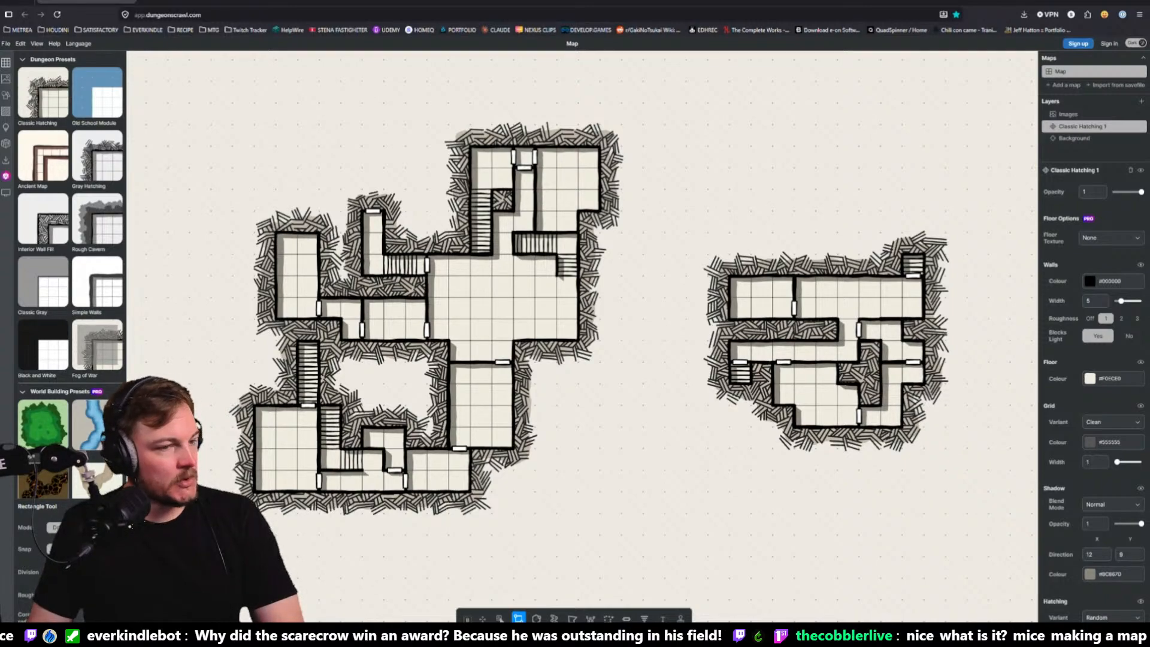
# Switch to Unreal Editor and display the level in Unlit mode to examine the whole blockout from above
pyautogui.hotkey('alt', 'Tab')
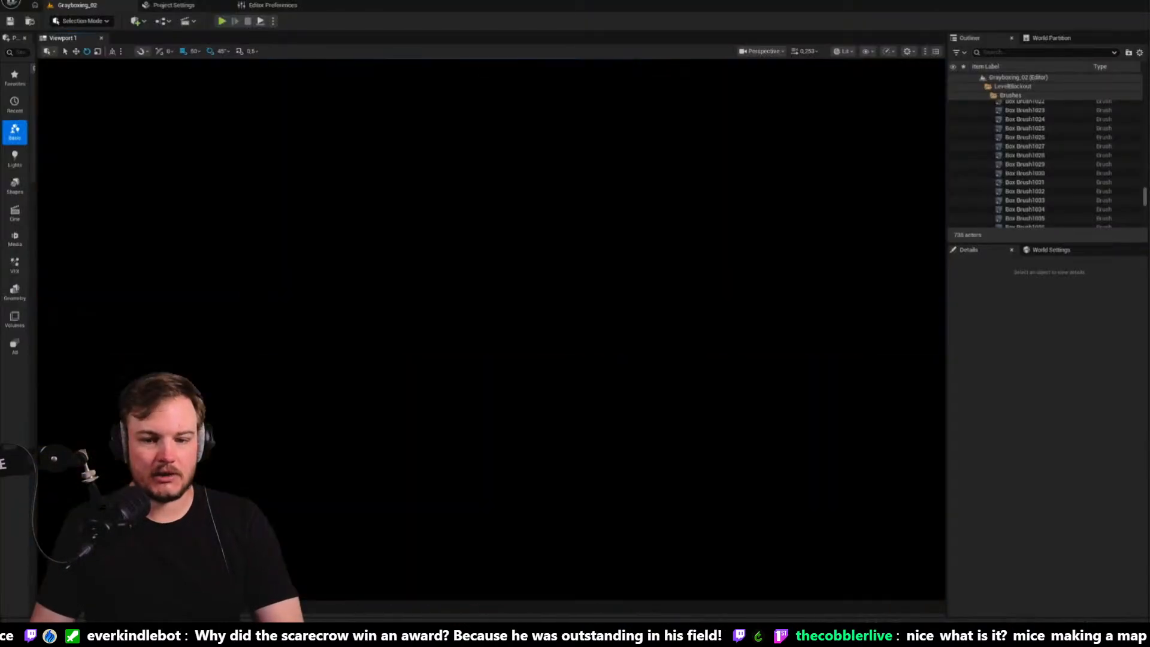
pyautogui.hotkey('alt', '3')
pyautogui.moveTo(424, 313); pyautogui.dragTo(429, 414, button='right')
pyautogui.press('d')
pyautogui.scroll(4, 409, 390)
pyautogui.scroll(2, 403, 411)
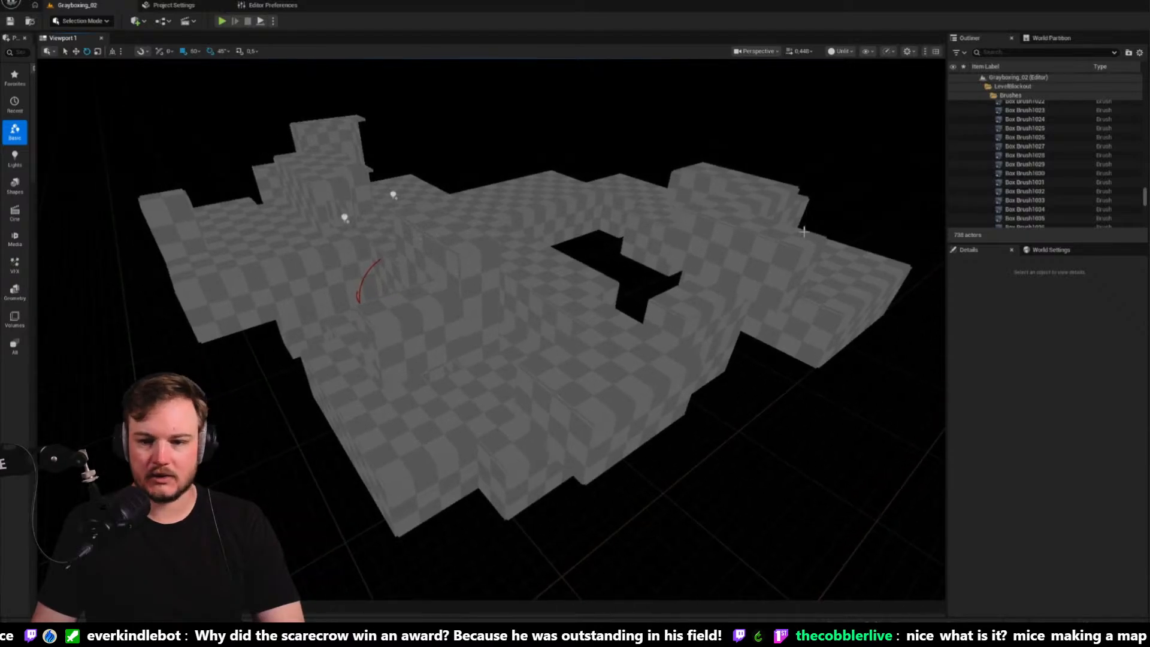
pyautogui.moveTo(639, 283); pyautogui.dragTo(547, 250, button='right')
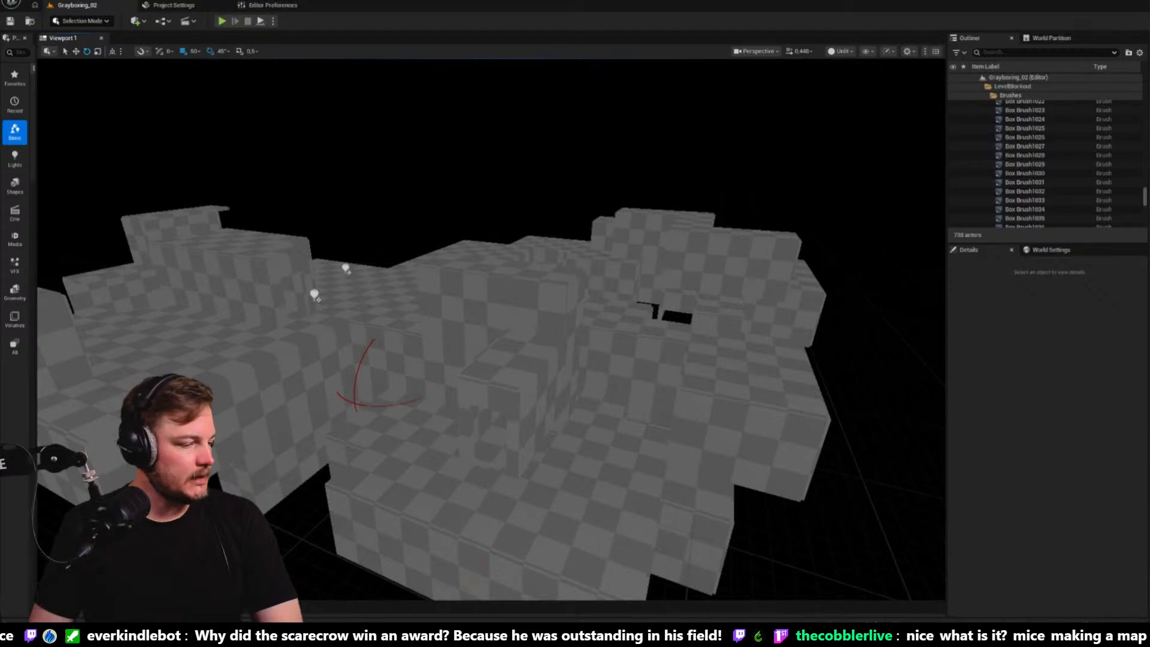
# Switch to Dungeon Scrawl and try a 4 by 2 cell room in the empty area above the smaller floor plan
pyautogui.hotkey('alt', 'Tab')
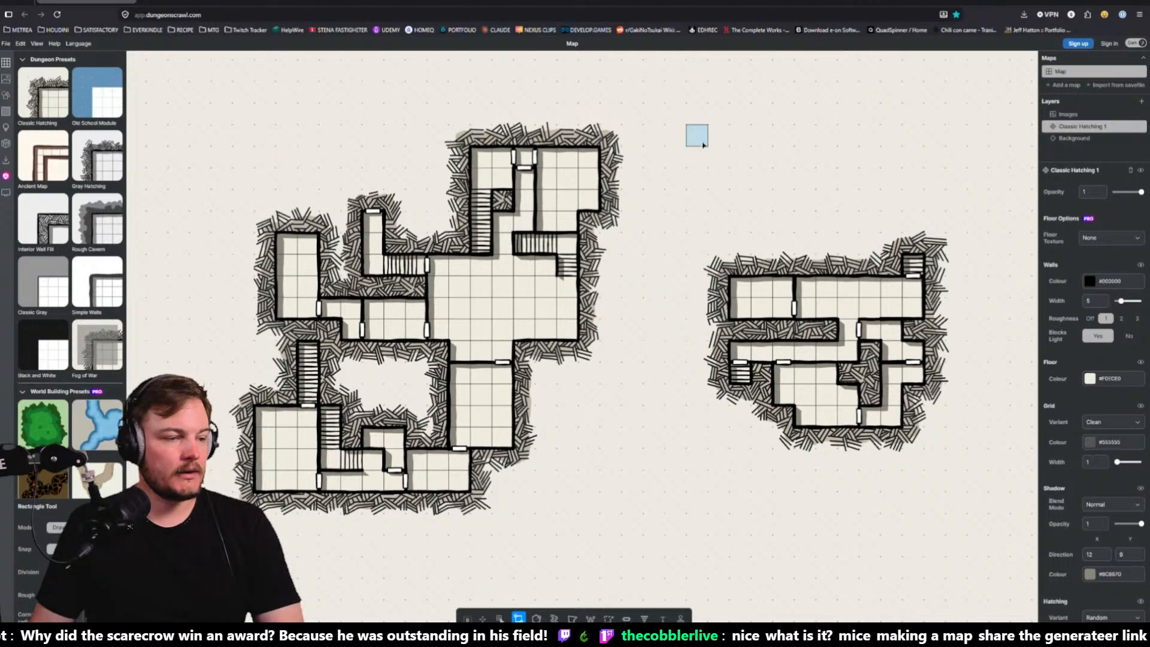
pyautogui.moveTo(707, 144)
pyautogui.mouseDown()
pyautogui.moveTo(722, 163)
pyautogui.moveTo(743, 131)
pyautogui.moveTo(772, 167)
pyautogui.mouseUp()
pyautogui.hotkey('ctrl', 'z')
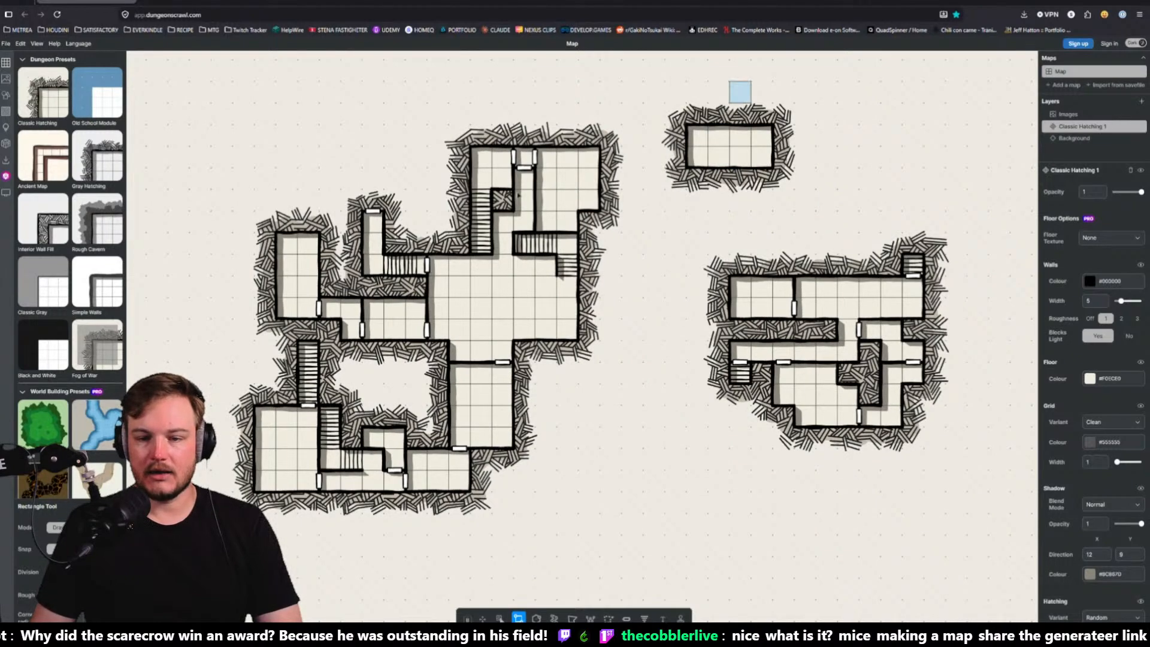
pyautogui.hotkey('ctrl', 'z')
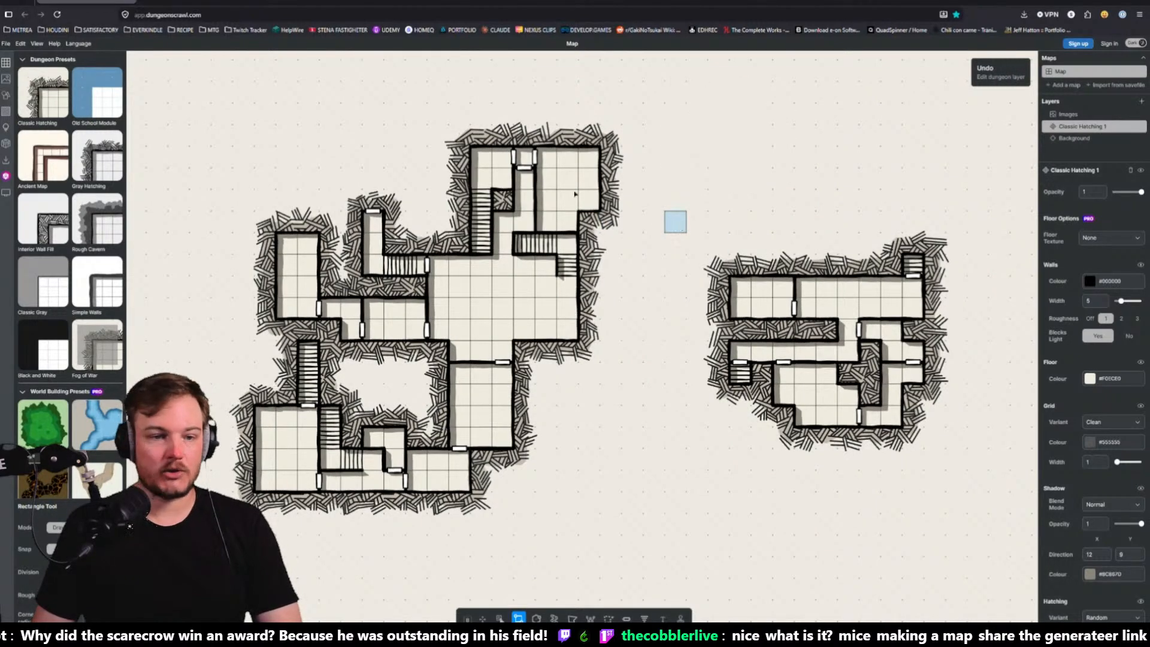
# Select the map generator's web address, app.dungeonscrawl.com, for sharing
pyautogui.click(226, 13)
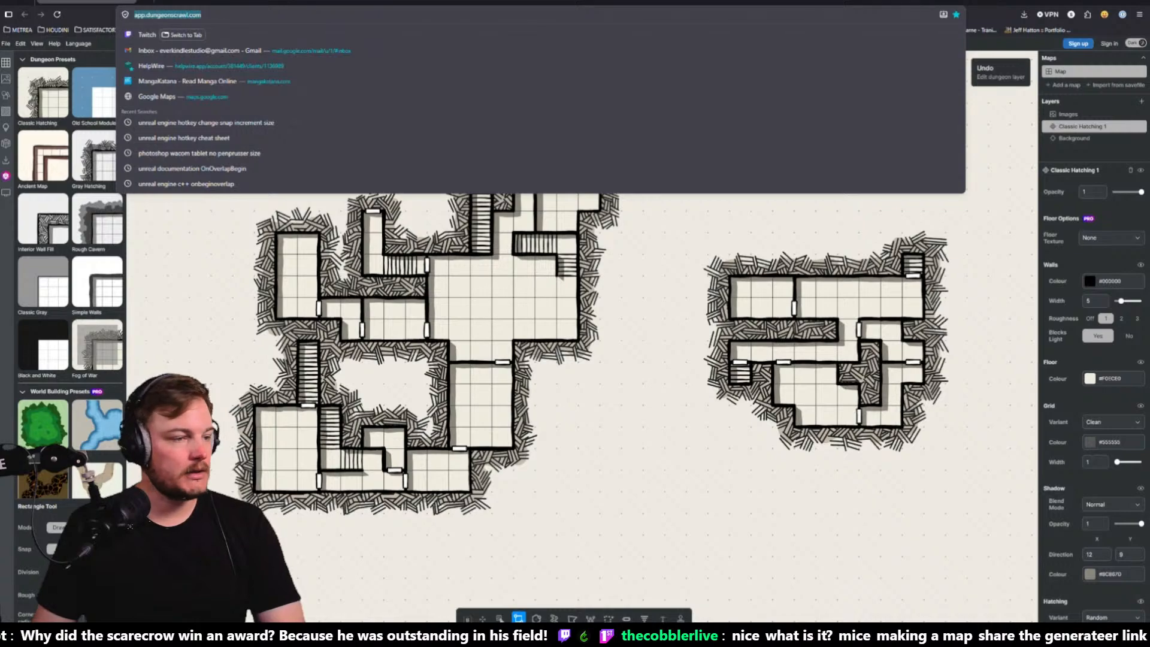
pyautogui.press('Escape')
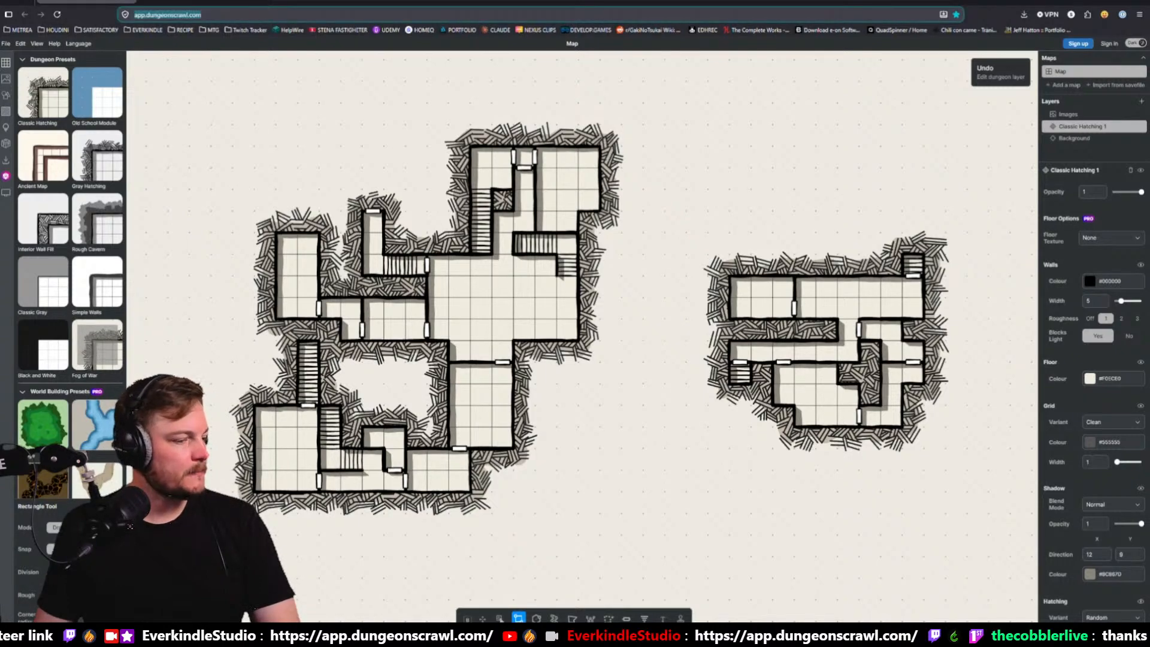
pyautogui.hotkey('ctrl', 'l')
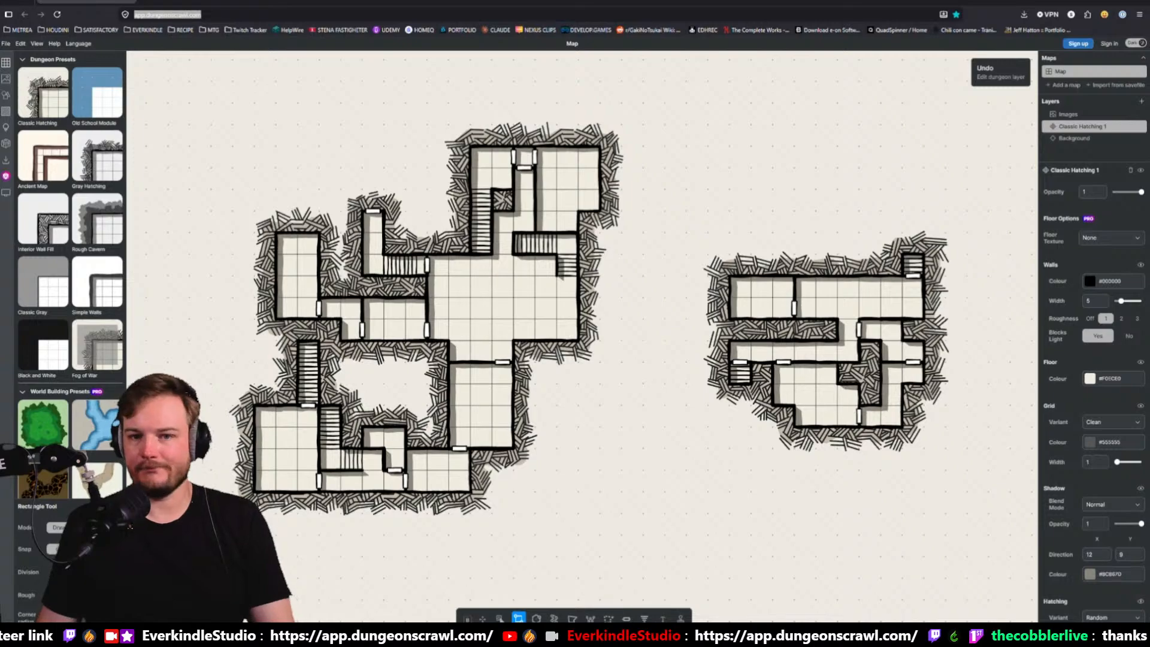
# Draw a 4 by 1 cell corridor and a connected 3 by 3 cell room below it in the larger map's central gap
pyautogui.scroll(5, 632, 174)
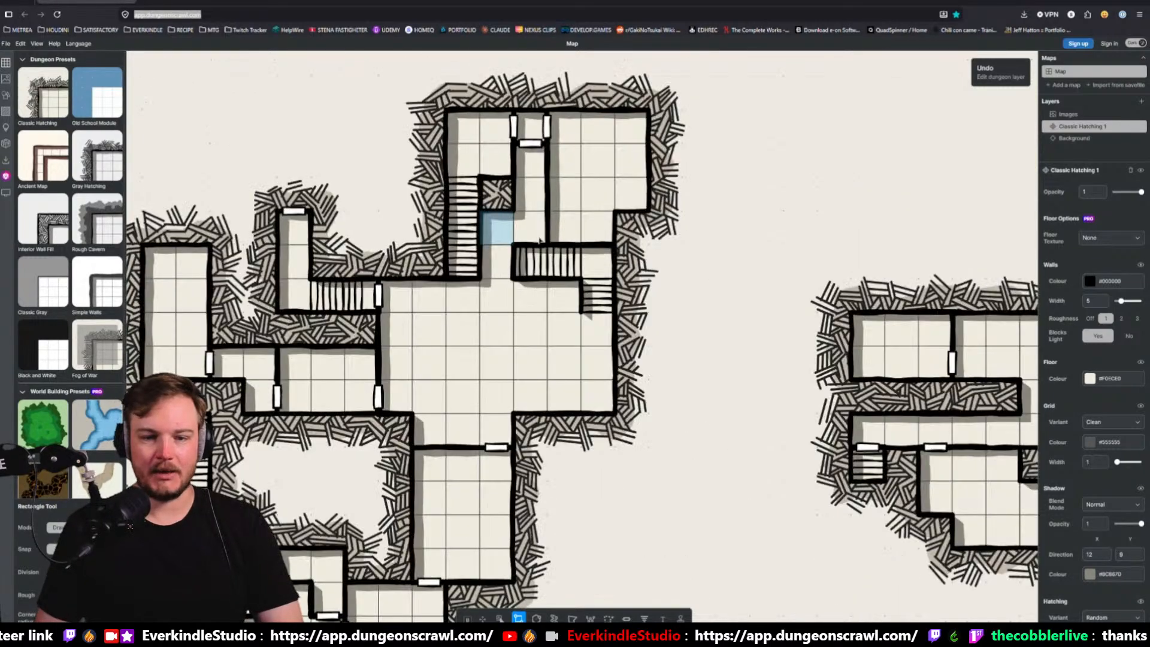
pyautogui.scroll(-8, 672, 256)
pyautogui.scroll(2, 707, 223)
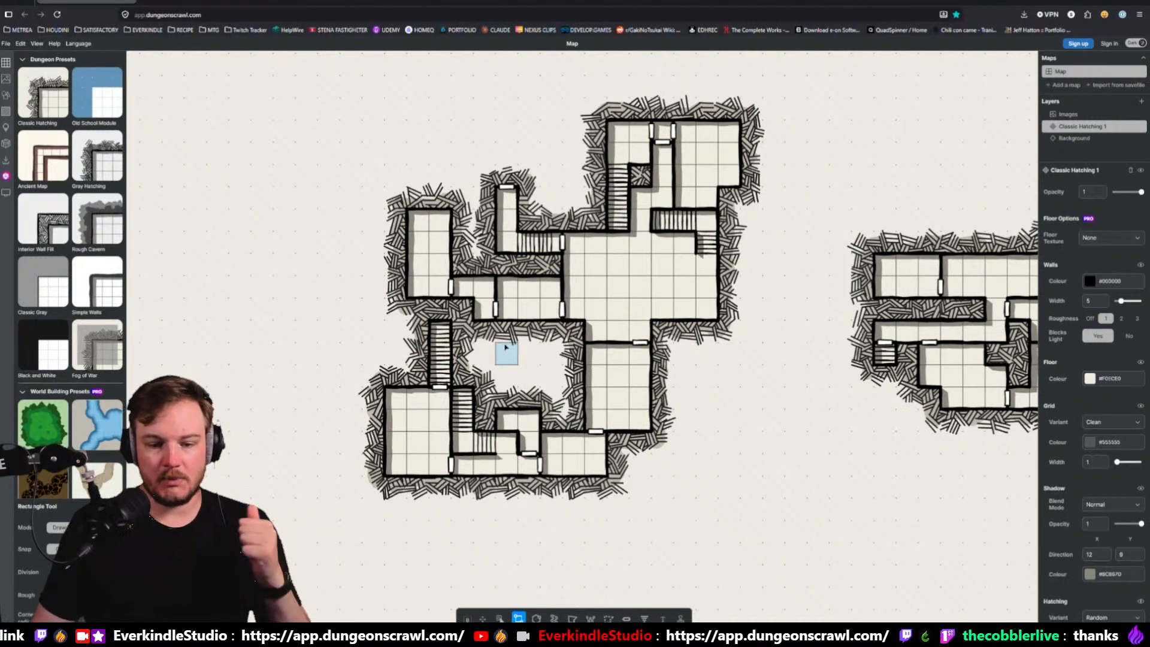
pyautogui.moveTo(507, 333)
pyautogui.mouseDown()
pyautogui.moveTo(481, 329)
pyautogui.moveTo(552, 332)
pyautogui.mouseUp()
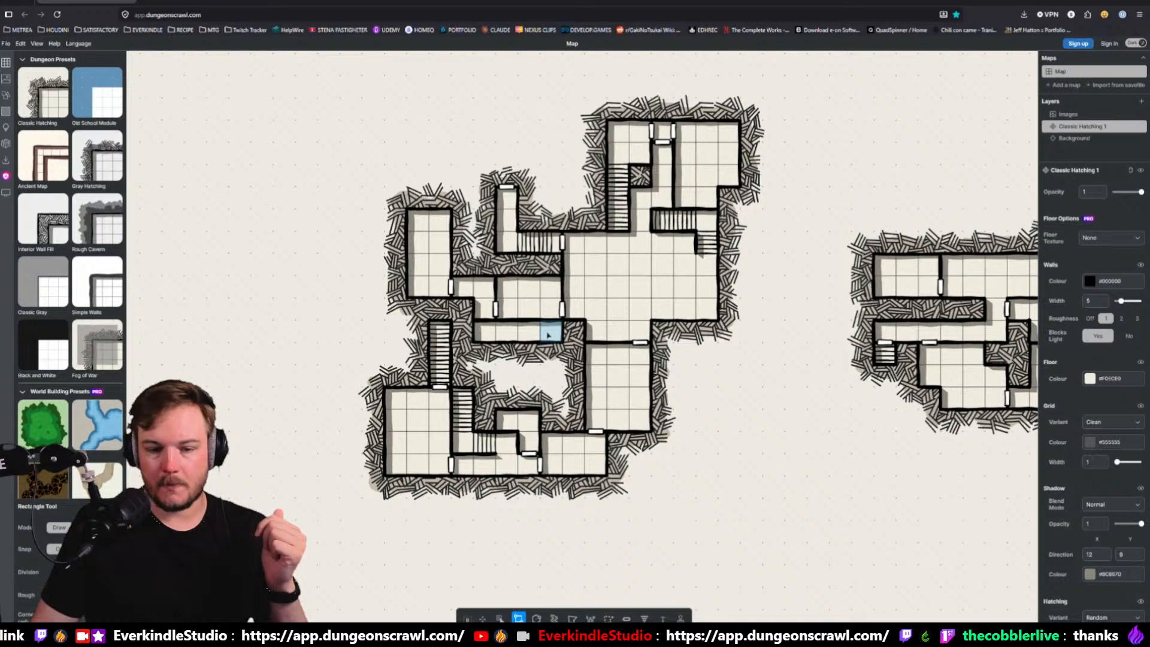
pyautogui.moveTo(548, 335); pyautogui.dragTo(549, 396)
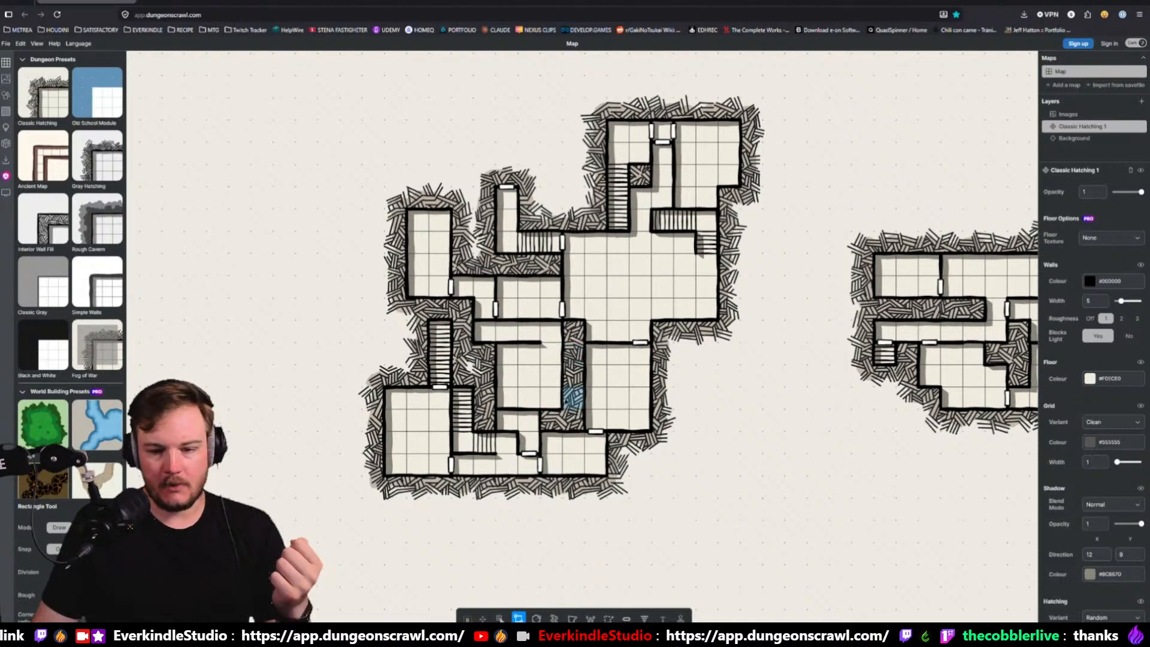
# Draw a passage 1 cell wide and 3 cells long between the new 3 by 3 room and the room to its east
pyautogui.moveTo(561, 405); pyautogui.dragTo(575, 406)
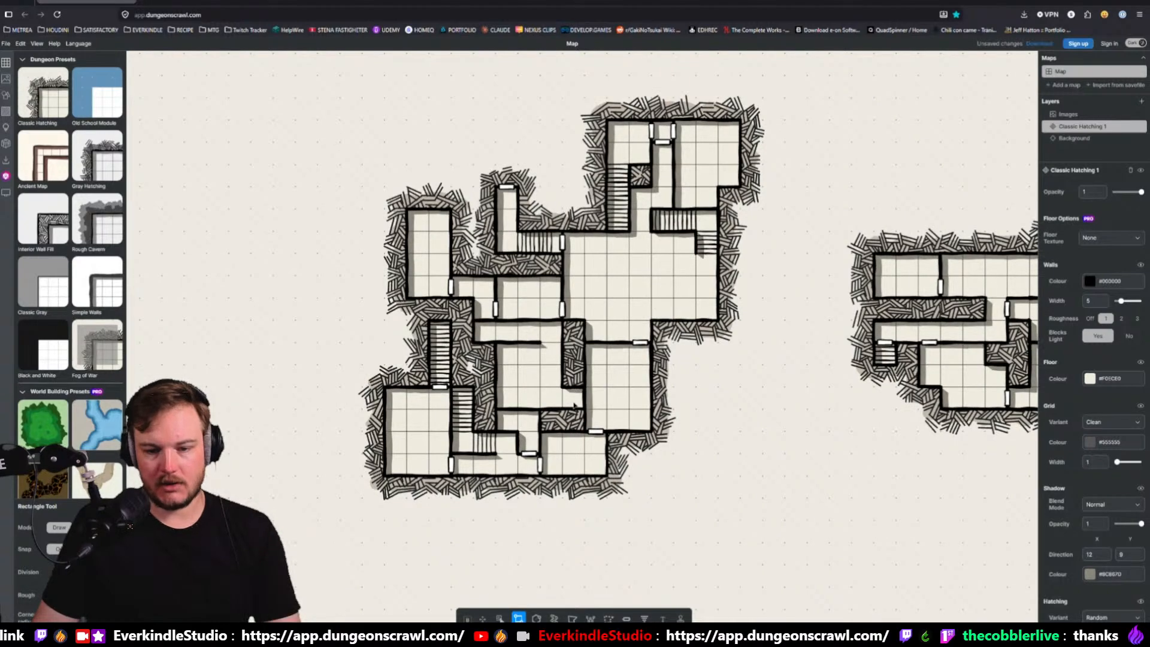
pyautogui.hotkey('ctrl', 'z')
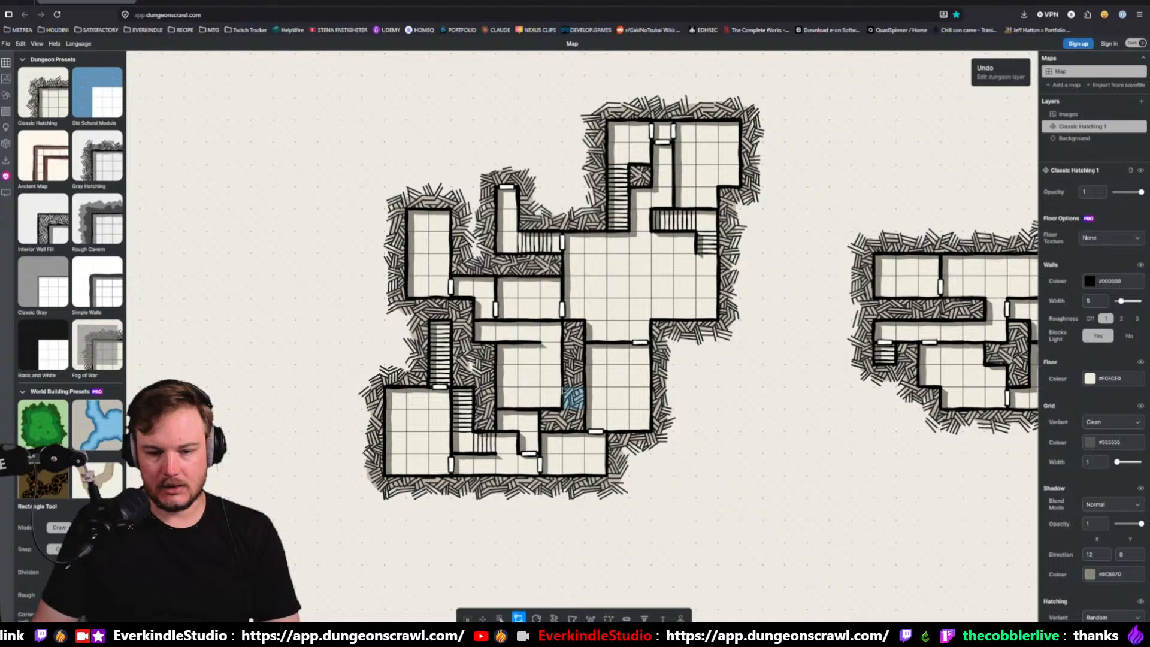
pyautogui.moveTo(551, 377); pyautogui.dragTo(592, 447)
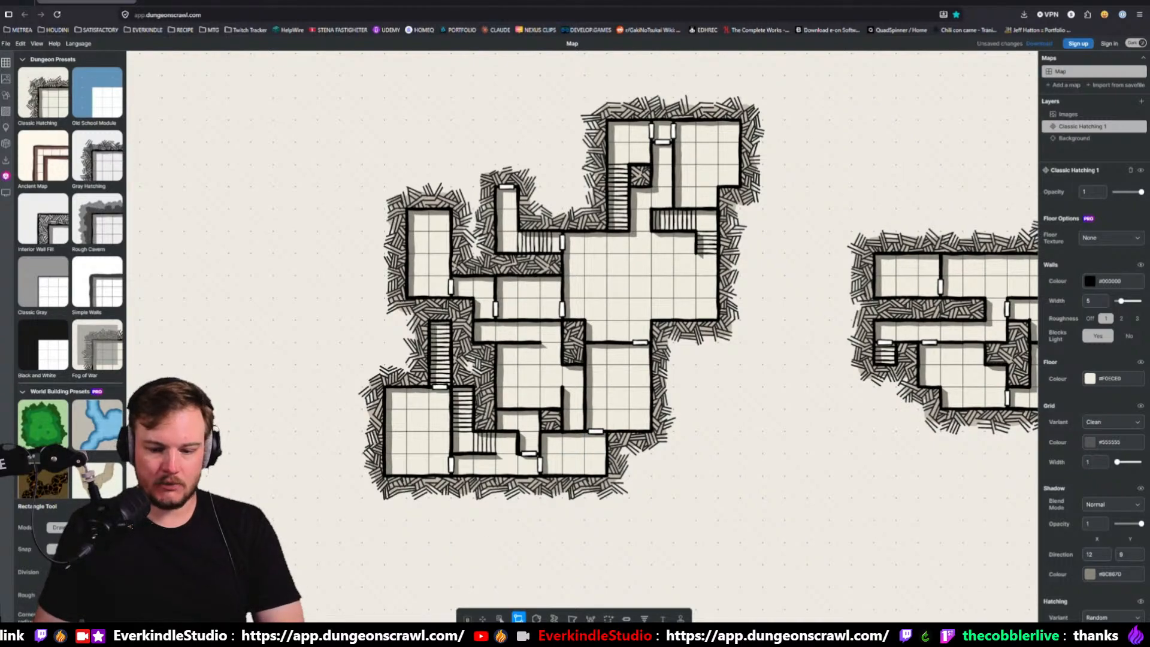
# Add a 2-cell flight of stairs in the new vertical passage and a 3-cell flight in the new horizontal corridor
pyautogui.press('s')
pyautogui.moveTo(566, 392); pyautogui.dragTo(583, 443)
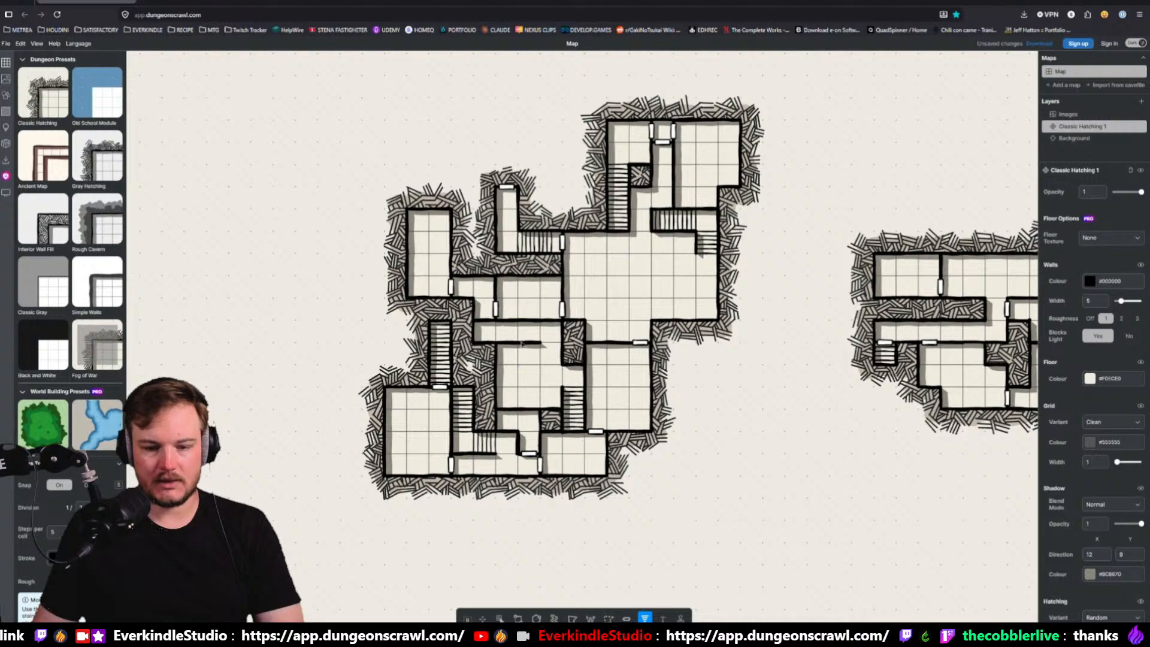
pyautogui.moveTo(500, 348); pyautogui.dragTo(547, 351)
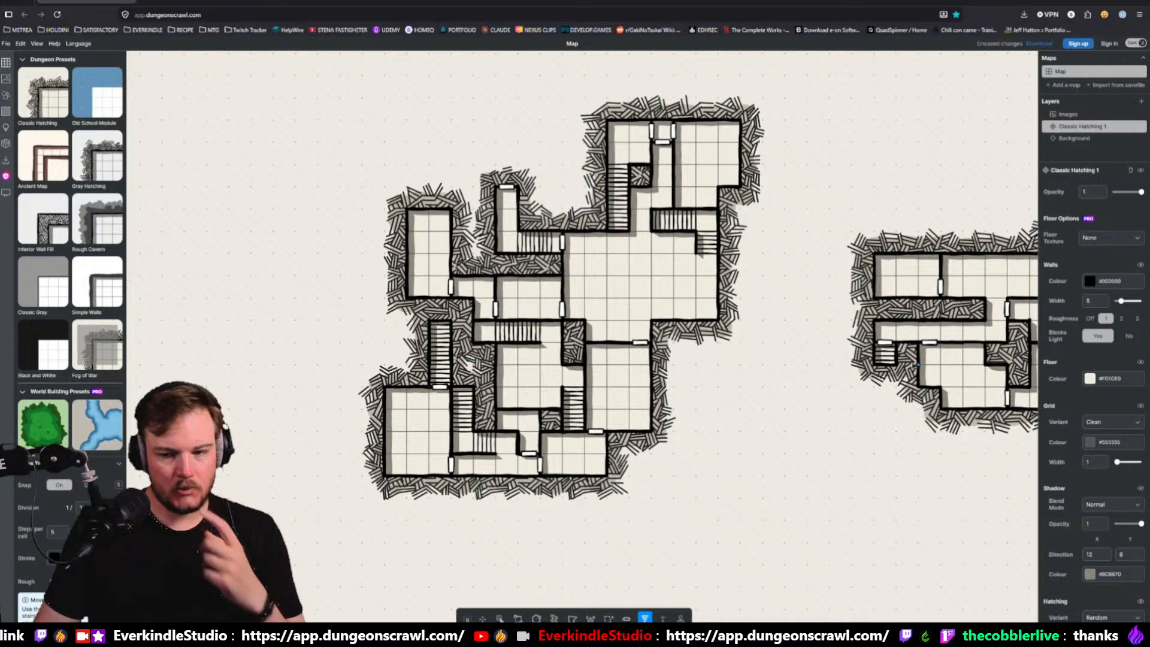
pyautogui.moveTo(913, 364); pyautogui.dragTo(746, 355, button='middle')
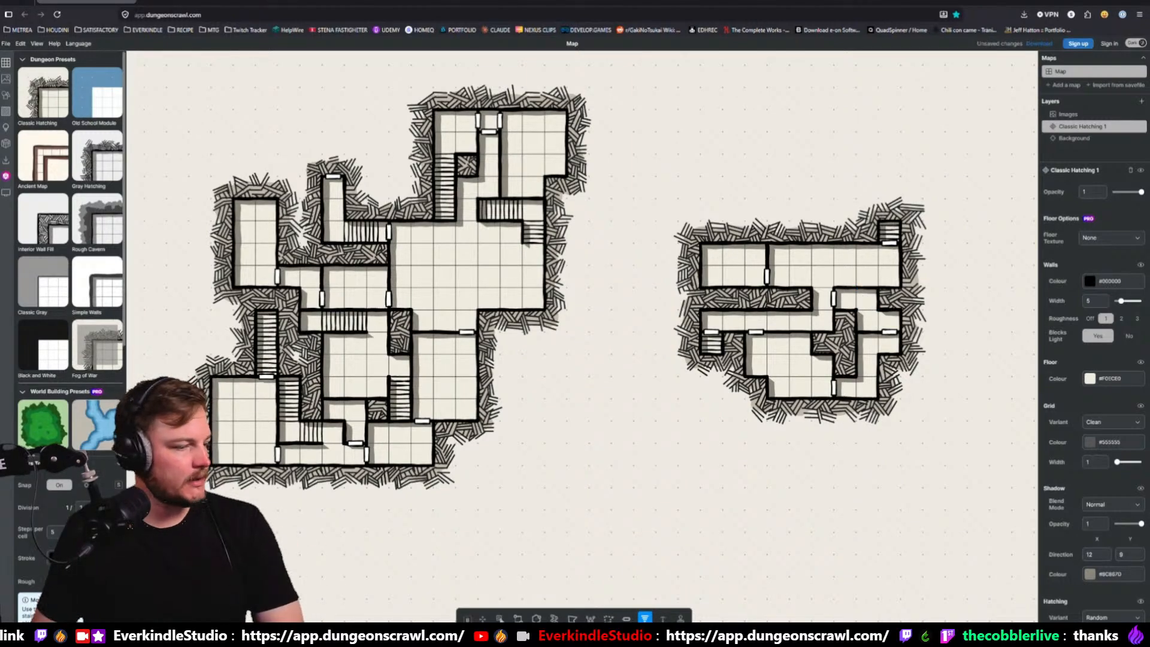
# Switch to Unreal Editor, move the view inside the blockout and start playing the level in the viewport
pyautogui.hotkey('alt', 'Tab')
pyautogui.press('w')
pyautogui.moveTo(364, 307); pyautogui.dragTo(365, 307, button='right')
pyautogui.moveTo(540, 260); pyautogui.dragTo(541, 259, button='right')
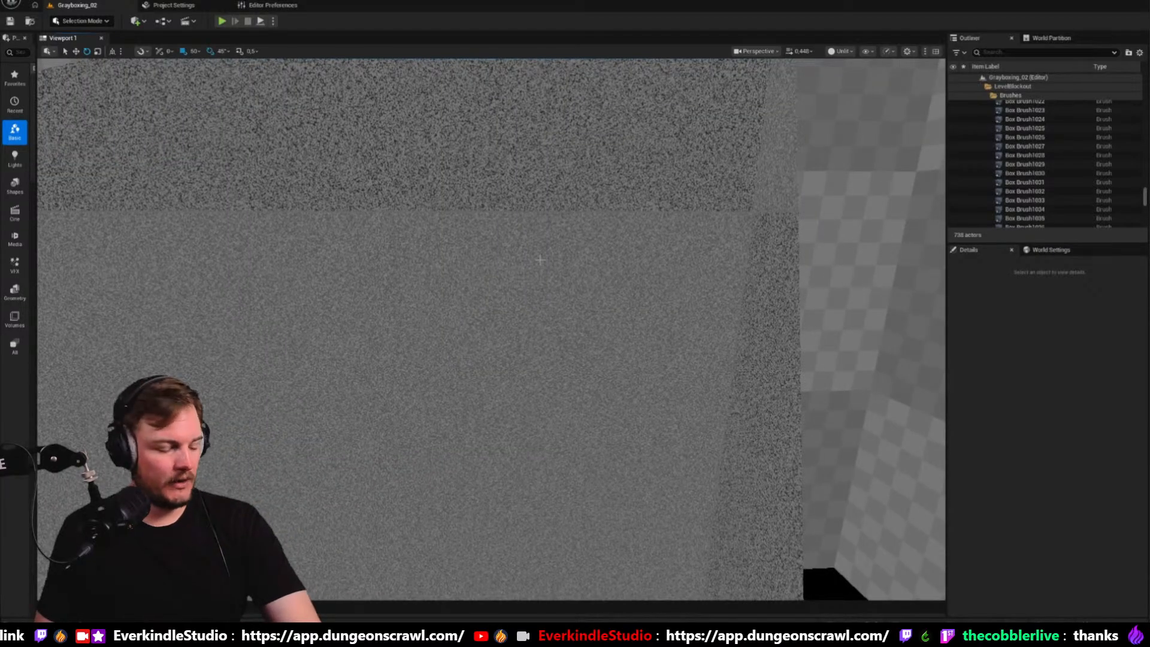
pyautogui.scroll(-2, 551, 256)
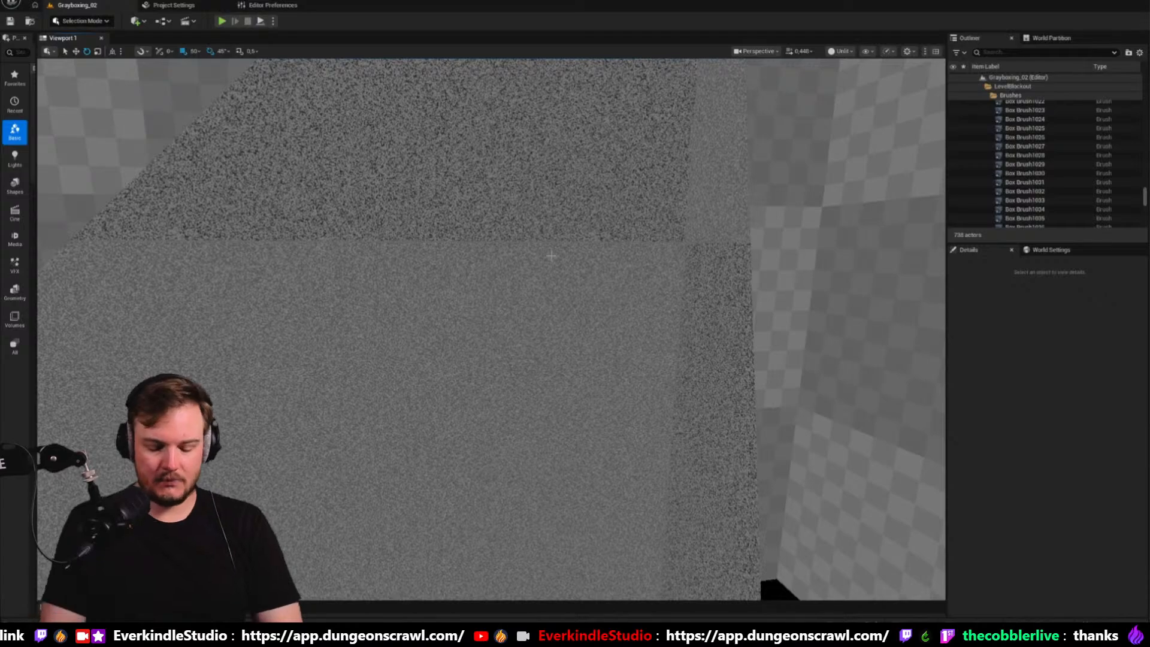
pyautogui.hotkey('alt', 'p')
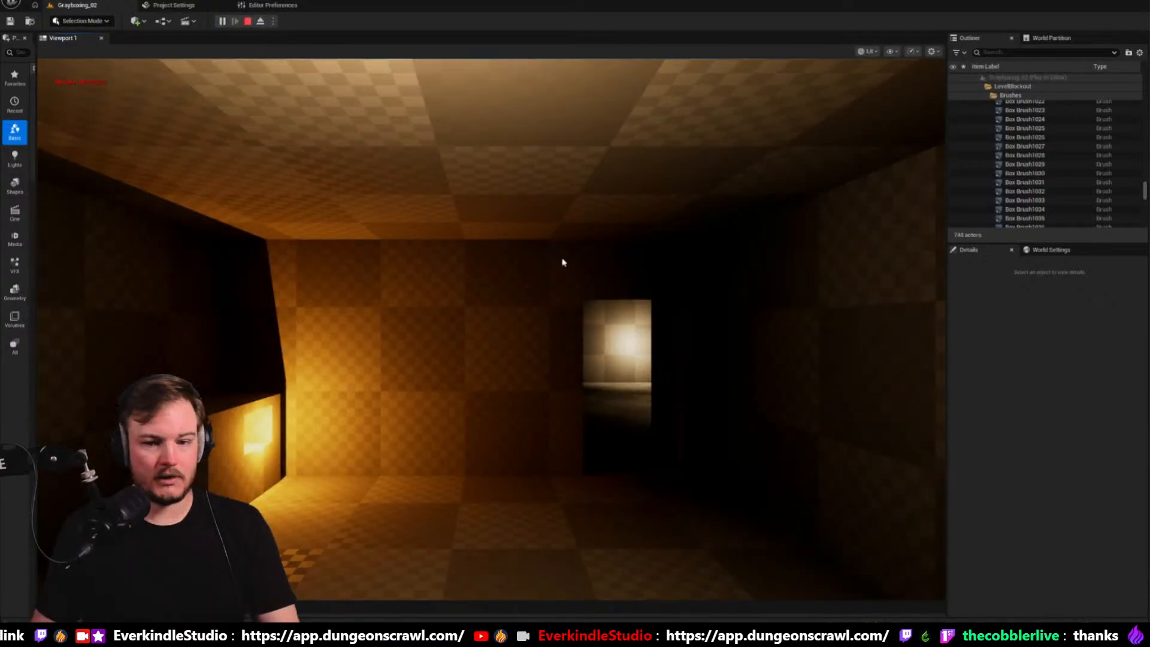
pyautogui.click(563, 259)
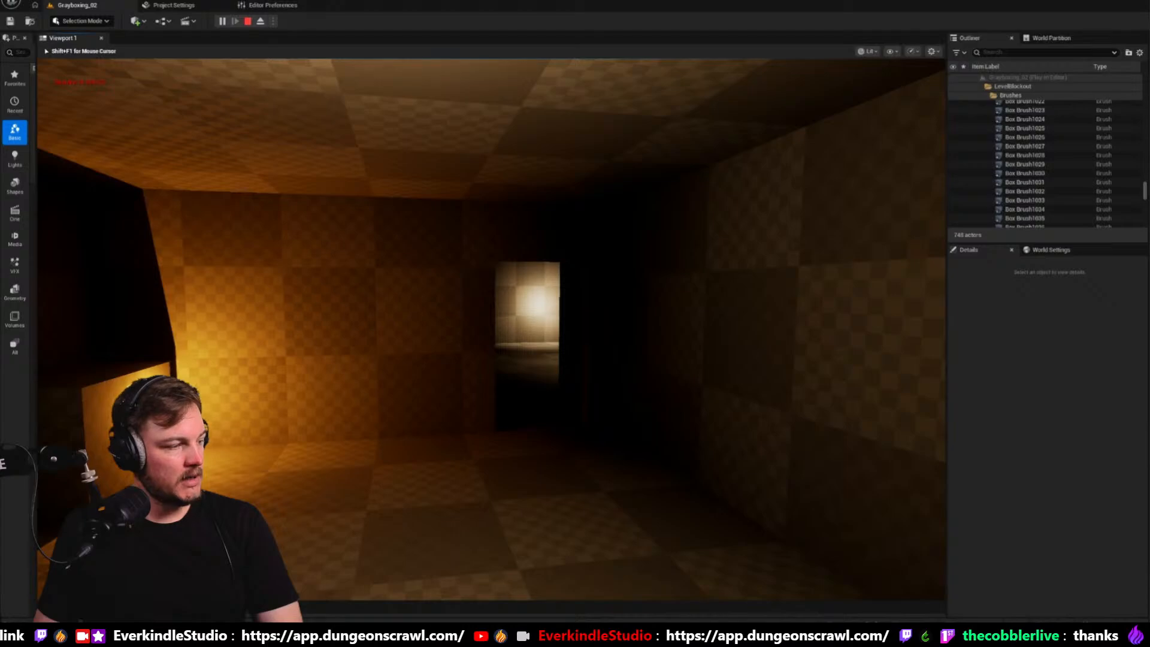
# Check the floor plan in Dungeon Scrawl and return to the running level in Unreal Editor
pyautogui.hotkey('alt', 'Tab')
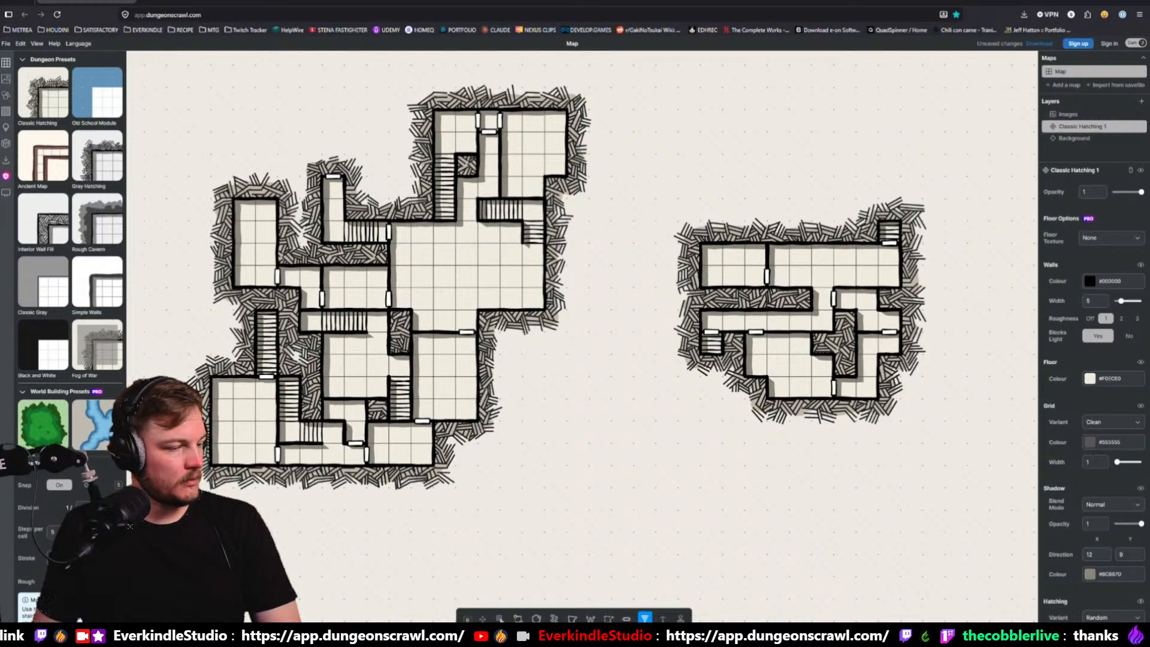
pyautogui.hotkey('alt', 'Tab')
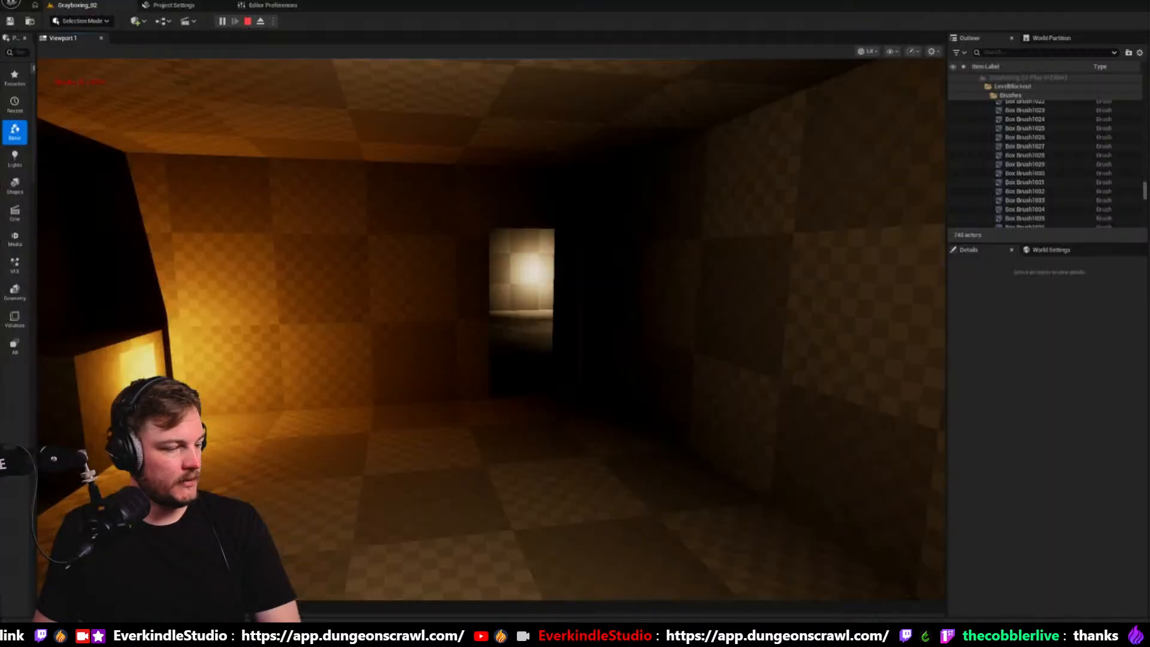
pyautogui.click(491, 329)
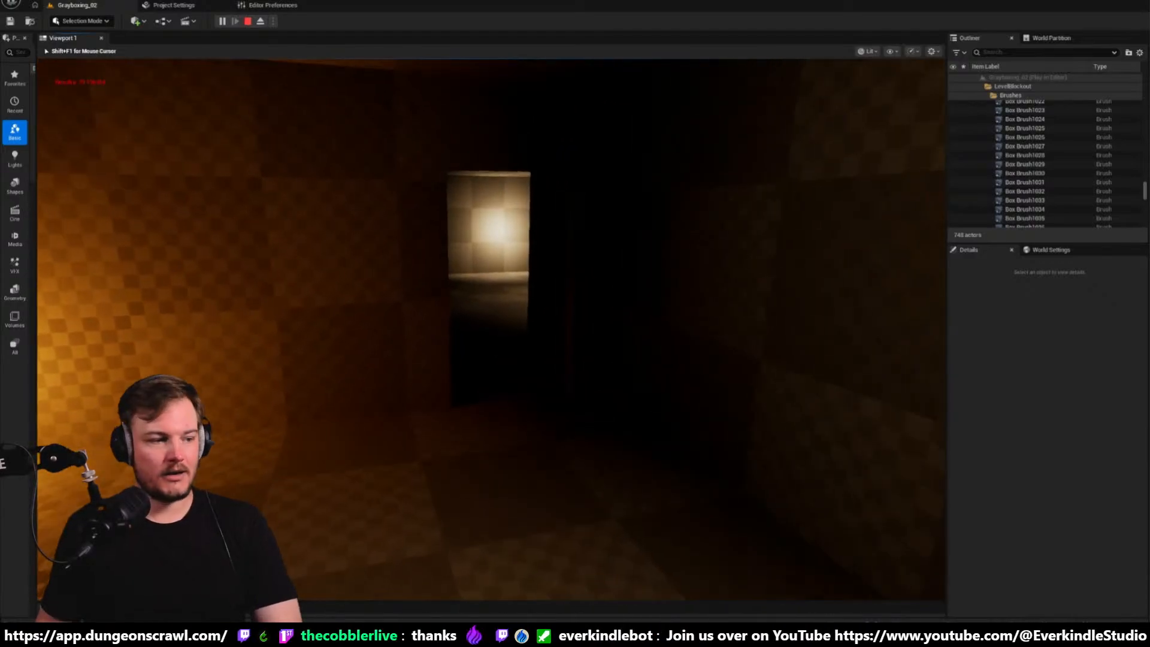
# Walk through the level's doorways and lit rooms to examine the layout, lighting and block placement in play
pyautogui.press('w')
pyautogui.press('w')
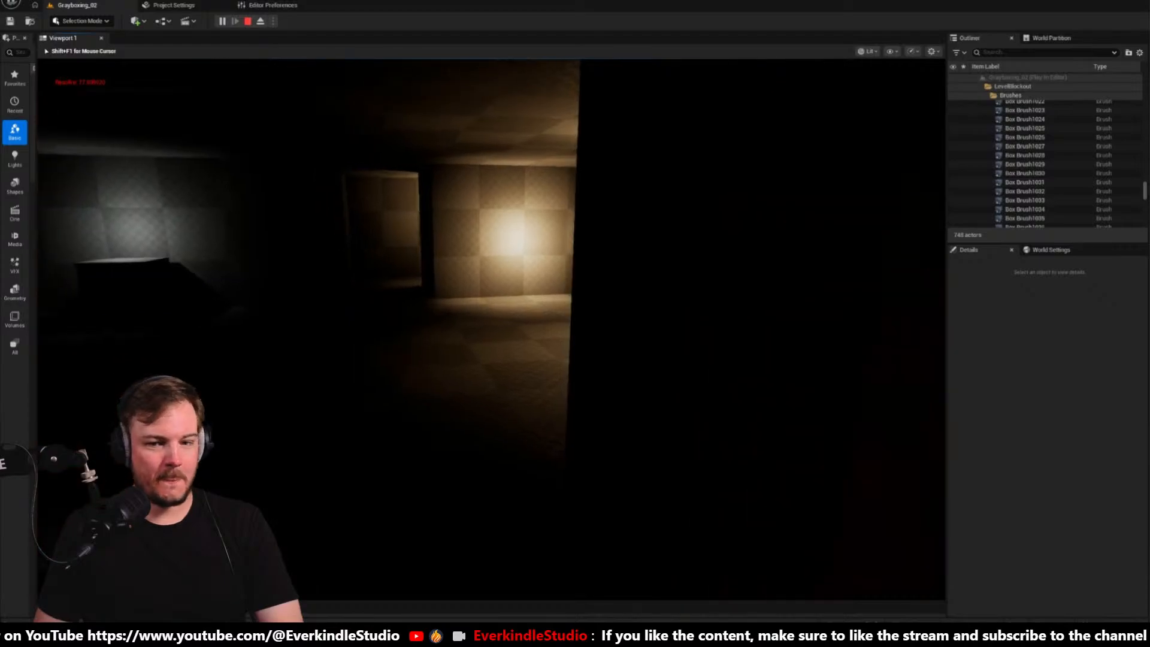
pyautogui.press('w')
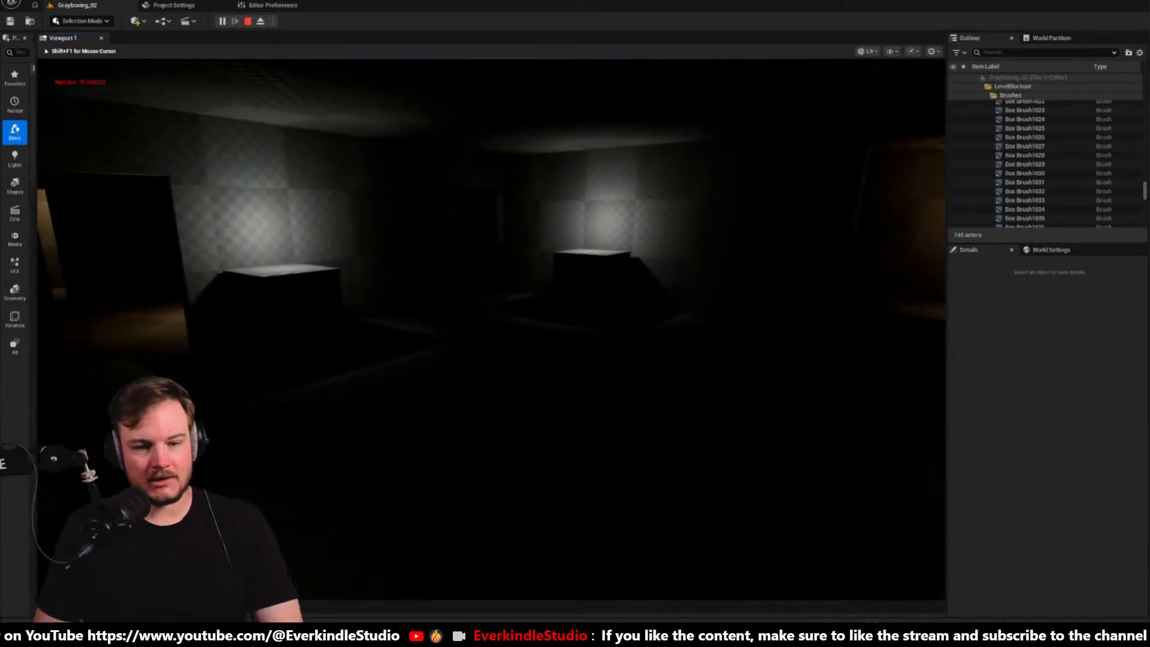
pyautogui.press('w')
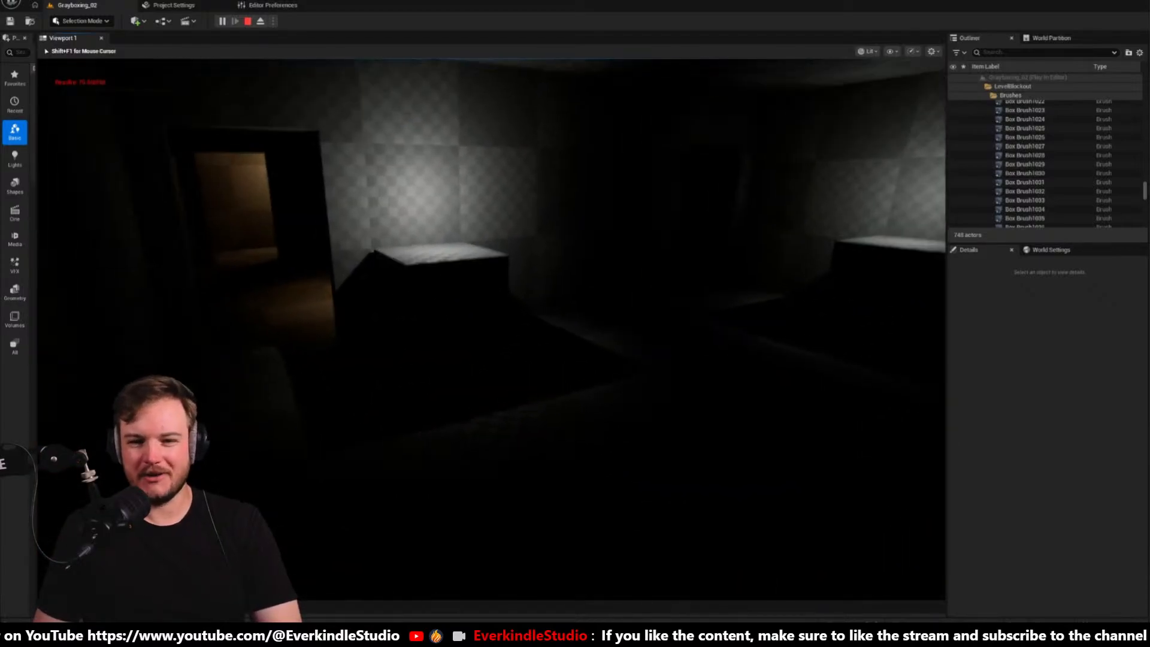
pyautogui.press('w')
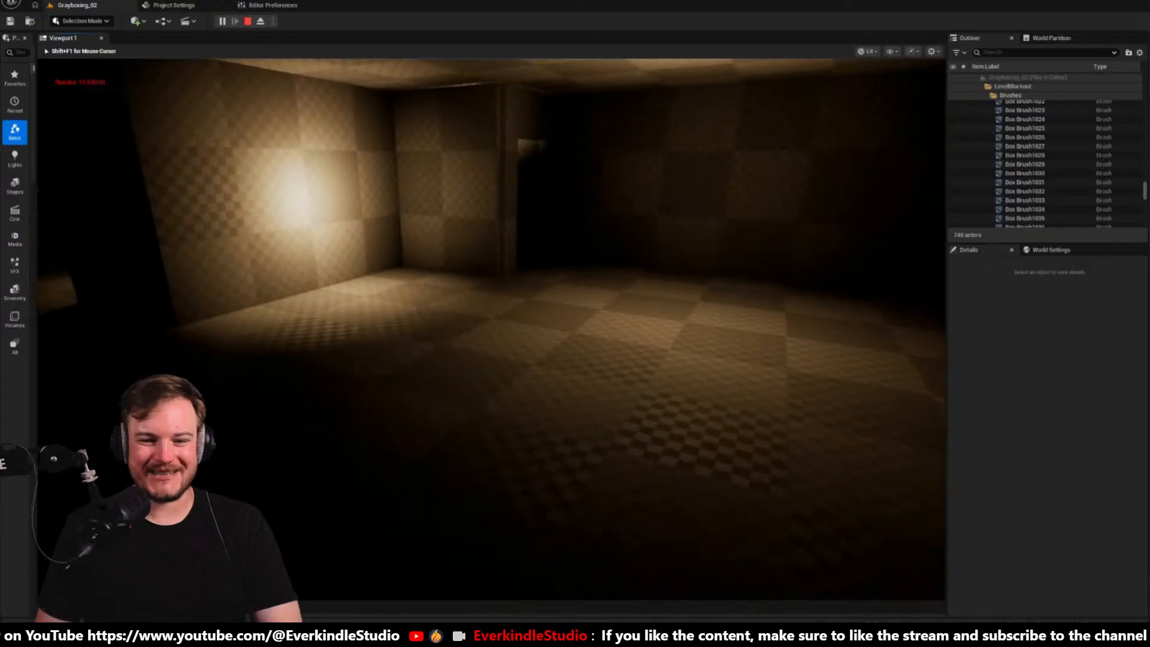
pyautogui.press('w')
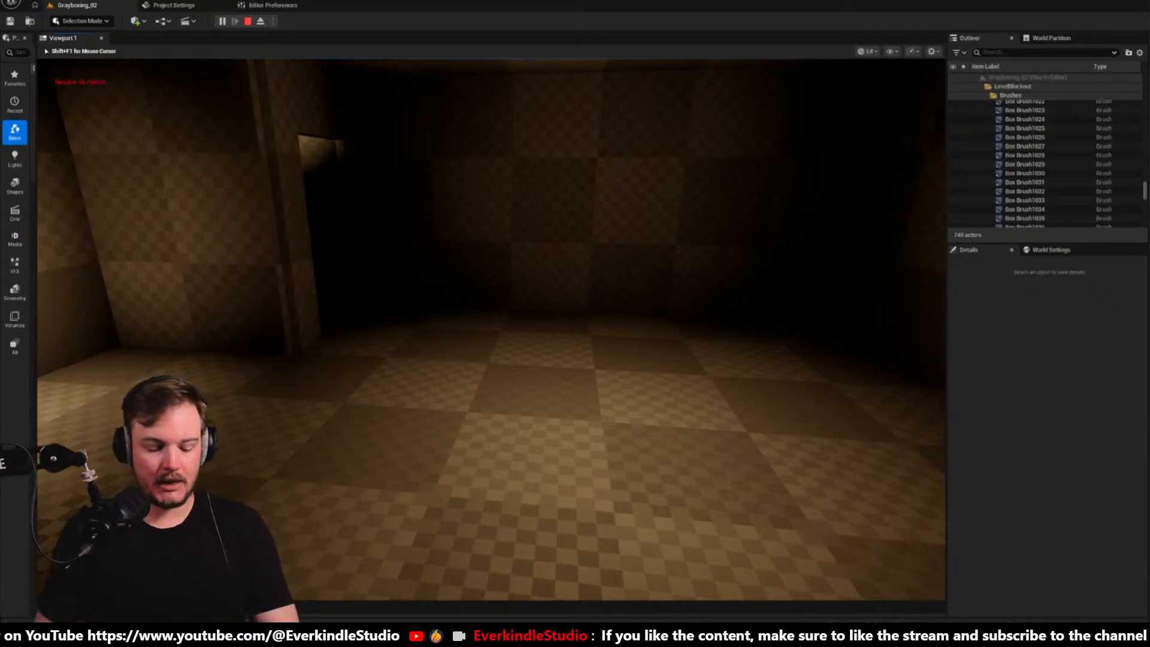
pyautogui.press('w')
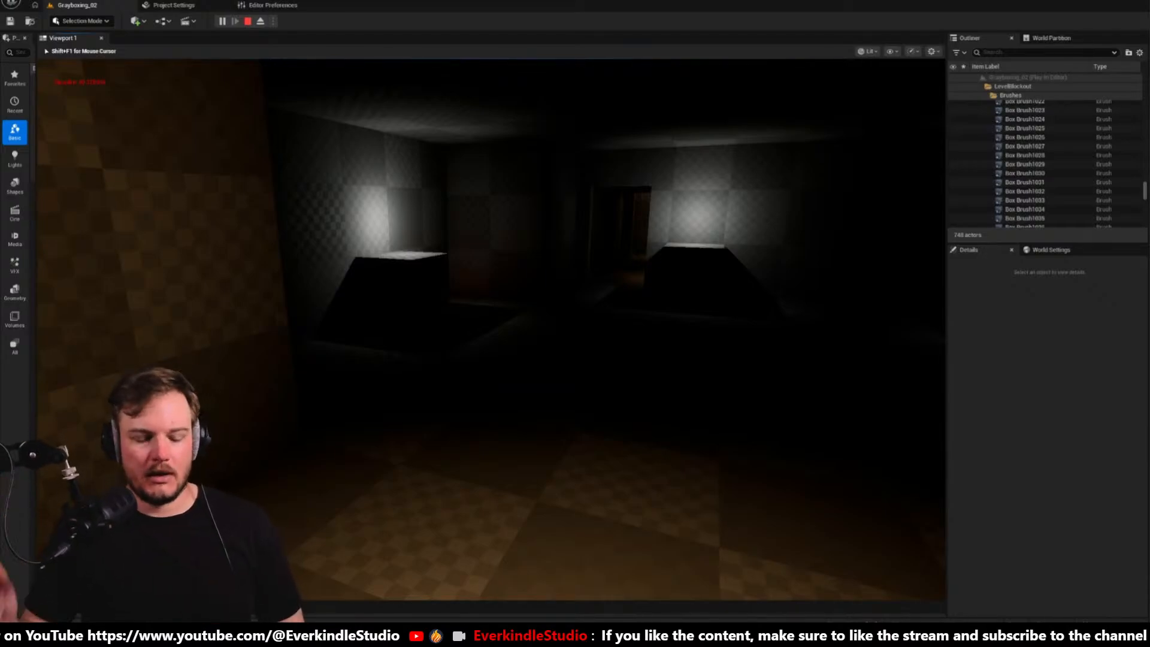
pyautogui.press('w')
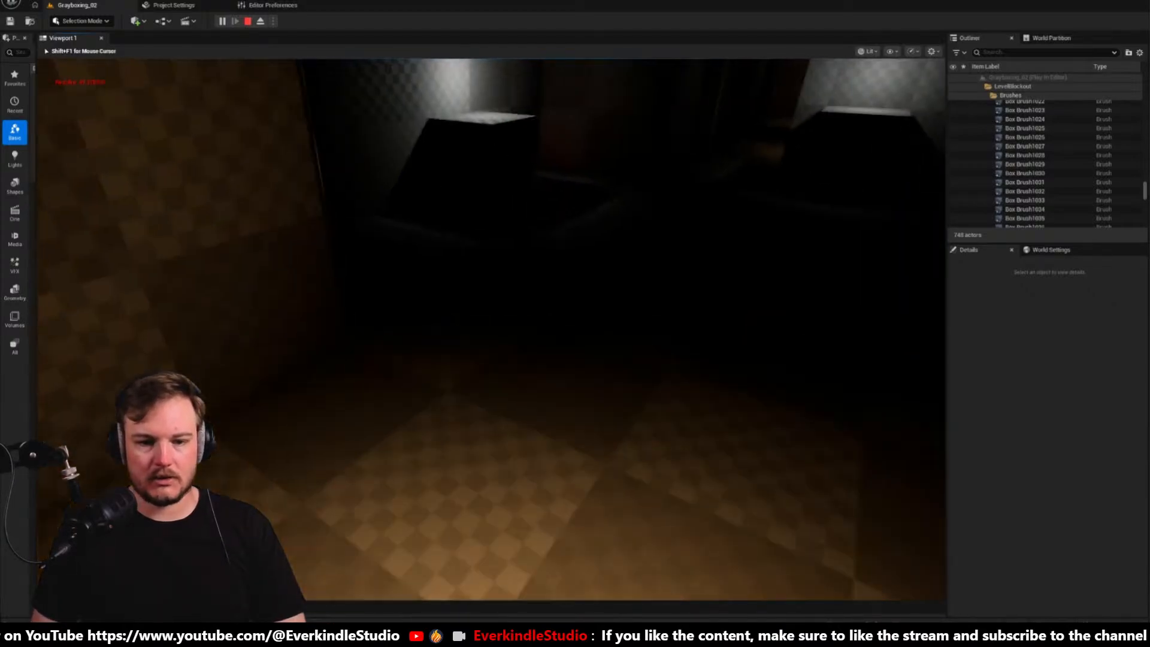
pyautogui.press('w')
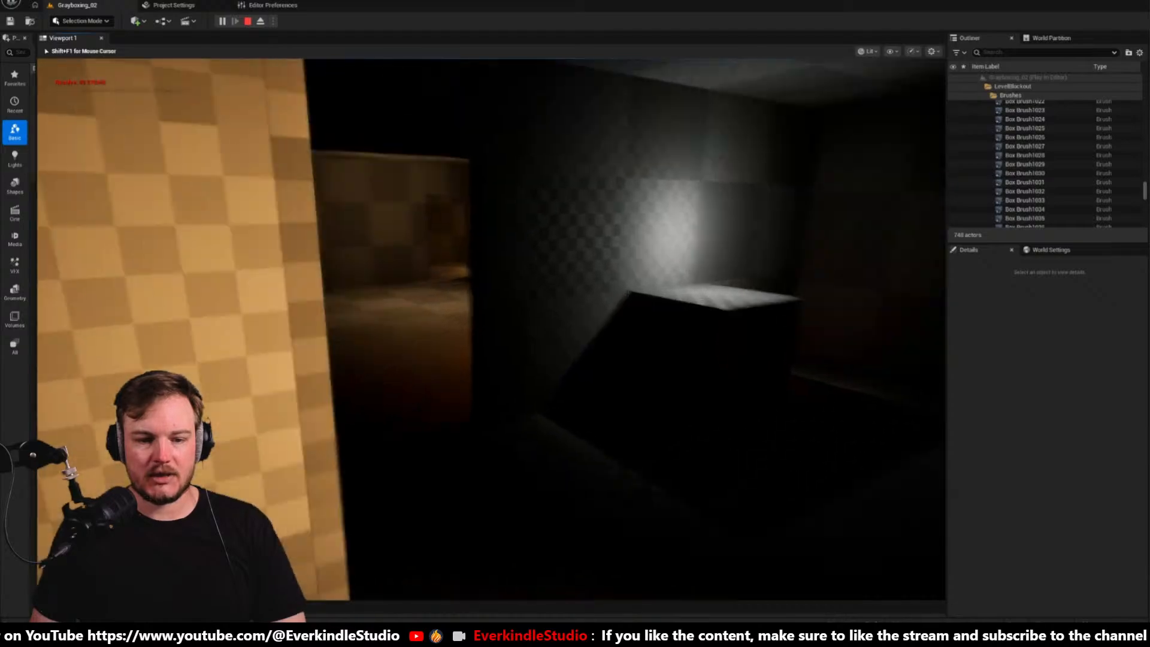
pyautogui.press('w')
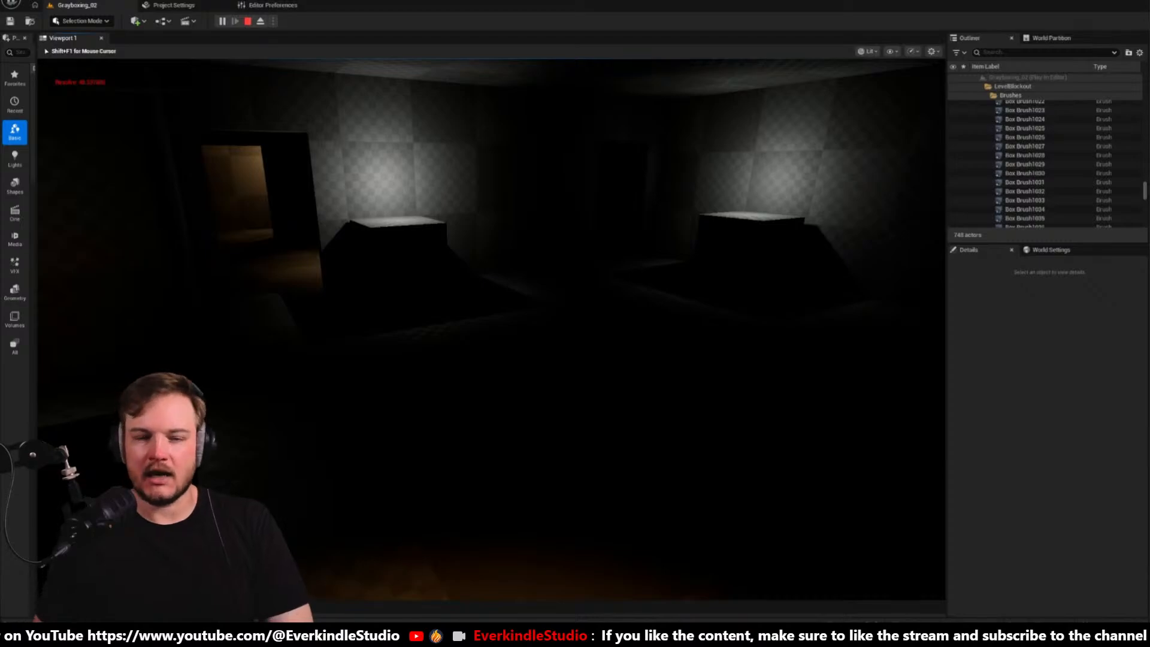
# Walk through the dark room toward the spotlit blocks to examine the doorway and block placement in play
pyautogui.moveTo(492, 330)
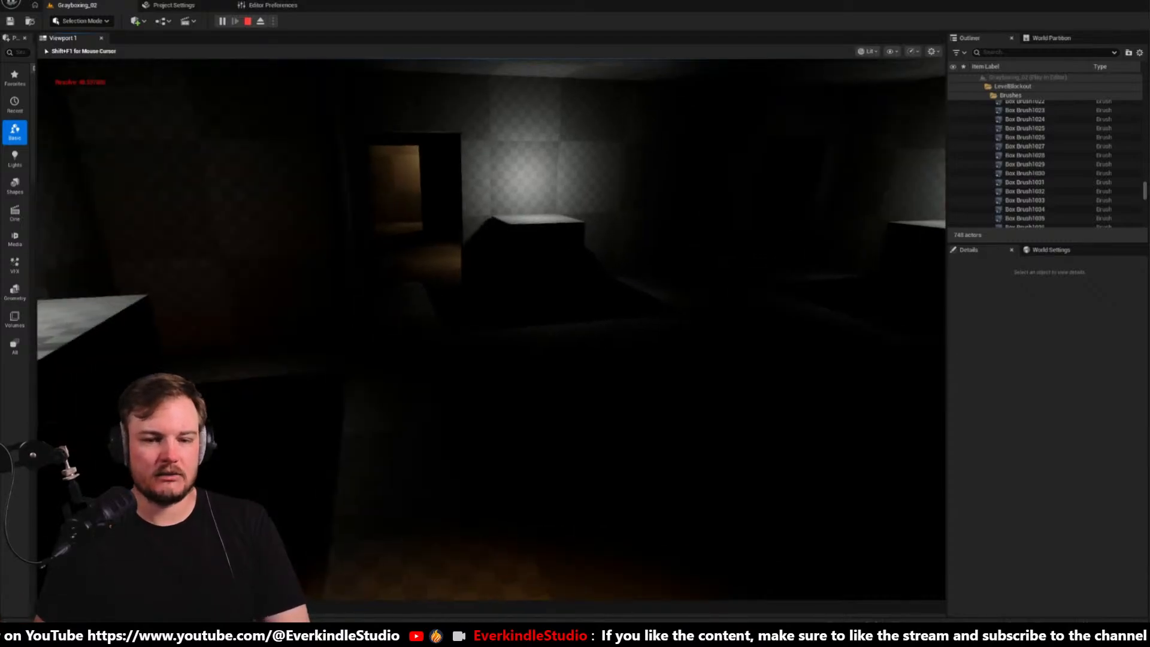
pyautogui.press('w')
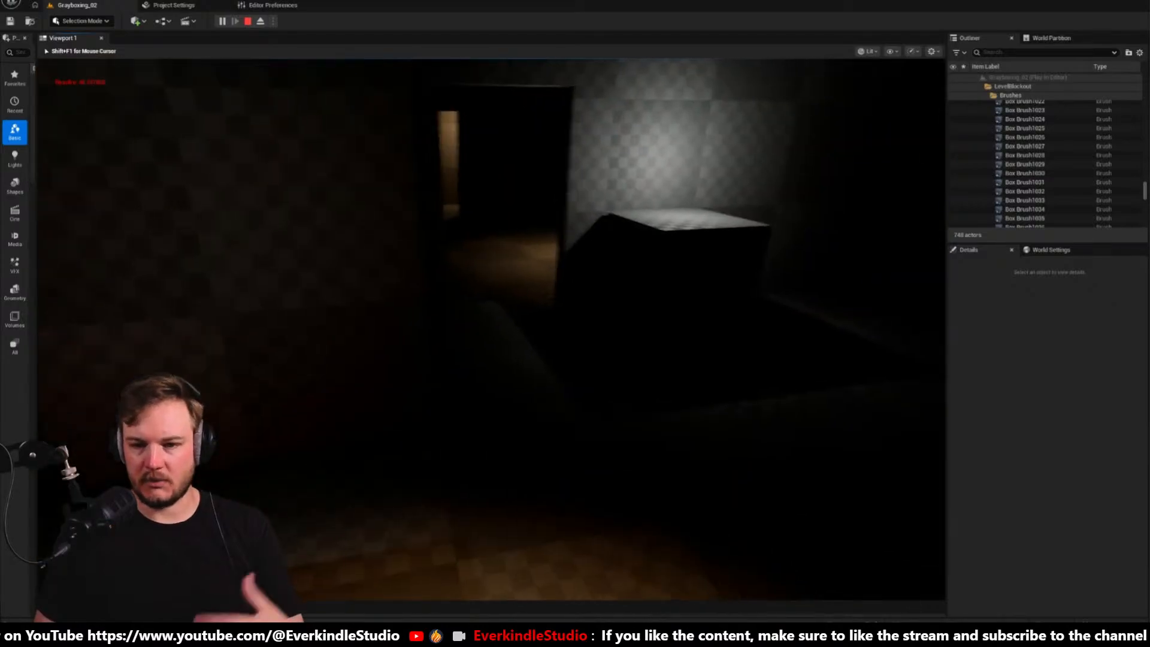
pyautogui.press('w')
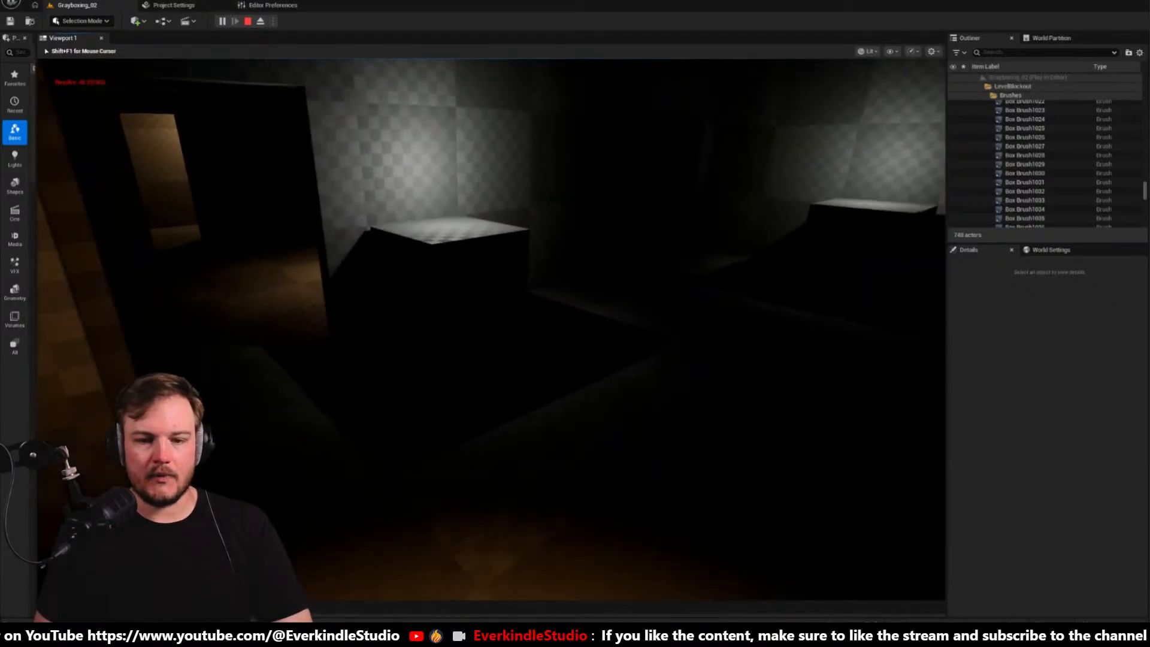
pyautogui.press('w')
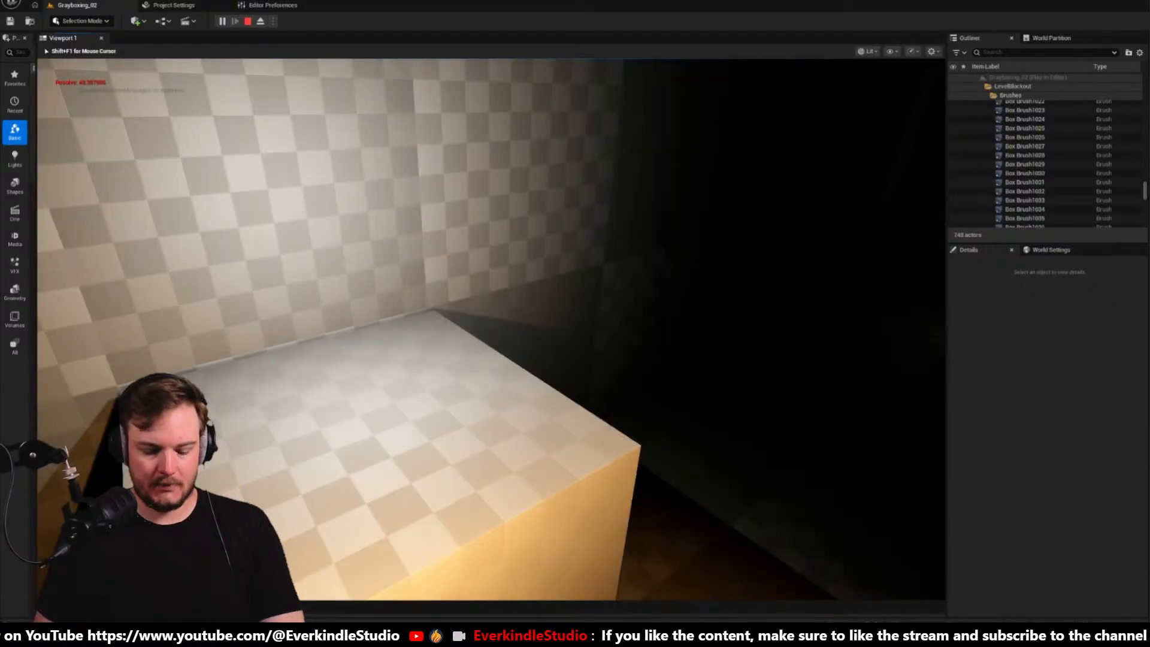
# Detach from the player, dock the Output Log below the viewport at a reduced height, and resume control of the player
pyautogui.press('F8')
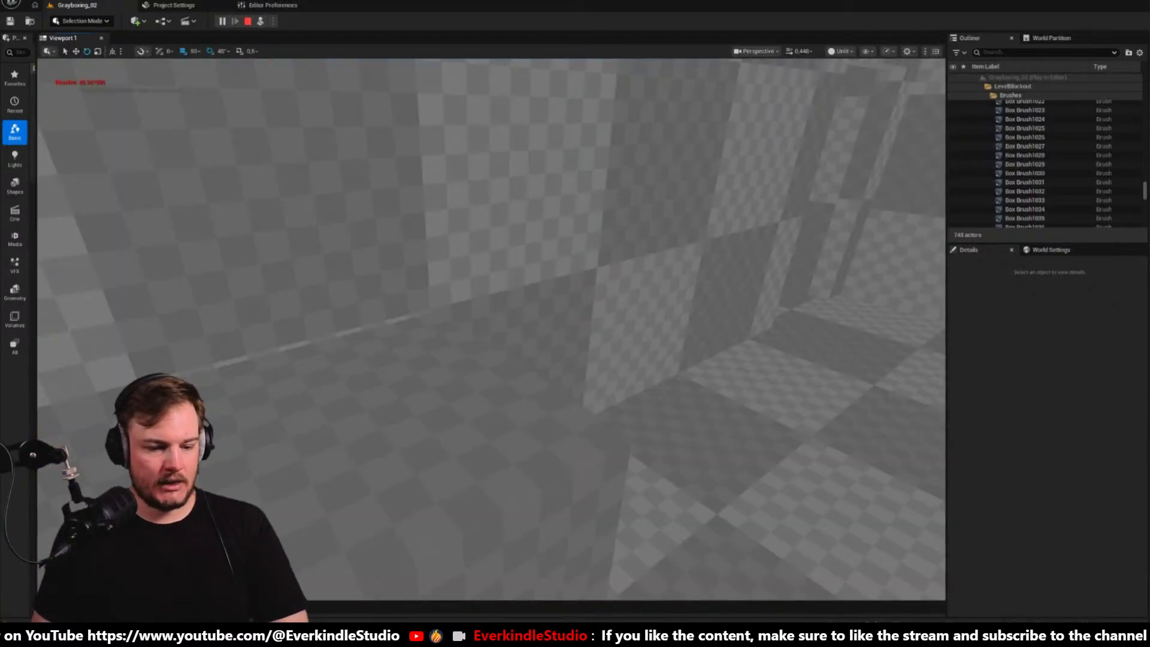
pyautogui.hotkey('ctrl', '`')
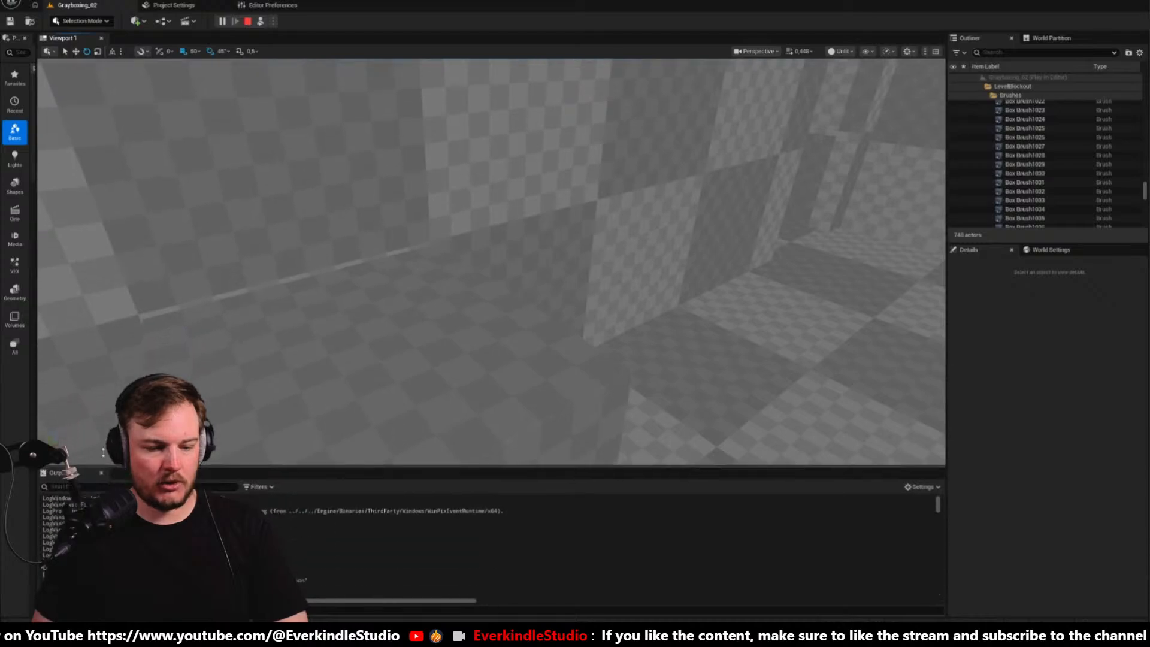
pyautogui.moveTo(938, 458); pyautogui.dragTo(938, 594)
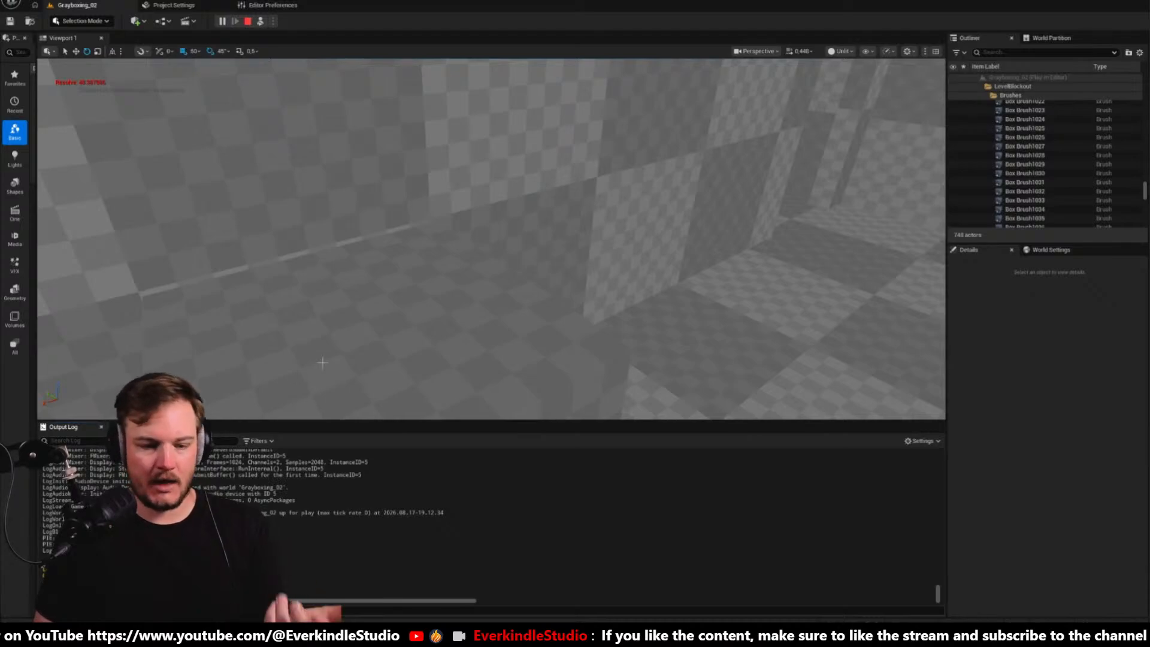
pyautogui.moveTo(492, 293); pyautogui.dragTo(659, 293, button='right')
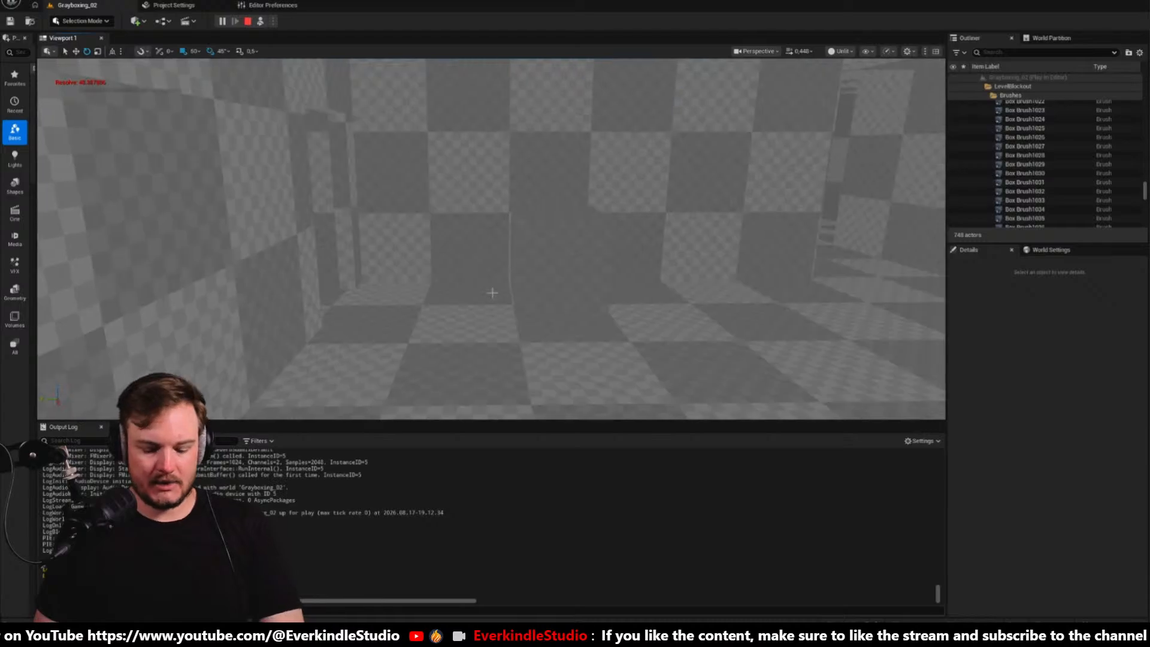
pyautogui.press('F8')
pyautogui.click(500, 295)
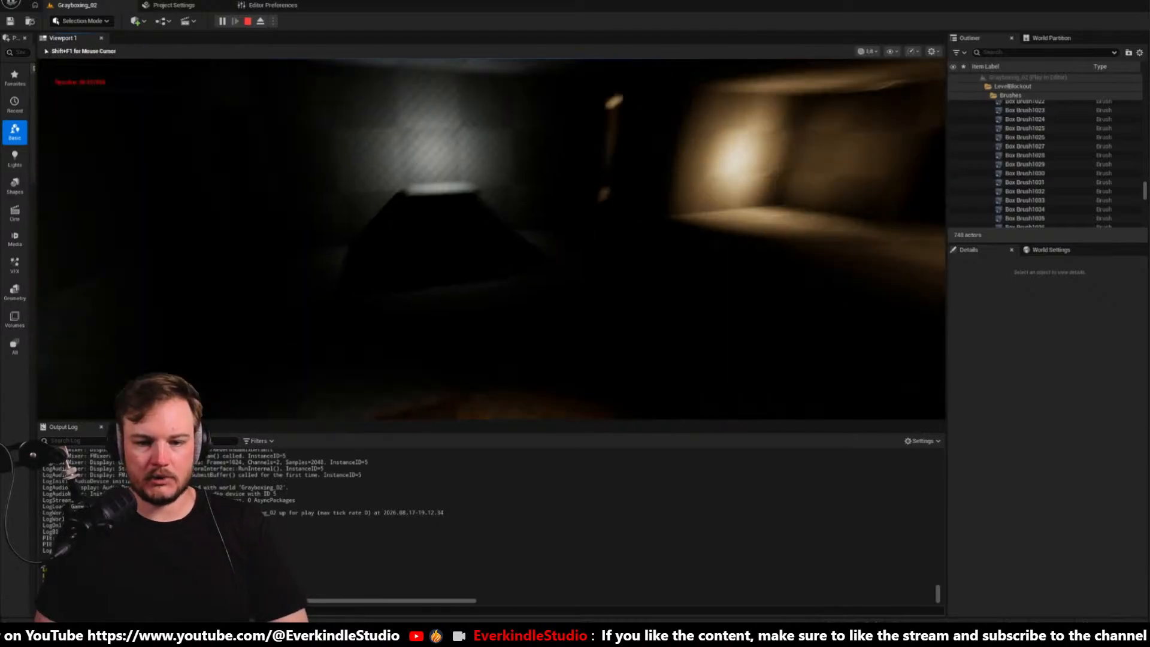
# Walk up to the spotlit block to inspect it and stop the play session
pyautogui.press('w')
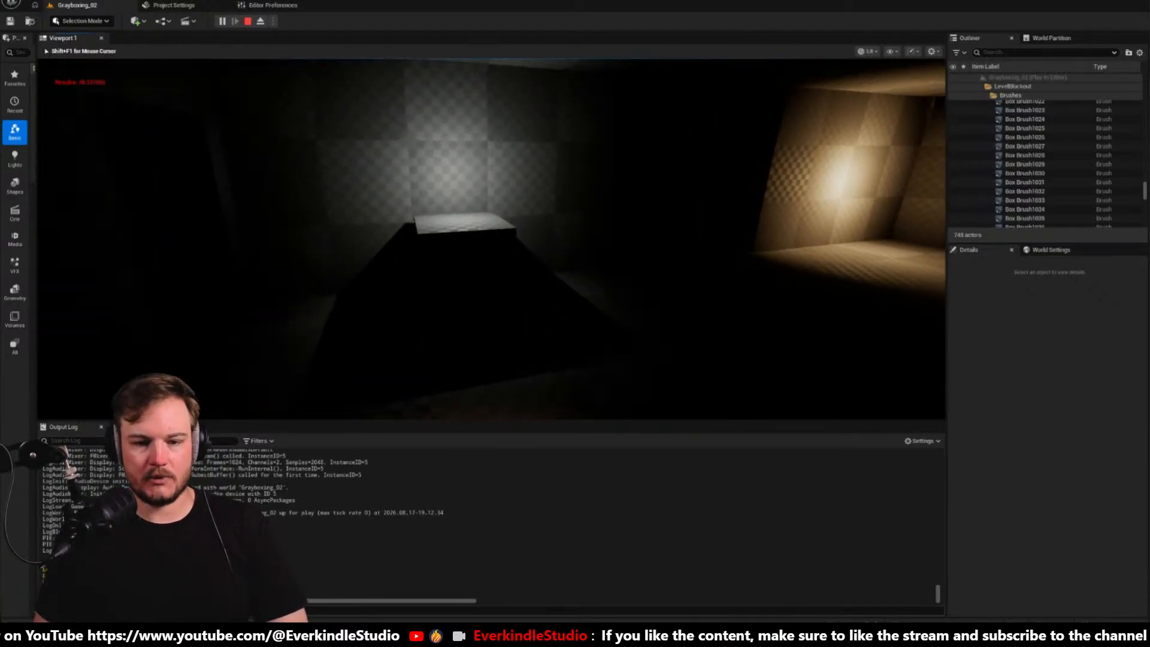
pyautogui.press('w')
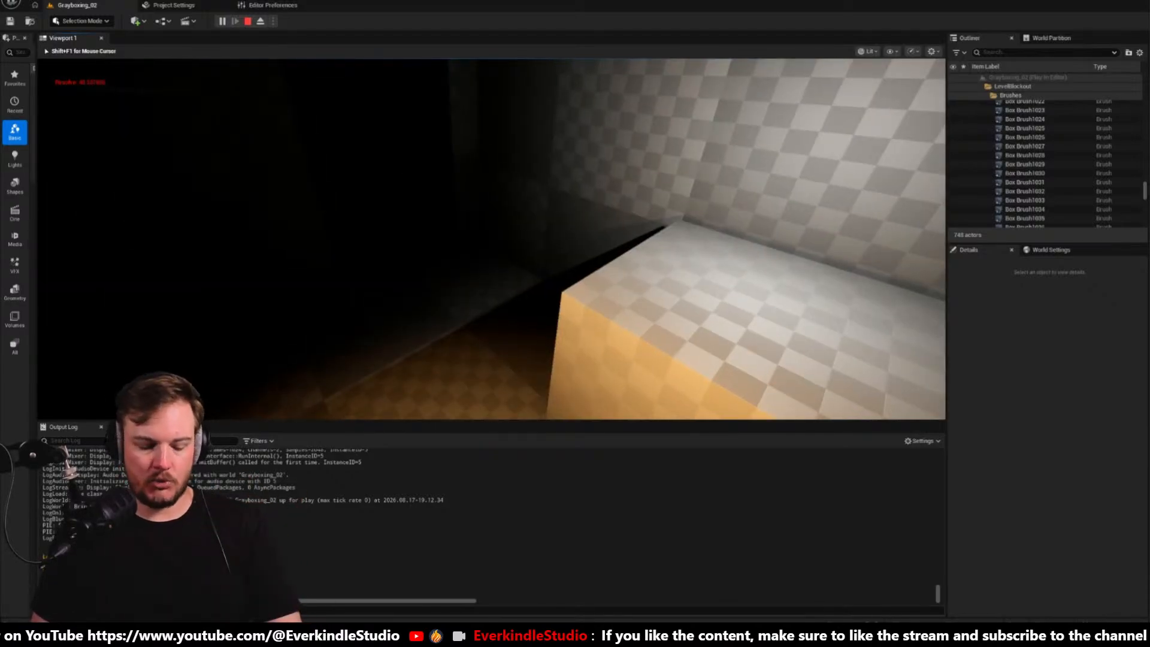
pyautogui.press('Escape')
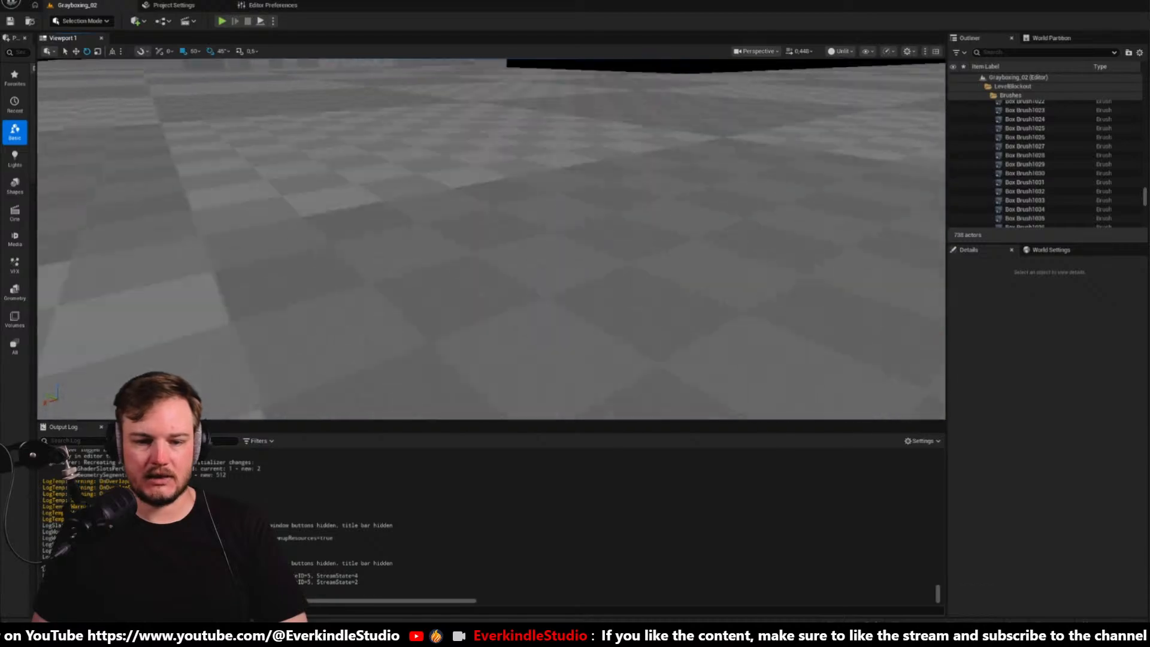
# Fly through the unlit blockout to examine the large room's light placement, doorways and side stairs
pyautogui.moveTo(491, 240); pyautogui.dragTo(491, 282, button='right')
pyautogui.press('w')
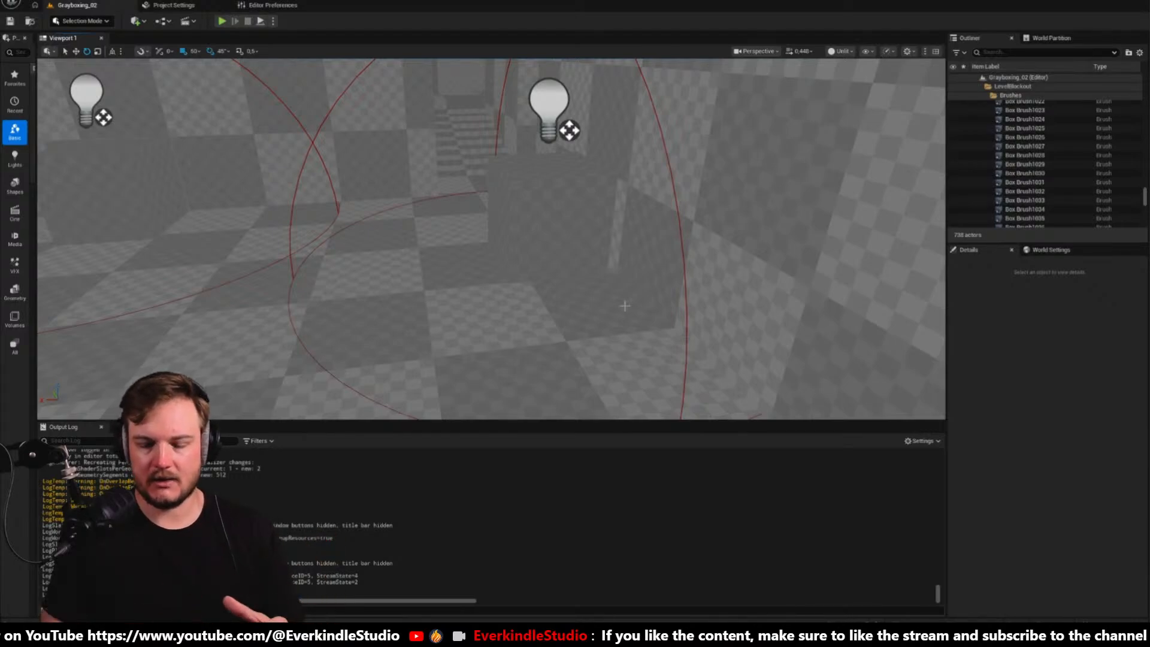
pyautogui.moveTo(651, 292)
pyautogui.mouseDown(button='right')
pyautogui.moveTo(654, 269)
pyautogui.moveTo(658, 281)
pyautogui.mouseUp(button='right')
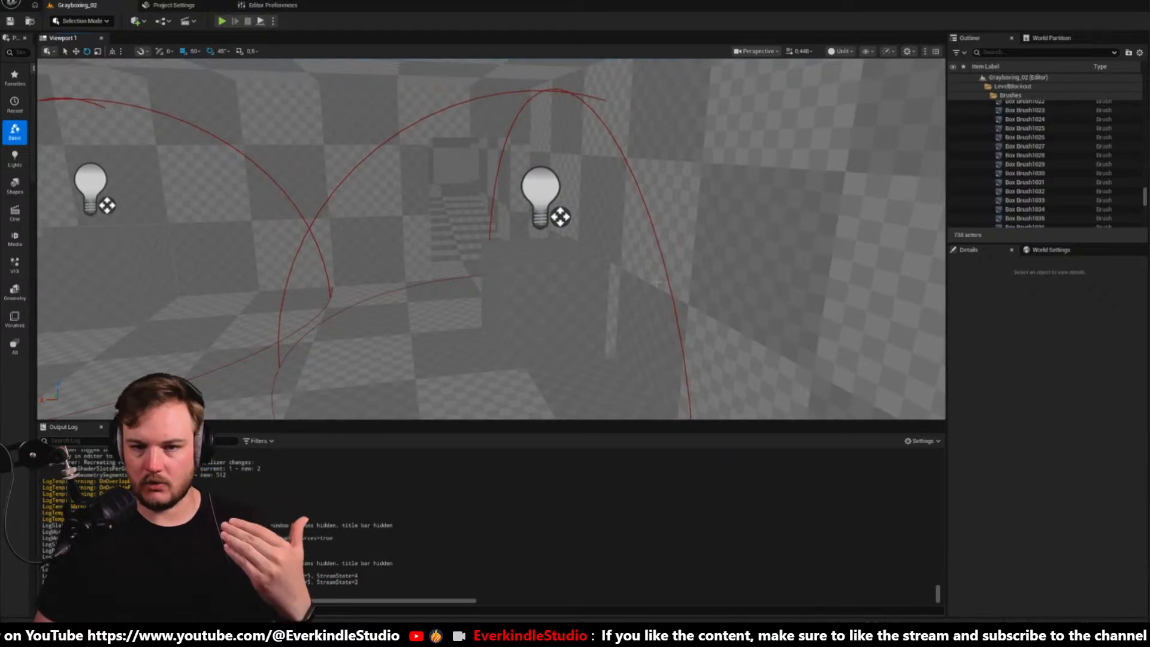
pyautogui.moveTo(657, 281)
pyautogui.mouseDown(button='right')
pyautogui.moveTo(630, 279)
pyautogui.moveTo(692, 274)
pyautogui.moveTo(674, 275)
pyautogui.mouseUp(button='right')
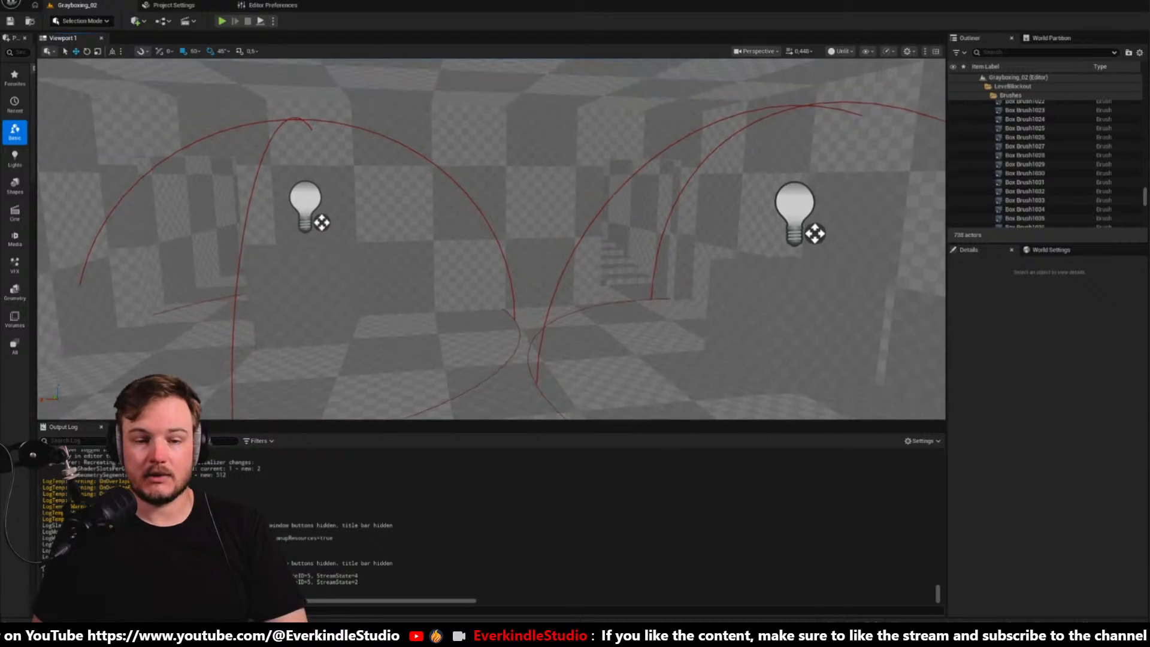
pyautogui.moveTo(674, 276); pyautogui.dragTo(671, 276, button='right')
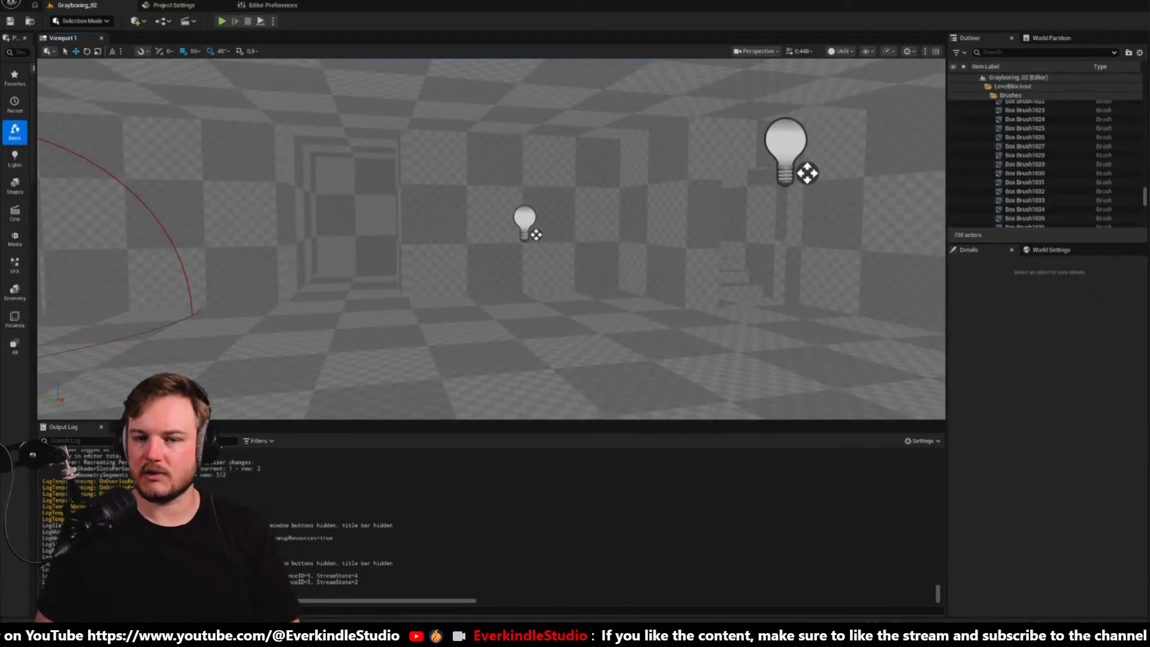
pyautogui.moveTo(649, 264); pyautogui.dragTo(611, 264, button='right')
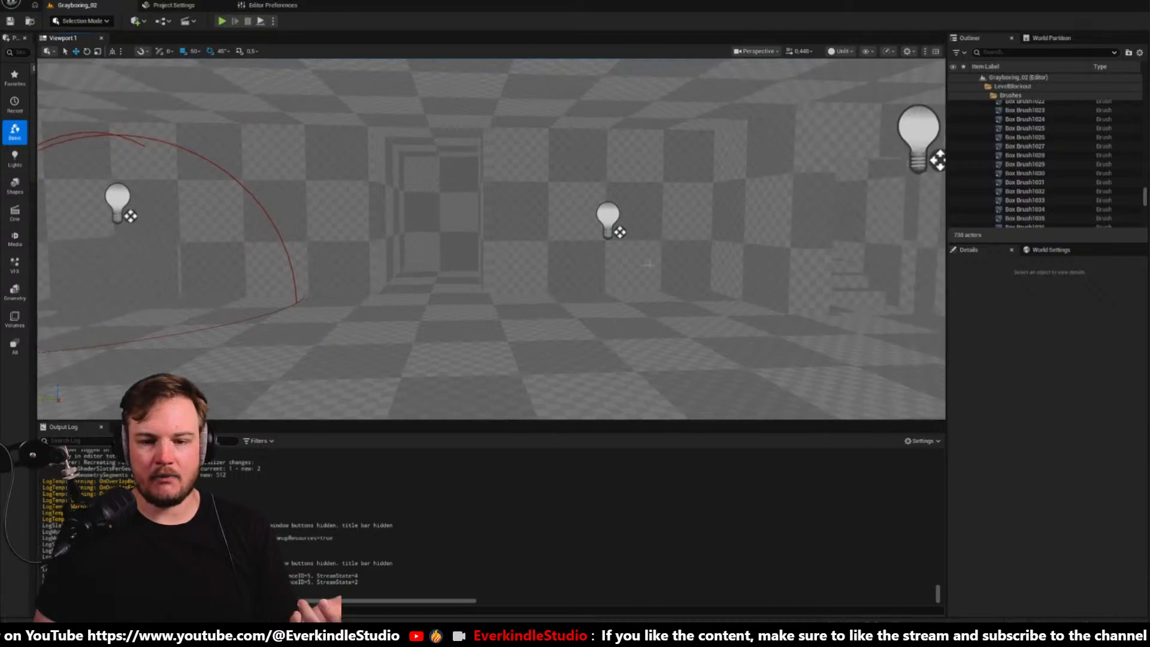
pyautogui.moveTo(668, 222); pyautogui.dragTo(672, 223, button='right')
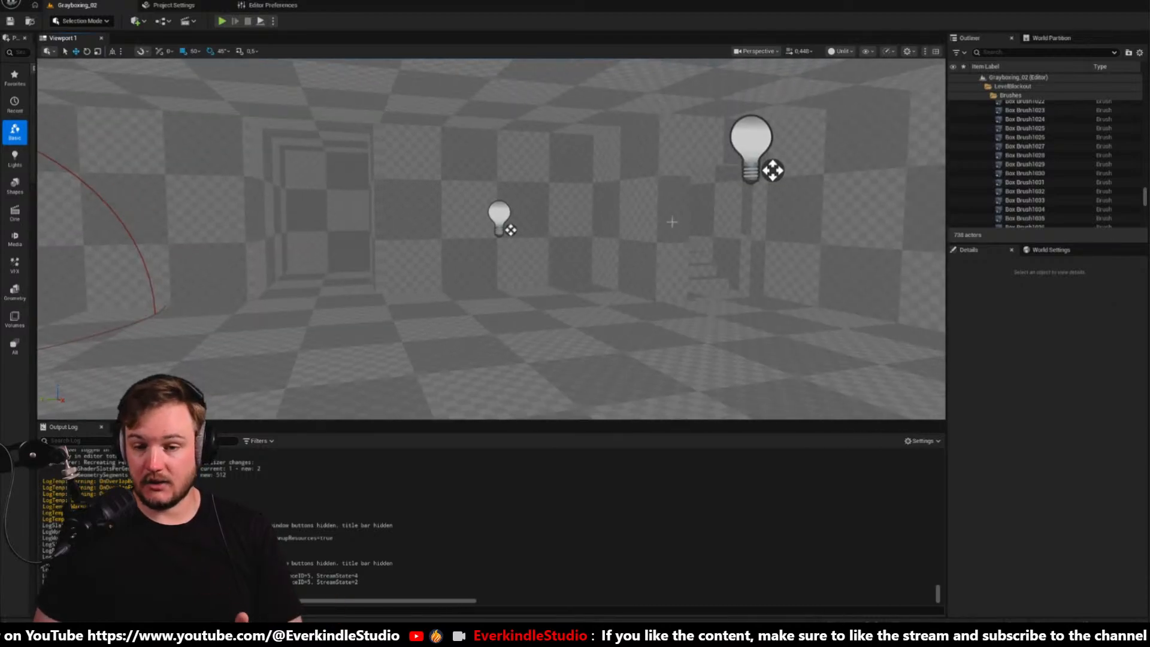
# Start playing the level from the stair corridor instead of the default player start
pyautogui.hotkey('alt', 'p')
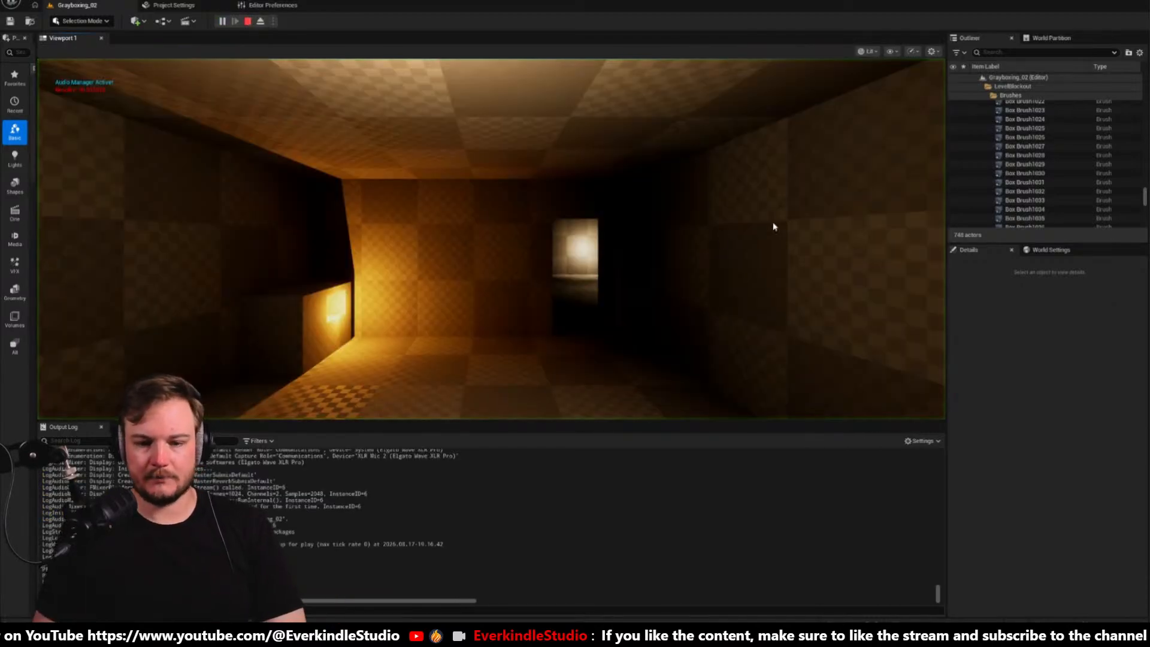
pyautogui.press('Escape')
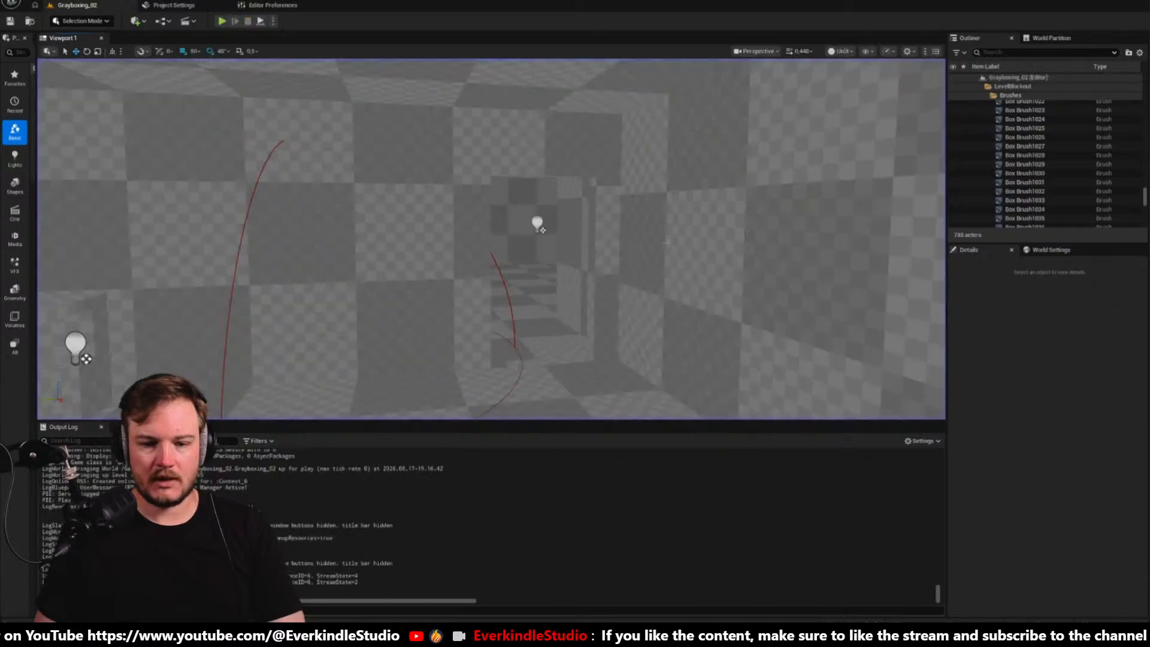
pyautogui.moveTo(570, 355); pyautogui.dragTo(570, 355, button='right')
pyautogui.rightClick(569, 355)
pyautogui.press('Escape')
pyautogui.hotkey('alt', 'p')
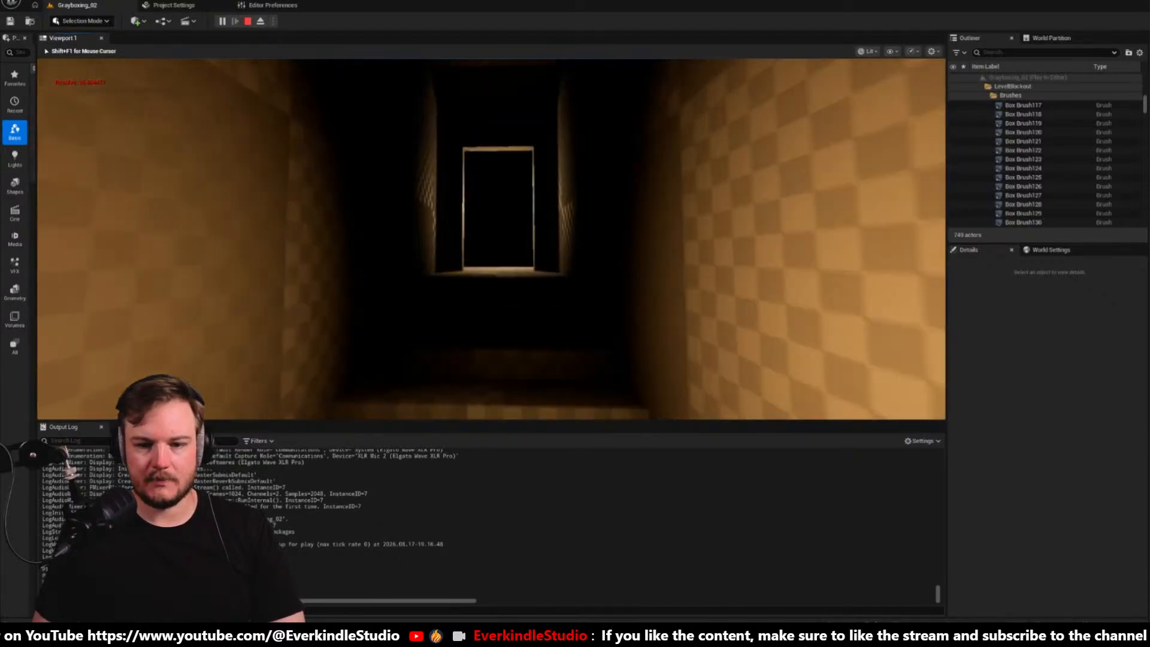
# Walk along the stair corridor and through its door frame to examine the dark area beyond and the adjoining passages
pyautogui.press('w')
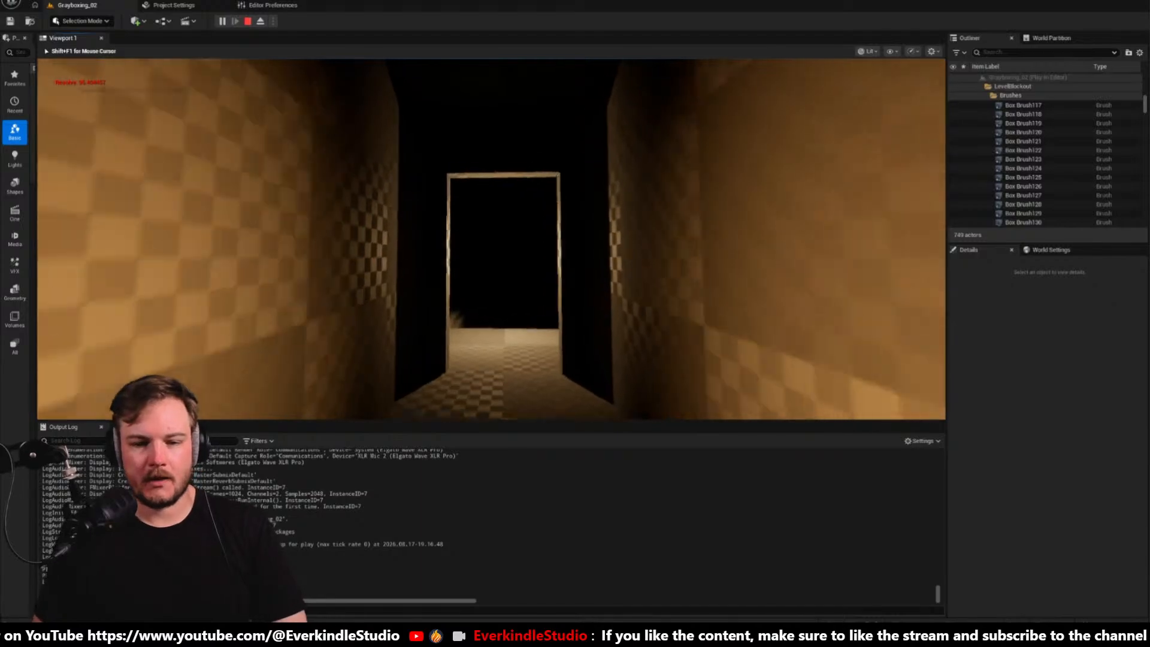
pyautogui.press('w')
pyautogui.press('w')
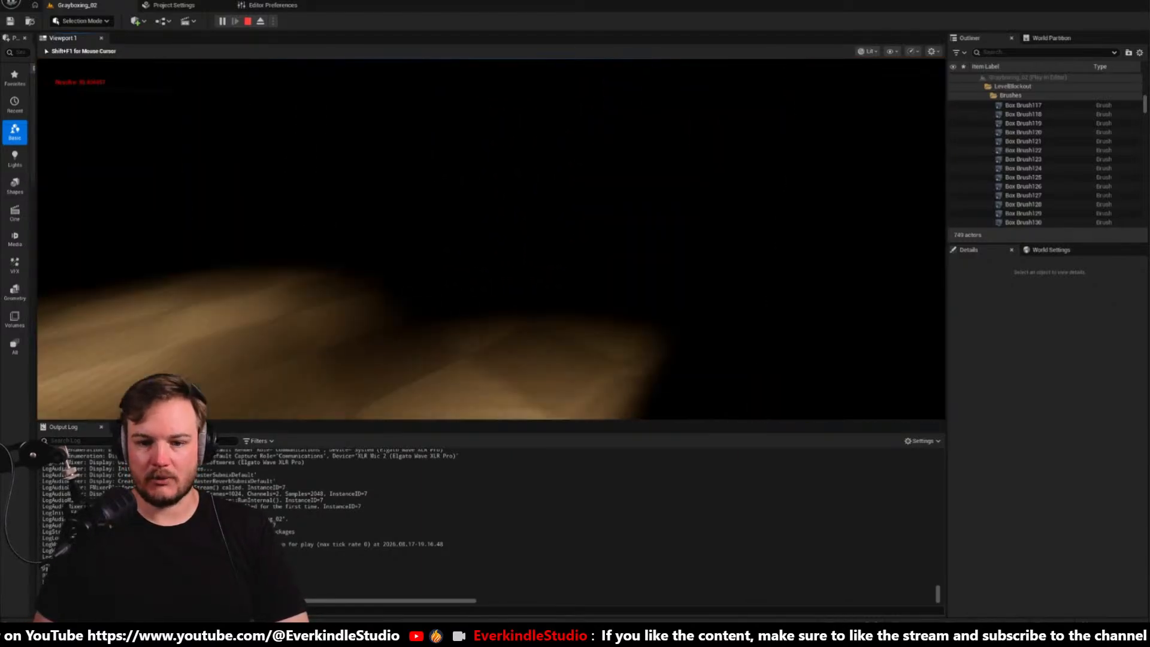
pyautogui.press('w')
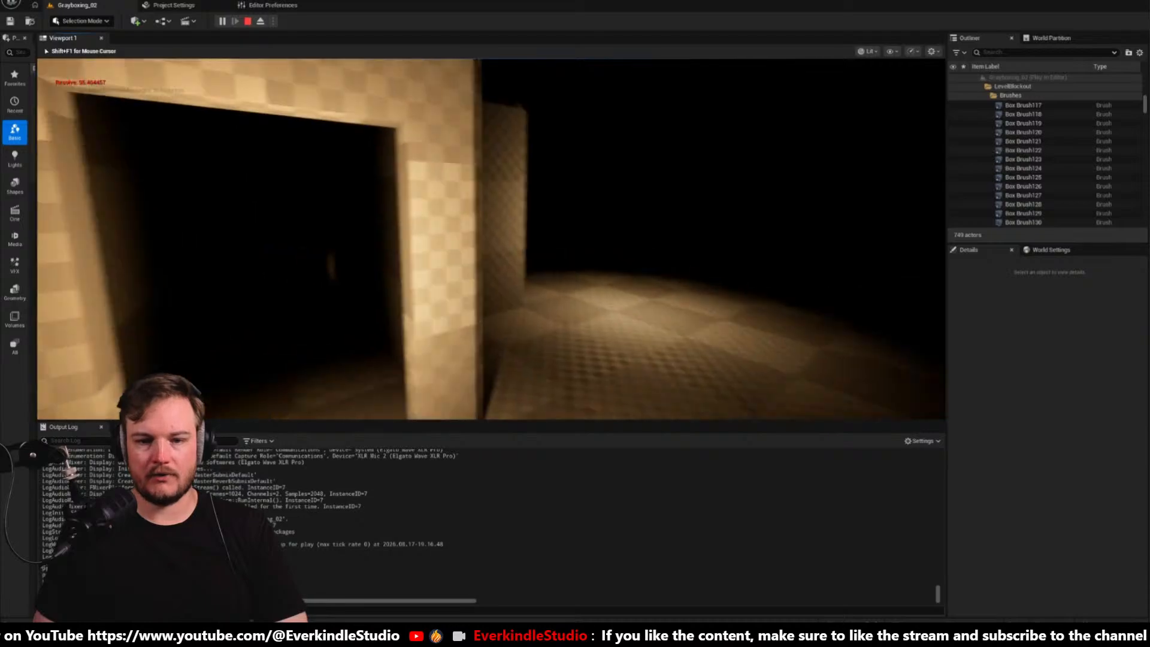
pyautogui.press('w')
pyautogui.press('w')
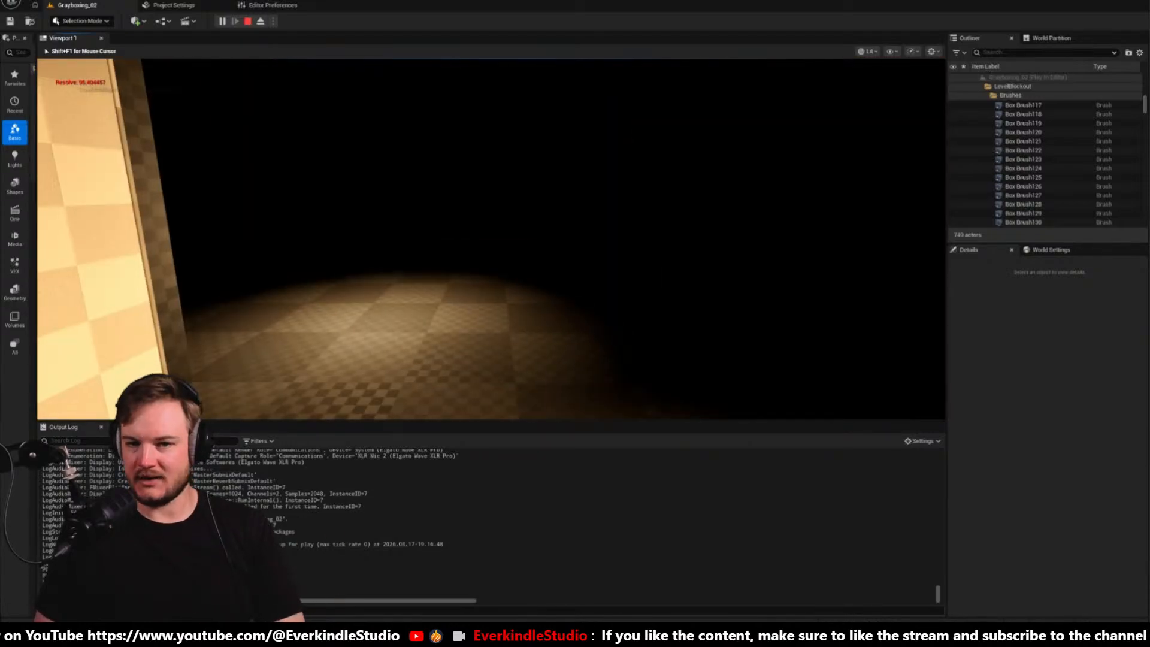
pyautogui.press('w')
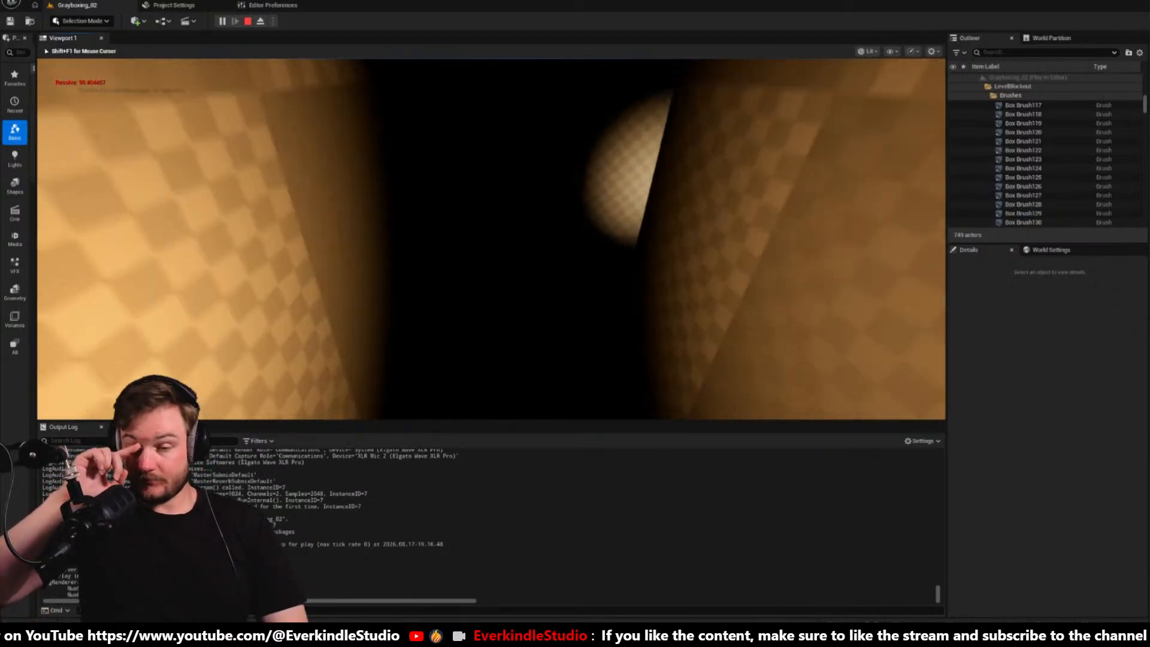
pyautogui.press('w')
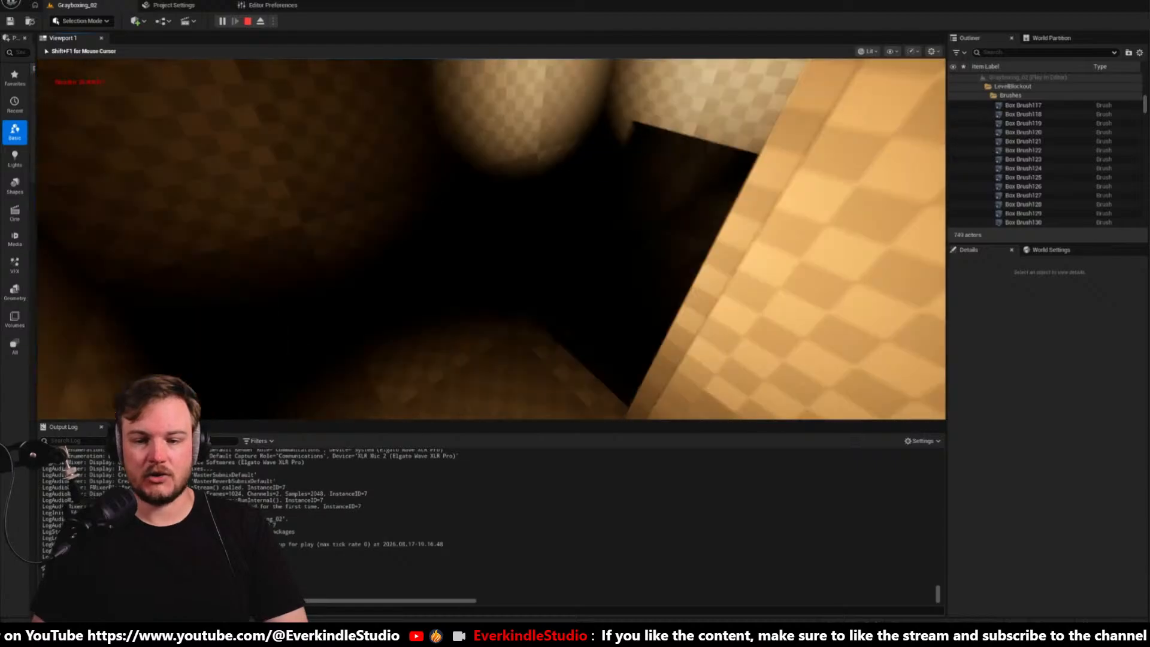
# Walk through the lower doorway into the room with two spotlit blocks to examine the sightlines toward the next room
pyautogui.press('w')
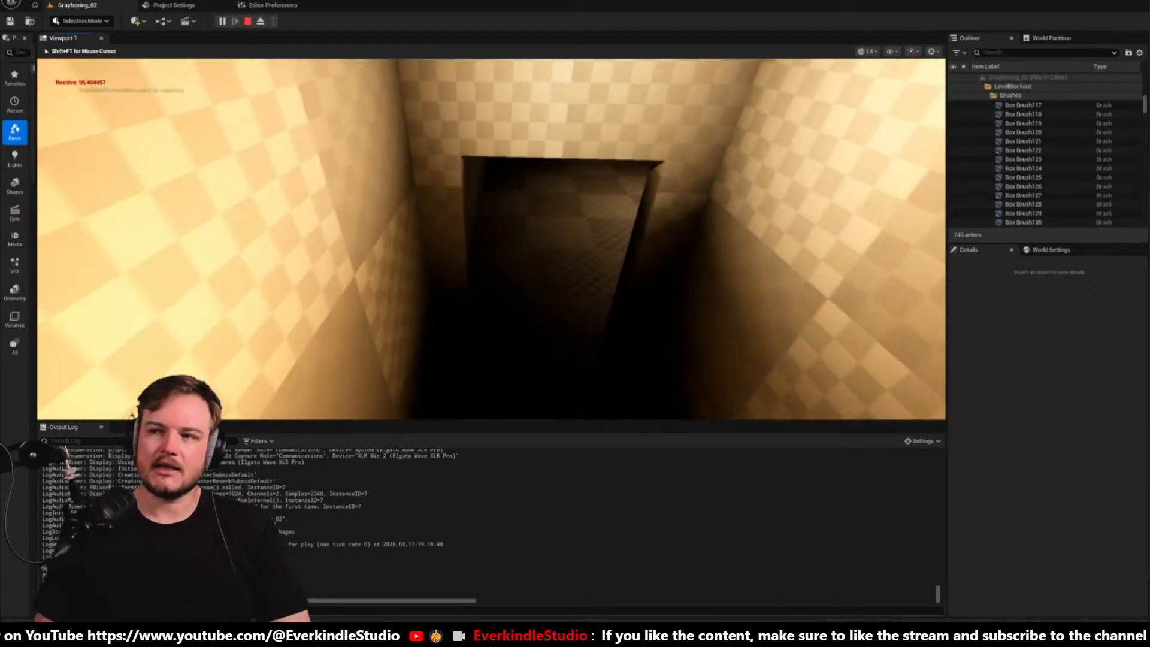
pyautogui.press('w')
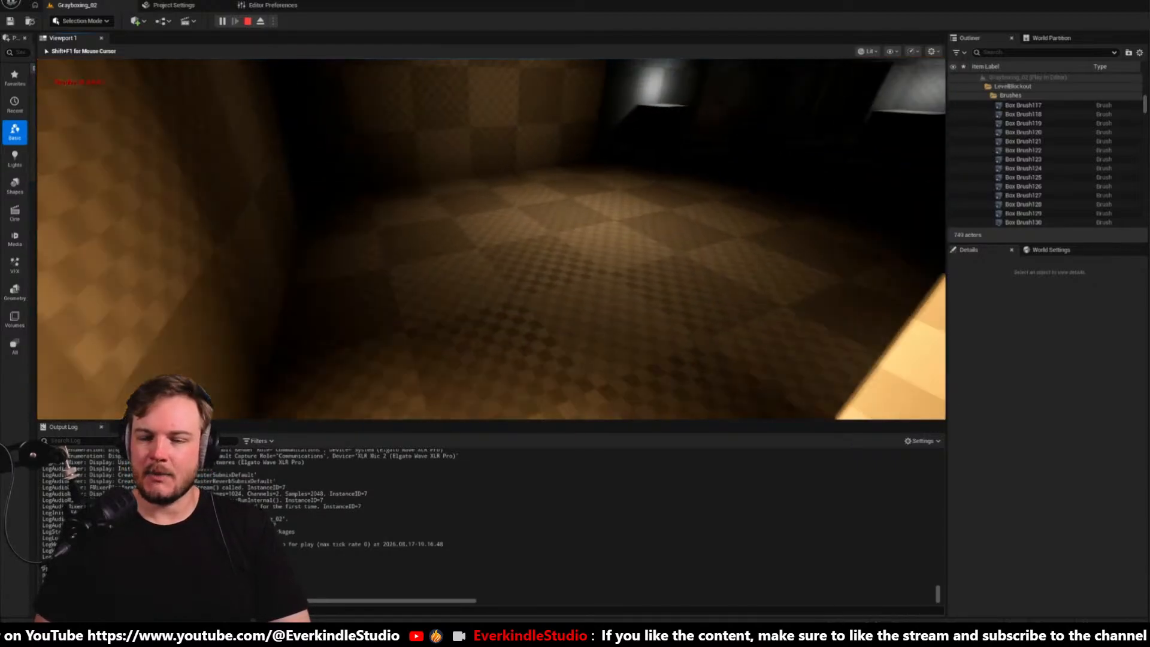
pyautogui.press('w')
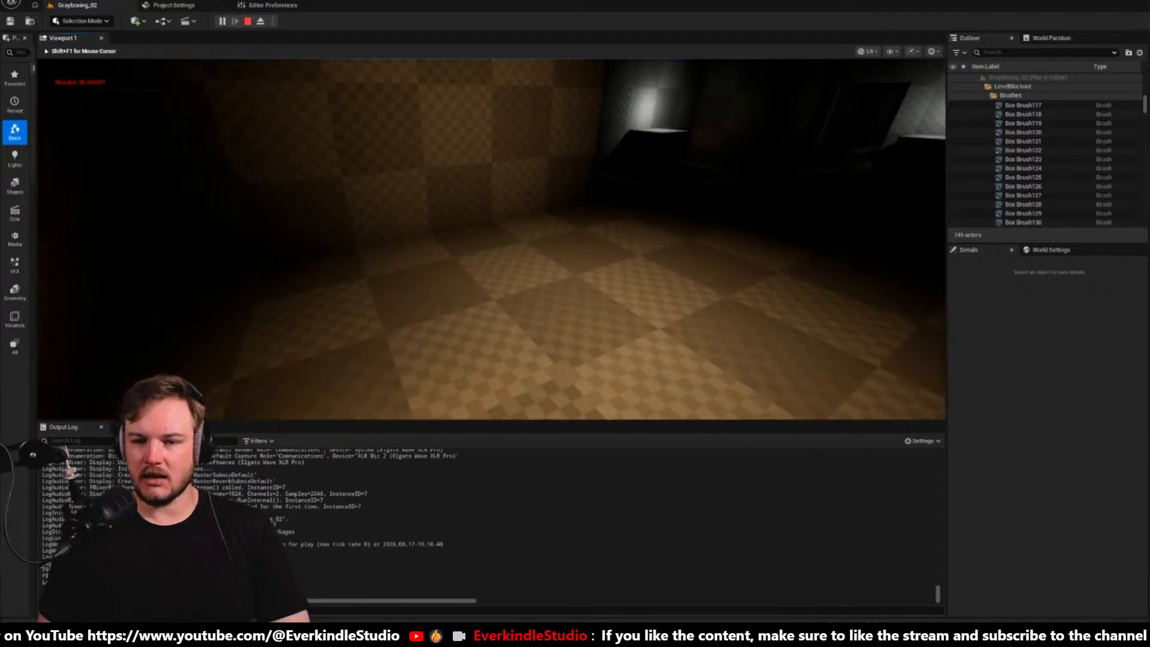
pyautogui.press('w')
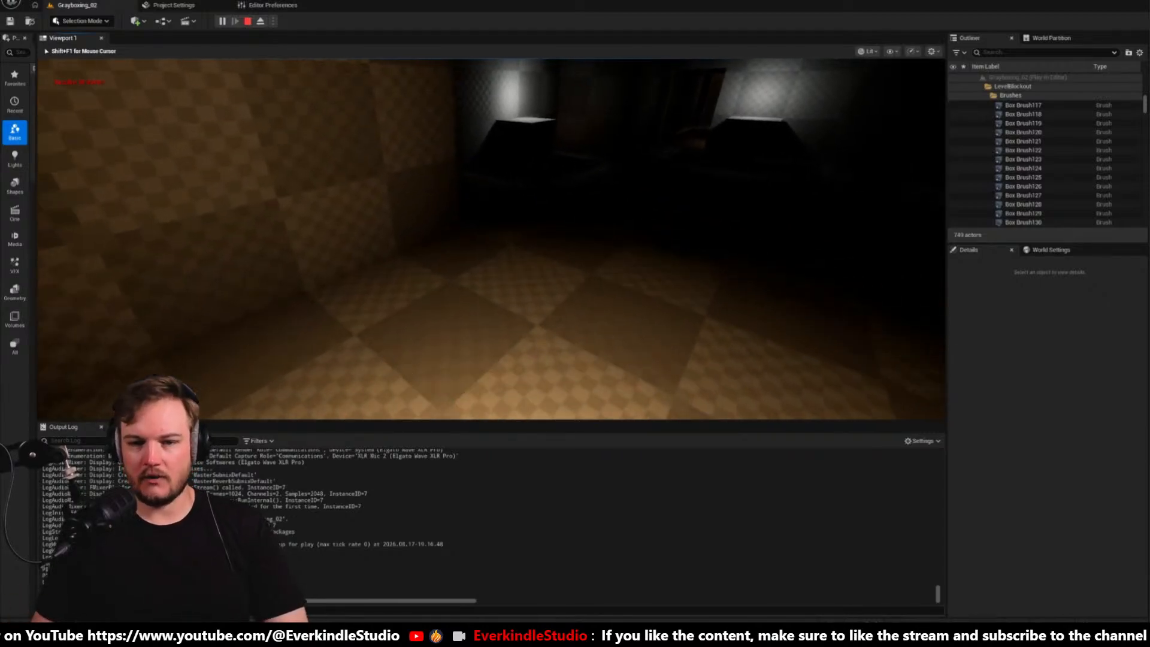
pyautogui.press('w')
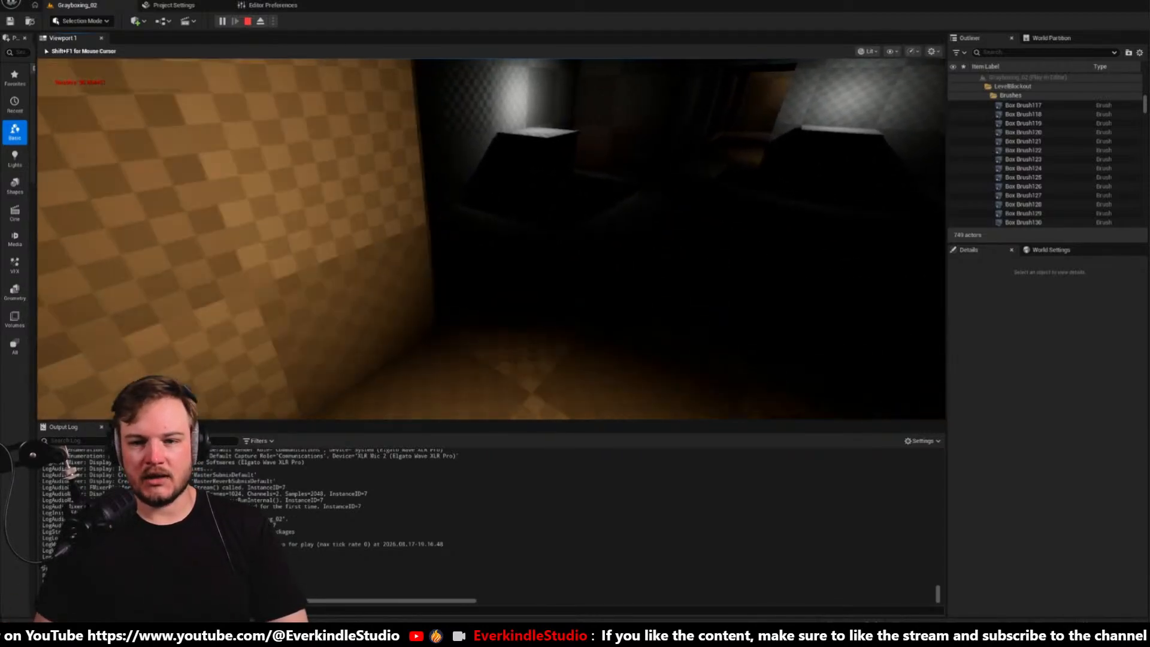
pyautogui.press('w')
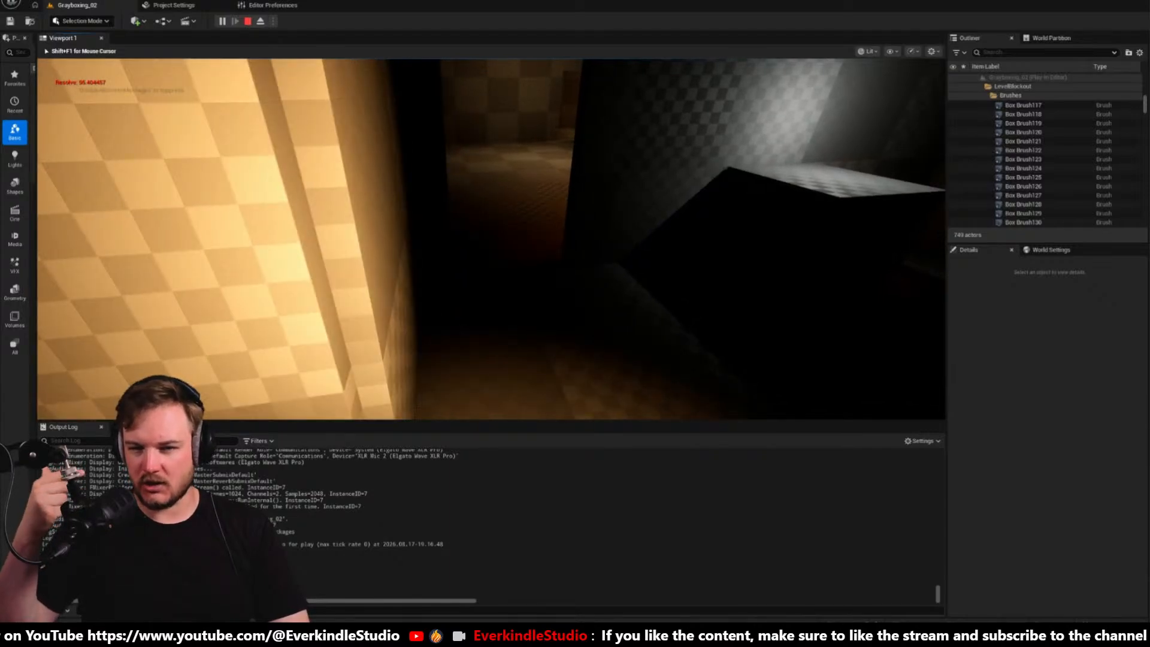
pyautogui.press('w')
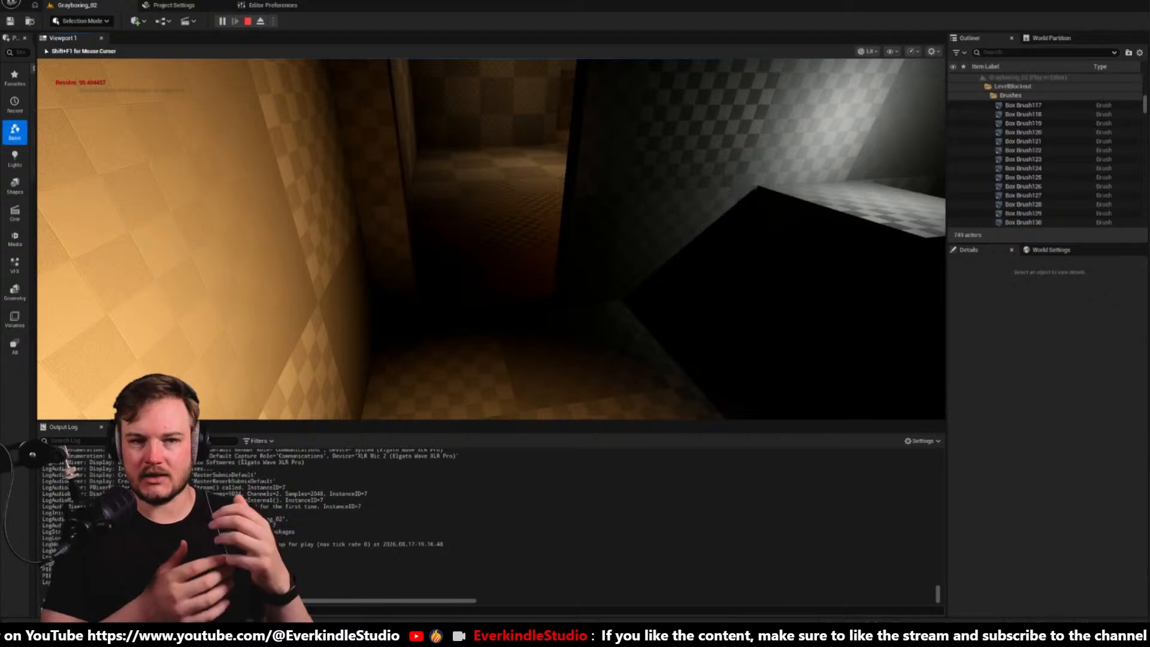
pyautogui.press('w')
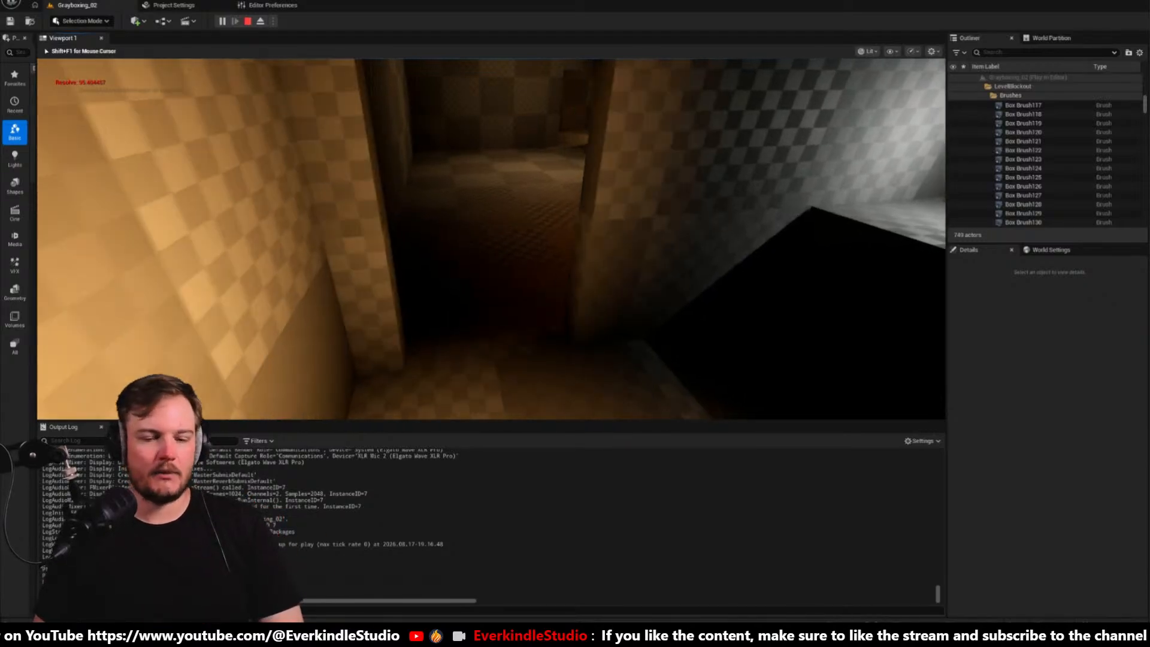
# Walk through the doorway up to the glowing block beside the lit wall and back away to examine the light's brightness with distance
pyautogui.press('w')
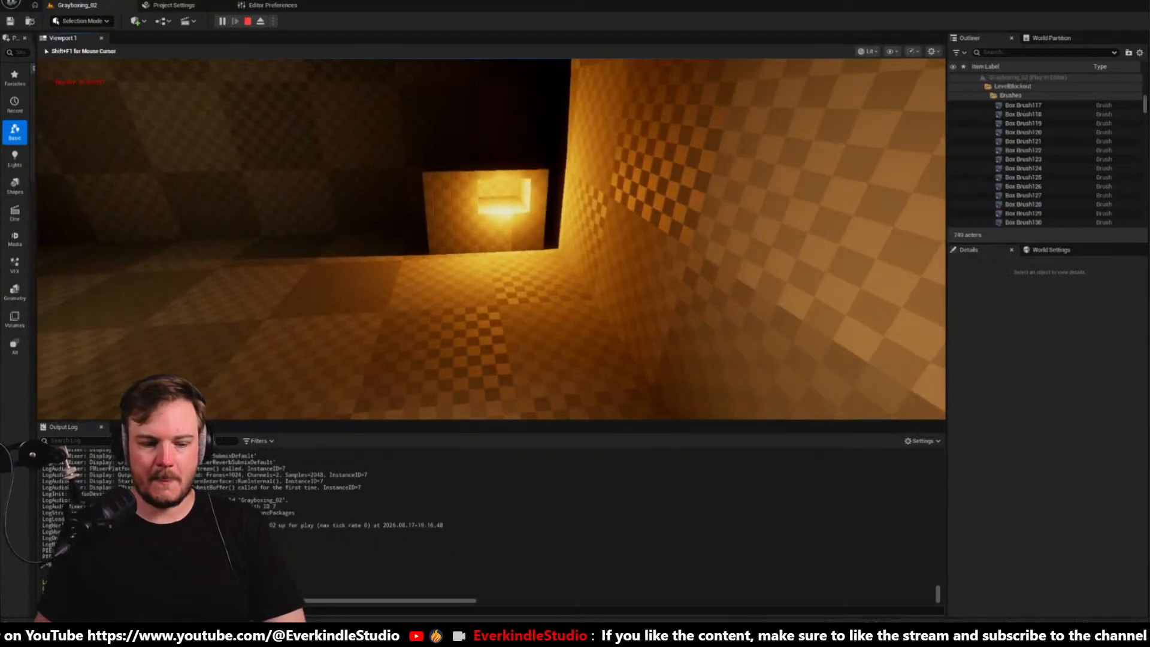
pyautogui.press('w')
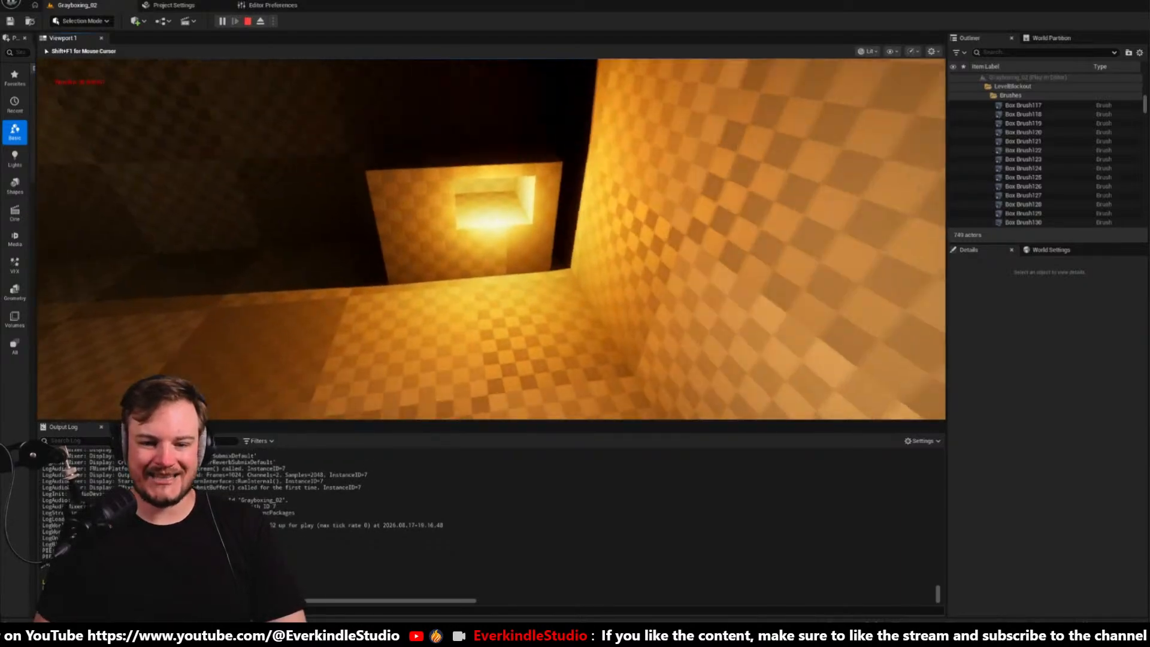
pyautogui.press('w')
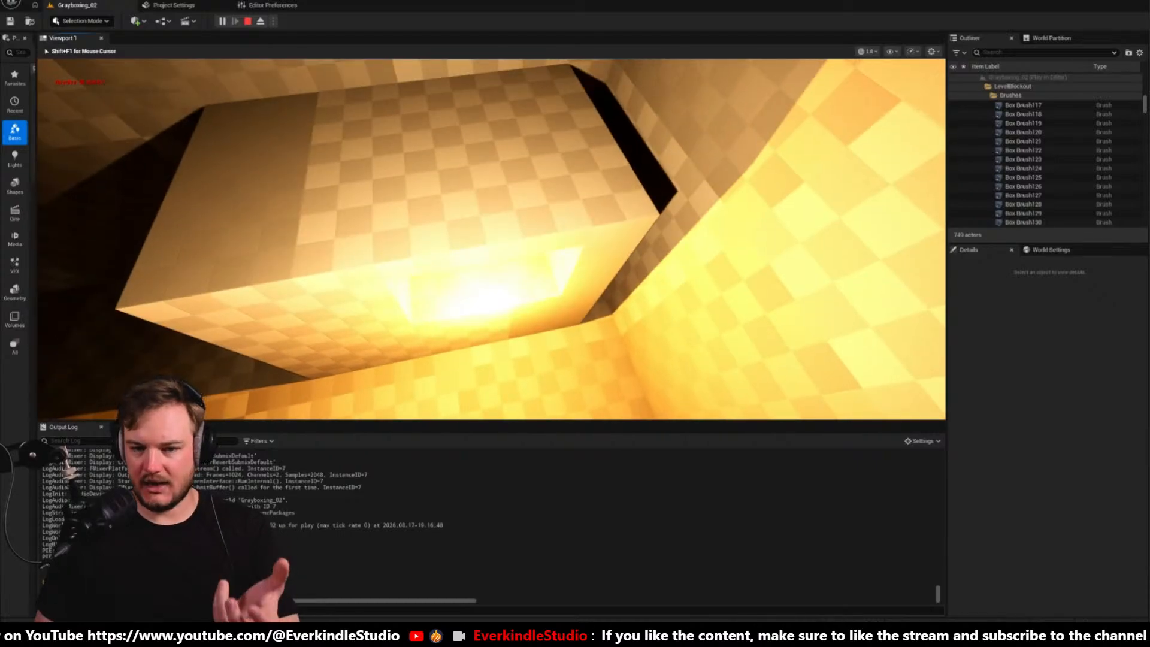
pyautogui.press('s')
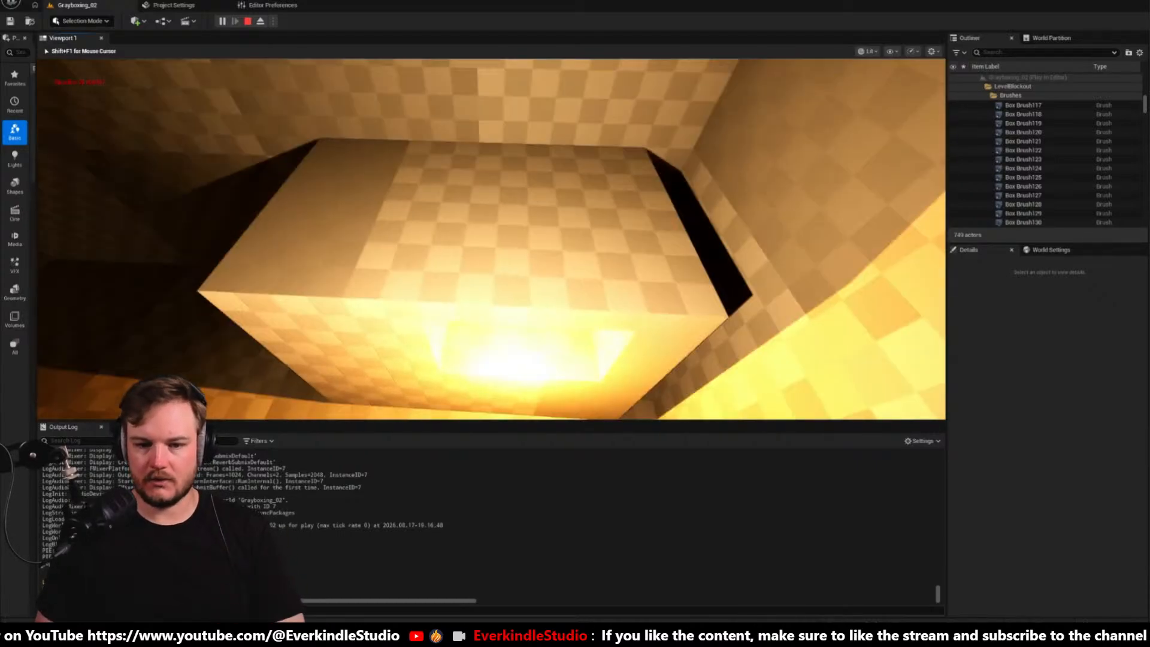
pyautogui.press('s')
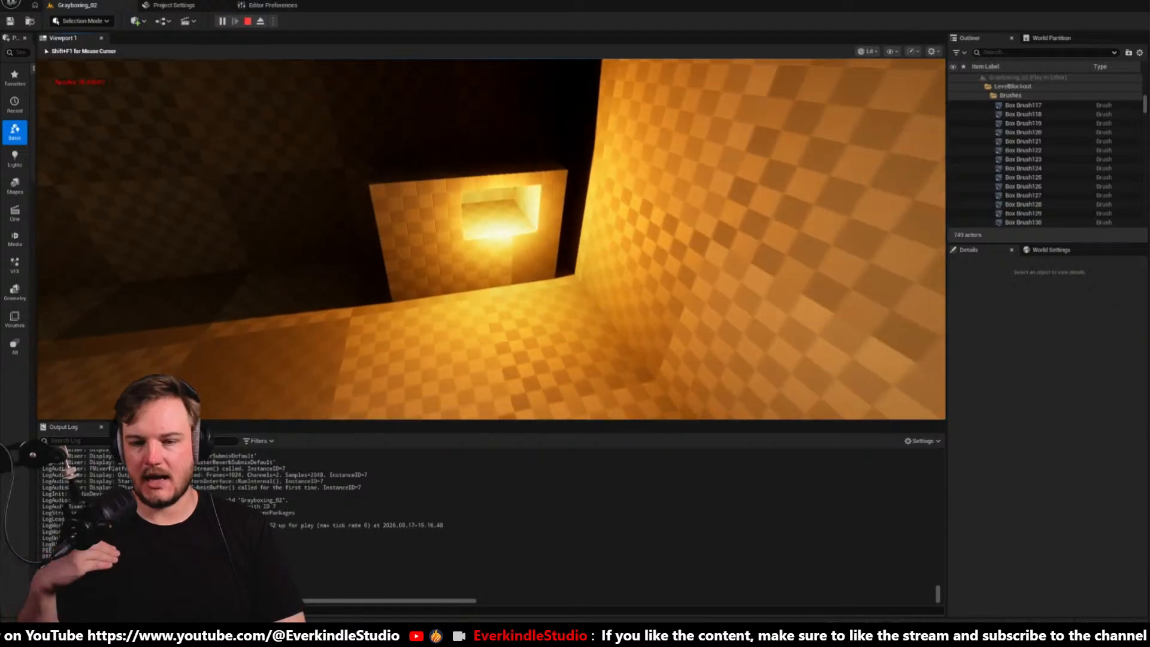
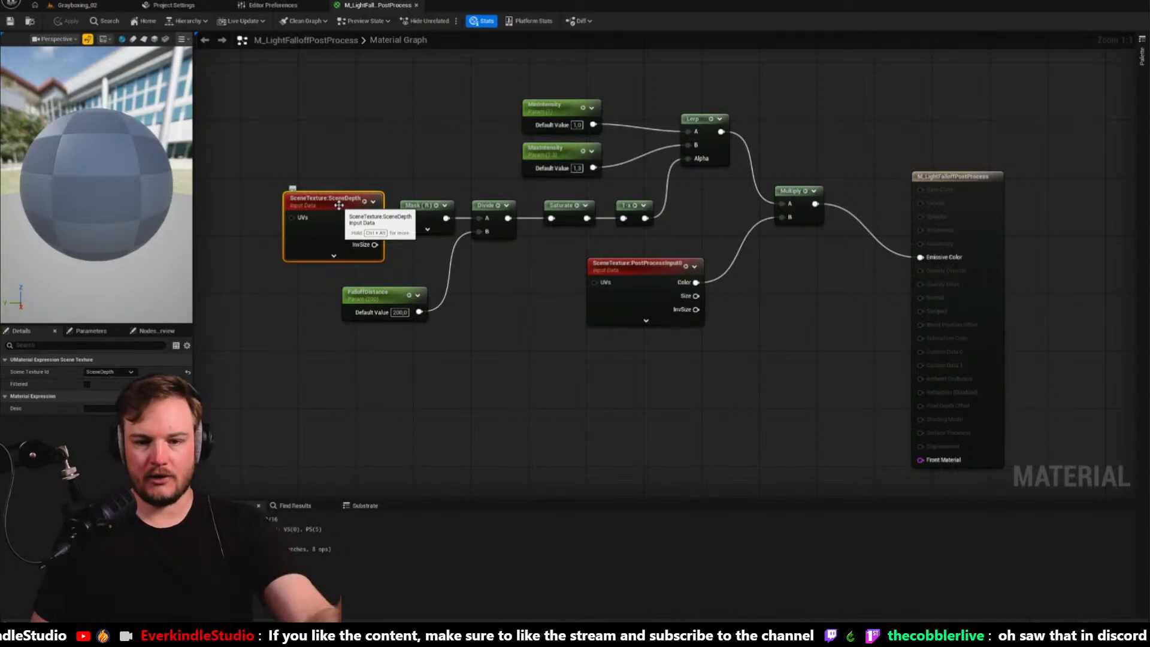
# Inspect the PostProcessInput0 and SceneDepth scene textures, the red-channel mask and the FalloffDistance parameter in the M_LightFalloffPostProcess graph
pyautogui.click(641, 278)
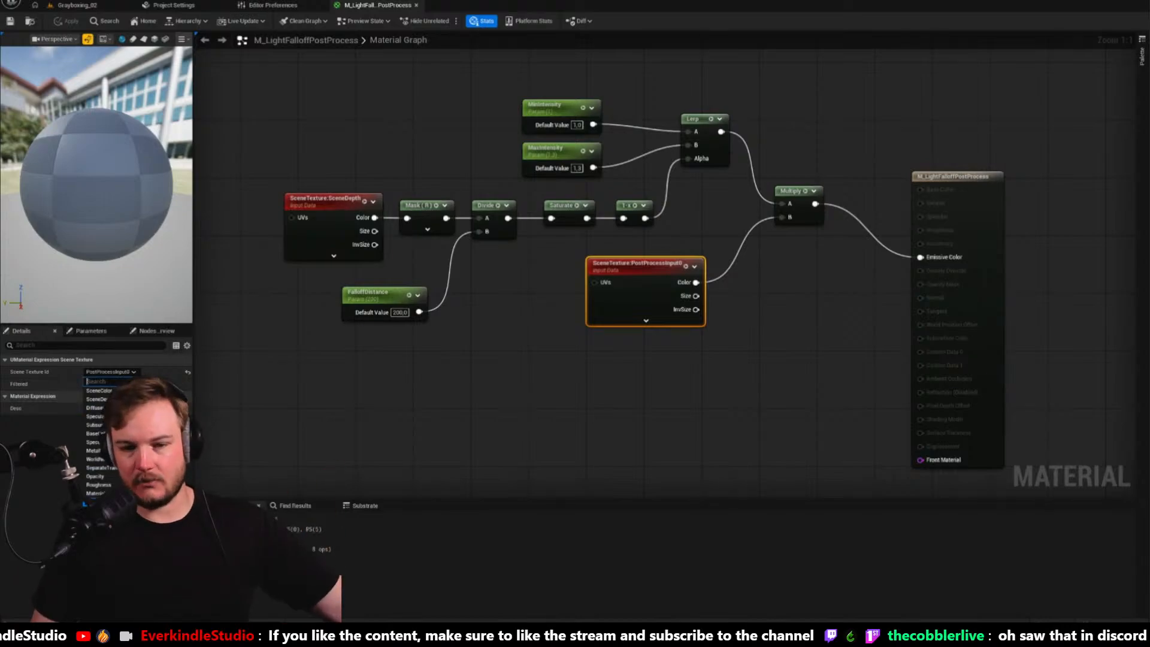
pyautogui.click(294, 436)
pyautogui.moveTo(293, 378); pyautogui.dragTo(308, 403, button='right')
pyautogui.moveTo(370, 226); pyautogui.dragTo(447, 265)
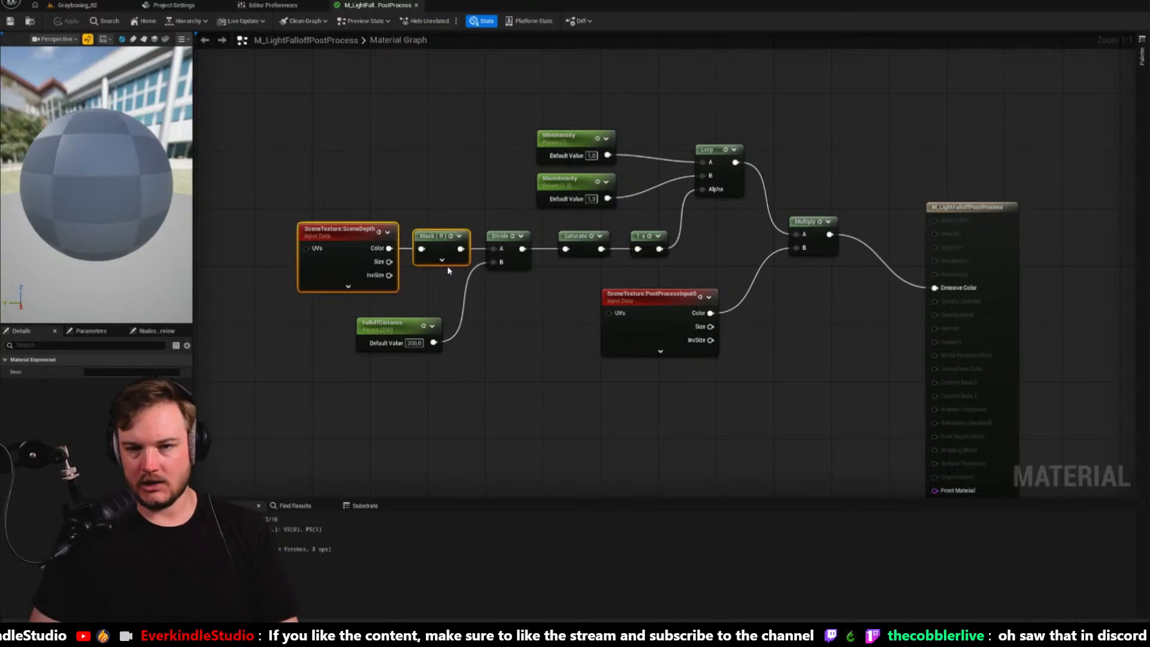
pyautogui.click(345, 234)
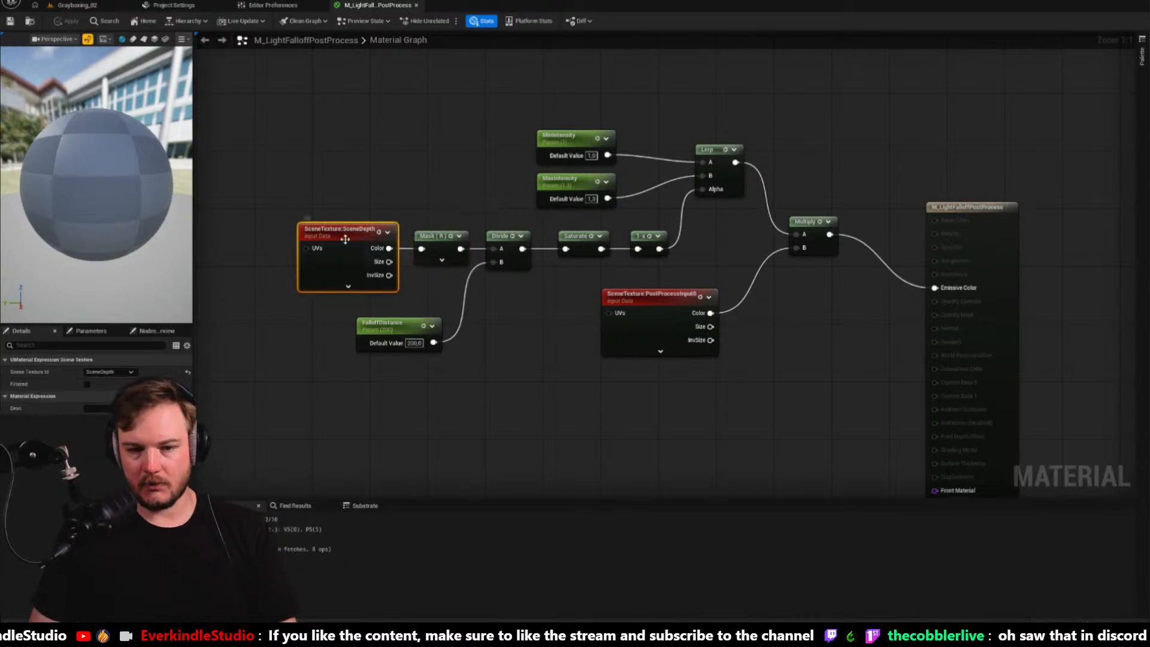
pyautogui.click(440, 236)
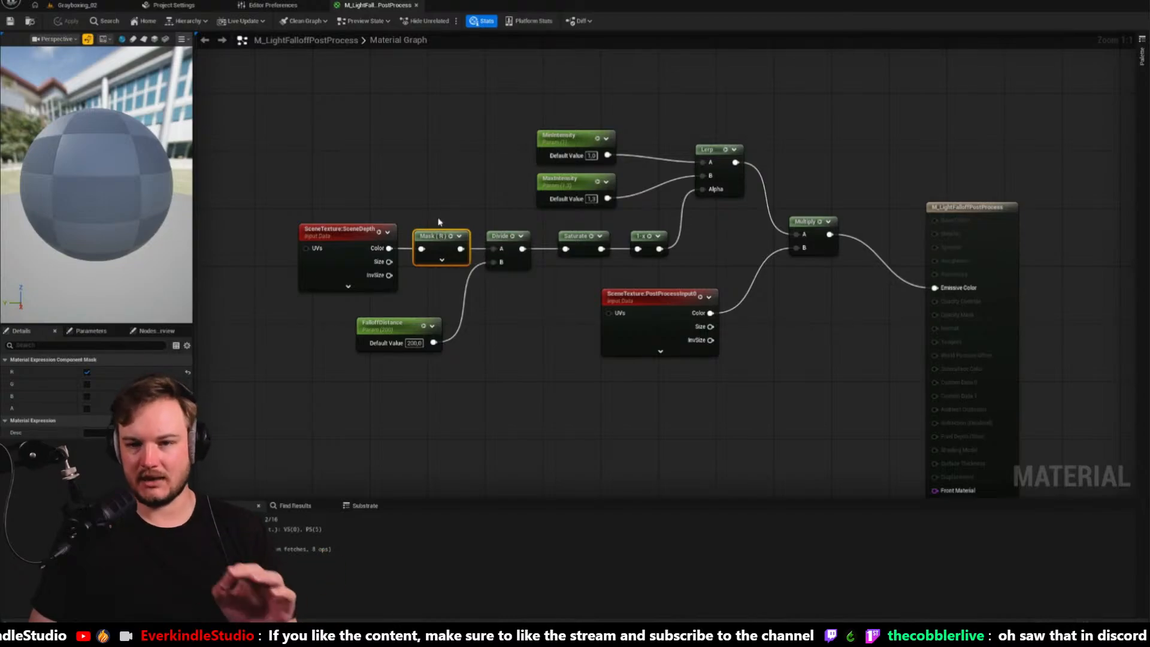
pyautogui.click(408, 325)
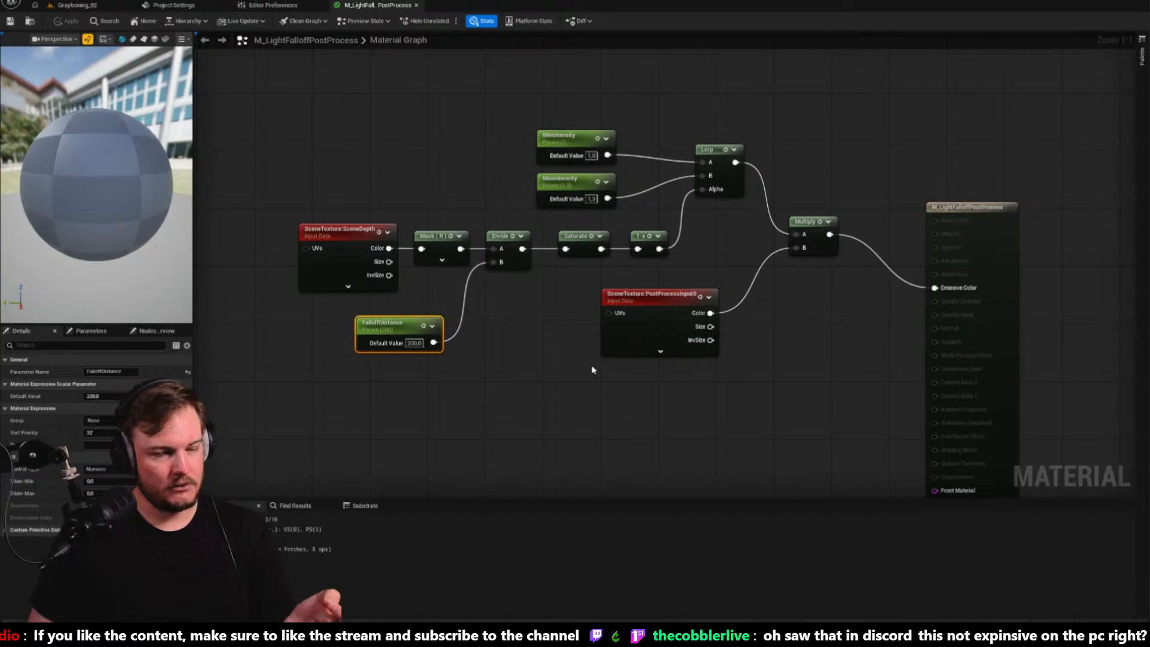
# Examine the falloff node chain from SceneDepth through to Multiply, including the Lerp node's inputs
pyautogui.moveTo(540, 354); pyautogui.dragTo(538, 365, button='right')
pyautogui.moveTo(314, 125); pyautogui.dragTo(841, 420)
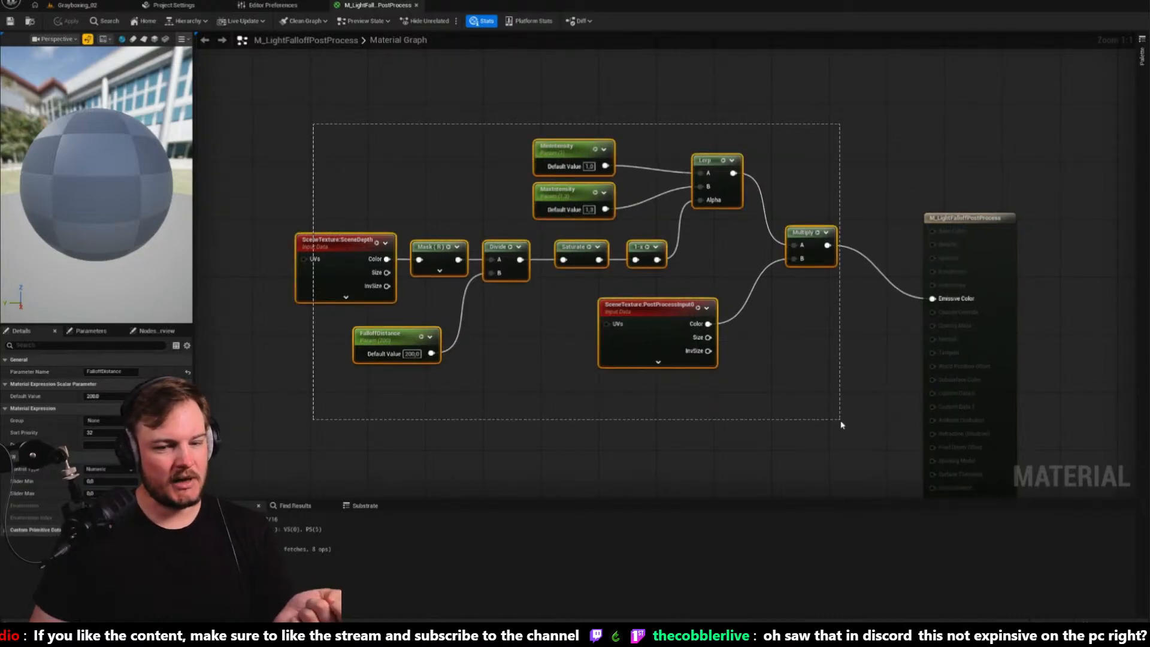
pyautogui.moveTo(841, 423); pyautogui.dragTo(843, 419)
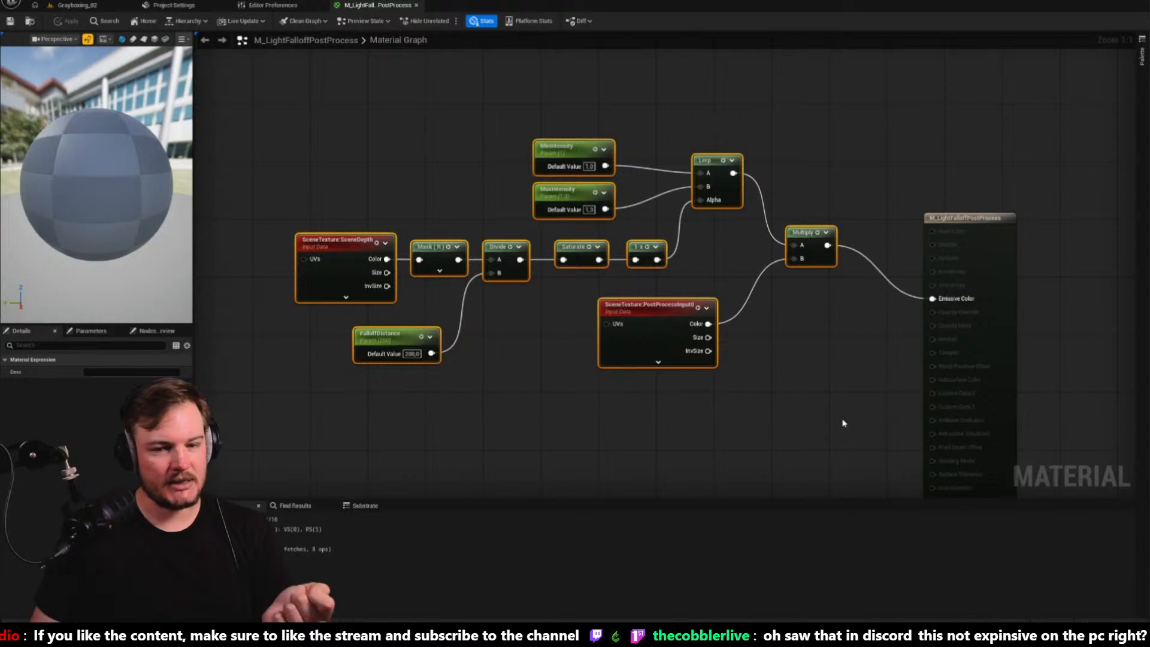
pyautogui.moveTo(843, 419); pyautogui.dragTo(814, 403, button='right')
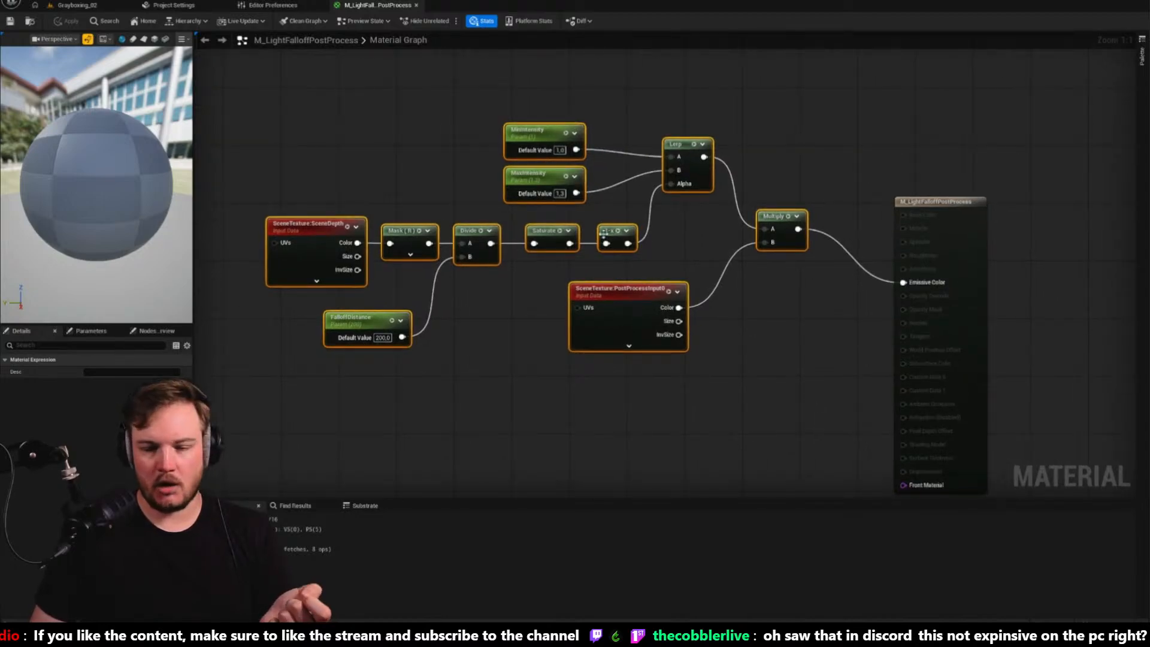
pyautogui.moveTo(681, 231)
pyautogui.mouseDown(button='right')
pyautogui.moveTo(692, 211)
pyautogui.moveTo(688, 223)
pyautogui.mouseUp(button='right')
pyautogui.moveTo(256, 196); pyautogui.dragTo(350, 241)
pyautogui.click(689, 144)
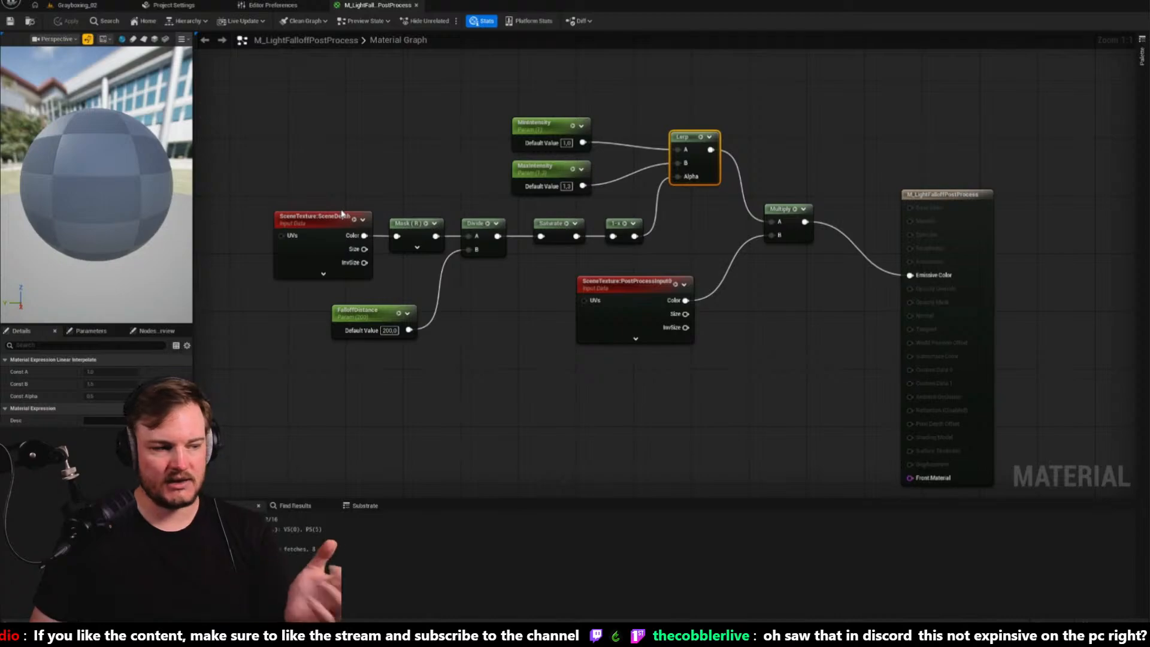
pyautogui.moveTo(521, 344); pyautogui.dragTo(513, 339, button='right')
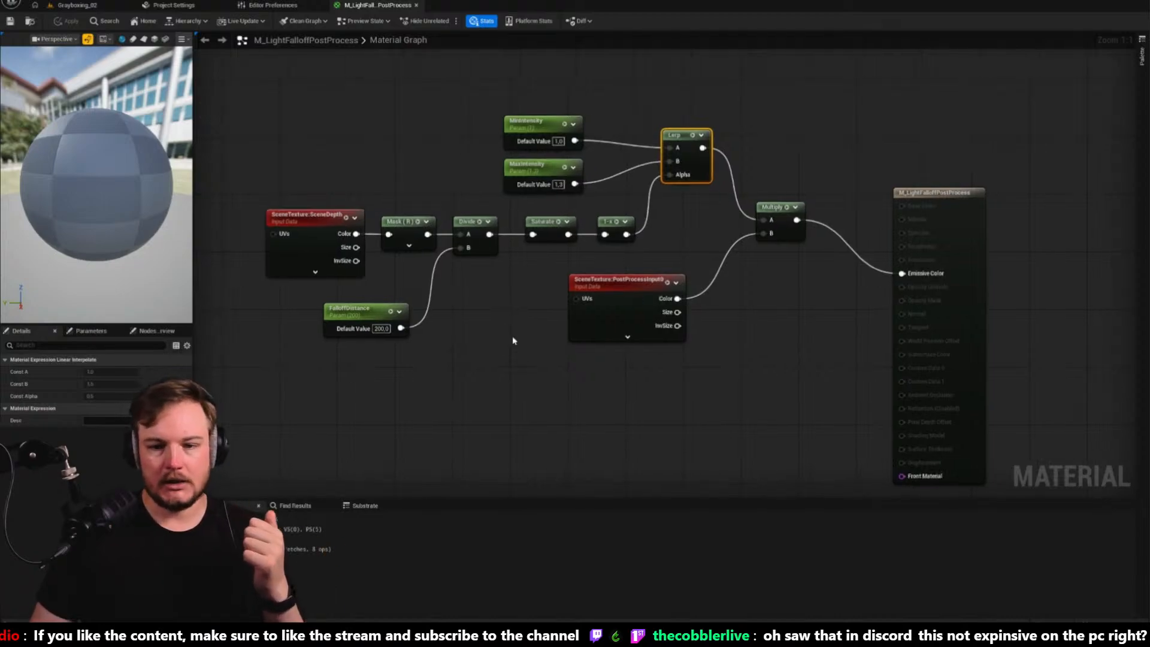
# Inspect the MinIntensity and MaxIntensity parameters and the output node's material settings, including the material domain
pyautogui.moveTo(238, 193); pyautogui.dragTo(626, 340)
pyautogui.moveTo(517, 106); pyautogui.dragTo(545, 195)
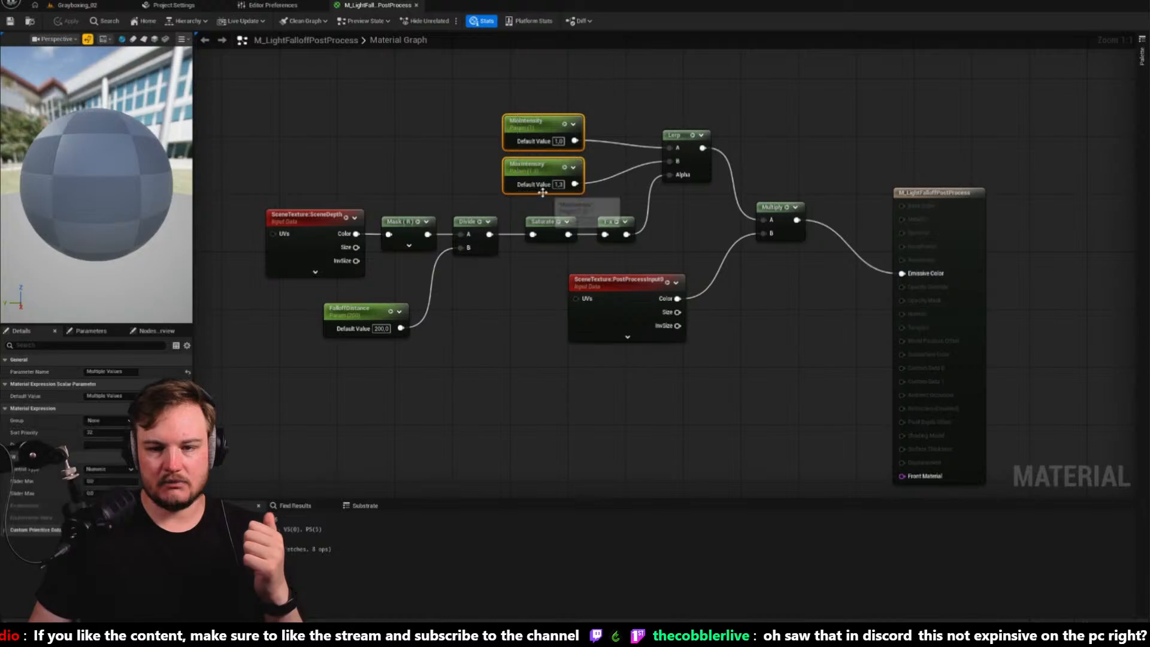
pyautogui.click(554, 120)
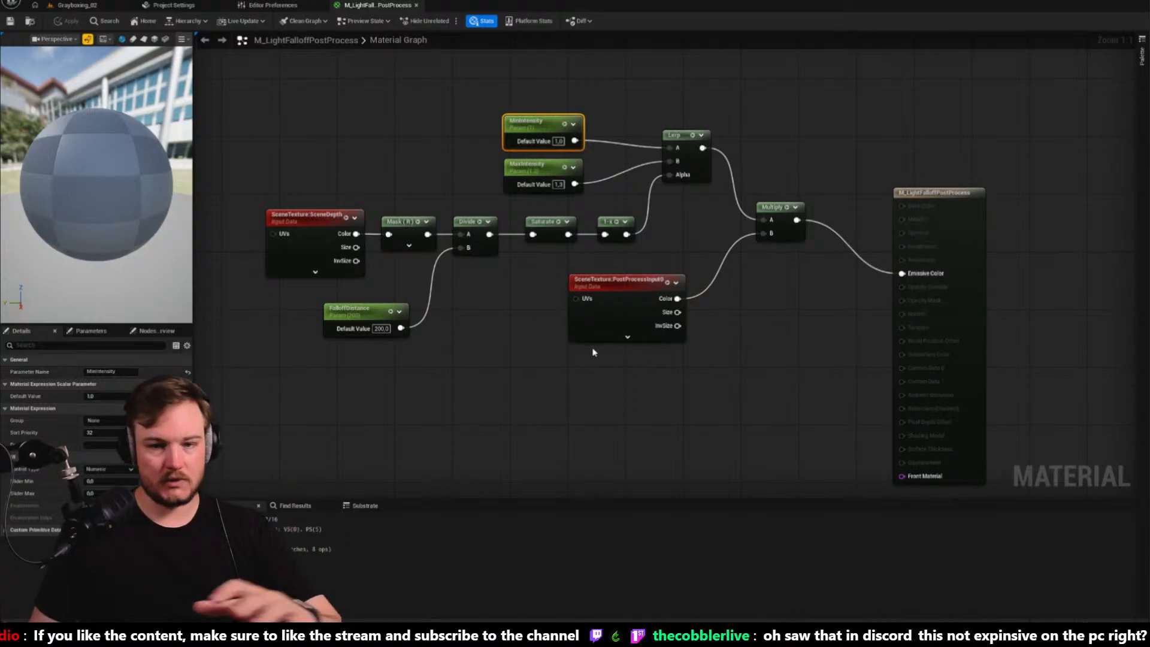
pyautogui.click(536, 180)
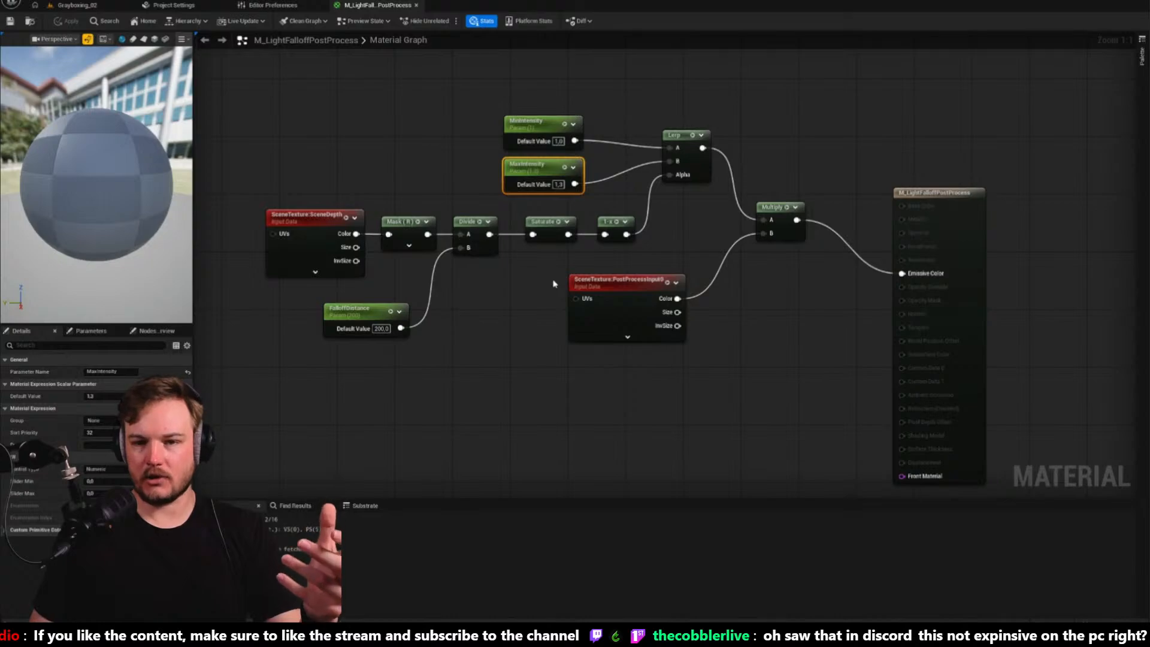
pyautogui.moveTo(273, 87); pyautogui.dragTo(780, 412)
pyautogui.click(935, 190)
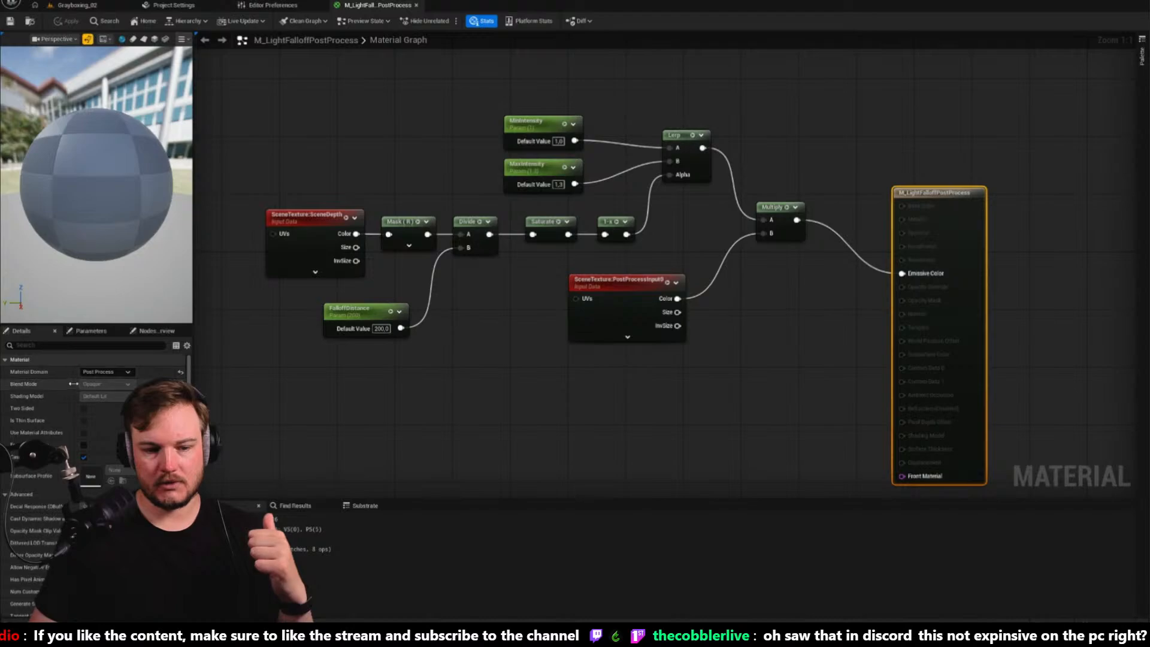
pyautogui.click(355, 130)
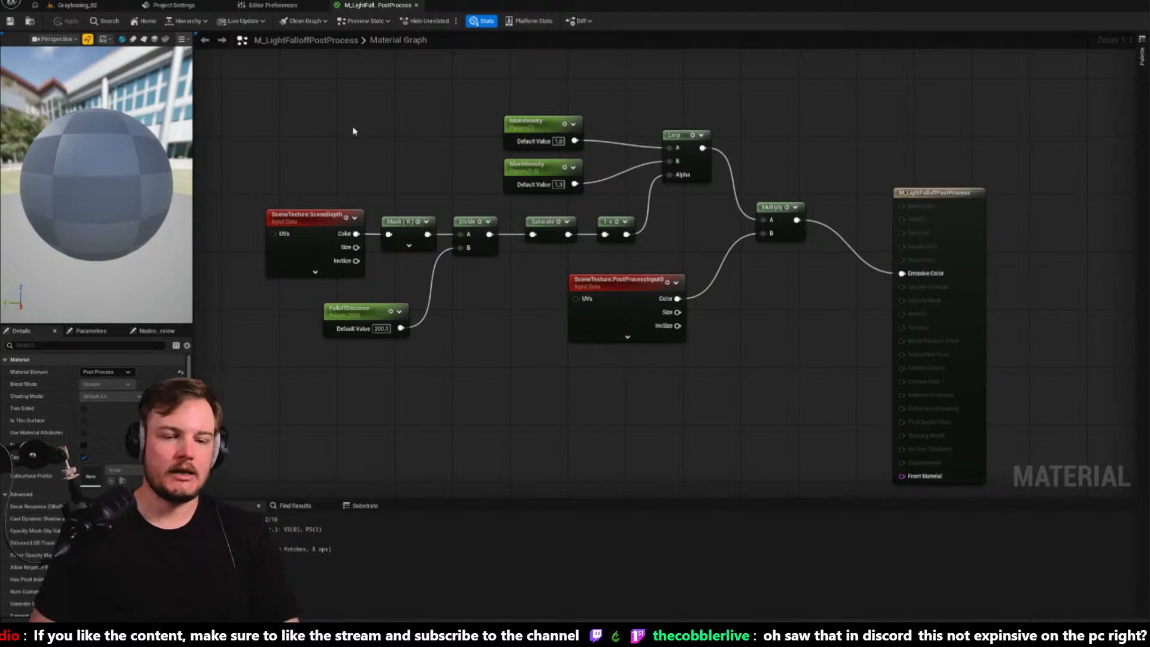
# Open the MI_LightFalloffPostProcess material instance from the Materials folder and dock it in the main editor window
pyautogui.hotkey('ctrl', 'space')
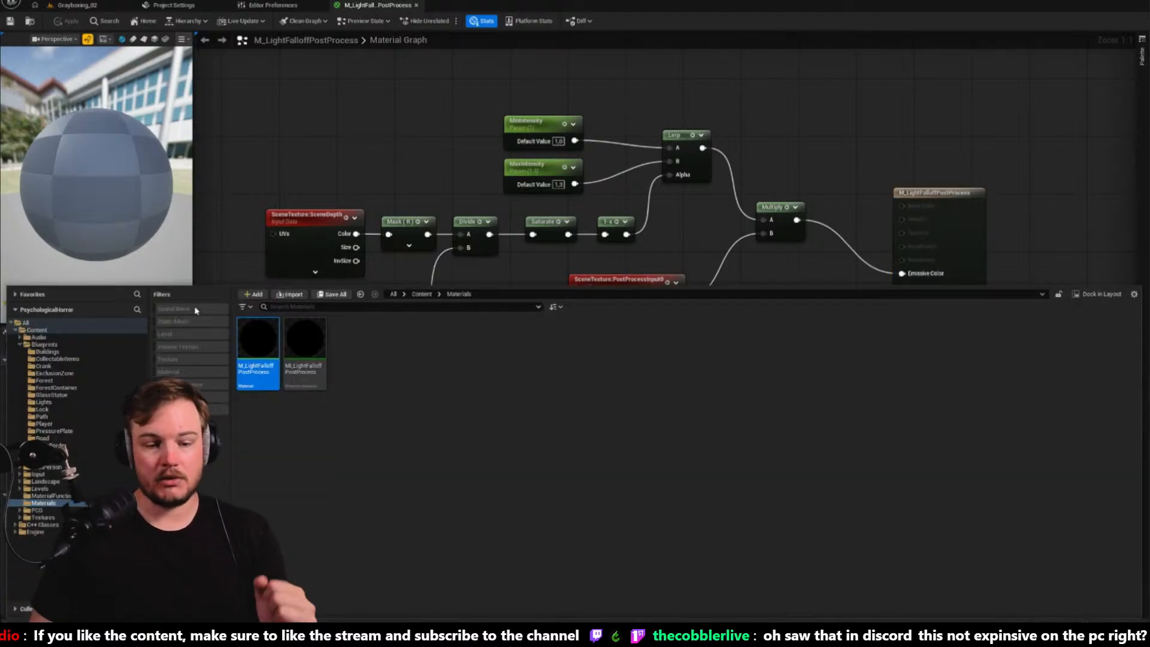
pyautogui.doubleClick(298, 341)
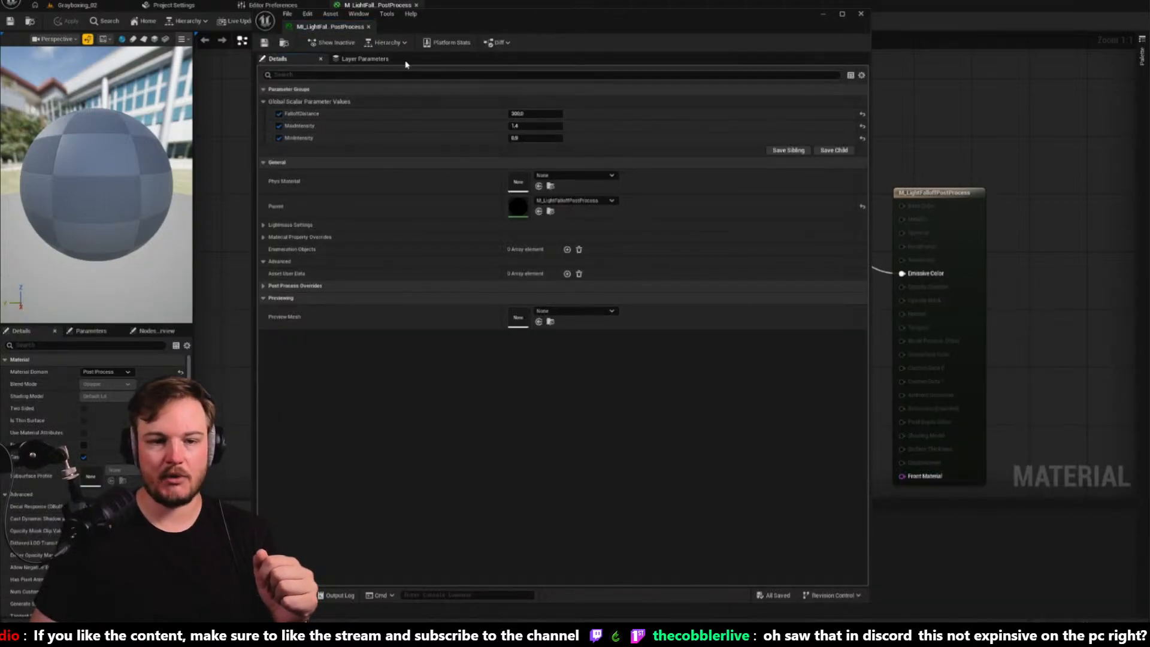
pyautogui.click(77, 4)
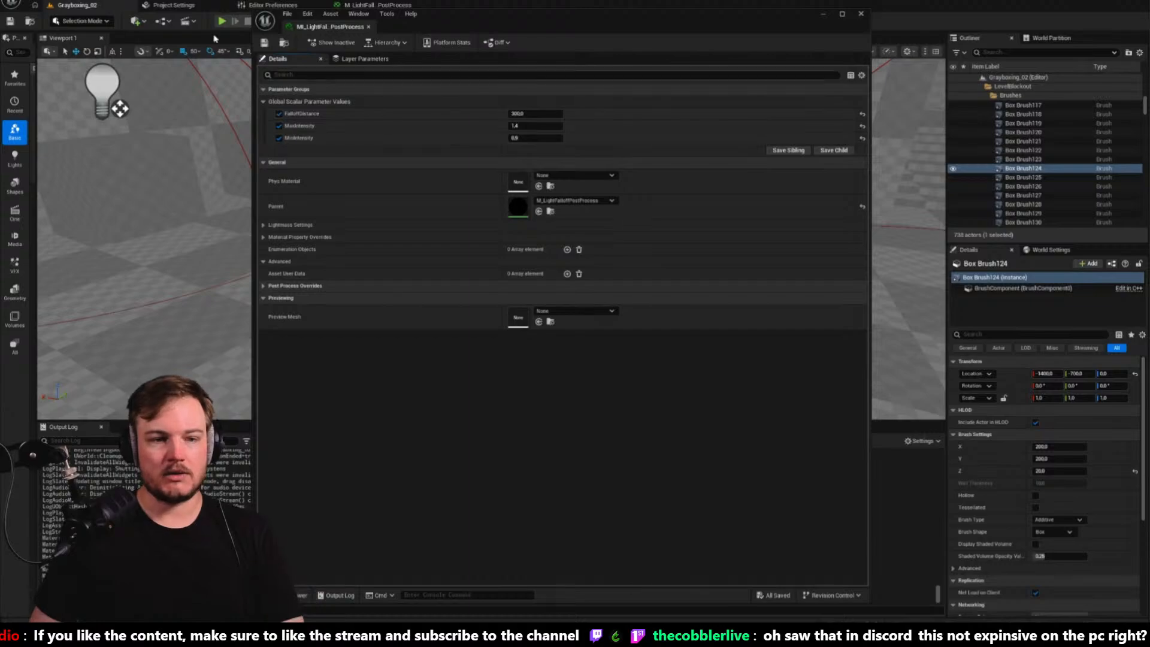
pyautogui.moveTo(302, 33); pyautogui.dragTo(474, 5)
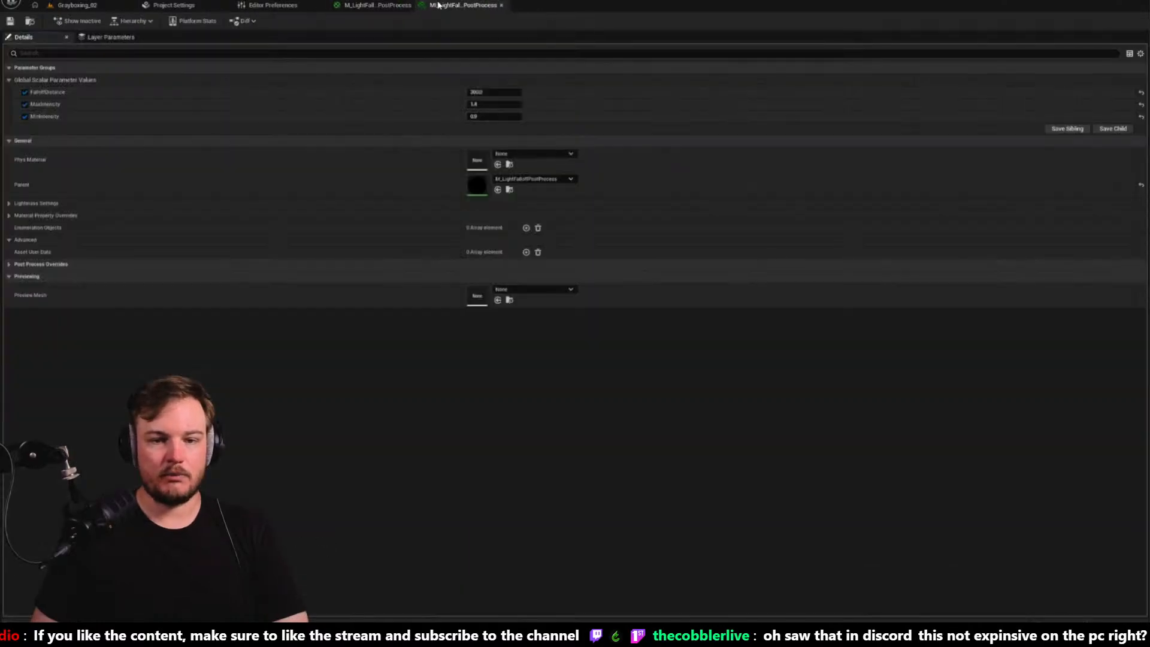
# Filter the Grayboxing_02 level's actors by "post", select the PostProcessVolume and show only its modified properties to examine the assigned post process material
pyautogui.click(84, 9)
pyautogui.moveTo(285, 143); pyautogui.dragTo(336, 144, button='right')
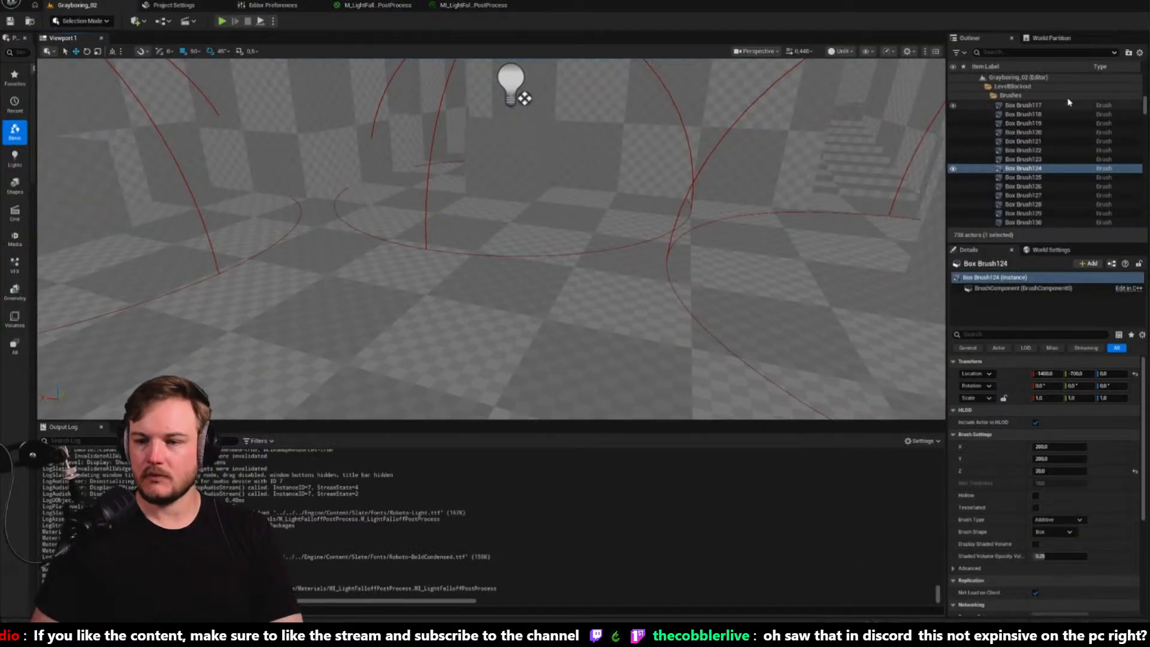
pyautogui.write('pops')
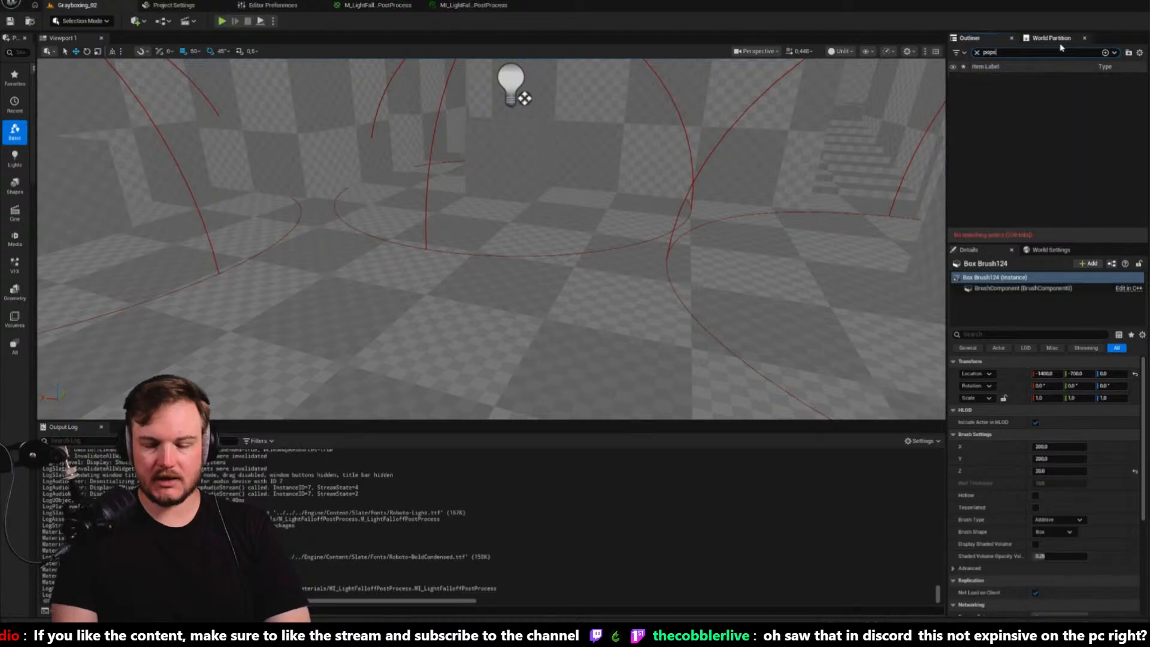
pyautogui.press('BackSpace')
pyautogui.write('st')
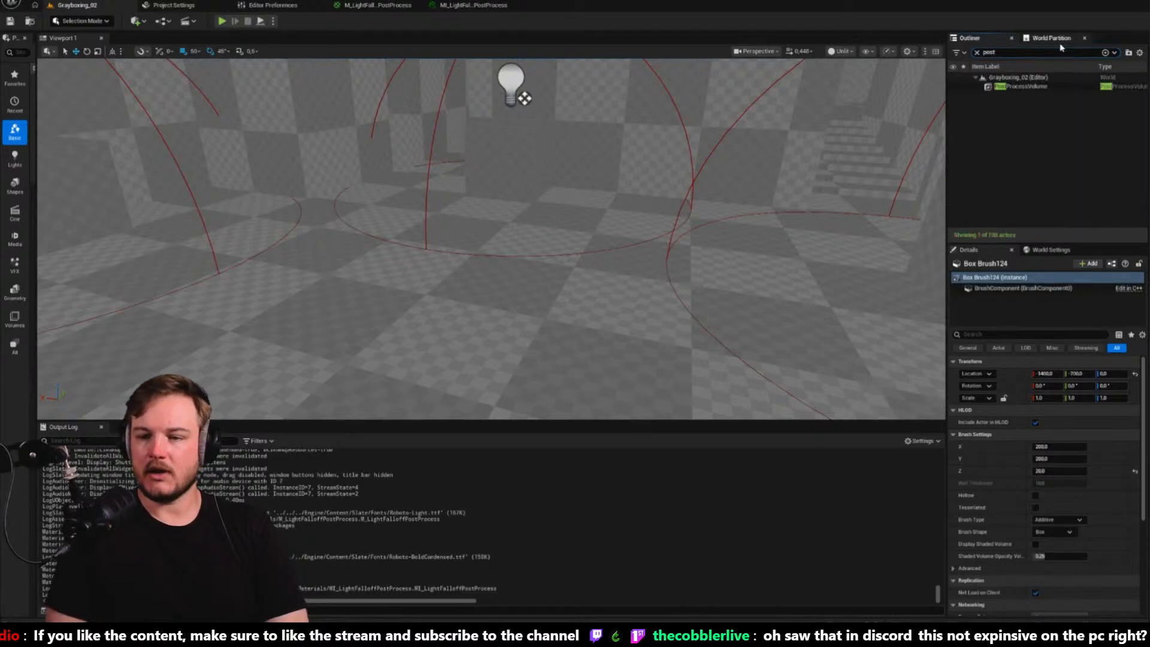
pyautogui.click(1025, 86)
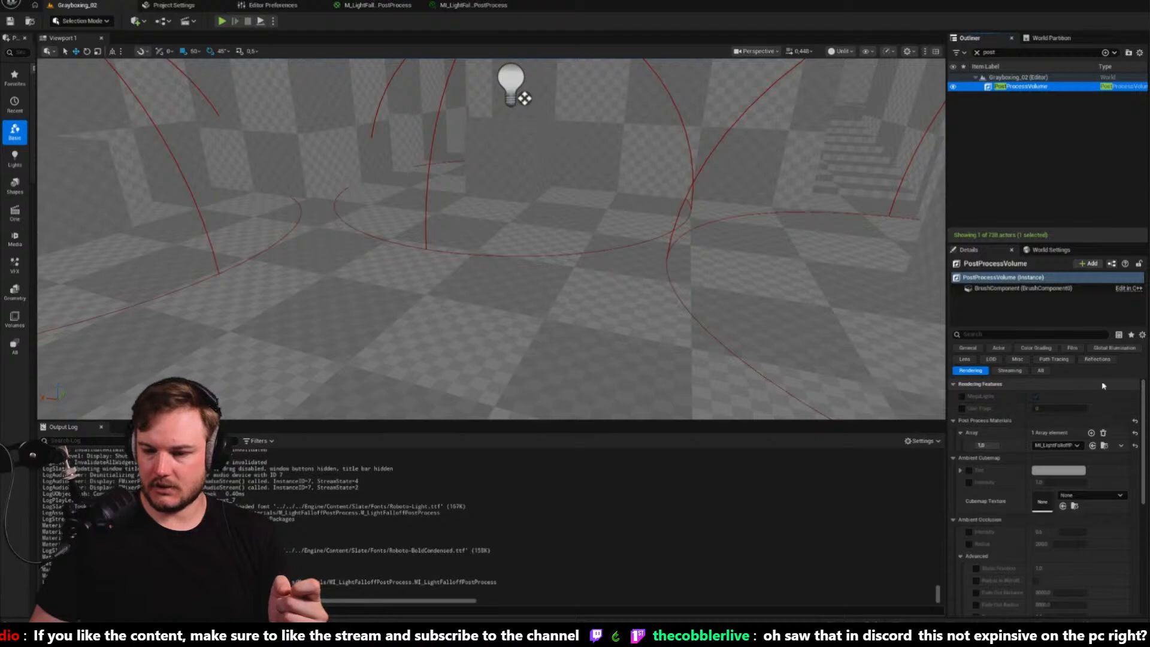
pyautogui.click(1142, 337)
pyautogui.click(1146, 348)
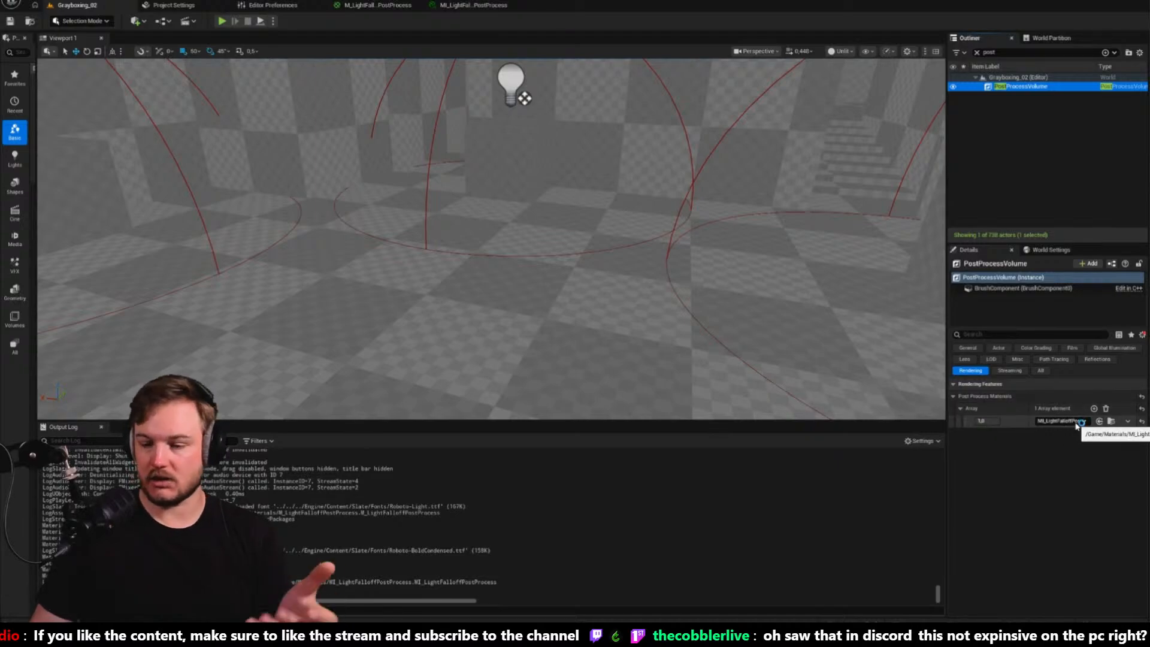
pyautogui.moveTo(585, 267); pyautogui.dragTo(623, 268, button='right')
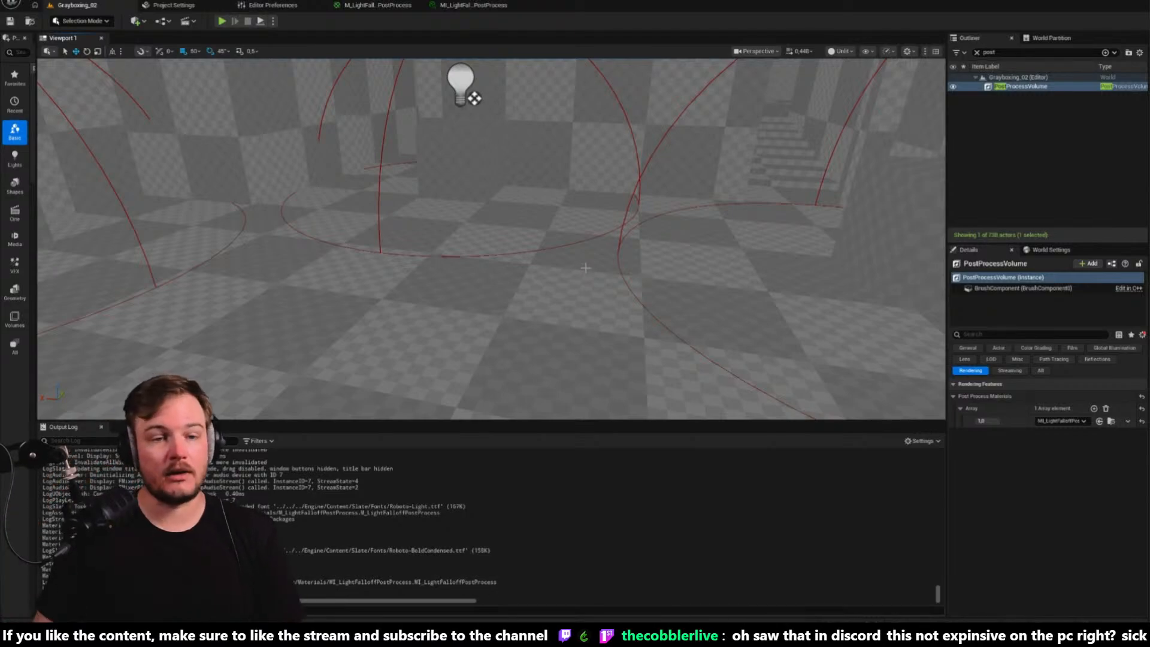
# Connect the 1-x node's output directly to Emissive Color in M_LightFalloffPostProcess and save the material
pyautogui.click(377, 6)
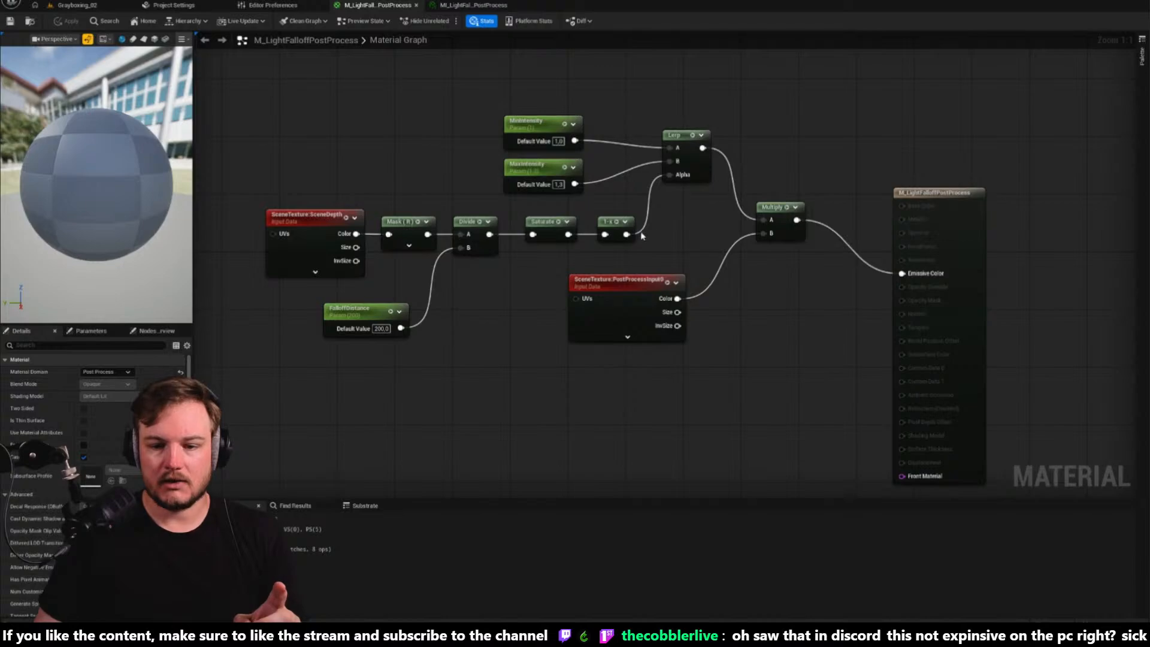
pyautogui.moveTo(627, 234); pyautogui.dragTo(902, 273)
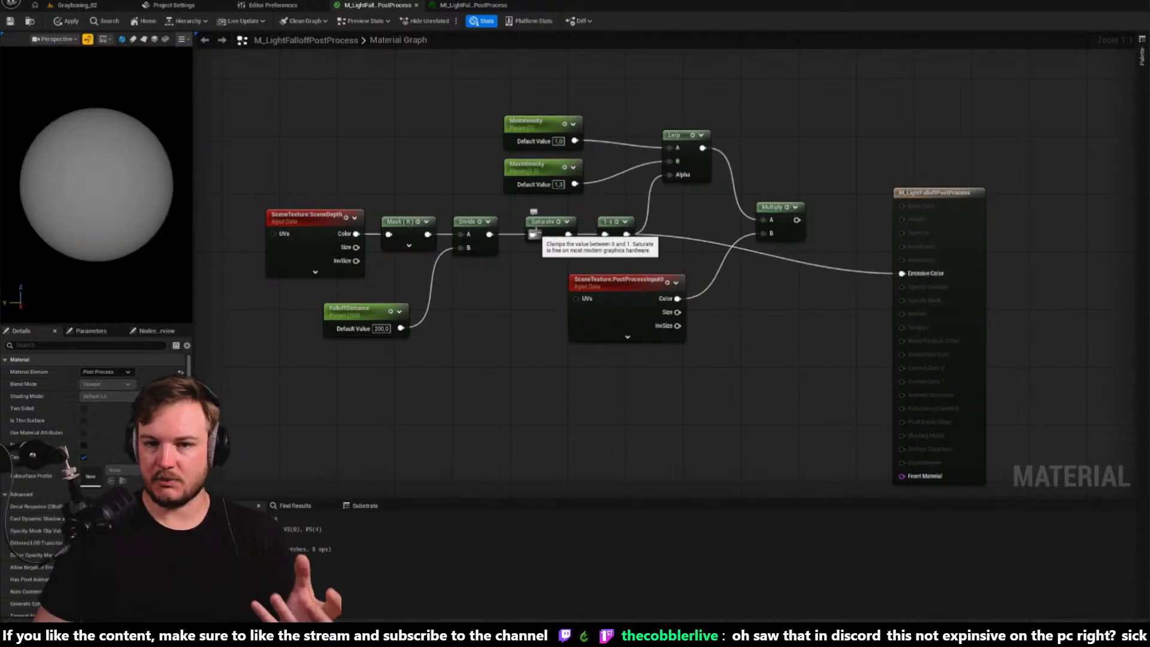
pyautogui.click(8, 24)
# Play the Grayboxing_02 level to preview the raw depth falloff mask
pyautogui.click(75, 5)
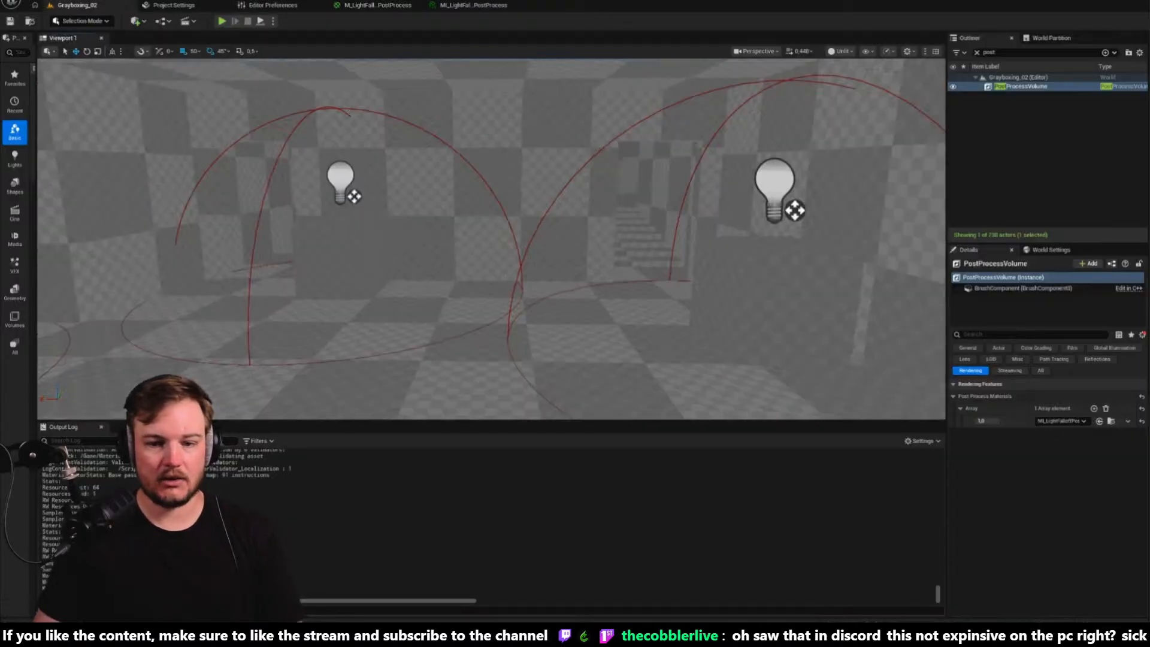
pyautogui.hotkey('alt', 'p')
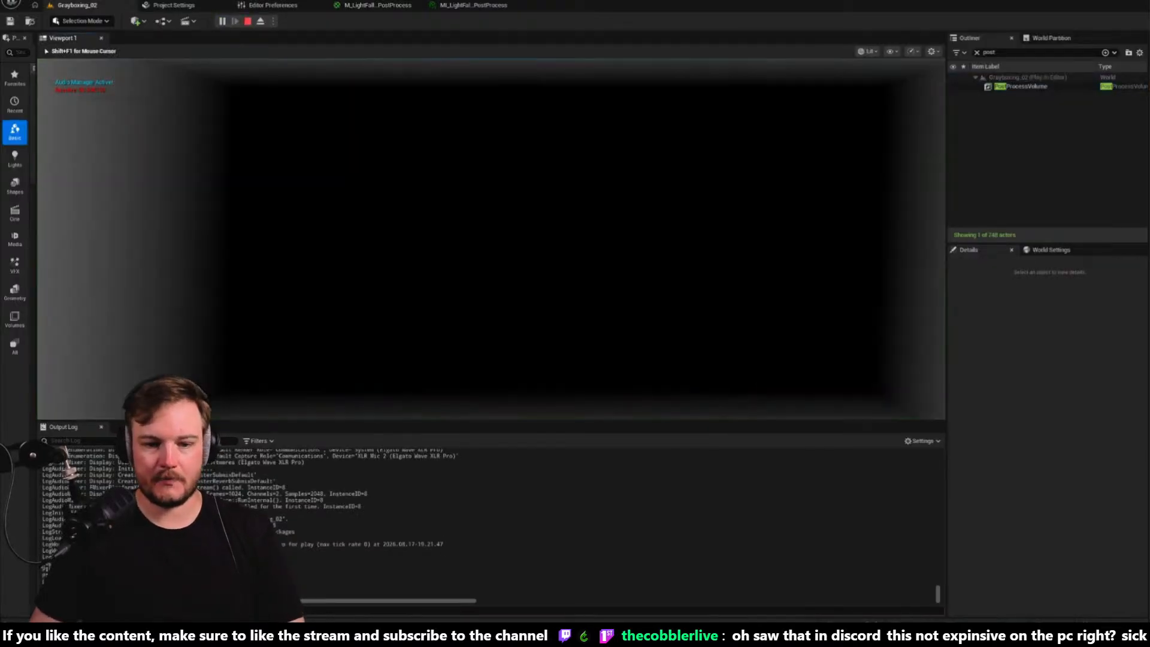
# Walk through the playing level in full screen to examine the depth falloff mask on walls, floors and doorways, and stop playing
pyautogui.press('w')
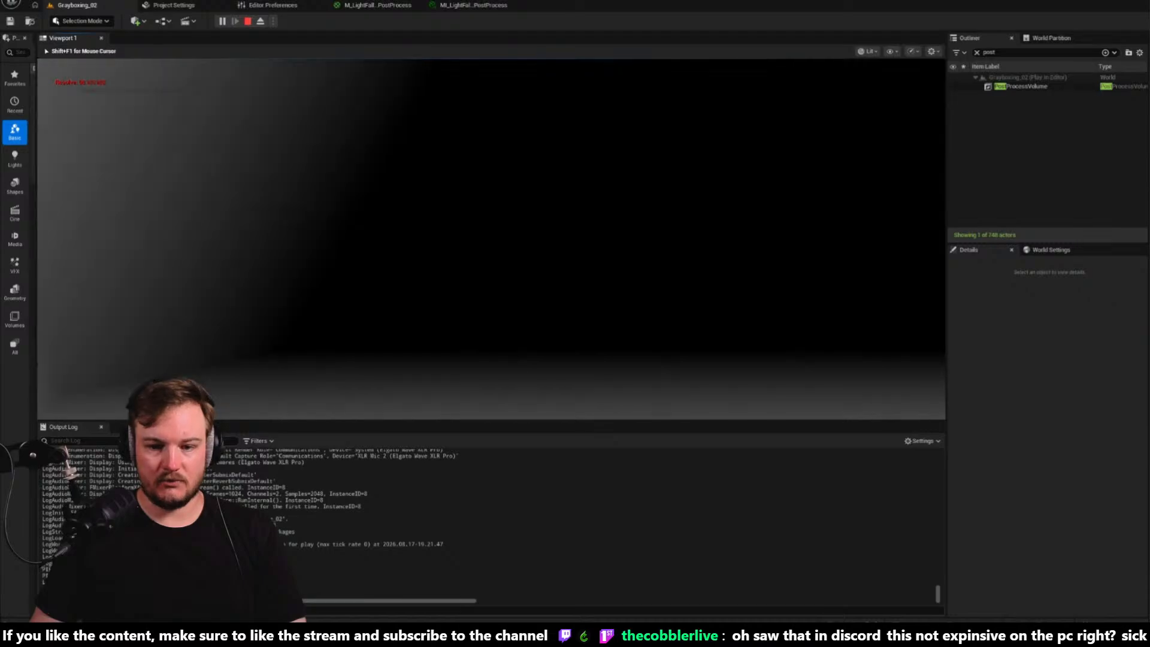
pyautogui.press('F11')
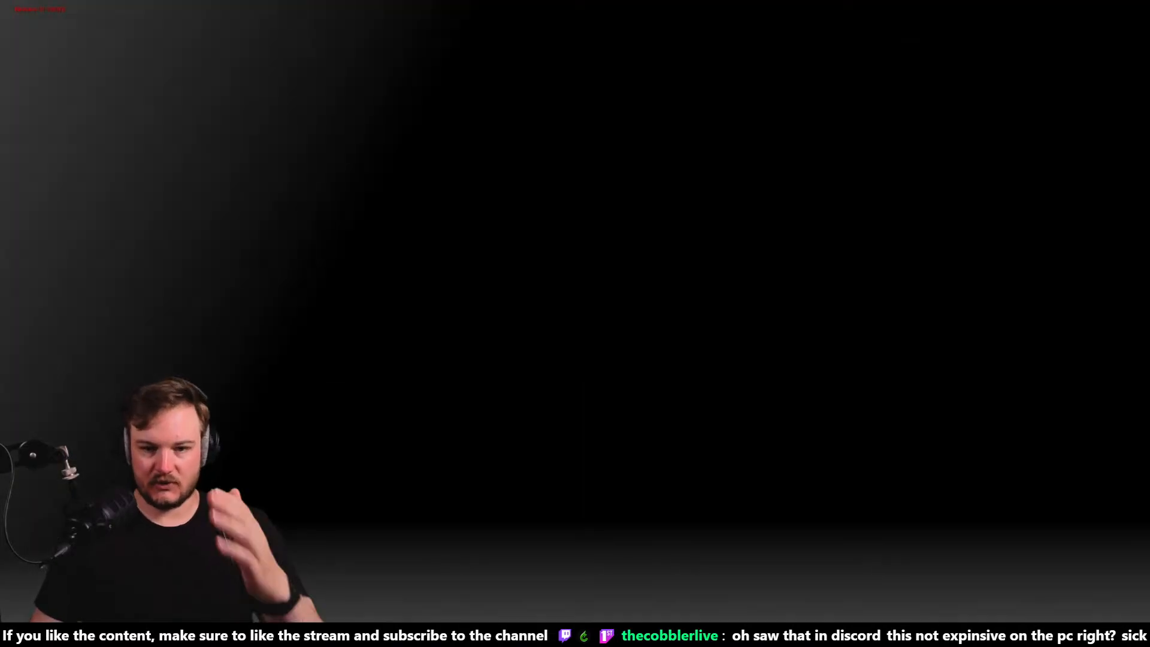
pyautogui.press('s')
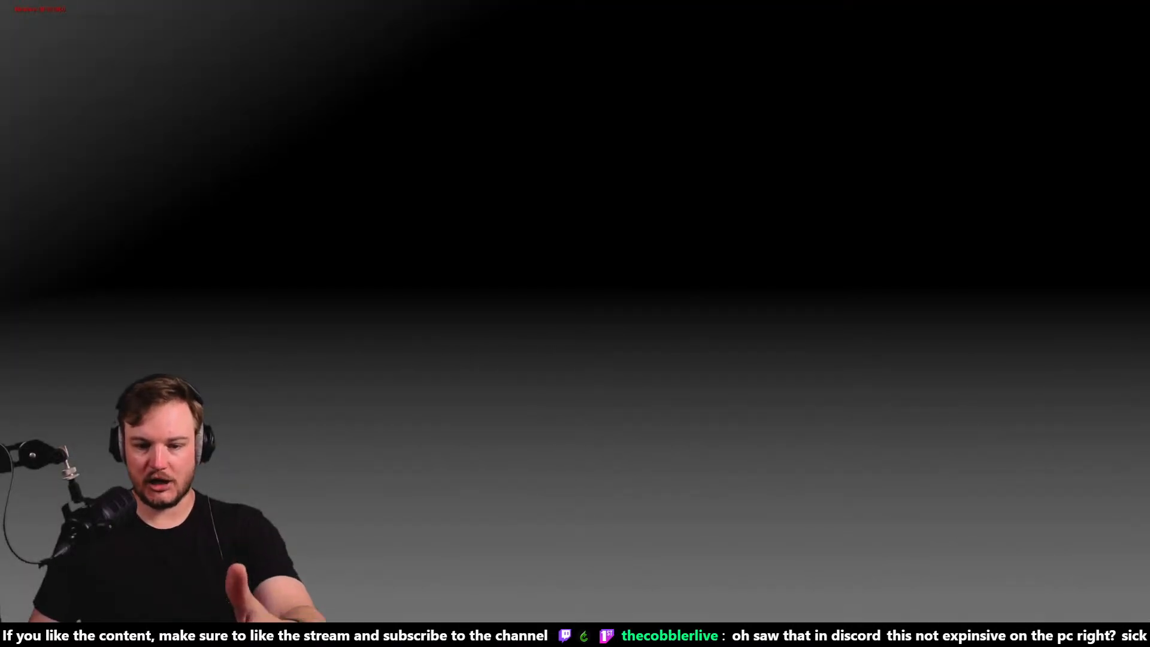
pyautogui.press('Left')
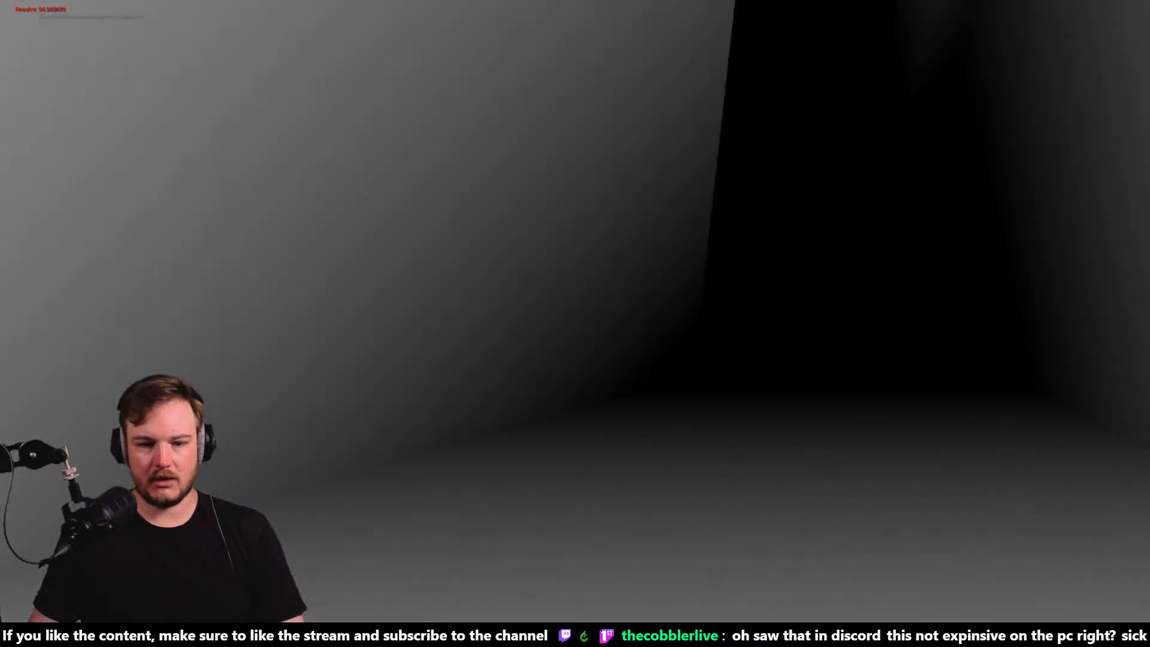
pyautogui.press('Left')
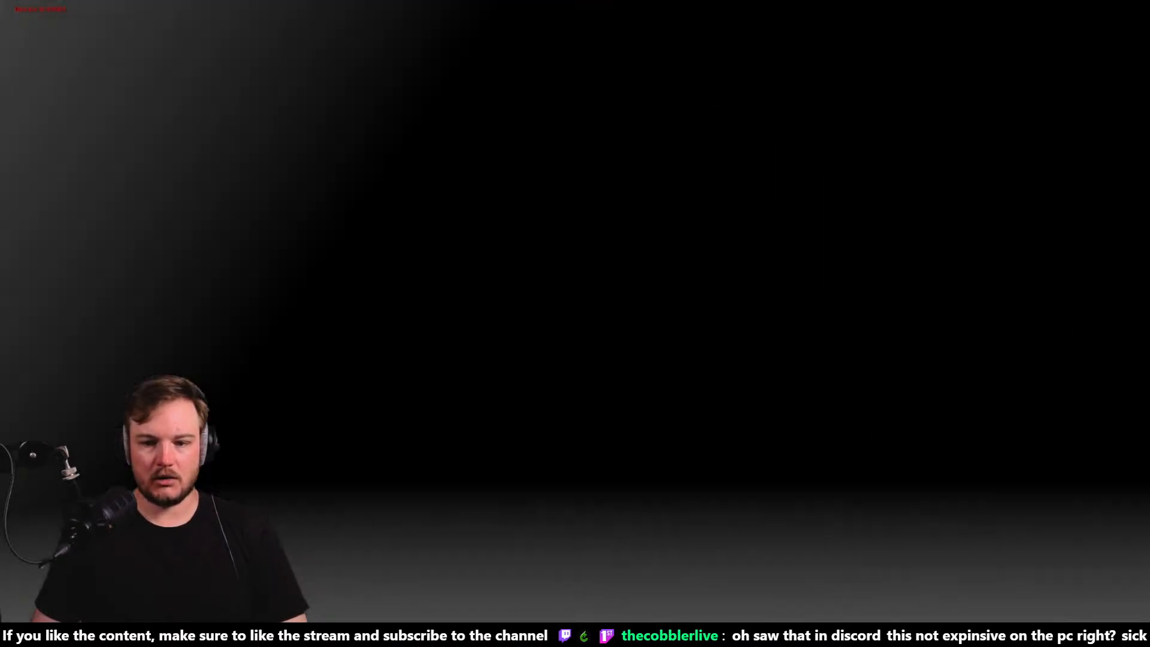
pyautogui.press('Left')
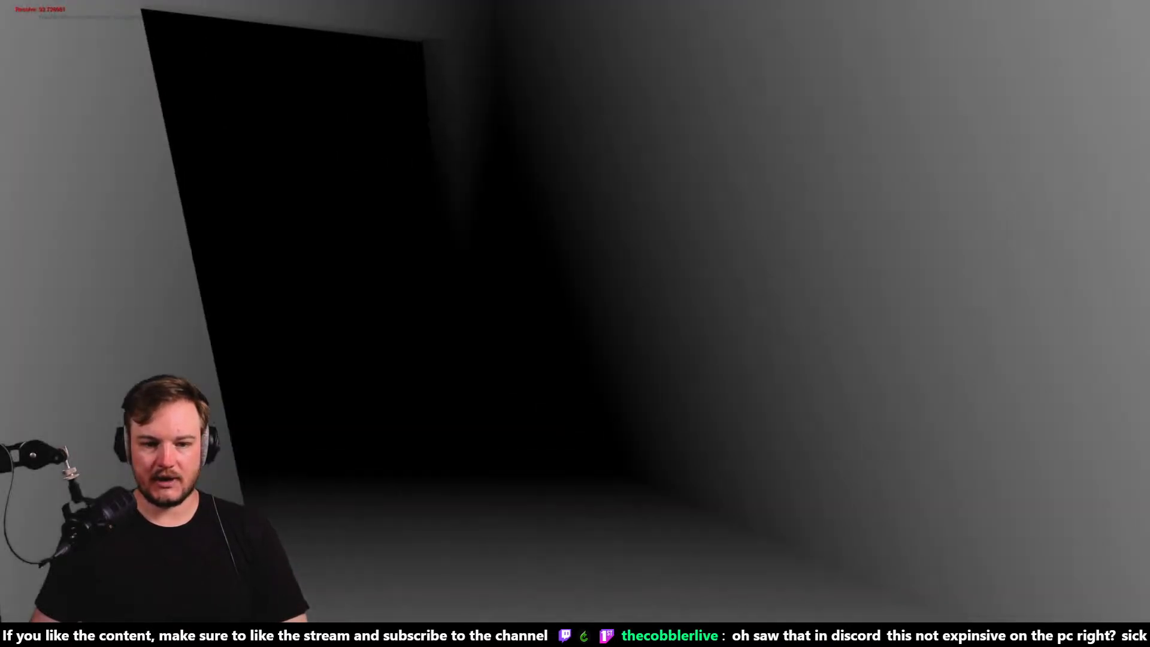
pyautogui.press('Up')
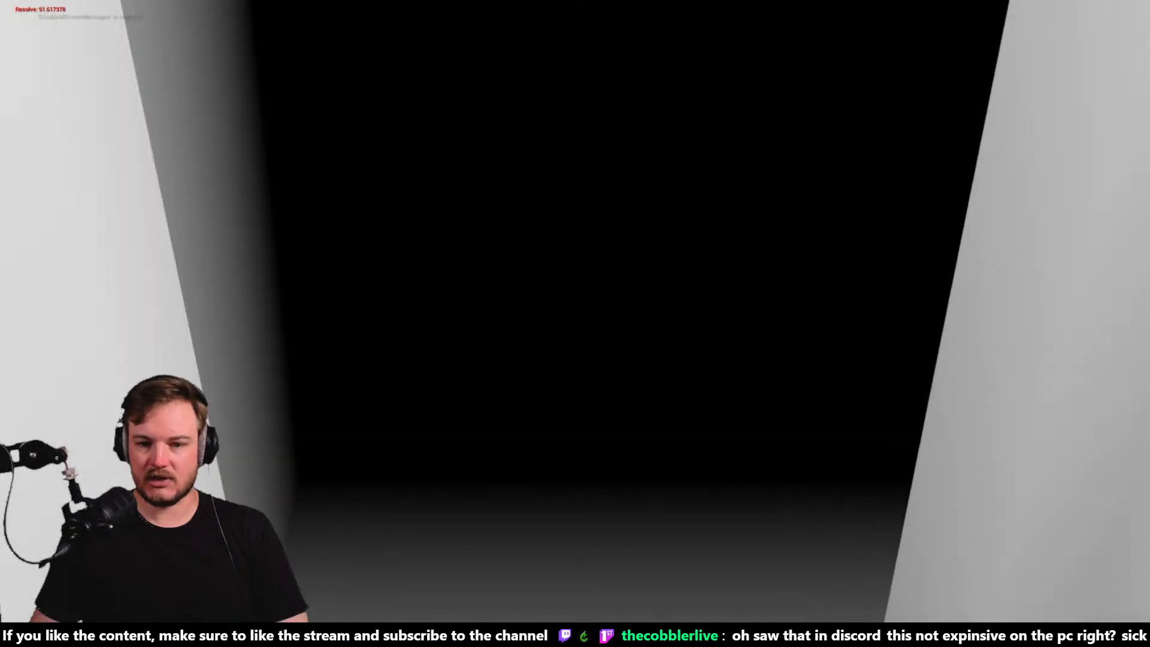
pyautogui.press('Left')
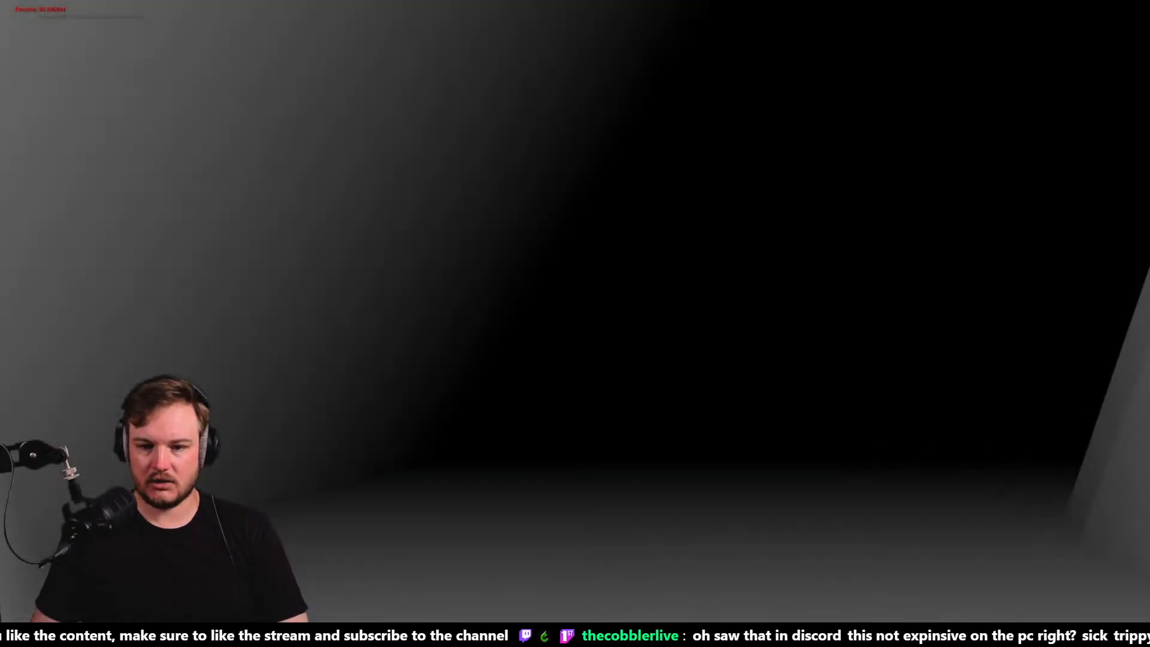
pyautogui.press('Escape')
# Play the level again, approach the box with the opening to examine the mask at close range, and leave play and full screen
pyautogui.press('Up')
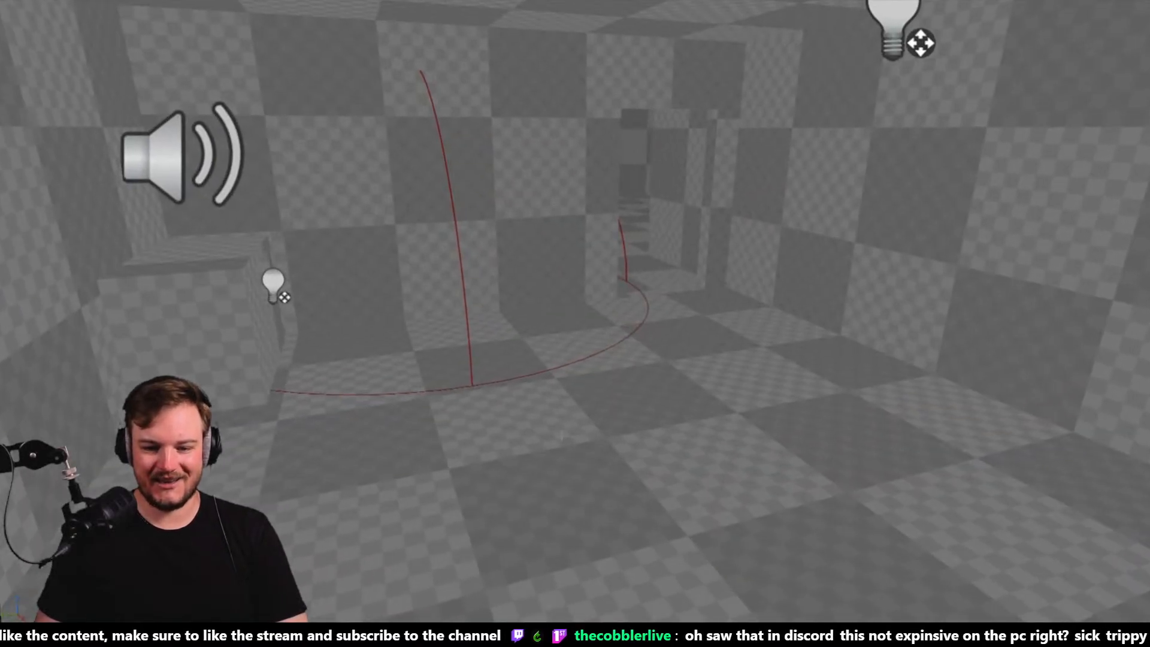
pyautogui.rightClick(561, 436)
pyautogui.click(581, 430)
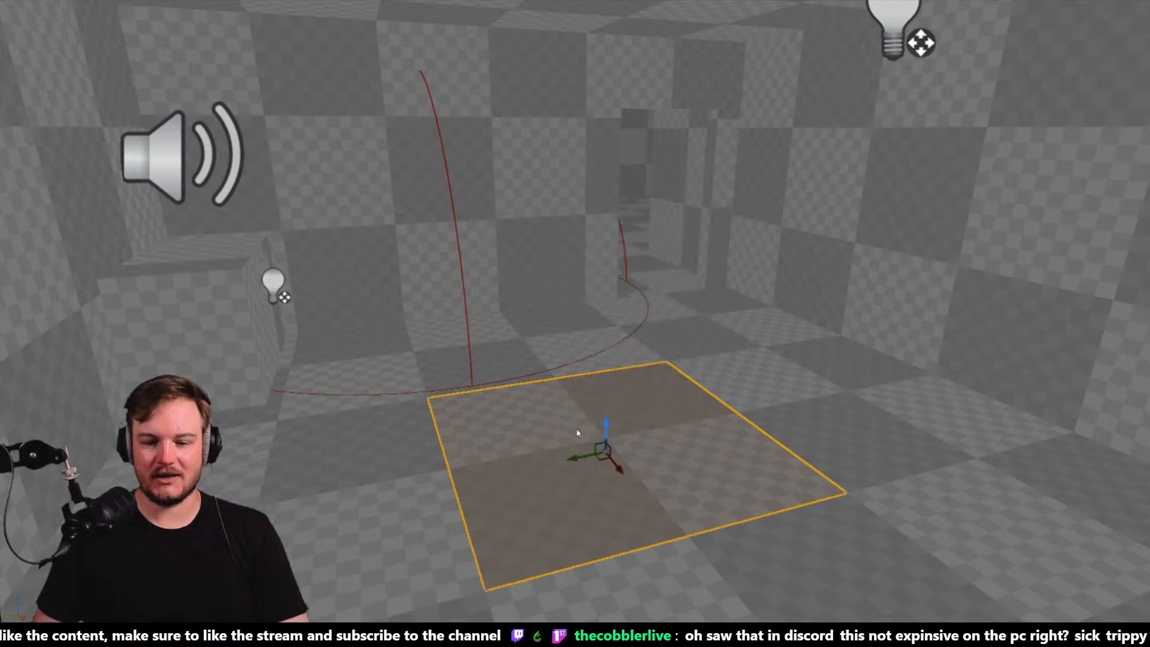
pyautogui.press('w')
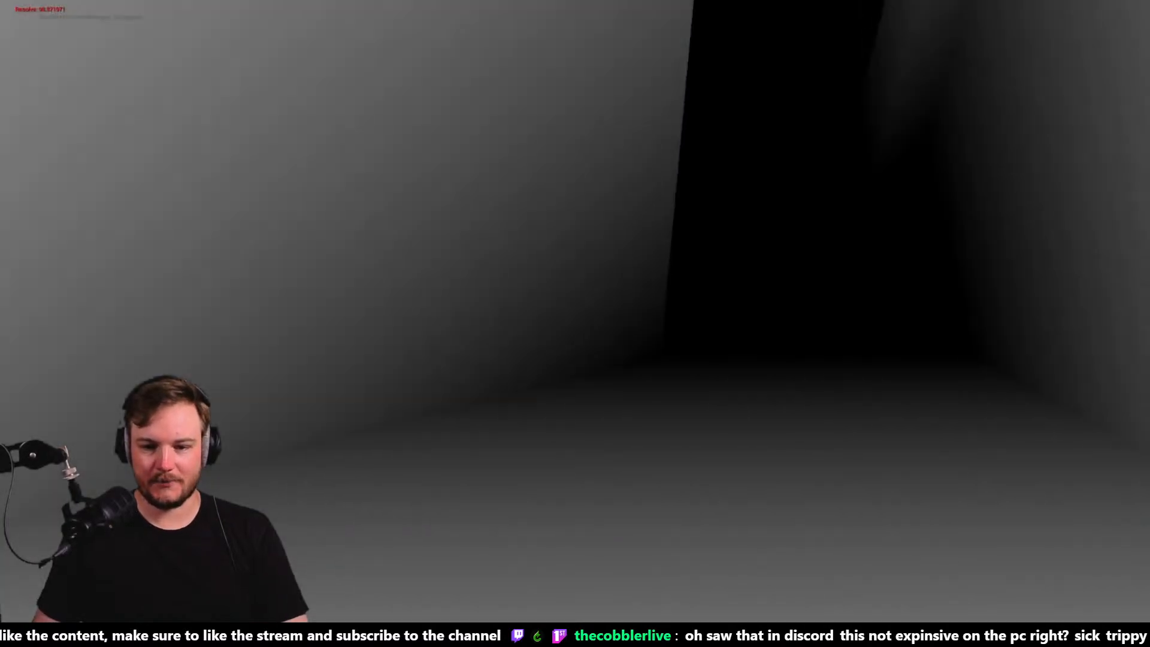
pyautogui.press('w')
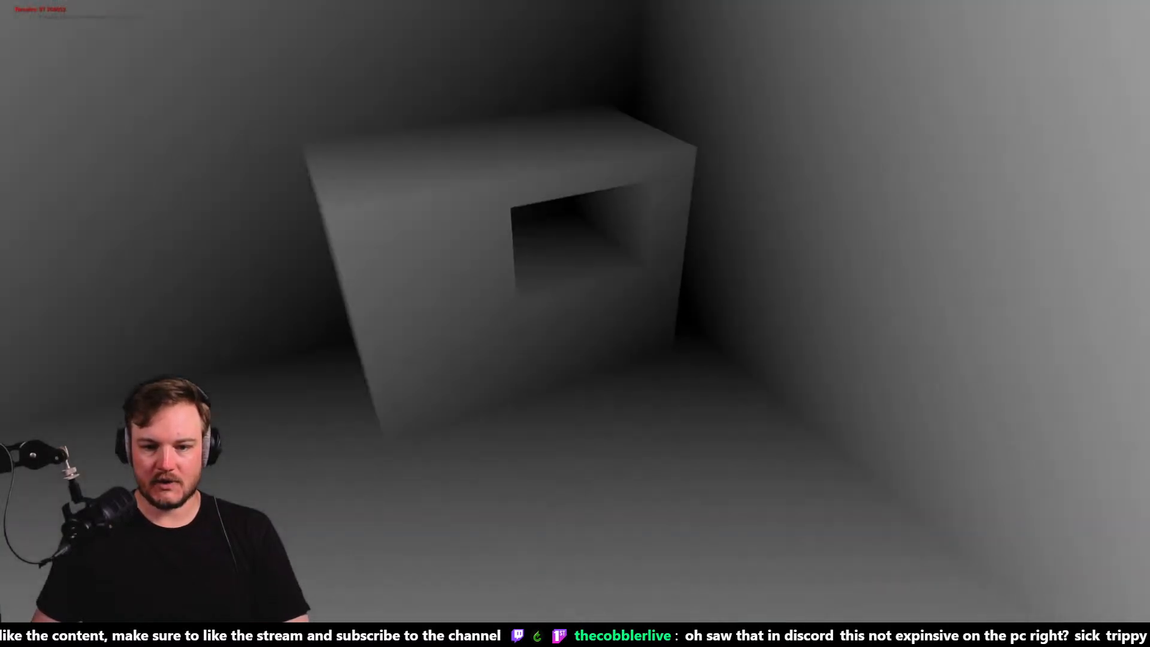
pyautogui.press('w')
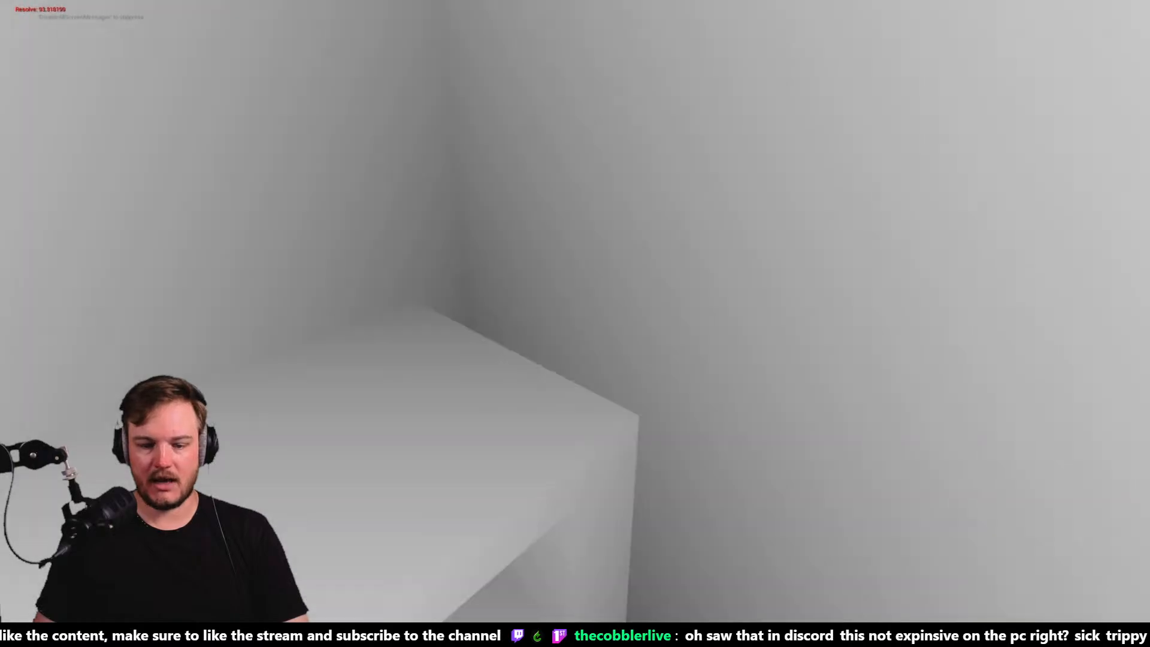
pyautogui.press('Escape')
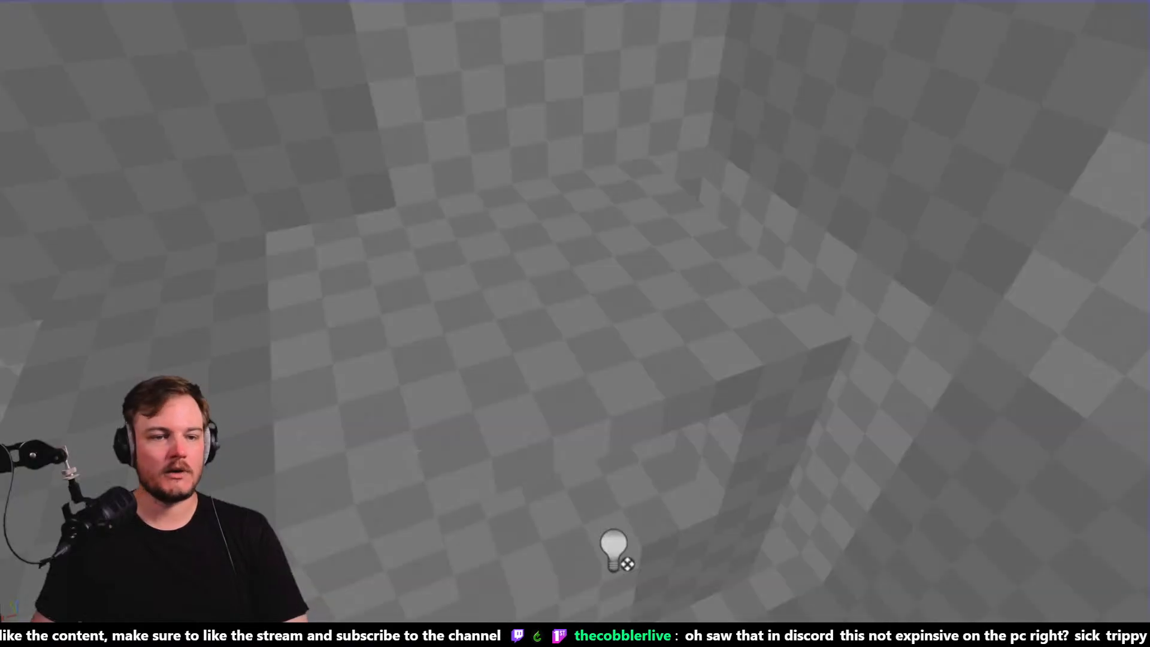
pyautogui.press('F11')
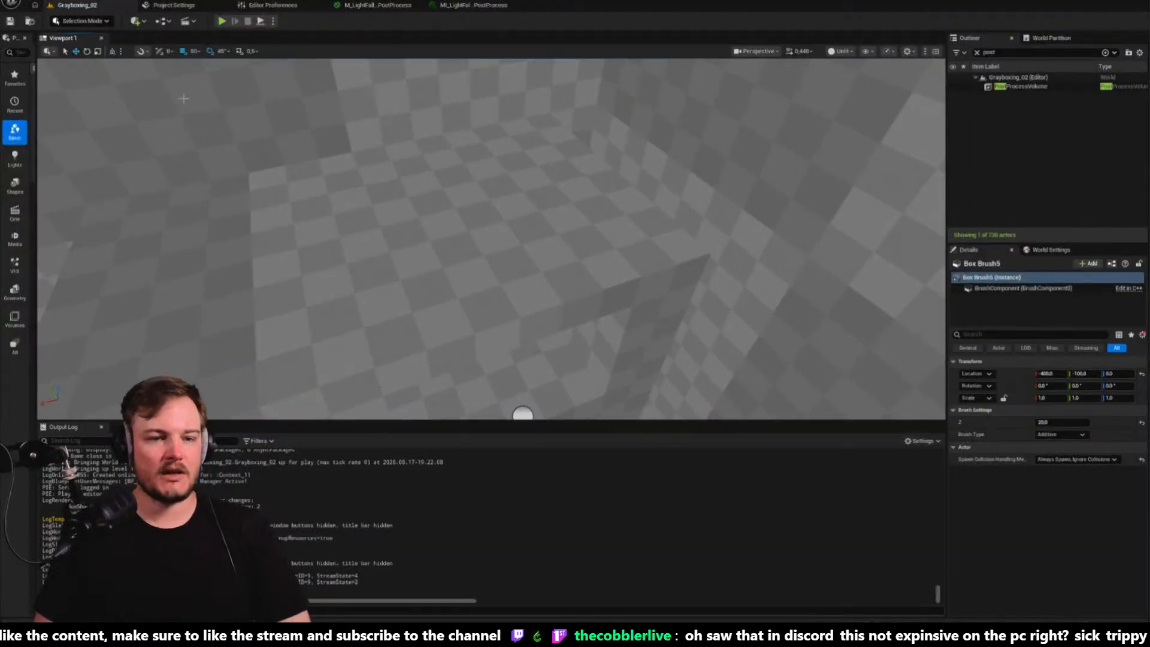
# Reconnect the Multiply node's output to Emissive Color in M_LightFalloffPostProcess and apply the material
pyautogui.click(376, 6)
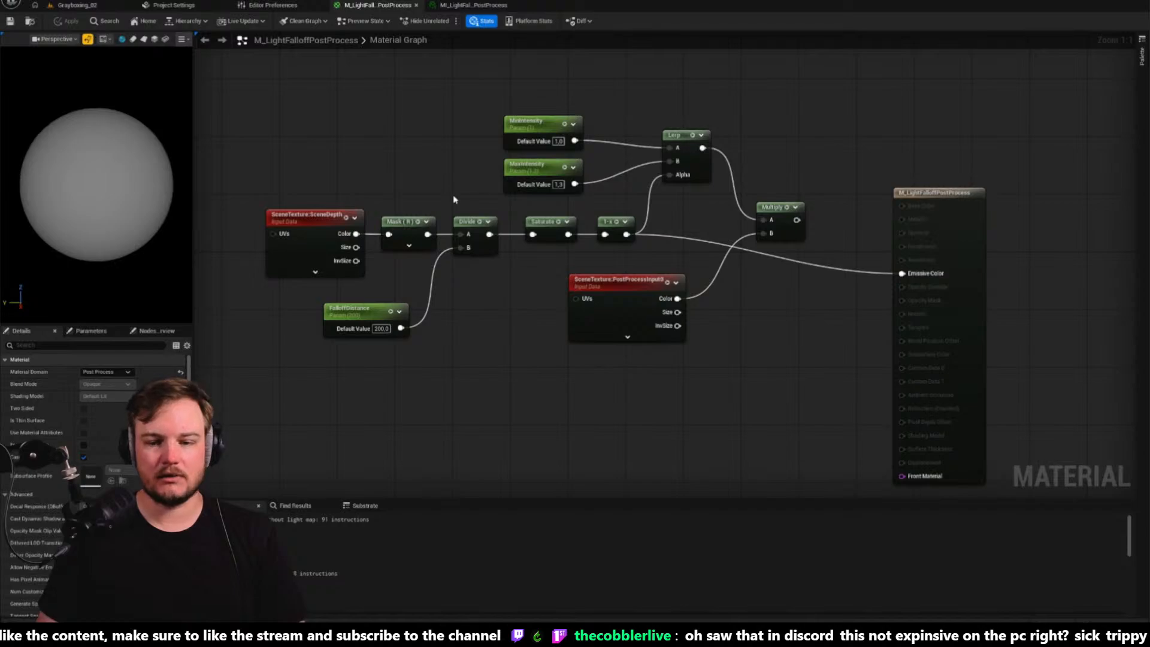
pyautogui.moveTo(797, 220); pyautogui.dragTo(901, 274)
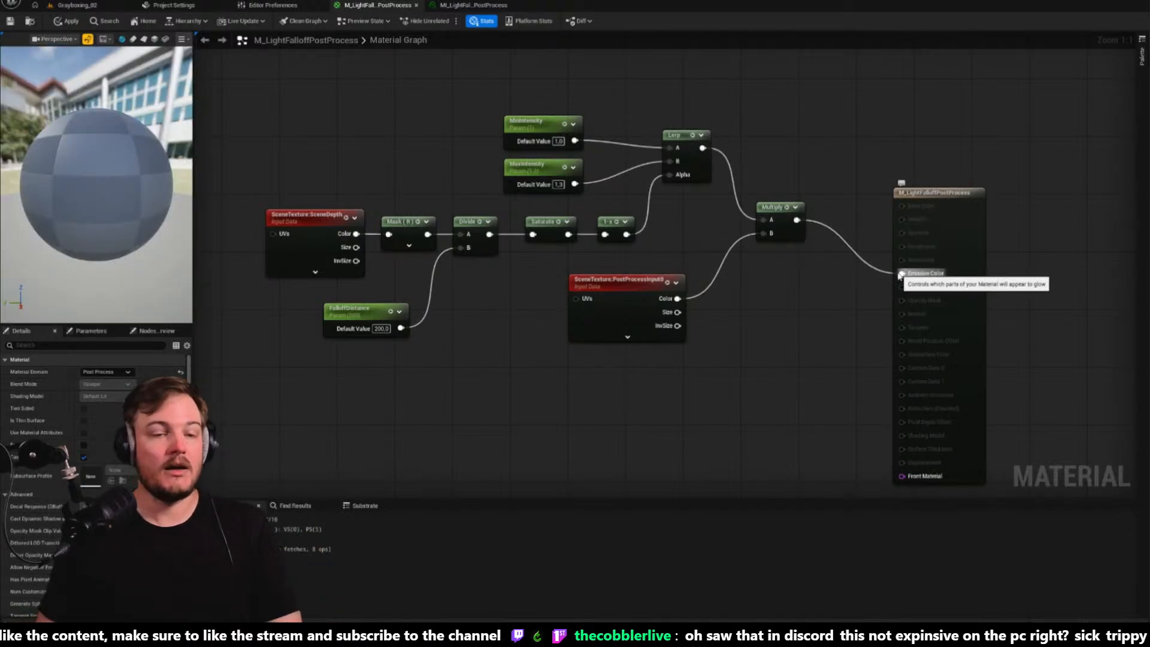
pyautogui.click(67, 21)
# Play the Grayboxing_02 level, walk up to the lit box to examine the full light falloff effect, and stop playing
pyautogui.click(77, 5)
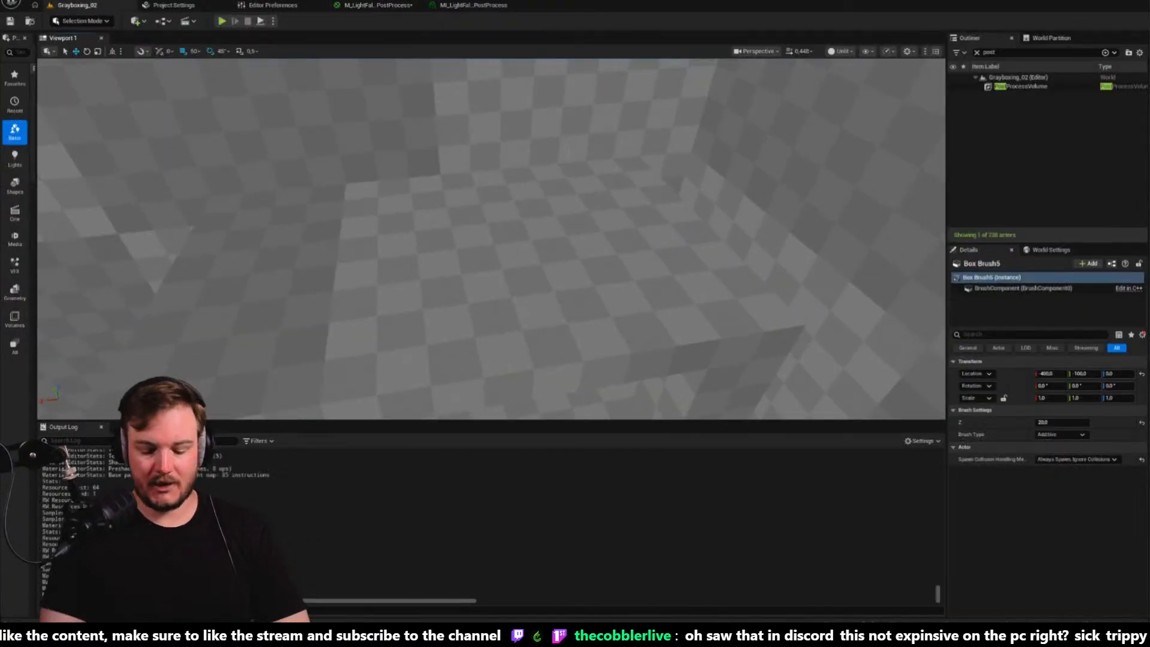
pyautogui.hotkey('alt', 'p')
pyautogui.click(551, 169)
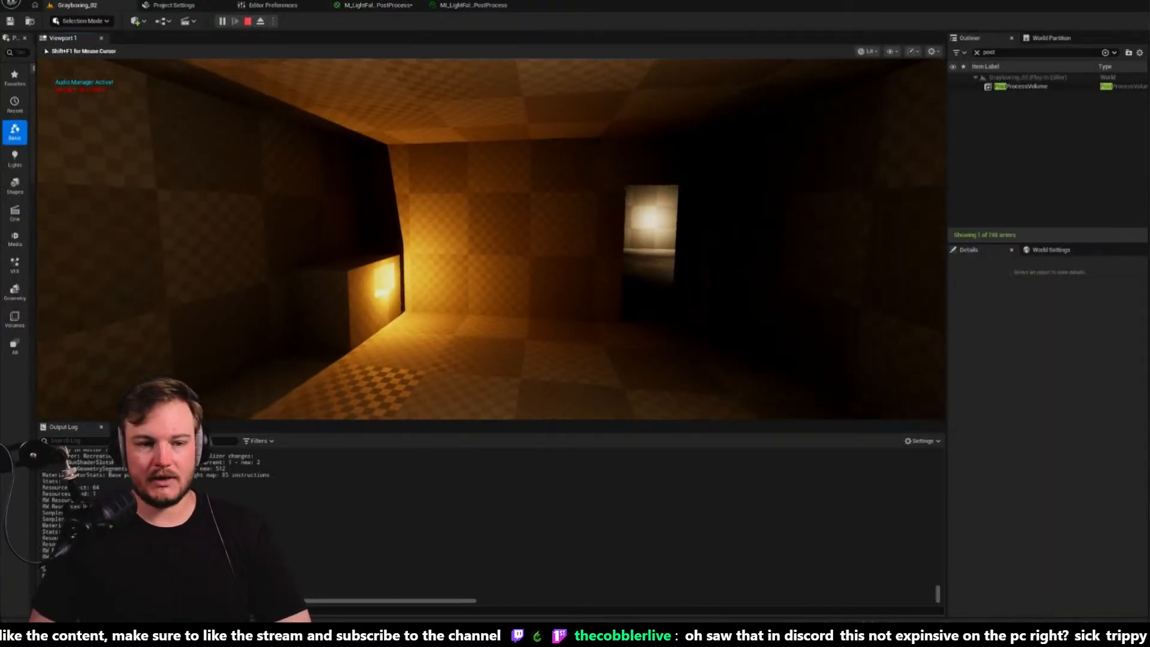
pyautogui.press('w')
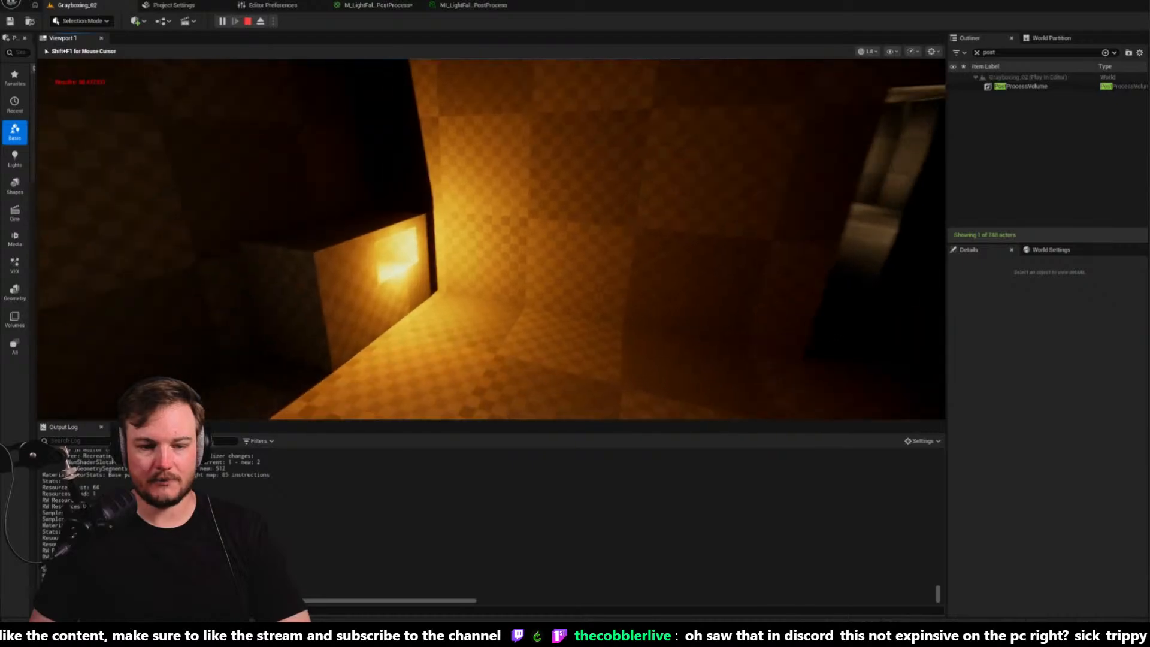
pyautogui.press('w')
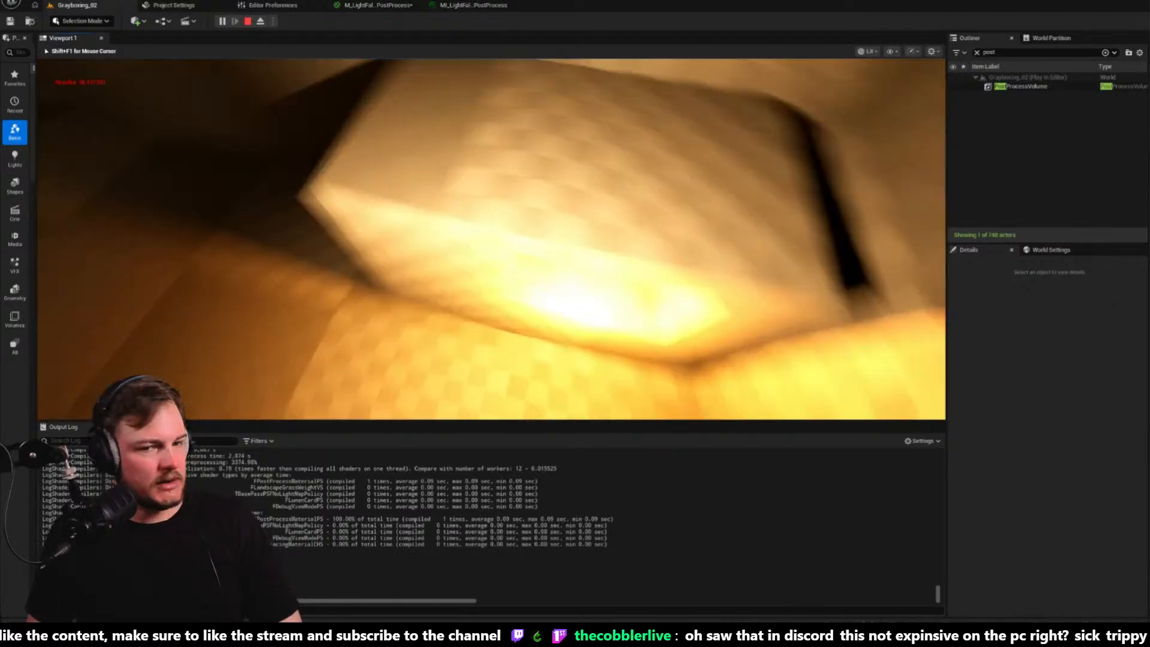
pyautogui.press('Escape')
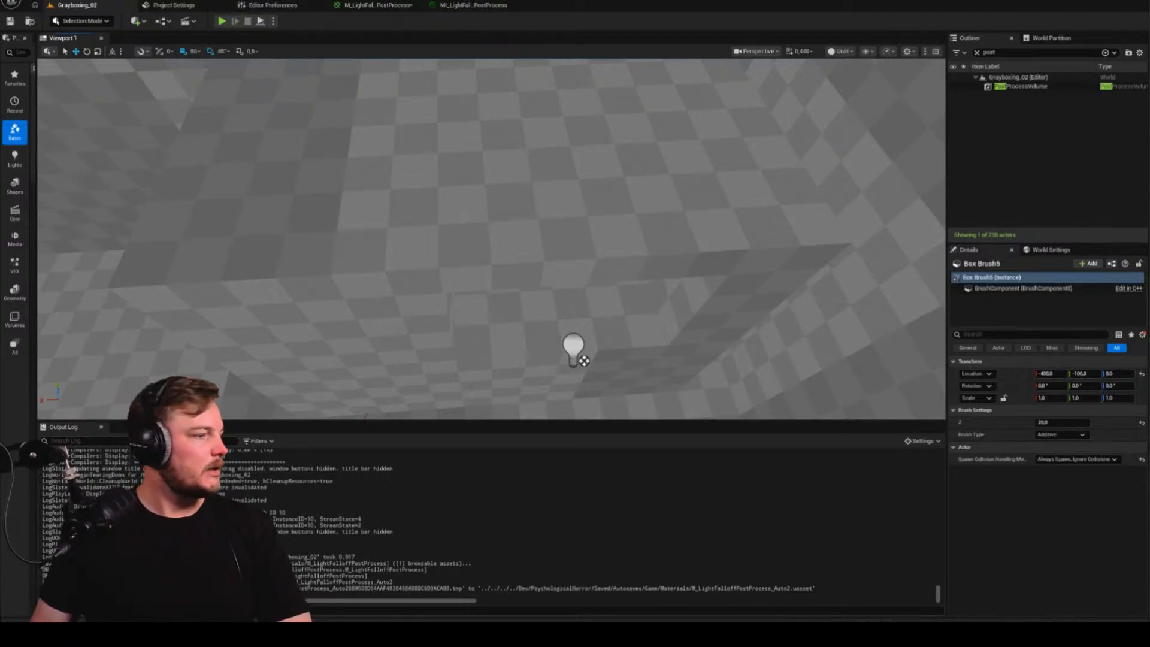
# Look over the grayboxed rooms and corridors, inspecting the wall brush Box Brush303 between them
pyautogui.moveTo(434, 213); pyautogui.dragTo(604, 133, button='right')
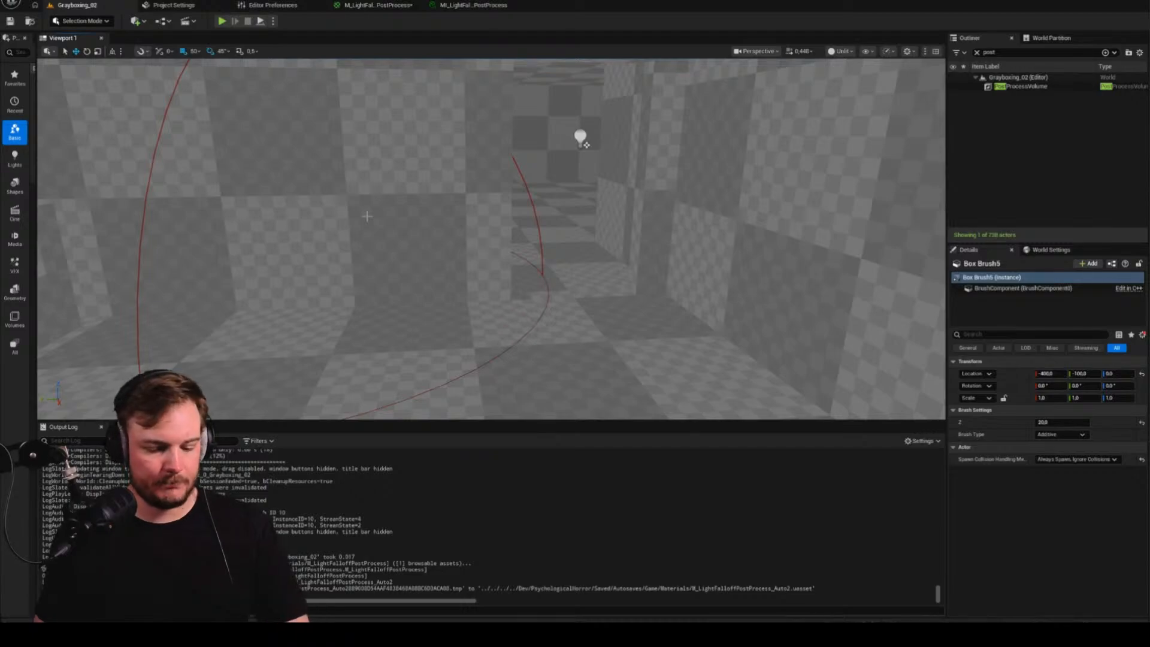
pyautogui.moveTo(376, 215)
pyautogui.mouseDown(button='right')
pyautogui.moveTo(335, 183)
pyautogui.moveTo(368, 168)
pyautogui.moveTo(203, 210)
pyautogui.moveTo(95, 206)
pyautogui.moveTo(128, 224)
pyautogui.moveTo(2, 230)
pyautogui.moveTo(12, 229)
pyautogui.mouseUp(button='right')
pyautogui.press('w')
pyautogui.press('w')
pyautogui.press('w')
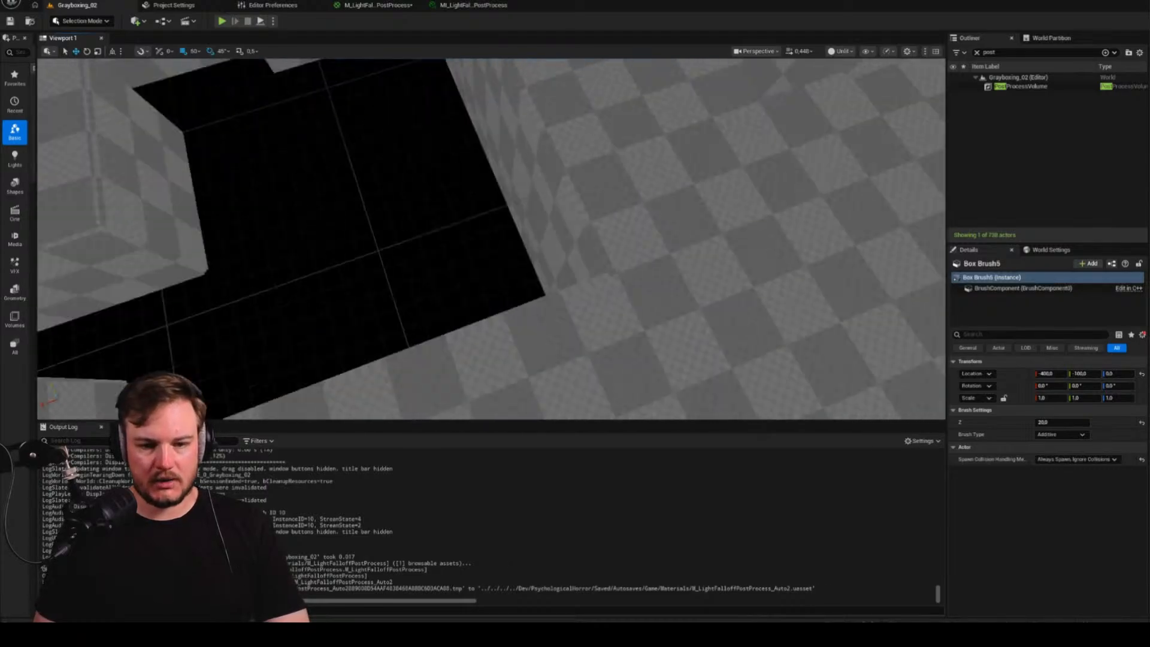
pyautogui.moveTo(12, 229); pyautogui.dragTo(57, 233, button='right')
pyautogui.moveTo(540, 211); pyautogui.dragTo(540, 211, button='right')
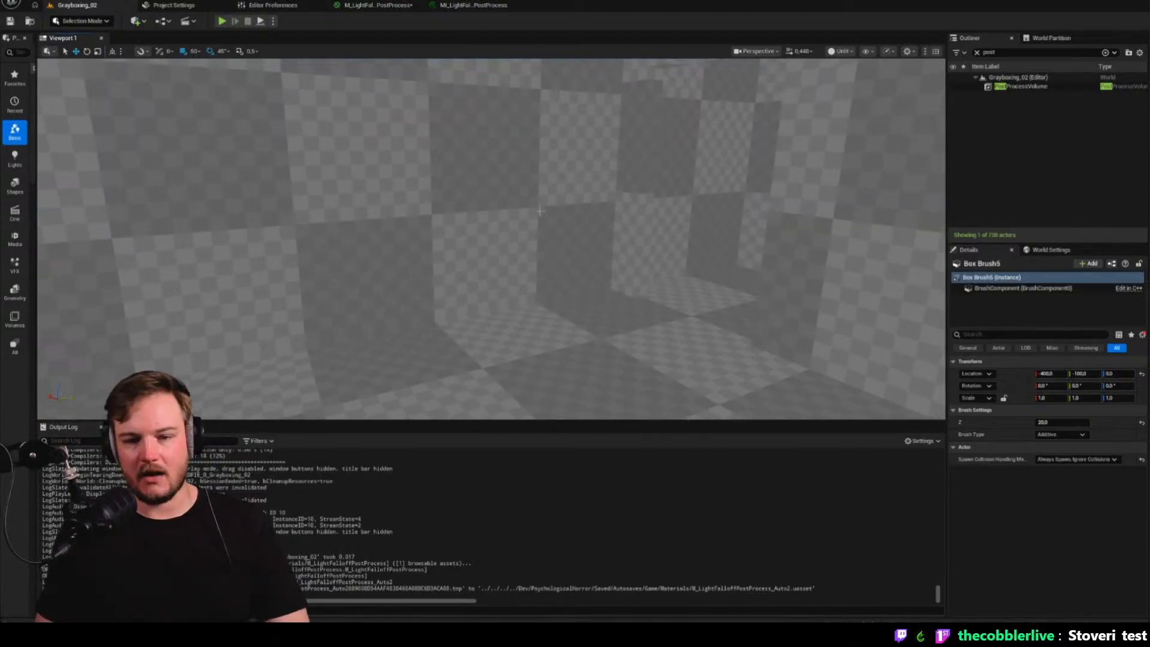
pyautogui.click(541, 211)
pyautogui.moveTo(599, 254); pyautogui.dragTo(609, 257, button='right')
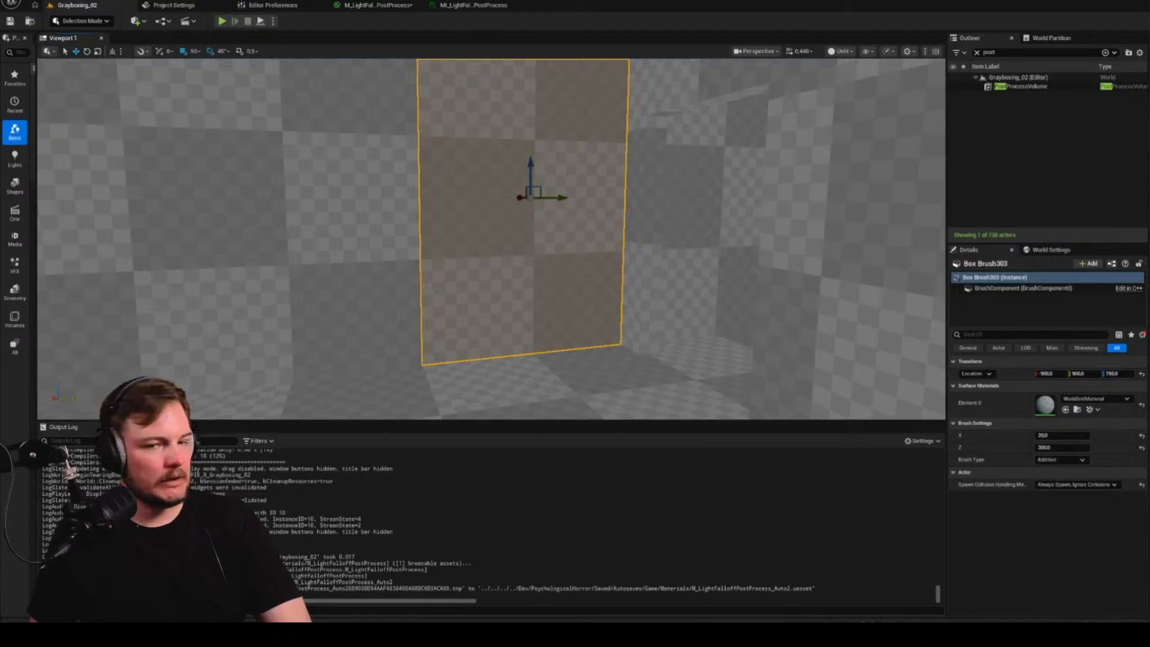
pyautogui.moveTo(462, 198)
pyautogui.mouseDown(button='right')
pyautogui.moveTo(475, 211)
pyautogui.moveTo(470, 144)
pyautogui.moveTo(422, 140)
pyautogui.moveTo(451, 175)
pyautogui.moveTo(401, 180)
pyautogui.moveTo(437, 191)
pyautogui.moveTo(632, 203)
pyautogui.mouseUp(button='right')
pyautogui.press('s')
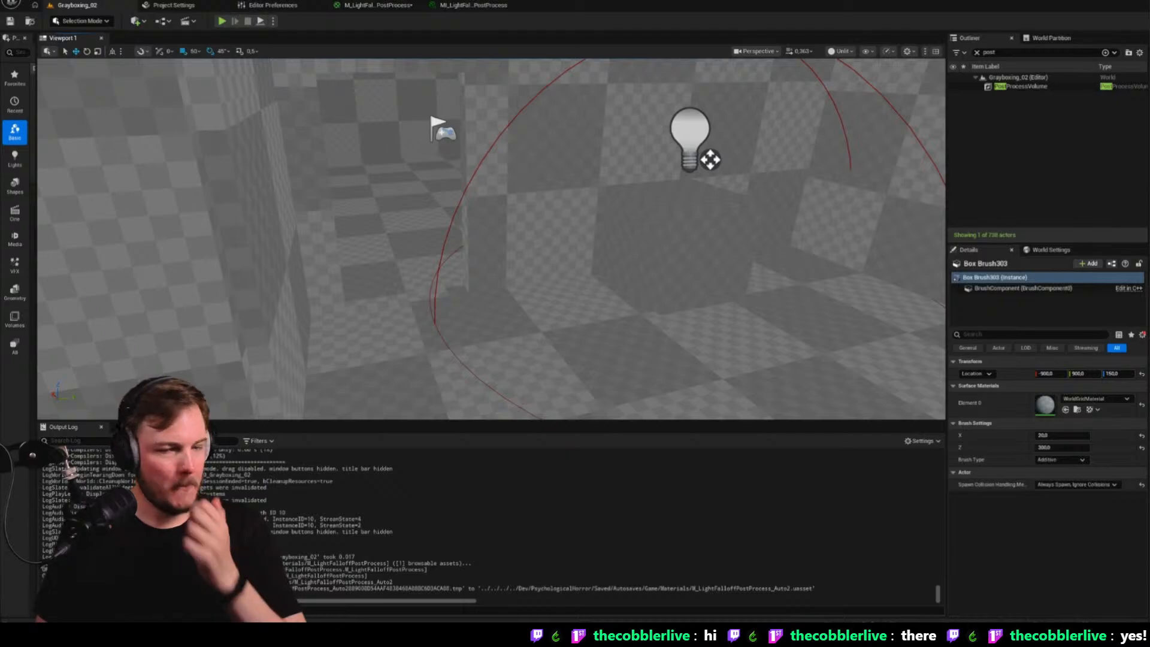
# Select the subtractive doorway brush Box Brush35 in wireframe view and duplicate it toward the solid wall of the other room
pyautogui.moveTo(472, 180)
pyautogui.mouseDown(button='right')
pyautogui.moveTo(420, 144)
pyautogui.moveTo(413, 192)
pyautogui.moveTo(422, 189)
pyautogui.mouseUp(button='right')
pyautogui.hotkey('alt', '2')
pyautogui.click(445, 144)
pyautogui.hotkey('alt', '3')
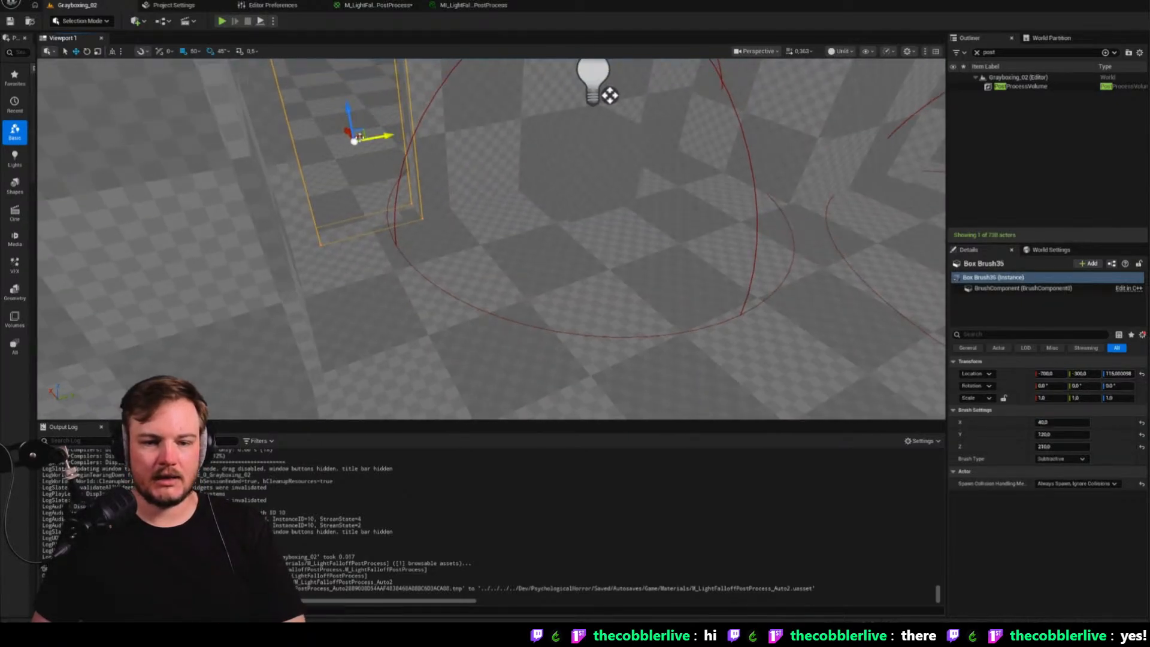
pyautogui.moveTo(352, 140)
pyautogui.keyDown('alt'); pyautogui.mouseDown()
pyautogui.moveTo(422, 250)
pyautogui.moveTo(890, 193)
pyautogui.mouseUp(); pyautogui.keyUp('alt')
pyautogui.moveTo(890, 193); pyautogui.dragTo(965, 186, button='right')
pyautogui.moveTo(385, 272)
pyautogui.mouseDown(button='right')
pyautogui.moveTo(379, 262)
pyautogui.moveTo(467, 242)
pyautogui.moveTo(558, 245)
pyautogui.mouseUp(button='right')
# Select the duplicated doorway brush in wireframe view and move it into the solid wall to cut an opening
pyautogui.moveTo(644, 217)
pyautogui.mouseDown(button='right')
pyautogui.moveTo(707, 200)
pyautogui.moveTo(668, 288)
pyautogui.moveTo(683, 335)
pyautogui.mouseUp(button='right')
pyautogui.click(643, 216)
pyautogui.hotkey('alt', '2')
pyautogui.click(585, 218)
pyautogui.hotkey('alt', '3')
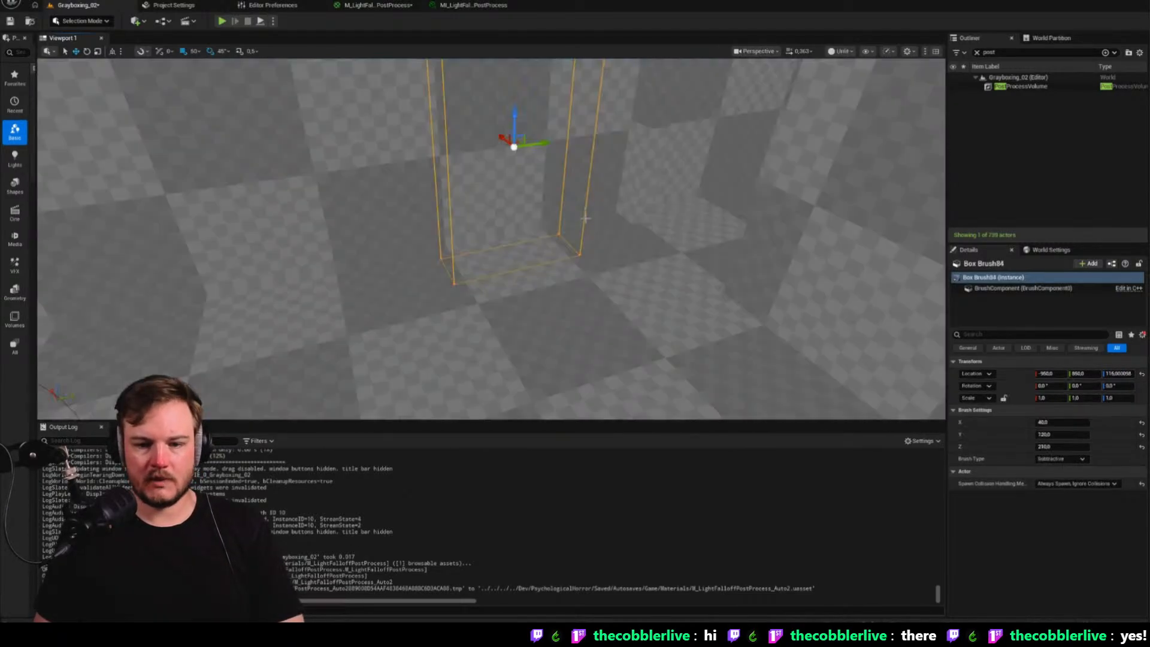
pyautogui.moveTo(543, 148); pyautogui.dragTo(599, 136)
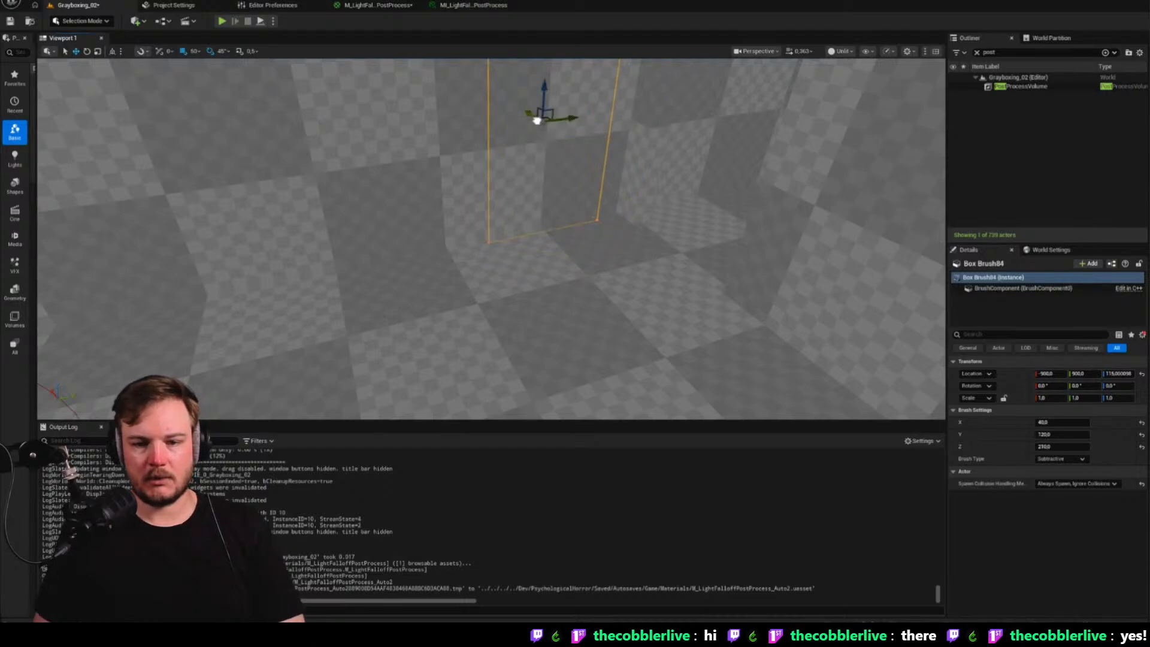
# Examine the new doorway opening from several angles and check the available grid sizes for position snapping
pyautogui.moveTo(572, 159)
pyautogui.mouseDown(button='right')
pyautogui.moveTo(602, 81)
pyautogui.moveTo(588, 72)
pyautogui.mouseUp(button='right')
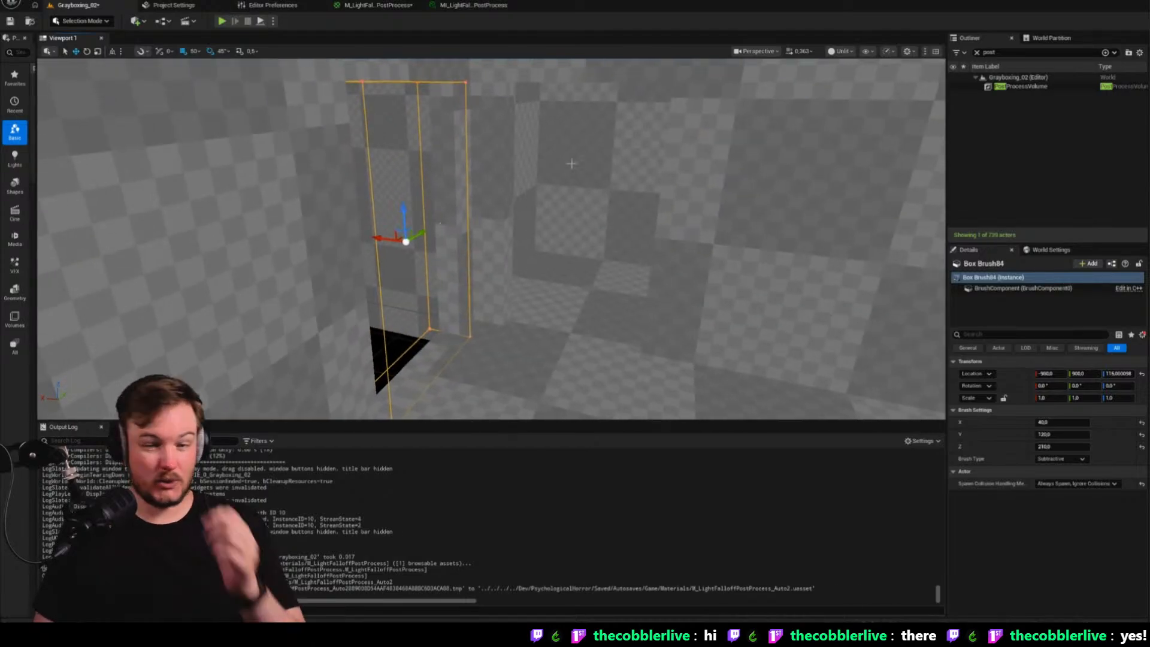
pyautogui.moveTo(540, 164)
pyautogui.mouseDown(button='right')
pyautogui.moveTo(605, 159)
pyautogui.moveTo(414, 180)
pyautogui.moveTo(524, 187)
pyautogui.moveTo(495, 181)
pyautogui.moveTo(515, 180)
pyautogui.moveTo(558, 189)
pyautogui.moveTo(474, 183)
pyautogui.moveTo(570, 196)
pyautogui.mouseUp(button='right')
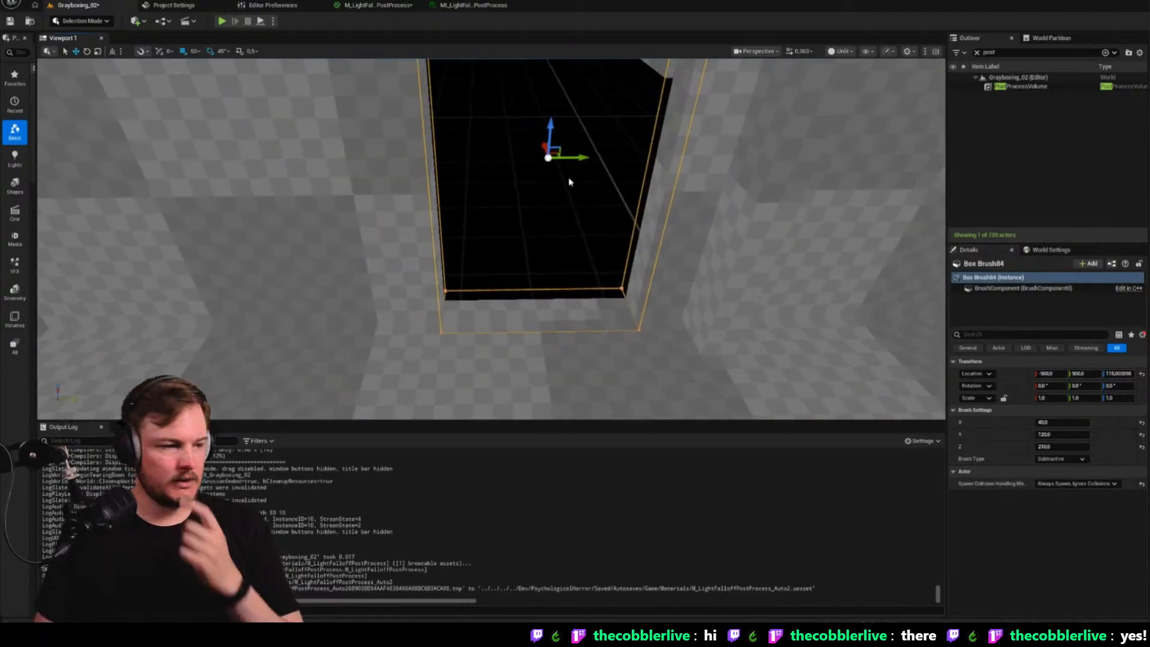
pyautogui.moveTo(528, 270)
pyautogui.mouseDown(button='right')
pyautogui.moveTo(575, 282)
pyautogui.moveTo(545, 279)
pyautogui.moveTo(525, 258)
pyautogui.mouseUp(button='right')
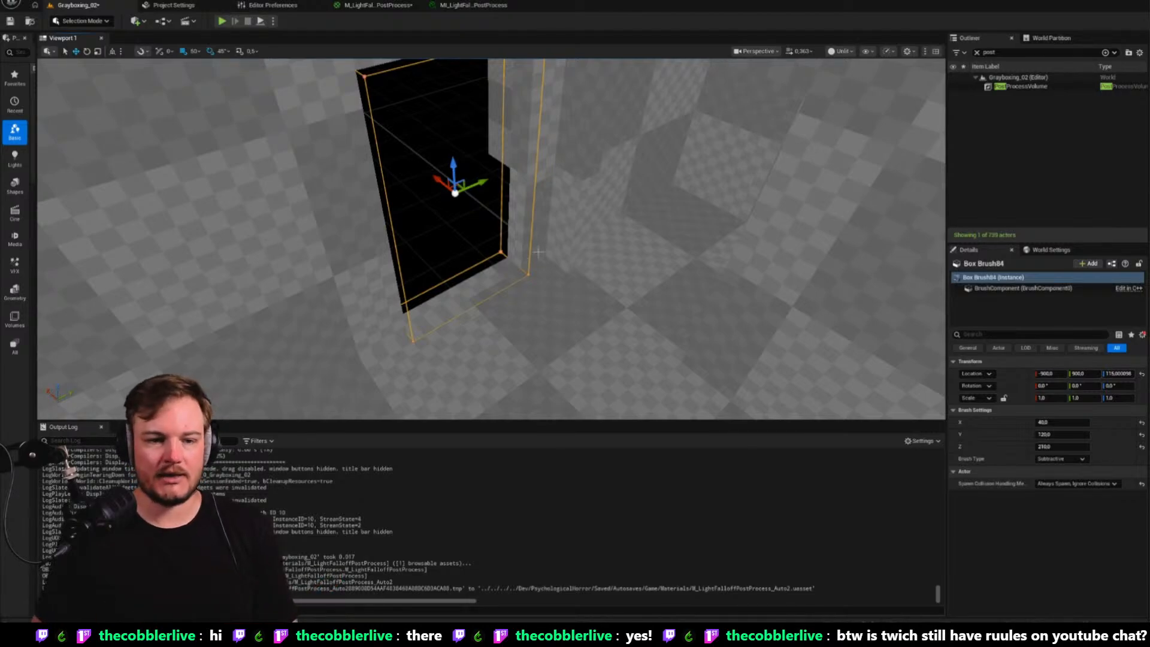
pyautogui.click(195, 51)
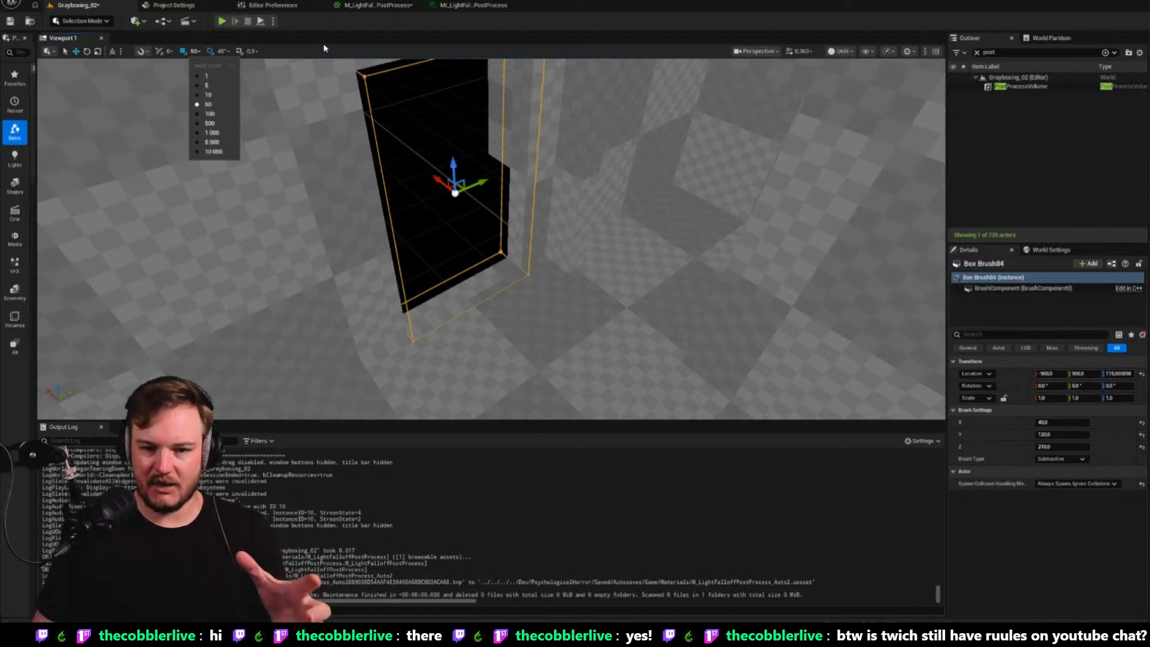
pyautogui.click(196, 51)
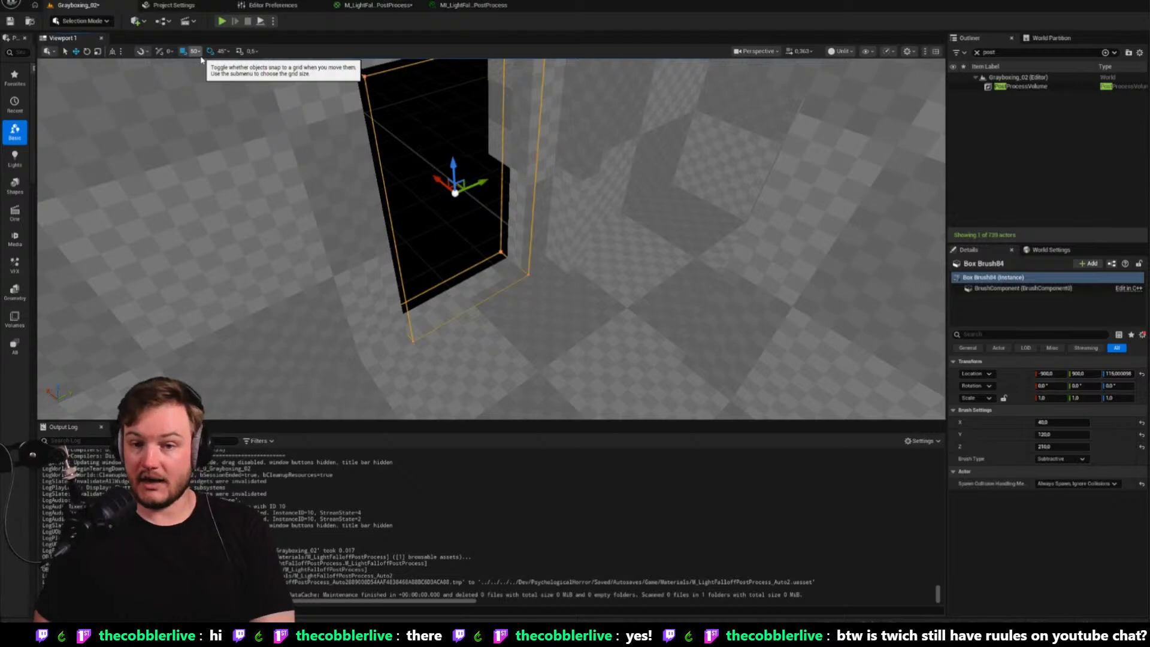
# Cycle the position snap grid size through its presets back to 50 and review the grid size shortcuts in the Editor Preferences
pyautogui.moveTo(394, 190); pyautogui.dragTo(394, 190, button='right')
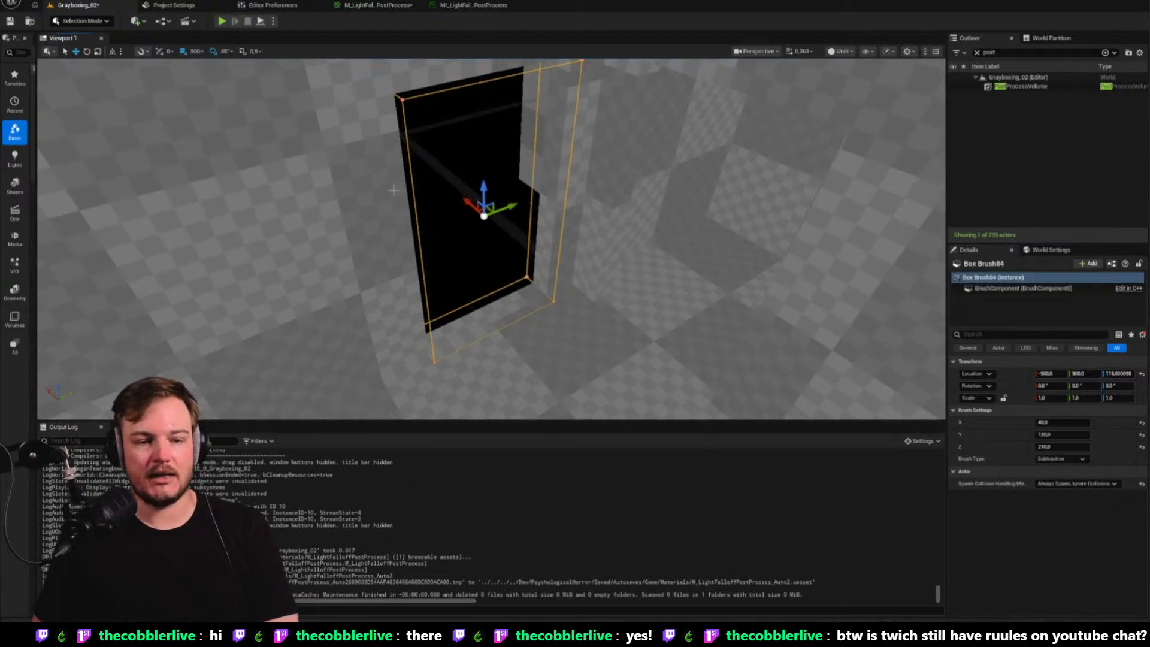
pyautogui.press(']')
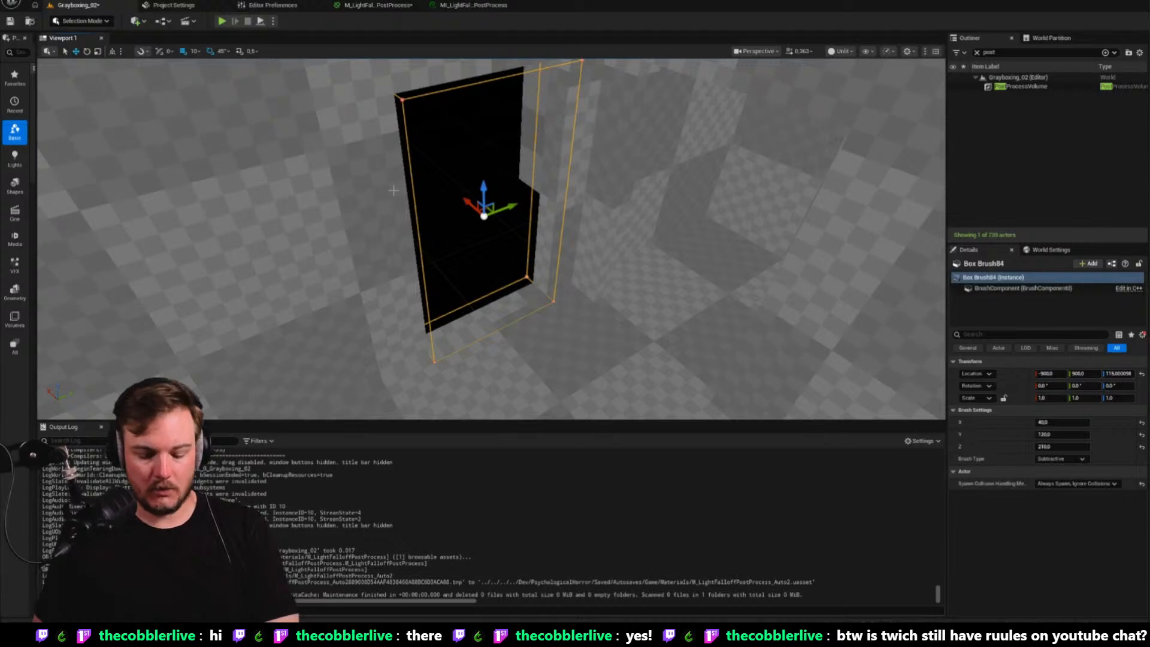
pyautogui.press(']')
pyautogui.moveTo(394, 191); pyautogui.dragTo(431, 191, button='right')
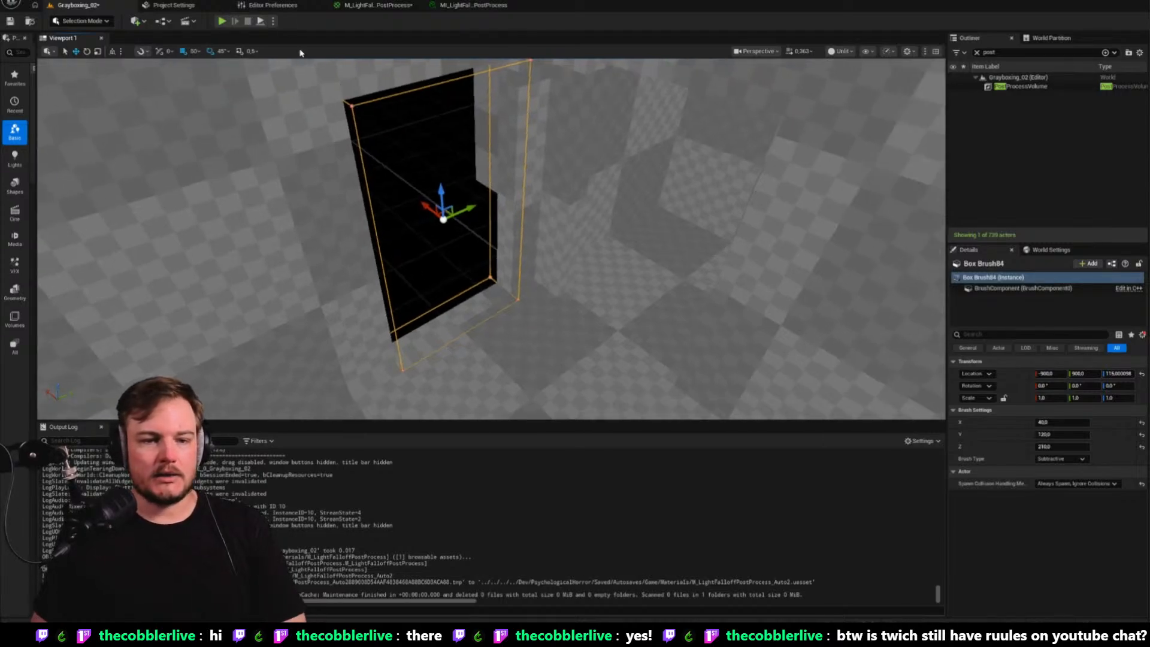
pyautogui.click(277, 6)
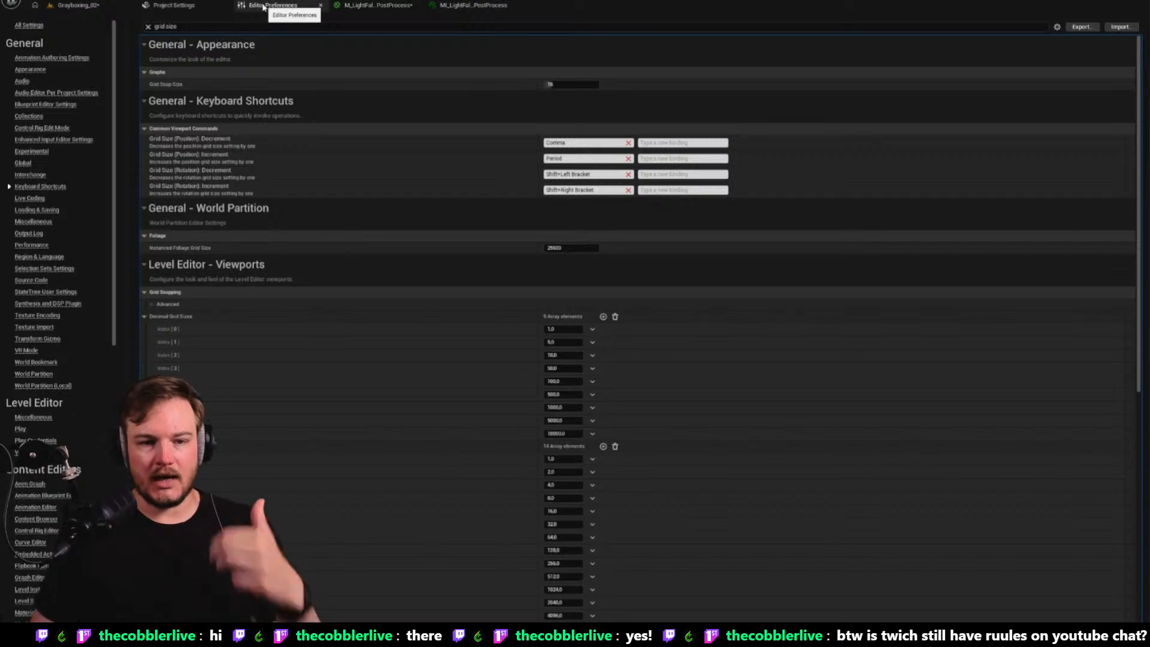
pyautogui.click(51, 0)
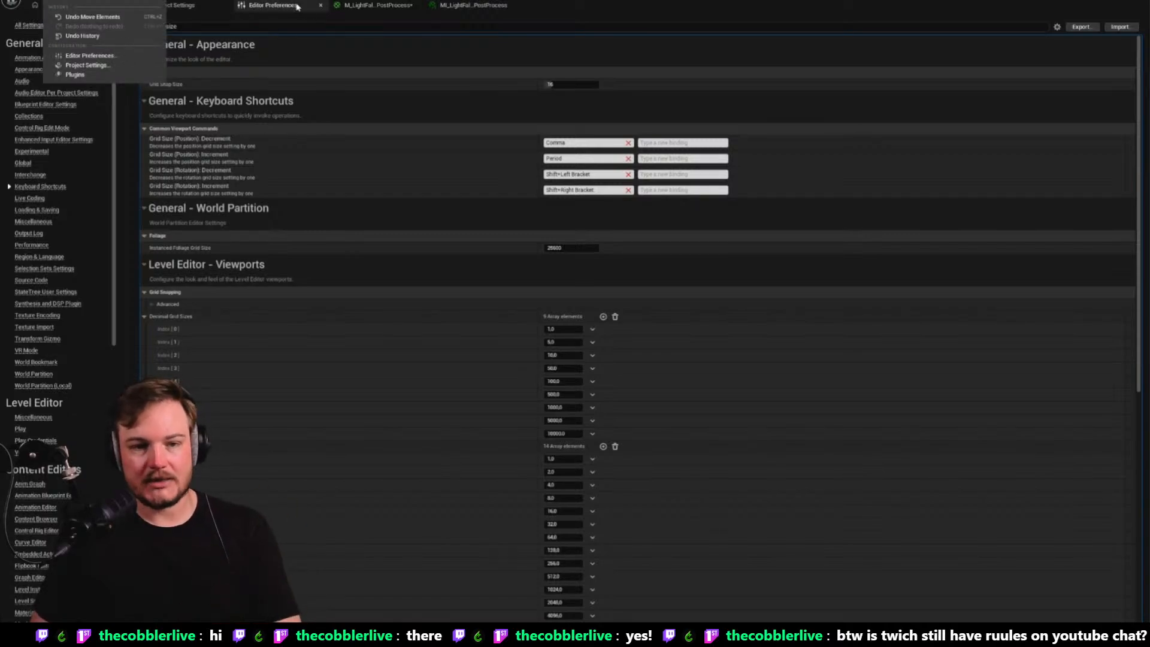
pyautogui.click(273, 26)
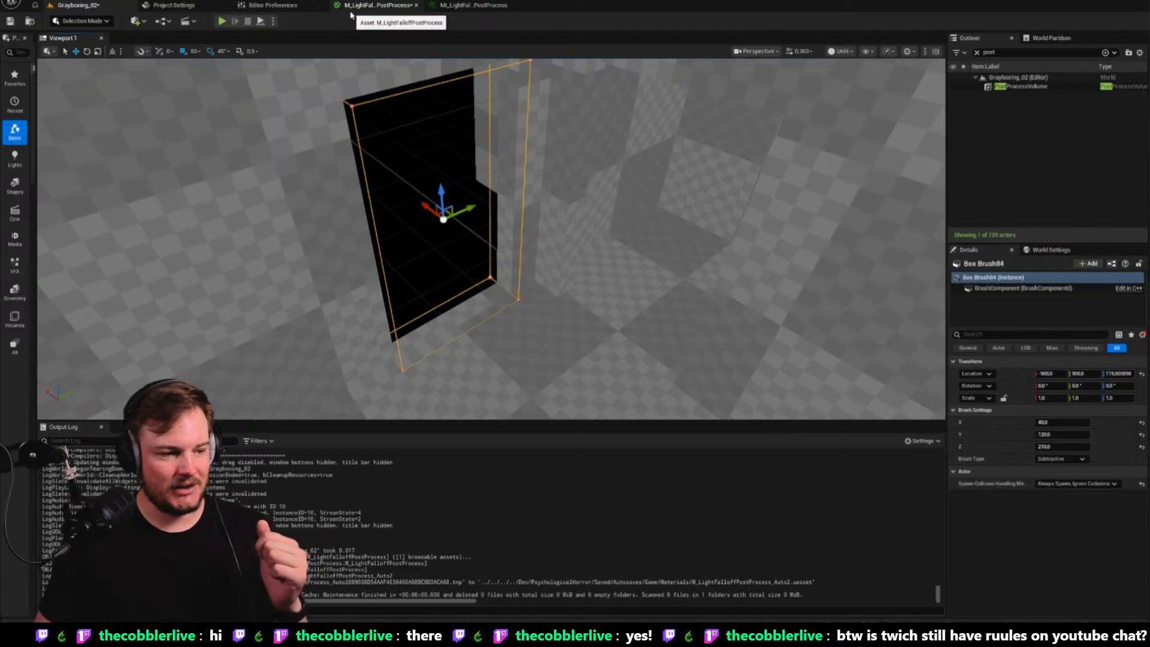
# Select the doorway floor brush Box Brush1045 and duplicate it outward past the wall to X -800
pyautogui.moveTo(751, 176)
pyautogui.mouseDown(button='right')
pyautogui.moveTo(695, 198)
pyautogui.moveTo(599, 207)
pyautogui.moveTo(665, 197)
pyautogui.mouseUp(button='right')
pyautogui.click(610, 235)
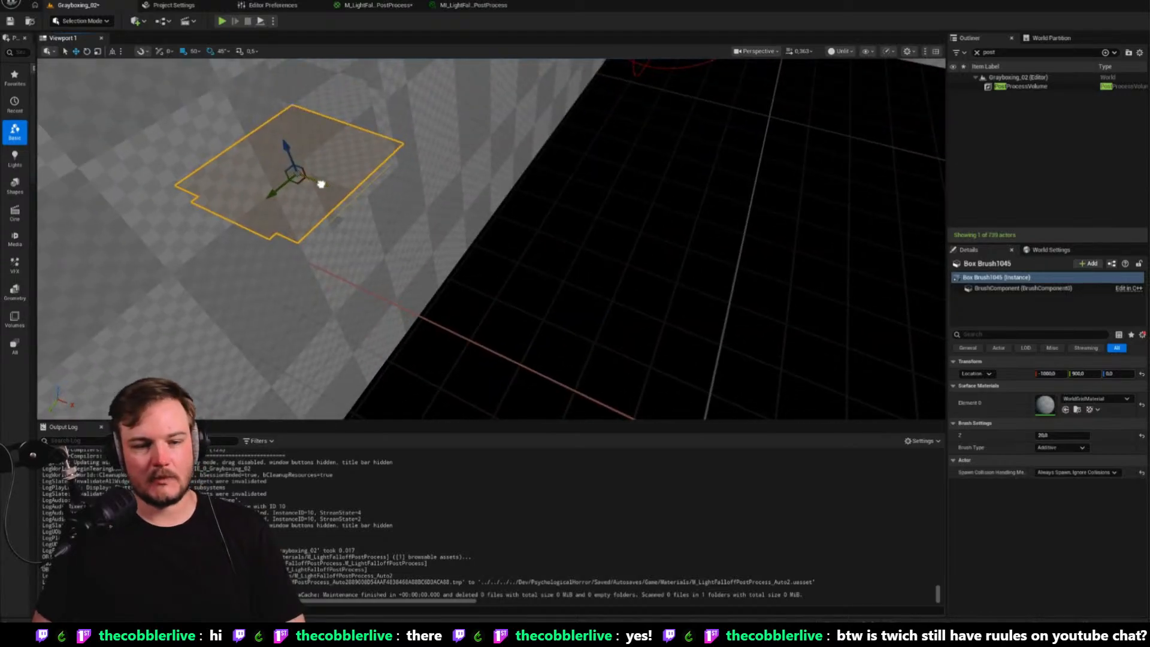
pyautogui.keyDown('alt'); pyautogui.moveTo(334, 190); pyautogui.dragTo(483, 237); pyautogui.keyUp('alt')
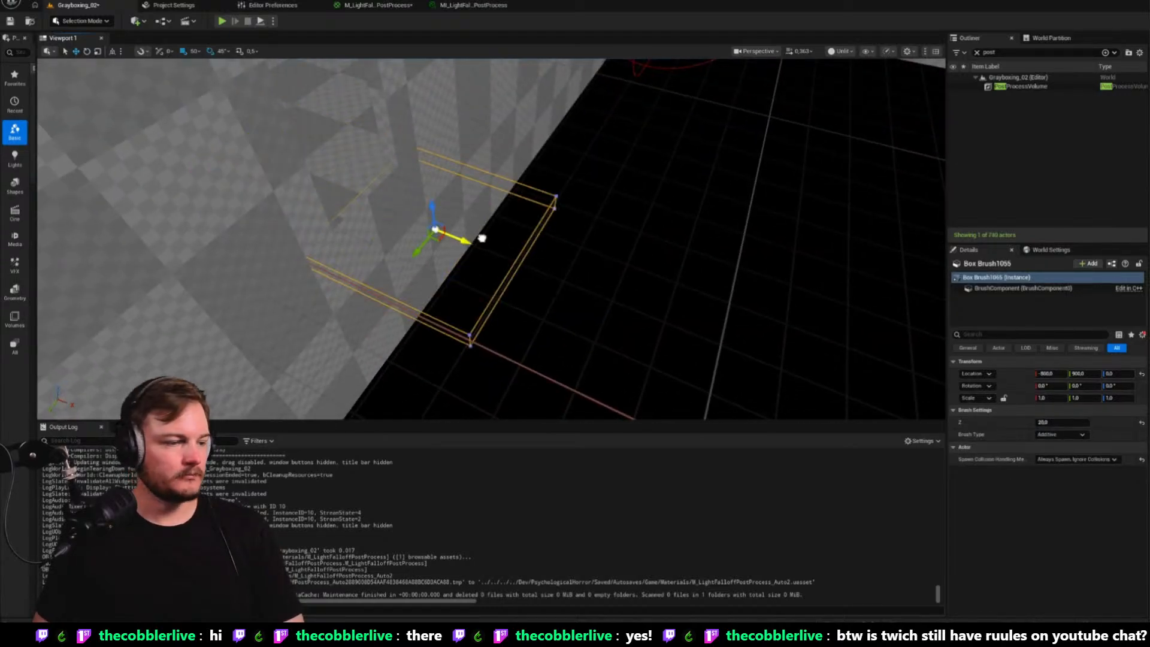
pyautogui.moveTo(482, 238)
pyautogui.mouseDown(button='right')
pyautogui.moveTo(539, 209)
pyautogui.moveTo(390, 226)
pyautogui.mouseUp(button='right')
pyautogui.moveTo(483, 238)
pyautogui.mouseDown(button='right')
pyautogui.moveTo(698, 248)
pyautogui.moveTo(359, 243)
pyautogui.mouseUp(button='right')
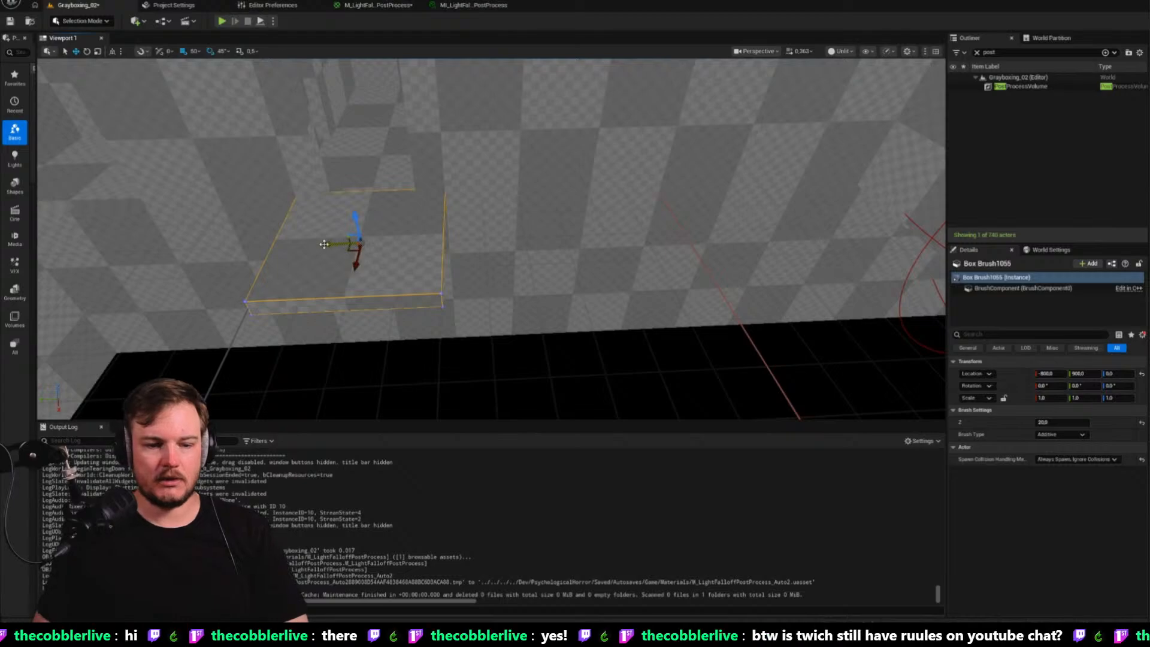
# Duplicate the new floor tile twice along the wall, placing copies at Y 700 and Y 500
pyautogui.keyDown('alt'); pyautogui.moveTo(350, 246); pyautogui.dragTo(502, 242); pyautogui.keyUp('alt')
pyautogui.moveTo(504, 241); pyautogui.dragTo(365, 240, button='right')
pyautogui.moveTo(386, 241)
pyautogui.keyDown('alt'); pyautogui.mouseDown()
pyautogui.moveTo(591, 236)
pyautogui.moveTo(531, 241)
pyautogui.mouseUp(); pyautogui.keyUp('alt')
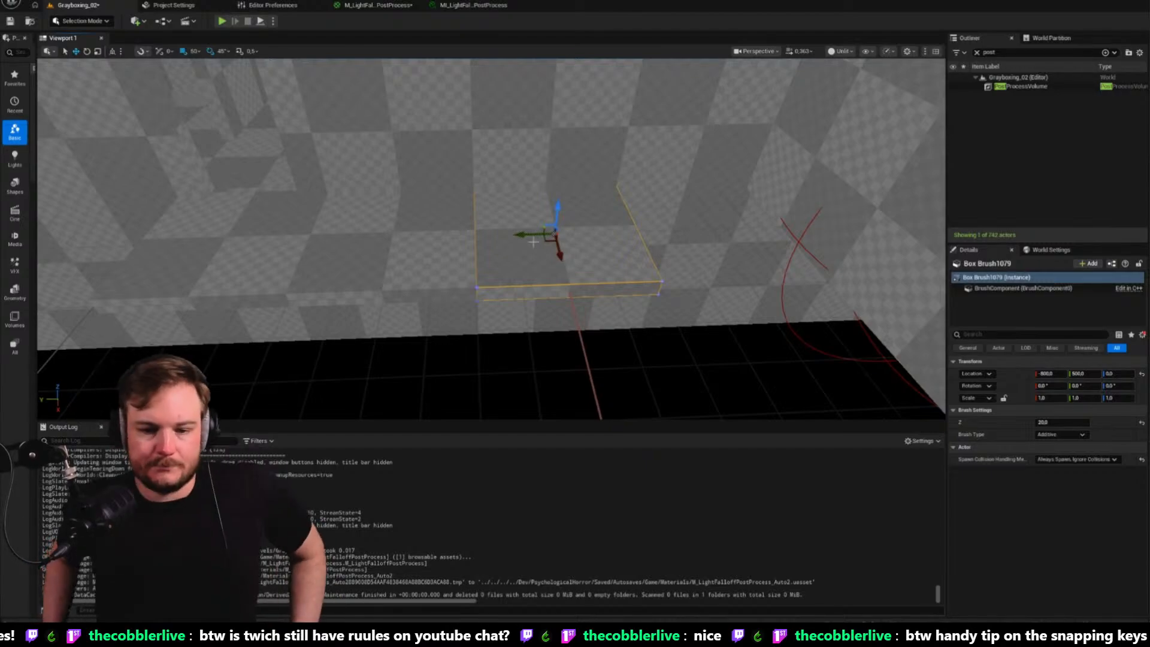
pyautogui.moveTo(492, 239); pyautogui.dragTo(496, 297, button='right')
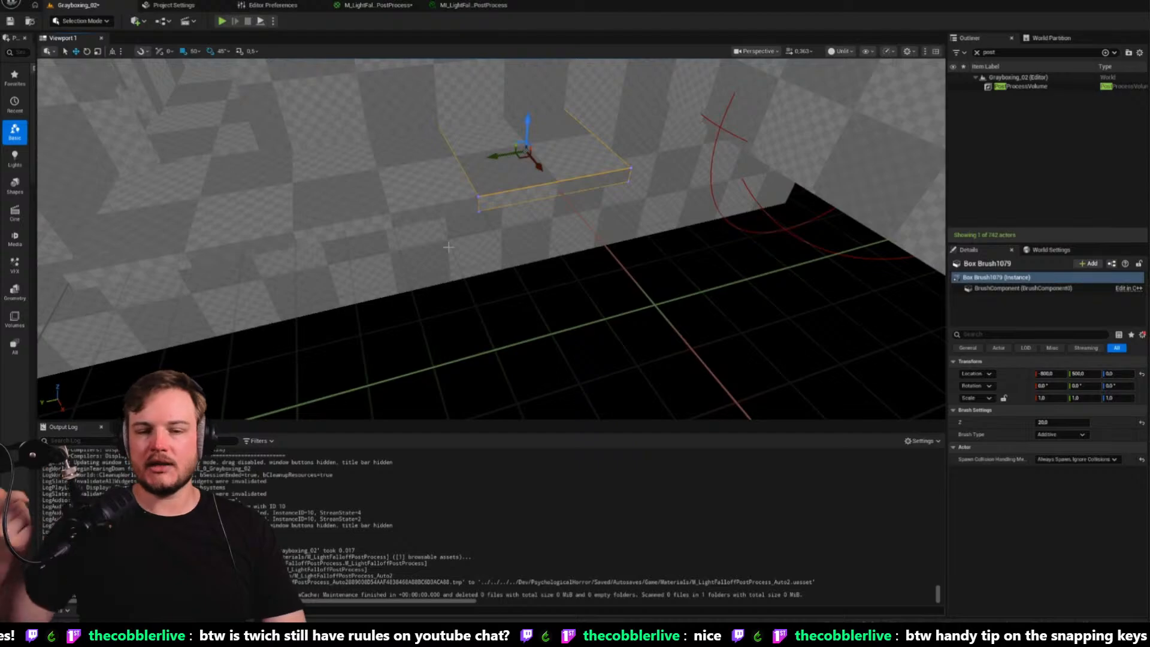
# Select the two newest floor tiles together and lower them to Z -200
pyautogui.keyDown('ctrl'); pyautogui.click(385, 210); pyautogui.keyUp('ctrl')
pyautogui.press('f')
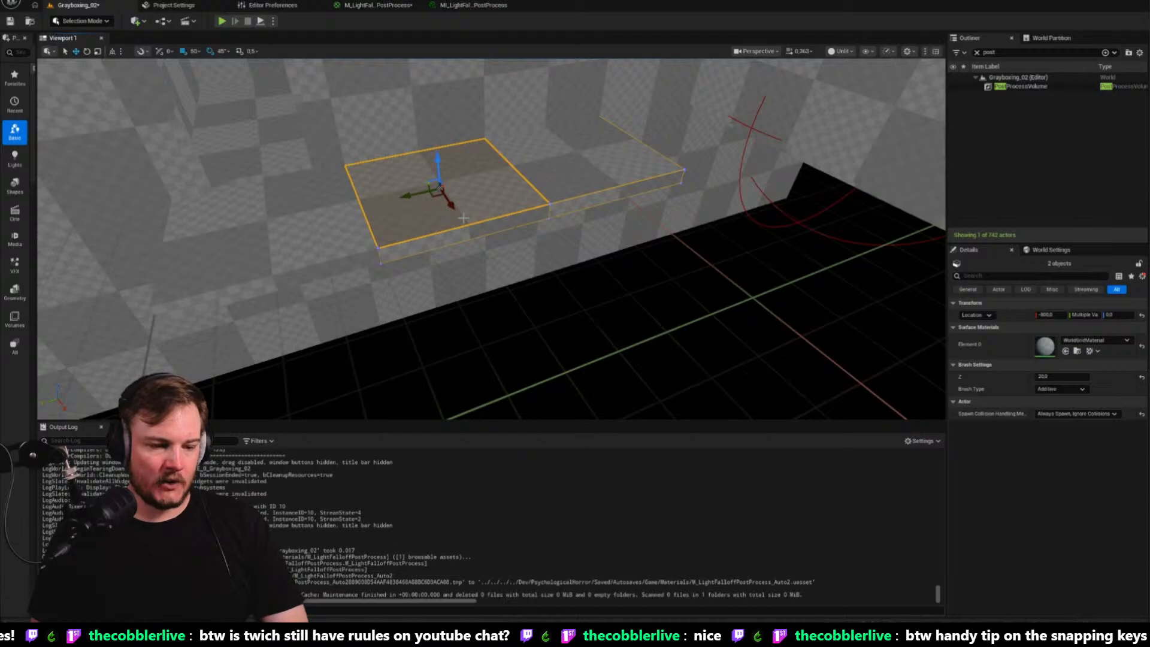
pyautogui.moveTo(464, 218)
pyautogui.keyDown('alt'); pyautogui.mouseDown()
pyautogui.moveTo(473, 198)
pyautogui.moveTo(443, 192)
pyautogui.moveTo(458, 201)
pyautogui.moveTo(431, 222)
pyautogui.moveTo(451, 214)
pyautogui.mouseUp(); pyautogui.keyUp('alt')
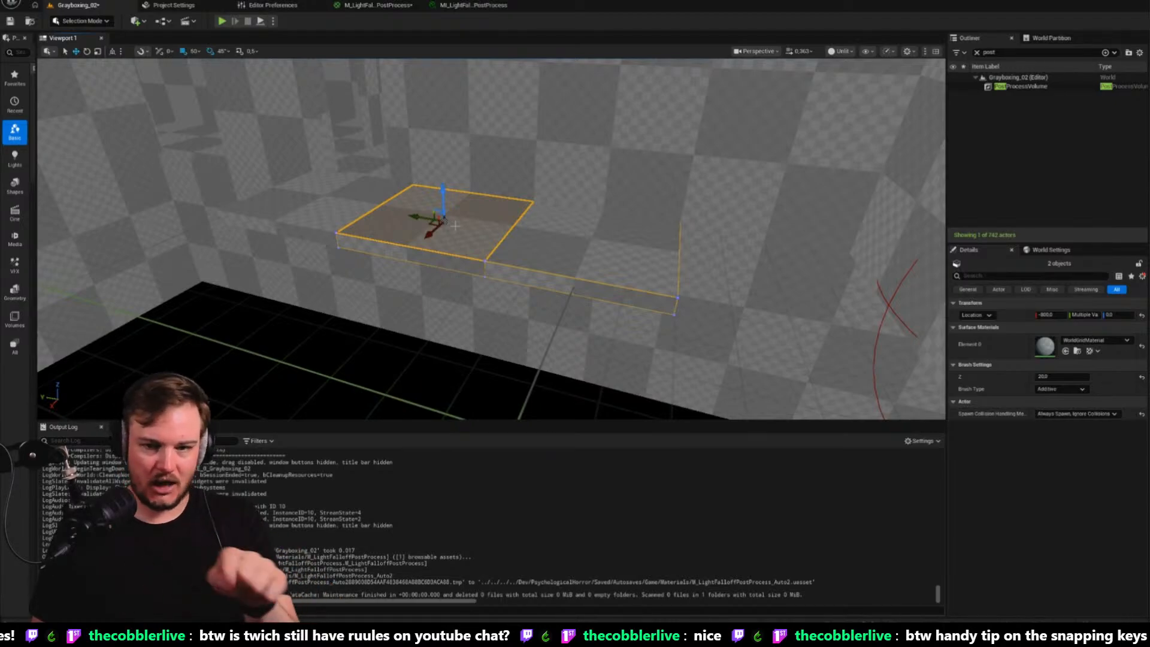
pyautogui.moveTo(456, 225); pyautogui.dragTo(465, 228, button='right')
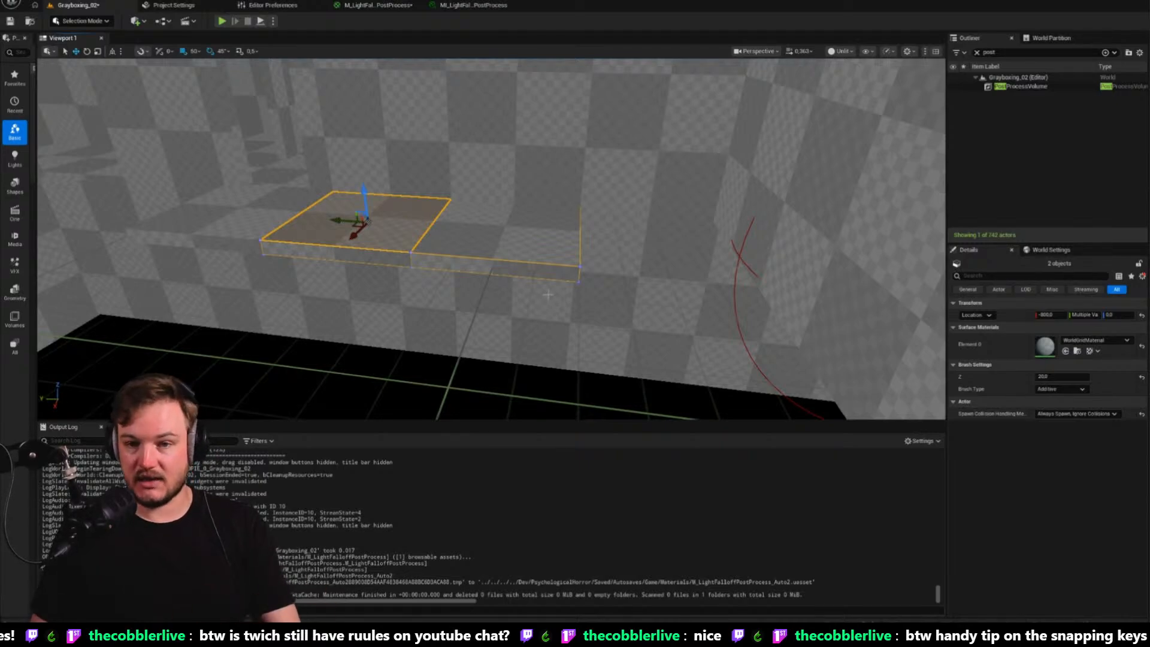
pyautogui.moveTo(531, 282); pyautogui.dragTo(420, 90, button='middle')
pyautogui.moveTo(404, 105); pyautogui.dragTo(425, 251)
pyautogui.moveTo(426, 252)
pyautogui.mouseDown(button='right')
pyautogui.moveTo(431, 177)
pyautogui.moveTo(359, 182)
pyautogui.mouseUp(button='right')
# Inspect the lowered floor tile Box Brush1073 and the wall brush Box Brush233 behind it
pyautogui.click(798, 254)
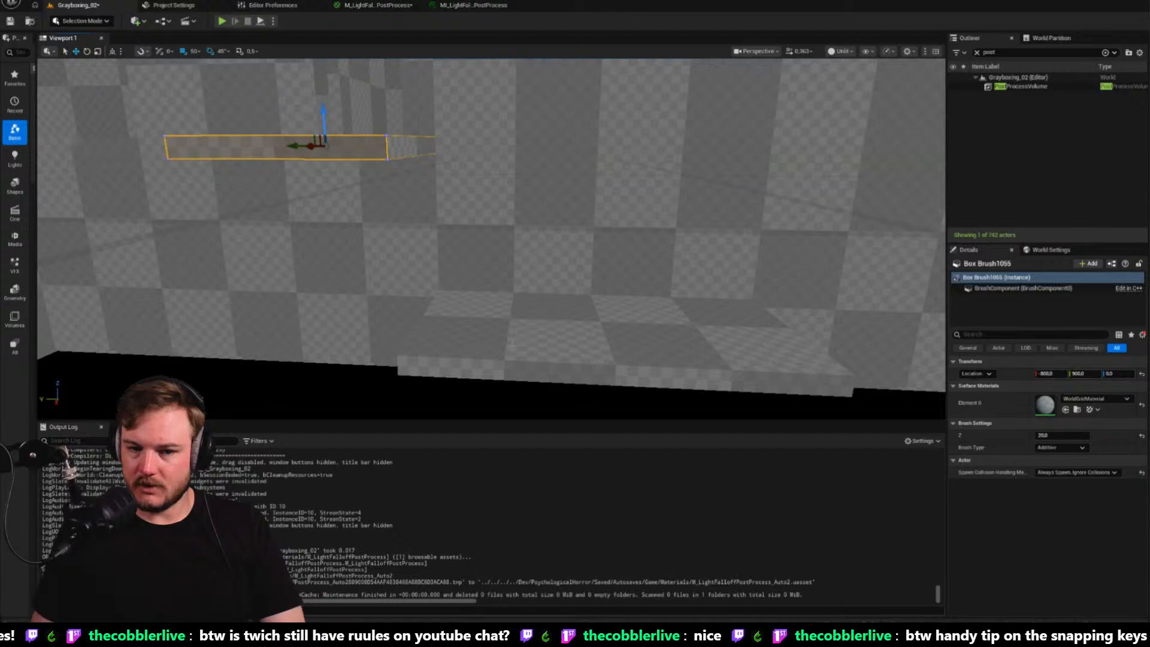
pyautogui.click(505, 340)
pyautogui.moveTo(520, 333)
pyautogui.mouseDown(button='right')
pyautogui.moveTo(533, 320)
pyautogui.moveTo(522, 312)
pyautogui.moveTo(521, 333)
pyautogui.mouseUp(button='right')
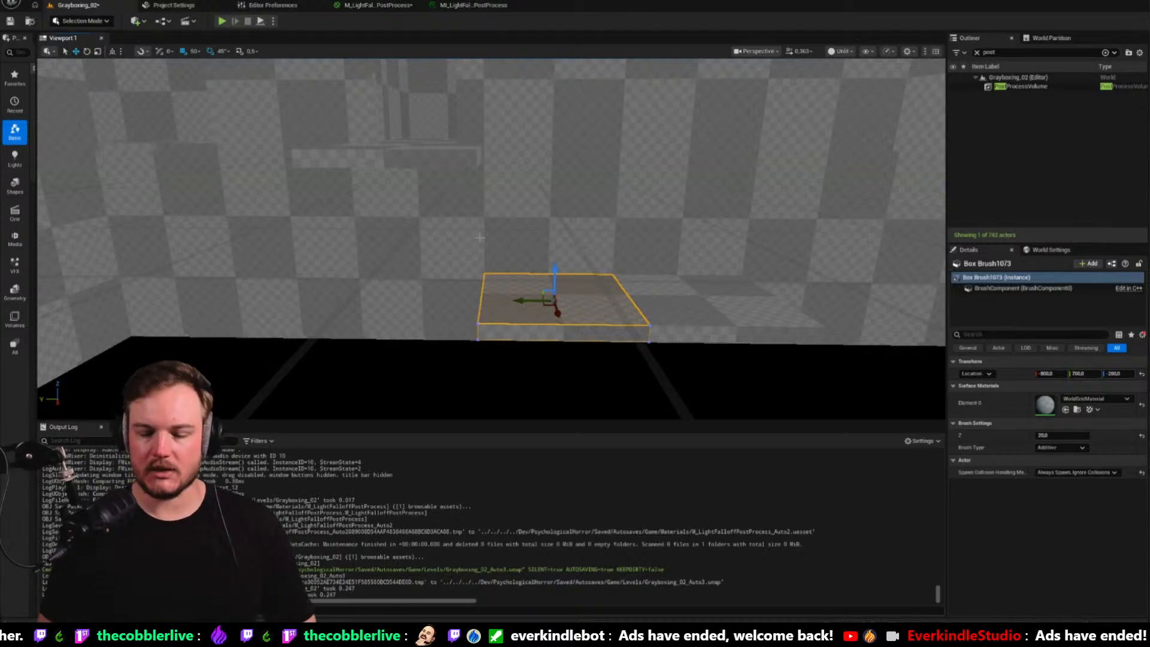
pyautogui.moveTo(519, 201)
pyautogui.mouseDown(button='right')
pyautogui.moveTo(504, 234)
pyautogui.moveTo(503, 203)
pyautogui.mouseUp(button='right')
pyautogui.moveTo(538, 213)
pyautogui.mouseDown(button='right')
pyautogui.moveTo(629, 215)
pyautogui.moveTo(534, 217)
pyautogui.mouseUp(button='right')
pyautogui.press('a')
pyautogui.press('d')
pyautogui.press('d')
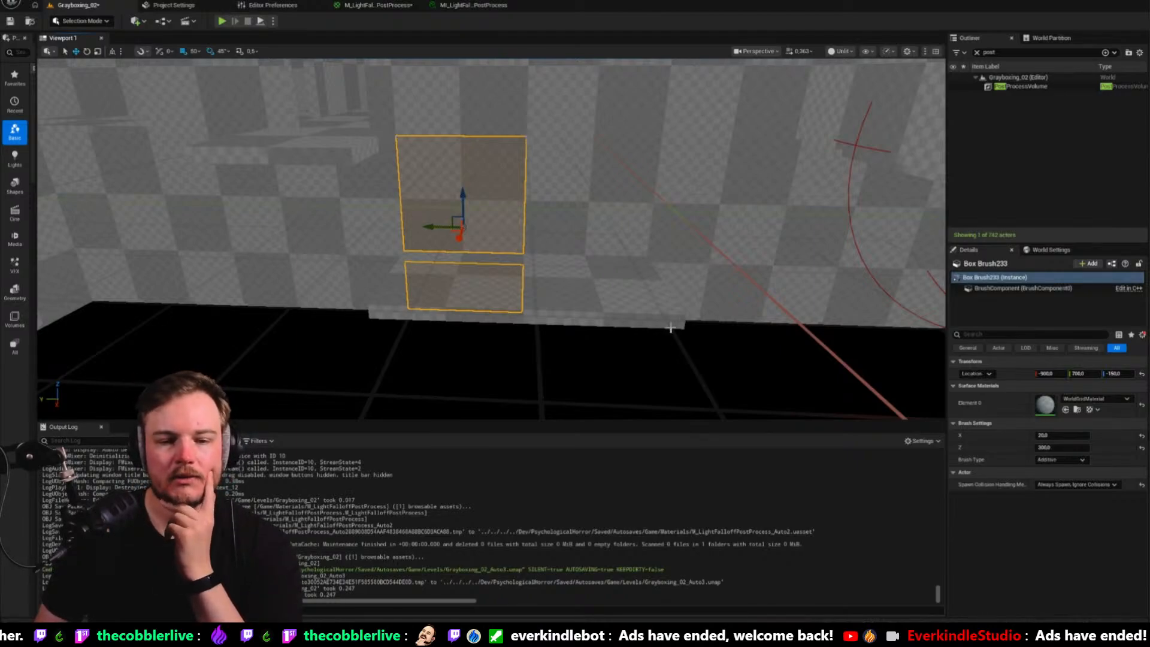
pyautogui.moveTo(670, 325)
pyautogui.mouseDown(button='right')
pyautogui.moveTo(665, 360)
pyautogui.moveTo(635, 335)
pyautogui.moveTo(659, 282)
pyautogui.moveTo(704, 252)
pyautogui.moveTo(636, 255)
pyautogui.moveTo(657, 258)
pyautogui.mouseUp(button='right')
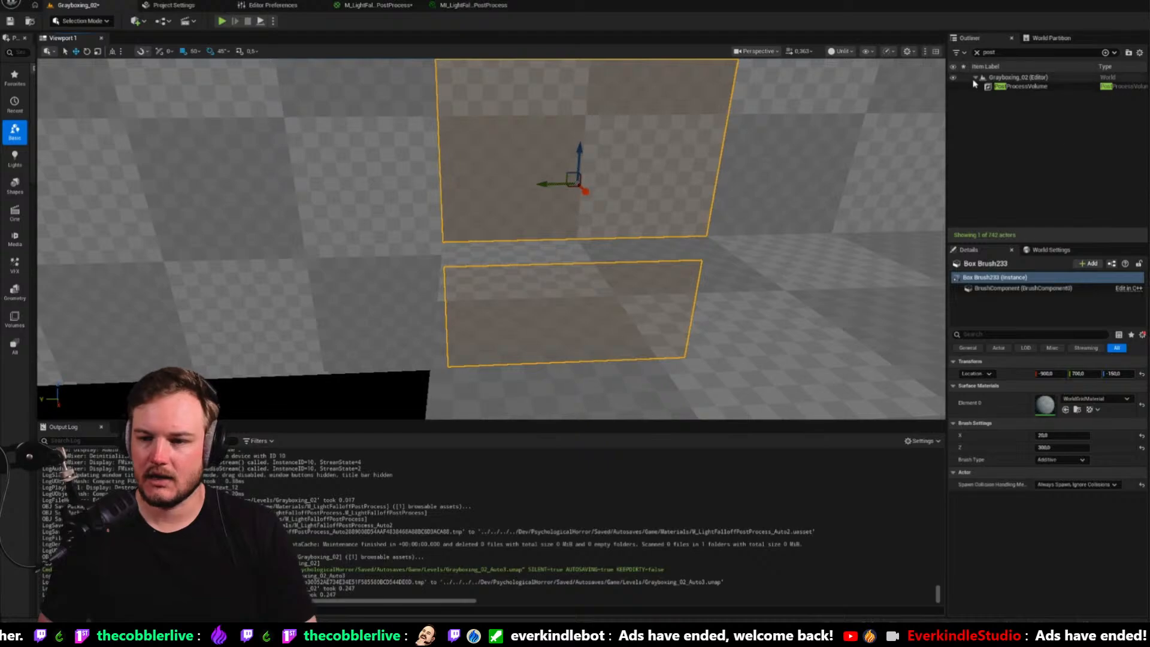
# Clear the Outliner search and collapse the Brushes and Lights folders
pyautogui.click(977, 52)
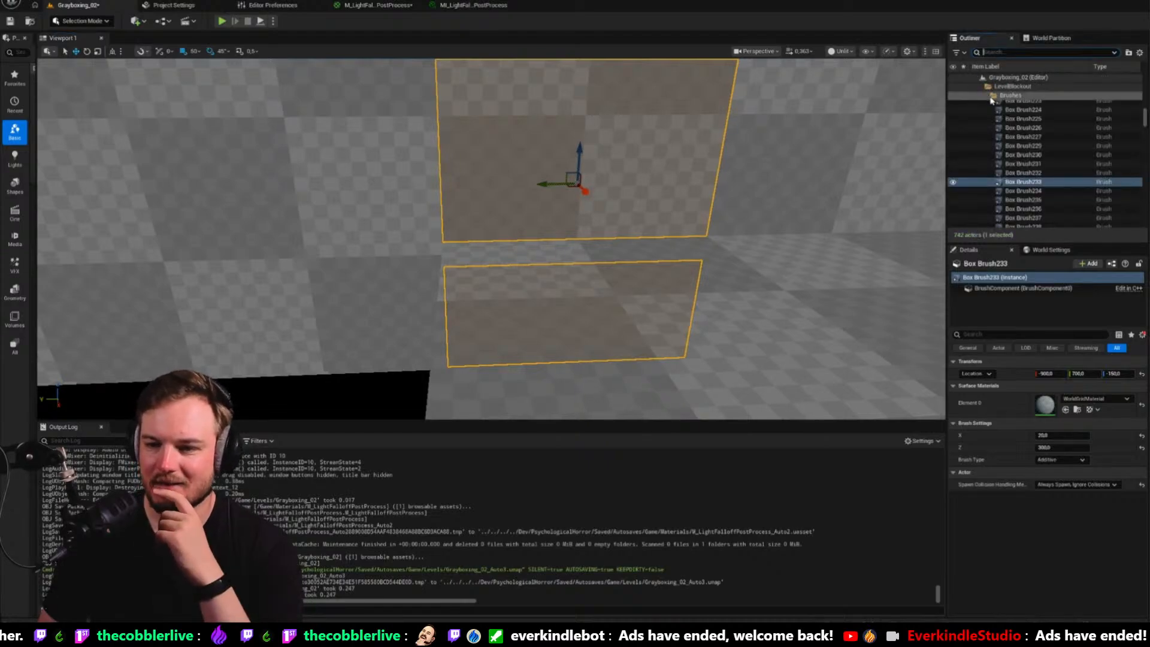
pyautogui.scroll(15, 991, 100)
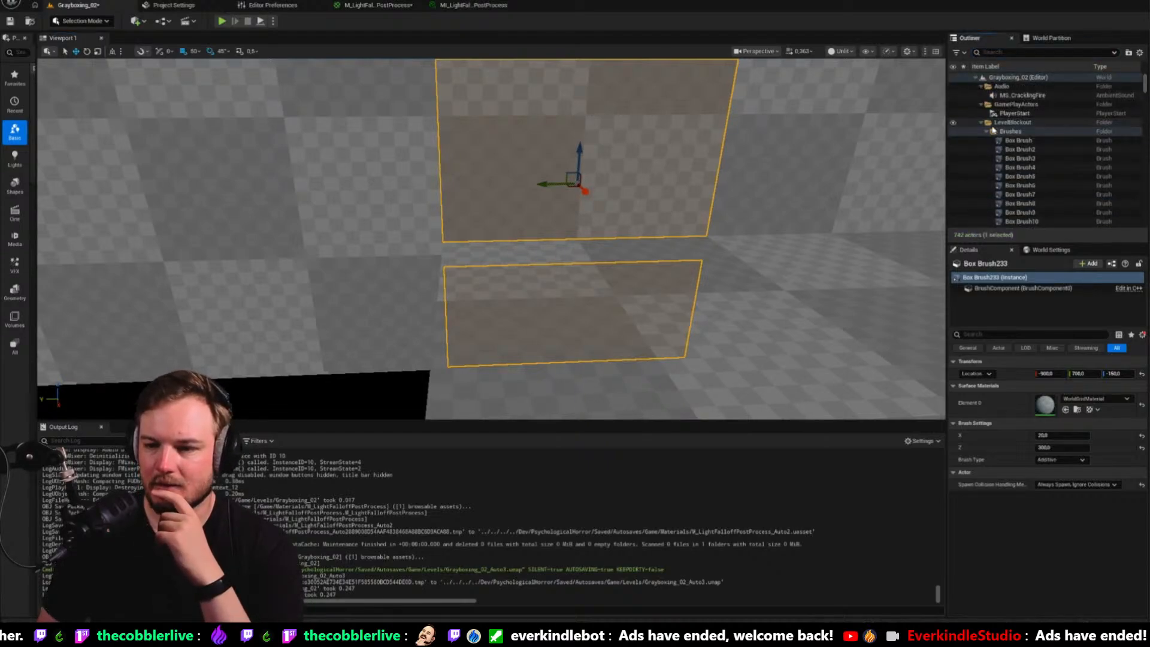
pyautogui.click(986, 131)
pyautogui.click(987, 131)
pyautogui.click(987, 131)
pyautogui.click(982, 148)
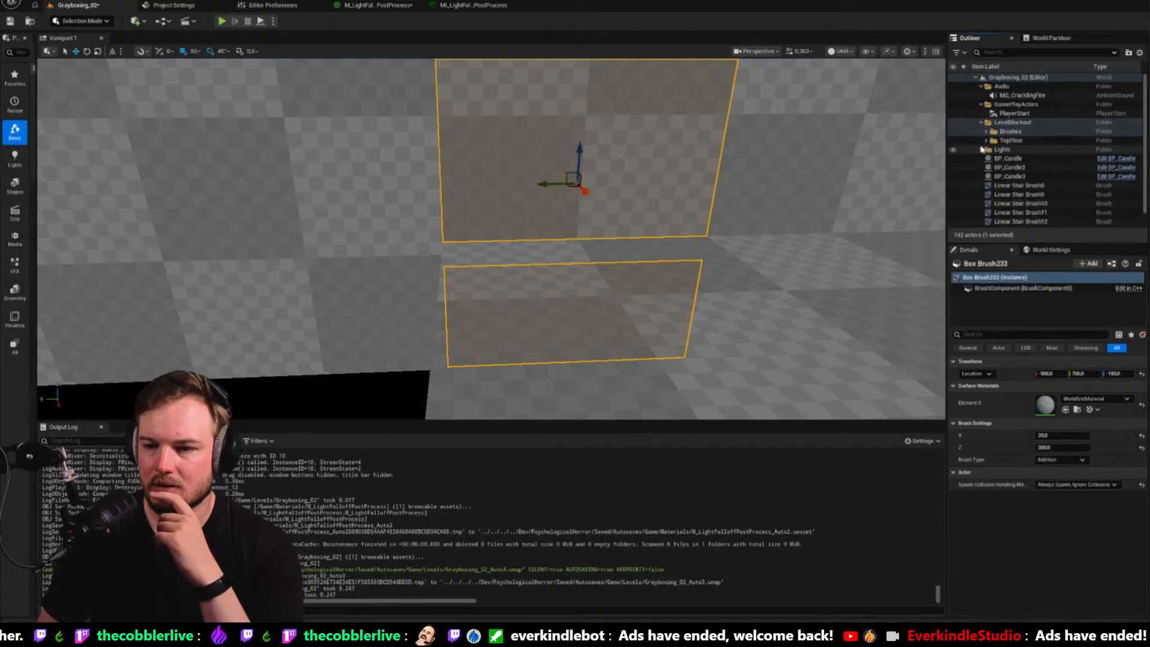
# Select the end floor tile Box Brush1079 and check the dungeon layout on the Dungeon Scrawl map in the browser
pyautogui.moveTo(665, 182)
pyautogui.mouseDown(button='right')
pyautogui.moveTo(666, 157)
pyautogui.moveTo(654, 201)
pyautogui.moveTo(659, 176)
pyautogui.moveTo(634, 172)
pyautogui.moveTo(732, 190)
pyautogui.moveTo(606, 198)
pyautogui.mouseUp(button='right')
pyautogui.press('s')
pyautogui.press('Escape')
pyautogui.press('s')
pyautogui.click(551, 255)
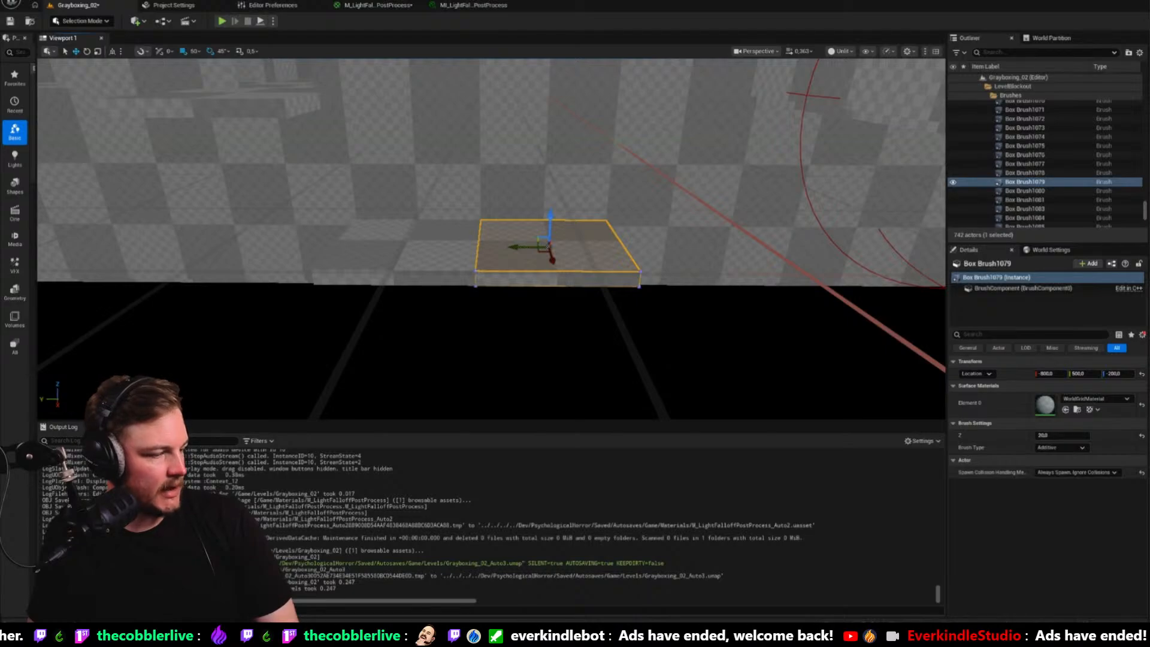
pyautogui.hotkey('alt', 'Tab')
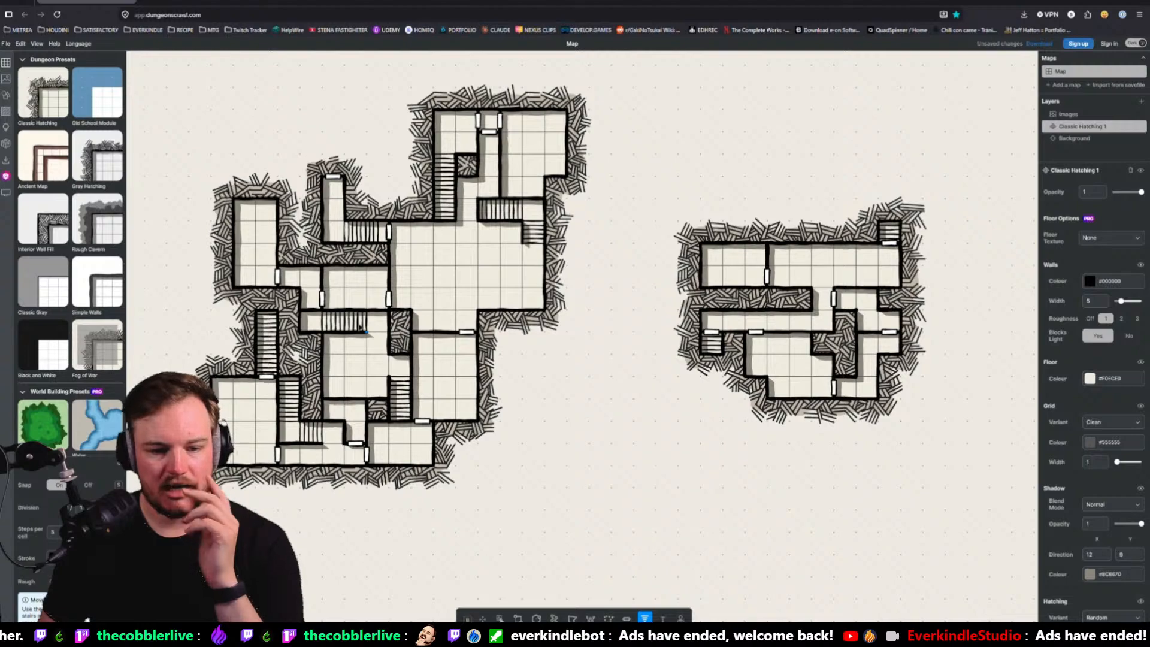
pyautogui.hotkey('alt', 'Tab')
# Duplicate the end floor tile along the wall to Y 300
pyautogui.press('f')
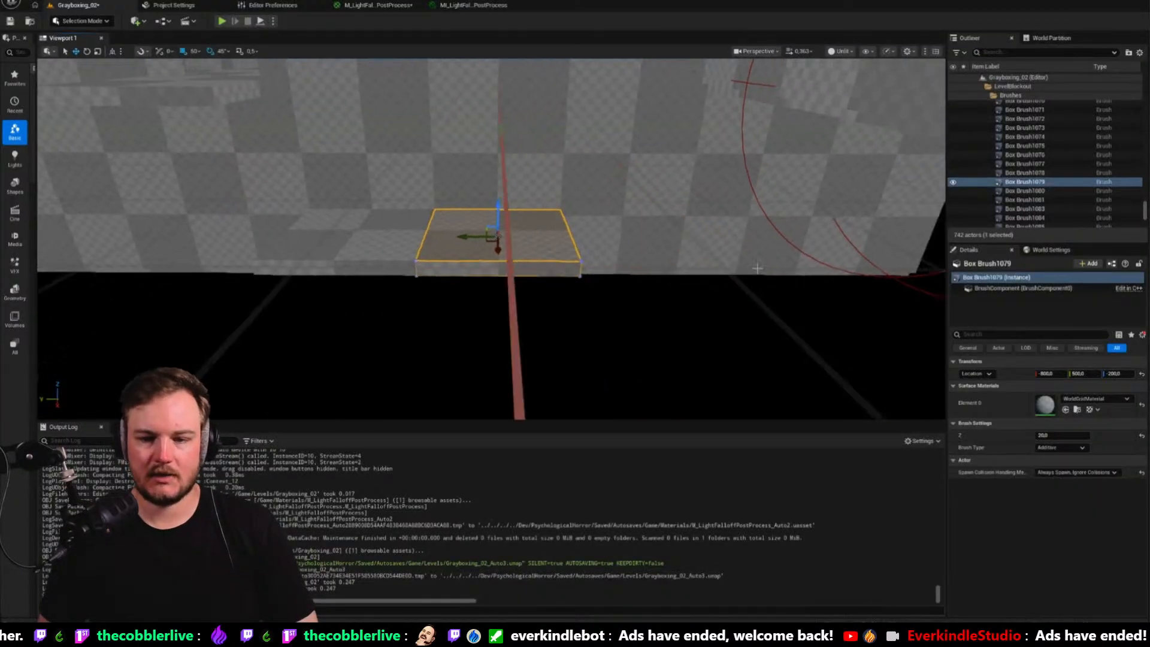
pyautogui.keyDown('alt'); pyautogui.moveTo(479, 237); pyautogui.dragTo(611, 239); pyautogui.keyUp('alt')
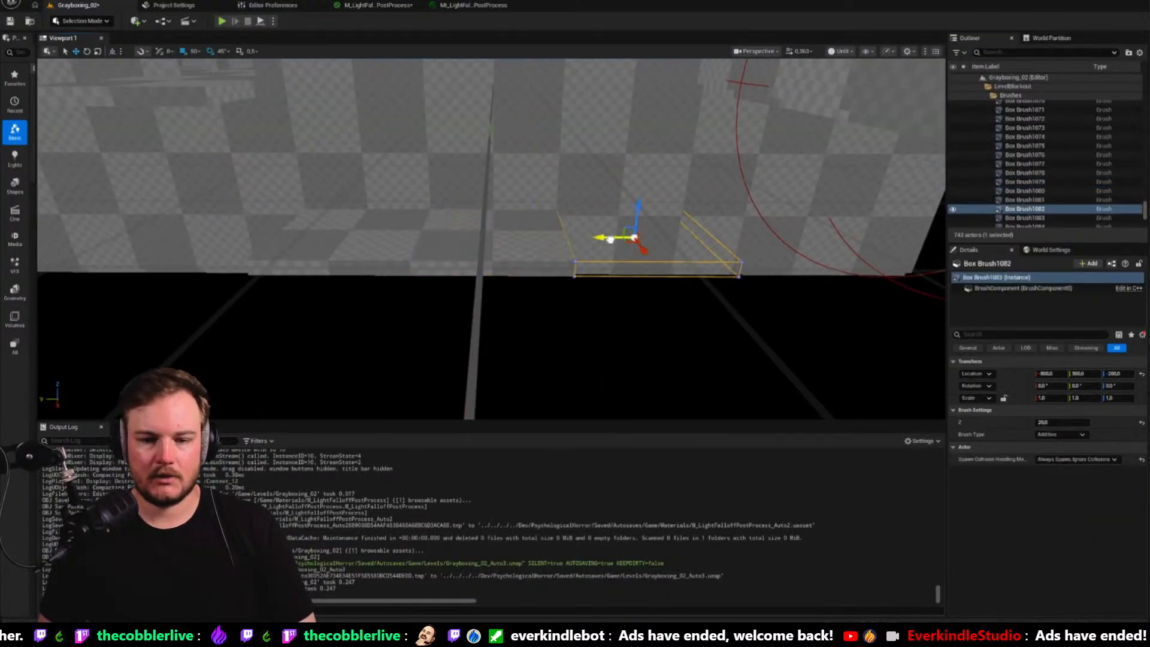
pyautogui.moveTo(612, 240); pyautogui.dragTo(675, 225, button='right')
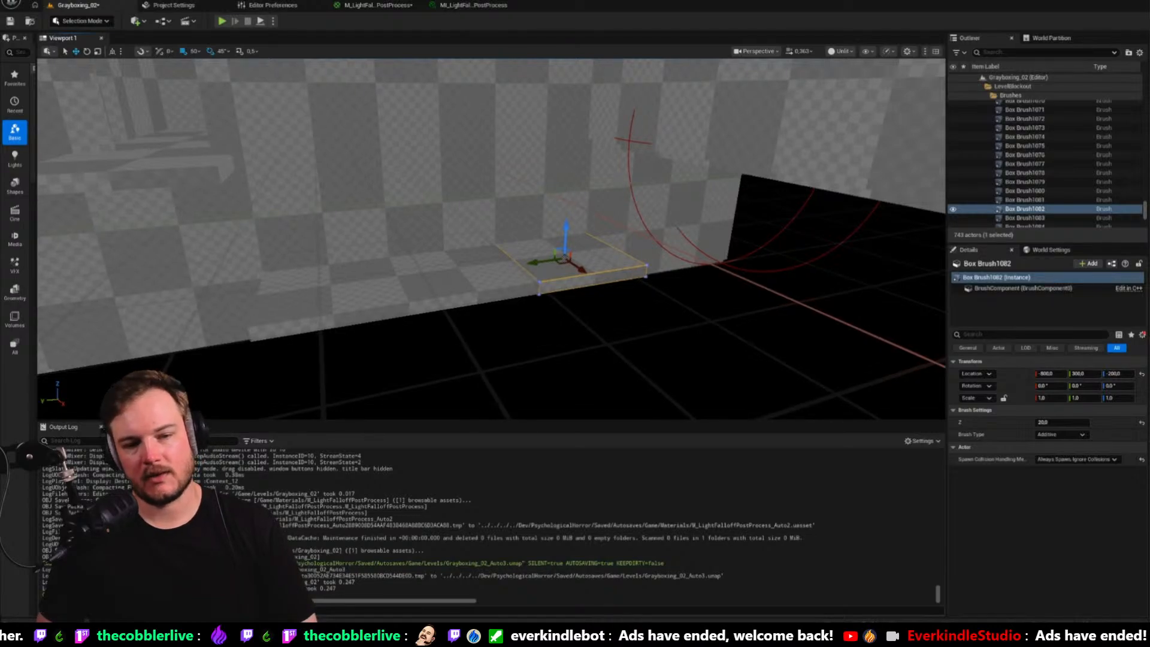
# Select the three lower floor tiles Box Brush1073, 1079 and 1082 together and lower them to Z -300
pyautogui.click(204, 165)
pyautogui.keyDown('ctrl'); pyautogui.click(487, 258); pyautogui.keyUp('ctrl')
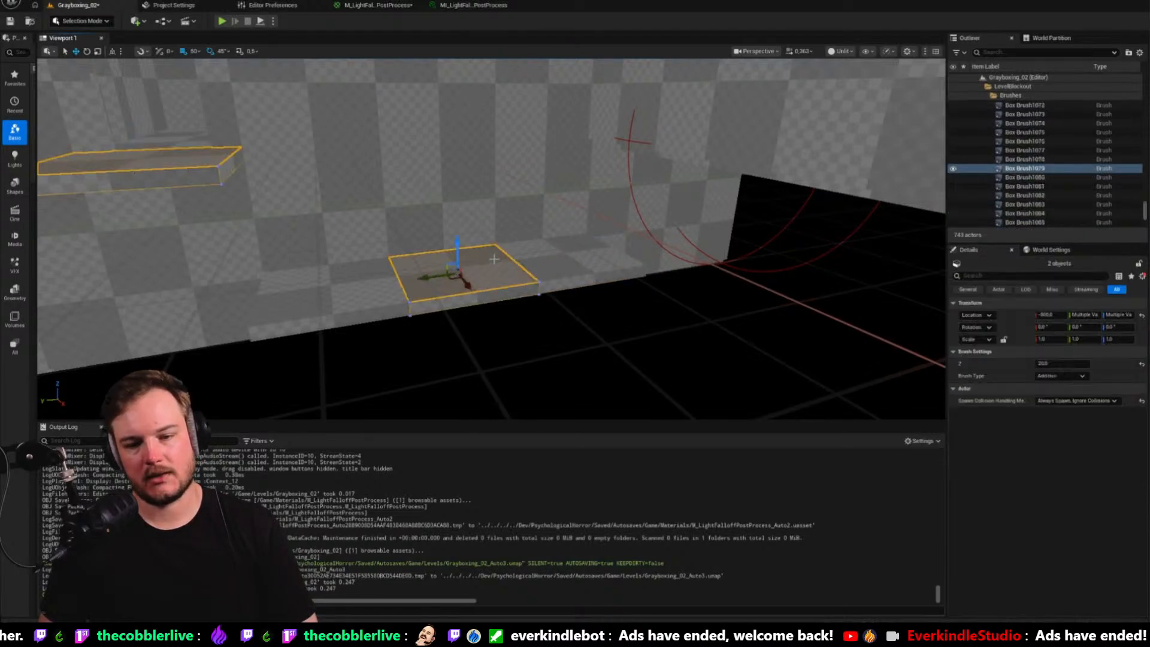
pyautogui.click(563, 249)
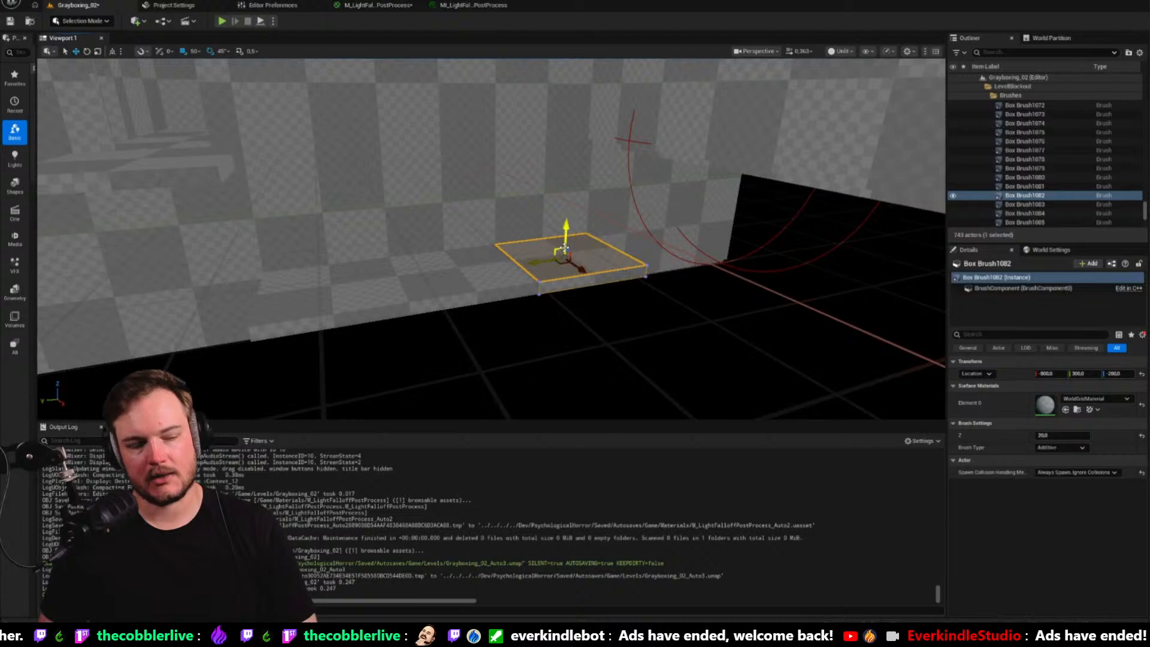
pyautogui.moveTo(563, 248)
pyautogui.mouseDown(button='right')
pyautogui.moveTo(480, 213)
pyautogui.moveTo(485, 203)
pyautogui.mouseUp(button='right')
pyautogui.keyDown('ctrl'); pyautogui.click(434, 318); pyautogui.keyUp('ctrl')
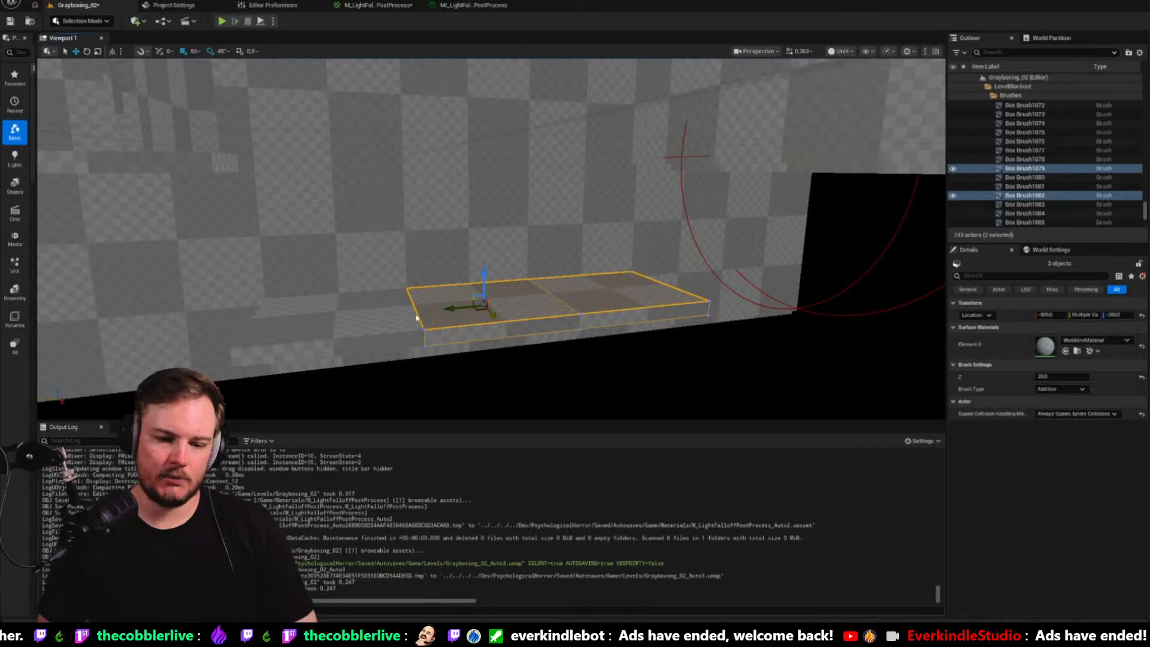
pyautogui.moveTo(434, 319); pyautogui.dragTo(443, 318, button='right')
pyautogui.moveTo(371, 320); pyautogui.dragTo(324, 308, button='right')
pyautogui.keyDown('ctrl'); pyautogui.click(322, 303); pyautogui.keyUp('ctrl')
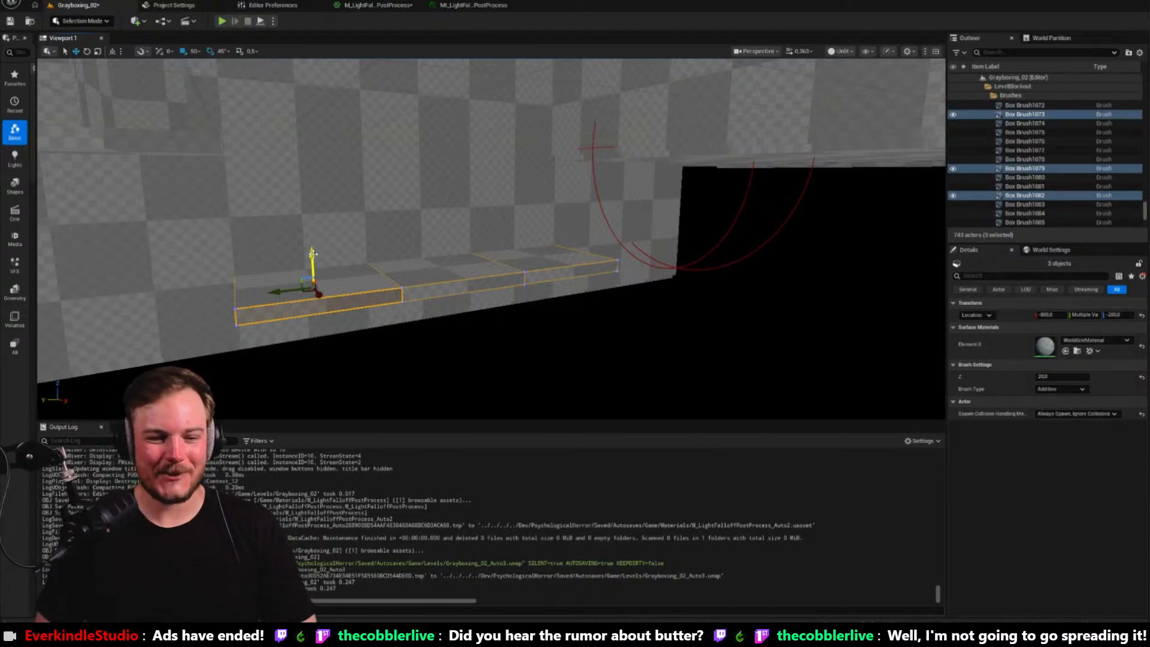
pyautogui.moveTo(314, 270); pyautogui.dragTo(318, 318)
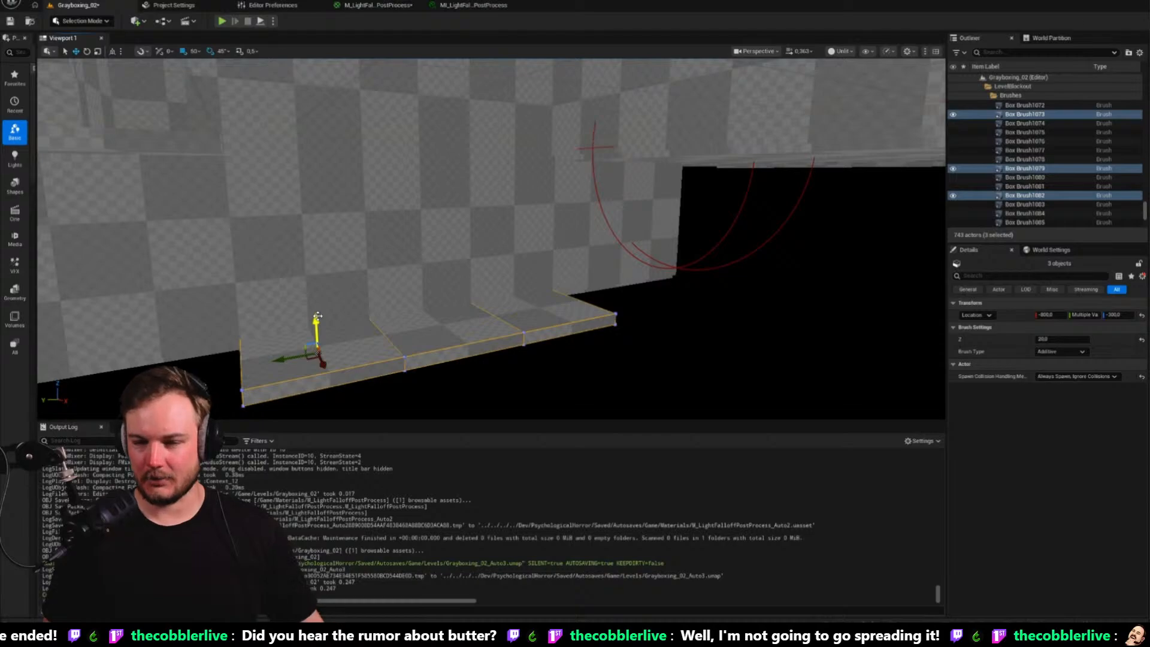
# Select three adjoining wall brushes behind the lowered floor tiles and duplicate them to the tiles' outer edge at X -700
pyautogui.moveTo(318, 89)
pyautogui.mouseDown(button='right')
pyautogui.moveTo(275, 89)
pyautogui.moveTo(302, 94)
pyautogui.moveTo(275, 105)
pyautogui.moveTo(294, 106)
pyautogui.mouseUp(button='right')
pyautogui.click(402, 254)
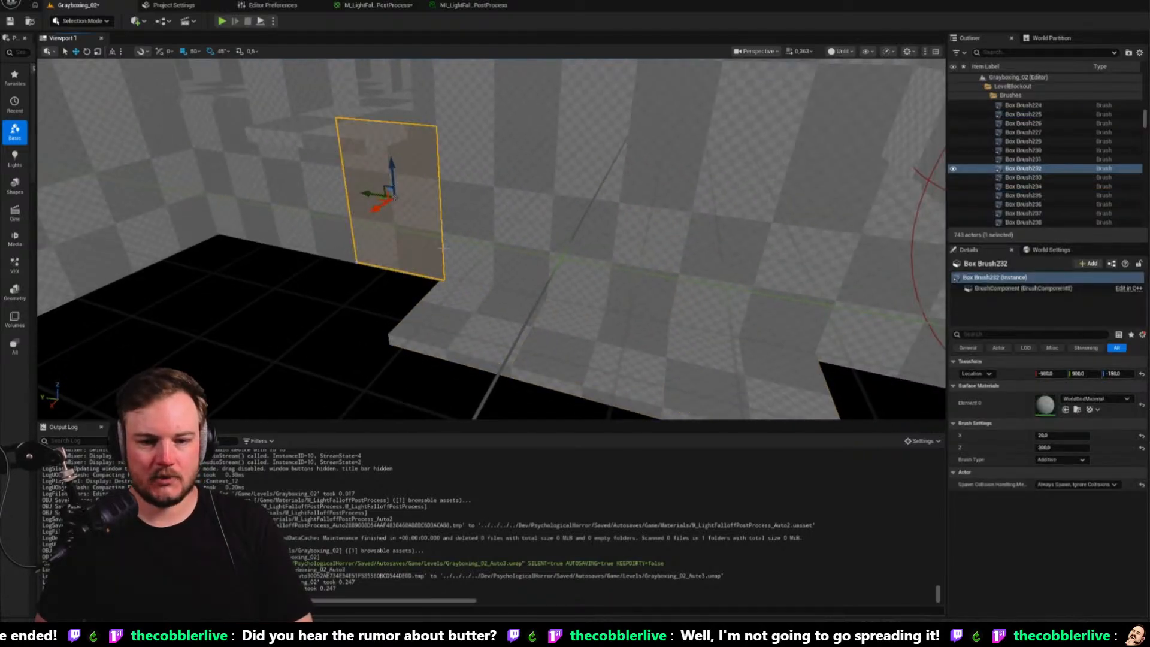
pyautogui.keyDown('ctrl'); pyautogui.click(607, 263); pyautogui.keyUp('ctrl')
pyautogui.moveTo(499, 232); pyautogui.dragTo(359, 233, button='right')
pyautogui.keyDown('ctrl'); pyautogui.click(571, 246); pyautogui.keyUp('ctrl')
pyautogui.moveTo(571, 246); pyautogui.dragTo(587, 222, button='right')
pyautogui.moveTo(575, 225)
pyautogui.keyDown('alt'); pyautogui.mouseDown()
pyautogui.moveTo(449, 269)
pyautogui.moveTo(461, 270)
pyautogui.mouseUp(); pyautogui.keyUp('alt')
pyautogui.moveTo(461, 269)
pyautogui.mouseDown(button='right')
pyautogui.moveTo(437, 257)
pyautogui.moveTo(458, 239)
pyautogui.moveTo(462, 273)
pyautogui.mouseUp(button='right')
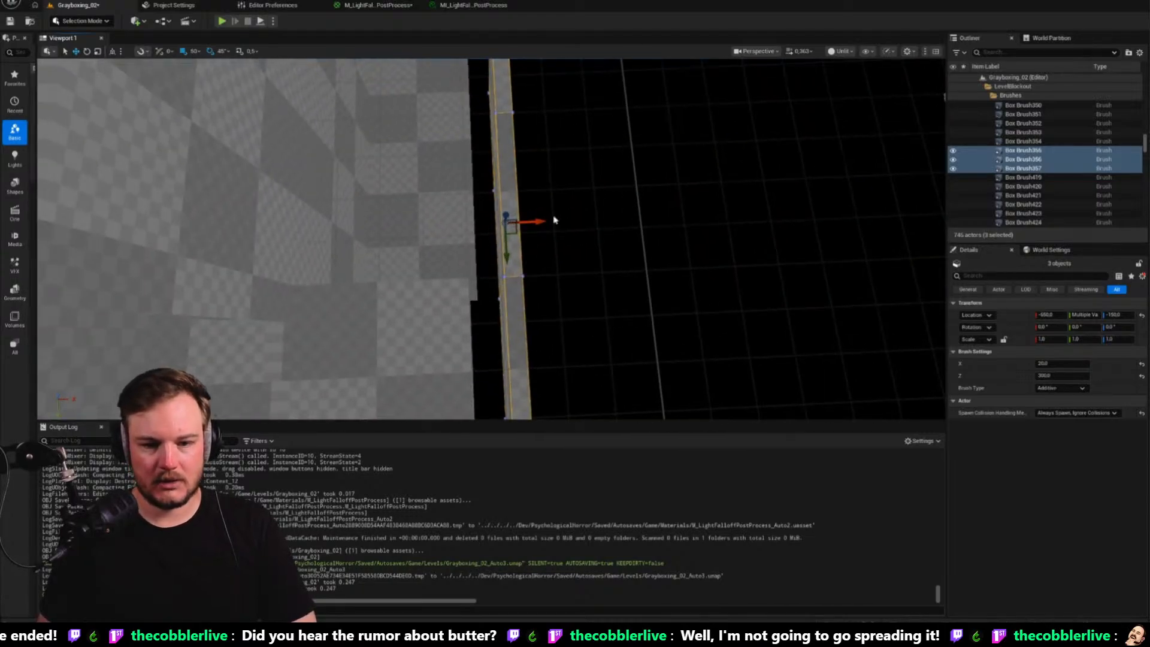
pyautogui.moveTo(499, 220); pyautogui.dragTo(494, 220)
pyautogui.moveTo(495, 220); pyautogui.dragTo(437, 209, button='right')
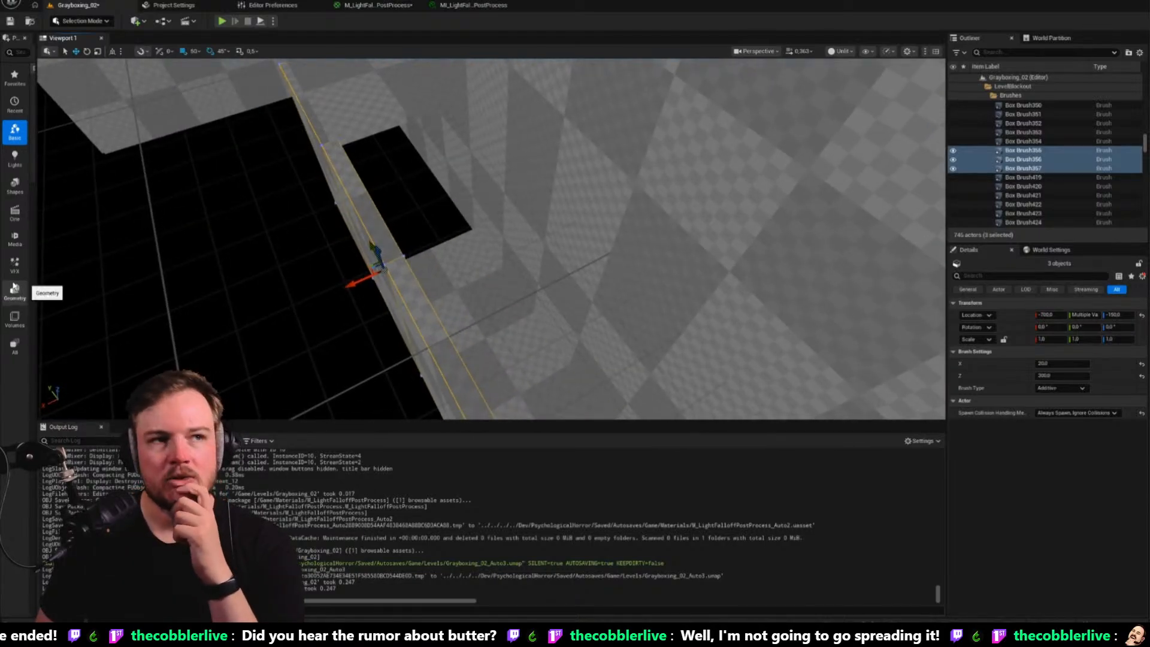
pyautogui.moveTo(95, 283); pyautogui.dragTo(114, 257, button='right')
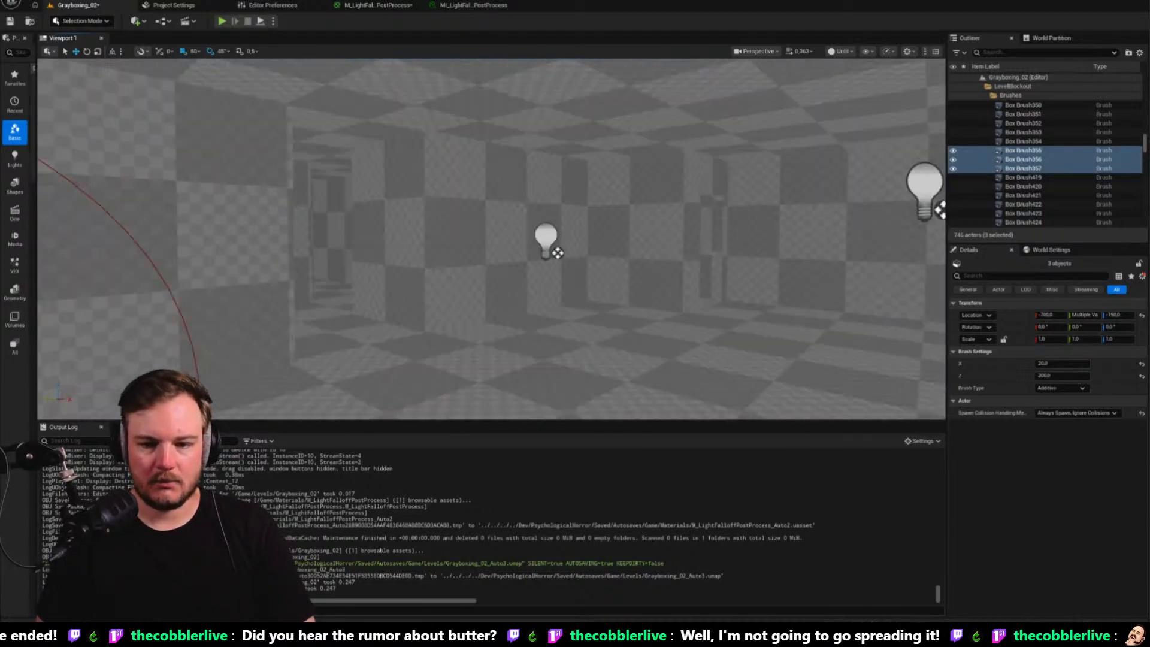
# Duplicate the existing linear staircase Linear Stair Brush11 and move the copy toward the new lower passage at X -710, Y 250
pyautogui.click(622, 299)
pyautogui.moveTo(622, 299)
pyautogui.mouseDown(button='right')
pyautogui.moveTo(638, 307)
pyautogui.moveTo(624, 303)
pyautogui.mouseUp(button='right')
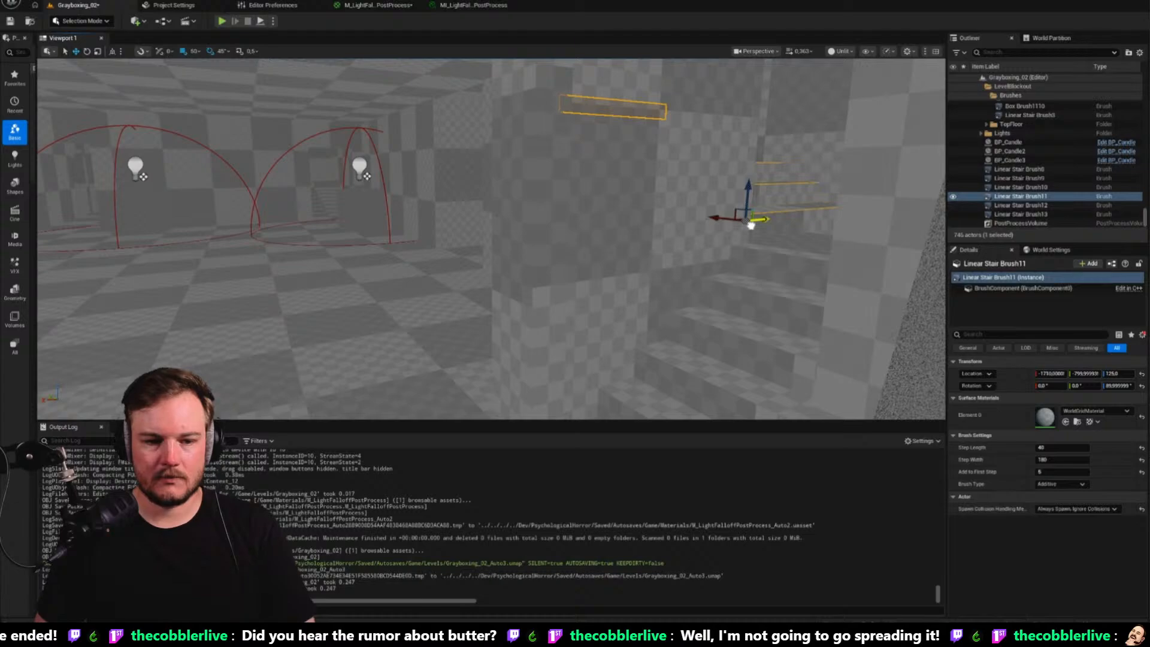
pyautogui.keyDown('alt'); pyautogui.moveTo(751, 225); pyautogui.dragTo(219, 327); pyautogui.keyUp('alt')
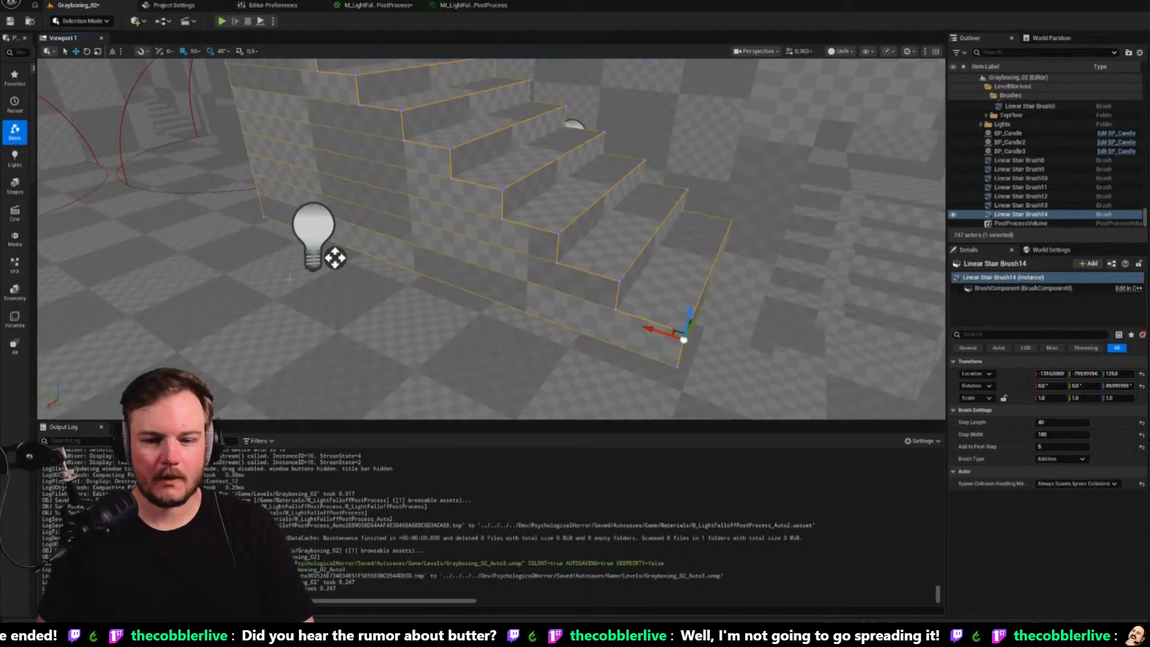
pyautogui.keyDown('shift'); pyautogui.moveTo(680, 333); pyautogui.dragTo(685, 339); pyautogui.keyUp('shift')
pyautogui.moveTo(686, 339)
pyautogui.mouseDown(button='right')
pyautogui.moveTo(827, 353)
pyautogui.moveTo(740, 313)
pyautogui.mouseUp(button='right')
pyautogui.moveTo(710, 242); pyautogui.dragTo(699, 239, button='right')
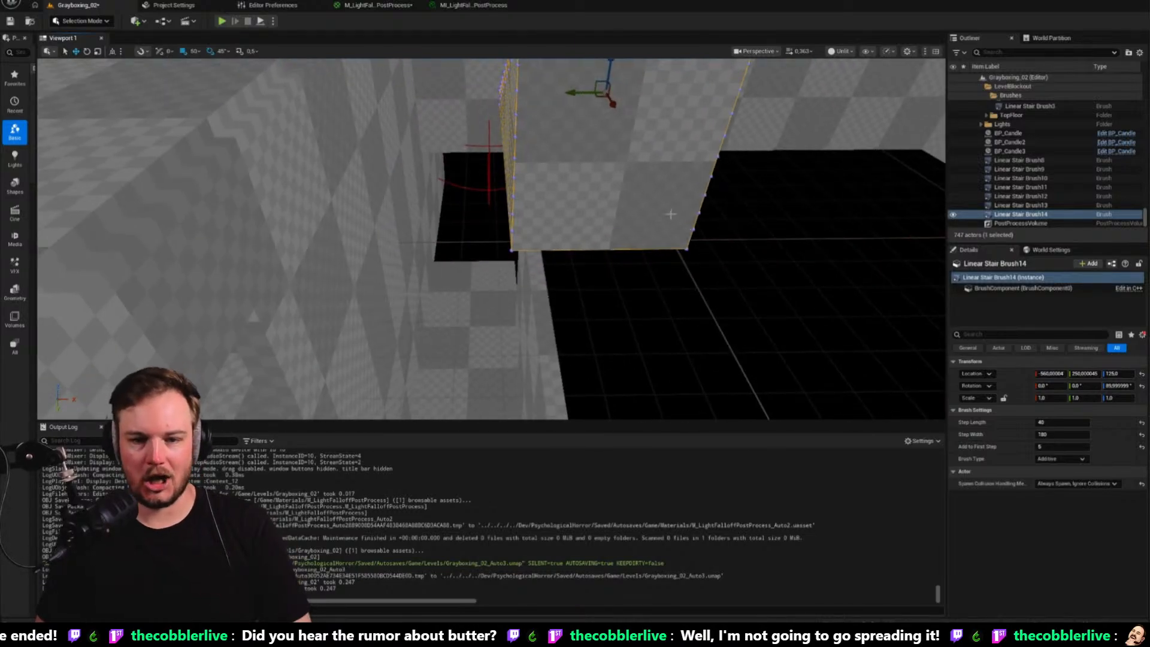
pyautogui.moveTo(568, 94)
pyautogui.mouseDown()
pyautogui.moveTo(465, 105)
pyautogui.moveTo(476, 95)
pyautogui.mouseUp()
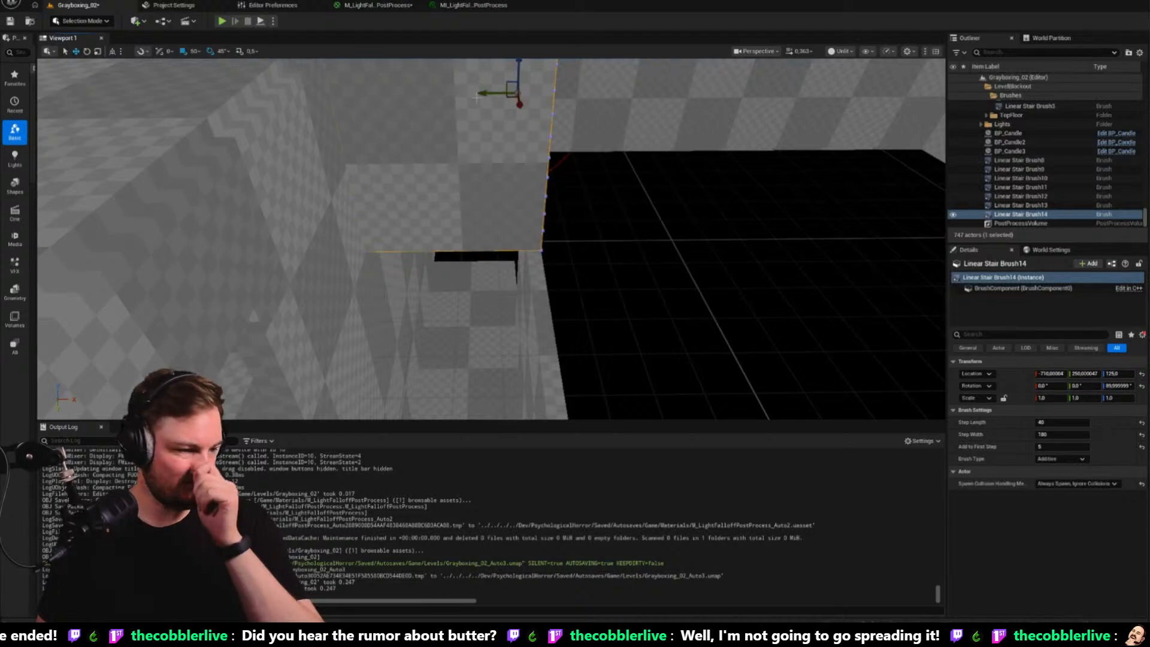
# Lower the copied staircase to Z -225 and shift it along the passage to Y 400
pyautogui.moveTo(492, 239)
pyautogui.mouseDown(button='right')
pyautogui.moveTo(480, 228)
pyautogui.moveTo(467, 251)
pyautogui.moveTo(483, 276)
pyautogui.mouseUp(button='right')
pyautogui.moveTo(815, 215); pyautogui.dragTo(790, 372)
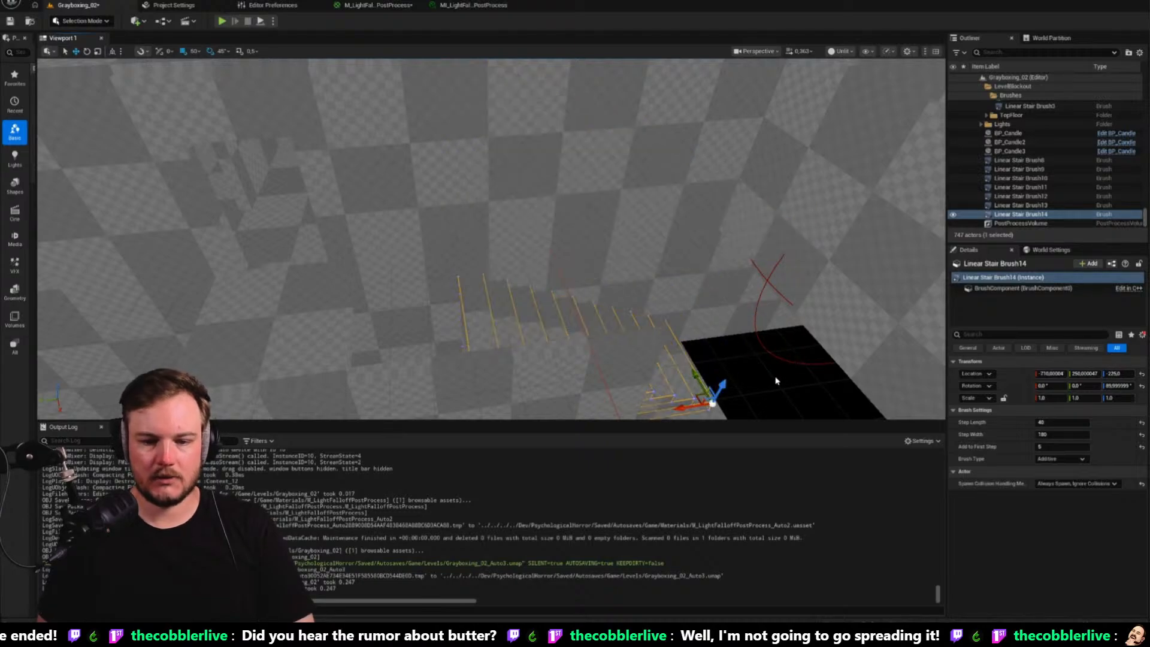
pyautogui.moveTo(701, 413); pyautogui.dragTo(626, 412)
pyautogui.moveTo(626, 412)
pyautogui.mouseDown(button='right')
pyautogui.moveTo(600, 418)
pyautogui.moveTo(631, 413)
pyautogui.moveTo(561, 292)
pyautogui.mouseUp(button='right')
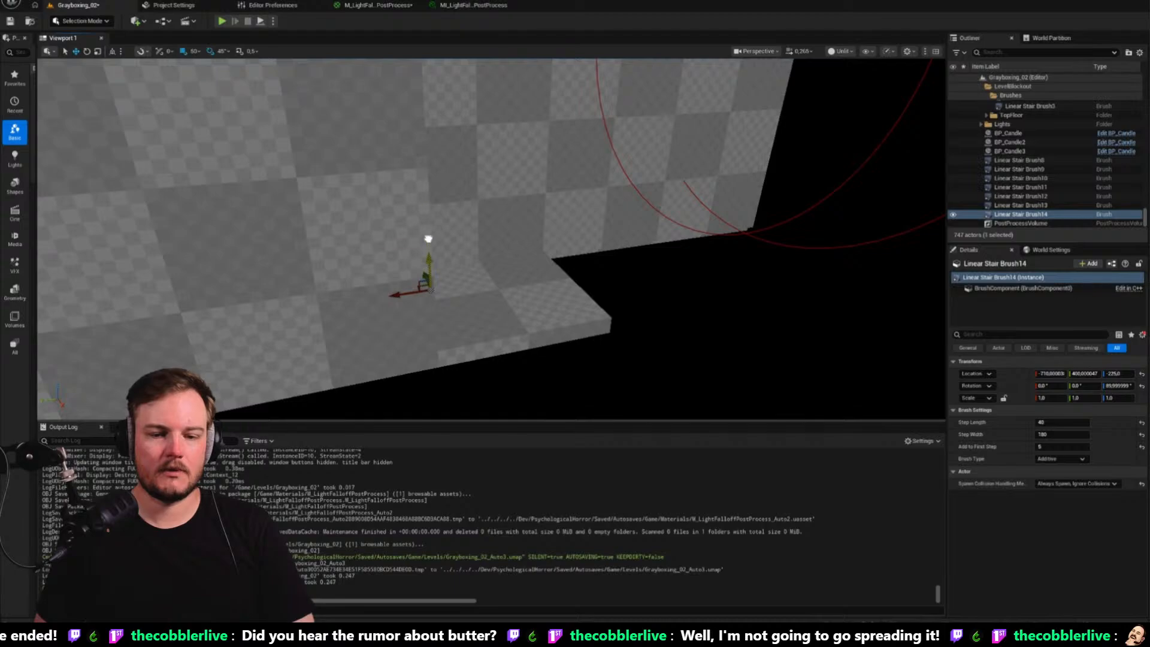
pyautogui.moveTo(427, 226); pyautogui.dragTo(428, 226, button='right')
pyautogui.moveTo(426, 225); pyautogui.dragTo(398, 250, button='right')
# Reduce the grid snap to 10 and move the copied staircase down to Z -275 above the lower floor
pyautogui.press('[')
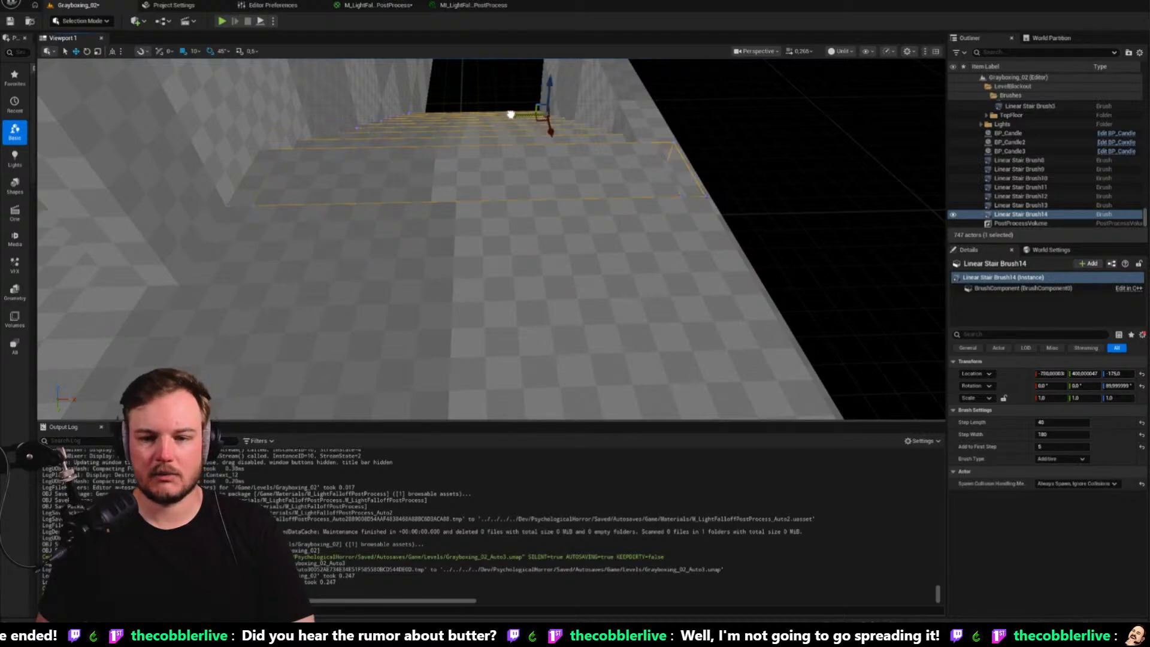
pyautogui.moveTo(507, 117)
pyautogui.mouseDown(button='right')
pyautogui.moveTo(484, 101)
pyautogui.moveTo(322, 113)
pyautogui.moveTo(406, 135)
pyautogui.moveTo(551, 219)
pyautogui.mouseUp(button='right')
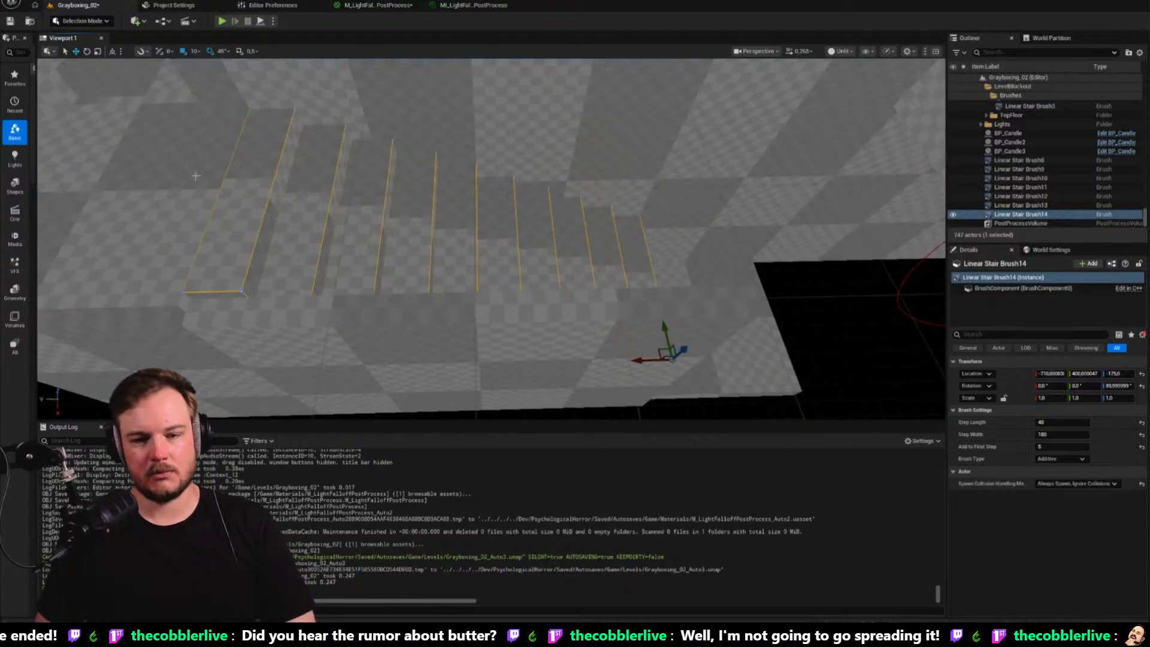
pyautogui.moveTo(605, 186)
pyautogui.mouseDown(button='right')
pyautogui.moveTo(540, 192)
pyautogui.moveTo(451, 224)
pyautogui.moveTo(411, 131)
pyautogui.mouseUp(button='right')
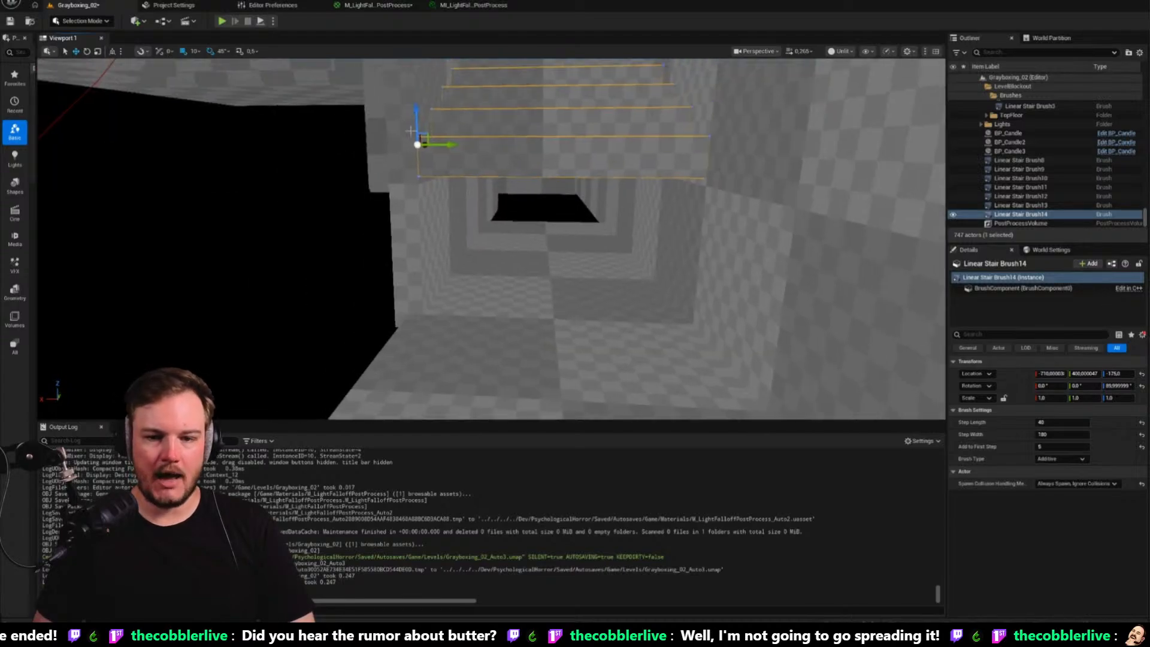
pyautogui.moveTo(418, 110); pyautogui.dragTo(421, 260)
pyautogui.moveTo(421, 260)
pyautogui.mouseDown(button='right')
pyautogui.moveTo(402, 307)
pyautogui.moveTo(359, 302)
pyautogui.mouseUp(button='right')
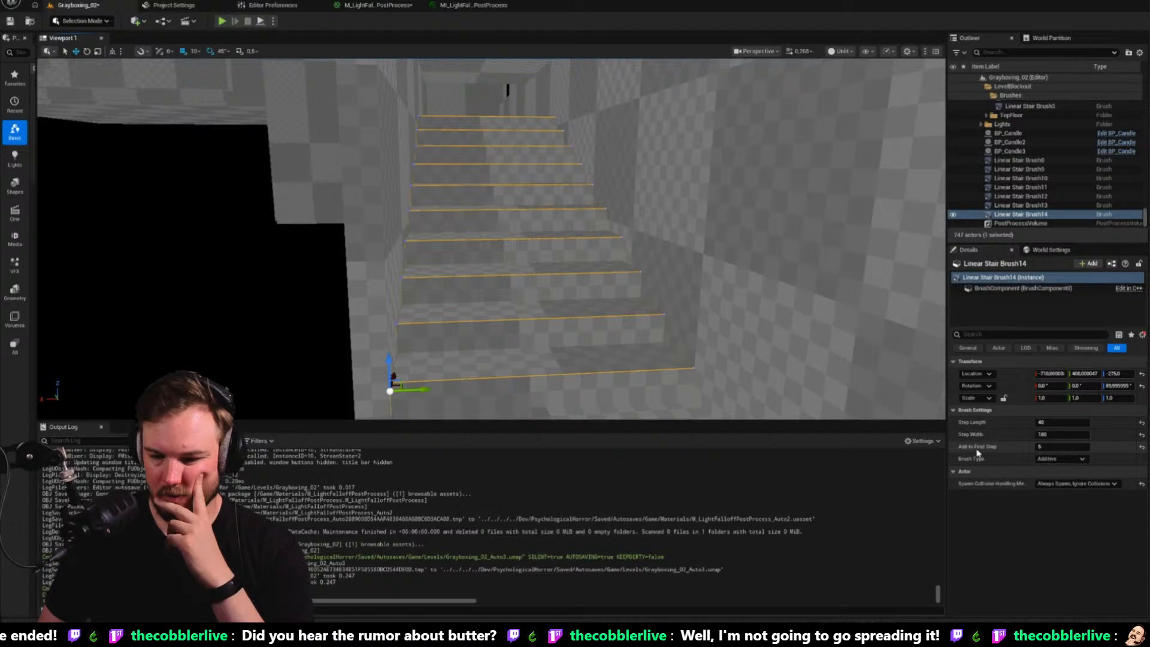
# Show the staircase's unmodified properties in its details and set Step Height to 30
pyautogui.click(1144, 337)
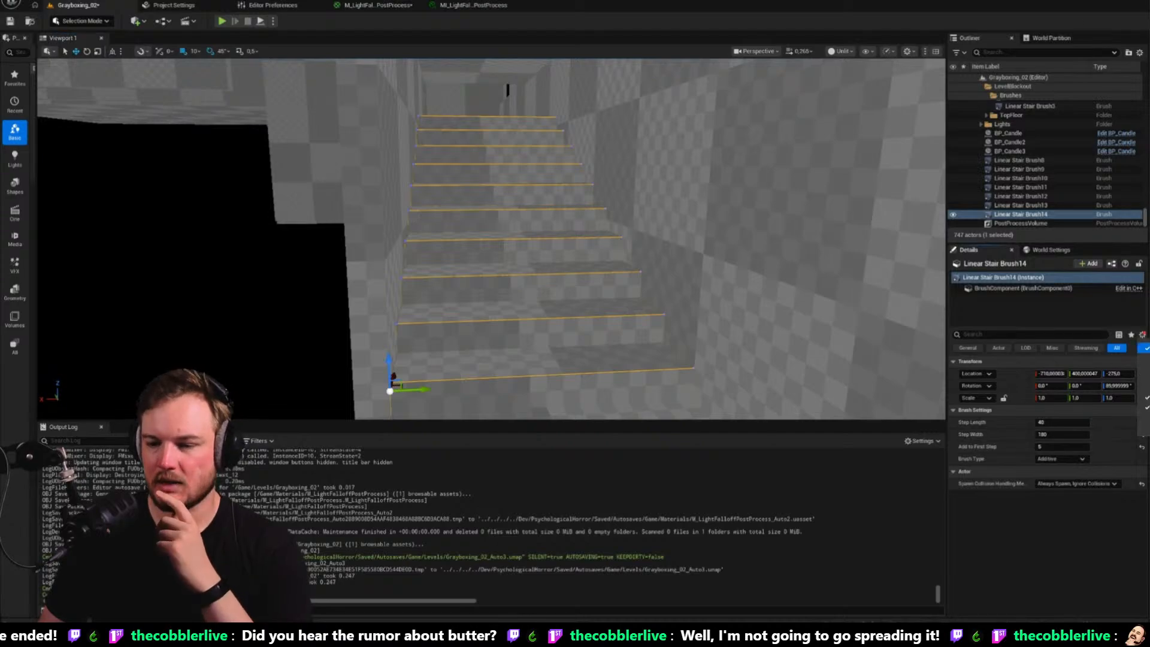
pyautogui.click(1146, 347)
pyautogui.scroll(-3, 1045, 410)
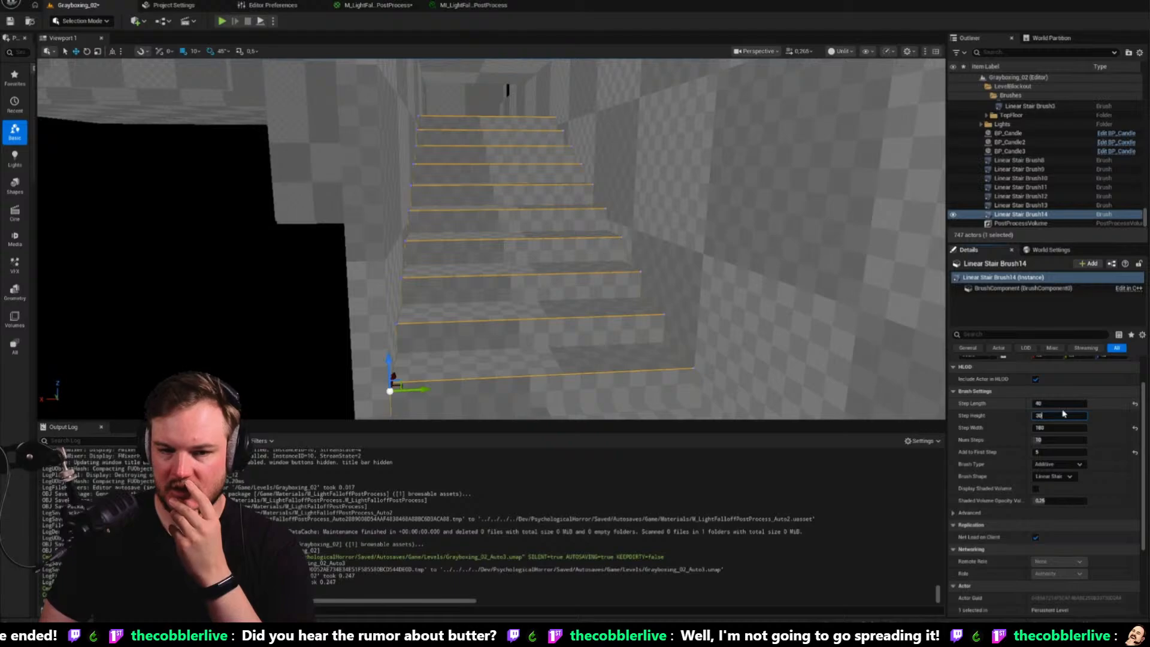
pyautogui.press('Return')
# Fine-tune the staircase's height against the adjoining floors using a grid snap of 5, and clear the selection
pyautogui.moveTo(599, 239); pyautogui.dragTo(499, 260, button='right')
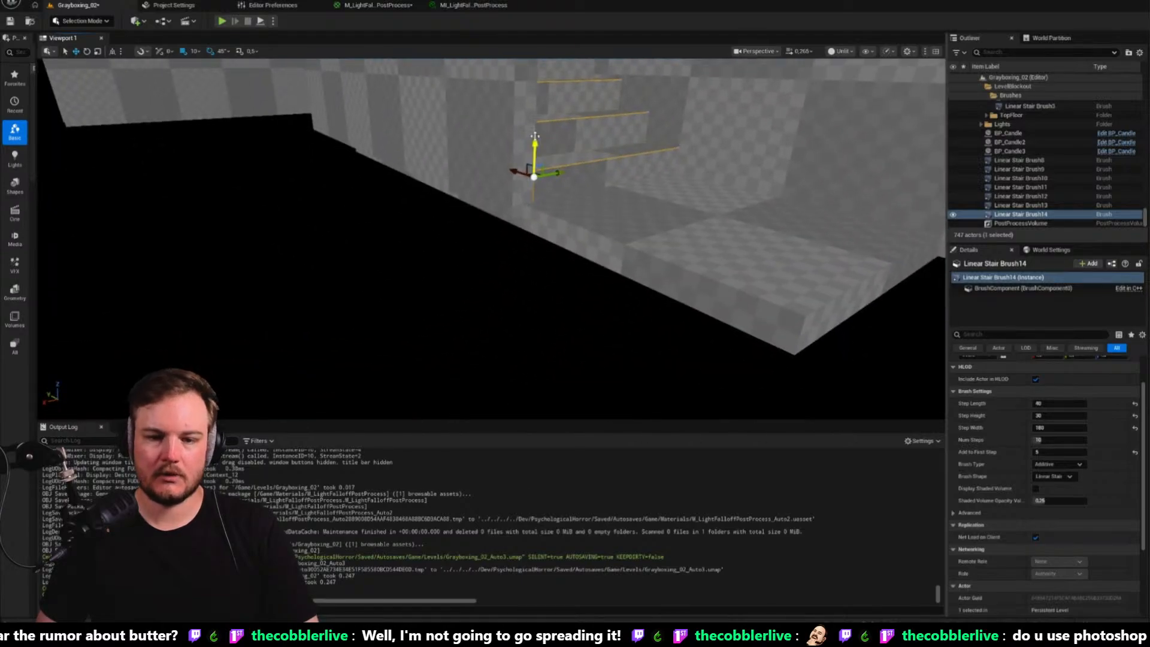
pyautogui.moveTo(537, 130); pyautogui.dragTo(538, 126)
pyautogui.moveTo(538, 127); pyautogui.dragTo(554, 150, button='right')
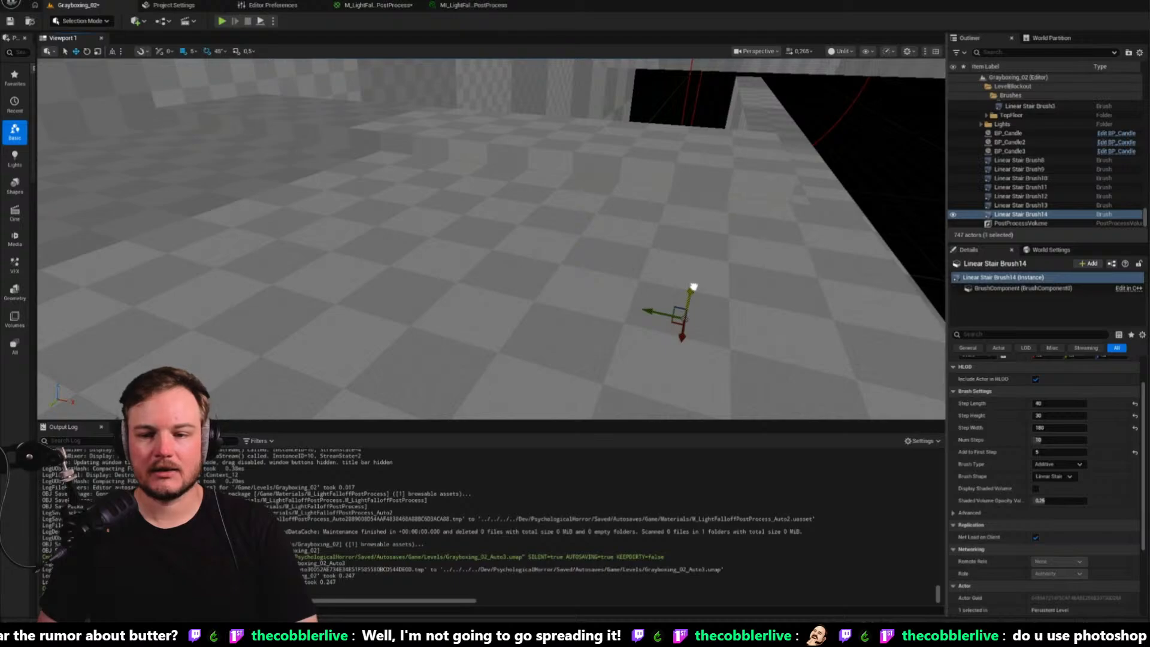
pyautogui.moveTo(689, 294)
pyautogui.mouseDown(button='right')
pyautogui.moveTo(647, 335)
pyautogui.moveTo(510, 270)
pyautogui.moveTo(485, 317)
pyautogui.moveTo(543, 201)
pyautogui.mouseUp(button='right')
pyautogui.press('Escape')
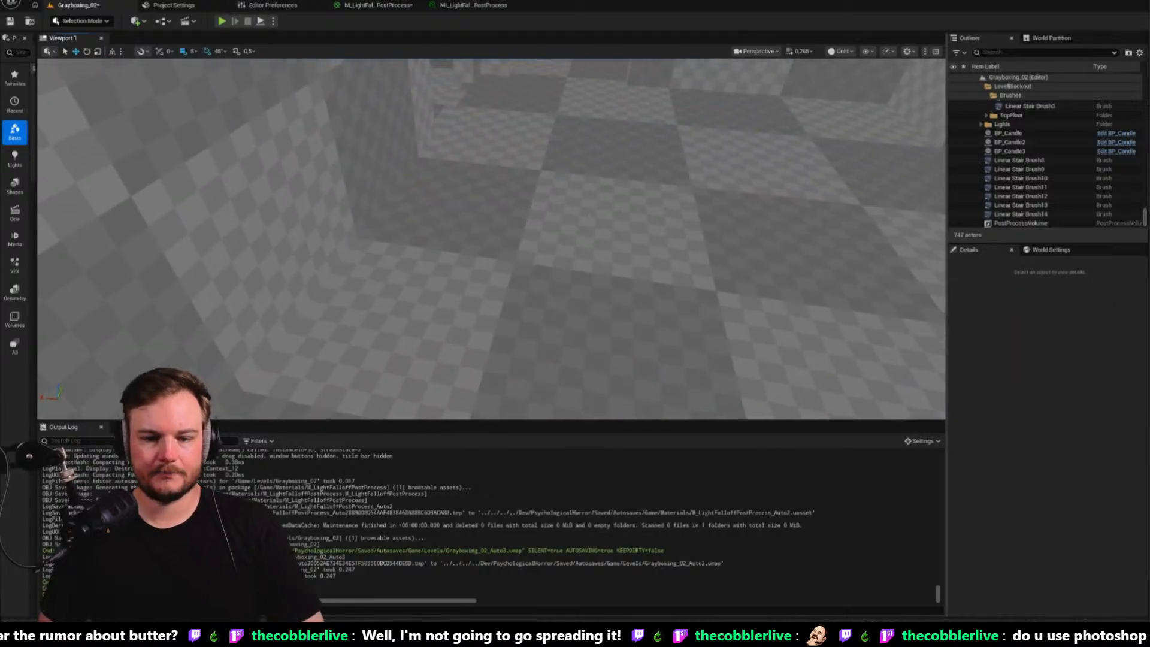
# Playtest the level from floor tile Box Brush1041 to check the new staircase and lower passage, and end the play session
pyautogui.rightClick(543, 201)
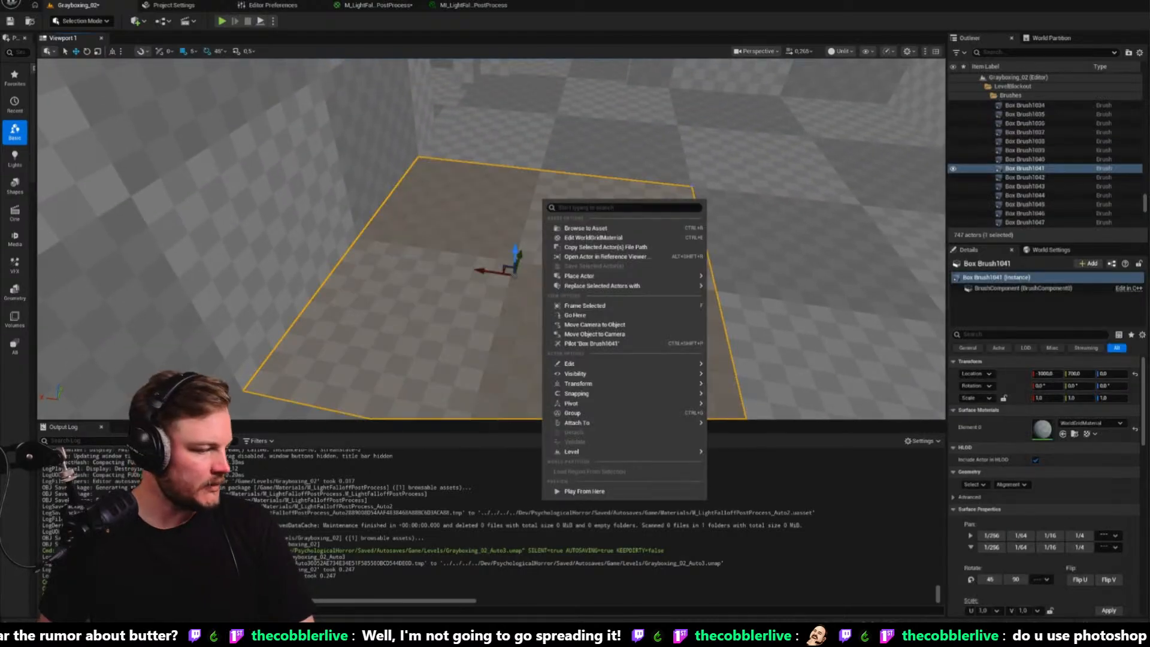
pyautogui.press('Escape')
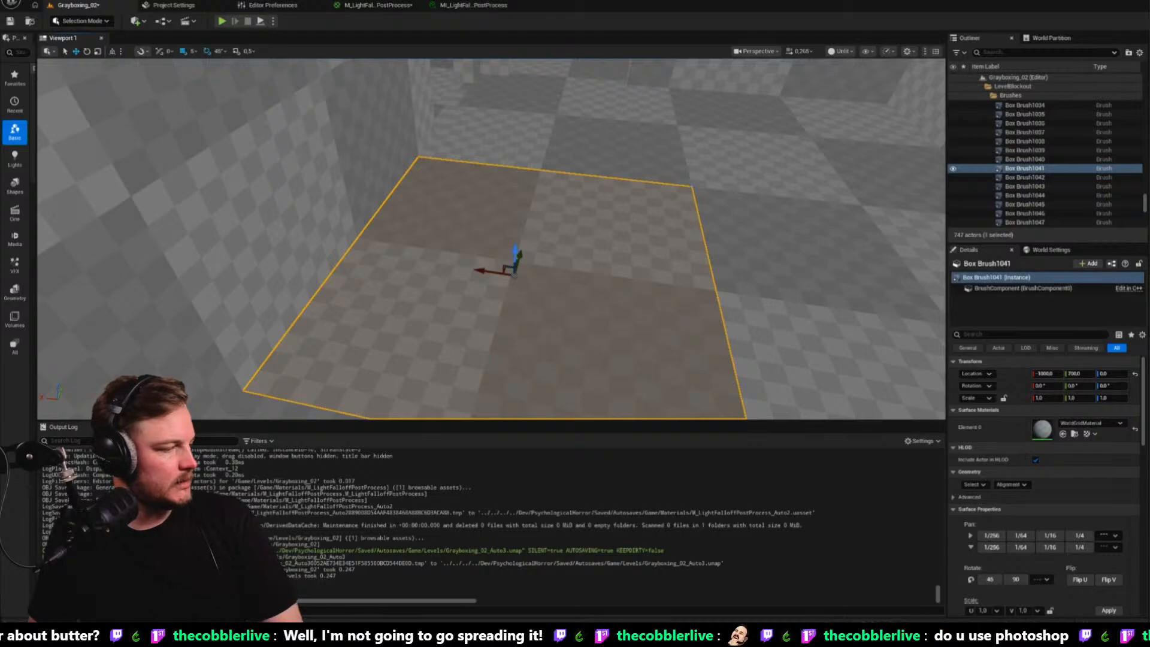
pyautogui.moveTo(543, 201)
pyautogui.mouseDown(button='right')
pyautogui.moveTo(557, 174)
pyautogui.moveTo(593, 186)
pyautogui.mouseUp(button='right')
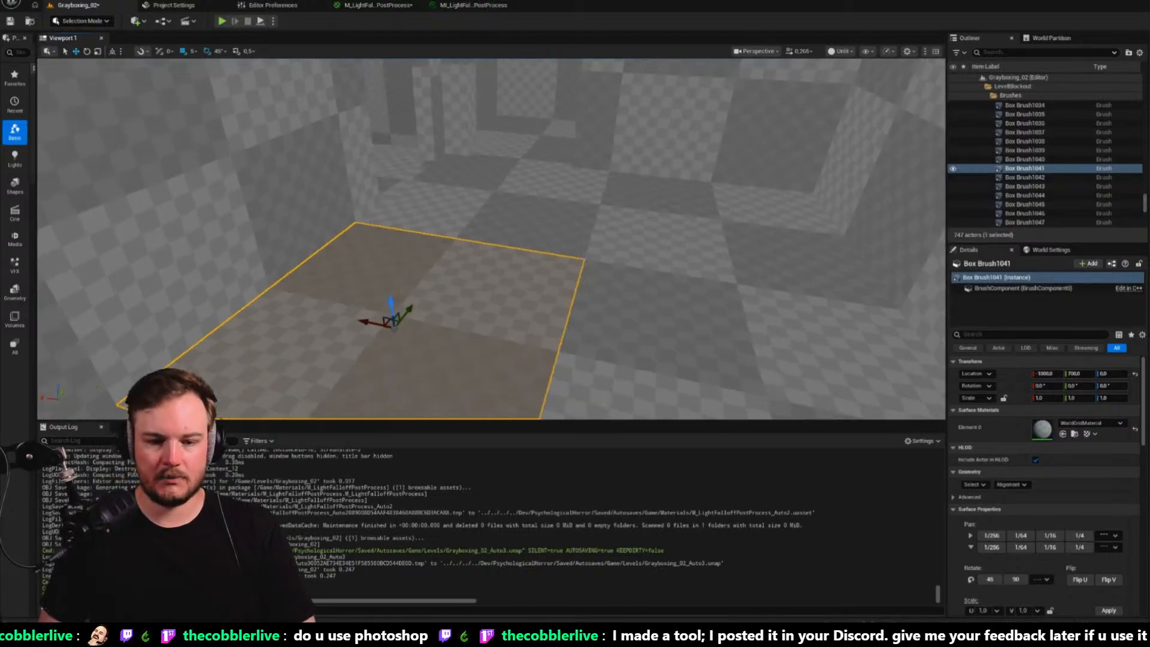
pyautogui.rightClick(438, 261)
pyautogui.click(479, 556)
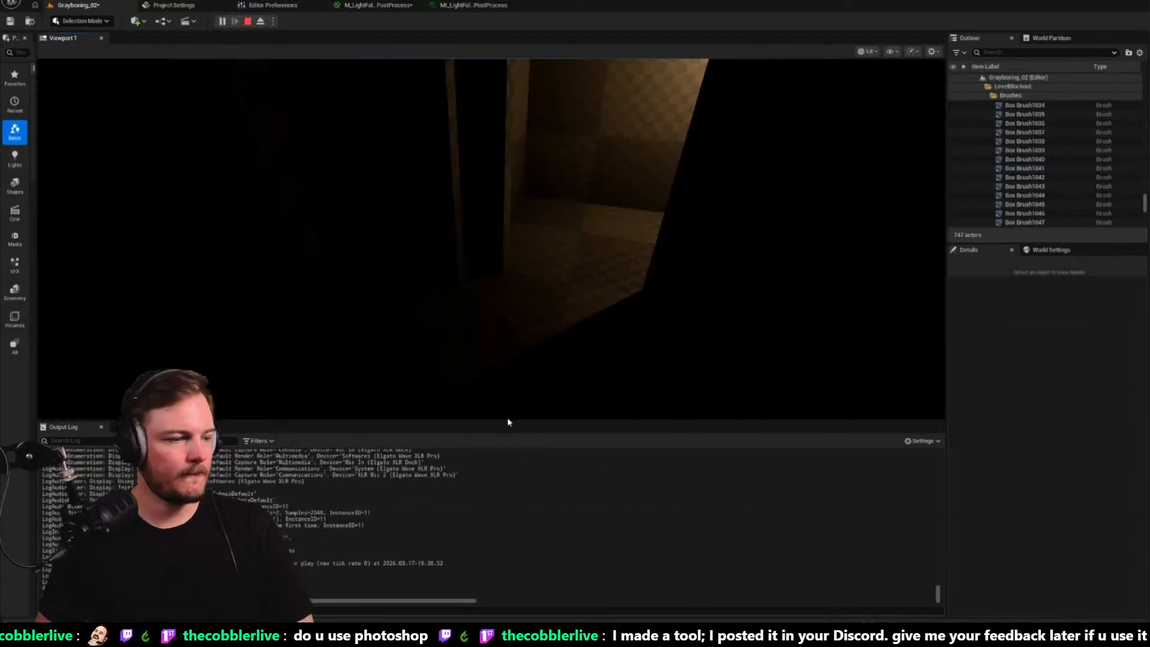
pyautogui.click(507, 337)
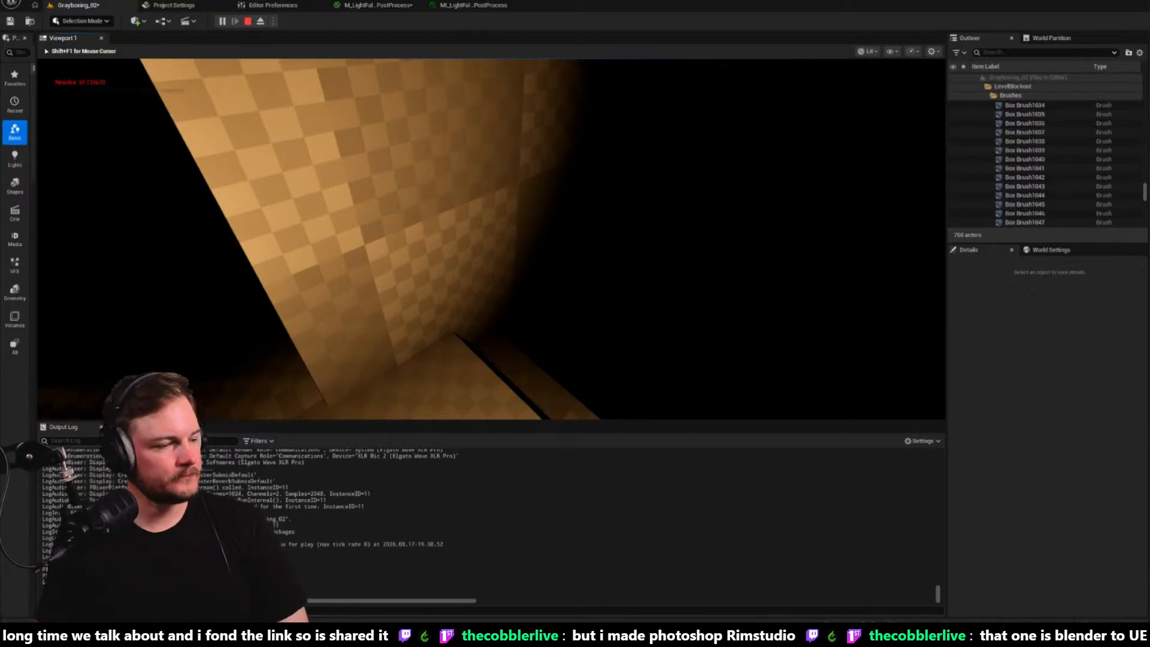
pyautogui.press('Escape')
# Select the three lower passage walls, restore the grid snap to 50 and duplicate them straight up to Z 150
pyautogui.moveTo(395, 343); pyautogui.dragTo(539, 207, button='right')
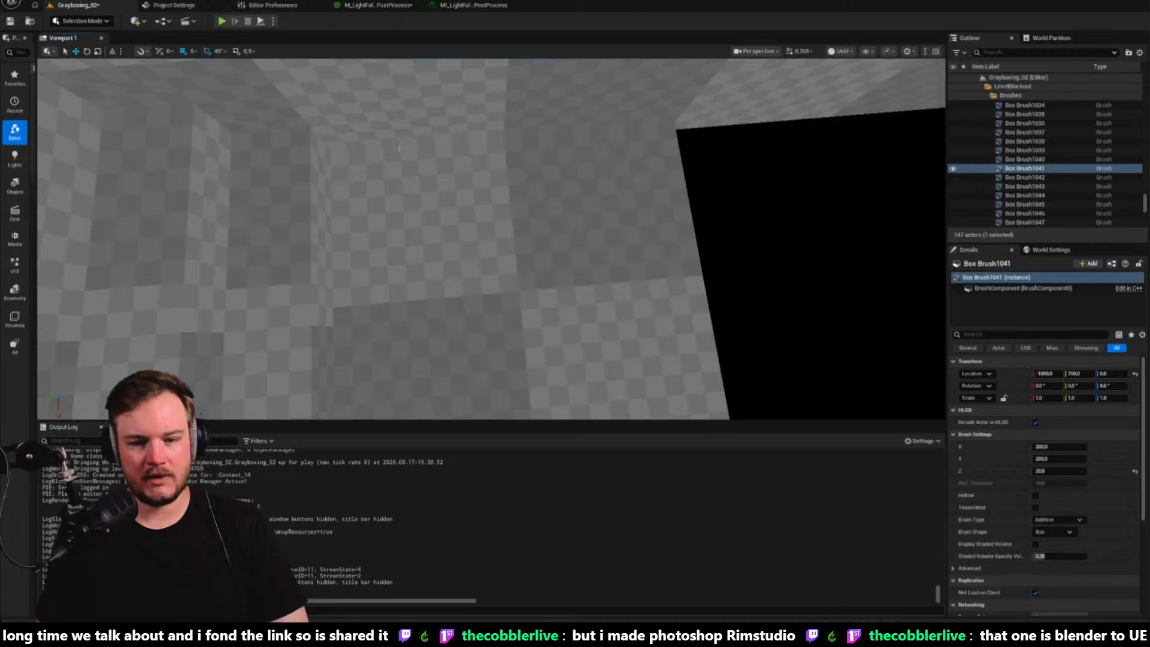
pyautogui.moveTo(425, 396)
pyautogui.mouseDown(button='right')
pyautogui.moveTo(456, 288)
pyautogui.moveTo(240, 275)
pyautogui.moveTo(206, 237)
pyautogui.moveTo(108, 260)
pyautogui.moveTo(67, 234)
pyautogui.moveTo(54, 203)
pyautogui.moveTo(48, 216)
pyautogui.moveTo(120, 222)
pyautogui.moveTo(102, 218)
pyautogui.moveTo(108, 207)
pyautogui.moveTo(105, 215)
pyautogui.moveTo(411, 329)
pyautogui.mouseUp(button='right')
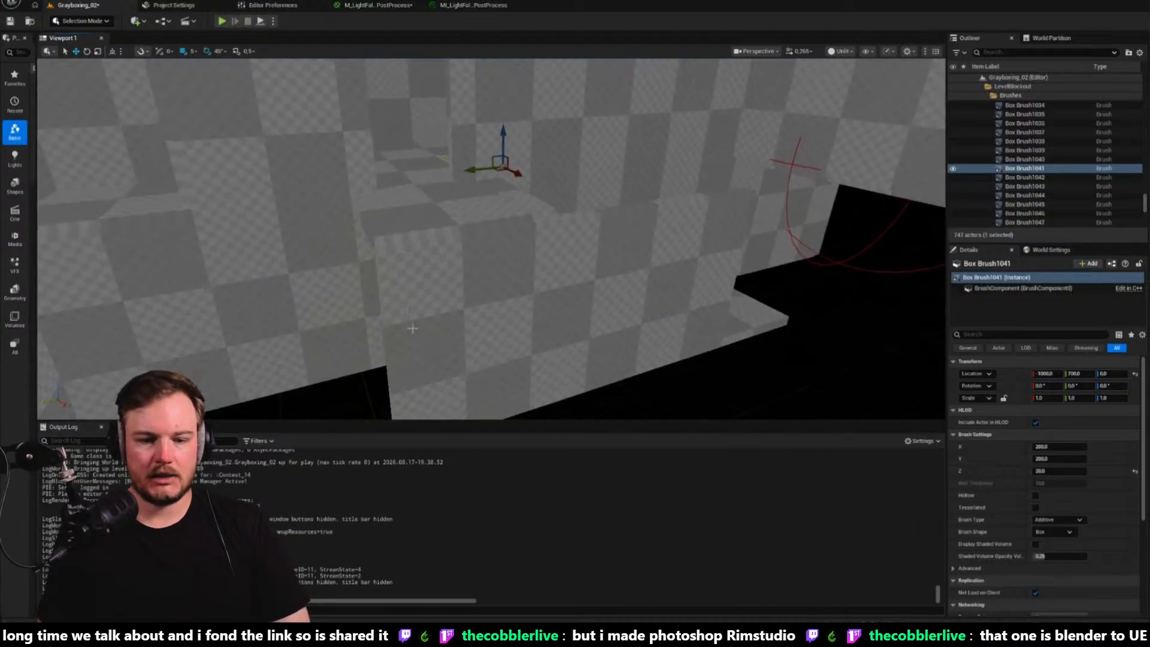
pyautogui.click(411, 329)
pyautogui.keyDown('ctrl'); pyautogui.click(574, 285); pyautogui.keyUp('ctrl')
pyautogui.keyDown('ctrl'); pyautogui.click(696, 266); pyautogui.keyUp('ctrl')
pyautogui.moveTo(695, 267); pyautogui.dragTo(611, 84, button='right')
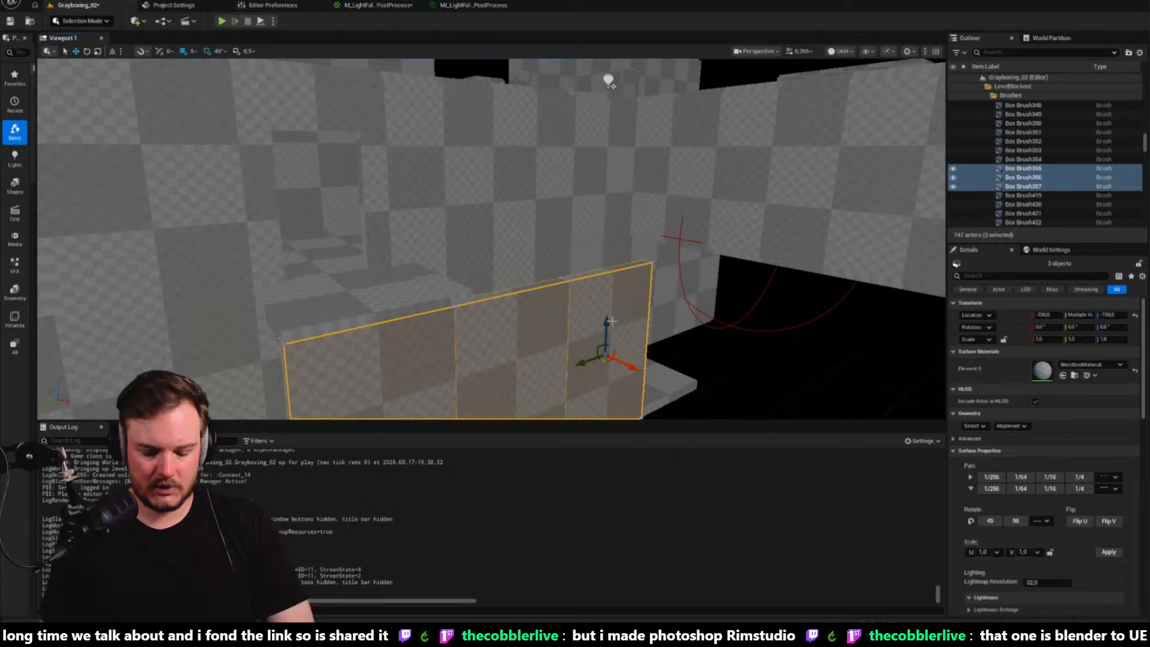
pyautogui.press(']')
pyautogui.press(']')
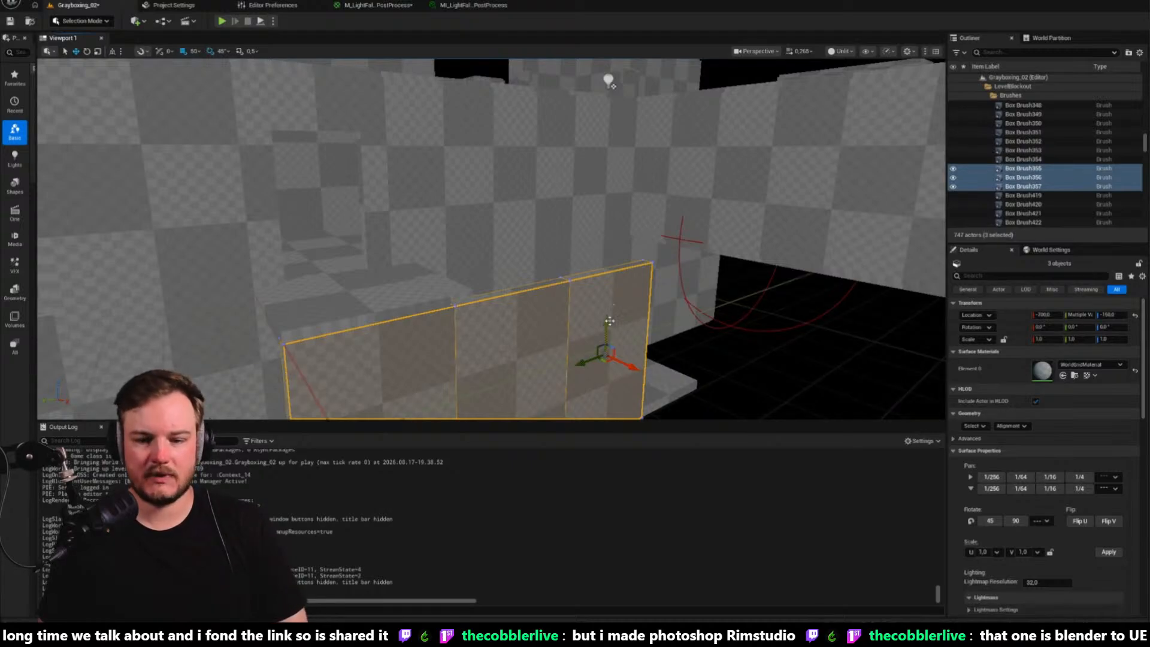
pyautogui.keyDown('alt'); pyautogui.moveTo(607, 310); pyautogui.dragTo(599, 142); pyautogui.keyUp('alt')
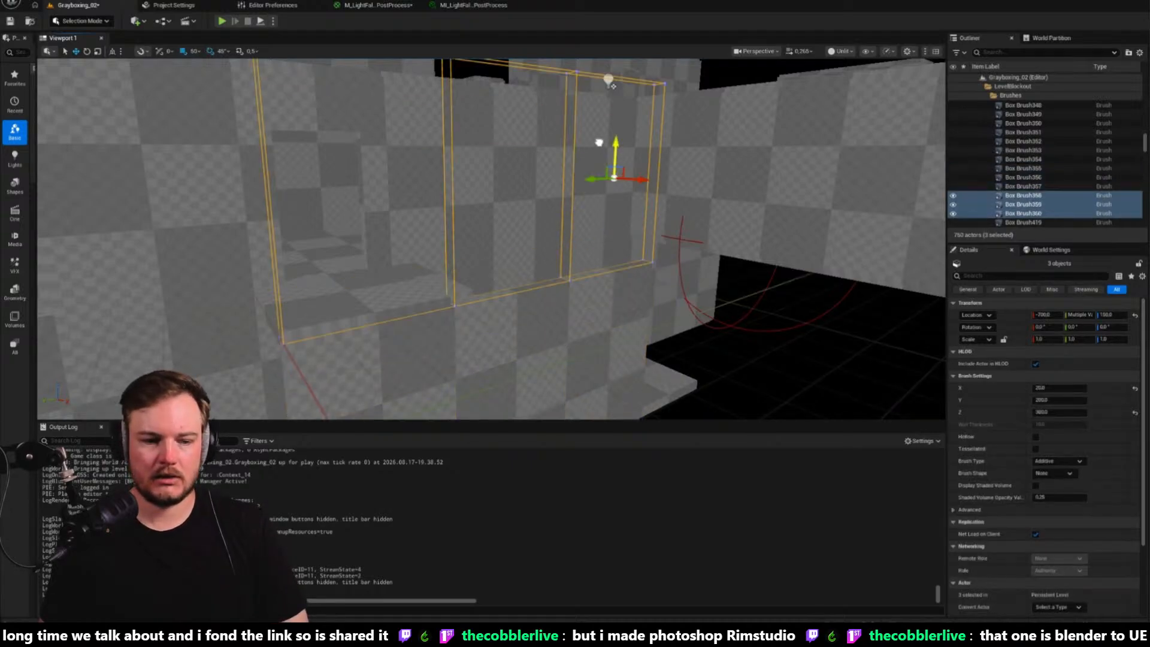
pyautogui.moveTo(599, 142)
pyautogui.mouseDown(button='right')
pyautogui.moveTo(539, 179)
pyautogui.moveTo(540, 155)
pyautogui.mouseUp(button='right')
# Duplicate end wall Box Brush31 to the far end of the passage at Y 1000, and duplicate that copy down to Z -150
pyautogui.click(540, 155)
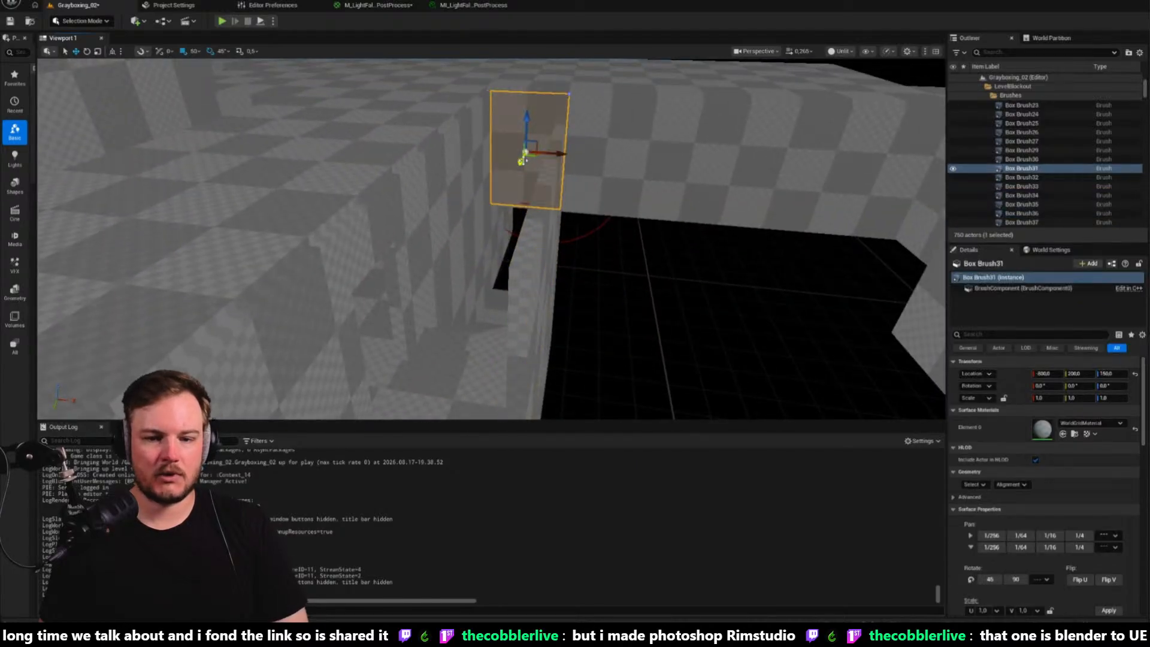
pyautogui.moveTo(522, 161)
pyautogui.keyDown('alt'); pyautogui.mouseDown()
pyautogui.moveTo(438, 355)
pyautogui.moveTo(387, 418)
pyautogui.mouseUp(); pyautogui.keyUp('alt')
pyautogui.moveTo(387, 417); pyautogui.dragTo(399, 426, button='right')
pyautogui.moveTo(530, 159)
pyautogui.keyDown('alt'); pyautogui.mouseDown()
pyautogui.moveTo(535, 413)
pyautogui.moveTo(547, 357)
pyautogui.mouseUp(); pyautogui.keyUp('alt')
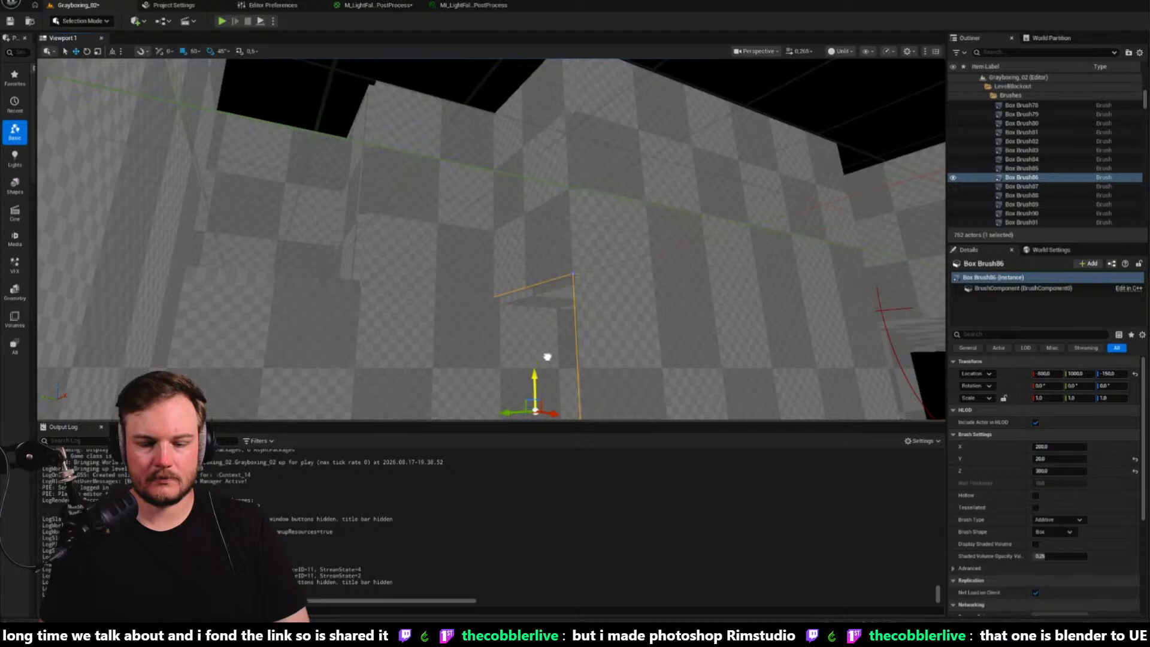
pyautogui.moveTo(547, 357); pyautogui.dragTo(547, 357, button='right')
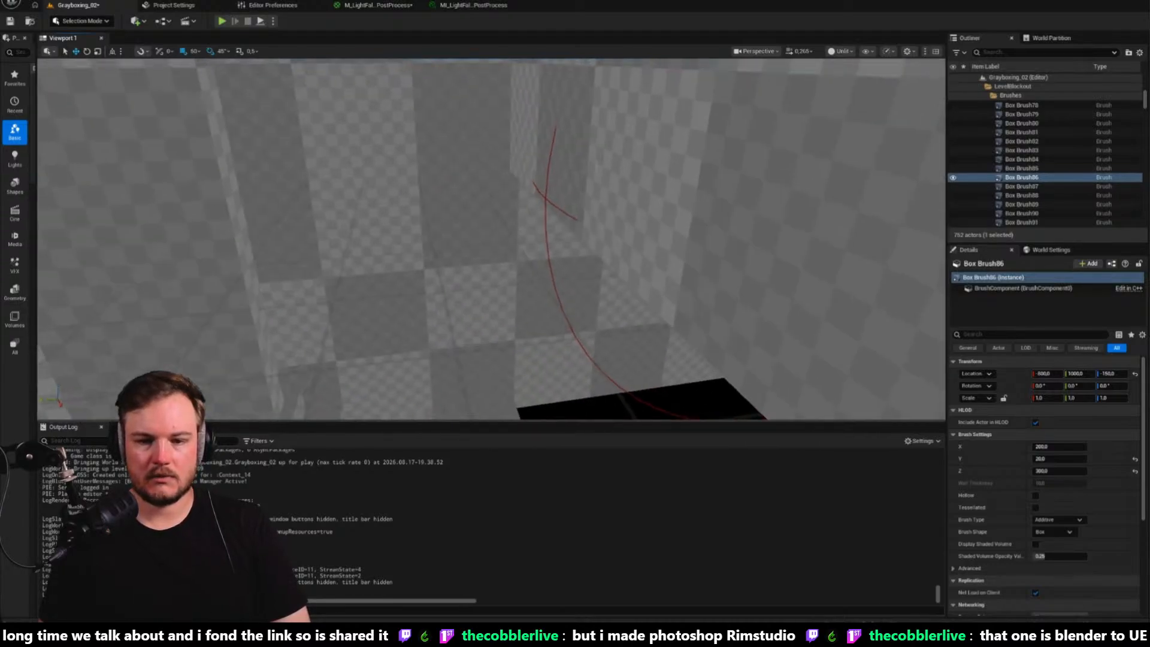
# Duplicate the near end wall Box Brush31 straight down to Z -150 to close the lower passage's near end
pyautogui.click(556, 118)
pyautogui.moveTo(556, 119); pyautogui.dragTo(510, 78, button='right')
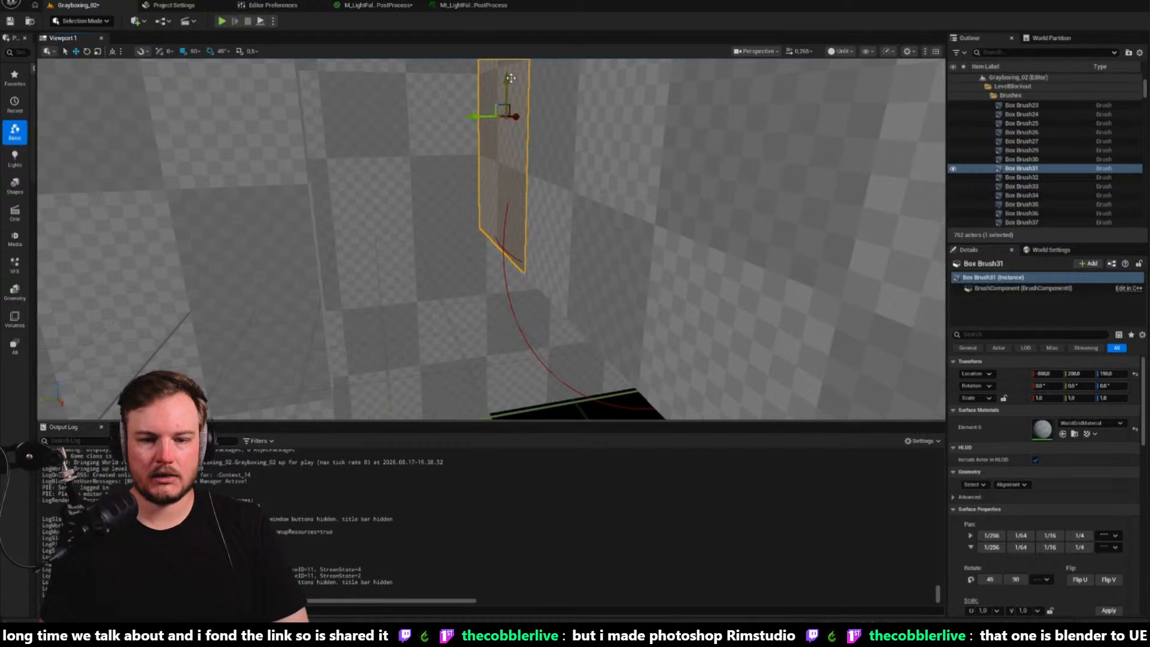
pyautogui.click(501, 402)
pyautogui.moveTo(501, 402); pyautogui.dragTo(502, 304)
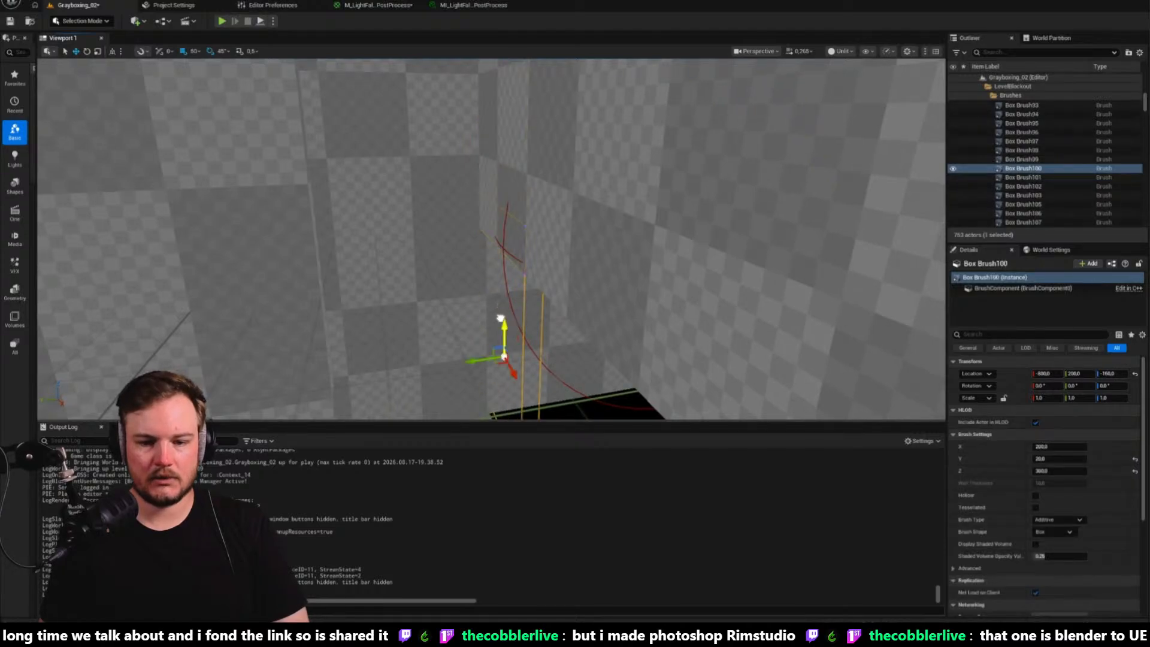
pyautogui.moveTo(501, 318); pyautogui.dragTo(501, 318, button='right')
# Select the four adjoining ceiling tiles beside the stairwell and duplicate them over the passage to X -800
pyautogui.click(281, 226)
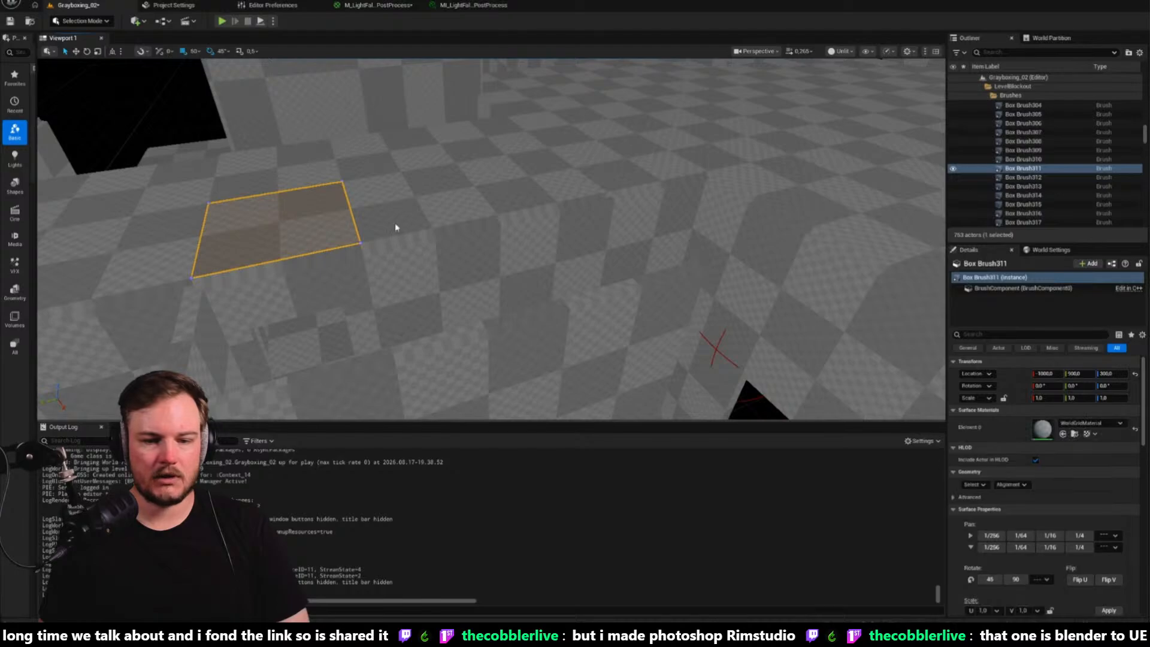
pyautogui.keyDown('ctrl'); pyautogui.click(396, 229); pyautogui.keyUp('ctrl')
pyautogui.keyDown('ctrl'); pyautogui.click(547, 171); pyautogui.keyUp('ctrl')
pyautogui.keyDown('ctrl'); pyautogui.click(643, 173); pyautogui.keyUp('ctrl')
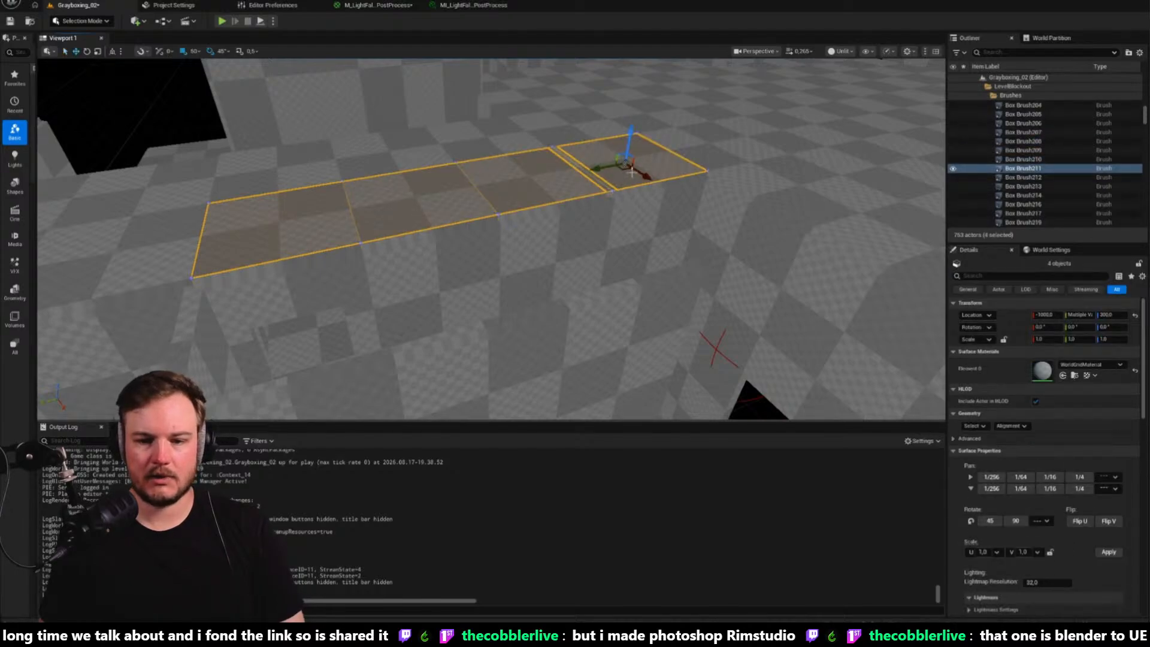
pyautogui.keyDown('alt'); pyautogui.moveTo(647, 180); pyautogui.dragTo(695, 235); pyautogui.keyUp('alt')
pyautogui.moveTo(695, 235); pyautogui.dragTo(656, 263, button='right')
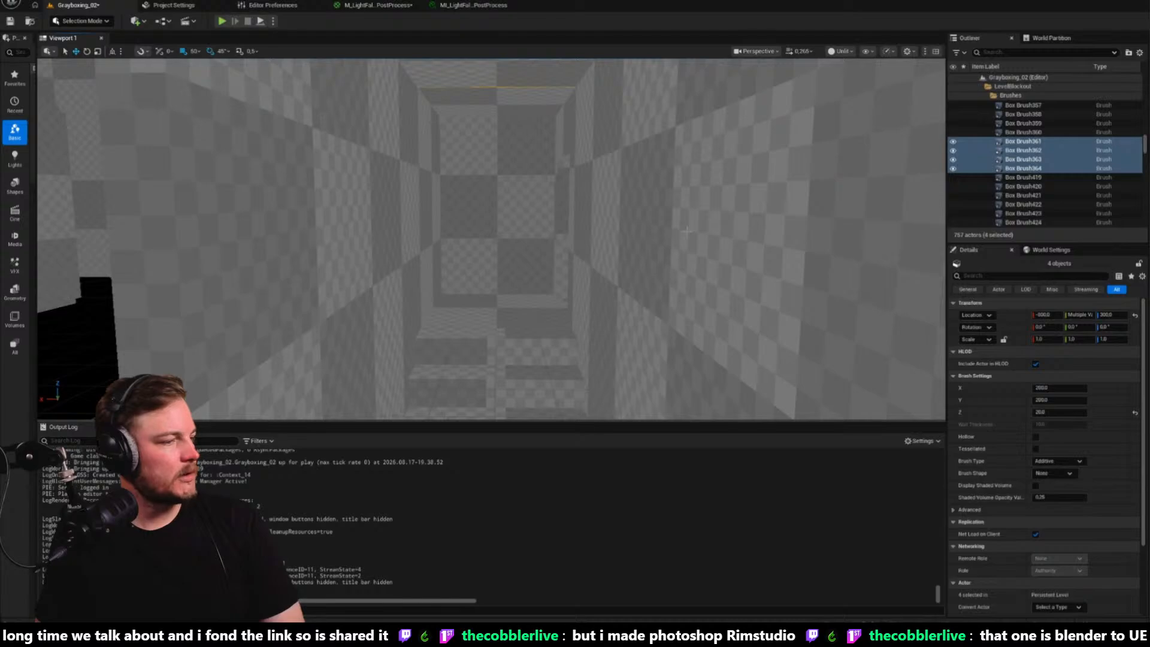
# Switch to the Dungeon Scrawl map and add doors near the left end of the central horizontal stairs and below the vertical stairs
pyautogui.hotkey('alt', 'Tab')
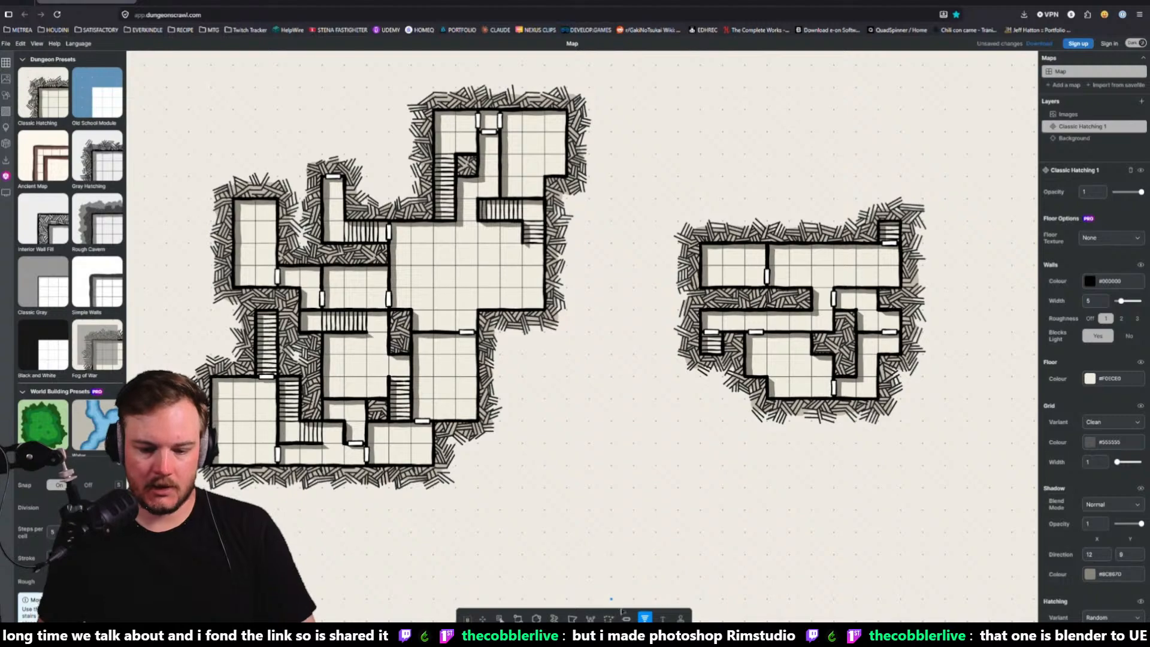
pyautogui.press('d')
pyautogui.click(311, 310)
pyautogui.click(401, 423)
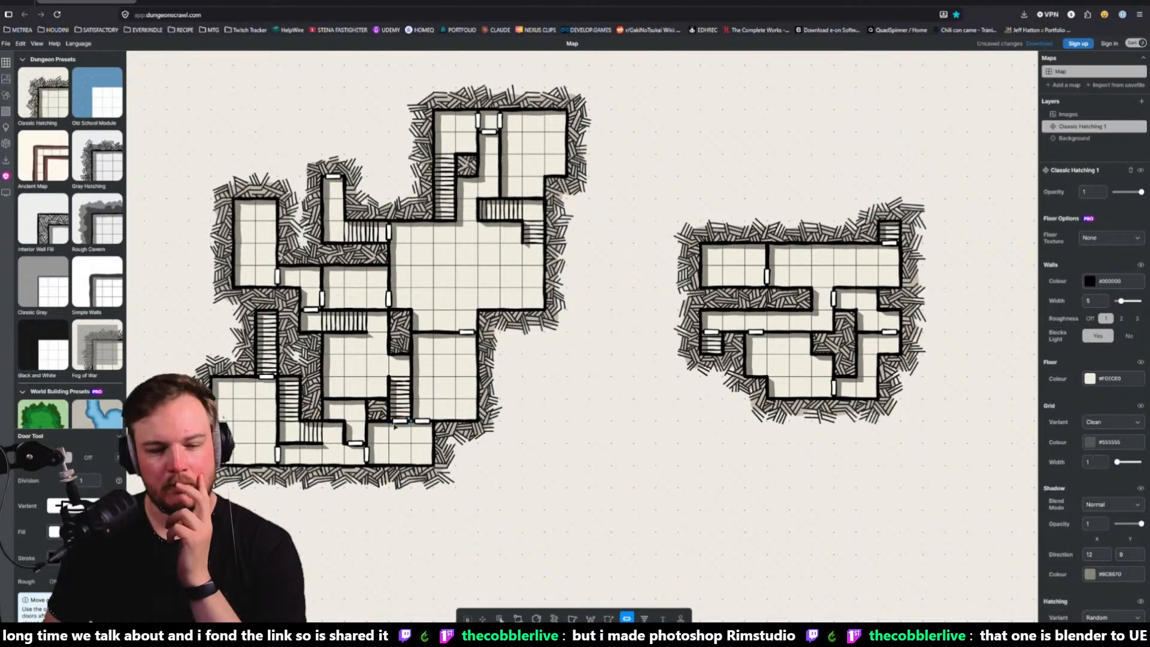
# Delete the two-cell vertical stairs in the corridor at the lower centre of the main Dungeon Scrawl map
pyautogui.click(403, 427)
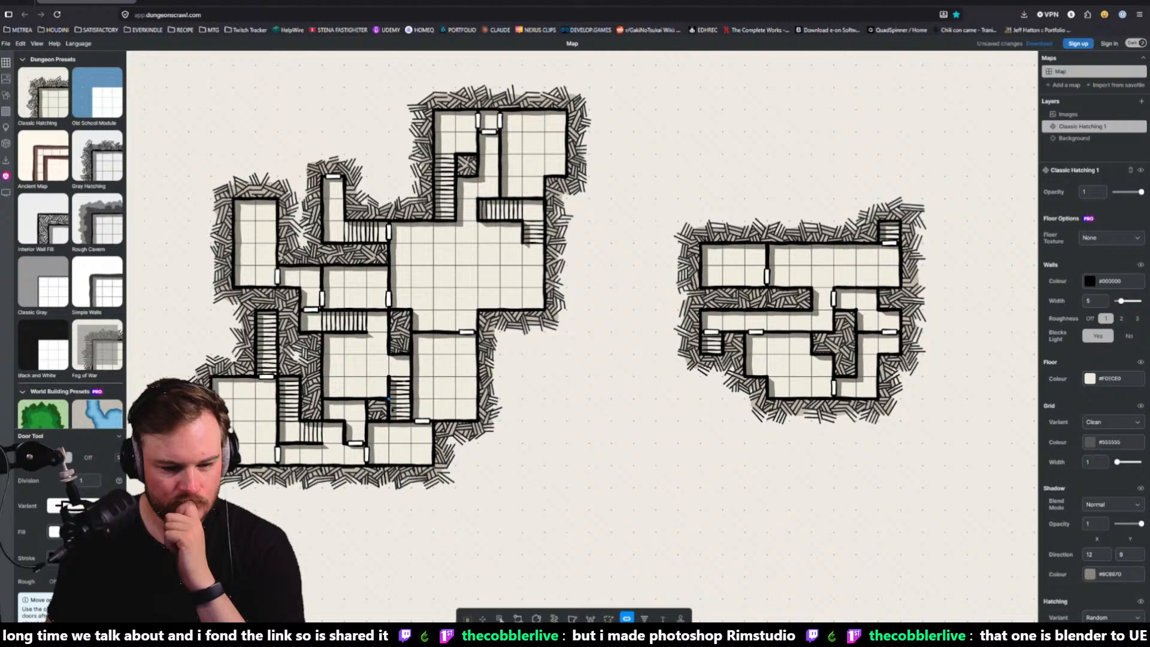
pyautogui.scroll(2, 503, 557)
pyautogui.press('v')
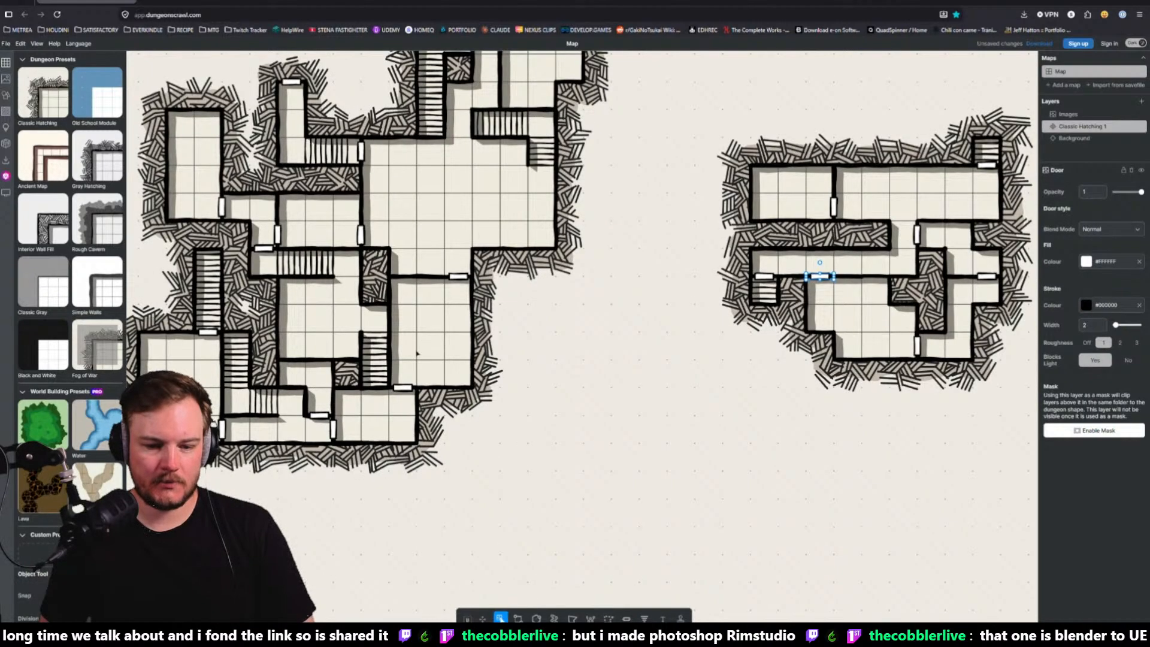
pyautogui.moveTo(417, 354); pyautogui.dragTo(619, 349, button='middle')
pyautogui.click(586, 360)
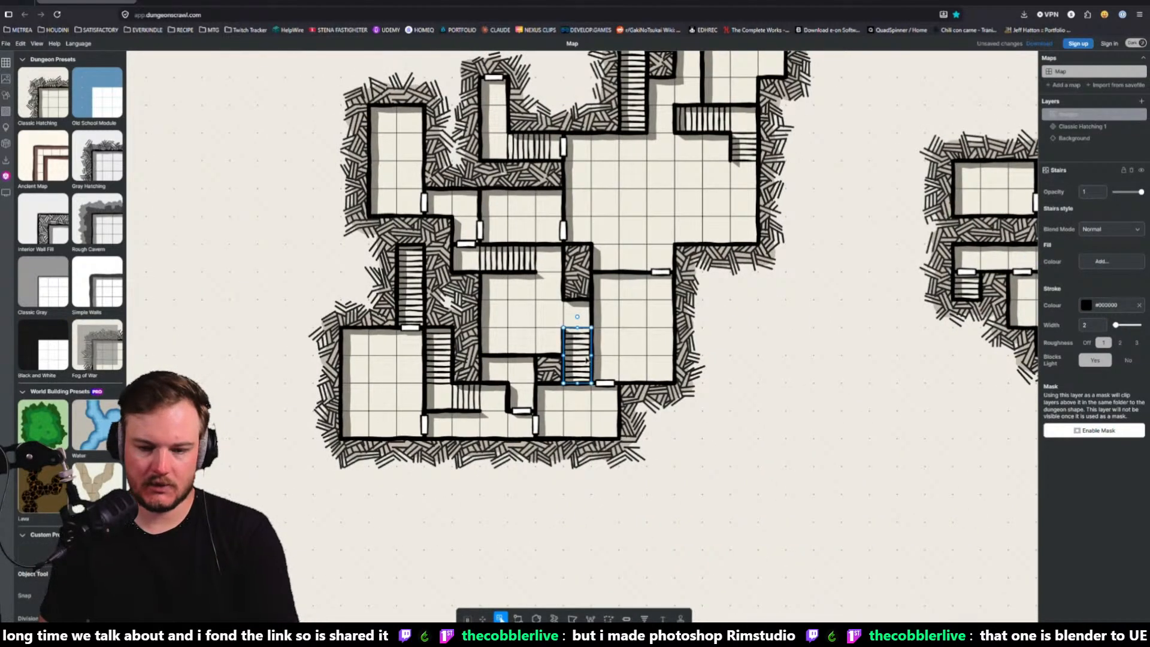
pyautogui.press('Delete')
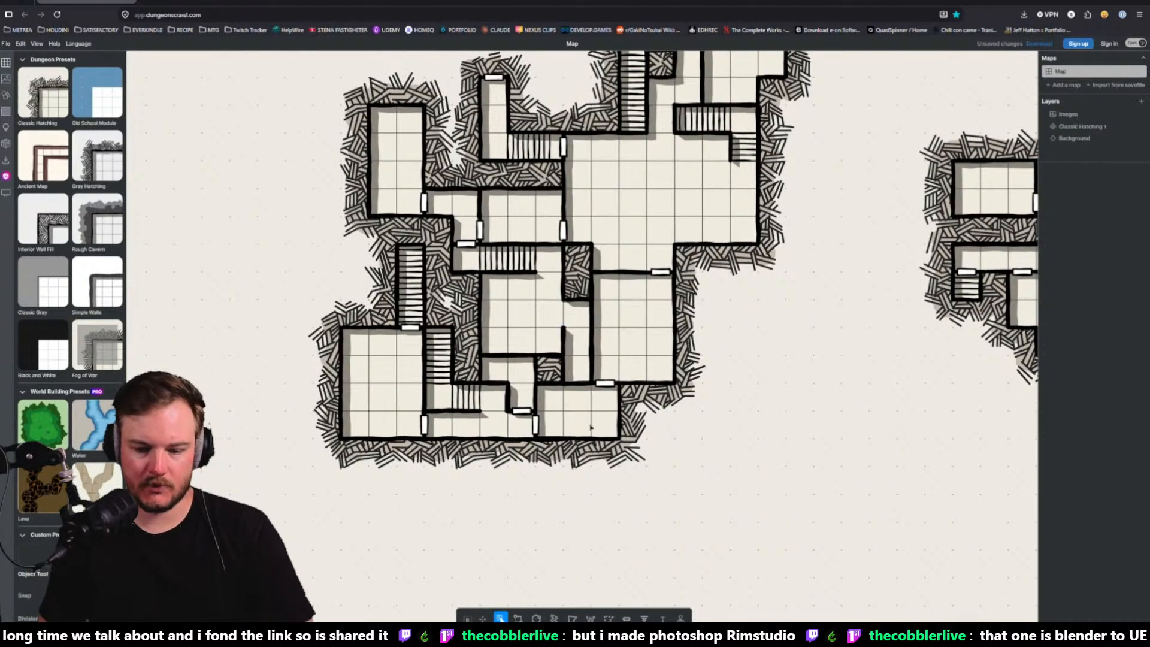
# Add a floor cell left of the corridor's lower end on the Classic Hatching 1 layer and draw stairs turning the corner into it
pyautogui.click(519, 618)
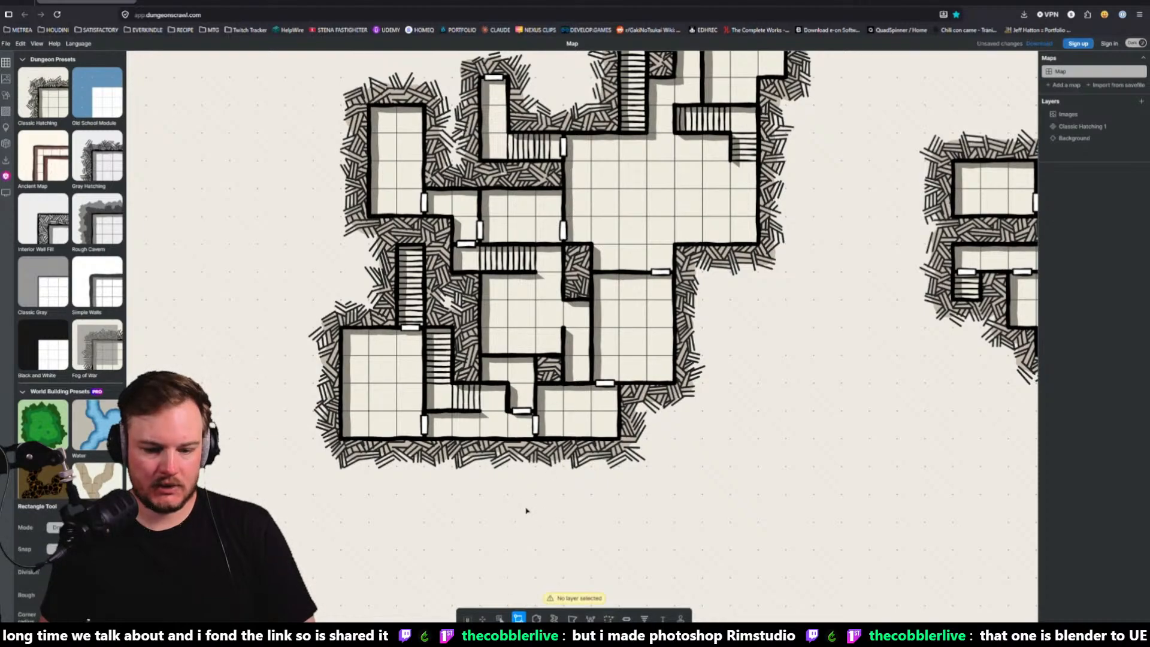
pyautogui.click(1080, 126)
pyautogui.click(552, 370)
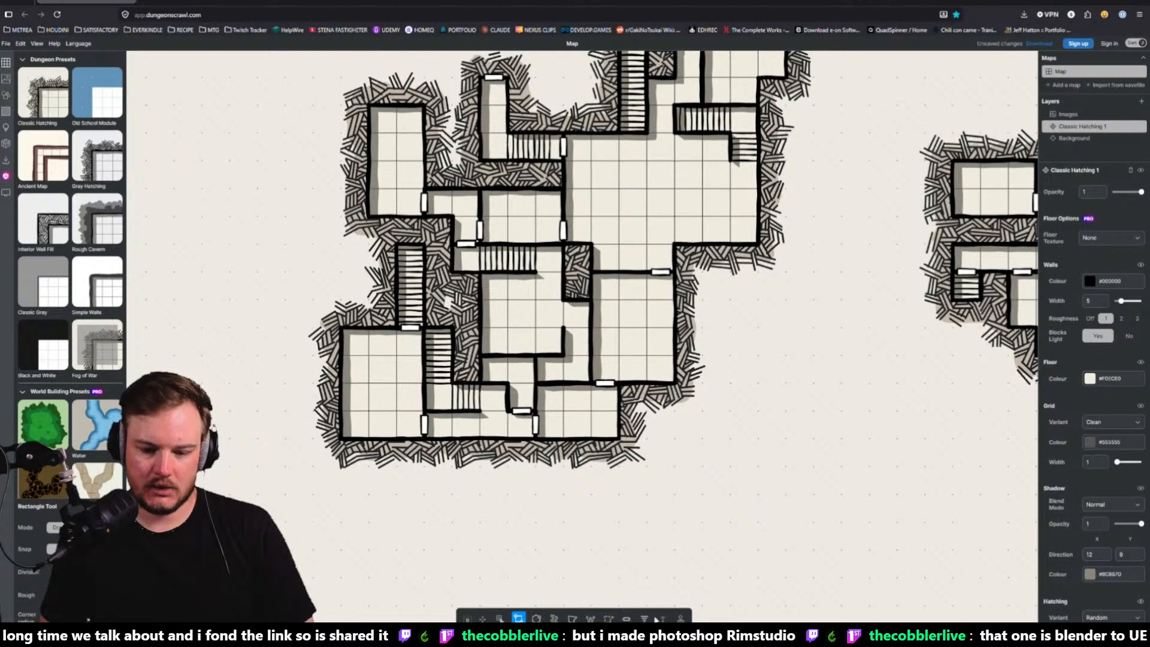
pyautogui.click(627, 618)
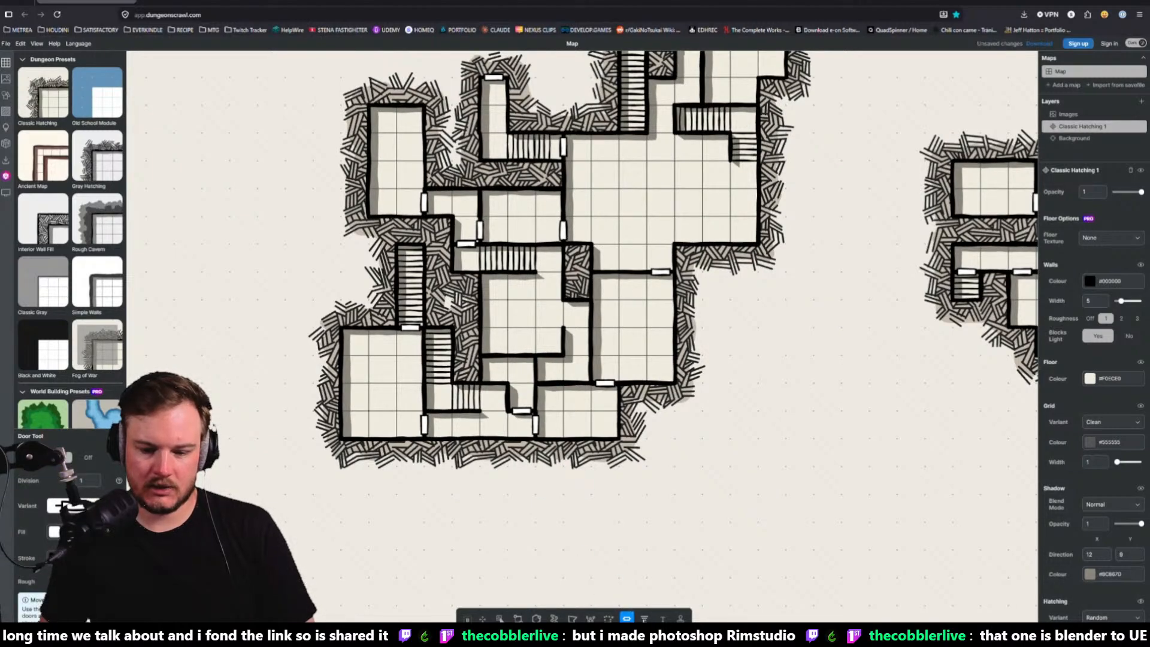
pyautogui.press('s')
pyautogui.moveTo(584, 329); pyautogui.dragTo(590, 387)
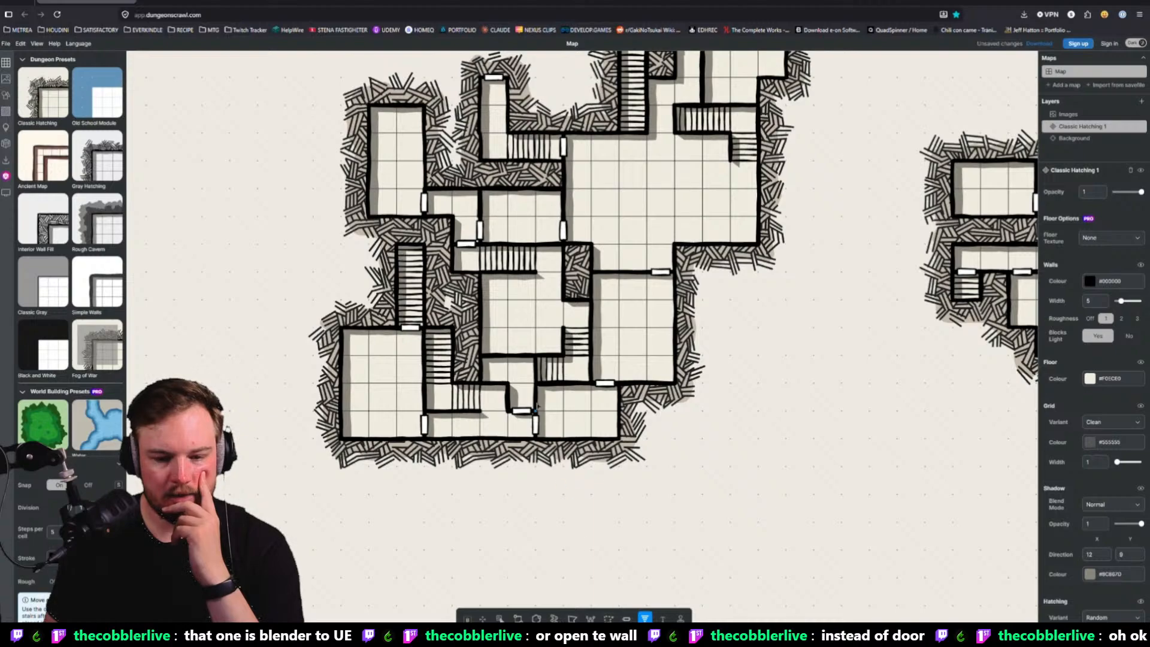
# Place a door on the left wall of the new stair cell and delete the door at the foot of the small adjoining passage
pyautogui.click(626, 617)
pyautogui.click(537, 372)
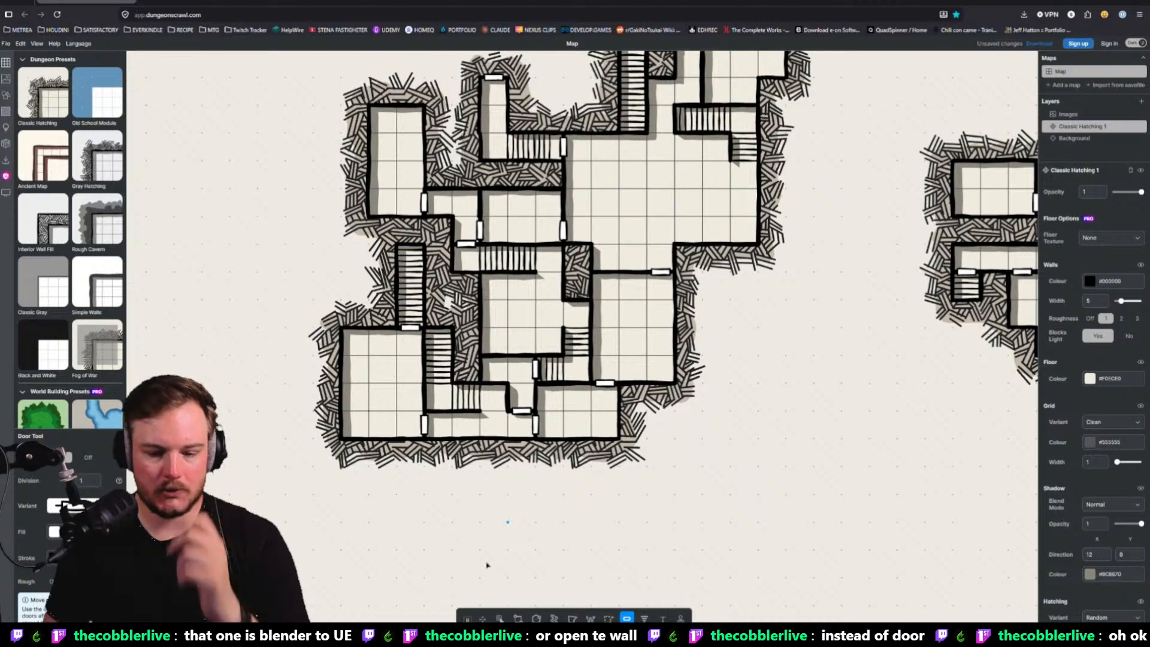
pyautogui.click(599, 618)
pyautogui.click(500, 618)
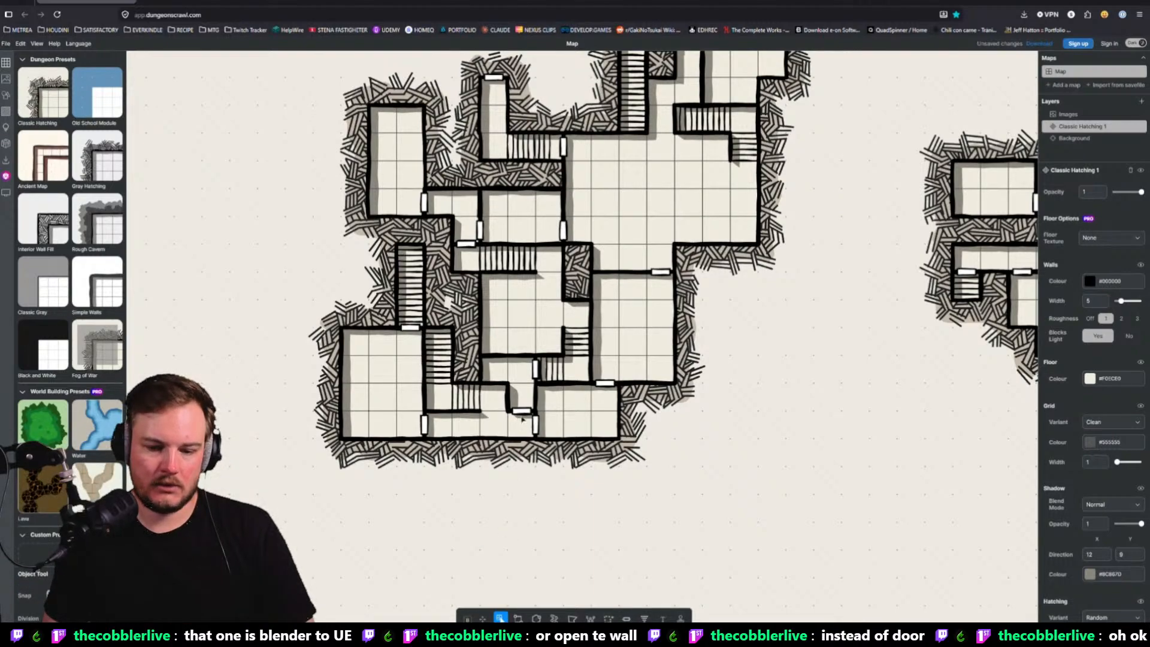
pyautogui.click(522, 412)
pyautogui.press('Delete')
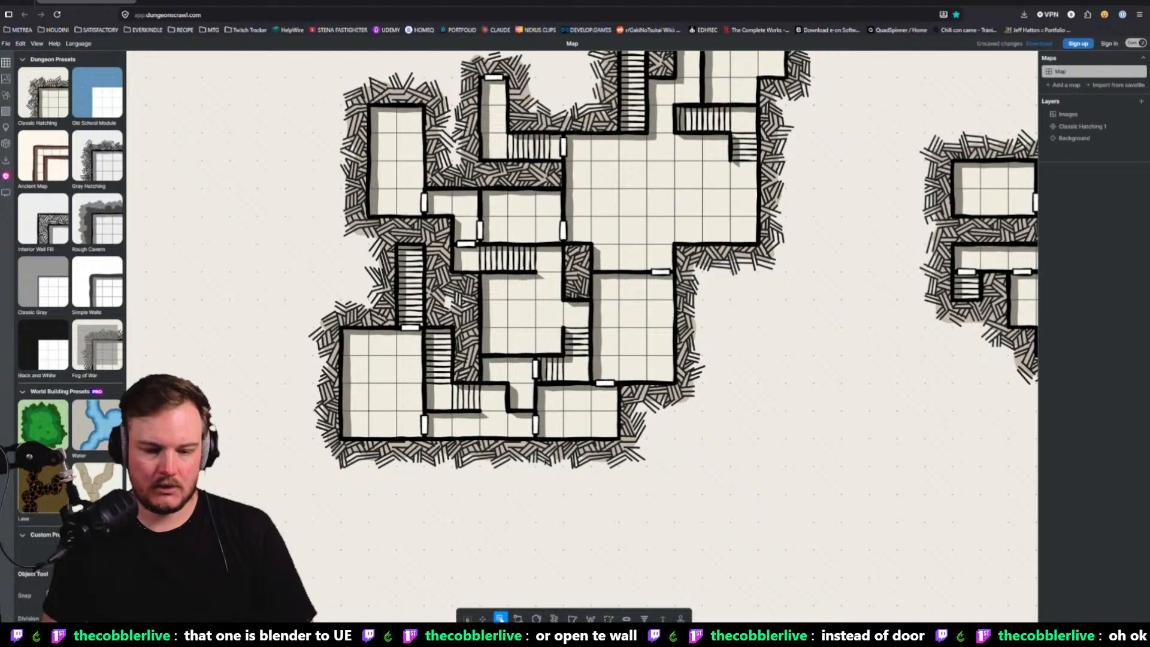
# Open the small passage into the corridor below it on the Classic Hatching 1 layer, erasing its dead-end cell and leftover wall piece
pyautogui.click(519, 618)
pyautogui.click(1073, 125)
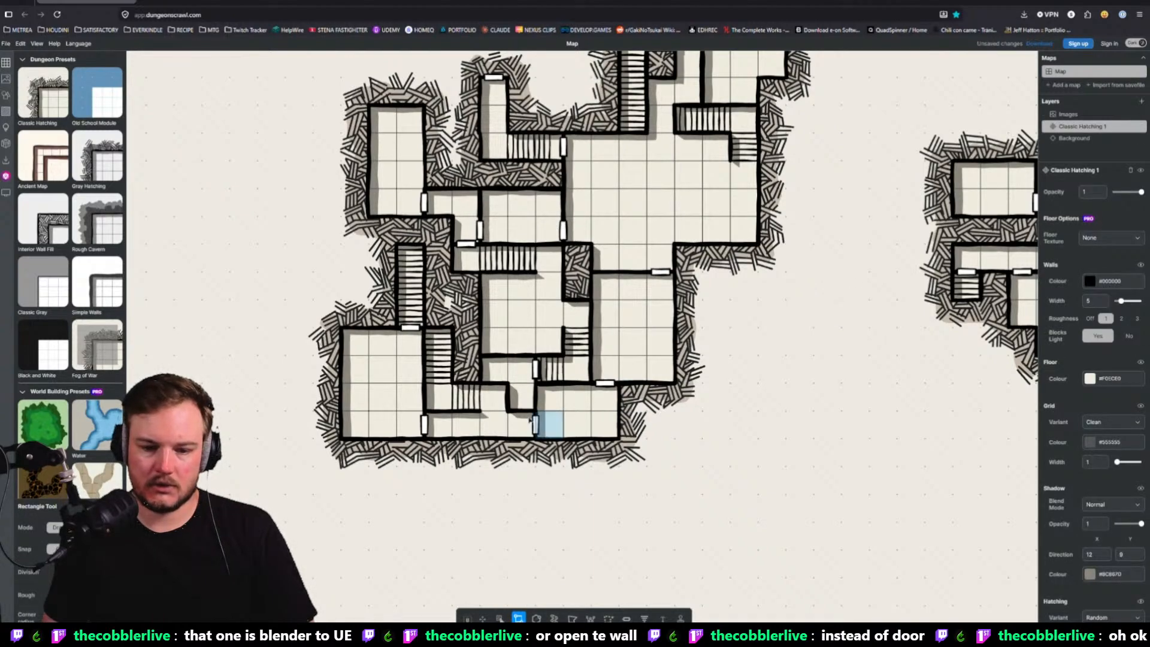
pyautogui.moveTo(521, 424); pyautogui.dragTo(521, 402)
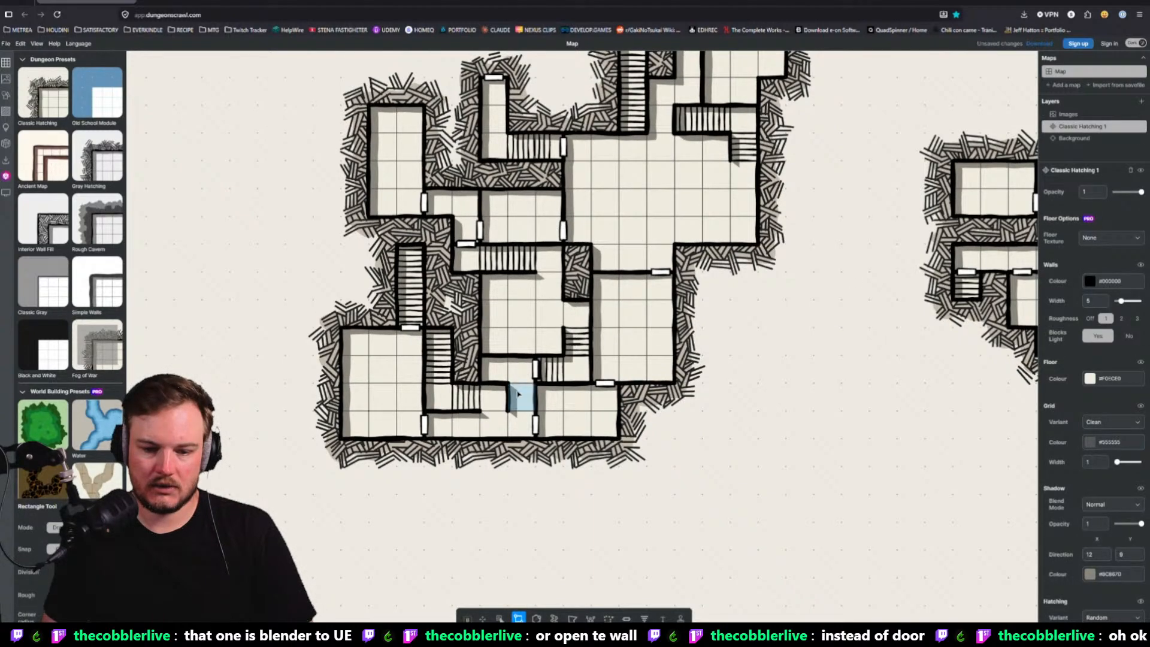
pyautogui.press('ctrl')
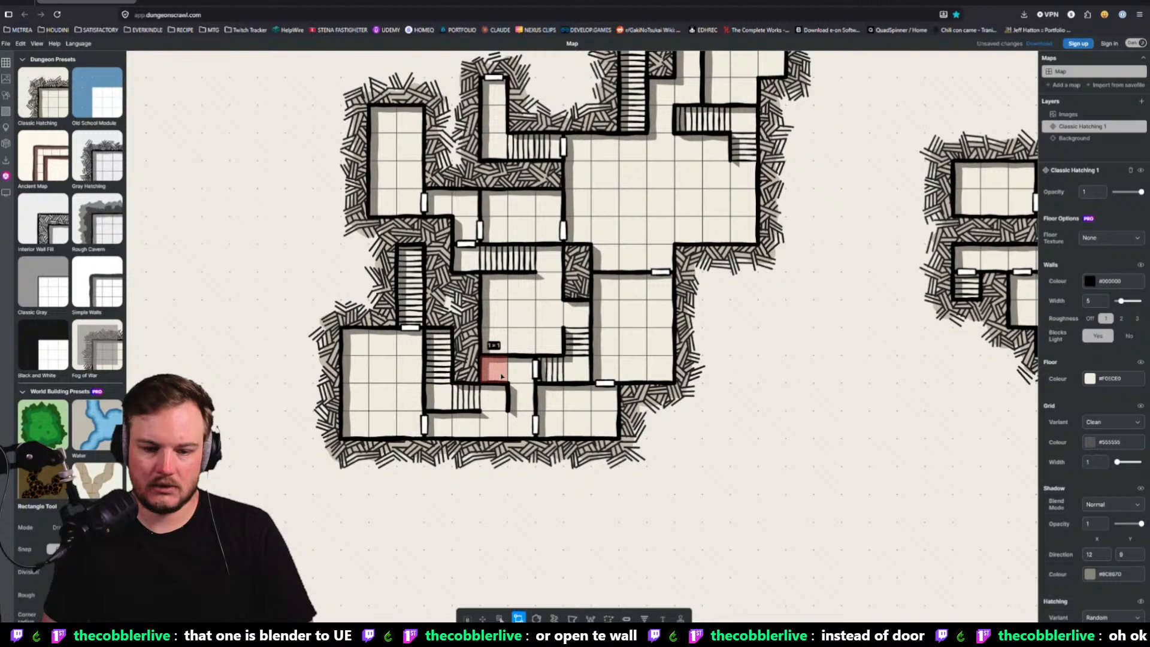
pyautogui.keyDown('ctrl'); pyautogui.click(502, 375); pyautogui.keyUp('ctrl')
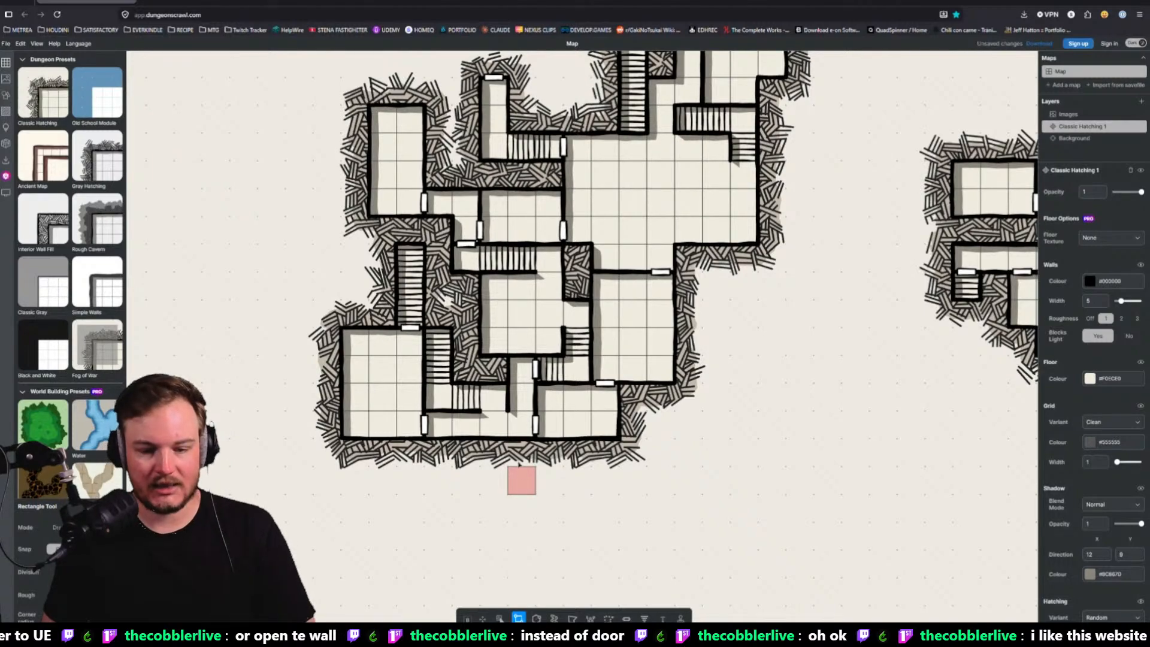
pyautogui.click(510, 409)
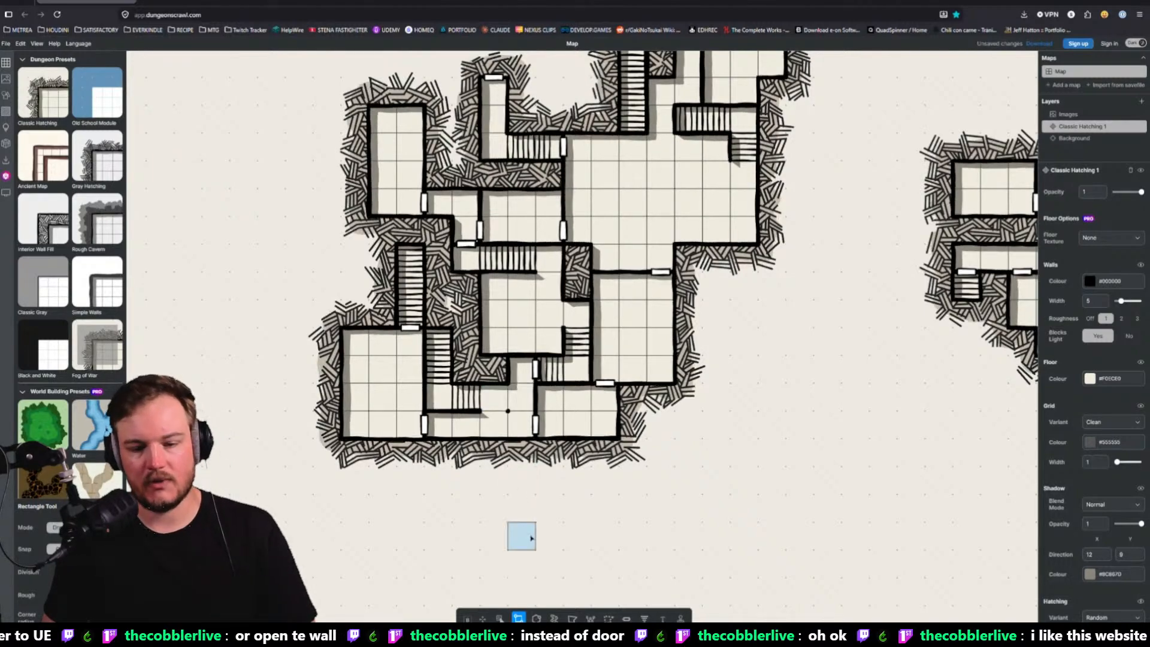
pyautogui.moveTo(494, 398); pyautogui.dragTo(523, 424)
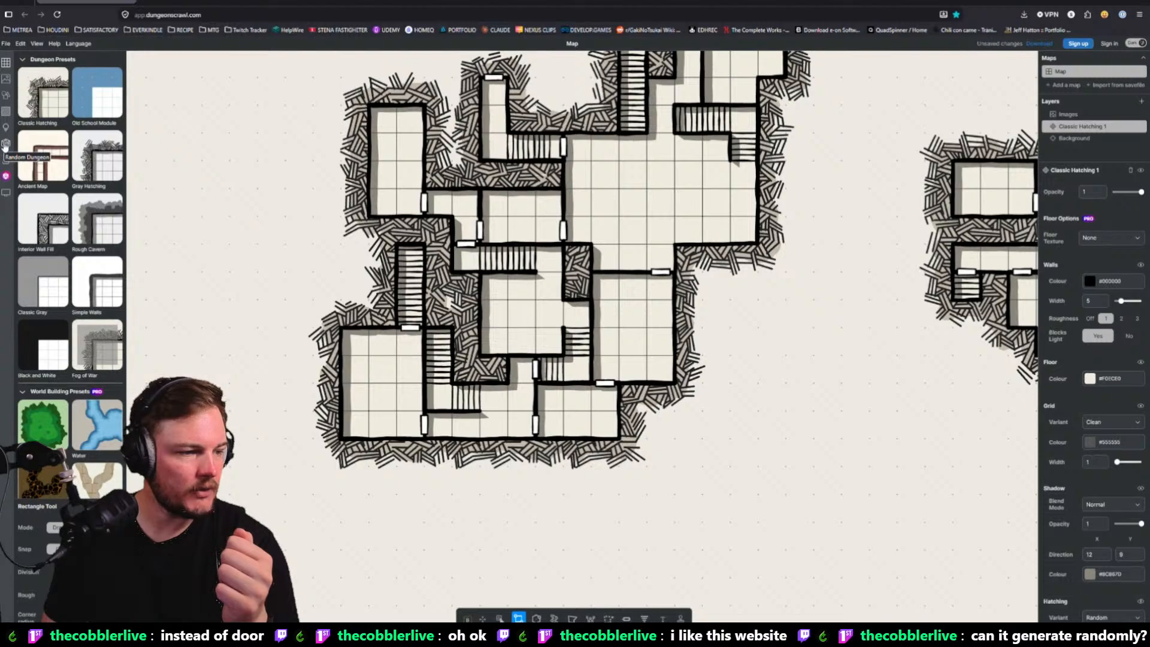
# Examine the full revised dungeon map and compare it with the lower passage in Unreal Editor
pyautogui.scroll(-5, 637, 249)
pyautogui.scroll(4, 648, 326)
pyautogui.moveTo(651, 323); pyautogui.dragTo(670, 339, button='middle')
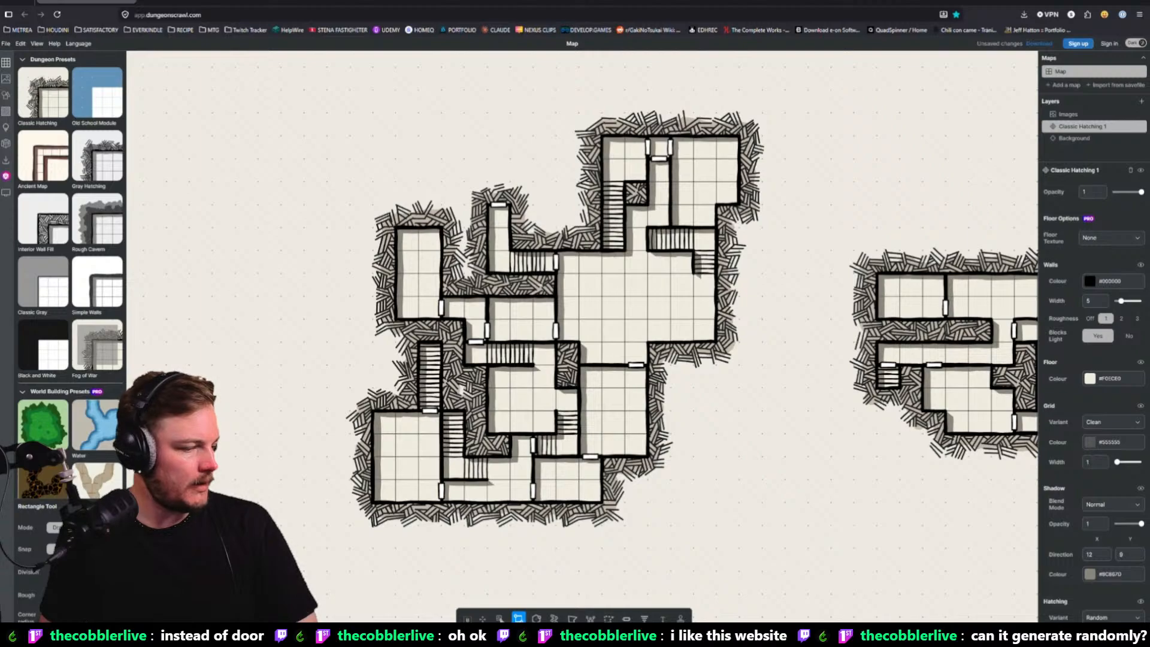
pyautogui.hotkey('alt', 'Tab')
pyautogui.moveTo(491, 240); pyautogui.dragTo(587, 270, button='right')
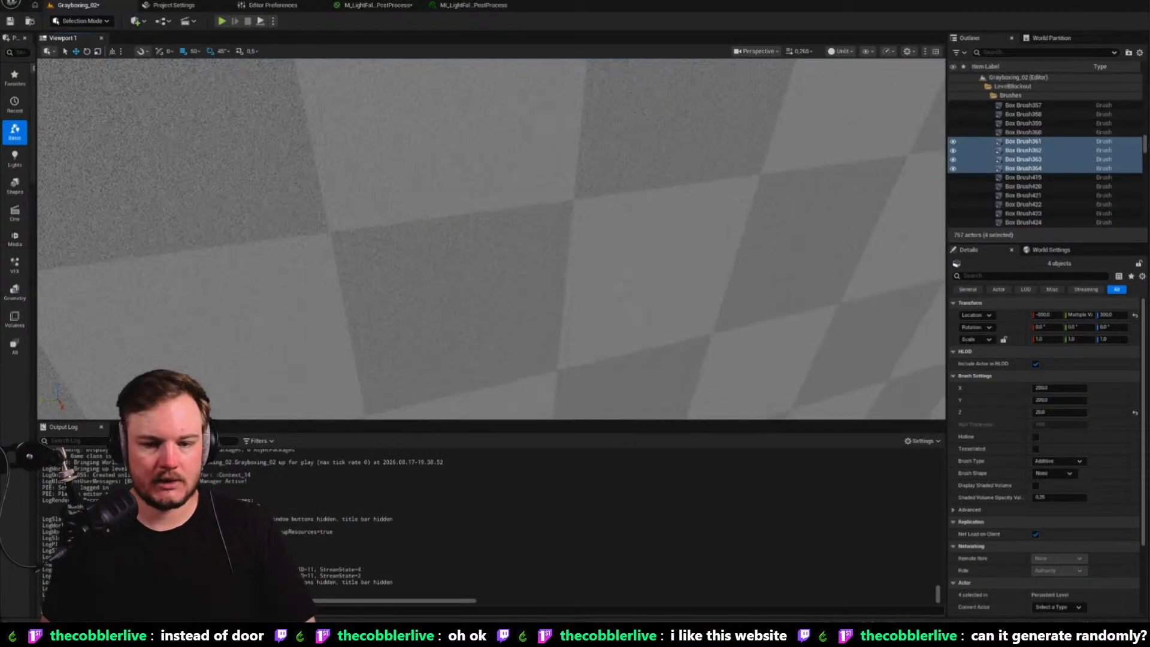
pyautogui.hotkey('alt', 'Tab')
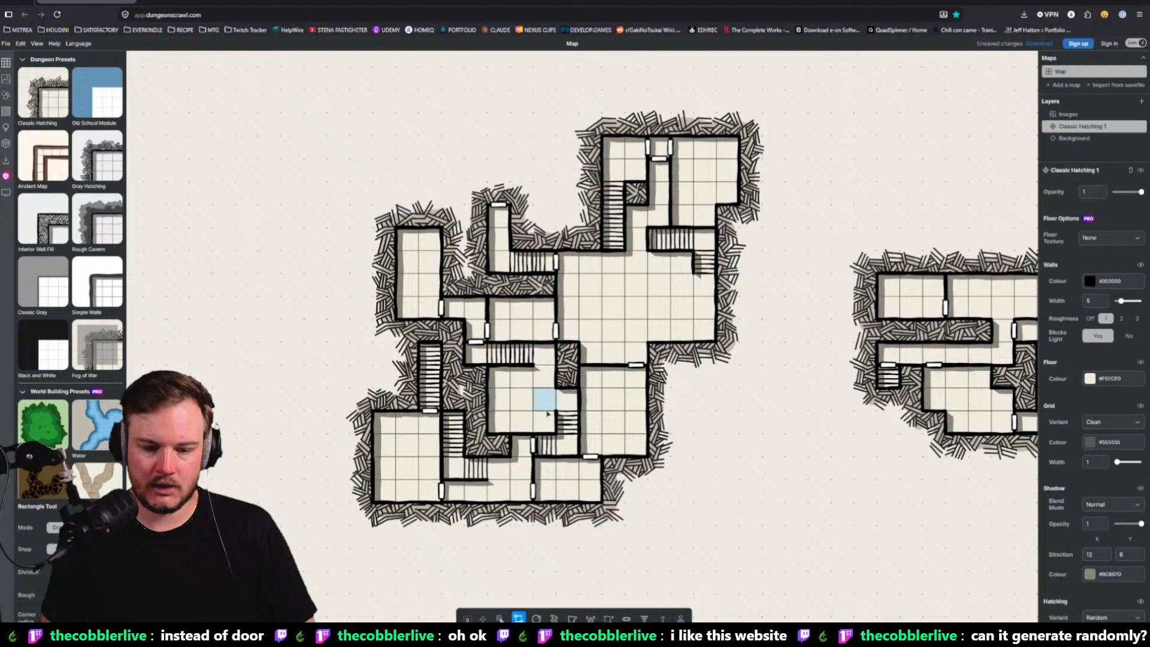
pyautogui.hotkey('alt', 'Tab')
# Select three adjoining floor tiles at the edge of the lower passage and duplicate them along X across the open gap
pyautogui.moveTo(332, 312)
pyautogui.mouseDown(button='right')
pyautogui.moveTo(335, 240)
pyautogui.moveTo(347, 318)
pyautogui.moveTo(344, 297)
pyautogui.moveTo(332, 312)
pyautogui.moveTo(553, 312)
pyautogui.mouseUp(button='right')
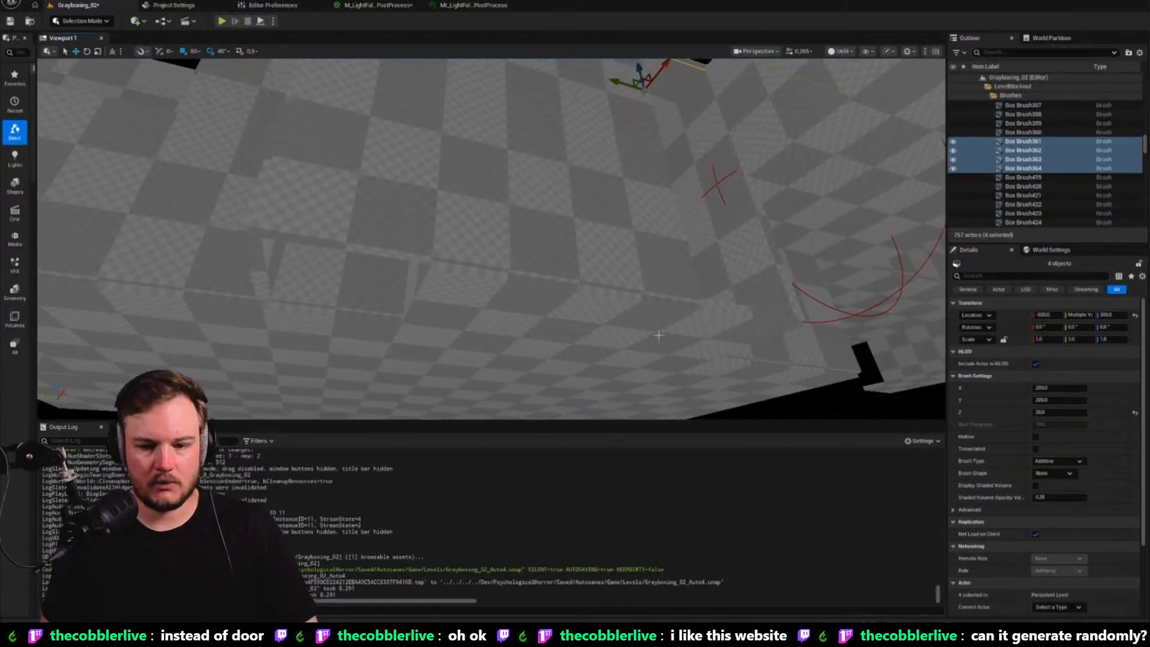
pyautogui.click(553, 312)
pyautogui.press('Escape')
pyautogui.click(708, 332)
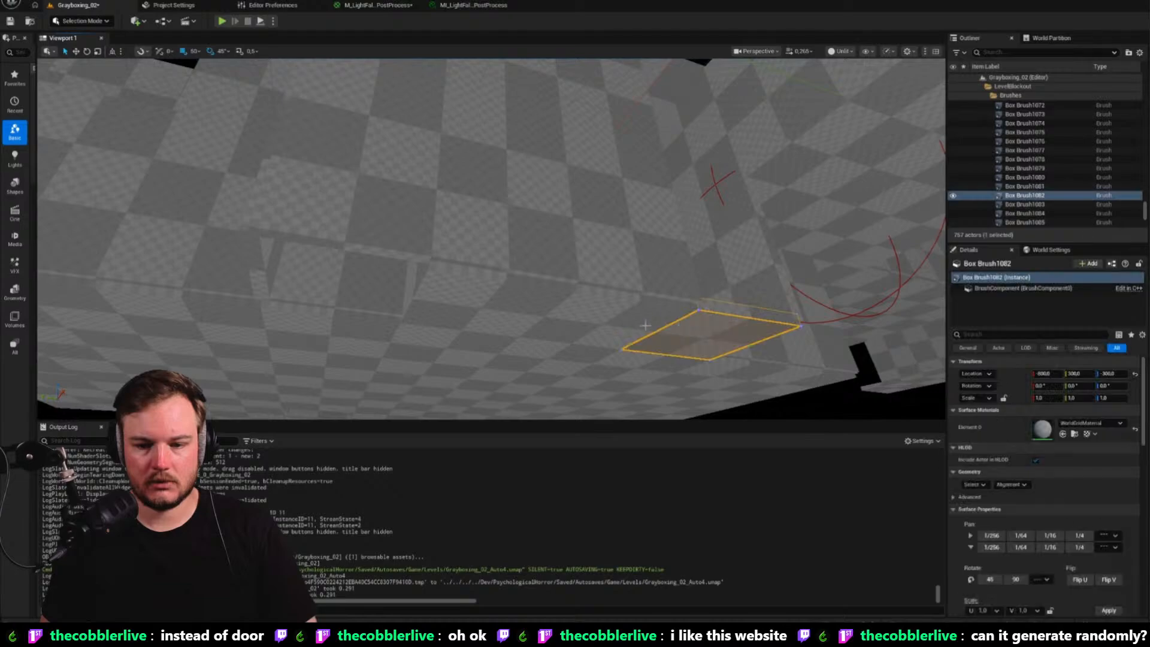
pyautogui.hotkey('alt', 'Tab')
pyautogui.hotkey('alt', 'Tab')
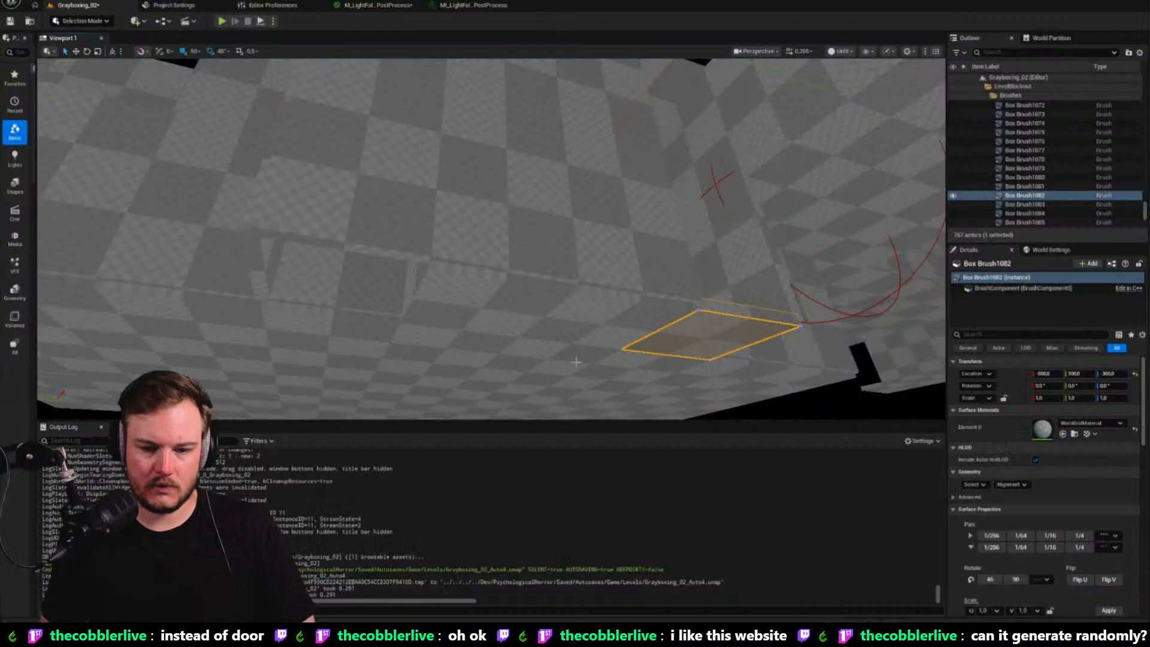
pyautogui.keyDown('ctrl'); pyautogui.click(495, 318); pyautogui.keyUp('ctrl')
pyautogui.moveTo(495, 318)
pyautogui.mouseDown(button='right')
pyautogui.moveTo(462, 270)
pyautogui.moveTo(314, 271)
pyautogui.moveTo(300, 239)
pyautogui.mouseUp(button='right')
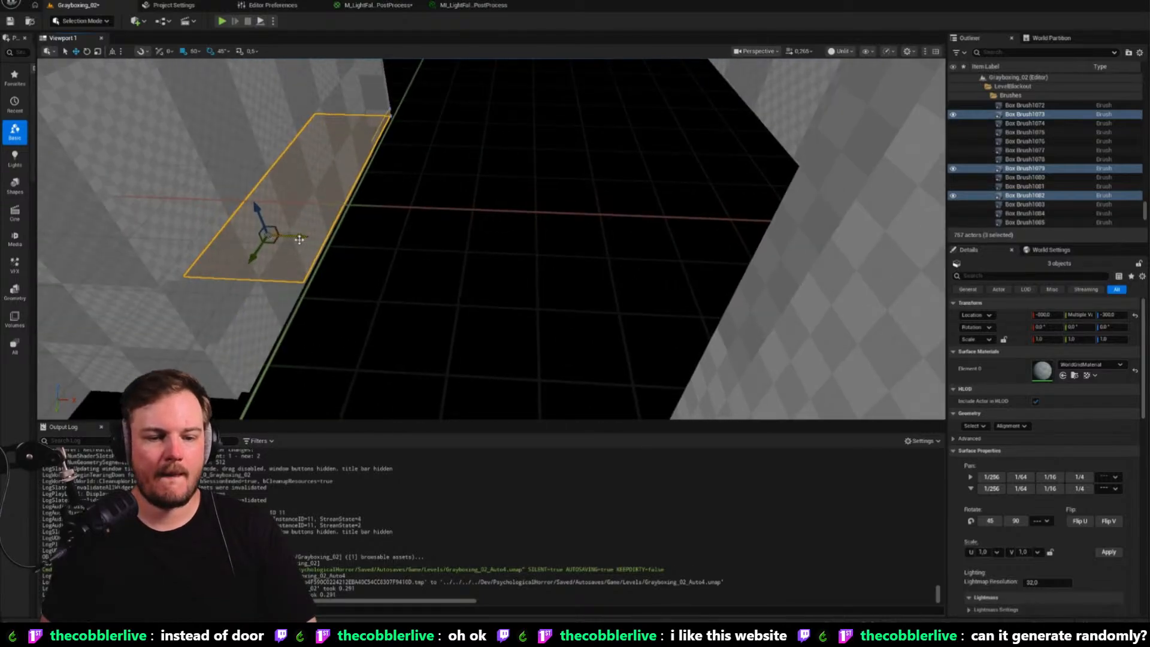
pyautogui.keyDown('alt'); pyautogui.moveTo(313, 240); pyautogui.dragTo(661, 240); pyautogui.keyUp('alt')
pyautogui.moveTo(661, 241)
pyautogui.mouseDown(button='right')
pyautogui.moveTo(623, 197)
pyautogui.moveTo(645, 234)
pyautogui.moveTo(645, 264)
pyautogui.mouseUp(button='right')
pyautogui.click(644, 233)
# Check the floor against the map and duplicate wall Box Brush100 one tile along the lower passage's open side
pyautogui.moveTo(440, 240); pyautogui.dragTo(440, 236, button='right')
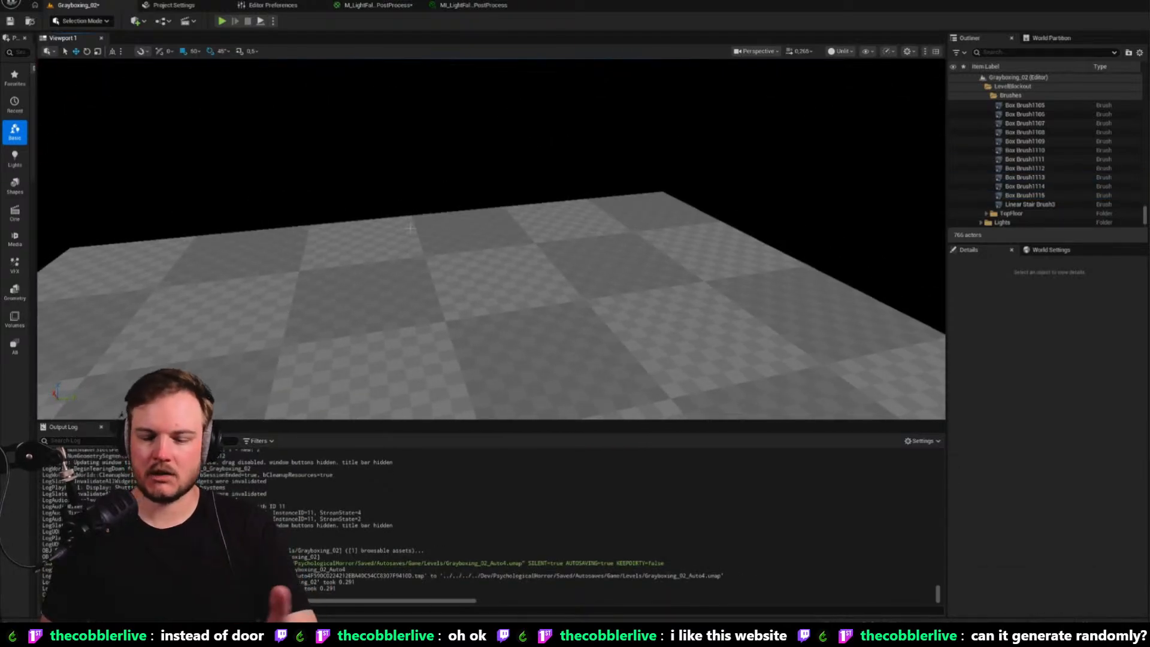
pyautogui.moveTo(446, 248); pyautogui.dragTo(505, 244, button='right')
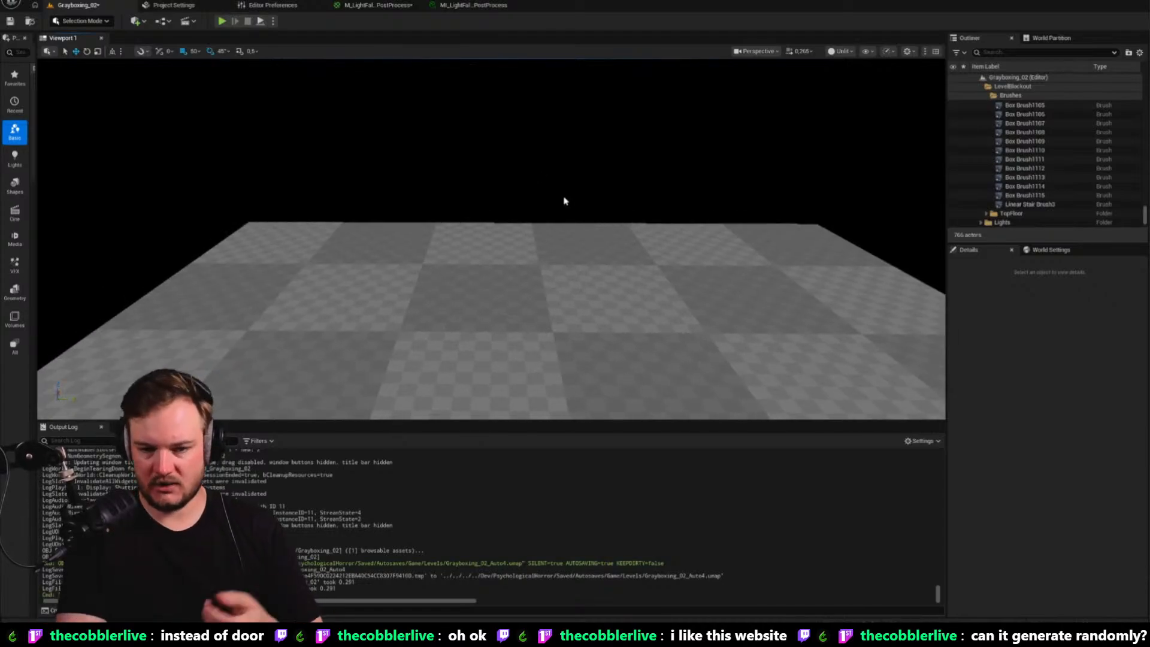
pyautogui.moveTo(586, 198); pyautogui.dragTo(587, 144, button='right')
pyautogui.hotkey('alt', 'Tab')
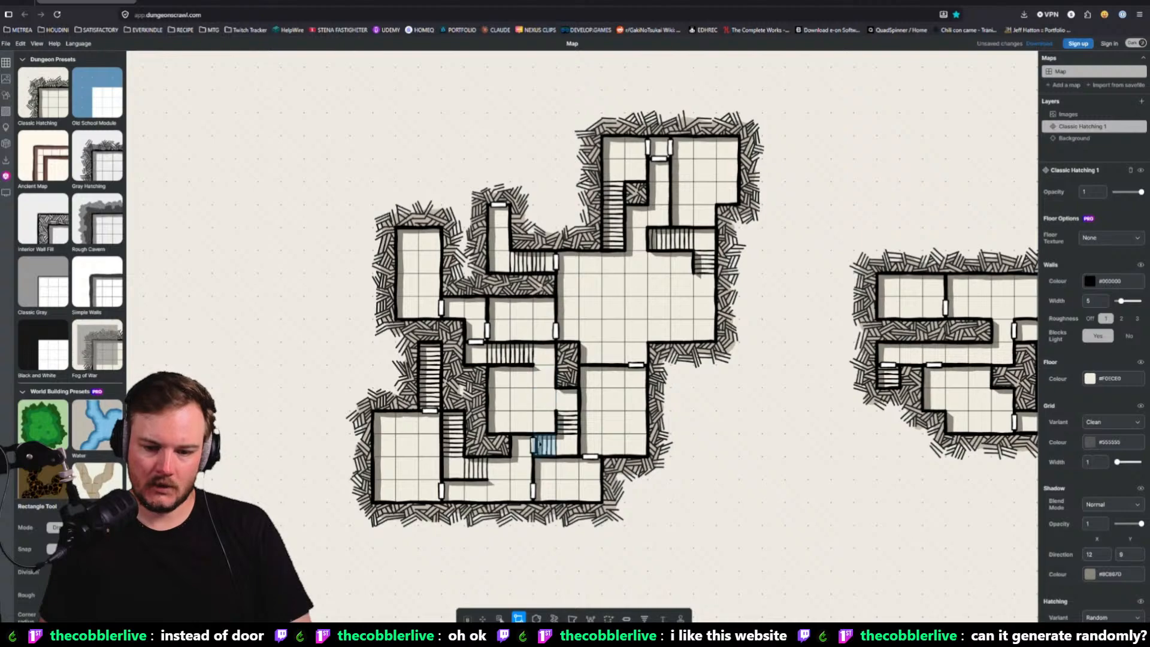
pyautogui.hotkey('alt', 'Tab')
pyautogui.moveTo(361, 234); pyautogui.dragTo(361, 234, button='right')
pyautogui.click(362, 234)
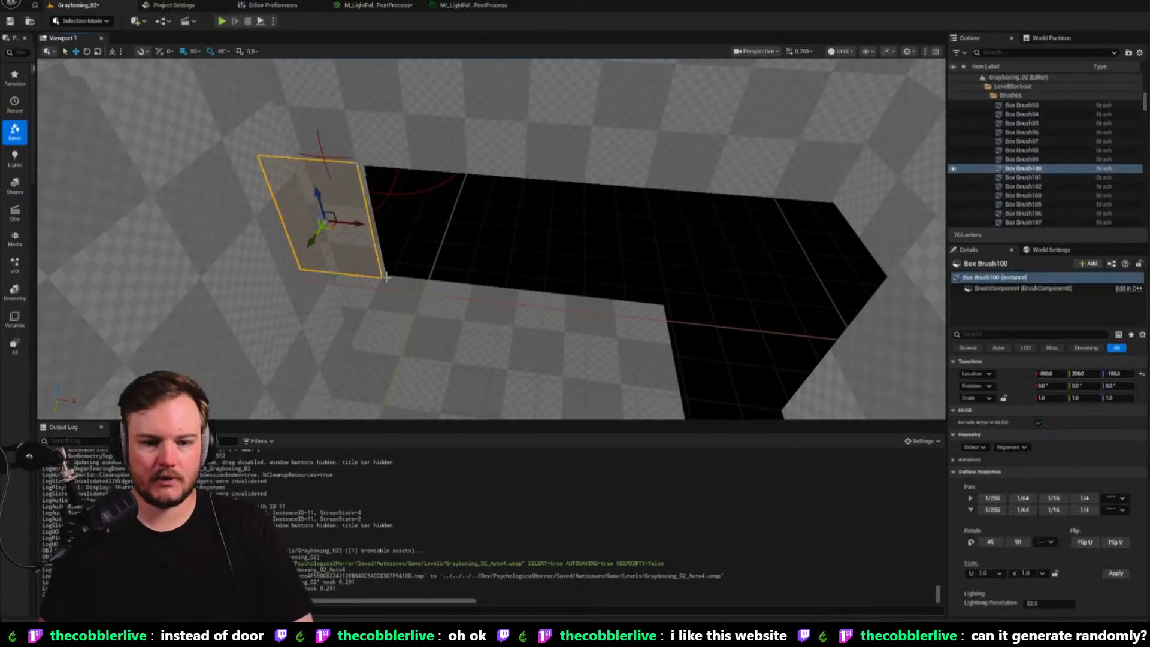
pyautogui.keyDown('alt'); pyautogui.moveTo(367, 229); pyautogui.dragTo(445, 241); pyautogui.keyUp('alt')
# Continue the wall along the open side with two more copies, at X -400 and X -200
pyautogui.hotkey('alt', 'Tab')
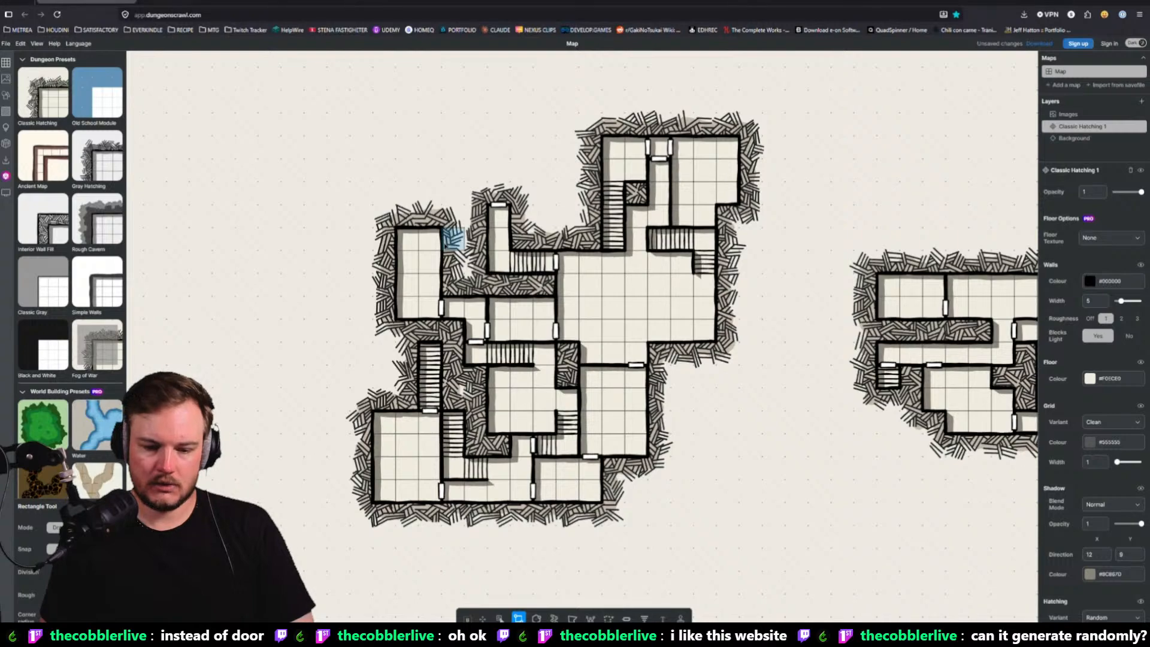
pyautogui.hotkey('alt', 'Tab')
pyautogui.keyDown('alt'); pyautogui.moveTo(461, 234); pyautogui.dragTo(559, 246); pyautogui.keyUp('alt')
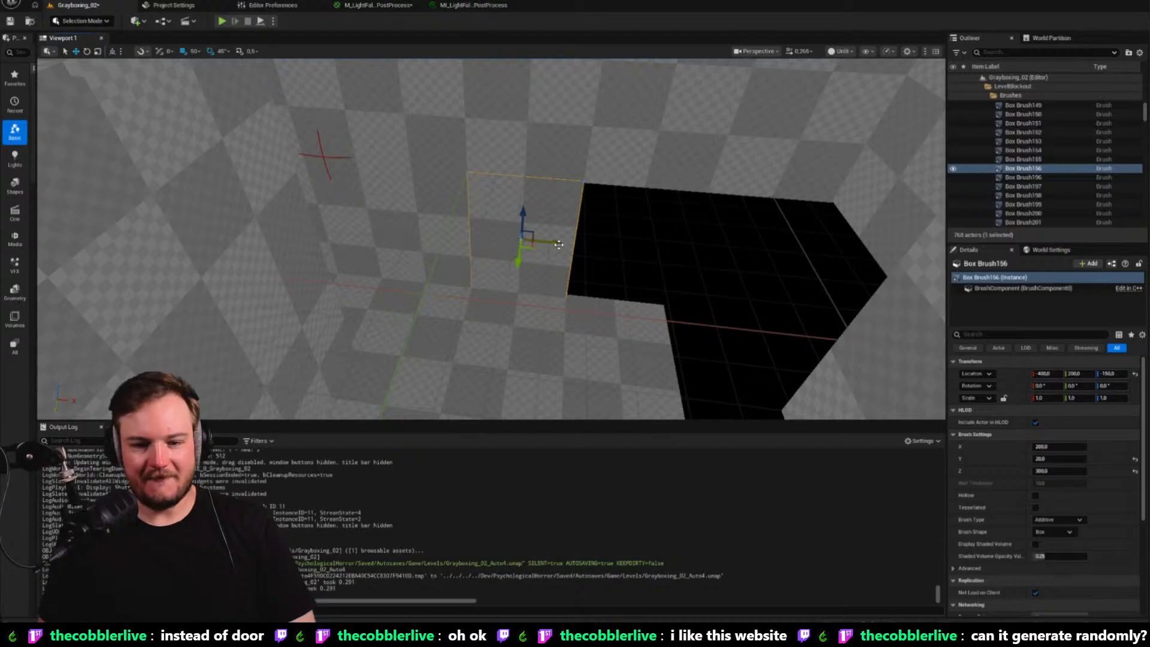
pyautogui.keyDown('alt'); pyautogui.moveTo(570, 246); pyautogui.dragTo(660, 251); pyautogui.keyUp('alt')
pyautogui.moveTo(506, 241); pyautogui.dragTo(543, 267, button='right')
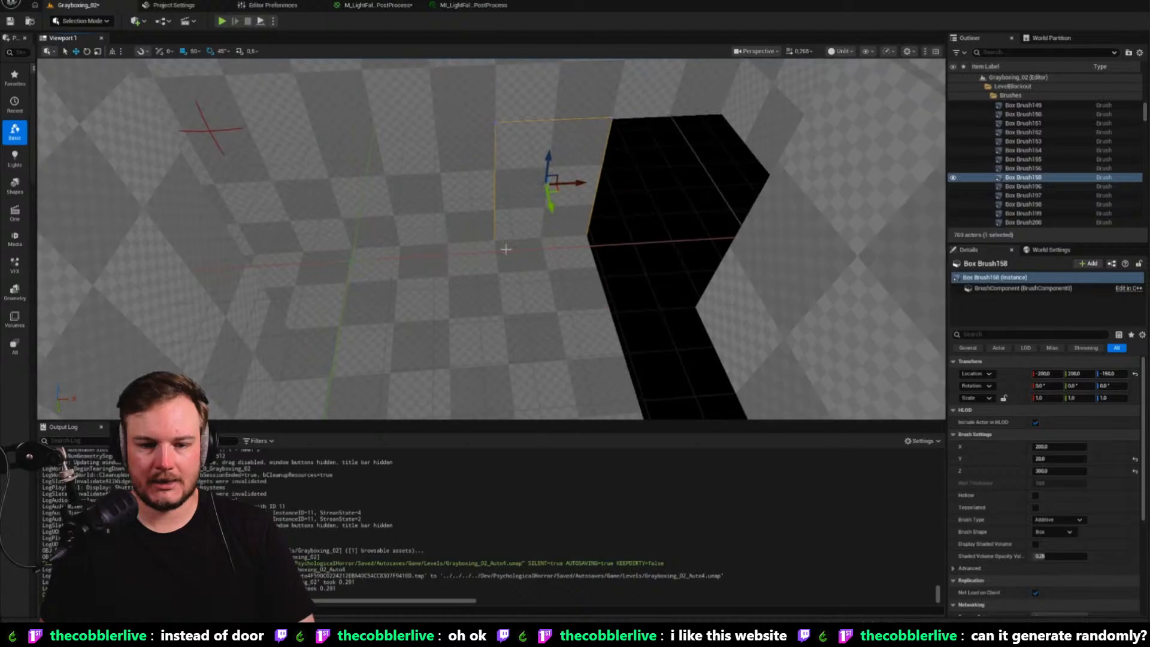
# Compare the remaining wall gap at the passage corner with the corner stairs and surrounding rooms on the map
pyautogui.hotkey('alt', 'Tab')
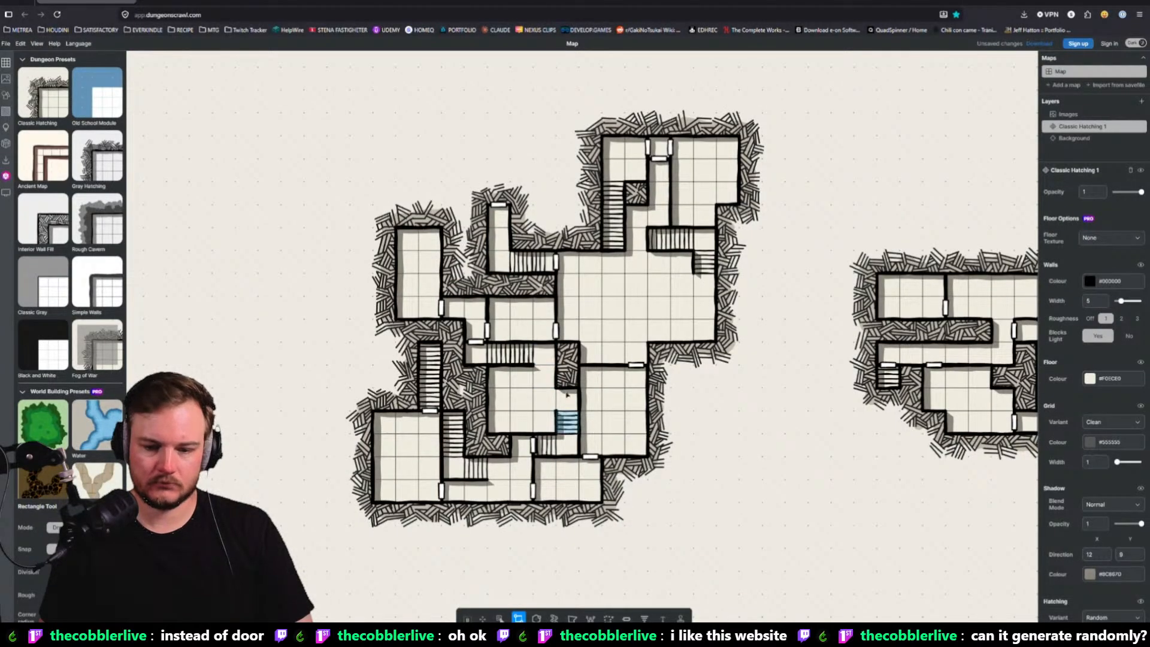
pyautogui.hotkey('alt', 'Tab')
pyautogui.moveTo(492, 239)
pyautogui.mouseDown(button='right')
pyautogui.moveTo(509, 197)
pyautogui.moveTo(551, 231)
pyautogui.moveTo(491, 258)
pyautogui.moveTo(401, 246)
pyautogui.mouseUp(button='right')
pyautogui.hotkey('alt', 'Tab')
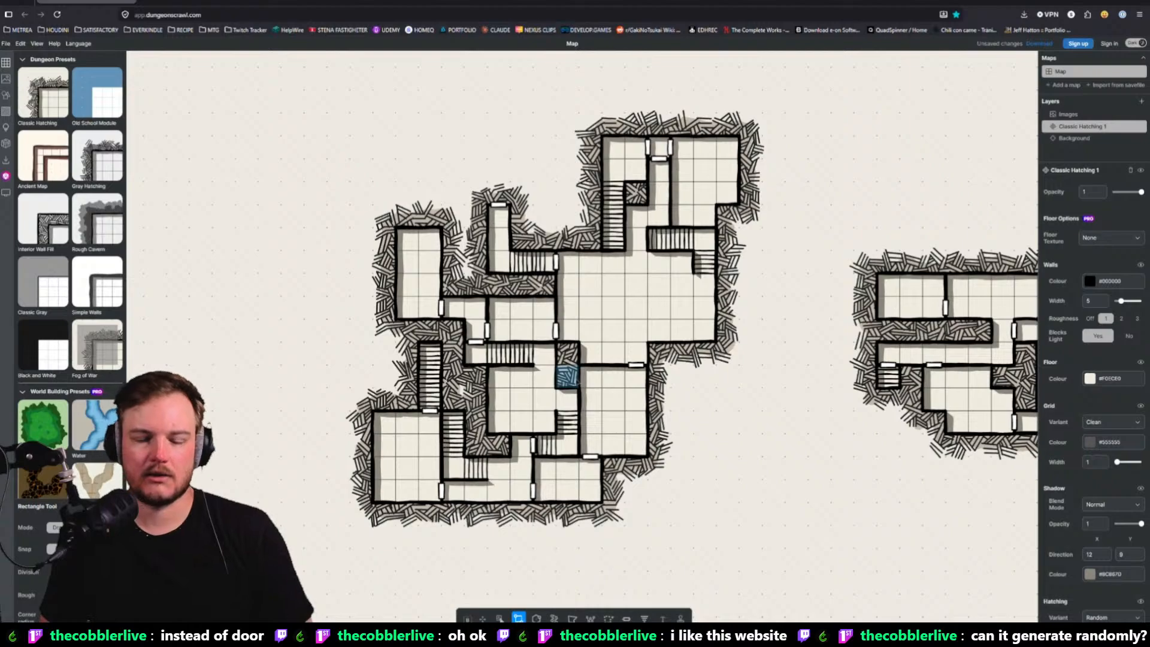
pyautogui.hotkey('alt', 'Tab')
pyautogui.moveTo(492, 240)
pyautogui.mouseDown(button='right')
pyautogui.moveTo(599, 174)
pyautogui.moveTo(551, 251)
pyautogui.moveTo(509, 246)
pyautogui.moveTo(488, 270)
pyautogui.mouseUp(button='right')
pyautogui.hotkey('alt', 'Tab')
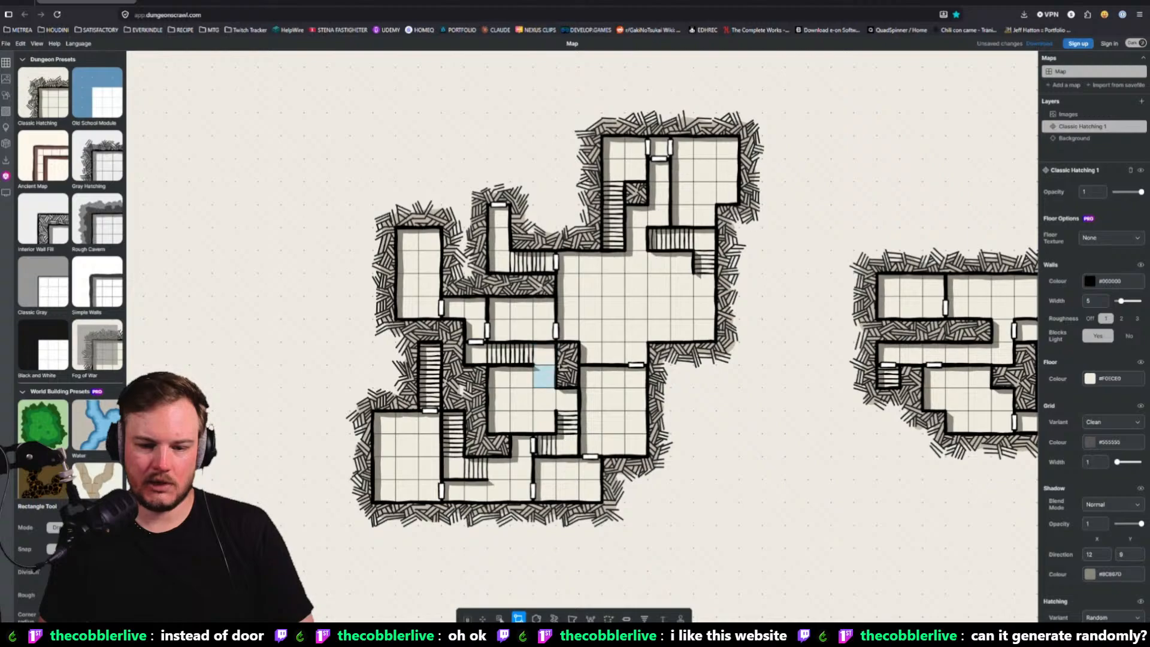
pyautogui.hotkey('alt', 'Tab')
pyautogui.moveTo(515, 264)
pyautogui.mouseDown(button='right')
pyautogui.moveTo(554, 267)
pyautogui.moveTo(377, 270)
pyautogui.moveTo(542, 221)
pyautogui.moveTo(463, 151)
pyautogui.moveTo(377, 155)
pyautogui.moveTo(491, 157)
pyautogui.mouseUp(button='right')
pyautogui.click(555, 267)
pyautogui.hotkey('alt', 'Tab')
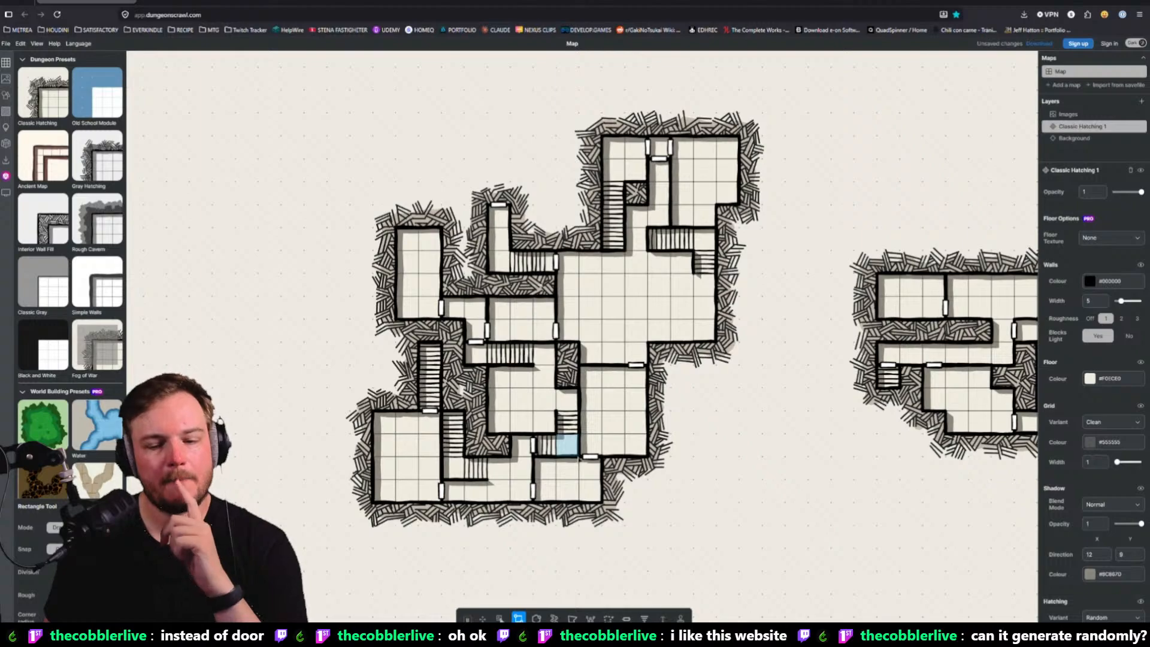
# Compare the lower passage, its doorway and the corner stairs in the level with the rooms on the dungeon map
pyautogui.hotkey('alt', 'Tab')
pyautogui.moveTo(480, 240); pyautogui.dragTo(311, 260, button='right')
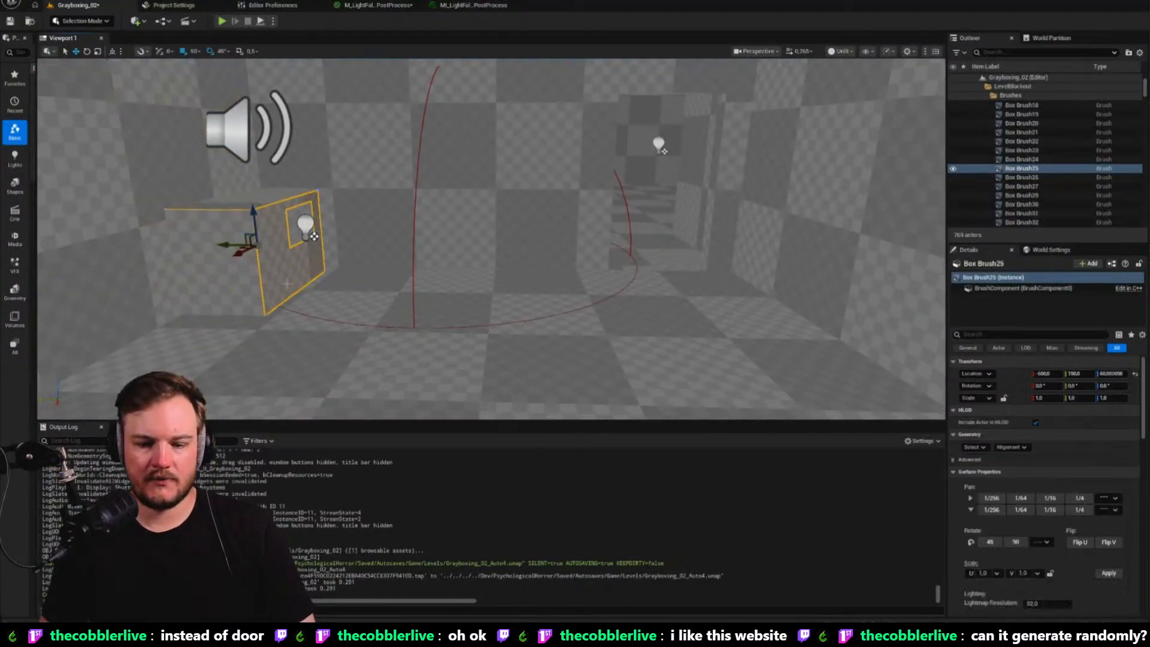
pyautogui.hotkey('alt', 'Tab')
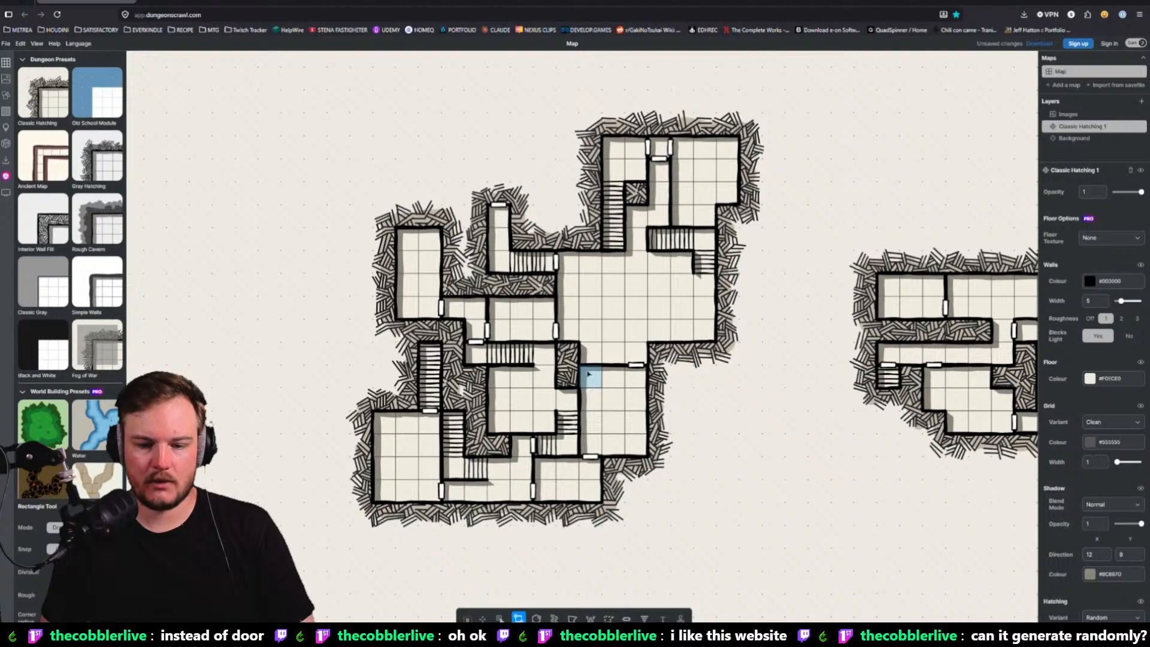
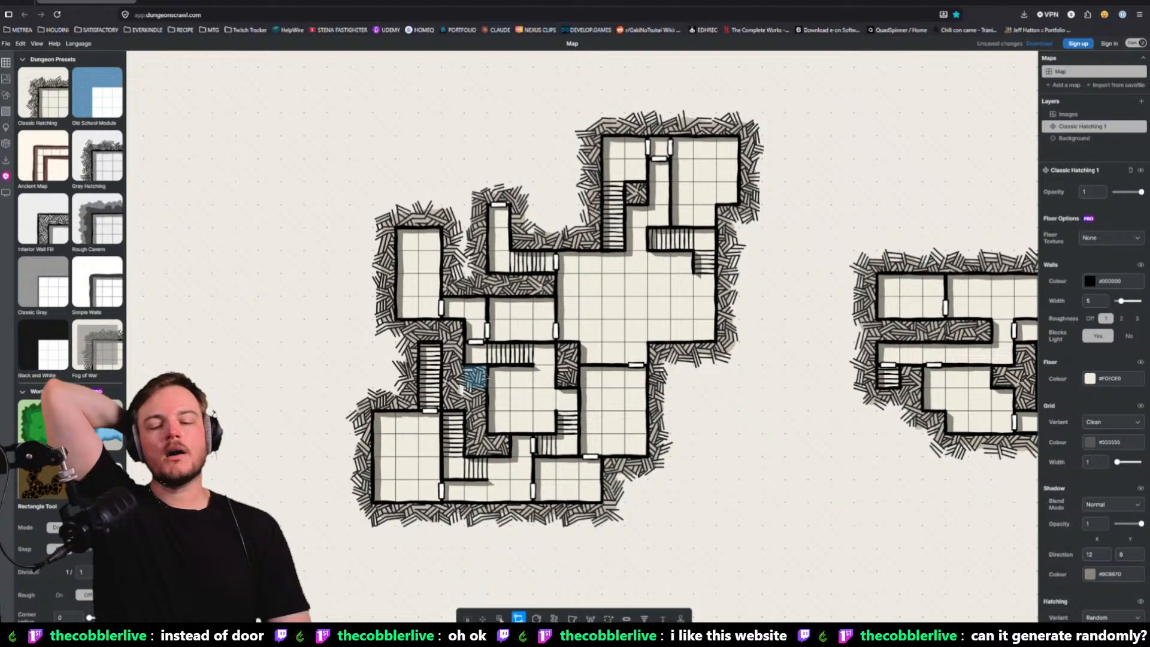
pyautogui.hotkey('alt', 'Tab')
pyautogui.moveTo(508, 340); pyautogui.dragTo(542, 338, button='right')
pyautogui.hotkey('alt', 'Tab')
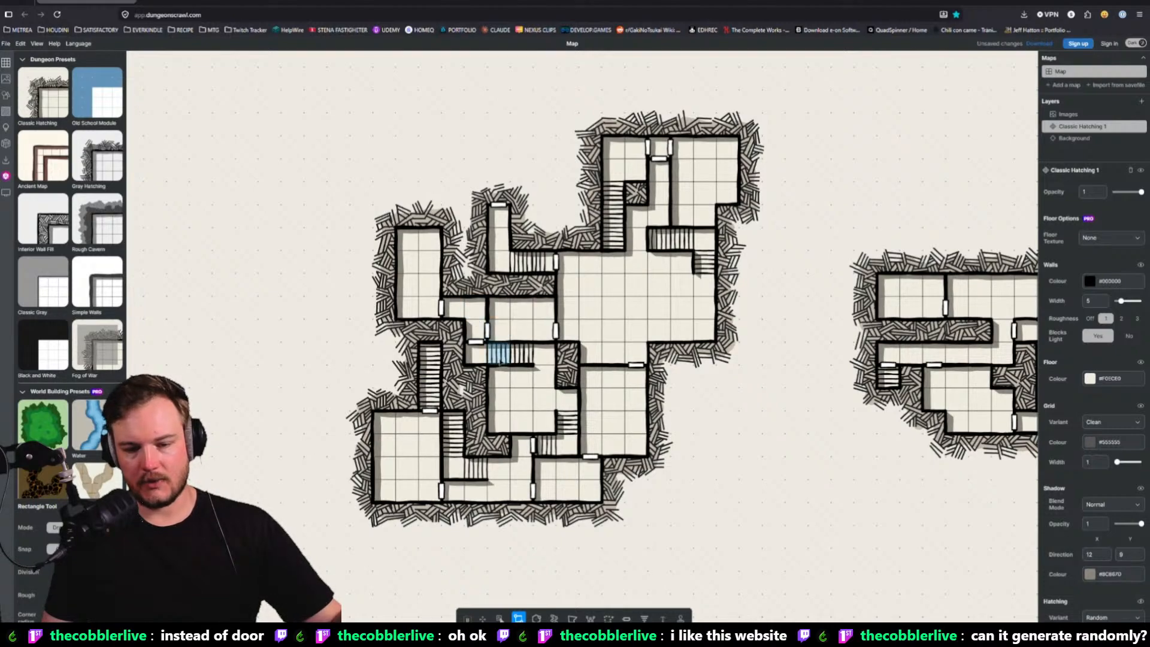
pyautogui.hotkey('alt', 'Tab')
pyautogui.moveTo(492, 240)
pyautogui.mouseDown(button='right')
pyautogui.moveTo(612, 221)
pyautogui.moveTo(773, 231)
pyautogui.mouseUp(button='right')
pyautogui.moveTo(525, 221)
pyautogui.mouseDown(button='right')
pyautogui.moveTo(557, 223)
pyautogui.moveTo(525, 221)
pyautogui.mouseUp(button='right')
# Find the subtractive doorway Box Brush84 in wireframe display, return to the unlit view and move the brush along Y
pyautogui.hotkey('alt', '2')
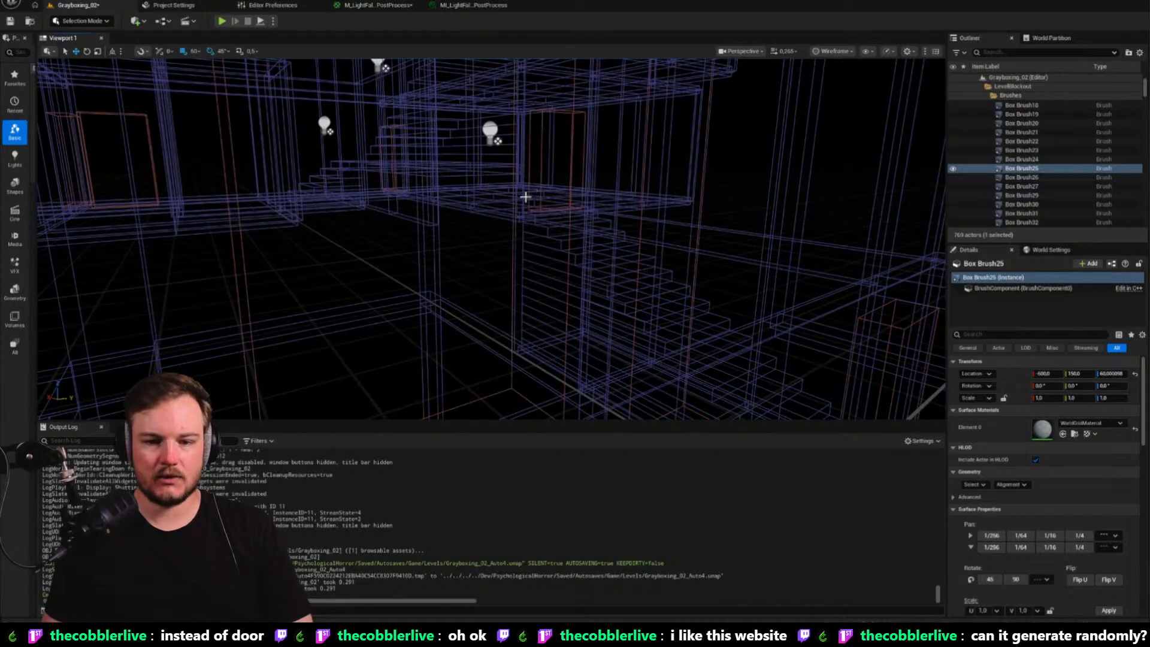
pyautogui.click(514, 218)
pyautogui.hotkey('alt', '3')
pyautogui.hotkey('alt', '2')
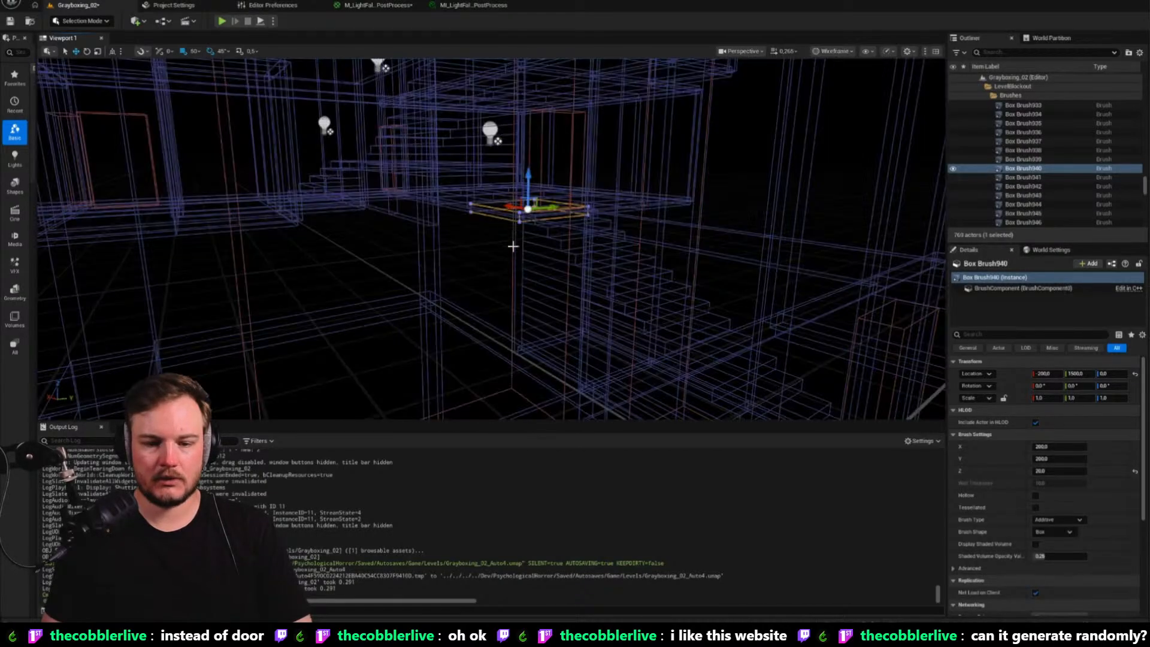
pyautogui.click(513, 261)
pyautogui.hotkey('alt', '3')
pyautogui.moveTo(513, 261)
pyautogui.mouseDown(button='right')
pyautogui.moveTo(521, 306)
pyautogui.moveTo(575, 312)
pyautogui.mouseUp(button='right')
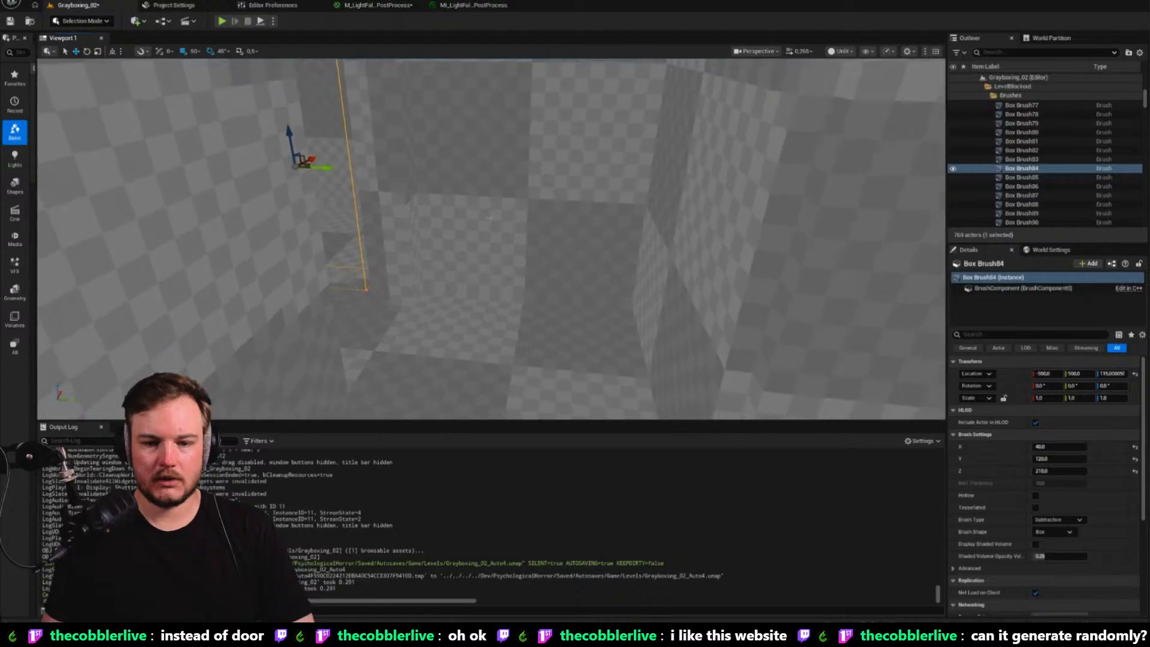
pyautogui.moveTo(313, 168); pyautogui.dragTo(365, 170)
pyautogui.moveTo(568, 186)
pyautogui.mouseDown(button='right')
pyautogui.moveTo(534, 193)
pyautogui.moveTo(534, 240)
pyautogui.moveTo(533, 209)
pyautogui.mouseUp(button='right')
pyautogui.click(533, 209)
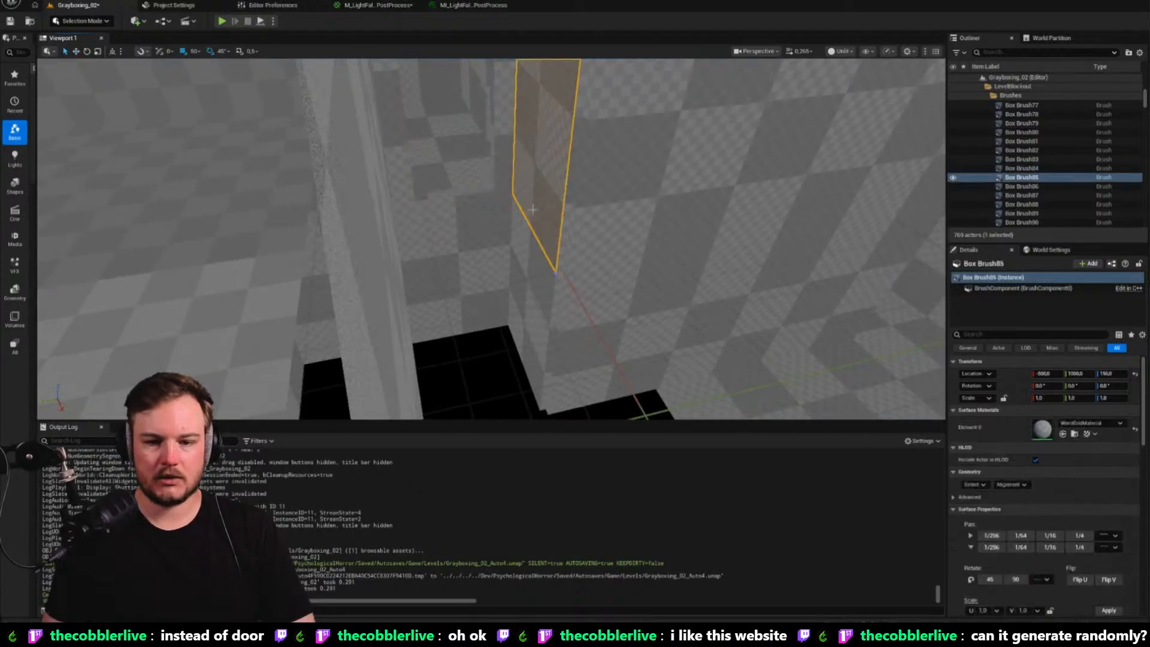
pyautogui.keyDown('ctrl'); pyautogui.click(527, 253); pyautogui.keyUp('ctrl')
pyautogui.moveTo(528, 253); pyautogui.dragTo(548, 258, button='right')
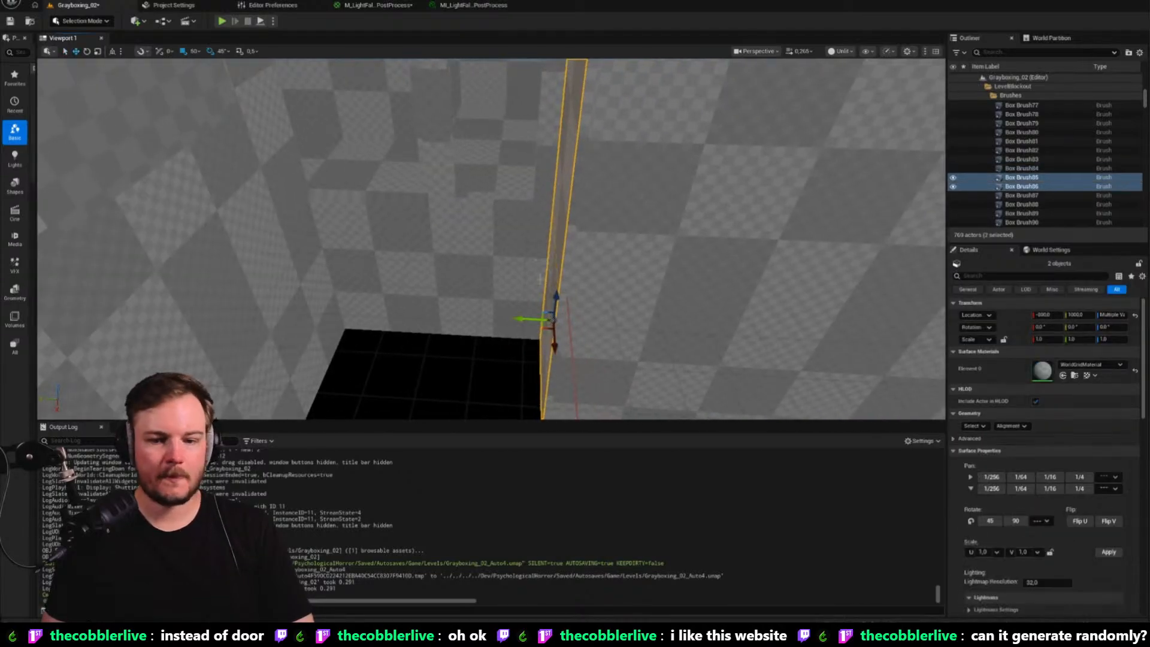
# Select the stair flight Linear Stair Brush14 together with its two adjoining brushes and move them one tile along Y
pyautogui.moveTo(395, 317); pyautogui.dragTo(400, 315, button='right')
pyautogui.click(488, 252)
pyautogui.moveTo(488, 252); pyautogui.dragTo(487, 234, button='right')
pyautogui.keyDown('ctrl'); pyautogui.click(497, 176); pyautogui.keyUp('ctrl')
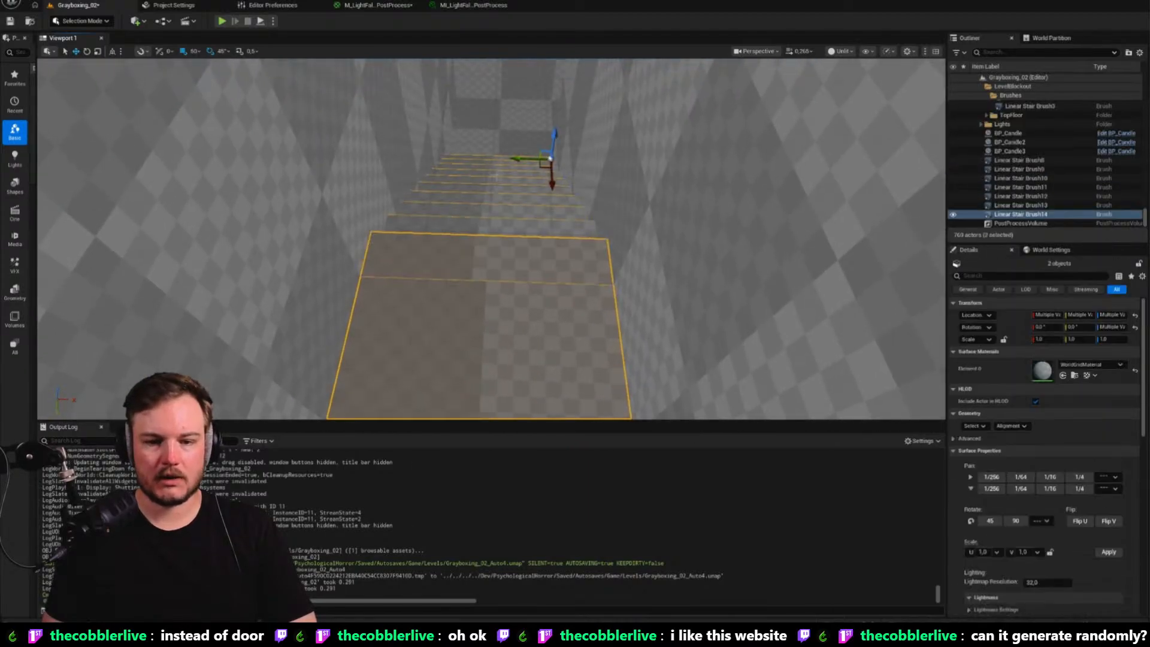
pyautogui.moveTo(334, 207); pyautogui.dragTo(339, 214, button='right')
pyautogui.moveTo(547, 225); pyautogui.dragTo(528, 217, button='right')
pyautogui.press('q')
pyautogui.keyDown('ctrl'); pyautogui.click(547, 225); pyautogui.keyUp('ctrl')
pyautogui.press('w')
pyautogui.moveTo(702, 276); pyautogui.dragTo(599, 281)
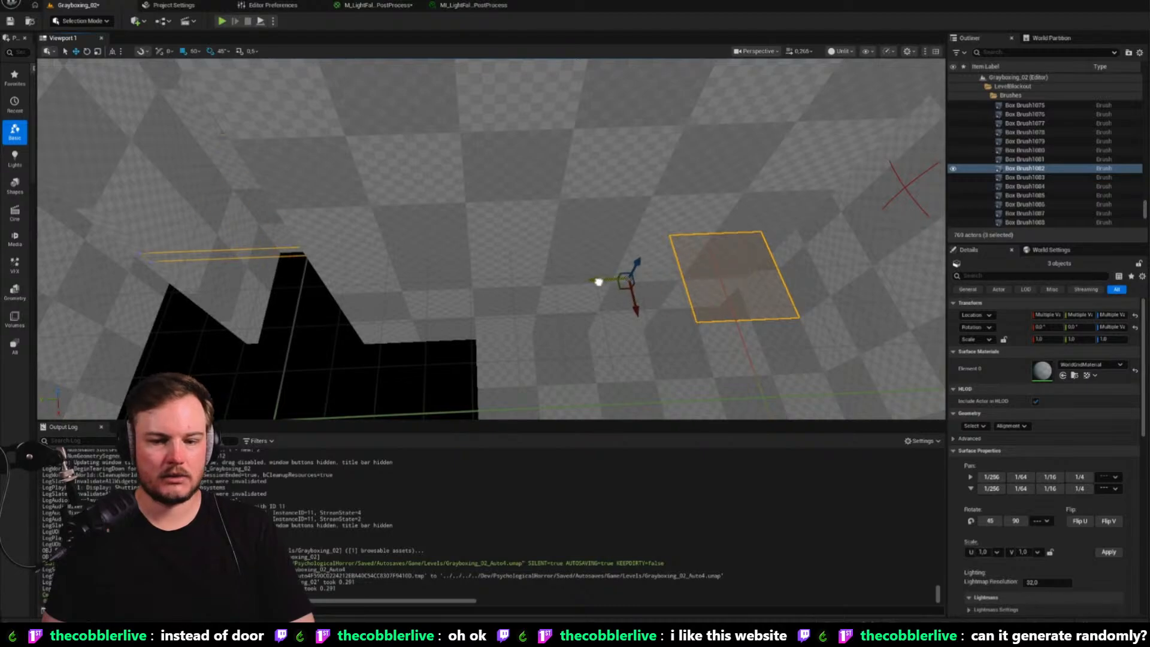
# Select the six wall brushes Box Brush355 to Box Brush360 and move them one tile along Y
pyautogui.press('q')
pyautogui.click(679, 305)
pyautogui.keyDown('ctrl'); pyautogui.click(722, 208); pyautogui.keyUp('ctrl')
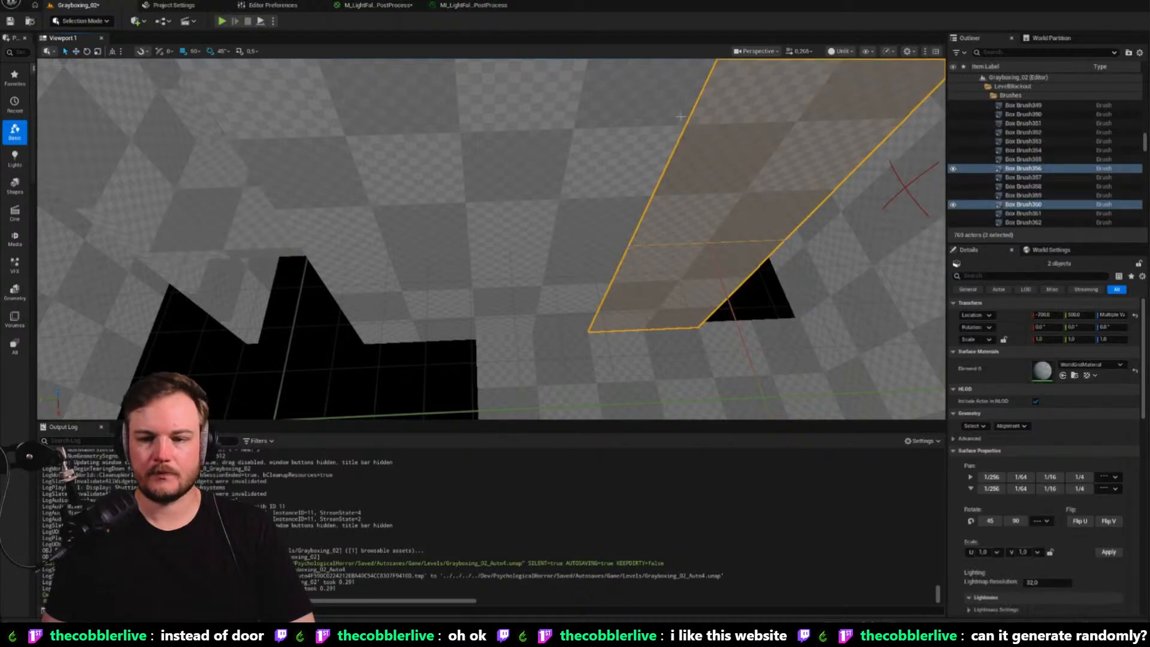
pyautogui.keyDown('ctrl'); pyautogui.click(562, 276); pyautogui.keyUp('ctrl')
pyautogui.keyDown('ctrl'); pyautogui.click(550, 217); pyautogui.keyUp('ctrl')
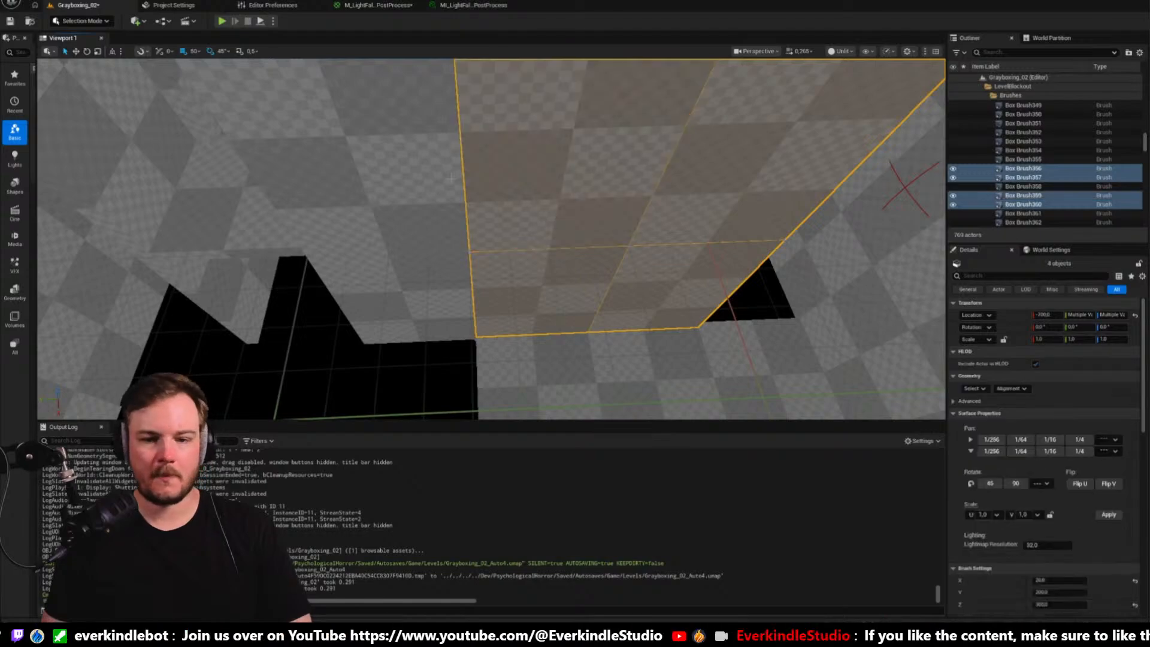
pyautogui.keyDown('ctrl'); pyautogui.click(418, 225); pyautogui.keyUp('ctrl')
pyautogui.keyDown('ctrl'); pyautogui.click(416, 280); pyautogui.keyUp('ctrl')
pyautogui.press('w')
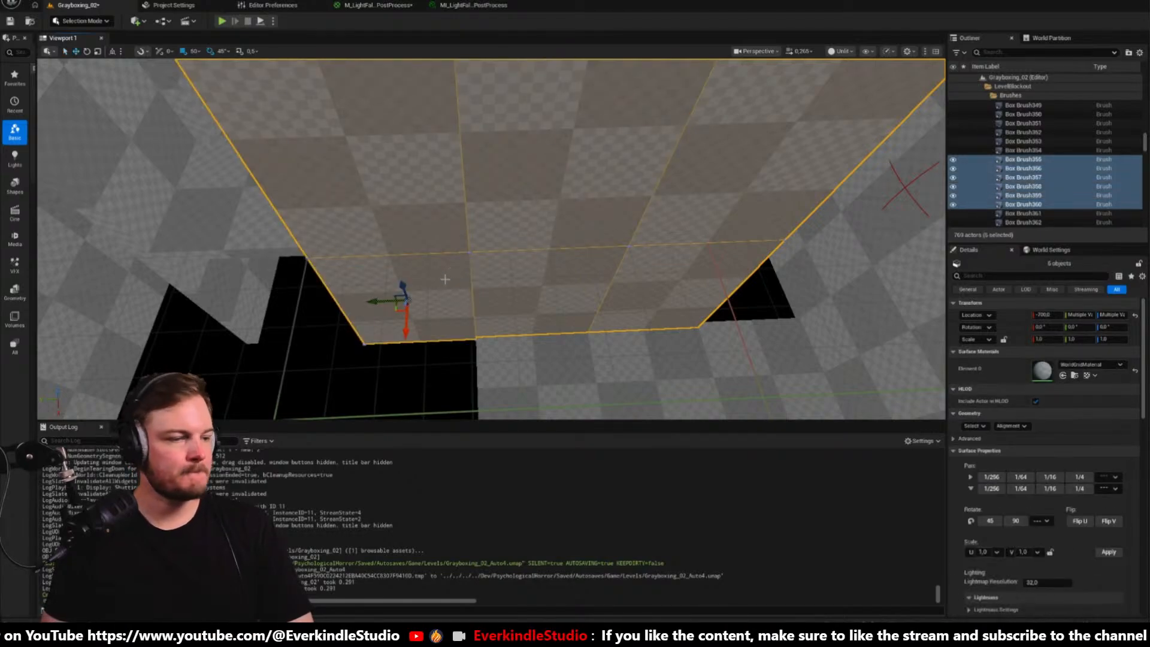
pyautogui.moveTo(354, 305)
pyautogui.mouseDown()
pyautogui.moveTo(241, 307)
pyautogui.moveTo(224, 318)
pyautogui.mouseUp()
pyautogui.moveTo(224, 319); pyautogui.dragTo(233, 376, button='right')
pyautogui.moveTo(441, 248); pyautogui.dragTo(442, 248, button='right')
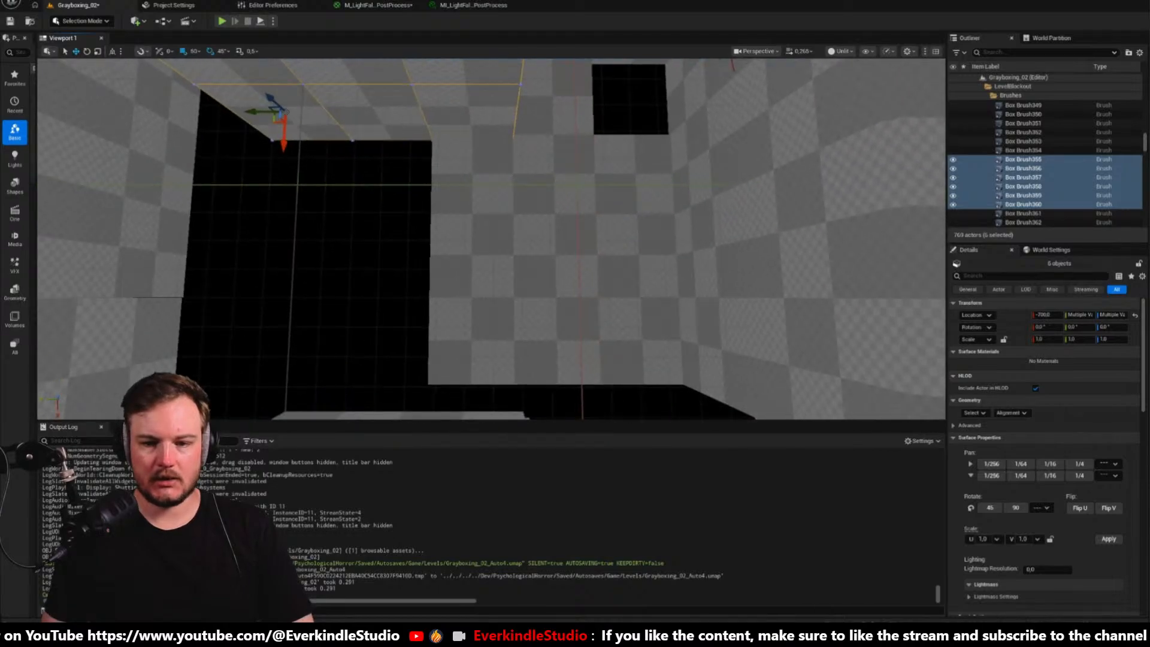
# Select a row of three floor tiles and move it three tiles along Y into the open floor gap
pyautogui.click(631, 177)
pyautogui.keyDown('ctrl'); pyautogui.click(630, 245); pyautogui.keyUp('ctrl')
pyautogui.keyDown('ctrl'); pyautogui.click(634, 346); pyautogui.keyUp('ctrl')
pyautogui.keyDown('alt'); pyautogui.moveTo(613, 340); pyautogui.dragTo(369, 342); pyautogui.keyUp('alt')
pyautogui.moveTo(388, 322); pyautogui.dragTo(389, 322, button='right')
# Following the map, duplicate floor tile Box Brush1111 to Y 300 and continue the row with two copies along X, to X 0
pyautogui.hotkey('alt', 'Tab')
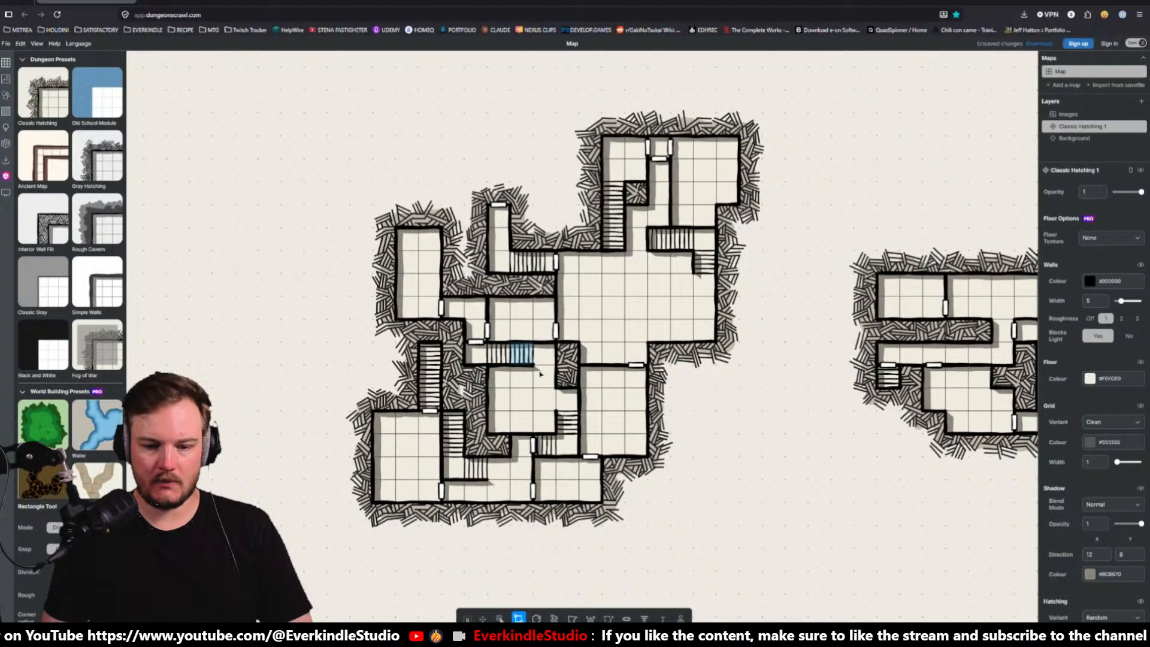
pyautogui.hotkey('alt', 'Tab')
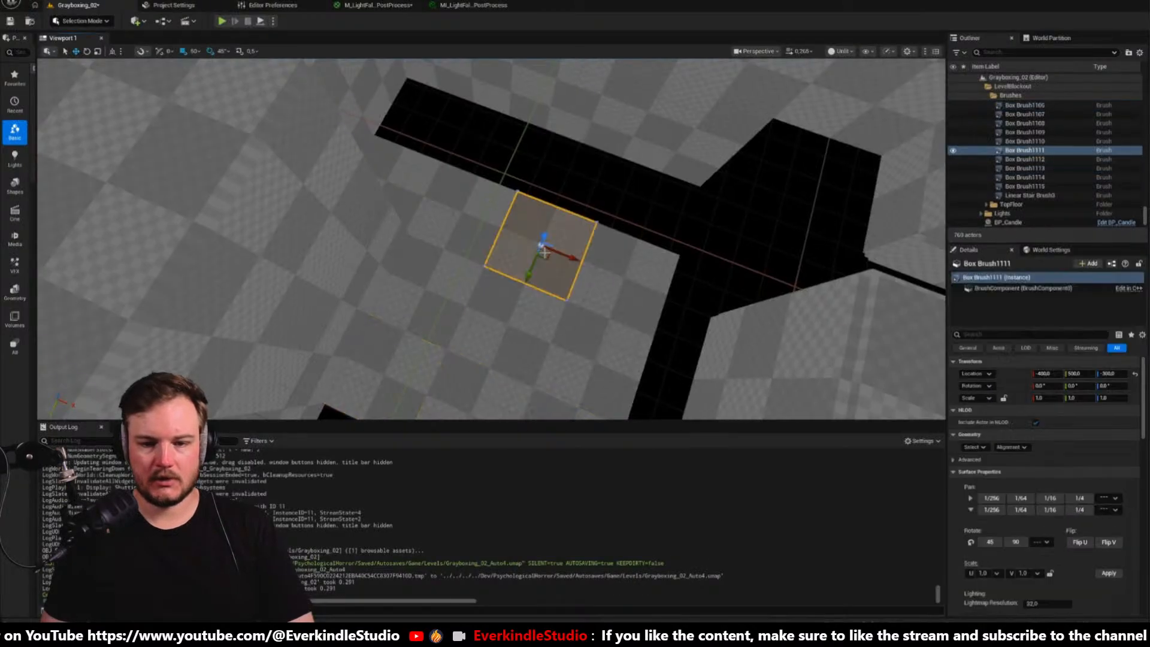
pyautogui.keyDown('alt'); pyautogui.moveTo(540, 268); pyautogui.dragTo(586, 204); pyautogui.keyUp('alt')
pyautogui.hotkey('alt', 'Tab')
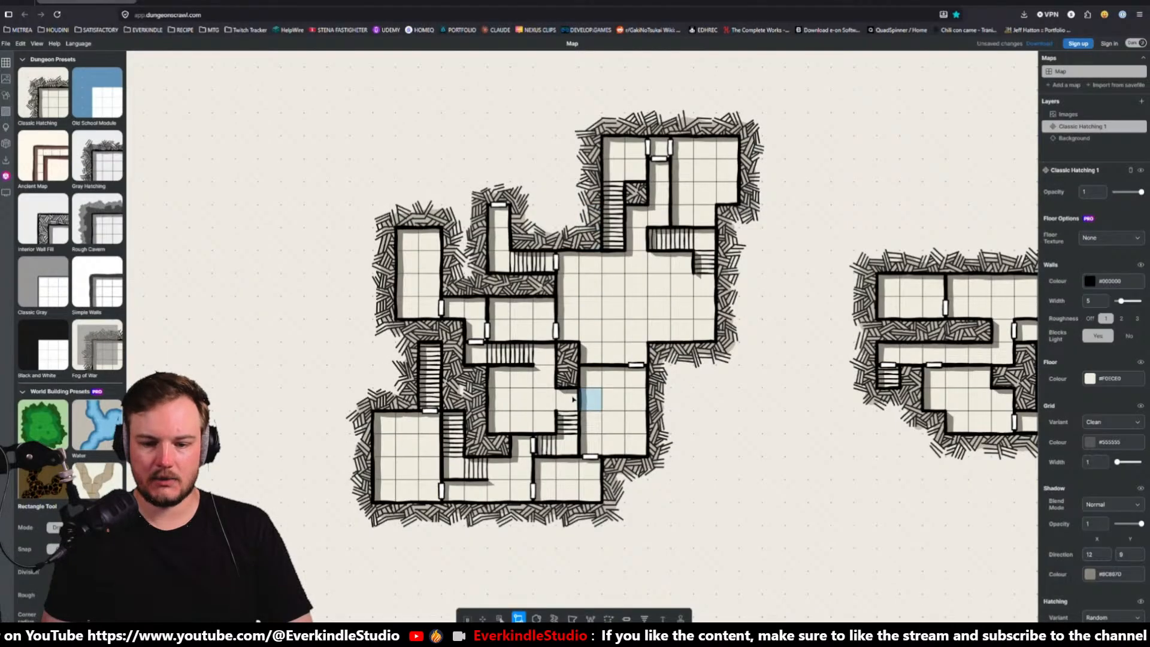
pyautogui.hotkey('alt', 'Tab')
pyautogui.moveTo(572, 400); pyautogui.dragTo(653, 381, button='right')
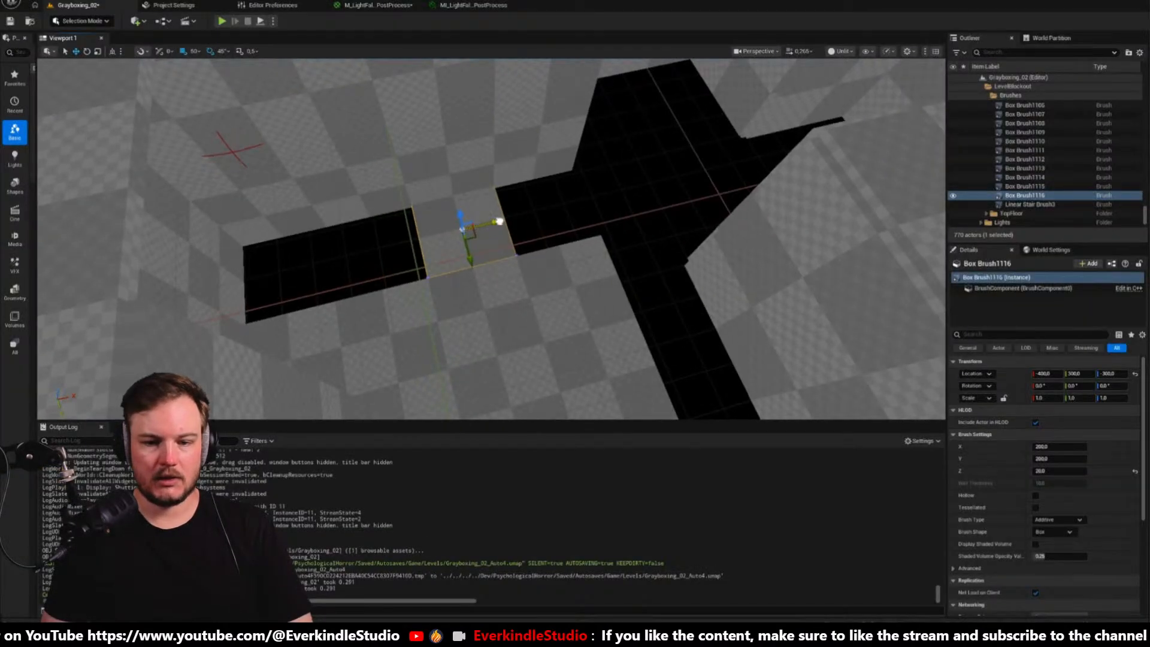
pyautogui.keyDown('alt'); pyautogui.moveTo(510, 219); pyautogui.dragTo(652, 191); pyautogui.keyUp('alt')
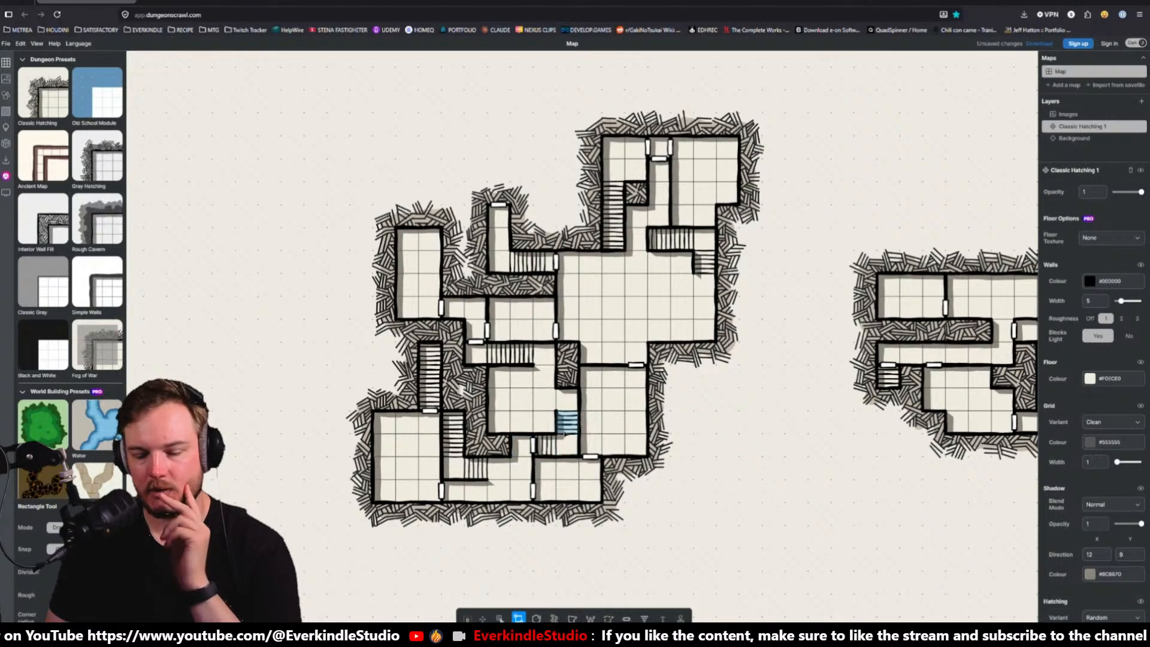
# Check the corner stairs on the map and raise floor tile Box Brush1118 to Z -150 as a landing
pyautogui.hotkey('alt', 'Tab')
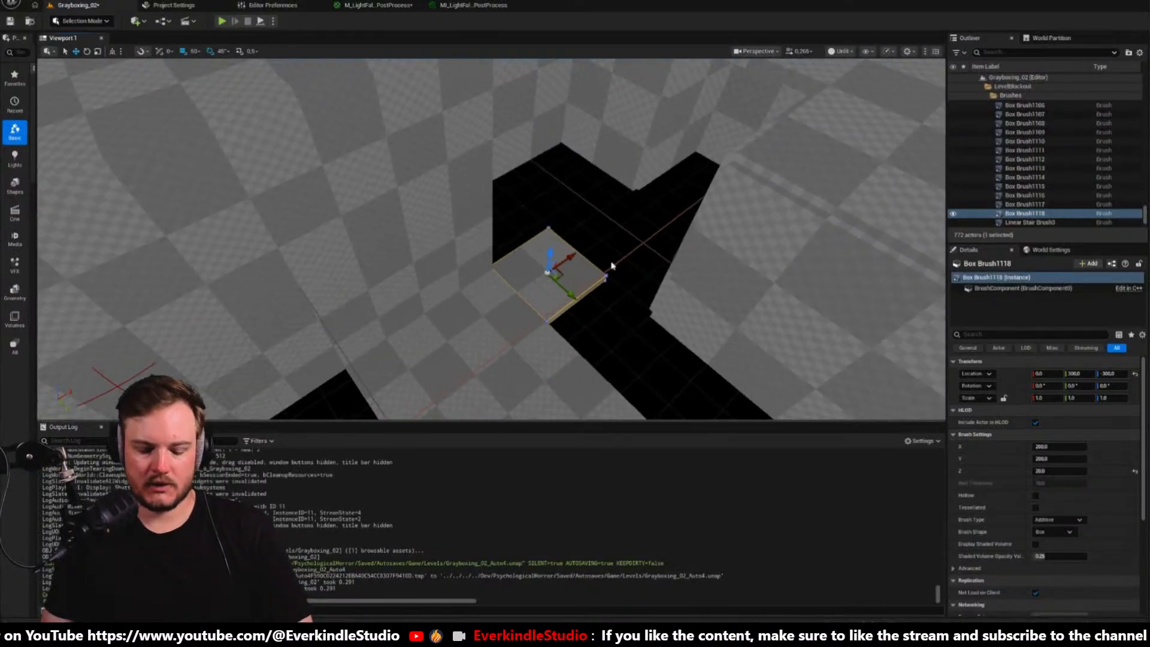
pyautogui.press(']')
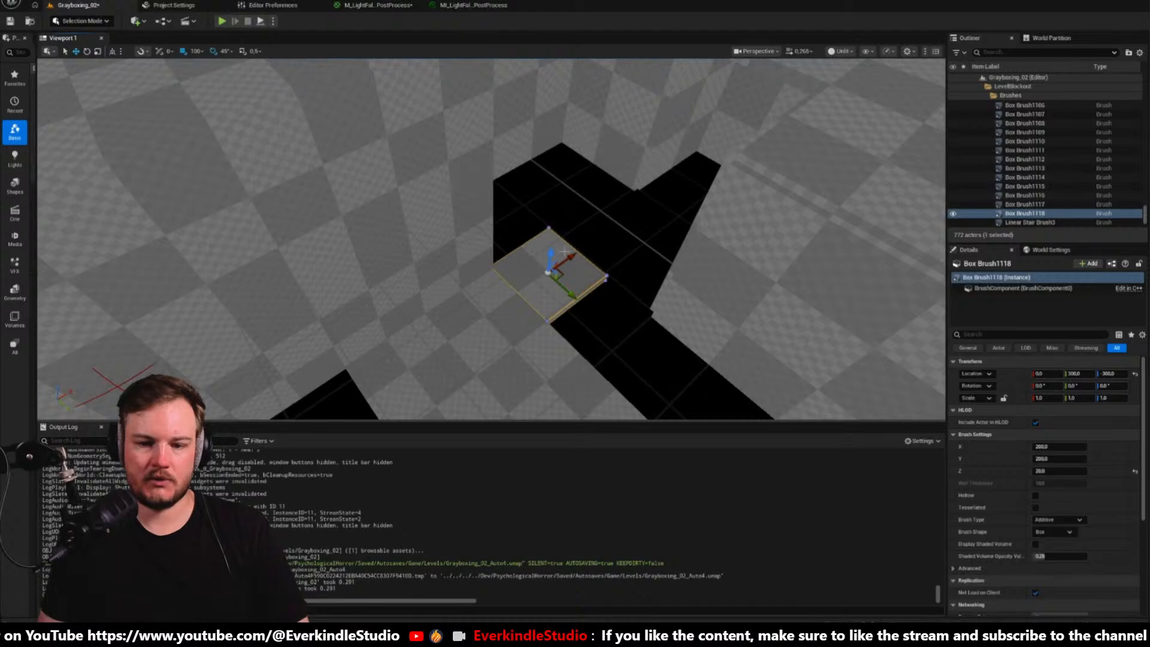
pyautogui.moveTo(554, 252); pyautogui.dragTo(557, 211)
pyautogui.press('[')
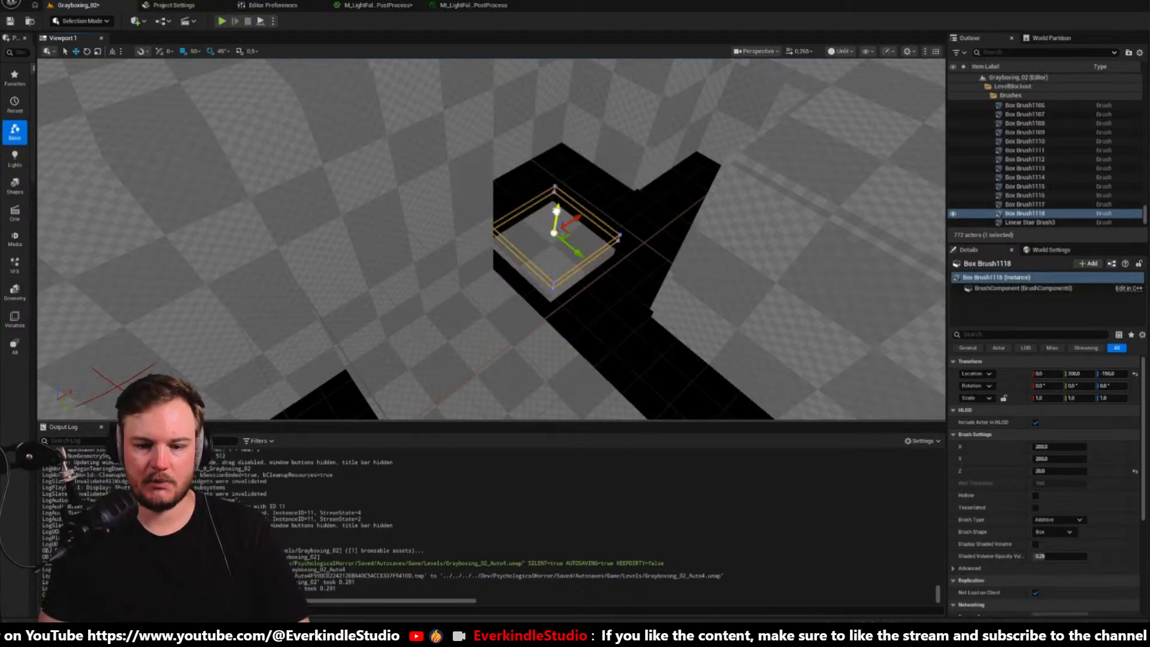
# Check the map again and duplicate Linear Stair Brush14, placing the copy near the raised landing
pyautogui.moveTo(556, 211); pyautogui.dragTo(554, 220, button='right')
pyautogui.hotkey('alt', 'Tab')
pyautogui.hotkey('alt', 'Tab')
pyautogui.click(605, 206)
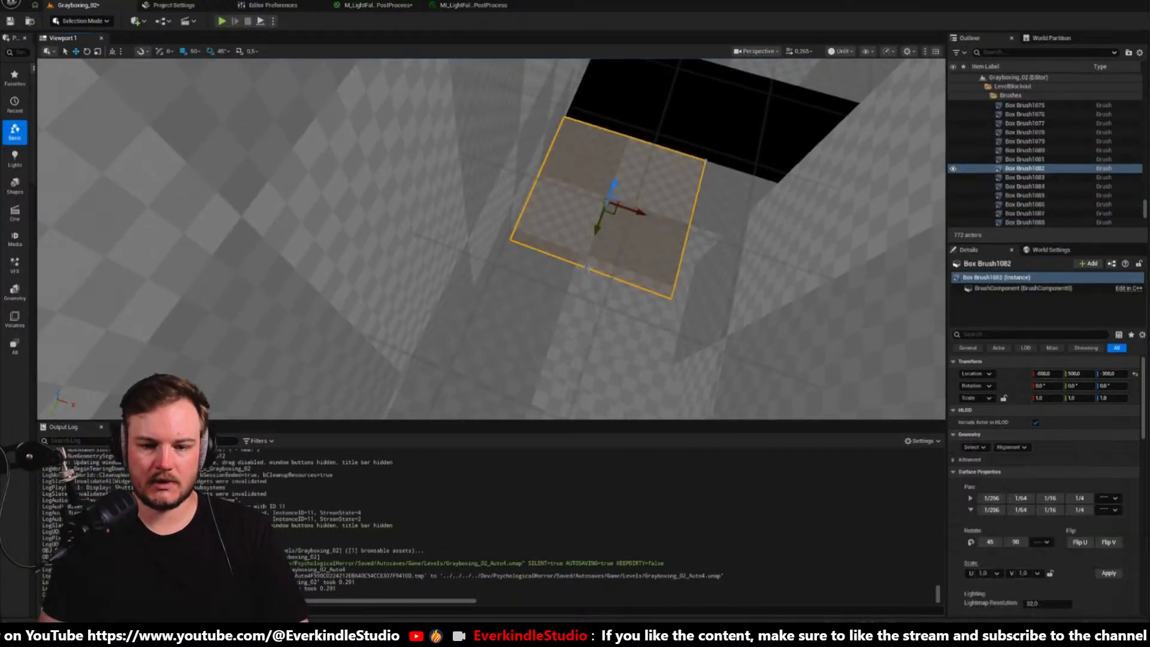
pyautogui.click(579, 297)
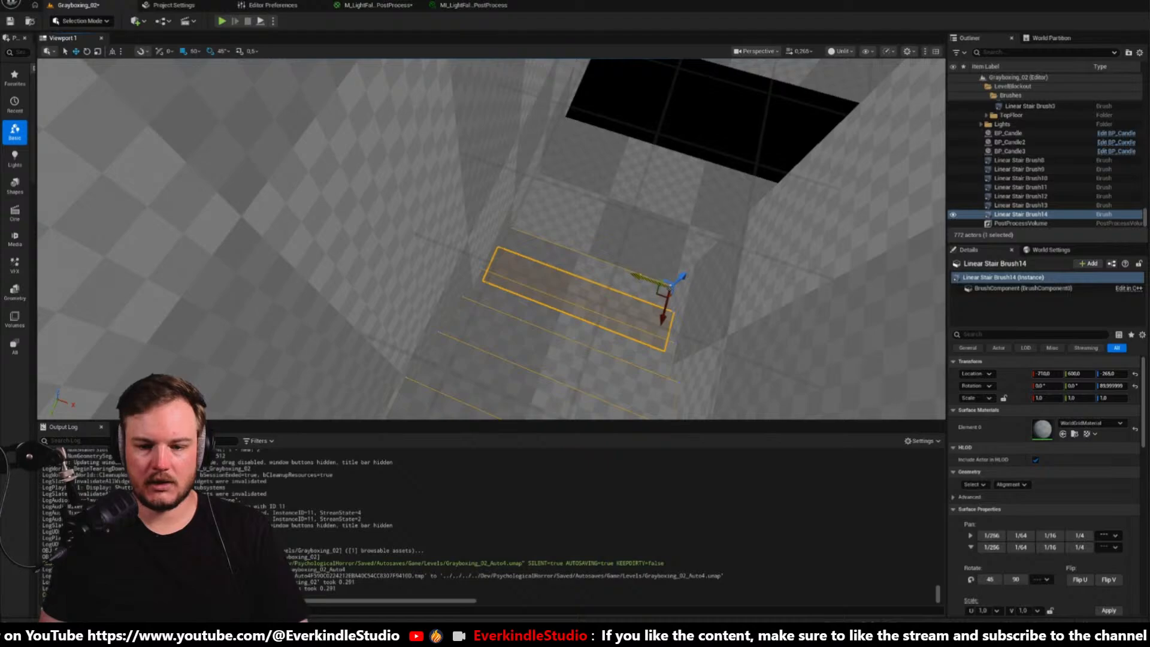
pyautogui.hotkey('ctrl', 'd')
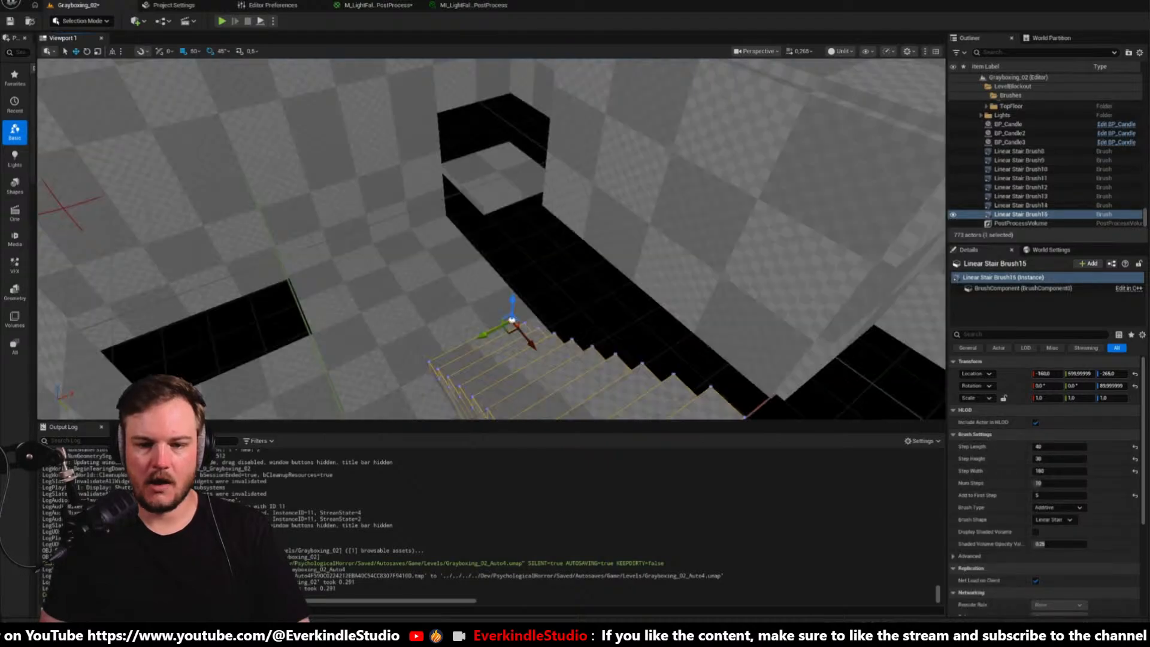
# Rotate the copied stair to 0° about Z and move it along Y into the new tile row by the landing
pyautogui.moveTo(555, 218); pyautogui.dragTo(554, 222, button='right')
pyautogui.press('e')
pyautogui.moveTo(572, 288)
pyautogui.mouseDown()
pyautogui.moveTo(566, 255)
pyautogui.moveTo(527, 273)
pyautogui.moveTo(455, 222)
pyautogui.mouseUp()
pyautogui.press('w')
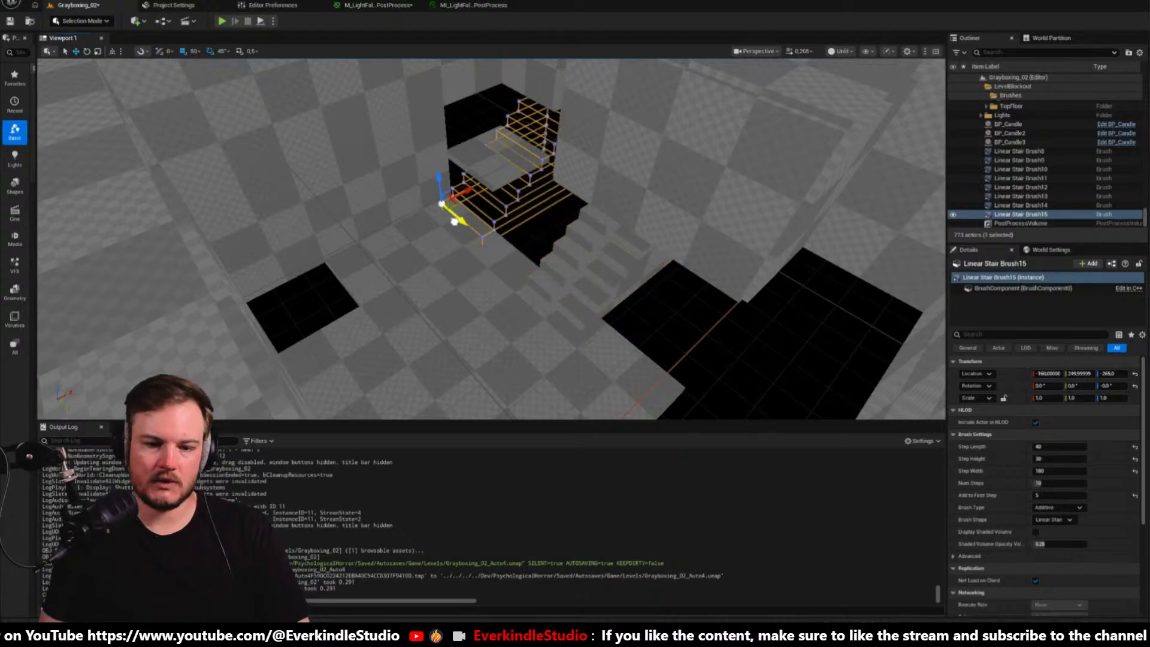
# Align the copied stair with the passage wall along Y using finer grid snapping, and shift it back along X from the landing
pyautogui.moveTo(455, 222)
pyautogui.mouseDown(button='right')
pyautogui.moveTo(437, 230)
pyautogui.moveTo(455, 225)
pyautogui.moveTo(503, 252)
pyautogui.moveTo(474, 239)
pyautogui.mouseUp(button='right')
pyautogui.moveTo(471, 238); pyautogui.dragTo(441, 240)
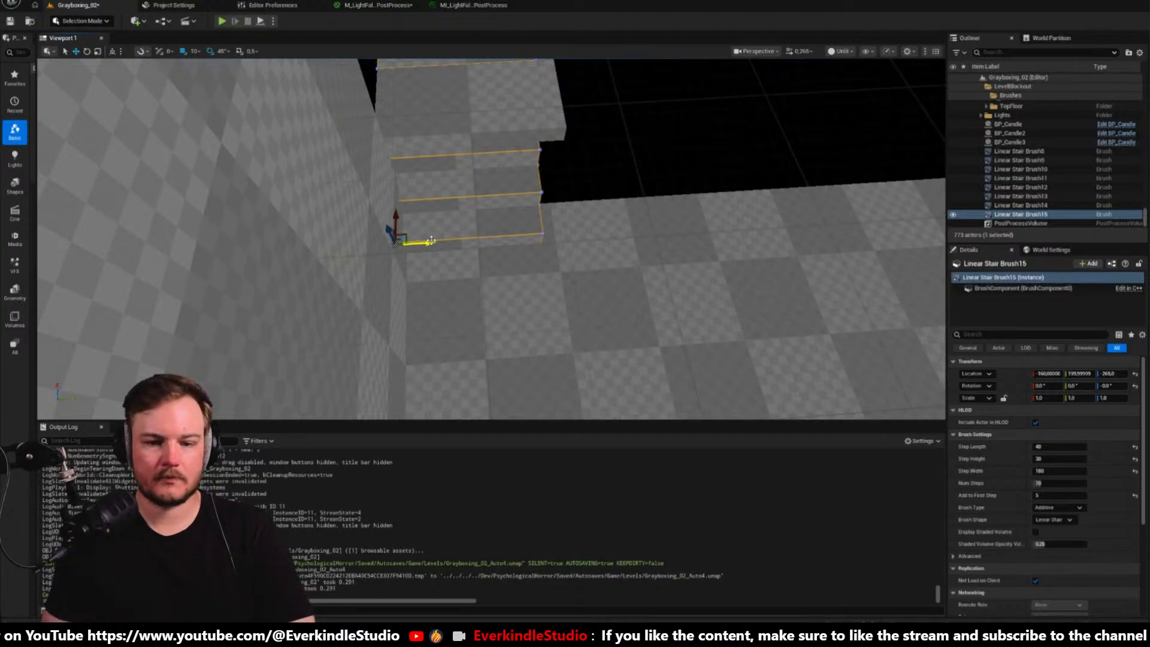
pyautogui.moveTo(432, 240); pyautogui.dragTo(436, 241)
pyautogui.moveTo(438, 240); pyautogui.dragTo(437, 238, button='right')
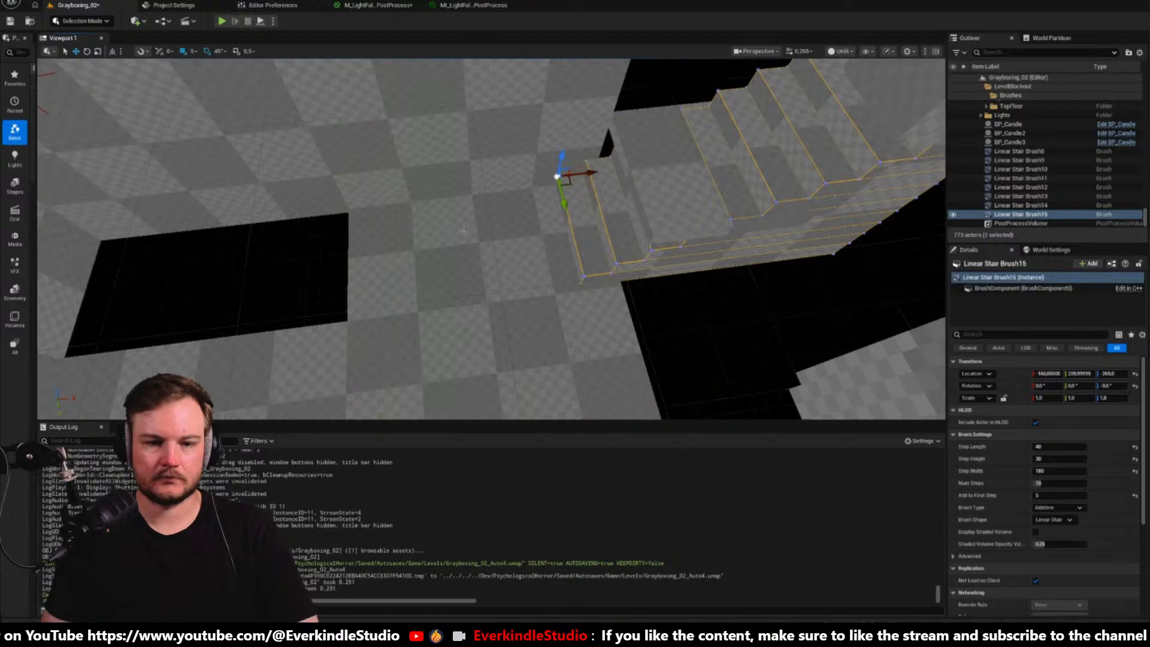
pyautogui.press(']')
pyautogui.press(']')
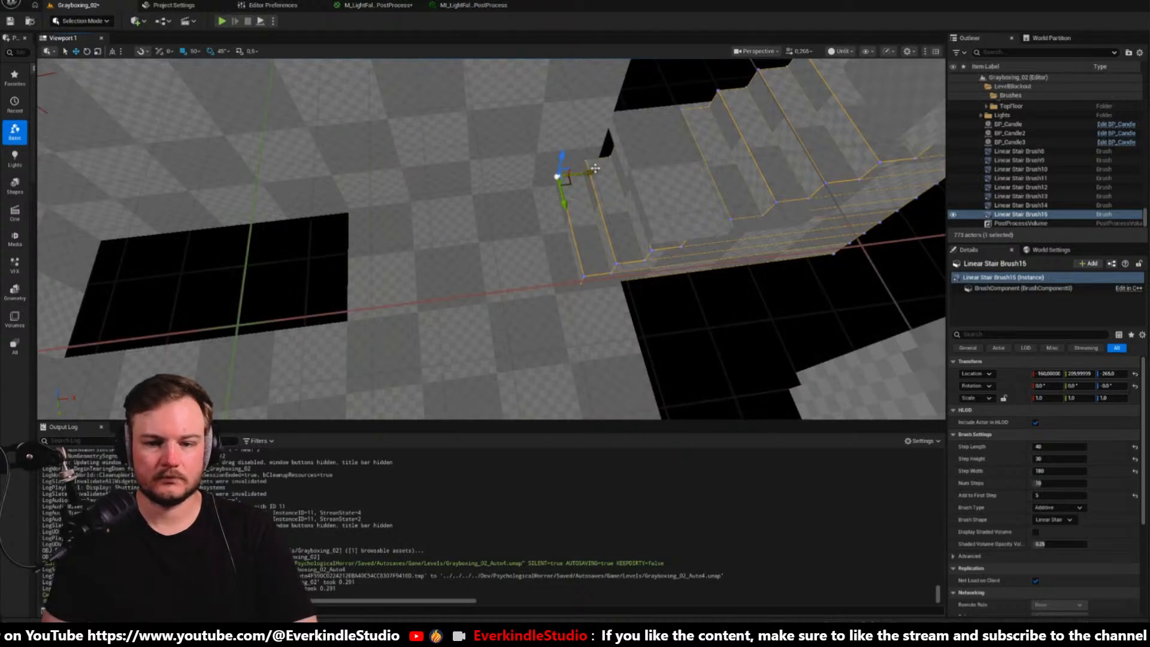
pyautogui.moveTo(583, 173); pyautogui.dragTo(506, 186)
pyautogui.press('[')
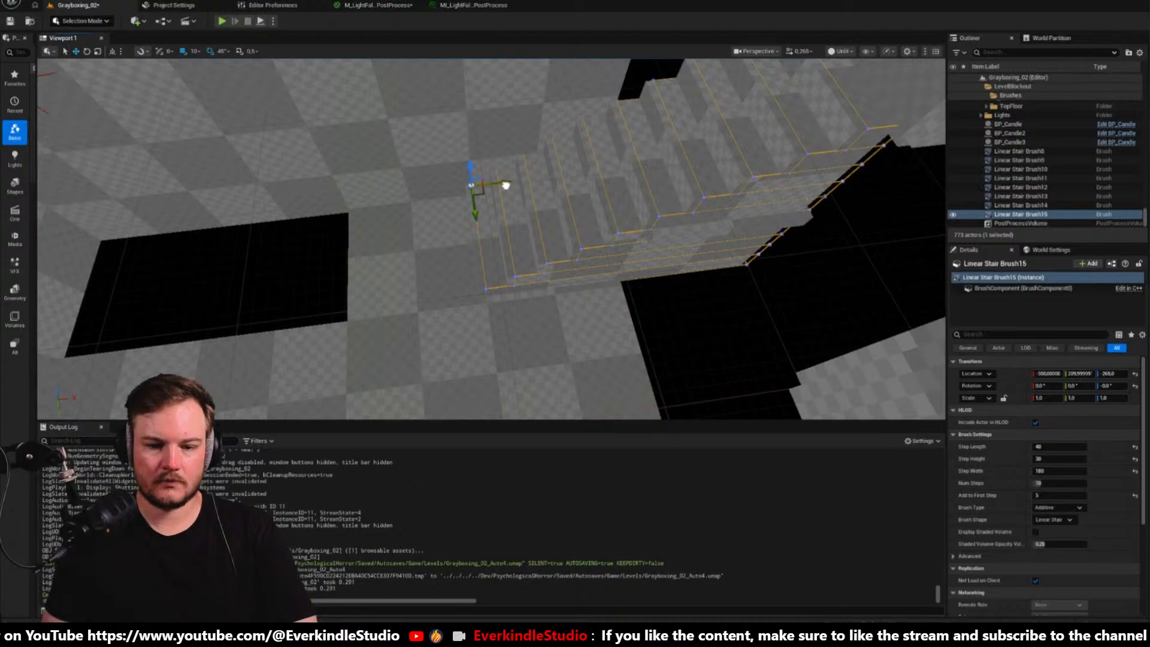
# Check the copied stair's overlap with landing Box Brush1118 and set the stair's Num Steps to 5
pyautogui.moveTo(506, 185)
pyautogui.mouseDown(button='right')
pyautogui.moveTo(554, 111)
pyautogui.moveTo(600, 138)
pyautogui.mouseUp(button='right')
pyautogui.keyDown('ctrl'); pyautogui.click(599, 173); pyautogui.keyUp('ctrl')
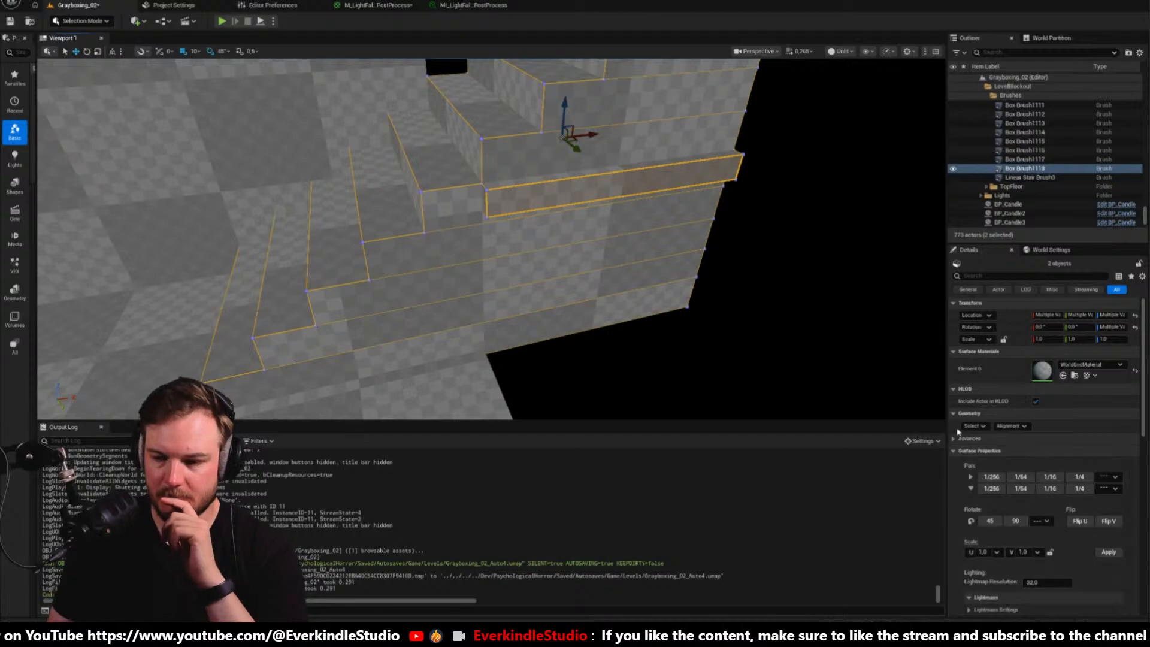
pyautogui.click(456, 332)
pyautogui.scroll(2, 455, 332)
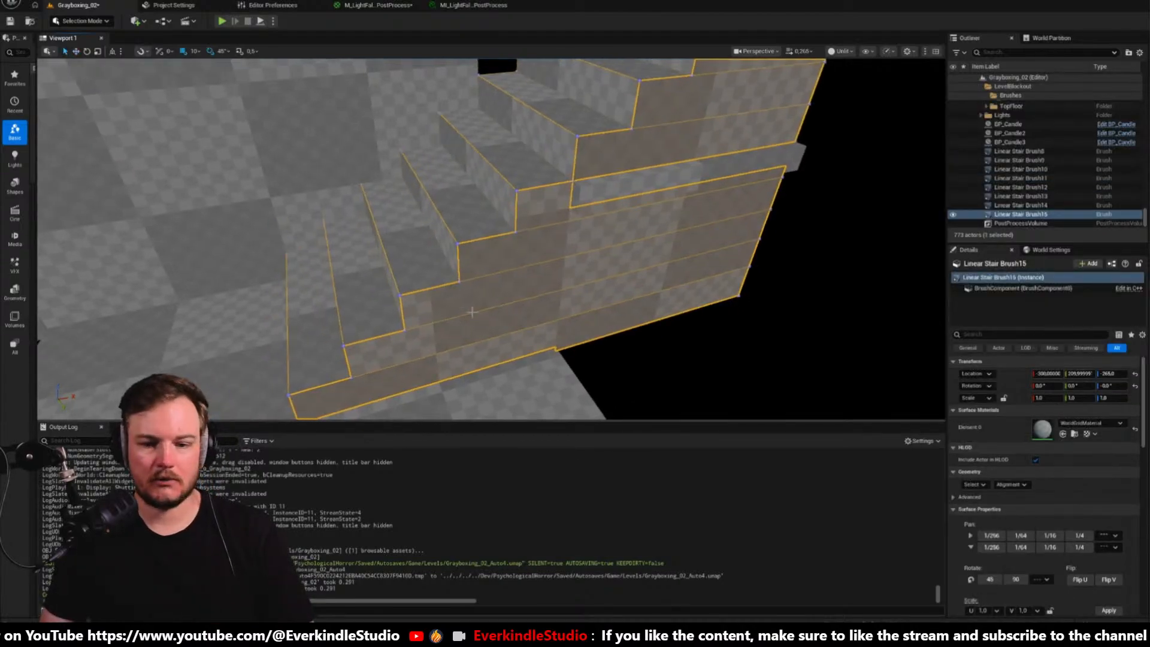
pyautogui.scroll(-5, 1037, 515)
pyautogui.scroll(-2, 1034, 528)
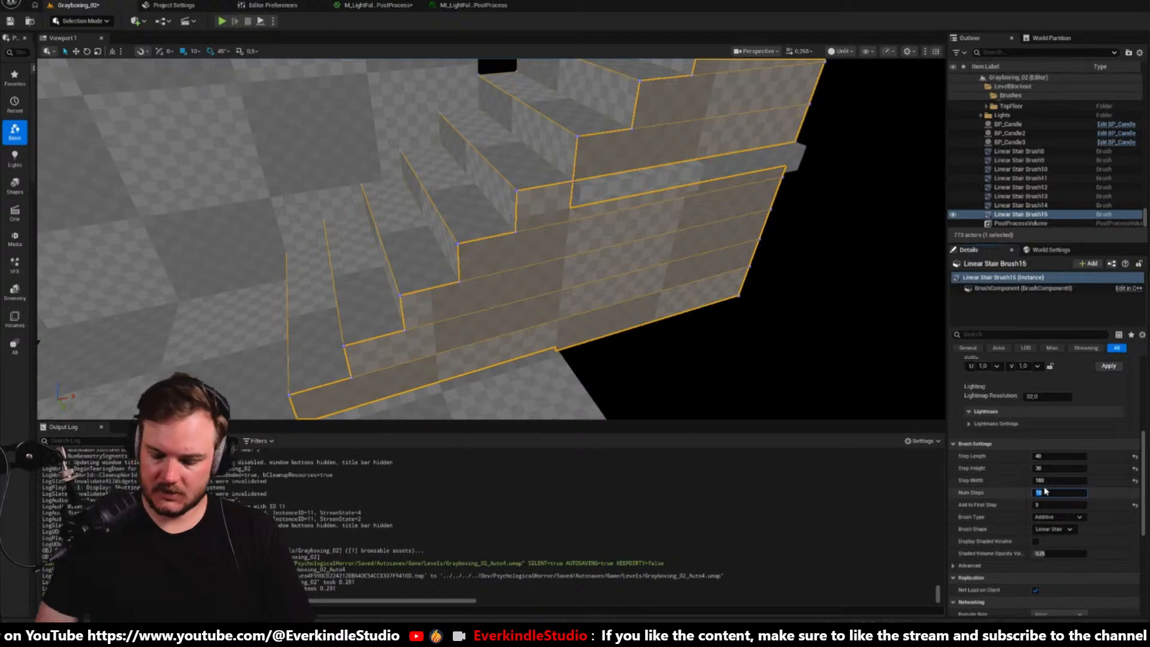
pyautogui.write('5')
pyautogui.press('Return')
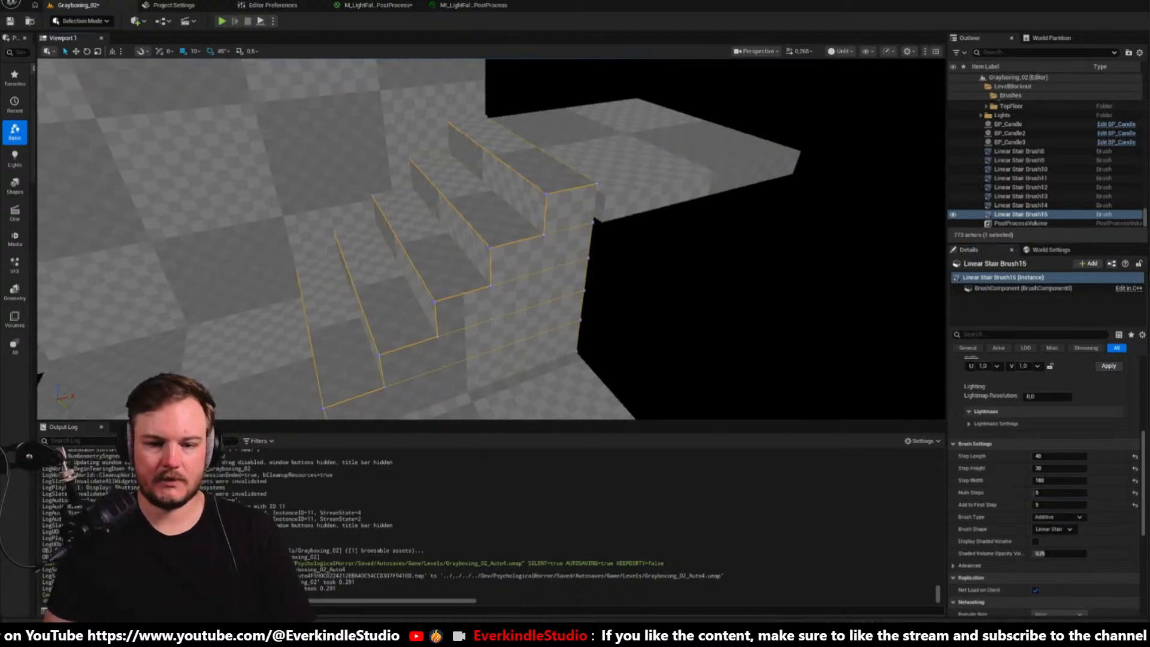
# Fine-adjust the height of the five-step Linear Stair Brush15 beside the landing using 5-unit grid snapping
pyautogui.moveTo(465, 310); pyautogui.dragTo(466, 269, button='right')
pyautogui.click(467, 268)
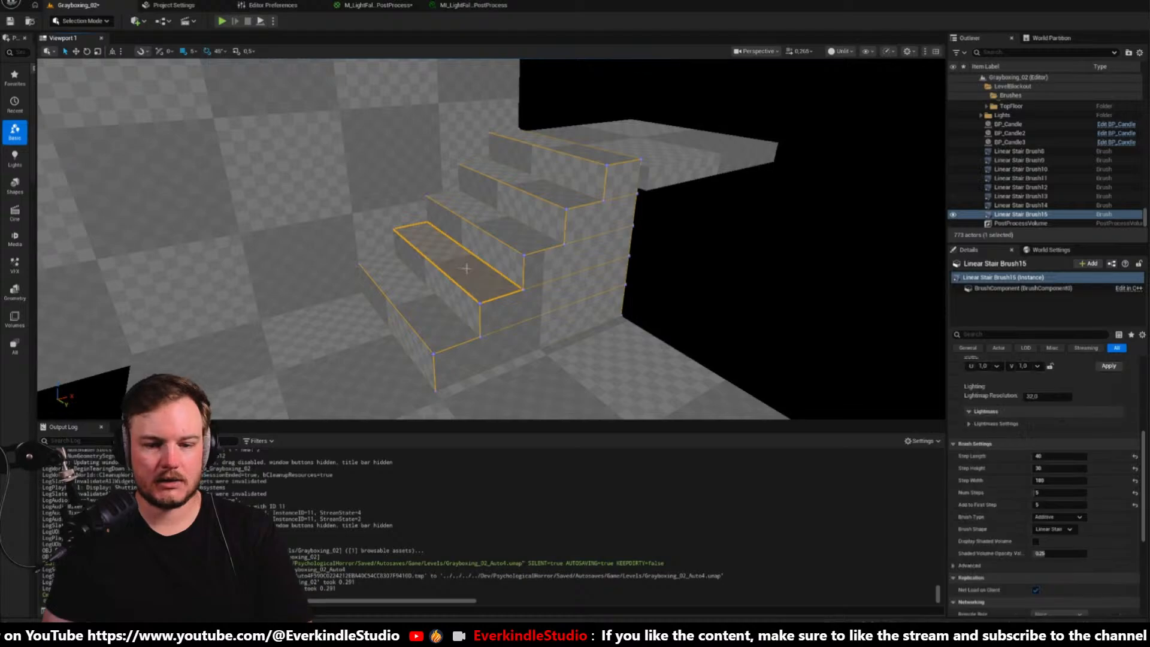
pyautogui.moveTo(356, 238); pyautogui.dragTo(357, 245)
# Duplicate walls Box Brush100 and Box Brush104 together along Y across the open gap, using 50-unit grid snapping
pyautogui.moveTo(359, 246)
pyautogui.mouseDown(button='right')
pyautogui.moveTo(384, 249)
pyautogui.moveTo(215, 242)
pyautogui.moveTo(281, 246)
pyautogui.moveTo(264, 240)
pyautogui.moveTo(287, 228)
pyautogui.moveTo(299, 234)
pyautogui.moveTo(276, 246)
pyautogui.moveTo(299, 269)
pyautogui.mouseUp(button='right')
pyautogui.click(386, 303)
pyautogui.moveTo(385, 303)
pyautogui.mouseDown(button='right')
pyautogui.moveTo(359, 282)
pyautogui.moveTo(442, 268)
pyautogui.mouseUp(button='right')
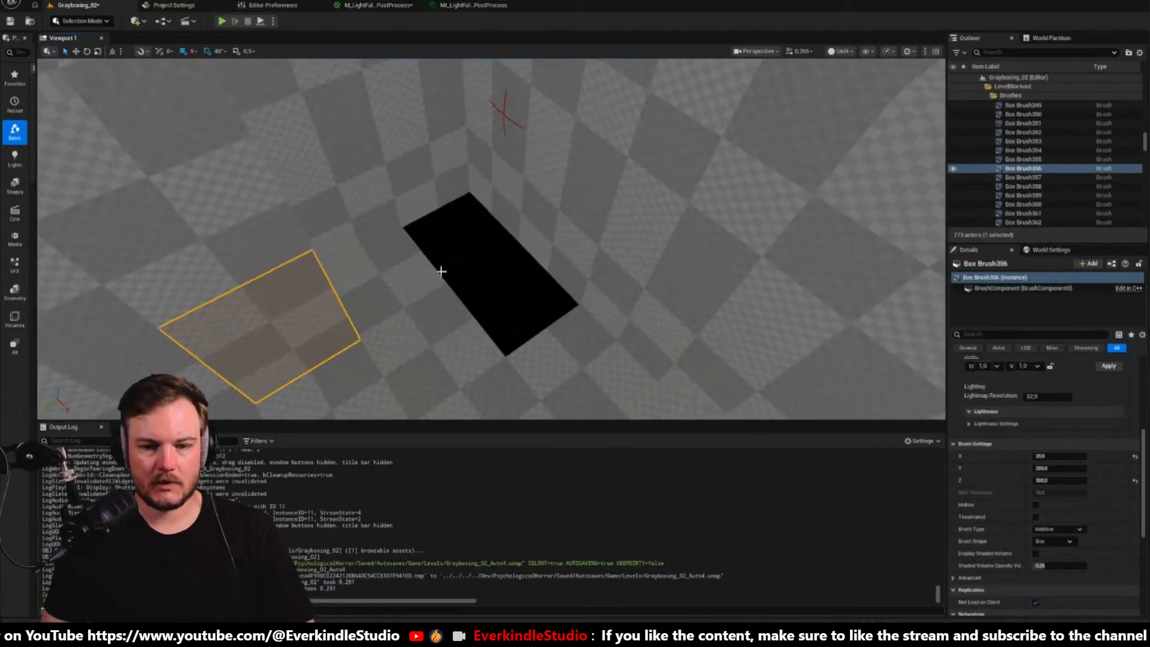
pyautogui.keyDown('ctrl'); pyautogui.click(559, 234); pyautogui.keyUp('ctrl')
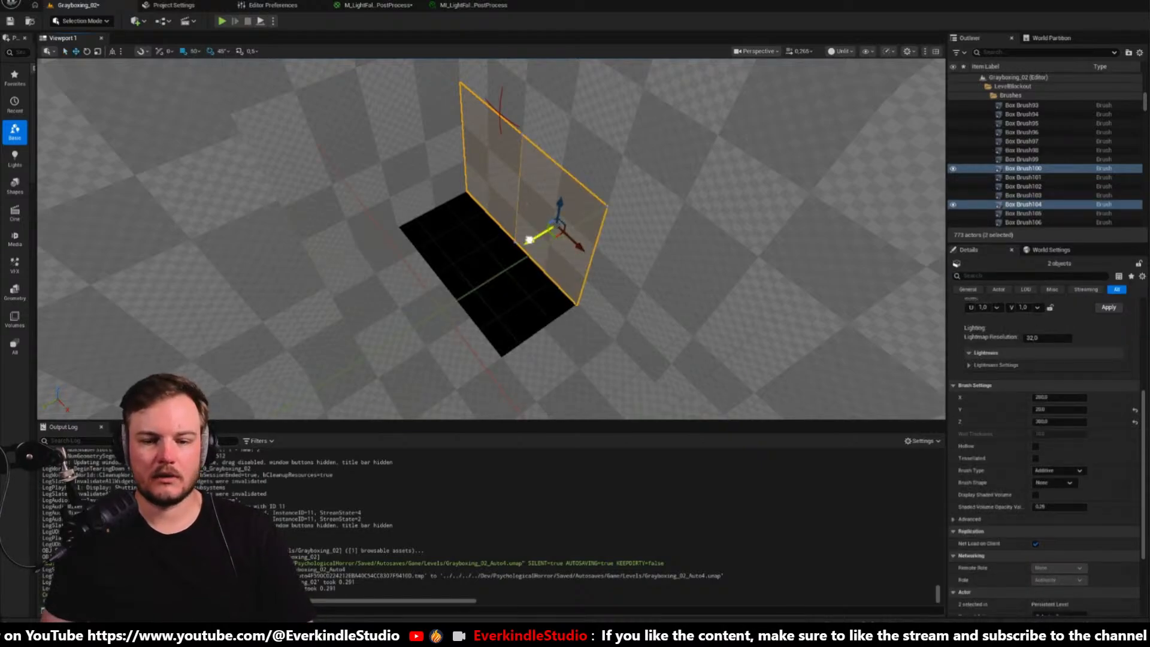
pyautogui.keyDown('alt'); pyautogui.moveTo(523, 243); pyautogui.dragTo(445, 292); pyautogui.keyUp('alt')
pyautogui.moveTo(711, 310)
pyautogui.mouseDown(button='right')
pyautogui.moveTo(779, 300)
pyautogui.moveTo(701, 310)
pyautogui.moveTo(711, 310)
pyautogui.mouseUp(button='right')
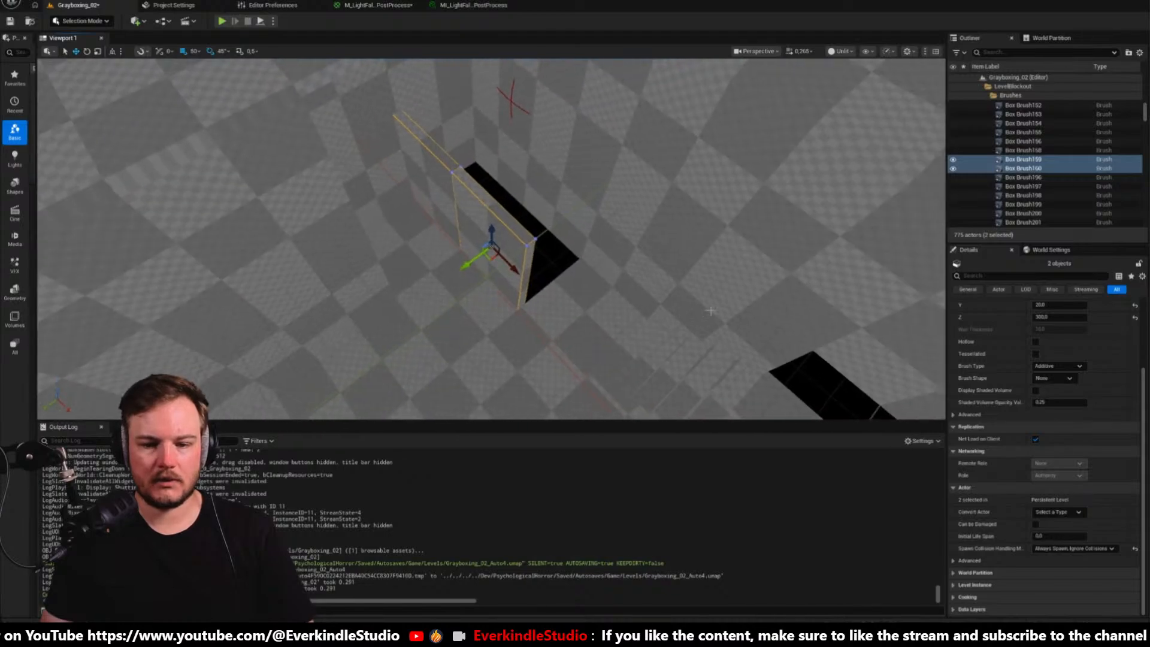
# Duplicate the perpendicular 20 by 200 wall along X and place it at the end of the new wall pair
pyautogui.click(300, 286)
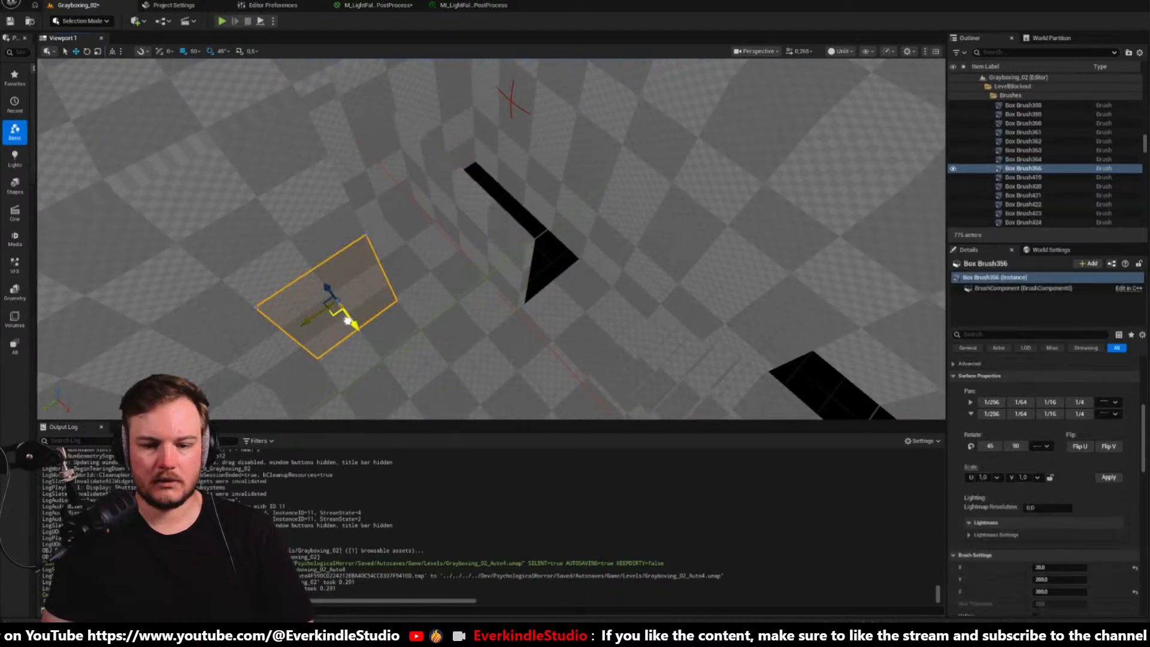
pyautogui.click(552, 271)
pyautogui.moveTo(562, 276)
pyautogui.mouseDown(button='right')
pyautogui.moveTo(522, 282)
pyautogui.moveTo(557, 277)
pyautogui.moveTo(506, 315)
pyautogui.mouseUp(button='right')
# Select the three new lower walls together and duplicate them upward to stack a second wall level above them
pyautogui.click(506, 316)
pyautogui.keyDown('ctrl'); pyautogui.click(395, 283); pyautogui.keyUp('ctrl')
pyautogui.moveTo(408, 282); pyautogui.dragTo(414, 290, button='right')
pyautogui.keyDown('ctrl'); pyautogui.click(415, 290); pyautogui.keyUp('ctrl')
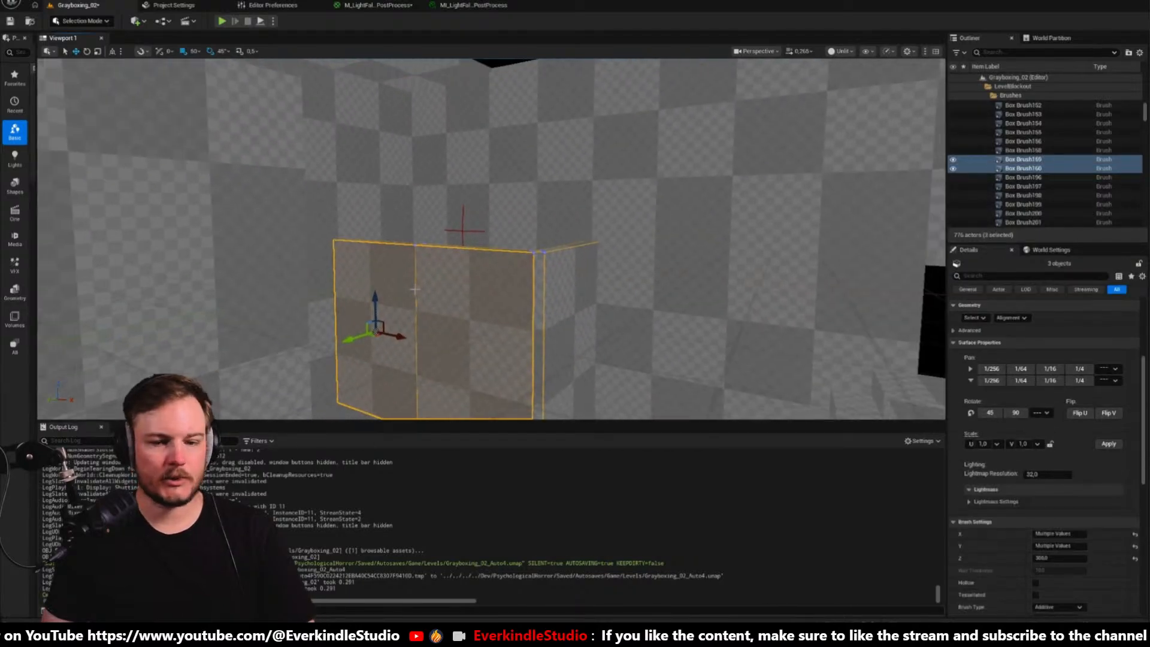
pyautogui.keyDown('alt'); pyautogui.moveTo(378, 287); pyautogui.dragTo(401, 106); pyautogui.keyUp('alt')
pyautogui.moveTo(492, 241)
pyautogui.mouseDown(button='right')
pyautogui.moveTo(449, 240)
pyautogui.moveTo(443, 197)
pyautogui.mouseUp(button='right')
pyautogui.moveTo(463, 303)
pyautogui.mouseDown(button='right')
pyautogui.moveTo(480, 348)
pyautogui.moveTo(446, 286)
pyautogui.mouseUp(button='right')
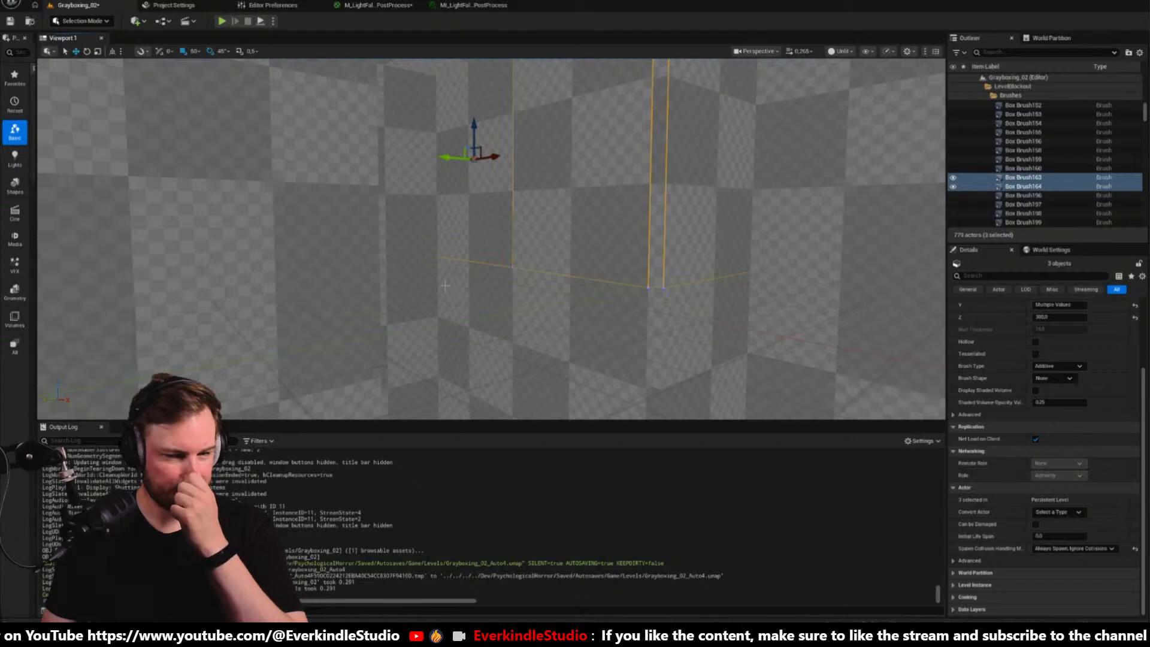
pyautogui.moveTo(502, 195)
pyautogui.mouseDown(button='right')
pyautogui.moveTo(464, 240)
pyautogui.moveTo(467, 180)
pyautogui.moveTo(486, 264)
pyautogui.mouseUp(button='right')
# Duplicate the two vertically stacked side walls along Y to extend the passage wall, and check the area in wireframe and unlit views
pyautogui.click(464, 240)
pyautogui.keyDown('ctrl'); pyautogui.click(466, 239); pyautogui.keyUp('ctrl')
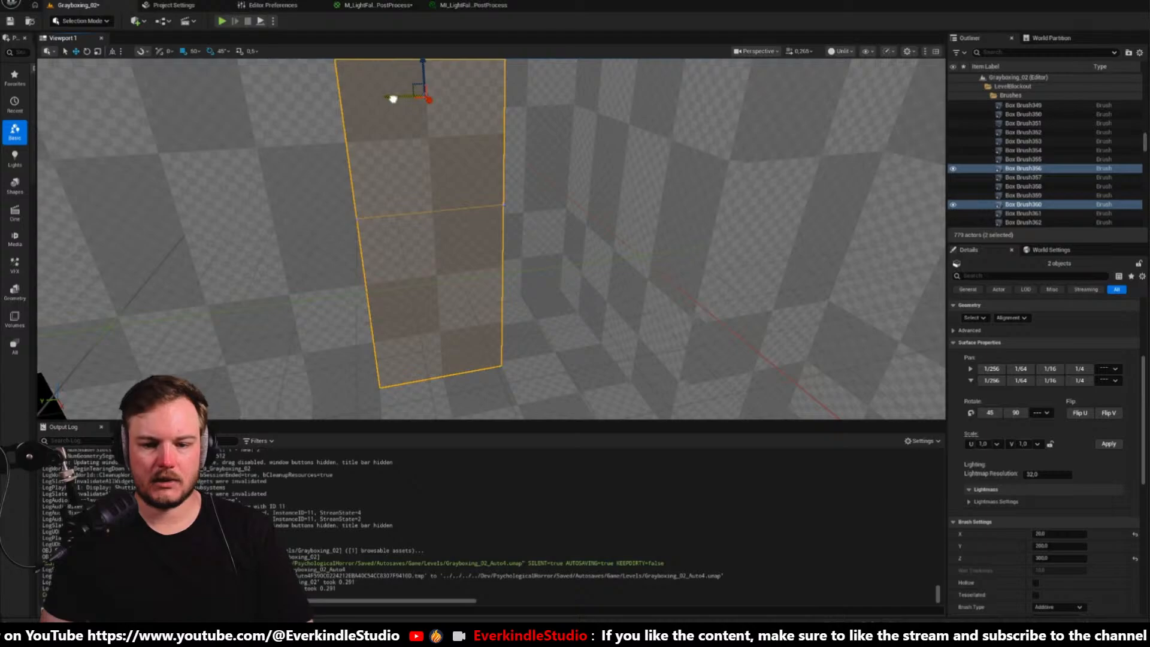
pyautogui.keyDown('alt'); pyautogui.moveTo(411, 101); pyautogui.dragTo(417, 101); pyautogui.keyUp('alt')
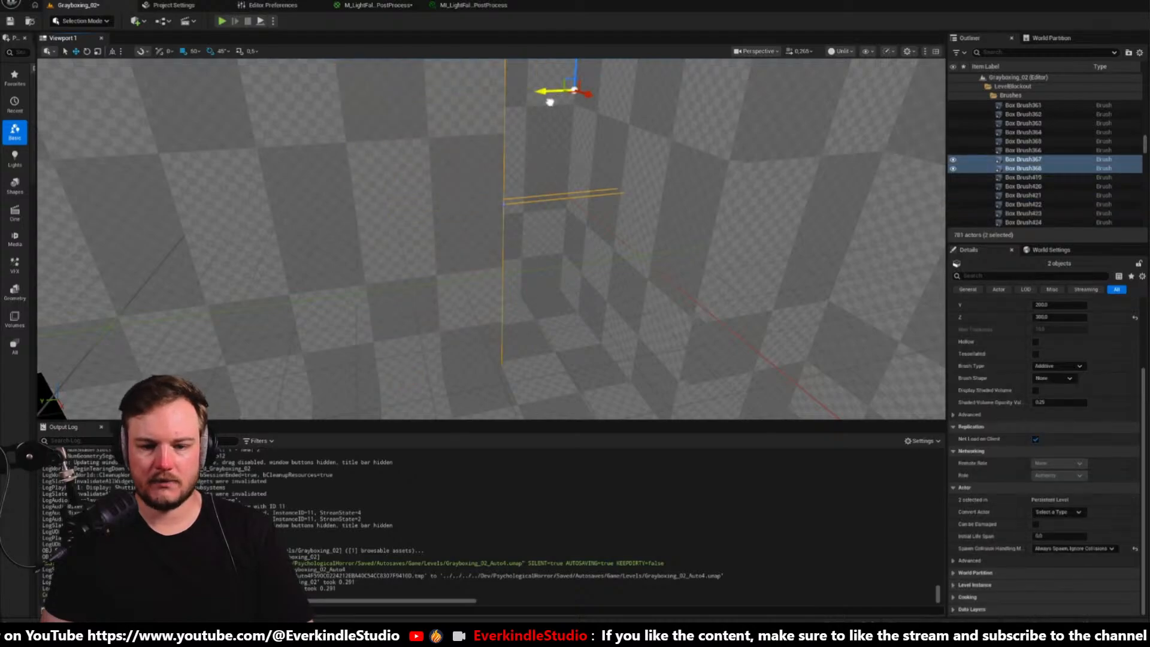
pyautogui.moveTo(549, 102); pyautogui.dragTo(414, 120, button='right')
pyautogui.hotkey('alt', '2')
pyautogui.moveTo(500, 118)
pyautogui.mouseDown(button='right')
pyautogui.moveTo(737, 99)
pyautogui.moveTo(479, 124)
pyautogui.moveTo(503, 128)
pyautogui.mouseUp(button='right')
pyautogui.hotkey('alt', '3')
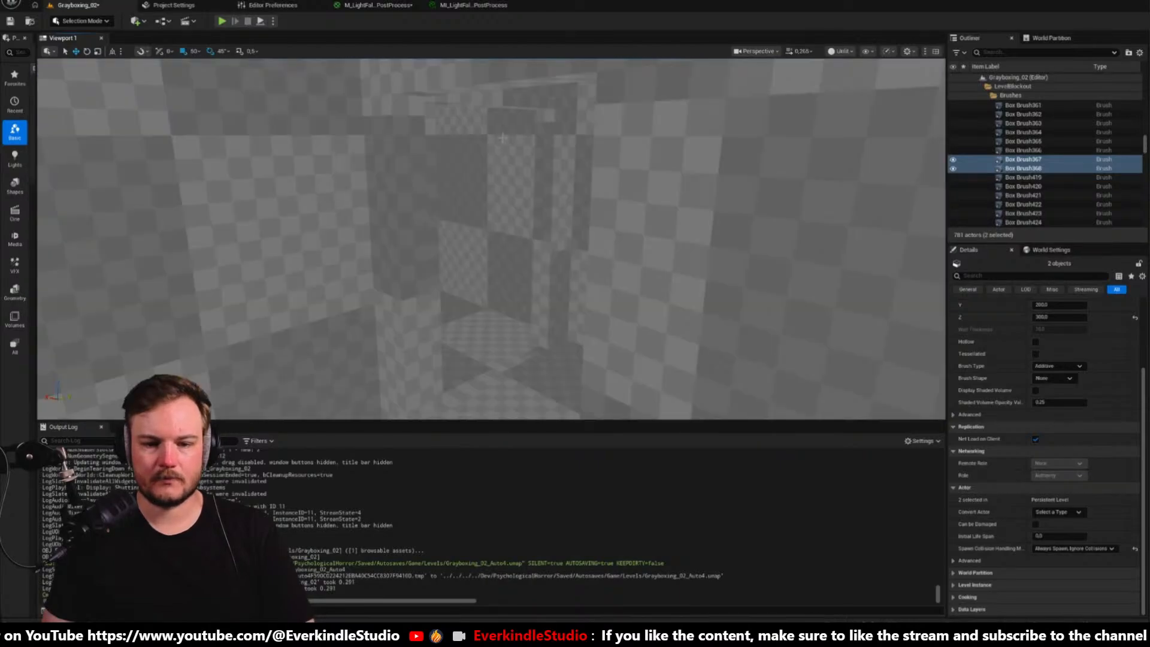
# Duplicate the subtractive doorway brush into the new wall area, drop it to the floor, and align it with the wall along its horizontal axis
pyautogui.hotkey('alt', '2')
pyautogui.click(439, 124)
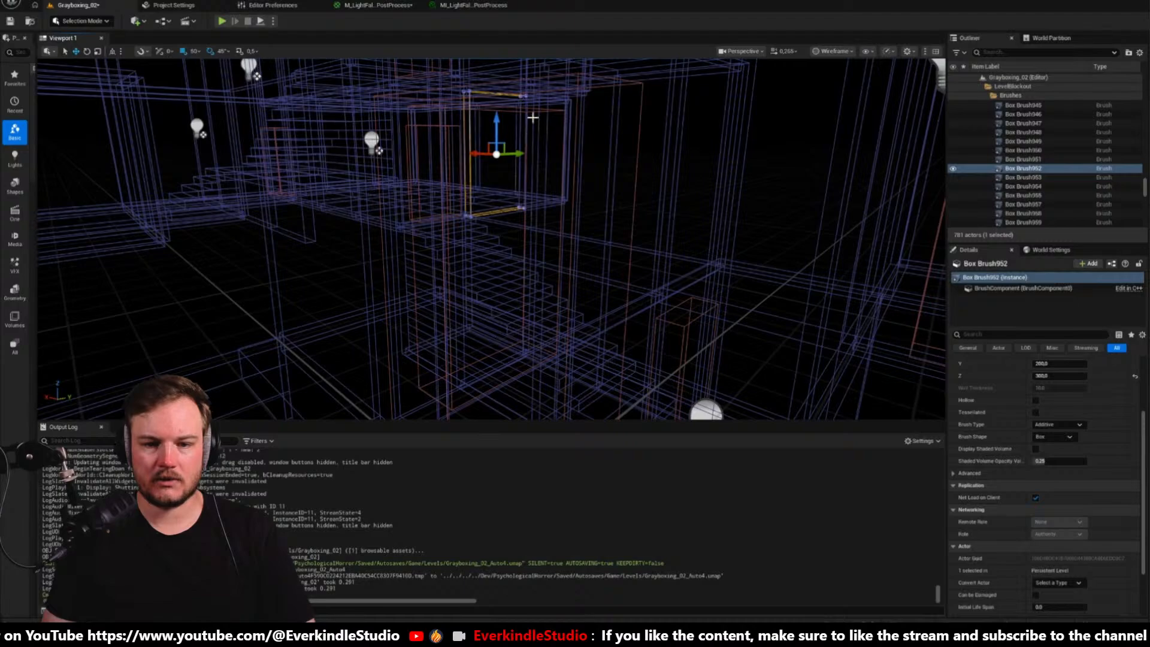
pyautogui.click(552, 114)
pyautogui.hotkey('alt', '3')
pyautogui.moveTo(551, 114)
pyautogui.mouseDown(button='right')
pyautogui.moveTo(527, 123)
pyautogui.moveTo(557, 114)
pyautogui.moveTo(548, 117)
pyautogui.moveTo(575, 144)
pyautogui.moveTo(314, 161)
pyautogui.mouseUp(button='right')
pyautogui.keyDown('alt'); pyautogui.moveTo(340, 163); pyautogui.dragTo(640, 239); pyautogui.keyUp('alt')
pyautogui.press('End')
pyautogui.press('f')
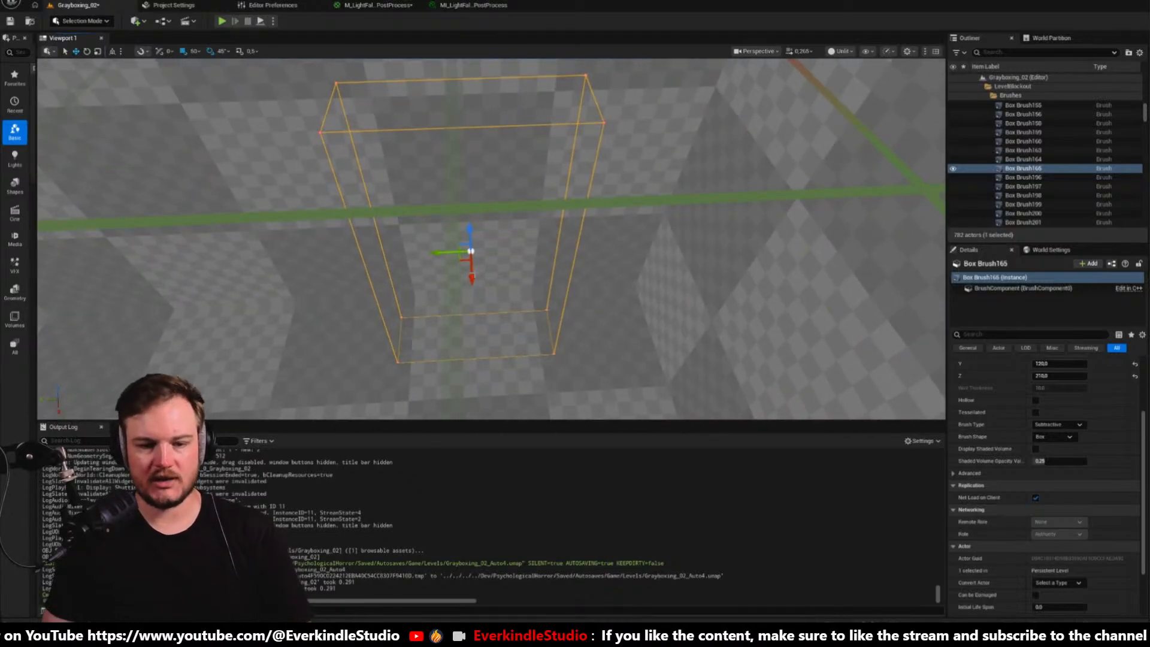
pyautogui.moveTo(486, 254); pyautogui.dragTo(515, 257, button='right')
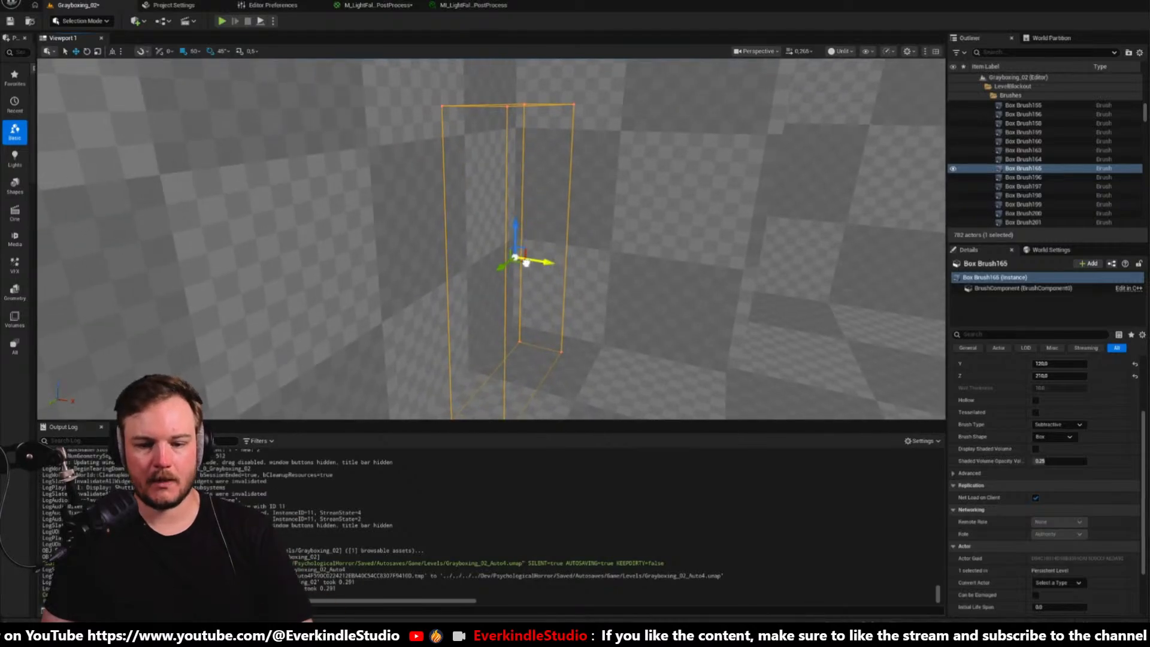
pyautogui.moveTo(526, 263); pyautogui.dragTo(516, 264)
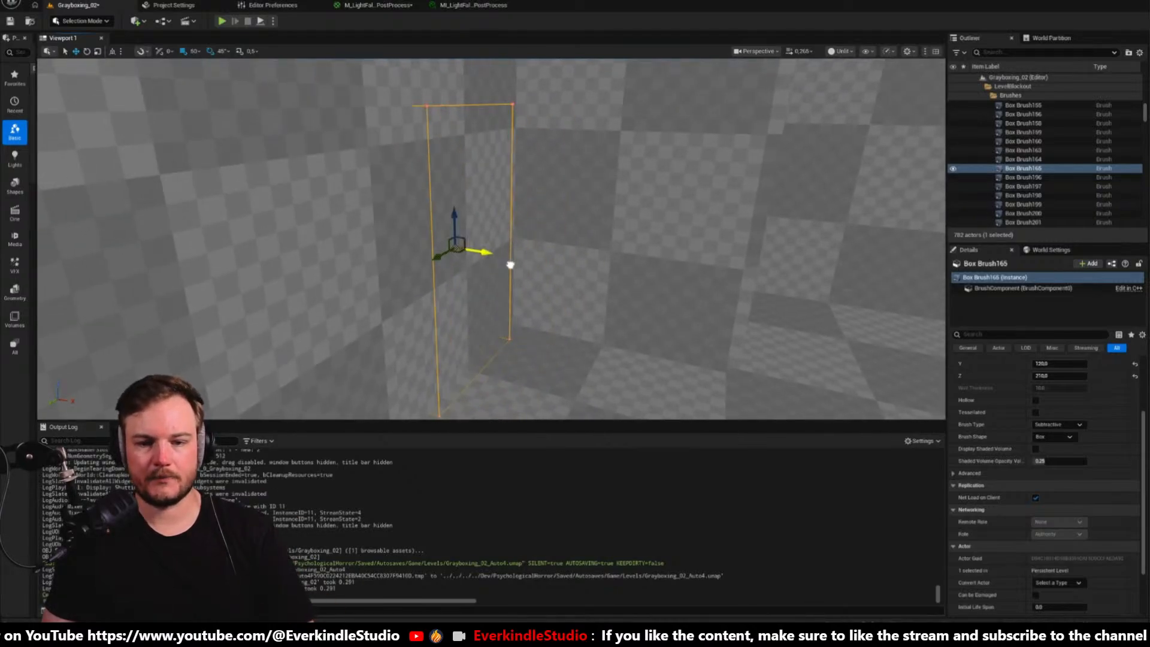
# Move the 200 by 200 tile Box Brush364 along Y across the level
pyautogui.moveTo(511, 265)
pyautogui.mouseDown(button='right')
pyautogui.moveTo(522, 263)
pyautogui.moveTo(515, 252)
pyautogui.moveTo(512, 264)
pyautogui.mouseUp(button='right')
pyautogui.click(701, 173)
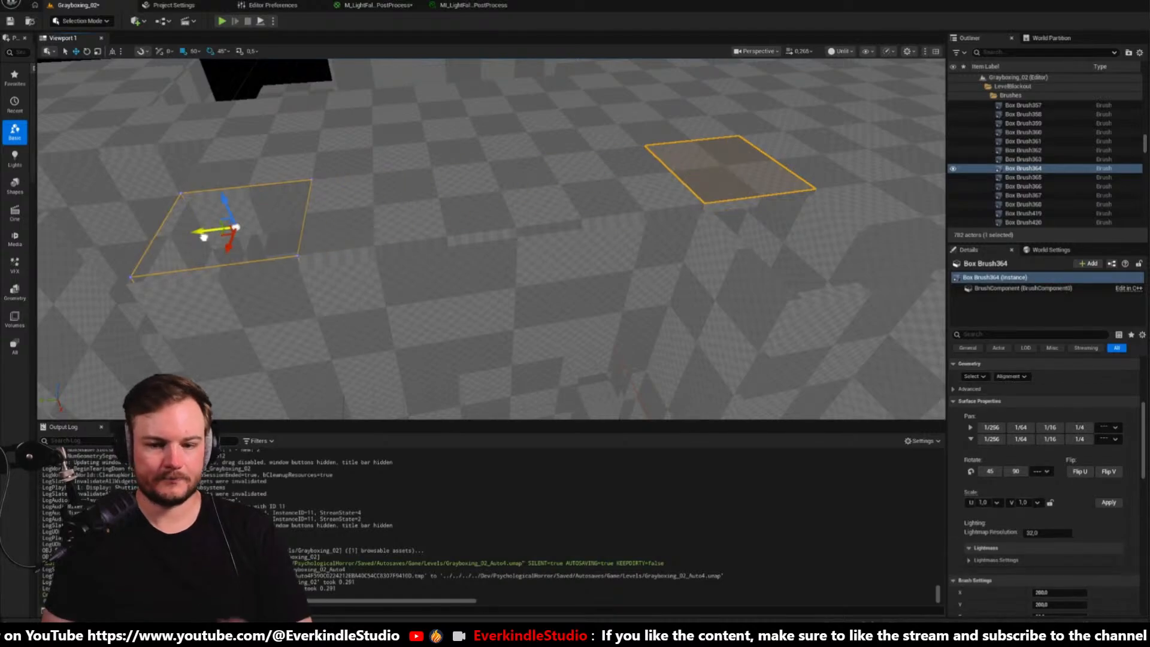
pyautogui.moveTo(204, 237); pyautogui.dragTo(207, 236)
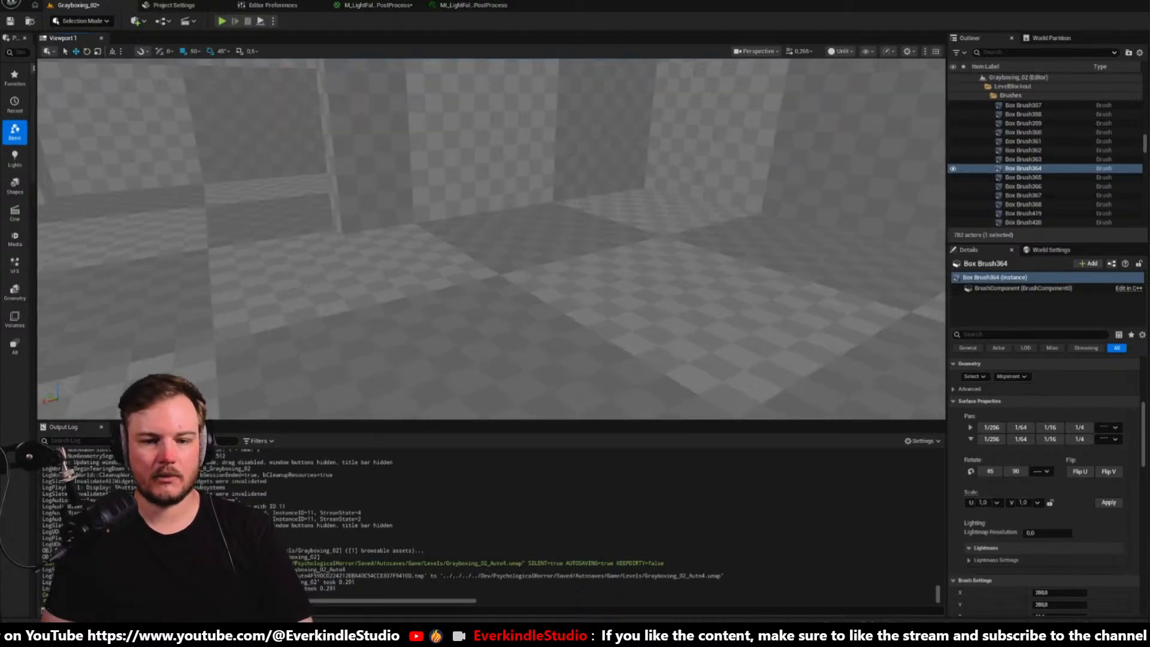
# Playtest from floor tile Box Brush1045, walking through the doorways and down the stairs, inspect the area unlit, and end the playtest
pyautogui.rightClick(544, 281)
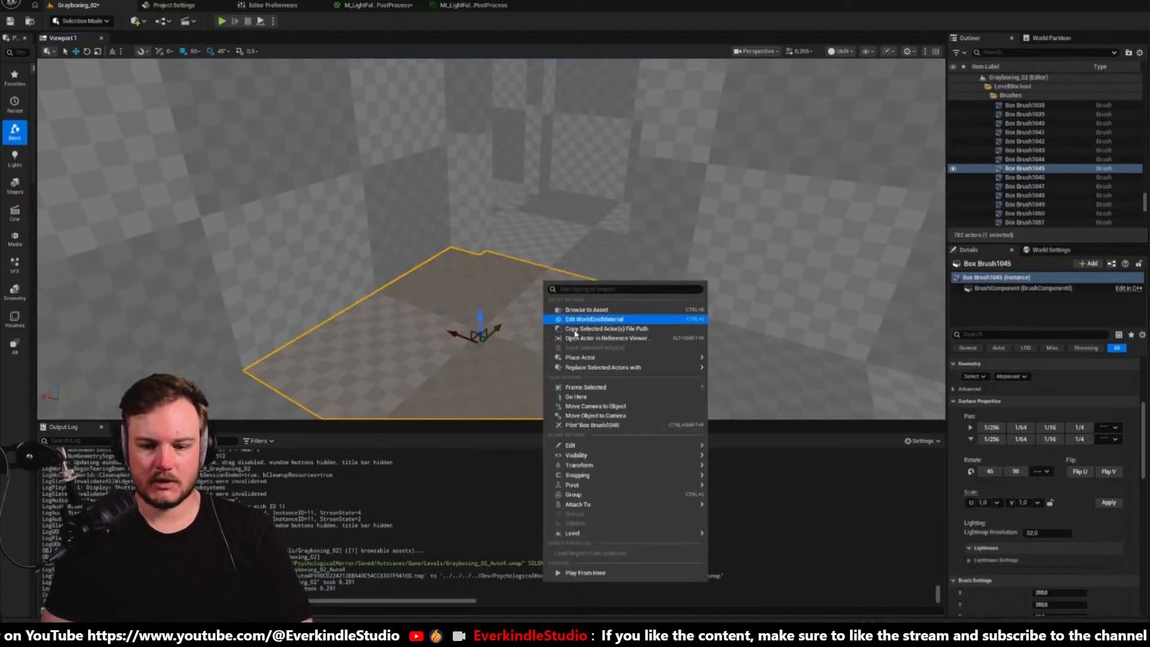
pyautogui.click(624, 571)
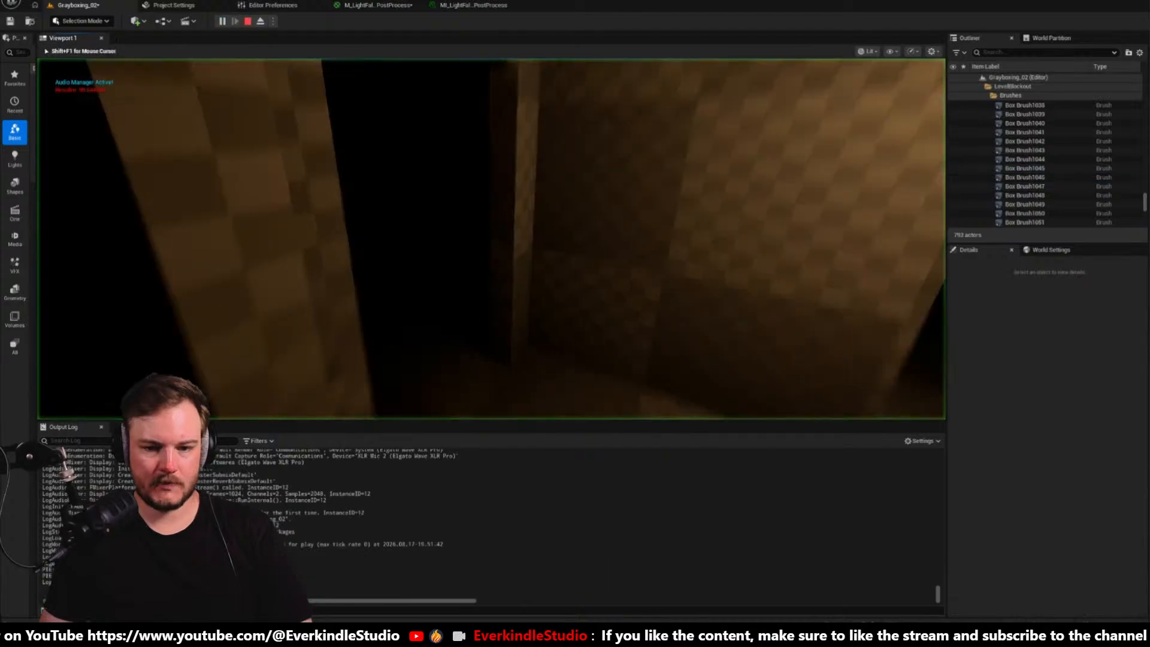
pyautogui.press('w')
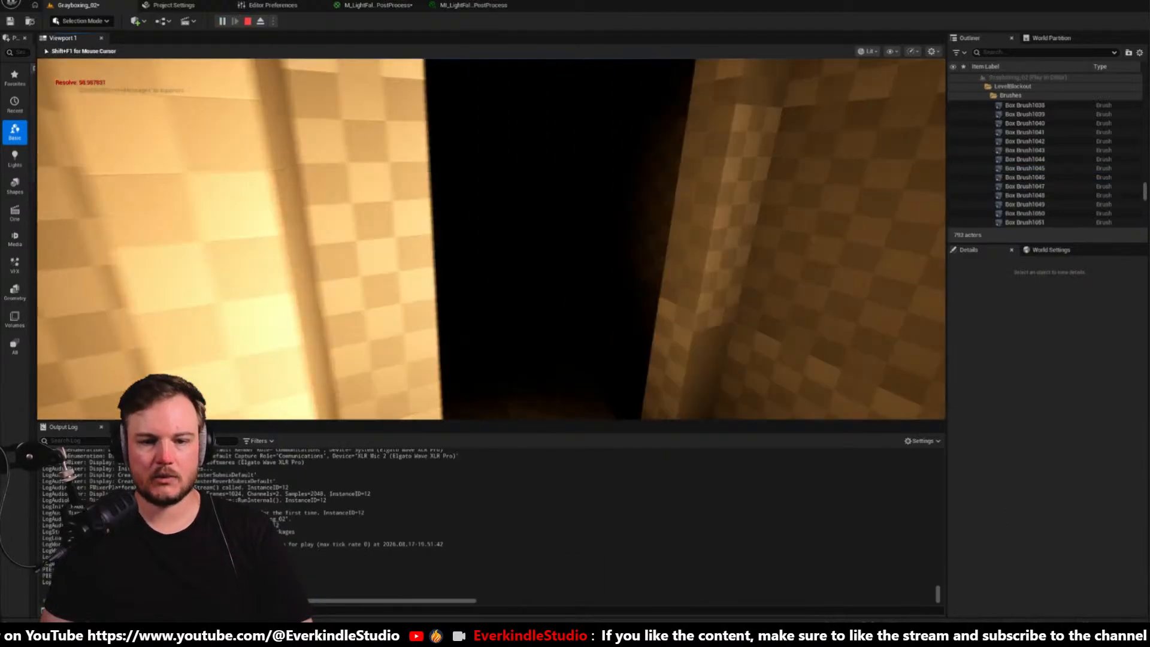
pyautogui.press('w')
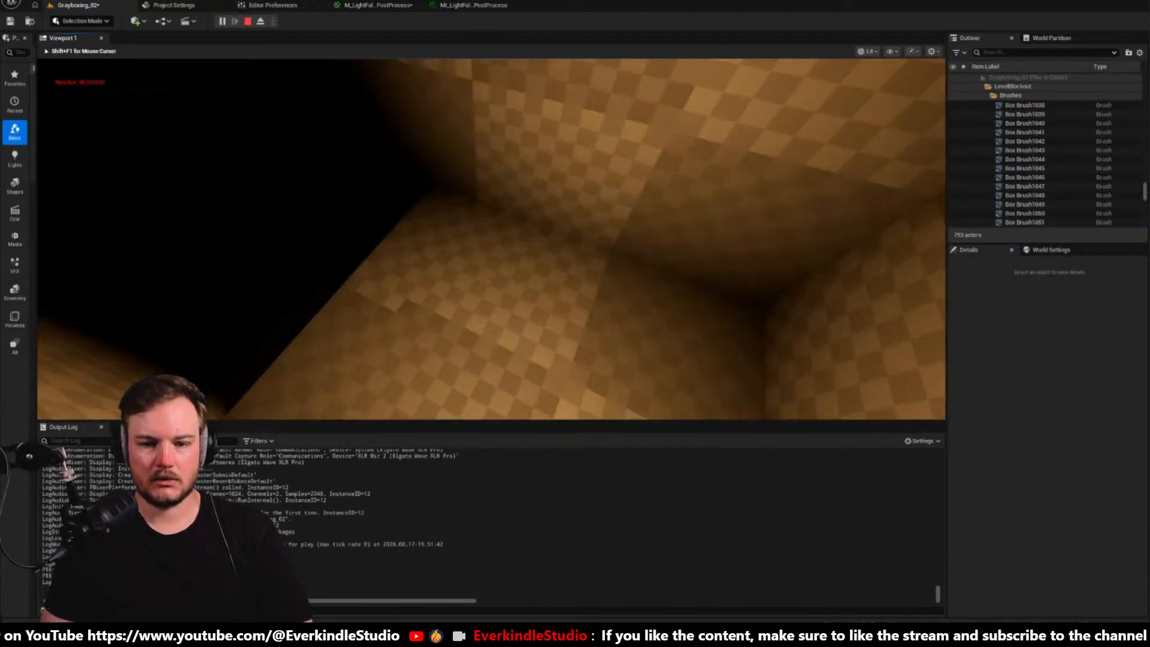
pyautogui.press('w')
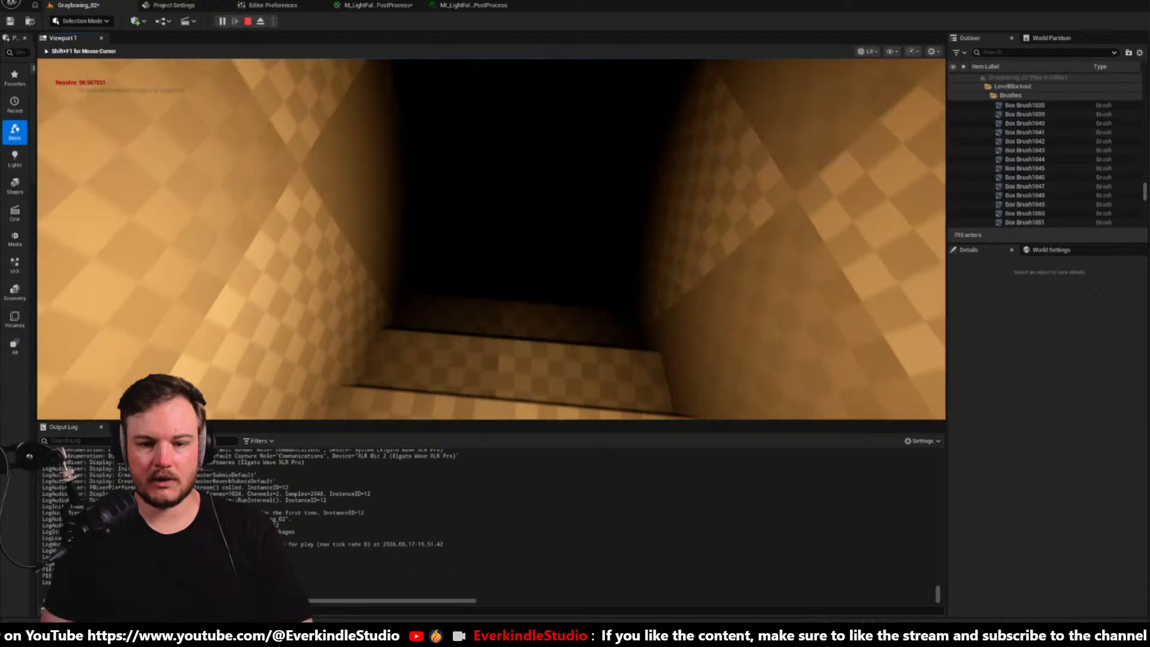
pyautogui.press('w')
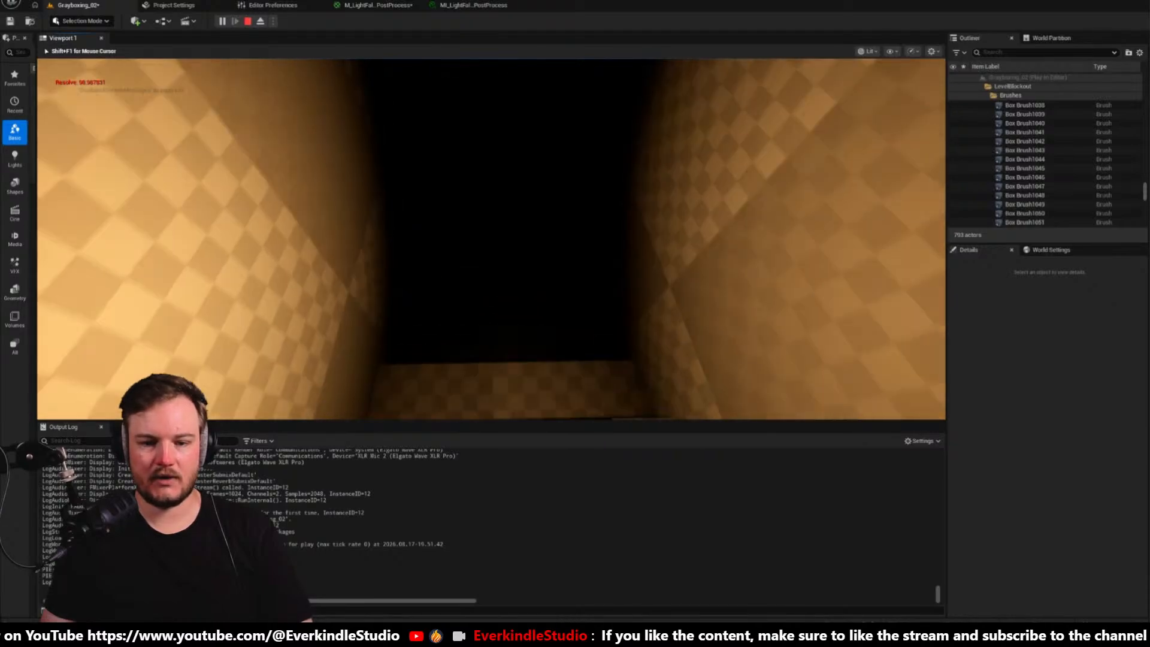
pyautogui.press('w')
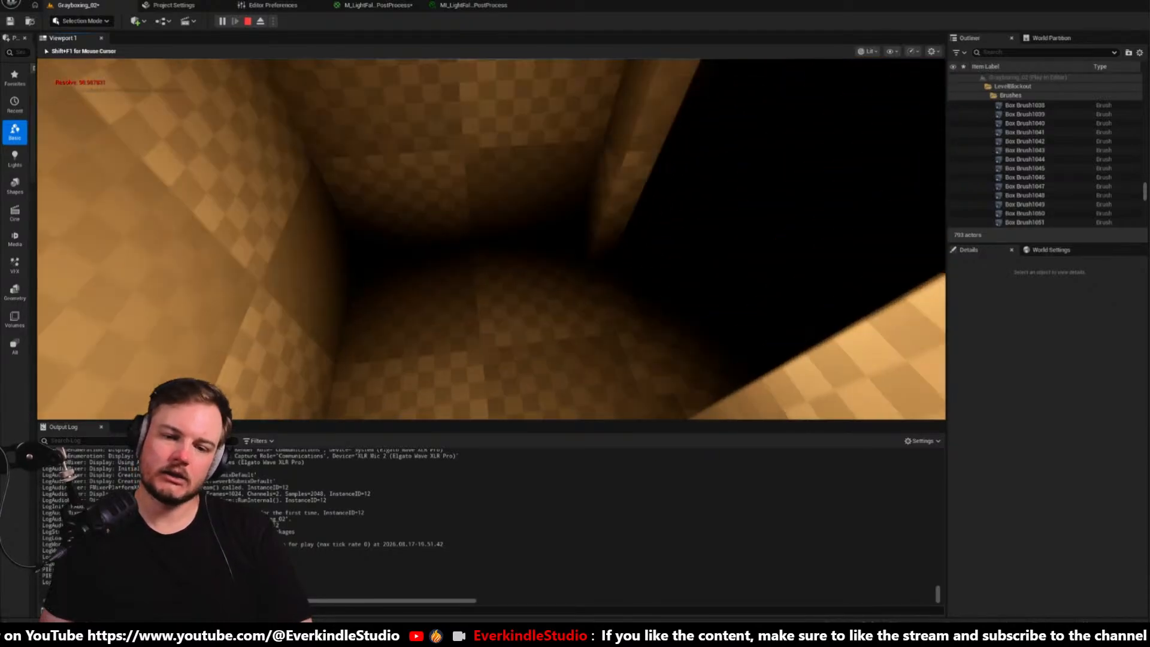
pyautogui.press('w')
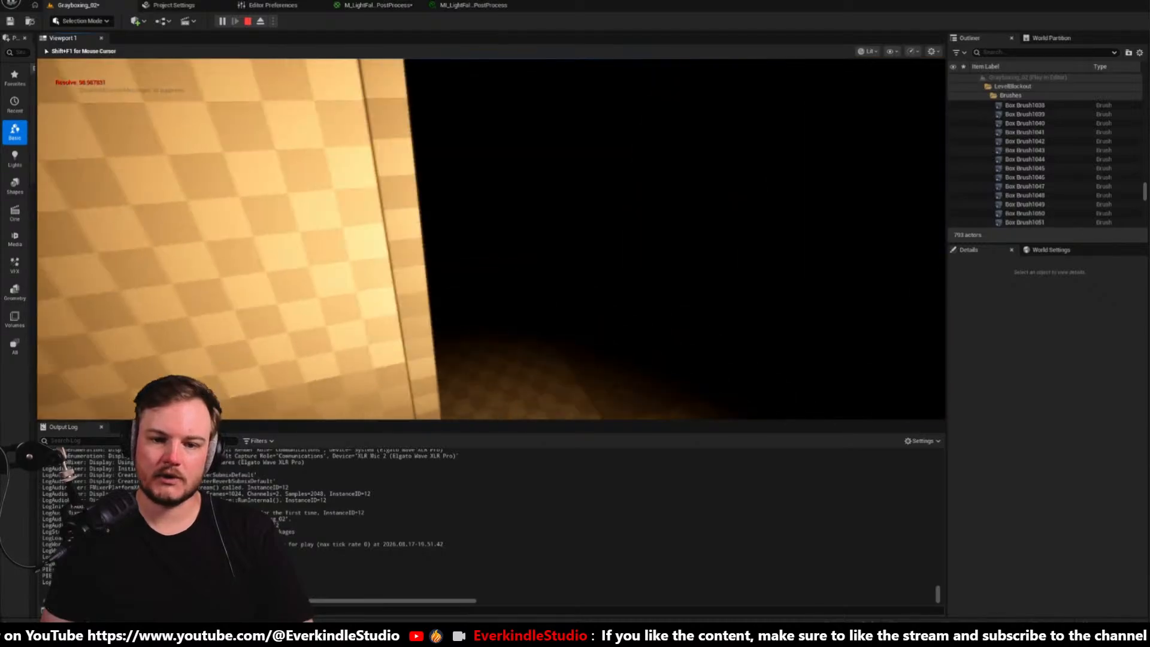
pyautogui.press('w')
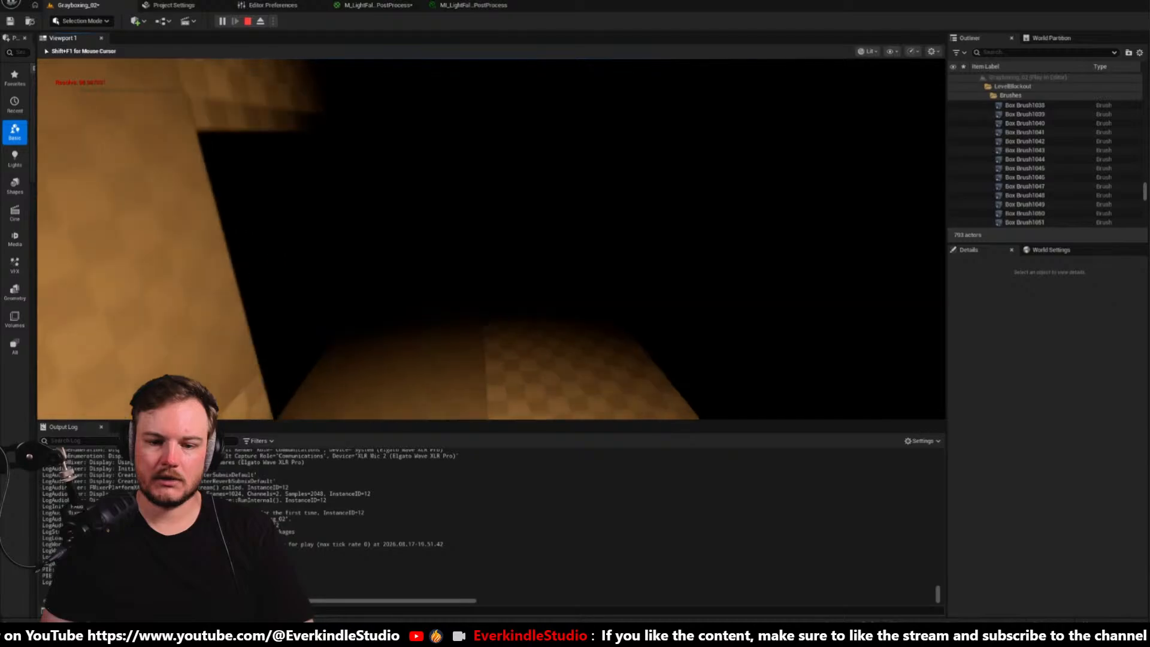
pyautogui.press('w')
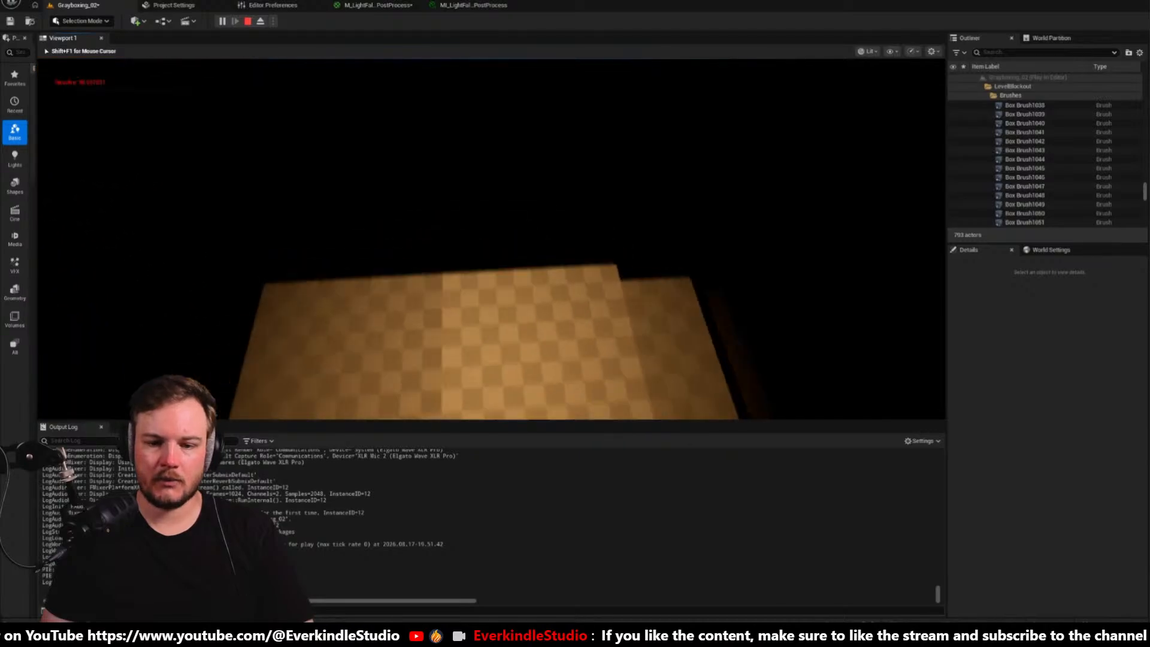
pyautogui.press('F2')
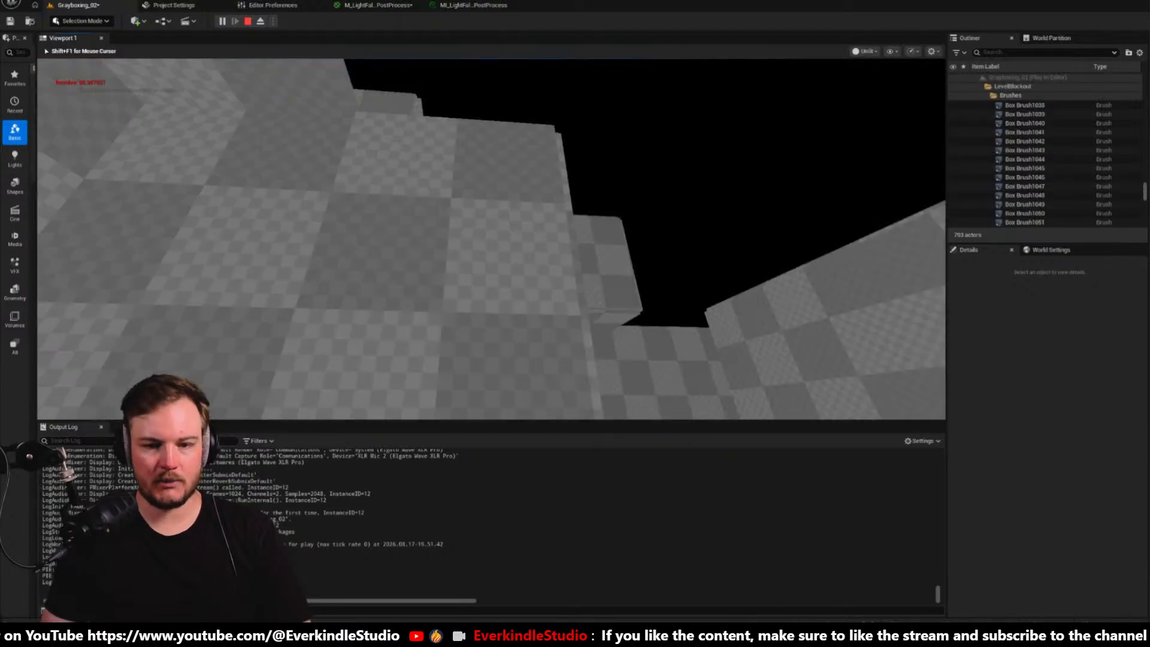
pyautogui.press('Escape')
# Duplicate the subtractive doorway brush Box Brush837 along X, placing the copy at X location 0
pyautogui.moveTo(753, 142)
pyautogui.mouseDown(button='right')
pyautogui.moveTo(678, 170)
pyautogui.moveTo(375, 174)
pyautogui.mouseUp(button='right')
pyautogui.hotkey('alt', '2')
pyautogui.click(371, 174)
pyautogui.hotkey('alt', '3')
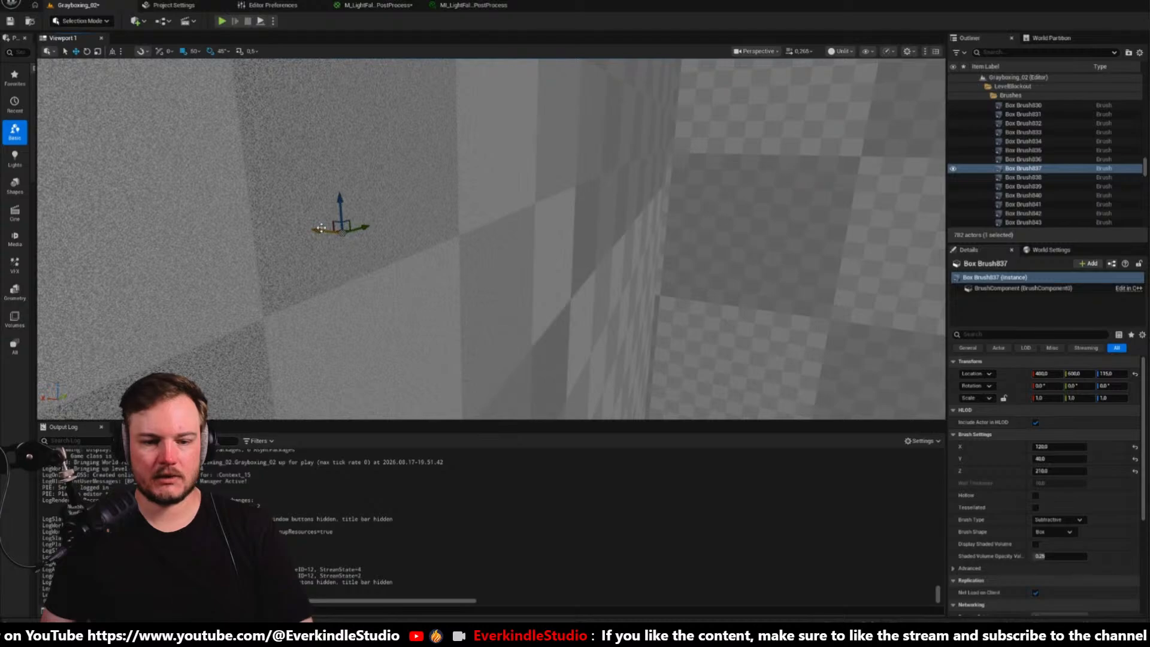
pyautogui.moveTo(343, 231)
pyautogui.keyDown('alt'); pyautogui.mouseDown()
pyautogui.moveTo(899, 270)
pyautogui.moveTo(818, 288)
pyautogui.mouseUp(); pyautogui.keyUp('alt')
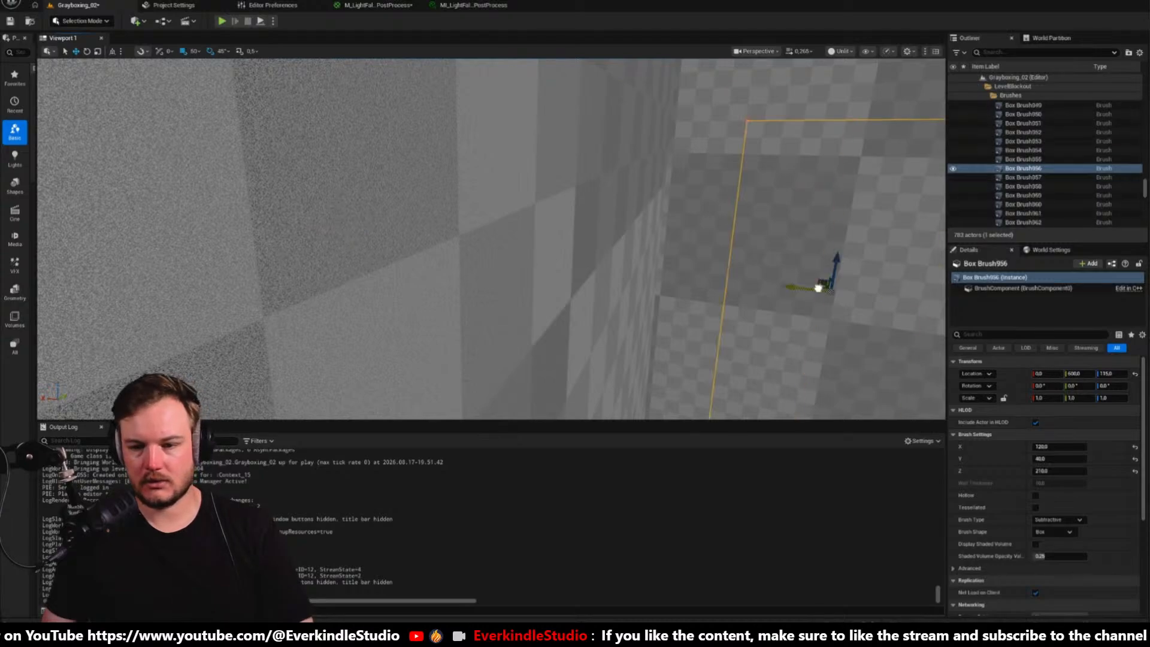
# Duplicate the five-step corner stair above the landing and rotate the copy to 90° about Z
pyautogui.moveTo(818, 287)
pyautogui.mouseDown(button='right')
pyautogui.moveTo(791, 342)
pyautogui.moveTo(779, 342)
pyautogui.mouseUp(button='right')
pyautogui.click(510, 381)
pyautogui.moveTo(510, 380); pyautogui.dragTo(420, 384, button='right')
pyautogui.keyDown('alt'); pyautogui.moveTo(441, 296); pyautogui.dragTo(450, 198); pyautogui.keyUp('alt')
pyautogui.moveTo(429, 280)
pyautogui.mouseDown()
pyautogui.moveTo(454, 279)
pyautogui.moveTo(443, 262)
pyautogui.moveTo(648, 211)
pyautogui.mouseUp()
pyautogui.press('w')
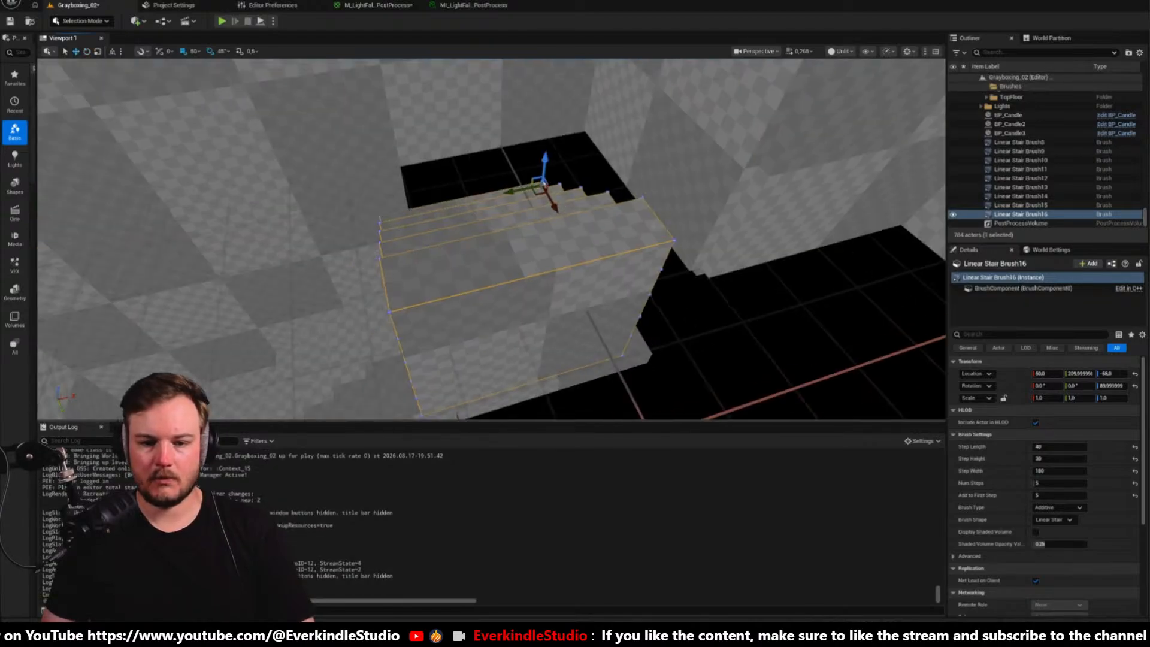
# Shift the rotated stair copy along X to location 70 using 10-unit grid snapping
pyautogui.moveTo(646, 223)
pyautogui.mouseDown(button='right')
pyautogui.moveTo(629, 246)
pyautogui.moveTo(635, 264)
pyautogui.moveTo(646, 223)
pyautogui.mouseUp(button='right')
pyautogui.press('[')
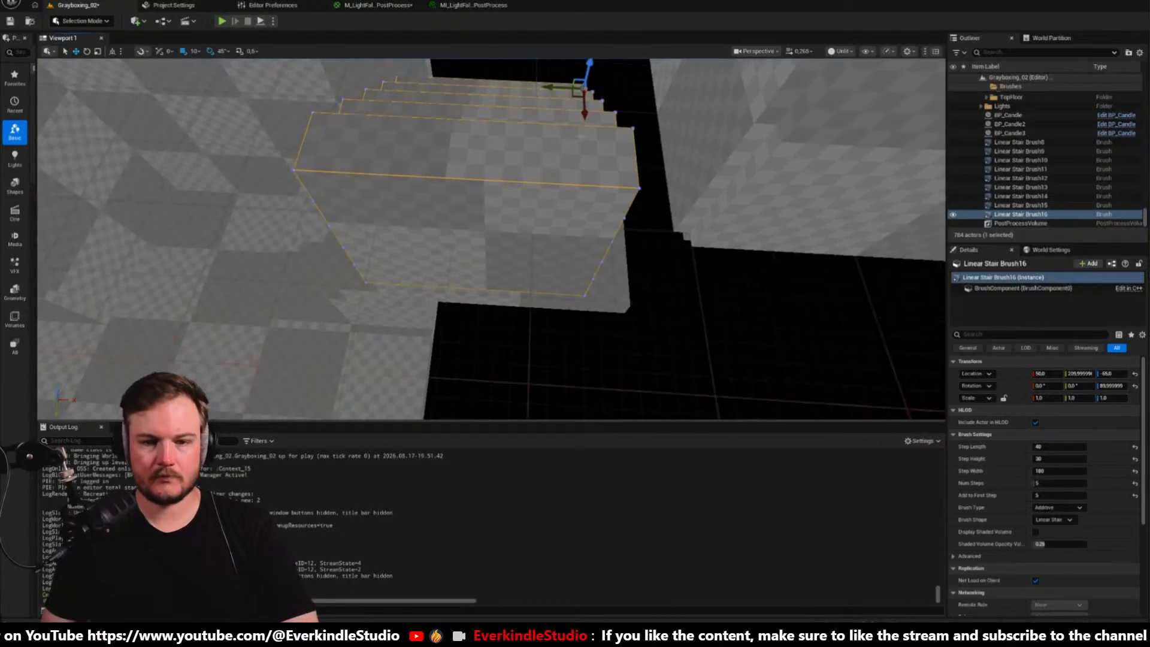
pyautogui.moveTo(552, 86); pyautogui.dragTo(573, 87)
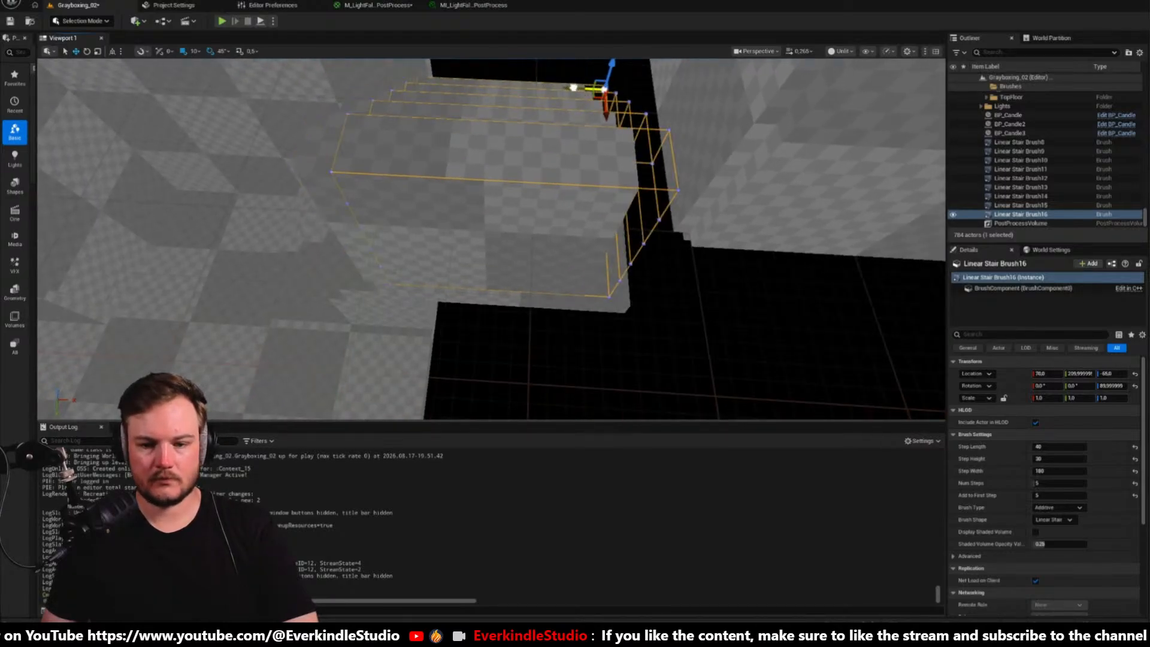
# Compare the rotated upper stair's edges with the lower stair and landing Box Brush1118
pyautogui.keyDown('ctrl'); pyautogui.click(379, 286); pyautogui.keyUp('ctrl')
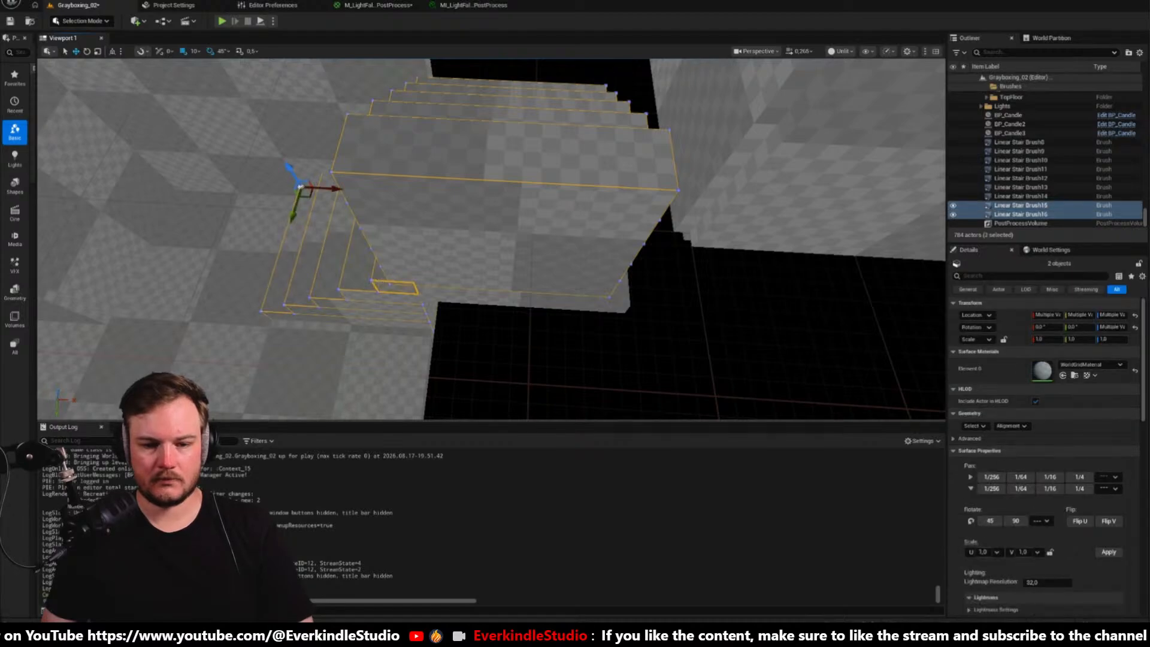
pyautogui.click(509, 292)
pyautogui.click(509, 299)
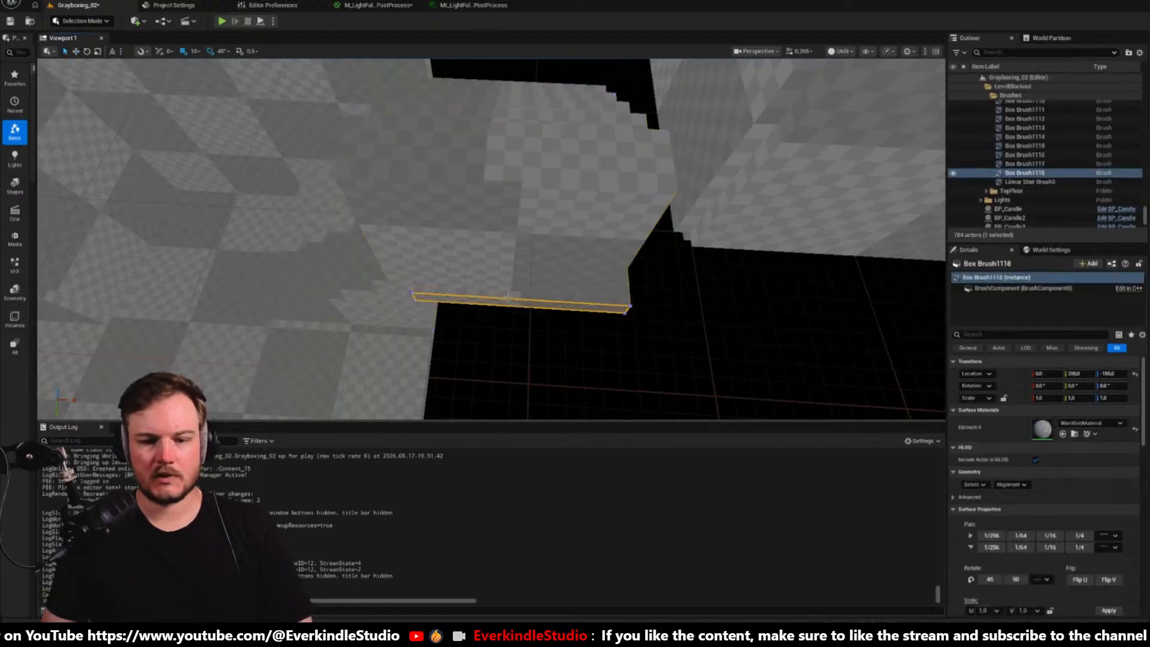
pyautogui.keyDown('ctrl'); pyautogui.click(508, 273); pyautogui.keyUp('ctrl')
pyautogui.press('a')
pyautogui.moveTo(508, 272)
pyautogui.mouseDown(button='right')
pyautogui.moveTo(523, 272)
pyautogui.moveTo(491, 268)
pyautogui.moveTo(555, 261)
pyautogui.mouseUp(button='right')
pyautogui.click(501, 226)
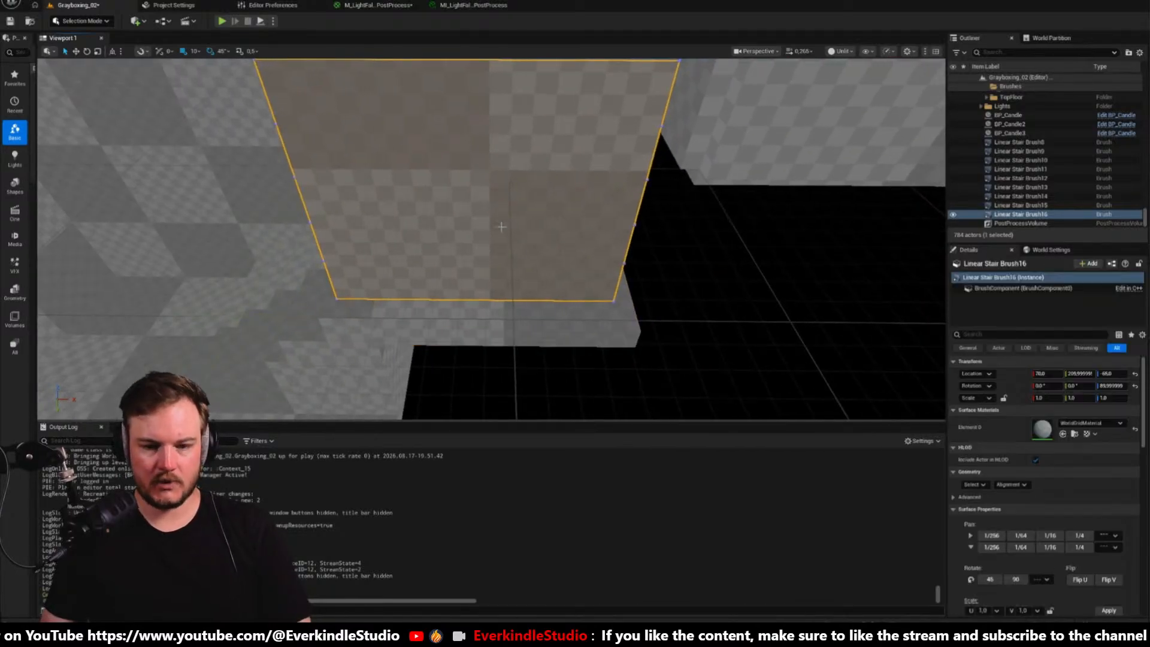
# Lower the rotated stair copy Linear Stair Brush16 to Z location -110 and shift it along Y
pyautogui.moveTo(559, 114); pyautogui.dragTo(566, 135)
pyautogui.moveTo(567, 135)
pyautogui.mouseDown(button='right')
pyautogui.moveTo(322, 208)
pyautogui.moveTo(263, 198)
pyautogui.moveTo(300, 262)
pyautogui.mouseUp(button='right')
pyautogui.keyDown('ctrl'); pyautogui.click(413, 279); pyautogui.keyUp('ctrl')
pyautogui.moveTo(413, 279); pyautogui.dragTo(503, 254, button='right')
pyautogui.click(392, 119)
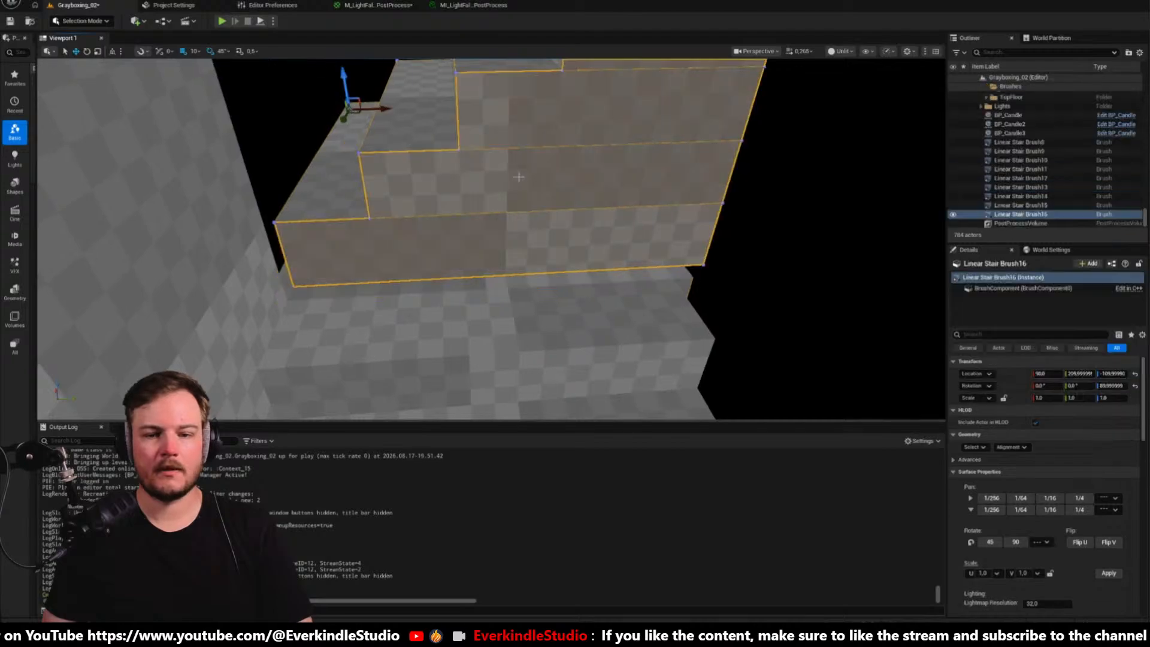
pyautogui.moveTo(387, 108); pyautogui.dragTo(623, 108)
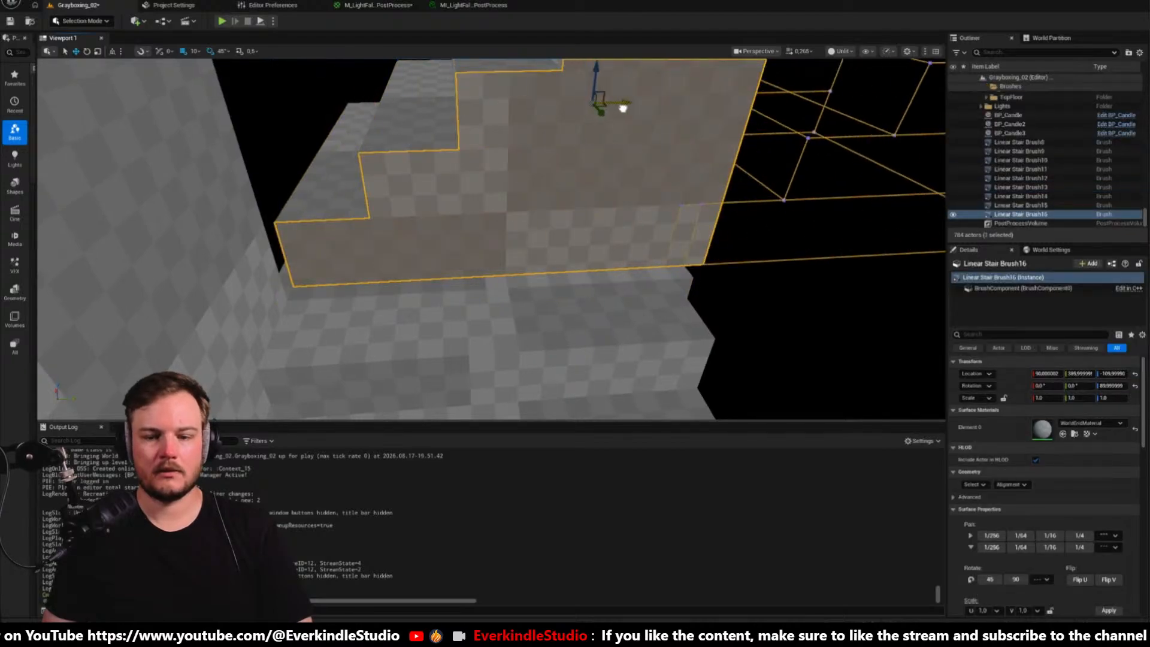
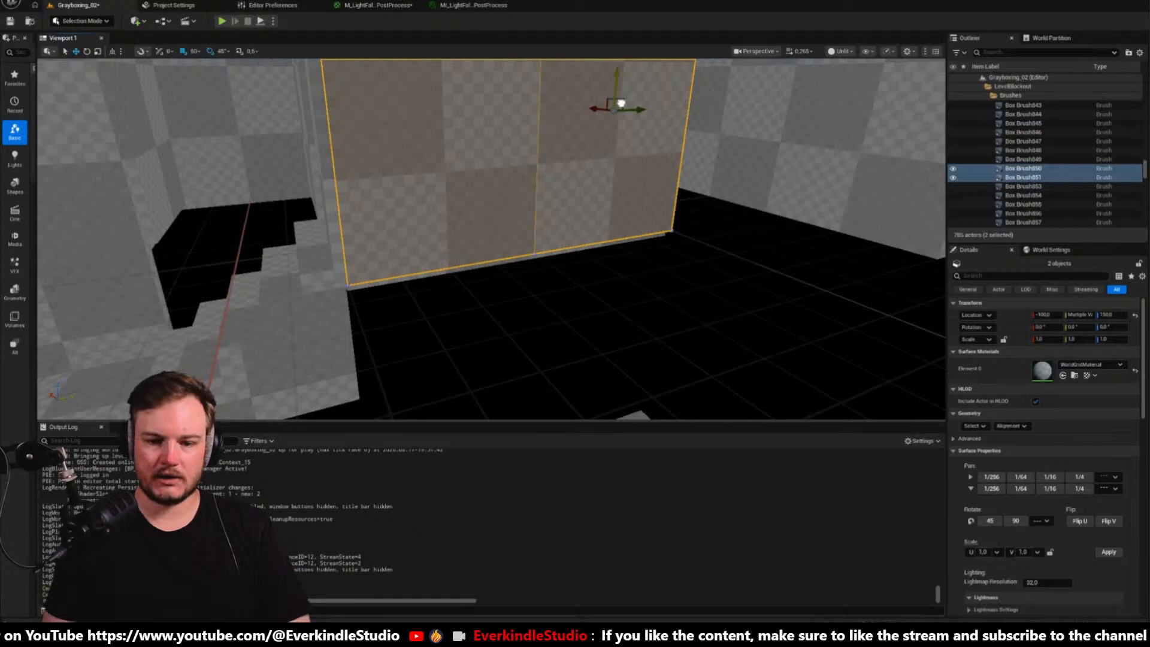
# Duplicate the two selected wall box brushes straight down, placing the copies at Z location -150
pyautogui.keyDown('alt'); pyautogui.moveTo(621, 103); pyautogui.dragTo(639, 307); pyautogui.keyUp('alt')
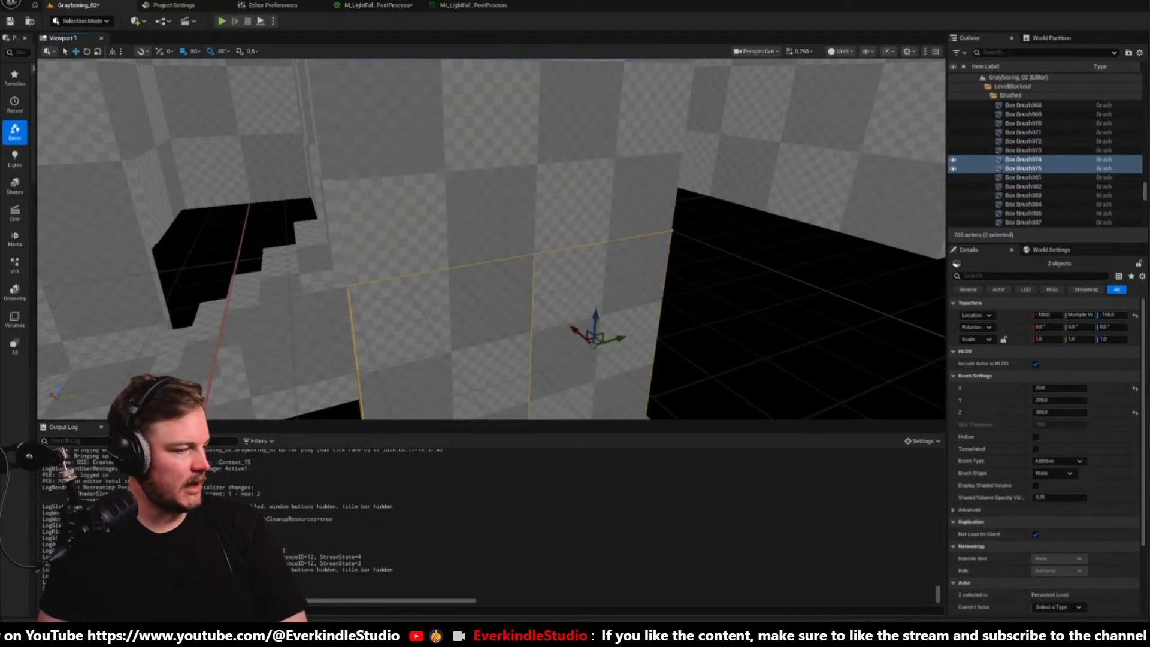
# Switch to the Dungeon Scrawl map and open the lower central room onto its northern stairs and the stairs at its southeast corner
pyautogui.hotkey('alt', 'Tab')
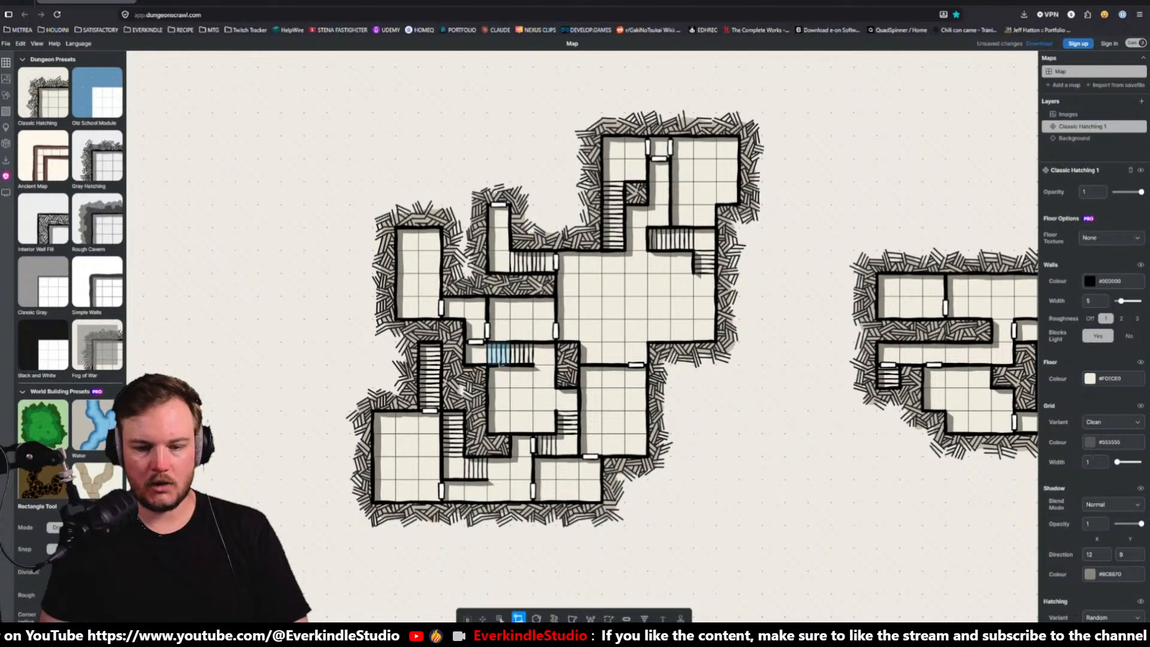
pyautogui.moveTo(501, 364); pyautogui.dragTo(527, 371)
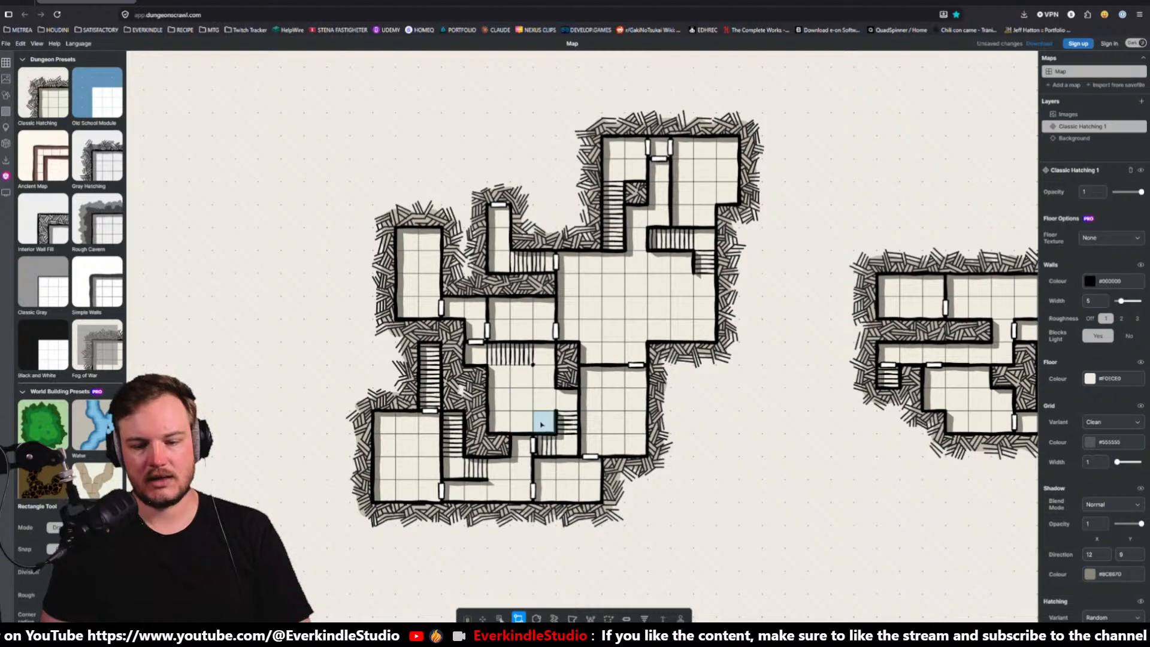
pyautogui.moveTo(561, 437); pyautogui.dragTo(561, 437)
pyautogui.moveTo(521, 399); pyautogui.dragTo(565, 422)
pyautogui.moveTo(560, 439); pyautogui.dragTo(568, 450)
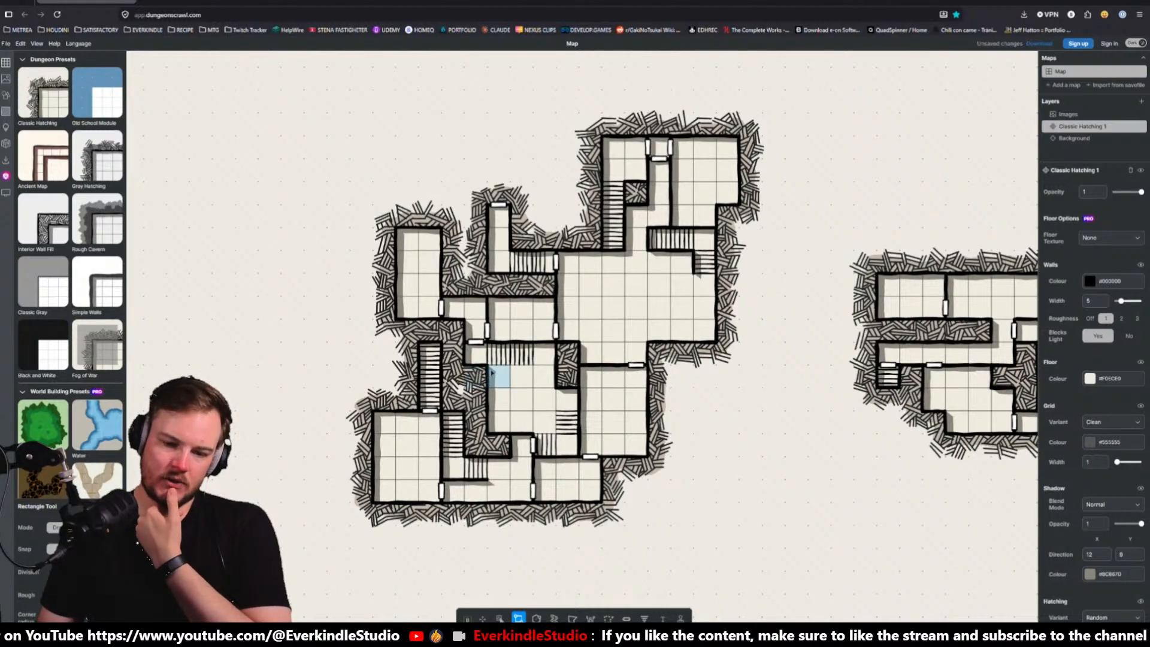
# Extend the central room one square west up to the northern corridor, and mark a 1 × 2 strip in its southwest corner for erasing
pyautogui.moveTo(480, 395); pyautogui.dragTo(478, 407)
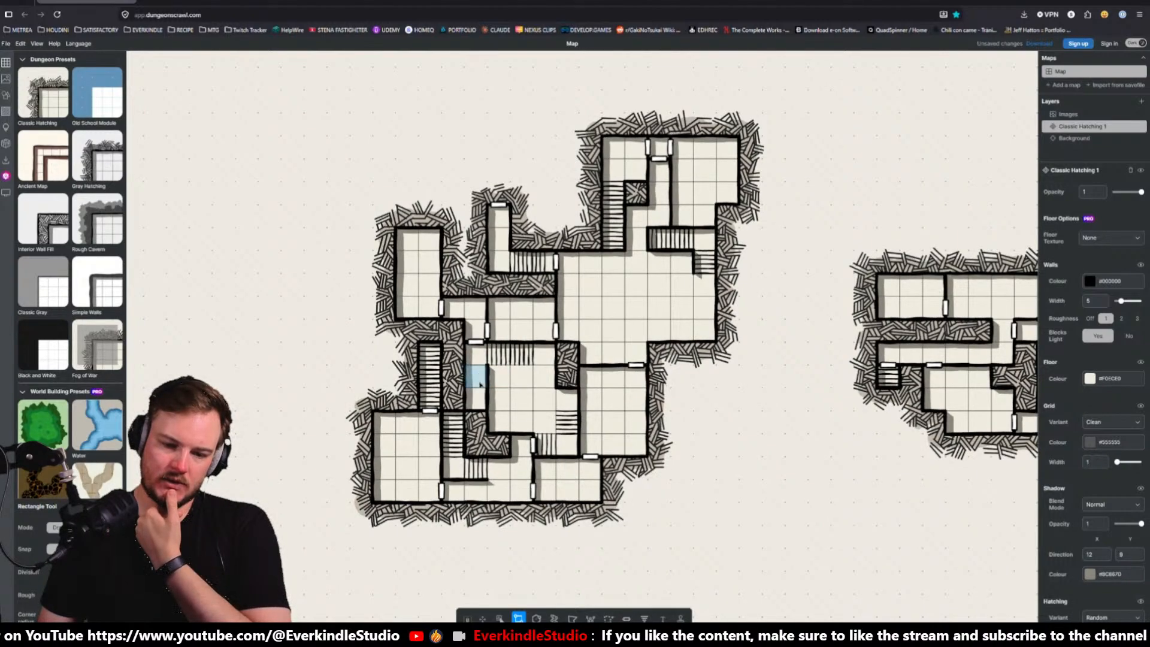
pyautogui.moveTo(475, 369); pyautogui.dragTo(485, 342)
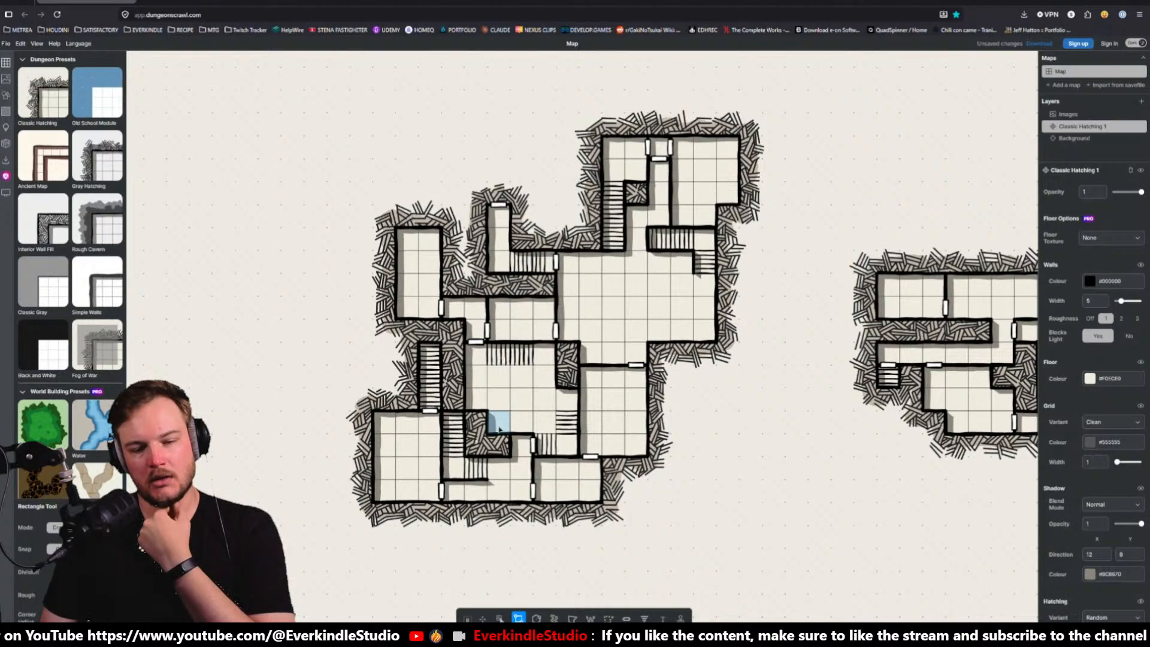
pyautogui.moveTo(499, 427); pyautogui.dragTo(470, 392)
pyautogui.moveTo(508, 432); pyautogui.dragTo(508, 433)
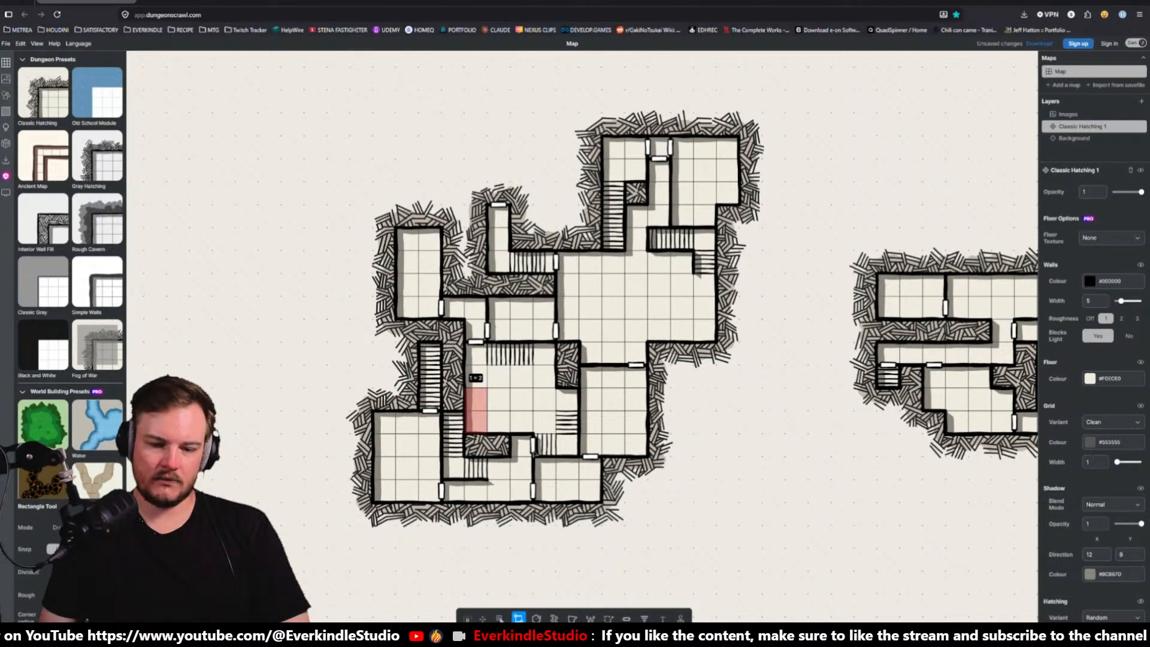
pyautogui.moveTo(476, 394); pyautogui.dragTo(476, 395)
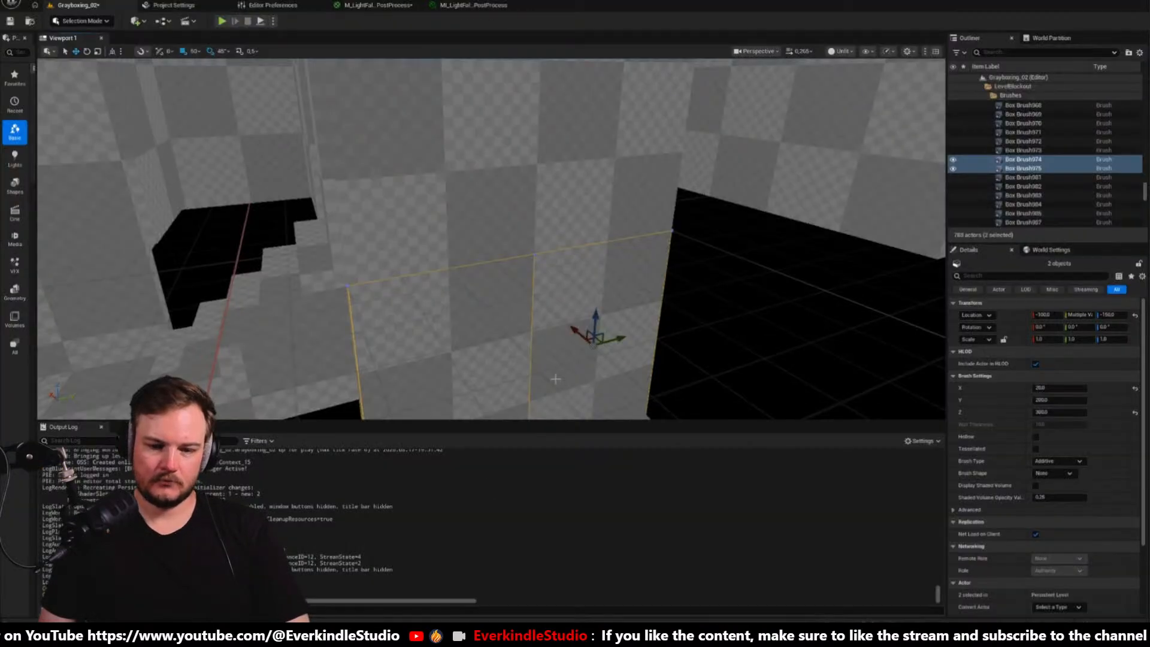
# Select the wall brushes around and above the doorway, leaving out the lower far-end panel, and delete them
pyautogui.moveTo(491, 240); pyautogui.dragTo(545, 290, button='right')
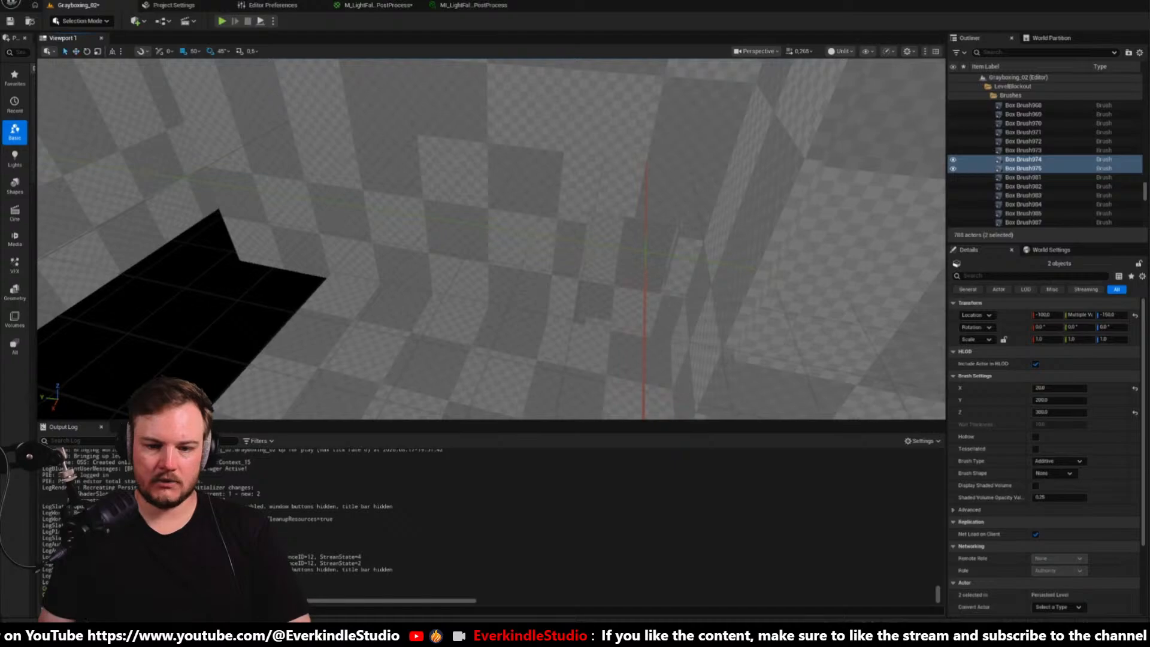
pyautogui.click(509, 234)
pyautogui.keyDown('ctrl'); pyautogui.click(599, 182); pyautogui.keyUp('ctrl')
pyautogui.keyDown('ctrl'); pyautogui.click(556, 122); pyautogui.keyUp('ctrl')
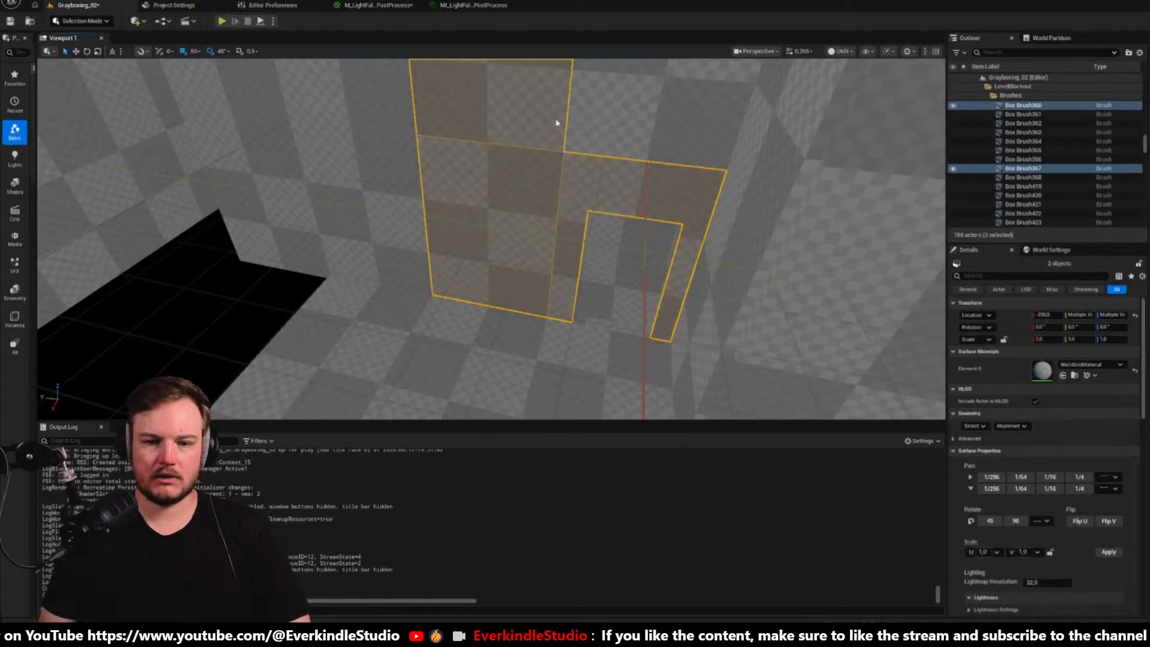
pyautogui.keyDown('ctrl'); pyautogui.click(568, 120); pyautogui.keyUp('ctrl')
pyautogui.keyDown('ctrl'); pyautogui.click(396, 123); pyautogui.keyUp('ctrl')
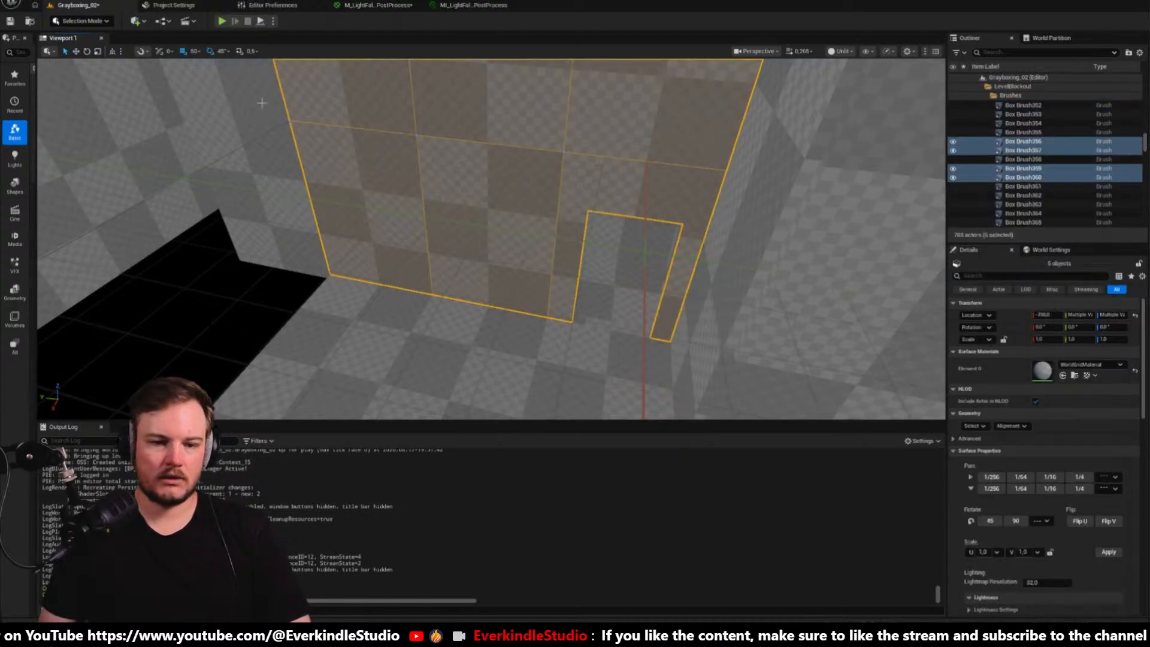
pyautogui.keyDown('ctrl'); pyautogui.click(360, 148); pyautogui.keyUp('ctrl')
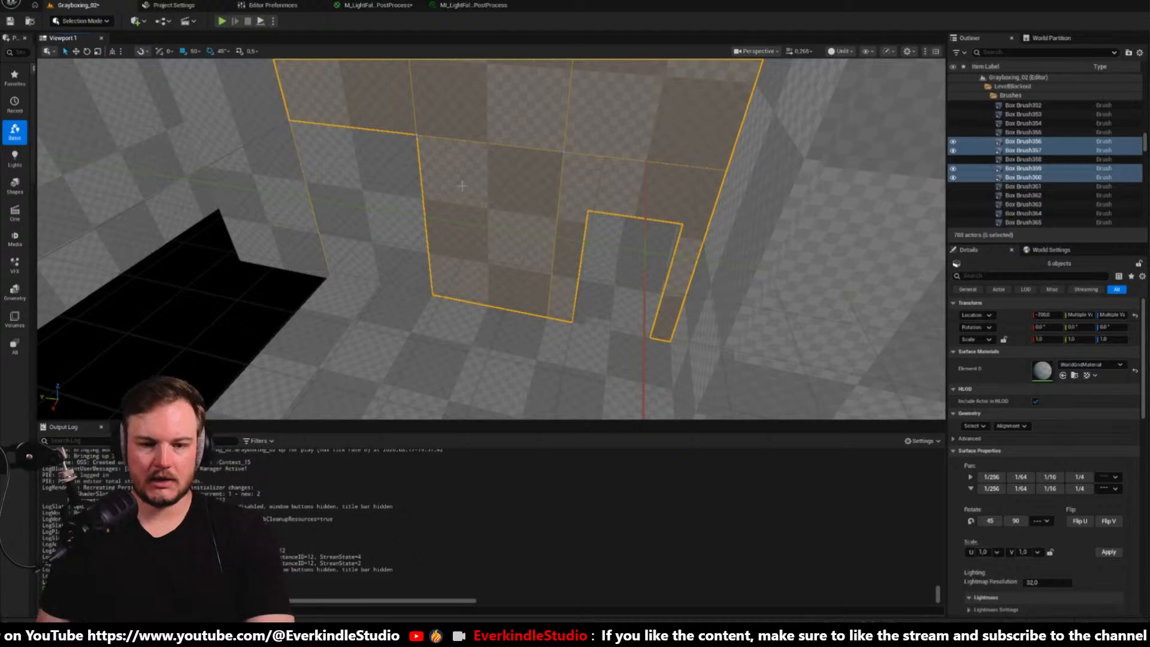
pyautogui.press('Delete')
# Delete one more wall brush from the same area and check the layout against the dungeon map in the browser
pyautogui.moveTo(442, 204)
pyautogui.mouseDown(button='right')
pyautogui.moveTo(419, 171)
pyautogui.moveTo(348, 178)
pyautogui.mouseUp(button='right')
pyautogui.click(370, 184)
pyautogui.press('Delete')
pyautogui.hotkey('alt', 'Tab')
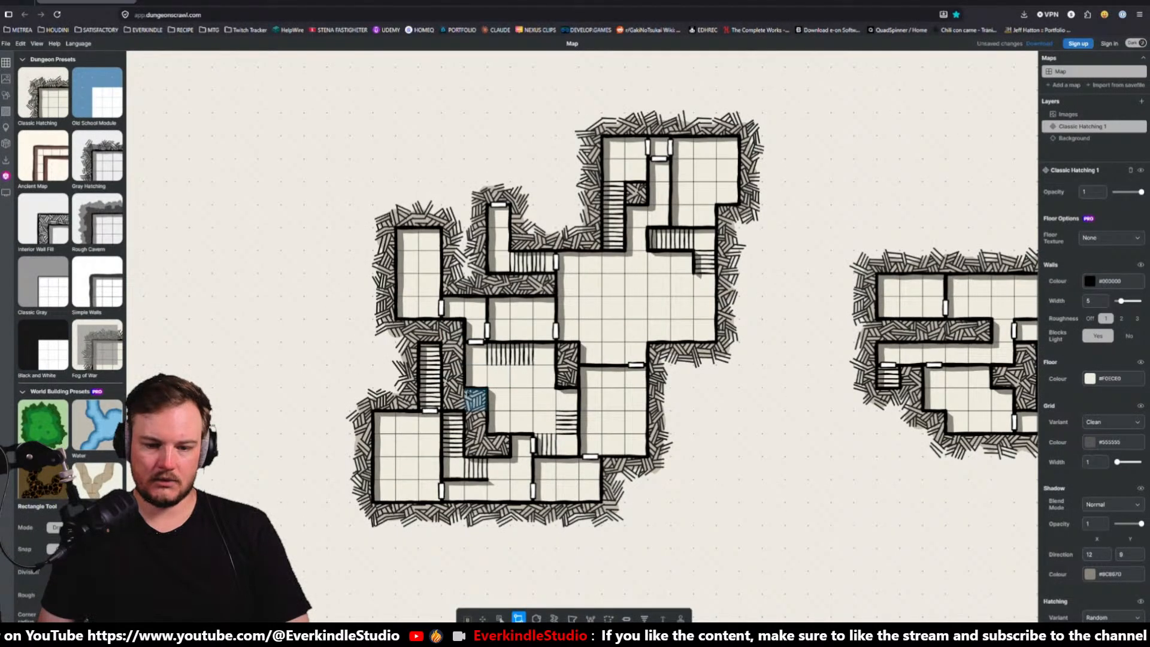
pyautogui.hotkey('alt', 'Tab')
# Duplicate the two stacked wall brushes beside the stairs along Y toward the open gap
pyautogui.moveTo(614, 130); pyautogui.dragTo(522, 216, button='right')
pyautogui.click(615, 130)
pyautogui.keyDown('ctrl'); pyautogui.click(479, 299); pyautogui.keyUp('ctrl')
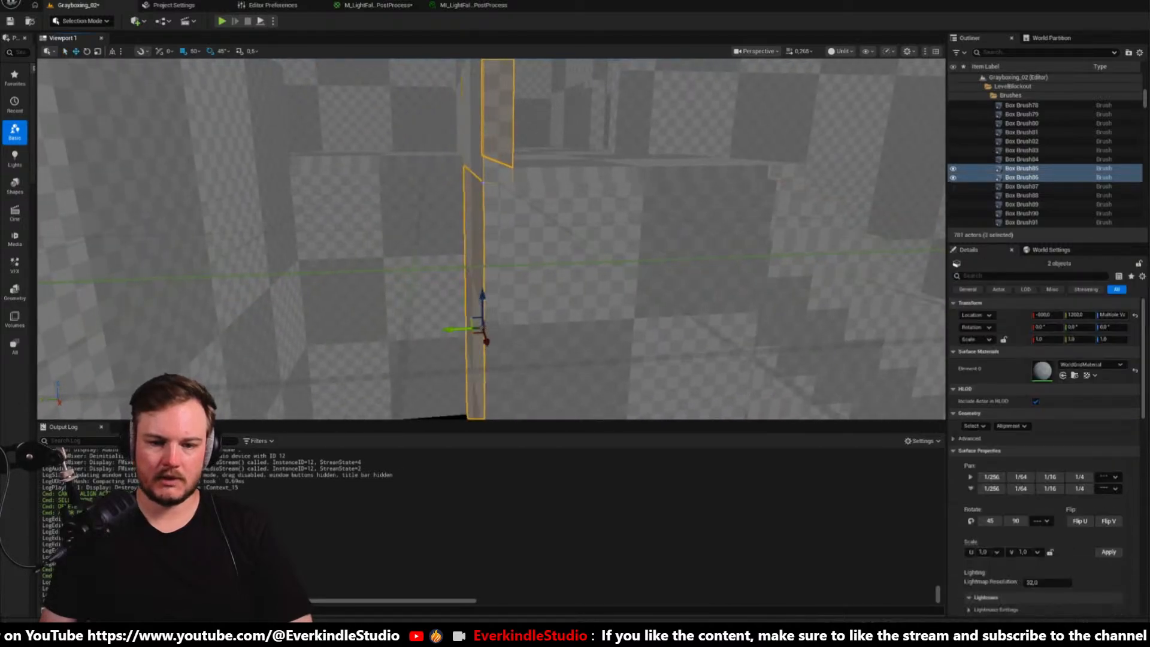
pyautogui.moveTo(479, 300); pyautogui.dragTo(704, 241, button='right')
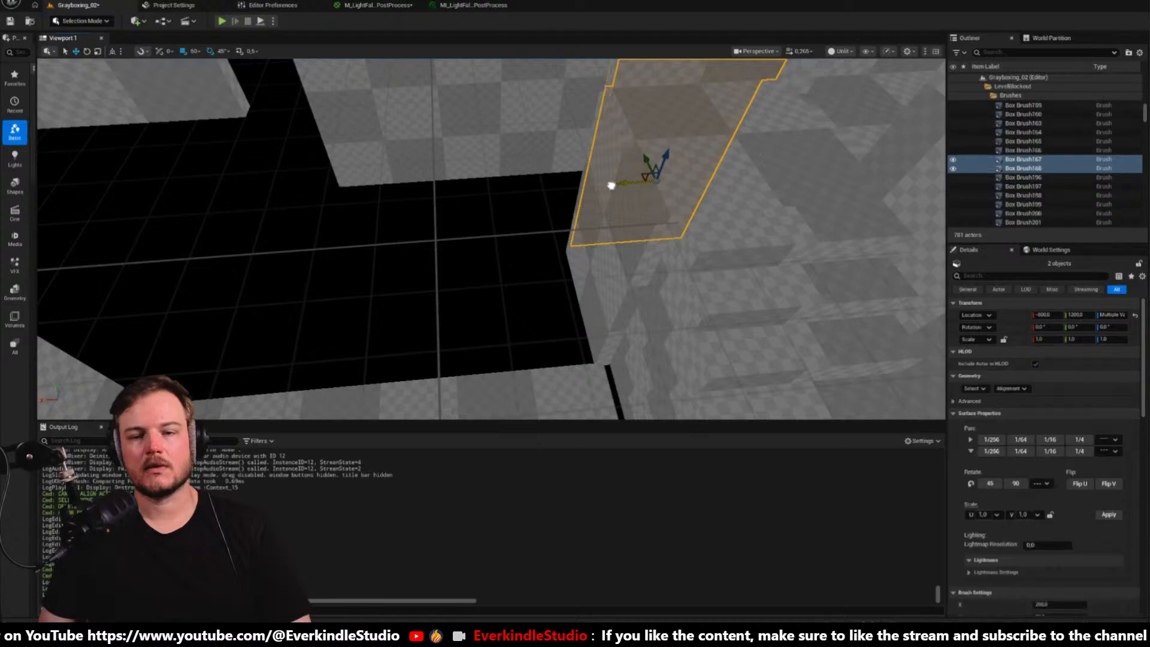
pyautogui.keyDown('alt'); pyautogui.moveTo(613, 184); pyautogui.dragTo(496, 199); pyautogui.keyUp('alt')
# Duplicate the floor brush by the stairs along Y in both directions to fill the open floor and the narrow gap at the stairs
pyautogui.click(562, 390)
pyautogui.moveTo(562, 390); pyautogui.dragTo(647, 402, button='right')
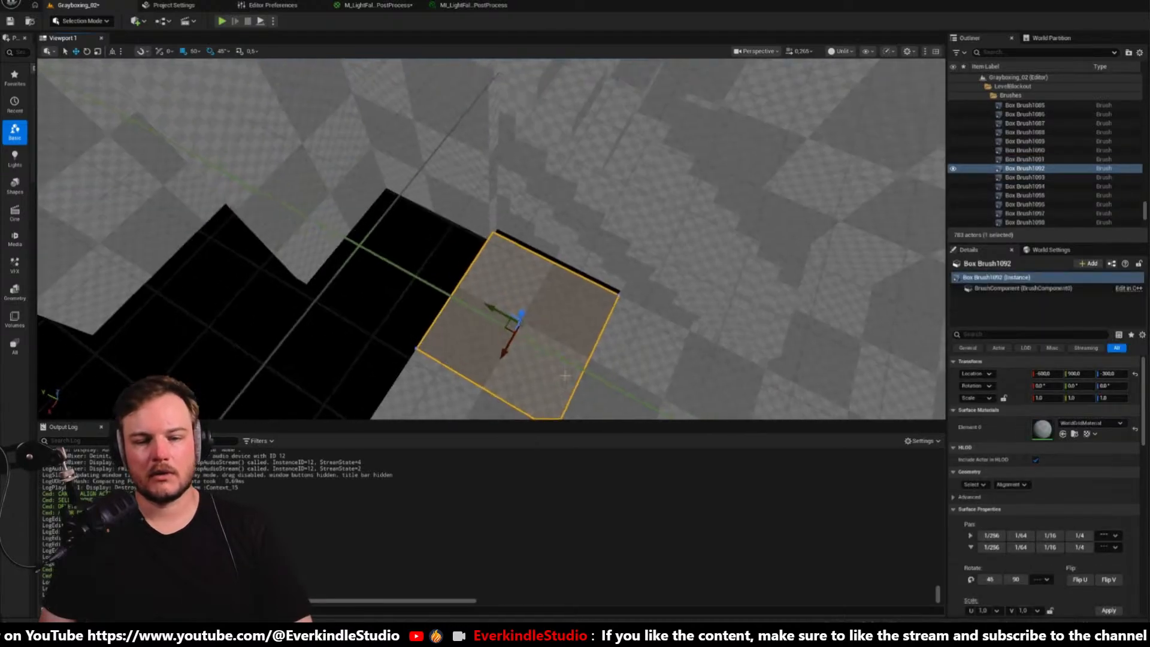
pyautogui.keyDown('alt'); pyautogui.moveTo(475, 302); pyautogui.dragTo(366, 263); pyautogui.keyUp('alt')
pyautogui.moveTo(366, 263)
pyautogui.mouseDown(button='right')
pyautogui.moveTo(374, 222)
pyautogui.moveTo(288, 230)
pyautogui.moveTo(203, 270)
pyautogui.mouseUp(button='right')
pyautogui.click(369, 238)
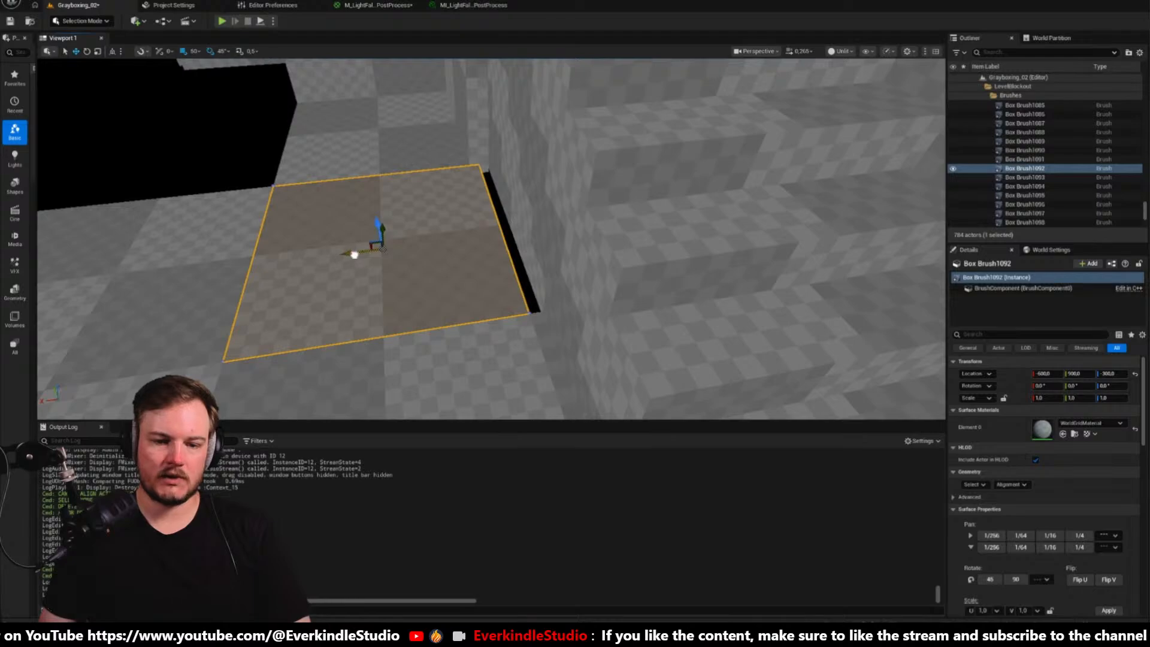
pyautogui.keyDown('alt'); pyautogui.moveTo(384, 253); pyautogui.dragTo(570, 233); pyautogui.keyUp('alt')
# Nudge the wall brush at the side of the staircase slightly along X
pyautogui.moveTo(570, 234)
pyautogui.mouseDown(button='right')
pyautogui.moveTo(569, 204)
pyautogui.moveTo(599, 198)
pyautogui.moveTo(448, 248)
pyautogui.mouseUp(button='right')
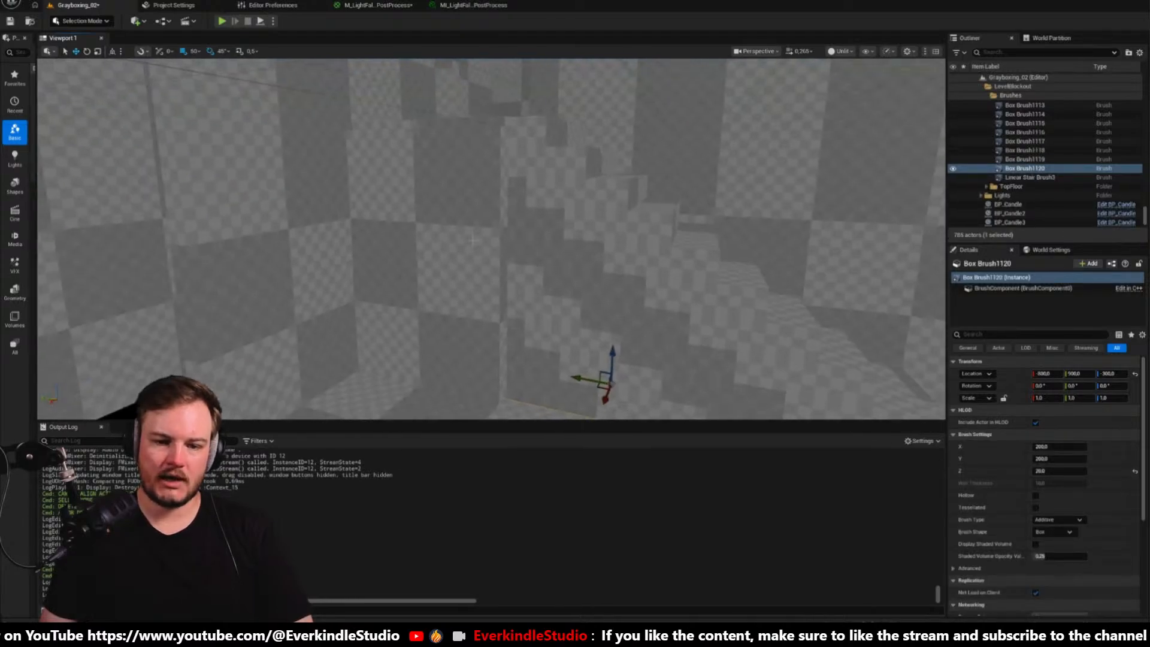
pyautogui.click(449, 248)
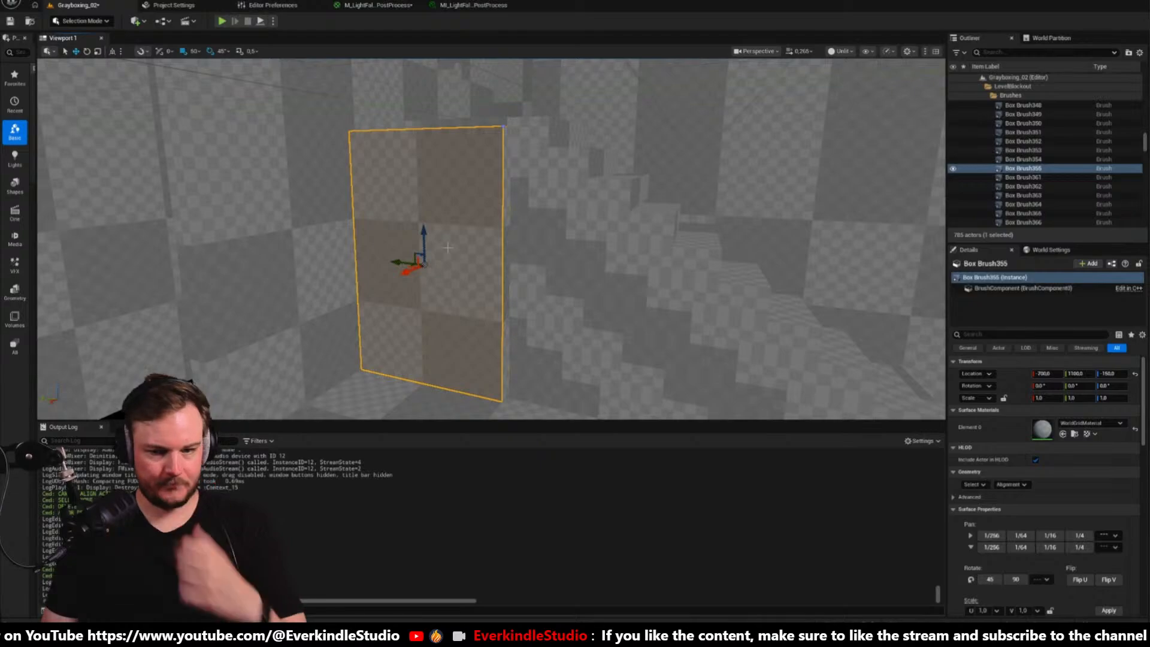
pyautogui.moveTo(447, 269)
pyautogui.mouseDown(button='right')
pyautogui.moveTo(460, 161)
pyautogui.moveTo(414, 165)
pyautogui.moveTo(518, 296)
pyautogui.mouseUp(button='right')
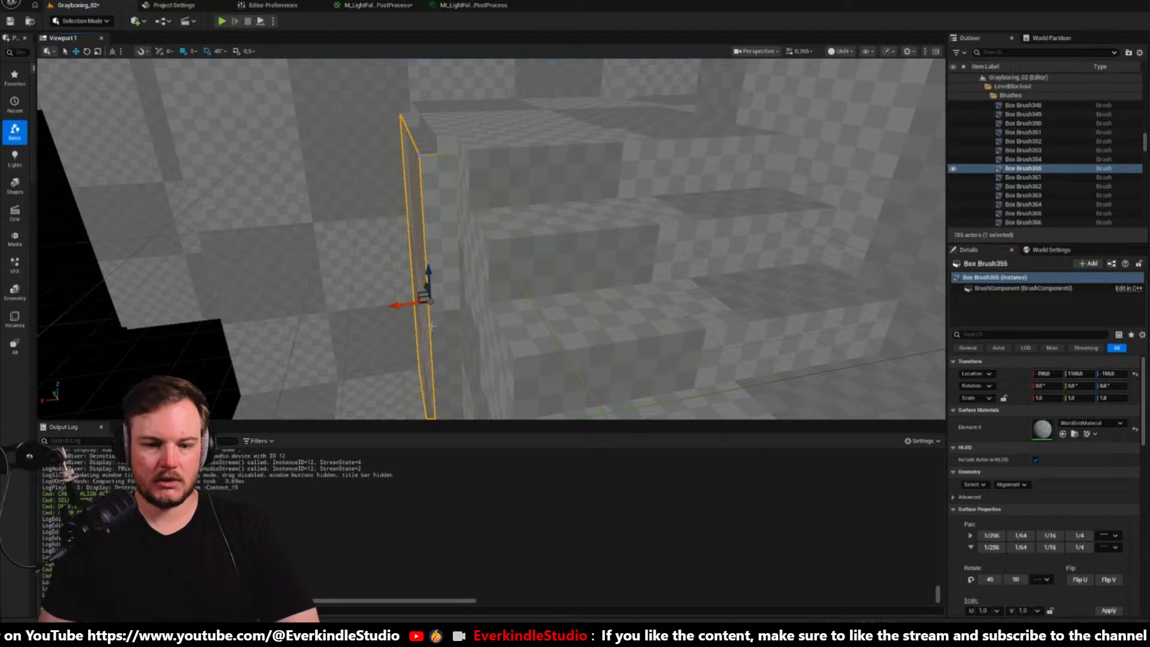
pyautogui.moveTo(414, 307); pyautogui.dragTo(413, 305)
# Nudge the long linear staircase sideways, set its step width to 190, and clear the selection
pyautogui.moveTo(450, 248)
pyautogui.mouseDown(button='right')
pyautogui.moveTo(445, 256)
pyautogui.moveTo(506, 248)
pyautogui.moveTo(621, 353)
pyautogui.mouseUp(button='right')
pyautogui.click(445, 257)
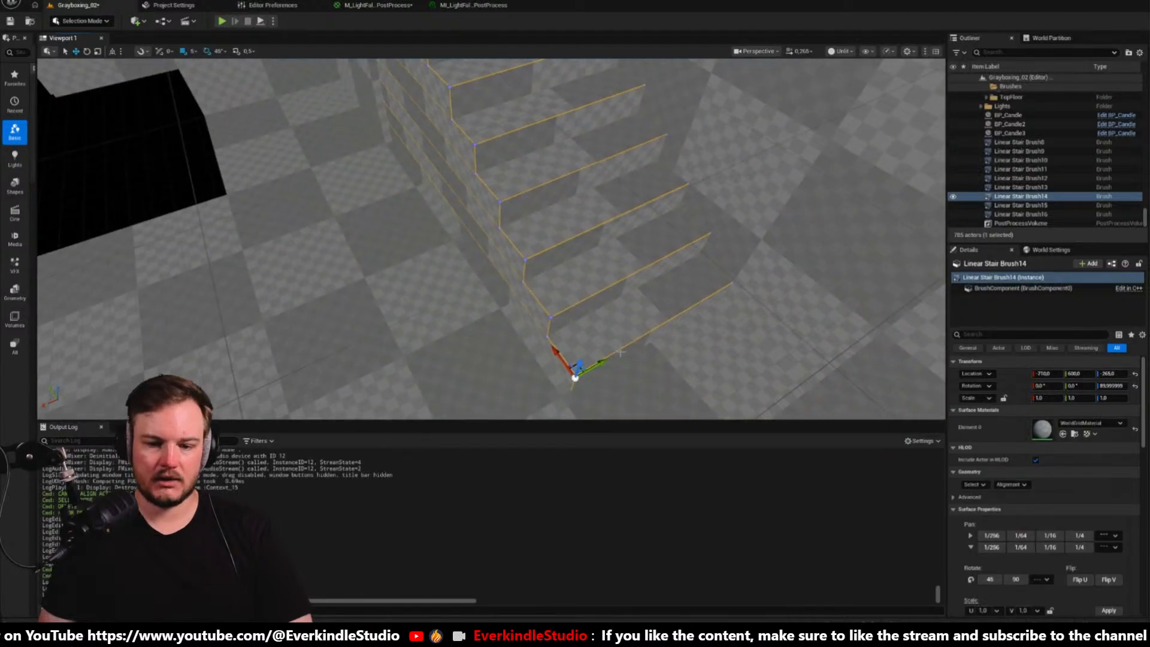
pyautogui.moveTo(606, 359); pyautogui.dragTo(595, 364)
pyautogui.moveTo(595, 364)
pyautogui.mouseDown(button='right')
pyautogui.moveTo(589, 380)
pyautogui.moveTo(351, 398)
pyautogui.moveTo(242, 391)
pyautogui.moveTo(252, 419)
pyautogui.mouseUp(button='right')
pyautogui.scroll(-10, 1053, 495)
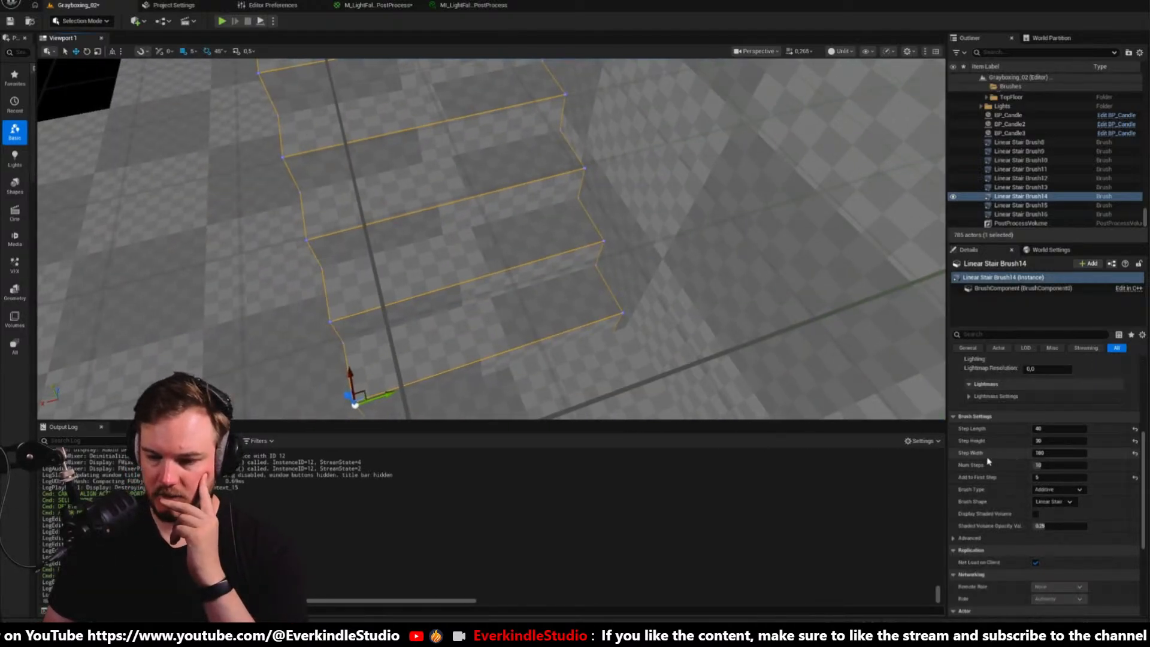
pyautogui.click(1062, 454)
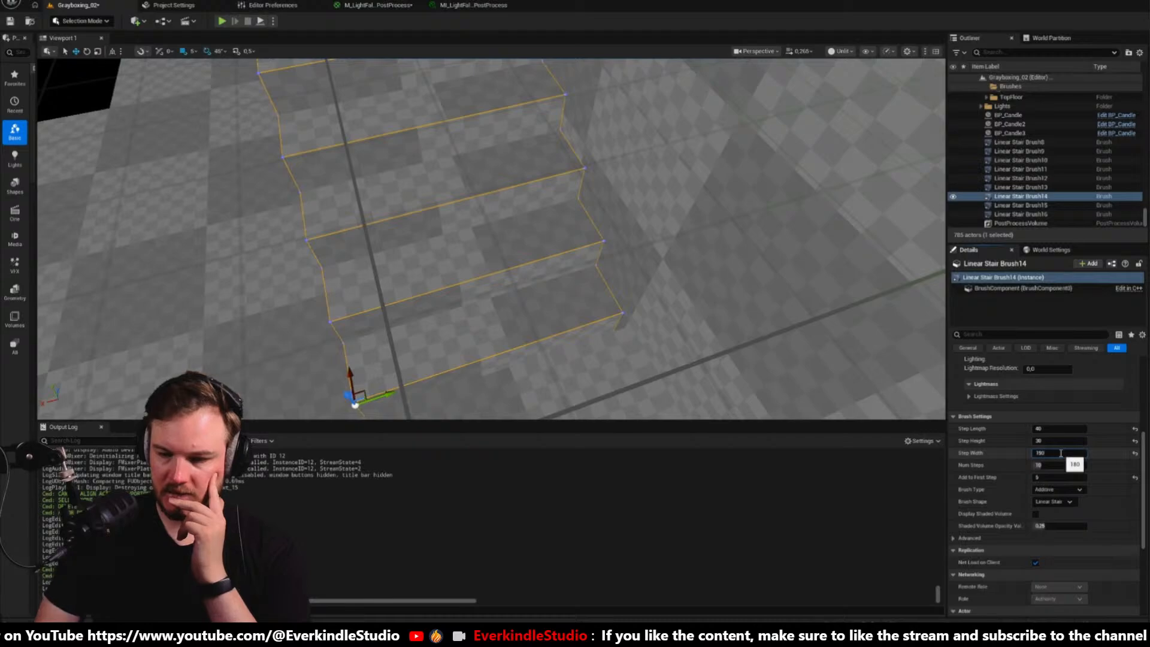
pyautogui.write('190')
pyautogui.press('Return')
pyautogui.moveTo(491, 240); pyautogui.dragTo(531, 243, button='right')
pyautogui.press('Escape')
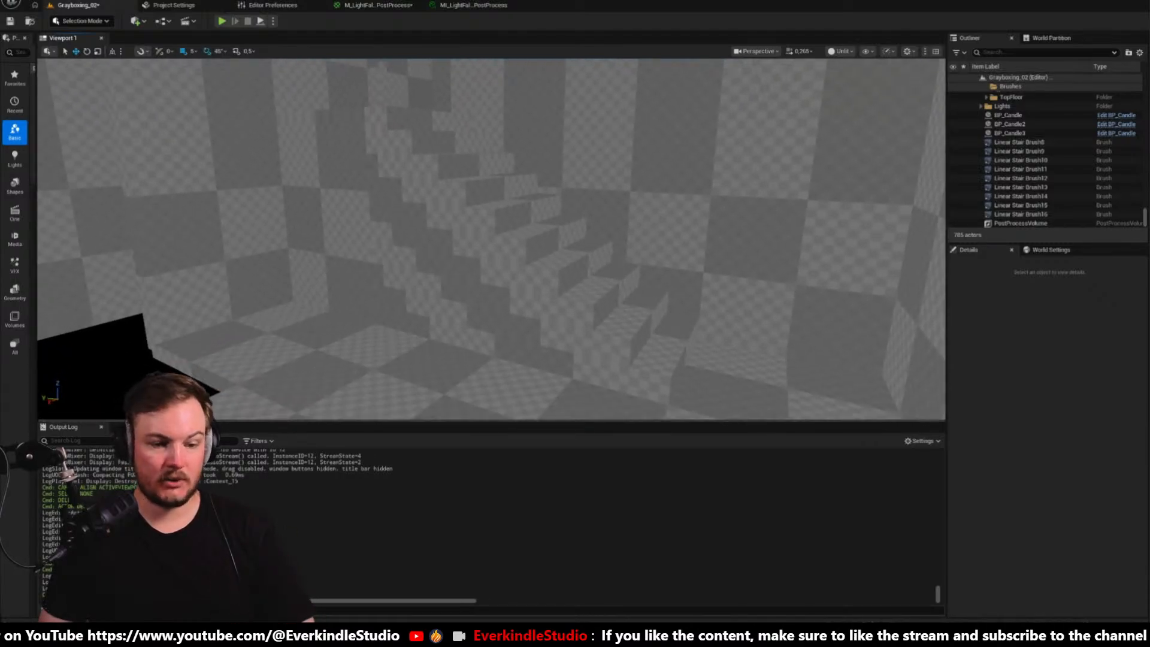
# Shrink the Output Log to give the viewport more height and look over the stair room
pyautogui.moveTo(491, 421); pyautogui.dragTo(491, 579)
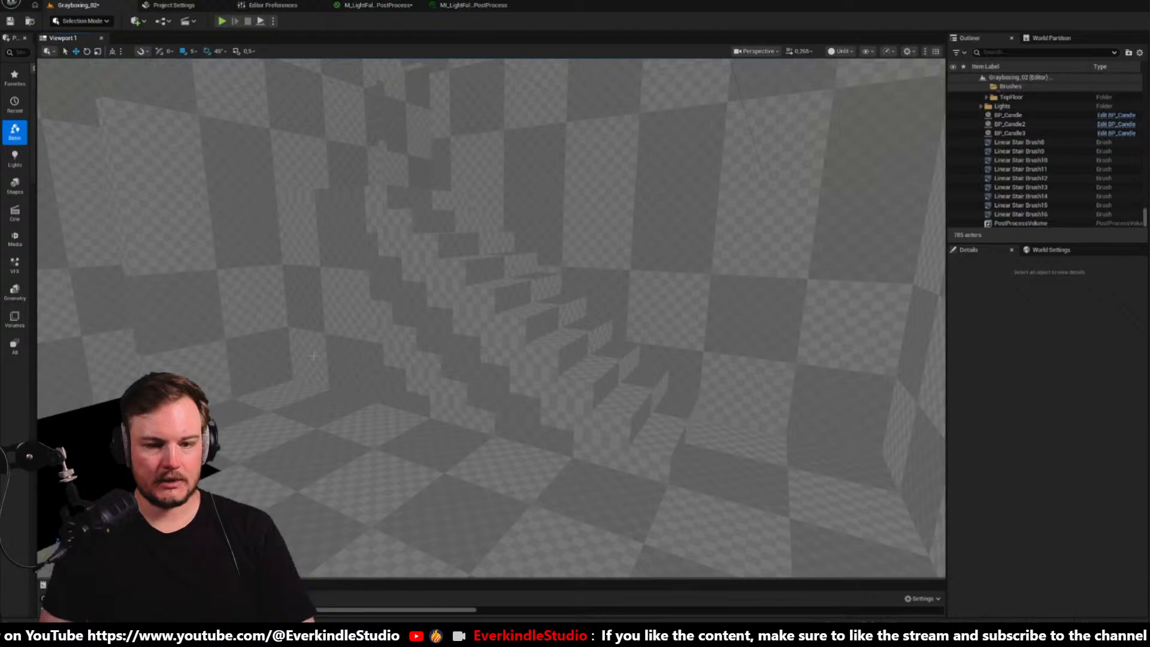
pyautogui.moveTo(314, 356)
pyautogui.mouseDown(button='right')
pyautogui.moveTo(174, 115)
pyautogui.moveTo(341, 257)
pyautogui.moveTo(382, 180)
pyautogui.moveTo(488, 246)
pyautogui.moveTo(331, 342)
pyautogui.mouseUp(button='right')
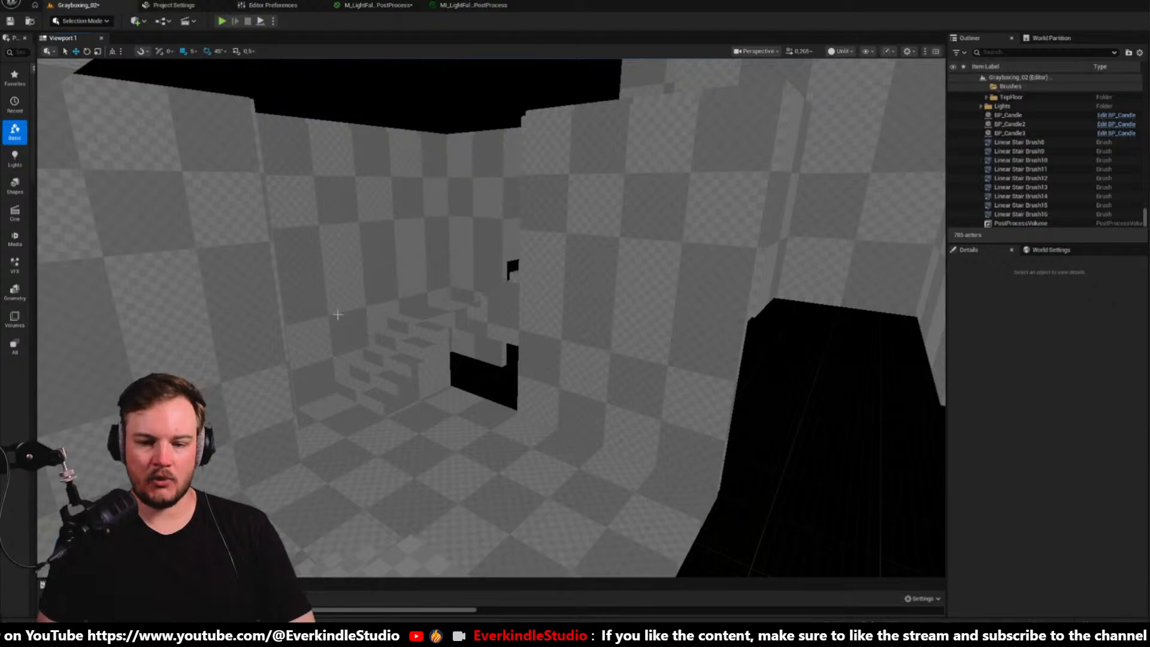
pyautogui.moveTo(256, 436); pyautogui.dragTo(379, 484, button='middle')
pyautogui.moveTo(521, 435); pyautogui.dragTo(609, 418, button='middle')
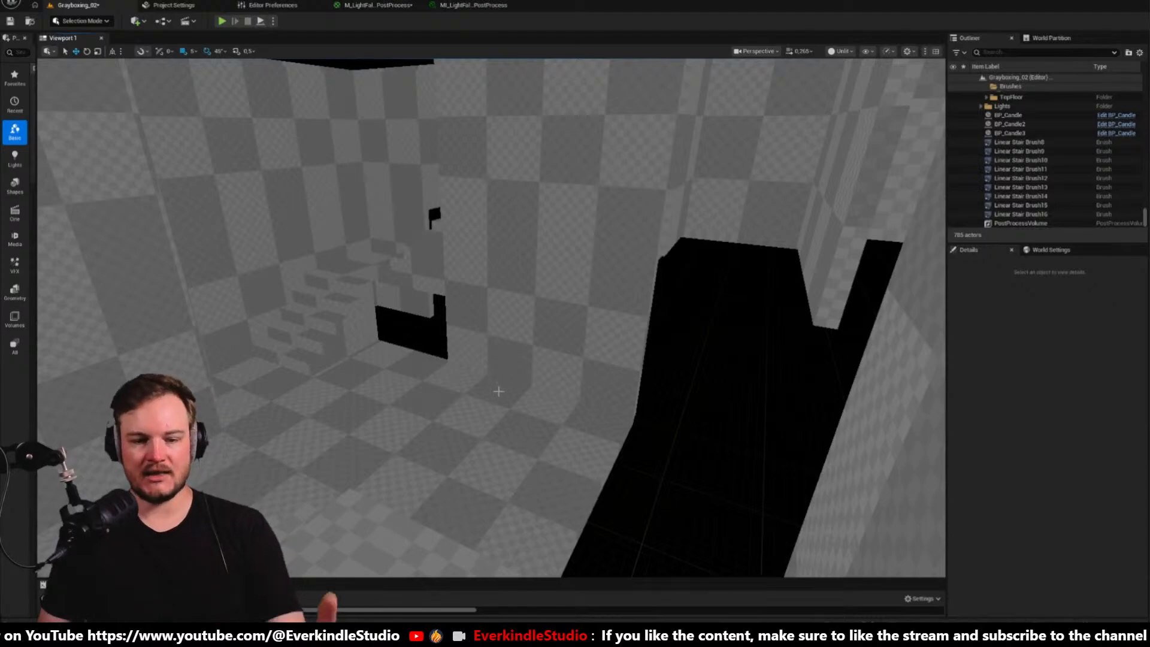
# Set the step width of the short lower staircase, Linear Stair Brush15, to 190
pyautogui.moveTo(507, 427)
pyautogui.mouseDown(button='right')
pyautogui.moveTo(483, 427)
pyautogui.moveTo(530, 474)
pyautogui.moveTo(491, 479)
pyautogui.moveTo(504, 471)
pyautogui.mouseUp(button='right')
pyautogui.click(504, 405)
pyautogui.moveTo(503, 406)
pyautogui.mouseDown(button='right')
pyautogui.moveTo(508, 427)
pyautogui.moveTo(496, 425)
pyautogui.mouseUp(button='right')
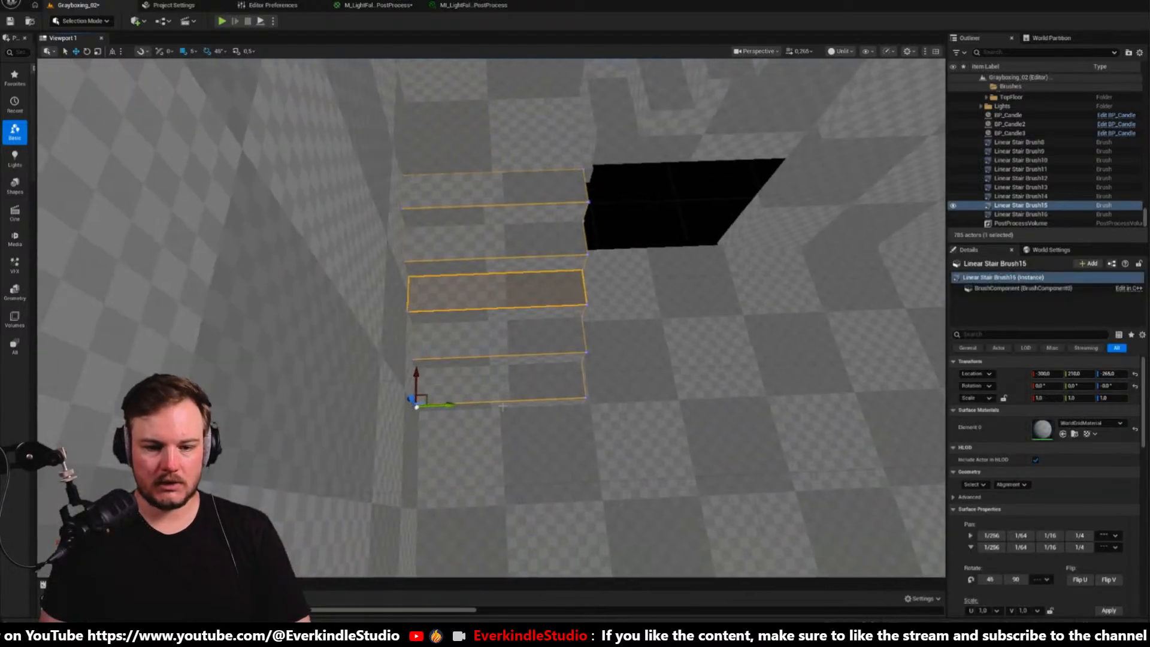
pyautogui.scroll(-6, 1059, 553)
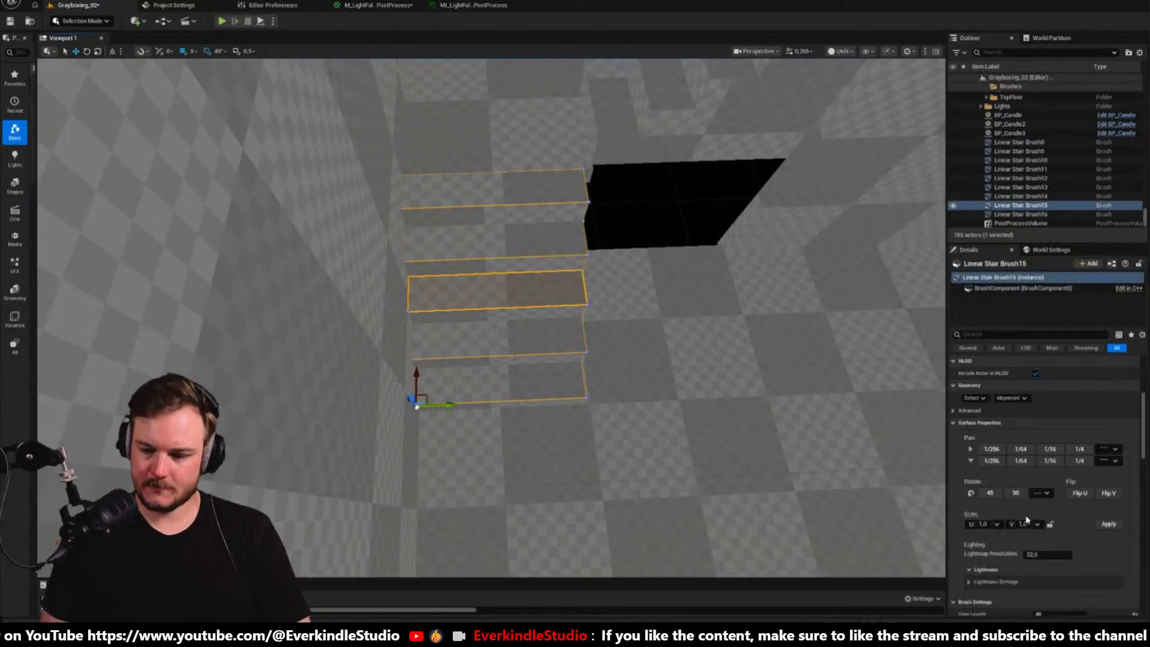
pyautogui.click(1059, 553)
pyautogui.write('160')
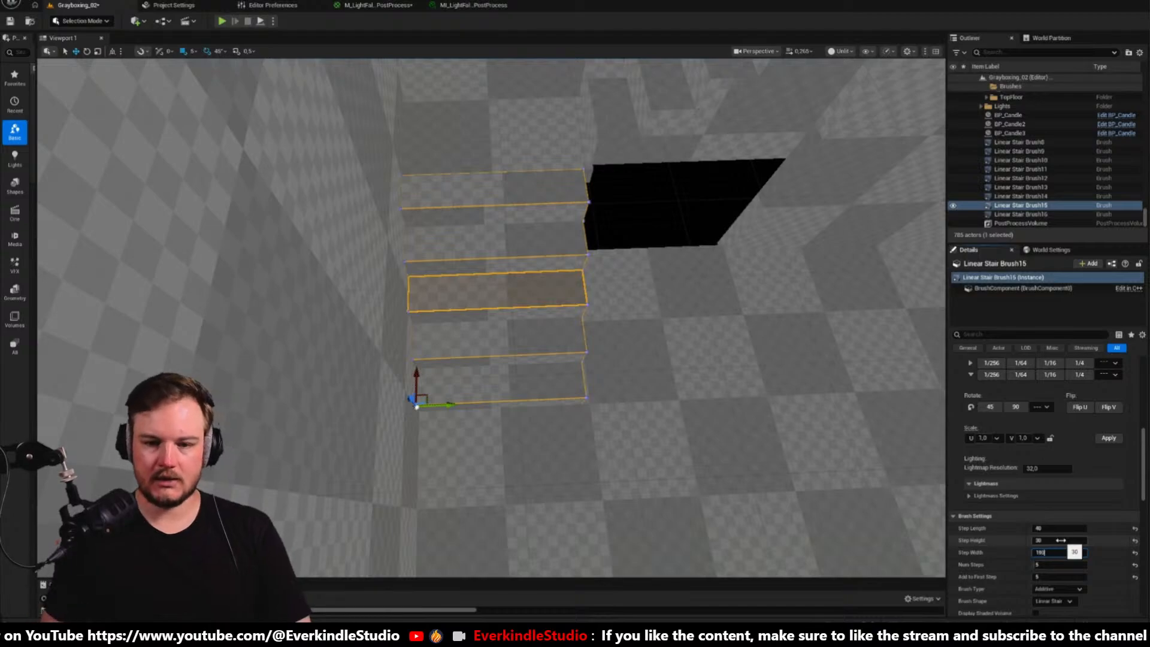
pyautogui.press('Return')
# Set the step width of the upper staircase, Linear Stair Brush16, to 190
pyautogui.moveTo(539, 258); pyautogui.dragTo(572, 254, button='right')
pyautogui.click(464, 256)
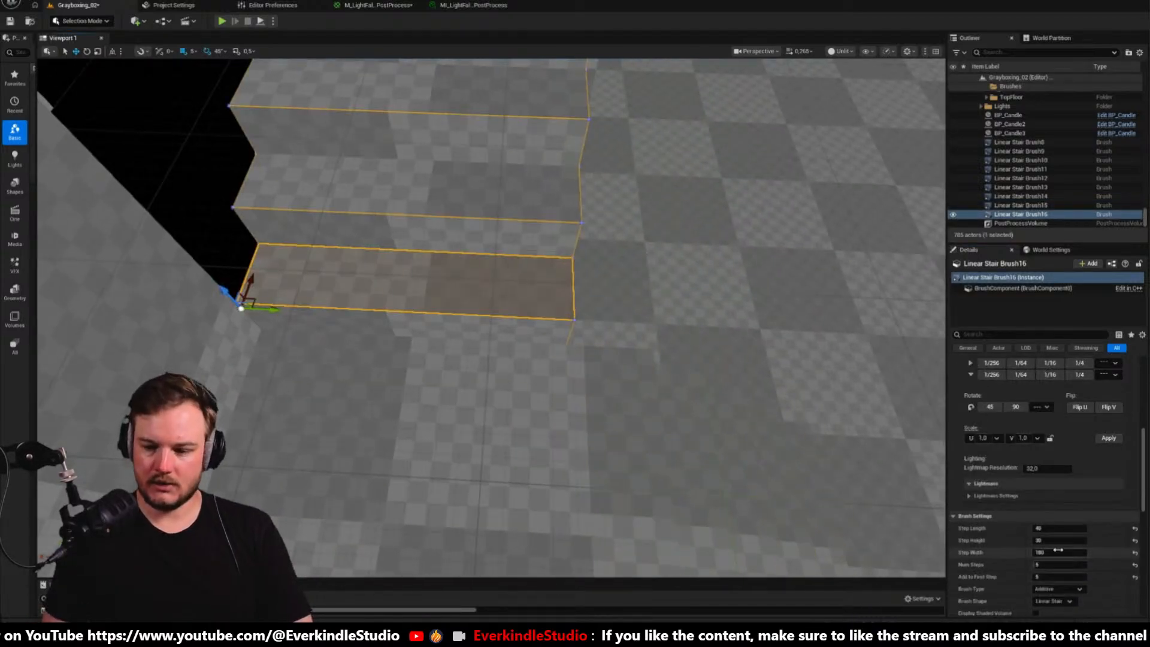
pyautogui.write('50')
pyautogui.press('Return')
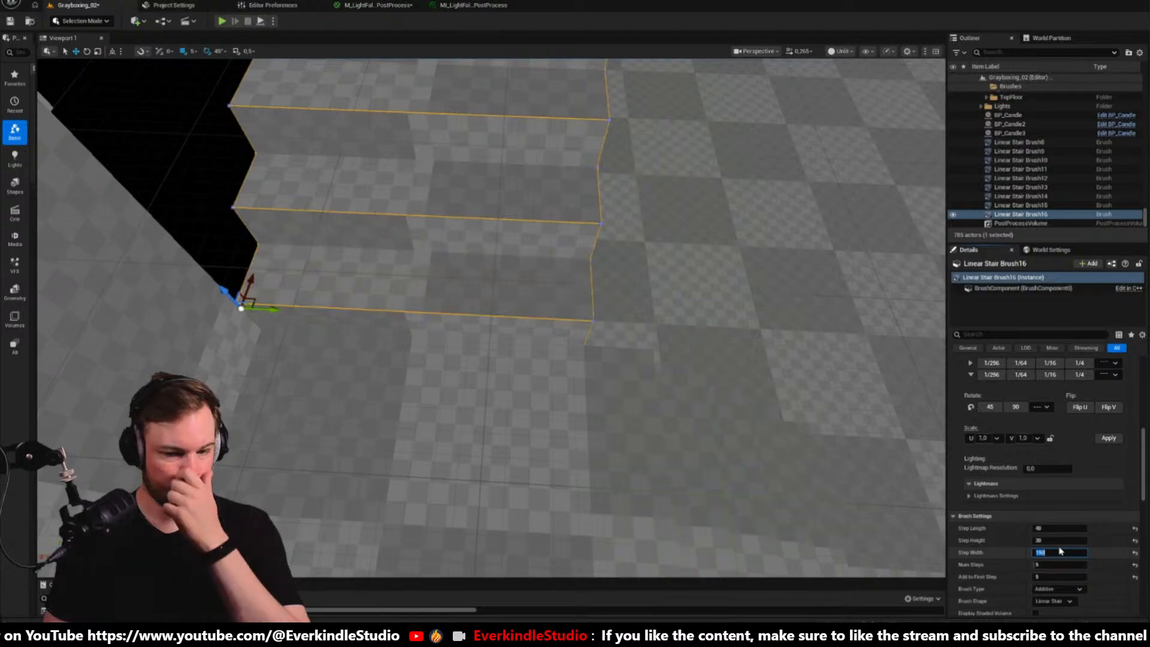
pyautogui.moveTo(580, 400)
pyautogui.mouseDown(button='right')
pyautogui.moveTo(485, 392)
pyautogui.moveTo(455, 359)
pyautogui.moveTo(584, 398)
pyautogui.mouseUp(button='right')
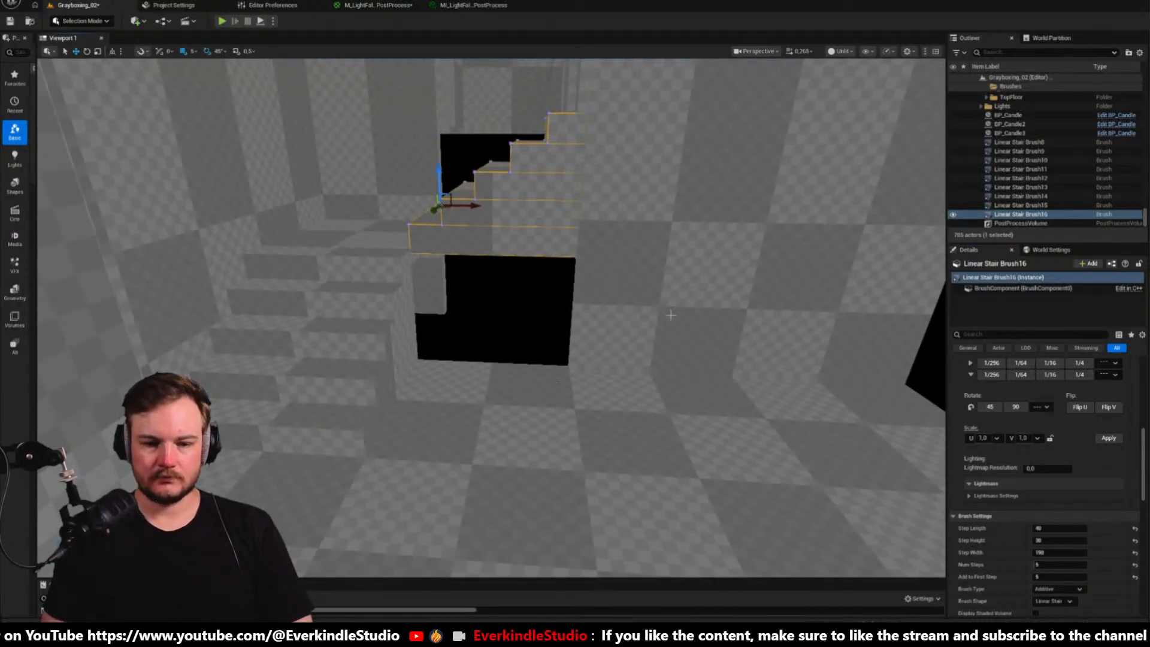
# Duplicate the wall brush beside the opening along Y so the copy covers the gap under the upper stairs
pyautogui.moveTo(671, 315); pyautogui.dragTo(657, 288, button='right')
pyautogui.click(657, 288)
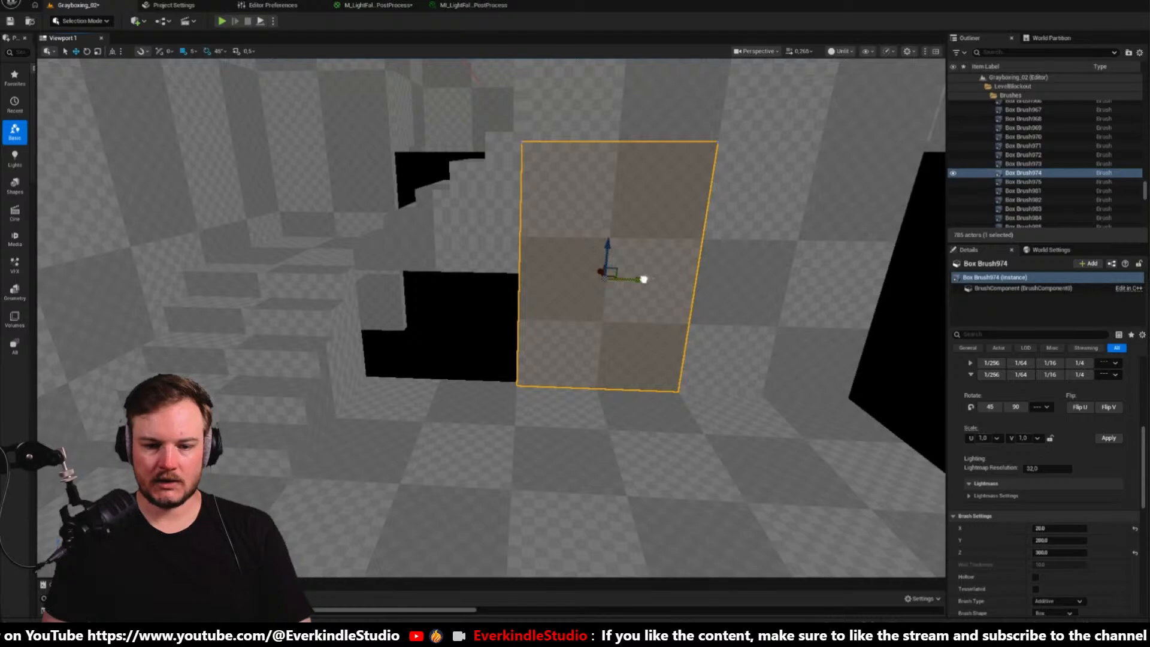
pyautogui.keyDown('alt'); pyautogui.moveTo(642, 280); pyautogui.dragTo(475, 287); pyautogui.keyUp('alt')
# Set the duplicated wall brush's Z size to 150 and lower it to a Z location of -220
pyautogui.scroll(3, 1037, 530)
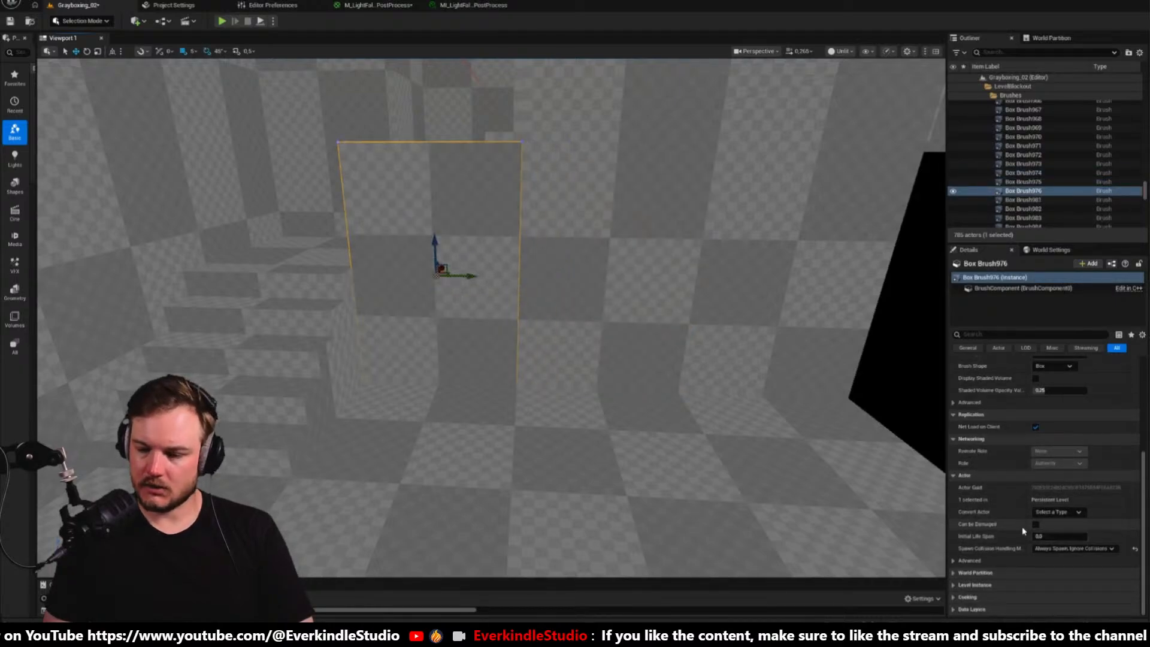
pyautogui.scroll(3, 1026, 473)
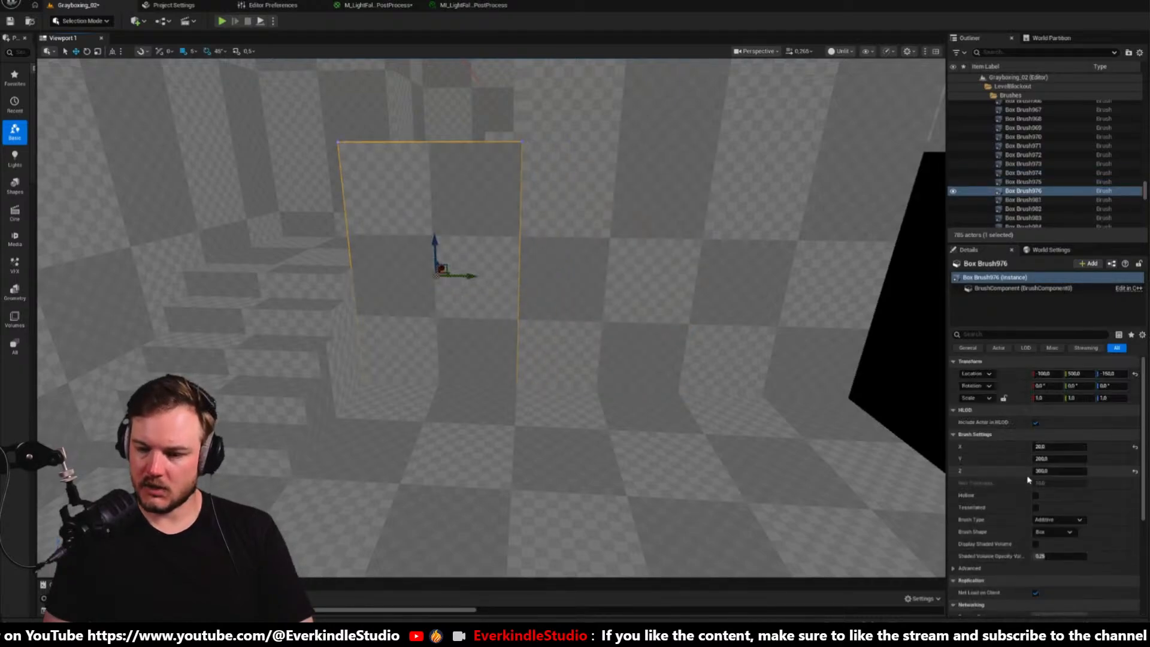
pyautogui.click(1058, 470)
pyautogui.write('150')
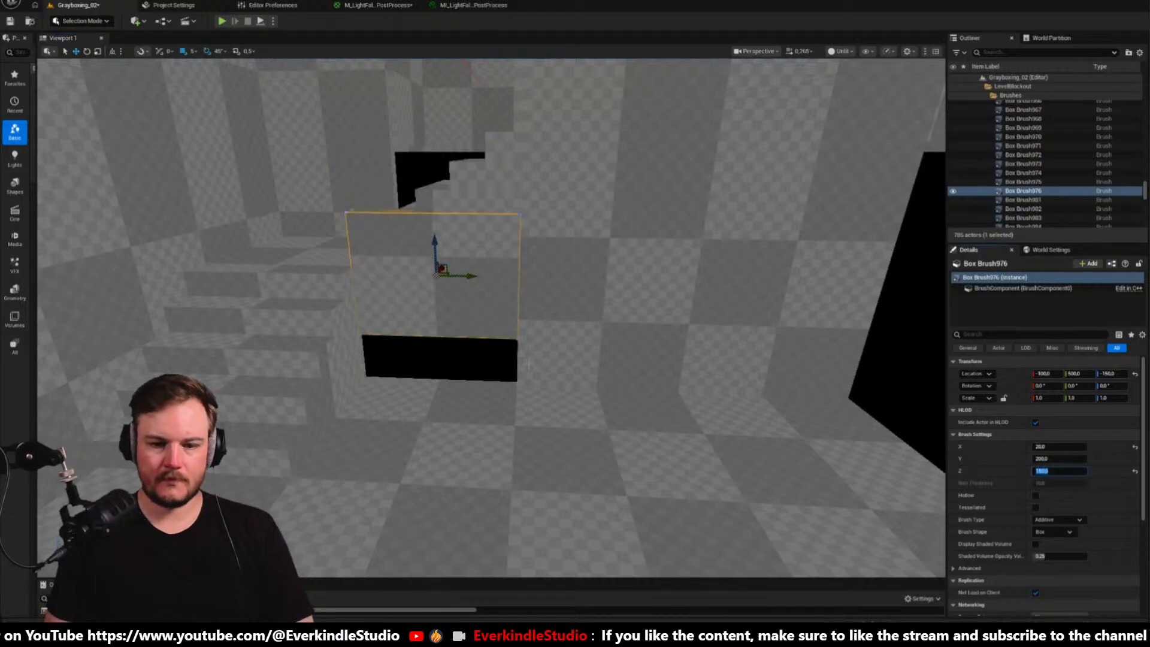
pyautogui.press('Return')
pyautogui.moveTo(438, 245); pyautogui.dragTo(437, 300)
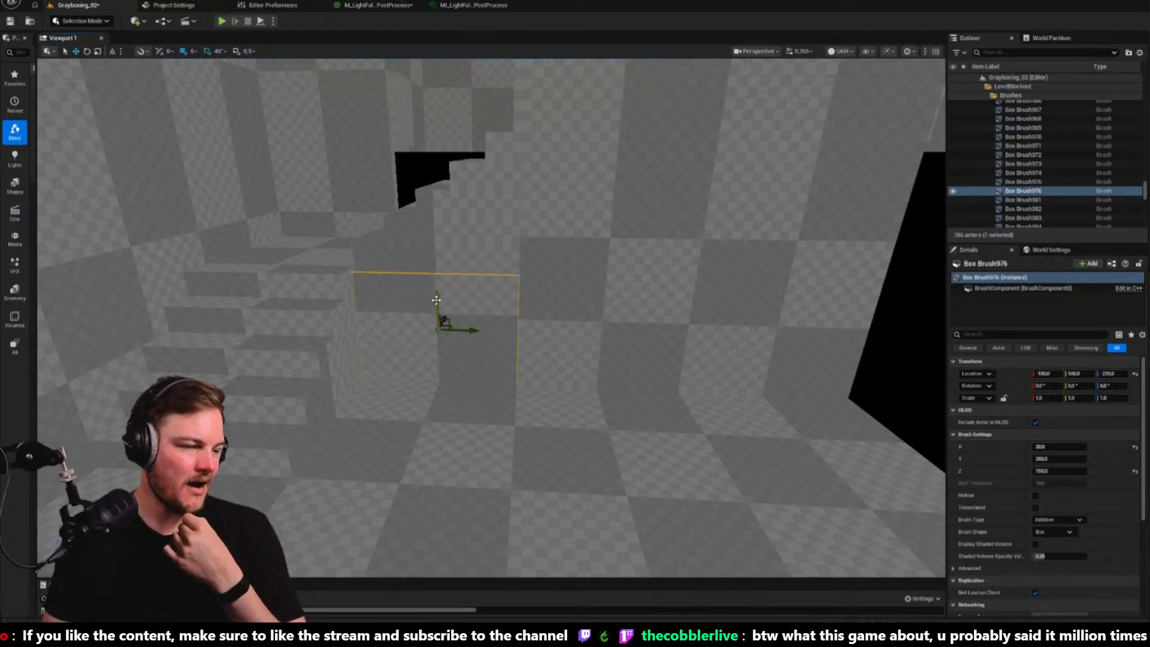
pyautogui.press('d')
pyautogui.moveTo(491, 294)
pyautogui.mouseDown(button='right')
pyautogui.moveTo(317, 300)
pyautogui.moveTo(474, 299)
pyautogui.mouseUp(button='right')
pyautogui.moveTo(466, 298); pyautogui.dragTo(459, 299)
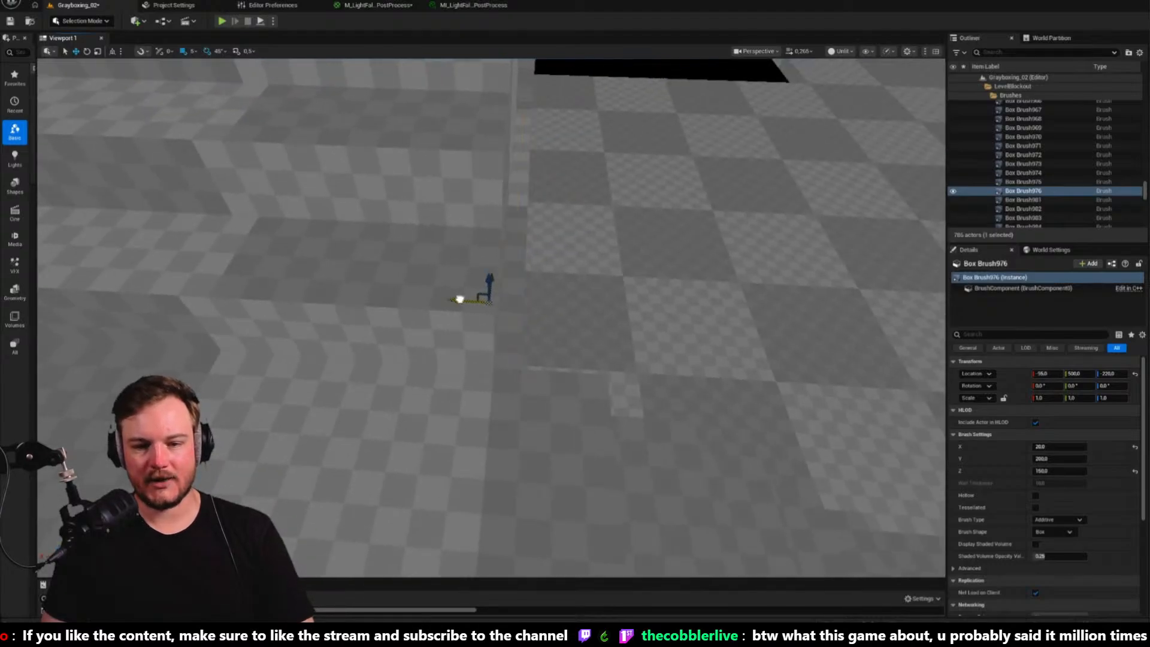
pyautogui.moveTo(459, 299); pyautogui.dragTo(459, 298, button='right')
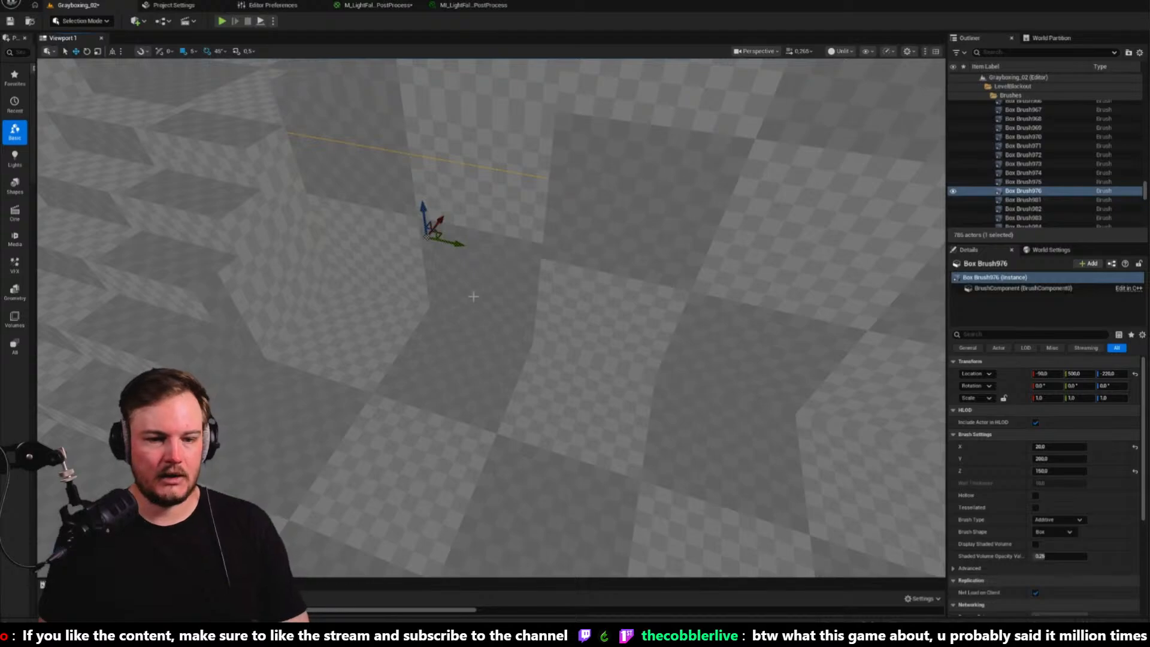
pyautogui.hotkey('ctrl', 'z')
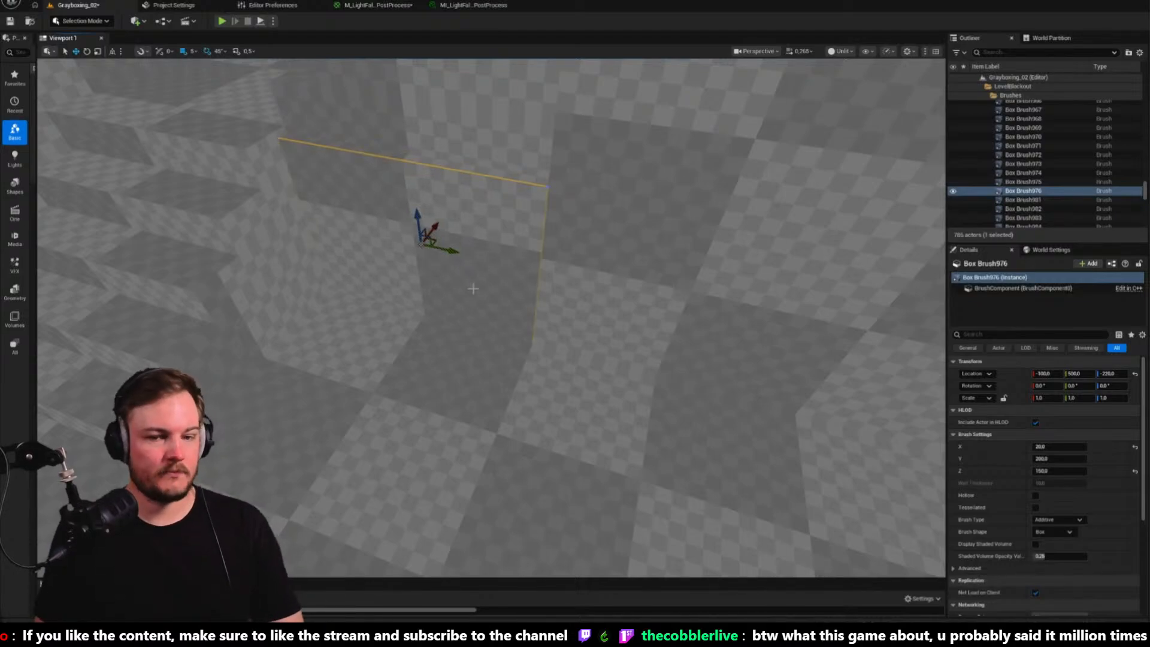
pyautogui.moveTo(484, 293)
pyautogui.mouseDown(button='right')
pyautogui.moveTo(390, 288)
pyautogui.moveTo(323, 240)
pyautogui.moveTo(500, 225)
pyautogui.mouseUp(button='right')
pyautogui.moveTo(491, 287)
pyautogui.mouseDown(button='right')
pyautogui.moveTo(480, 330)
pyautogui.moveTo(452, 353)
pyautogui.moveTo(504, 251)
pyautogui.mouseUp(button='right')
pyautogui.moveTo(492, 318); pyautogui.dragTo(512, 282, button='right')
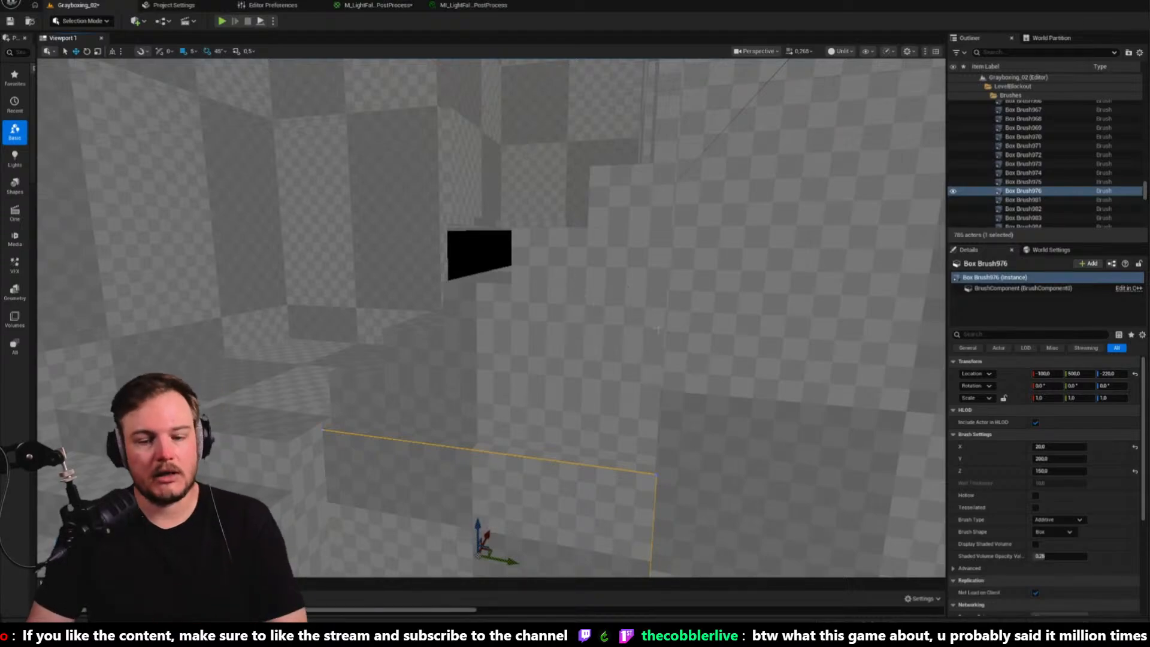
pyautogui.moveTo(658, 329); pyautogui.dragTo(657, 329, button='right')
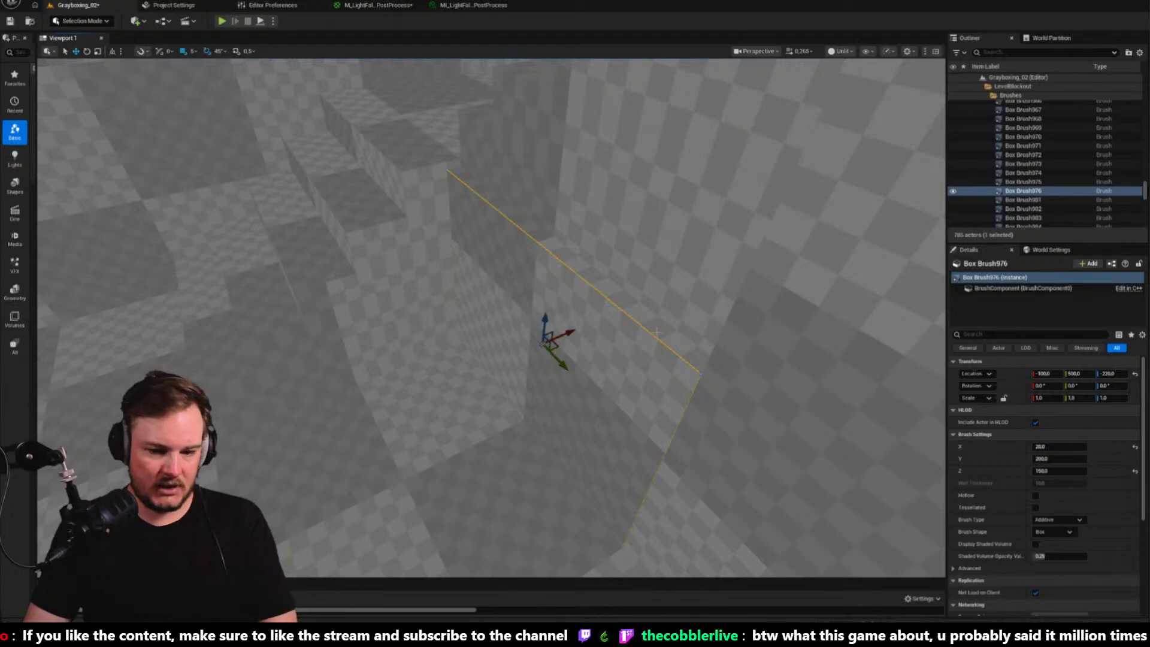
# Raise the duplicated wall brush under the upper stairs by one grid increment
pyautogui.moveTo(657, 328); pyautogui.dragTo(658, 329, button='right')
pyautogui.moveTo(578, 252); pyautogui.dragTo(578, 252, button='right')
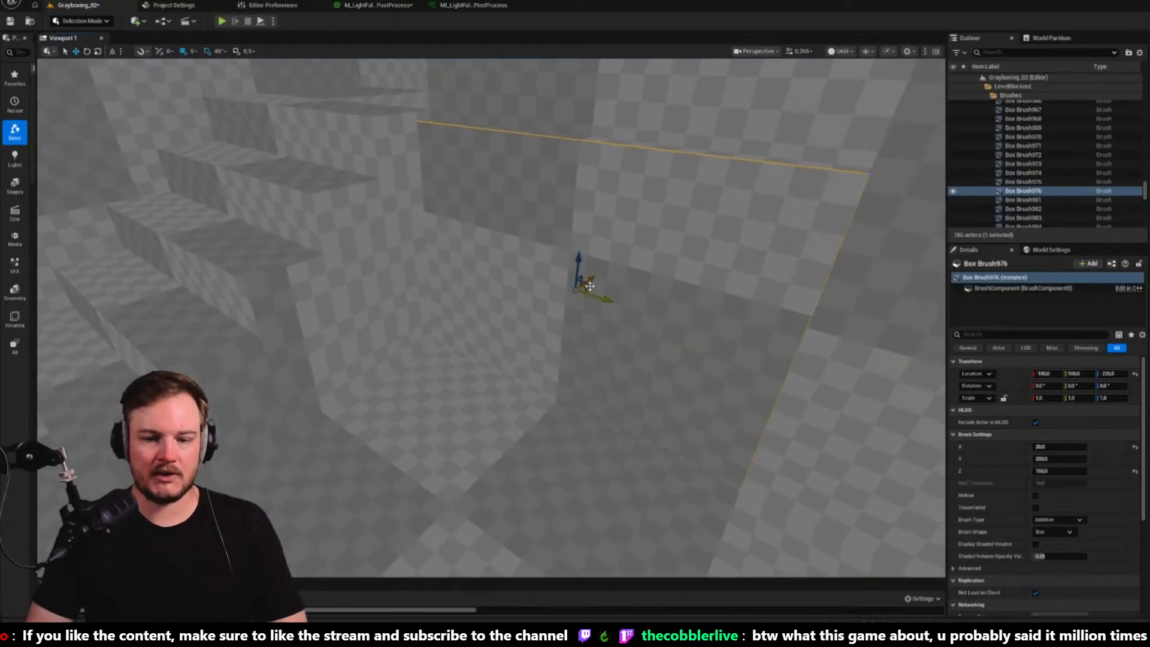
pyautogui.moveTo(579, 258); pyautogui.dragTo(578, 252)
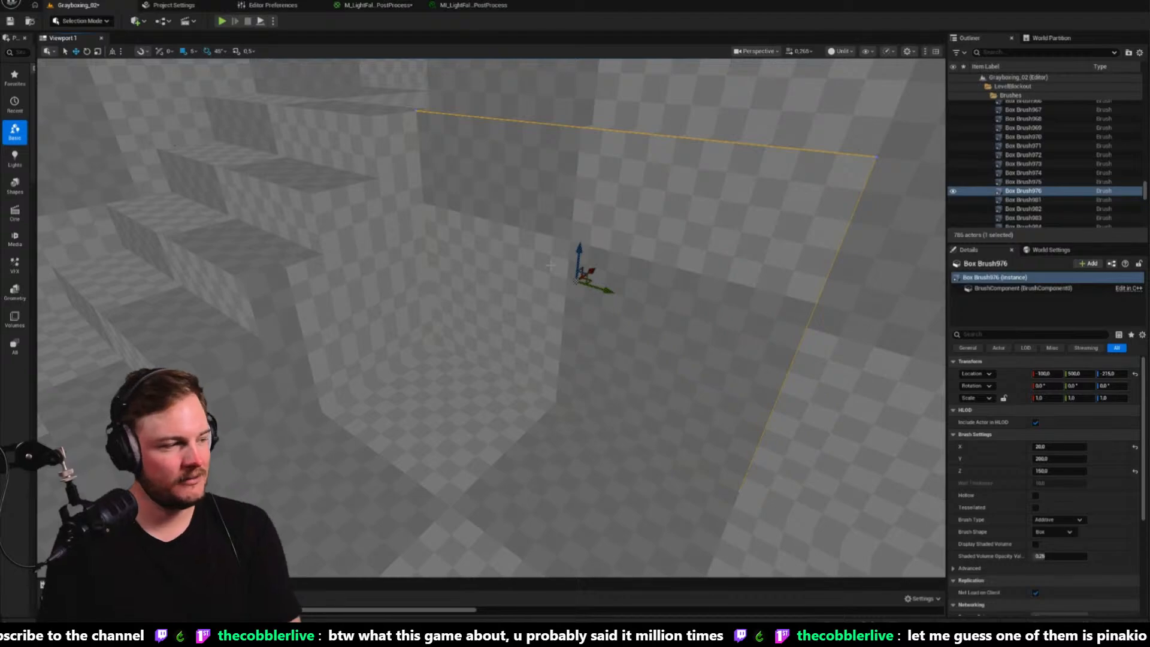
pyautogui.moveTo(535, 264)
pyautogui.mouseDown(button='right')
pyautogui.moveTo(593, 211)
pyautogui.moveTo(659, 240)
pyautogui.moveTo(569, 251)
pyautogui.moveTo(611, 267)
pyautogui.moveTo(575, 288)
pyautogui.moveTo(516, 270)
pyautogui.mouseUp(button='right')
pyautogui.press('Escape')
# Set the grid snap to 50 and duplicate the two stacked wall brushes one brush width along Y to close the opening above the stairs
pyautogui.moveTo(456, 293); pyautogui.dragTo(448, 299, button='right')
pyautogui.click(448, 300)
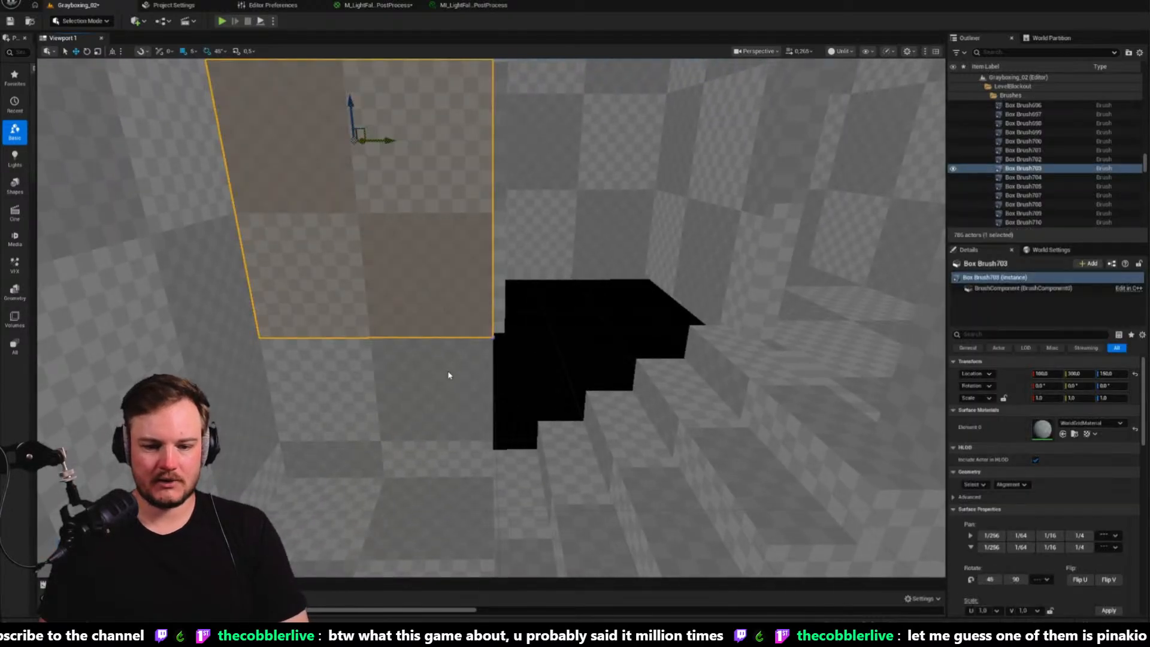
pyautogui.keyDown('ctrl'); pyautogui.click(443, 390); pyautogui.keyUp('ctrl')
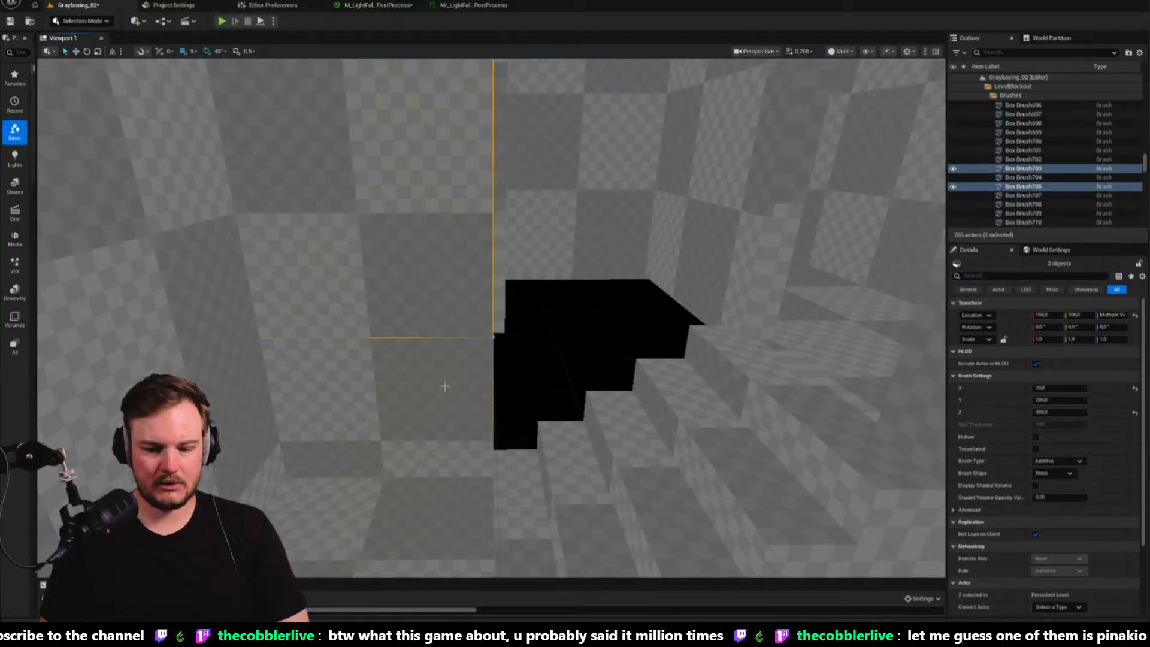
pyautogui.press(']')
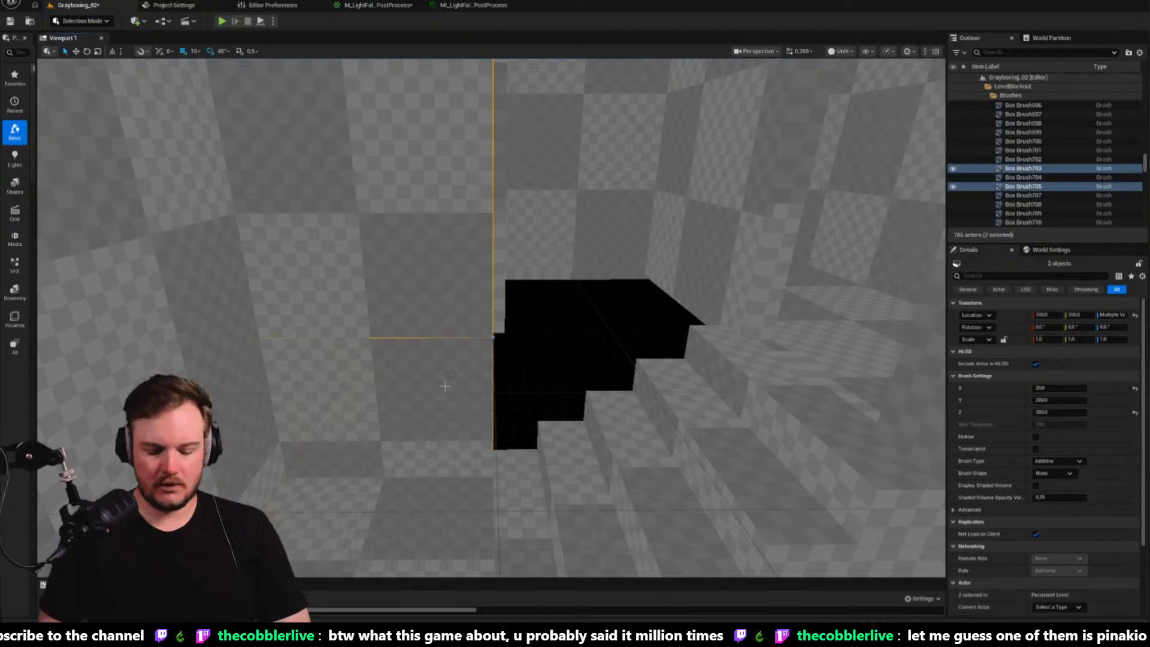
pyautogui.press(']')
pyautogui.press('f')
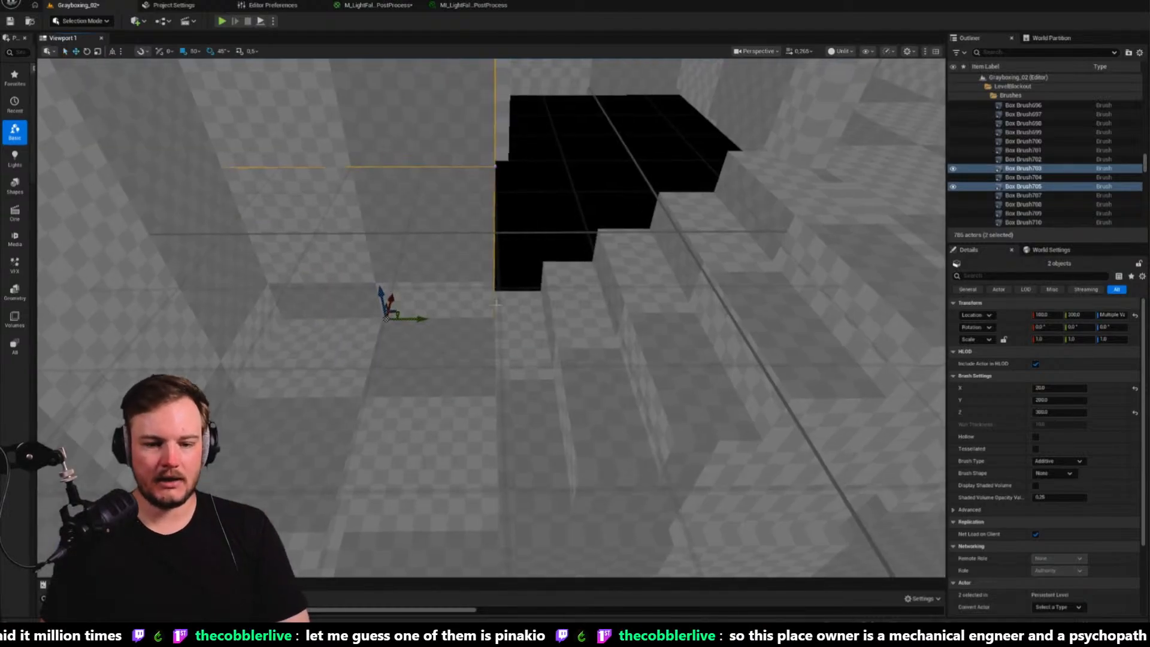
pyautogui.moveTo(450, 320)
pyautogui.keyDown('alt'); pyautogui.mouseDown()
pyautogui.moveTo(612, 315)
pyautogui.moveTo(637, 298)
pyautogui.mouseUp(); pyautogui.keyUp('alt')
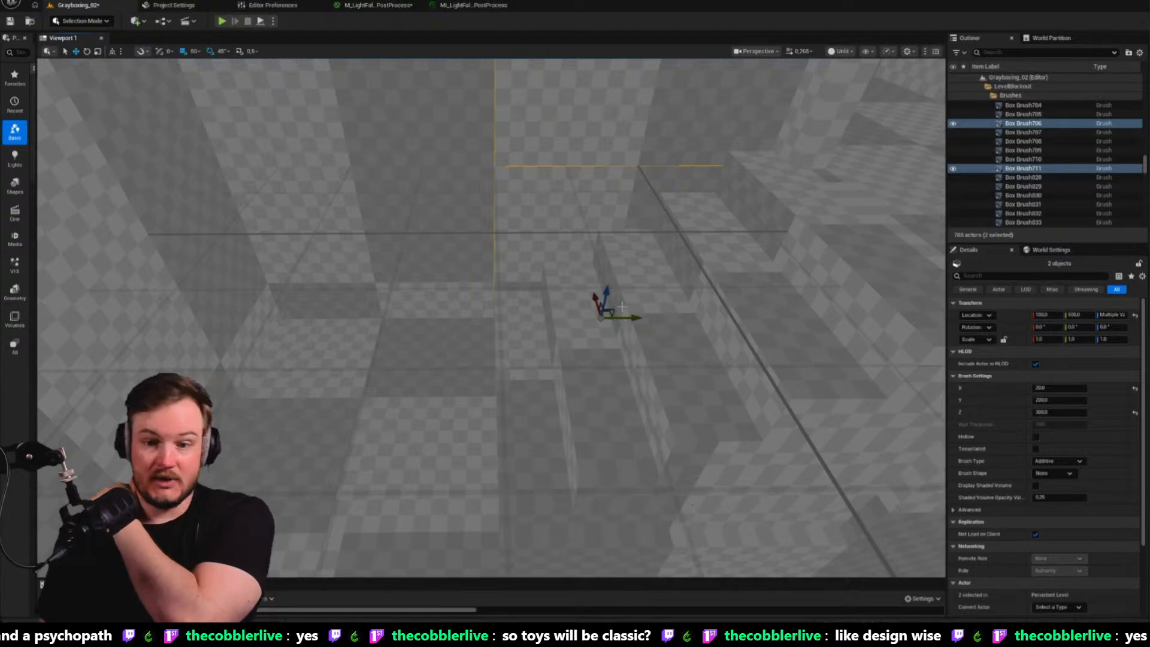
pyautogui.moveTo(597, 272)
pyautogui.mouseDown(button='right')
pyautogui.moveTo(689, 269)
pyautogui.moveTo(850, 222)
pyautogui.moveTo(815, 217)
pyautogui.mouseUp(button='right')
pyautogui.press('Escape')
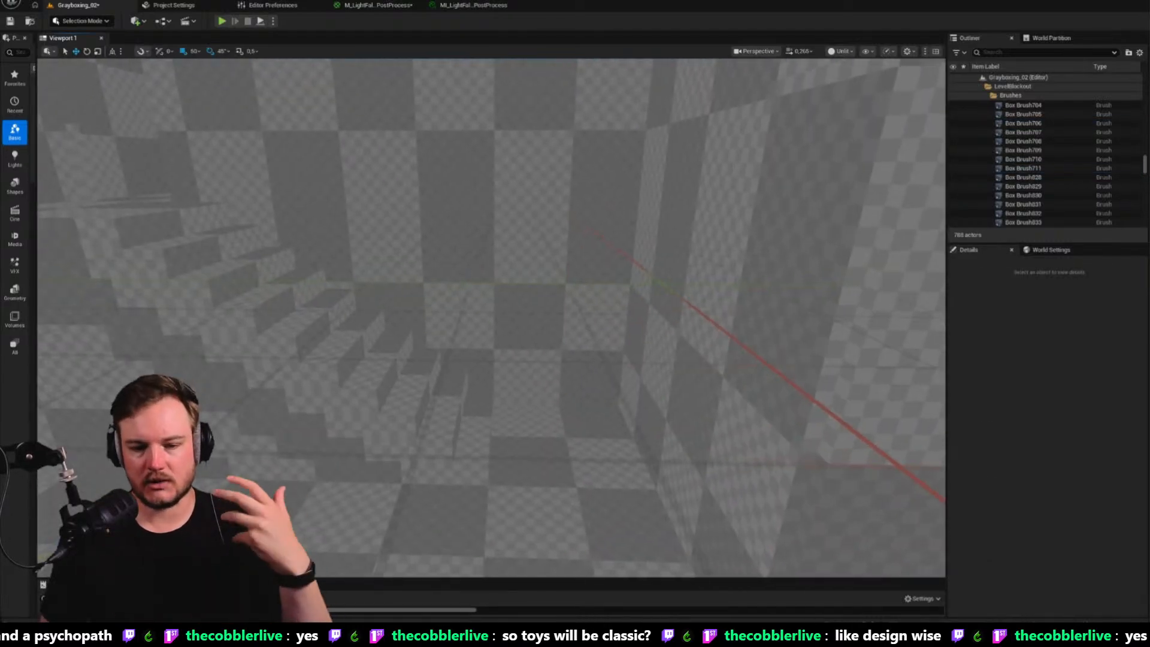
# Compare the open floor area beside the stair room with the corresponding rooms on the dungeon map
pyautogui.moveTo(576, 273)
pyautogui.mouseDown(button='right')
pyautogui.moveTo(539, 276)
pyautogui.moveTo(576, 272)
pyautogui.mouseUp(button='right')
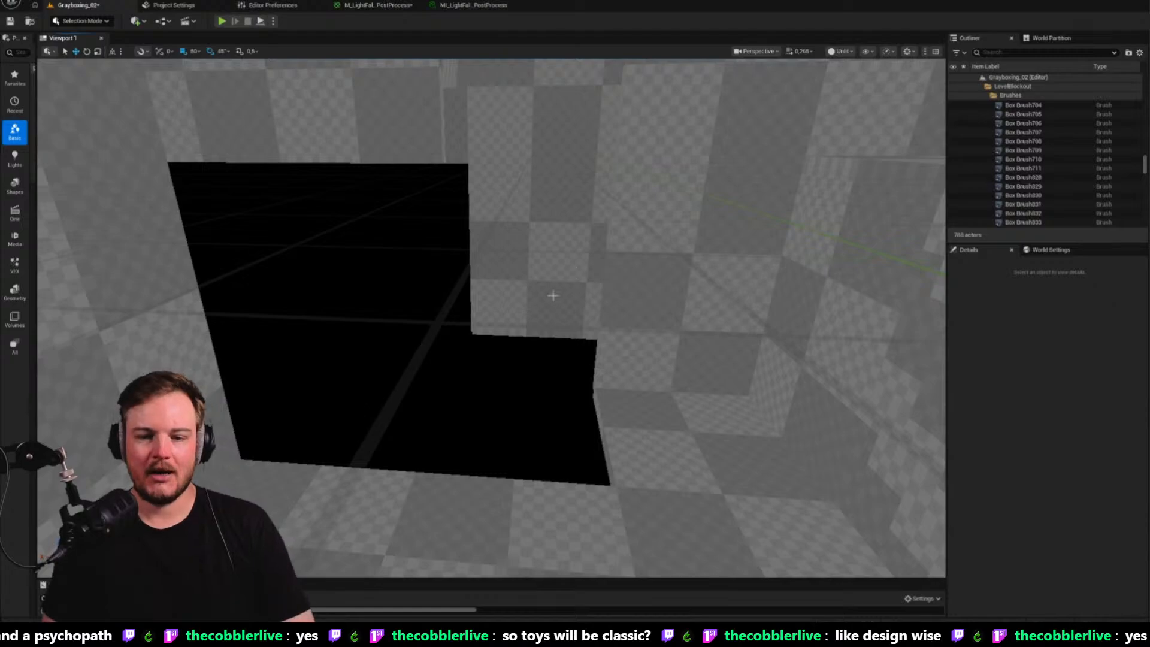
pyautogui.moveTo(553, 296); pyautogui.dragTo(553, 288, button='right')
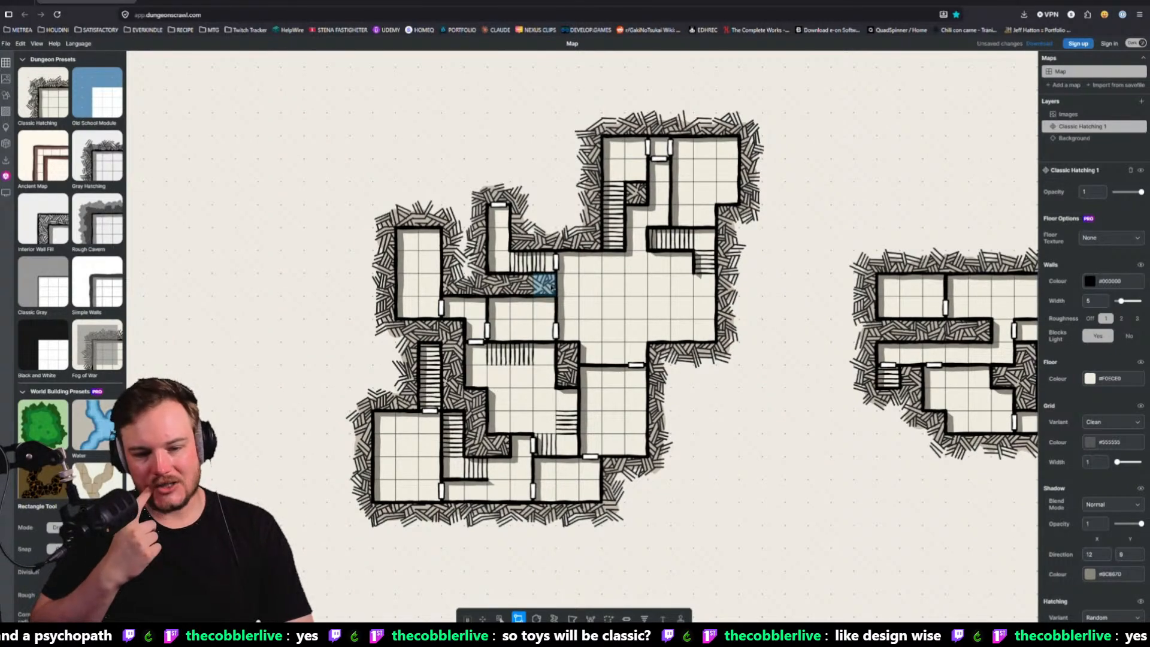
pyautogui.hotkey('alt', 'Tab')
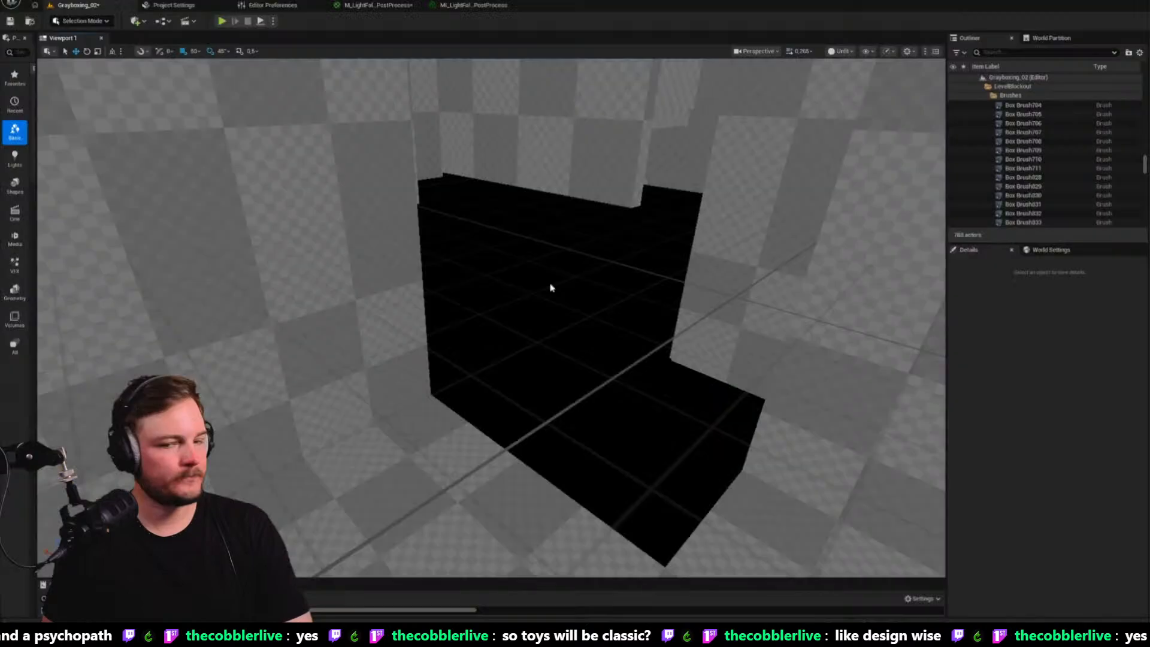
pyautogui.moveTo(594, 312); pyautogui.dragTo(749, 323, button='right')
pyautogui.press('w')
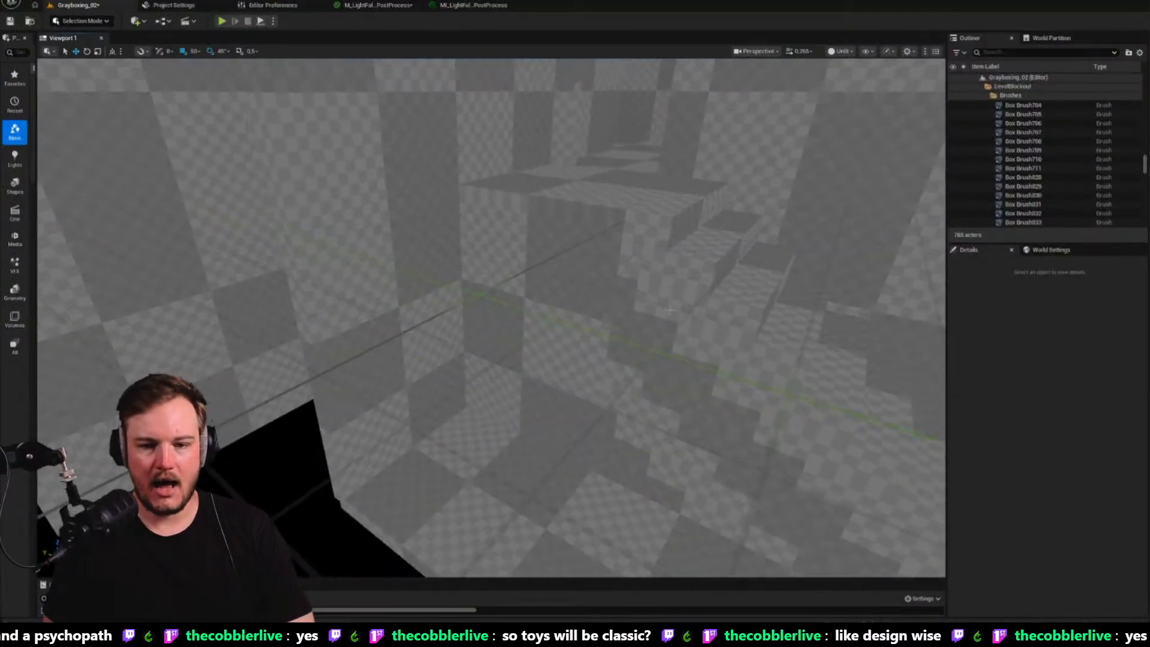
pyautogui.hotkey('alt', 'Tab')
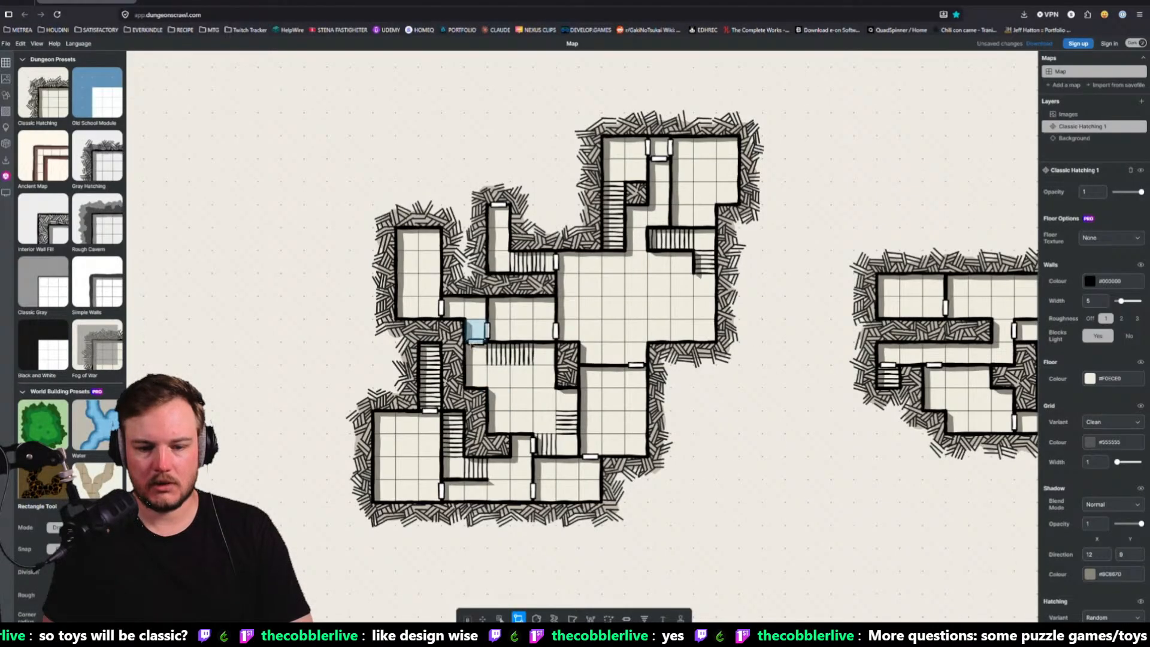
pyautogui.hotkey('alt', 'Tab')
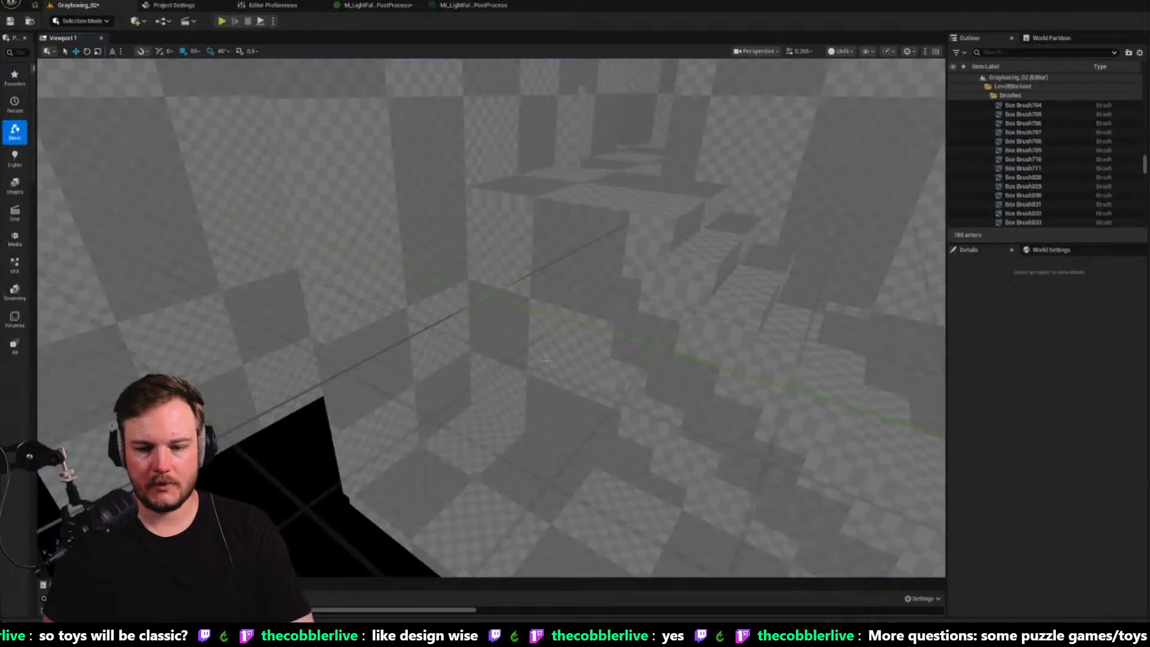
pyautogui.moveTo(634, 254); pyautogui.dragTo(539, 264, button='right')
pyautogui.hotkey('alt', 'Tab')
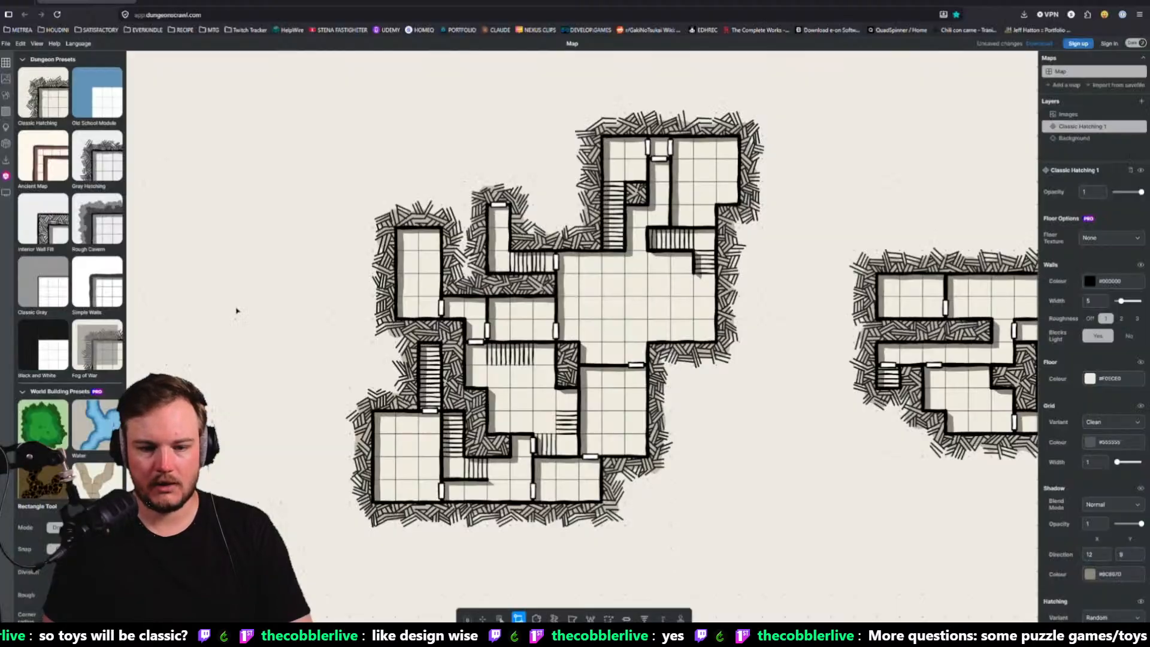
pyautogui.hotkey('alt', 'Tab')
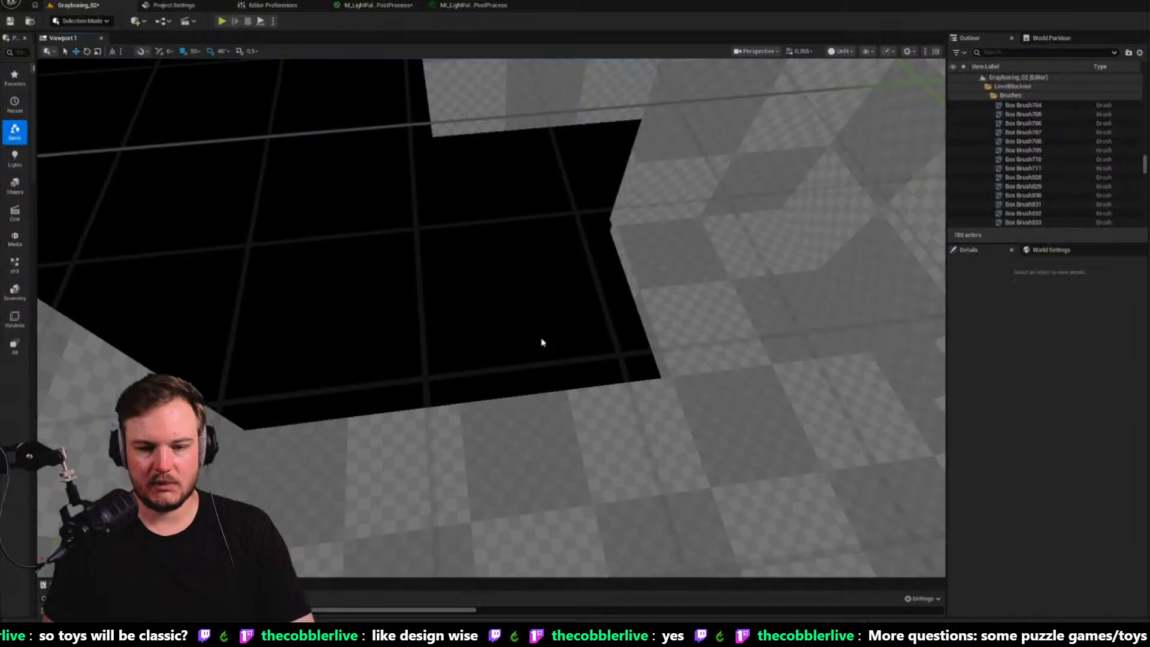
# Shift the wall brush in the black opening, Box Brush171, one brush width along X and duplicate it back along the same line
pyautogui.moveTo(541, 339); pyautogui.dragTo(515, 342, button='right')
pyautogui.click(599, 283)
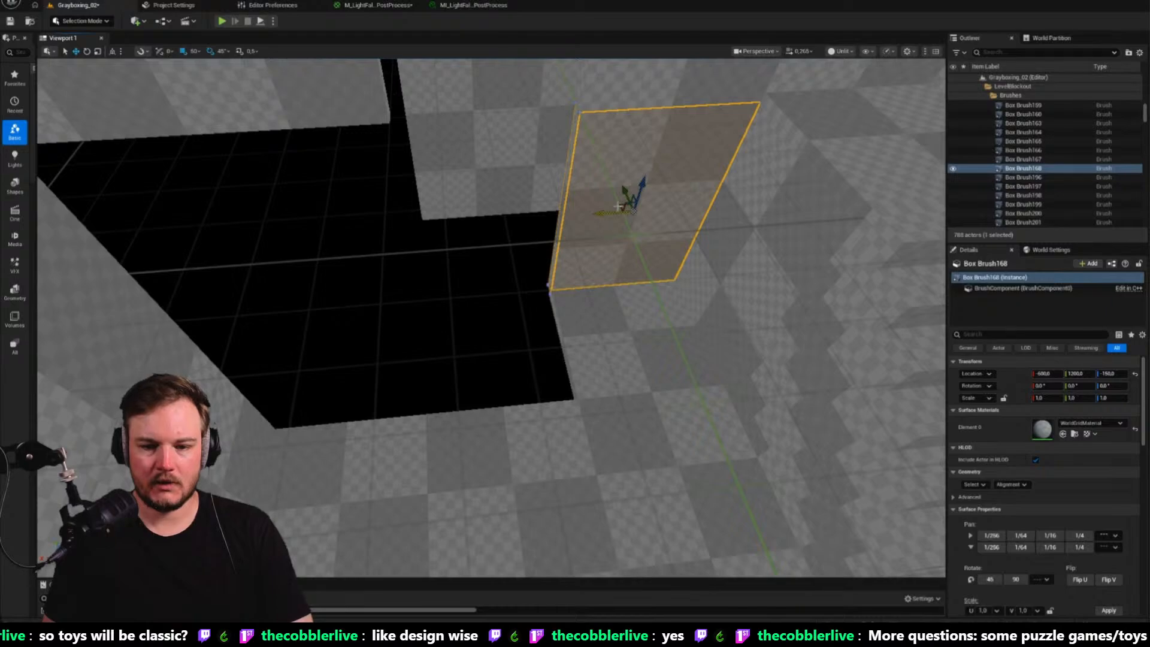
pyautogui.click(473, 353)
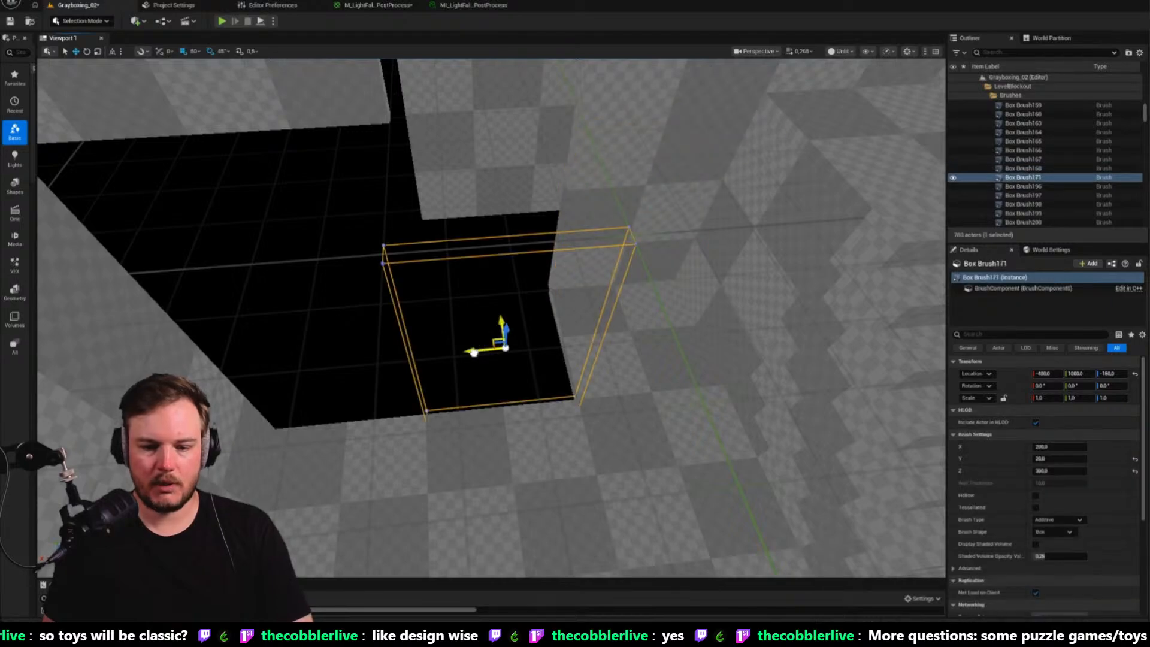
pyautogui.moveTo(469, 358); pyautogui.dragTo(291, 362)
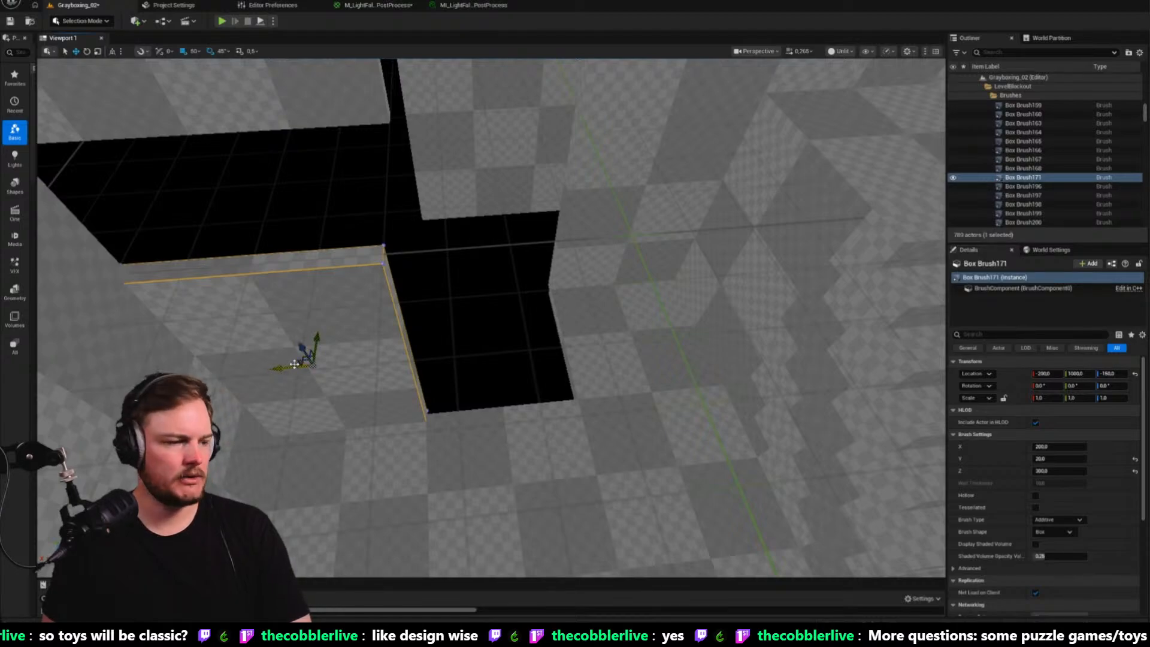
pyautogui.keyDown('alt'); pyautogui.moveTo(304, 367); pyautogui.dragTo(456, 366); pyautogui.keyUp('alt')
pyautogui.moveTo(456, 365)
pyautogui.mouseDown(button='right')
pyautogui.moveTo(620, 301)
pyautogui.moveTo(580, 252)
pyautogui.mouseUp(button='right')
pyautogui.click(620, 301)
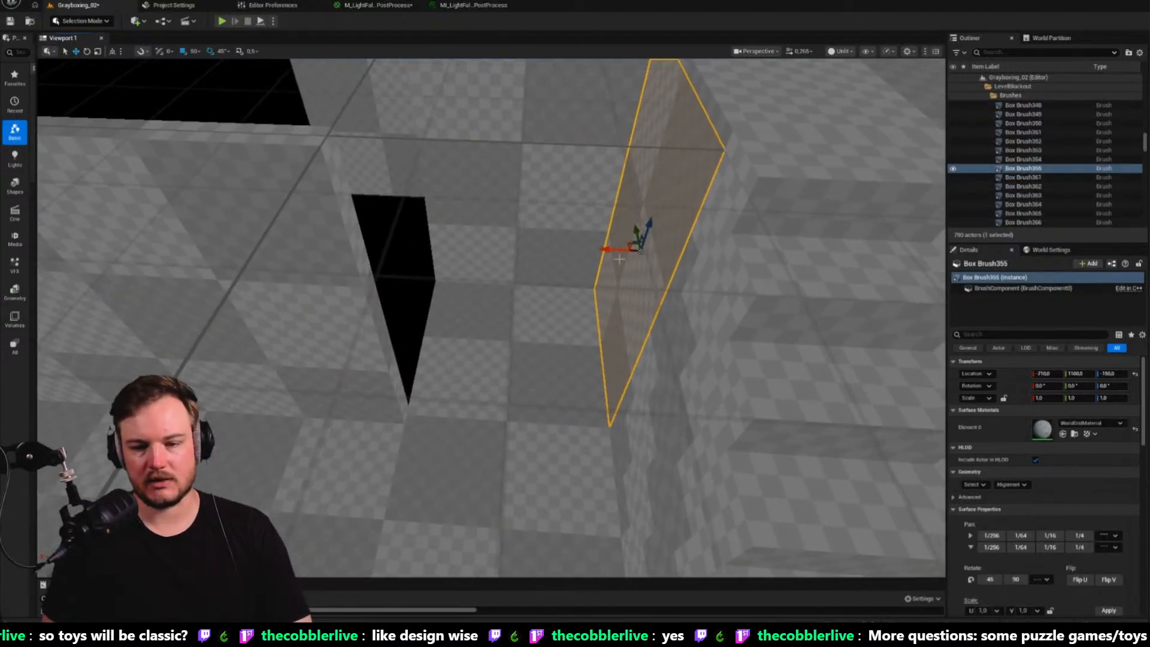
pyautogui.keyDown('alt'); pyautogui.moveTo(580, 252); pyautogui.dragTo(400, 269); pyautogui.keyUp('alt')
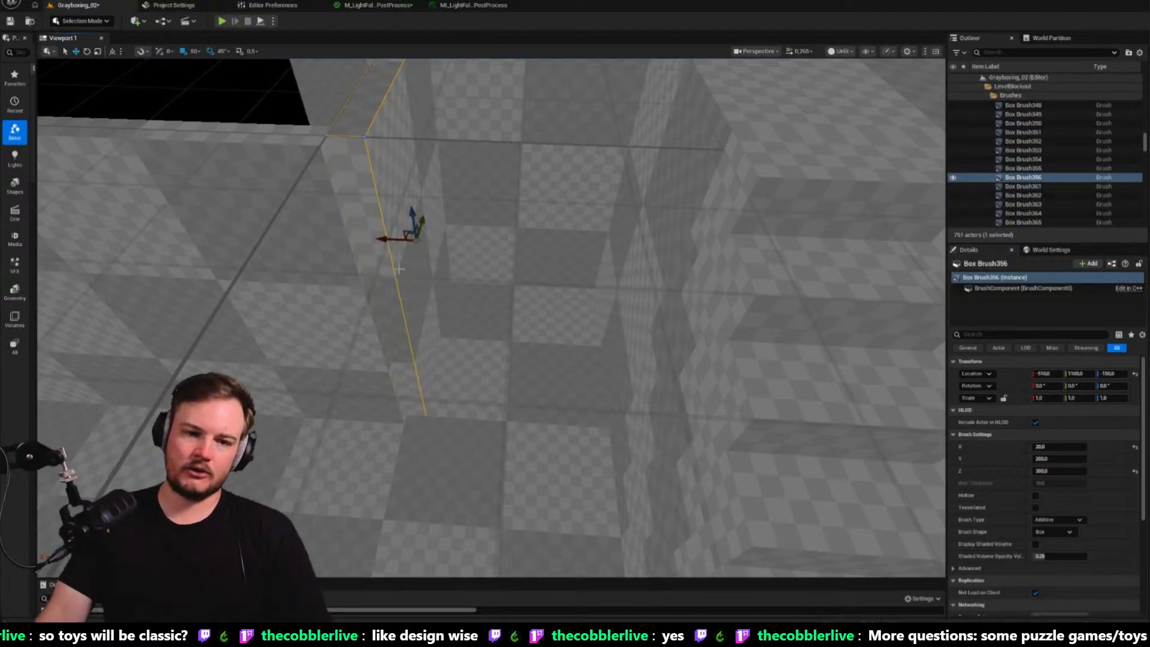
pyautogui.moveTo(400, 269)
pyautogui.mouseDown(button='right')
pyautogui.moveTo(423, 261)
pyautogui.moveTo(378, 250)
pyautogui.mouseUp(button='right')
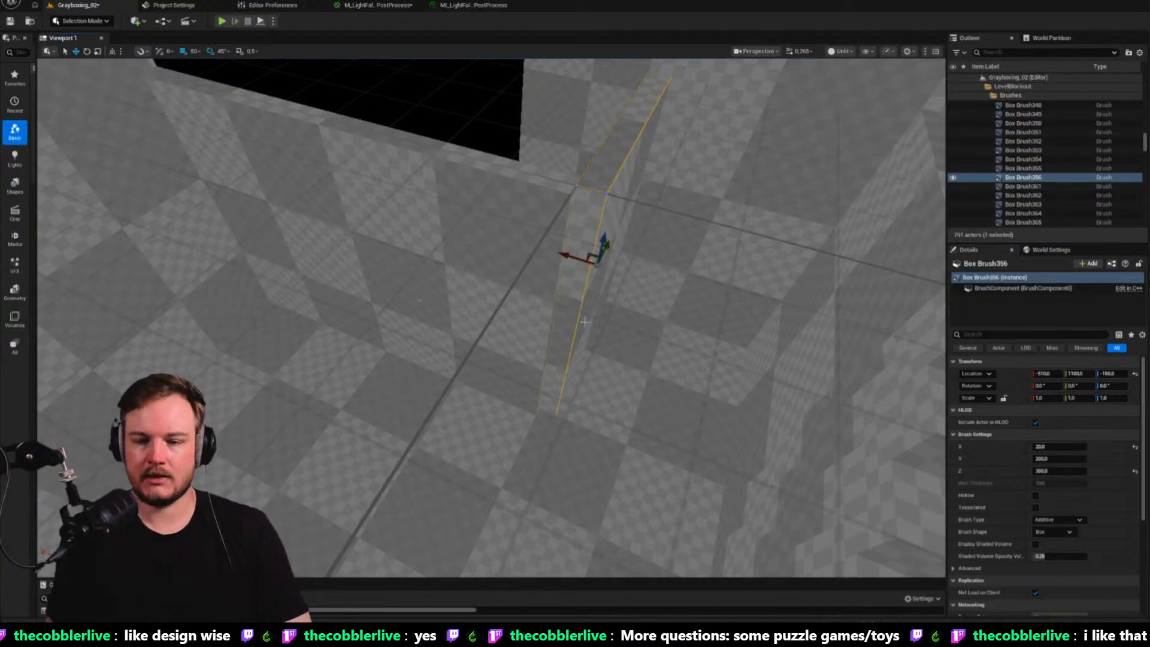
pyautogui.moveTo(584, 322)
pyautogui.mouseDown(button='right')
pyautogui.moveTo(635, 293)
pyautogui.moveTo(557, 290)
pyautogui.moveTo(636, 305)
pyautogui.moveTo(650, 287)
pyautogui.moveTo(605, 286)
pyautogui.mouseUp(button='right')
pyautogui.press('Delete')
# Duplicate the doorway wall brush above the stairs and place the copy in the lower-level gap at a Z location of -150
pyautogui.click(705, 112)
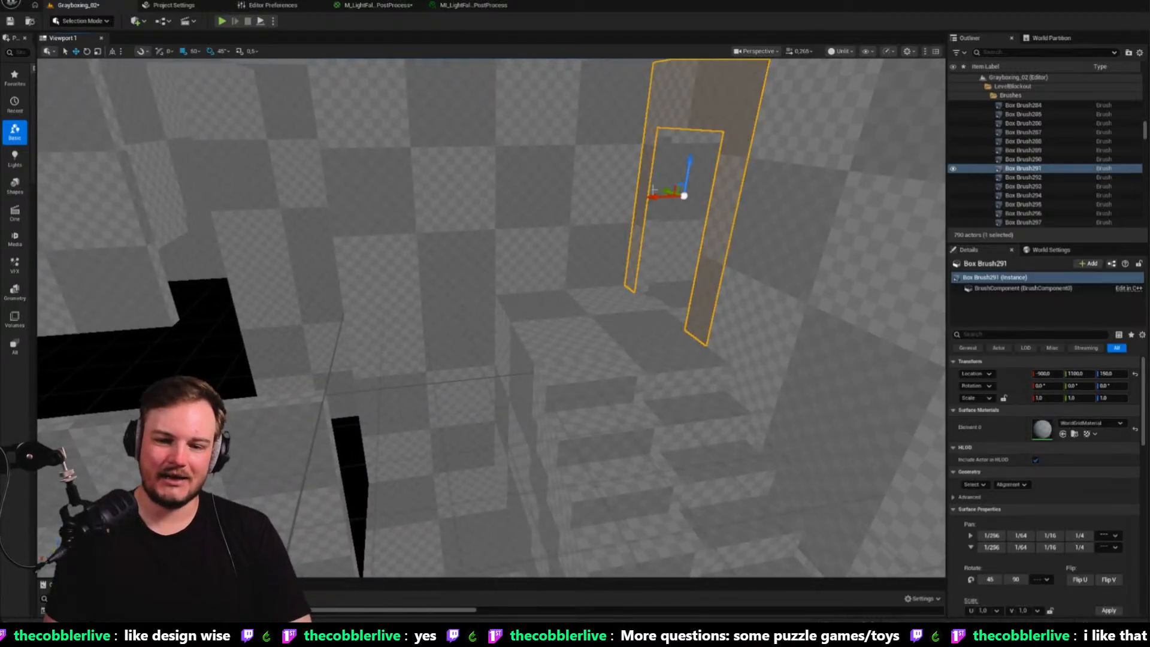
pyautogui.moveTo(634, 194)
pyautogui.keyDown('alt'); pyautogui.mouseDown()
pyautogui.moveTo(294, 214)
pyautogui.moveTo(334, 380)
pyautogui.moveTo(329, 414)
pyautogui.mouseUp(); pyautogui.keyUp('alt')
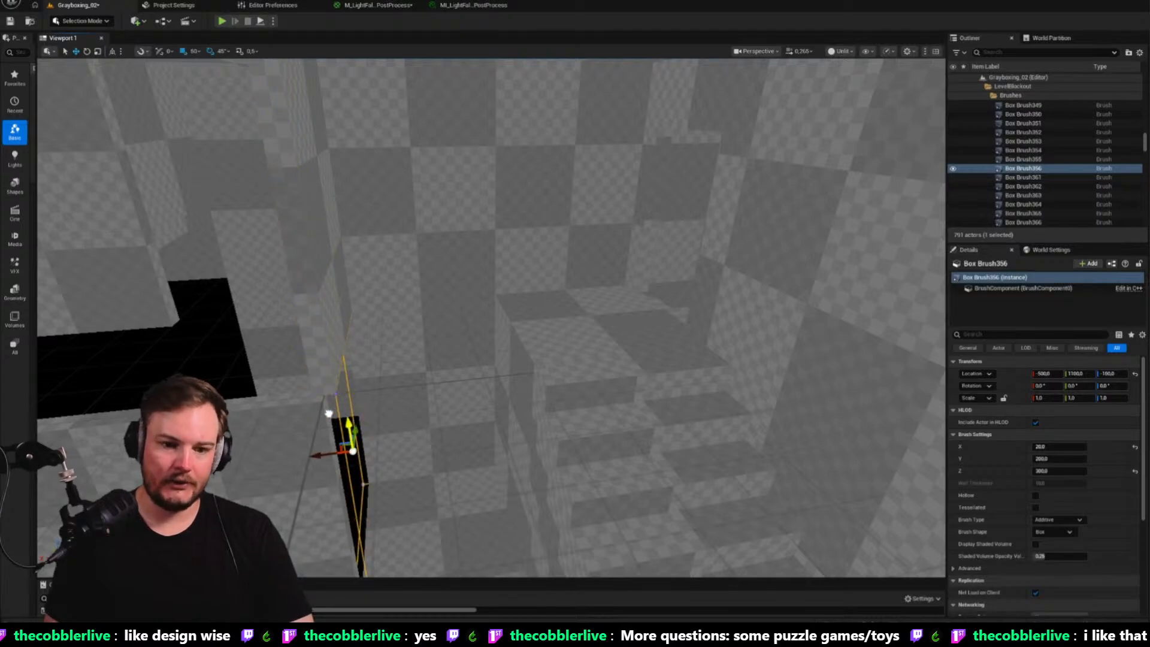
# Duplicate the new doorway wall and the two adjoining wall brushes upward to form the upper level of walls
pyautogui.moveTo(329, 420)
pyautogui.mouseDown(button='right')
pyautogui.moveTo(347, 396)
pyautogui.moveTo(335, 425)
pyautogui.moveTo(414, 402)
pyautogui.mouseUp(button='right')
pyautogui.keyDown('ctrl'); pyautogui.click(441, 335); pyautogui.keyUp('ctrl')
pyautogui.keyDown('ctrl'); pyautogui.click(352, 322); pyautogui.keyUp('ctrl')
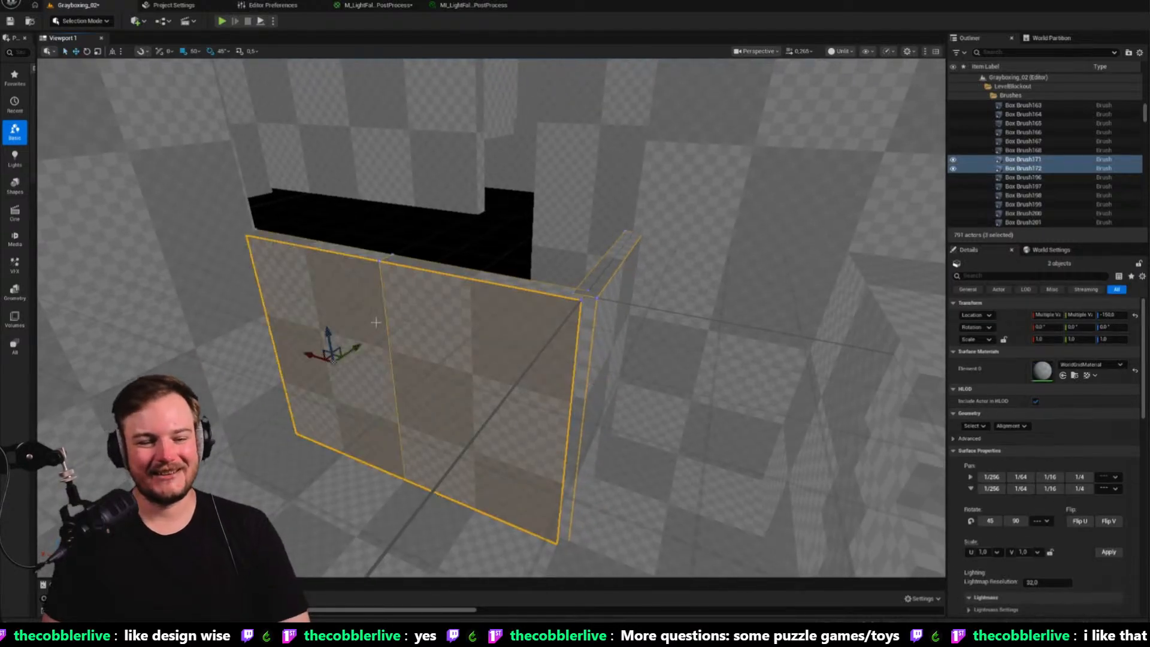
pyautogui.keyDown('alt'); pyautogui.moveTo(332, 315); pyautogui.dragTo(282, 83); pyautogui.keyUp('alt')
pyautogui.moveTo(282, 83)
pyautogui.mouseDown(button='right')
pyautogui.moveTo(360, 90)
pyautogui.moveTo(251, 66)
pyautogui.moveTo(171, 135)
pyautogui.moveTo(183, 134)
pyautogui.mouseUp(button='right')
pyautogui.press('Escape')
pyautogui.moveTo(607, 300); pyautogui.dragTo(607, 300, button='right')
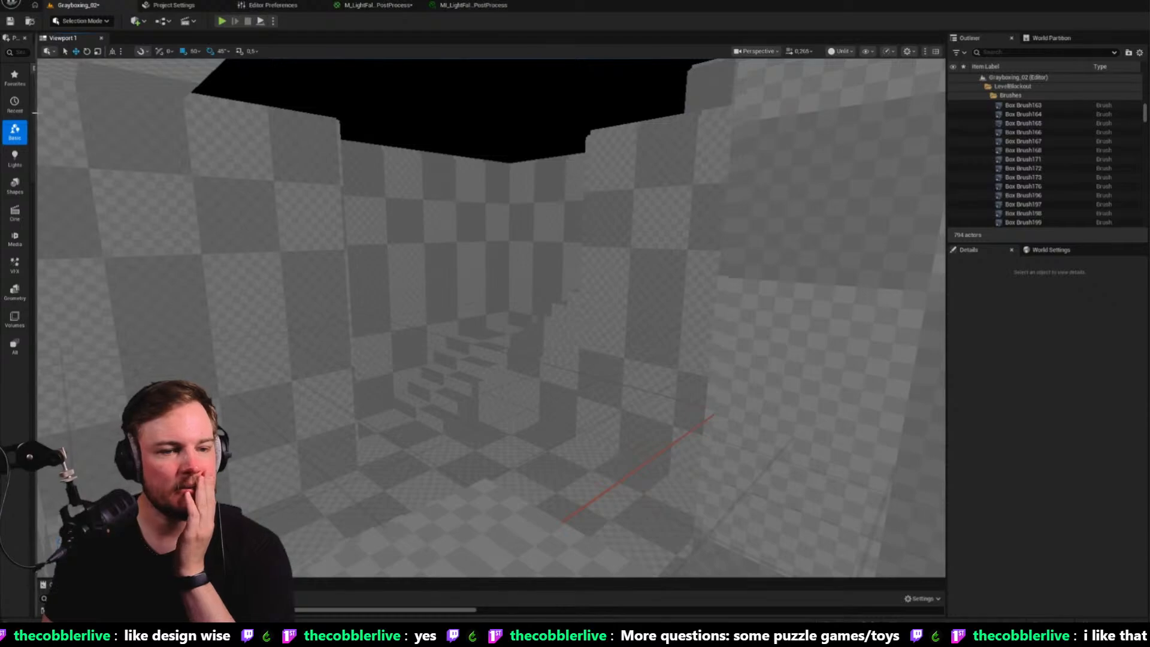
# Place two point lights in the room, one by the far wall above the stairs and one by the large near wall
pyautogui.moveTo(37, 113); pyautogui.dragTo(48, 112, button='right')
pyautogui.moveTo(37, 113); pyautogui.dragTo(191, 121)
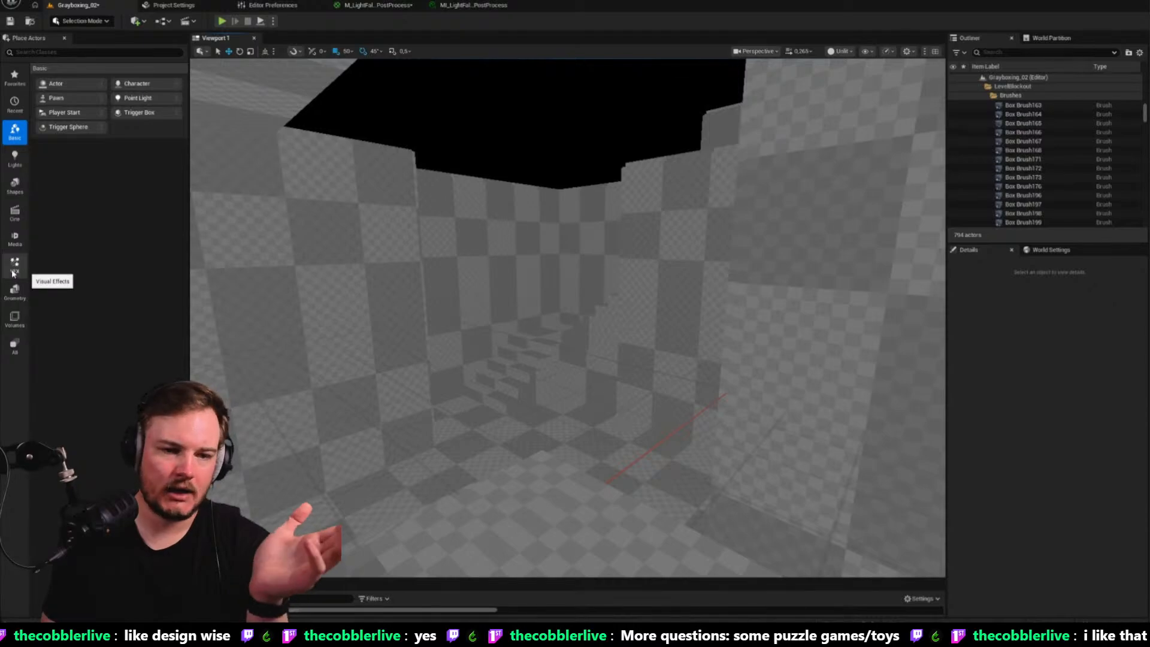
pyautogui.click(15, 157)
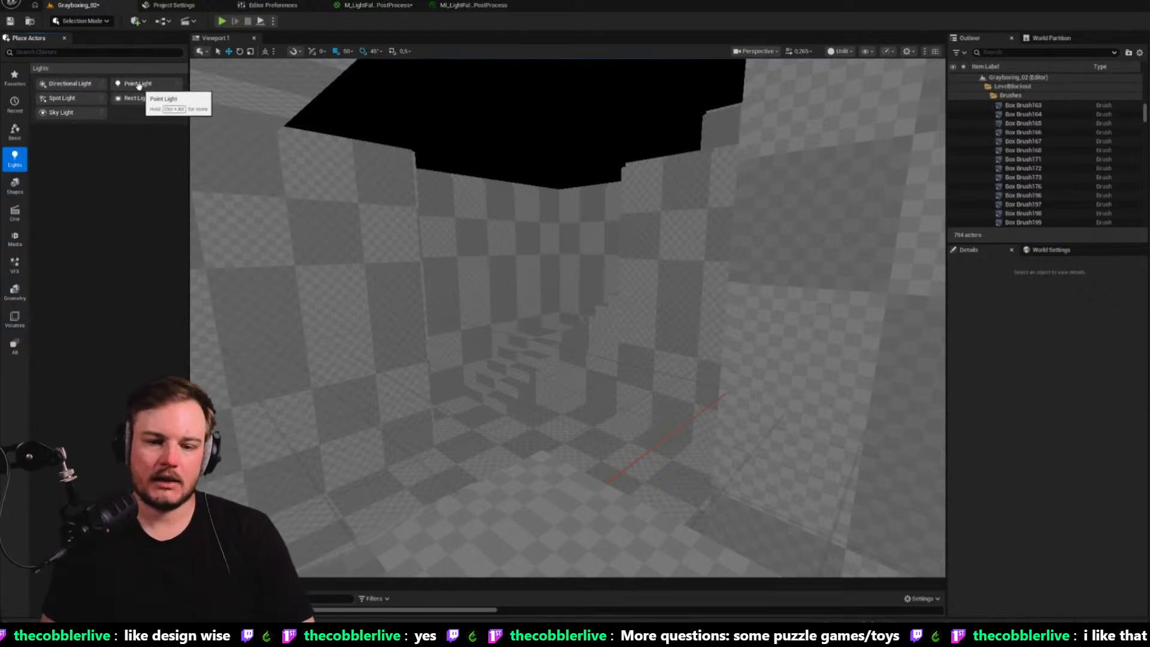
pyautogui.moveTo(143, 87); pyautogui.dragTo(473, 261)
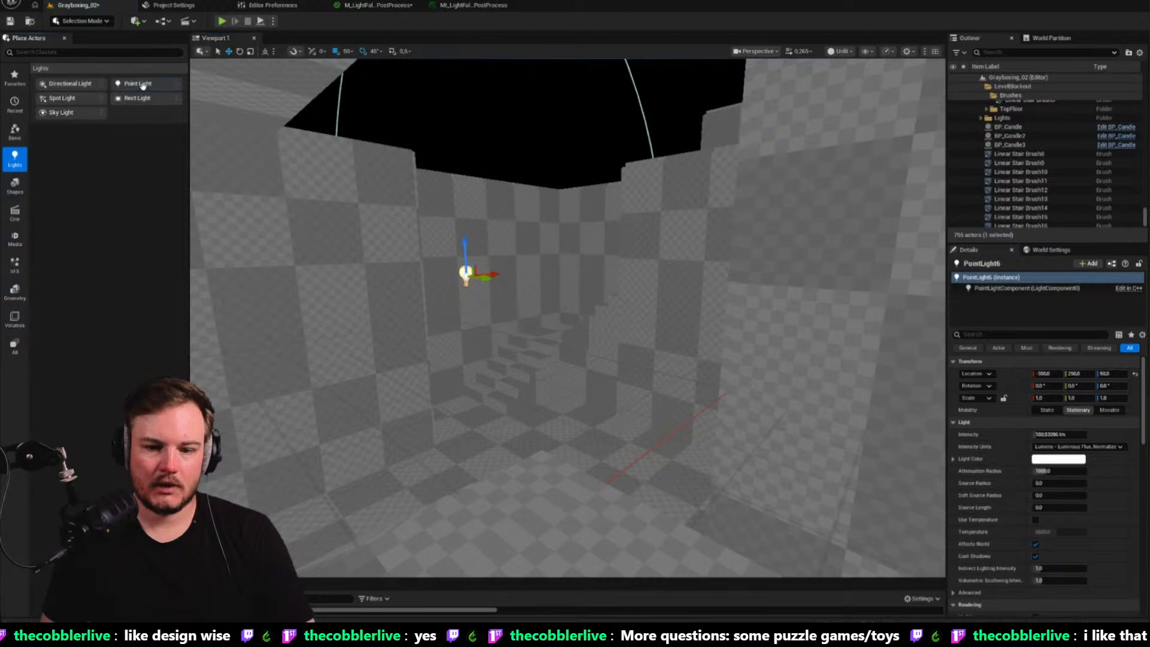
pyautogui.moveTo(144, 88); pyautogui.dragTo(719, 281)
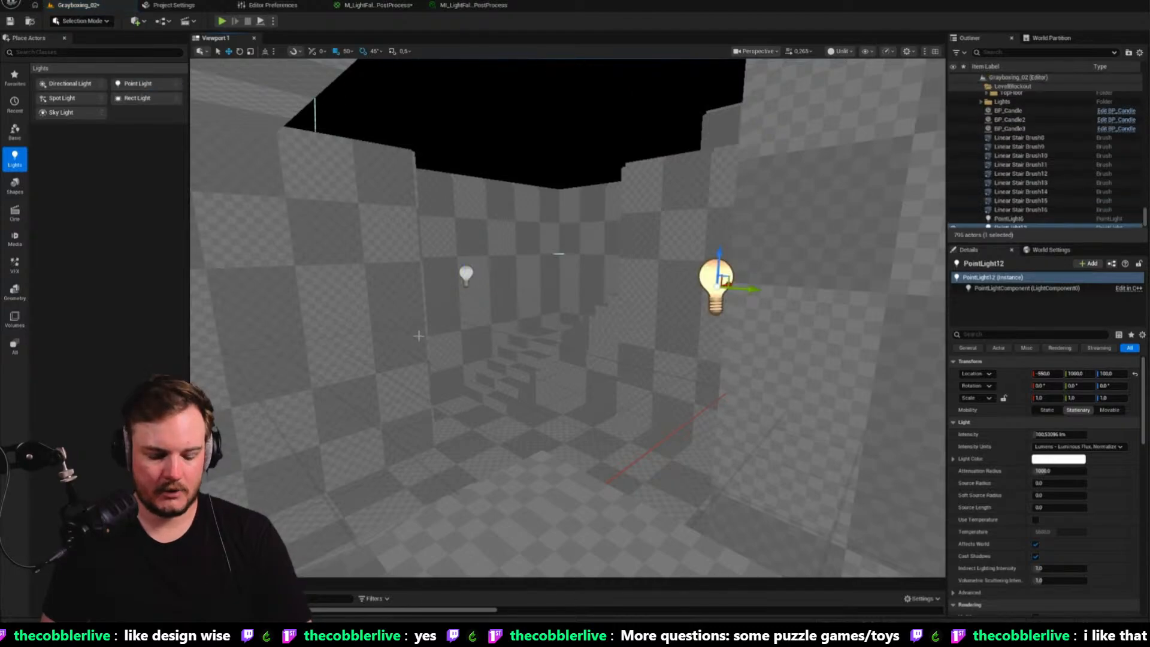
# Switch the viewport to lit mode and move the near point light away from the large wall into the room
pyautogui.hotkey('alt', '4')
pyautogui.moveTo(642, 324); pyautogui.dragTo(649, 310, button='right')
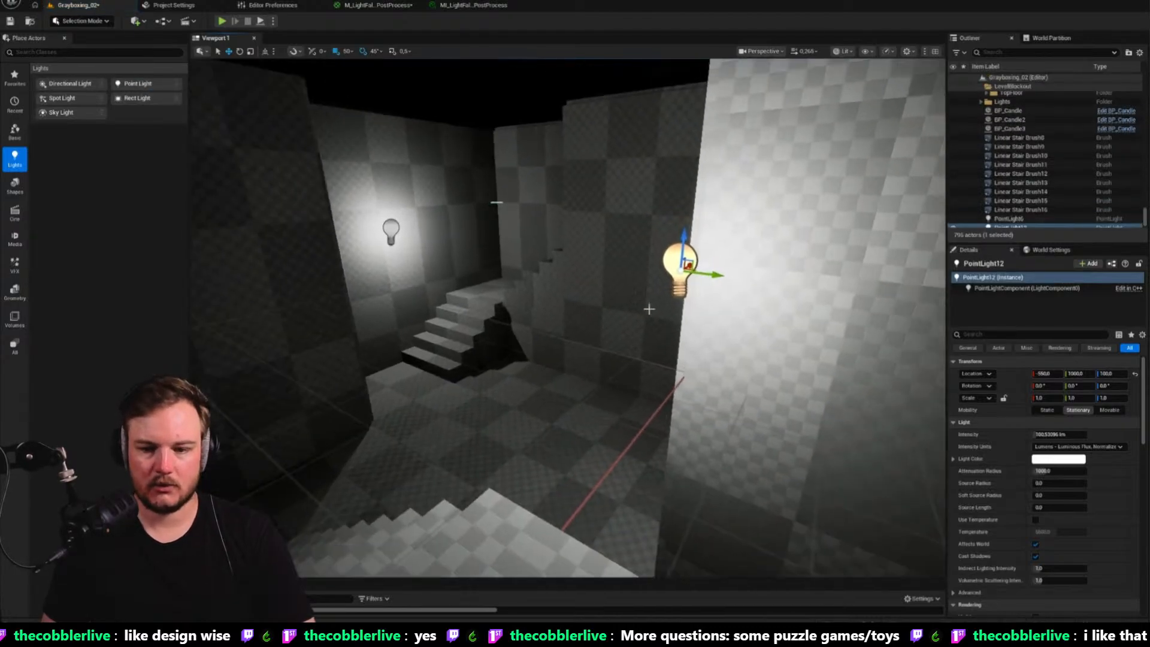
pyautogui.moveTo(686, 267); pyautogui.dragTo(683, 271)
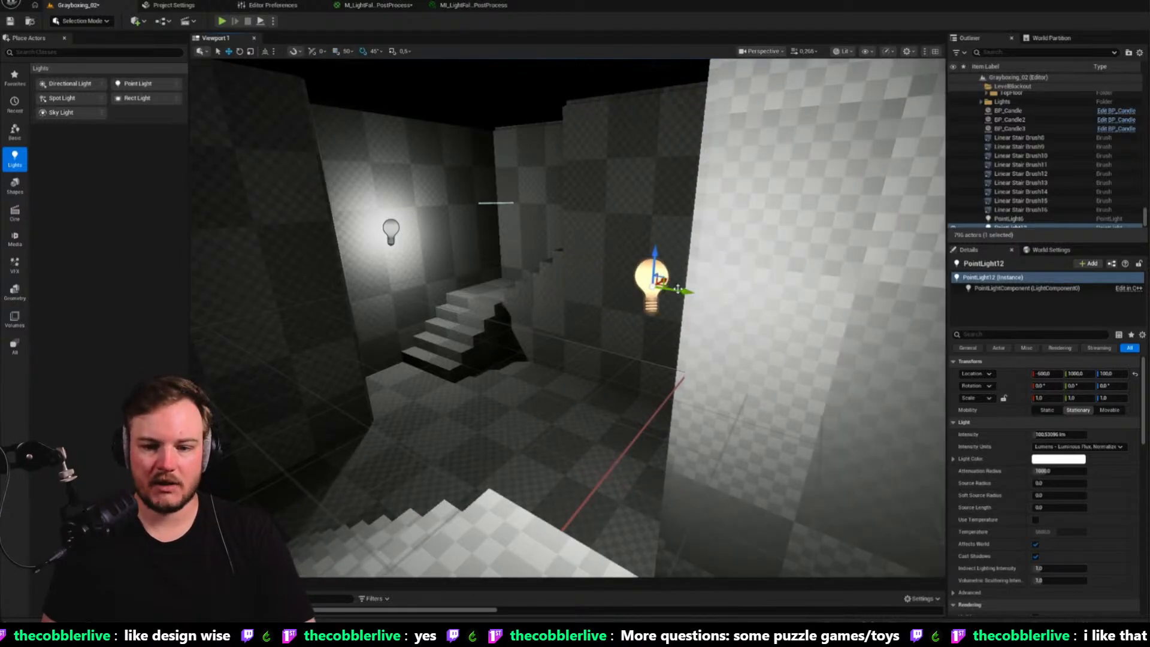
pyautogui.moveTo(663, 285); pyautogui.dragTo(655, 271)
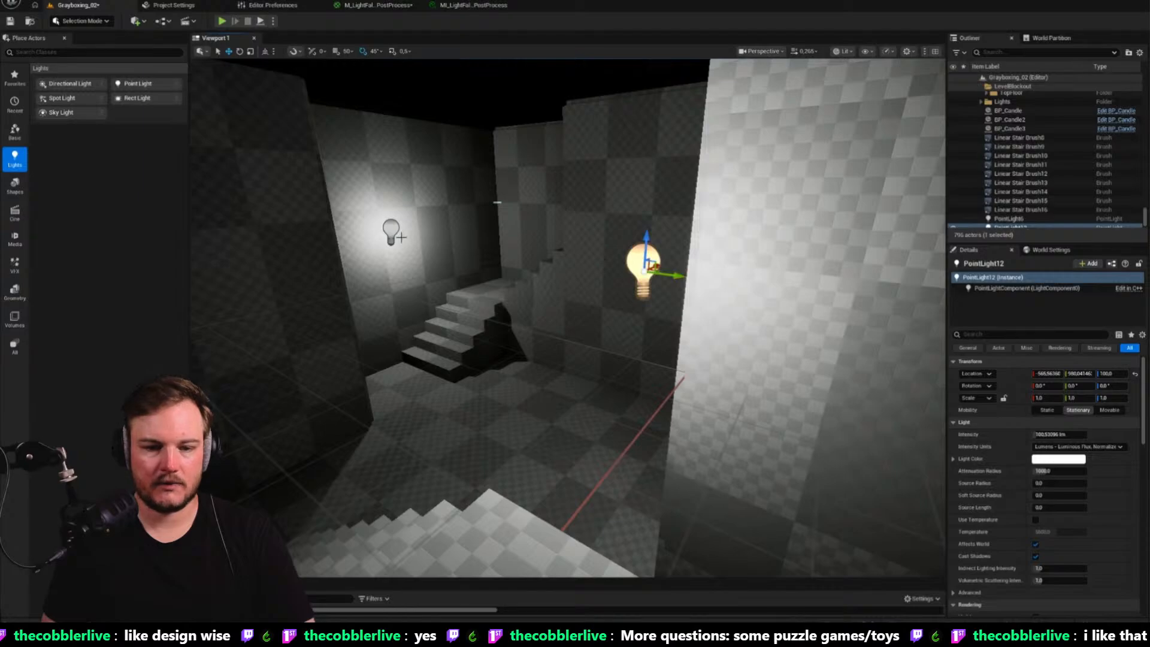
# Raise the far point light higher on the wall above the stairs, then reselect the near point light
pyautogui.click(400, 239)
pyautogui.moveTo(408, 235); pyautogui.dragTo(396, 161)
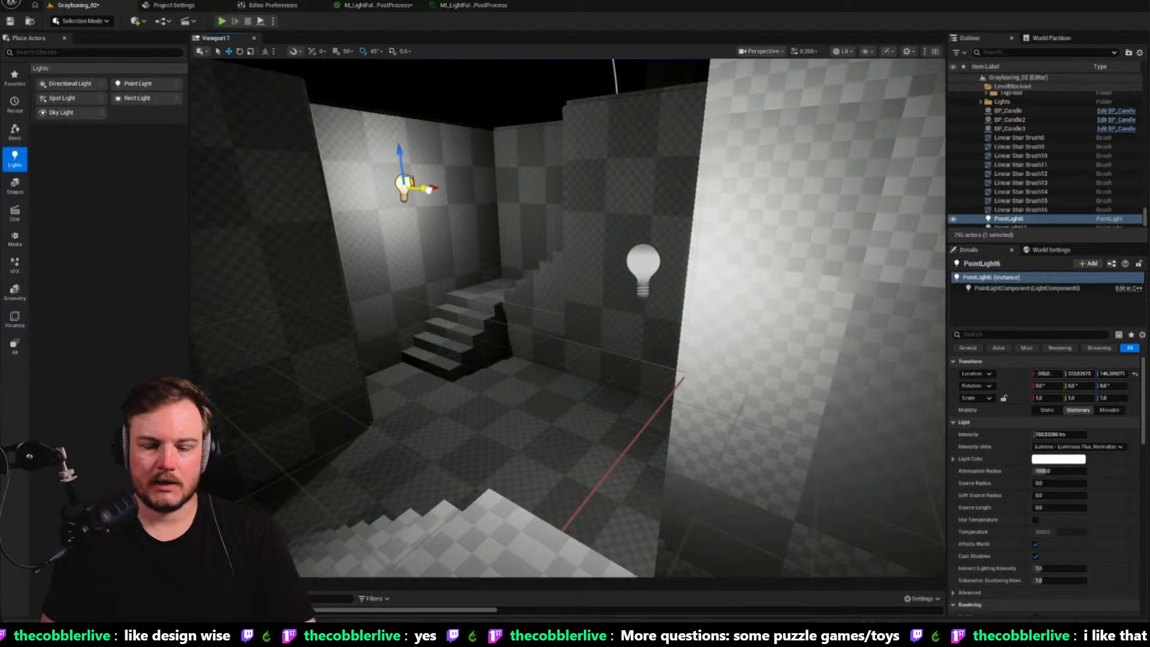
pyautogui.click(633, 271)
pyautogui.click(632, 271)
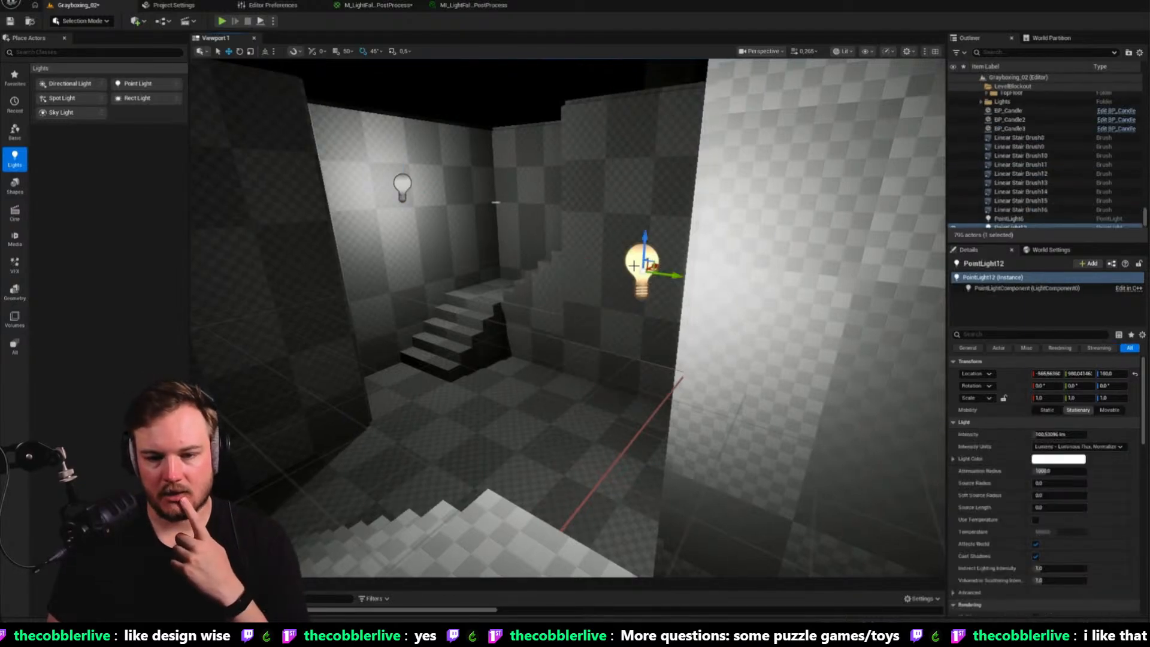
# Shift the near point light slightly, then select both point lights in the stair room and reduce their shared attenuation radius
pyautogui.moveTo(658, 271); pyautogui.dragTo(626, 268)
pyautogui.moveTo(727, 285); pyautogui.dragTo(701, 285, button='right')
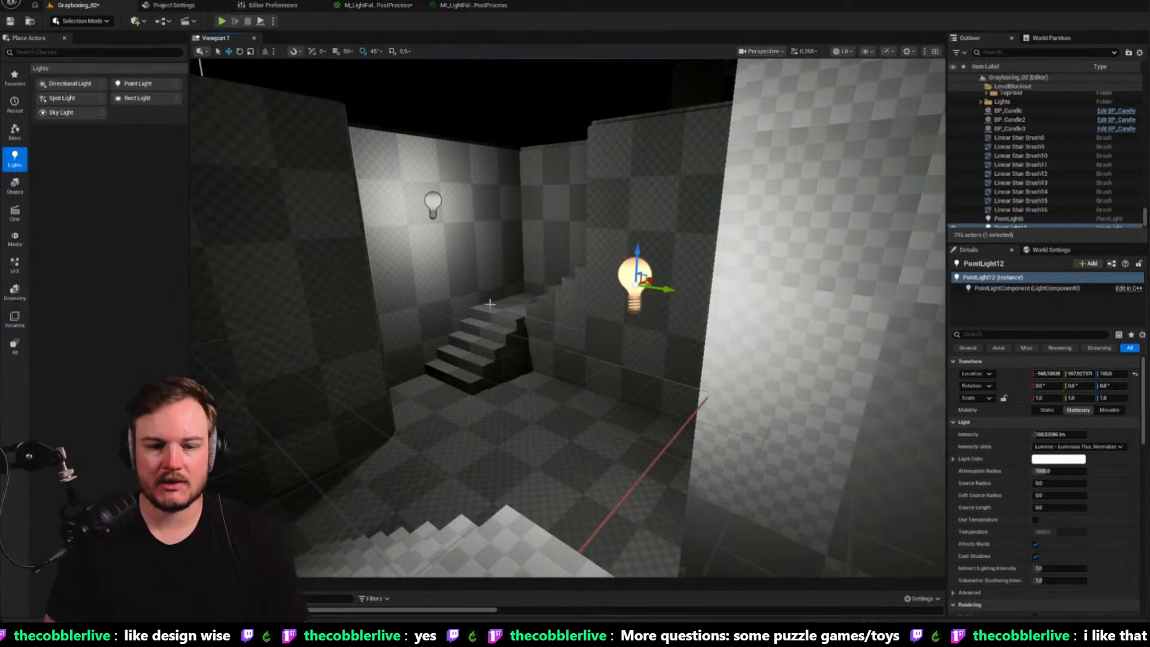
pyautogui.keyDown('ctrl'); pyautogui.click(433, 205); pyautogui.keyUp('ctrl')
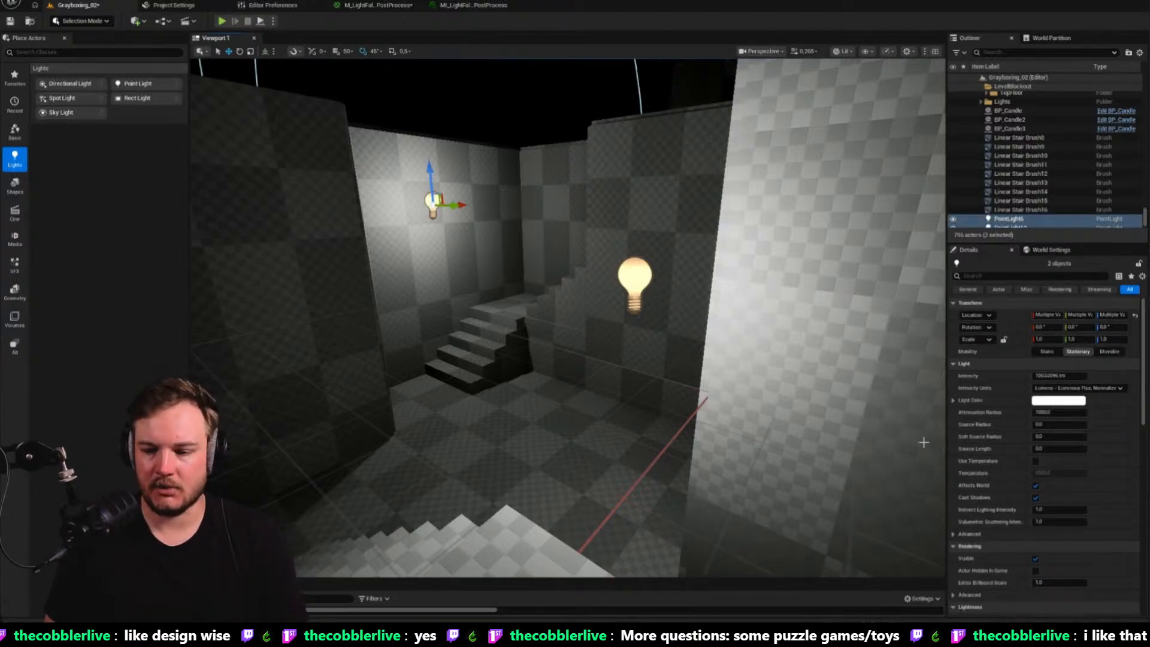
pyautogui.click(1054, 413)
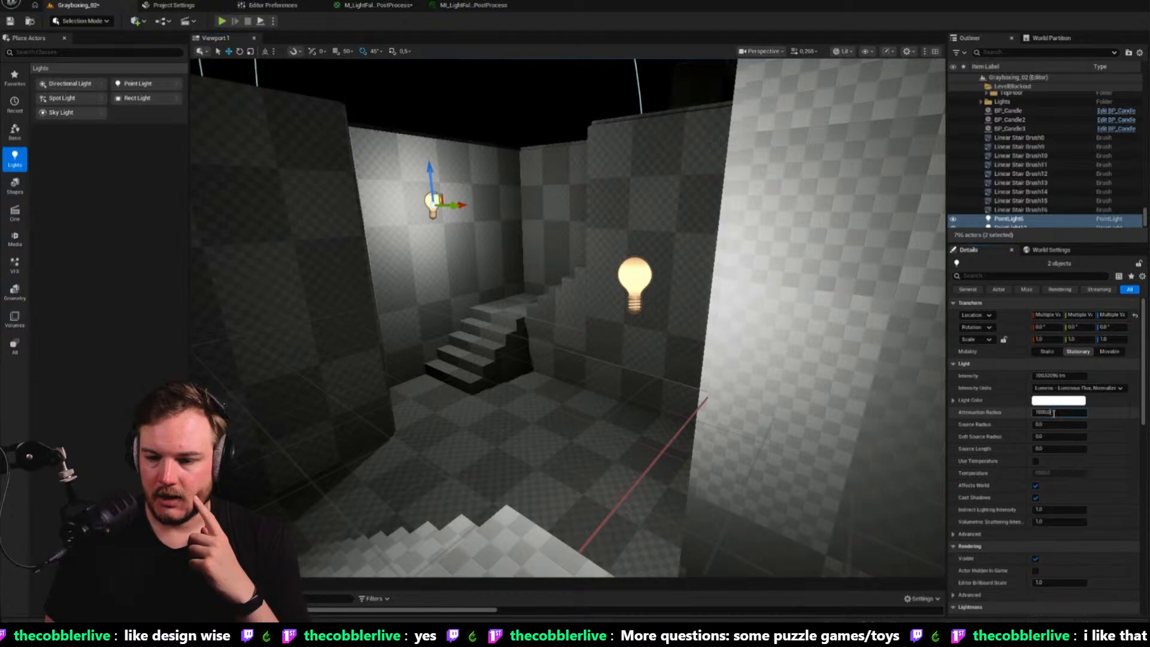
pyautogui.press('Return')
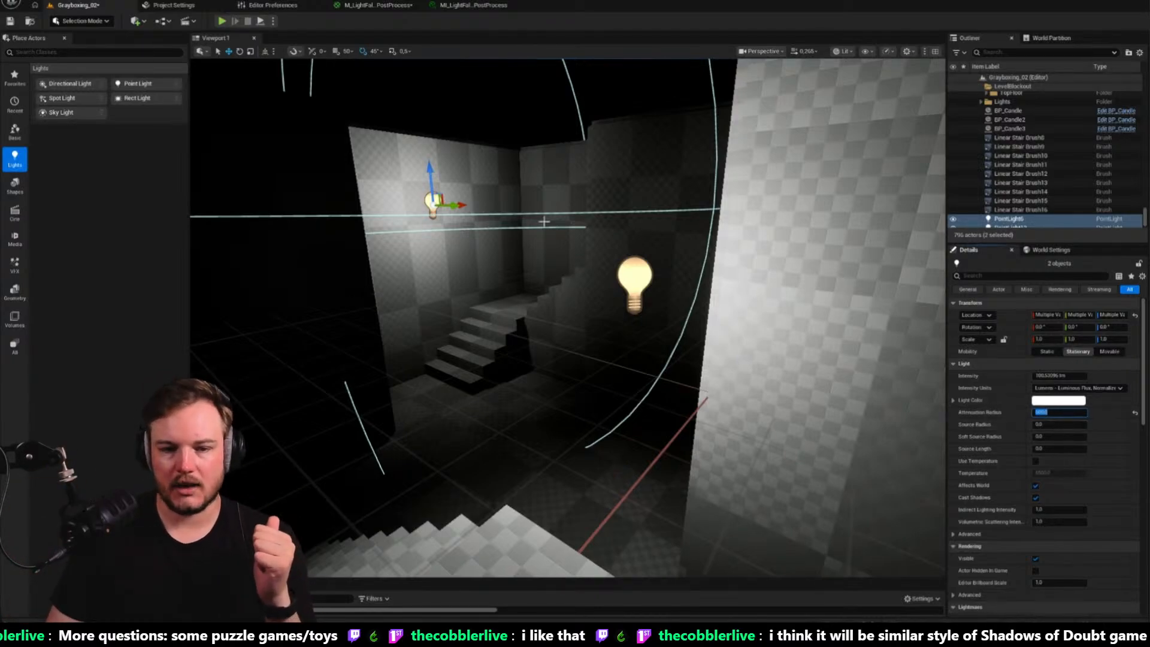
# Reposition only the near point light, fine-tune its attenuation radius and lower it slightly toward the floor
pyautogui.moveTo(721, 283)
pyautogui.mouseDown(button='right')
pyautogui.moveTo(650, 274)
pyautogui.moveTo(736, 272)
pyautogui.mouseUp(button='right')
pyautogui.click(602, 302)
pyautogui.moveTo(639, 316); pyautogui.dragTo(589, 314)
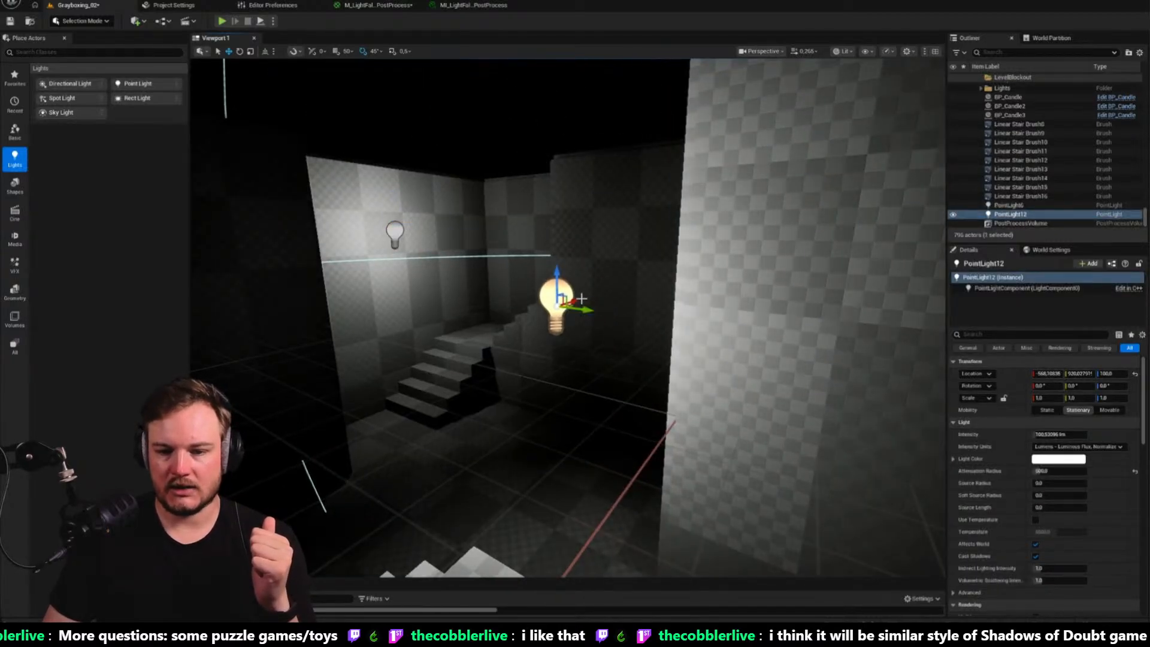
pyautogui.moveTo(582, 298); pyautogui.dragTo(540, 297, button='right')
pyautogui.moveTo(520, 120); pyautogui.dragTo(520, 180, button='right')
pyautogui.moveTo(547, 222); pyautogui.dragTo(540, 212)
pyautogui.moveTo(1046, 471)
pyautogui.mouseDown()
pyautogui.moveTo(1058, 471)
pyautogui.moveTo(1042, 471)
pyautogui.mouseUp()
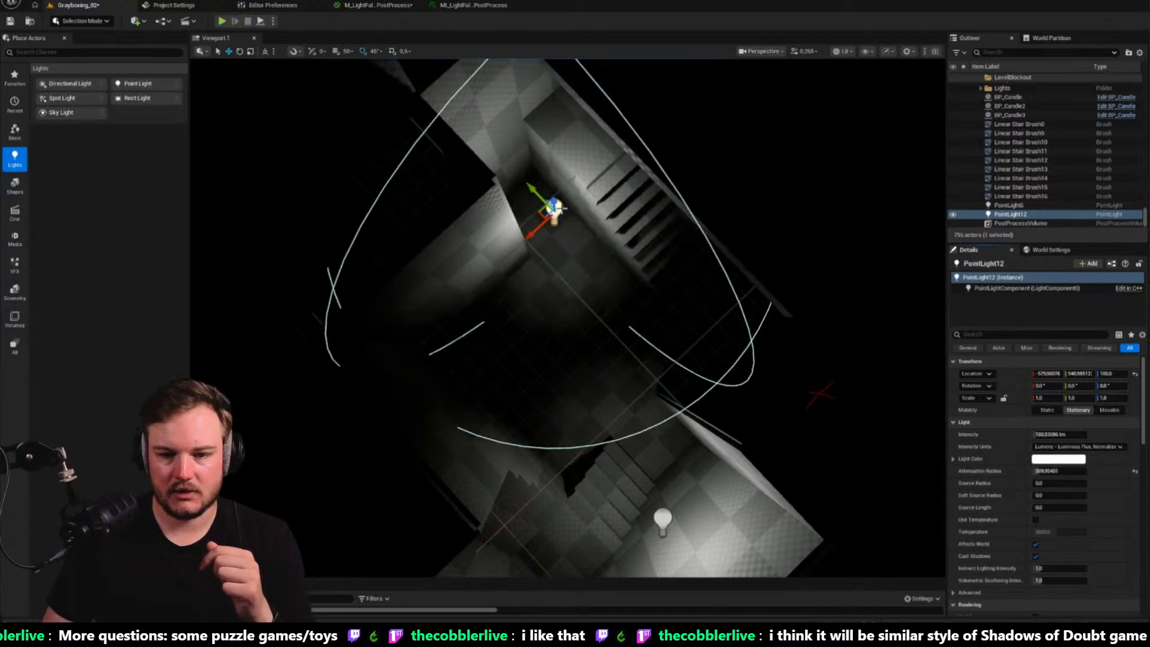
pyautogui.moveTo(551, 209); pyautogui.dragTo(553, 214)
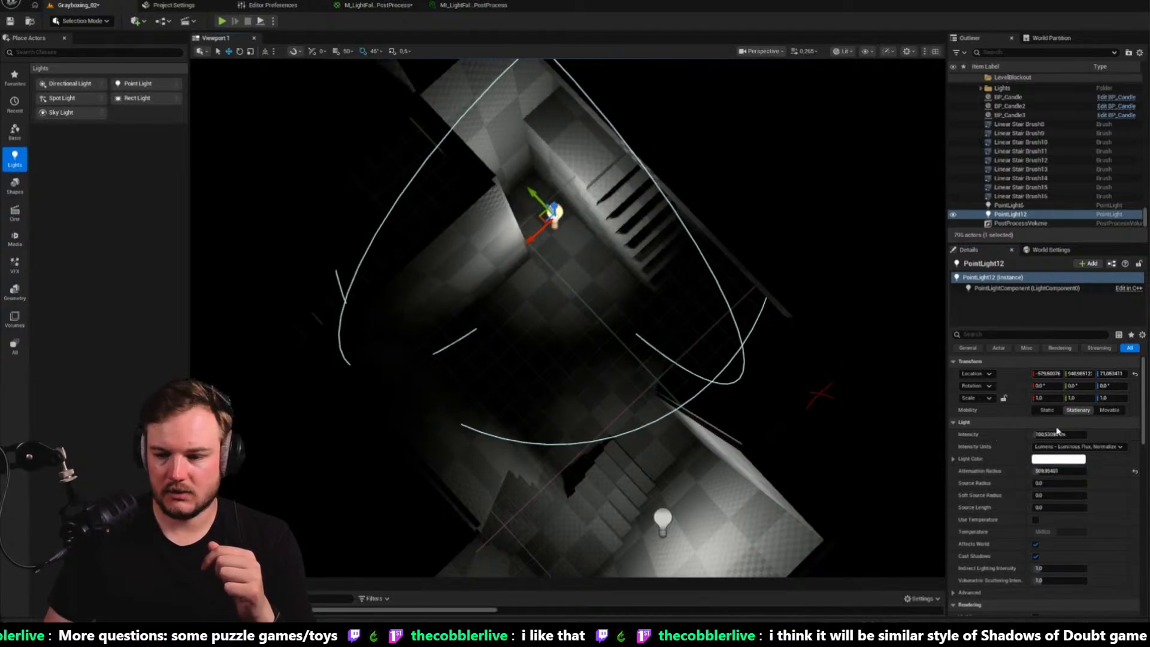
# Set the near point light's intensity to 120 lm and nudge its position slightly
pyautogui.click(1060, 434)
pyautogui.write('120')
pyautogui.press('Return')
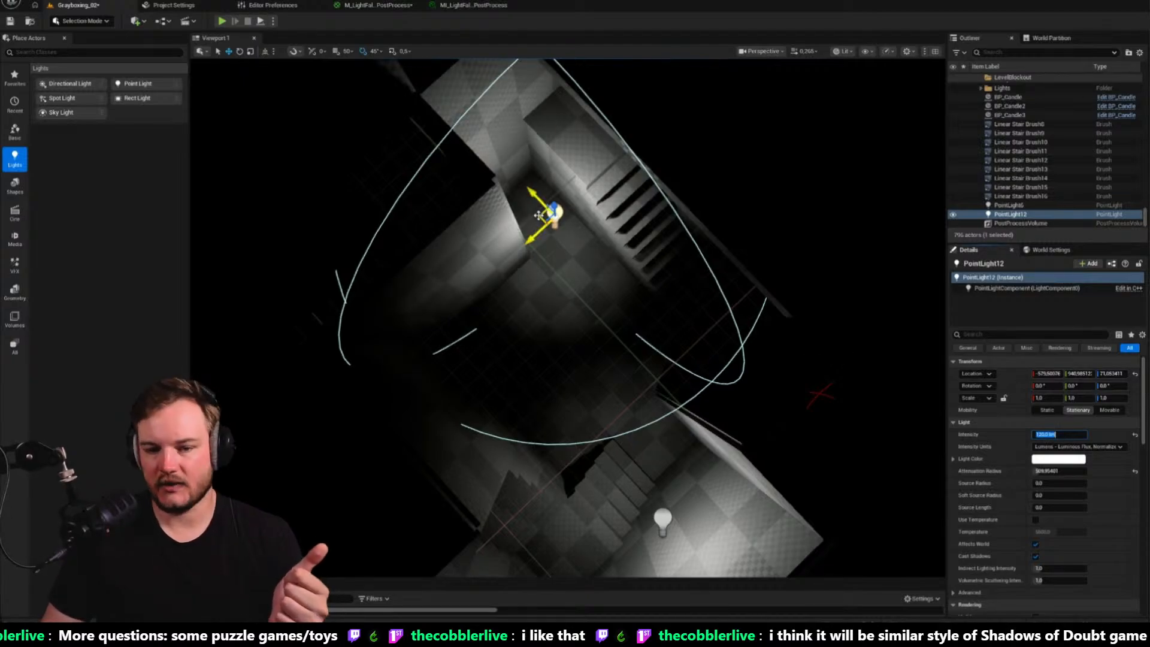
pyautogui.moveTo(539, 215); pyautogui.dragTo(542, 210)
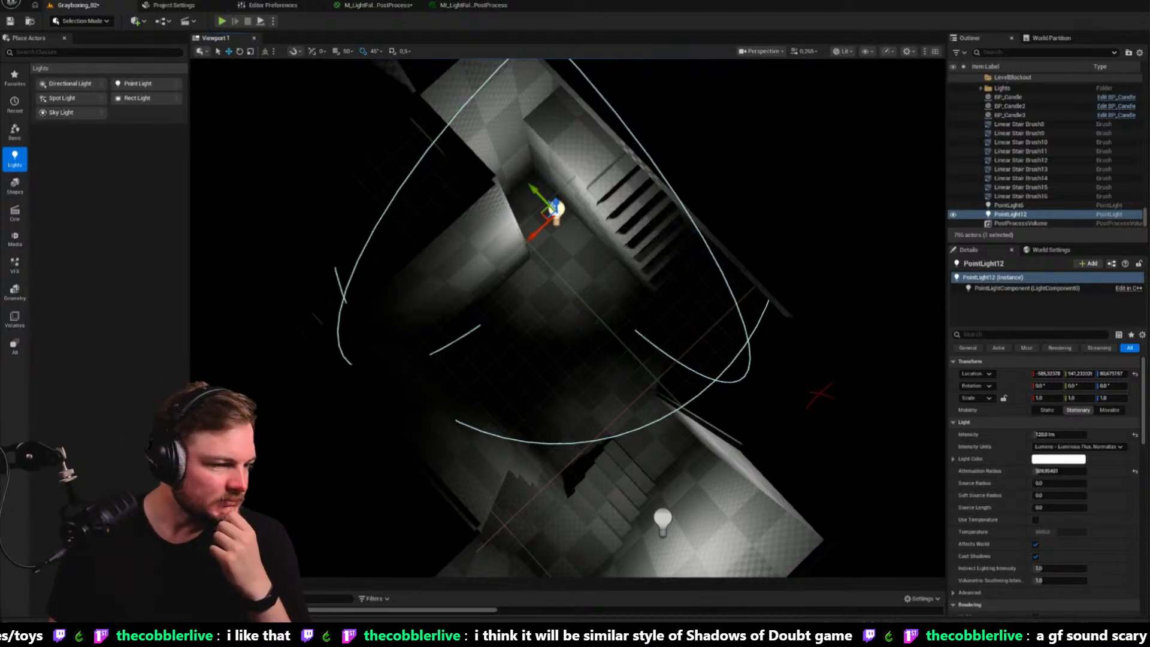
# Move the far point light into the corner above the stair landing, reducing its attenuation radius to about 422 and lowering its intensity
pyautogui.moveTo(237, 216); pyautogui.dragTo(213, 200, button='right')
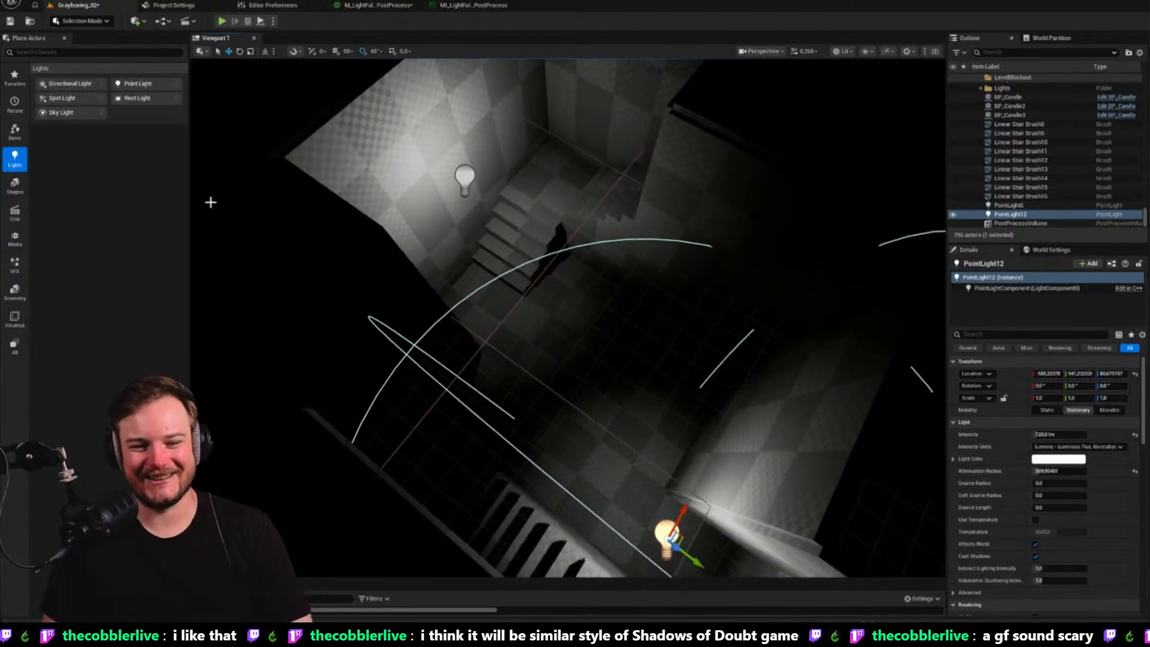
pyautogui.click(467, 178)
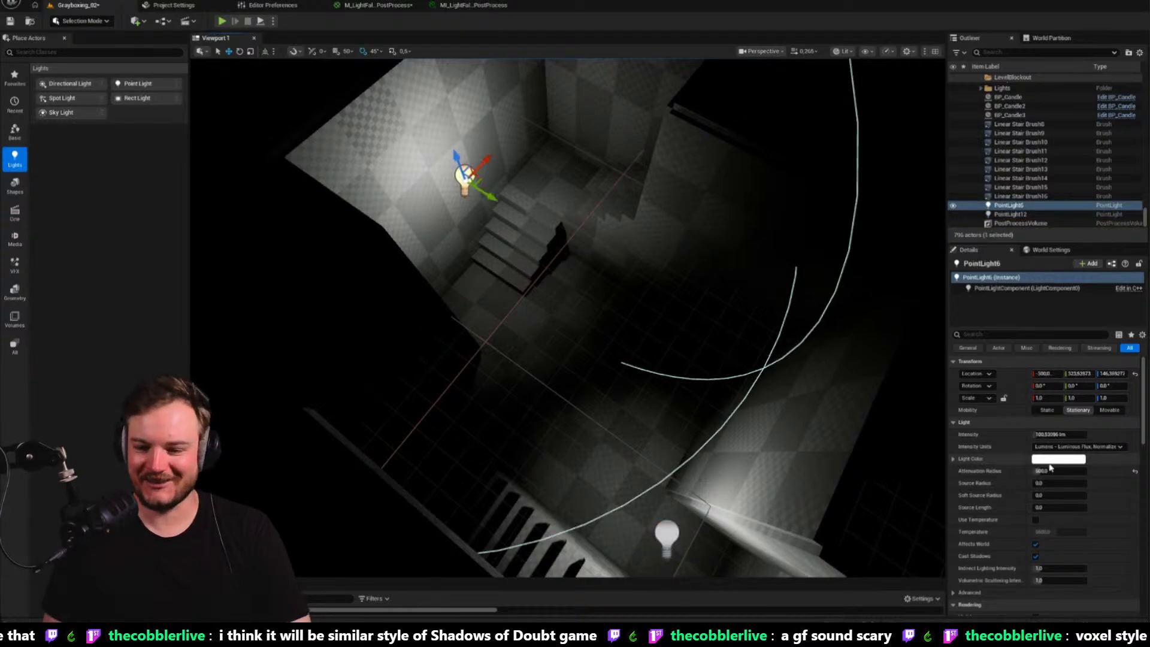
pyautogui.moveTo(1060, 471)
pyautogui.mouseDown()
pyautogui.moveTo(1090, 471)
pyautogui.moveTo(1052, 471)
pyautogui.mouseUp()
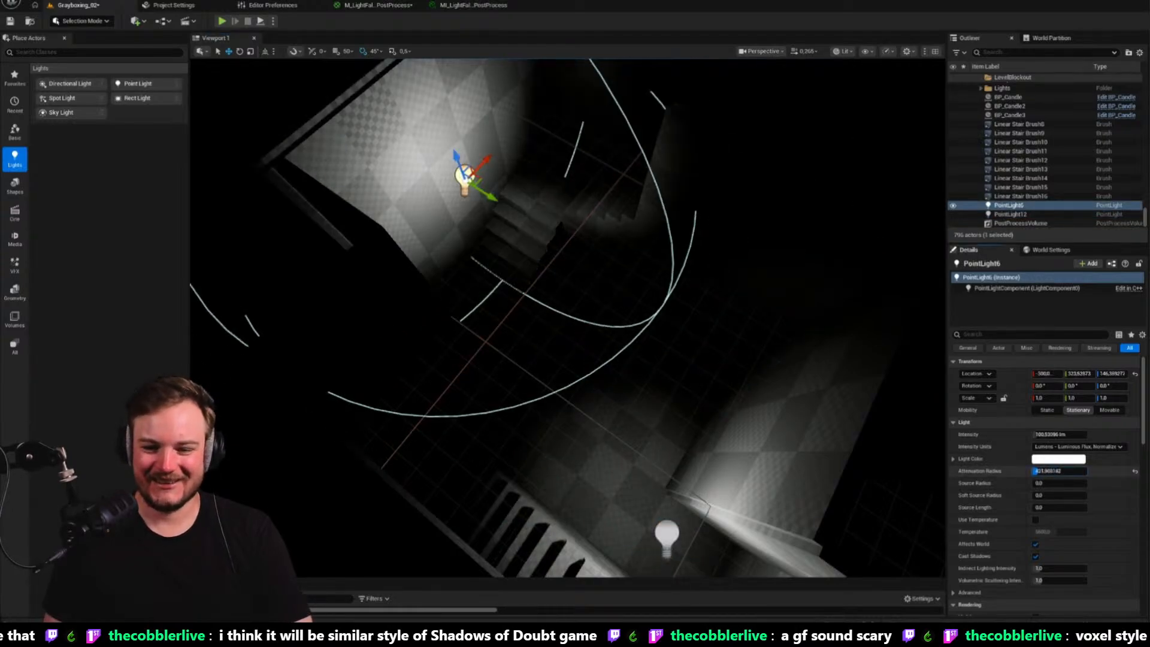
pyautogui.moveTo(468, 172); pyautogui.dragTo(533, 100)
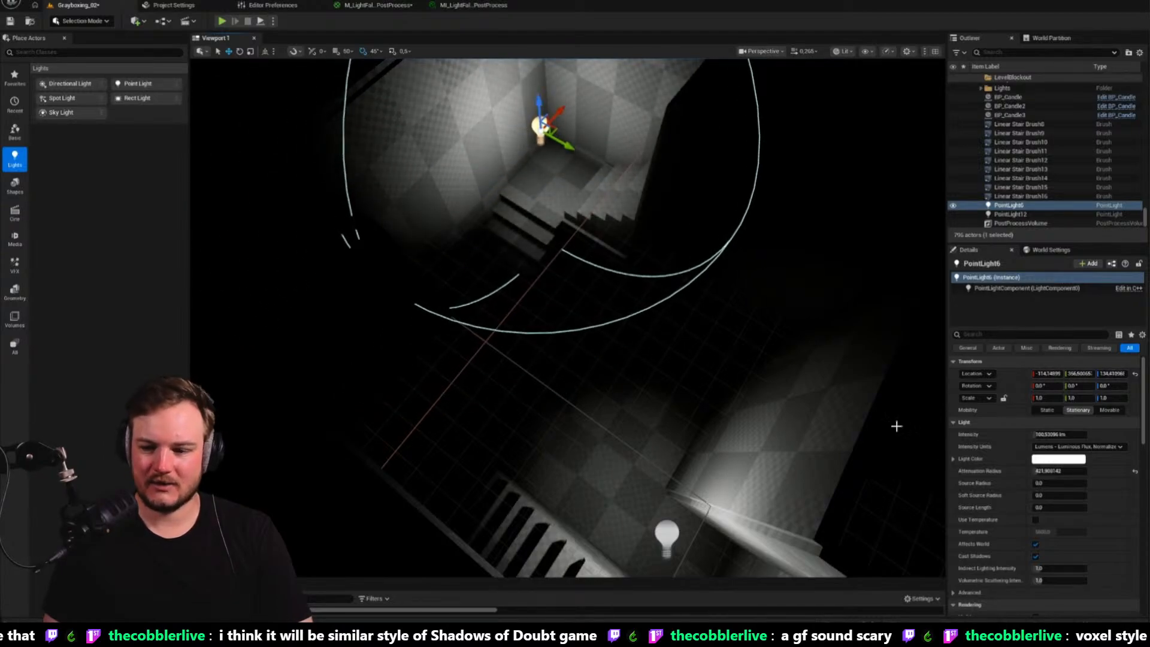
pyautogui.moveTo(1037, 434); pyautogui.dragTo(1012, 435)
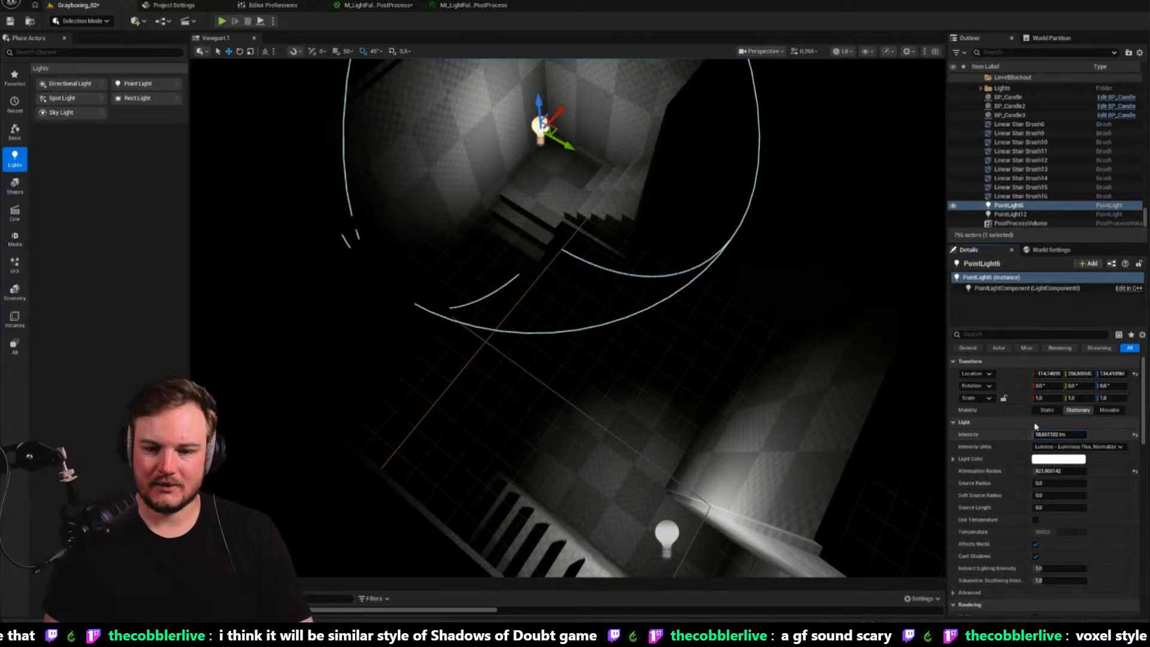
# Play-test the level by walking from the corridor through the doorway and down the stairs, examining the lighting, then stop playing
pyautogui.moveTo(863, 386); pyautogui.dragTo(664, 393, button='right')
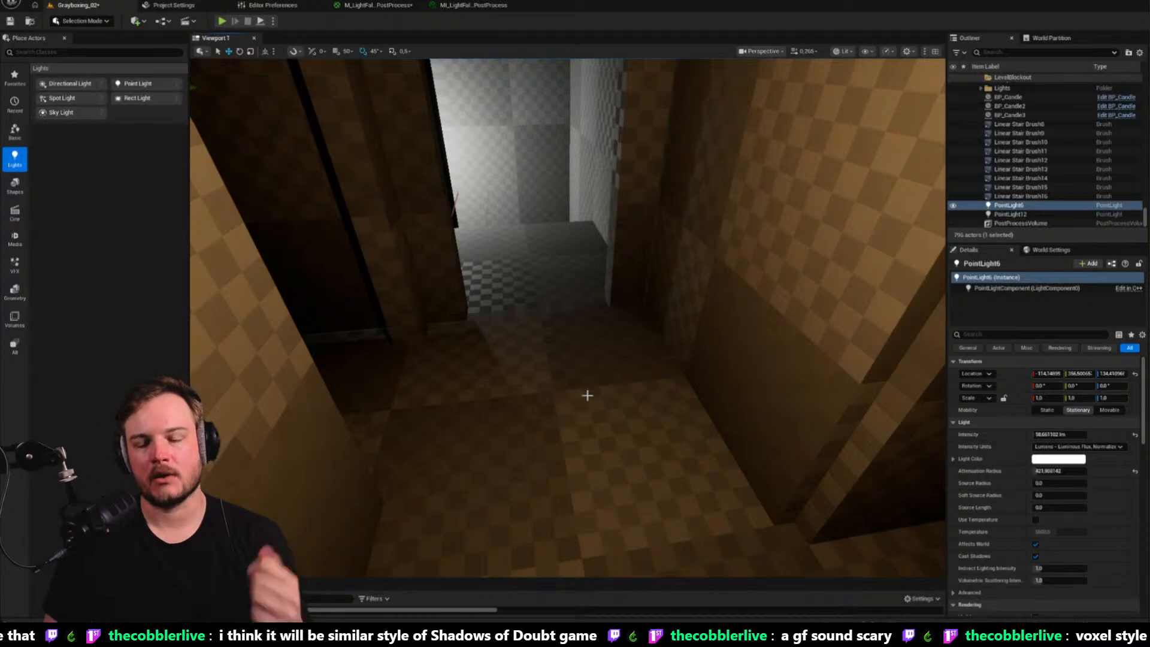
pyautogui.moveTo(565, 386); pyautogui.dragTo(564, 435, button='right')
pyautogui.rightClick(564, 434)
pyautogui.hotkey('alt', 'p')
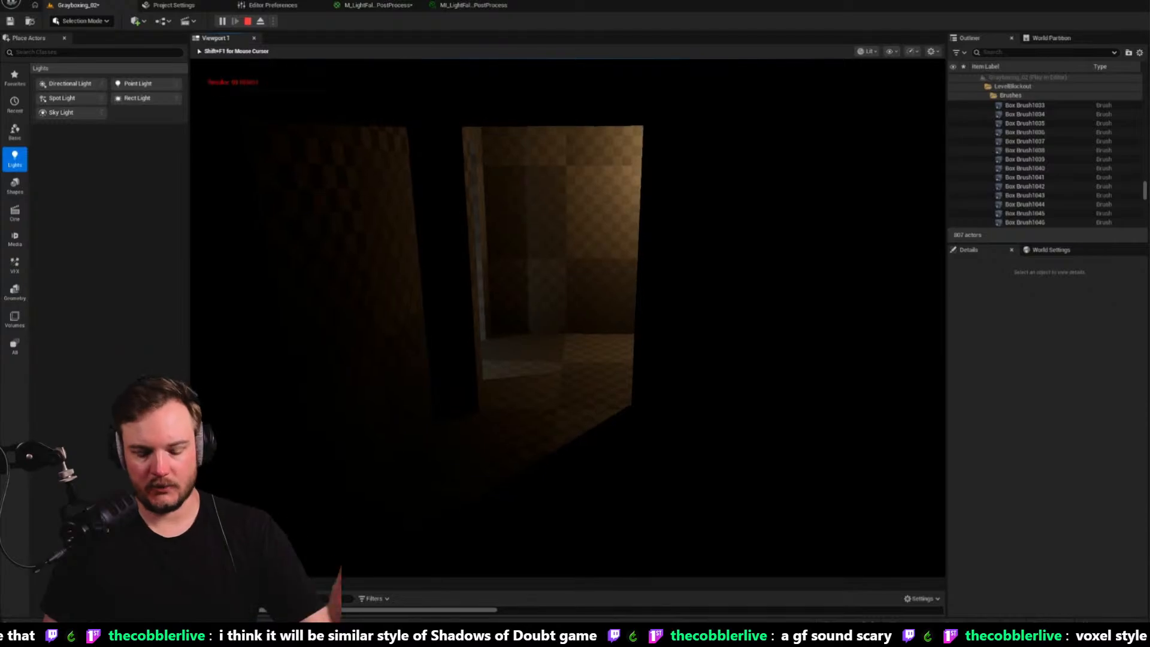
pyautogui.press('w')
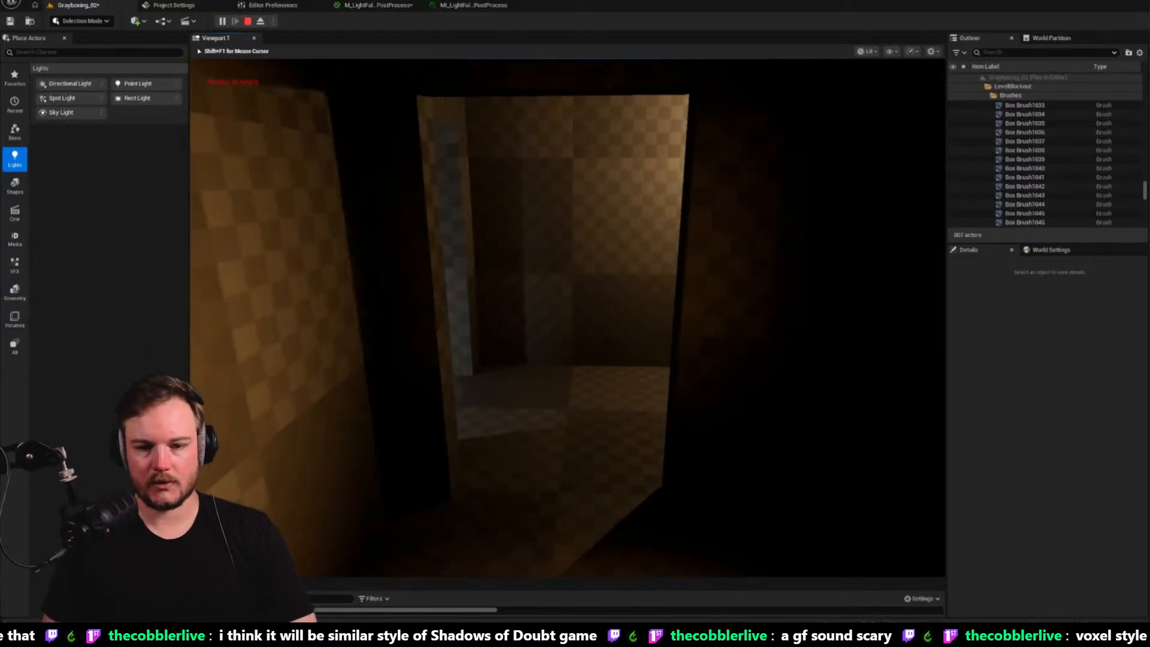
pyautogui.press('w')
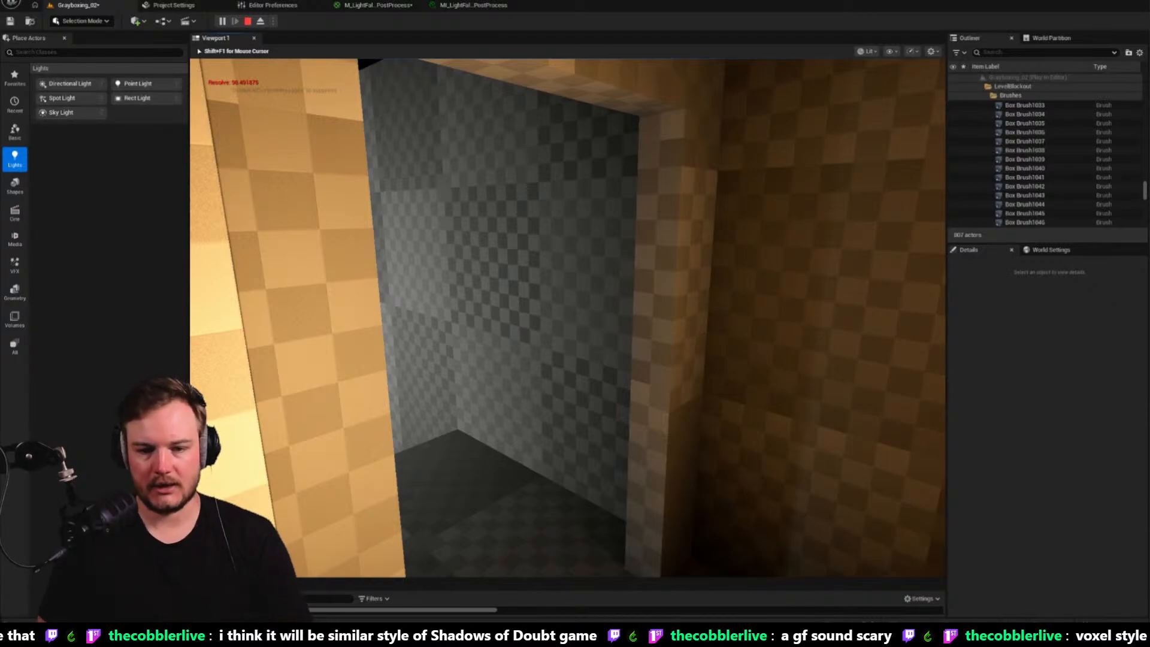
pyautogui.press('w')
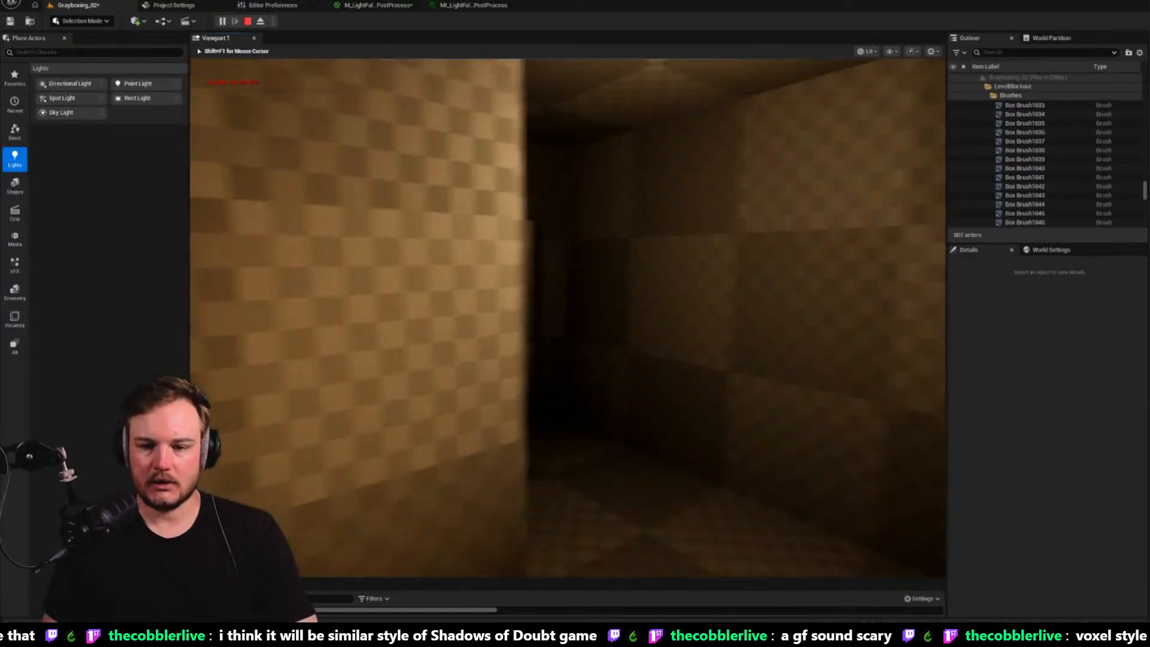
pyautogui.press('w')
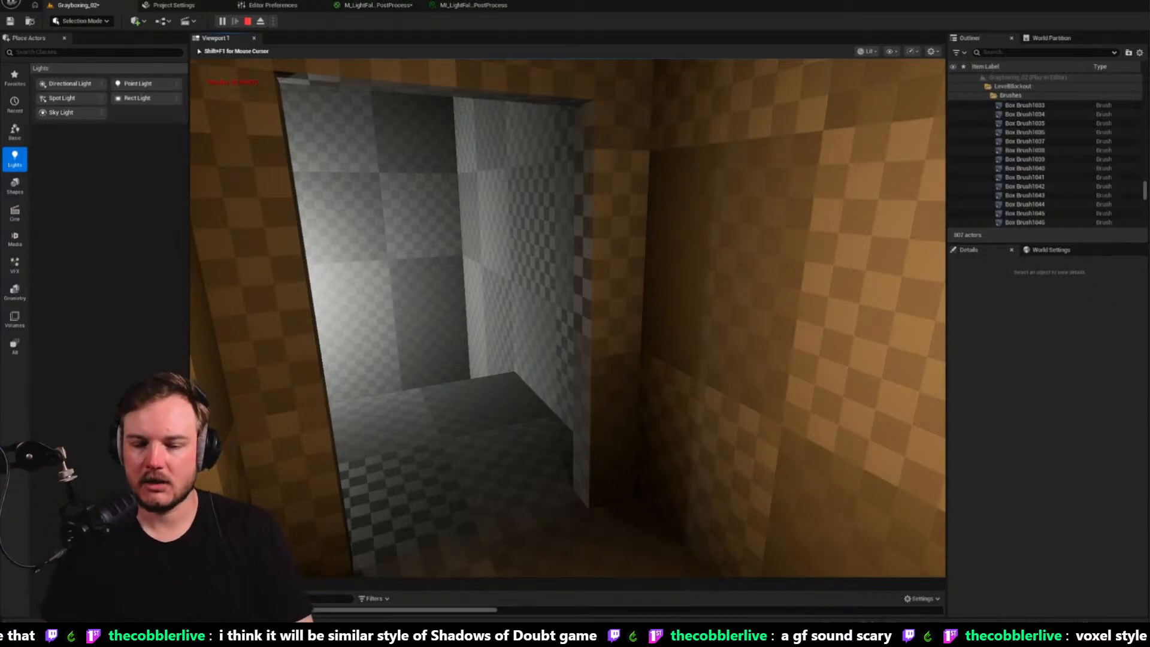
pyautogui.press('w')
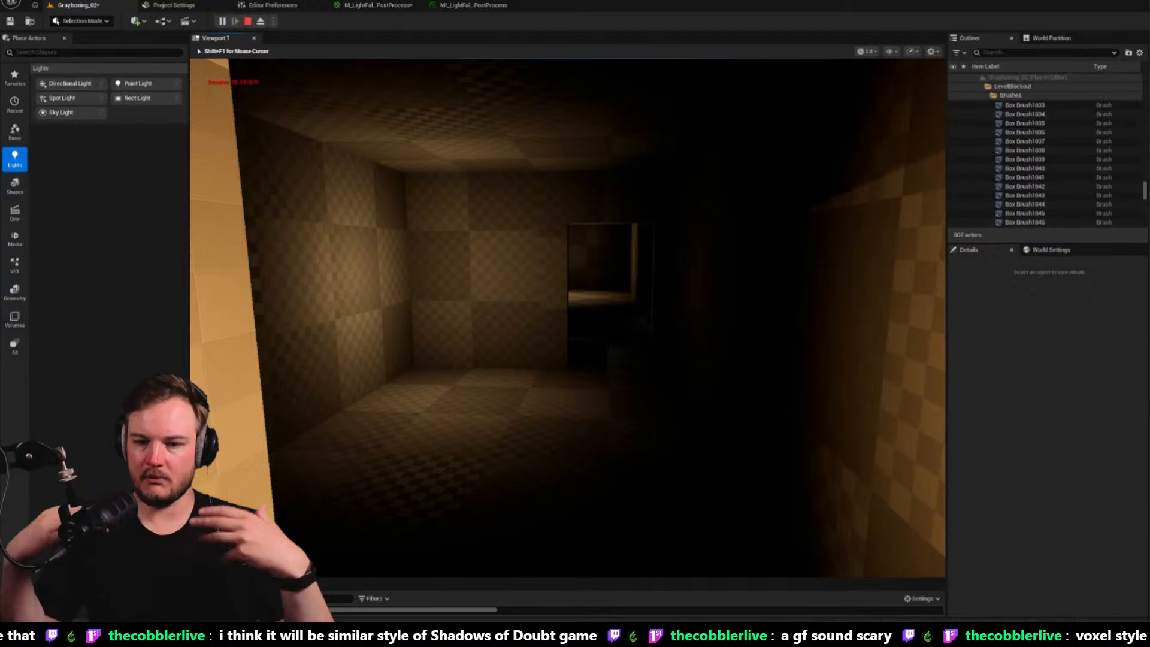
pyautogui.press('w')
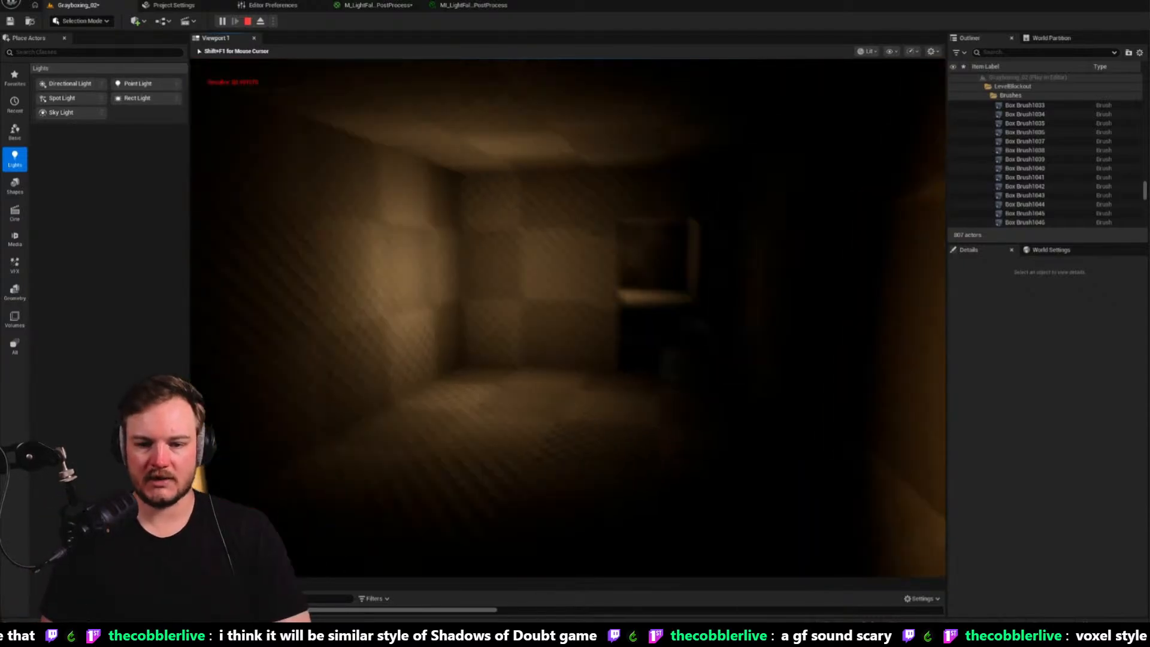
pyautogui.press('w')
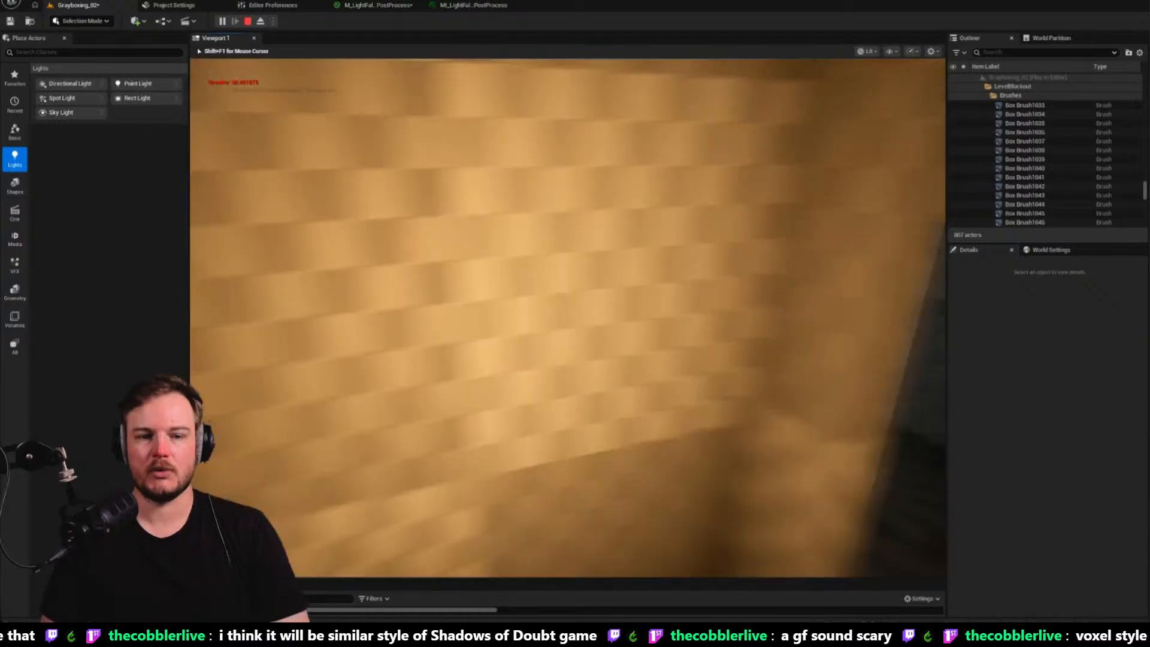
pyautogui.press('w')
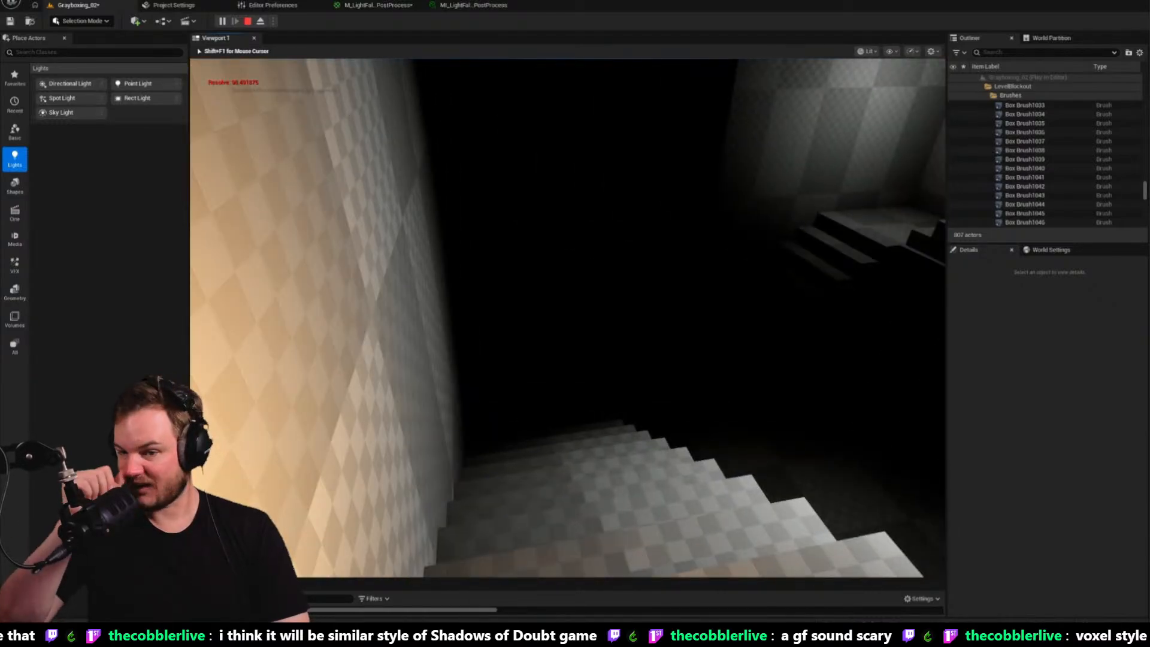
pyautogui.press('w')
pyautogui.press('w')
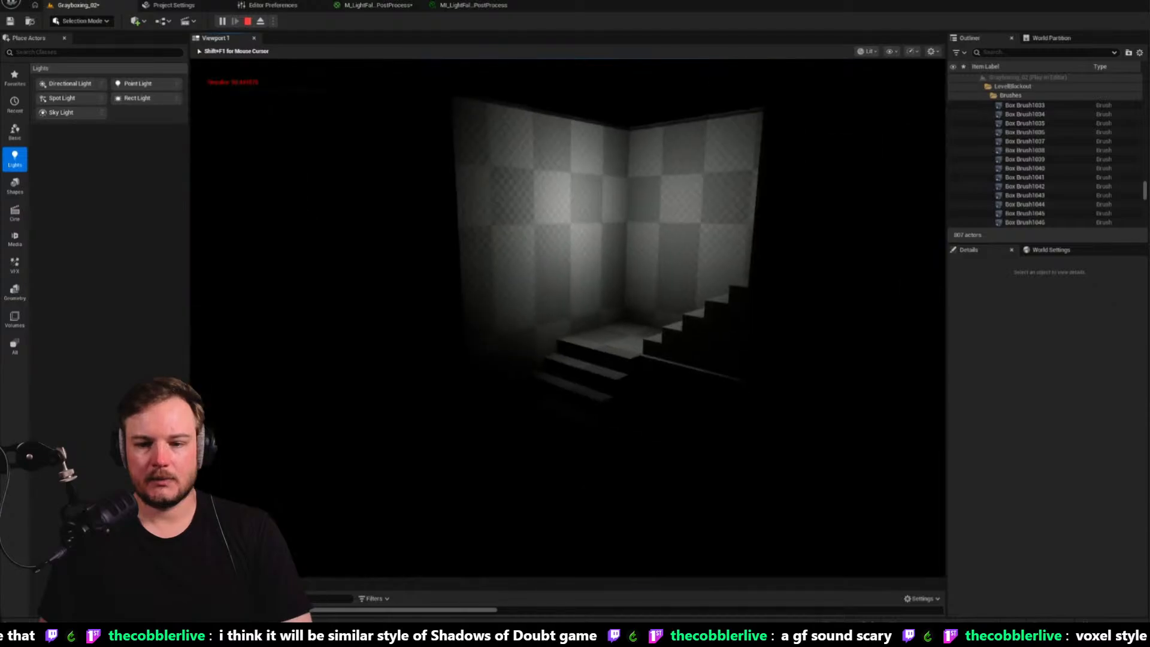
pyautogui.press('w')
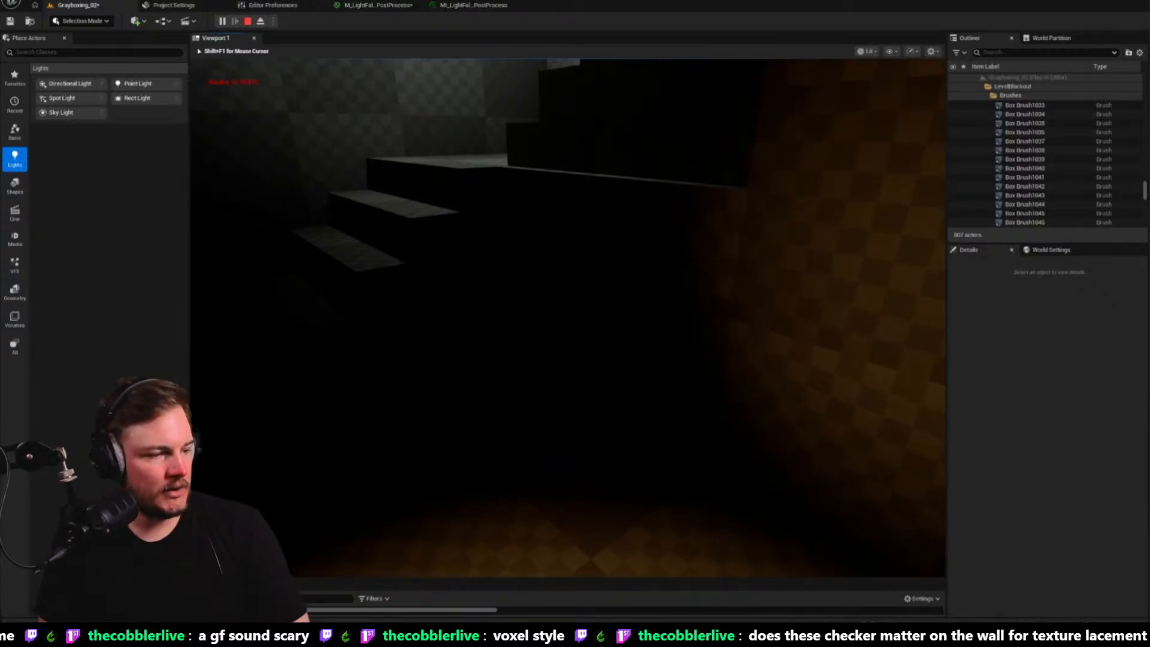
pyautogui.press('Escape')
# Switch the viewport to unlit mode, facing the stair room's walls
pyautogui.moveTo(627, 529)
pyautogui.mouseDown(button='right')
pyautogui.moveTo(591, 475)
pyautogui.moveTo(611, 477)
pyautogui.moveTo(601, 468)
pyautogui.mouseUp(button='right')
pyautogui.hotkey('alt', '3')
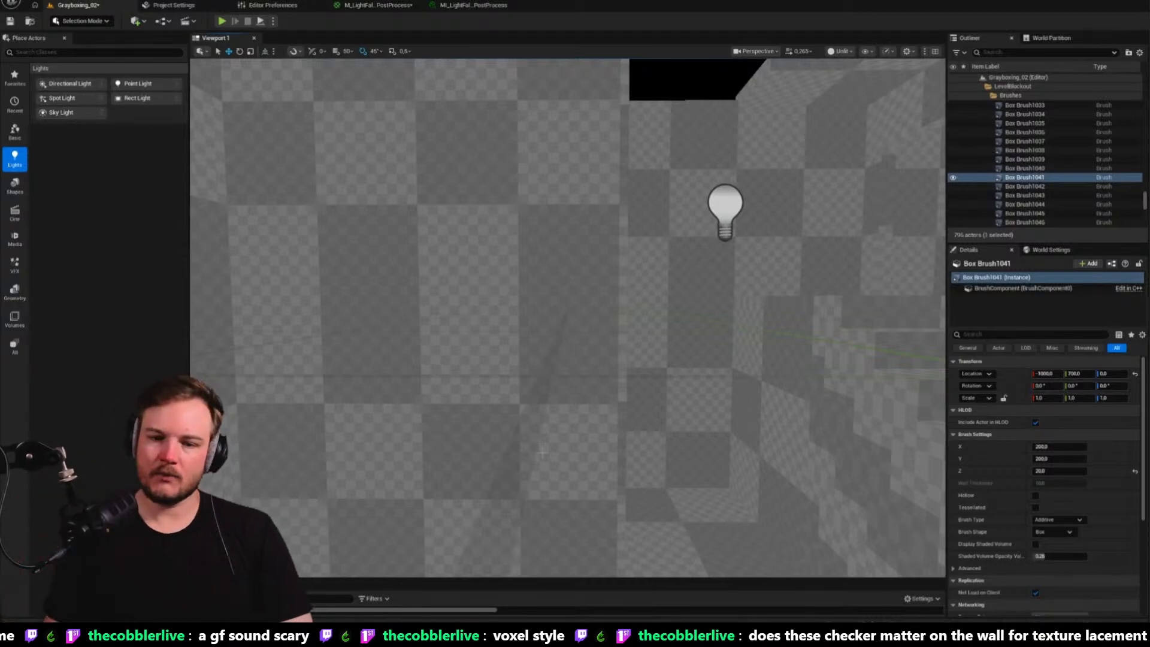
pyautogui.moveTo(672, 229)
pyautogui.mouseDown(button='right')
pyautogui.moveTo(642, 246)
pyautogui.moveTo(656, 235)
pyautogui.moveTo(652, 273)
pyautogui.mouseUp(button='right')
# Duplicate a stair room wall brush above the room and widen the copy's X brush size to about 583
pyautogui.click(672, 229)
pyautogui.moveTo(568, 446)
pyautogui.keyDown('alt'); pyautogui.mouseDown()
pyautogui.moveTo(560, 66)
pyautogui.moveTo(565, 135)
pyautogui.moveTo(578, 89)
pyautogui.mouseUp(); pyautogui.keyUp('alt')
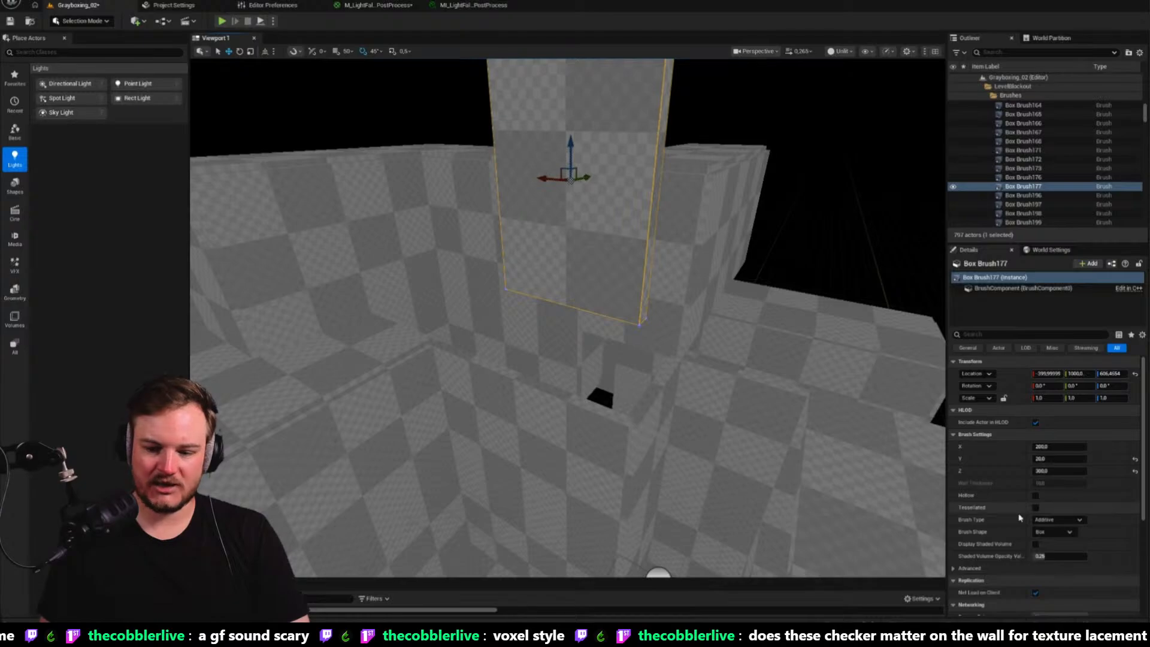
pyautogui.moveTo(1059, 446); pyautogui.dragTo(1102, 446)
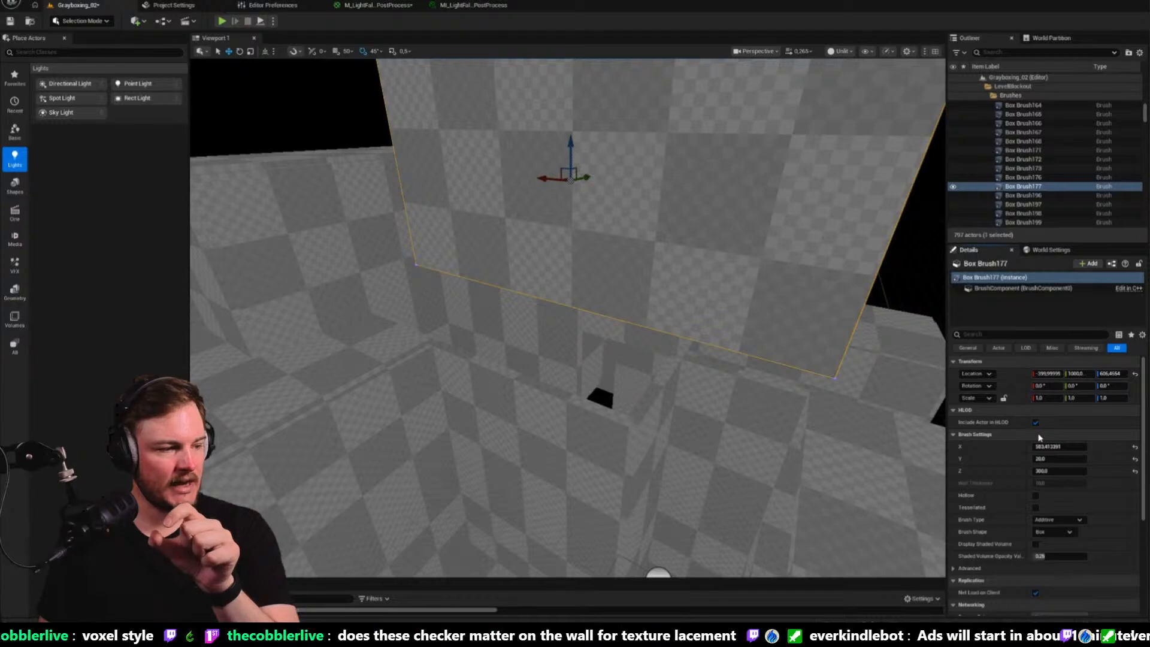
# Scale the duplicated wall brush to about 2.12 in X and Z and examine its checker texture up close
pyautogui.press('f')
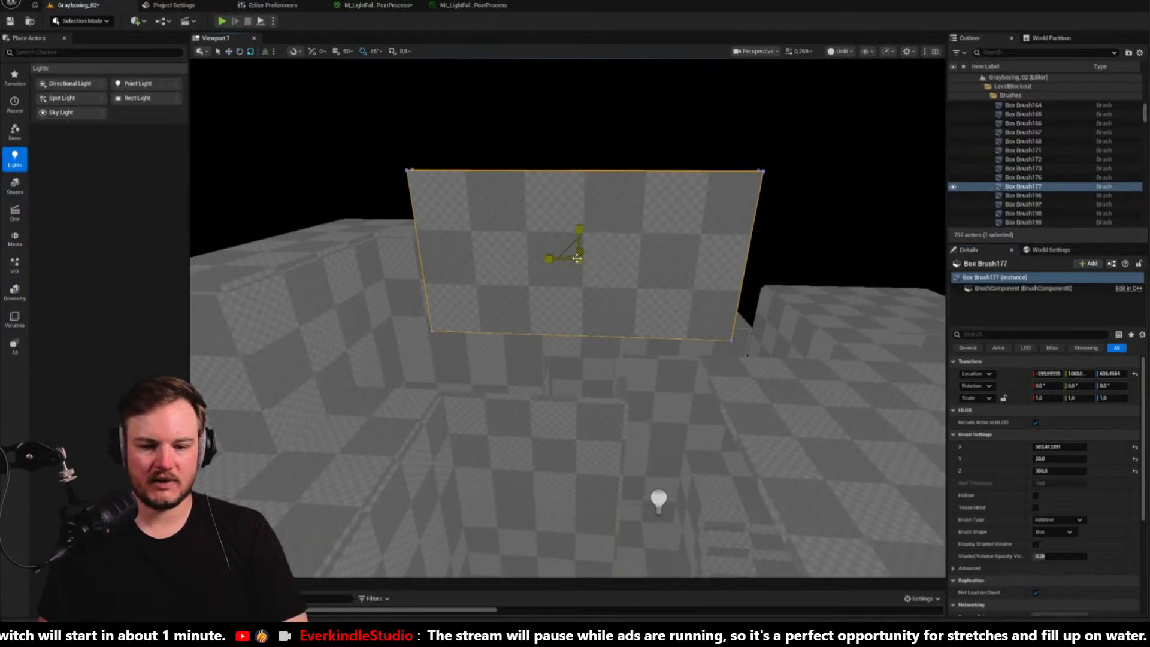
pyautogui.moveTo(564, 252); pyautogui.dragTo(584, 225)
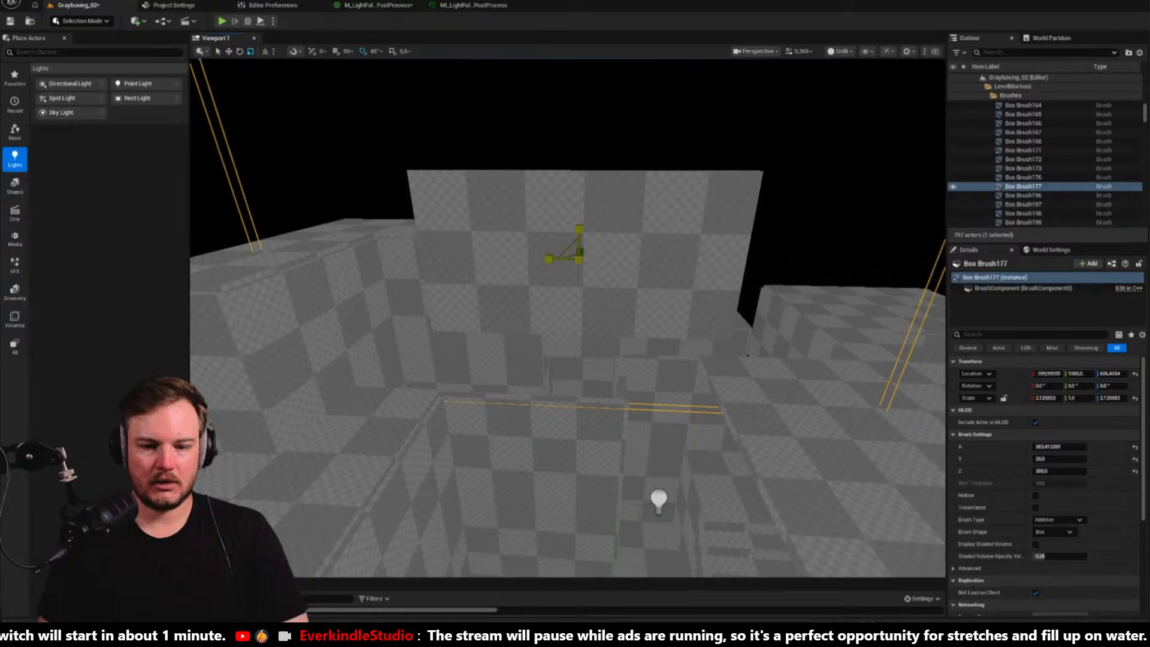
pyautogui.press('w')
pyautogui.moveTo(700, 299)
pyautogui.mouseDown(button='right')
pyautogui.moveTo(674, 288)
pyautogui.moveTo(617, 295)
pyautogui.mouseUp(button='right')
pyautogui.press('d')
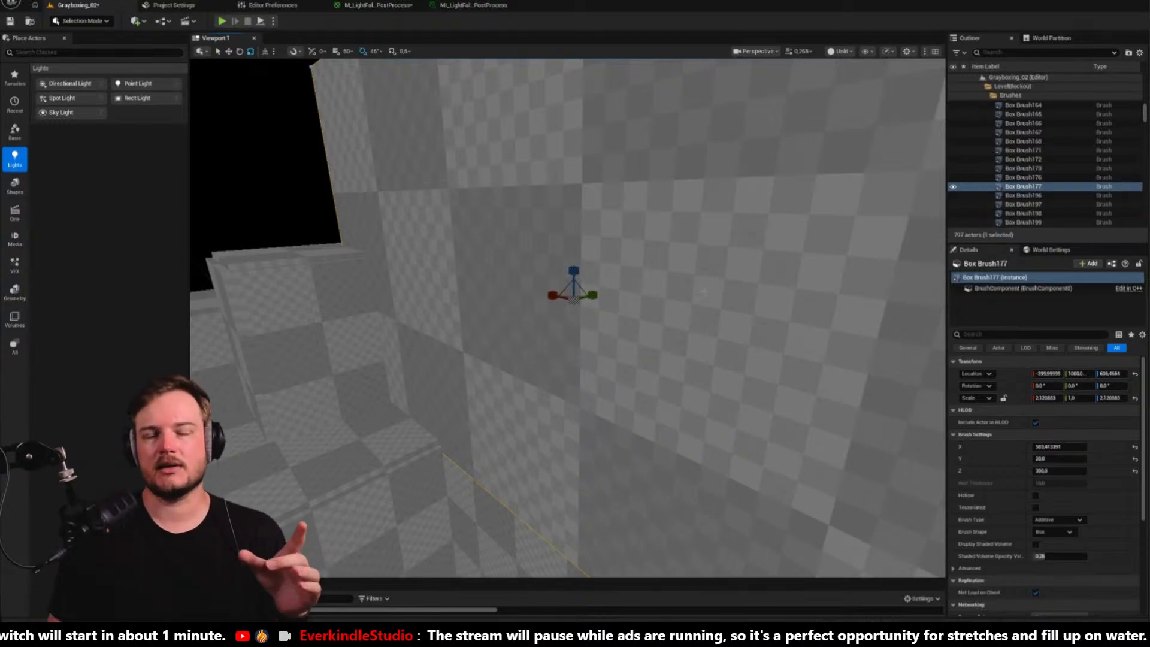
pyautogui.moveTo(704, 292); pyautogui.dragTo(705, 277, button='right')
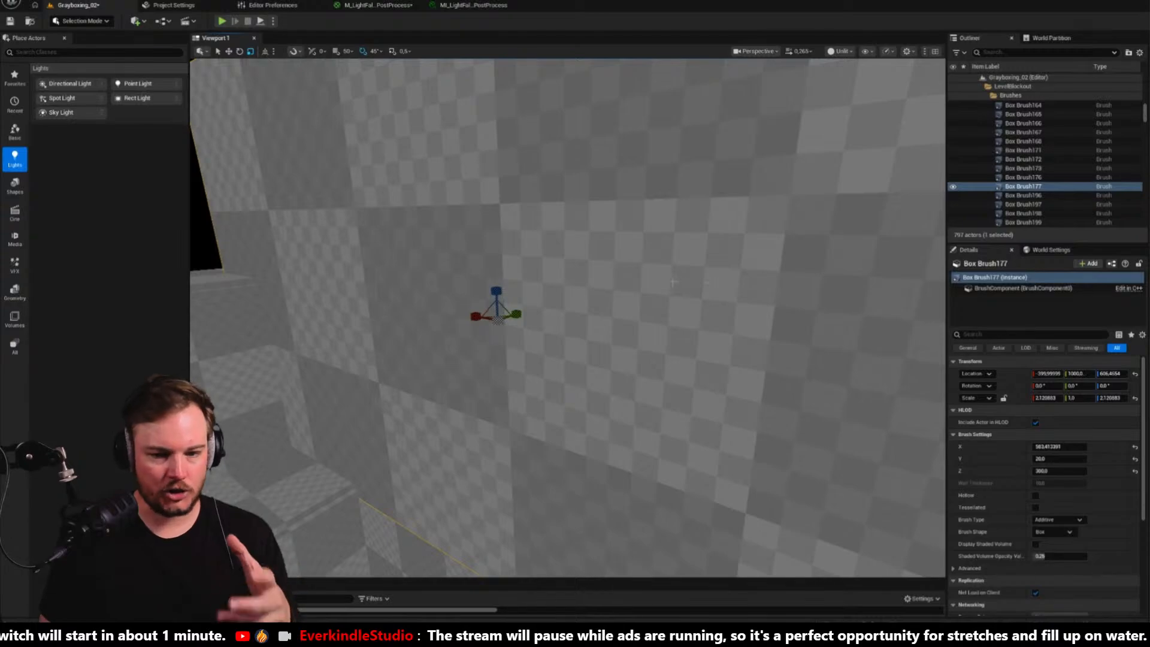
pyautogui.moveTo(708, 282); pyautogui.dragTo(672, 280, button='right')
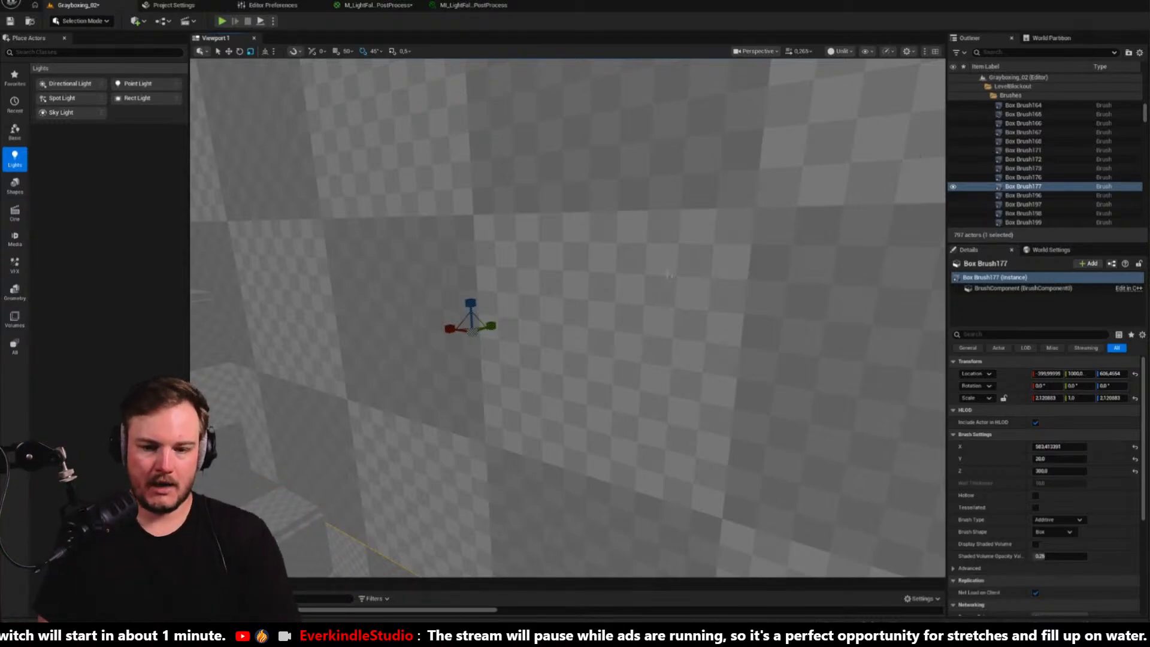
# Delete the enlarged test copy of the wall brush
pyautogui.press('Delete')
pyautogui.moveTo(669, 274)
pyautogui.mouseDown(button='right')
pyautogui.moveTo(669, 348)
pyautogui.moveTo(648, 359)
pyautogui.moveTo(665, 372)
pyautogui.mouseUp(button='right')
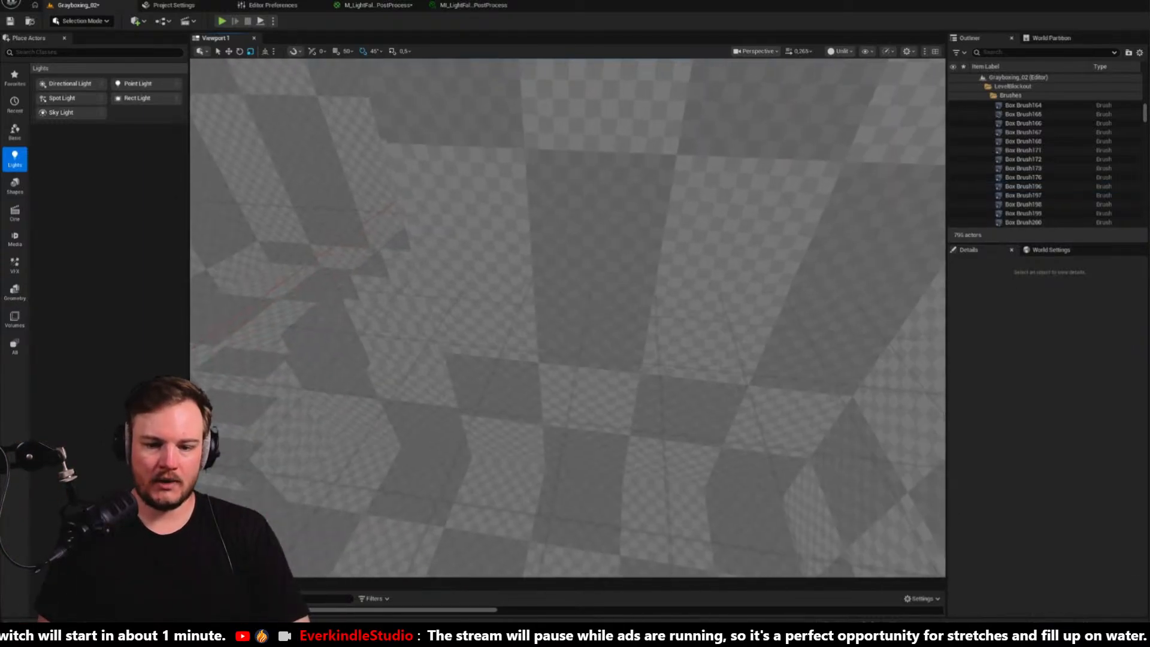
# Examine how the checker texture sits on the stair room's wall brushes and across the neighbouring corridor
pyautogui.click(605, 293)
pyautogui.moveTo(605, 293)
pyautogui.mouseDown(button='right')
pyautogui.moveTo(599, 204)
pyautogui.moveTo(575, 200)
pyautogui.moveTo(566, 216)
pyautogui.mouseUp(button='right')
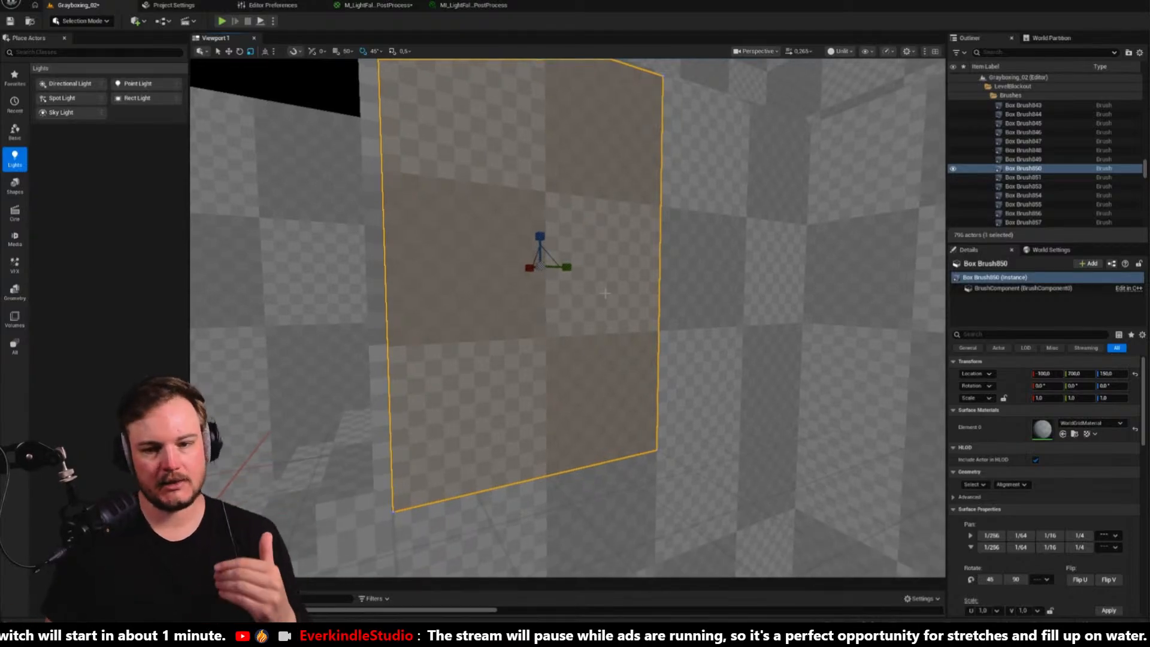
pyautogui.moveTo(636, 298); pyautogui.dragTo(632, 285, button='right')
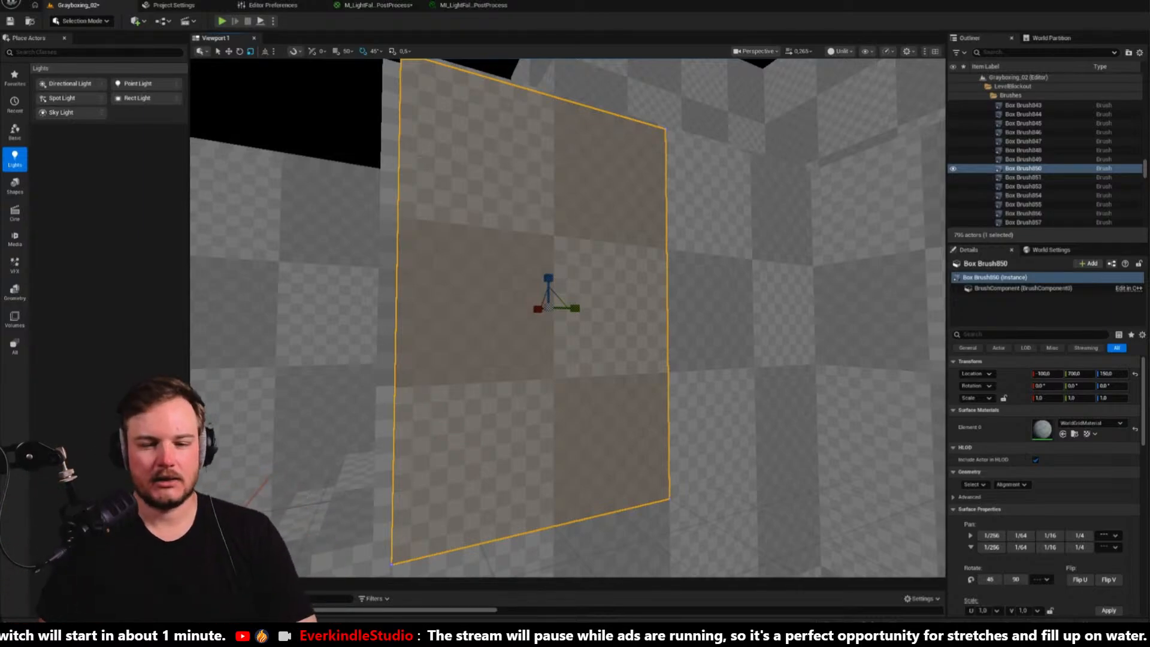
pyautogui.press('Escape')
pyautogui.moveTo(473, 213)
pyautogui.mouseDown(button='right')
pyautogui.moveTo(522, 213)
pyautogui.moveTo(467, 217)
pyautogui.moveTo(491, 186)
pyautogui.moveTo(606, 245)
pyautogui.moveTo(593, 240)
pyautogui.mouseUp(button='right')
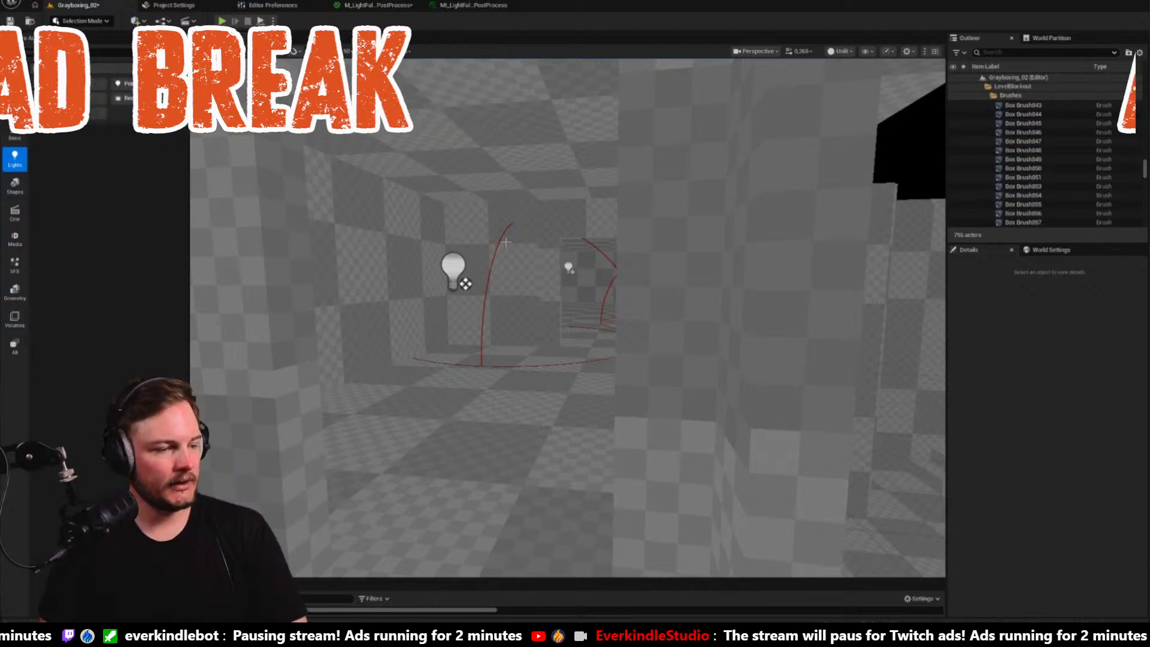
pyautogui.moveTo(569, 300); pyautogui.dragTo(512, 235, button='right')
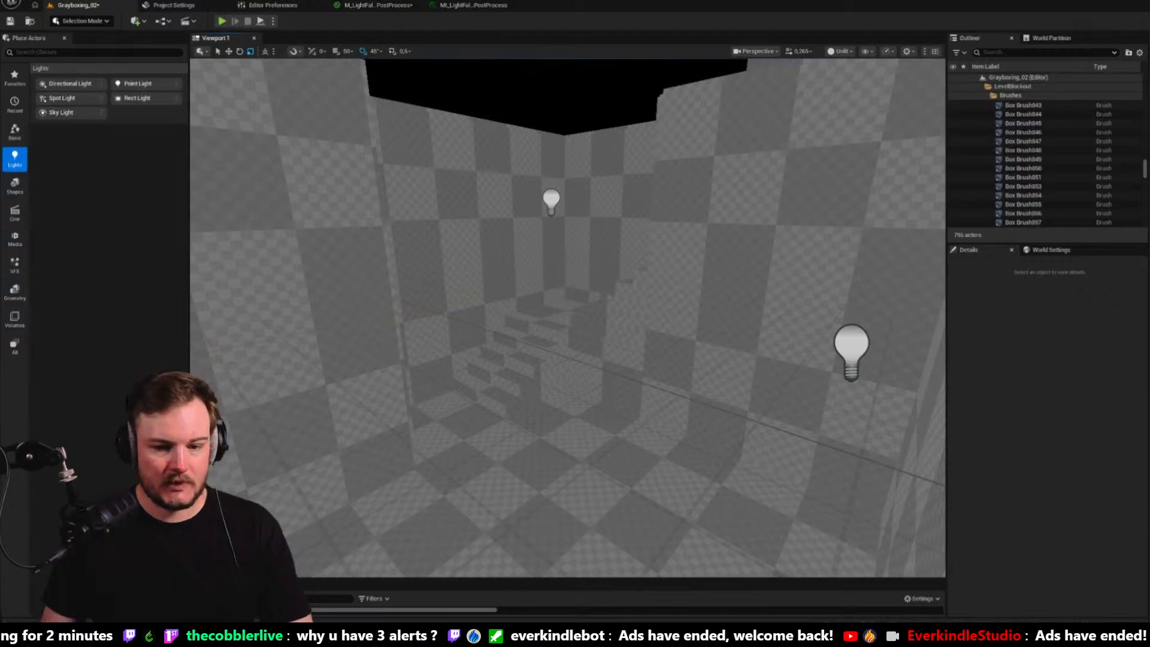
pyautogui.click(284, 192)
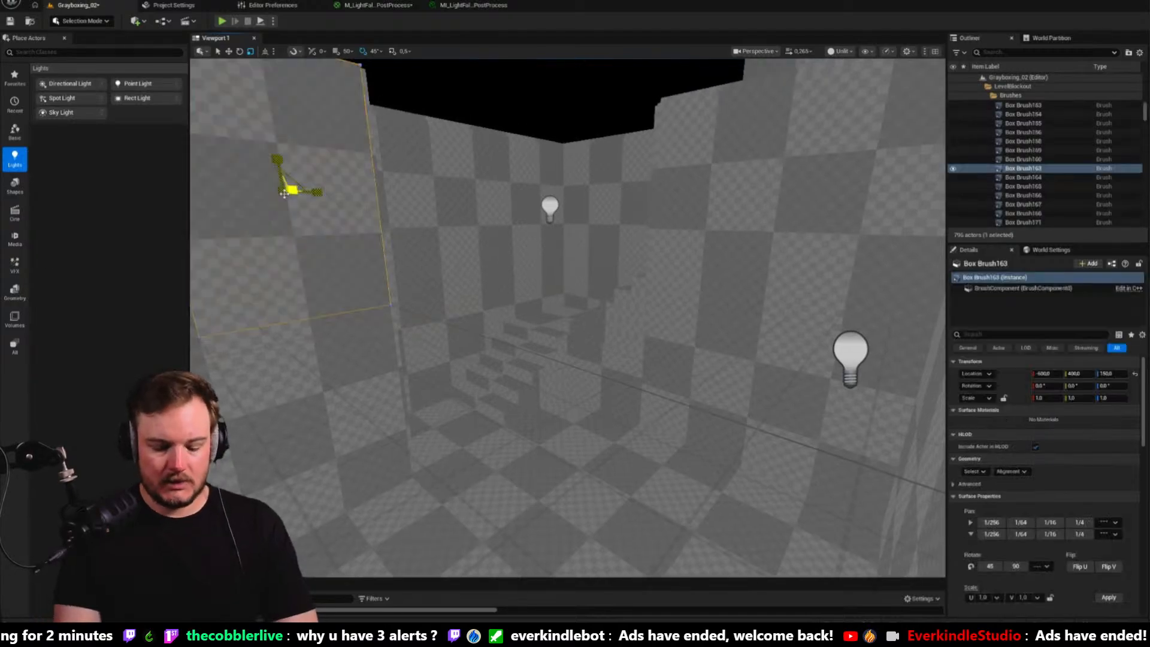
# Switch to Paint and fill the blank canvas with black
pyautogui.hotkey('alt', 'Tab')
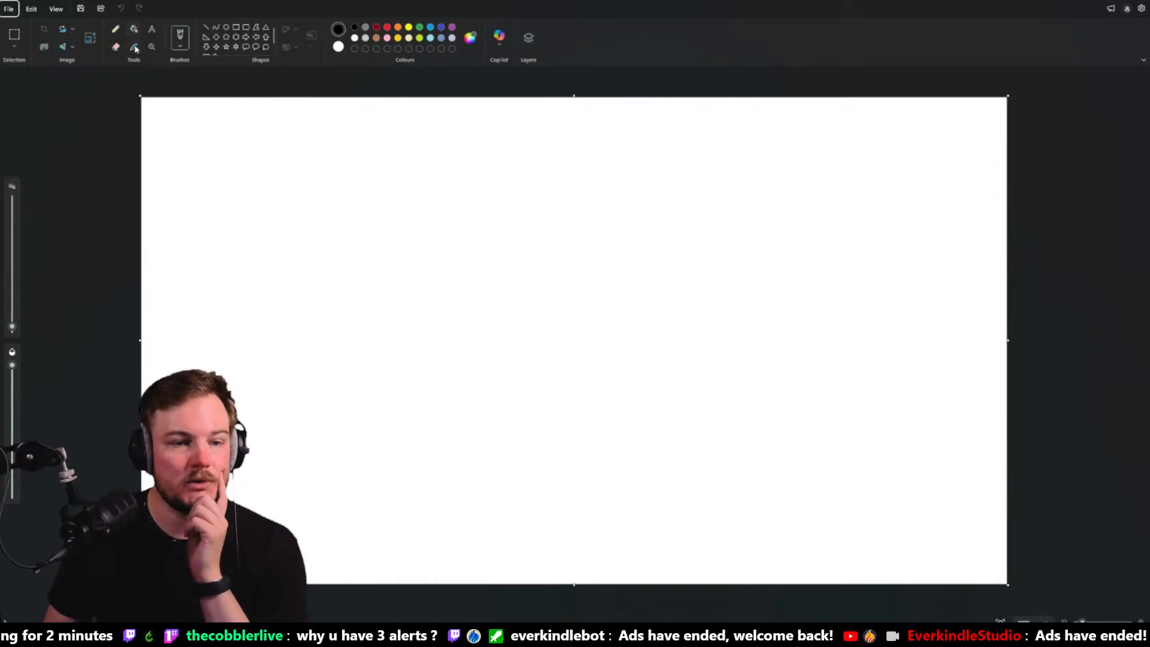
pyautogui.click(137, 33)
pyautogui.click(255, 152)
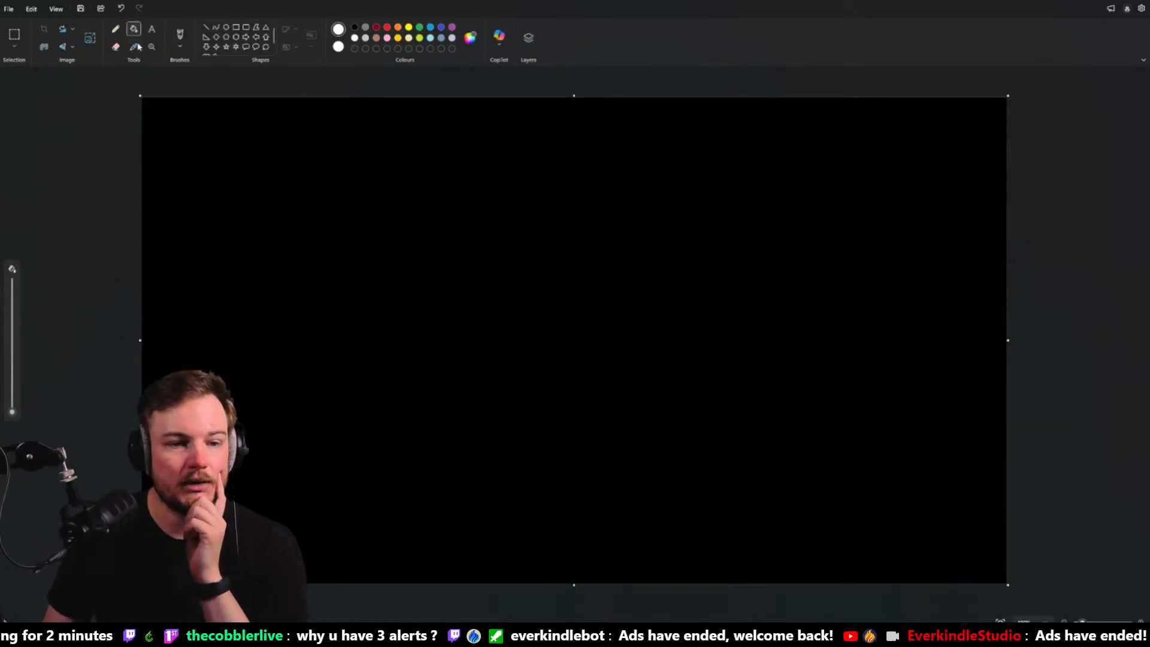
# Brush a white square near the canvas's upper-left corner and label its side and base 2m
pyautogui.click(180, 36)
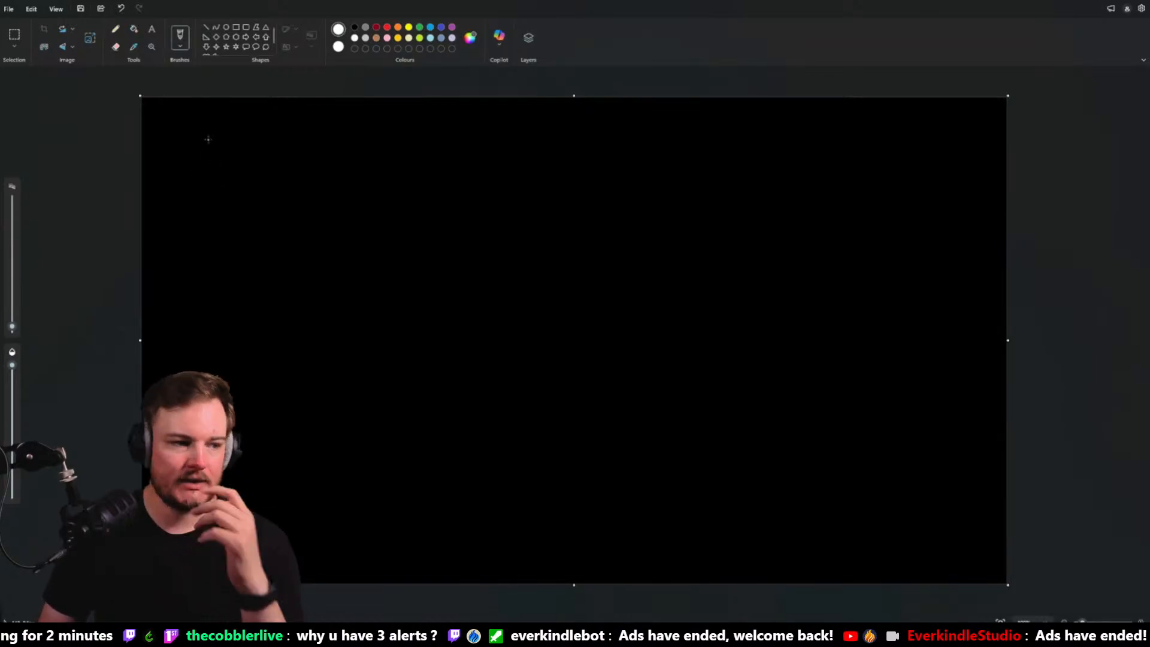
pyautogui.moveTo(207, 124); pyautogui.dragTo(299, 125)
pyautogui.moveTo(204, 154)
pyautogui.mouseDown()
pyautogui.moveTo(209, 209)
pyautogui.moveTo(238, 226)
pyautogui.moveTo(306, 226)
pyautogui.mouseUp()
pyautogui.moveTo(304, 128); pyautogui.dragTo(306, 220)
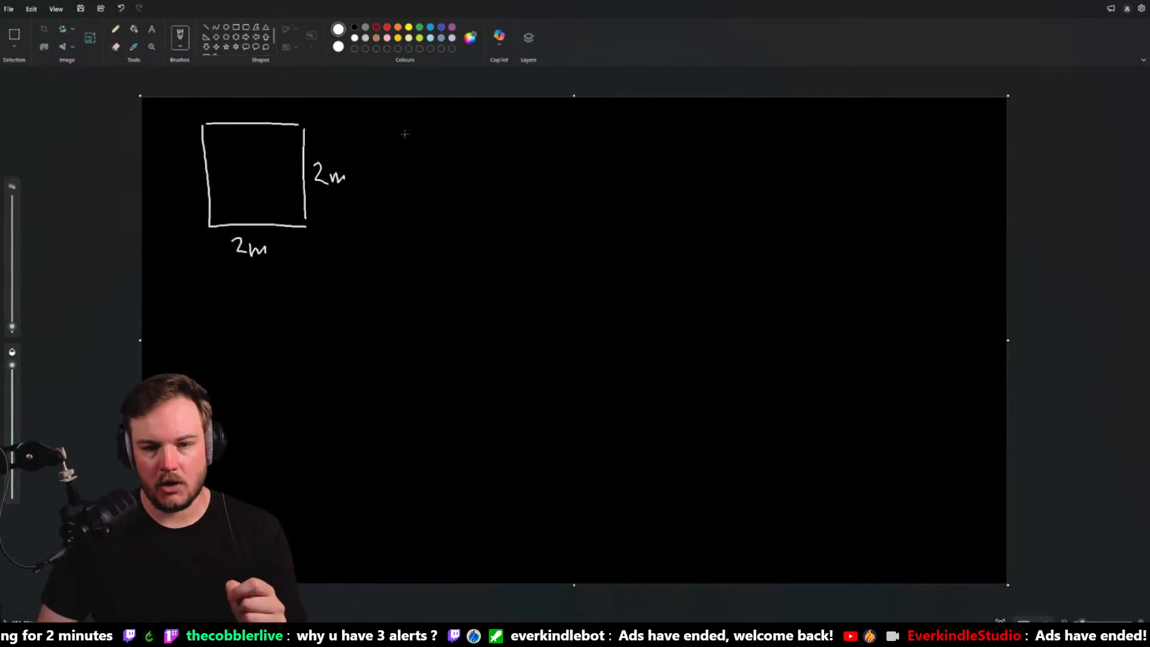
# Brush a second square beside the 2m one, marking its lower-left corner 0 and its lower-right and upper-left corners 1
pyautogui.moveTo(405, 126); pyautogui.dragTo(472, 126)
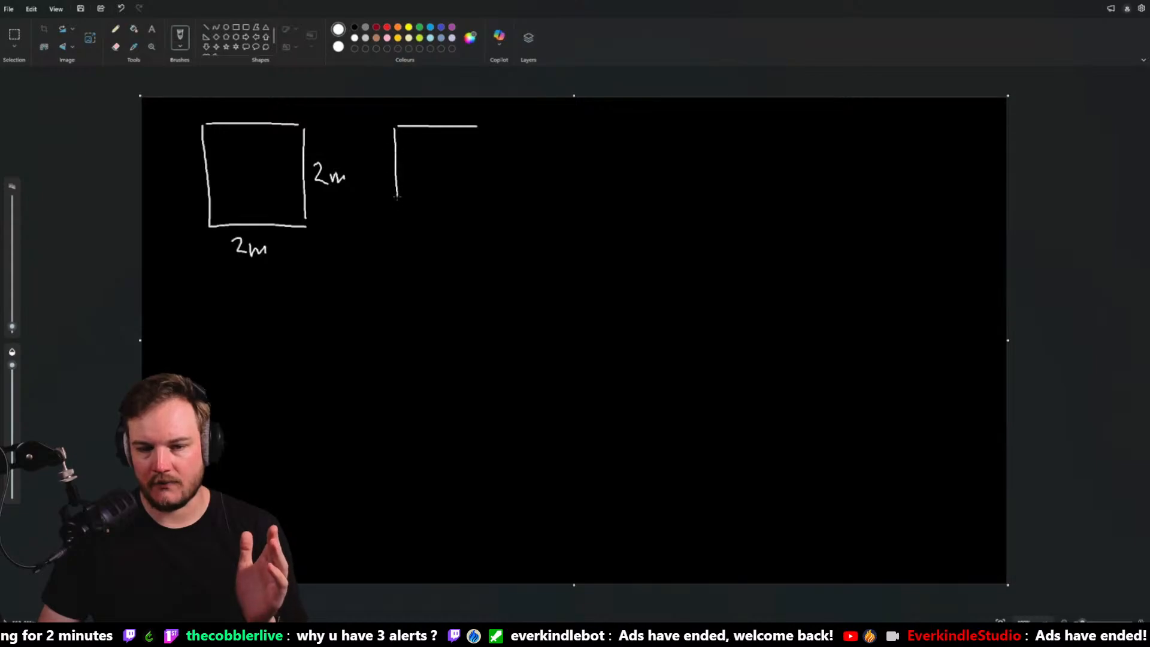
pyautogui.moveTo(425, 219); pyautogui.dragTo(475, 218)
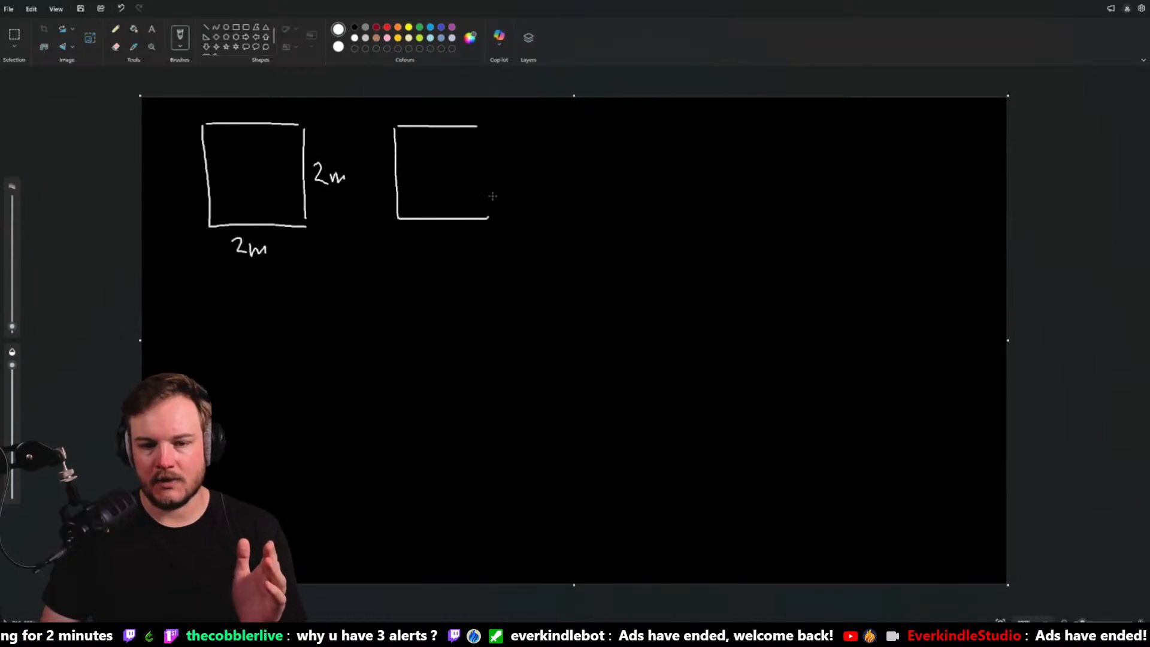
pyautogui.moveTo(484, 133); pyautogui.dragTo(488, 217)
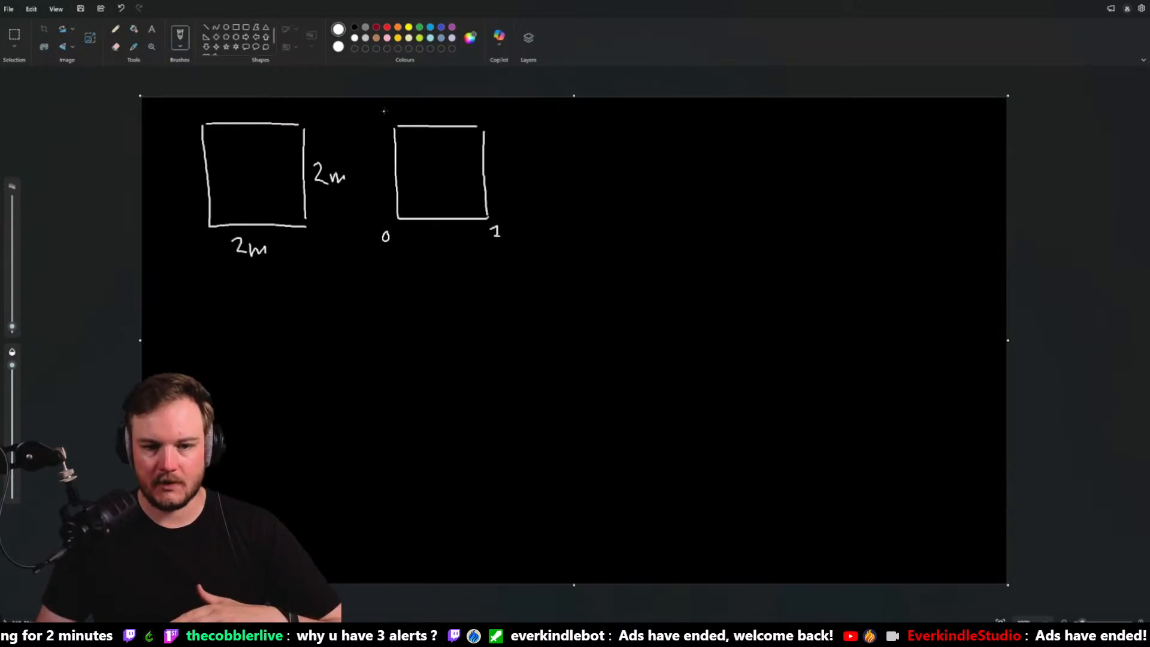
pyautogui.moveTo(384, 111); pyautogui.dragTo(386, 119)
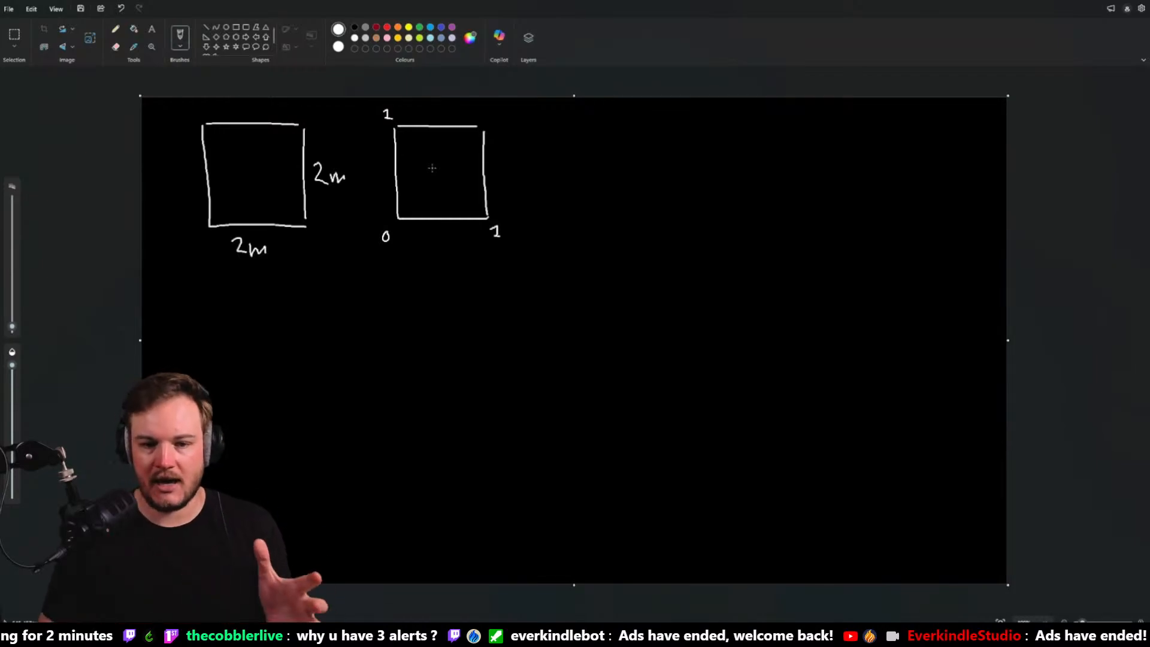
# Brush a third square with a small circle inside, and arrows leading from it through the 0–1 square to the 2m square
pyautogui.moveTo(585, 129)
pyautogui.mouseDown()
pyautogui.moveTo(572, 138)
pyautogui.moveTo(579, 119)
pyautogui.moveTo(664, 113)
pyautogui.mouseUp()
pyautogui.moveTo(558, 124)
pyautogui.mouseDown()
pyautogui.moveTo(569, 222)
pyautogui.moveTo(661, 217)
pyautogui.mouseUp()
pyautogui.moveTo(662, 119); pyautogui.dragTo(676, 213)
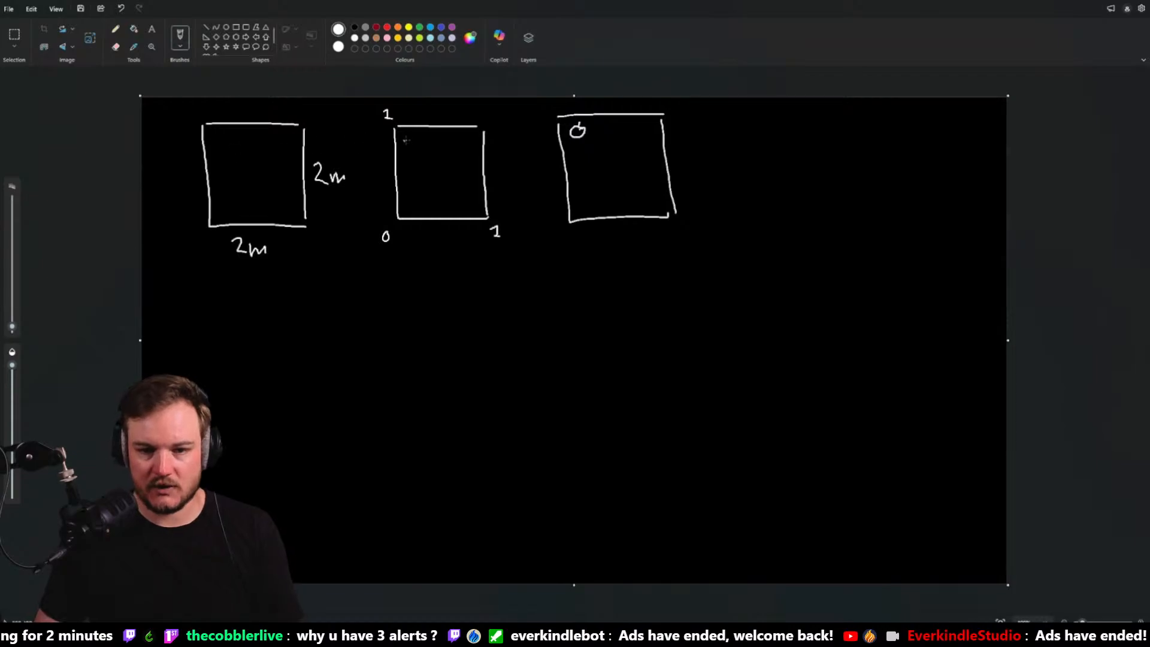
pyautogui.moveTo(559, 128)
pyautogui.mouseDown()
pyautogui.moveTo(406, 144)
pyautogui.moveTo(419, 149)
pyautogui.mouseUp()
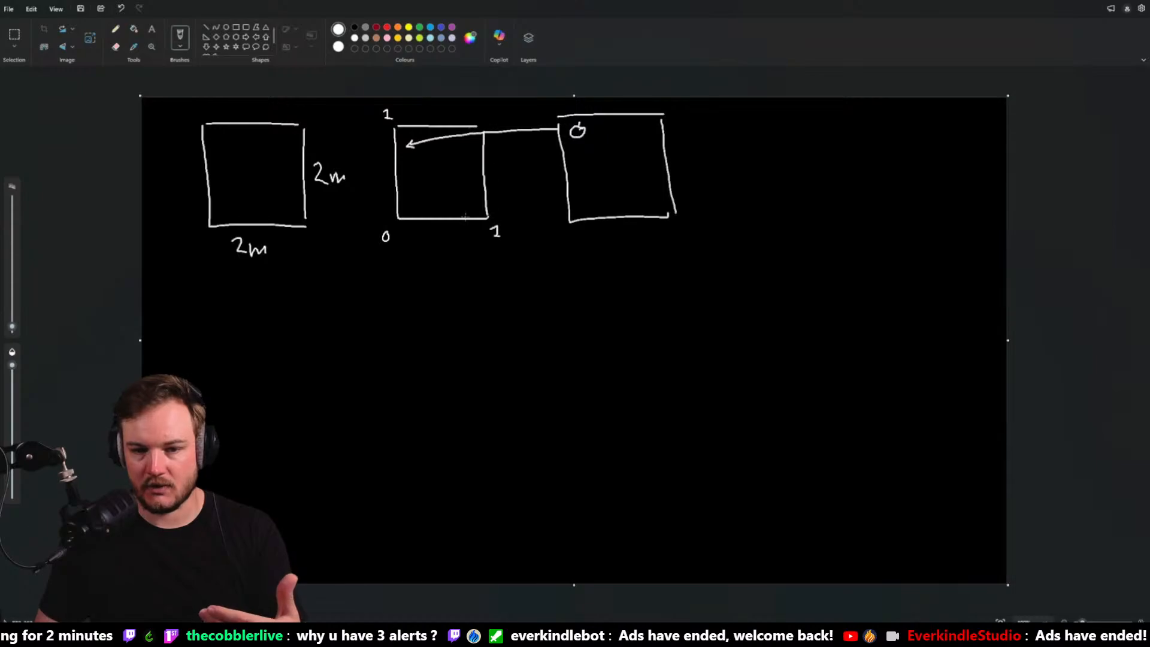
pyautogui.moveTo(393, 140); pyautogui.dragTo(224, 140)
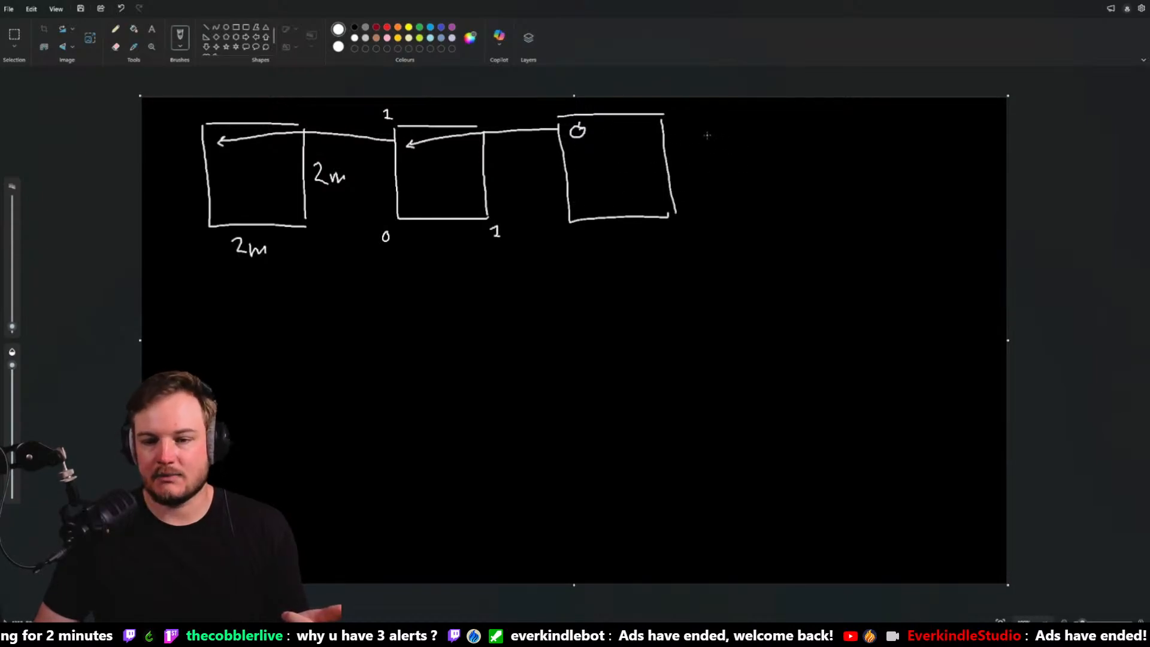
# Write 512×512 beside the third square and the formula 512/2 = 256 px/m below the first two squares
pyautogui.moveTo(707, 135)
pyautogui.mouseDown()
pyautogui.moveTo(707, 154)
pyautogui.moveTo(761, 153)
pyautogui.moveTo(775, 132)
pyautogui.moveTo(781, 151)
pyautogui.moveTo(794, 137)
pyautogui.moveTo(801, 152)
pyautogui.mouseUp()
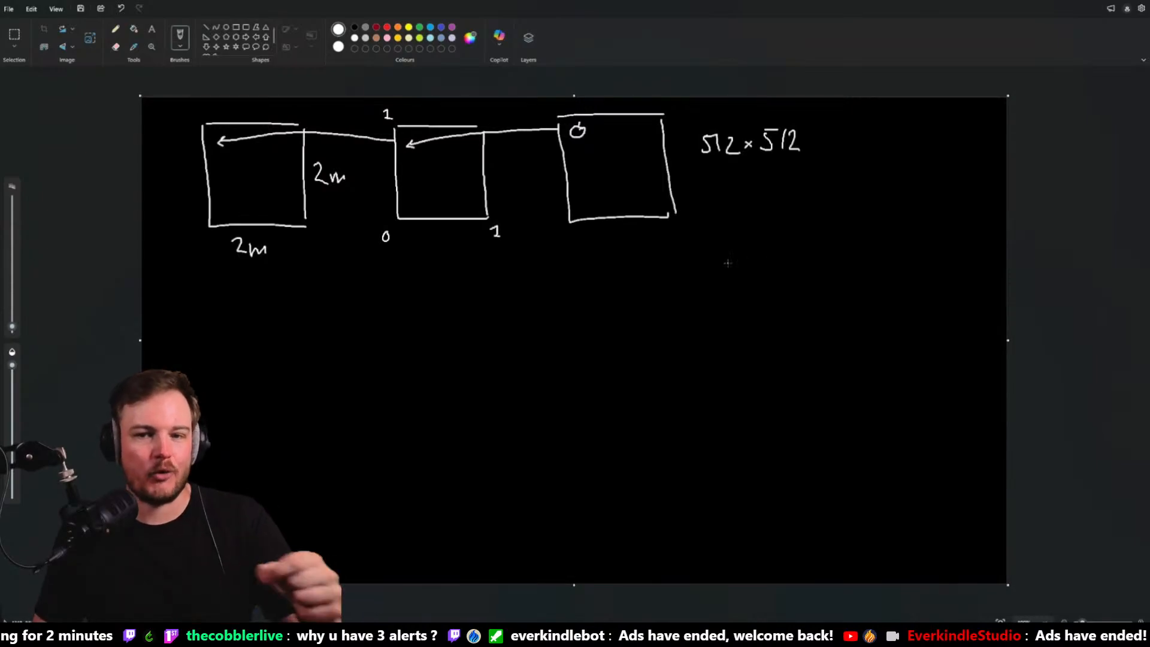
pyautogui.moveTo(223, 303)
pyautogui.mouseDown()
pyautogui.moveTo(220, 322)
pyautogui.moveTo(232, 301)
pyautogui.moveTo(246, 322)
pyautogui.mouseUp()
pyautogui.moveTo(251, 303)
pyautogui.mouseDown()
pyautogui.moveTo(276, 319)
pyautogui.moveTo(261, 345)
pyautogui.moveTo(343, 324)
pyautogui.moveTo(418, 323)
pyautogui.moveTo(430, 344)
pyautogui.moveTo(459, 334)
pyautogui.mouseUp()
pyautogui.click(302, 336)
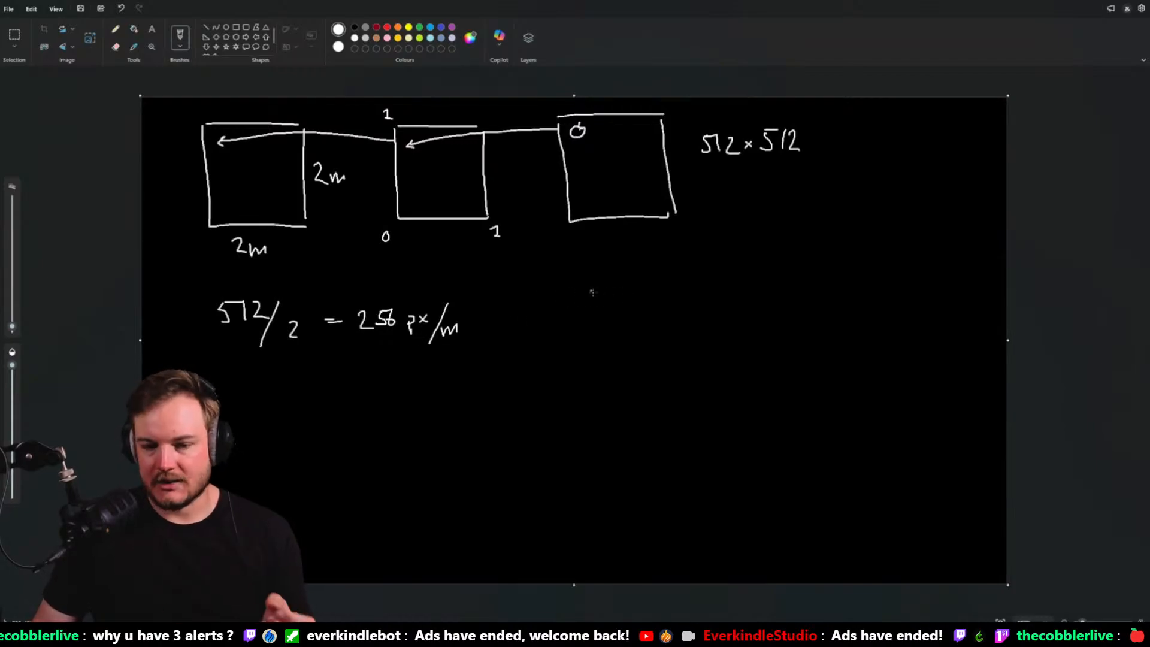
# Brush a small square below the third one and label its side and base 1m
pyautogui.moveTo(569, 291); pyautogui.dragTo(648, 289)
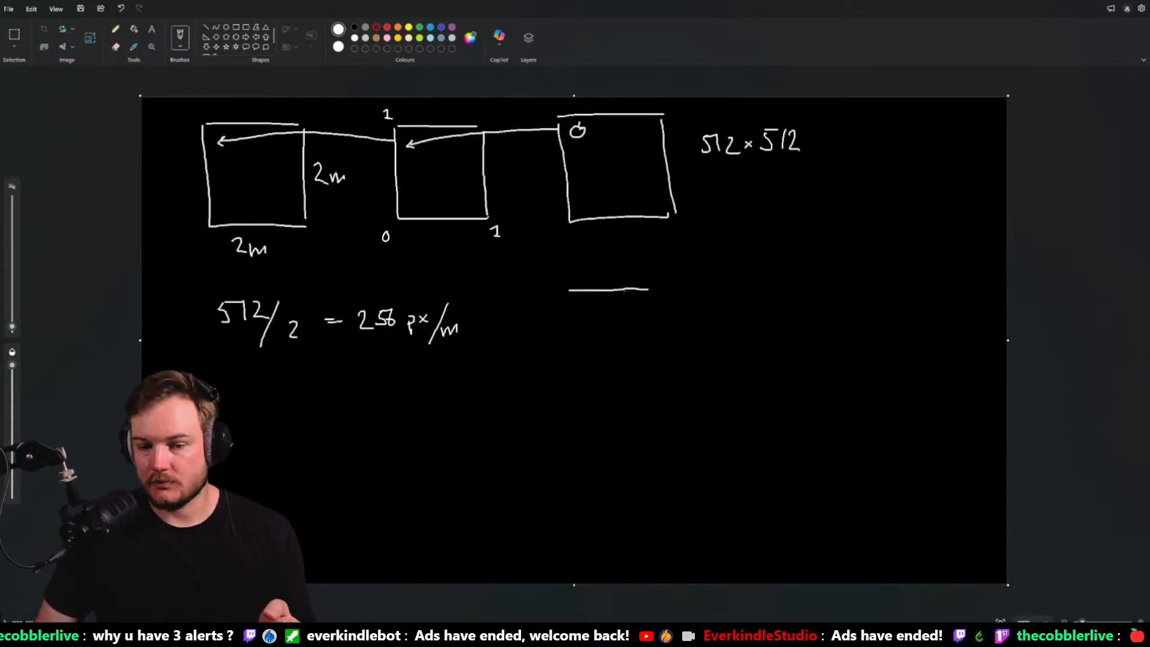
pyautogui.moveTo(568, 292)
pyautogui.mouseDown()
pyautogui.moveTo(581, 359)
pyautogui.moveTo(664, 358)
pyautogui.mouseUp()
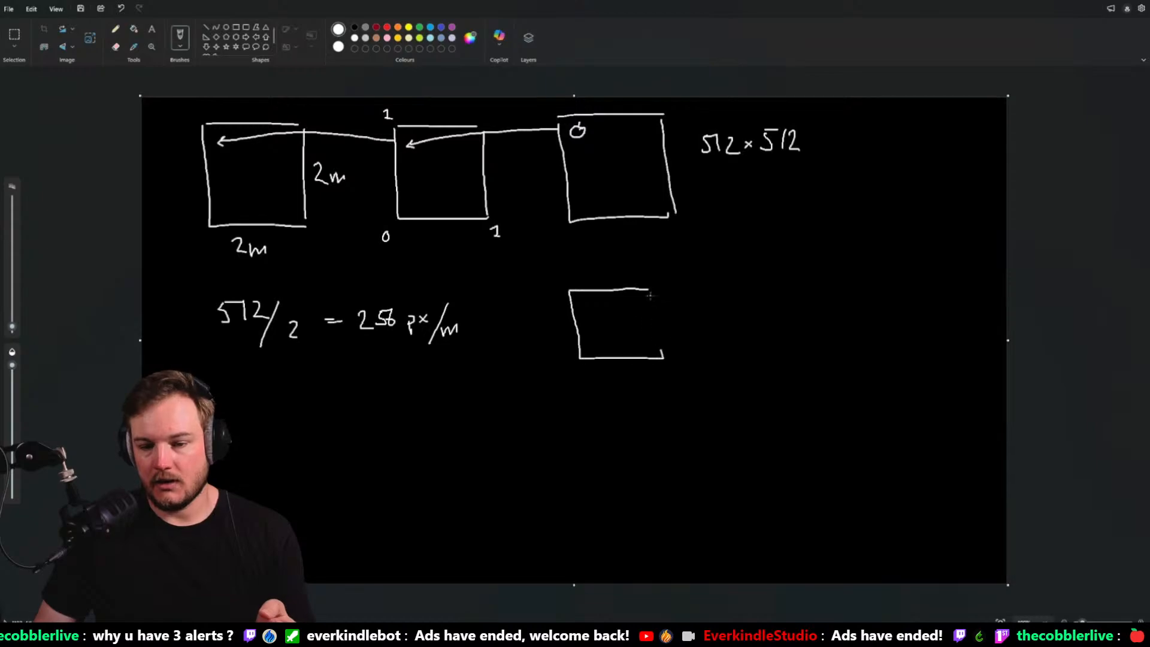
pyautogui.moveTo(650, 296)
pyautogui.mouseDown()
pyautogui.moveTo(662, 357)
pyautogui.moveTo(604, 385)
pyautogui.moveTo(629, 384)
pyautogui.mouseUp()
pyautogui.moveTo(672, 312)
pyautogui.mouseDown()
pyautogui.moveTo(681, 331)
pyautogui.moveTo(707, 327)
pyautogui.mouseUp()
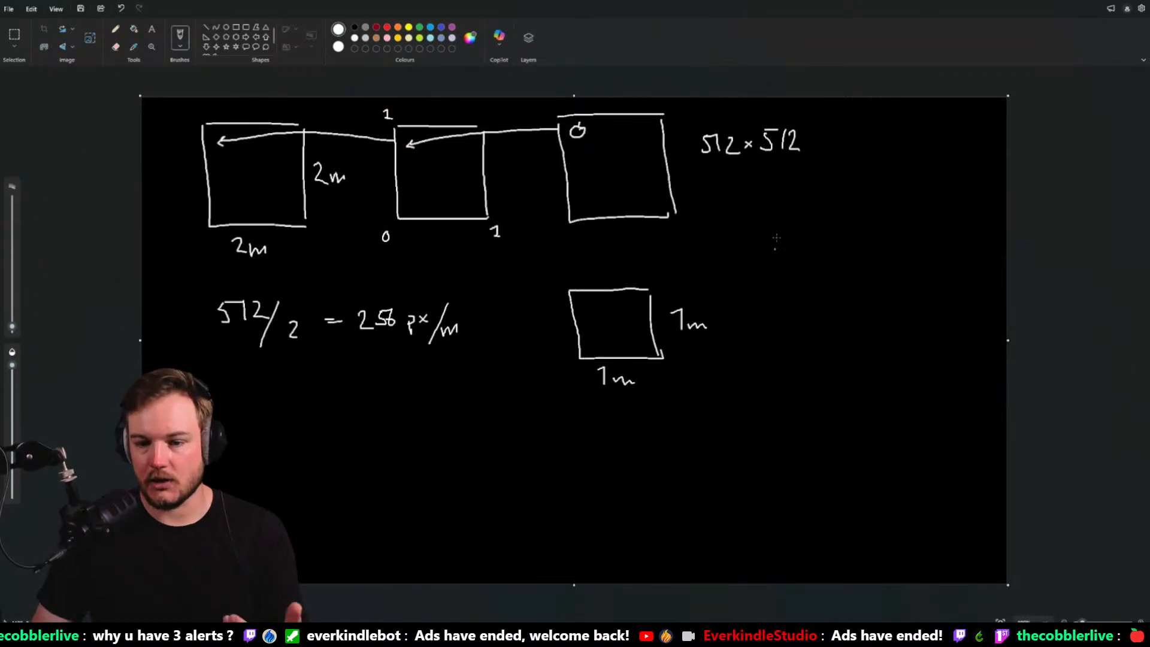
# Brush a larger square beside the 1m one and label its side and base 2m
pyautogui.moveTo(775, 221)
pyautogui.mouseDown()
pyautogui.moveTo(784, 361)
pyautogui.moveTo(882, 357)
pyautogui.mouseUp()
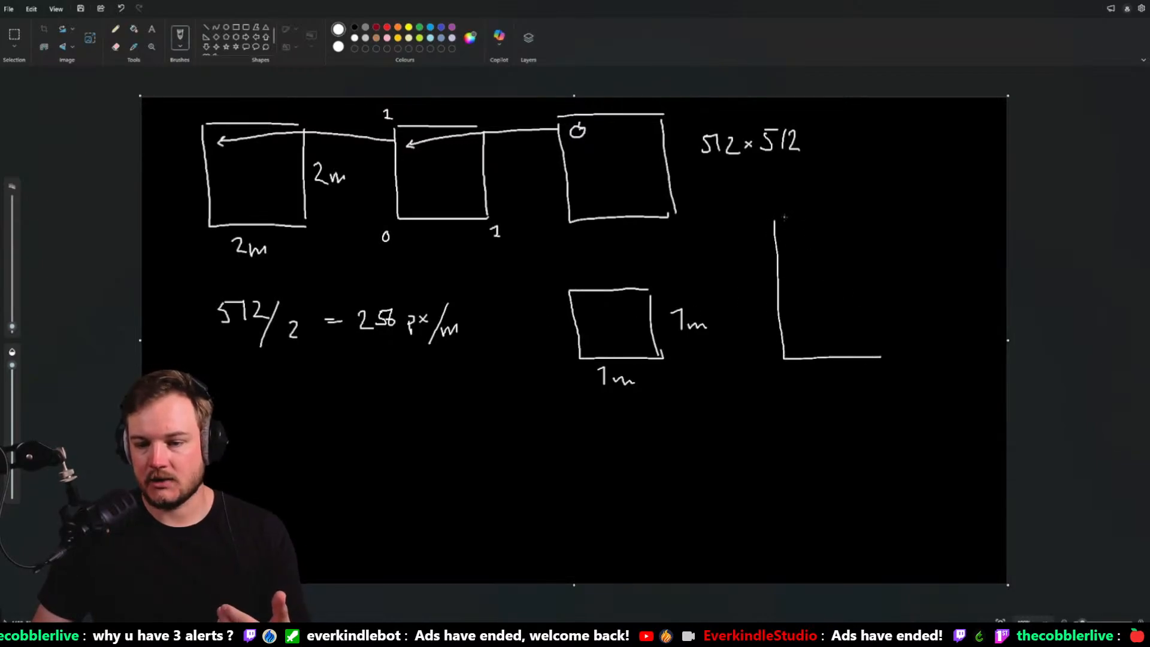
pyautogui.moveTo(784, 218)
pyautogui.mouseDown()
pyautogui.moveTo(920, 222)
pyautogui.moveTo(925, 358)
pyautogui.moveTo(848, 360)
pyautogui.moveTo(841, 381)
pyautogui.moveTo(855, 394)
pyautogui.moveTo(891, 382)
pyautogui.mouseUp()
pyautogui.moveTo(931, 286); pyautogui.dragTo(943, 305)
pyautogui.moveTo(949, 304); pyautogui.dragTo(966, 301)
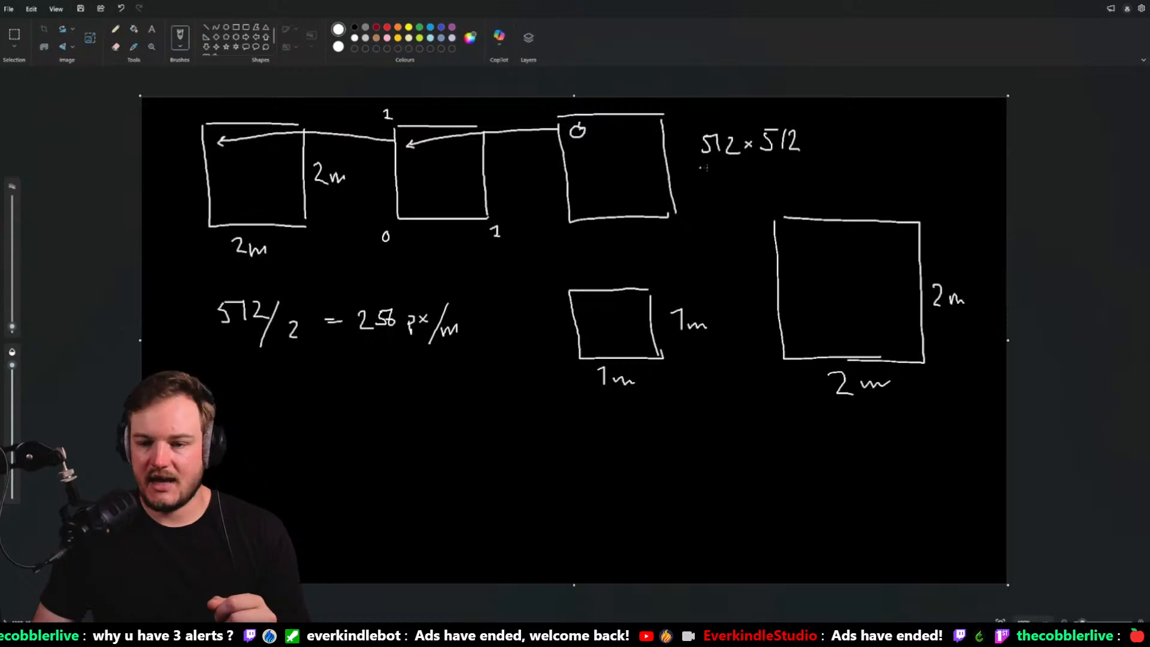
# Underline 512×512, then write 256 inside the large 2m square and 512 inside the 1m square
pyautogui.moveTo(700, 169); pyautogui.dragTo(804, 166)
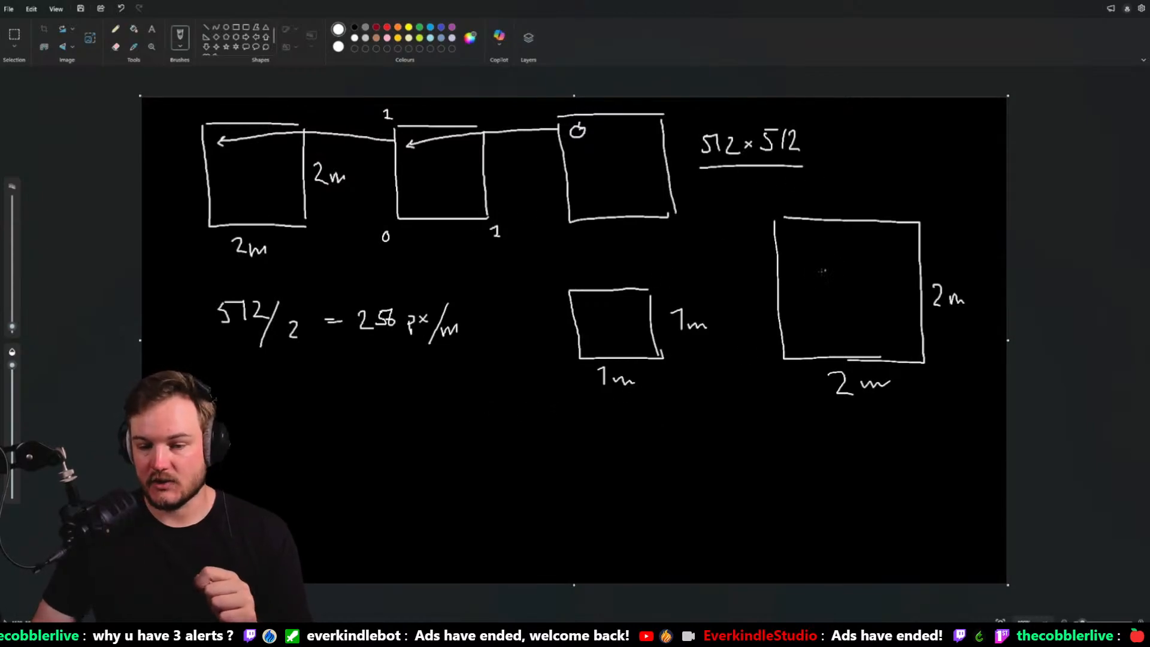
pyautogui.moveTo(817, 273)
pyautogui.mouseDown()
pyautogui.moveTo(830, 290)
pyautogui.moveTo(861, 265)
pyautogui.moveTo(849, 280)
pyautogui.mouseUp()
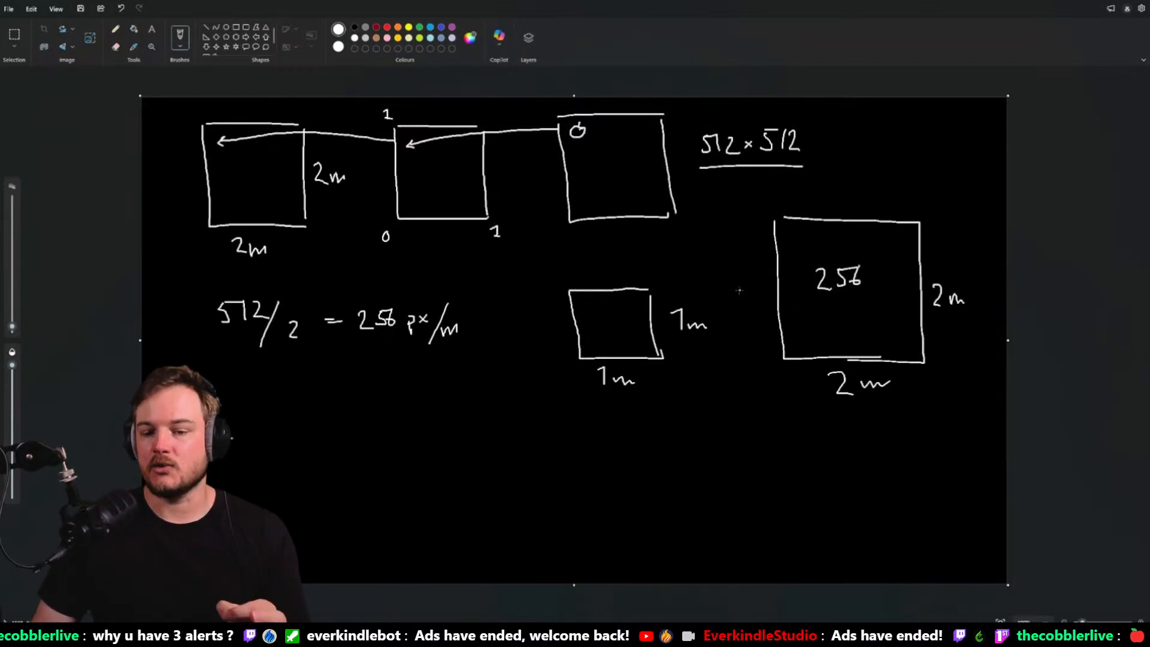
pyautogui.moveTo(598, 312)
pyautogui.mouseDown()
pyautogui.moveTo(593, 331)
pyautogui.moveTo(607, 311)
pyautogui.moveTo(616, 329)
pyautogui.moveTo(636, 327)
pyautogui.mouseUp()
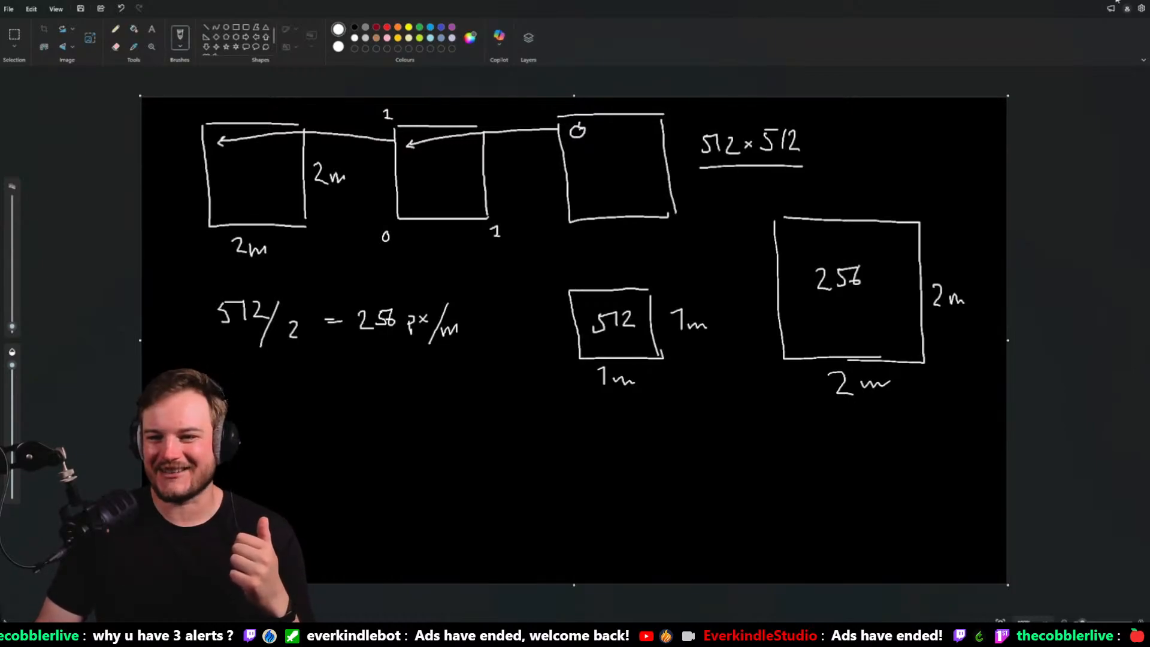
# Return to the Unreal Editor, select a stair room wall brush and inspect its checker texture and Brush Settings
pyautogui.click(1097, 1)
pyautogui.moveTo(625, 156); pyautogui.dragTo(719, 157, button='right')
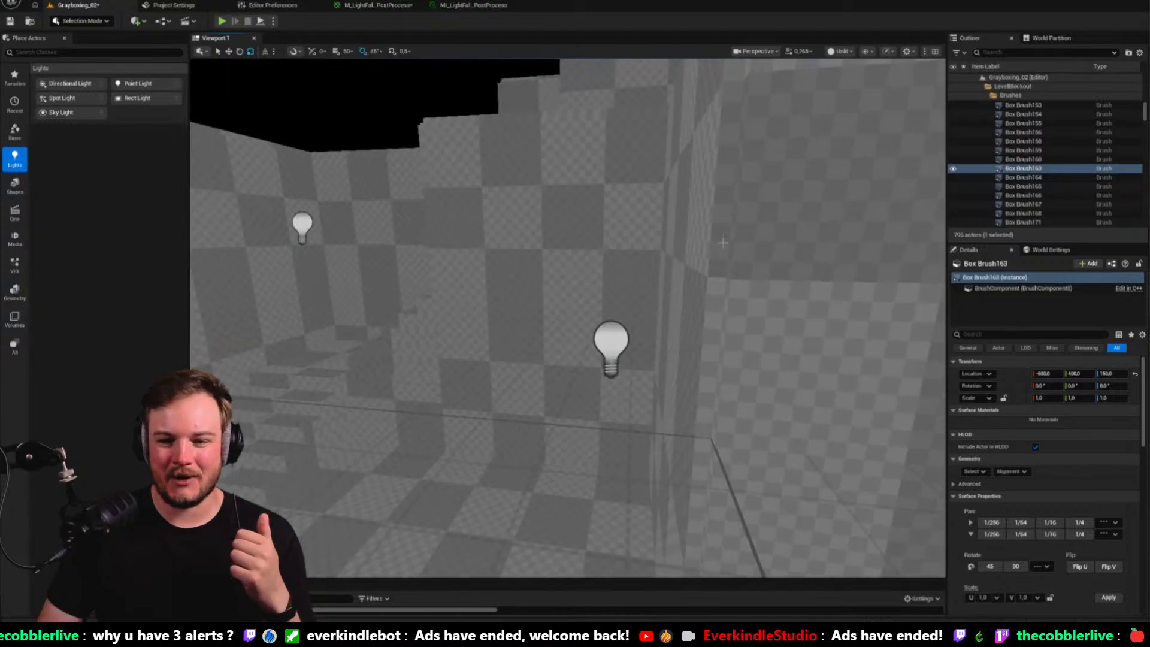
pyautogui.moveTo(689, 203)
pyautogui.mouseDown(button='right')
pyautogui.moveTo(809, 188)
pyautogui.moveTo(881, 201)
pyautogui.moveTo(803, 195)
pyautogui.mouseUp(button='right')
pyautogui.click(441, 172)
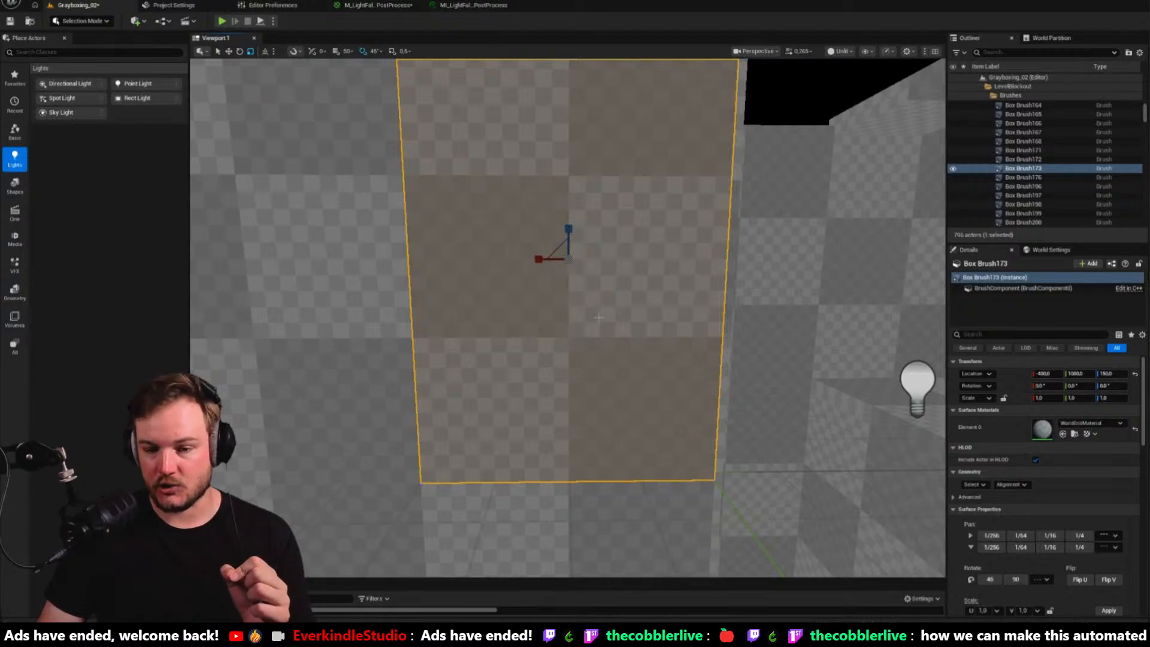
pyautogui.moveTo(697, 263); pyautogui.dragTo(690, 204, button='right')
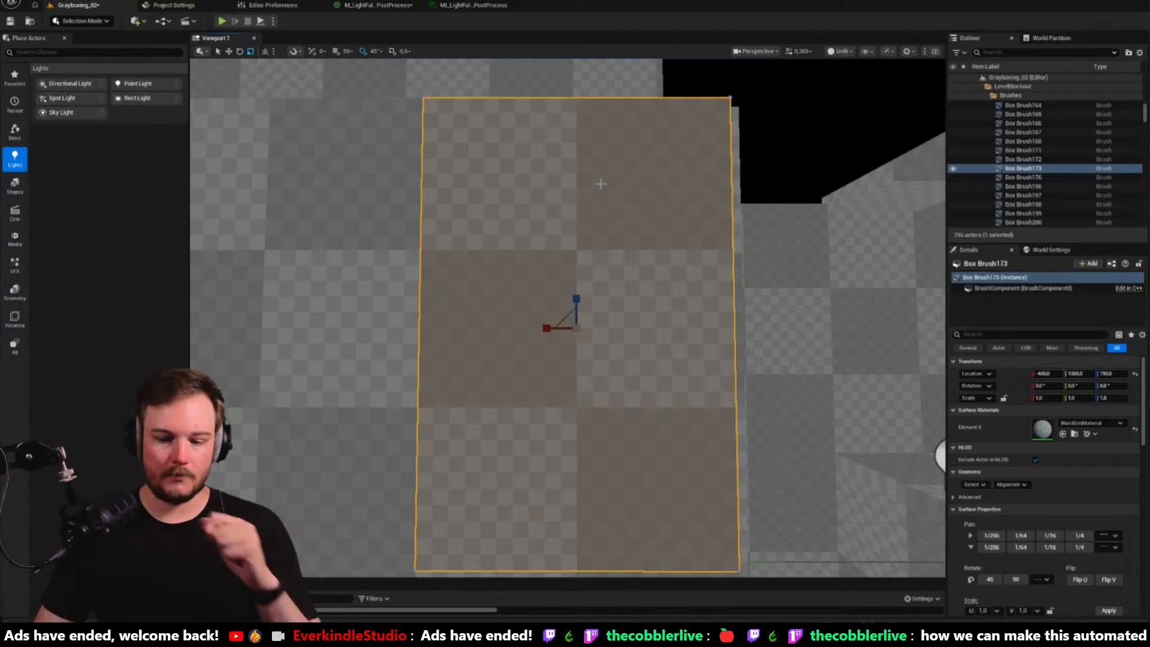
pyautogui.scroll(-5, 599, 181)
pyautogui.press('f')
pyautogui.scroll(-5, 1028, 455)
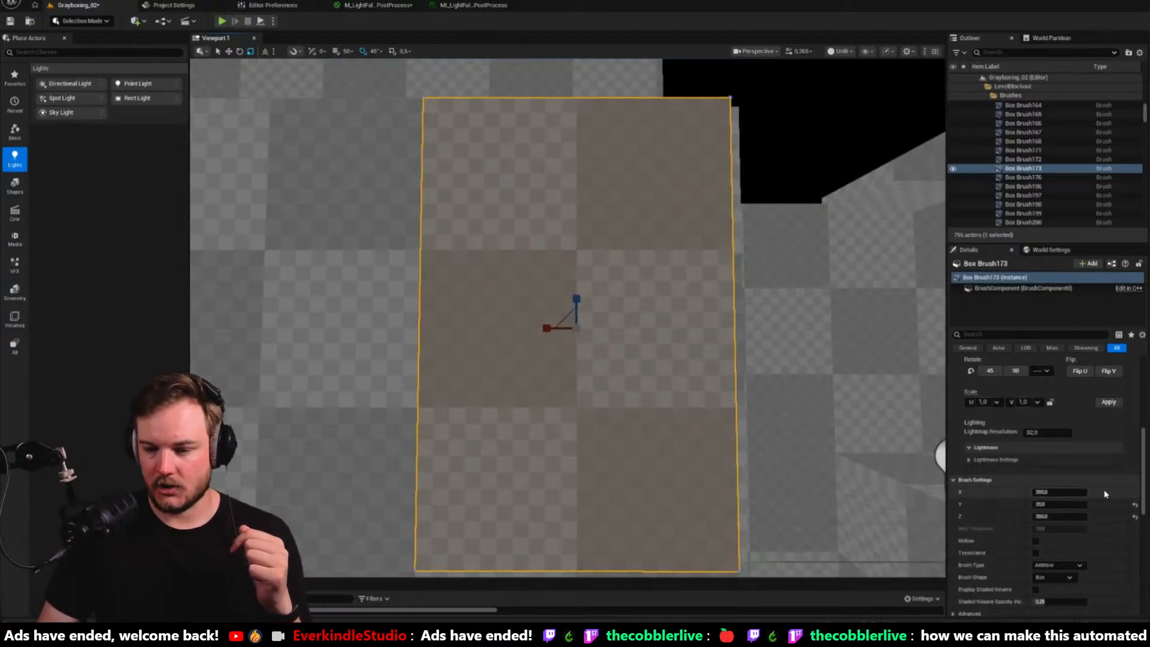
# Try widening the selected wall brush's X size to about 463, and undo that size change
pyautogui.moveTo(686, 375); pyautogui.dragTo(687, 359, button='right')
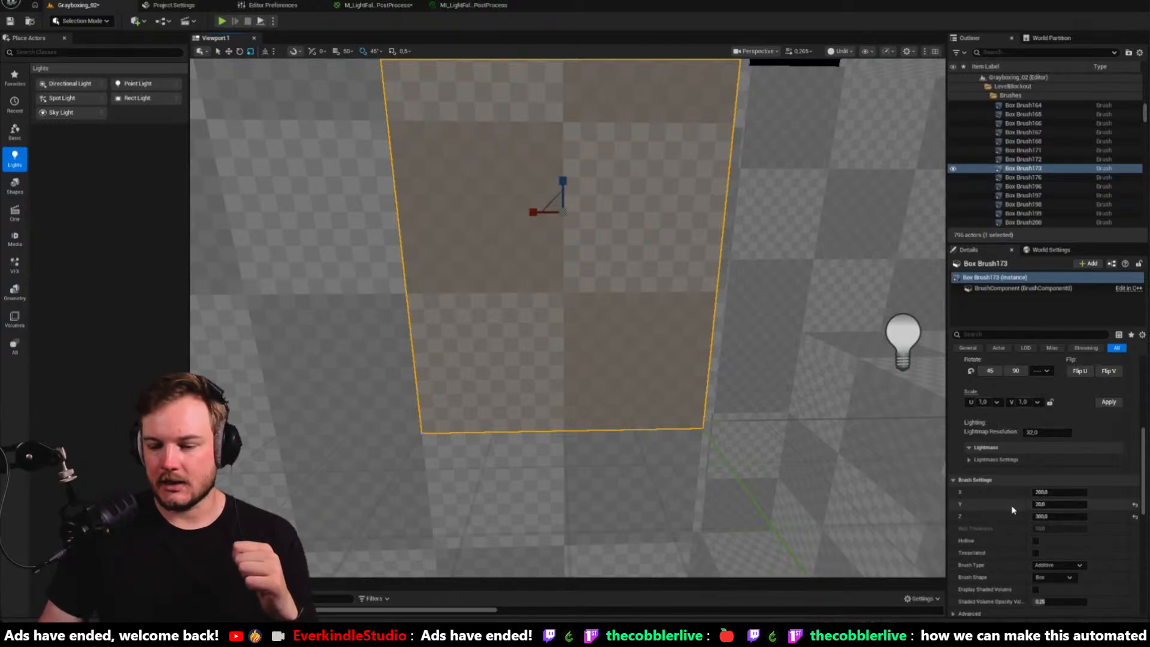
pyautogui.moveTo(669, 338)
pyautogui.mouseDown(button='right')
pyautogui.moveTo(695, 309)
pyautogui.moveTo(719, 308)
pyautogui.moveTo(713, 336)
pyautogui.moveTo(659, 312)
pyautogui.moveTo(624, 269)
pyautogui.mouseUp(button='right')
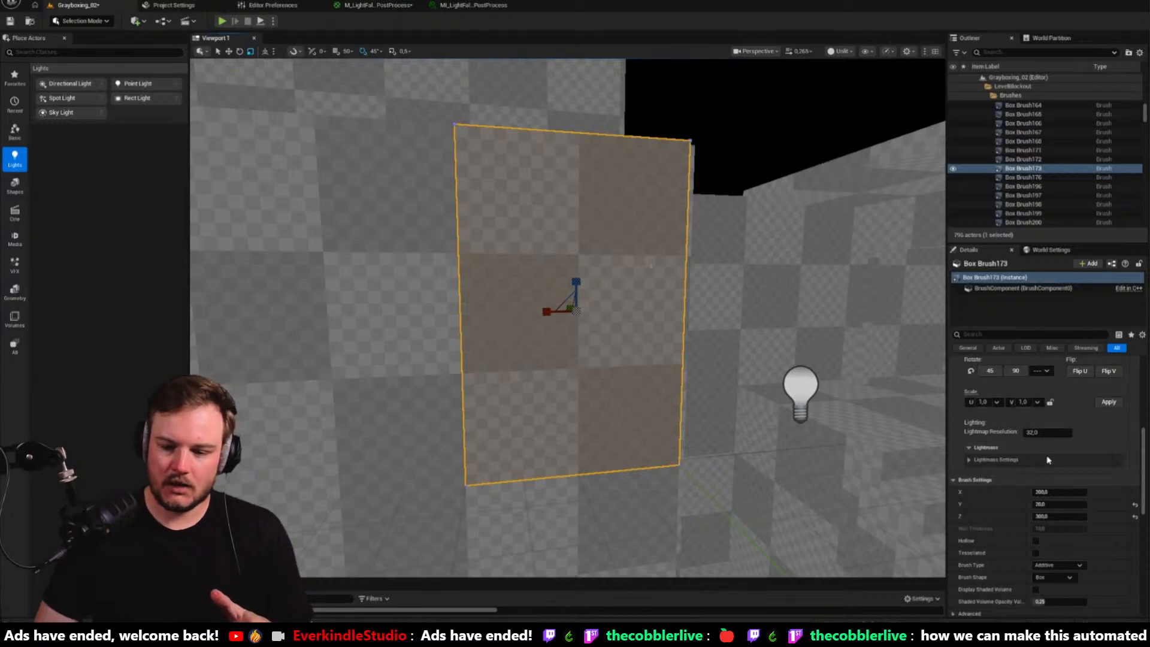
pyautogui.moveTo(1050, 492); pyautogui.dragTo(1096, 492)
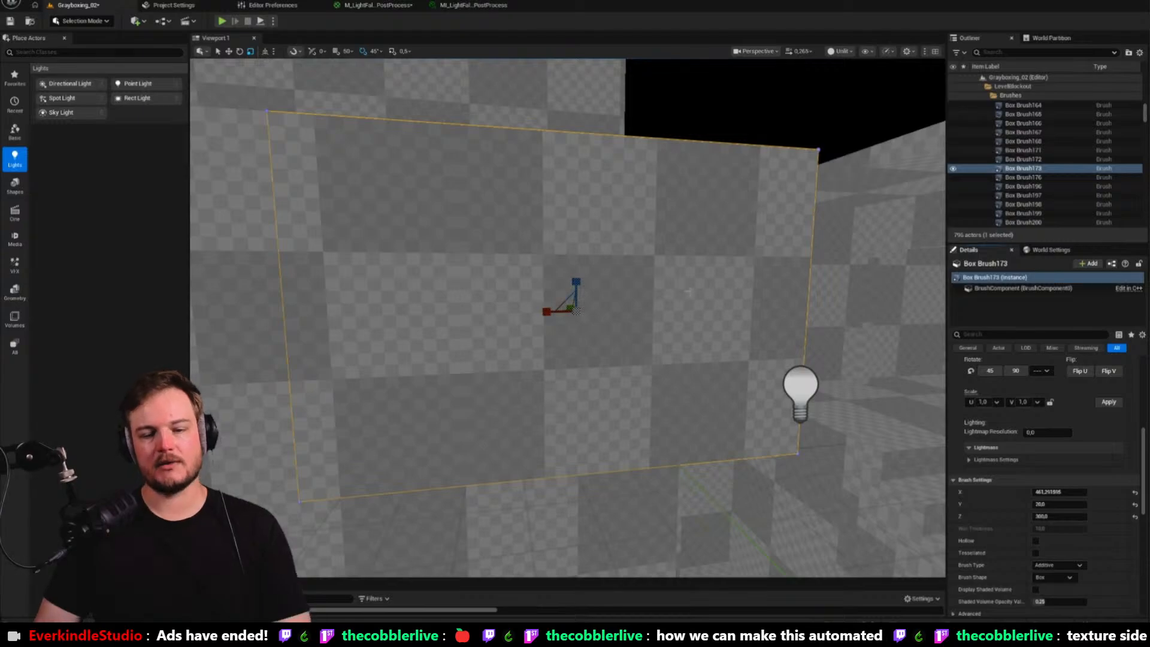
pyautogui.hotkey('ctrl', 'z')
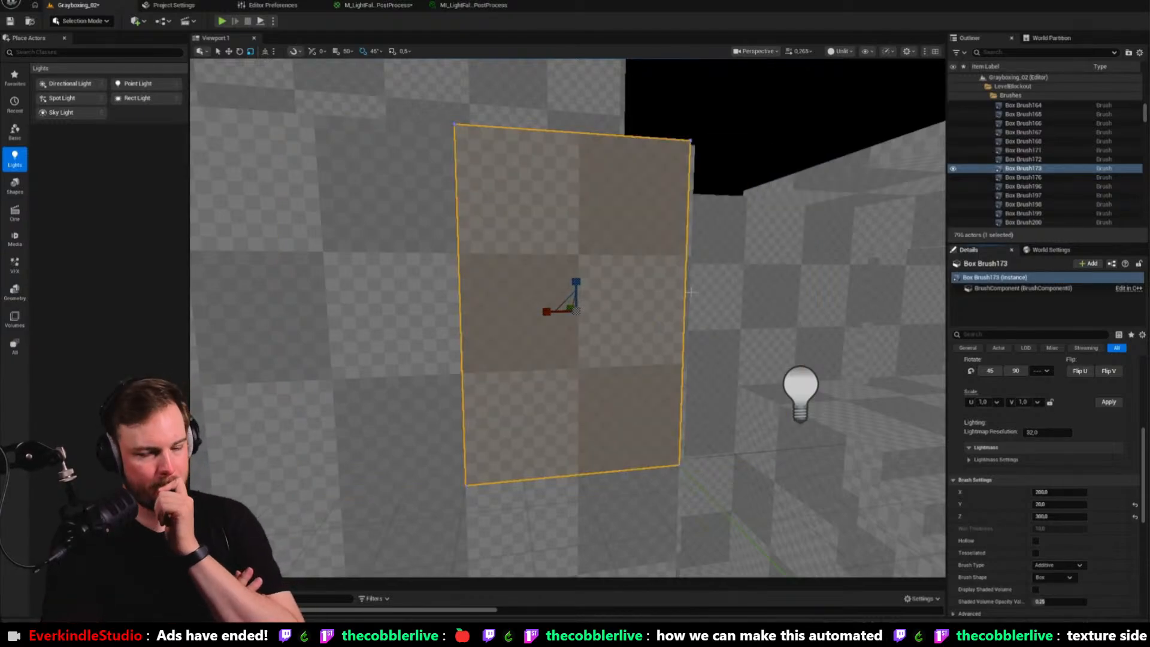
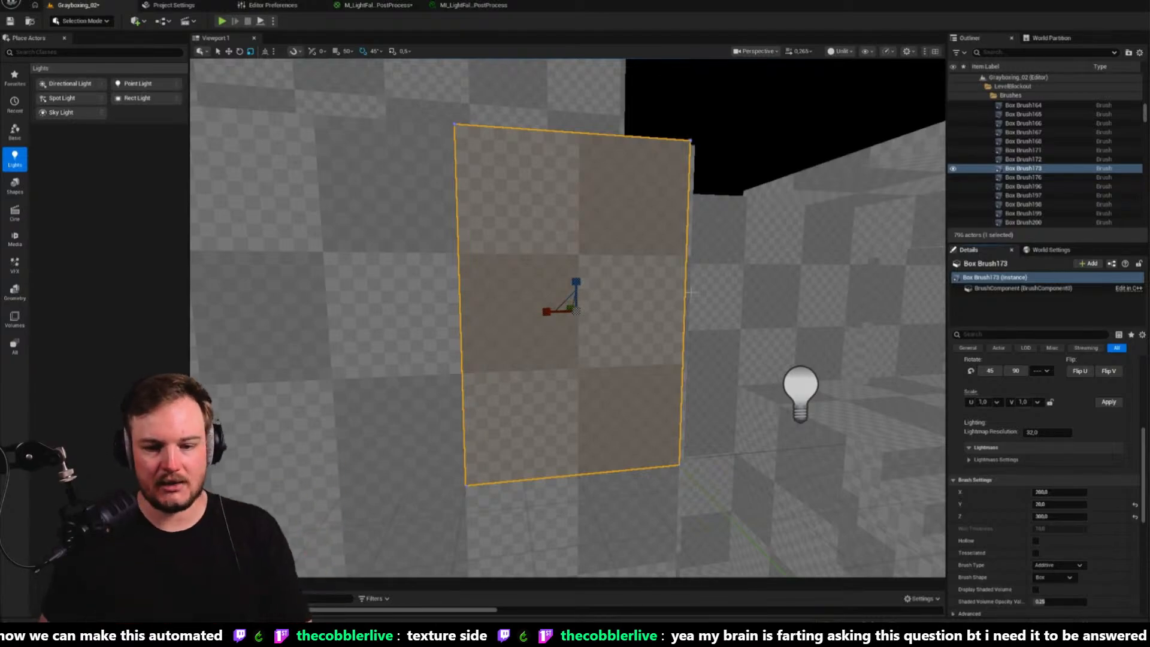
# Duplicate two adjoining ceiling brushes beside the stair room's open top one brush width over the gap
pyautogui.moveTo(691, 293); pyautogui.dragTo(691, 292, button='right')
pyautogui.press('Escape')
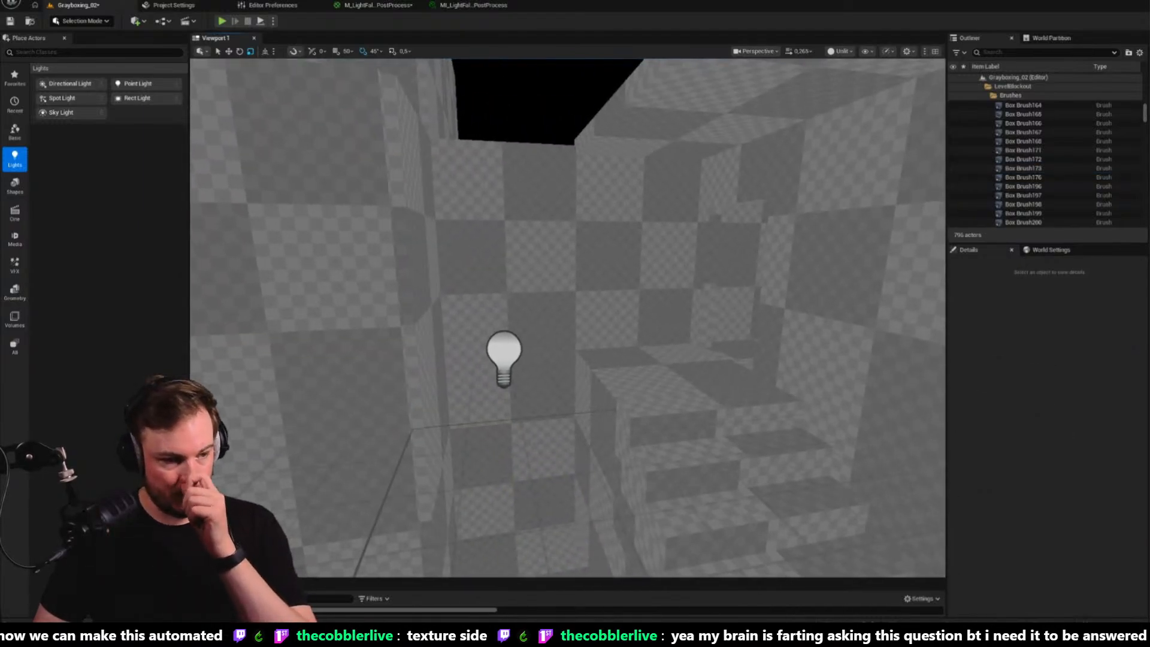
pyautogui.moveTo(712, 255); pyautogui.dragTo(713, 254, button='right')
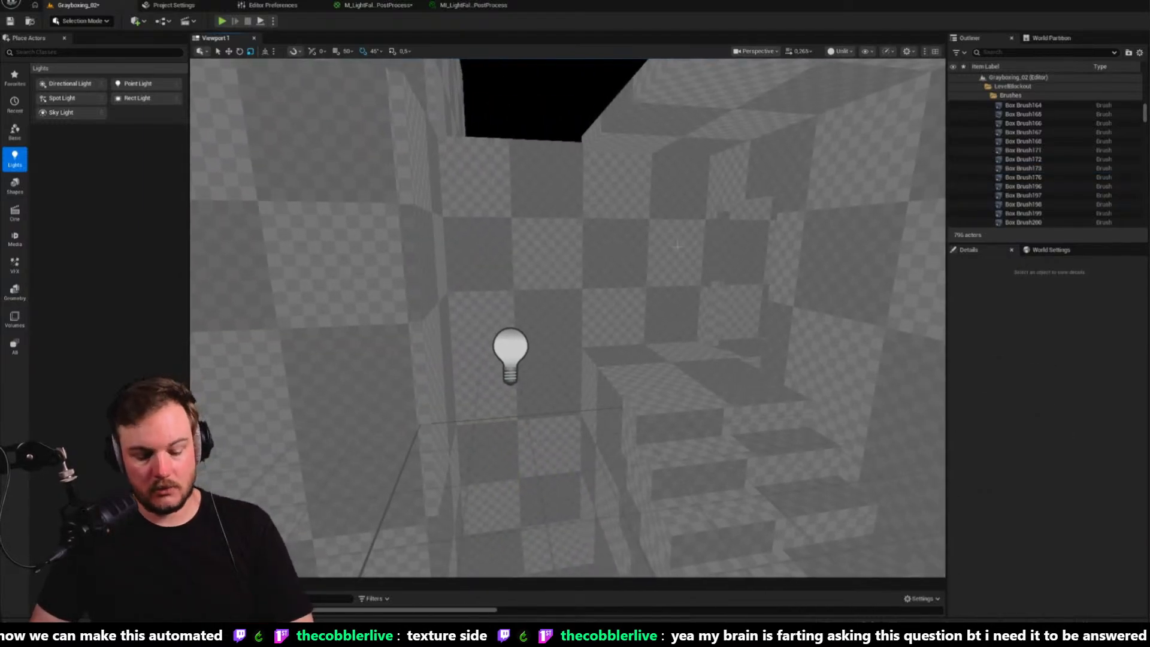
pyautogui.moveTo(675, 243); pyautogui.dragTo(676, 244, button='right')
pyautogui.moveTo(514, 124); pyautogui.dragTo(514, 124, button='right')
pyautogui.click(515, 125)
pyautogui.press('Escape')
pyautogui.click(631, 159)
pyautogui.keyDown('ctrl'); pyautogui.click(639, 239); pyautogui.keyUp('ctrl')
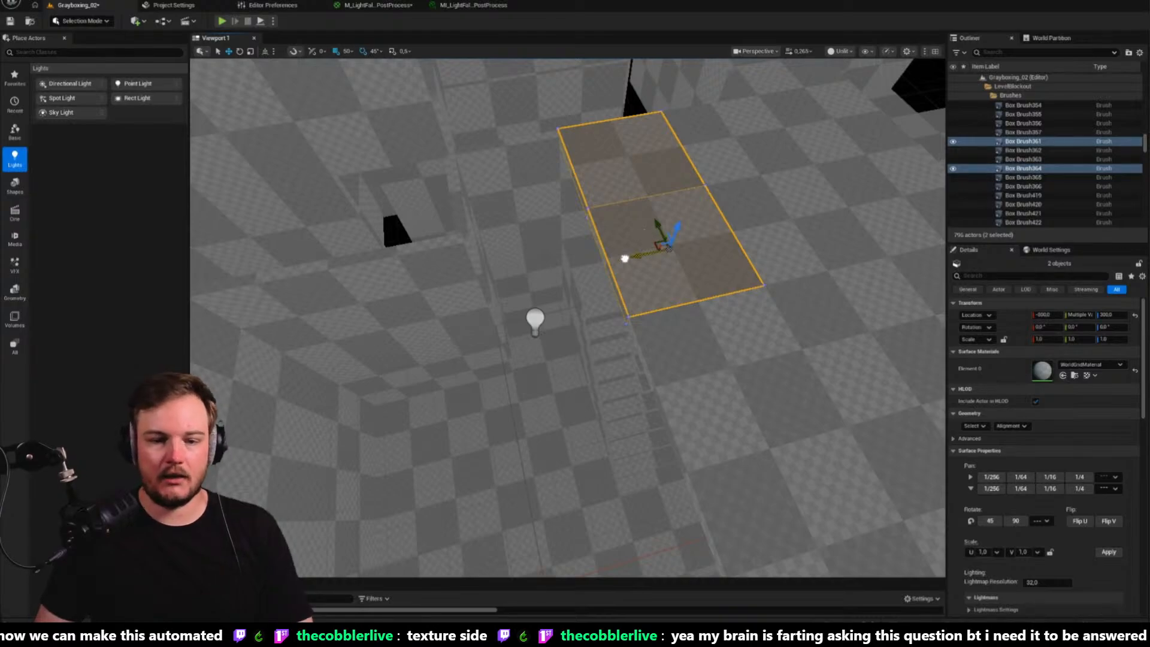
pyautogui.keyDown('alt'); pyautogui.moveTo(624, 256); pyautogui.dragTo(490, 277); pyautogui.keyUp('alt')
pyautogui.moveTo(490, 278); pyautogui.dragTo(533, 259, button='right')
# Copy two adjoining ceiling brushes further along the gap, then duplicate the resulting row of three twice across the stair room's opening
pyautogui.click(690, 228)
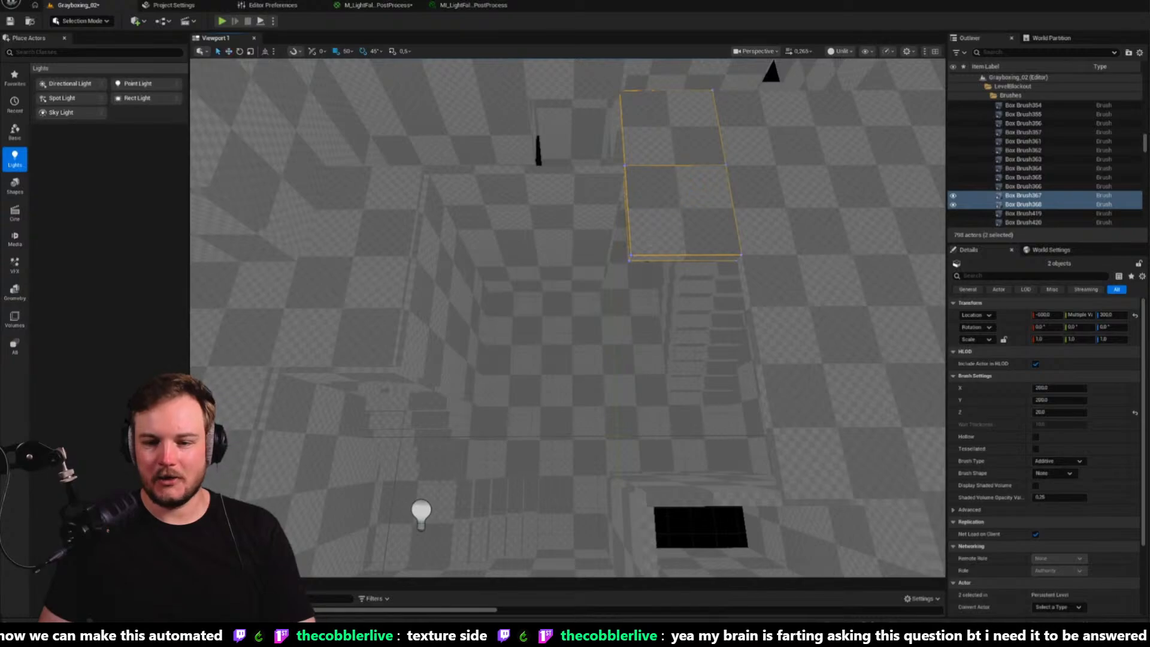
pyautogui.keyDown('ctrl'); pyautogui.click(750, 234); pyautogui.keyUp('ctrl')
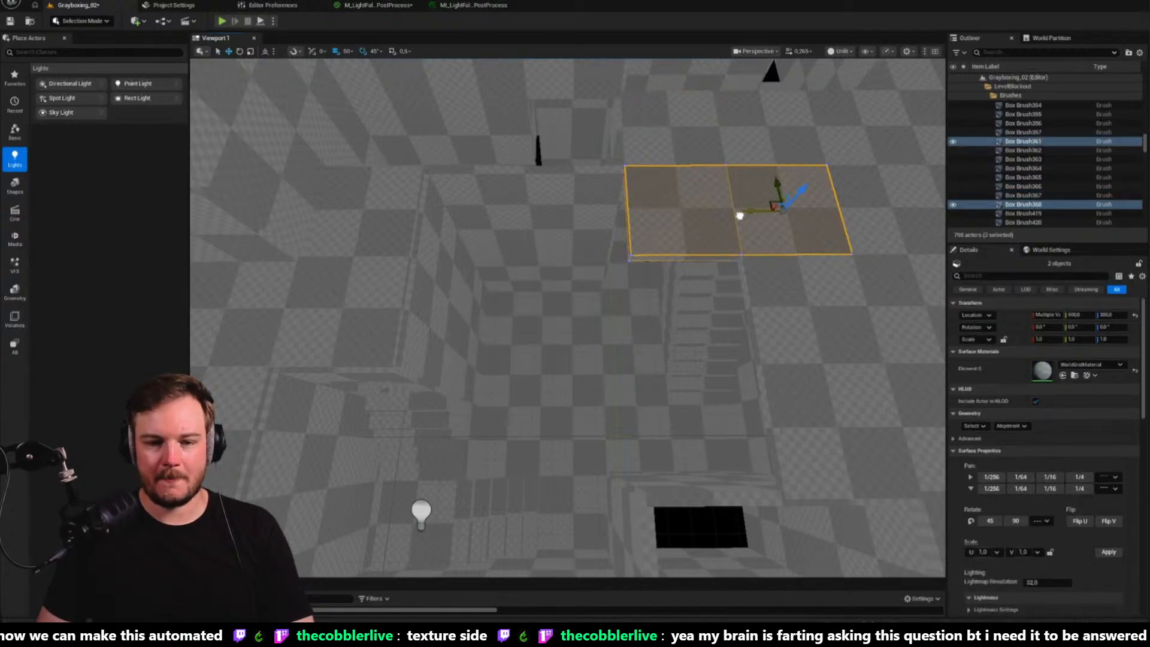
pyautogui.moveTo(744, 211)
pyautogui.keyDown('alt'); pyautogui.mouseDown()
pyautogui.moveTo(455, 226)
pyautogui.moveTo(503, 228)
pyautogui.mouseUp(); pyautogui.keyUp('alt')
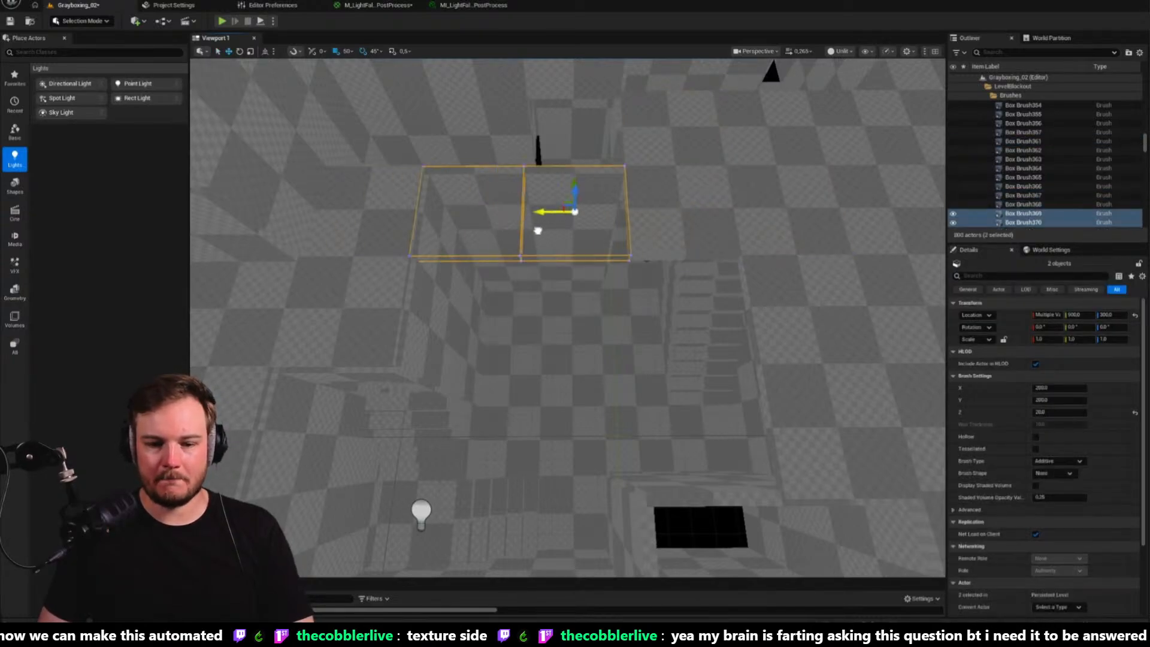
pyautogui.keyDown('ctrl'); pyautogui.click(658, 226); pyautogui.keyUp('ctrl')
pyautogui.moveTo(658, 227)
pyautogui.mouseDown(button='right')
pyautogui.moveTo(575, 240)
pyautogui.moveTo(622, 257)
pyautogui.mouseUp(button='right')
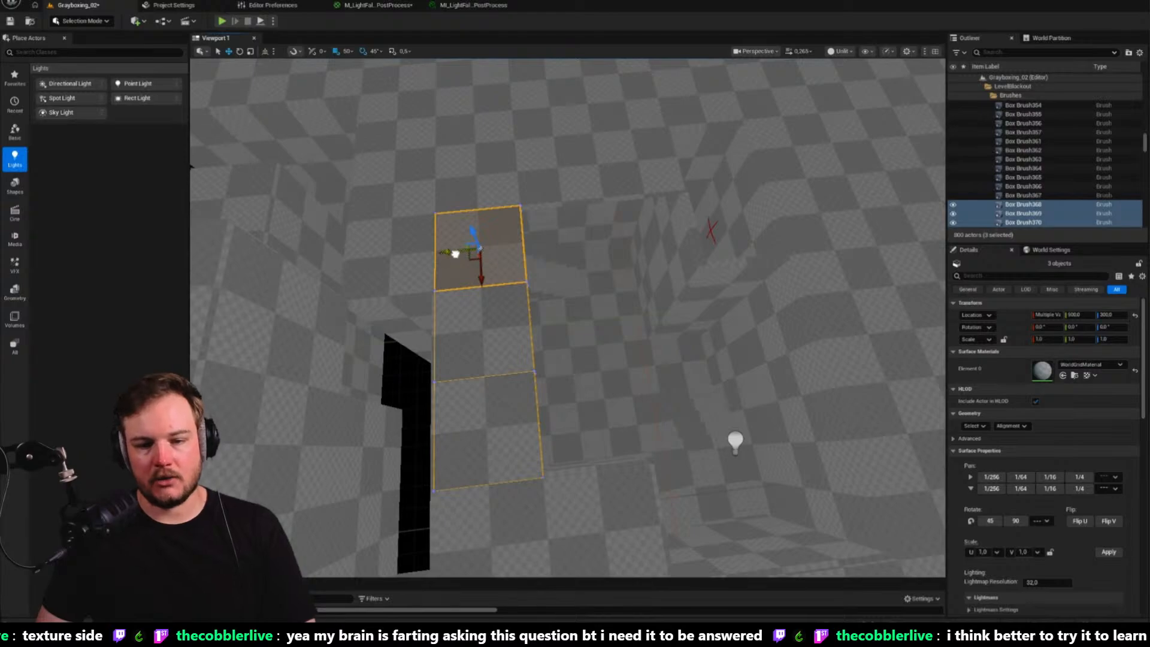
pyautogui.keyDown('alt'); pyautogui.moveTo(456, 254); pyautogui.dragTo(617, 241); pyautogui.keyUp('alt')
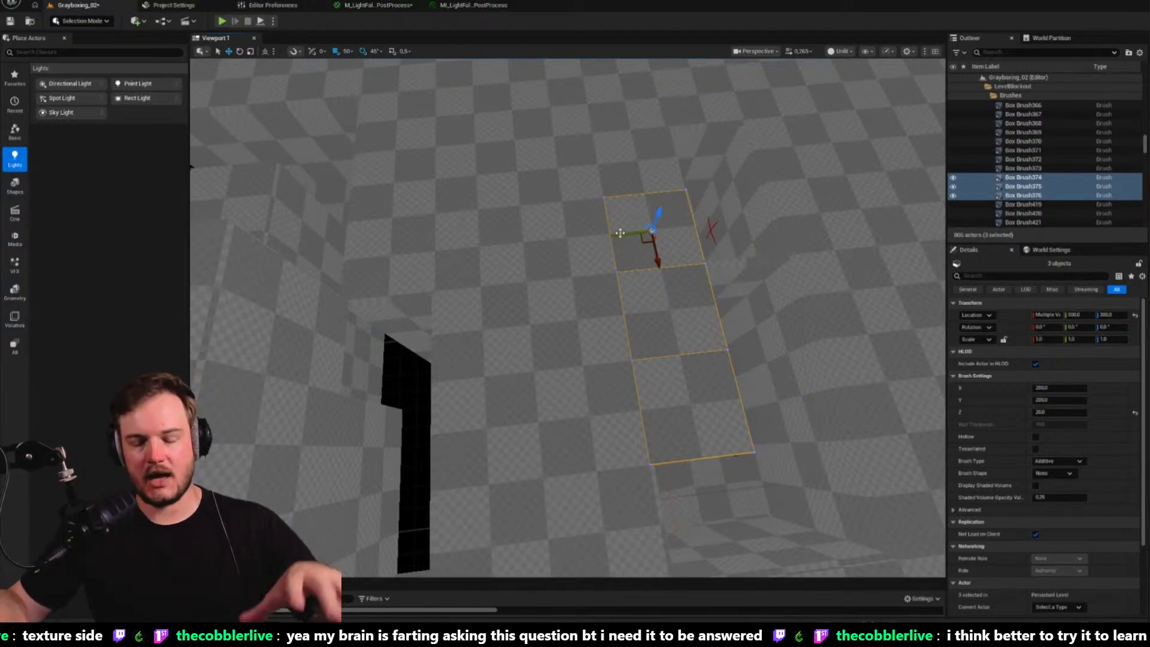
# Duplicate two brushes from the new ceiling's end row over the next gap, then select a ceiling brush beside the remaining opening
pyautogui.moveTo(645, 261)
pyautogui.mouseDown(button='right')
pyautogui.moveTo(444, 231)
pyautogui.moveTo(605, 264)
pyautogui.moveTo(443, 261)
pyautogui.mouseUp(button='right')
pyautogui.click(667, 233)
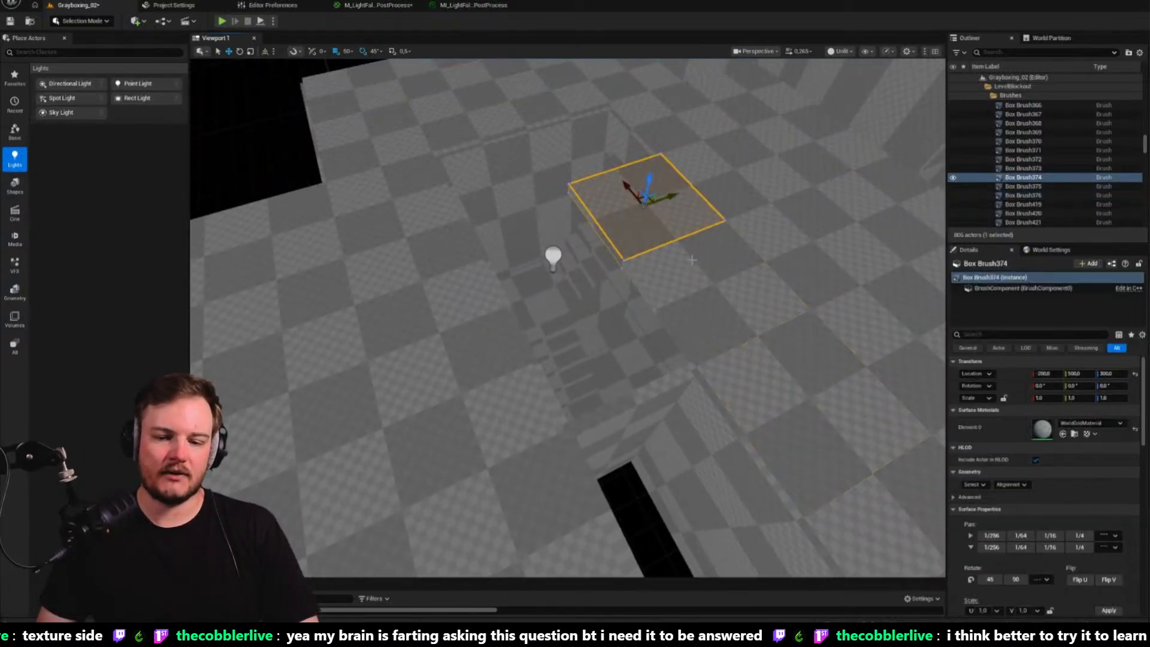
pyautogui.keyDown('ctrl'); pyautogui.click(693, 266); pyautogui.keyUp('ctrl')
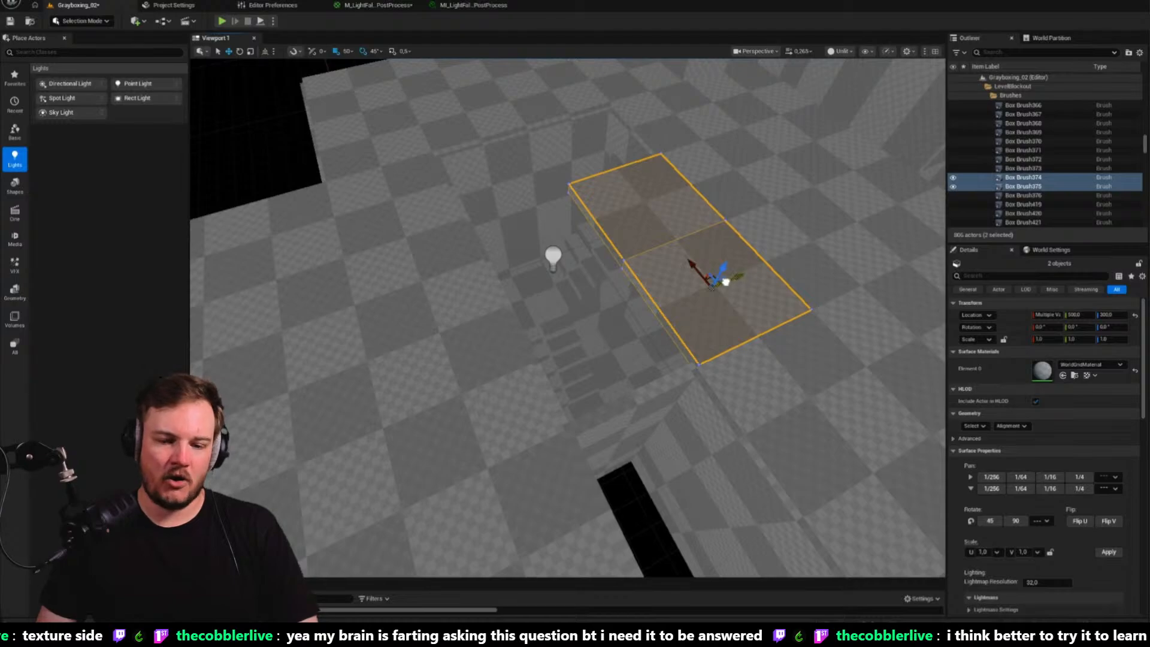
pyautogui.keyDown('alt'); pyautogui.moveTo(726, 282); pyautogui.dragTo(625, 315); pyautogui.keyUp('alt')
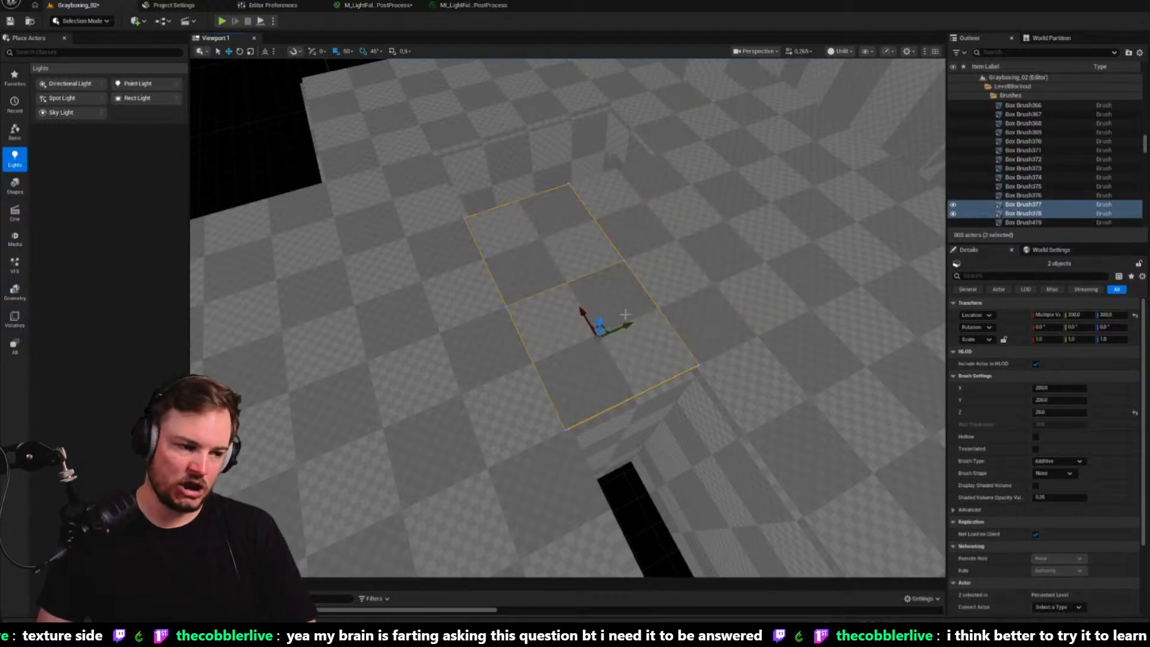
pyautogui.moveTo(628, 287); pyautogui.dragTo(627, 216, button='right')
pyautogui.click(542, 200)
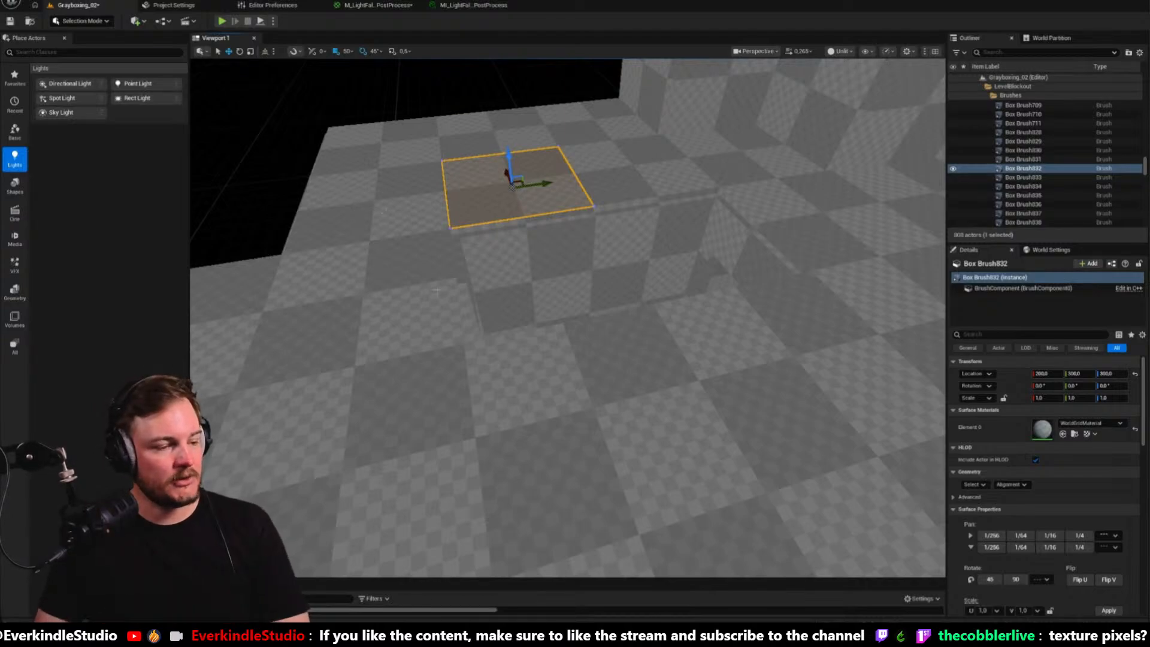
# Switch to Paint, write "Texture pixels" and "Texels" below the squares, and underline "Tex", "els" and 512/2
pyautogui.hotkey('alt', 'Tab')
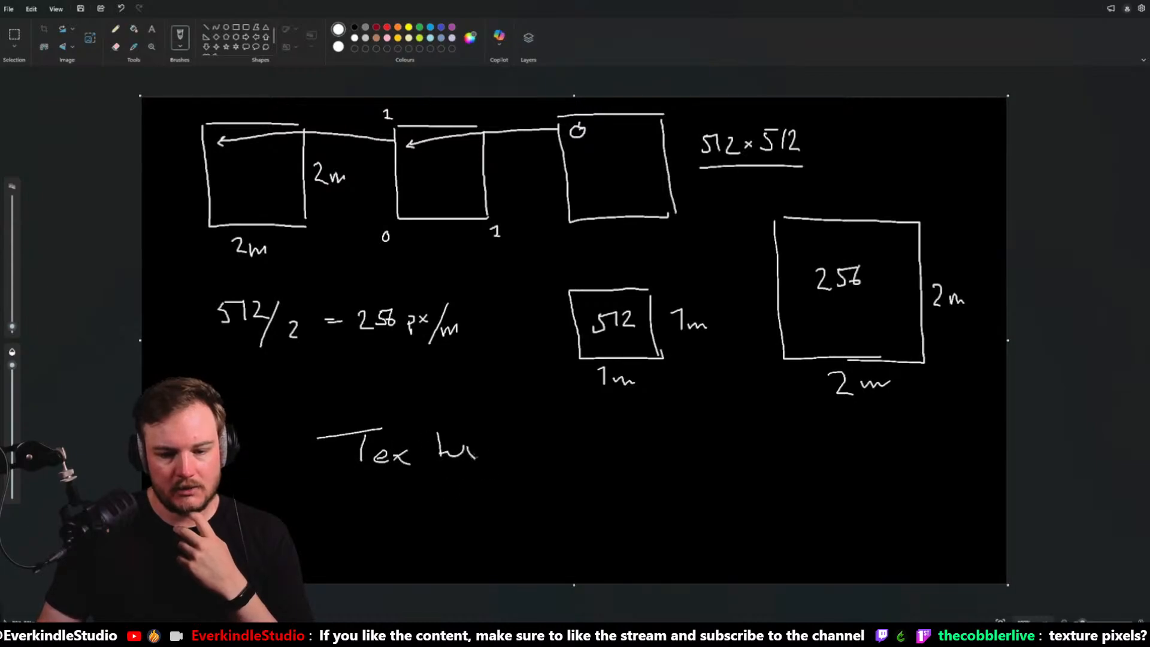
pyautogui.moveTo(328, 470); pyautogui.dragTo(426, 478)
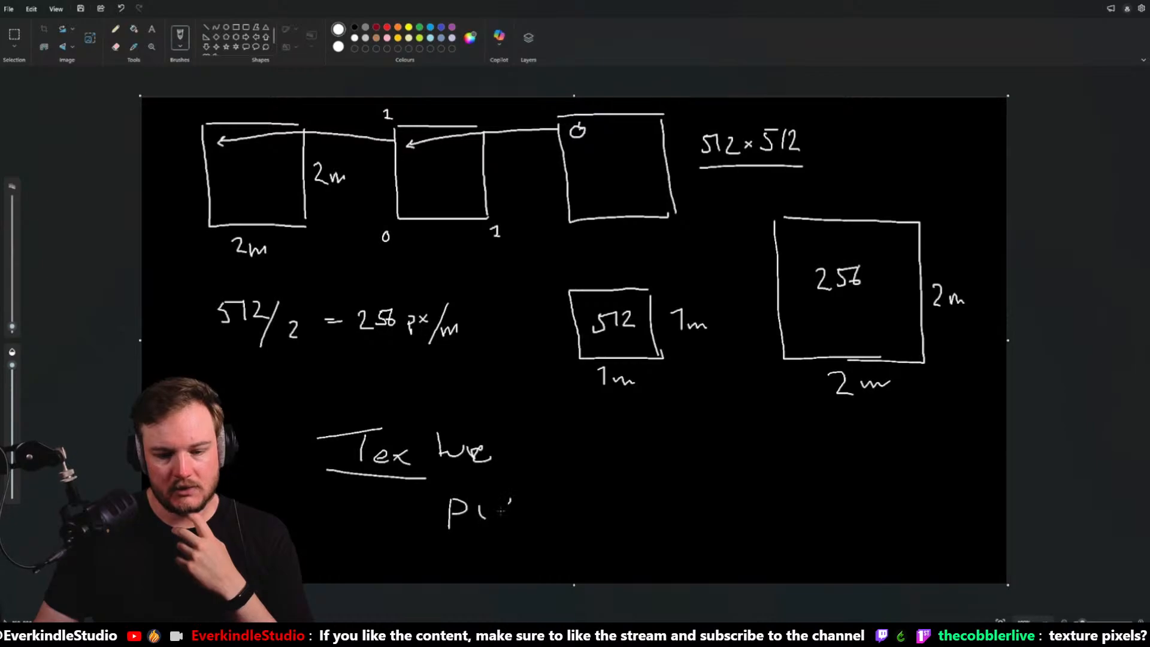
pyautogui.moveTo(556, 506)
pyautogui.mouseDown()
pyautogui.moveTo(550, 516)
pyautogui.moveTo(567, 513)
pyautogui.mouseUp()
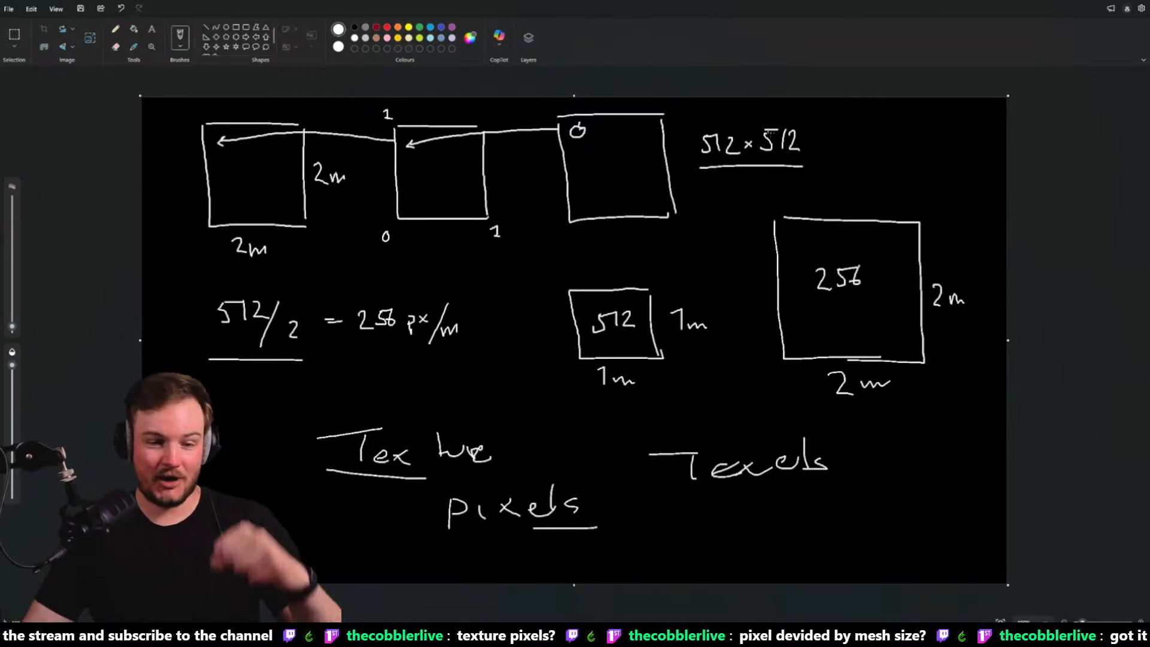
# Return to the Unreal Editor and duplicate the selected ceiling brush with its neighbour across the remaining stair room opening
pyautogui.hotkey('alt', 'Tab')
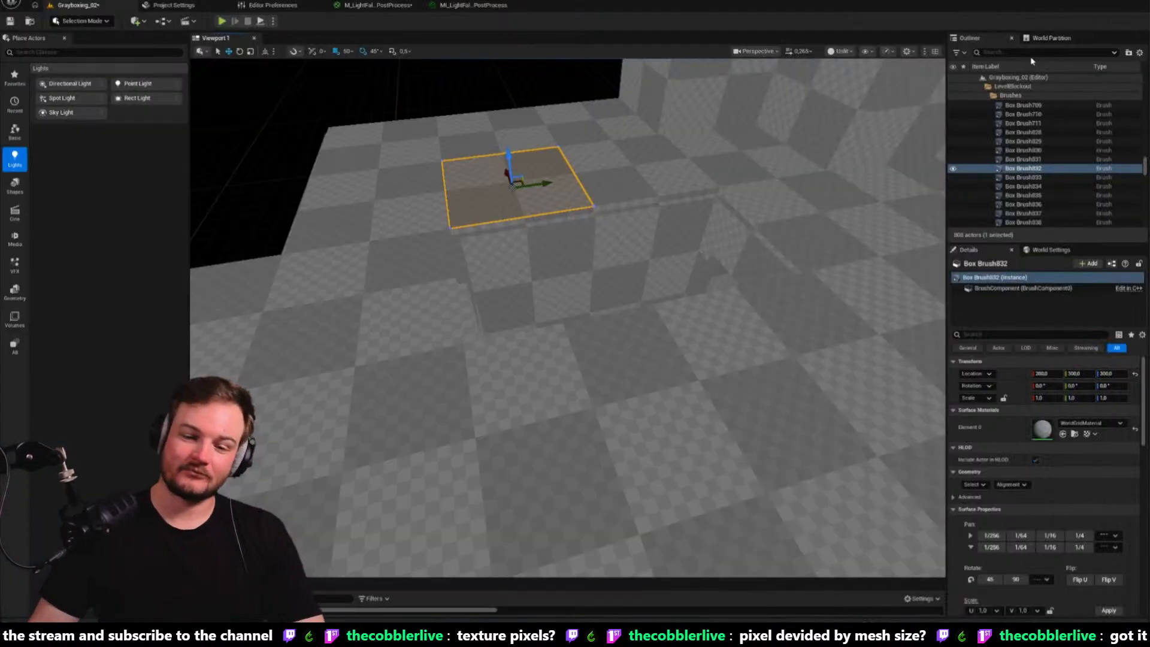
pyautogui.moveTo(531, 190); pyautogui.dragTo(531, 191, button='right')
pyautogui.keyDown('ctrl'); pyautogui.click(531, 190); pyautogui.keyUp('ctrl')
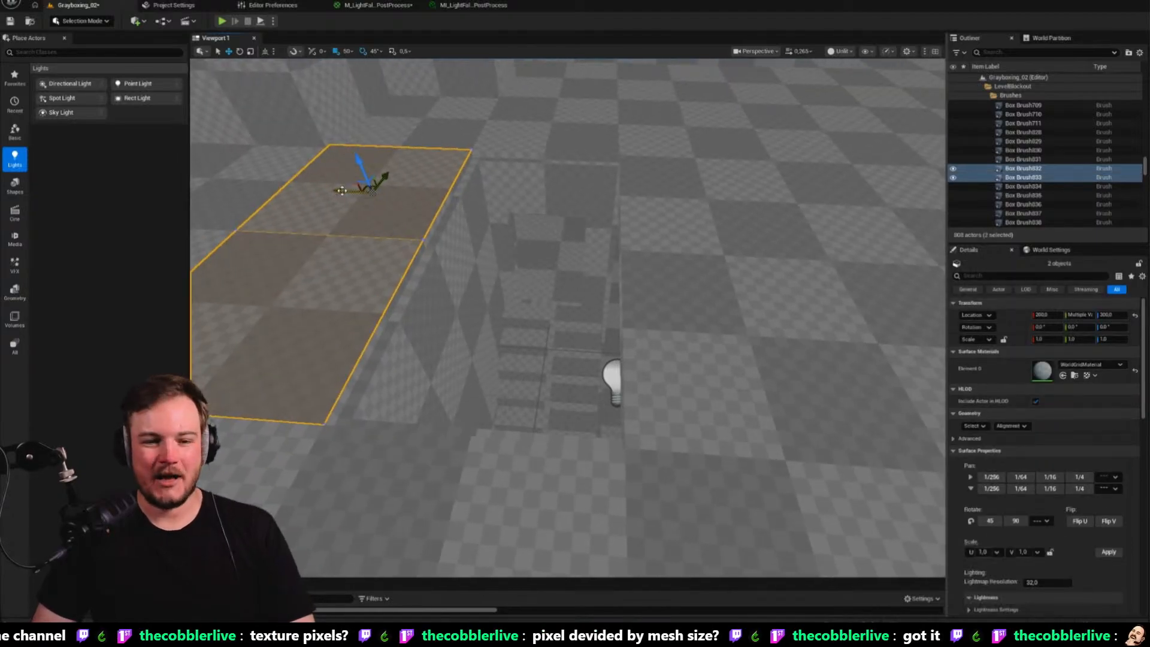
pyautogui.keyDown('alt'); pyautogui.moveTo(356, 192); pyautogui.dragTo(488, 202); pyautogui.keyUp('alt')
# Examine the covered stair room, its stairs and the adjoining hall from inside
pyautogui.moveTo(617, 230); pyautogui.dragTo(657, 249, button='right')
pyautogui.press('w')
pyautogui.press('Escape')
pyautogui.press('w')
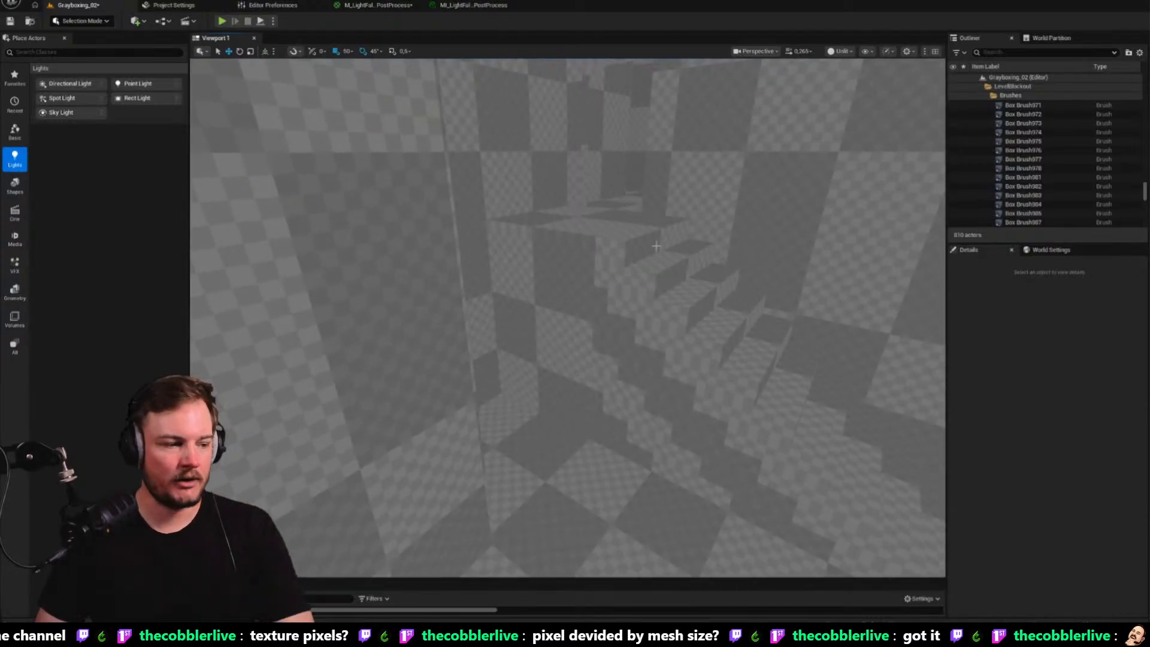
pyautogui.moveTo(657, 249); pyautogui.dragTo(657, 250, button='right')
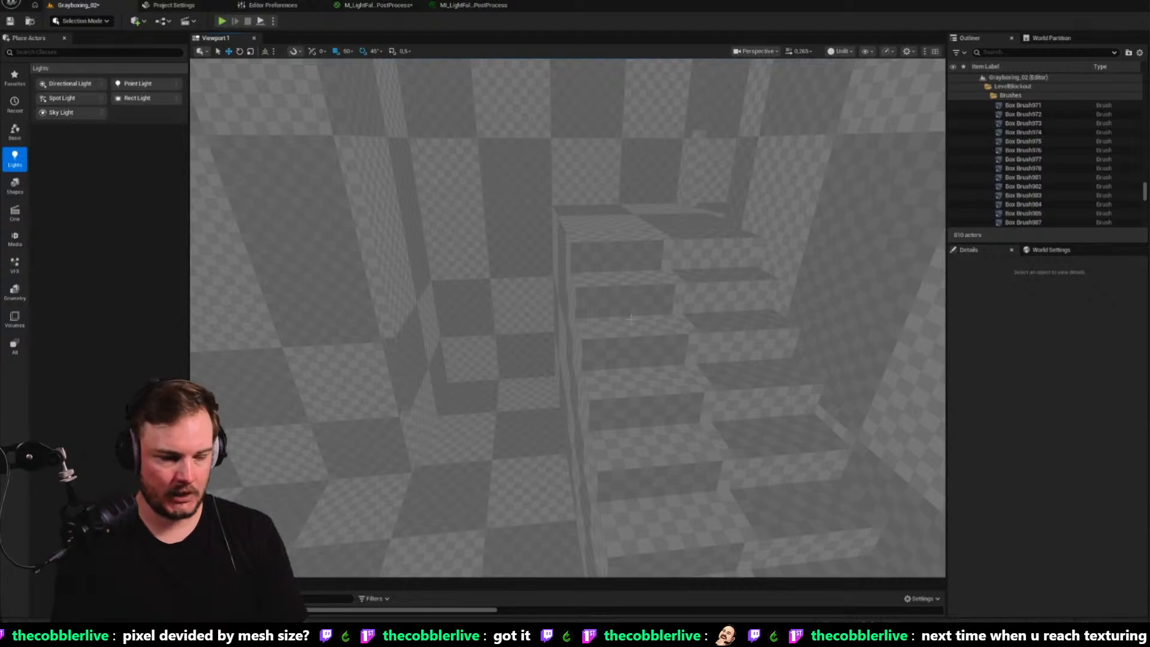
pyautogui.moveTo(631, 319); pyautogui.dragTo(660, 342, button='right')
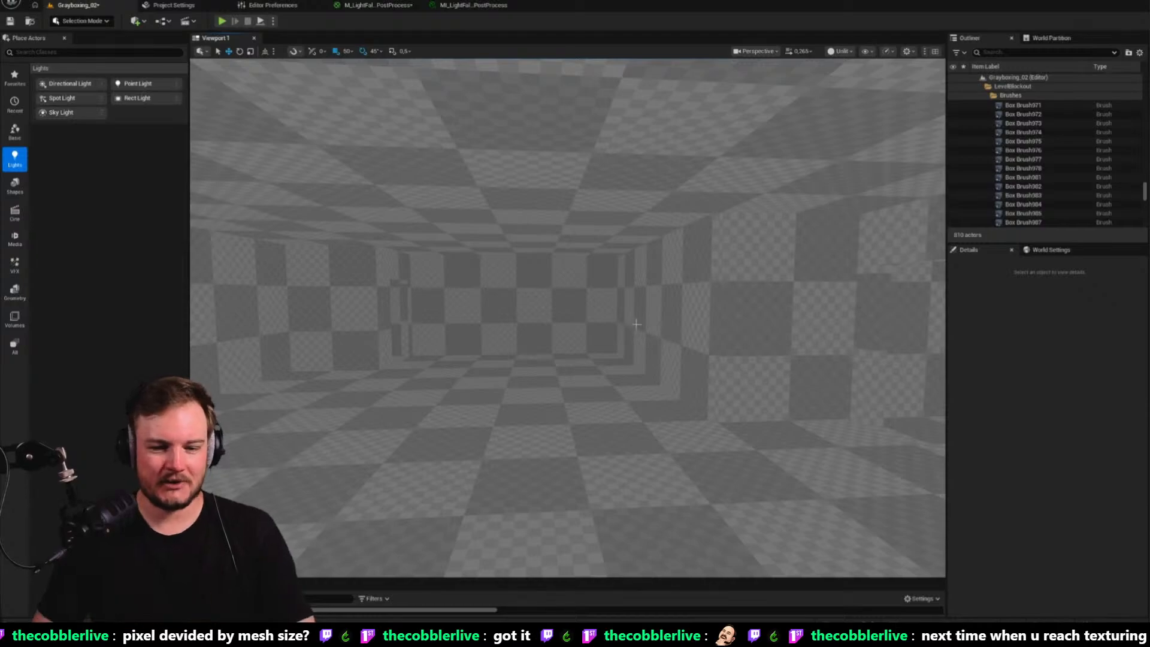
pyautogui.moveTo(636, 325); pyautogui.dragTo(332, 351, button='right')
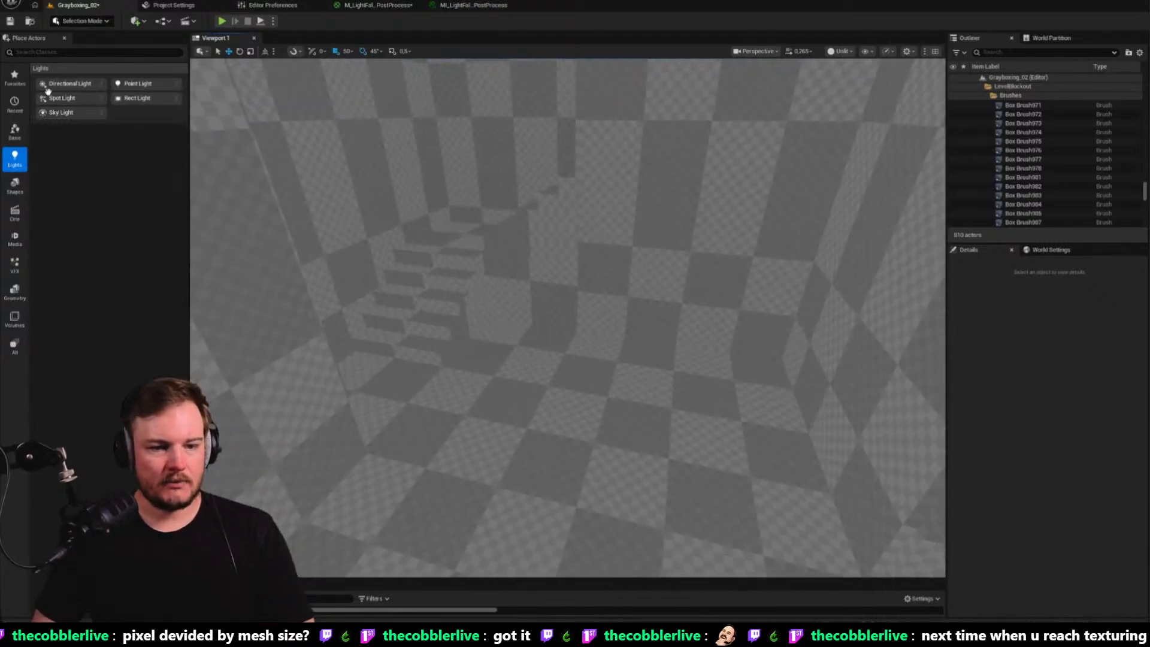
# Place a Spot Light on the stair room floor and start piloting it
pyautogui.moveTo(61, 97); pyautogui.dragTo(548, 445)
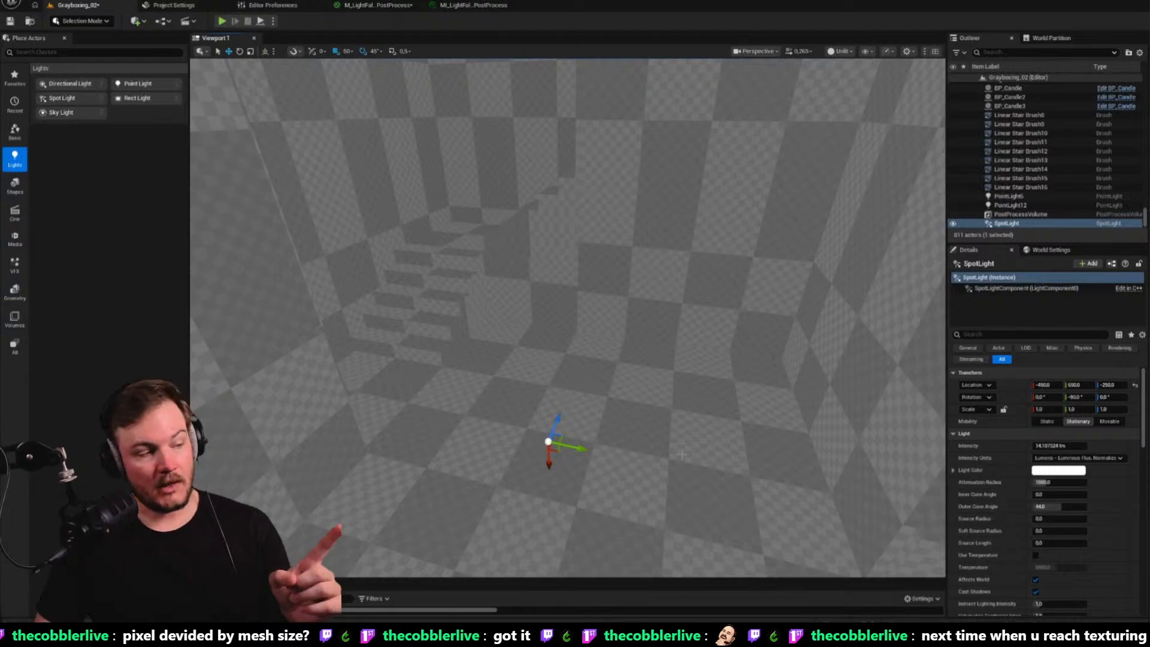
pyautogui.moveTo(667, 454); pyautogui.dragTo(654, 443, button='right')
pyautogui.press('capslock')
pyautogui.rightClick(652, 443)
pyautogui.write('aa')
pyautogui.moveTo(61, 98); pyautogui.dragTo(527, 412)
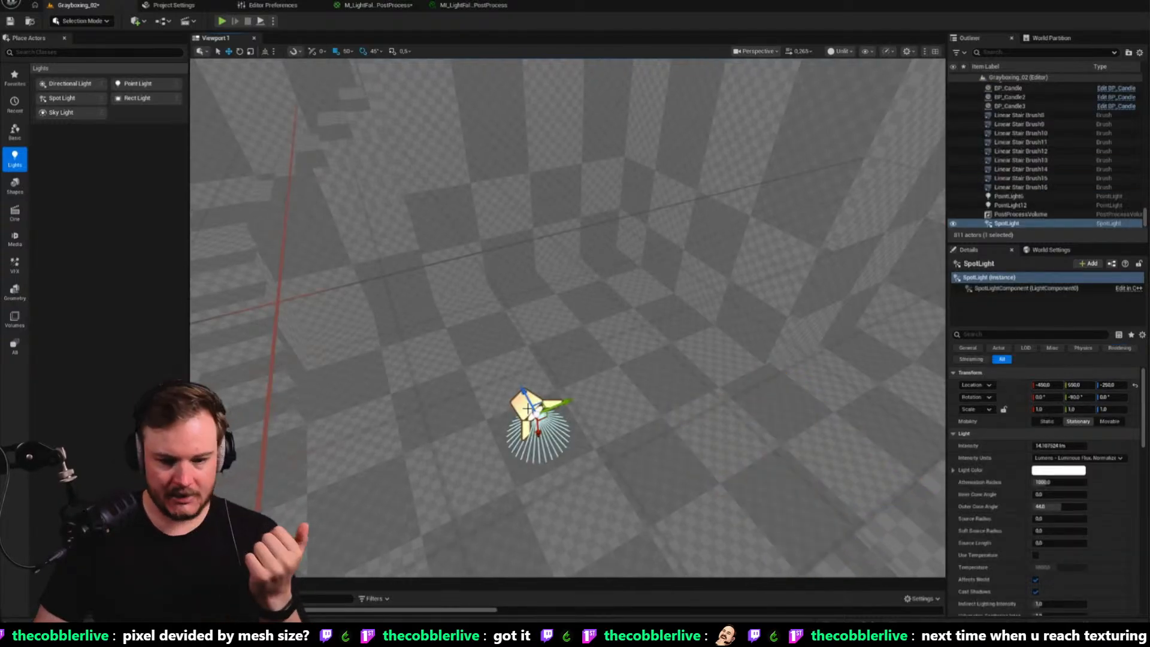
pyautogui.rightClick(529, 410)
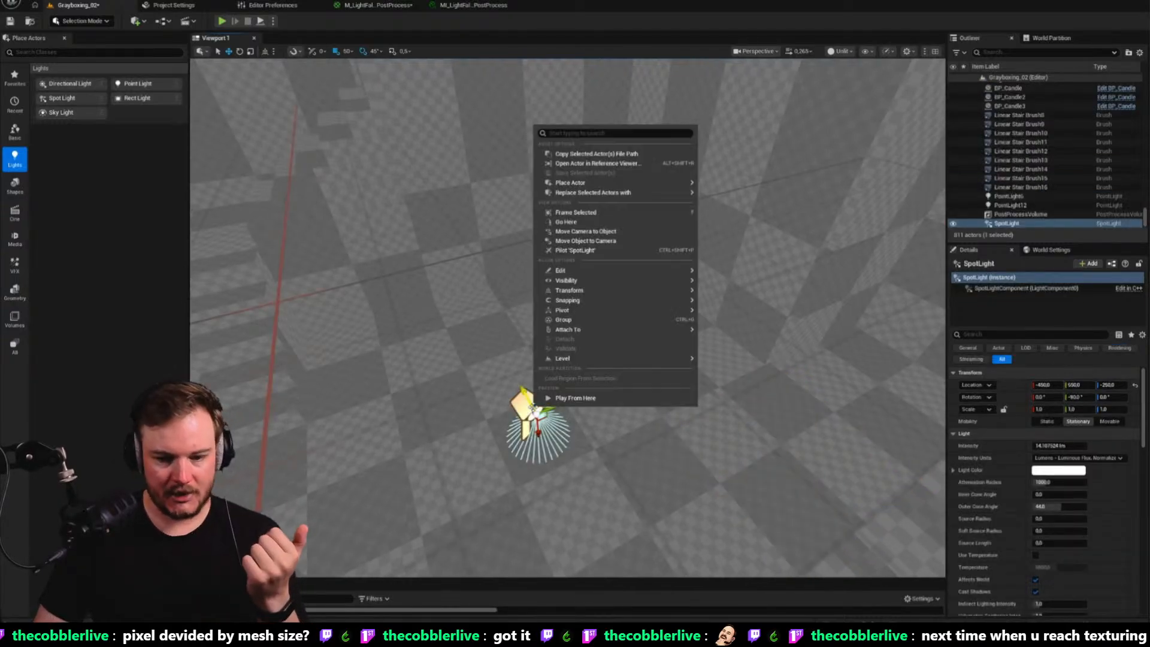
pyautogui.click(567, 251)
# Pilot the spot light up off the floor in lit view, aim it at the corner beside the stairs, and stop piloting
pyautogui.moveTo(567, 251); pyautogui.dragTo(280, 320, button='right')
pyautogui.press('s')
pyautogui.press('e')
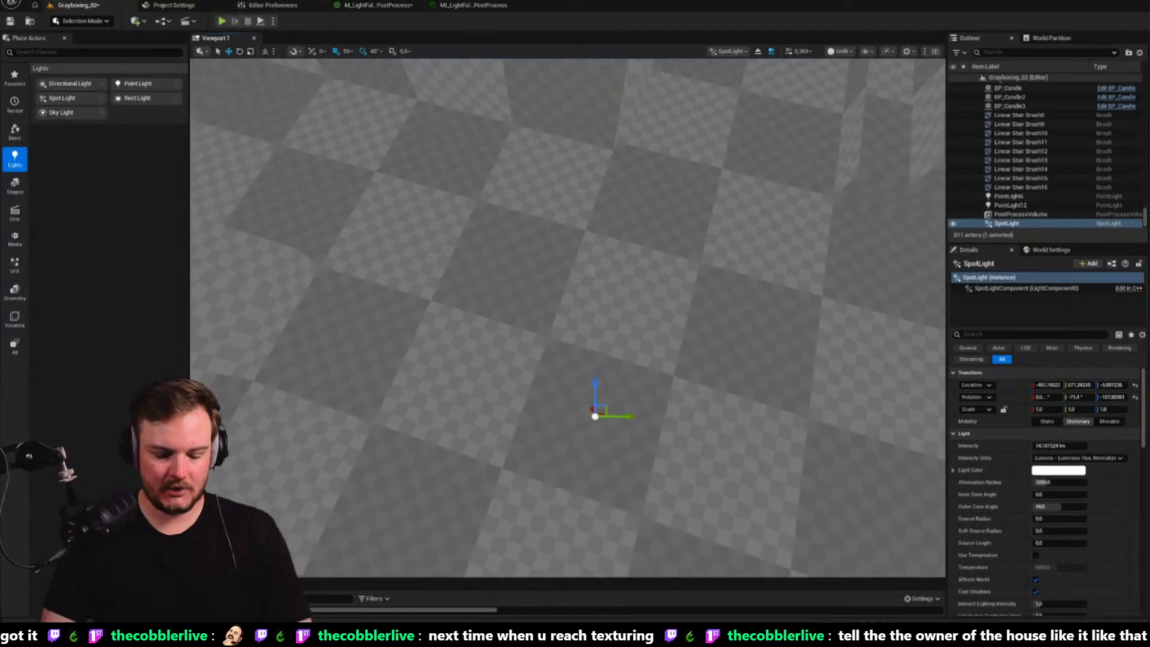
pyautogui.hotkey('alt', '4')
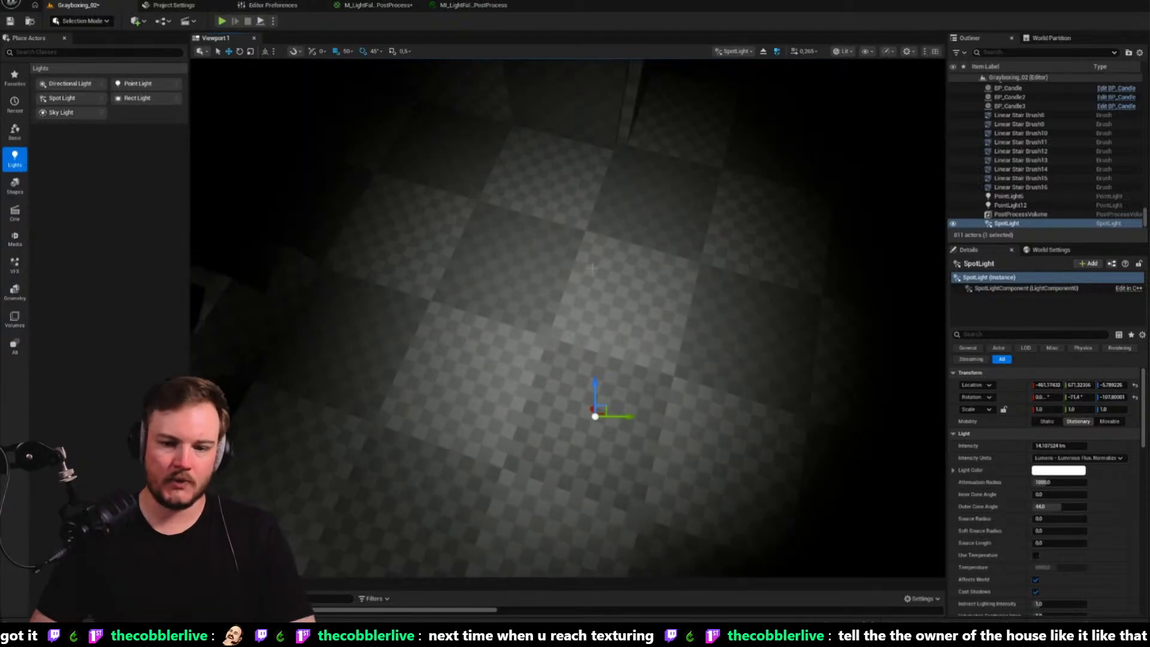
pyautogui.moveTo(605, 276)
pyautogui.mouseDown(button='right')
pyautogui.moveTo(690, 294)
pyautogui.moveTo(779, 287)
pyautogui.moveTo(916, 234)
pyautogui.moveTo(862, 197)
pyautogui.moveTo(767, 246)
pyautogui.moveTo(581, 246)
pyautogui.moveTo(468, 198)
pyautogui.moveTo(599, 289)
pyautogui.mouseUp(button='right')
pyautogui.press('s')
pyautogui.press('w')
pyautogui.press('s')
pyautogui.press('a')
pyautogui.press('d')
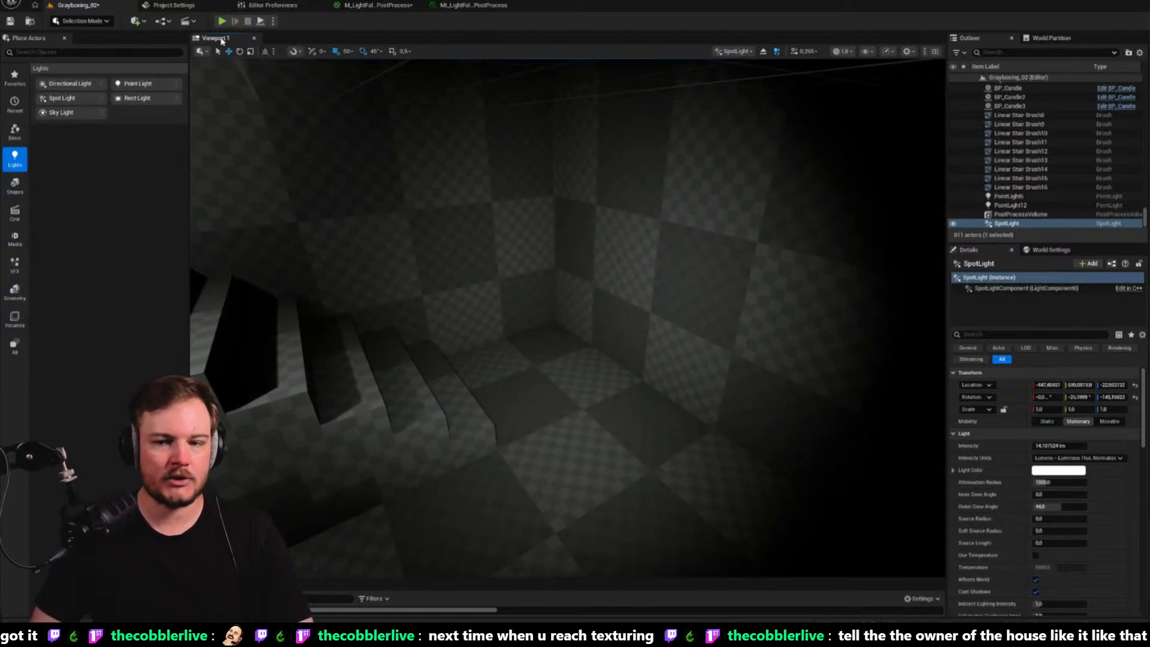
pyautogui.click(776, 51)
# Select the spot light from outside its beam and reset its rotation so it points straight down
pyautogui.moveTo(724, 216); pyautogui.dragTo(557, 227, button='right')
pyautogui.press('d')
pyautogui.press('Escape')
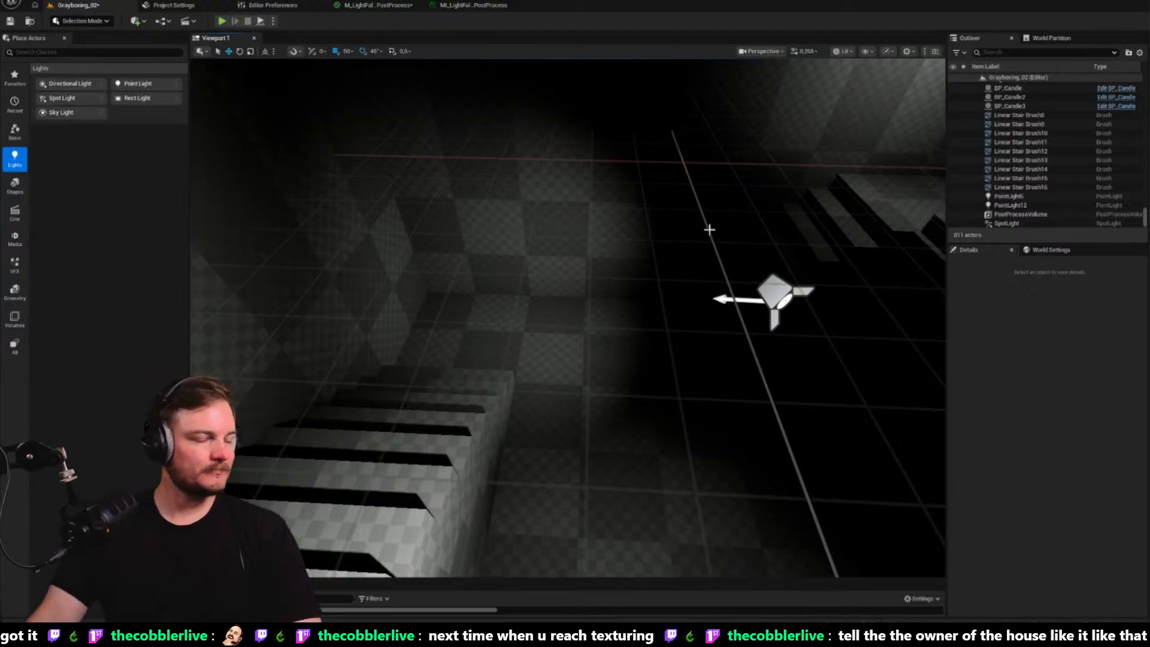
pyautogui.click(782, 292)
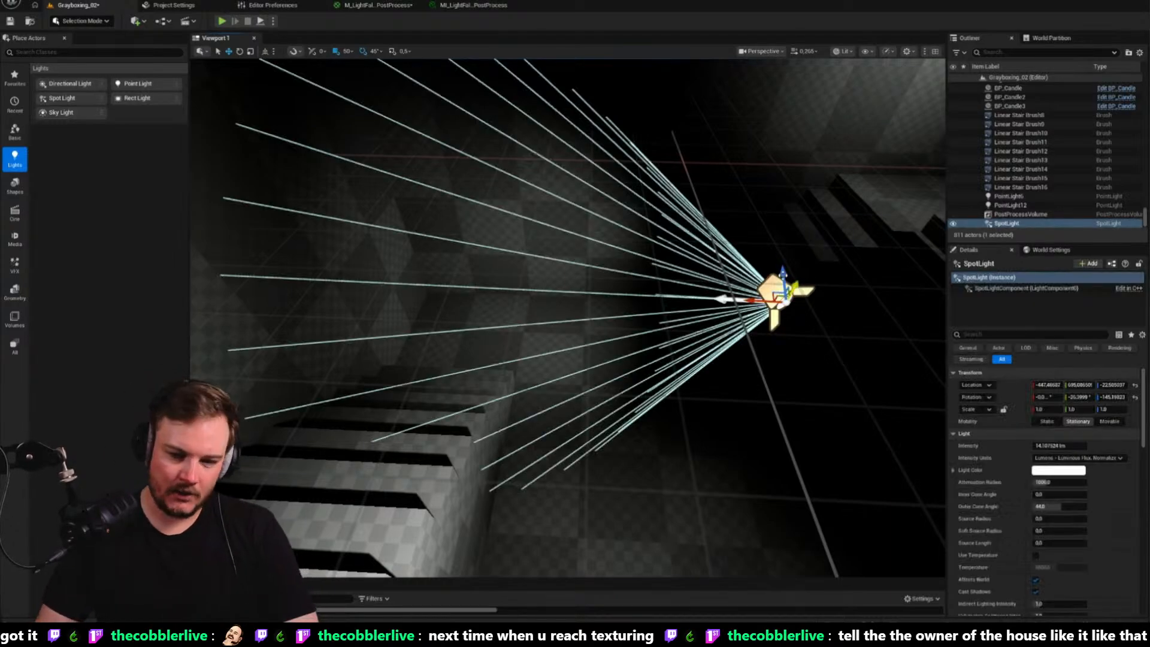
pyautogui.press('e')
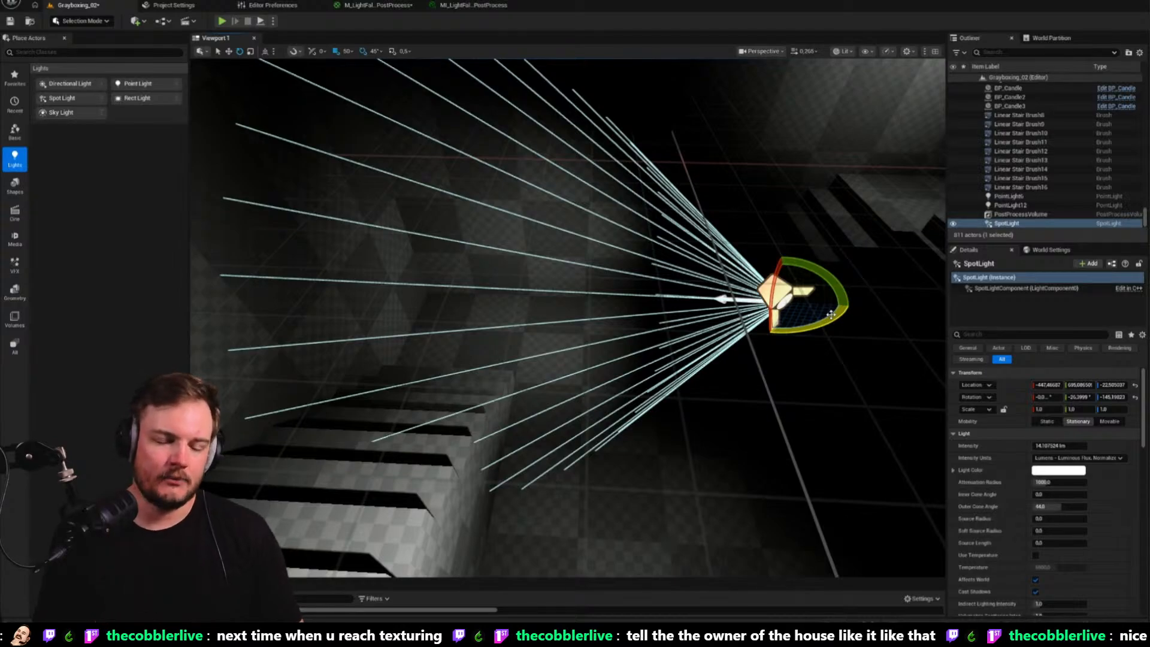
pyautogui.moveTo(818, 309); pyautogui.dragTo(819, 310, button='right')
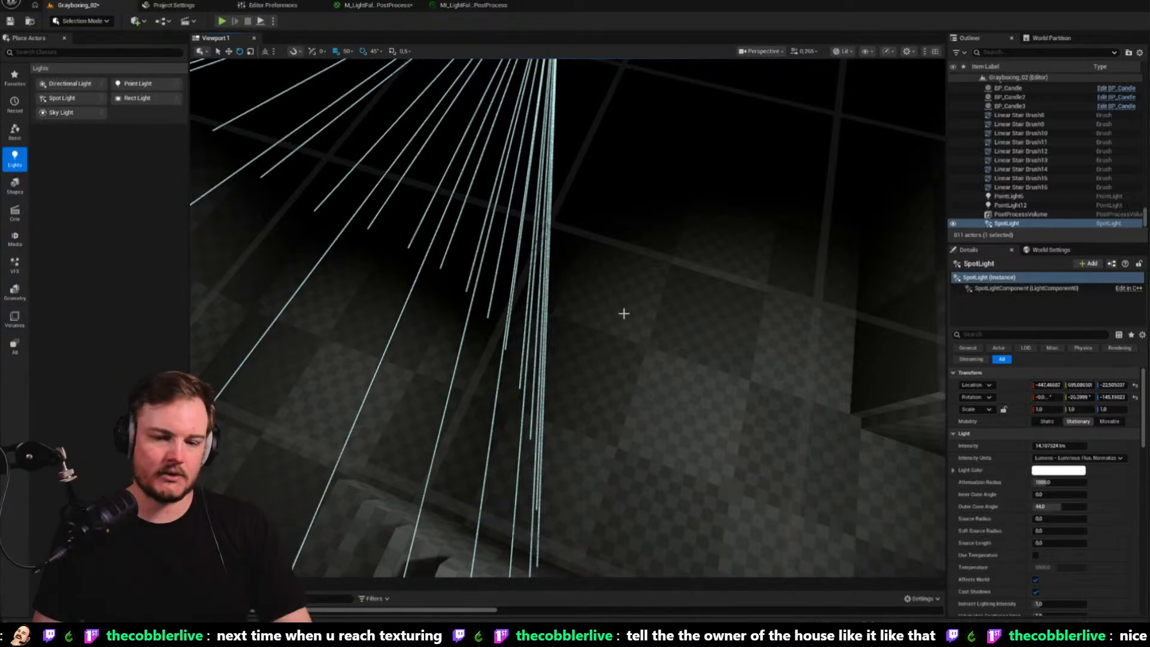
pyautogui.press('f')
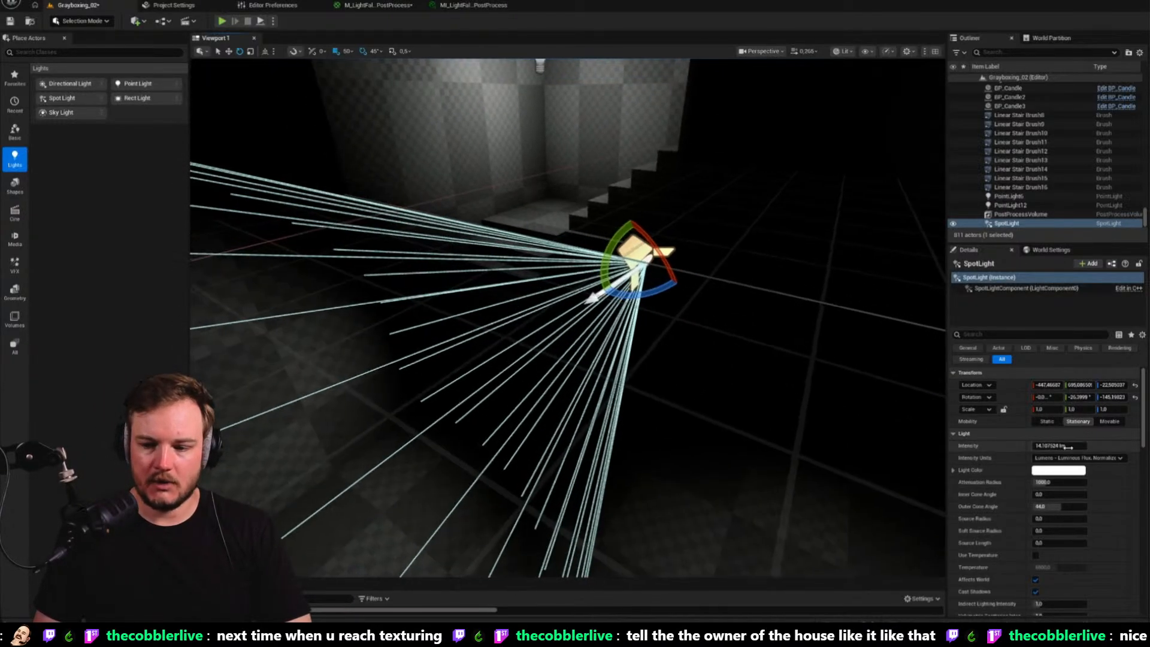
pyautogui.click(1135, 397)
# Raise the spot light to a Z location of about 177.5 above the stair room floor and deselect it
pyautogui.keyDown('alt'); pyautogui.moveTo(587, 299); pyautogui.dragTo(503, 303); pyautogui.keyUp('alt')
pyautogui.press('w')
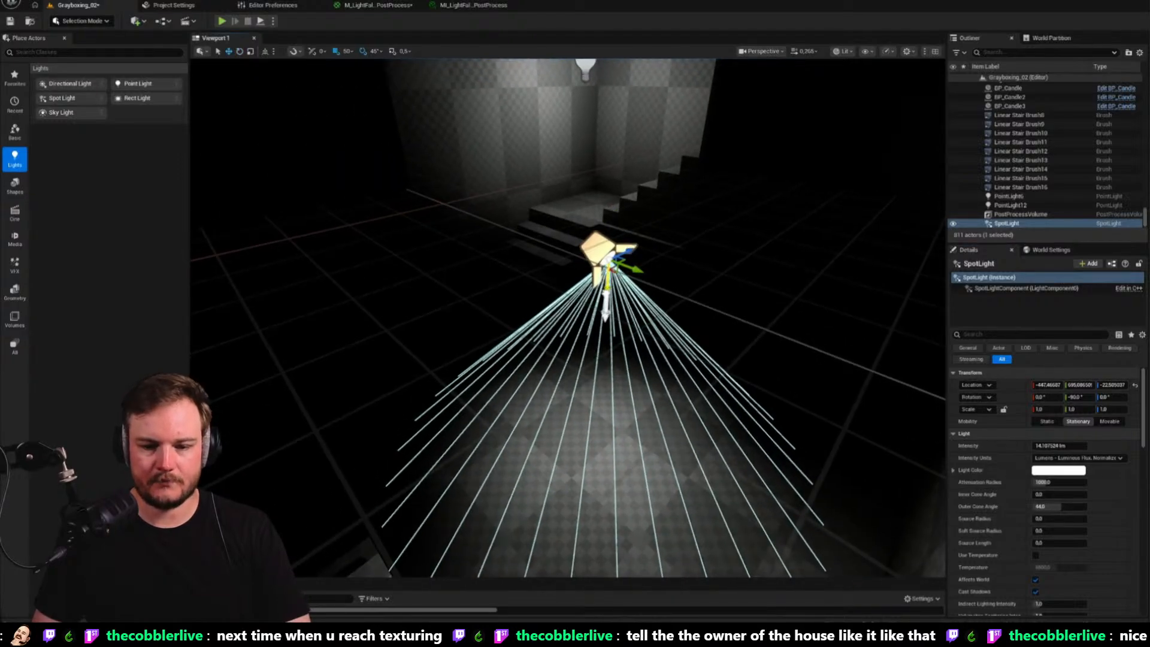
pyautogui.moveTo(621, 253); pyautogui.dragTo(620, 47)
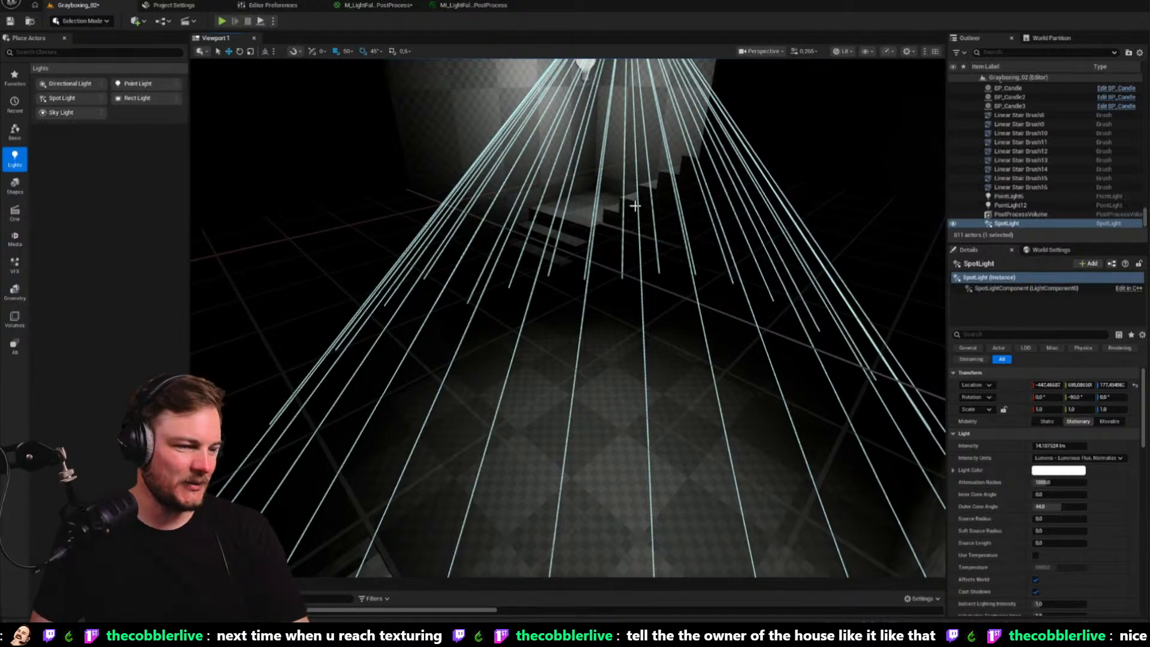
pyautogui.click(662, 241)
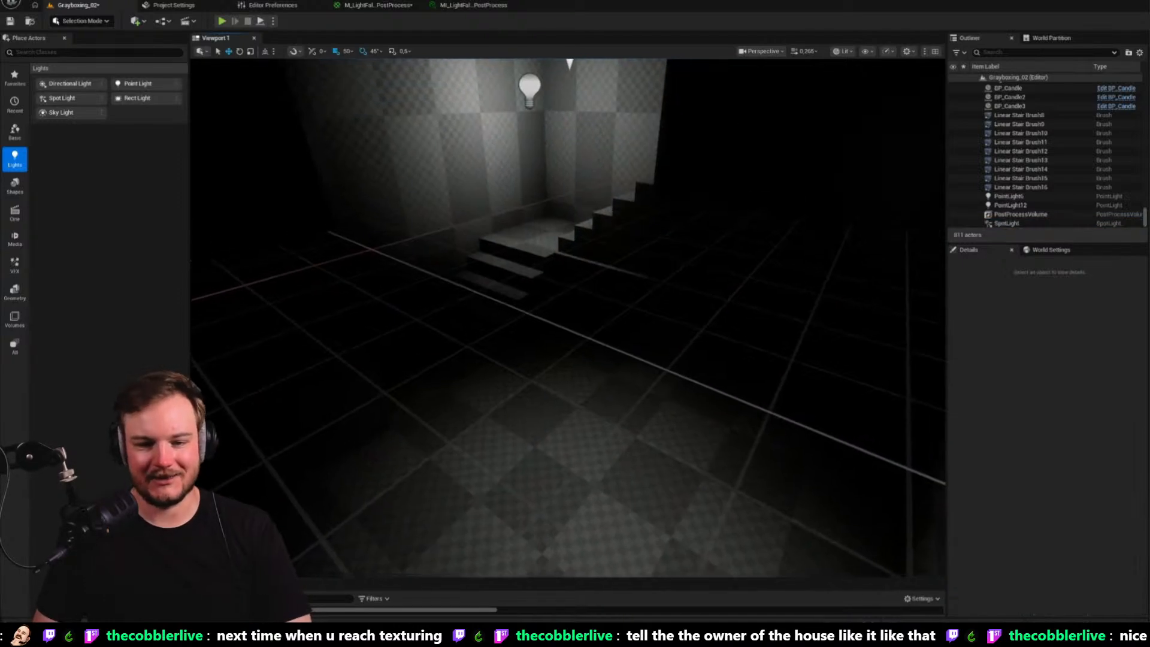
# Play-test the level in full screen, walking from the warmly lit room through its doorway into the dark hall
pyautogui.moveTo(662, 242); pyautogui.dragTo(610, 158, button='right')
pyautogui.press('F11')
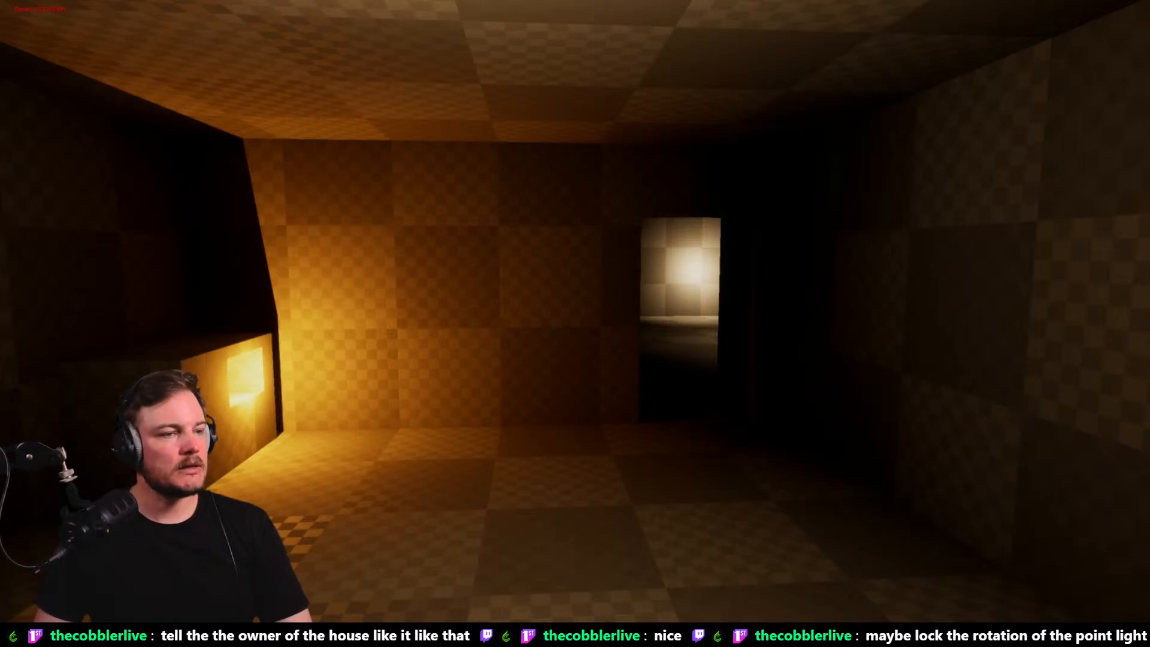
pyautogui.press('w')
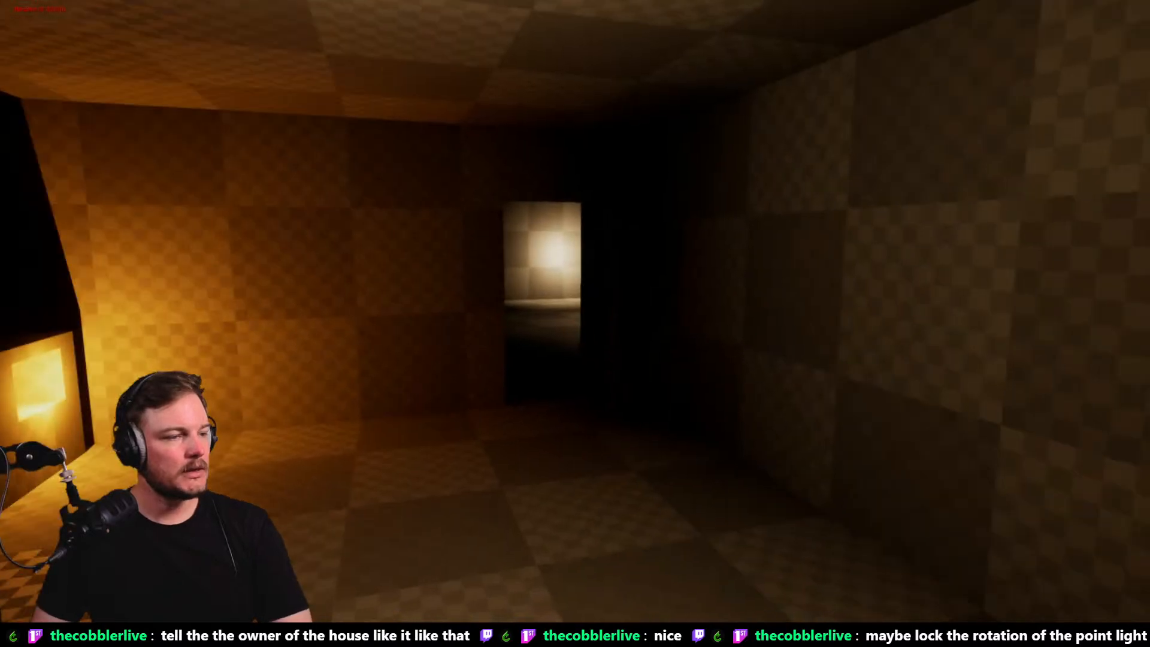
pyautogui.press('w')
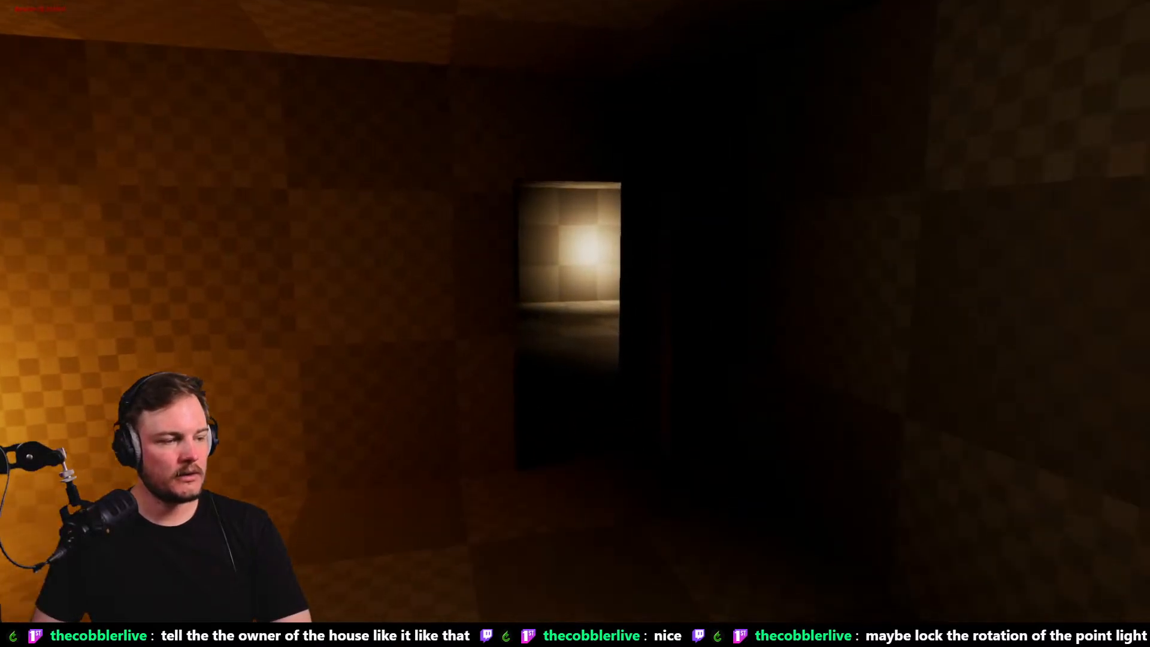
pyautogui.press('w')
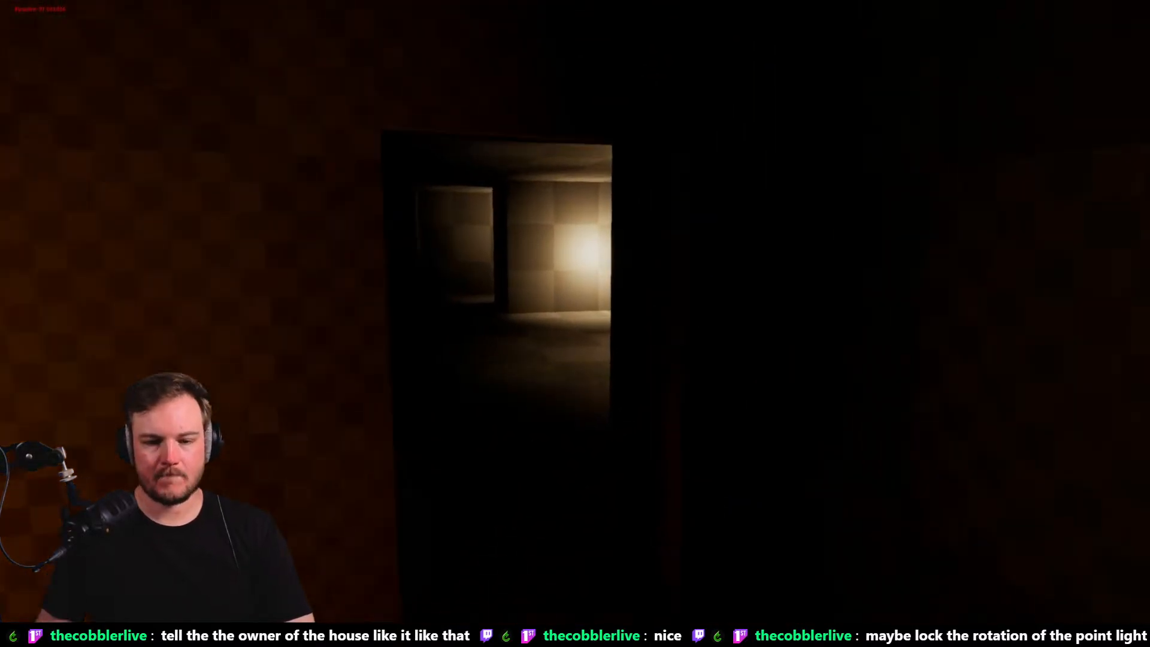
pyautogui.press('w')
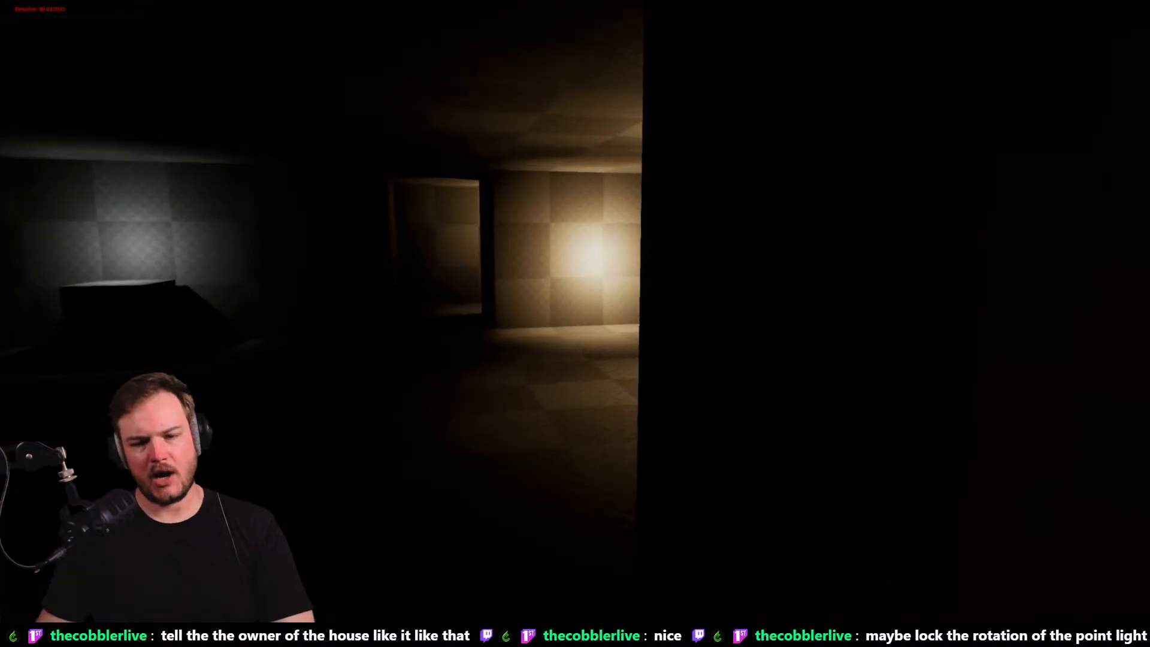
# Walk past the white-lit blocks and through the dark rooms to the entrance of the stair room
pyautogui.press('w')
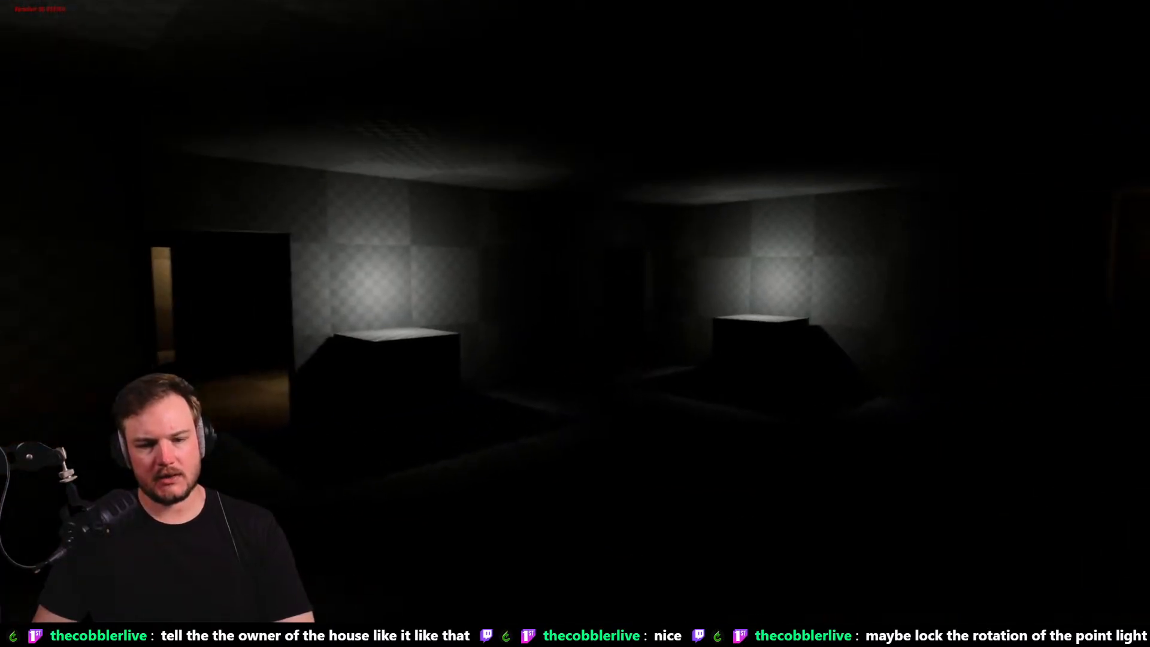
pyautogui.press('w')
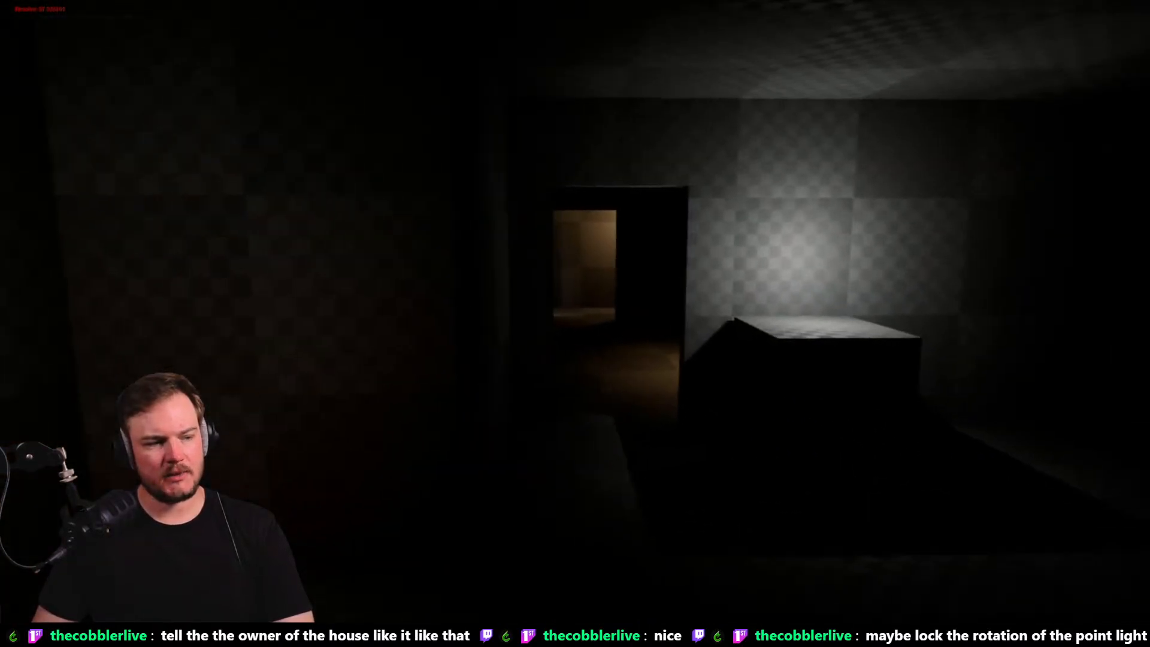
pyautogui.press('w')
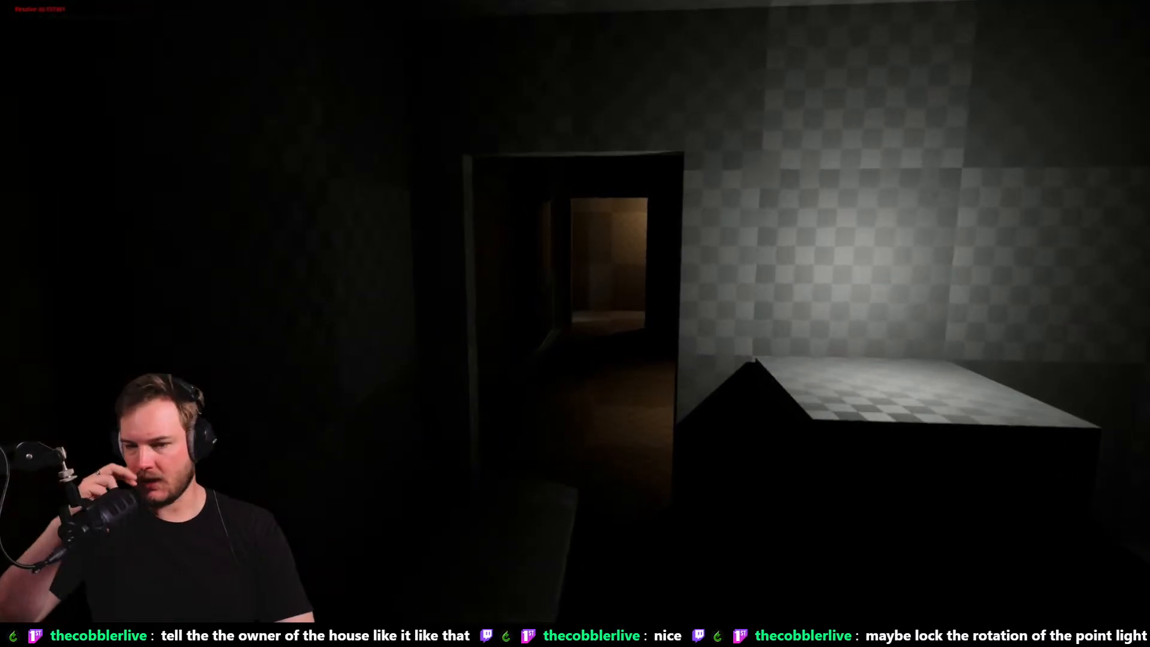
pyautogui.press('w')
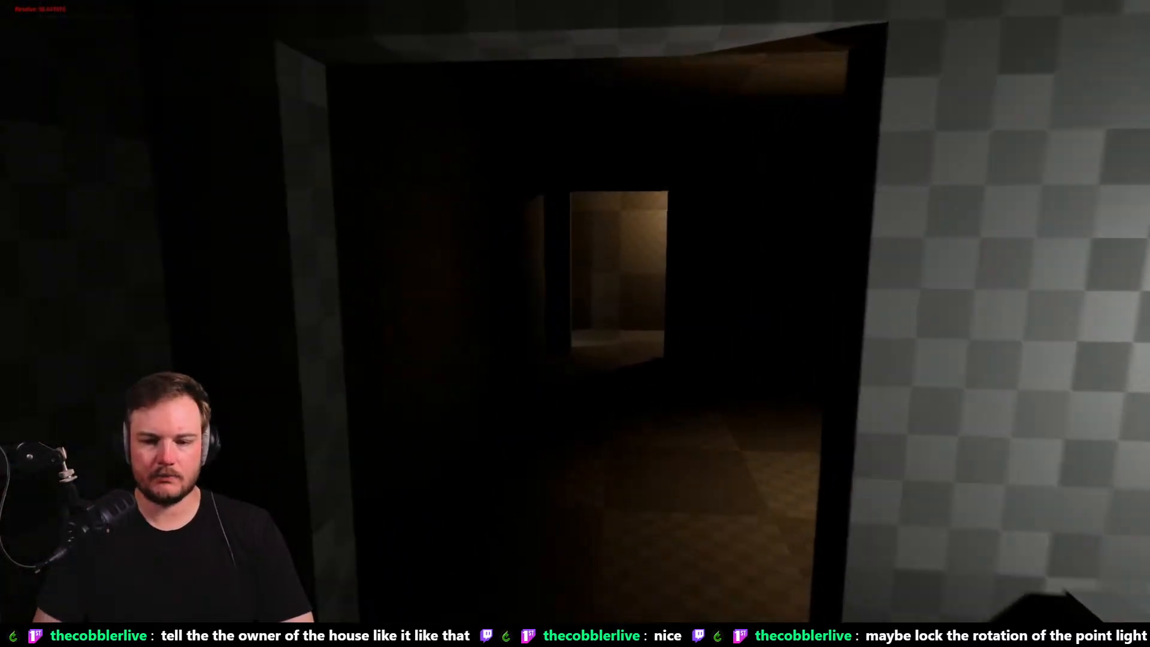
pyautogui.press('w')
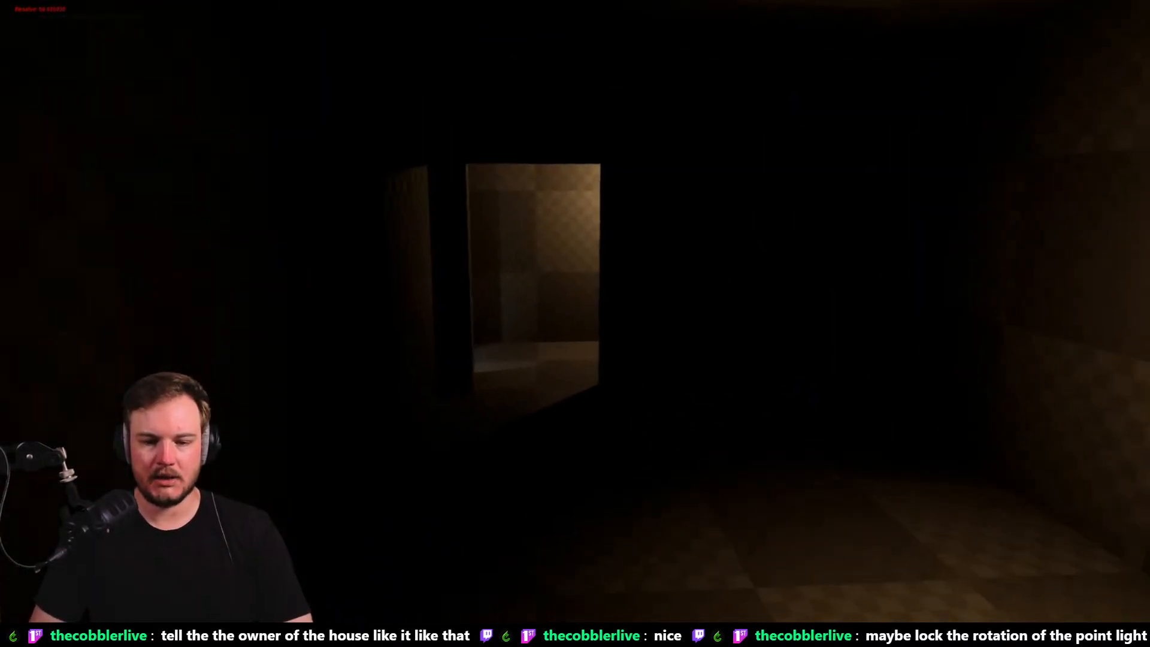
pyautogui.press('w')
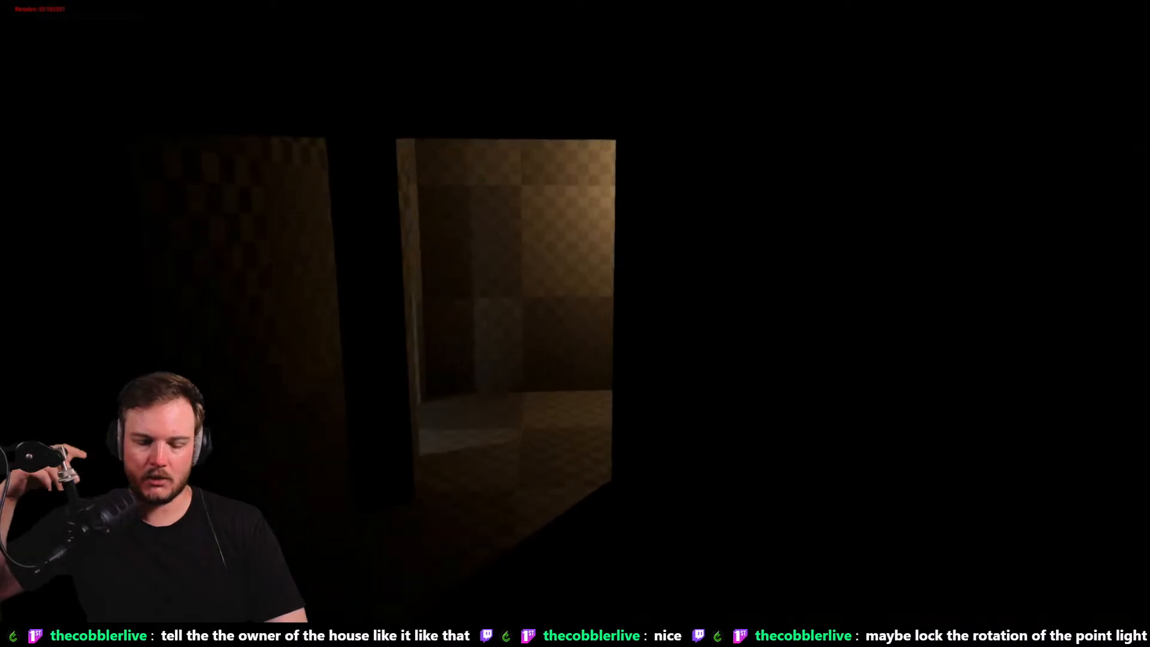
pyautogui.press('w')
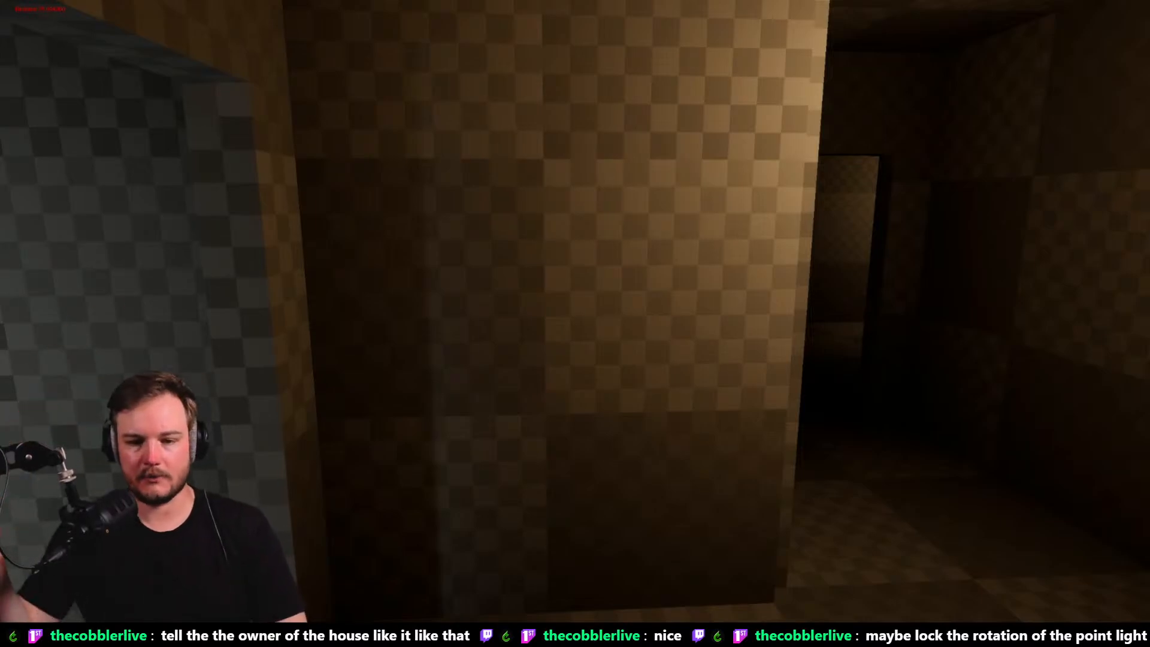
# Enter the stair room and inspect how the spot light falls on the walls, floor and stairs while descending
pyautogui.press('w')
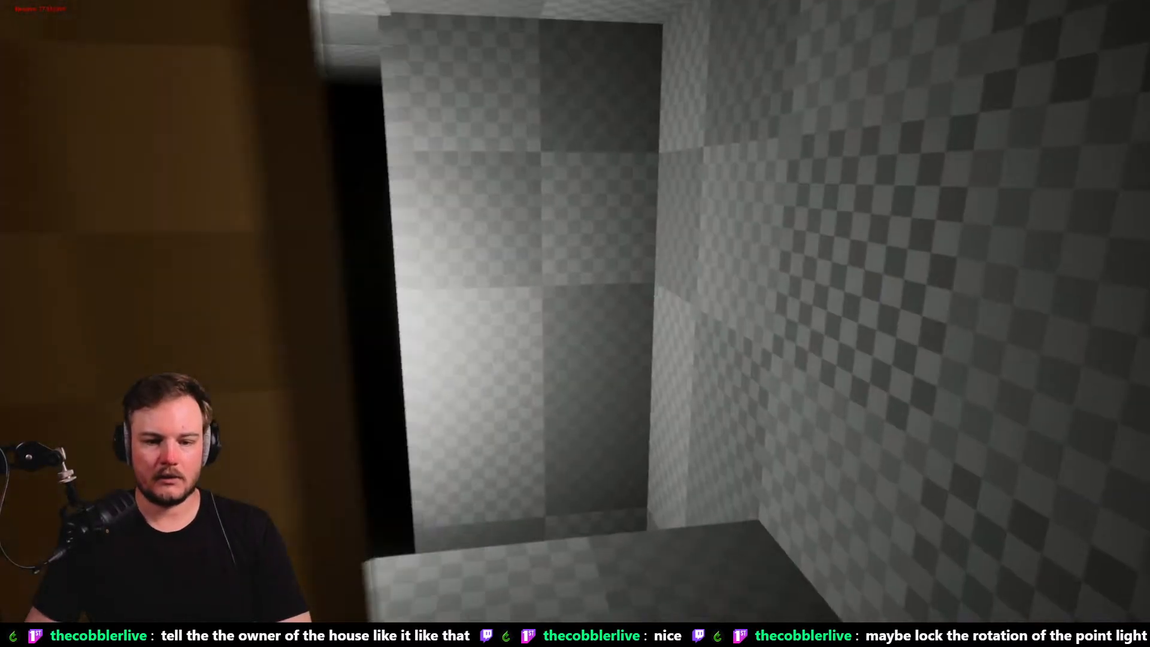
pyautogui.press('w')
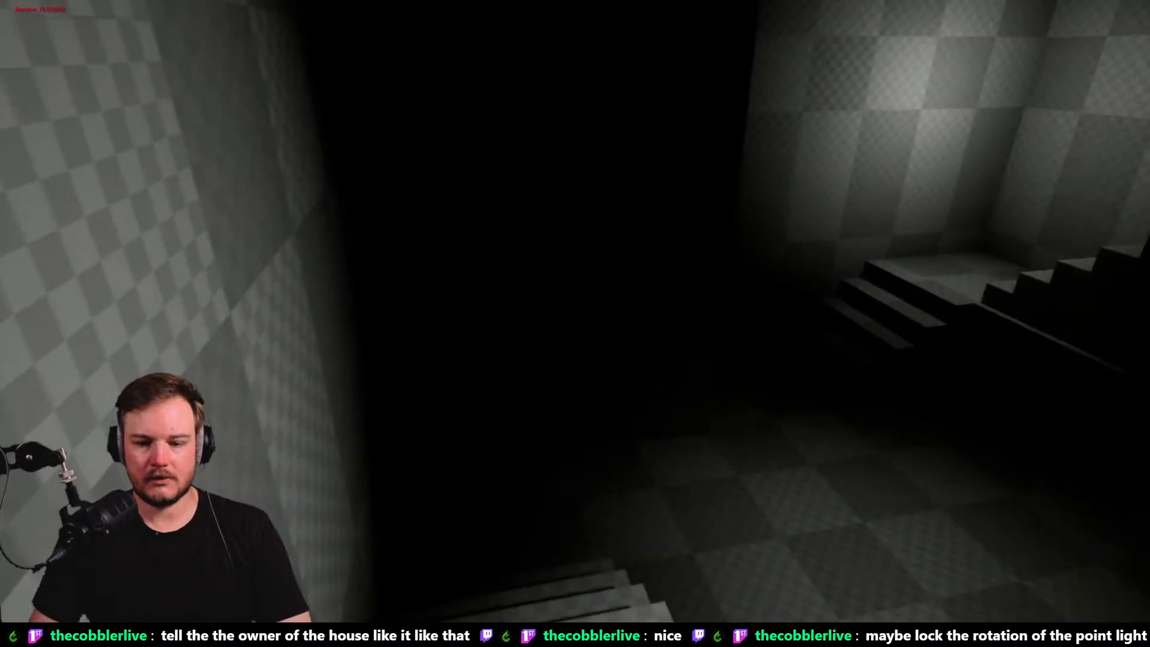
pyautogui.press('w')
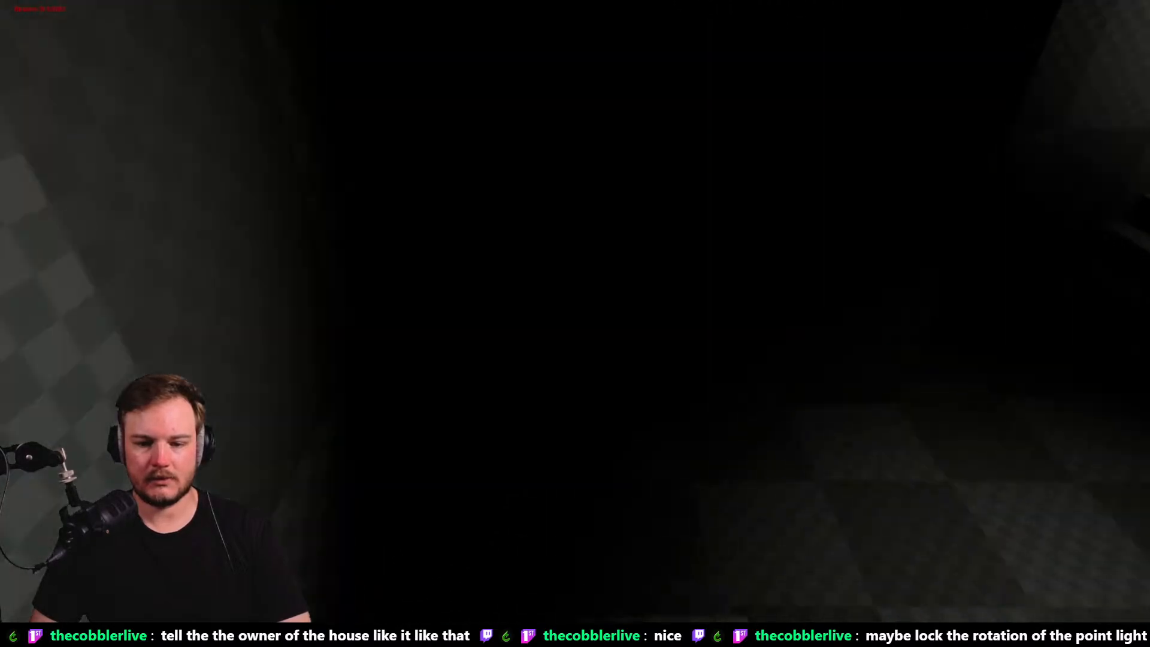
pyautogui.press('w')
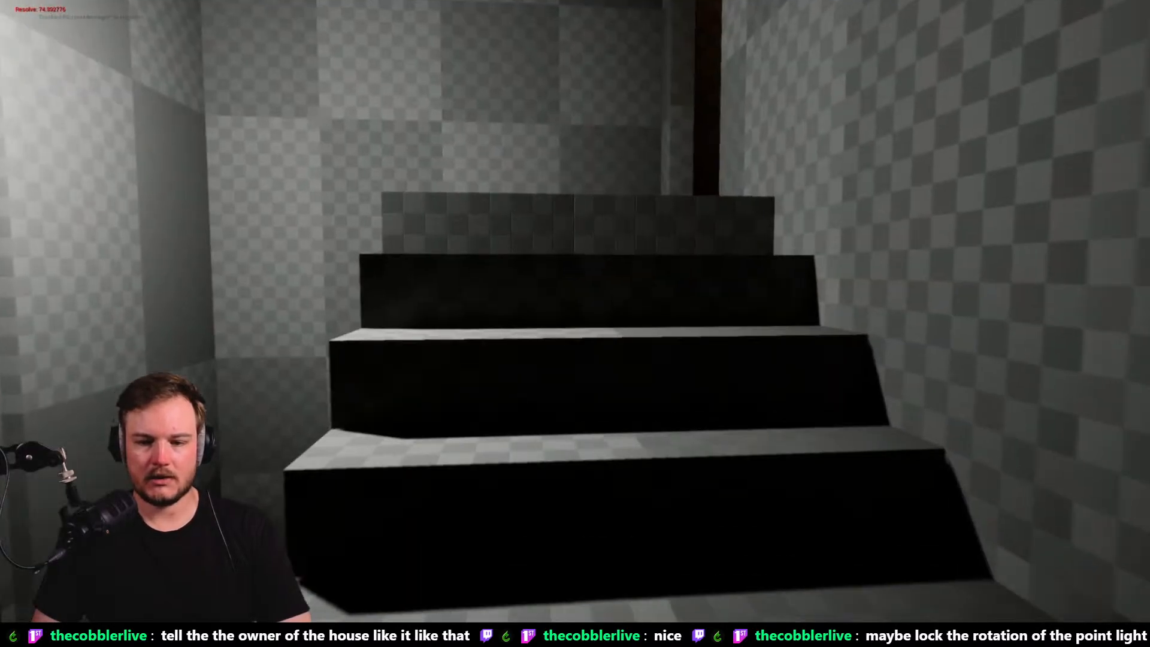
pyautogui.press('w')
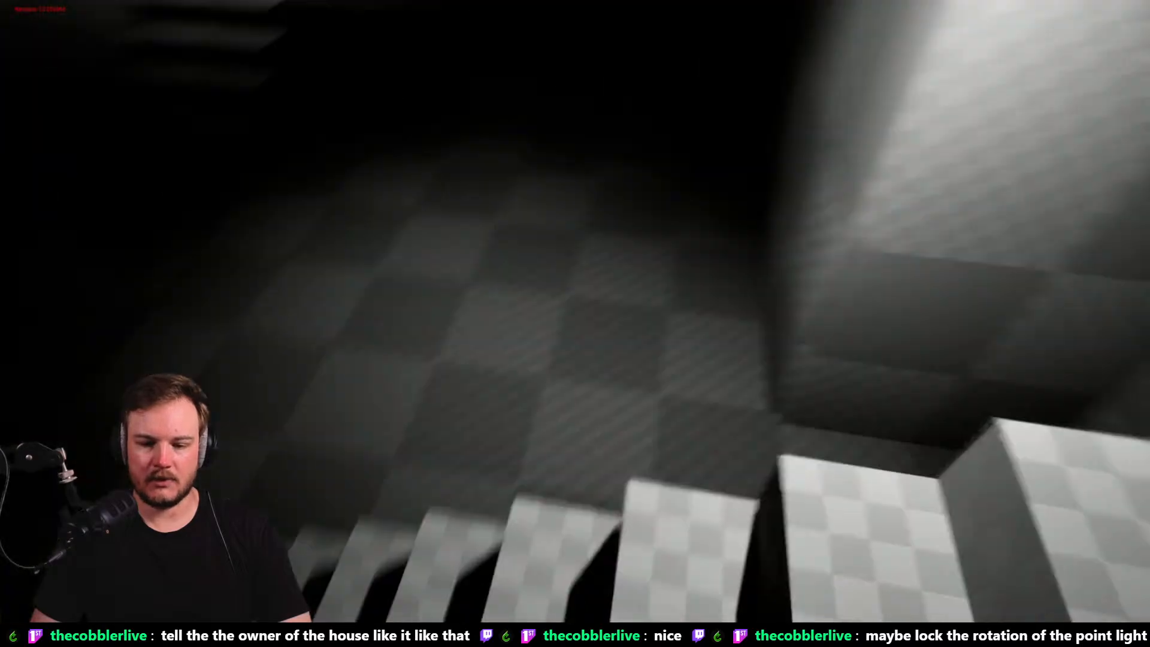
pyautogui.press('w')
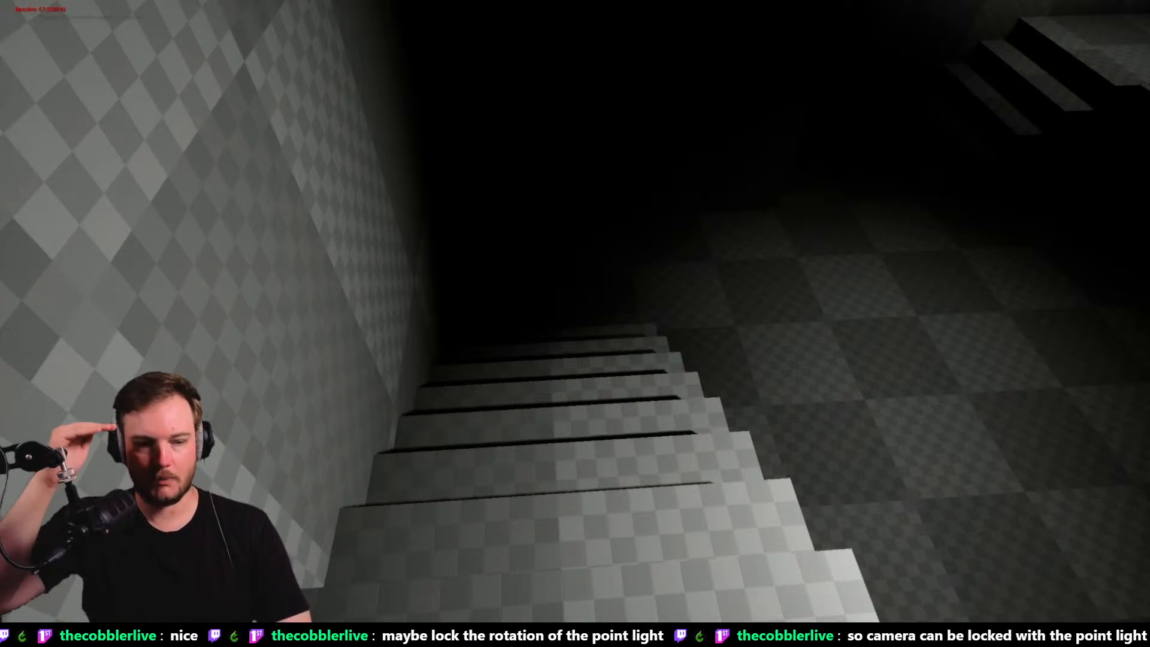
pyautogui.press('w')
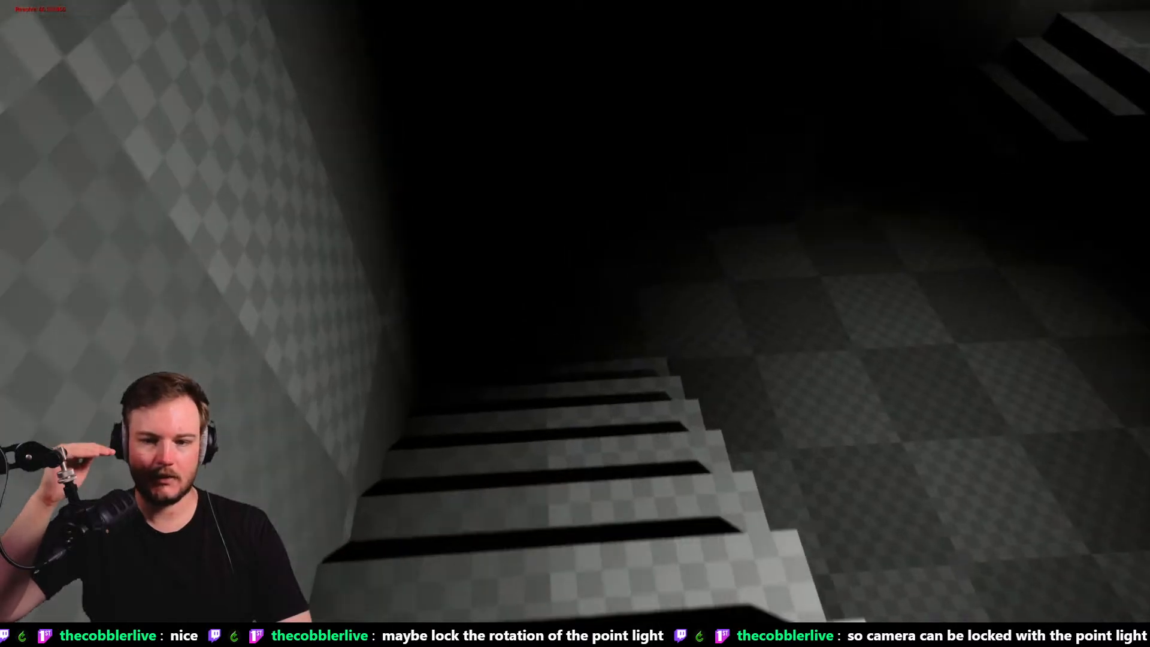
# Examine the shadows on the stairs from their foot and from the open side
pyautogui.press('w')
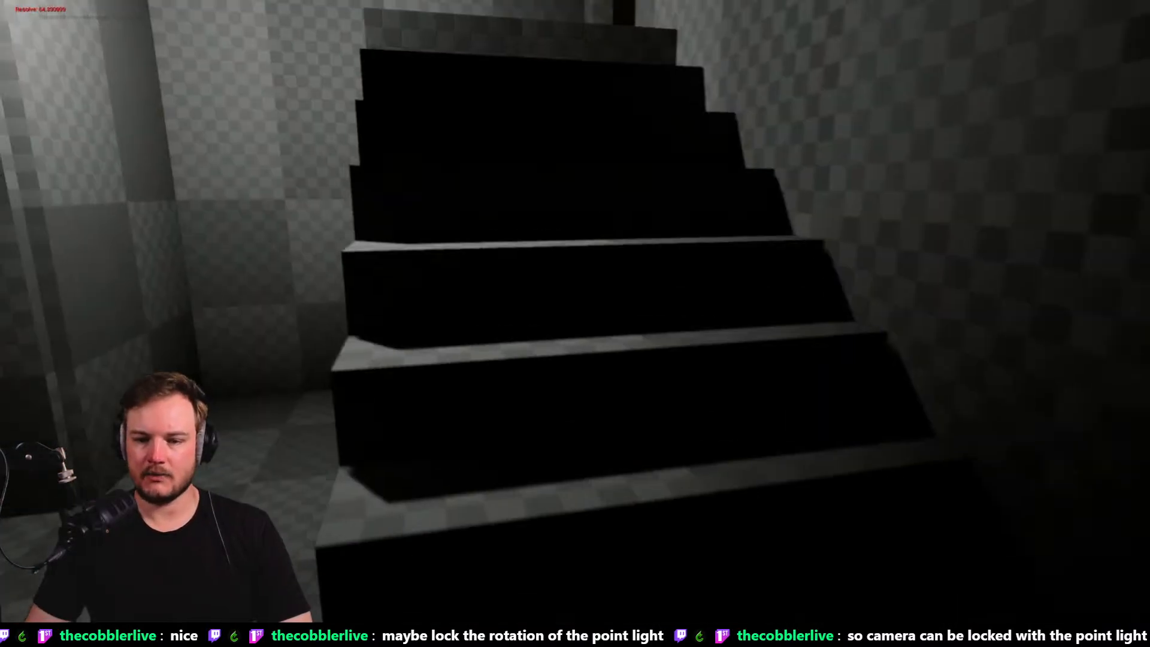
pyautogui.press('s')
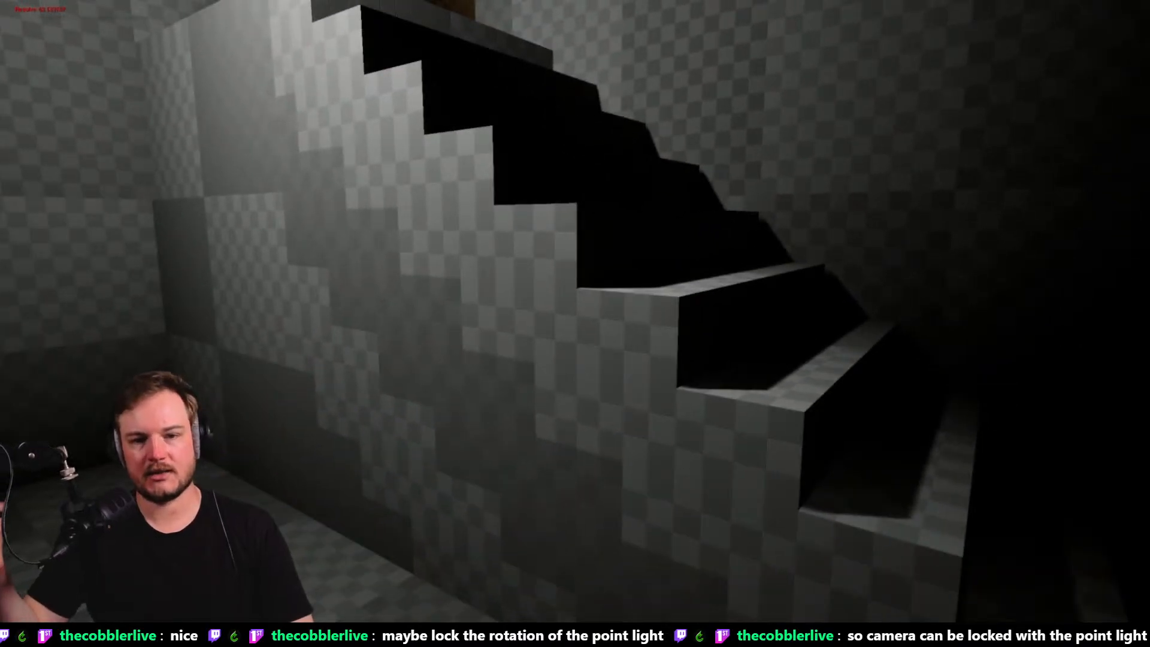
pyautogui.press('s')
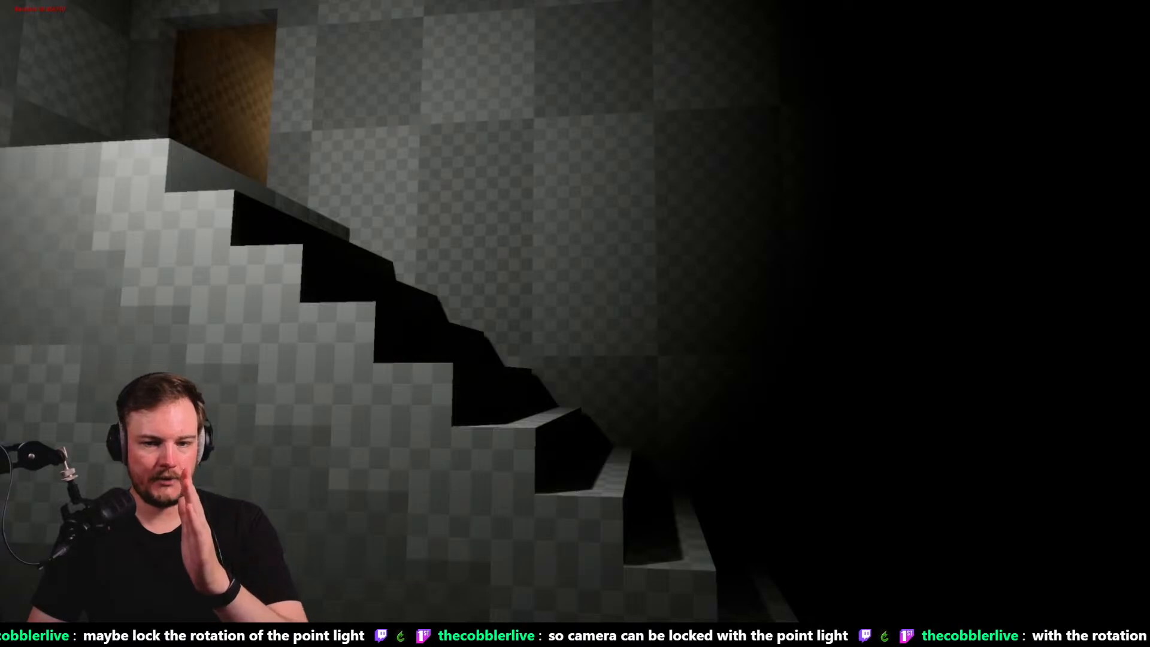
pyautogui.press('w')
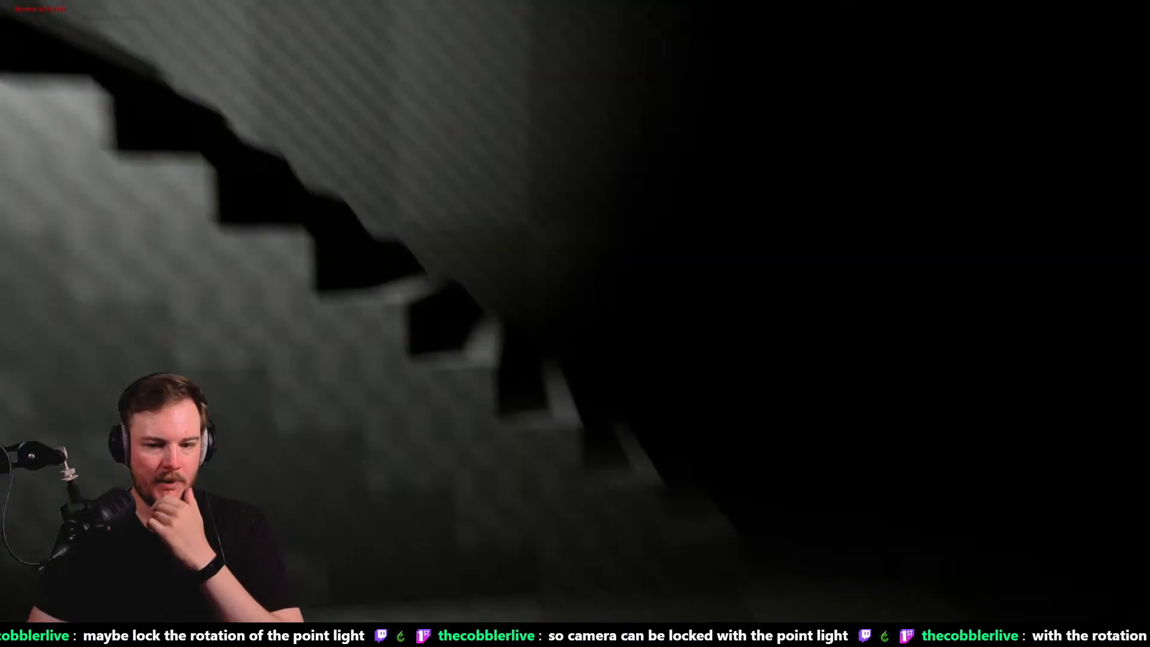
# Explore the short steps on the far side of the stair room and look back at the main stairs
pyautogui.press('s')
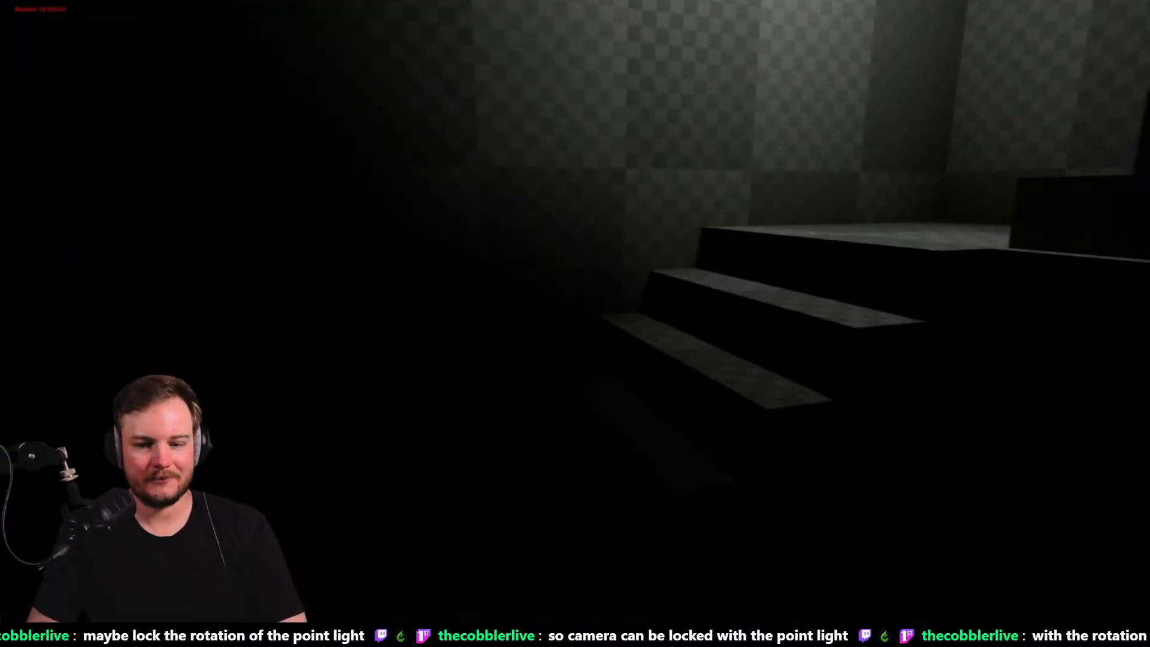
pyautogui.press('w')
pyautogui.press('f')
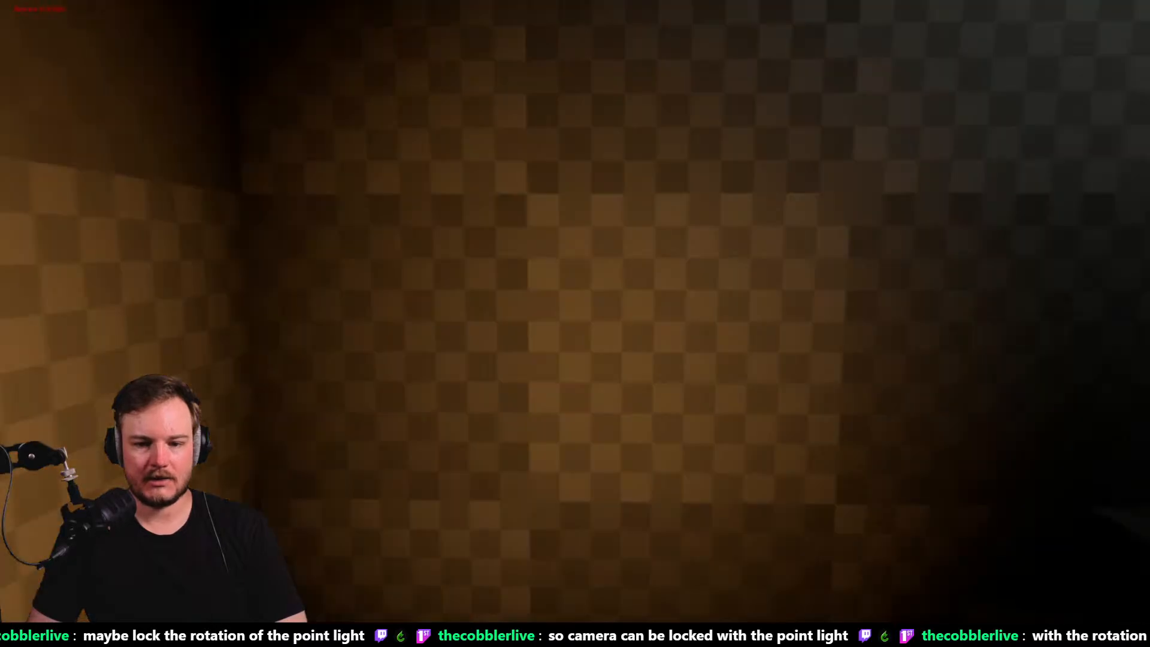
pyautogui.press('w')
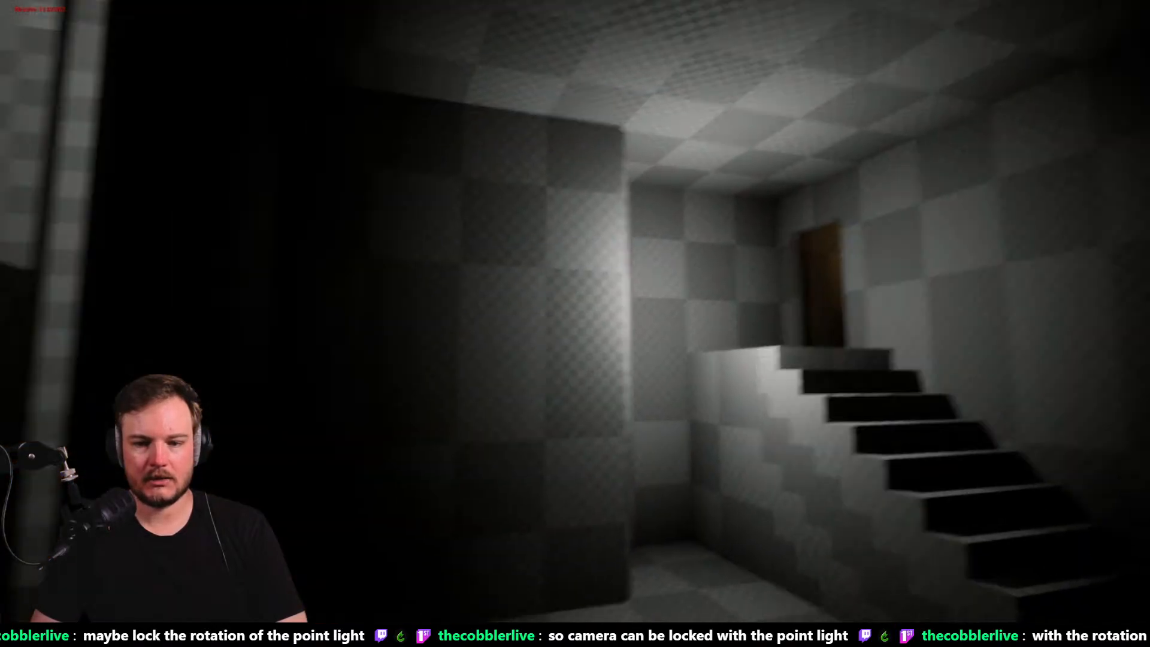
pyautogui.press('w')
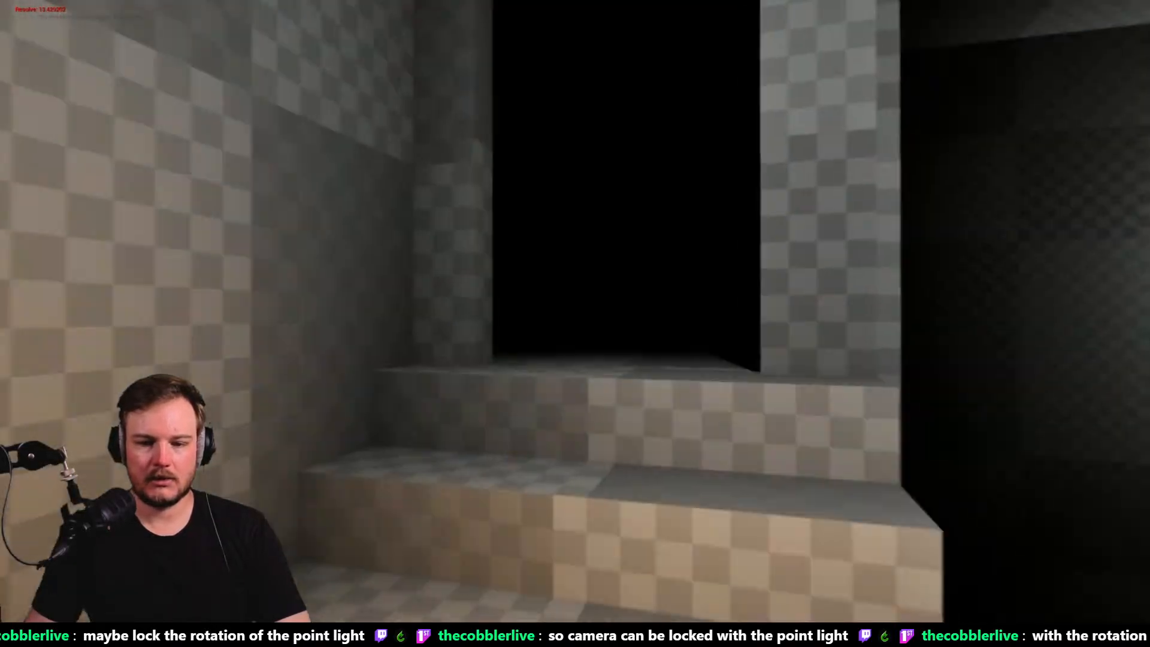
# Walk on through the dark passages with orange-lit walls, end the play-test and look over the rooms in the editor
pyautogui.press('w')
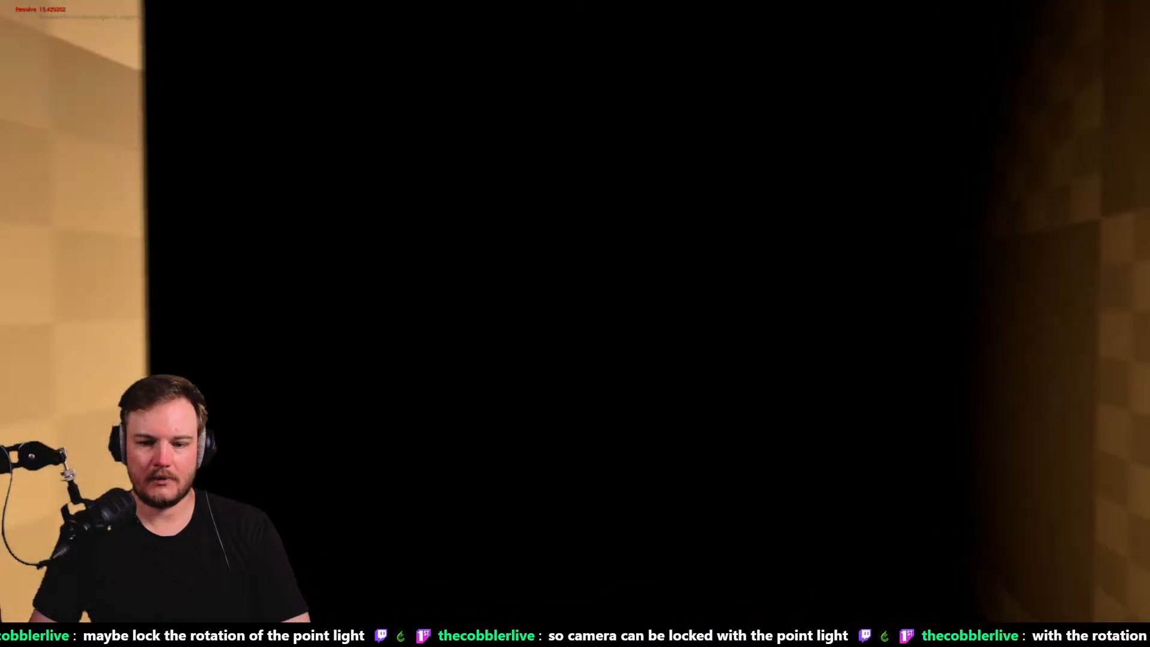
pyautogui.press('w')
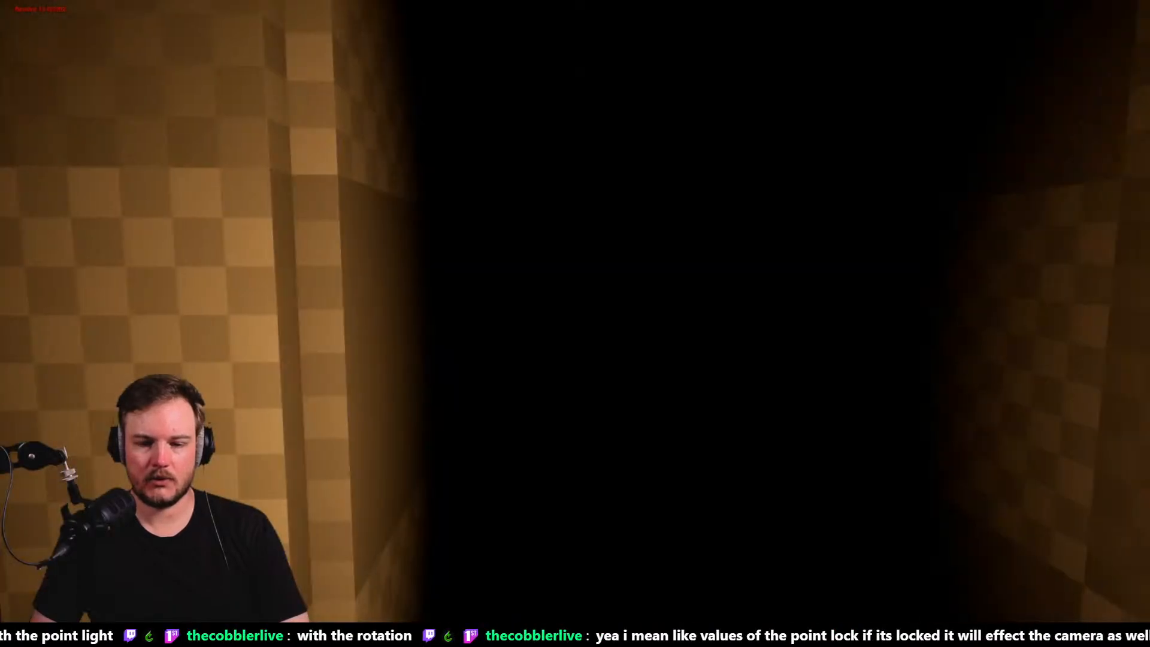
pyautogui.press('w')
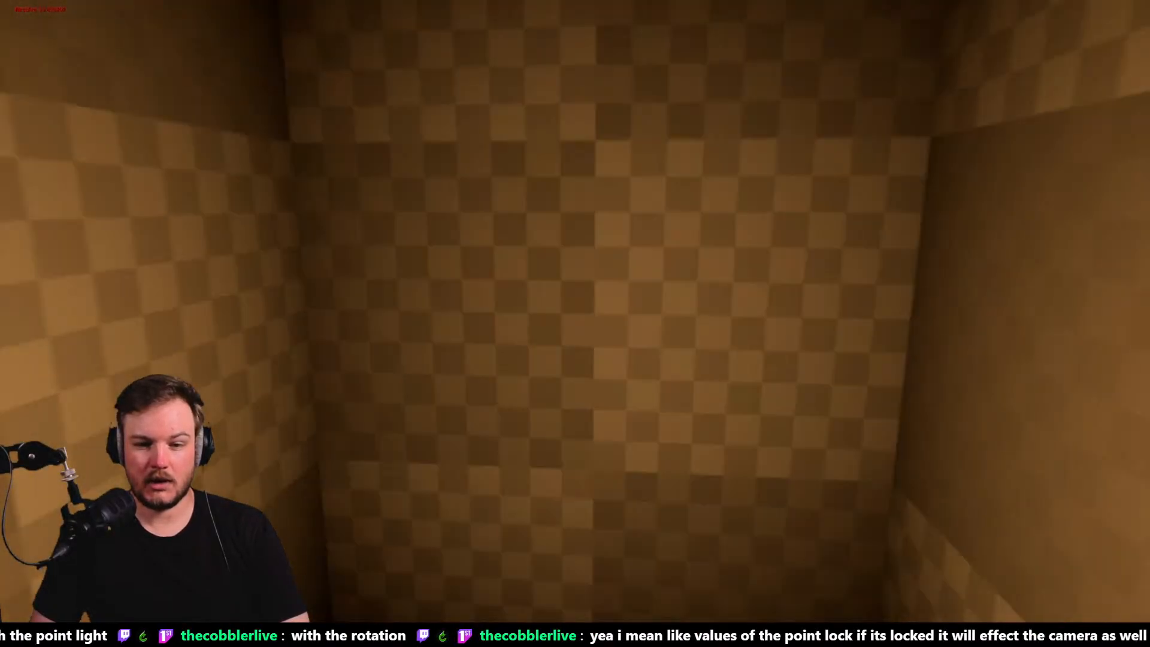
pyautogui.press('w')
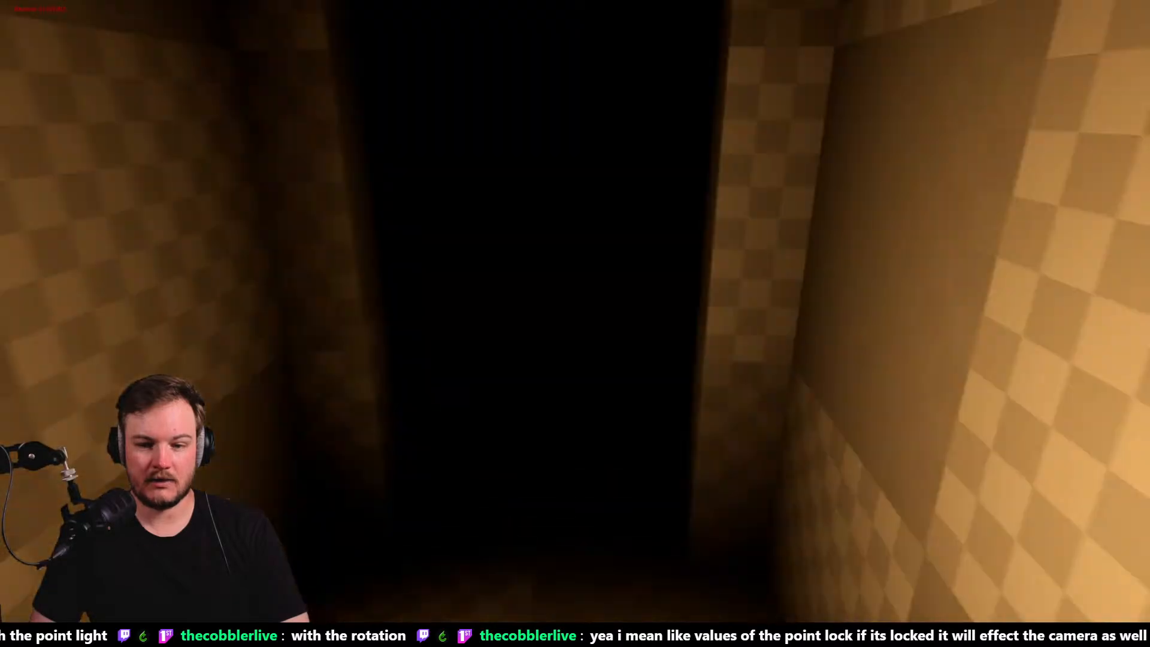
pyautogui.press('w')
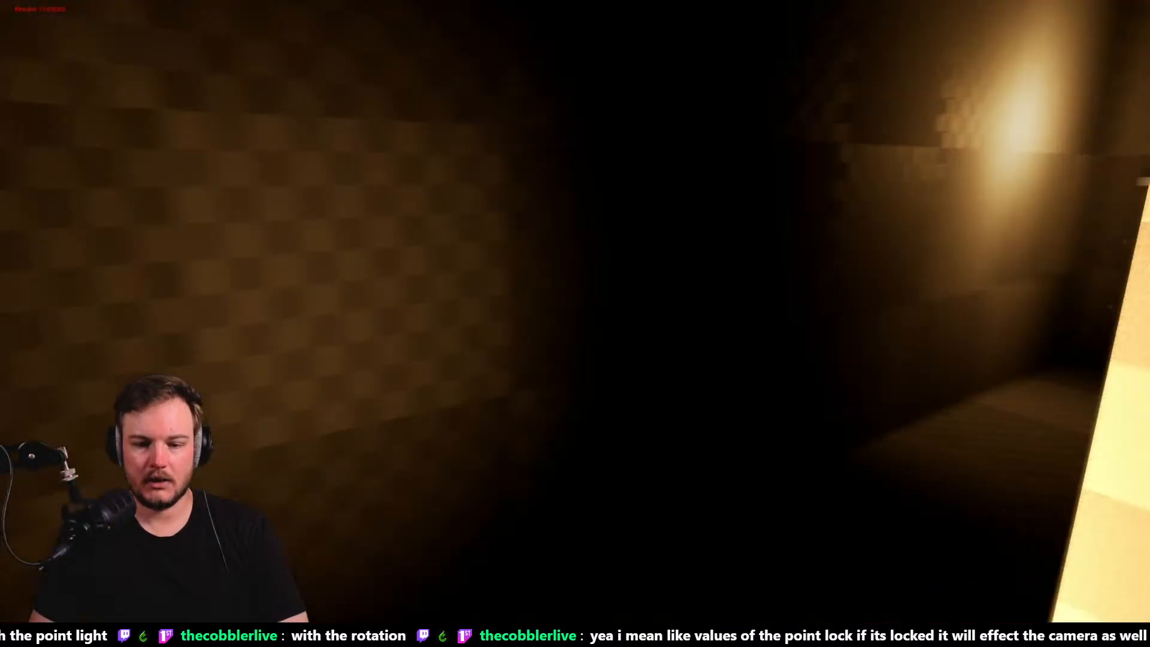
pyautogui.press('w')
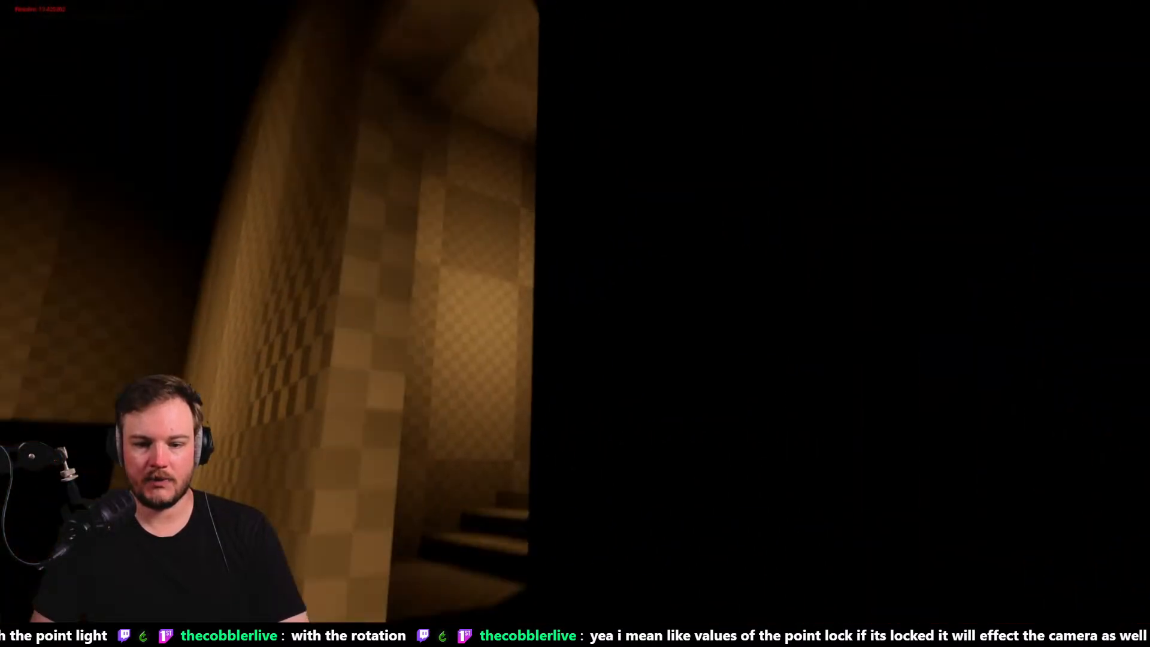
pyautogui.press('w')
pyautogui.press('Escape')
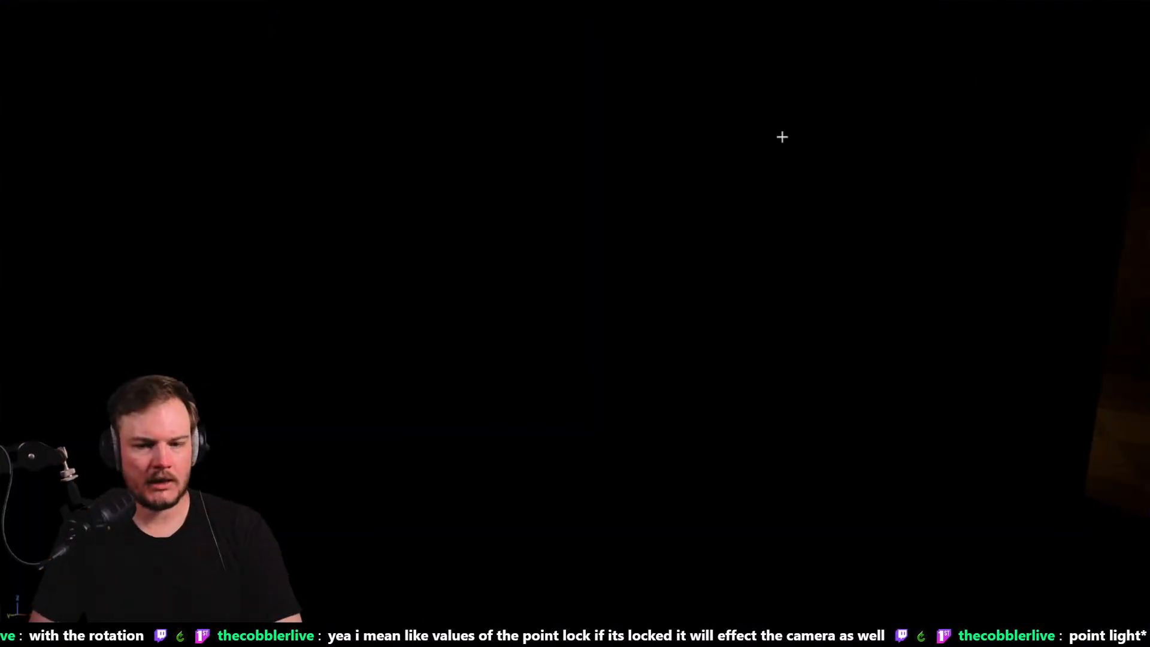
pyautogui.moveTo(782, 138); pyautogui.dragTo(514, 168, button='right')
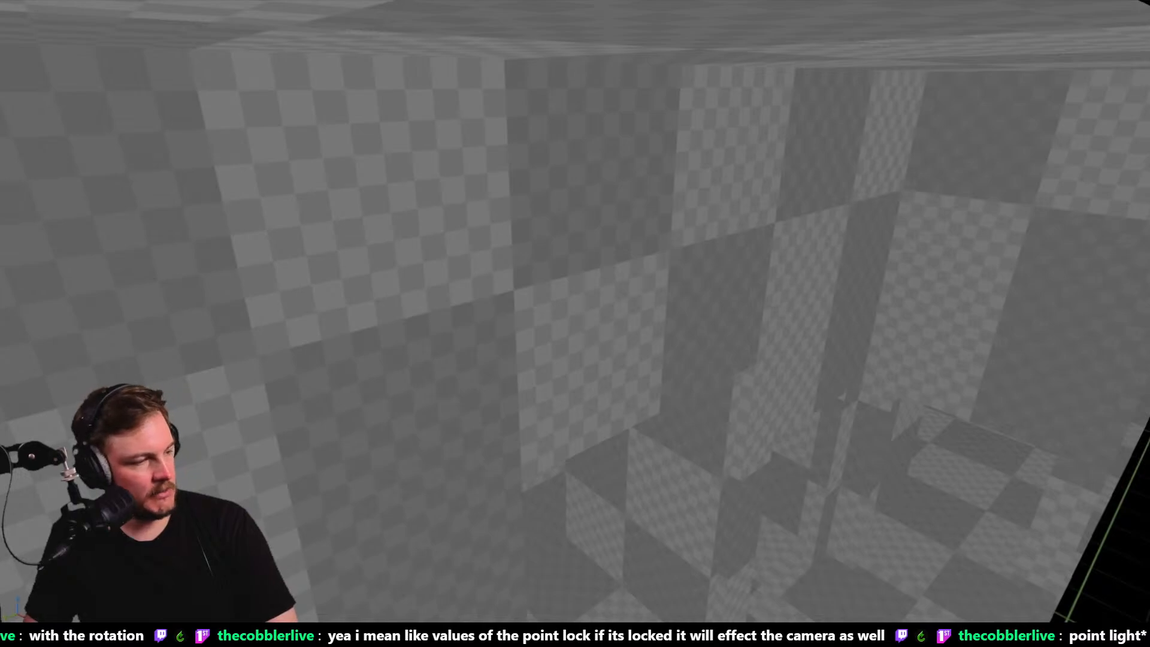
# Consult the dungeon map in Dungeon Scrawl, return to the Unreal level and look over the greybox floor
pyautogui.hotkey('alt', 'Tab')
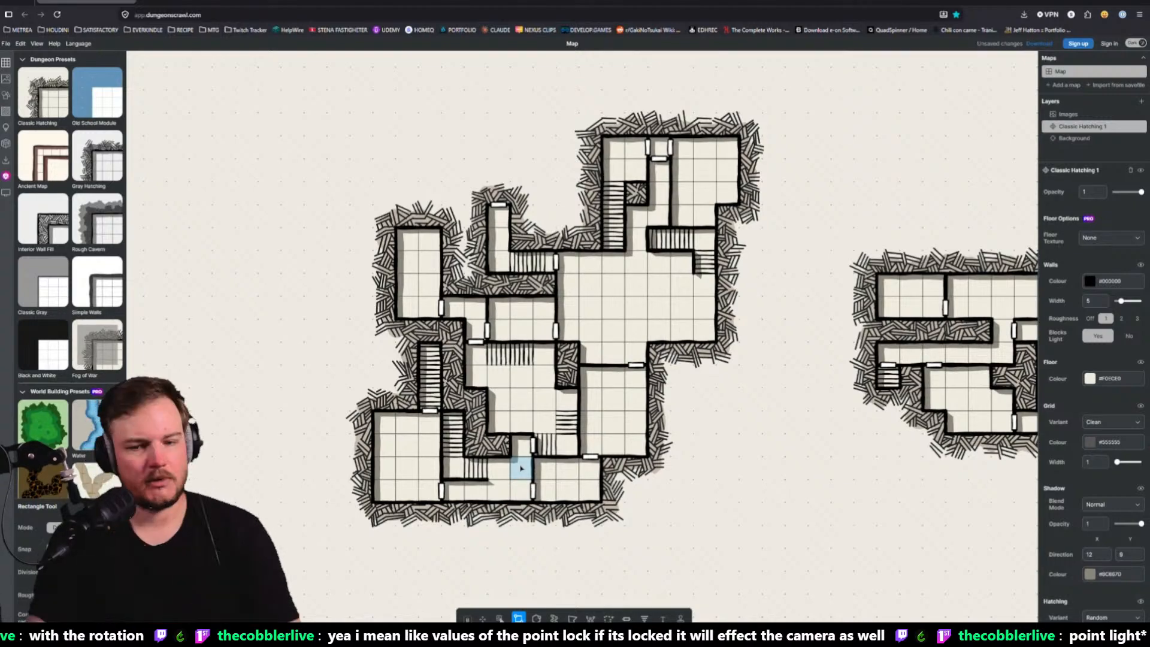
pyautogui.hotkey('alt', 'Tab')
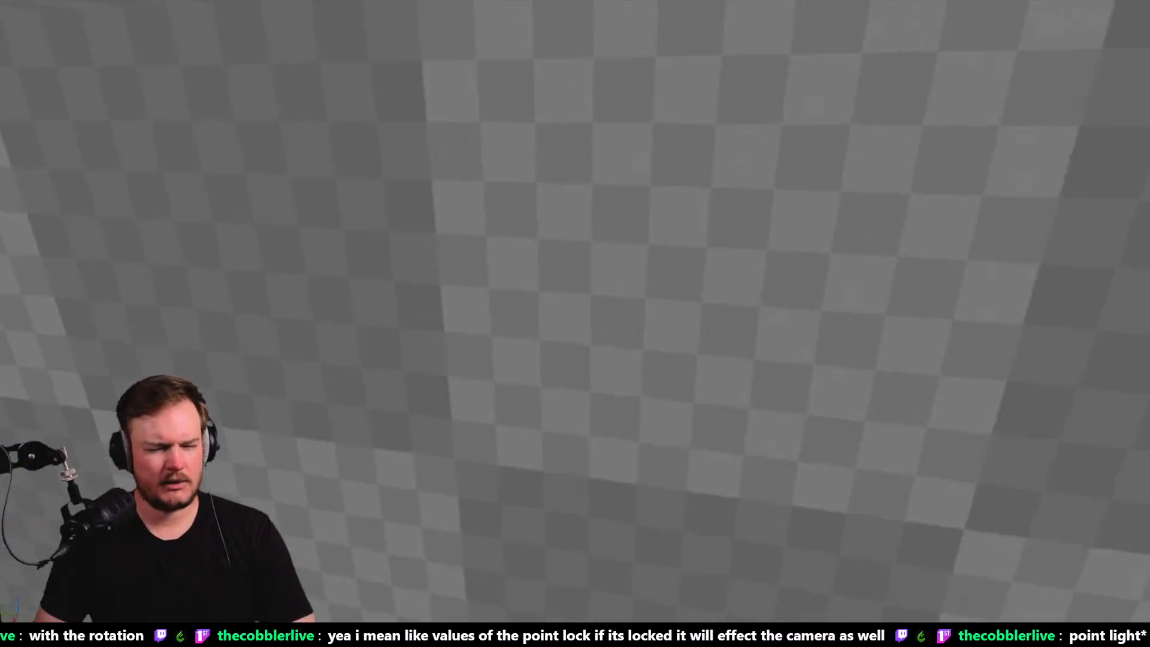
pyautogui.moveTo(575, 323)
pyautogui.mouseDown(button='right')
pyautogui.moveTo(539, 333)
pyautogui.moveTo(575, 324)
pyautogui.moveTo(573, 332)
pyautogui.mouseUp(button='right')
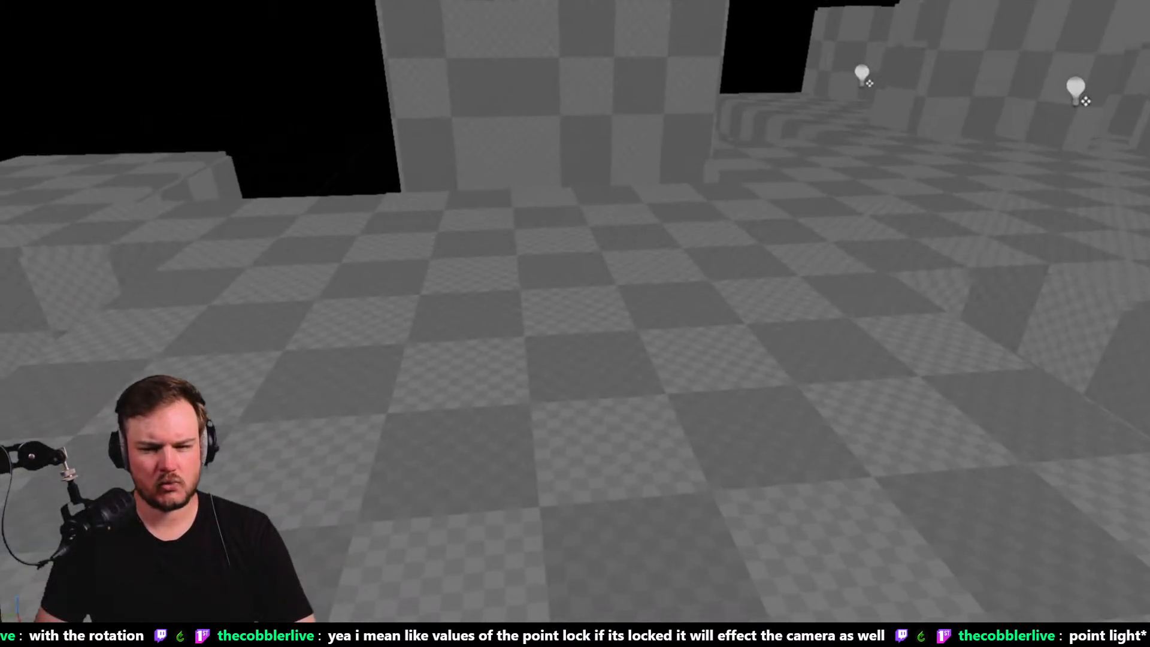
# Leave the full-screen viewport, place a point light on the checkered floor and look through its transform and actor options
pyautogui.press('F11')
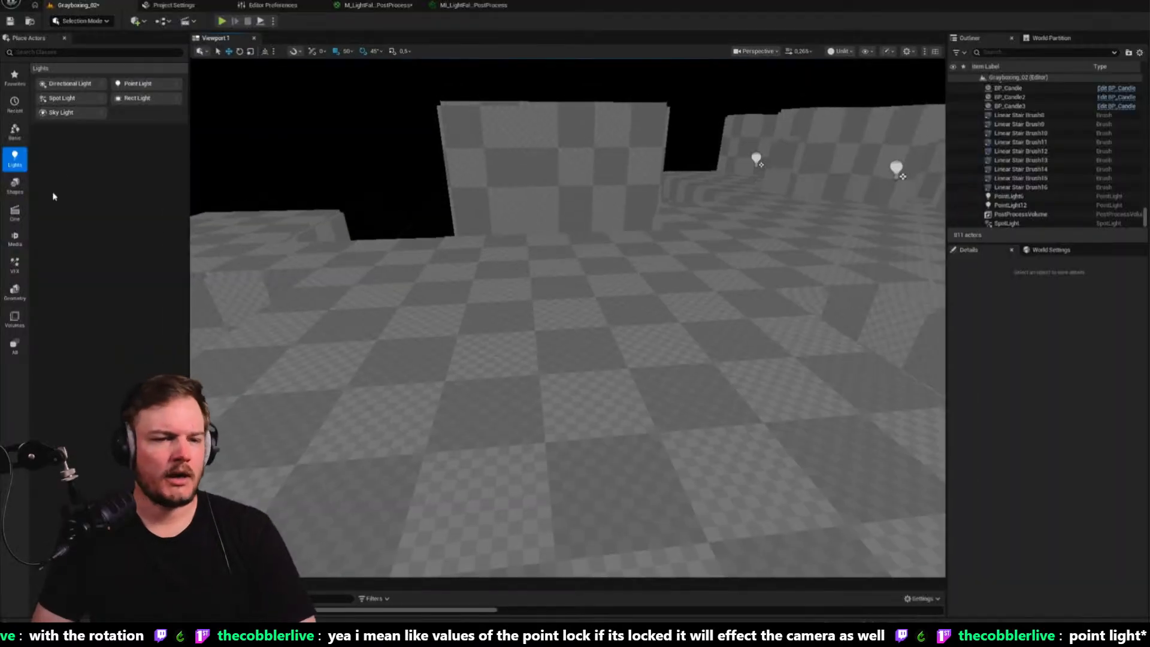
pyautogui.moveTo(134, 86); pyautogui.dragTo(536, 342)
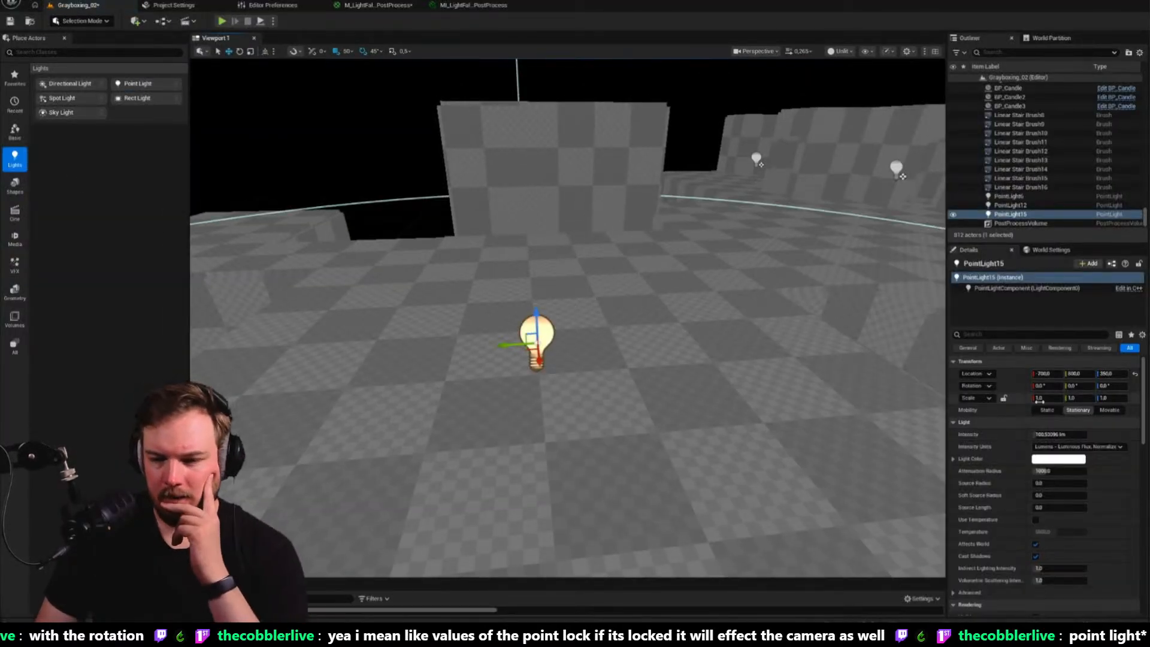
pyautogui.rightClick(1013, 390)
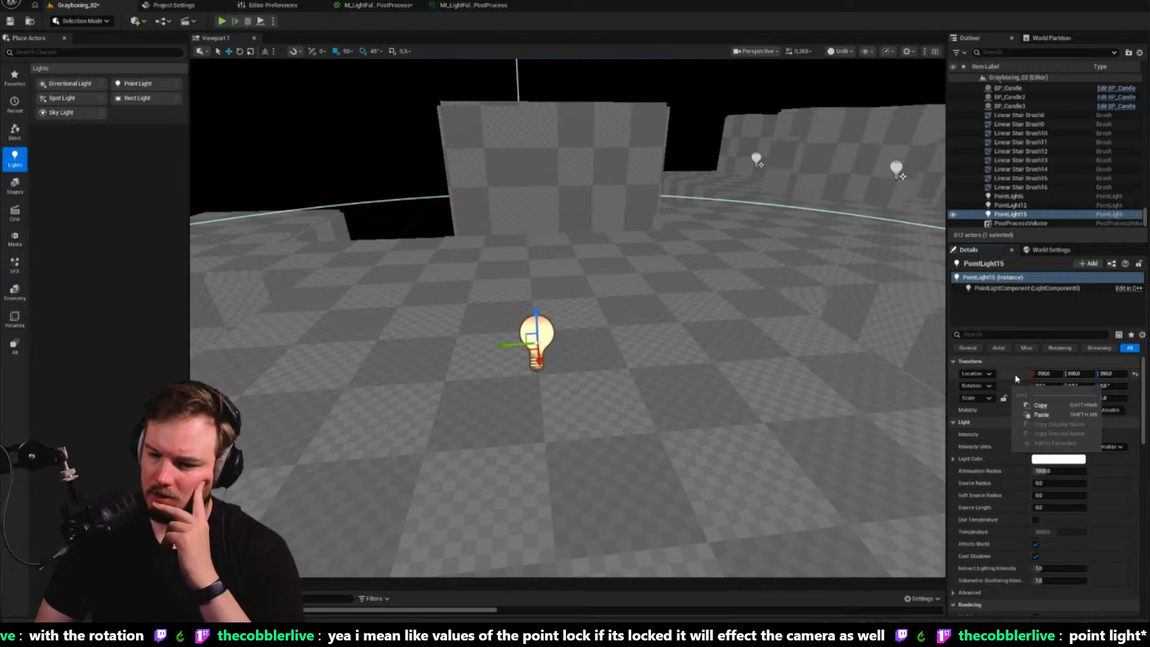
pyautogui.rightClick(1024, 379)
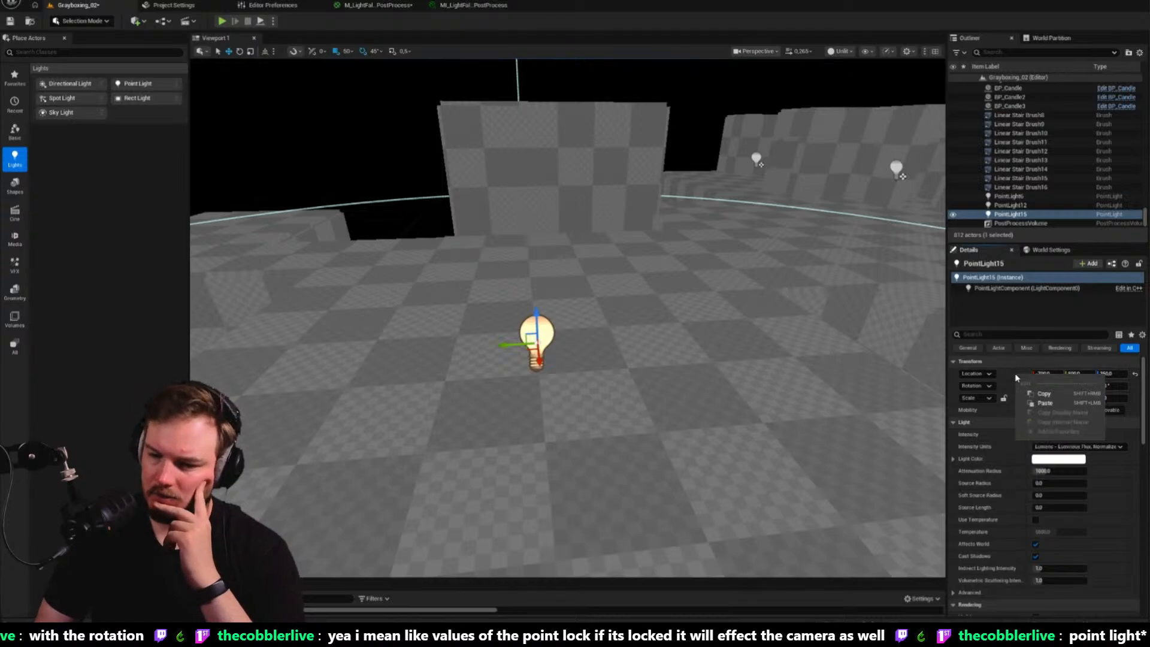
pyautogui.rightClick(1010, 216)
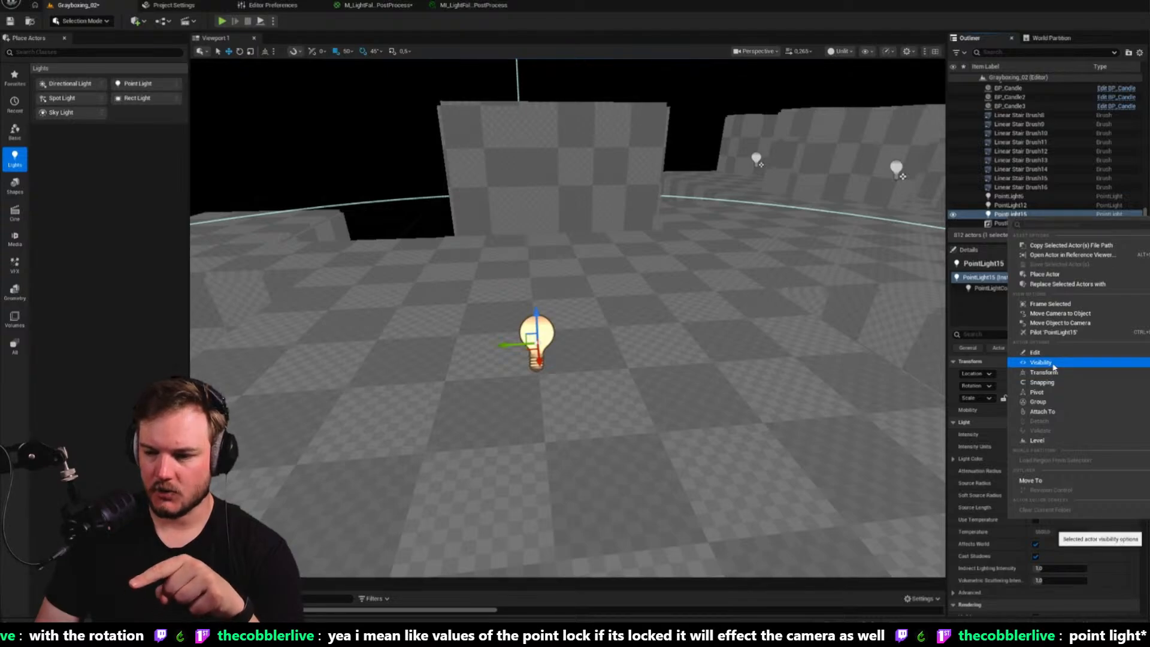
pyautogui.moveTo(1056, 358)
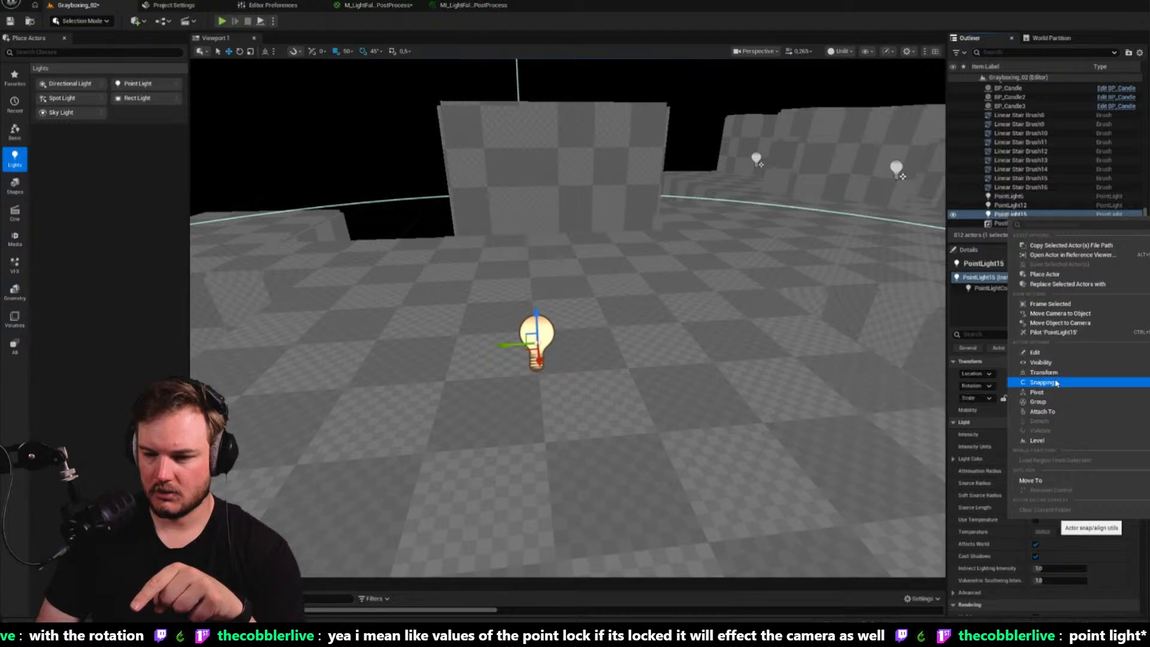
pyautogui.rightClick(956, 393)
pyautogui.click(1024, 288)
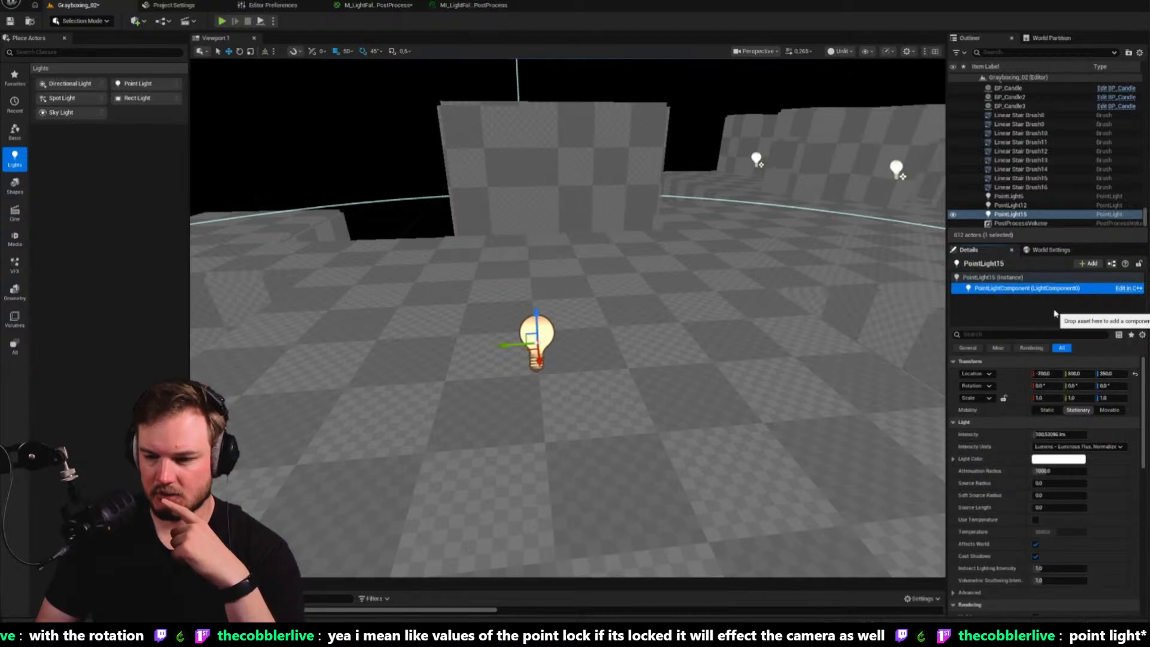
pyautogui.click(1019, 277)
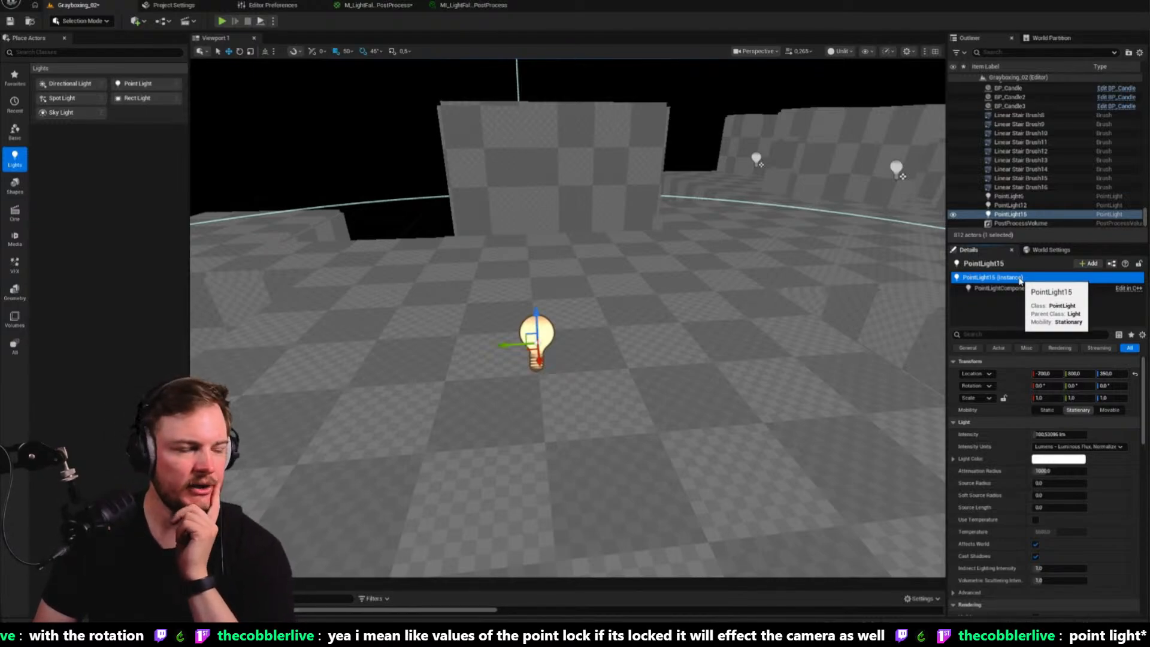
# Look through the point light's rotation settings for a way to lock its rotation
pyautogui.moveTo(665, 293); pyautogui.dragTo(629, 292, button='right')
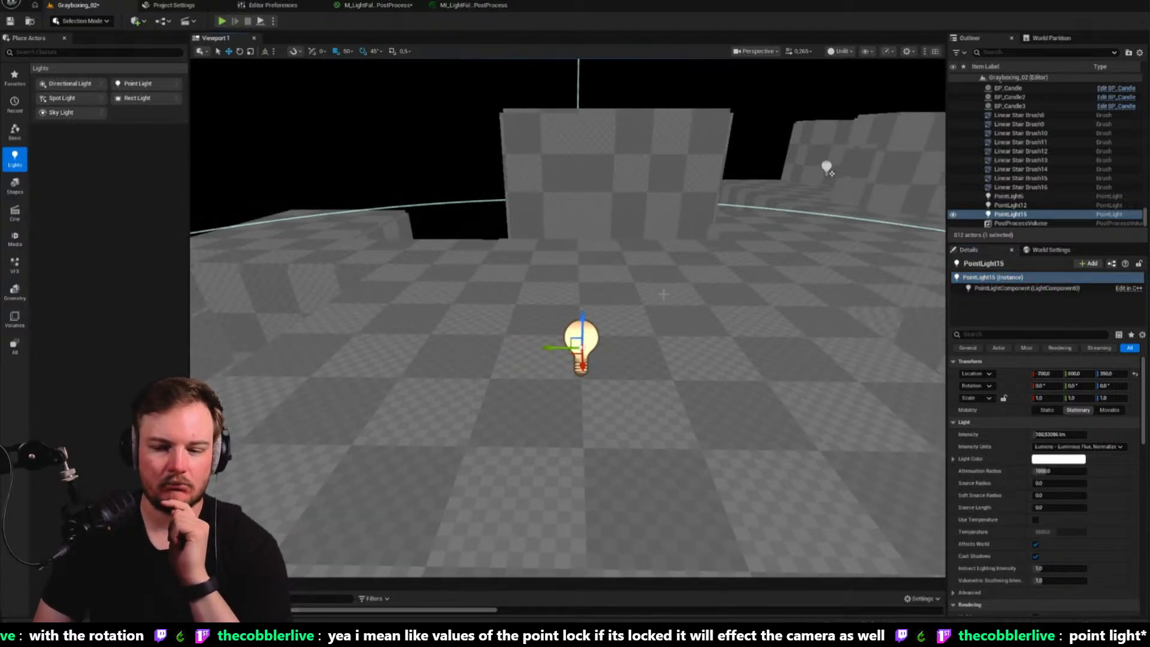
pyautogui.rightClick(1045, 394)
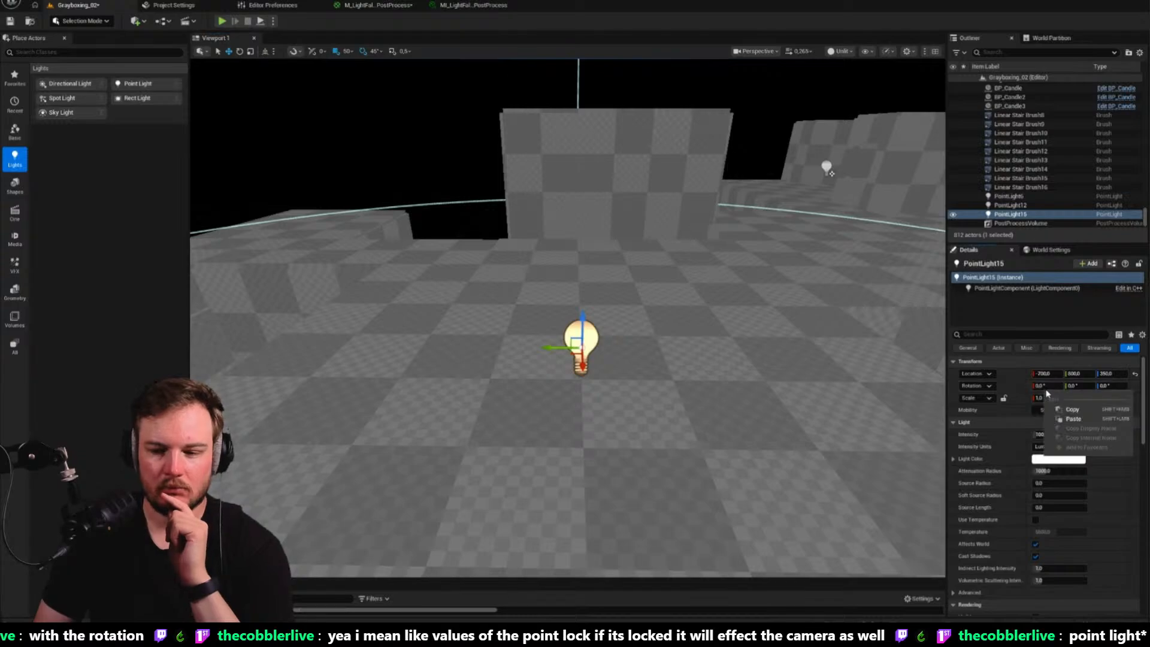
pyautogui.rightClick(1101, 386)
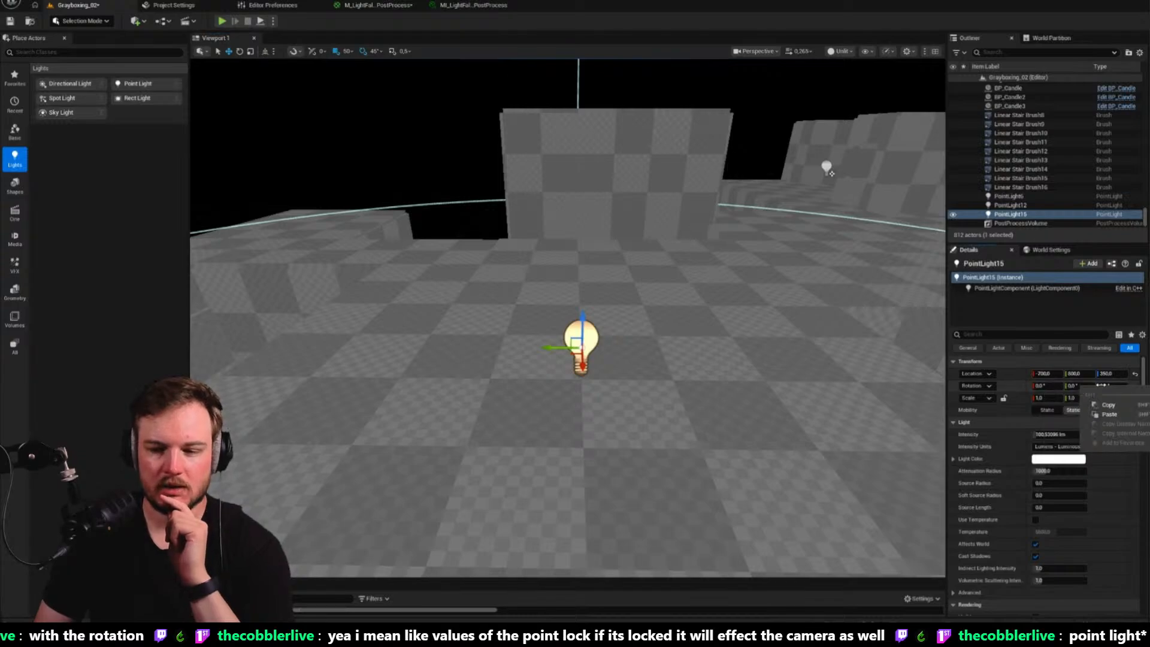
pyautogui.click(989, 386)
pyautogui.rightClick(992, 389)
pyautogui.rightClick(997, 389)
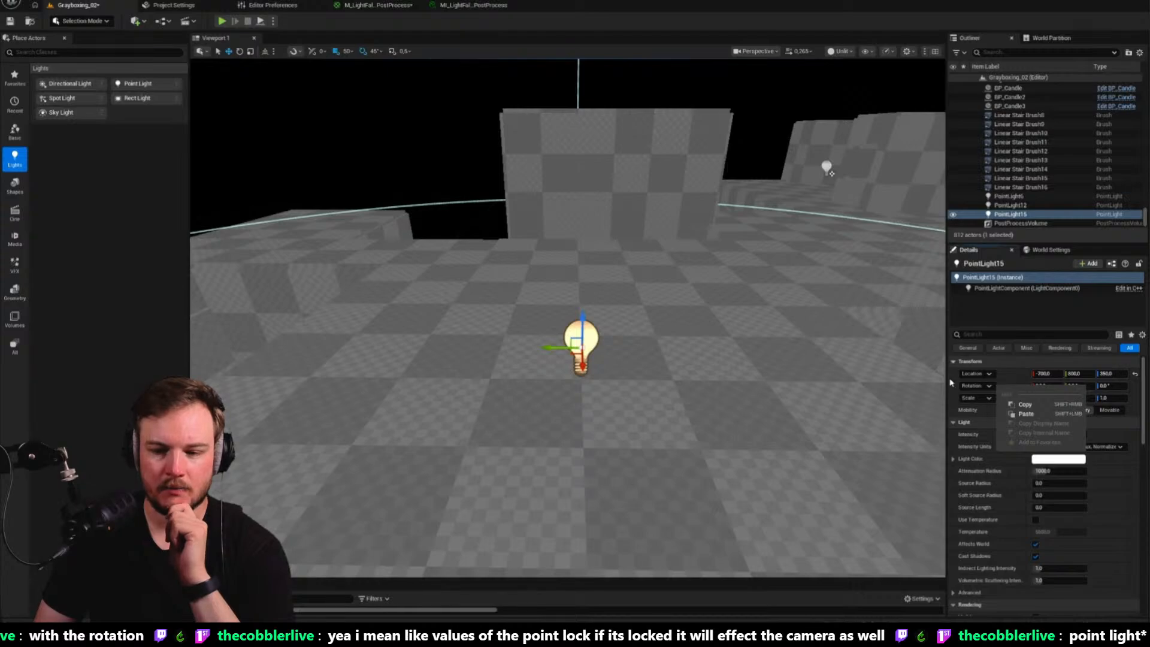
# Pilot the new point light around the level to move and rotate it with the camera, and stop piloting
pyautogui.moveTo(863, 383); pyautogui.dragTo(893, 382, button='right')
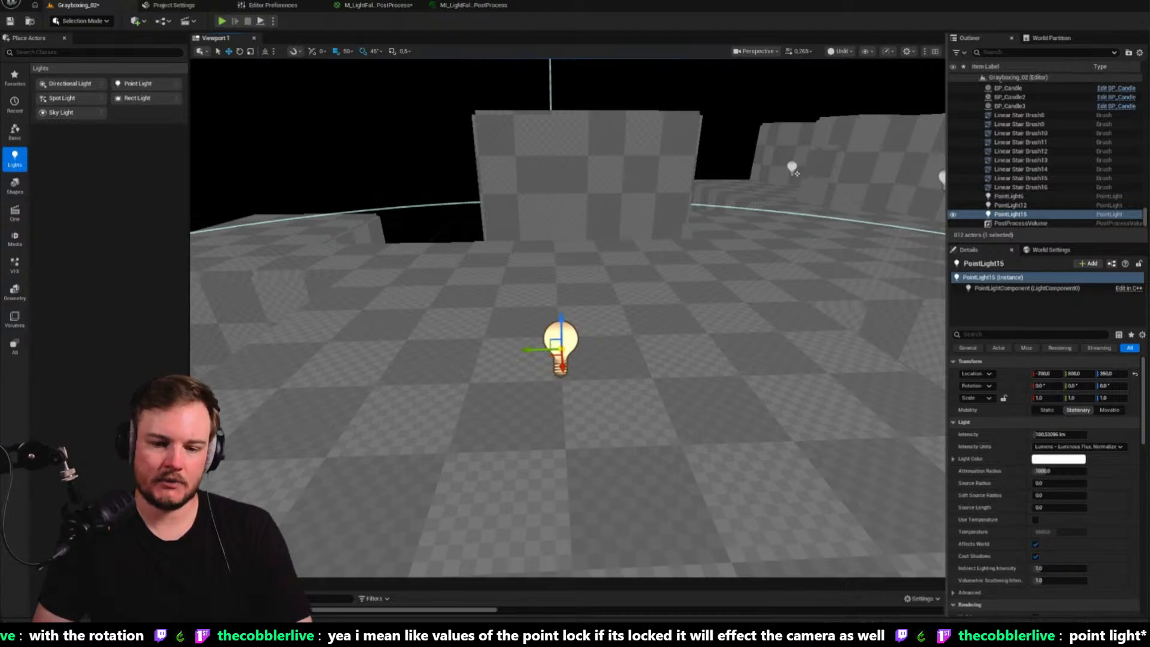
pyautogui.rightClick(567, 353)
pyautogui.click(599, 477)
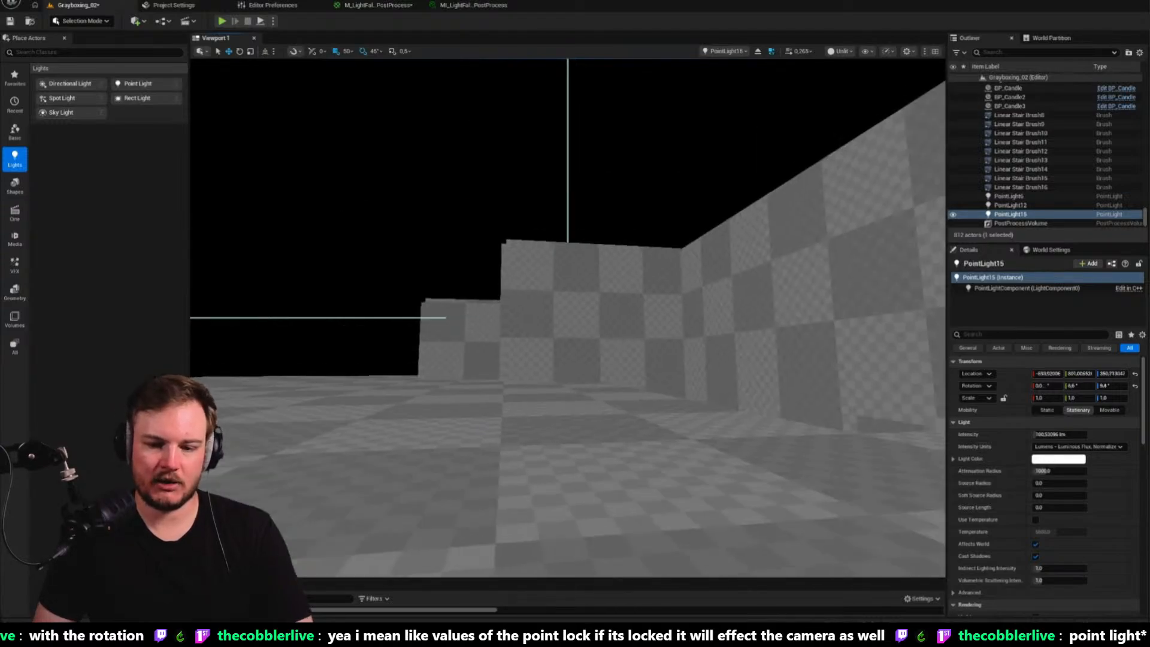
pyautogui.moveTo(568, 323); pyautogui.dragTo(677, 393, button='right')
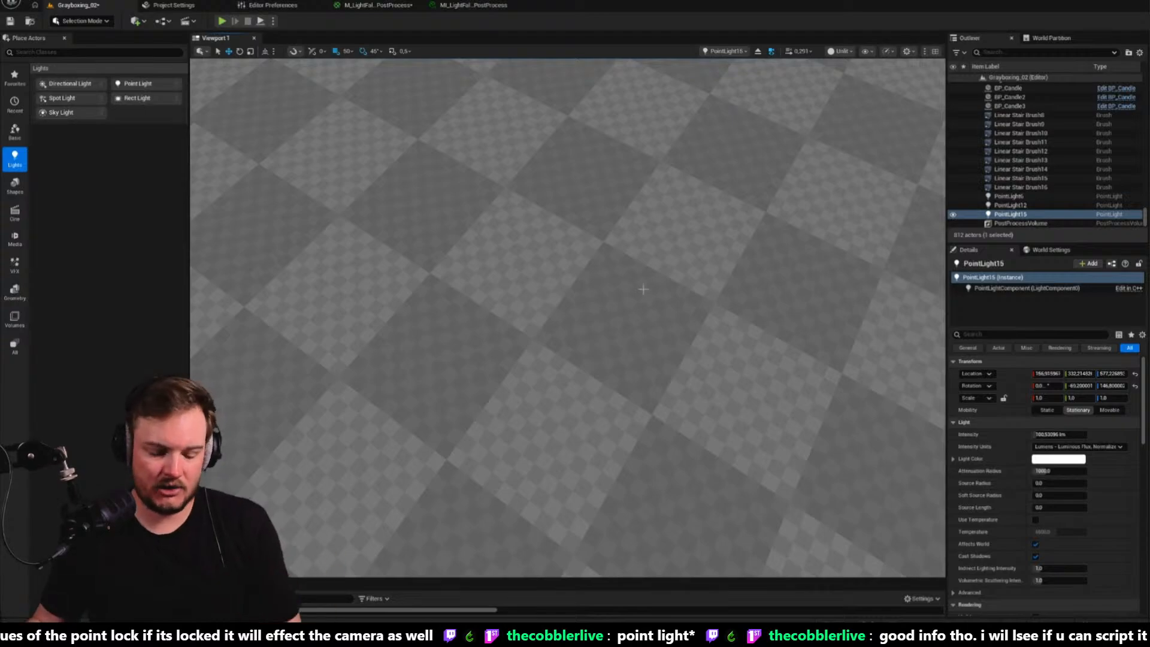
pyautogui.click(758, 52)
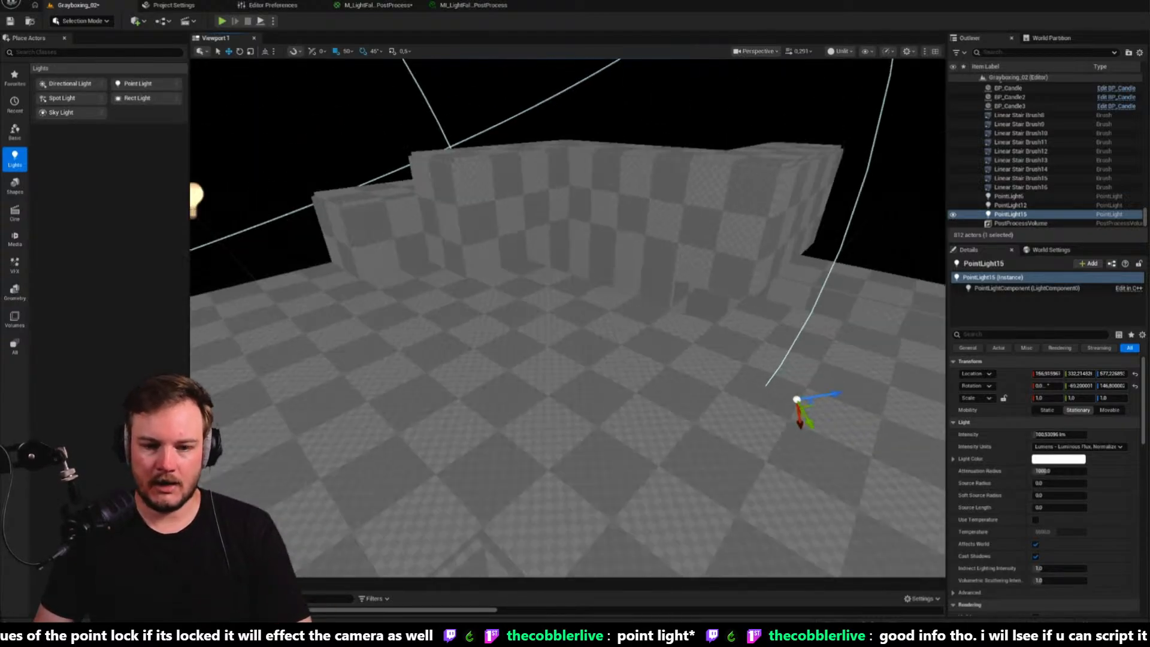
# View the moved point light in lit mode, reset its rotation to default and delete the light
pyautogui.moveTo(694, 231)
pyautogui.mouseDown(button='right')
pyautogui.moveTo(641, 239)
pyautogui.moveTo(713, 227)
pyautogui.mouseUp(button='right')
pyautogui.hotkey('alt', '4')
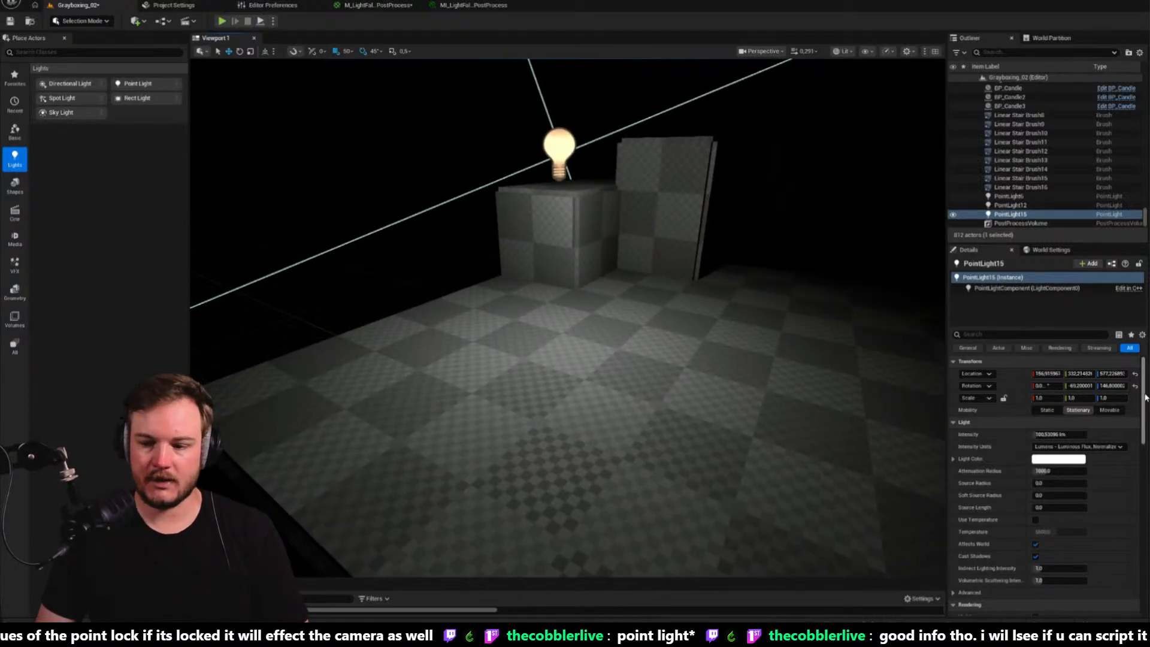
pyautogui.click(1135, 387)
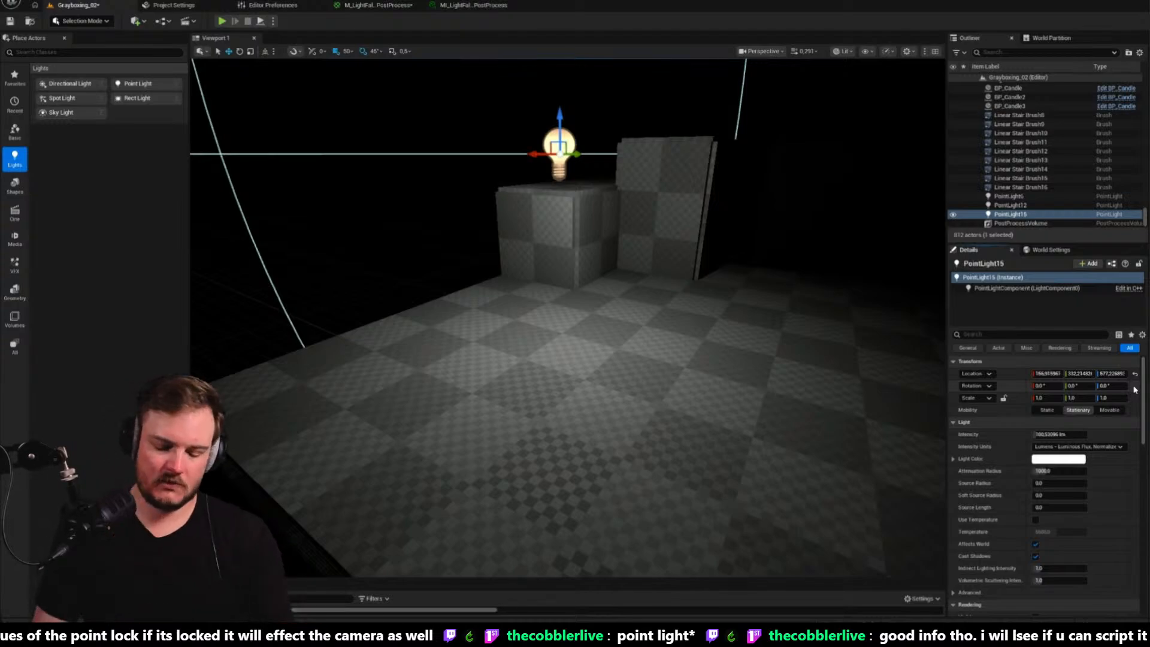
pyautogui.press('Delete')
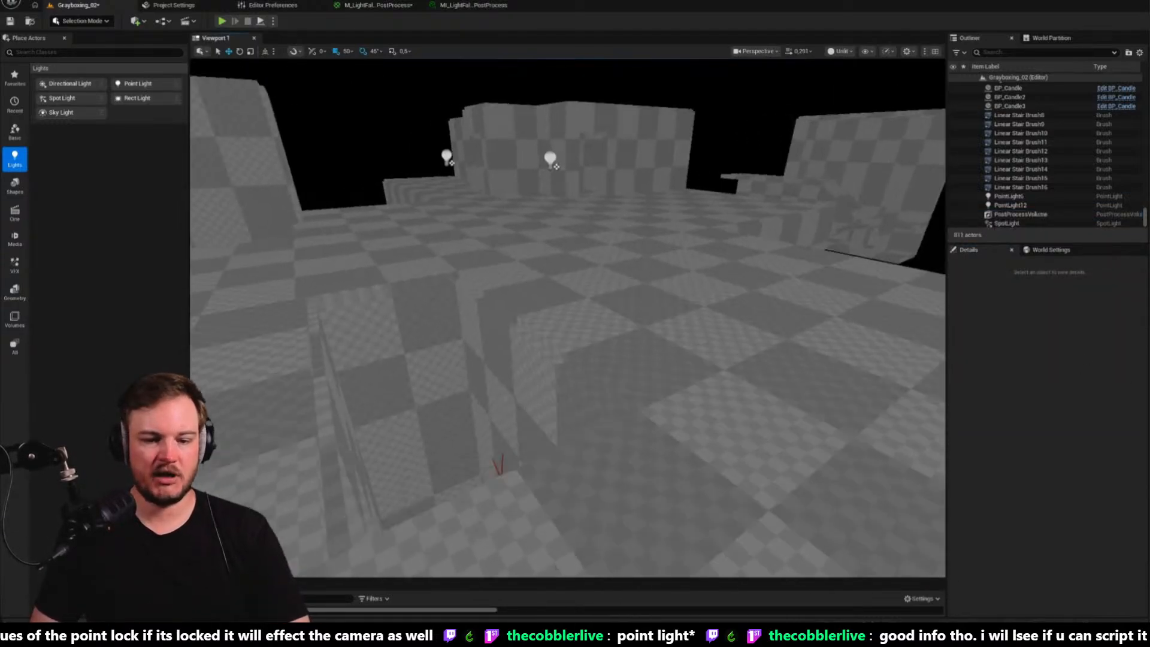
# Fly through the greybox rooms and passages and look over their layout and point lights
pyautogui.moveTo(568, 318); pyautogui.dragTo(686, 180, button='right')
pyautogui.press('w')
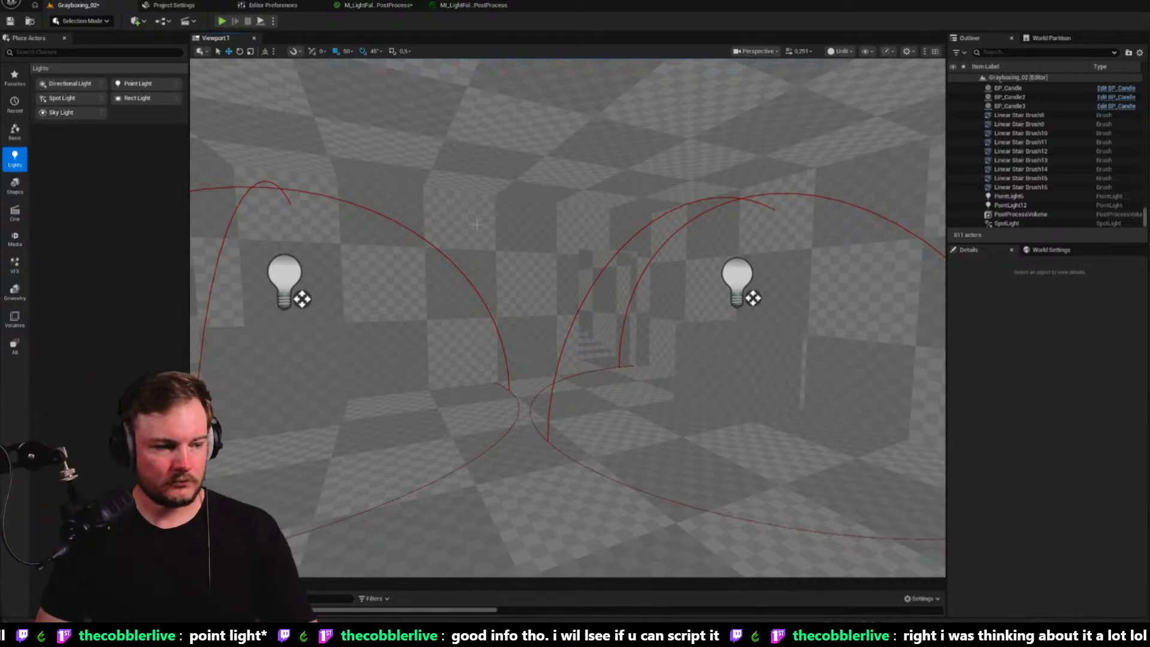
pyautogui.moveTo(476, 224); pyautogui.dragTo(606, 258, button='right')
pyautogui.press('w')
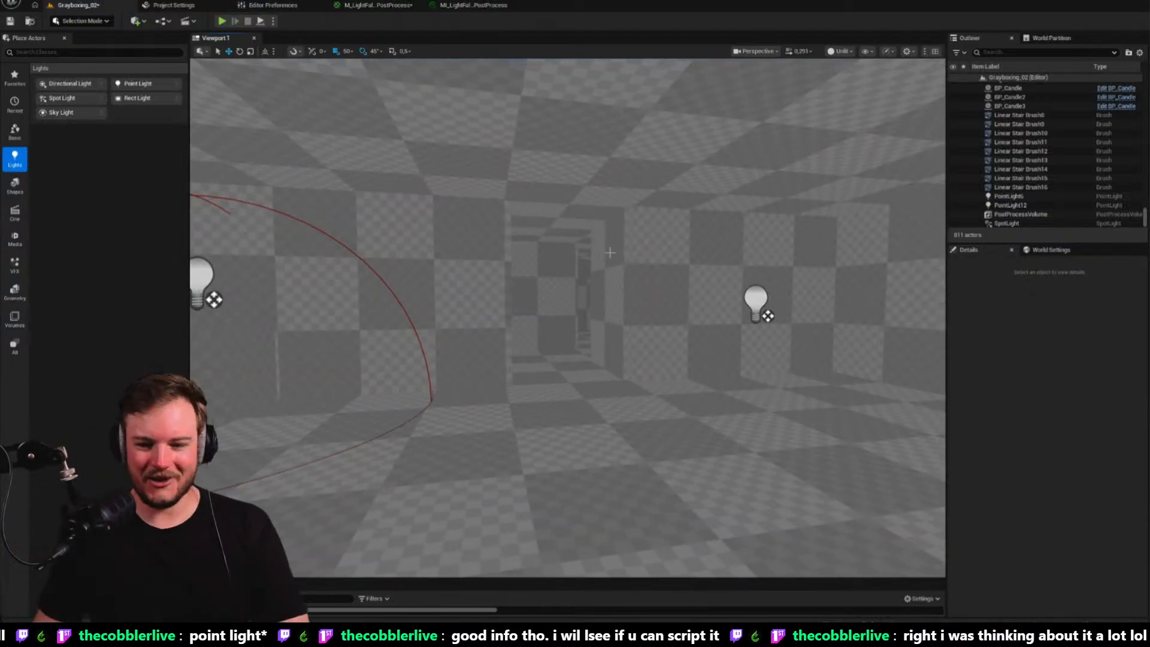
pyautogui.moveTo(610, 253)
pyautogui.mouseDown(button='right')
pyautogui.moveTo(498, 254)
pyautogui.moveTo(569, 259)
pyautogui.moveTo(575, 272)
pyautogui.moveTo(629, 281)
pyautogui.moveTo(605, 272)
pyautogui.mouseUp(button='right')
pyautogui.press('w')
# Check the dungeon map and delete the subtractive doorway brush together with its wall and the adjoining wall brush
pyautogui.hotkey('alt', '2')
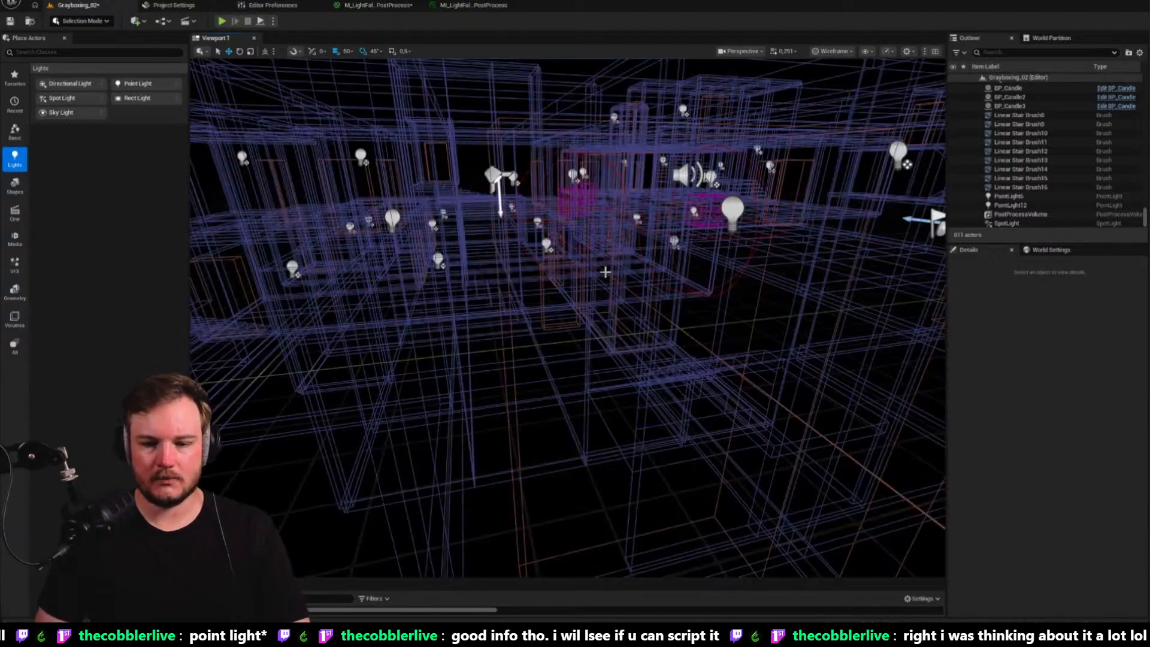
pyautogui.hotkey('alt', 'Tab')
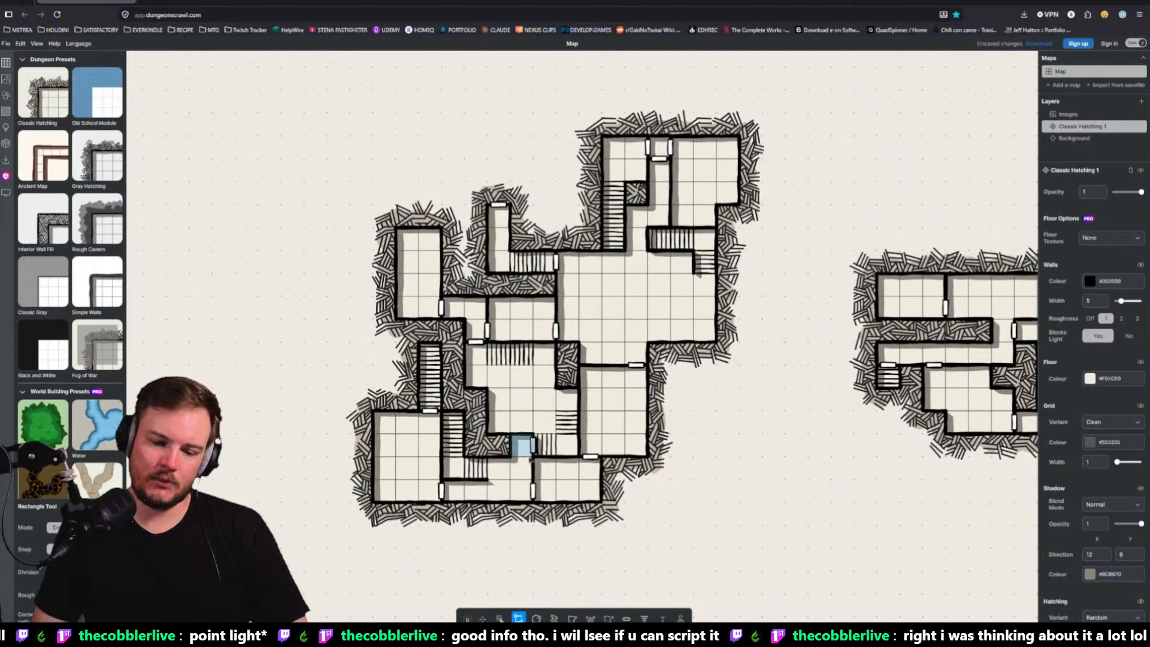
pyautogui.hotkey('alt', 'Tab')
pyautogui.rightClick(605, 339)
pyautogui.moveTo(607, 398); pyautogui.dragTo(608, 398, button='right')
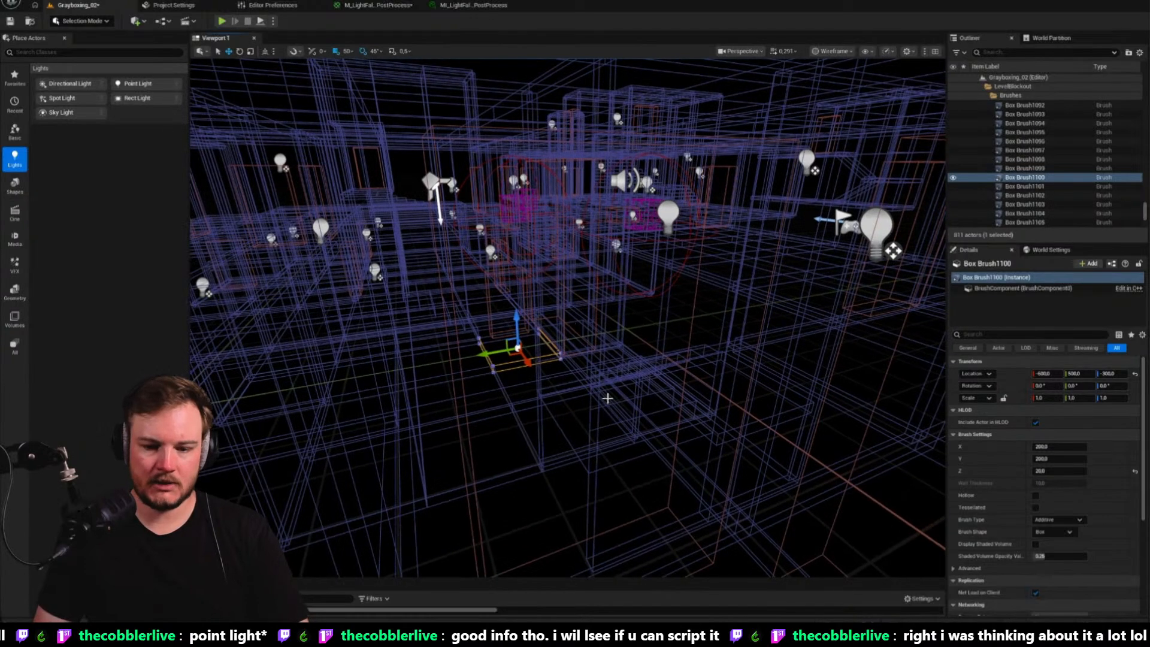
pyautogui.click(670, 488)
pyautogui.hotkey('alt', '3')
pyautogui.scroll(5, 670, 293)
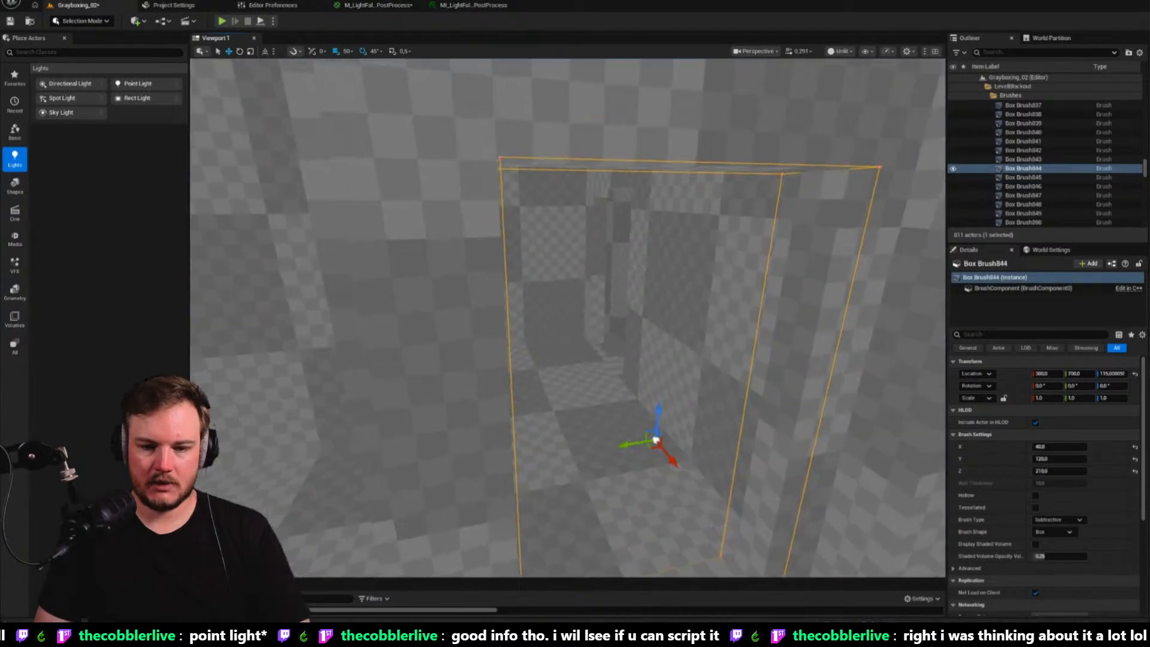
pyautogui.keyDown('ctrl'); pyautogui.click(670, 293); pyautogui.keyUp('ctrl')
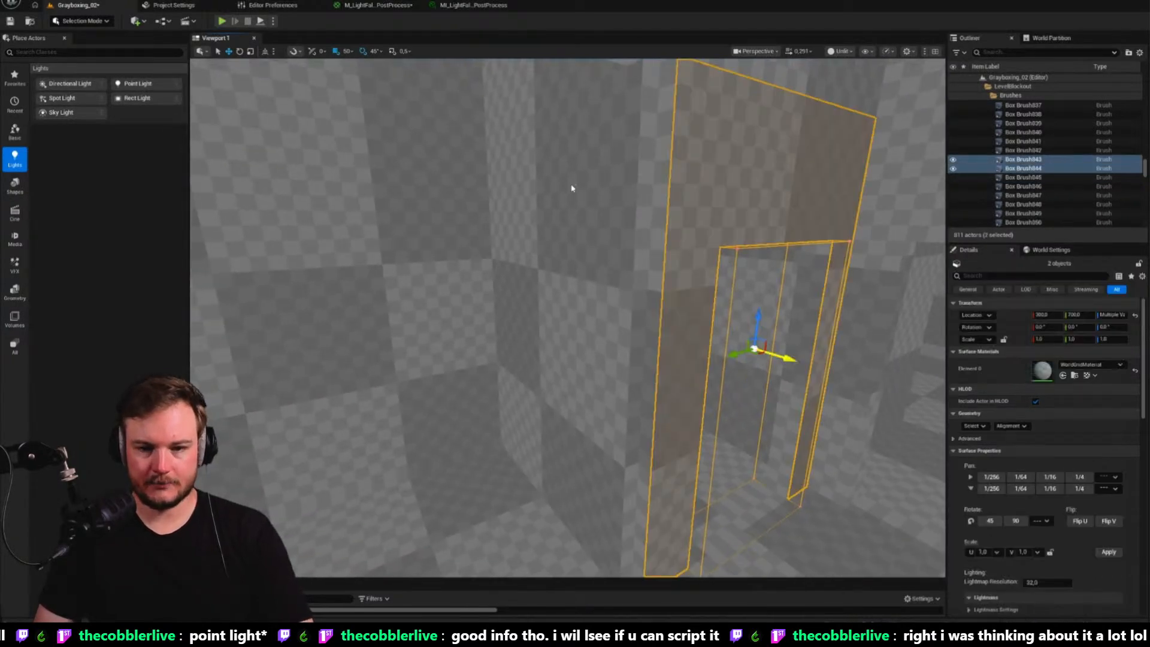
pyautogui.keyDown('ctrl'); pyautogui.click(601, 277); pyautogui.keyUp('ctrl')
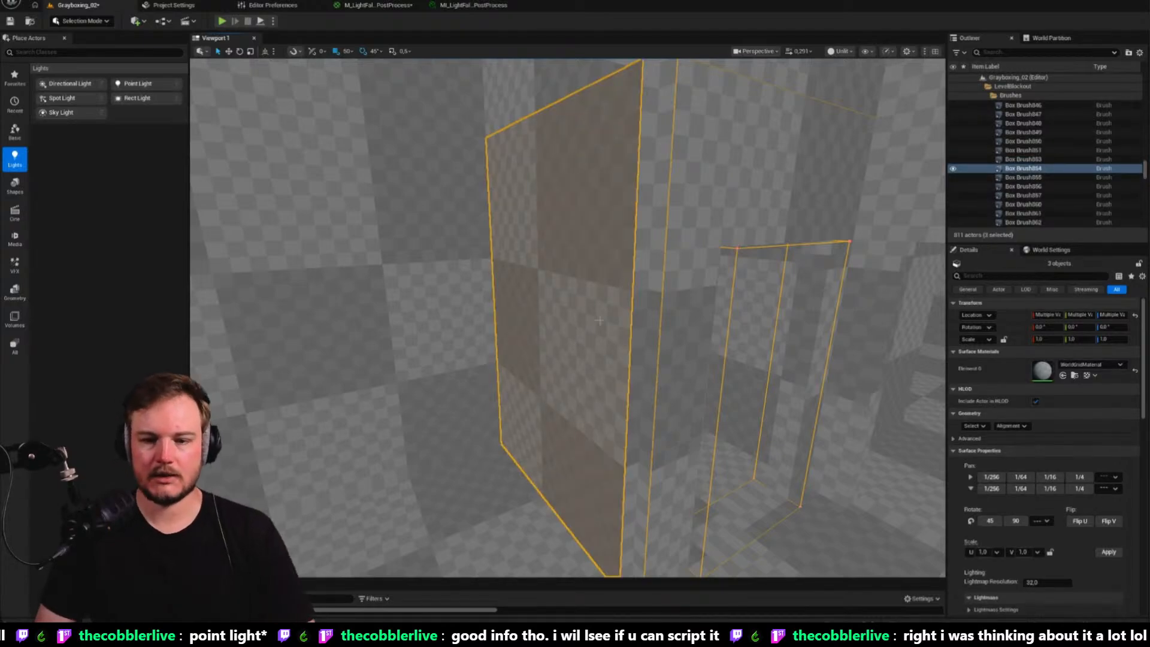
pyautogui.press('Delete')
# Check the dungeon map for the layout of the area beside the stair room
pyautogui.moveTo(599, 320)
pyautogui.mouseDown(button='right')
pyautogui.moveTo(618, 395)
pyautogui.moveTo(617, 311)
pyautogui.moveTo(653, 243)
pyautogui.moveTo(663, 267)
pyautogui.moveTo(666, 282)
pyautogui.moveTo(587, 256)
pyautogui.mouseUp(button='right')
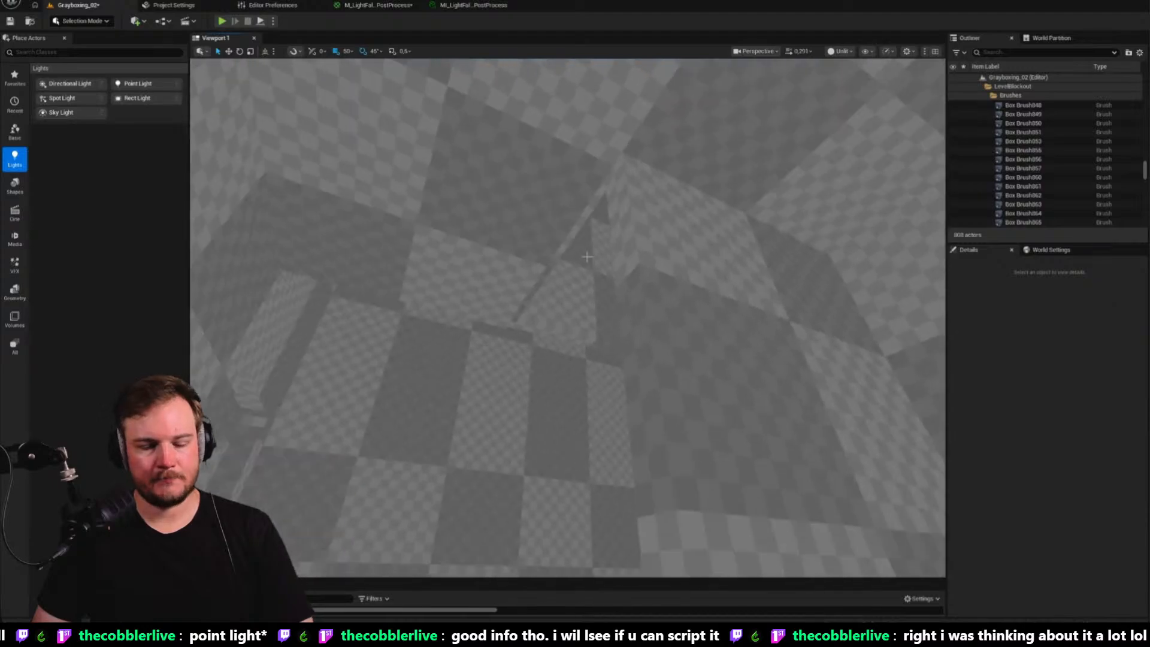
pyautogui.hotkey('alt', 'Tab')
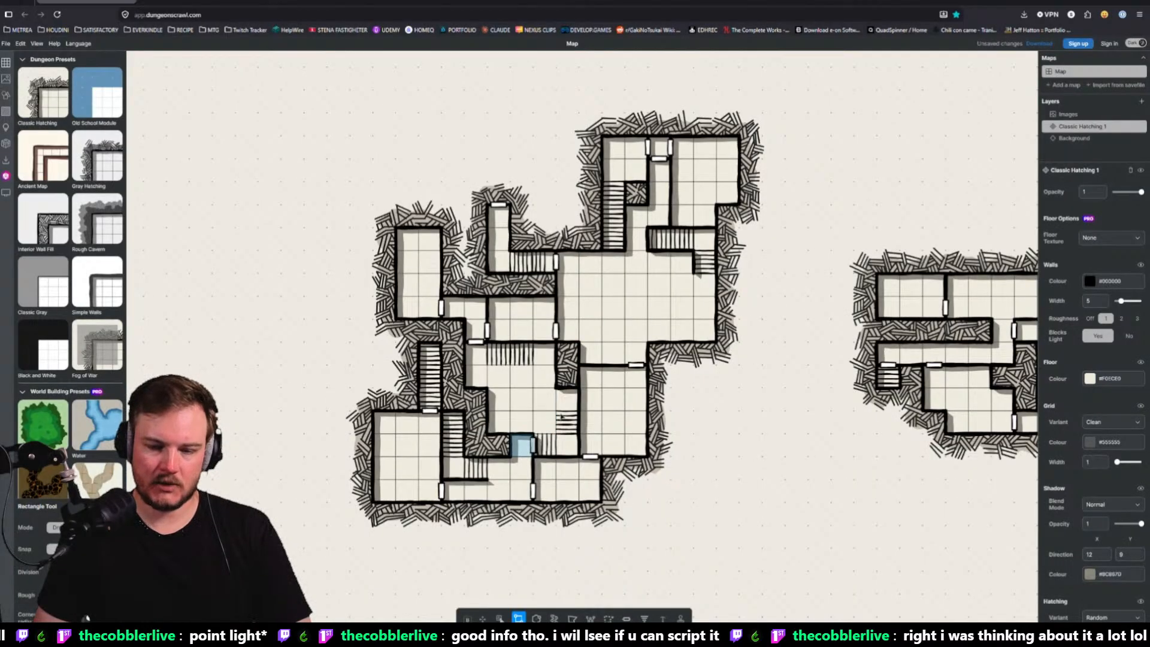
pyautogui.hotkey('alt', 'Tab')
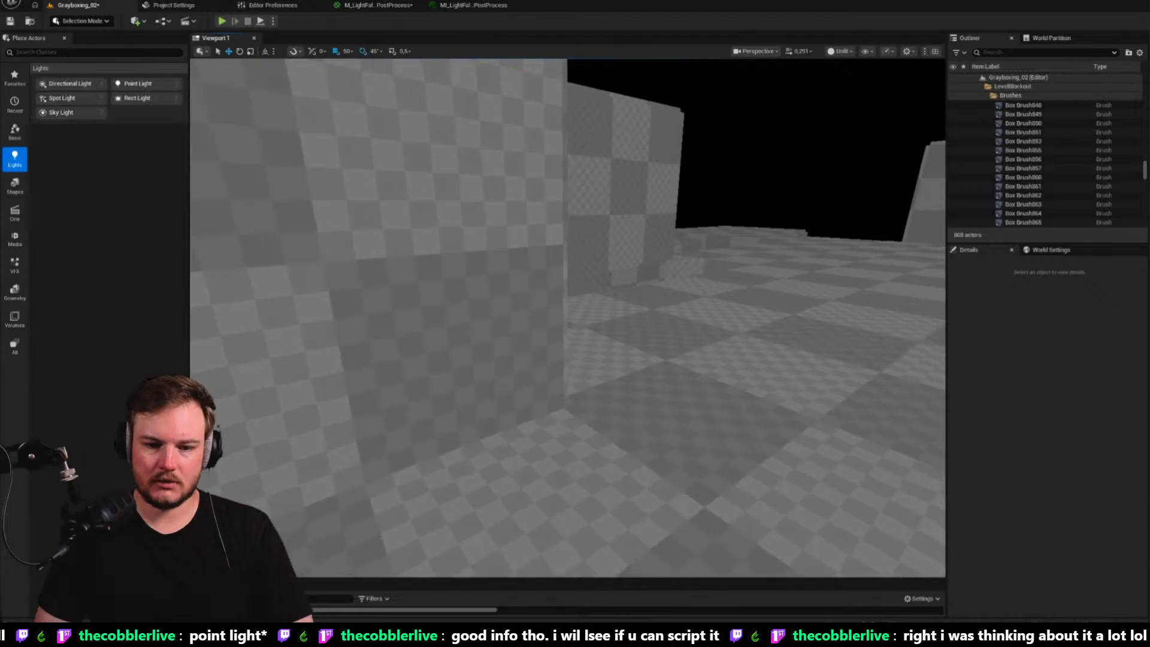
# Duplicate a 200 × 20 × 300 wall brush and place the copy across the passage at X 0, Z 150
pyautogui.click(1024, 168)
pyautogui.press('f')
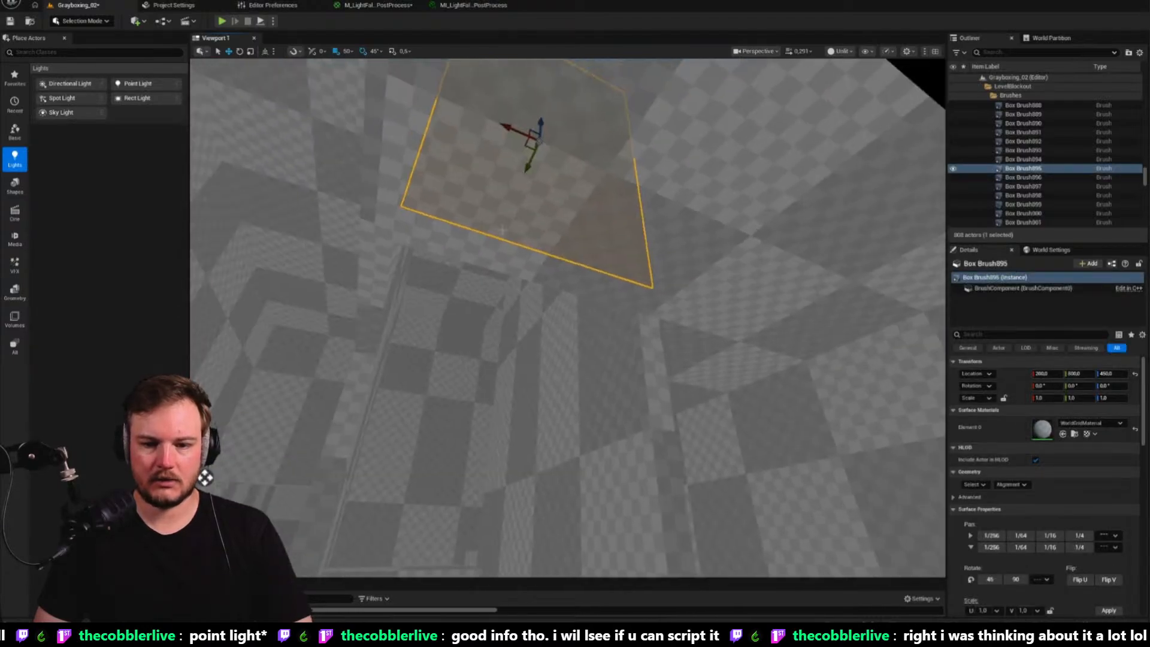
pyautogui.click(568, 444)
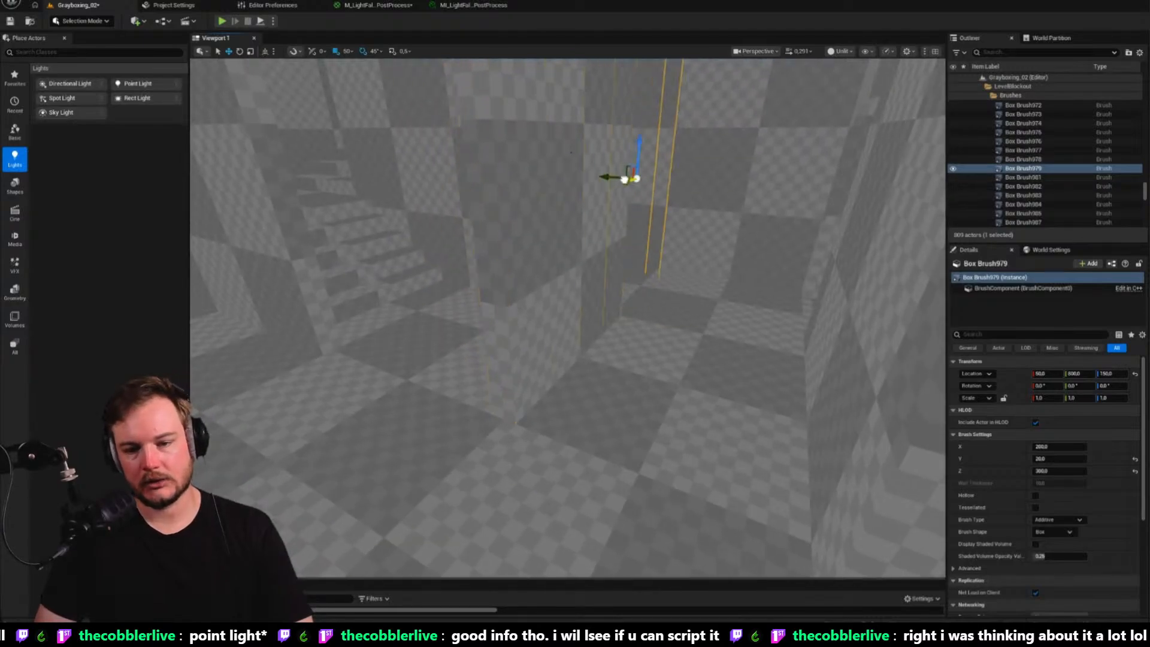
pyautogui.moveTo(625, 178); pyautogui.dragTo(738, 216, button='right')
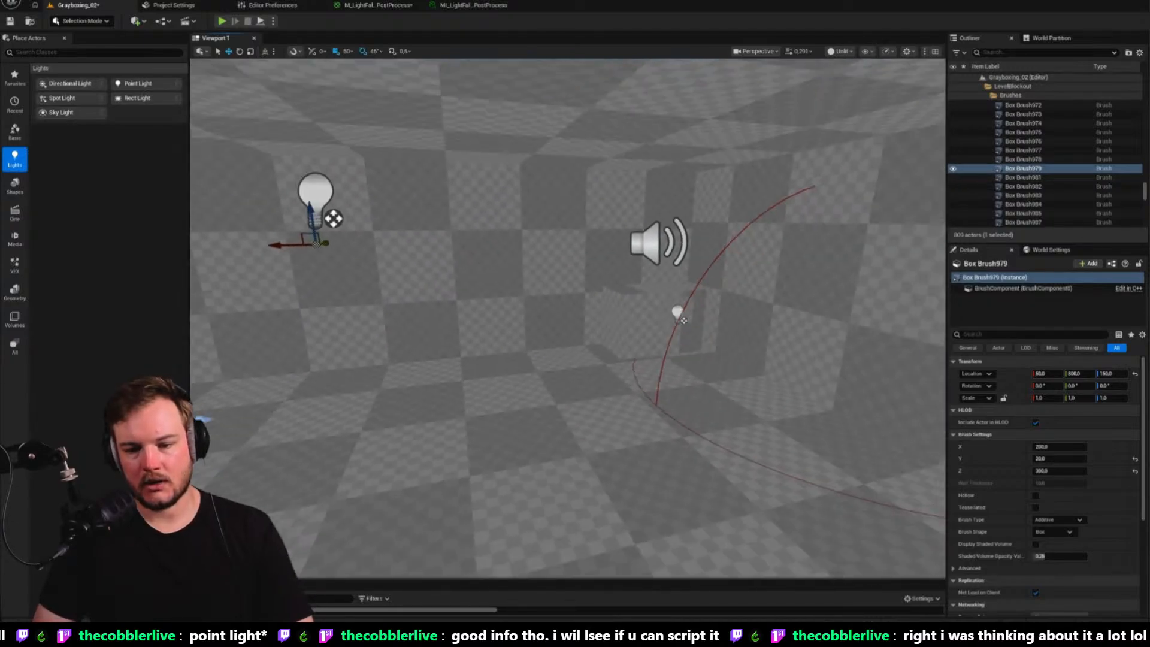
pyautogui.press('f')
pyautogui.moveTo(567, 318)
pyautogui.mouseDown(button='right')
pyautogui.moveTo(585, 300)
pyautogui.moveTo(563, 302)
pyautogui.mouseUp(button='right')
pyautogui.moveTo(475, 168); pyautogui.dragTo(539, 171)
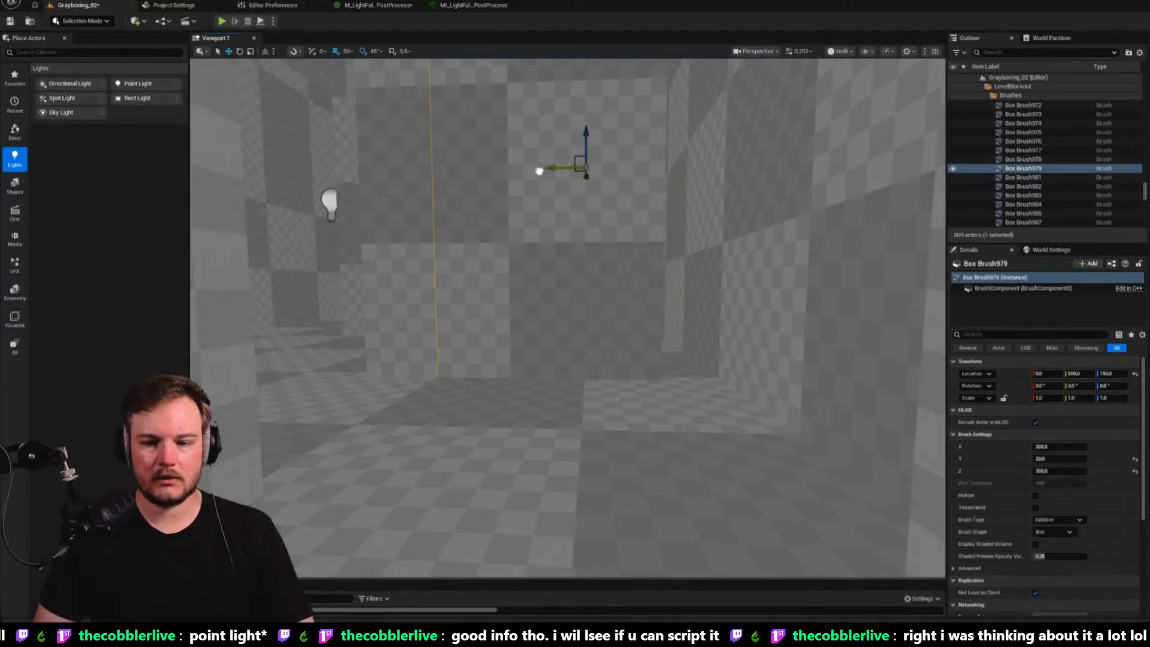
# Delete the low ceiling slab at 200, 700, 300 and the upper brush behind it to open the space upward
pyautogui.moveTo(539, 172)
pyautogui.mouseDown(button='right')
pyautogui.moveTo(510, 175)
pyautogui.moveTo(497, 153)
pyautogui.mouseUp(button='right')
pyautogui.moveTo(313, 436)
pyautogui.mouseDown(button='right')
pyautogui.moveTo(578, 175)
pyautogui.moveTo(614, 157)
pyautogui.mouseUp(button='right')
pyautogui.moveTo(553, 255); pyautogui.dragTo(554, 255, button='right')
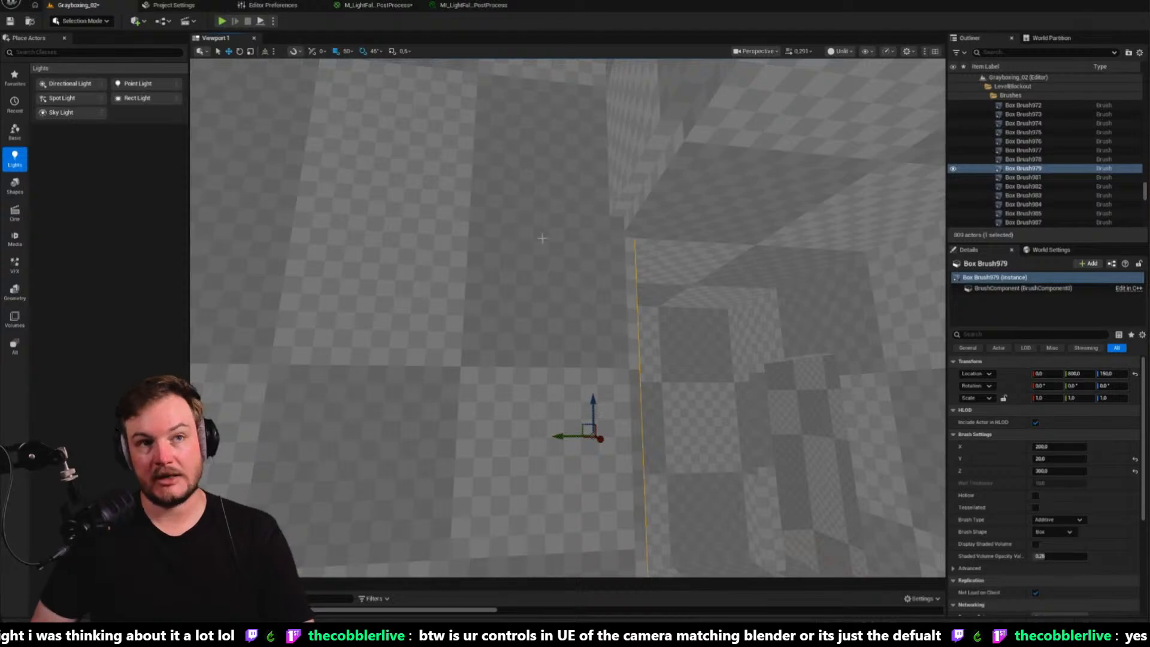
pyautogui.moveTo(542, 238)
pyautogui.mouseDown(button='right')
pyautogui.moveTo(623, 270)
pyautogui.moveTo(611, 318)
pyautogui.moveTo(551, 316)
pyautogui.moveTo(599, 321)
pyautogui.moveTo(569, 322)
pyautogui.mouseUp(button='right')
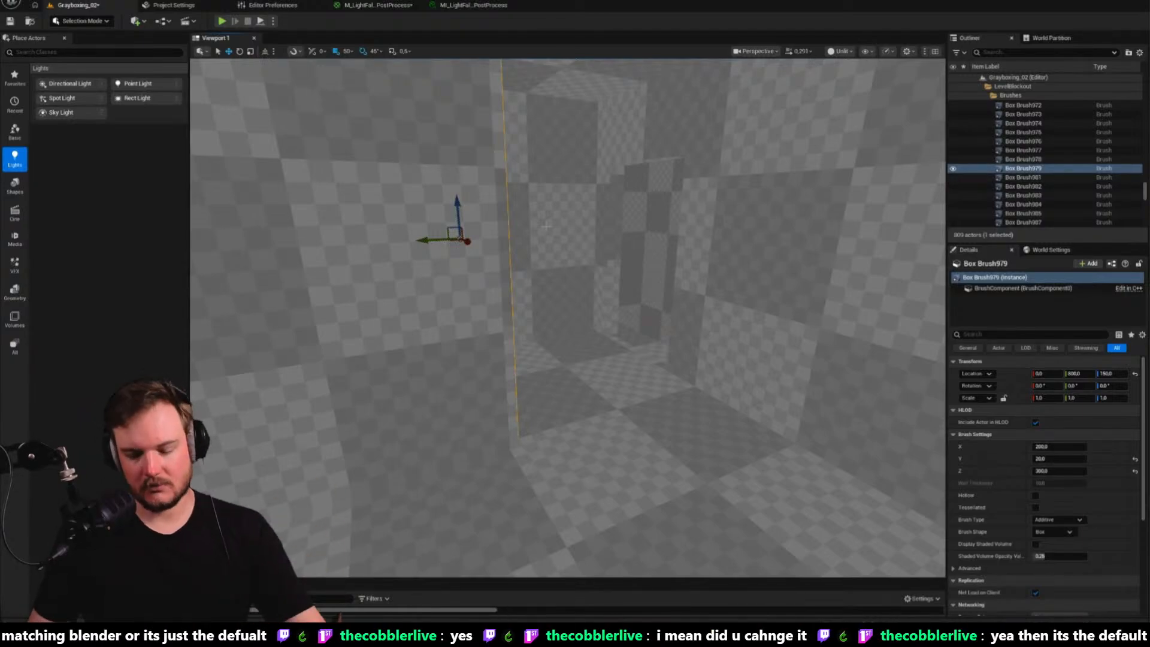
pyautogui.moveTo(603, 210)
pyautogui.mouseDown(button='right')
pyautogui.moveTo(599, 227)
pyautogui.moveTo(587, 198)
pyautogui.moveTo(593, 264)
pyautogui.moveTo(617, 214)
pyautogui.moveTo(611, 225)
pyautogui.mouseUp(button='right')
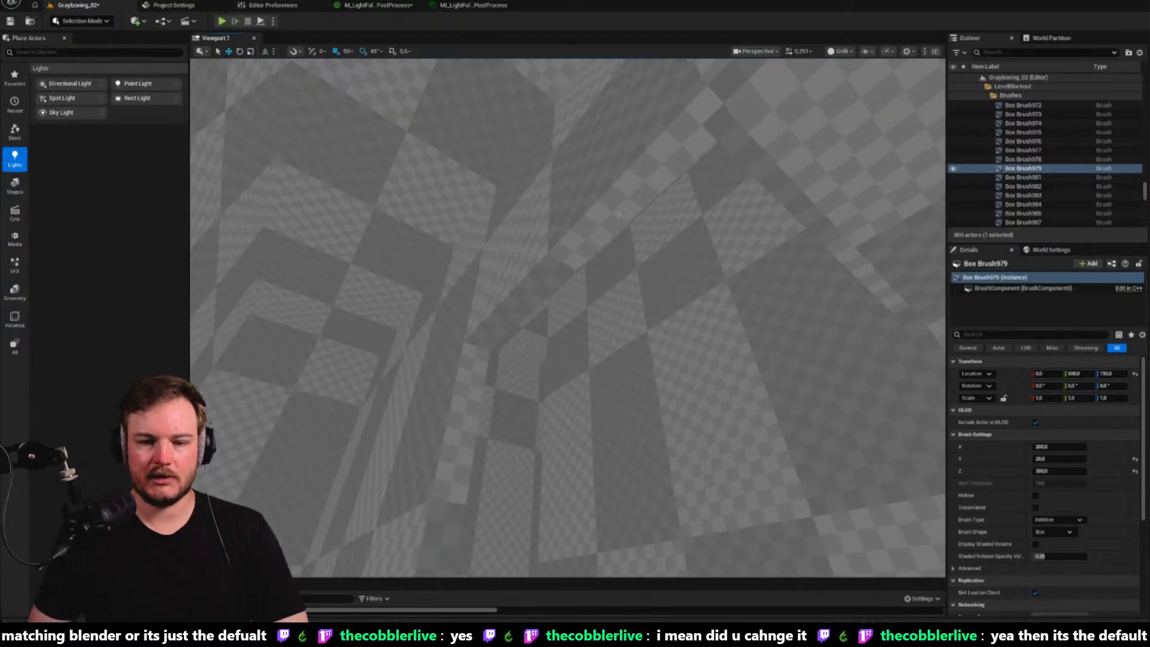
pyautogui.click(619, 215)
pyautogui.moveTo(619, 215); pyautogui.dragTo(416, 447, button='right')
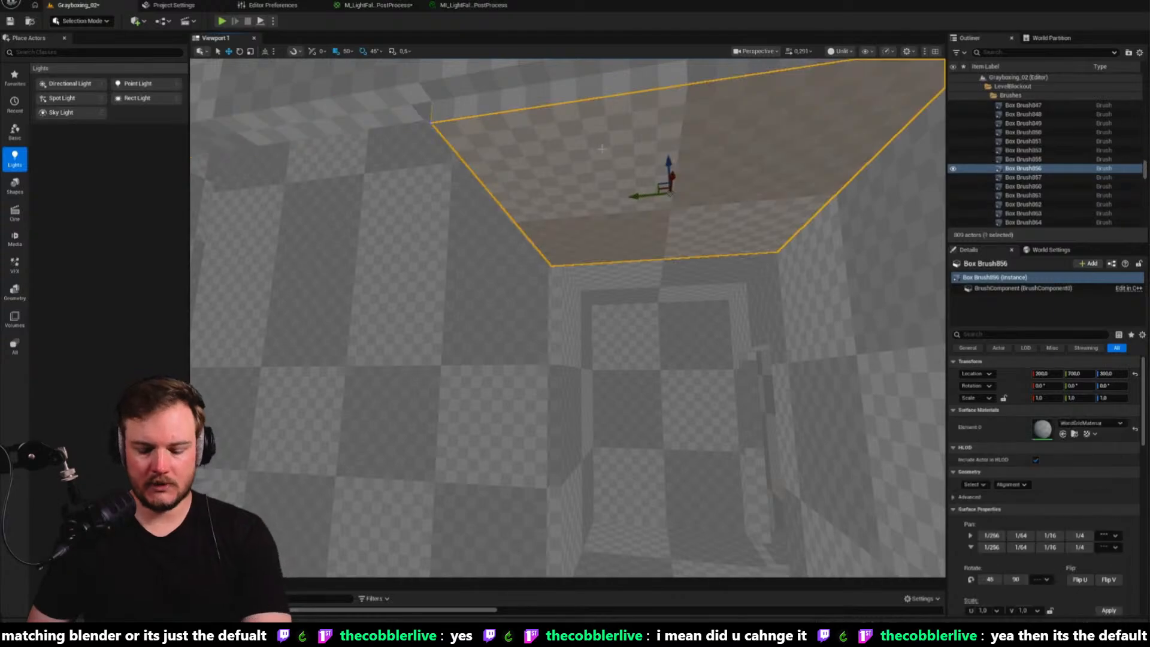
pyautogui.press('Delete')
pyautogui.moveTo(652, 209)
pyautogui.mouseDown(button='right')
pyautogui.moveTo(688, 190)
pyautogui.moveTo(713, 224)
pyautogui.mouseUp(button='right')
pyautogui.click(688, 190)
pyautogui.press('Delete')
# Duplicate the upper side wall brush along Y to 100, 700, 450 beside the ceiling opening
pyautogui.click(460, 234)
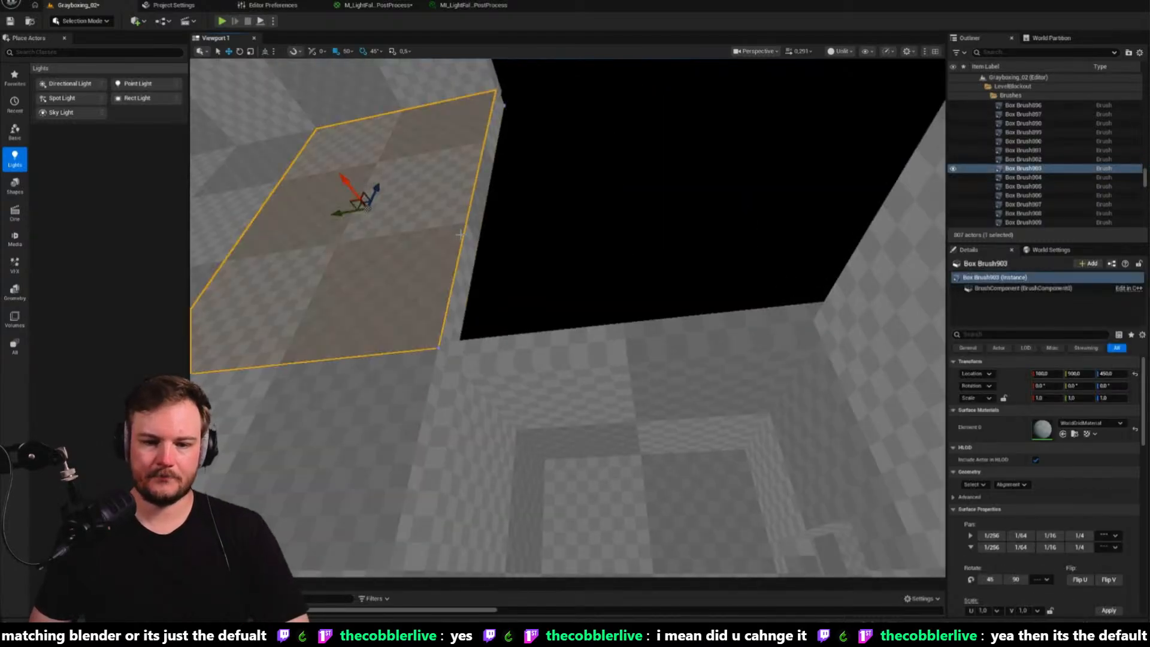
pyautogui.hotkey('ctrl', 'z')
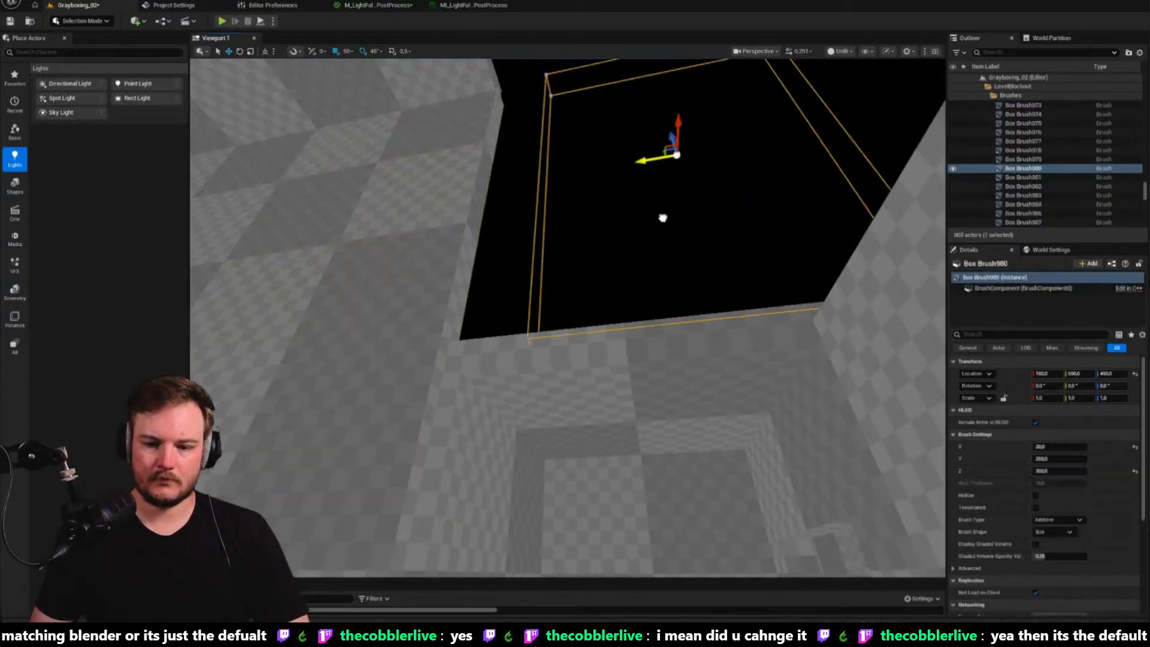
pyautogui.hotkey('ctrl', 'z')
# Duplicate the end wall below the opening straight up to Z 450 to close the gap above it
pyautogui.moveTo(577, 276); pyautogui.dragTo(608, 381, button='right')
pyautogui.click(578, 277)
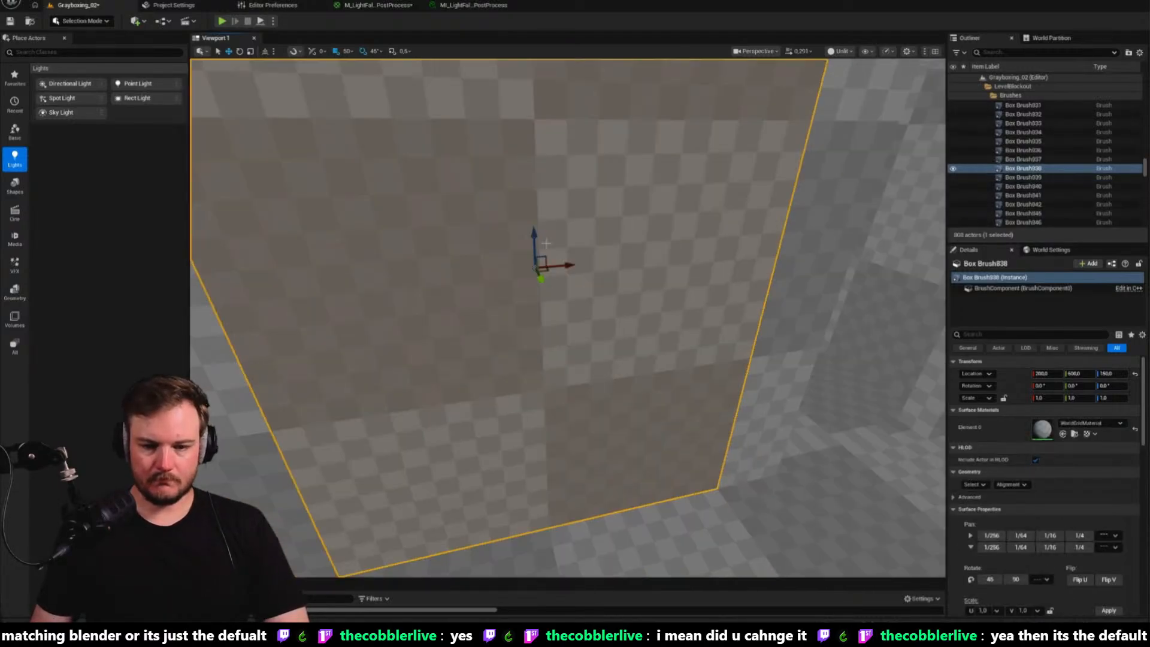
pyautogui.moveTo(524, 174); pyautogui.dragTo(524, 174, button='right')
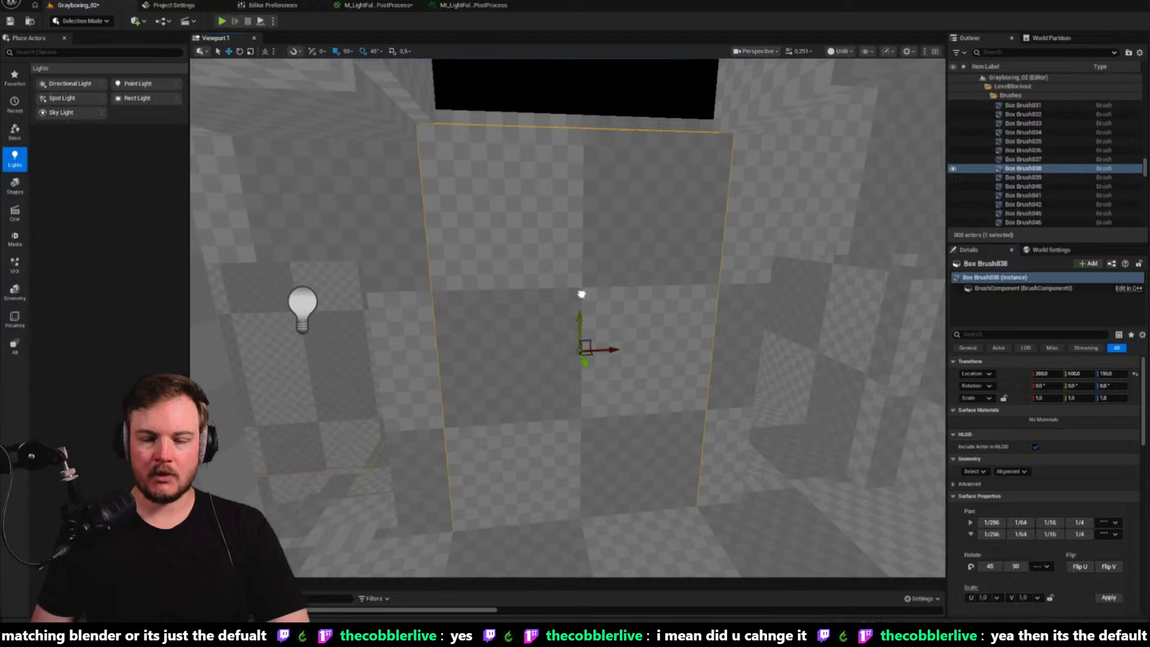
pyautogui.click(581, 294)
pyautogui.moveTo(524, 174); pyautogui.dragTo(524, 120, button='right')
pyautogui.moveTo(580, 343); pyautogui.dragTo(578, 224)
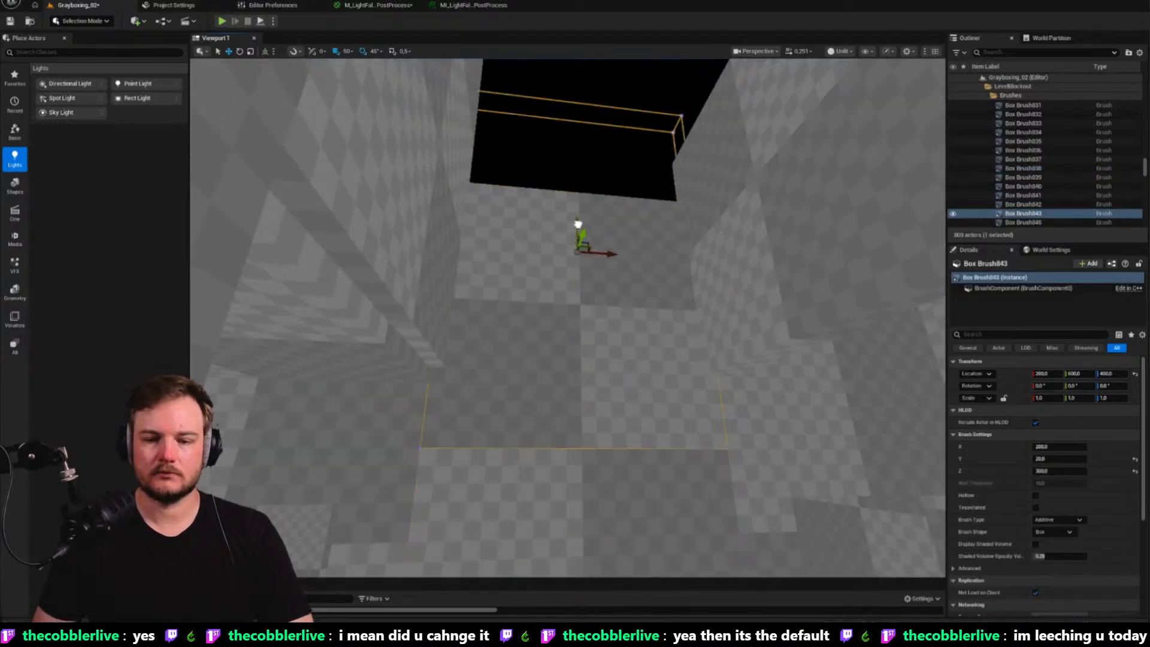
pyautogui.moveTo(570, 179); pyautogui.dragTo(570, 177)
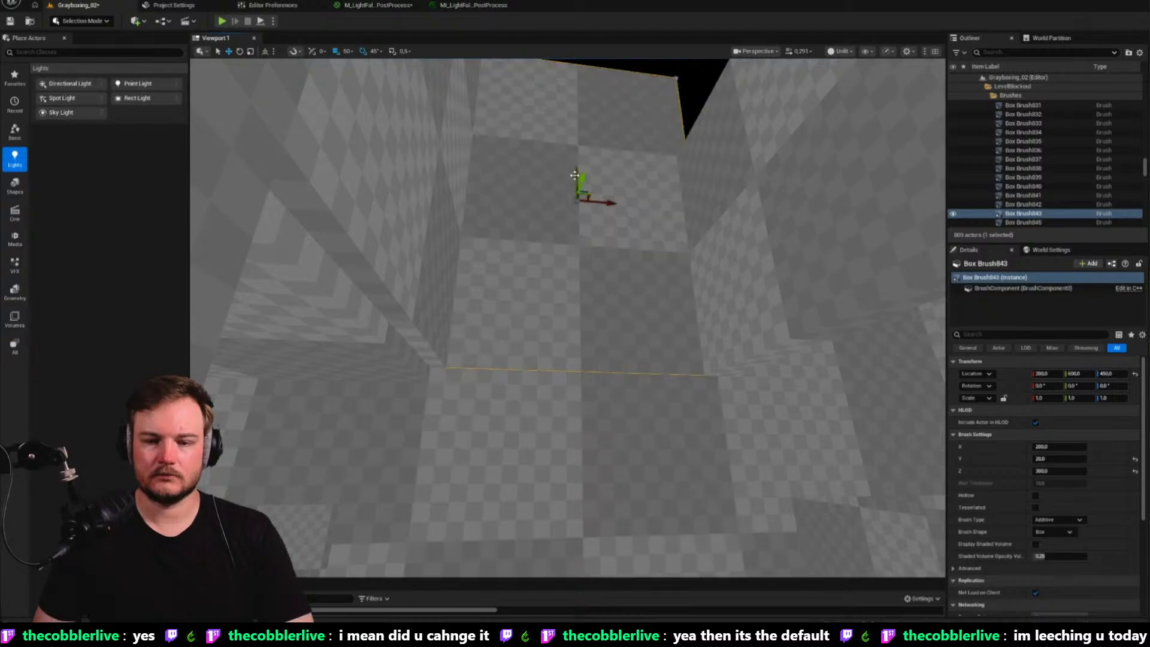
# Duplicate the adjacent ceiling slab over the open shaft, placing the copy at 200, 700, 600
pyautogui.moveTo(570, 177)
pyautogui.mouseDown(button='right')
pyautogui.moveTo(572, 150)
pyautogui.moveTo(443, 204)
pyautogui.moveTo(335, 219)
pyautogui.moveTo(264, 212)
pyautogui.moveTo(383, 174)
pyautogui.moveTo(426, 150)
pyautogui.moveTo(419, 135)
pyautogui.moveTo(470, 161)
pyautogui.moveTo(483, 246)
pyautogui.moveTo(499, 268)
pyautogui.mouseUp(button='right')
pyautogui.scroll(-3, 473, 201)
pyautogui.click(498, 269)
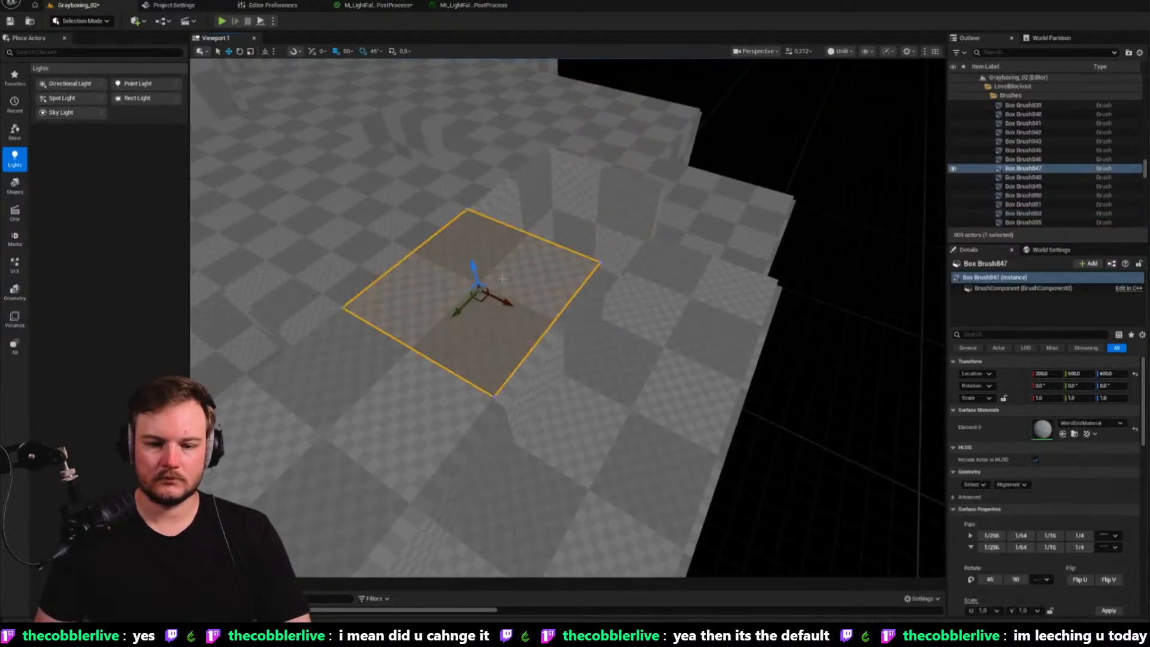
pyautogui.moveTo(476, 298)
pyautogui.keyDown('alt'); pyautogui.mouseDown()
pyautogui.moveTo(554, 206)
pyautogui.moveTo(570, 212)
pyautogui.mouseUp(); pyautogui.keyUp('alt')
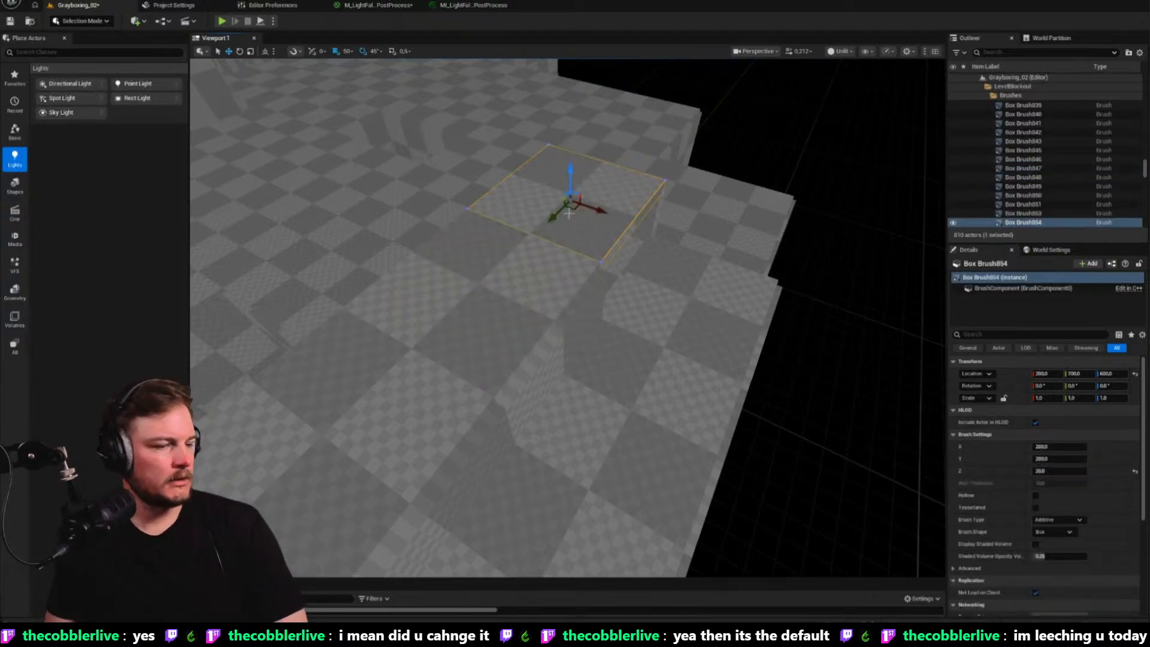
pyautogui.press('w')
# Delete the upper side wall next to the gap and replace it with a copy of the opposite wall at 300, 700, 450
pyautogui.moveTo(528, 262)
pyautogui.mouseDown(button='right')
pyautogui.moveTo(570, 195)
pyautogui.moveTo(623, 192)
pyautogui.moveTo(611, 198)
pyautogui.mouseUp(button='right')
pyautogui.click(519, 318)
pyautogui.moveTo(518, 318)
pyautogui.mouseDown(button='right')
pyautogui.moveTo(539, 360)
pyautogui.moveTo(529, 332)
pyautogui.moveTo(554, 361)
pyautogui.moveTo(576, 364)
pyautogui.mouseUp(button='right')
pyautogui.click(492, 358)
pyautogui.press('s')
pyautogui.click(646, 345)
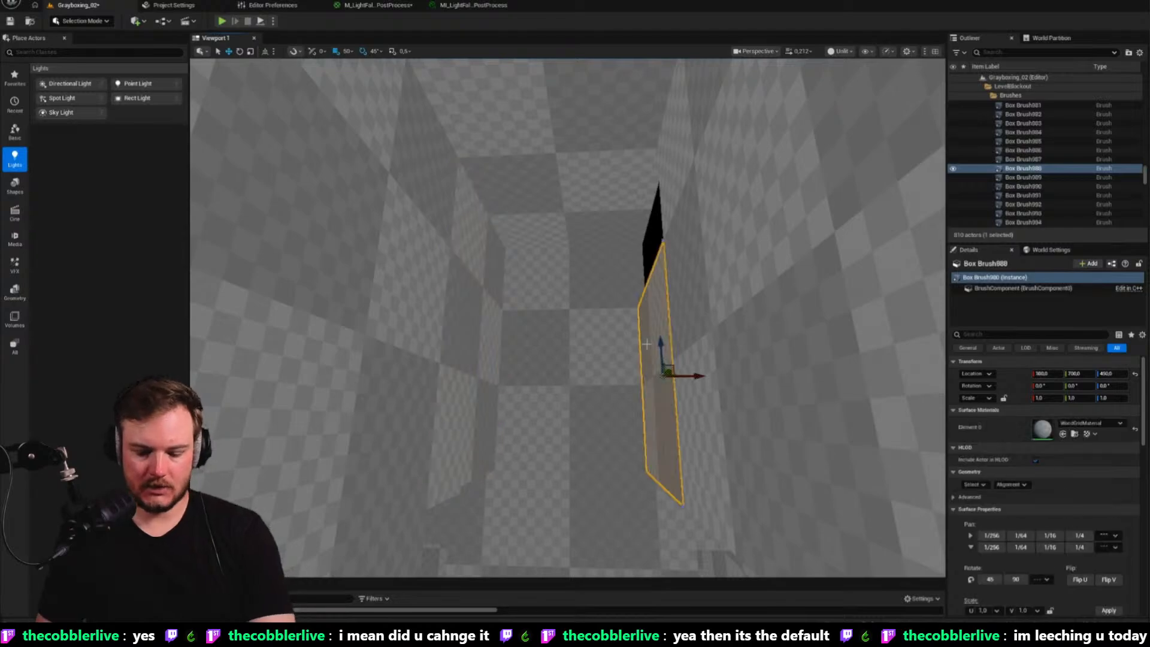
pyautogui.click(492, 339)
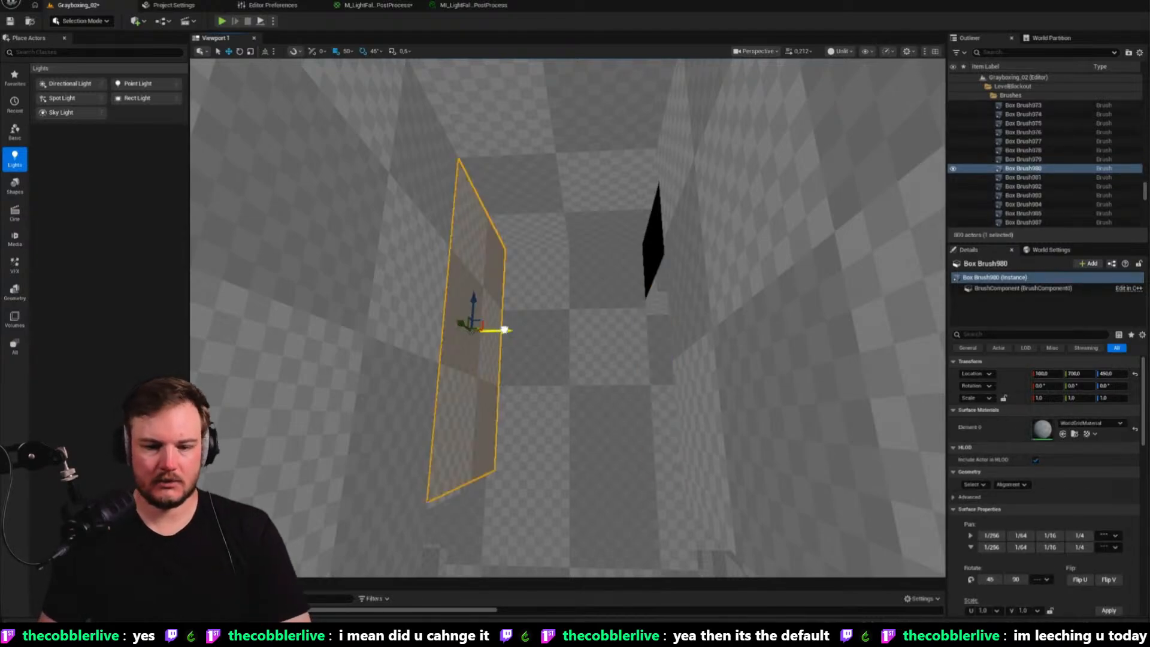
pyautogui.keyDown('alt'); pyautogui.moveTo(525, 329); pyautogui.dragTo(671, 327); pyautogui.keyUp('alt')
# Move the upper side wall outward to X -100 to widen the raised space
pyautogui.moveTo(671, 327)
pyautogui.mouseDown(button='right')
pyautogui.moveTo(651, 359)
pyautogui.moveTo(599, 395)
pyautogui.moveTo(621, 420)
pyautogui.moveTo(587, 335)
pyautogui.moveTo(591, 372)
pyautogui.moveTo(647, 408)
pyautogui.moveTo(587, 366)
pyautogui.moveTo(798, 285)
pyautogui.mouseUp(button='right')
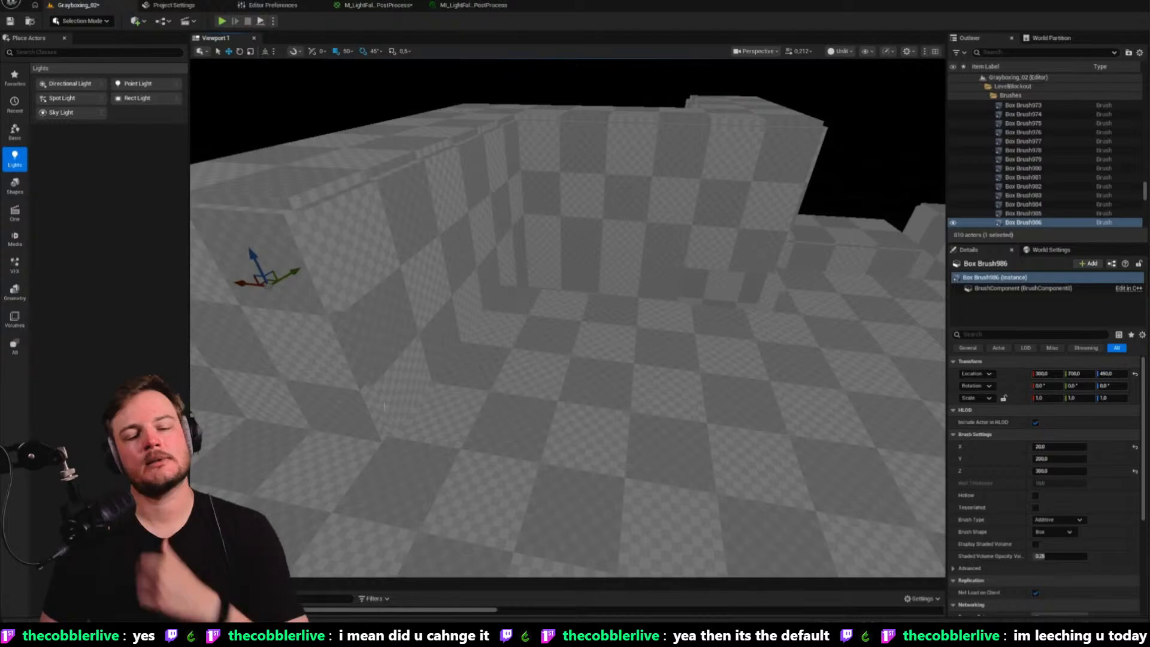
pyautogui.click(368, 294)
pyautogui.press('f')
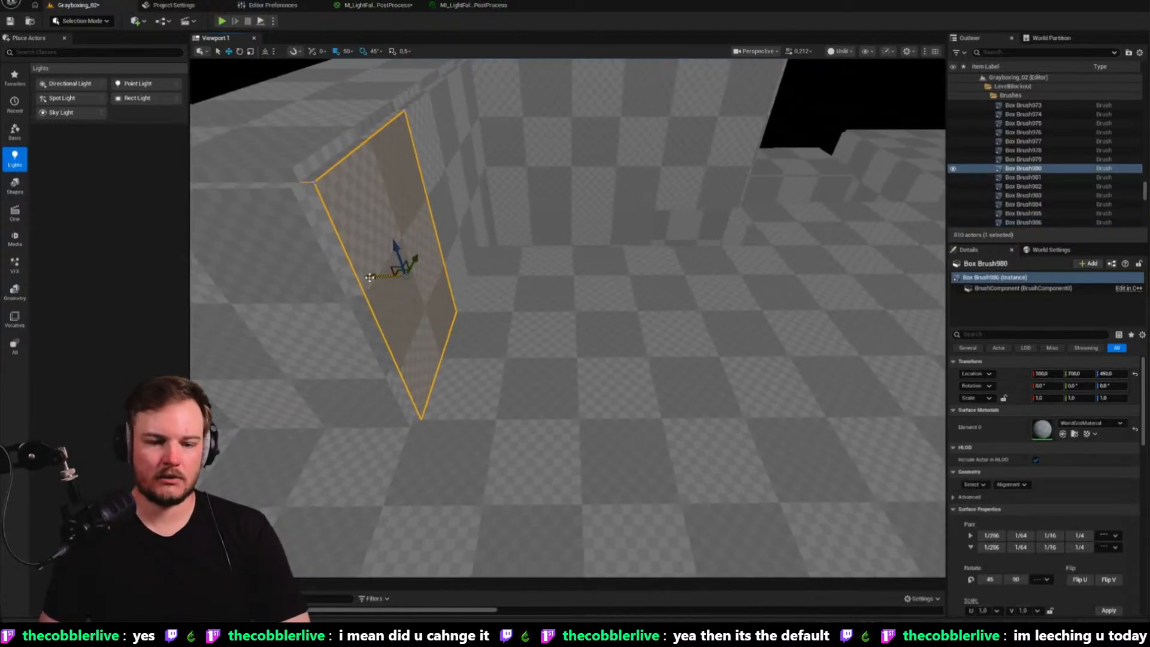
pyautogui.moveTo(378, 279); pyautogui.dragTo(542, 290)
pyautogui.click(373, 276)
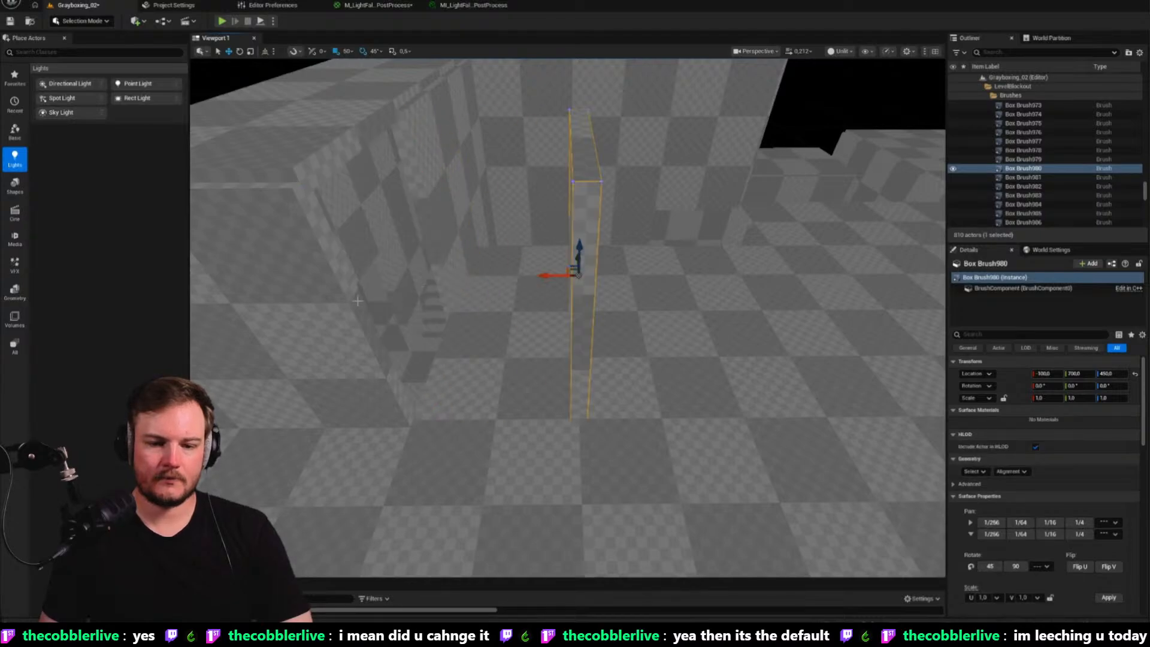
# Duplicate the upper end wall twice to close both ends of the widened section at X 0, Z 450
pyautogui.click(334, 315)
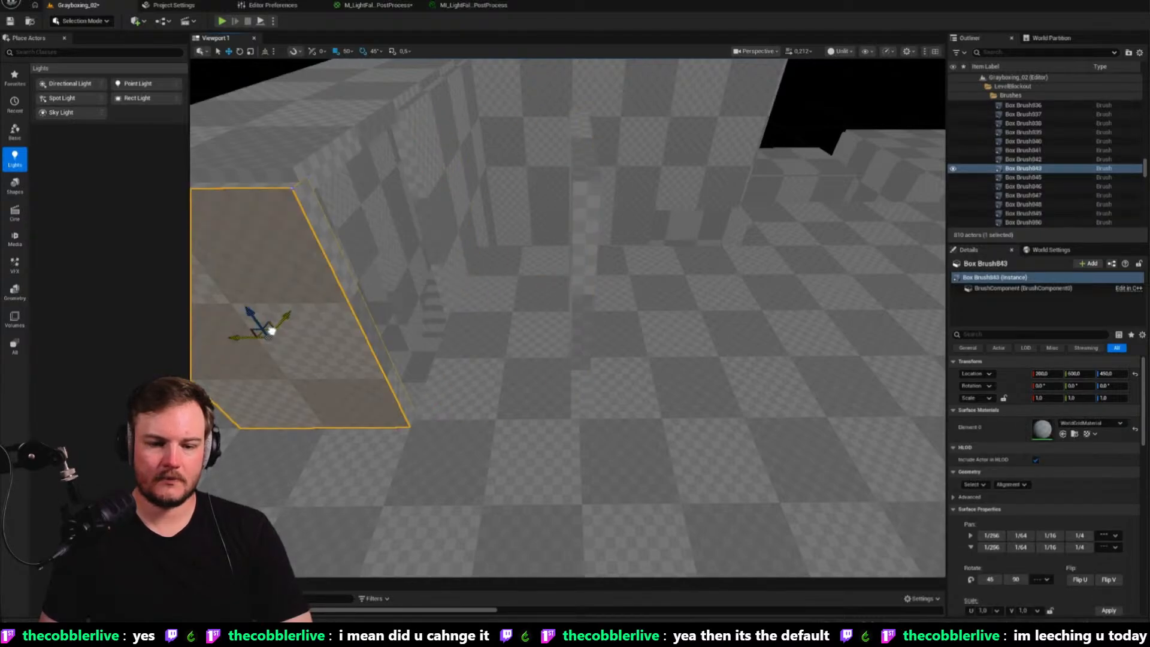
pyautogui.moveTo(301, 326)
pyautogui.keyDown('alt'); pyautogui.mouseDown()
pyautogui.moveTo(483, 290)
pyautogui.moveTo(513, 235)
pyautogui.mouseUp(); pyautogui.keyUp('alt')
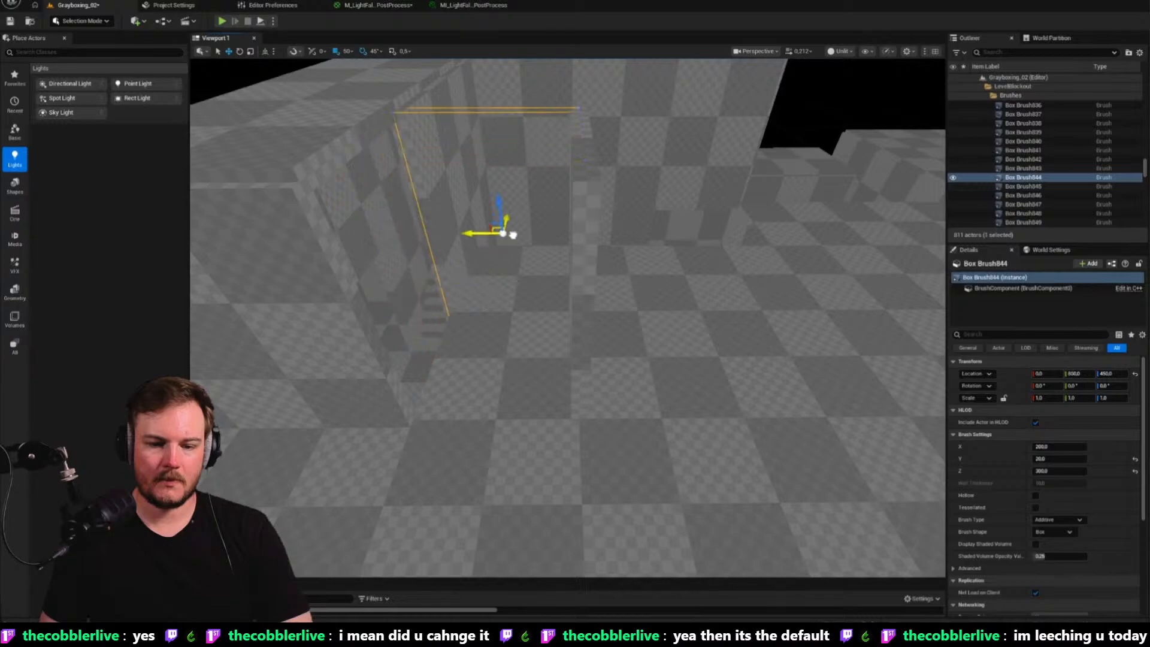
pyautogui.moveTo(514, 233)
pyautogui.mouseDown(button='right')
pyautogui.moveTo(540, 221)
pyautogui.moveTo(515, 231)
pyautogui.mouseUp(button='right')
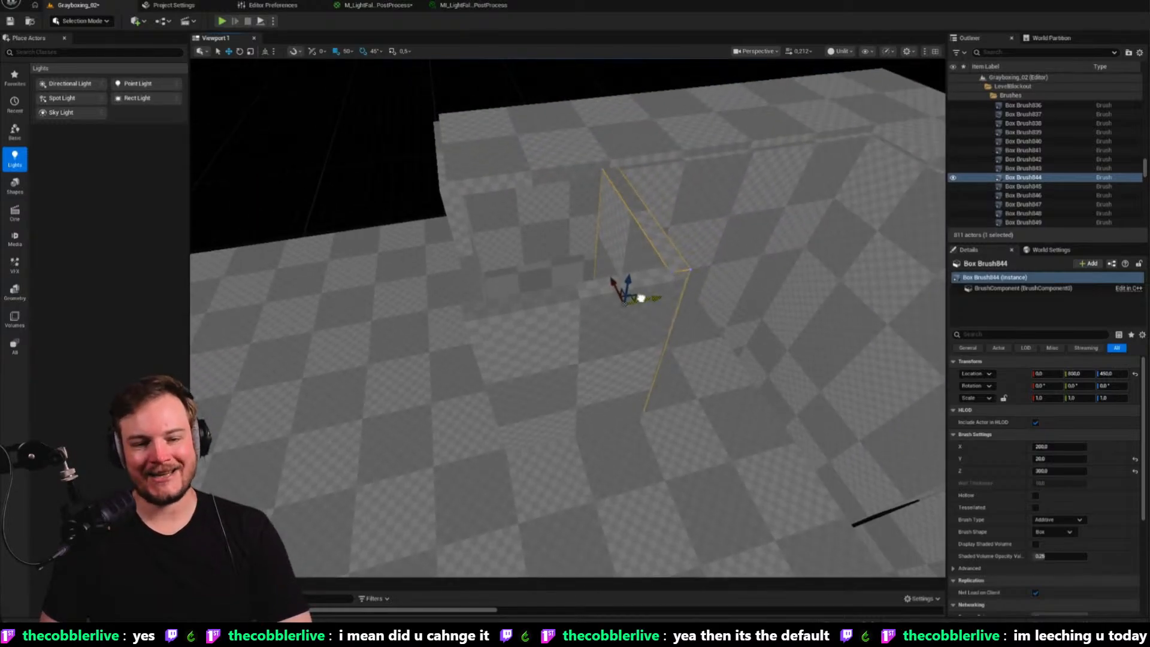
pyautogui.moveTo(477, 304); pyautogui.dragTo(497, 300)
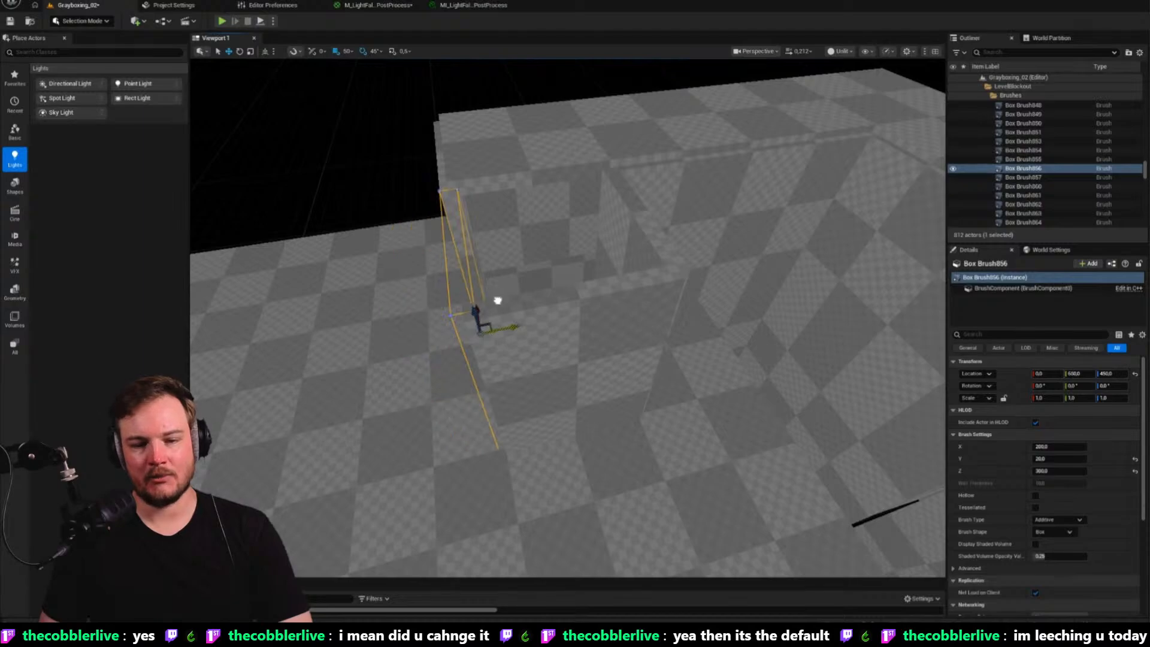
# Raise the low ceiling slab inside the widened section to 0, 700, 600
pyautogui.scroll(-3, 497, 301)
pyautogui.moveTo(497, 300)
pyautogui.mouseDown(button='right')
pyautogui.moveTo(498, 336)
pyautogui.moveTo(584, 310)
pyautogui.moveTo(568, 386)
pyautogui.mouseUp(button='right')
pyautogui.click(584, 310)
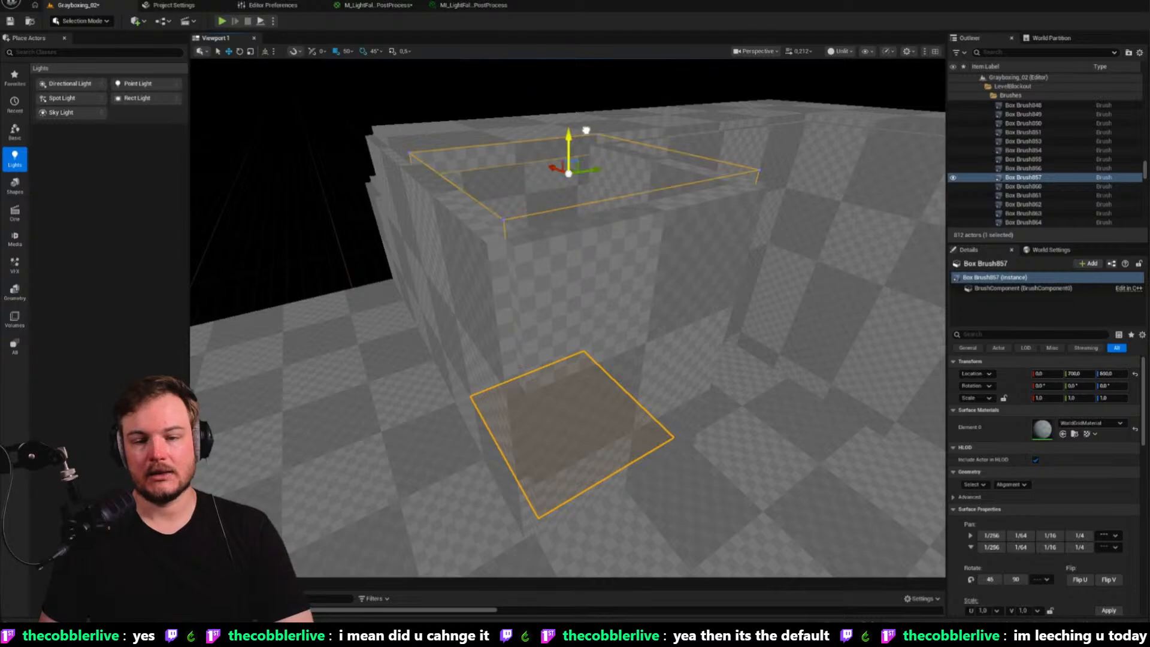
# Fly through the heightened area by the stairs and examine its walls, ceiling and proportions from inside
pyautogui.moveTo(586, 130)
pyautogui.mouseDown(button='right')
pyautogui.moveTo(575, 149)
pyautogui.moveTo(555, 148)
pyautogui.moveTo(552, 204)
pyautogui.mouseUp(button='right')
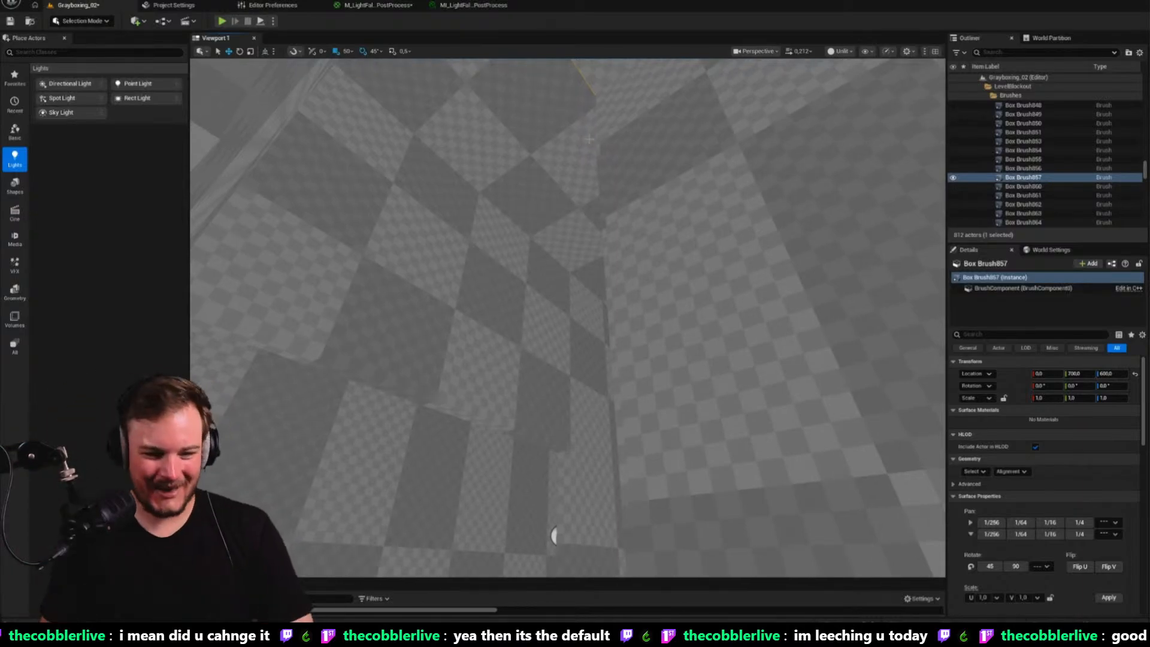
pyautogui.moveTo(589, 139)
pyautogui.mouseDown(button='right')
pyautogui.moveTo(572, 143)
pyautogui.moveTo(604, 142)
pyautogui.mouseUp(button='right')
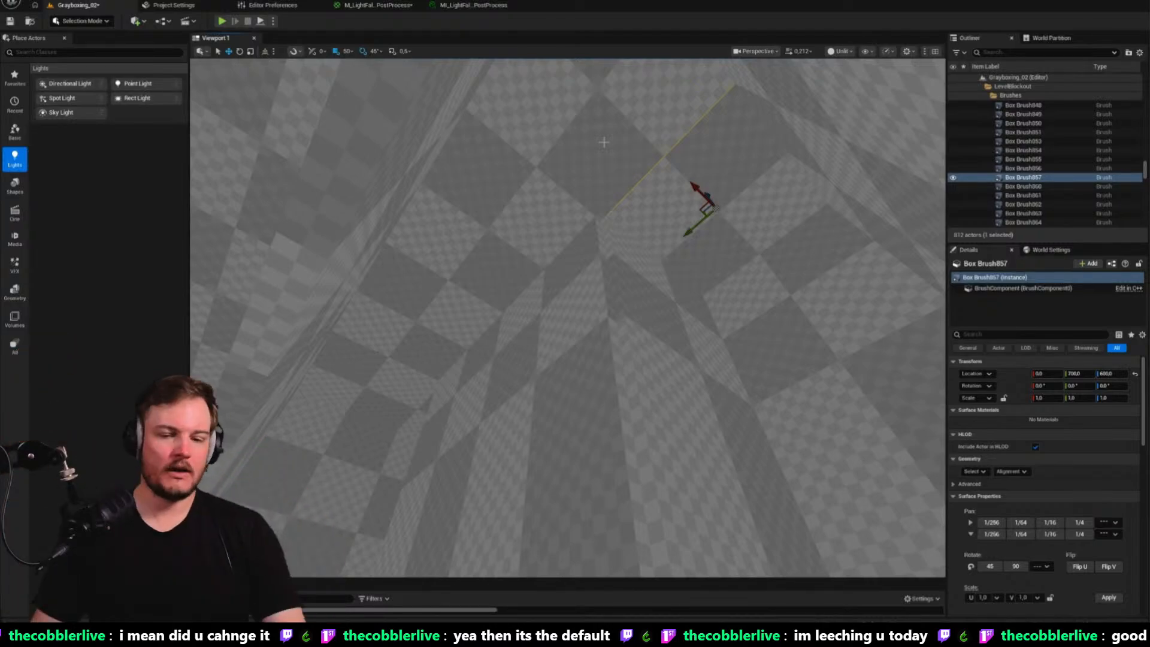
pyautogui.moveTo(568, 318); pyautogui.dragTo(539, 331, button='right')
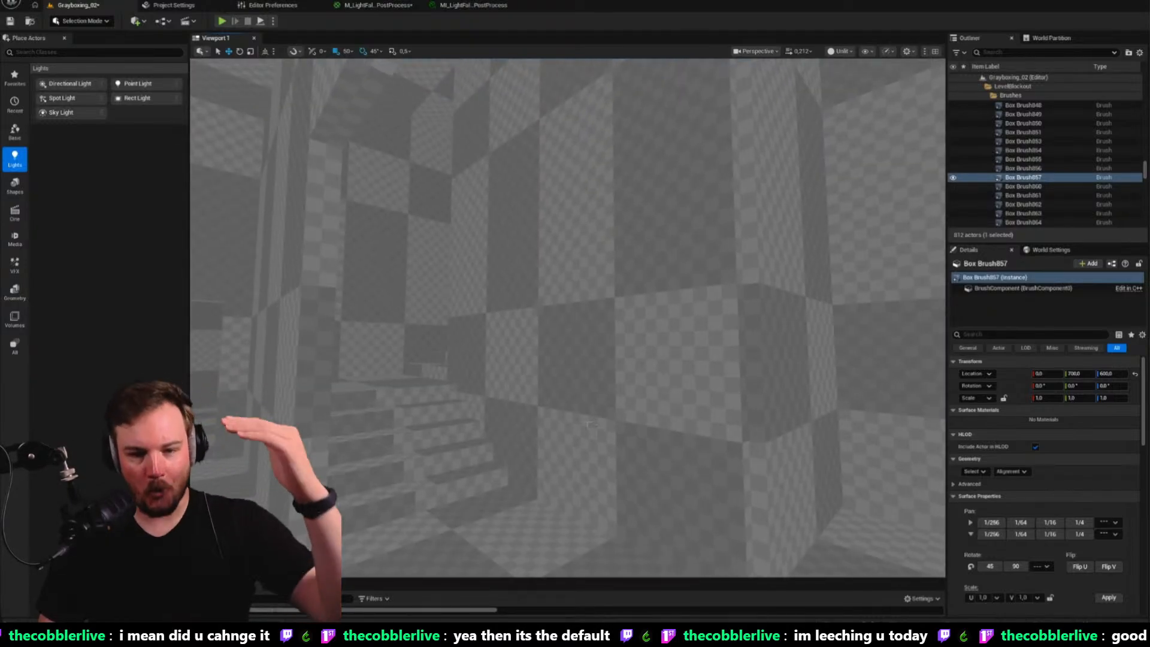
pyautogui.moveTo(539, 331); pyautogui.dragTo(630, 62, button='right')
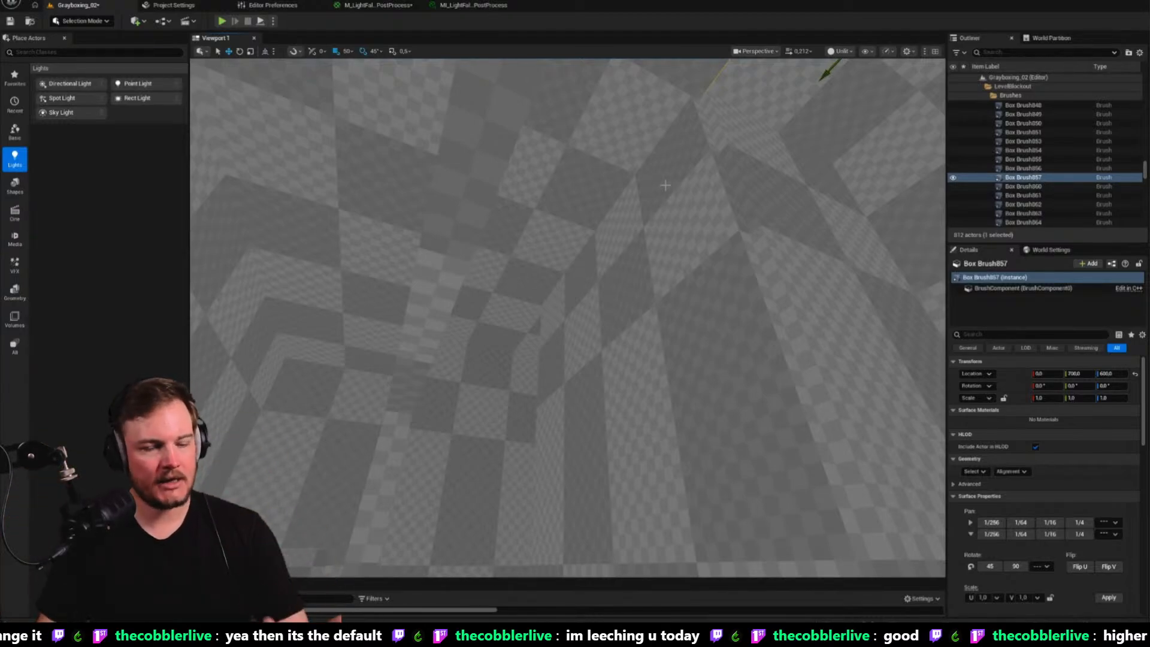
pyautogui.moveTo(666, 186); pyautogui.dragTo(670, 192, button='right')
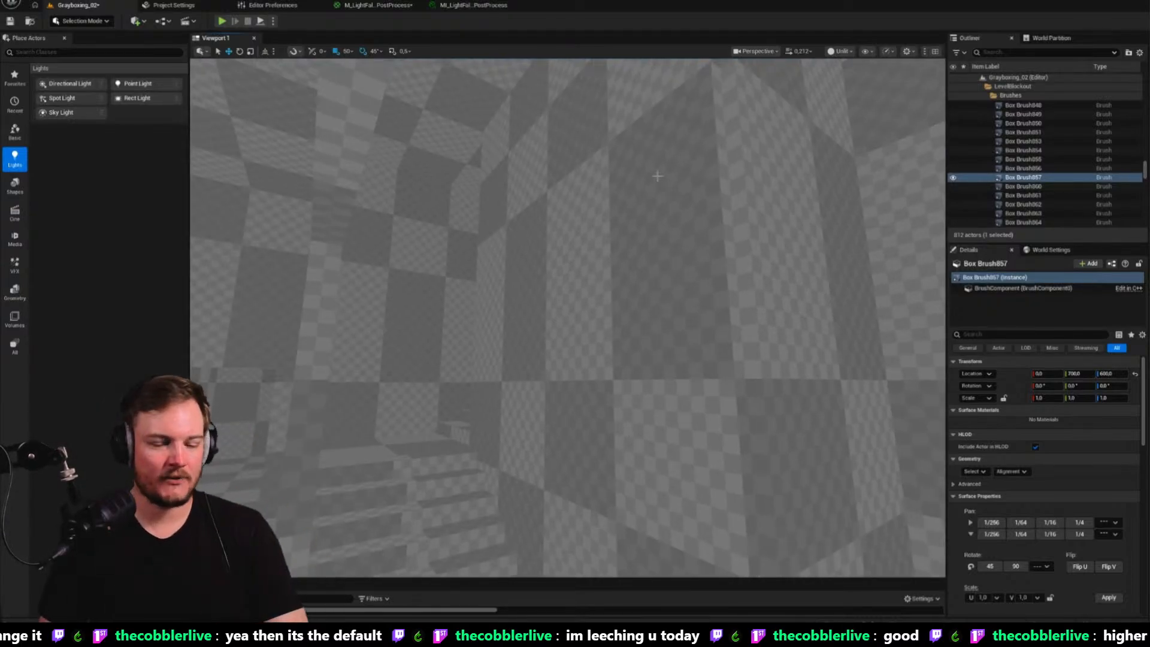
pyautogui.moveTo(658, 176); pyautogui.dragTo(658, 176, button='right')
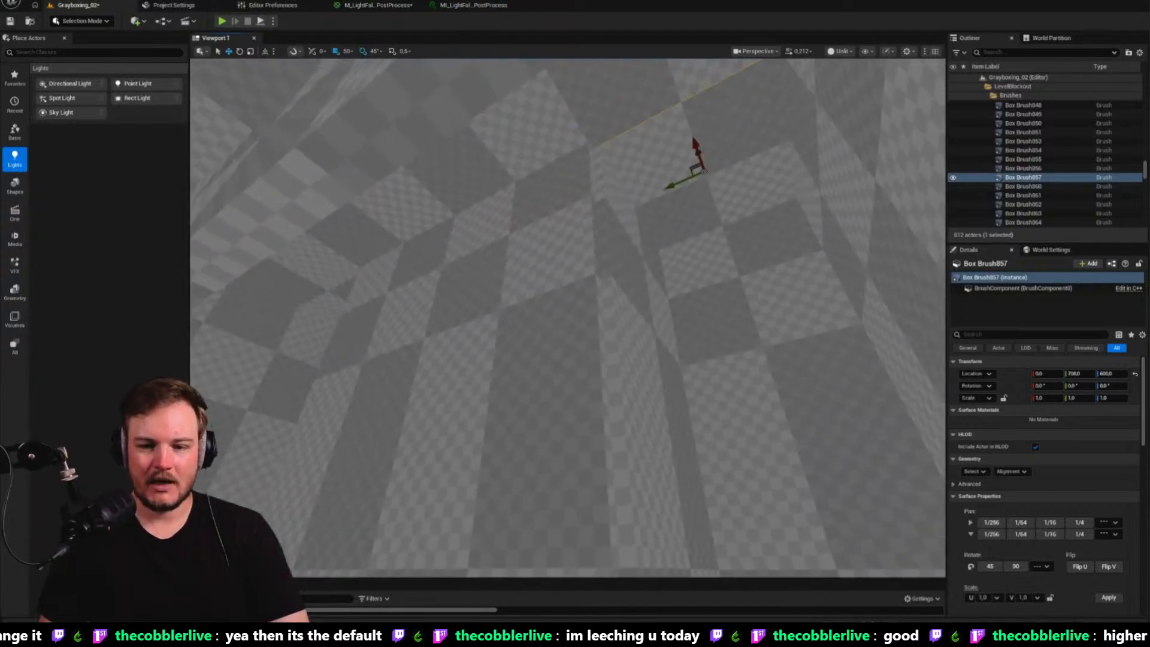
# Play-test the heightened corridor by the stair room, walking through its openings to judge the lighting and proportions
pyautogui.moveTo(867, 147); pyautogui.dragTo(867, 148, button='right')
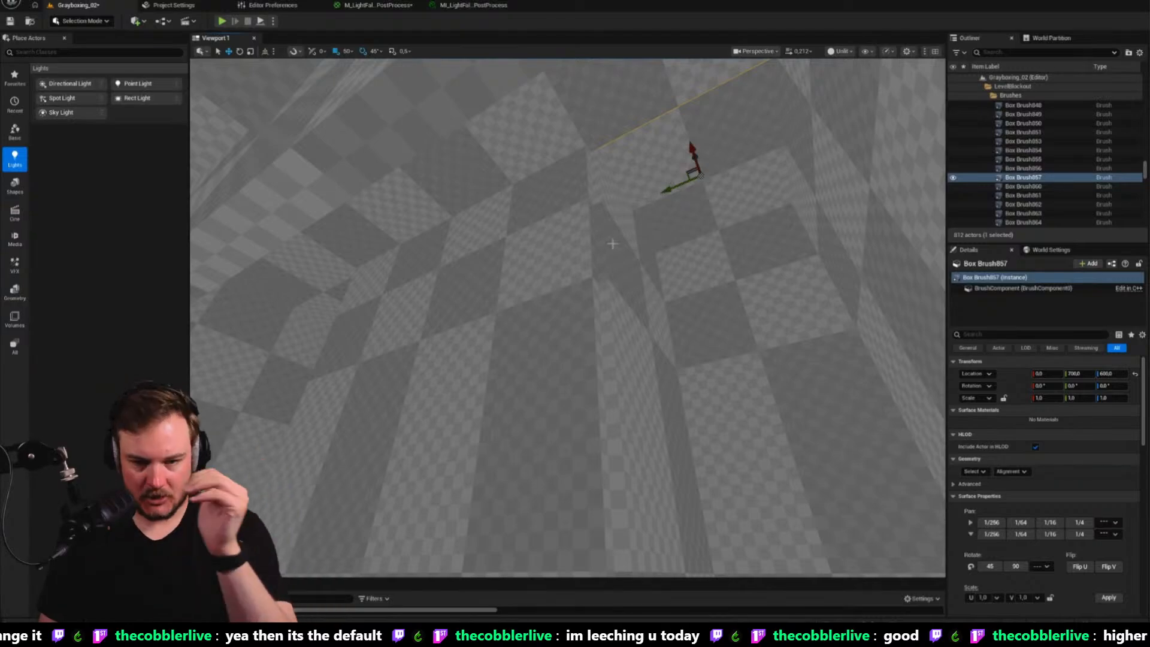
pyautogui.moveTo(689, 239); pyautogui.dragTo(687, 239, button='right')
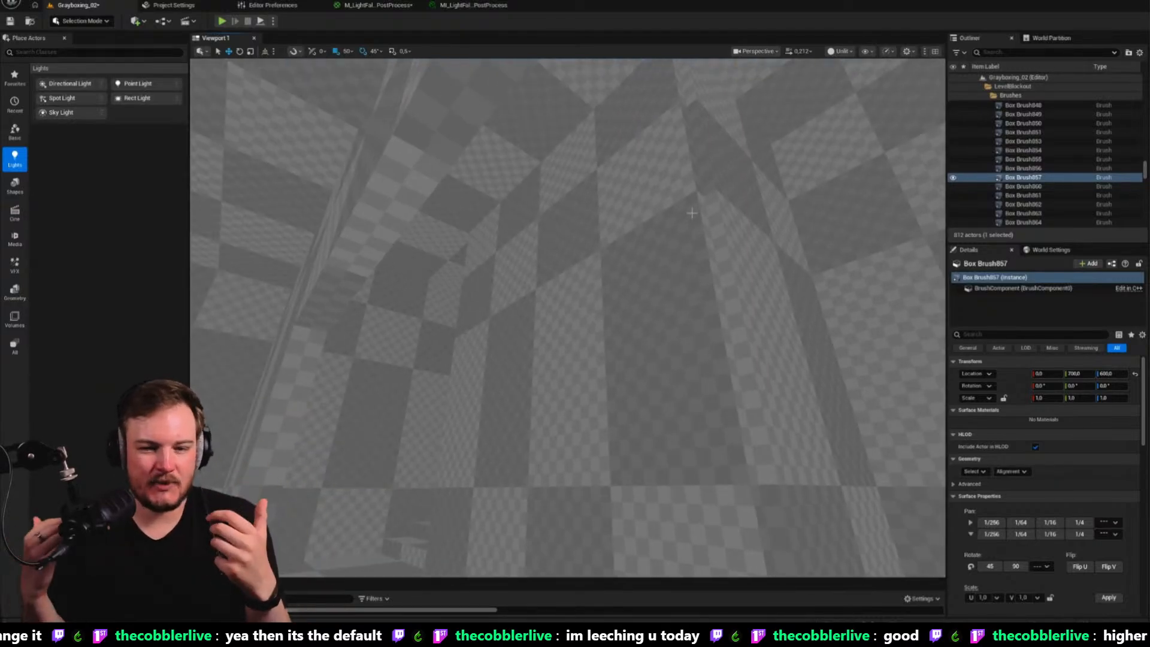
pyautogui.moveTo(692, 213); pyautogui.dragTo(660, 105, button='right')
pyautogui.moveTo(612, 196); pyautogui.dragTo(612, 198, button='right')
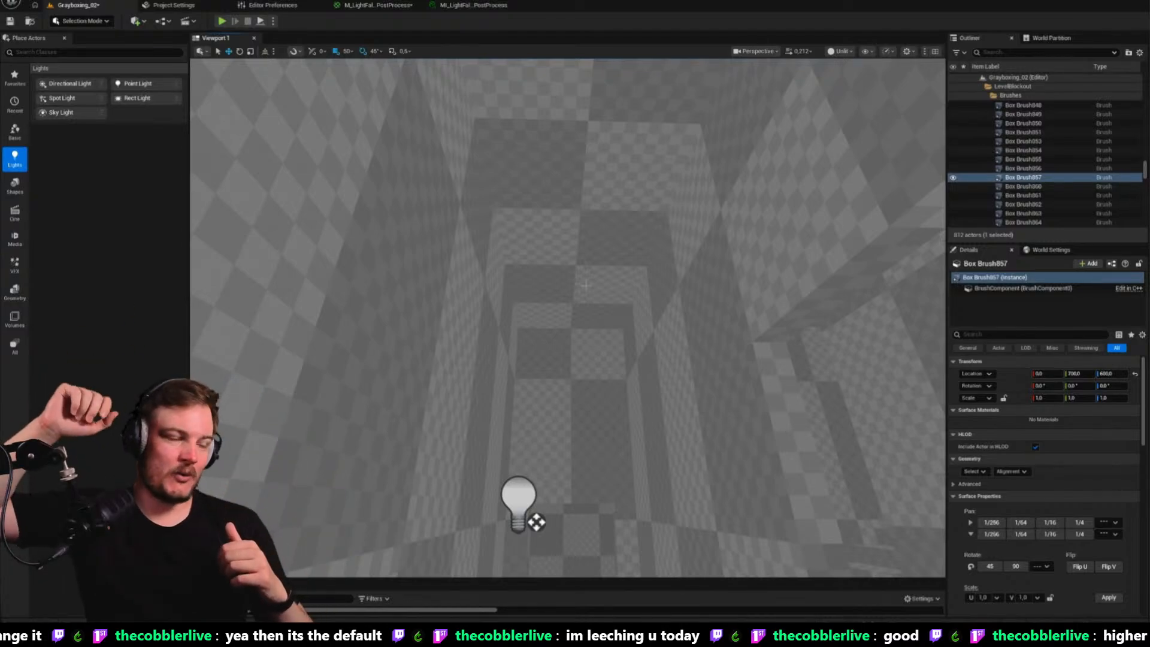
pyautogui.moveTo(583, 283)
pyautogui.mouseDown(button='right')
pyautogui.moveTo(581, 222)
pyautogui.moveTo(579, 246)
pyautogui.mouseUp(button='right')
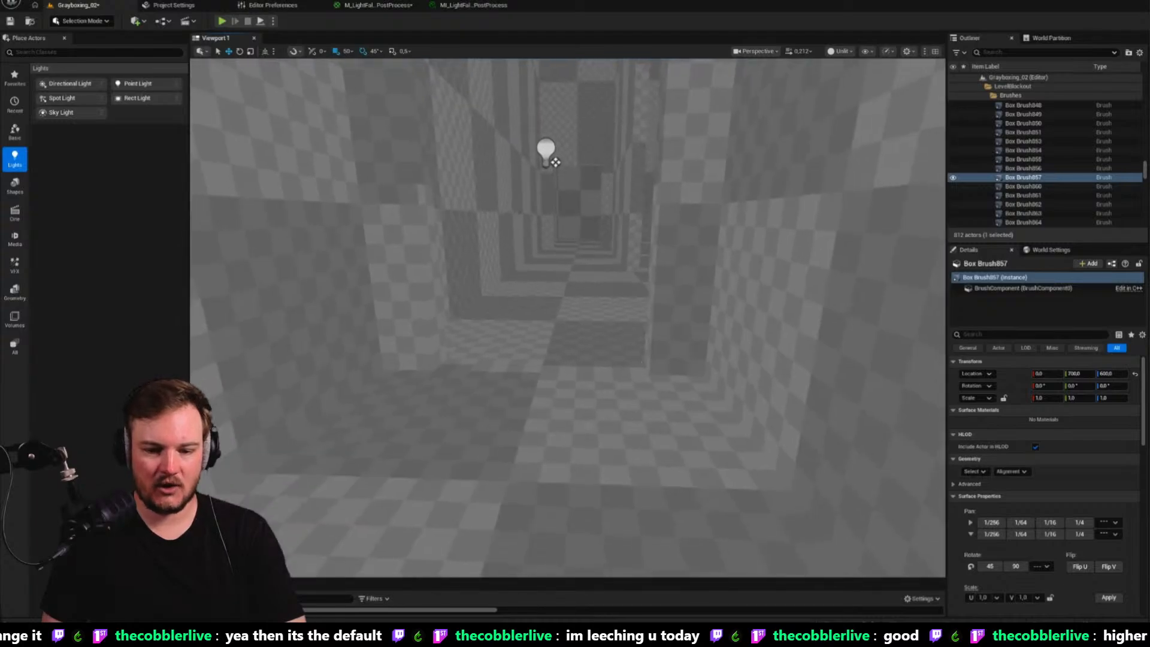
pyautogui.rightClick(563, 412)
pyautogui.click(592, 405)
pyautogui.hotkey('alt', 'p')
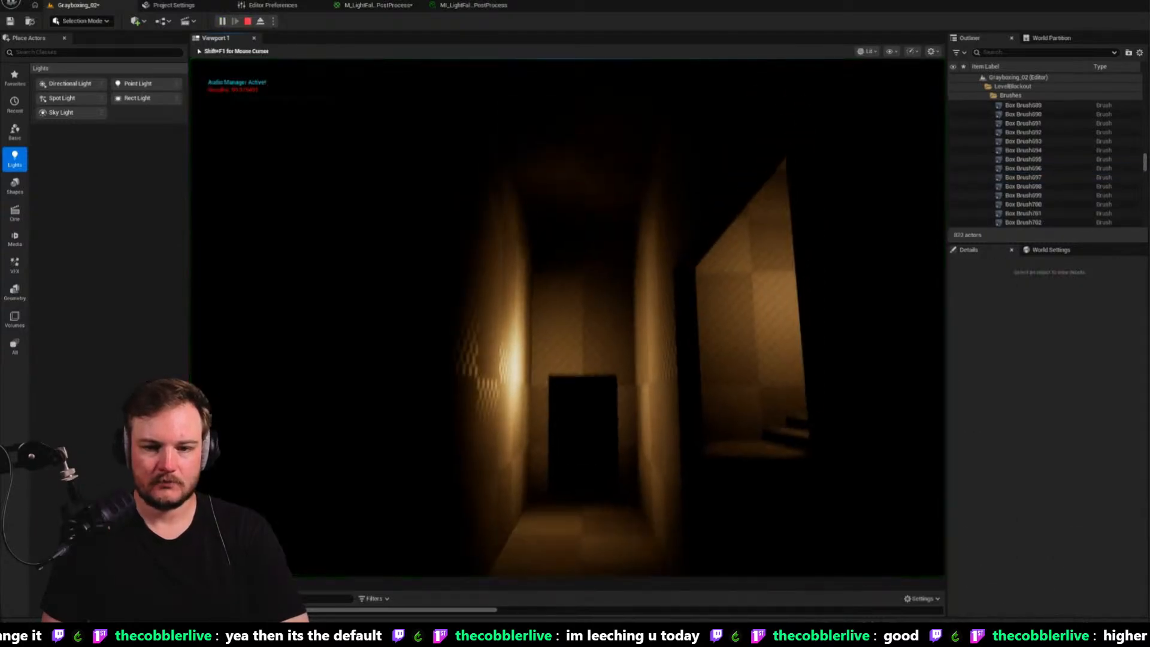
pyautogui.press('w')
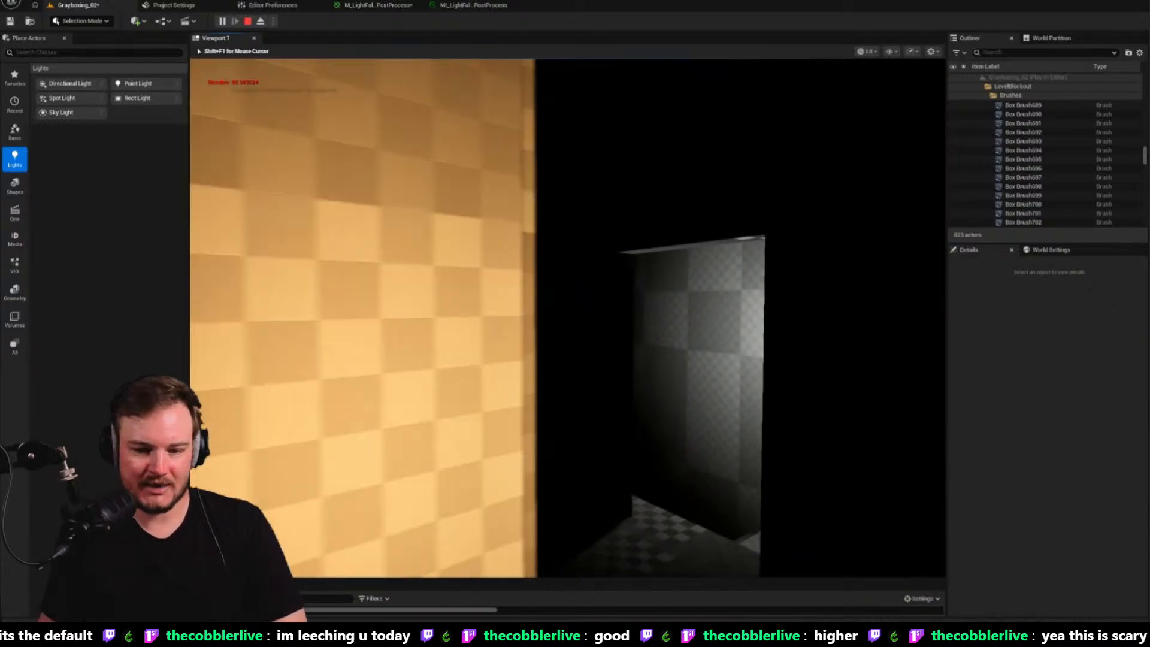
pyautogui.press('w')
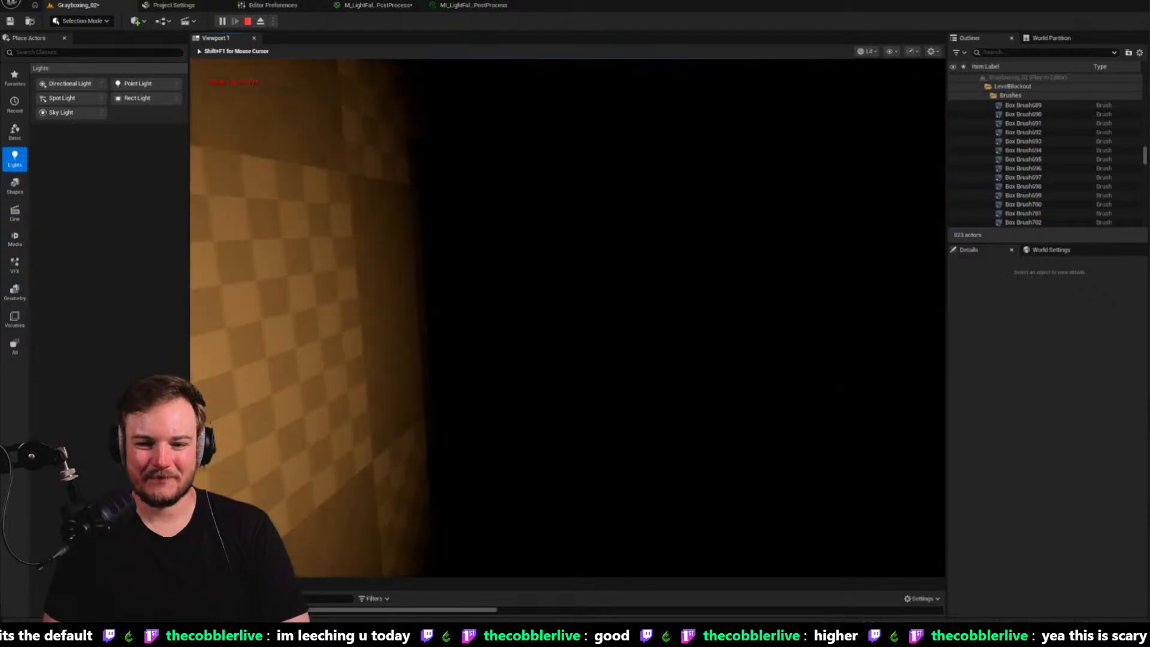
pyautogui.press('w')
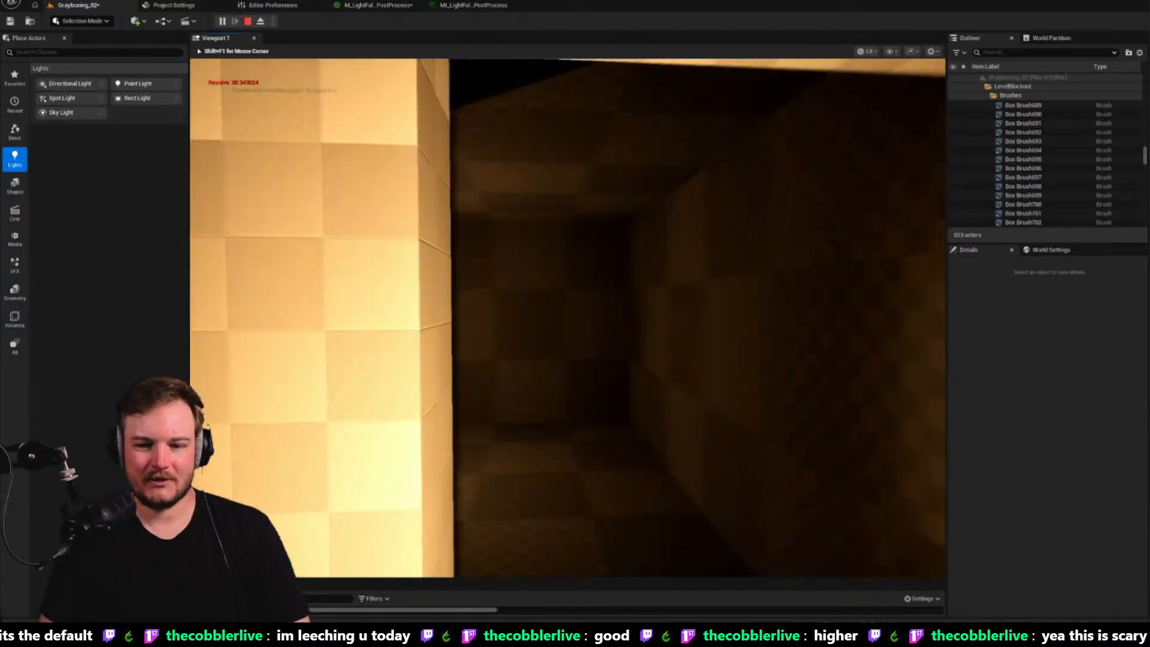
pyautogui.press('w')
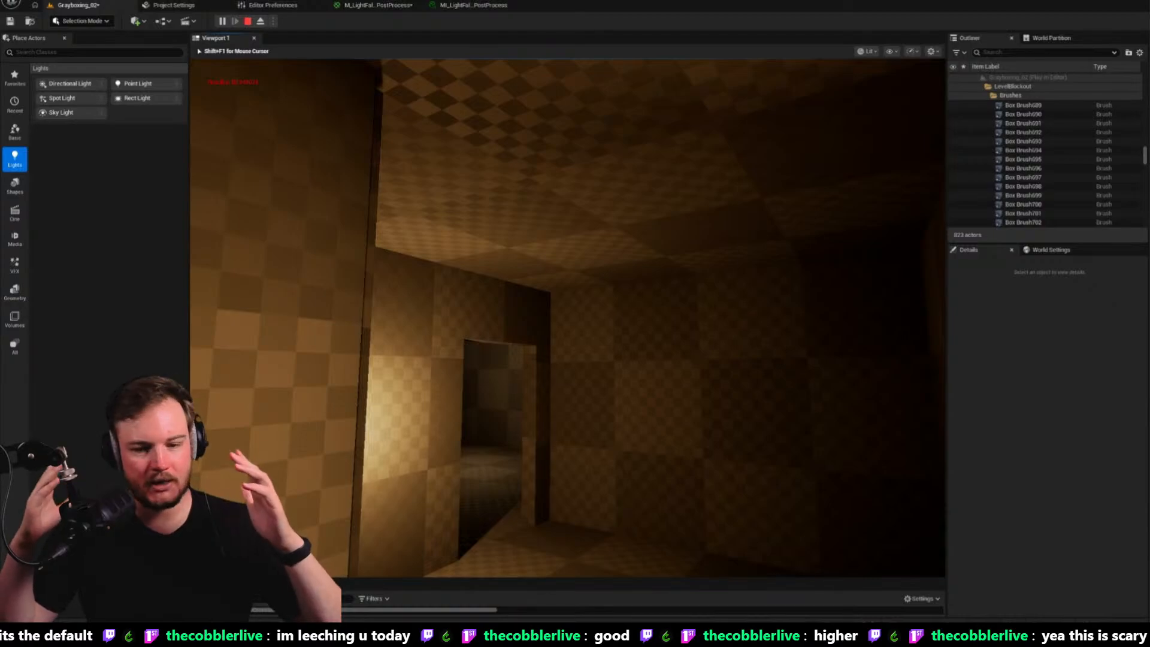
pyautogui.press('Escape')
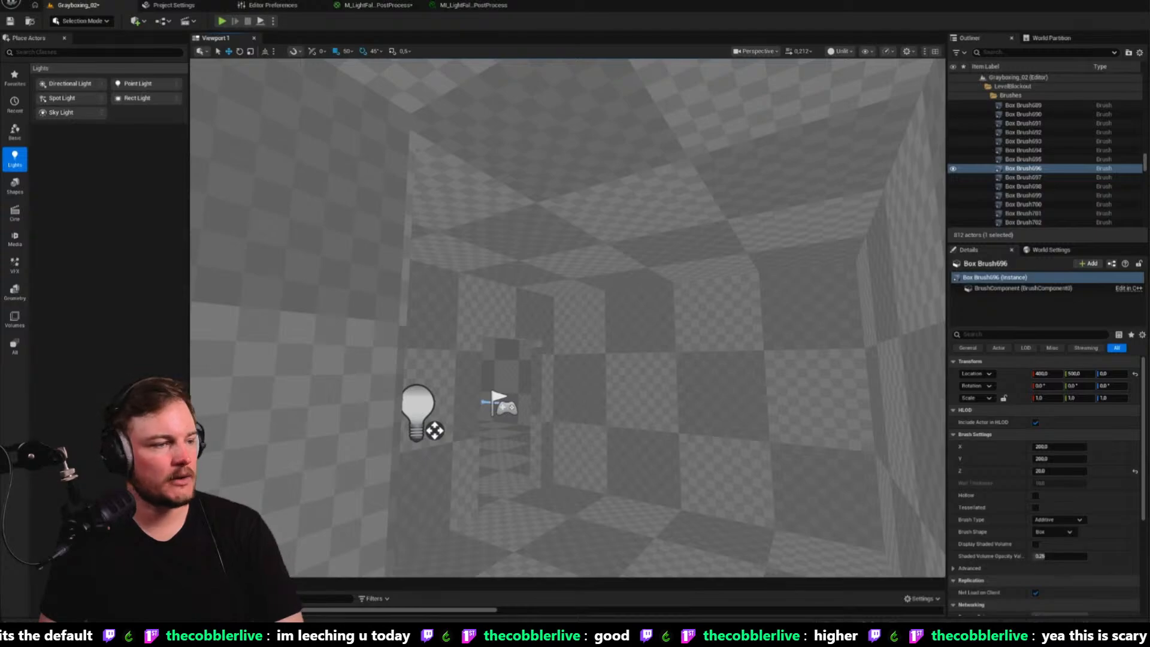
# Examine the stair room full-screen in lit and unlit shading, viewing the walls around the stairs
pyautogui.moveTo(636, 215); pyautogui.dragTo(695, 195, button='right')
pyautogui.press('s')
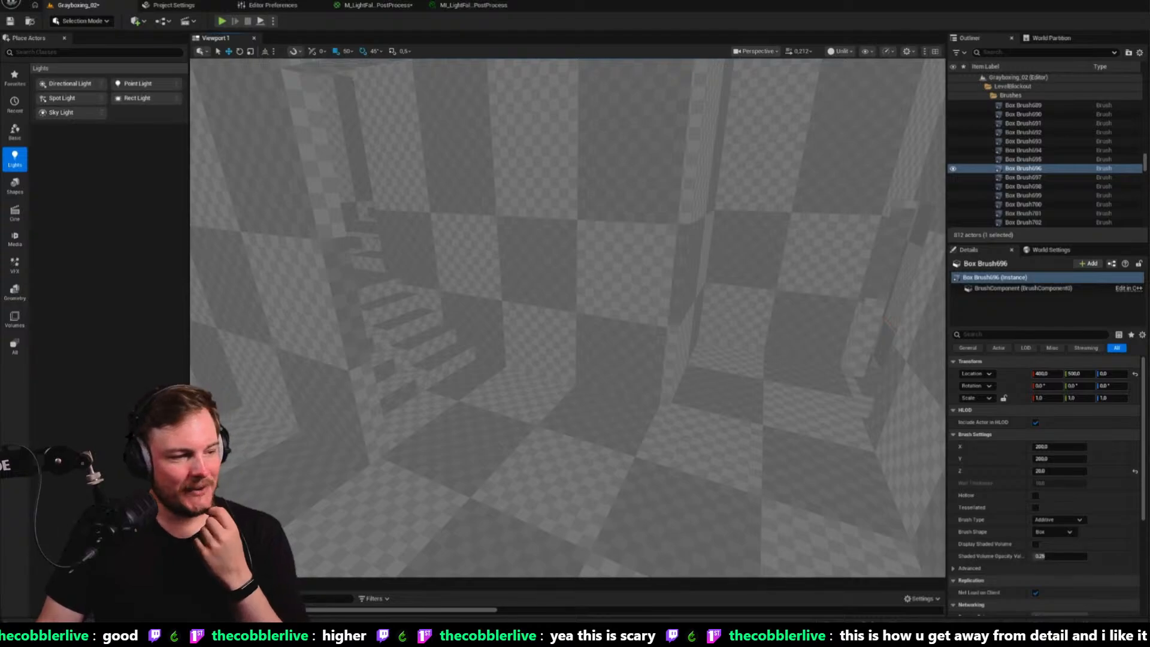
pyautogui.moveTo(568, 317)
pyautogui.mouseDown(button='right')
pyautogui.moveTo(689, 366)
pyautogui.moveTo(671, 371)
pyautogui.moveTo(551, 336)
pyautogui.moveTo(456, 338)
pyautogui.moveTo(488, 336)
pyautogui.mouseUp(button='right')
pyautogui.press('F11')
pyautogui.hotkey('alt', '4')
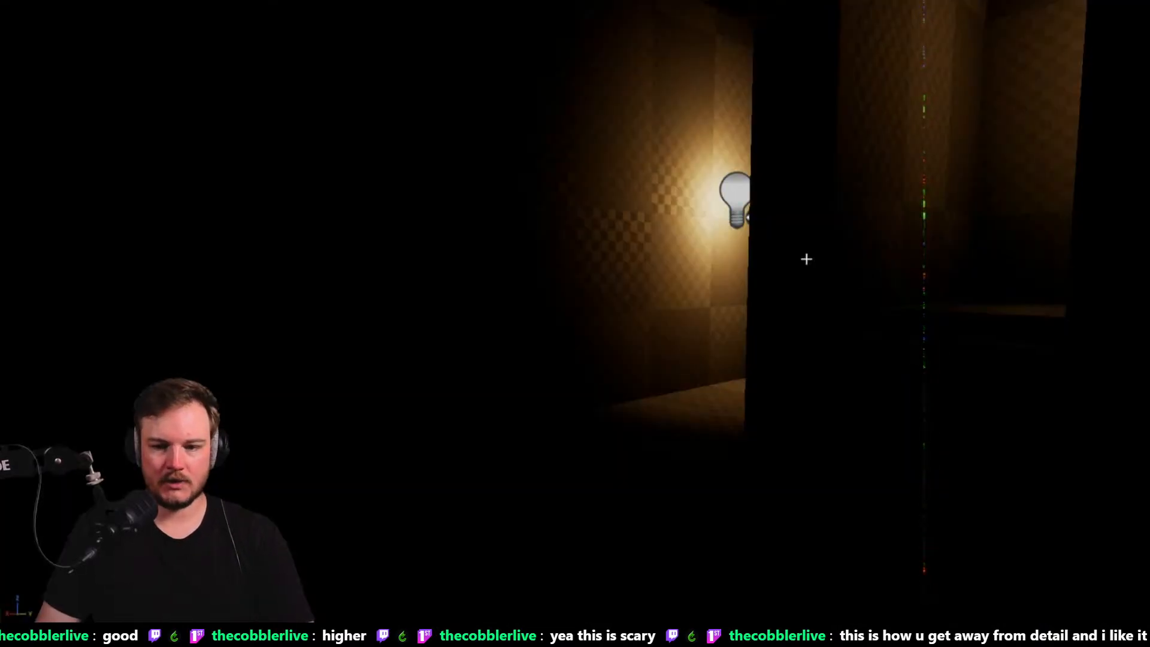
pyautogui.hotkey('alt', '3')
pyautogui.moveTo(807, 258)
pyautogui.mouseDown(button='right')
pyautogui.moveTo(795, 259)
pyautogui.moveTo(812, 259)
pyautogui.mouseUp(button='right')
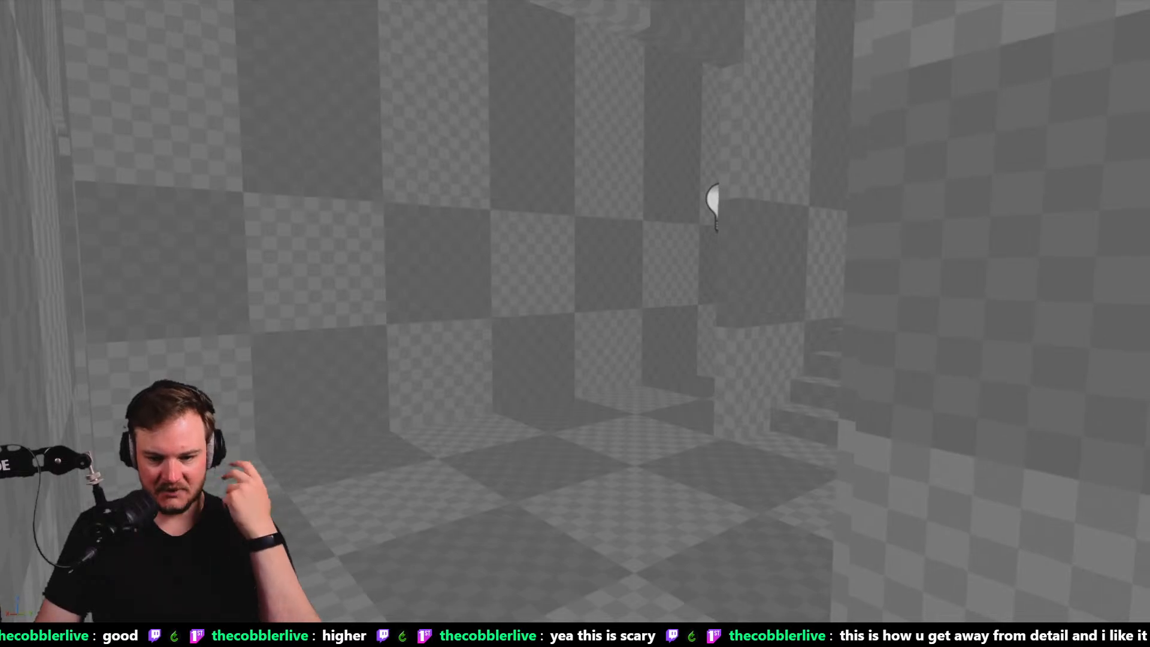
# Move the tall wall section beside the stairs away from them, out into the room
pyautogui.click(783, 182)
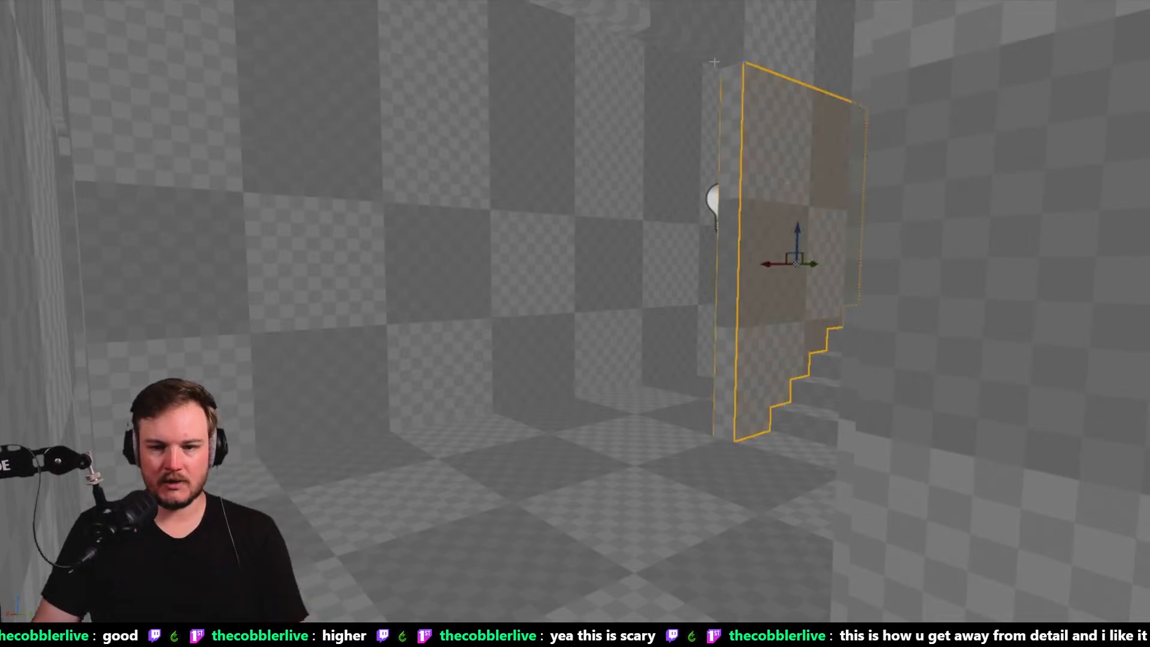
pyautogui.press('q')
pyautogui.keyDown('ctrl'); pyautogui.click(719, 38); pyautogui.keyUp('ctrl')
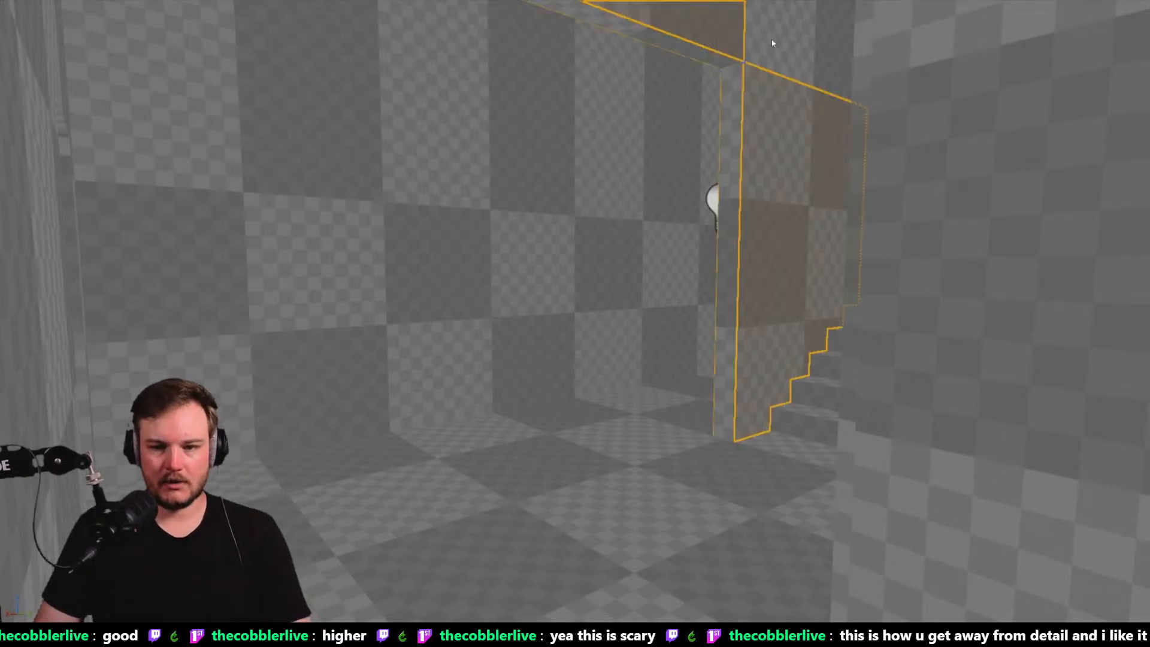
pyautogui.keyDown('ctrl'); pyautogui.click(767, 36); pyautogui.keyUp('ctrl')
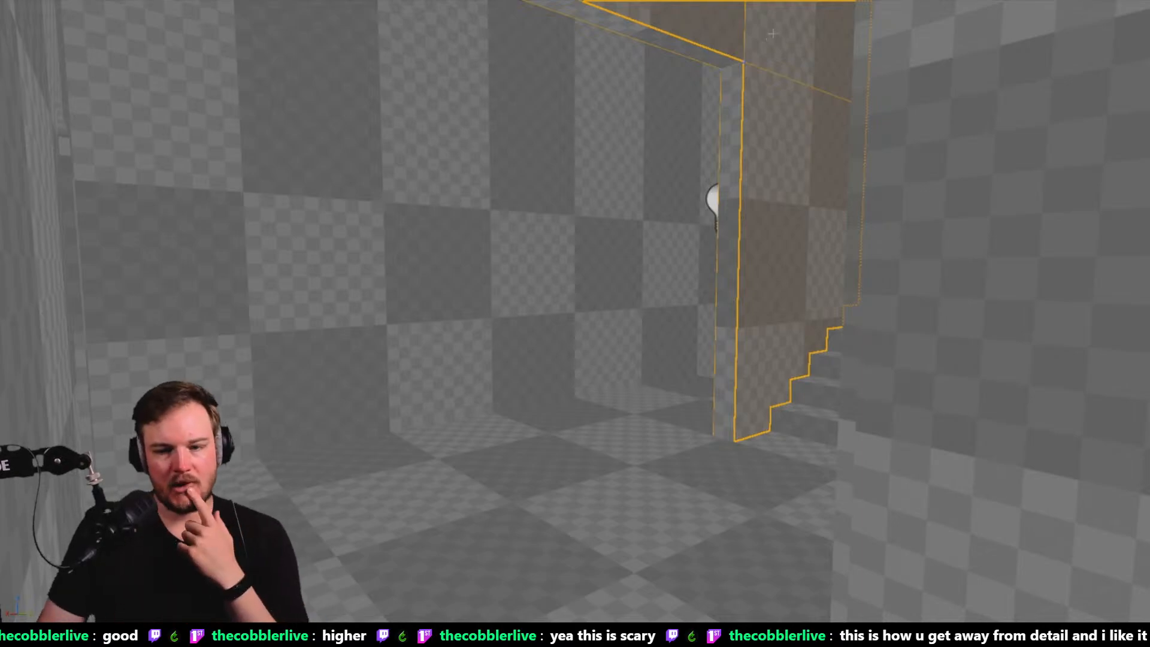
pyautogui.click(745, 185)
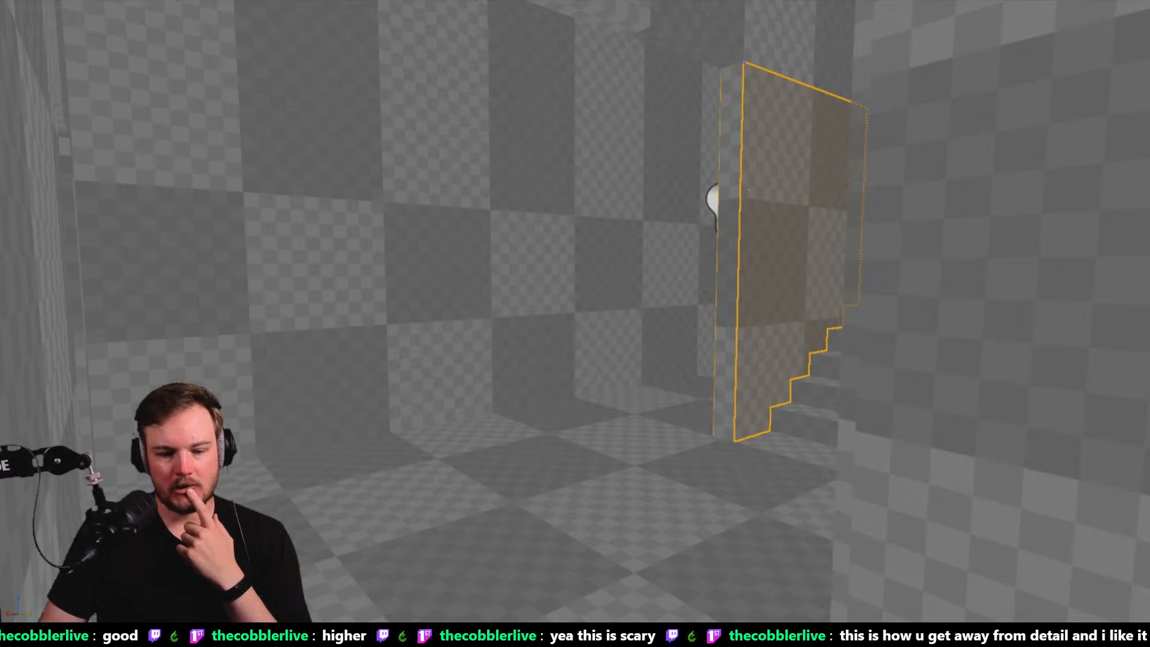
pyautogui.press('w')
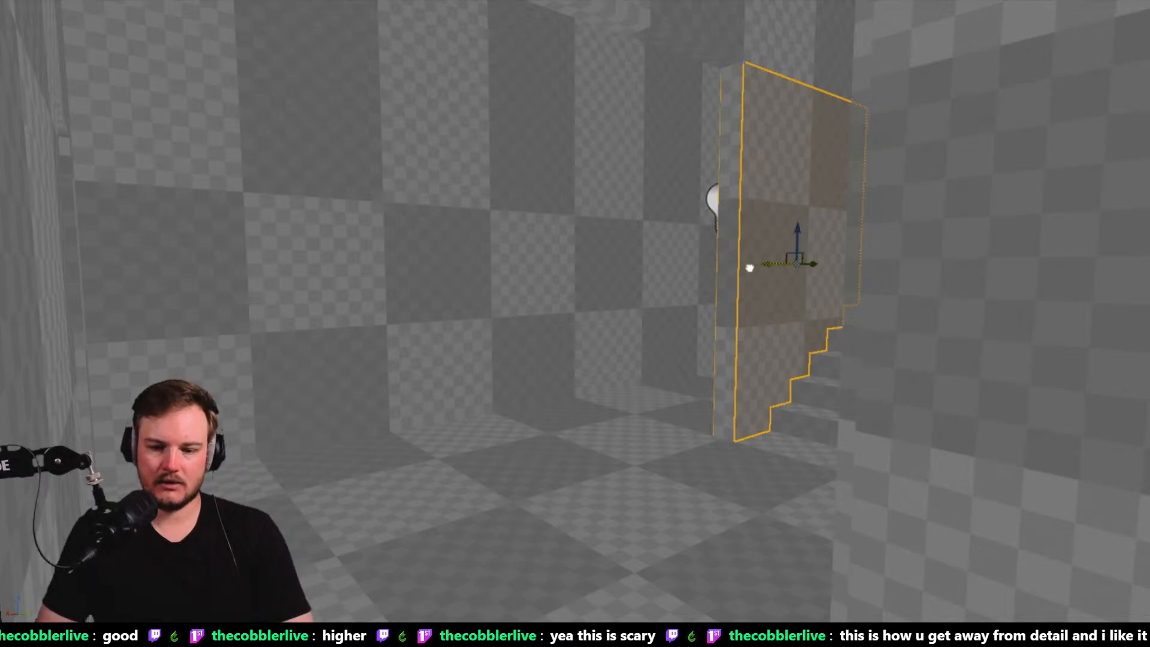
pyautogui.moveTo(750, 268); pyautogui.dragTo(438, 369)
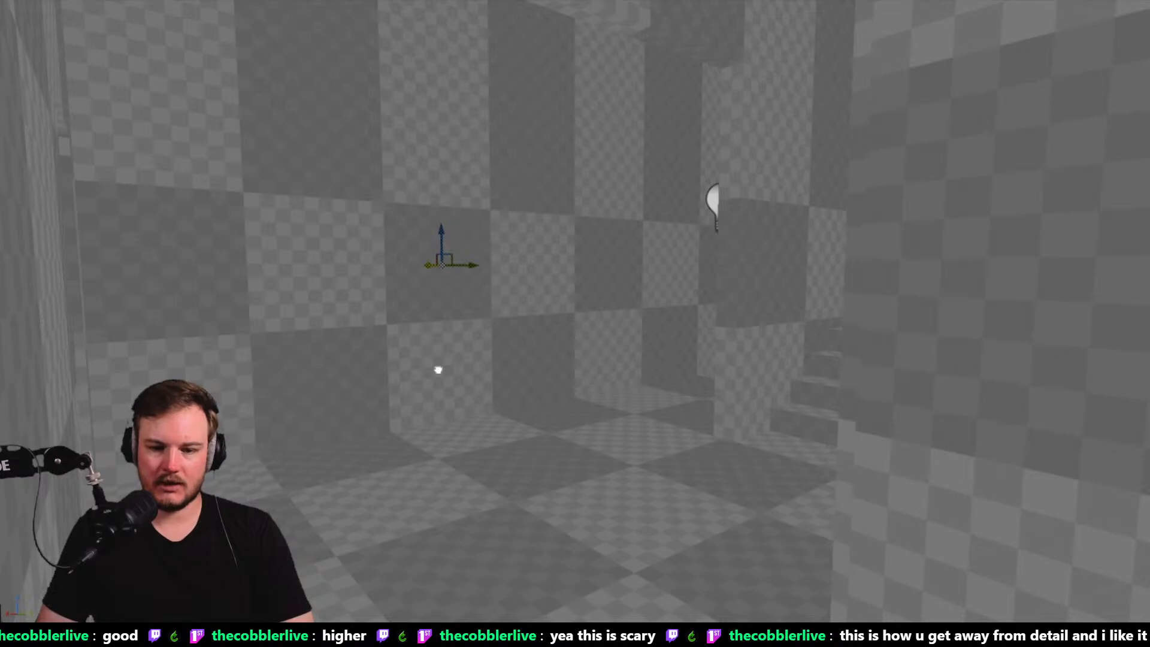
pyautogui.hotkey('ctrl', 'z')
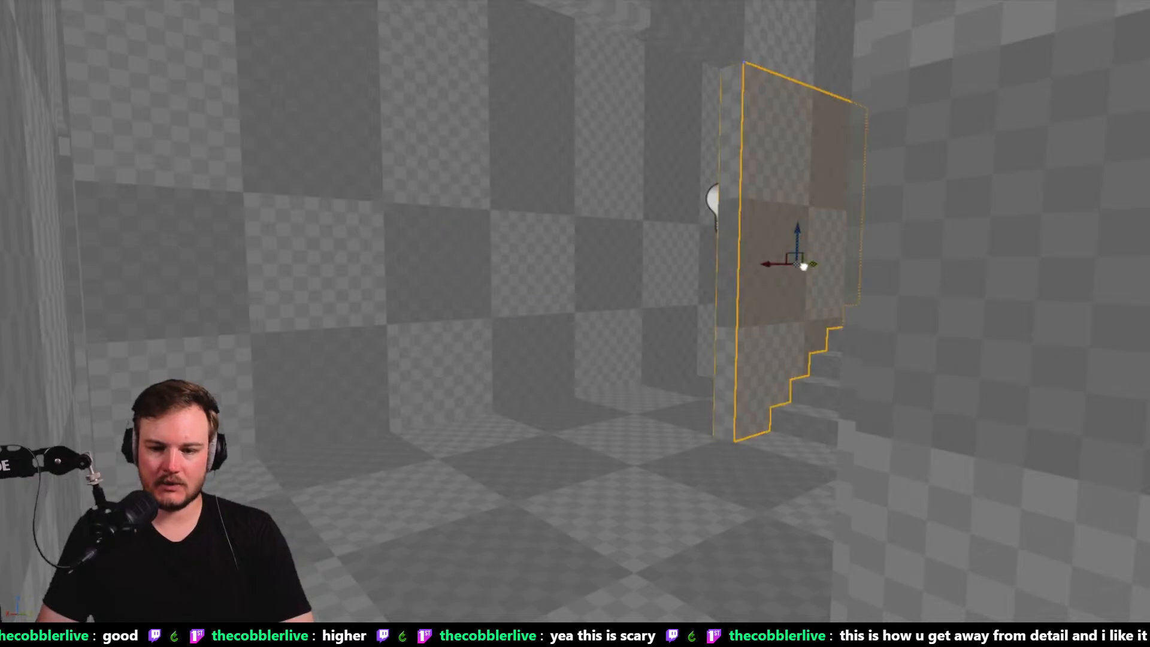
pyautogui.moveTo(804, 266); pyautogui.dragTo(414, 400)
# Play-test the stair room from beside the selected wall and examine the stairs and adjoining corridor from several angles
pyautogui.moveTo(453, 403); pyautogui.dragTo(474, 479, button='right')
pyautogui.rightClick(518, 441)
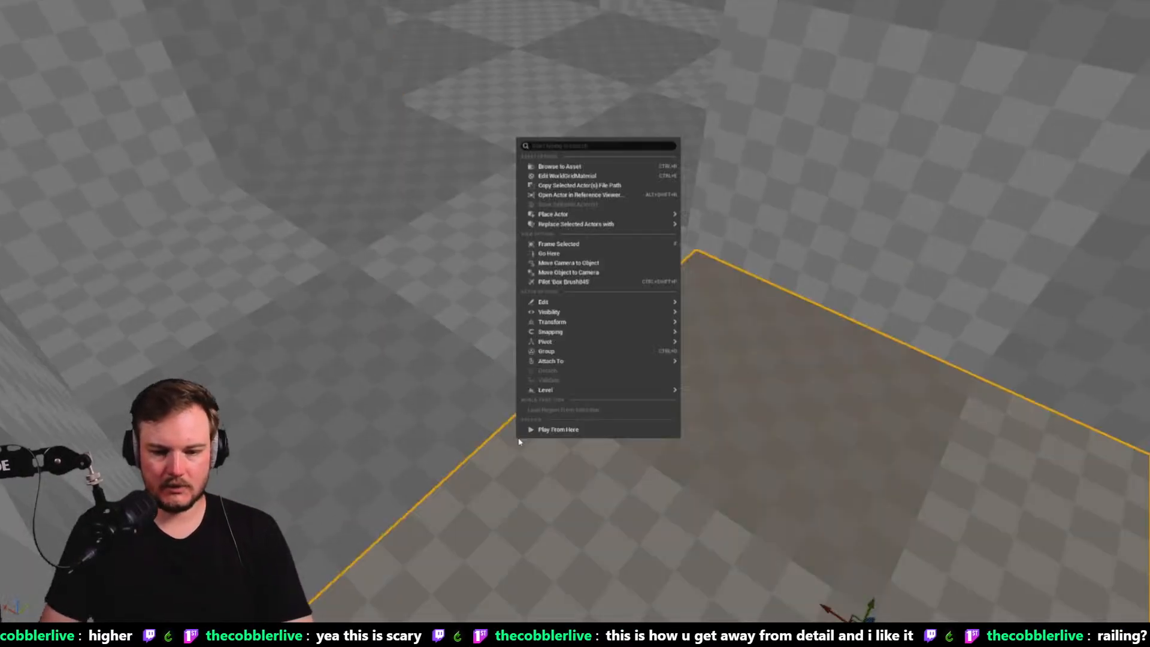
pyautogui.click(563, 430)
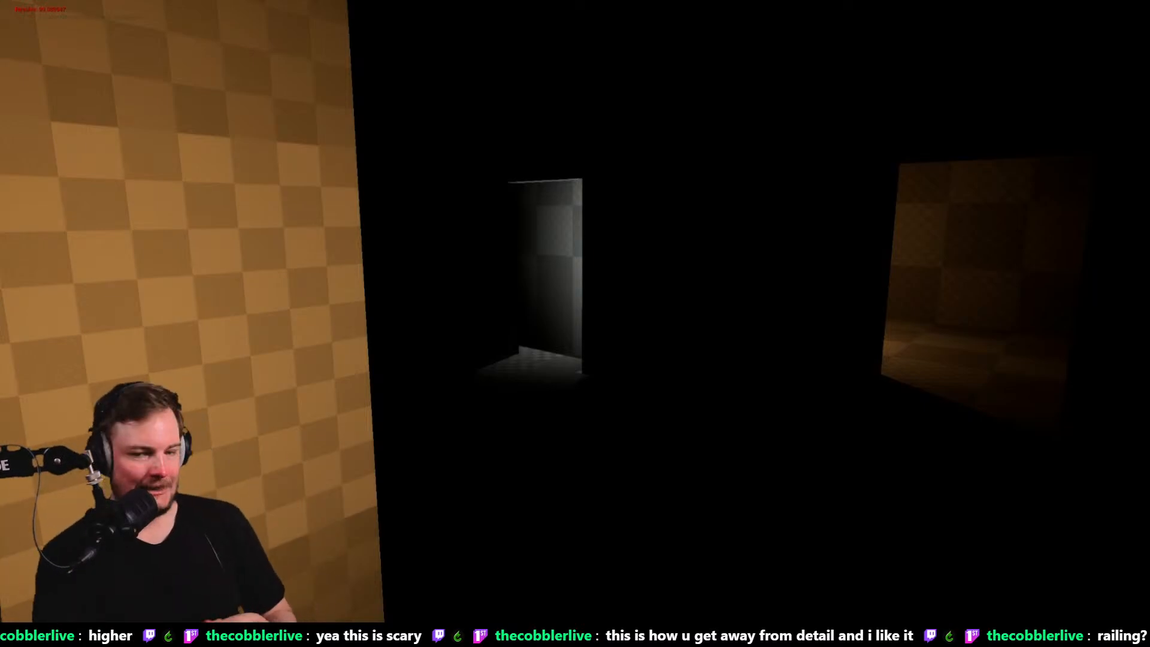
pyautogui.press('Escape')
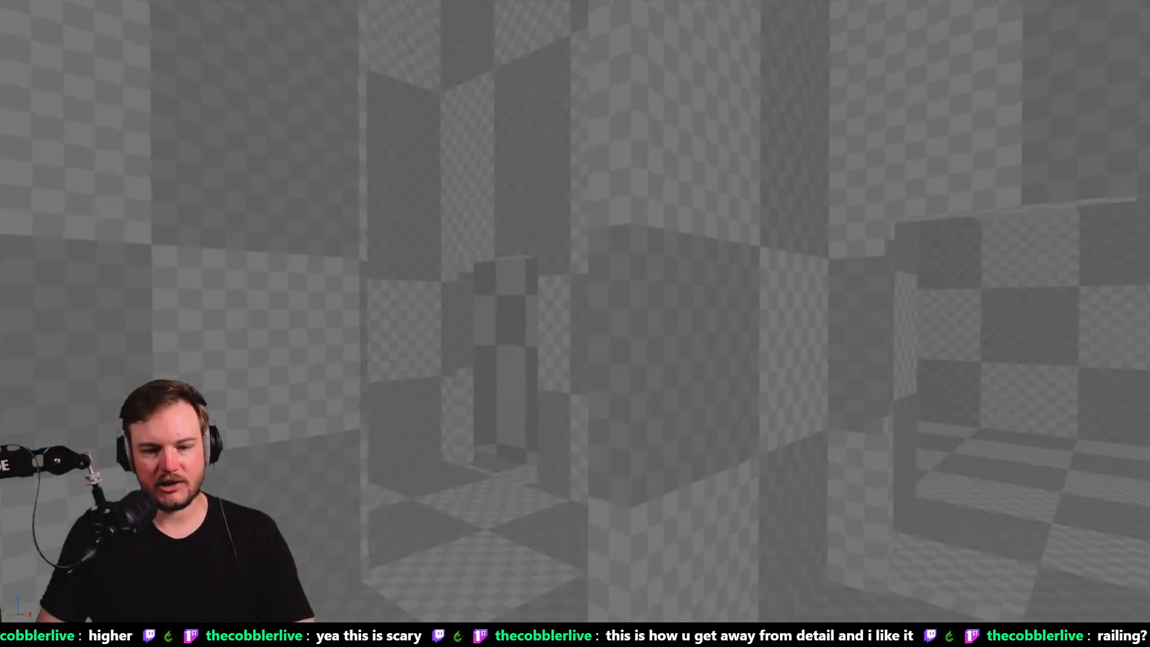
pyautogui.moveTo(575, 324); pyautogui.dragTo(467, 258, button='right')
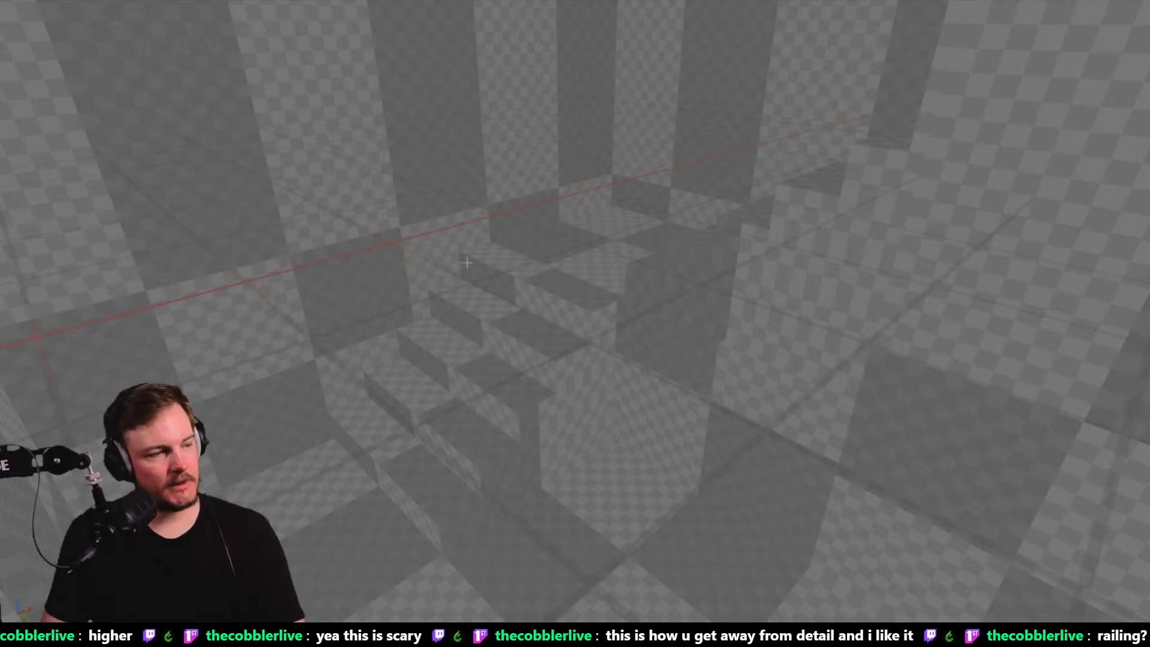
pyautogui.moveTo(468, 258); pyautogui.dragTo(477, 12, button='right')
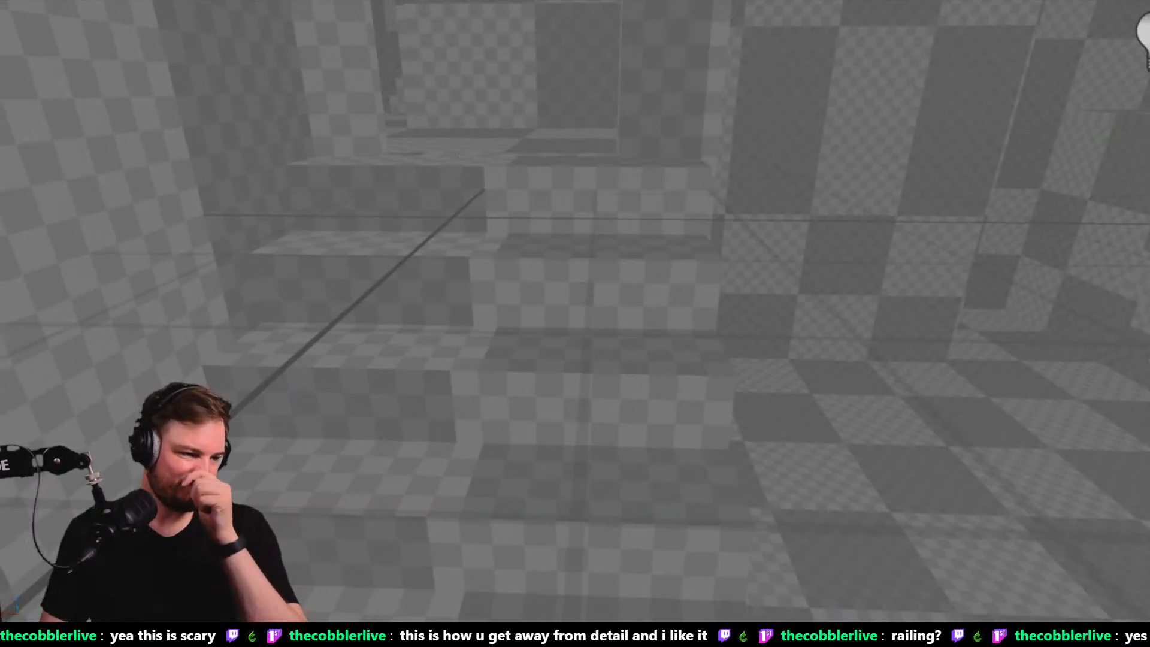
pyautogui.moveTo(576, 324); pyautogui.dragTo(480, 223, button='right')
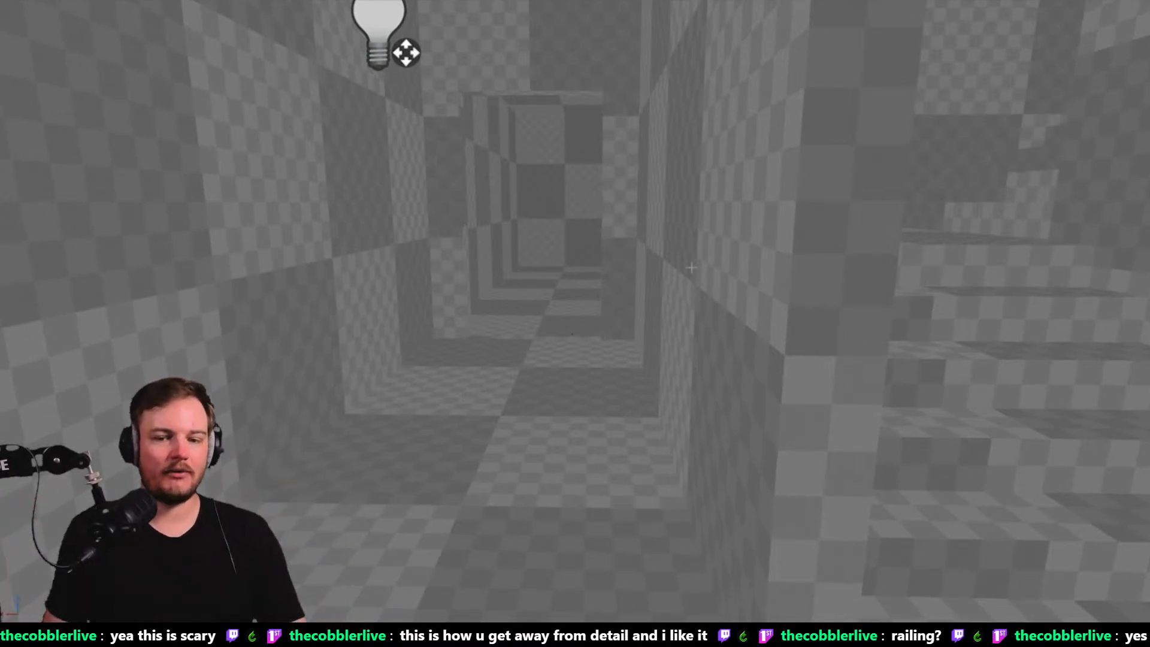
pyautogui.moveTo(481, 223)
pyautogui.mouseDown(button='right')
pyautogui.moveTo(521, 207)
pyautogui.moveTo(497, 208)
pyautogui.mouseUp(button='right')
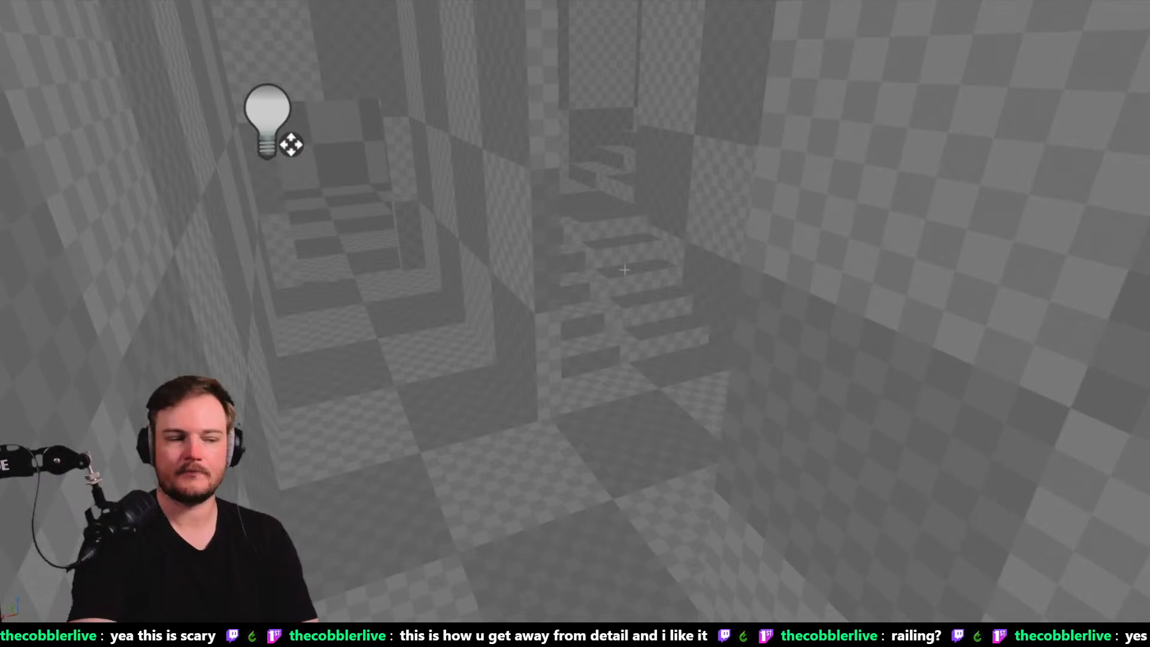
pyautogui.moveTo(560, 240); pyautogui.dragTo(598, 251, button='right')
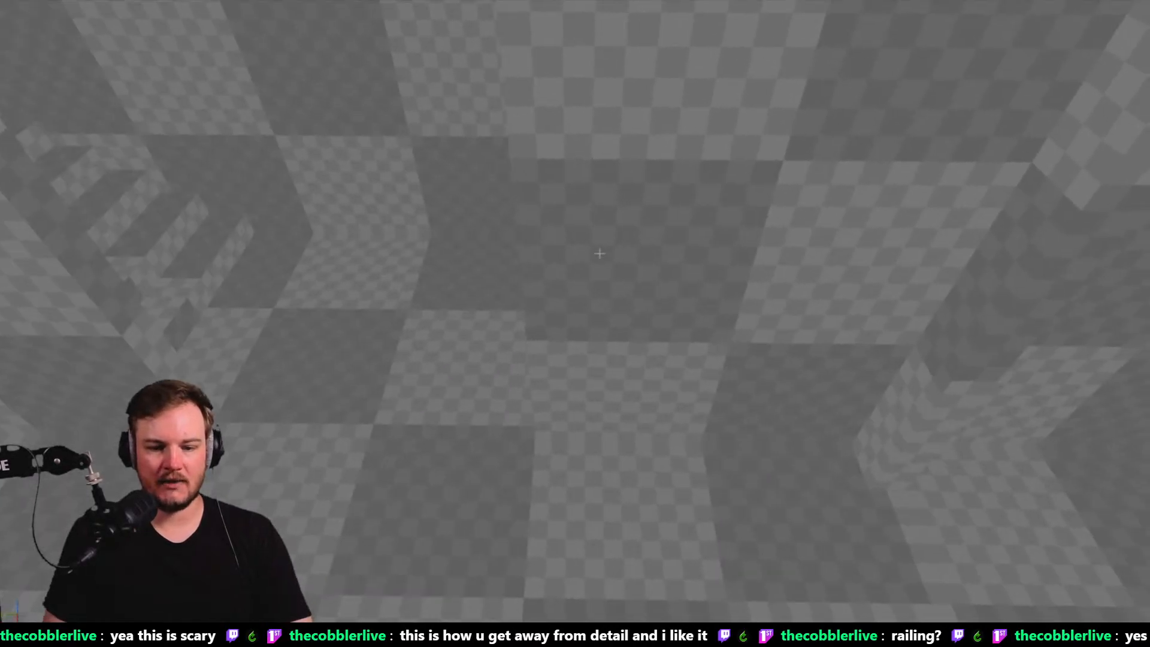
# Try sliding the tall wall near the stairs to other positions across the room, and undo the last move
pyautogui.click(599, 268)
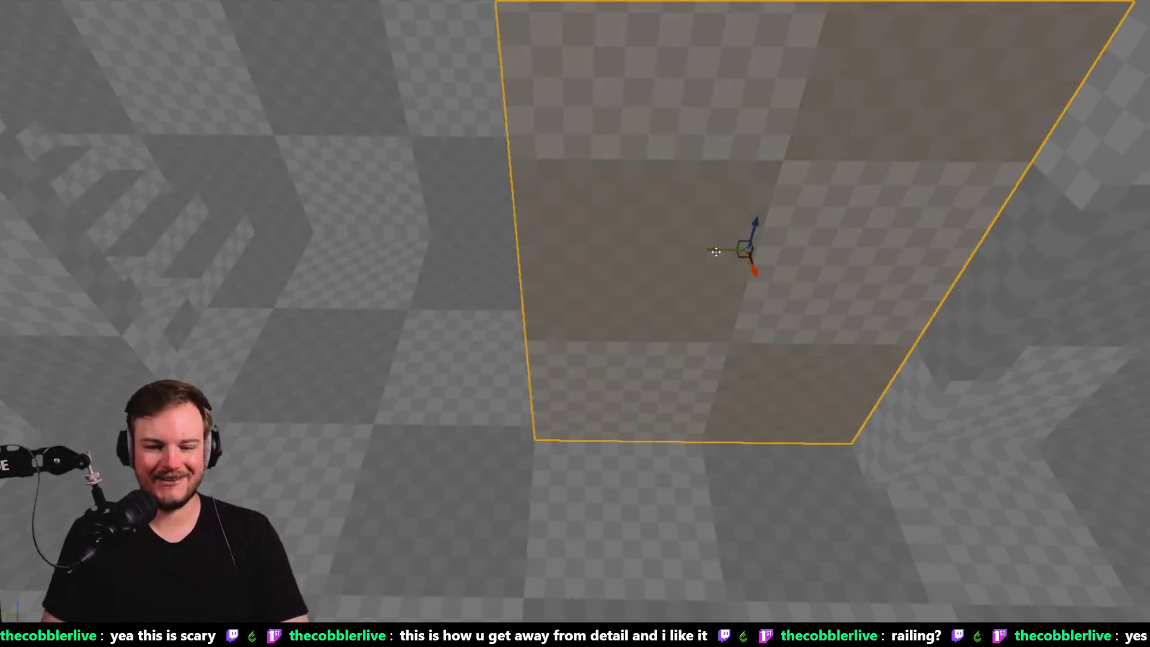
pyautogui.click(346, 285)
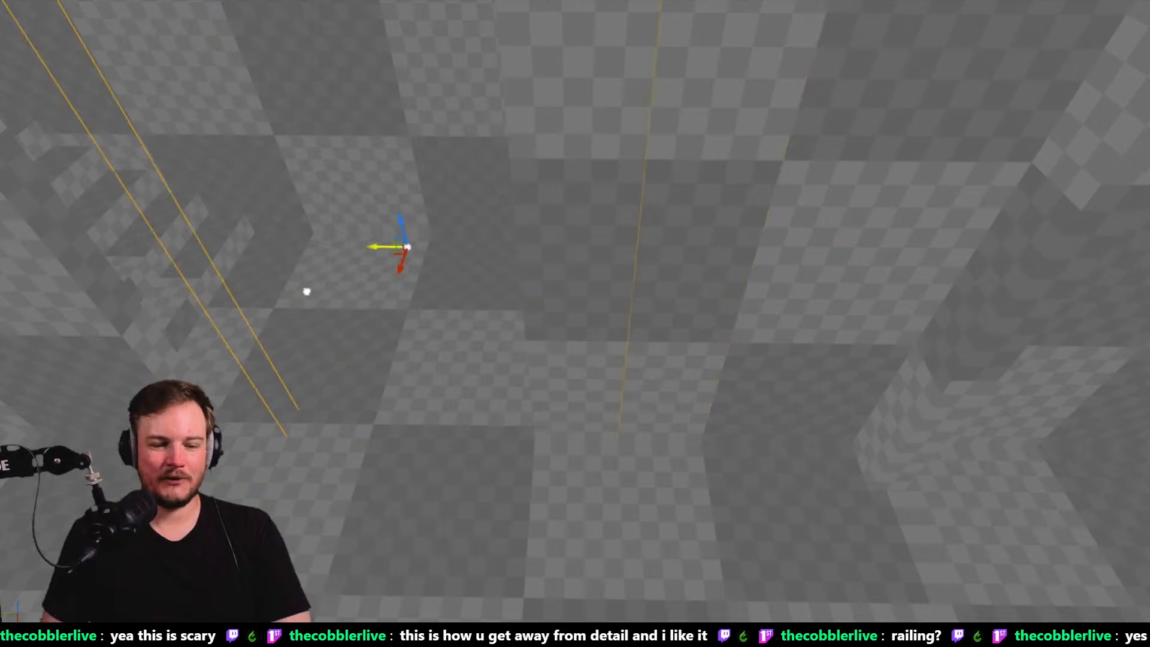
pyautogui.click(270, 293)
pyautogui.moveTo(270, 293); pyautogui.dragTo(468, 246, button='right')
pyautogui.moveTo(523, 412); pyautogui.dragTo(504, 359, button='right')
pyautogui.hotkey('alt', '2')
pyautogui.click(560, 393)
pyautogui.hotkey('alt', '4')
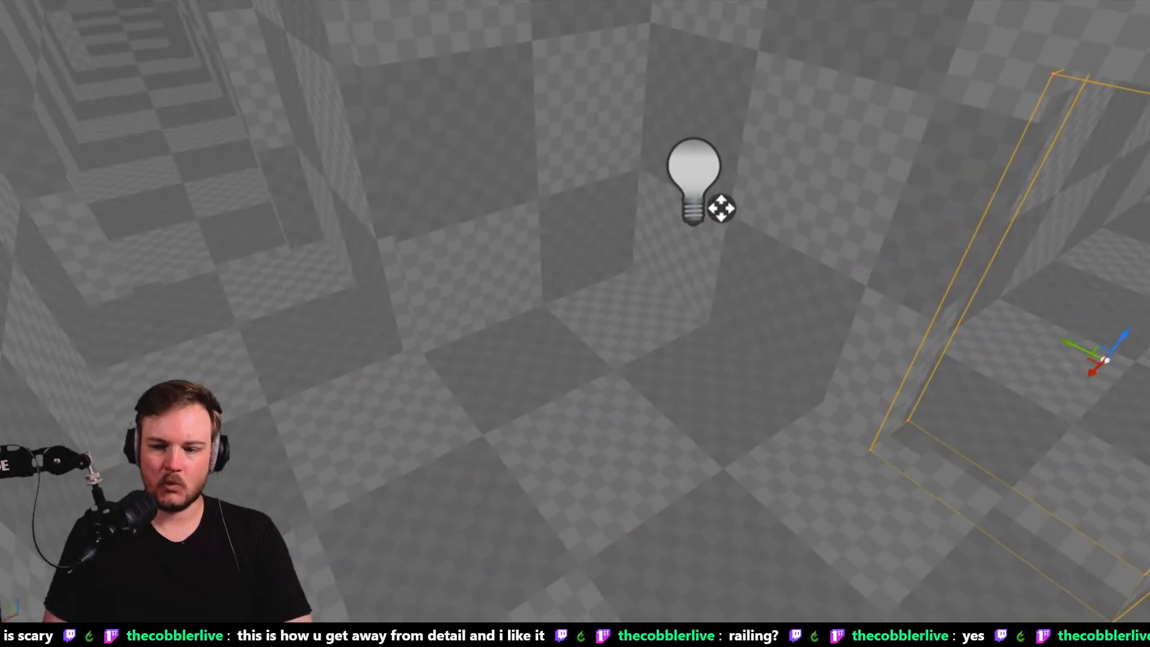
pyautogui.moveTo(1072, 348); pyautogui.dragTo(173, 88)
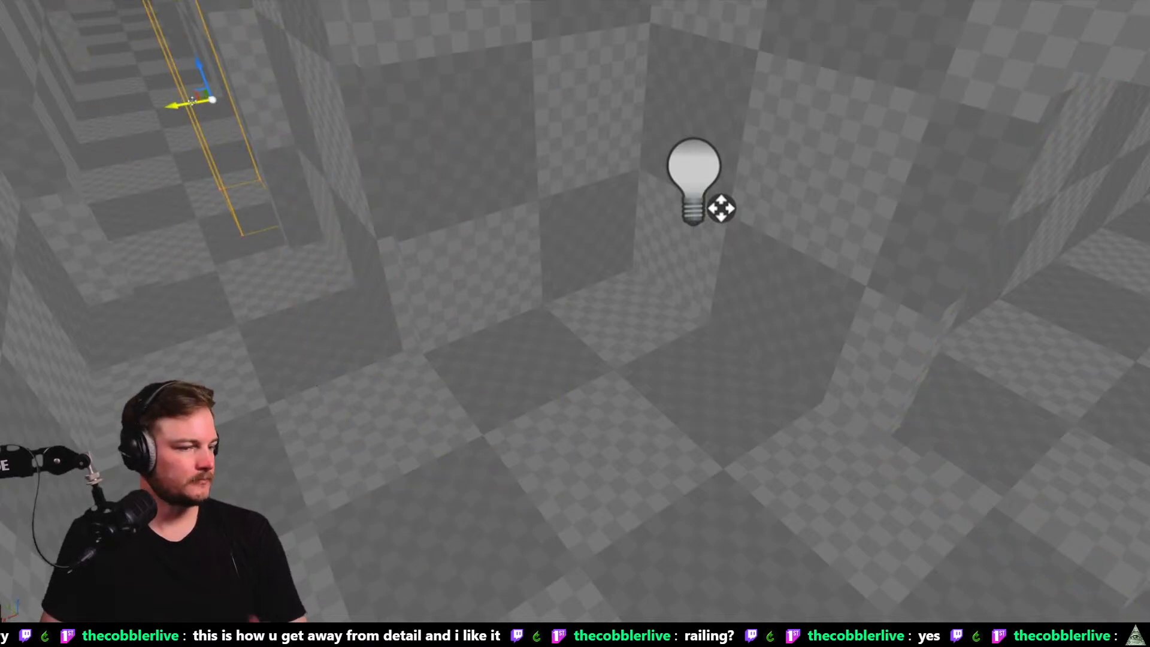
pyautogui.moveTo(575, 324); pyautogui.dragTo(426, 93, button='right')
pyautogui.moveTo(631, 221); pyautogui.dragTo(807, 299, button='right')
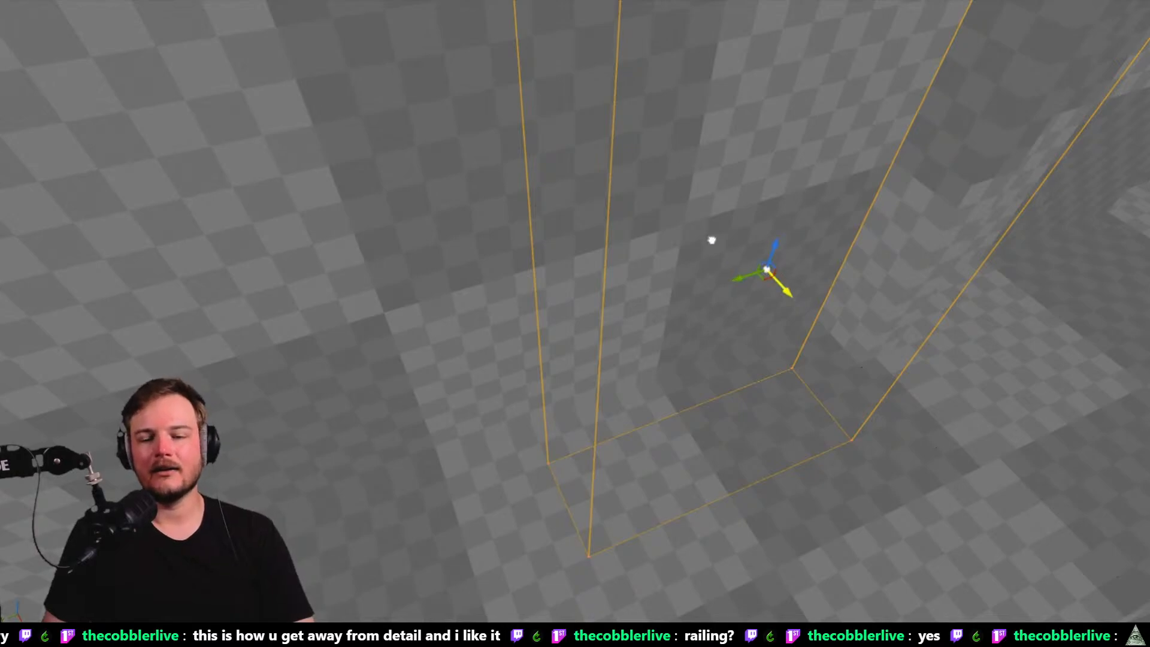
pyautogui.hotkey('ctrl', 'z')
pyautogui.moveTo(652, 208)
pyautogui.mouseDown(button='right')
pyautogui.moveTo(599, 228)
pyautogui.moveTo(659, 234)
pyautogui.moveTo(655, 223)
pyautogui.mouseUp(button='right')
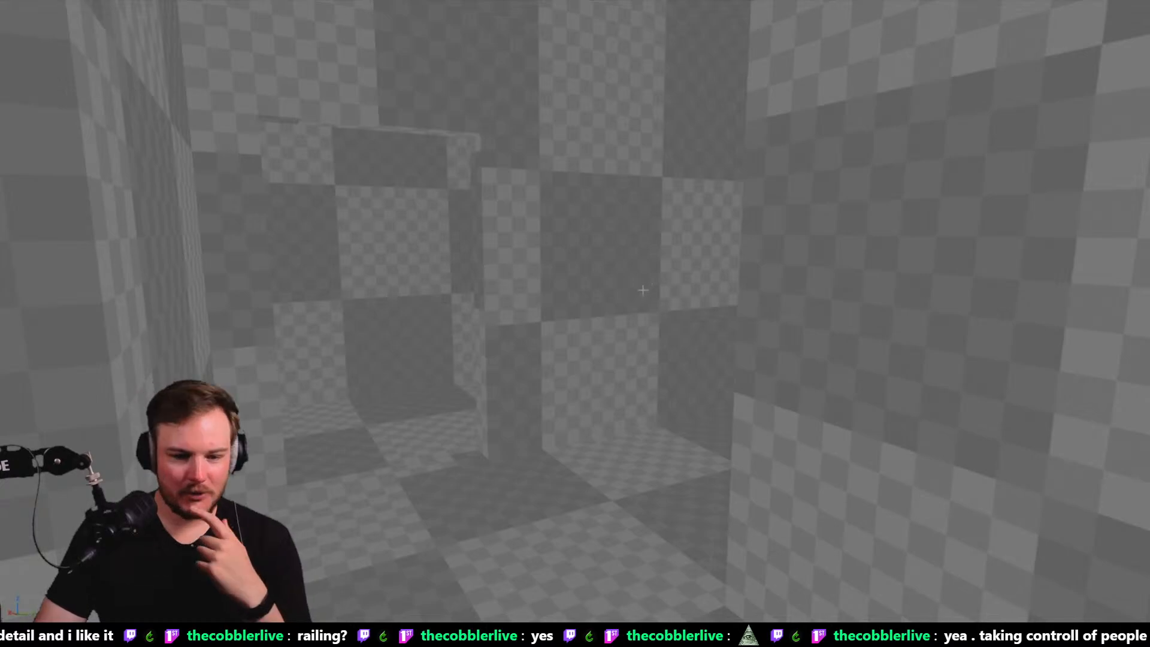
pyautogui.moveTo(639, 293); pyautogui.dragTo(660, 303, button='right')
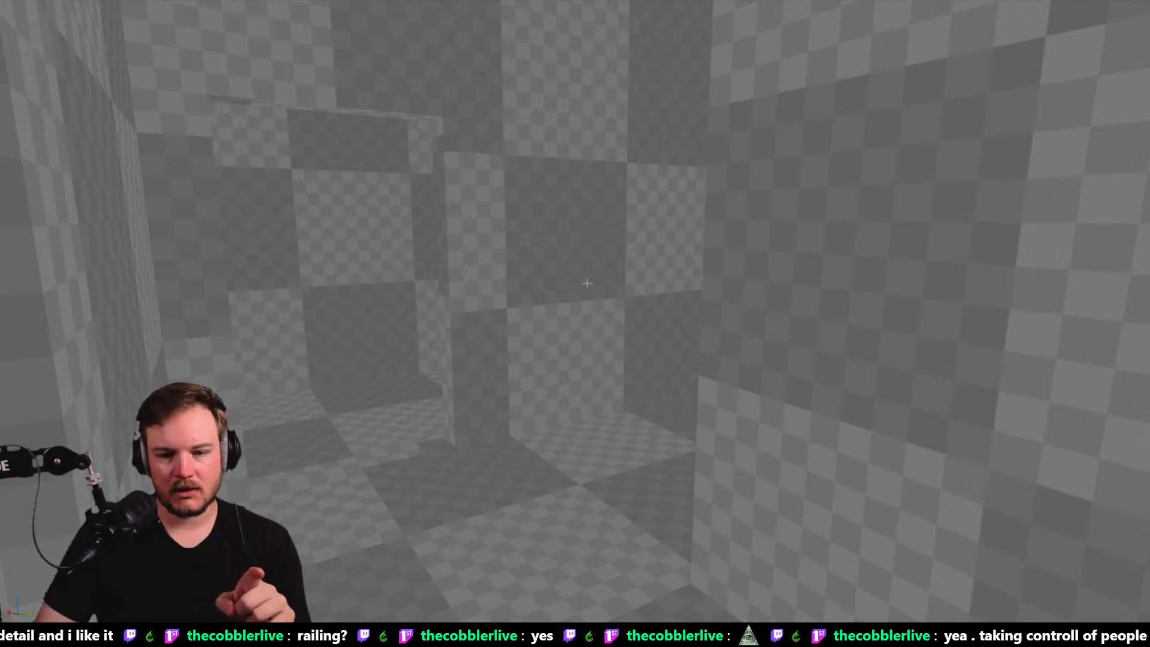
# Slide the doorway cutout sideways along its wall toward the far corner, opening it onto the stairs
pyautogui.hotkey('alt', '2')
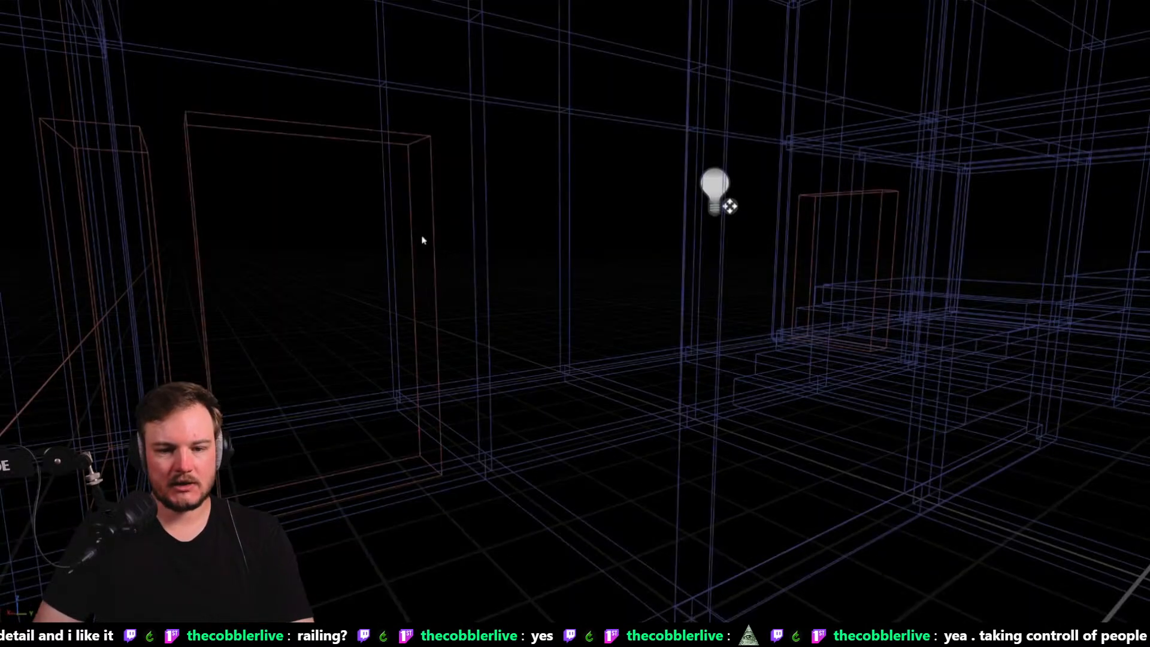
pyautogui.click(419, 132)
pyautogui.hotkey('alt', '1')
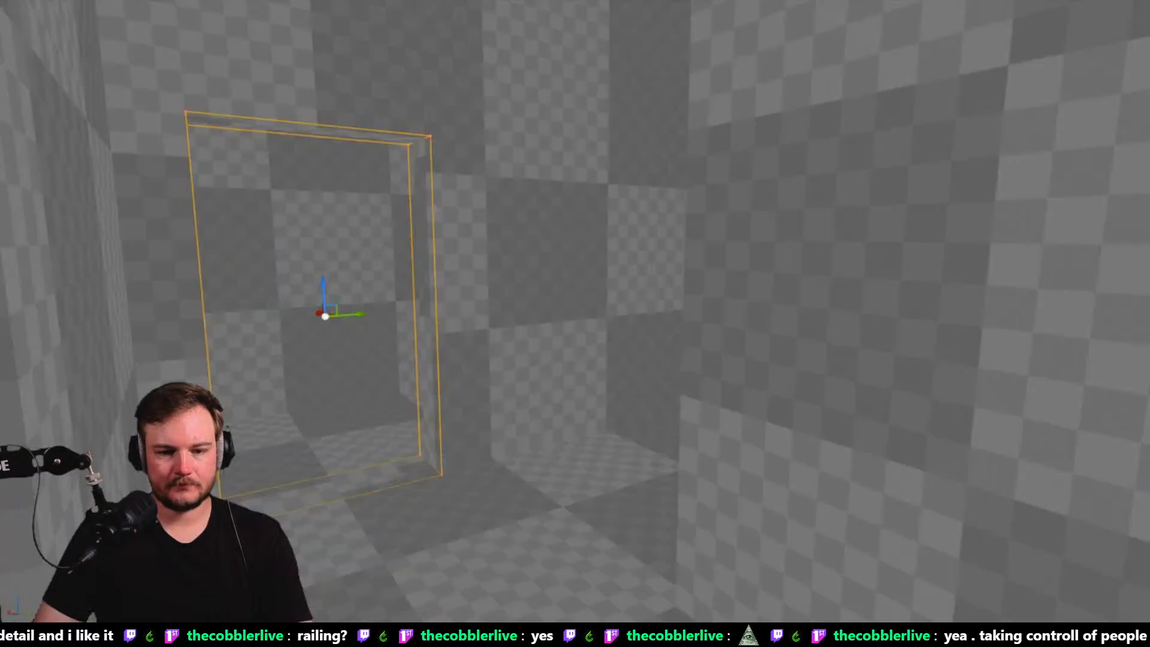
pyautogui.moveTo(364, 316); pyautogui.dragTo(604, 292)
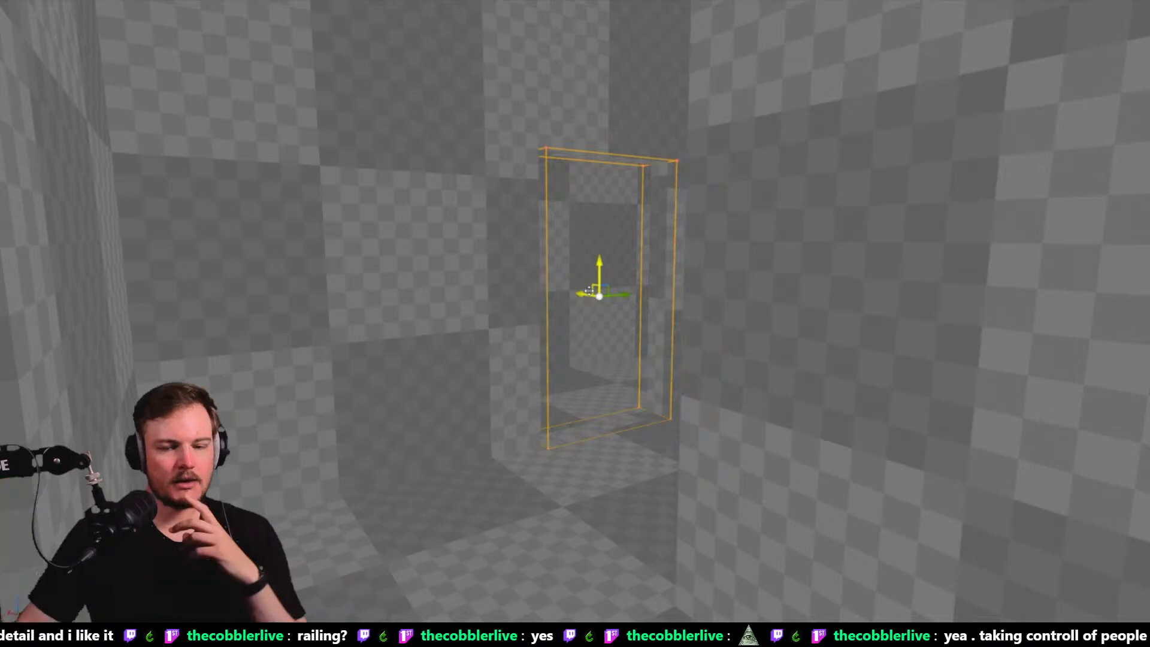
# Examine the moved doorway and the tall corridor from several positions, checking the sightlines to the stairs and the corridor's end
pyautogui.moveTo(593, 294); pyautogui.dragTo(725, 290, button='right')
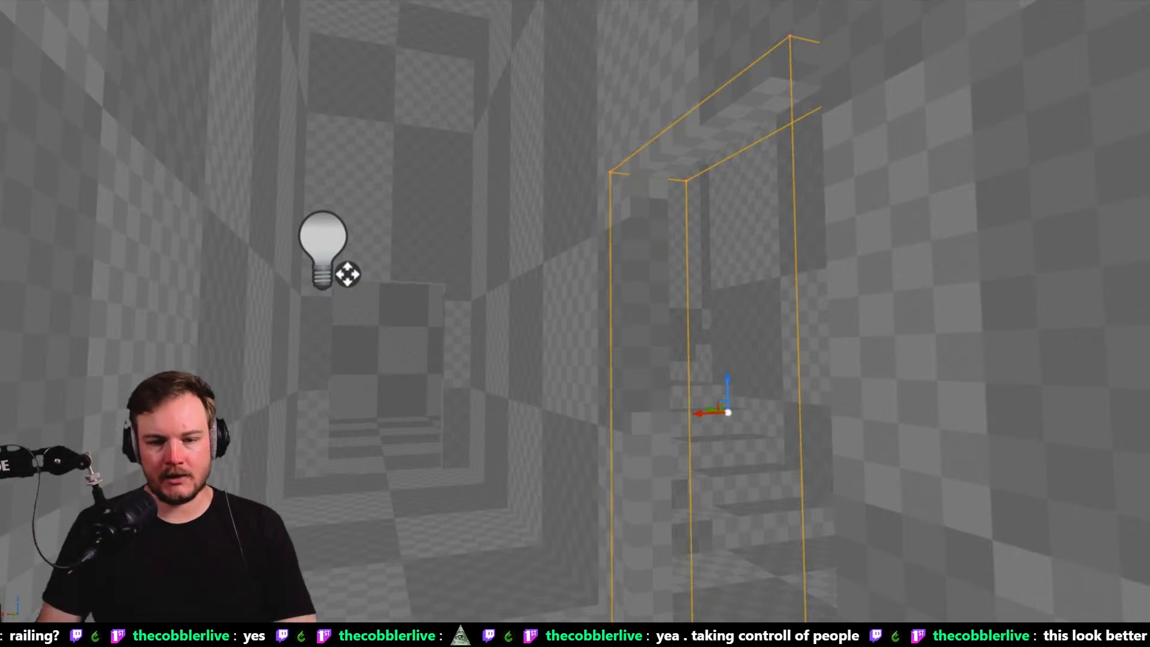
pyautogui.moveTo(725, 291)
pyautogui.mouseDown(button='right')
pyautogui.moveTo(701, 246)
pyautogui.moveTo(737, 236)
pyautogui.moveTo(743, 300)
pyautogui.moveTo(734, 282)
pyautogui.moveTo(755, 284)
pyautogui.moveTo(734, 291)
pyautogui.mouseUp(button='right')
pyautogui.press('s')
pyautogui.press('Escape')
pyautogui.press('s')
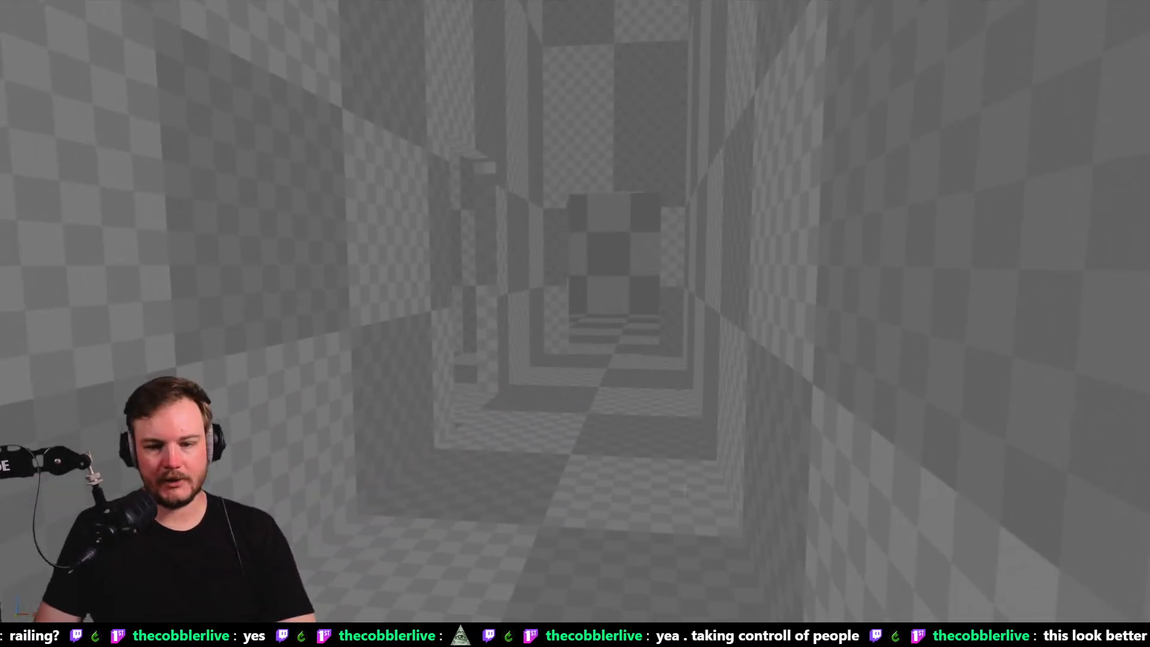
pyautogui.press('w')
pyautogui.moveTo(686, 492); pyautogui.dragTo(650, 483, button='right')
pyautogui.press('s')
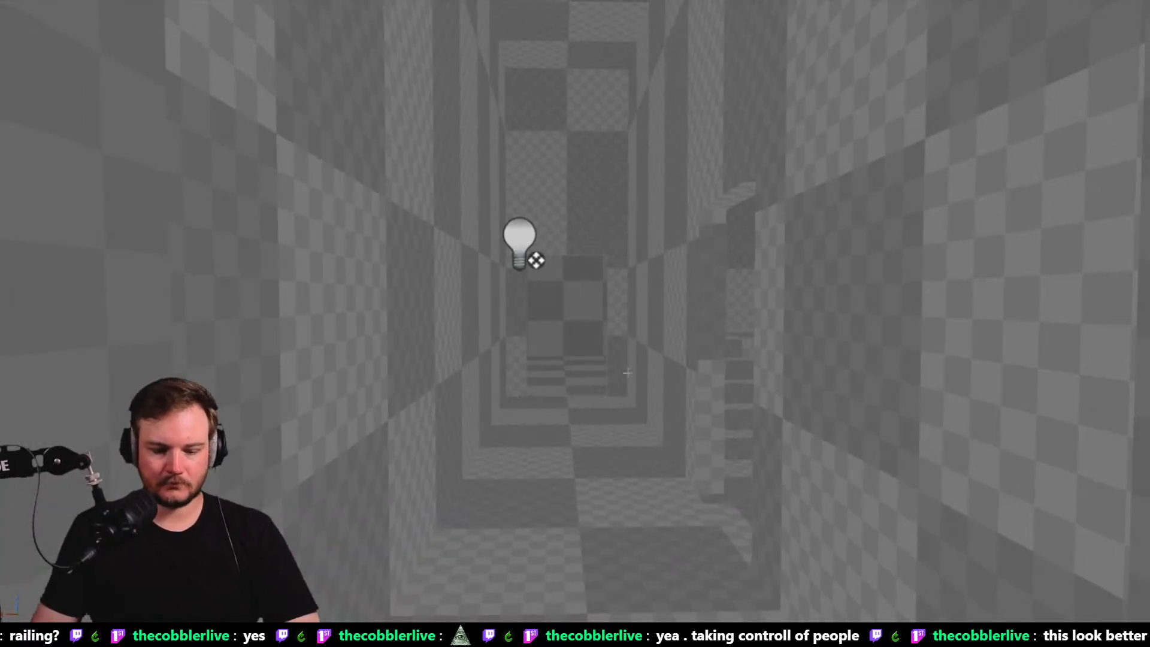
# In lit shading, move the tall corridor's warm point light along its Y axis, away from the dark opening
pyautogui.hotkey('alt', '4')
pyautogui.click(526, 241)
pyautogui.moveTo(525, 242); pyautogui.dragTo(943, 165, button='right')
pyautogui.press('w')
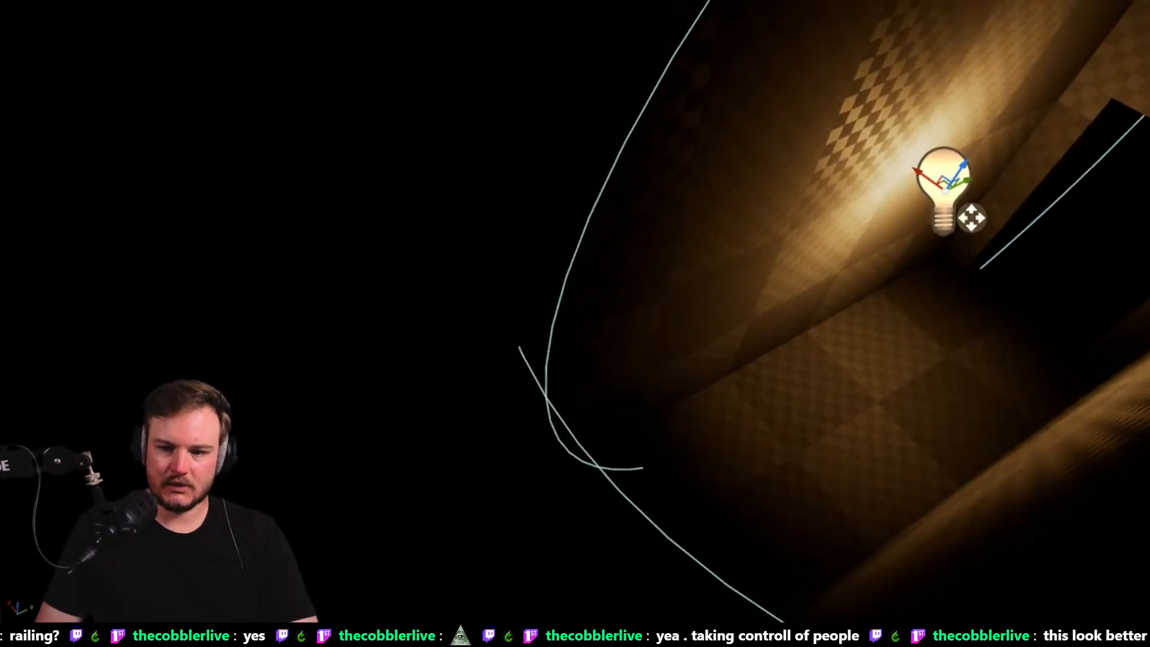
pyautogui.moveTo(979, 178); pyautogui.dragTo(875, 214)
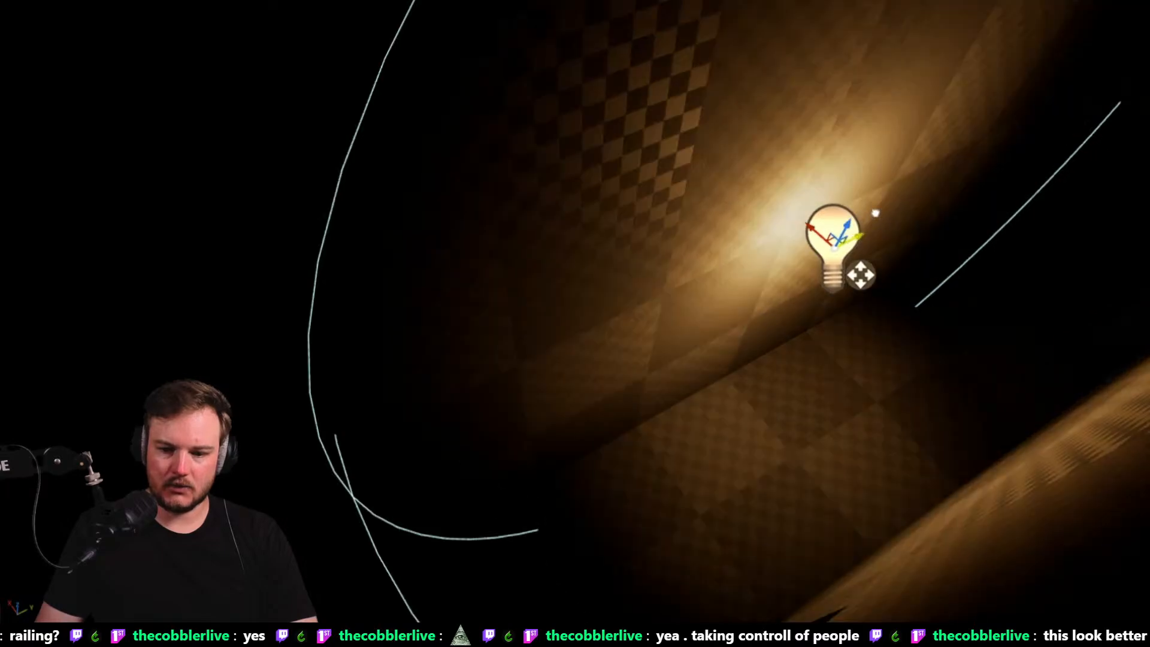
pyautogui.moveTo(875, 214); pyautogui.dragTo(899, 192, button='right')
pyautogui.click(977, 184)
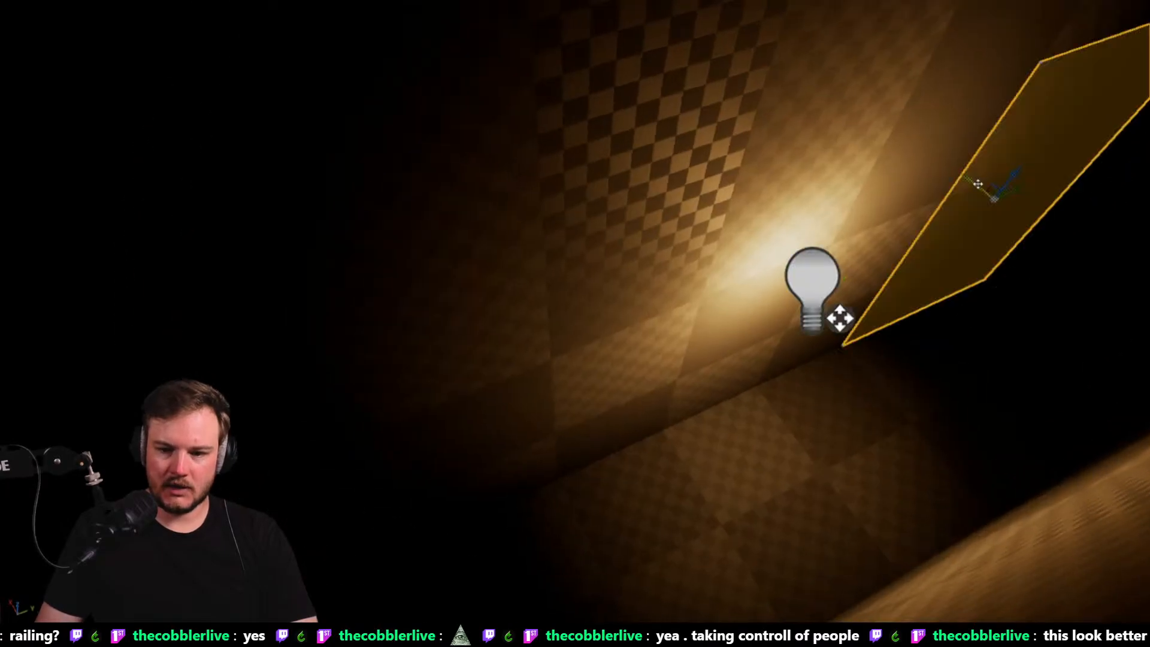
# Try to play-test the level starting directly from the stairs in unlit view, and end that session
pyautogui.moveTo(829, 496); pyautogui.dragTo(871, 470, button='right')
pyautogui.hotkey('alt', '3')
pyautogui.rightClick(566, 391)
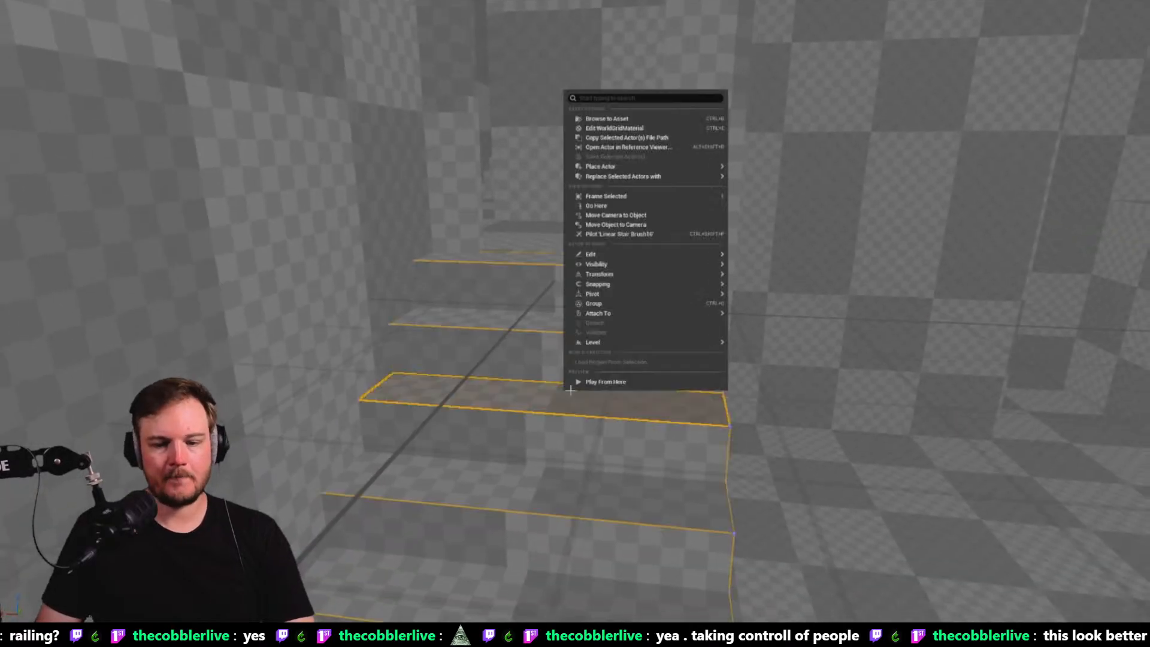
pyautogui.click(596, 386)
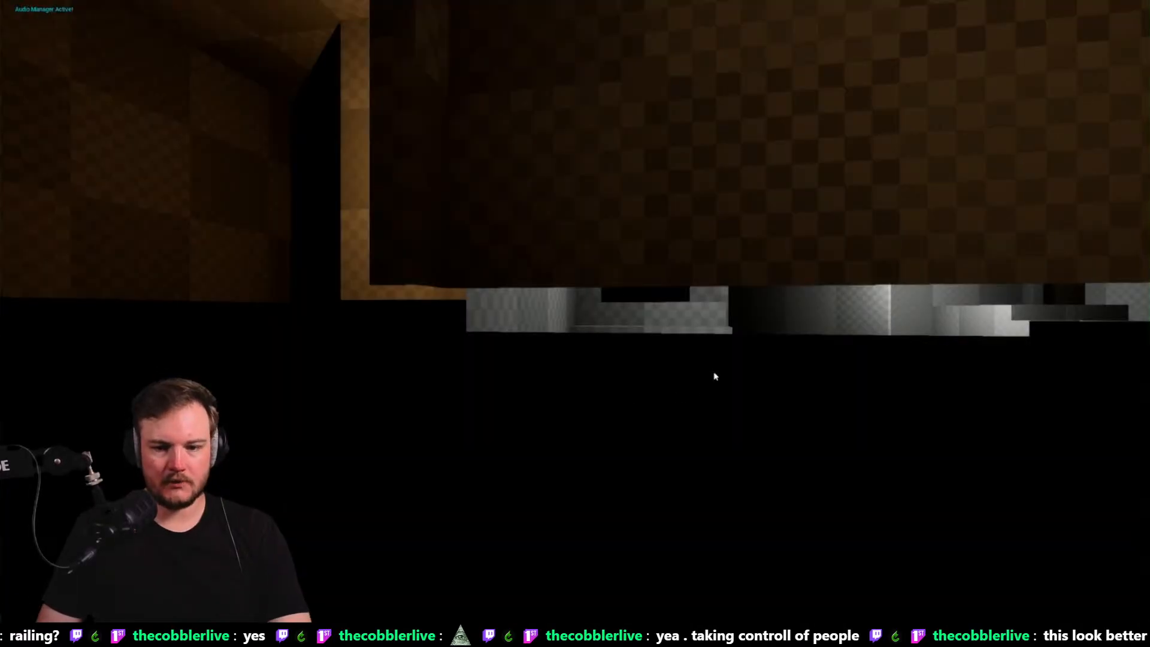
pyautogui.press('Escape')
# Play-test from the floor near the stairs, walking up them and through the doorway into the warmly lit corridor
pyautogui.moveTo(715, 376); pyautogui.dragTo(620, 392, button='right')
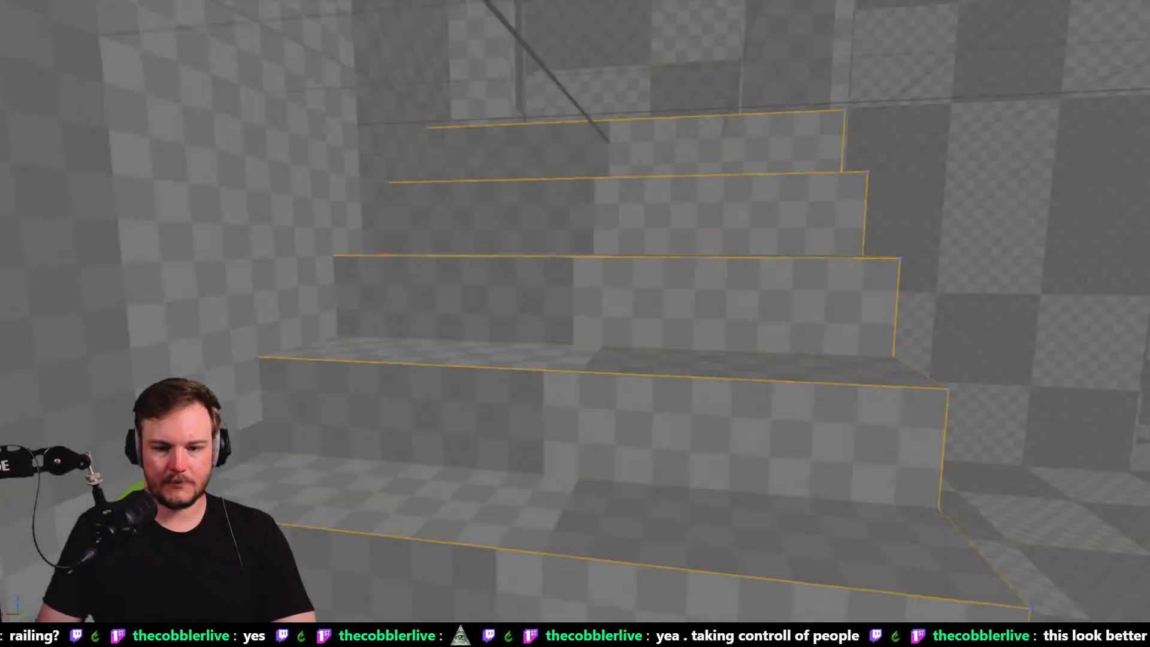
pyautogui.moveTo(687, 365)
pyautogui.mouseDown(button='right')
pyautogui.moveTo(680, 375)
pyautogui.moveTo(698, 384)
pyautogui.moveTo(687, 364)
pyautogui.mouseUp(button='right')
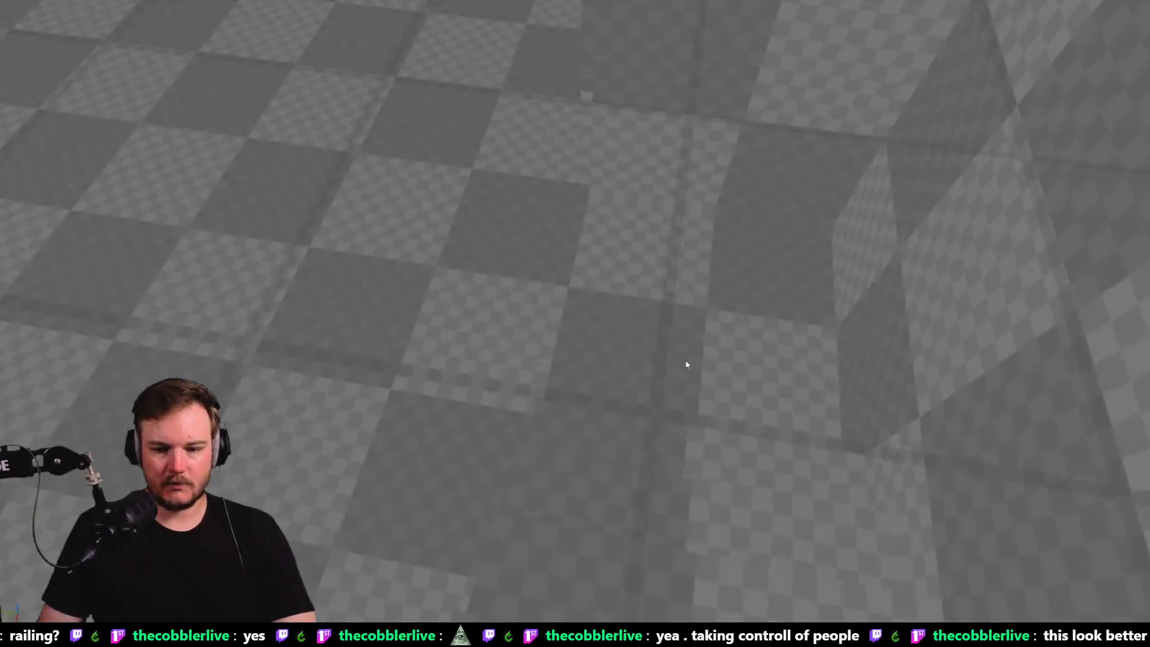
pyautogui.hotkey('alt', 'p')
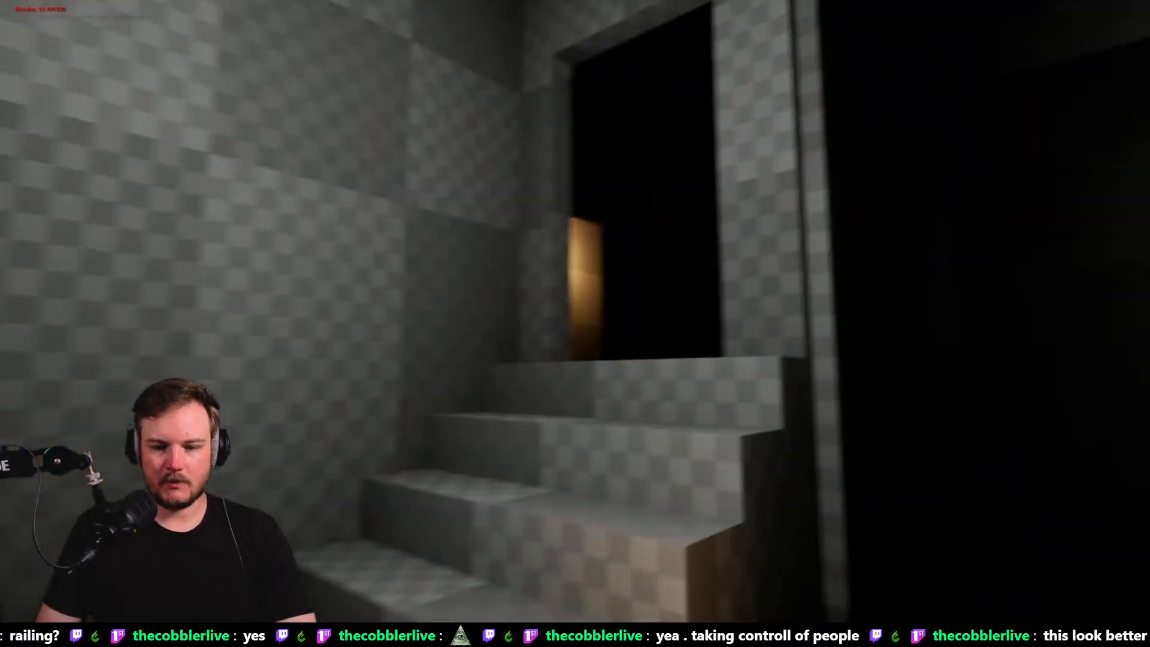
pyautogui.press('w')
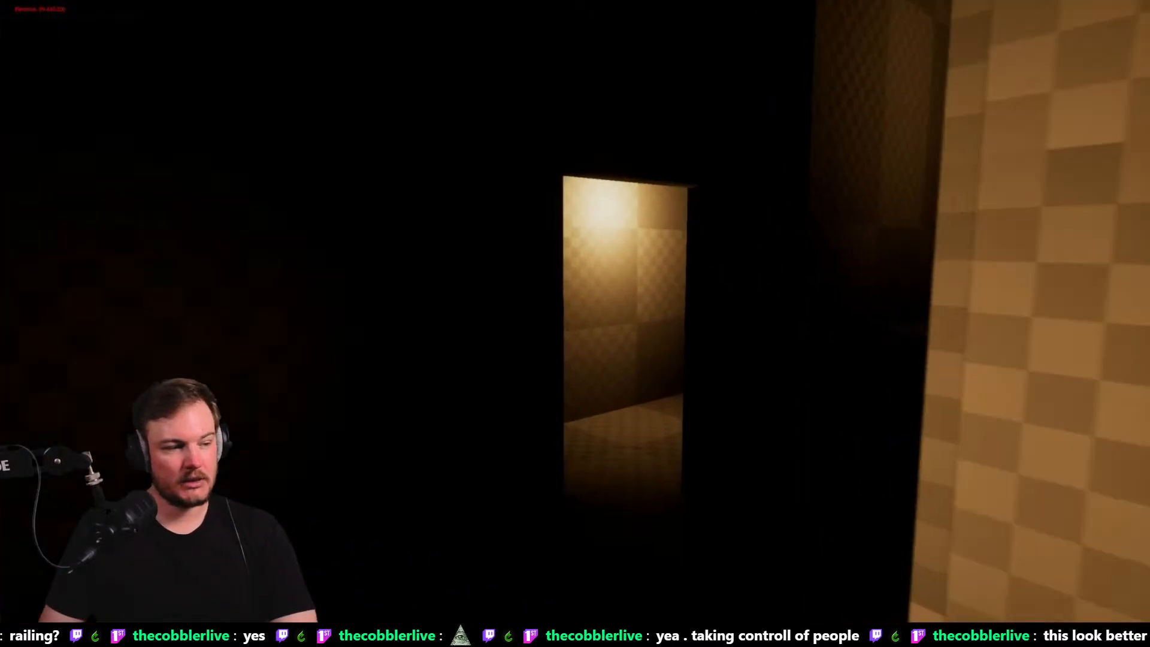
# Walk through the dark corridors in a playtest to check the lighting, and end the playtest
pyautogui.press('w')
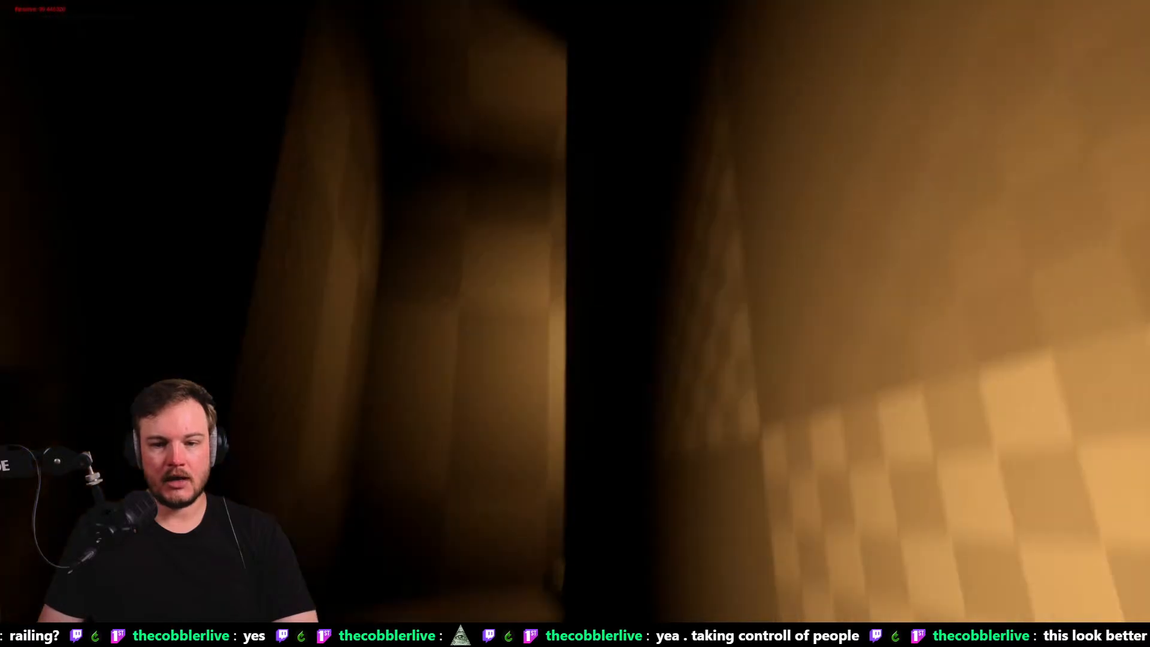
pyautogui.press('w')
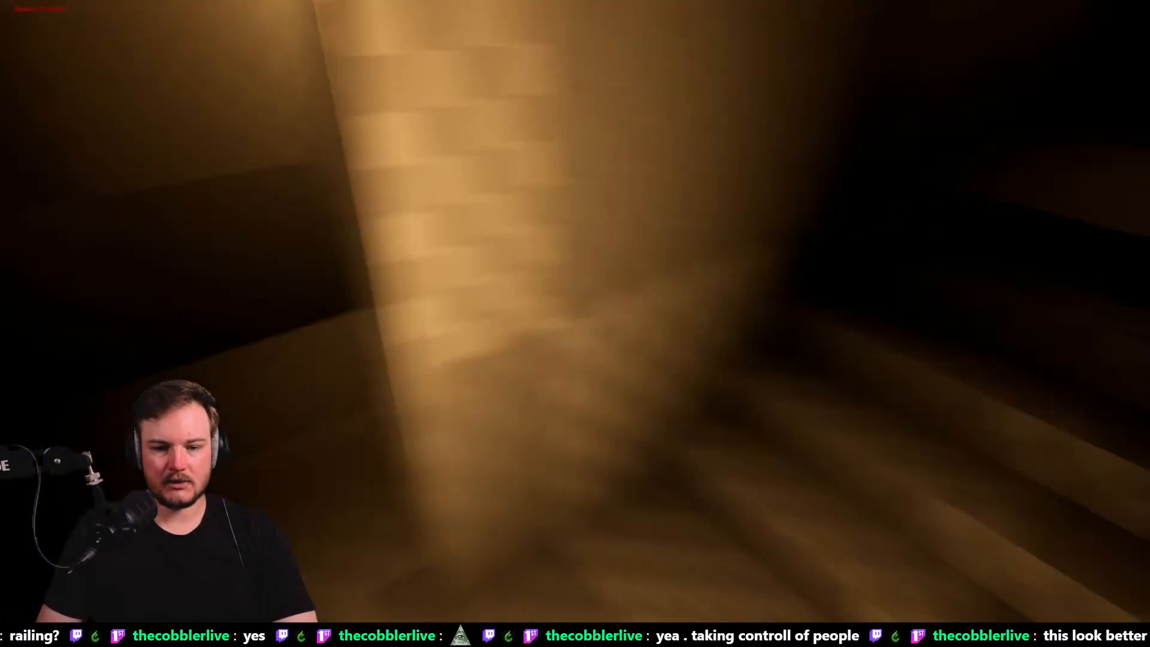
pyautogui.press('w')
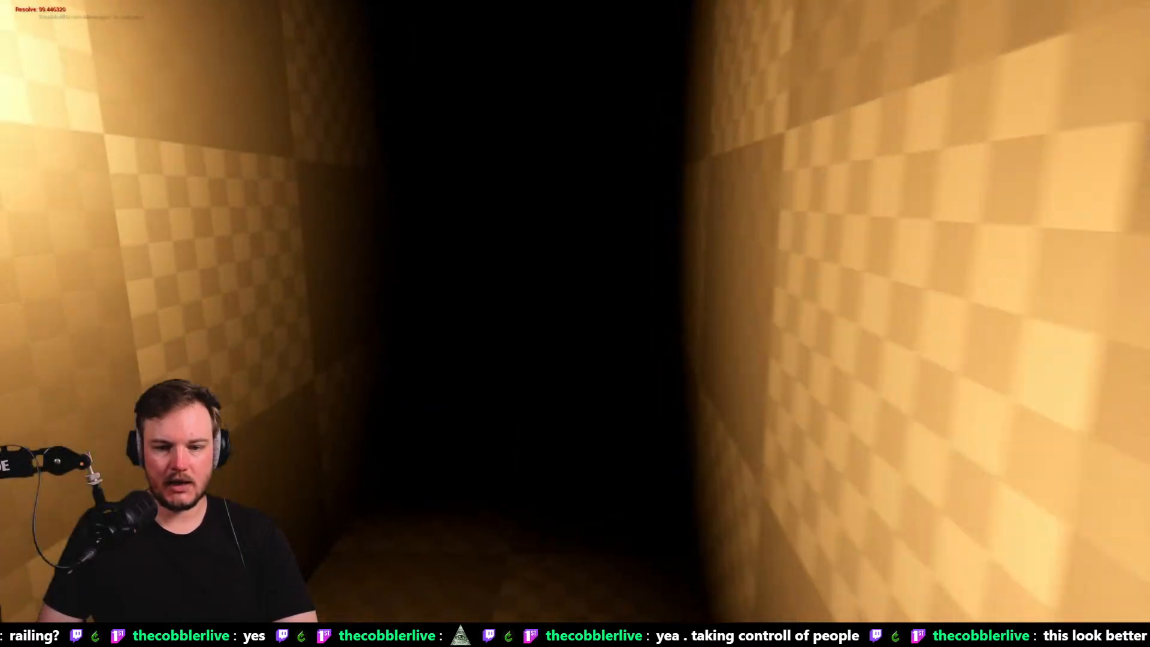
pyautogui.press('Escape')
# Shift the light in the tall corridor sideways toward the wall and check its effect in lit view
pyautogui.moveTo(708, 207); pyautogui.dragTo(593, 171, button='right')
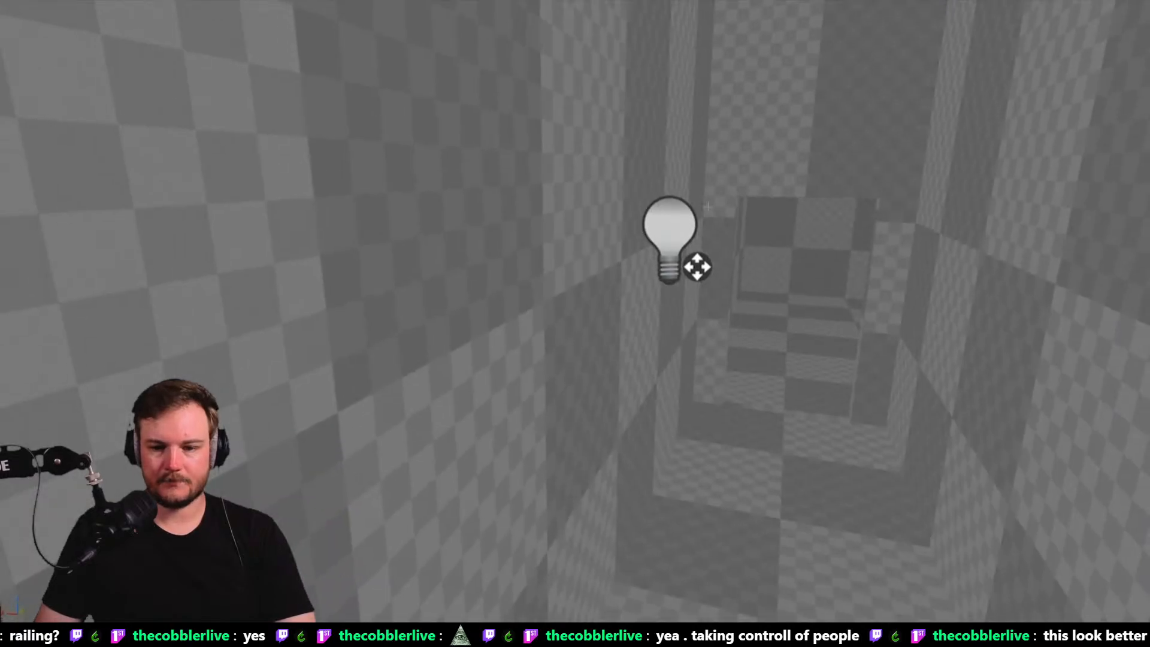
pyautogui.click(670, 234)
pyautogui.moveTo(670, 234); pyautogui.dragTo(683, 180, button='right')
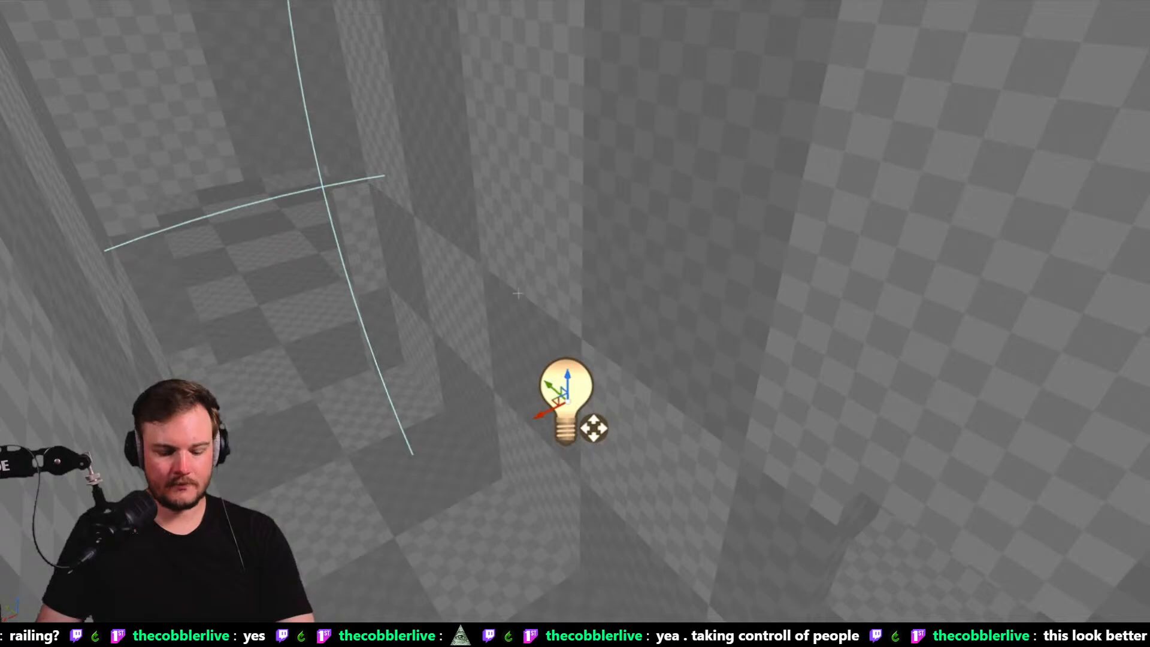
pyautogui.hotkey('alt', '4')
pyautogui.moveTo(683, 180); pyautogui.dragTo(827, 228, button='right')
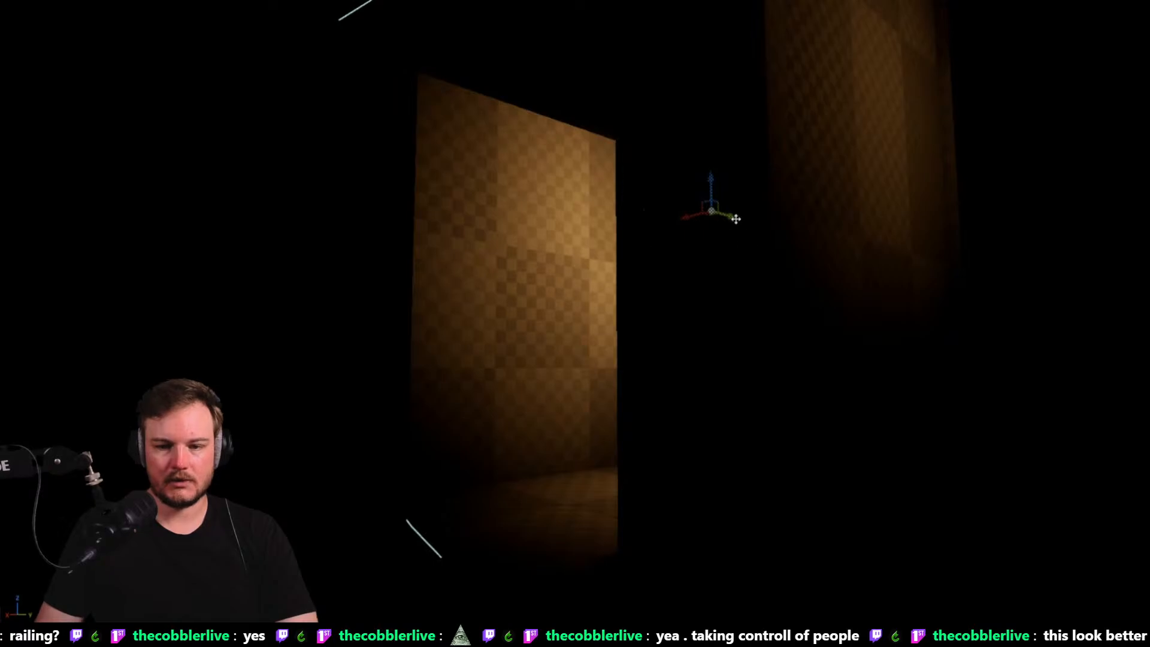
pyautogui.moveTo(736, 220); pyautogui.dragTo(760, 201)
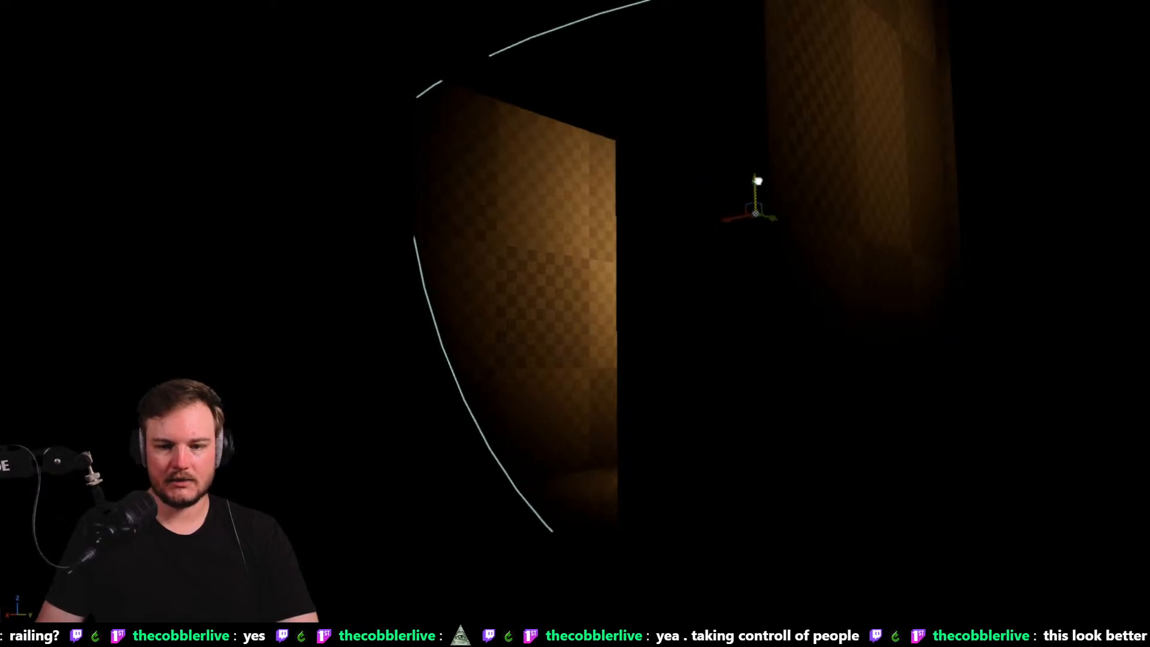
pyautogui.press('f')
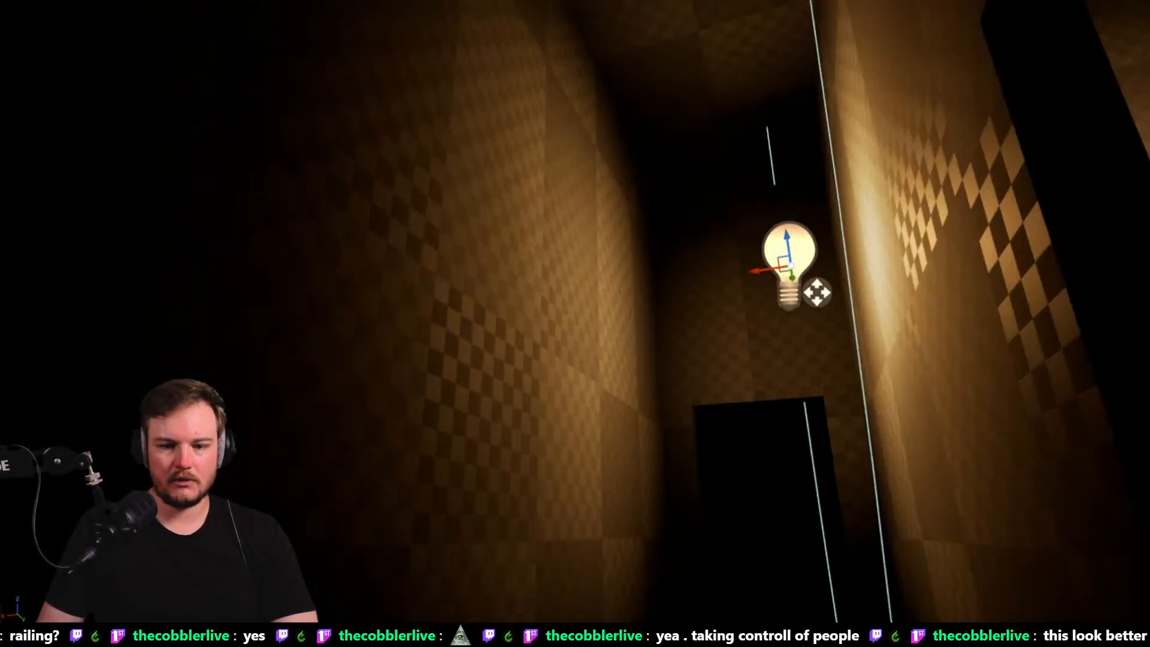
pyautogui.moveTo(547, 336); pyautogui.dragTo(558, 378, button='right')
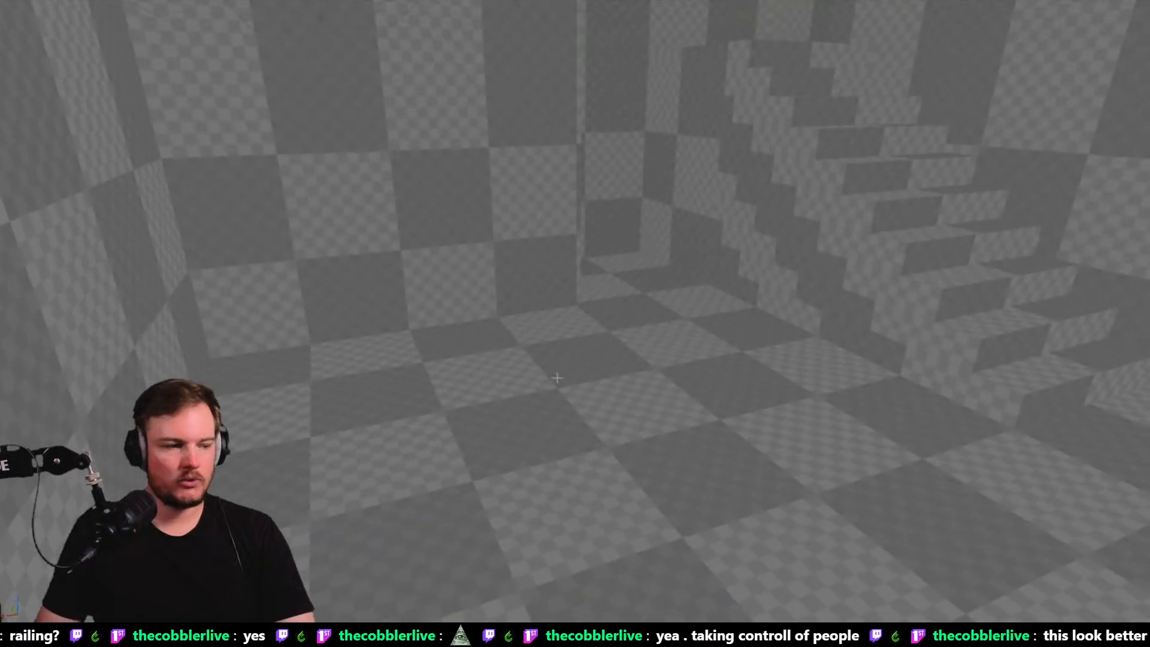
# Switch to the Dungeon Scrawl map and bring both floor plans fully into view
pyautogui.hotkey('alt', 'Tab')
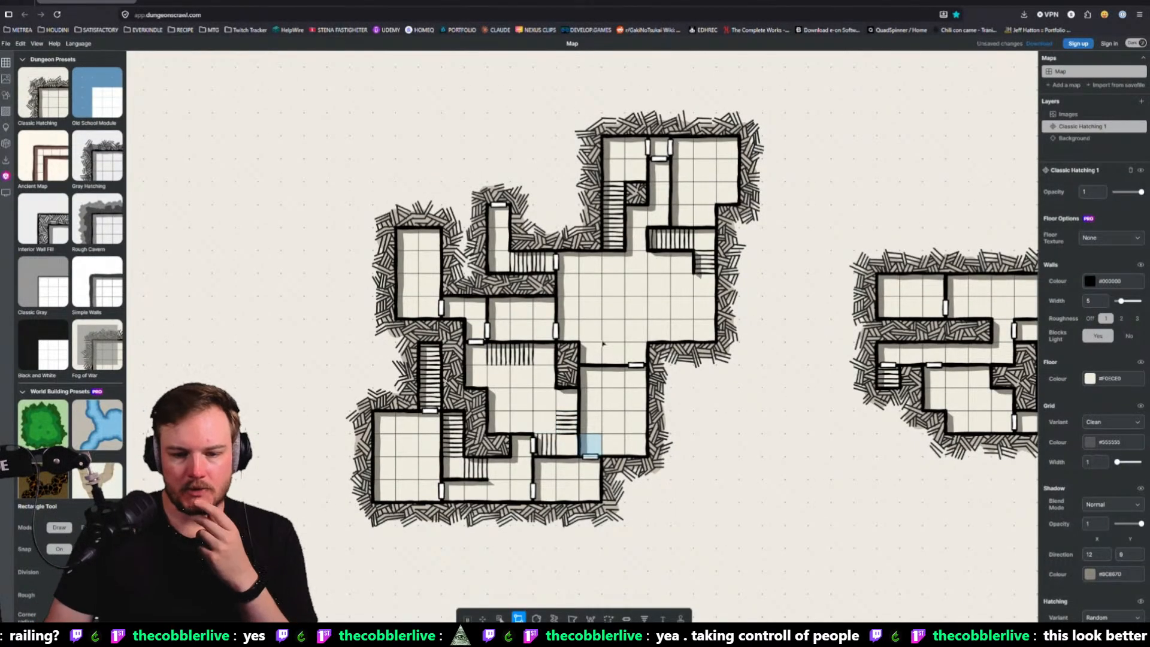
pyautogui.moveTo(824, 429); pyautogui.dragTo(731, 426, button='right')
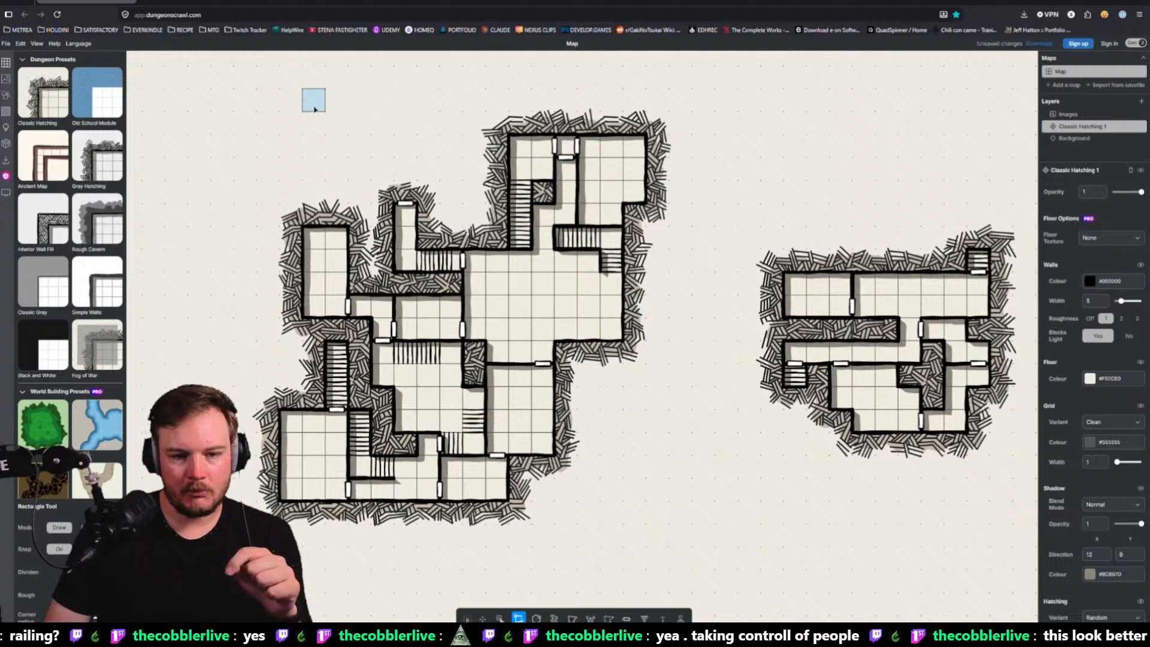
# Try out a room of 7 by 5 squares above the narrow stair corridor and undo it
pyautogui.moveTo(307, 101)
pyautogui.mouseDown()
pyautogui.moveTo(457, 175)
pyautogui.moveTo(457, 185)
pyautogui.mouseUp()
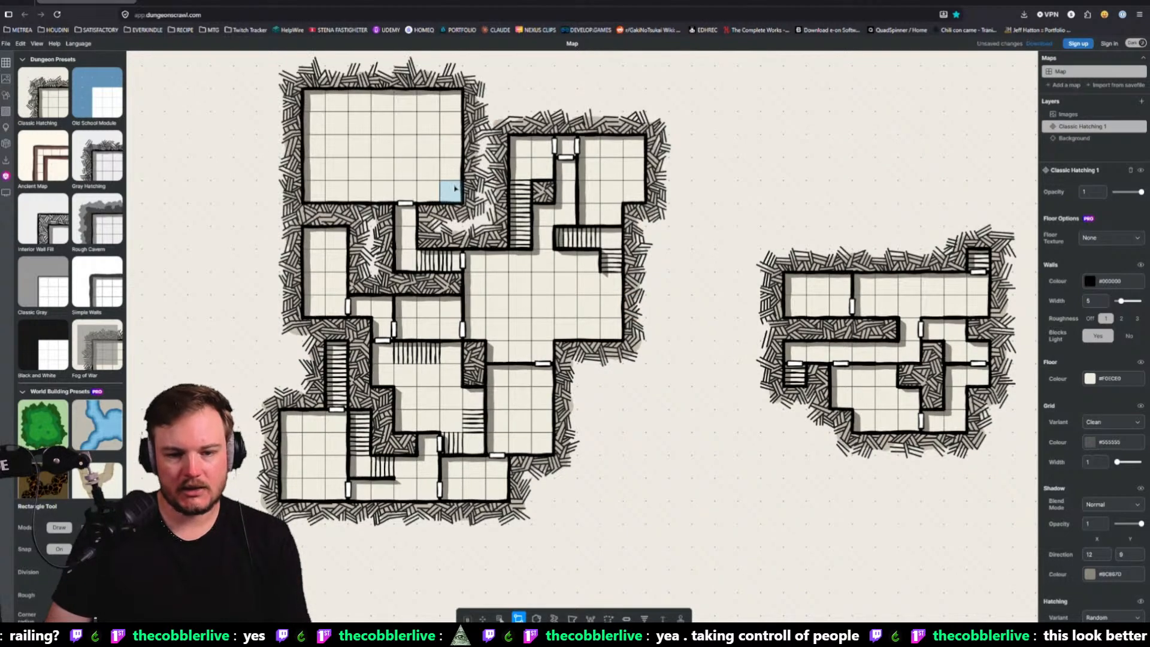
pyautogui.hotkey('ctrl', 'z')
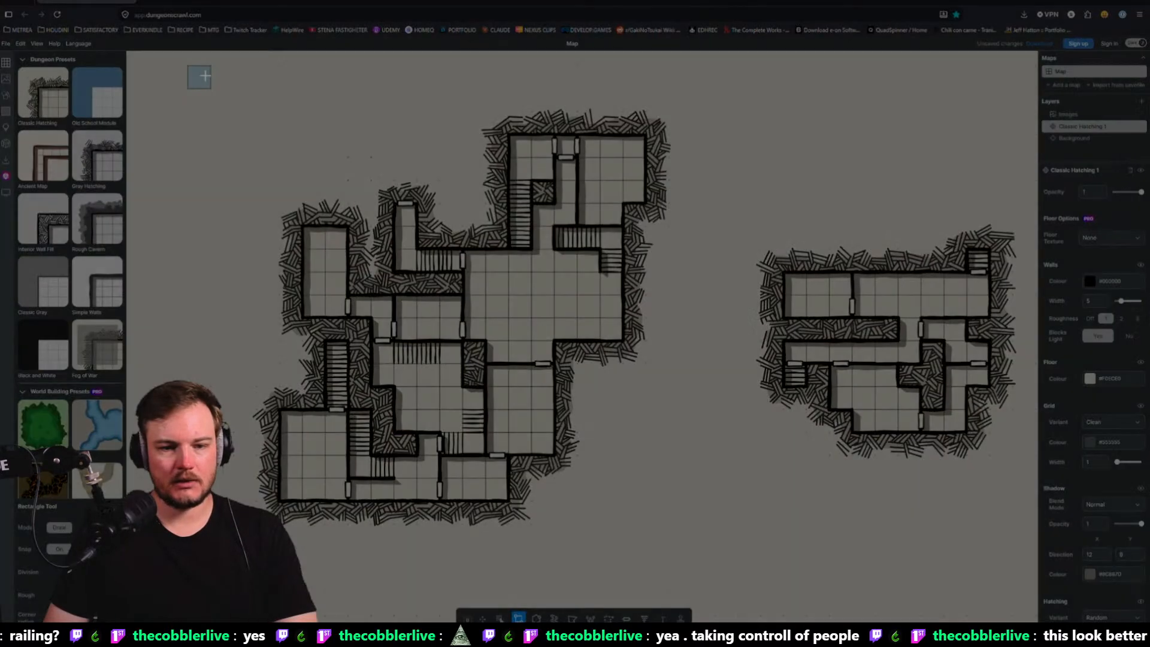
# Capture the larger floor plan as a screenshot, switch to Paint and paste it over the texel notes
pyautogui.moveTo(204, 74); pyautogui.dragTo(714, 570)
pyautogui.hotkey('alt', 'Tab')
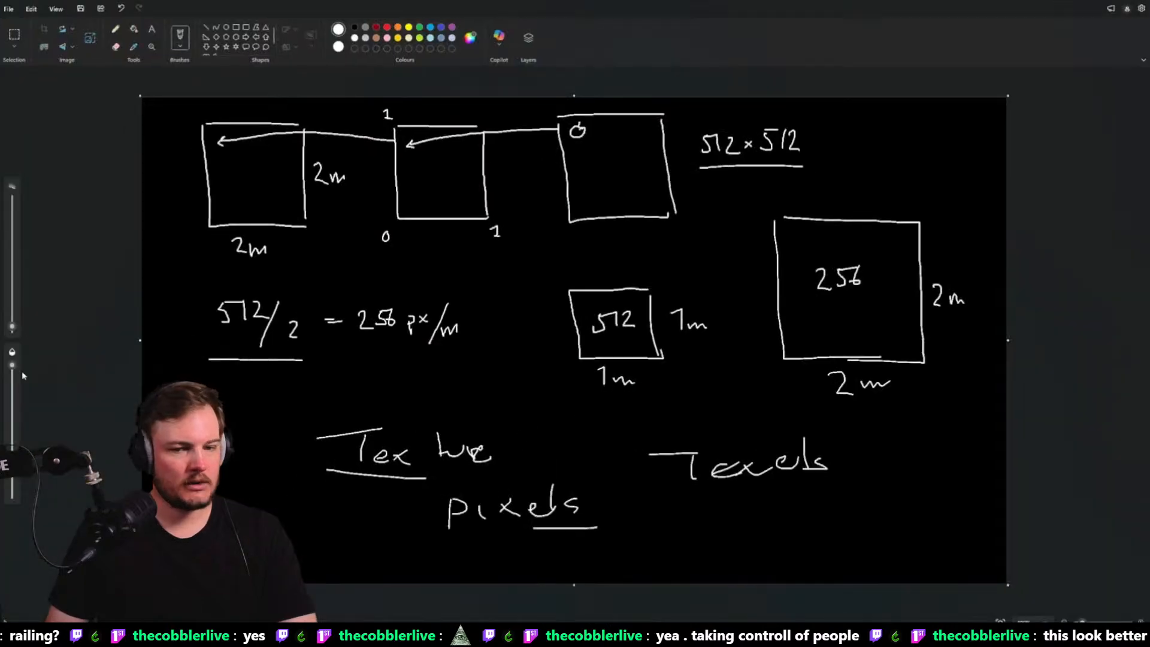
pyautogui.hotkey('ctrl', 'v')
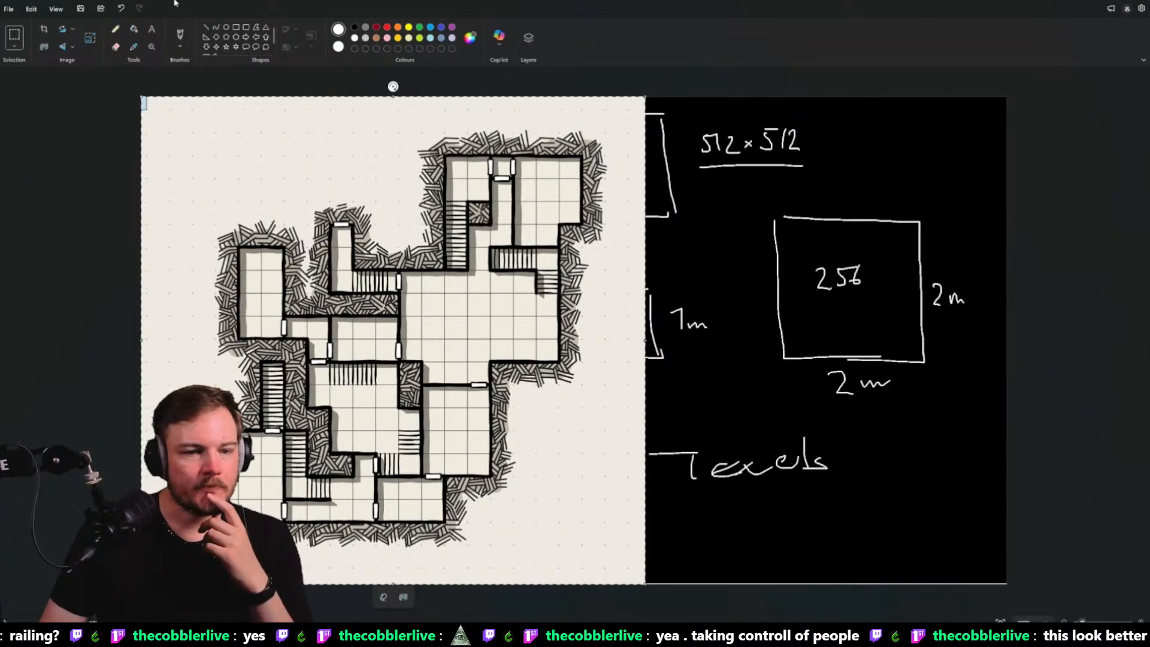
# Try sketching red pencil strokes over the central rooms of the pasted floor plan
pyautogui.click(116, 29)
pyautogui.click(387, 27)
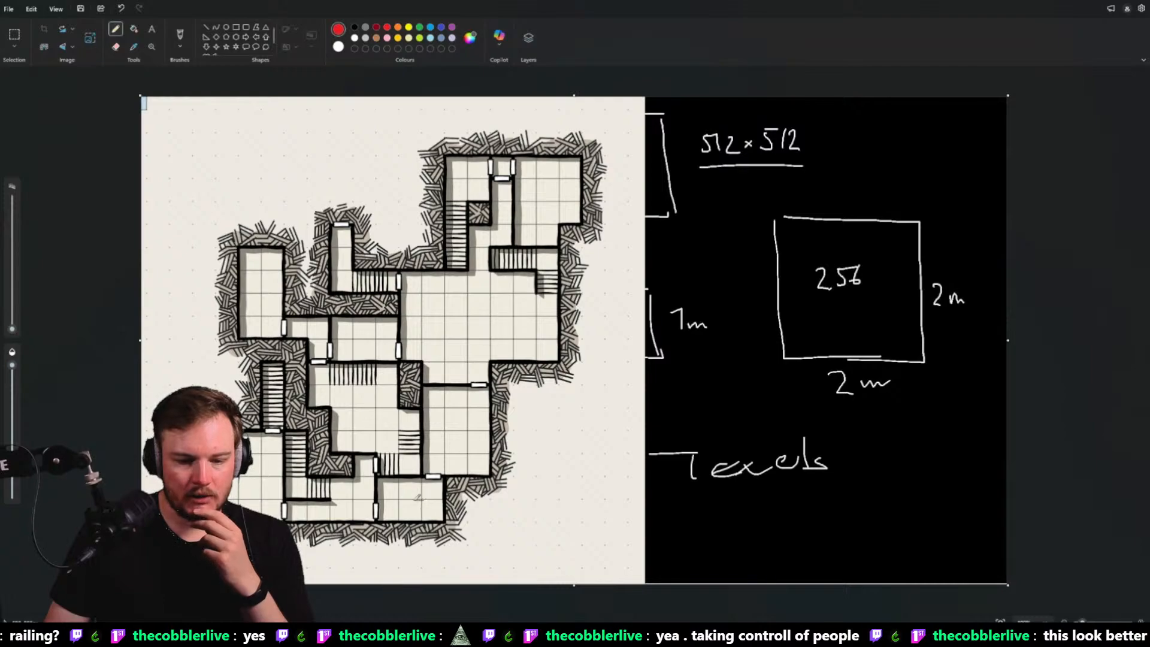
pyautogui.moveTo(421, 500); pyautogui.dragTo(407, 500)
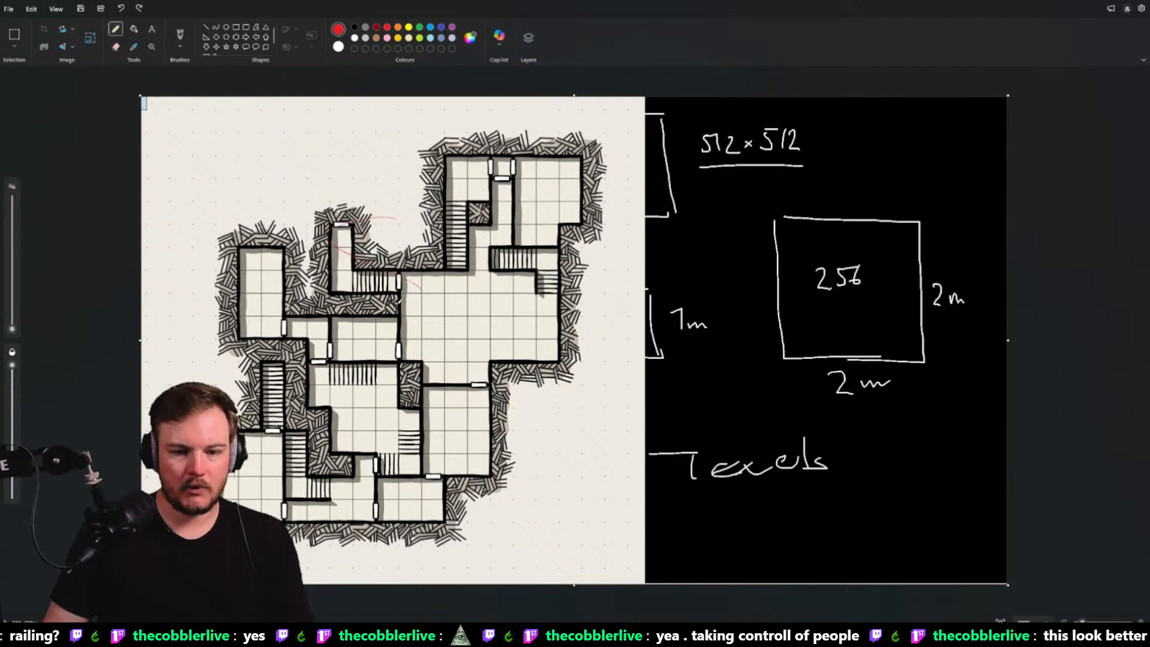
pyautogui.moveTo(397, 298)
pyautogui.mouseDown()
pyautogui.moveTo(447, 343)
pyautogui.moveTo(425, 342)
pyautogui.mouseUp()
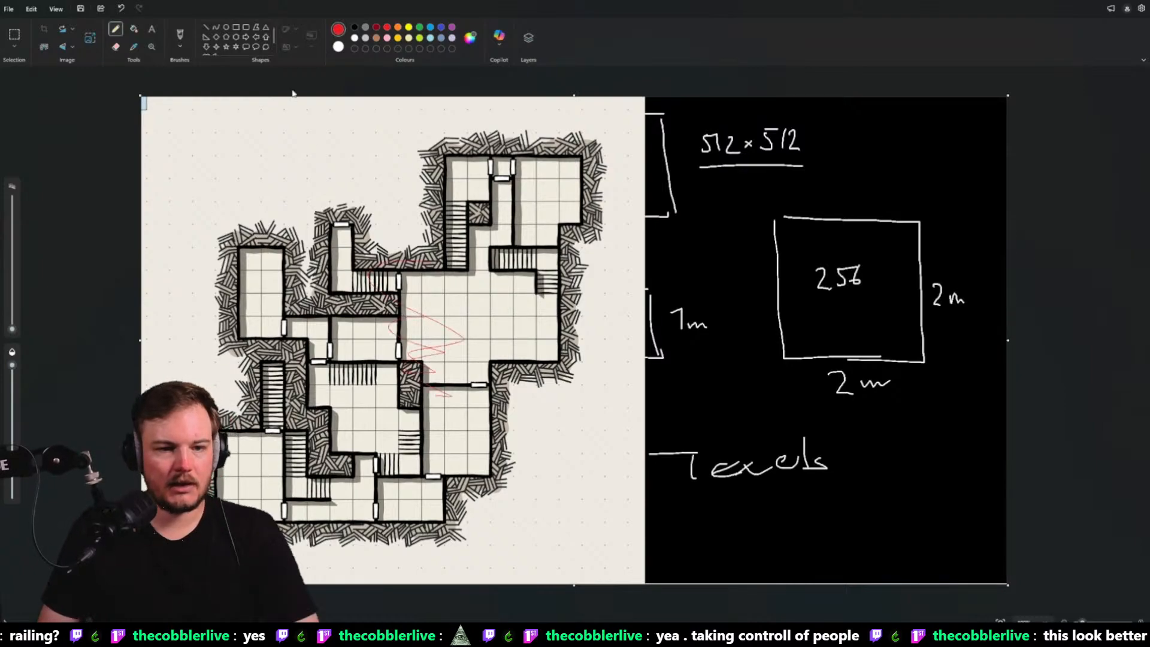
pyautogui.hotkey('ctrl', 'z')
# Try freehand red brush strokes across the pasted plan, and undo them together with the pasted image
pyautogui.click(180, 36)
pyautogui.moveTo(339, 266); pyautogui.dragTo(367, 371)
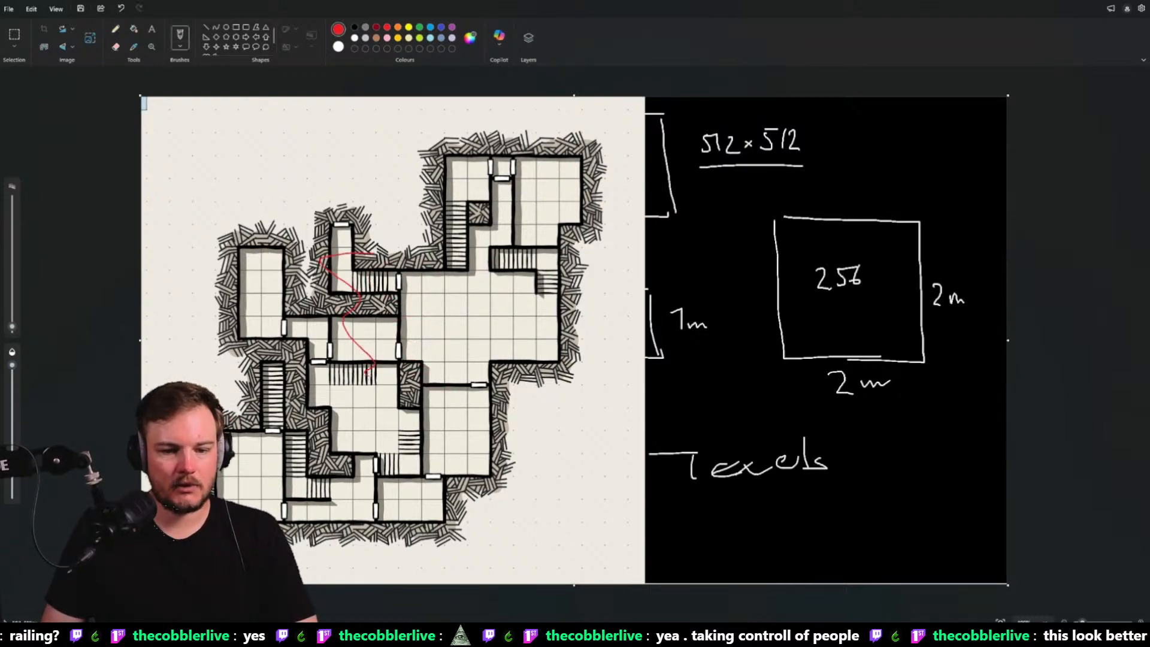
pyautogui.hotkey('ctrl', 'z')
pyautogui.moveTo(354, 248); pyautogui.dragTo(377, 412)
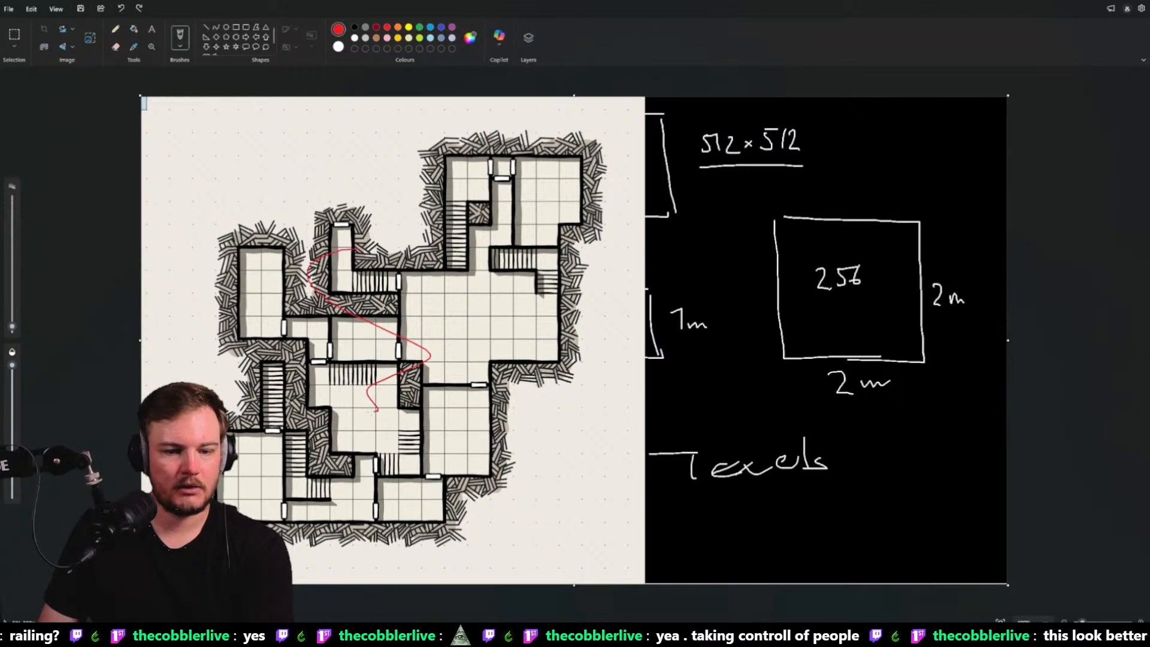
pyautogui.moveTo(418, 326); pyautogui.dragTo(390, 367)
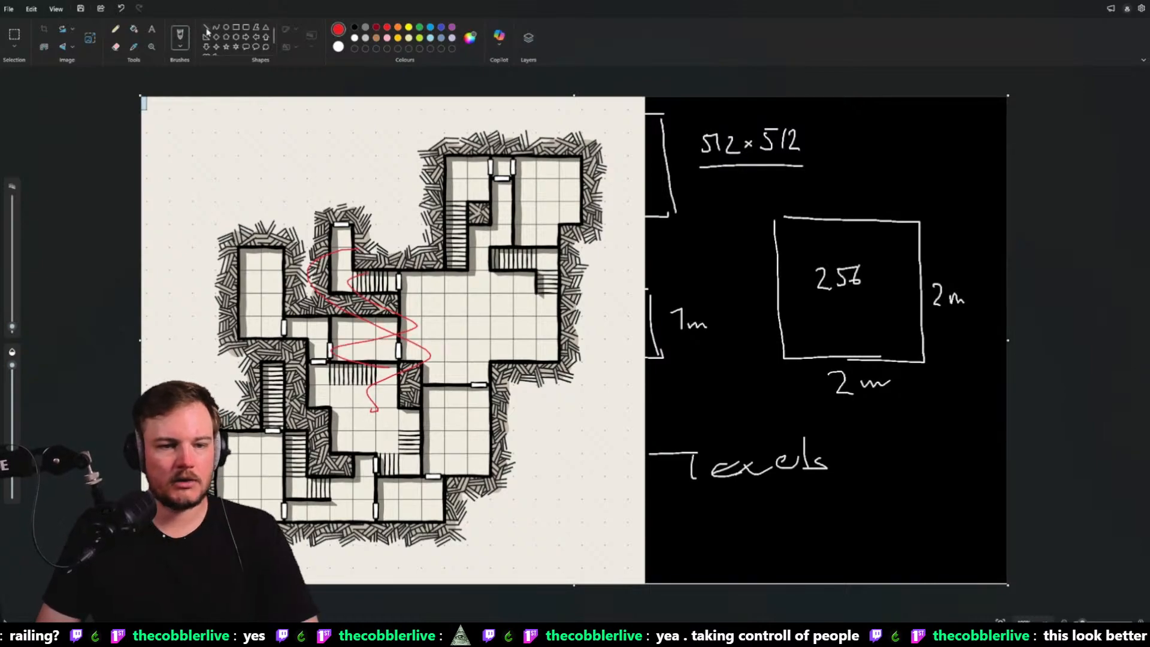
pyautogui.hotkey('ctrl', 'z')
pyautogui.hotkey('ctrl', 'z')
pyautogui.hotkey('ctrl', 'z')
pyautogui.click(180, 45)
pyautogui.click(641, 209)
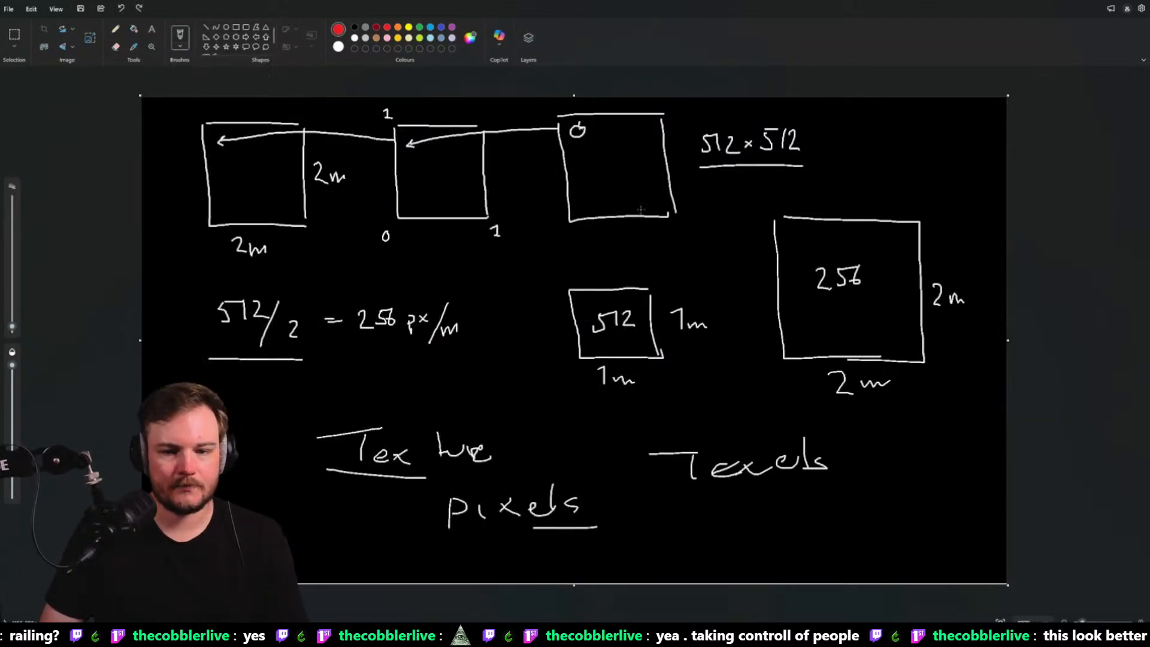
# Open the floor plan screenshot as its own image in Paint in place of the texel notes
pyautogui.hotkey('ctrl', 's')
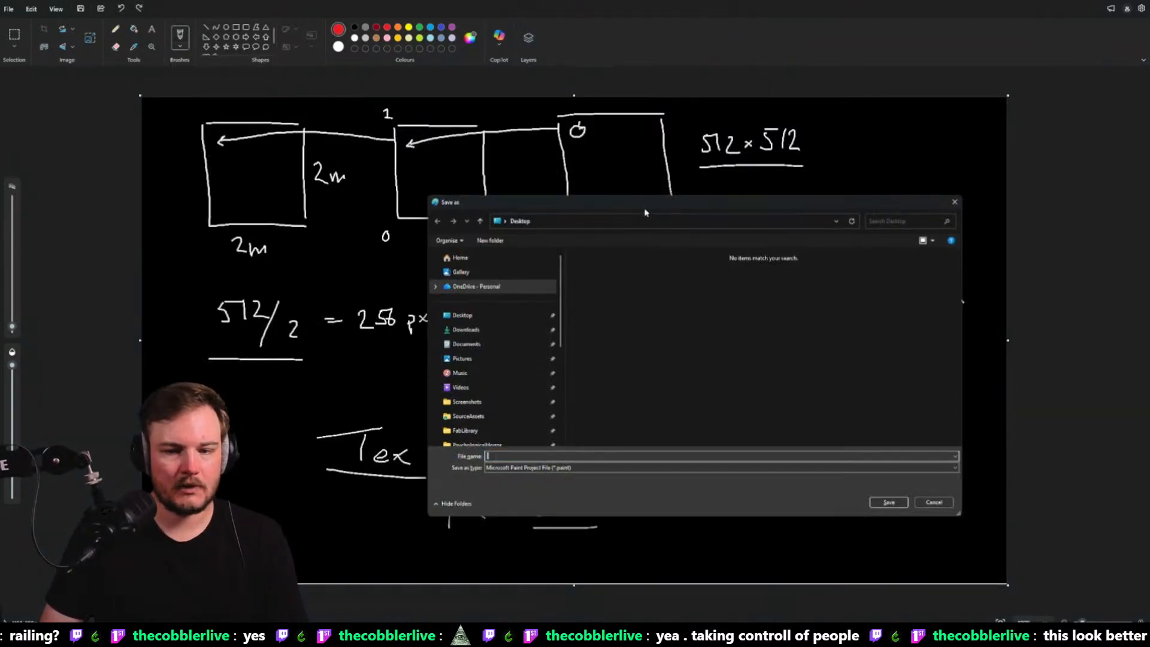
pyautogui.click(955, 204)
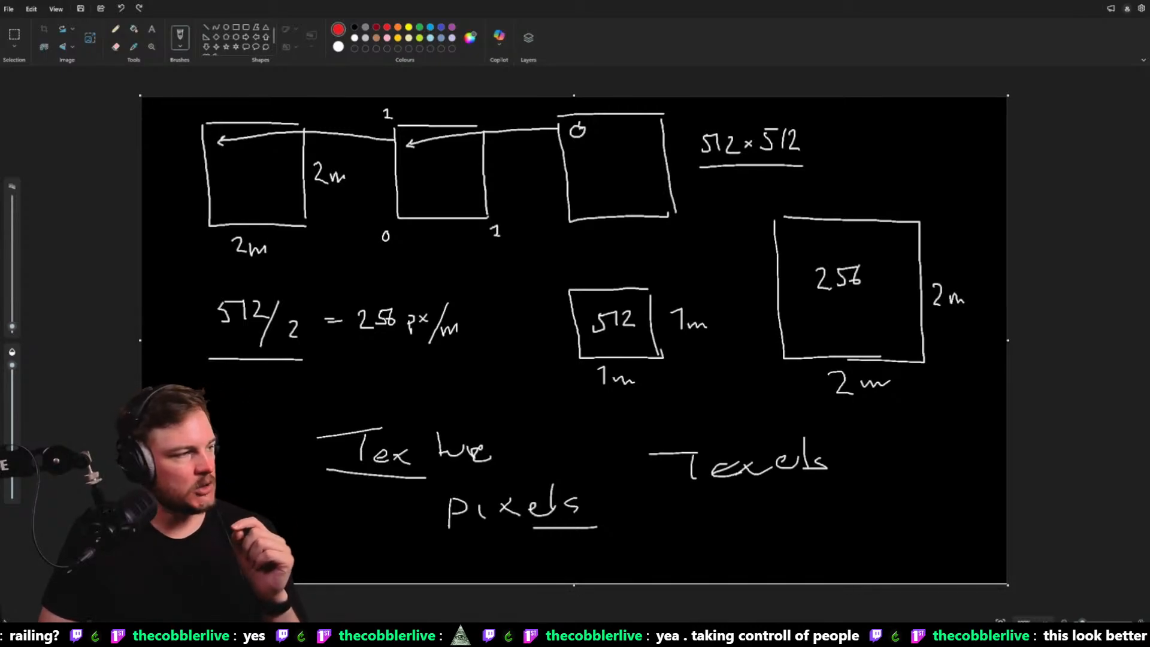
pyautogui.moveTo(0, 254); pyautogui.dragTo(412, 253)
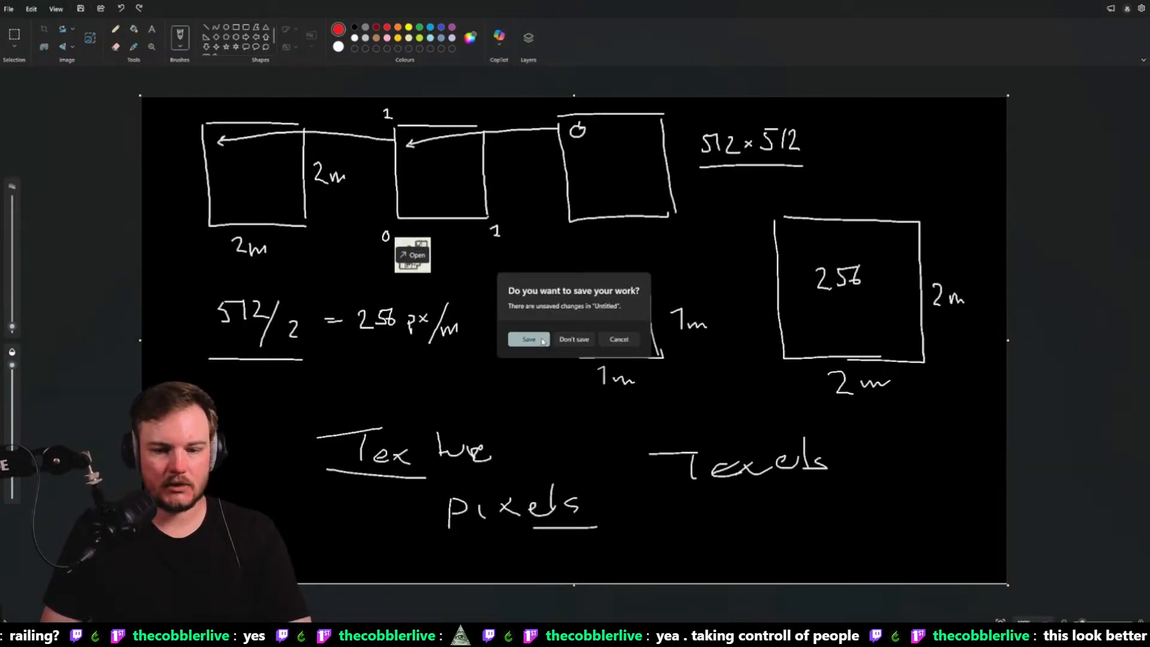
pyautogui.click(542, 341)
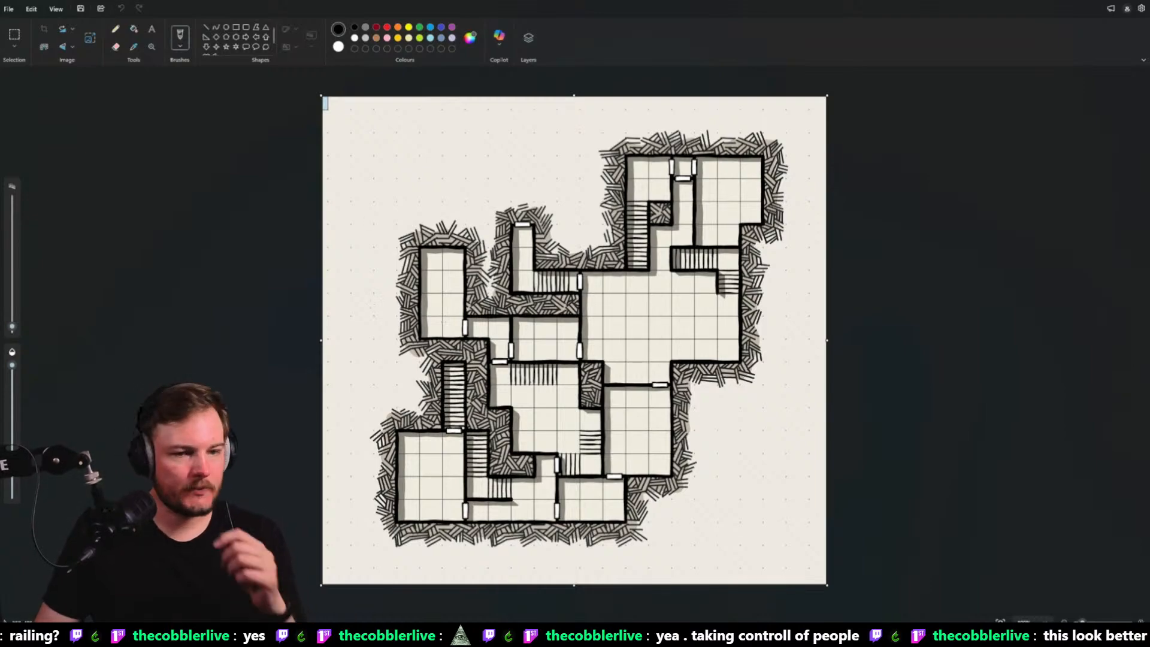
# Try a freehand black stroke with the standard brush across the floor plan and undo it
pyautogui.click(180, 46)
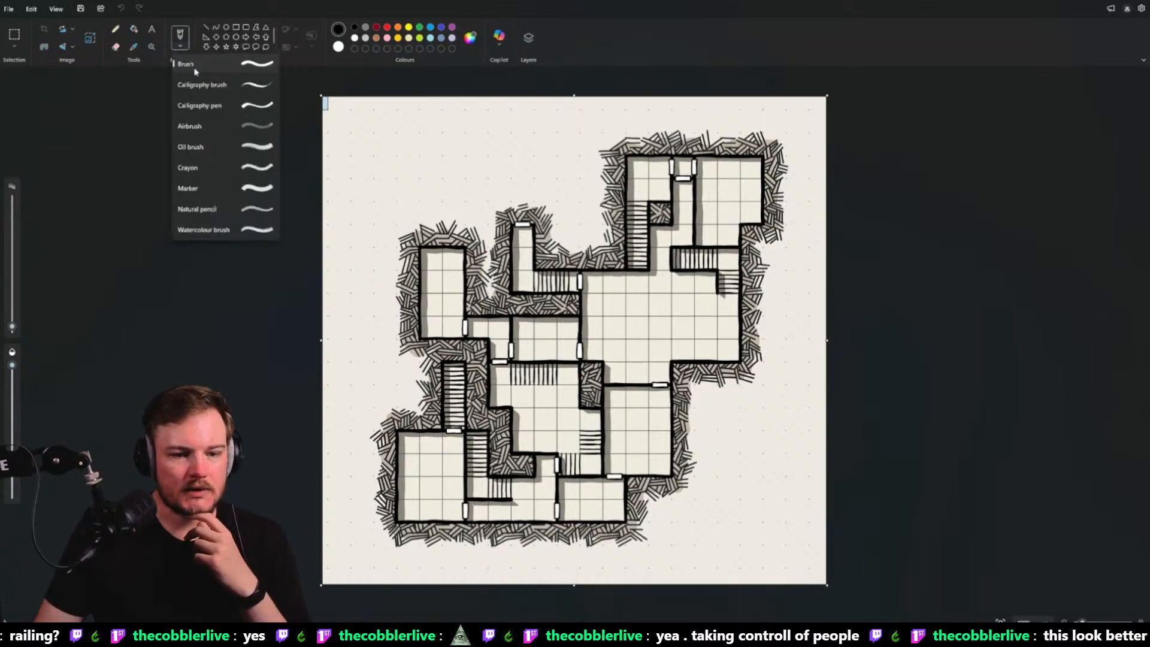
pyautogui.click(183, 52)
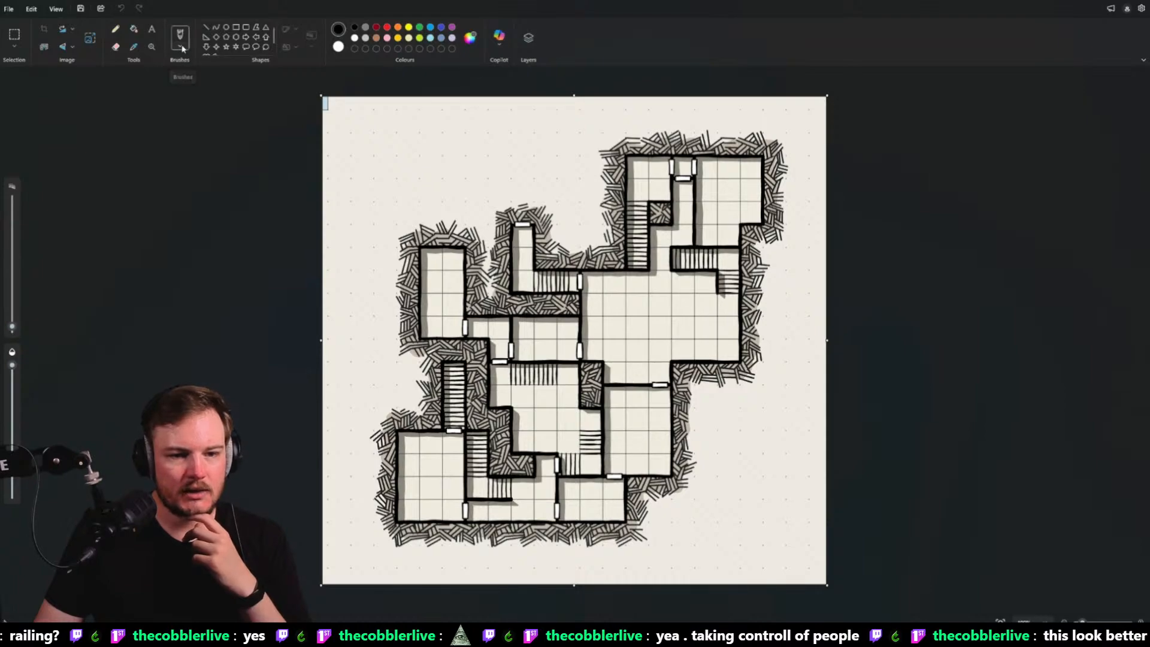
pyautogui.moveTo(494, 216)
pyautogui.mouseDown()
pyautogui.moveTo(591, 266)
pyautogui.moveTo(522, 374)
pyautogui.mouseUp()
pyautogui.hotkey('ctrl', 'z')
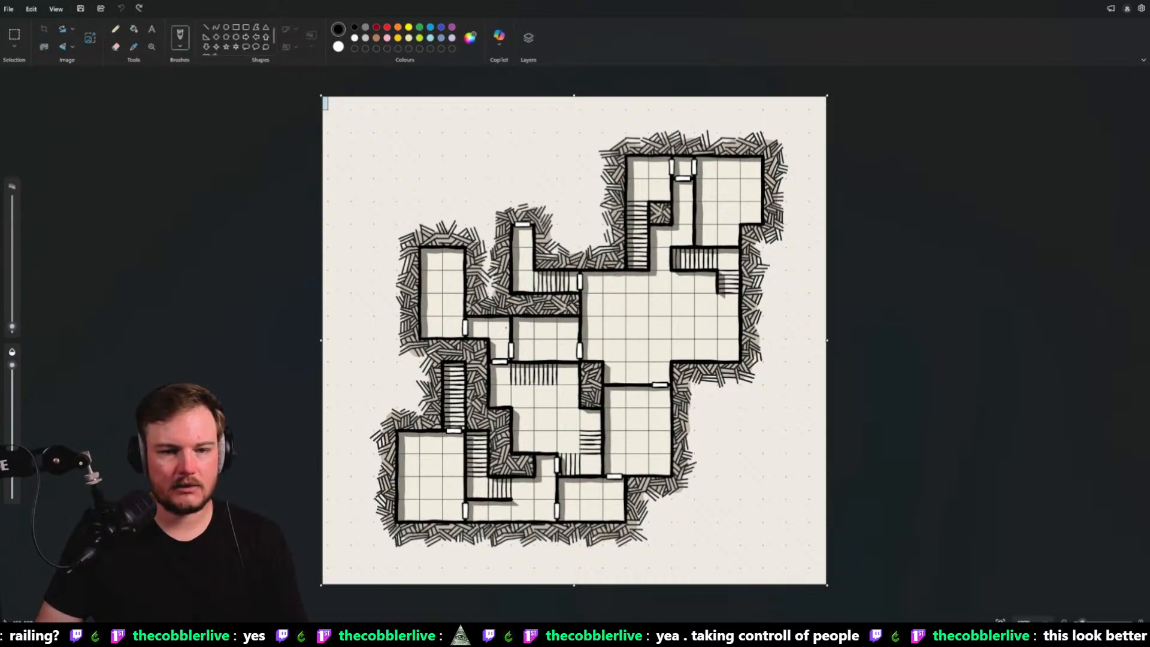
# Set the colour to dark red, try a Marker stroke above the plan's narrow corridor and undo it
pyautogui.click(376, 28)
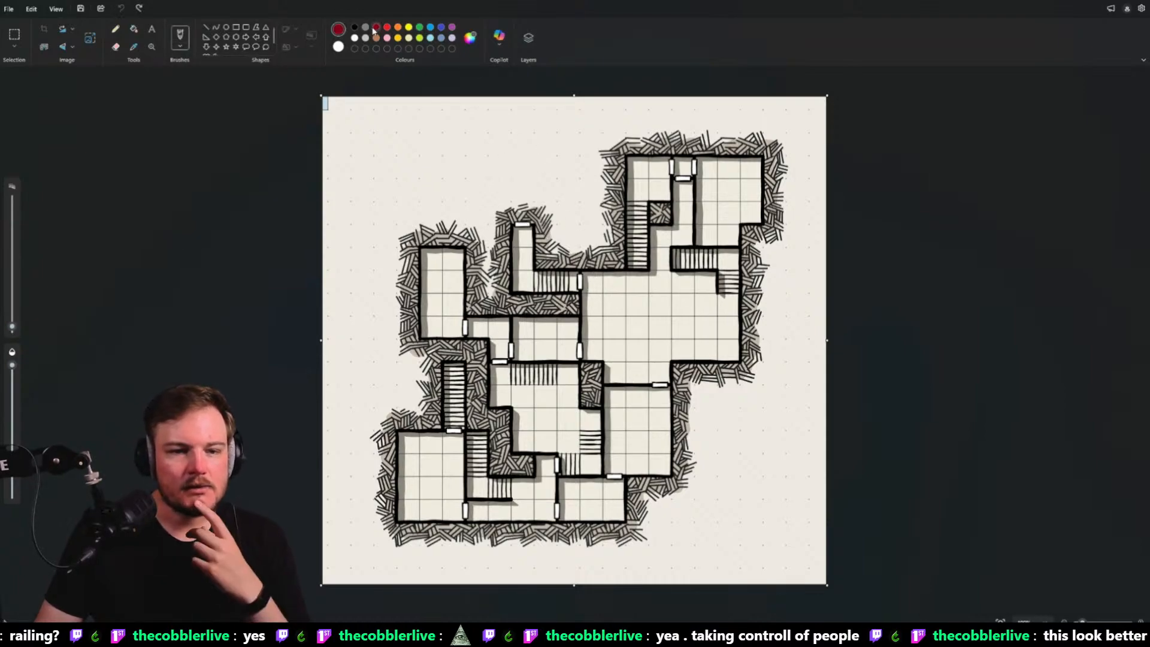
pyautogui.click(181, 47)
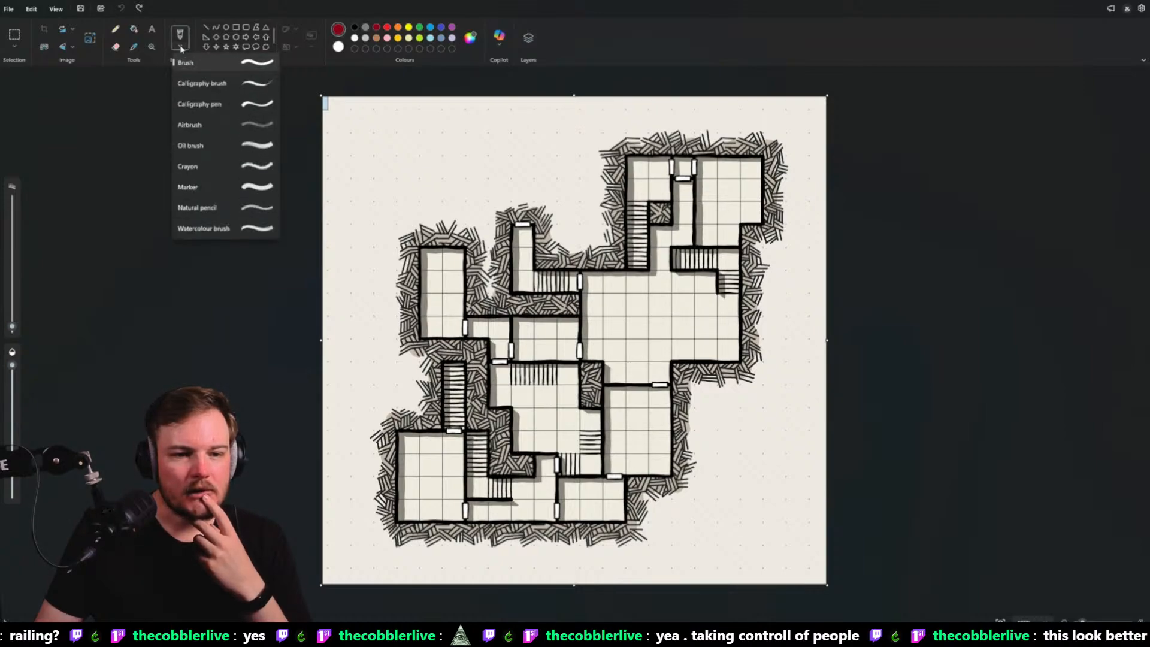
pyautogui.click(201, 187)
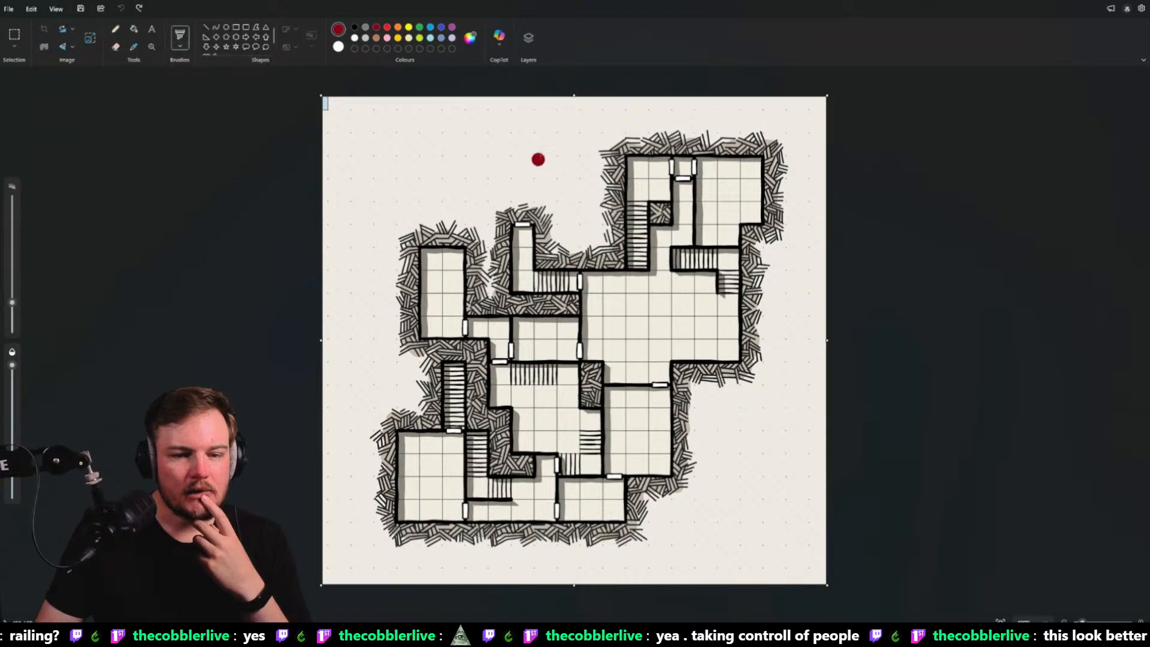
pyautogui.moveTo(536, 157); pyautogui.dragTo(530, 271)
pyautogui.hotkey('ctrl', 'z')
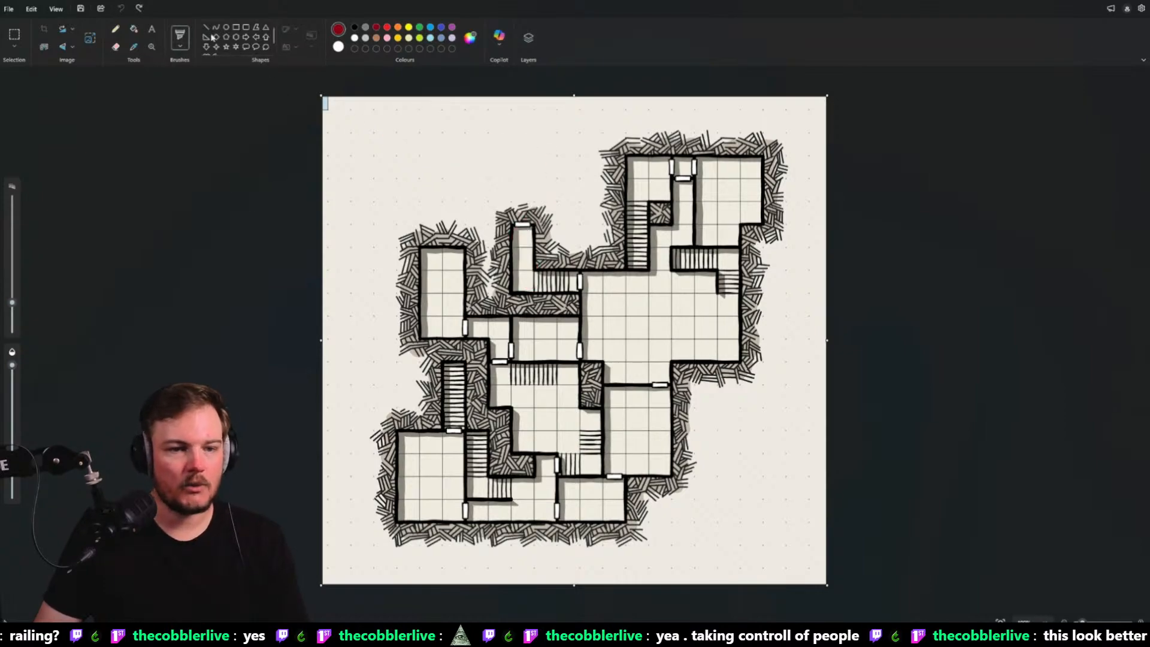
# Return to the standard Brush, try a wavy dark red stroke beside the plan's narrow corridor and undo it
pyautogui.click(179, 37)
pyautogui.click(192, 68)
pyautogui.moveTo(495, 151); pyautogui.dragTo(454, 277)
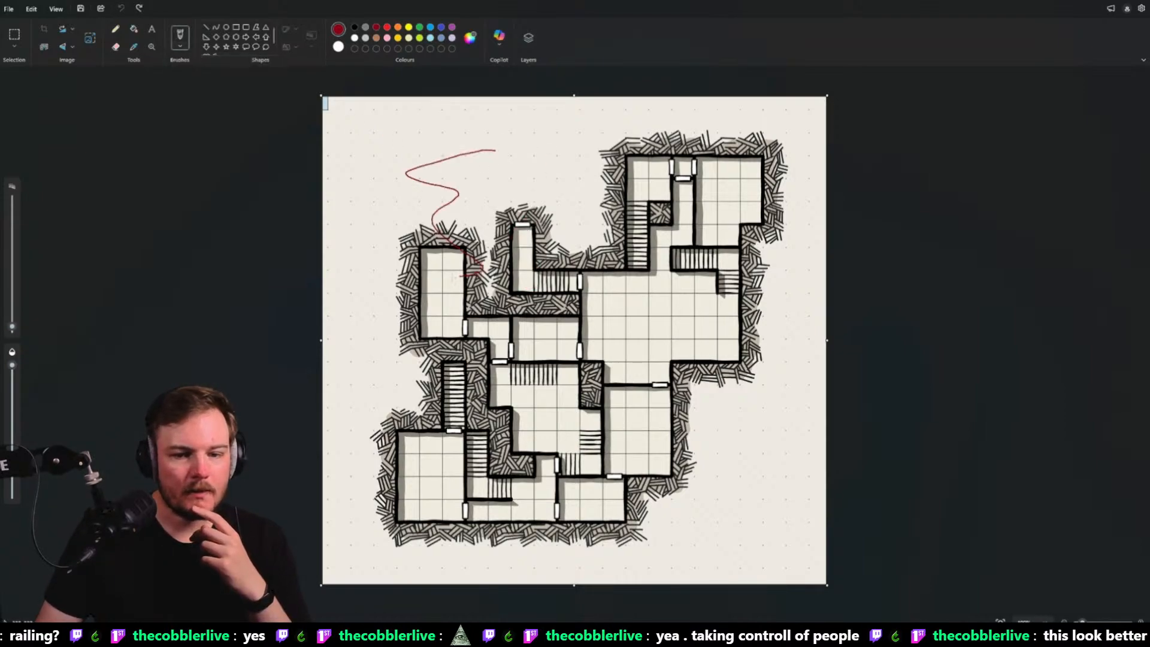
pyautogui.hotkey('ctrl', 'z')
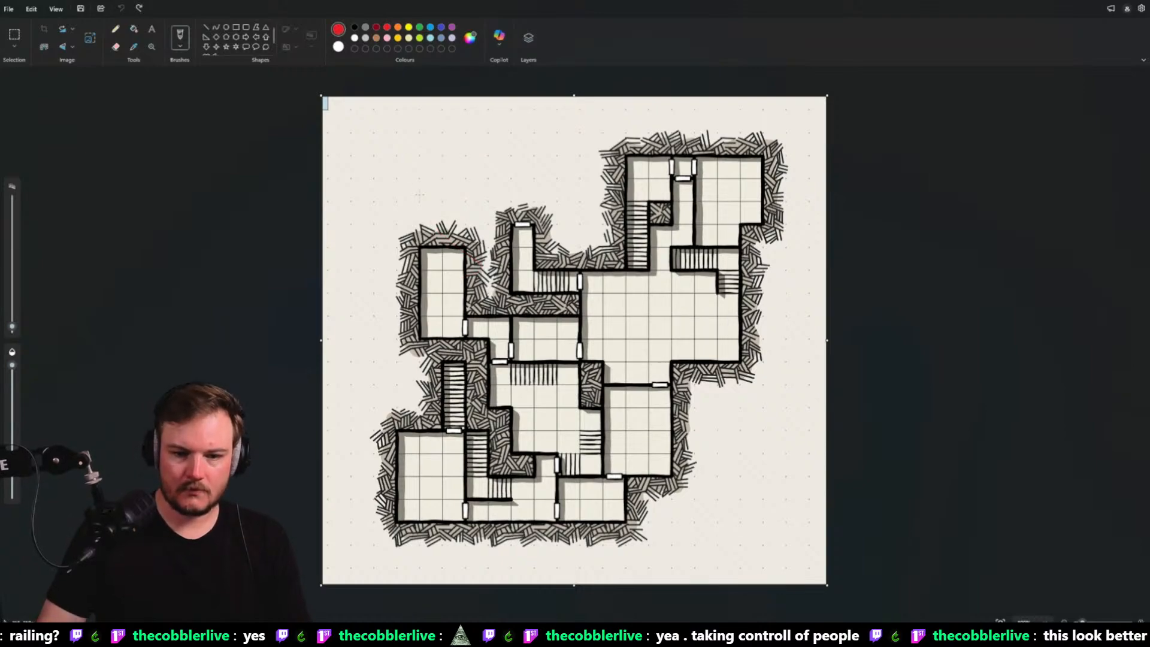
# Try two thin freehand red strokes around the plan's narrow corridor and undo them
pyautogui.moveTo(473, 170)
pyautogui.mouseDown()
pyautogui.moveTo(503, 223)
pyautogui.moveTo(478, 266)
pyautogui.mouseUp()
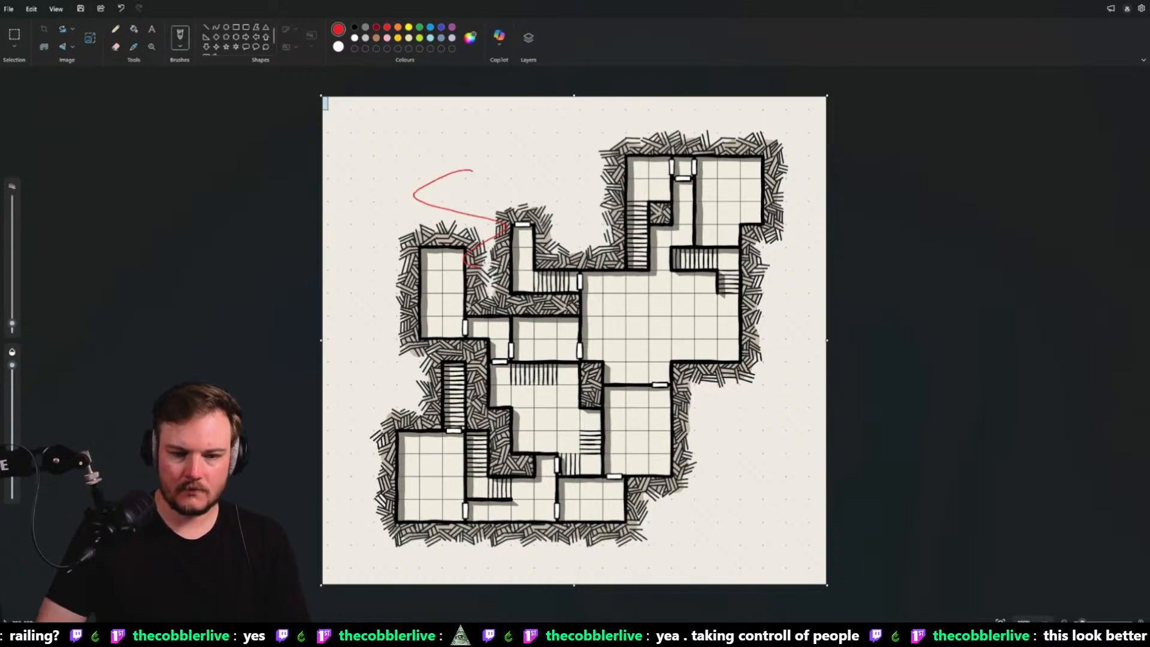
pyautogui.moveTo(527, 156); pyautogui.dragTo(479, 254)
pyautogui.hotkey('ctrl', 'z')
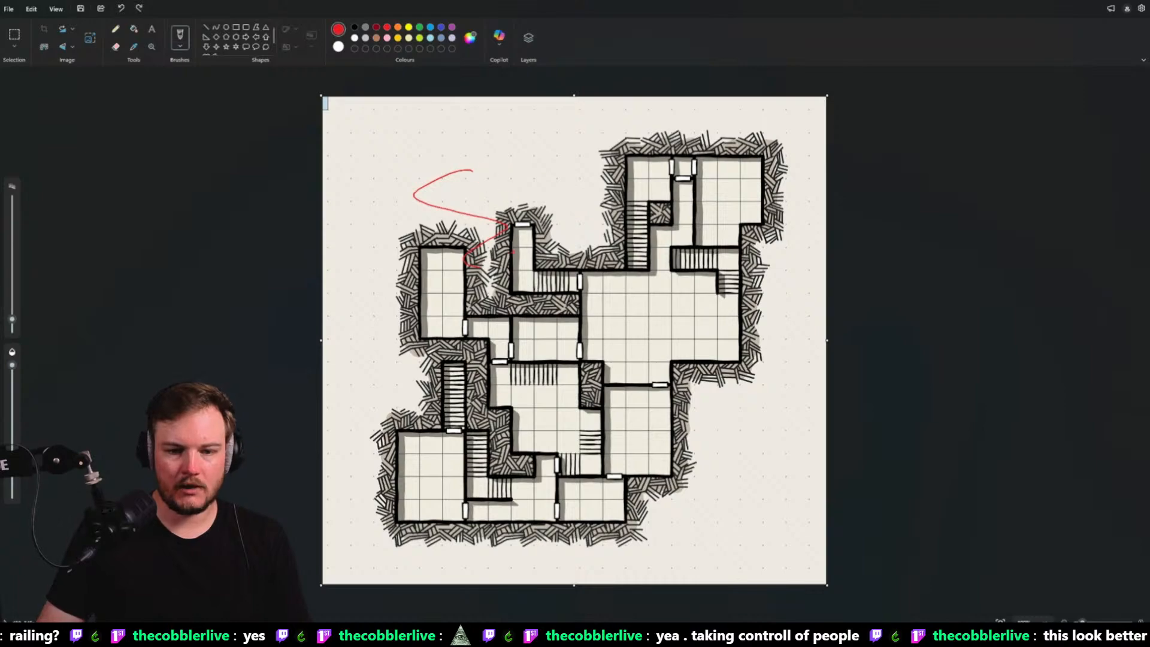
pyautogui.hotkey('ctrl', 'z')
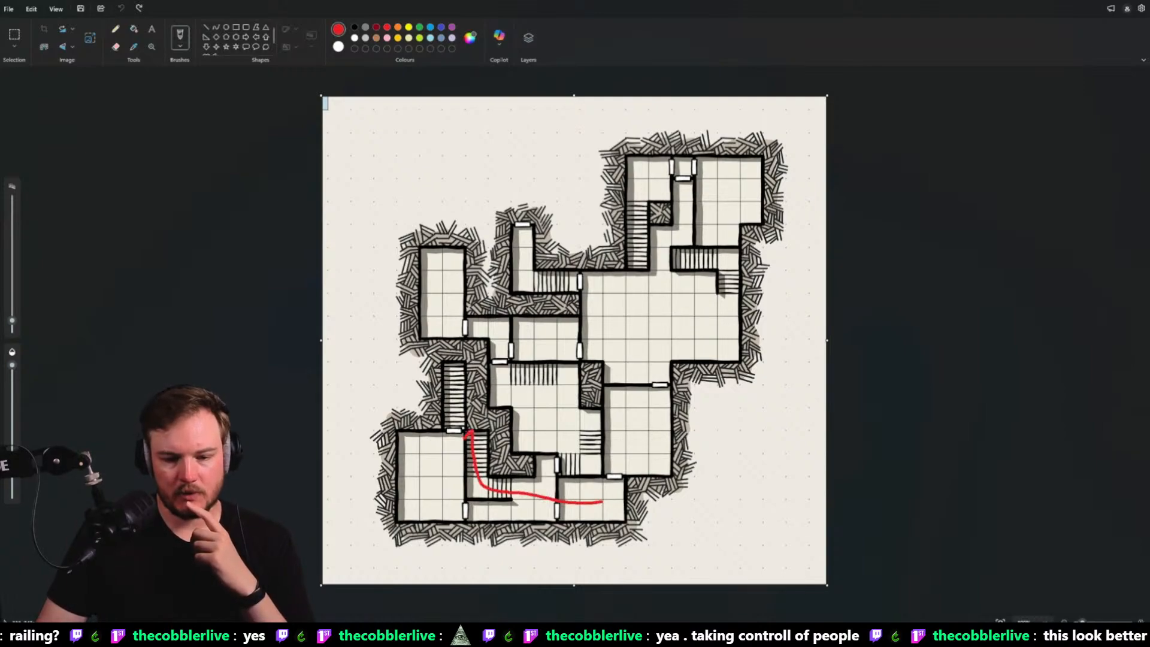
# Draw red route arrows from the small southern room to the nearby stairs and northwest room, and circle the blank area above the plan
pyautogui.moveTo(466, 441); pyautogui.dragTo(483, 439)
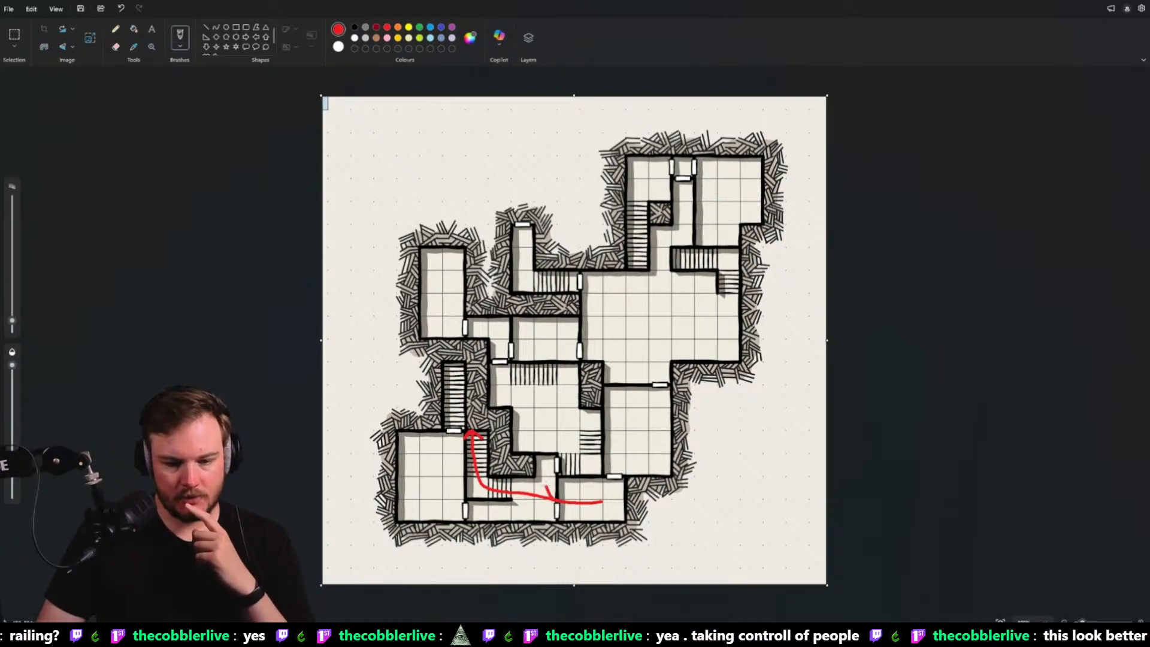
pyautogui.moveTo(546, 492)
pyautogui.mouseDown()
pyautogui.moveTo(550, 471)
pyautogui.moveTo(589, 456)
pyautogui.moveTo(564, 387)
pyautogui.mouseUp()
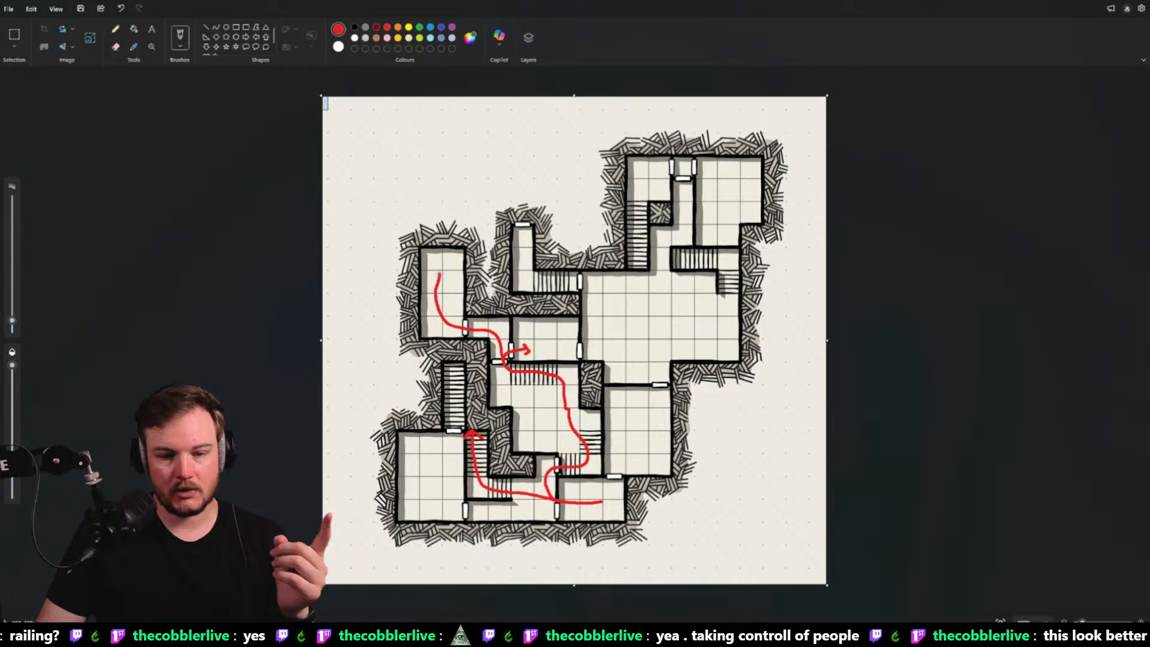
pyautogui.moveTo(439, 275); pyautogui.dragTo(444, 278)
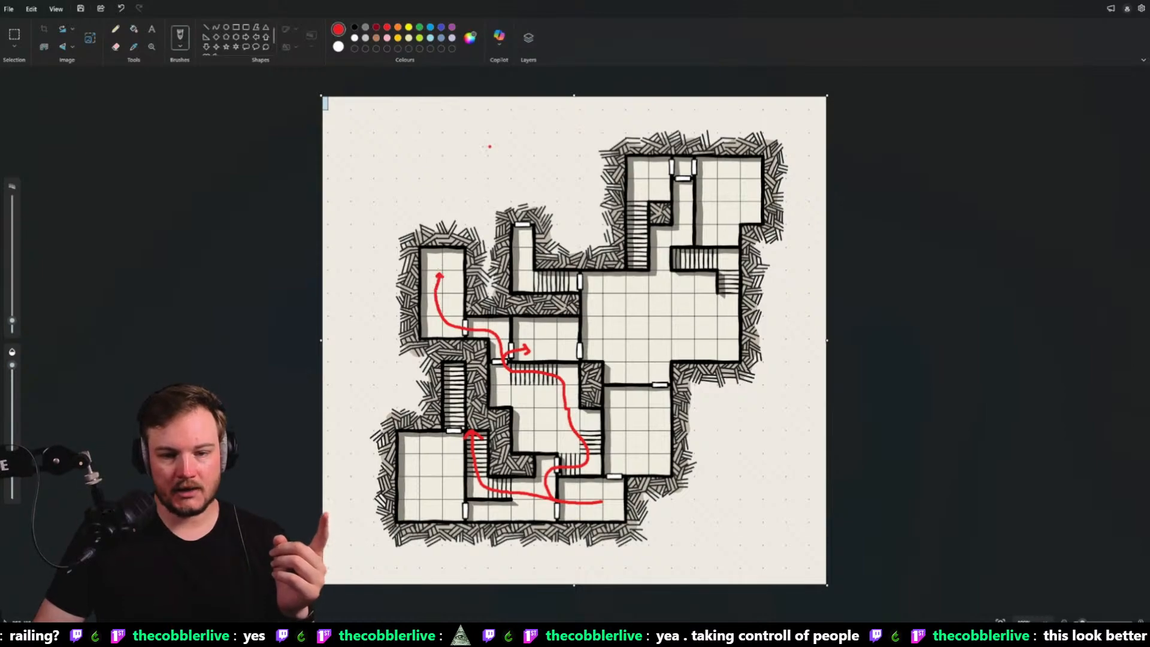
pyautogui.moveTo(489, 146)
pyautogui.mouseDown()
pyautogui.moveTo(419, 145)
pyautogui.moveTo(386, 201)
pyautogui.moveTo(466, 232)
pyautogui.moveTo(544, 187)
pyautogui.moveTo(489, 145)
pyautogui.mouseUp()
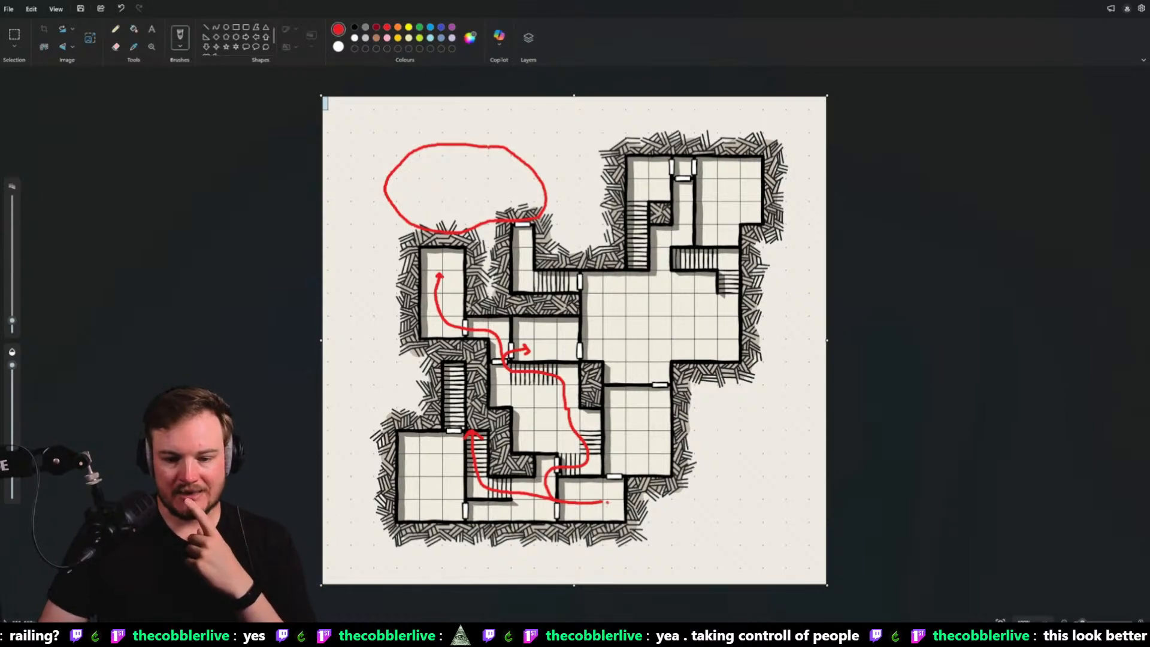
# Draw red routes from the small southern room through the eastern room into the large hall, branching to its stairs and looping back through the central rooms
pyautogui.moveTo(607, 501); pyautogui.dragTo(630, 454)
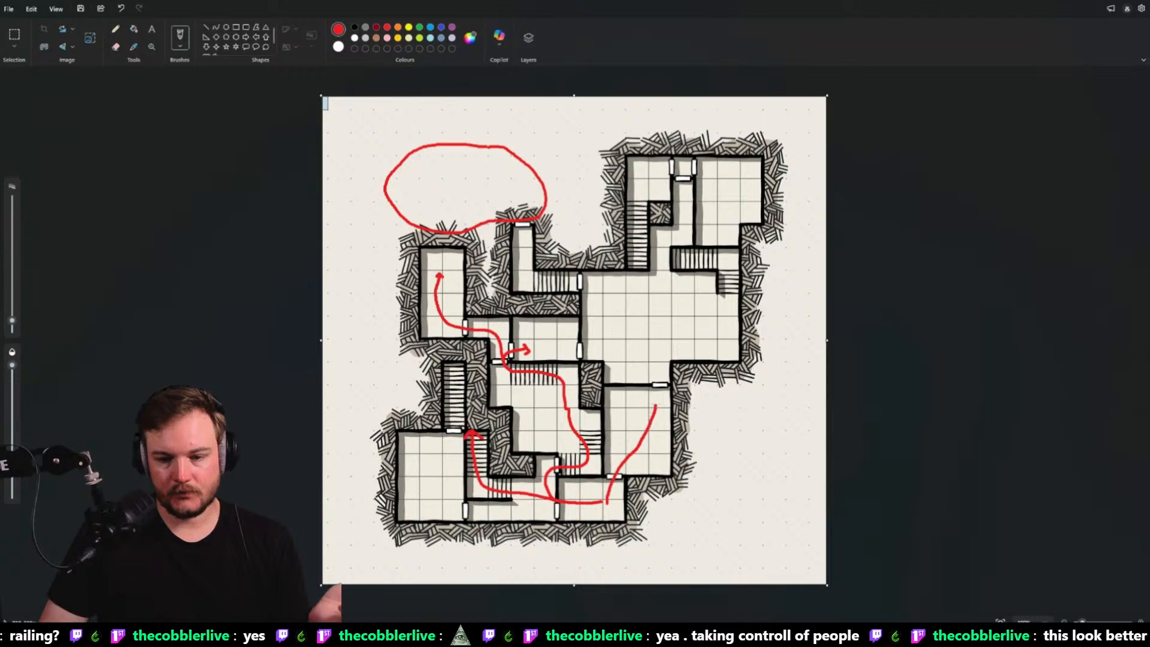
pyautogui.moveTo(656, 406)
pyautogui.mouseDown()
pyautogui.moveTo(658, 347)
pyautogui.moveTo(720, 318)
pyautogui.moveTo(730, 281)
pyautogui.moveTo(719, 260)
pyautogui.moveTo(675, 259)
pyautogui.mouseUp()
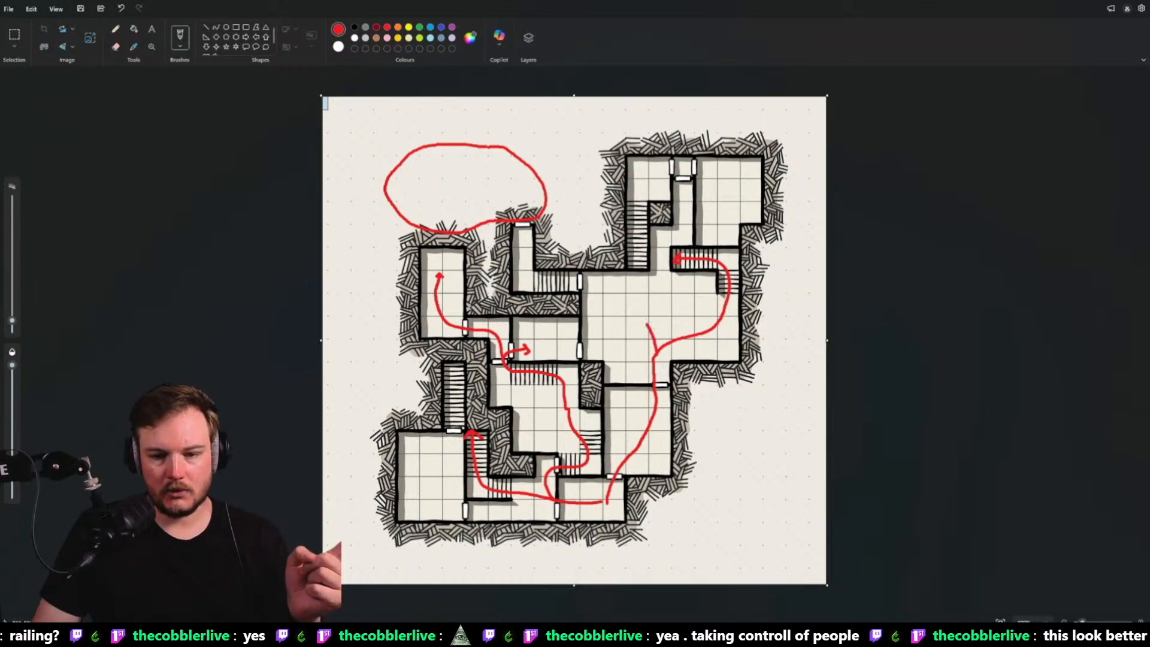
pyautogui.moveTo(647, 324)
pyautogui.mouseDown()
pyautogui.moveTo(590, 286)
pyautogui.moveTo(528, 271)
pyautogui.moveTo(521, 238)
pyautogui.mouseUp()
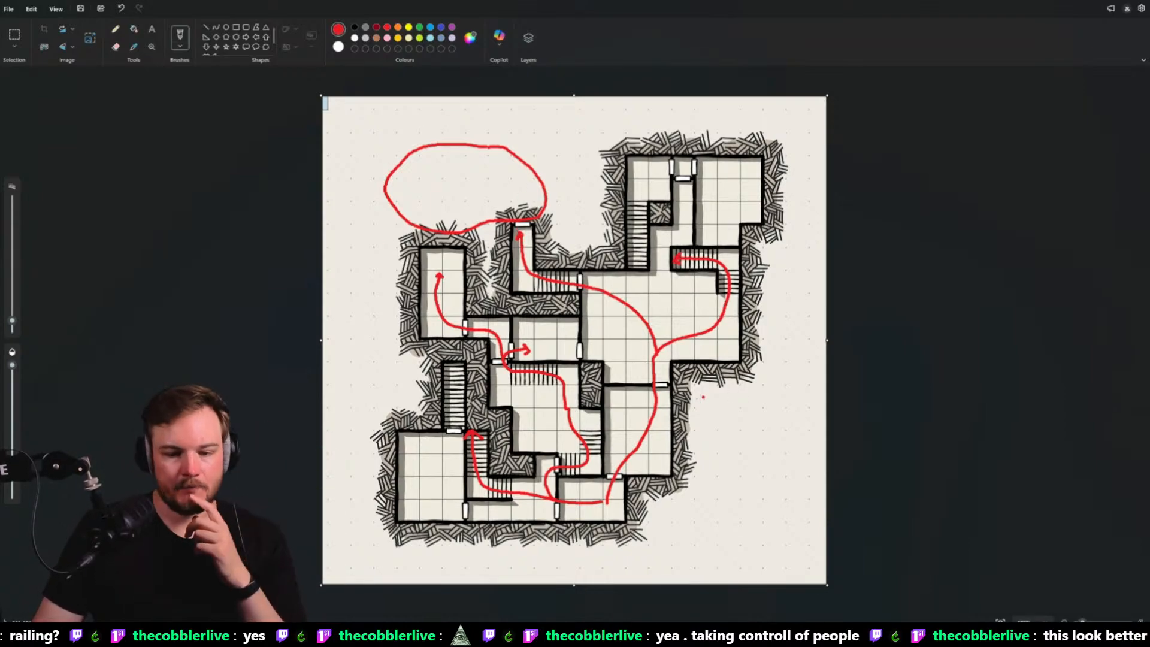
pyautogui.moveTo(652, 364); pyautogui.dragTo(578, 352)
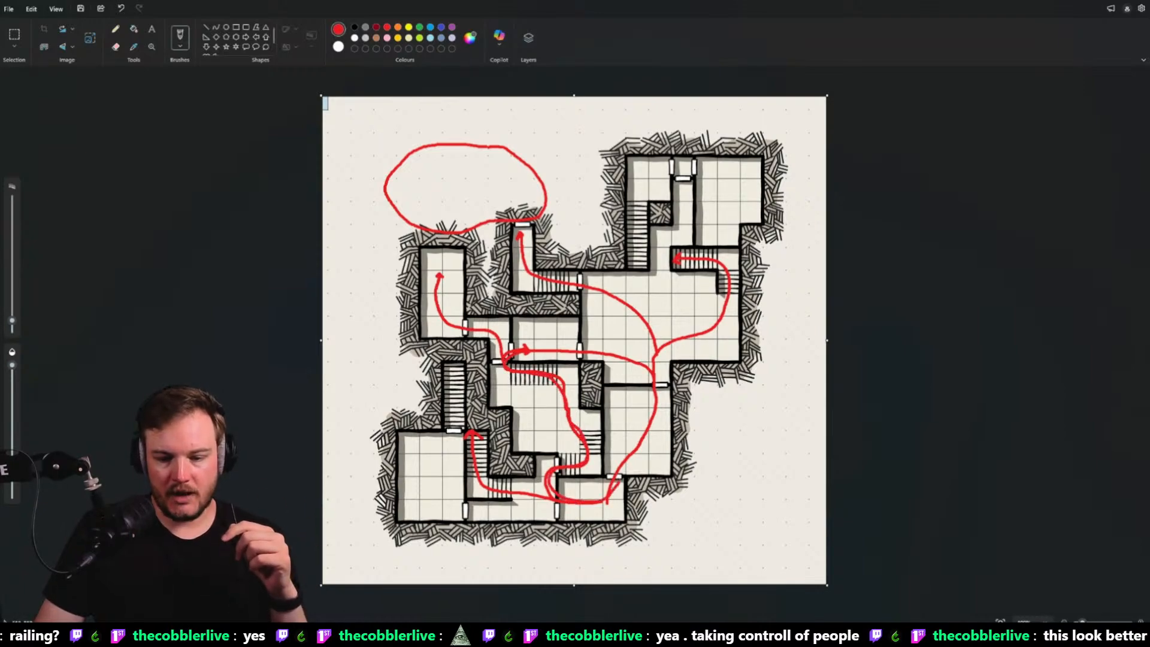
pyautogui.moveTo(615, 488); pyautogui.dragTo(653, 423)
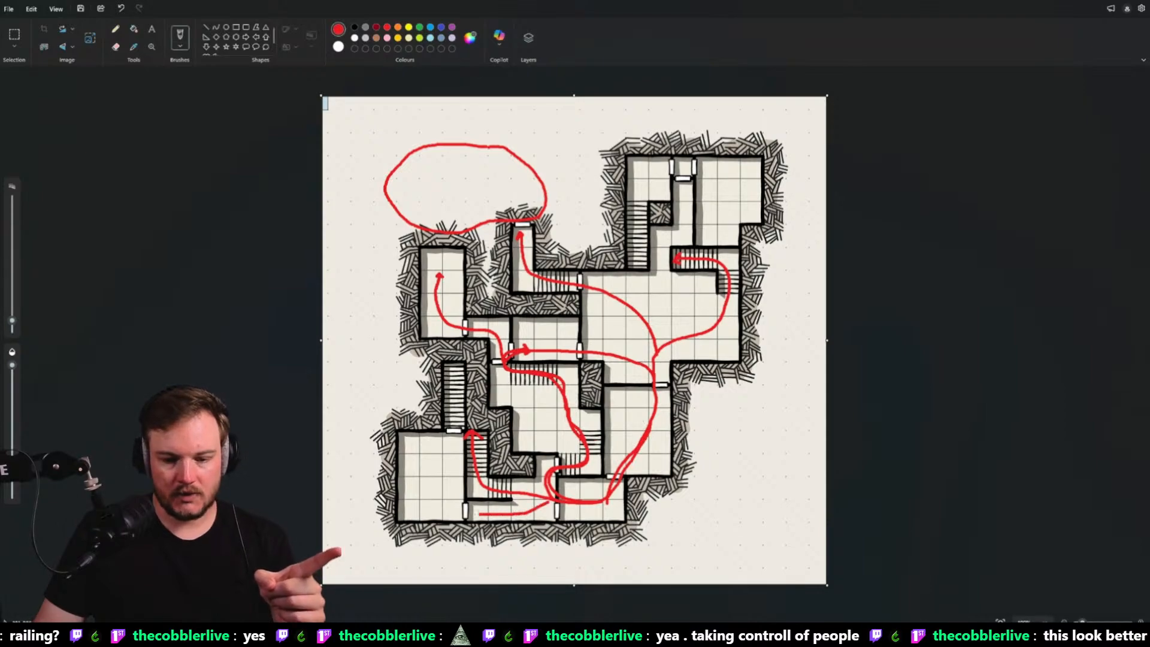
# Add red route arrows up the western staircase and around the northern stairs into the hall, and circle the northeast room
pyautogui.moveTo(443, 505); pyautogui.dragTo(451, 376)
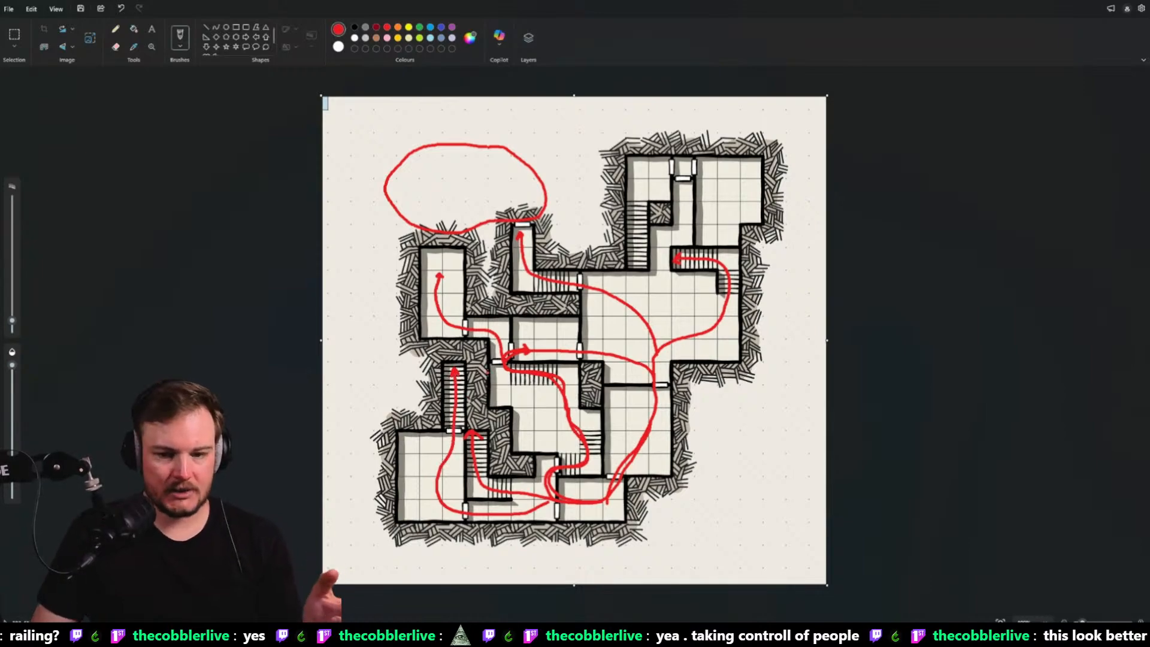
pyautogui.moveTo(645, 269); pyautogui.dragTo(639, 208)
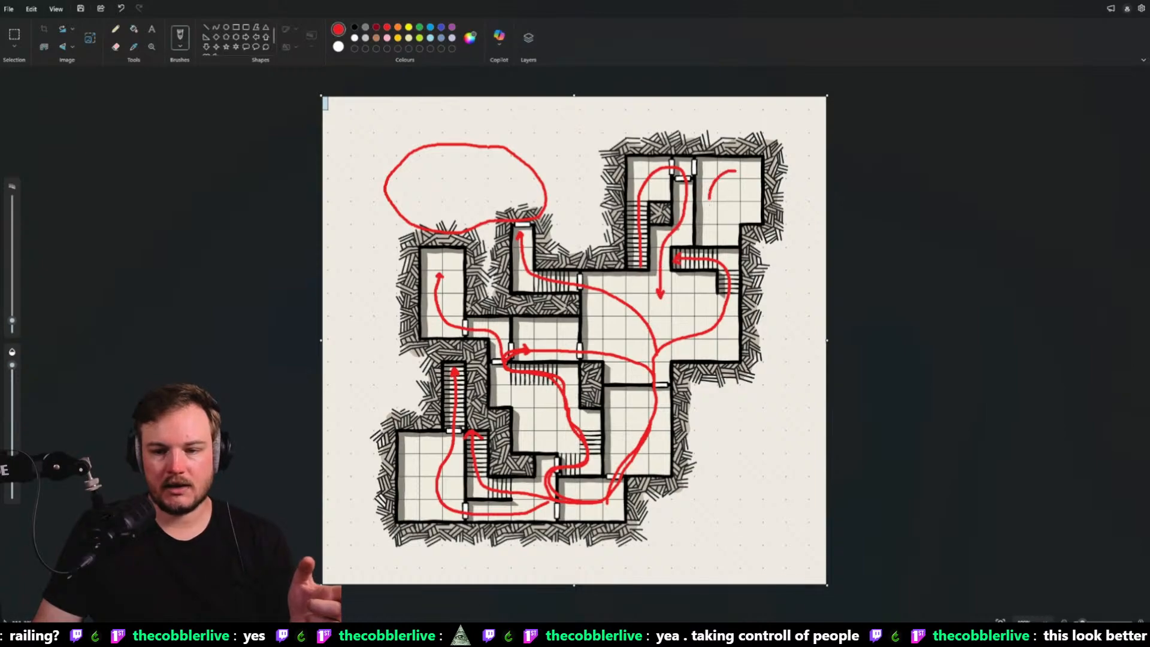
pyautogui.moveTo(710, 199)
pyautogui.mouseDown()
pyautogui.moveTo(748, 206)
pyautogui.moveTo(745, 171)
pyautogui.mouseUp()
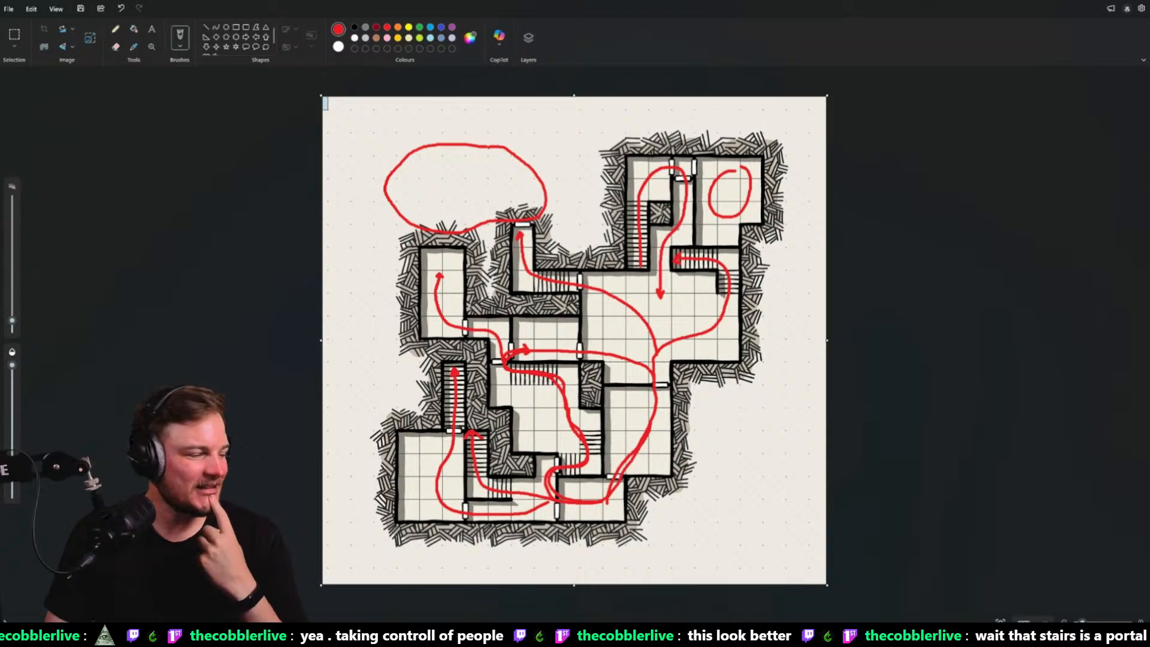
# Compare the annotated plan in Paint with the full map in Dungeon Scrawl
pyautogui.hotkey('alt', 'Tab')
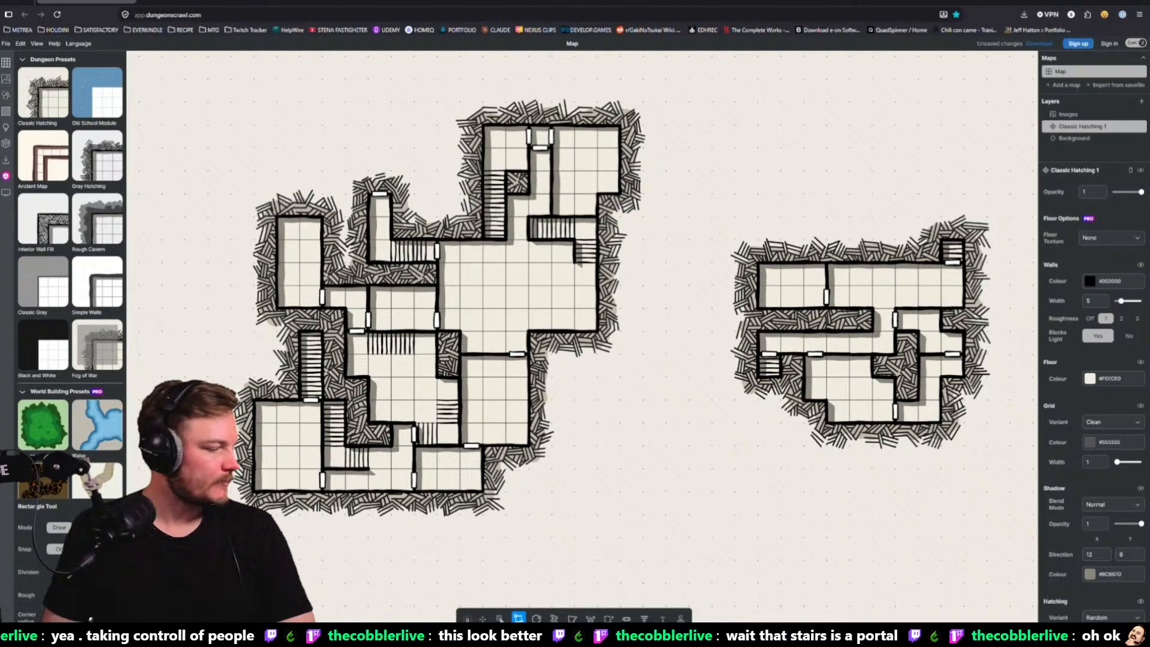
pyautogui.hotkey('alt', 'Tab')
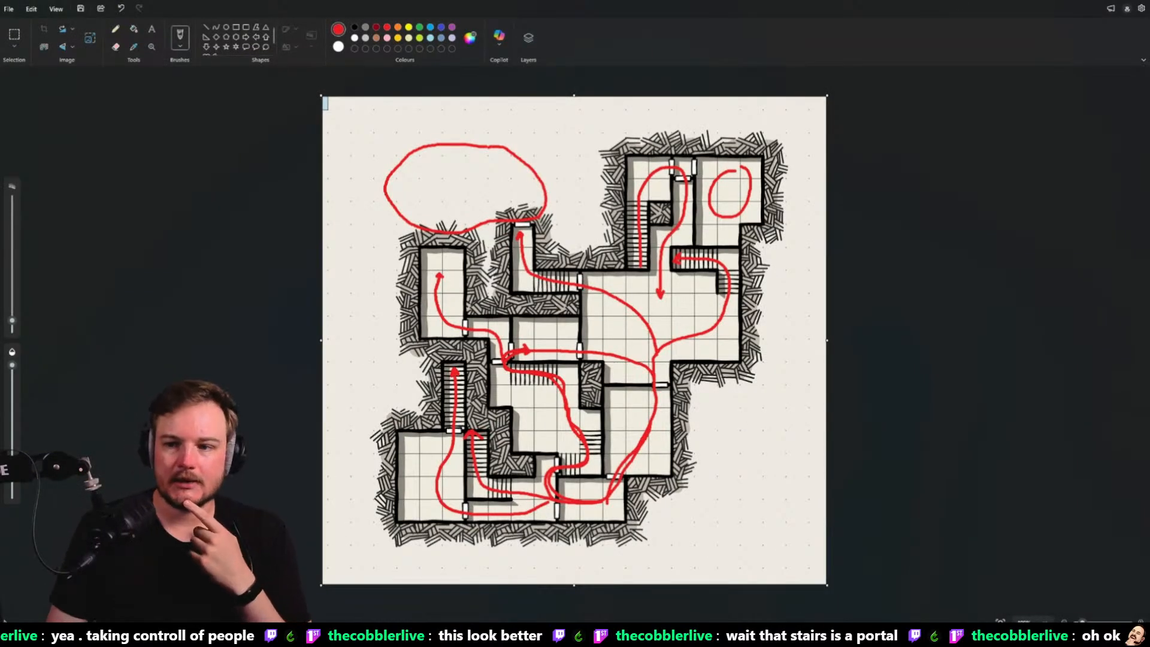
pyautogui.hotkey('alt', 'Tab')
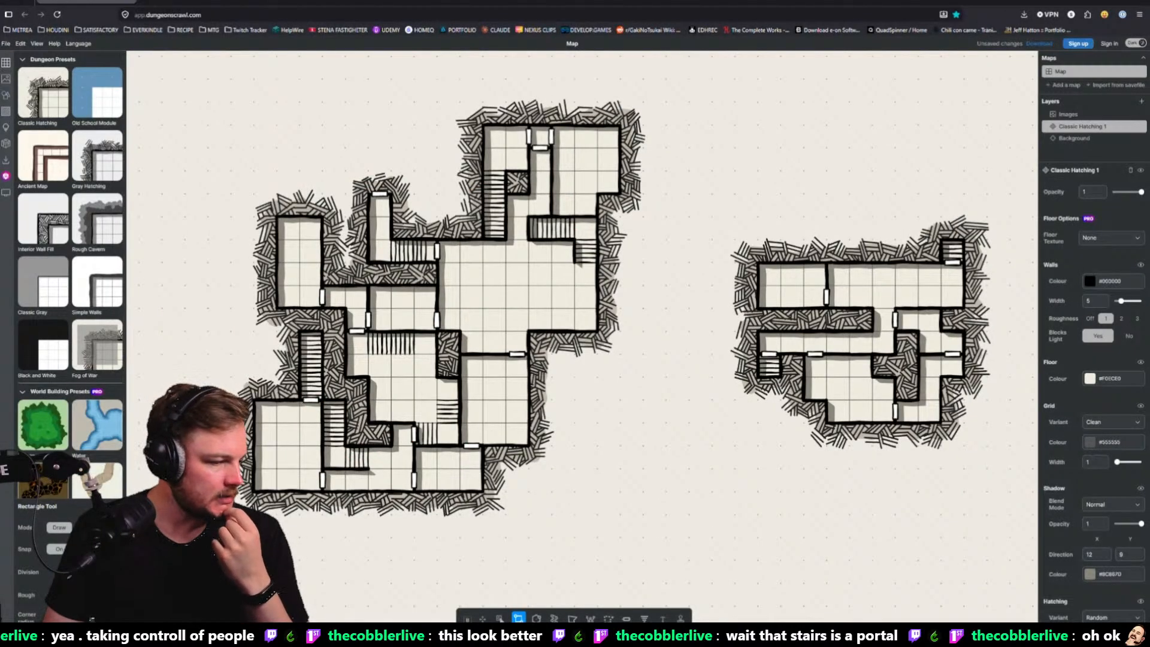
# Switch to the Unreal level, inspect the grey-box stairs, rooms and doorways, and take the viewport out of full screen
pyautogui.hotkey('alt', 'Tab')
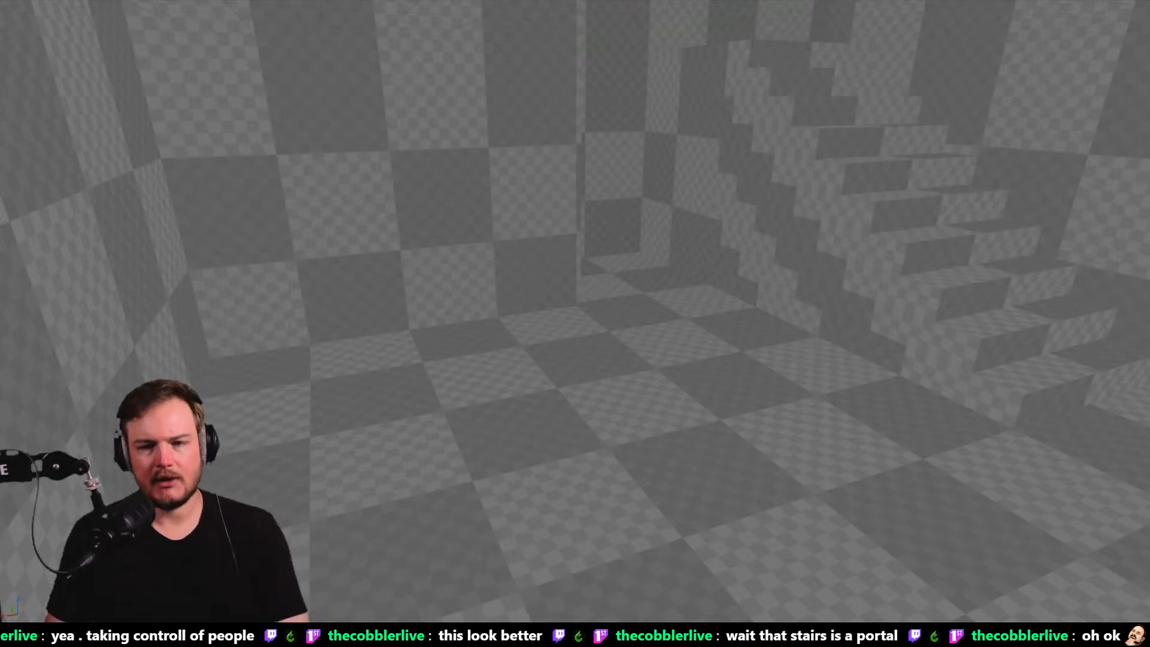
pyautogui.moveTo(520, 309); pyautogui.dragTo(875, 294, button='right')
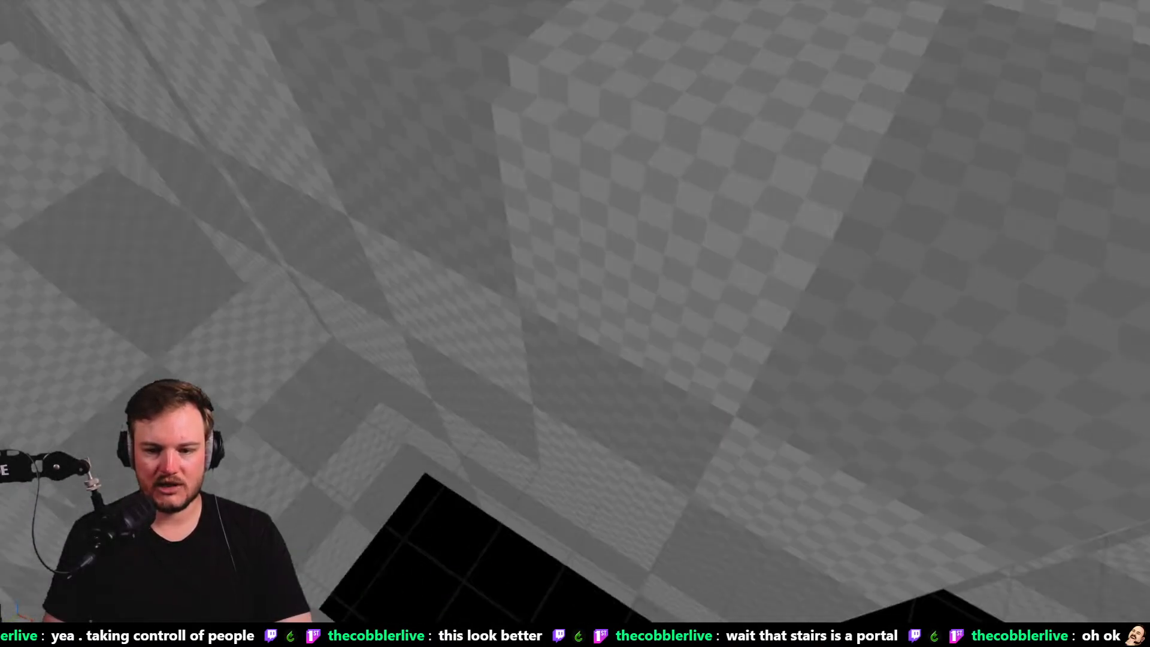
pyautogui.moveTo(575, 324); pyautogui.dragTo(414, 306, button='right')
pyautogui.moveTo(512, 281); pyautogui.dragTo(600, 251, button='right')
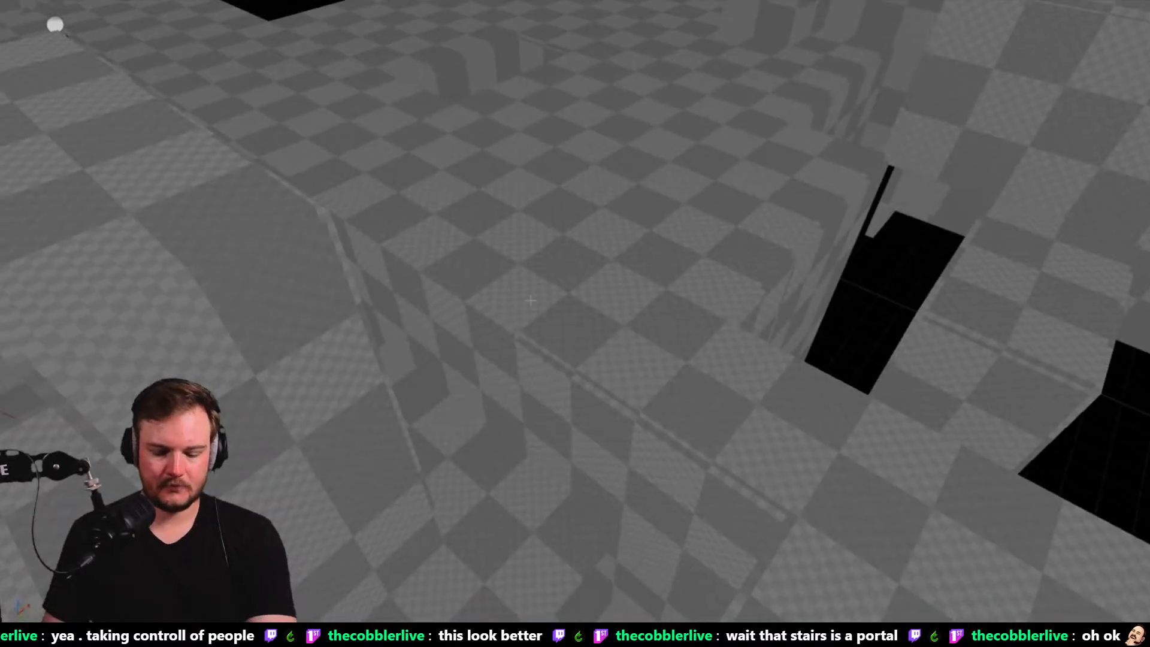
pyautogui.press('F11')
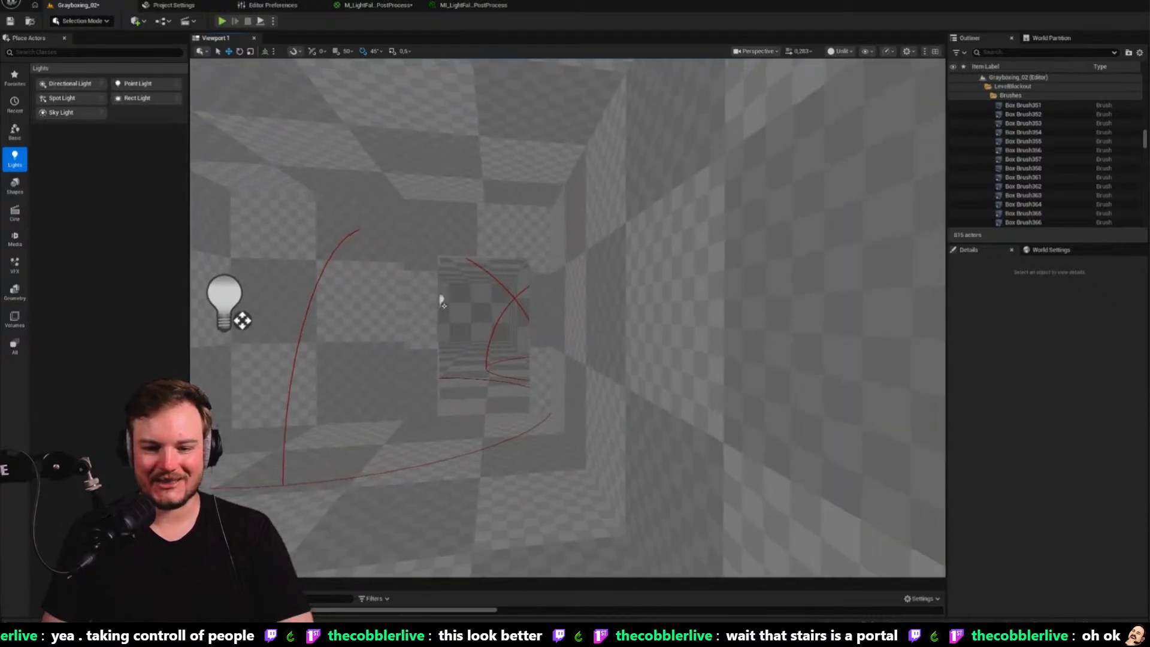
pyautogui.moveTo(442, 301); pyautogui.dragTo(384, 302, button='right')
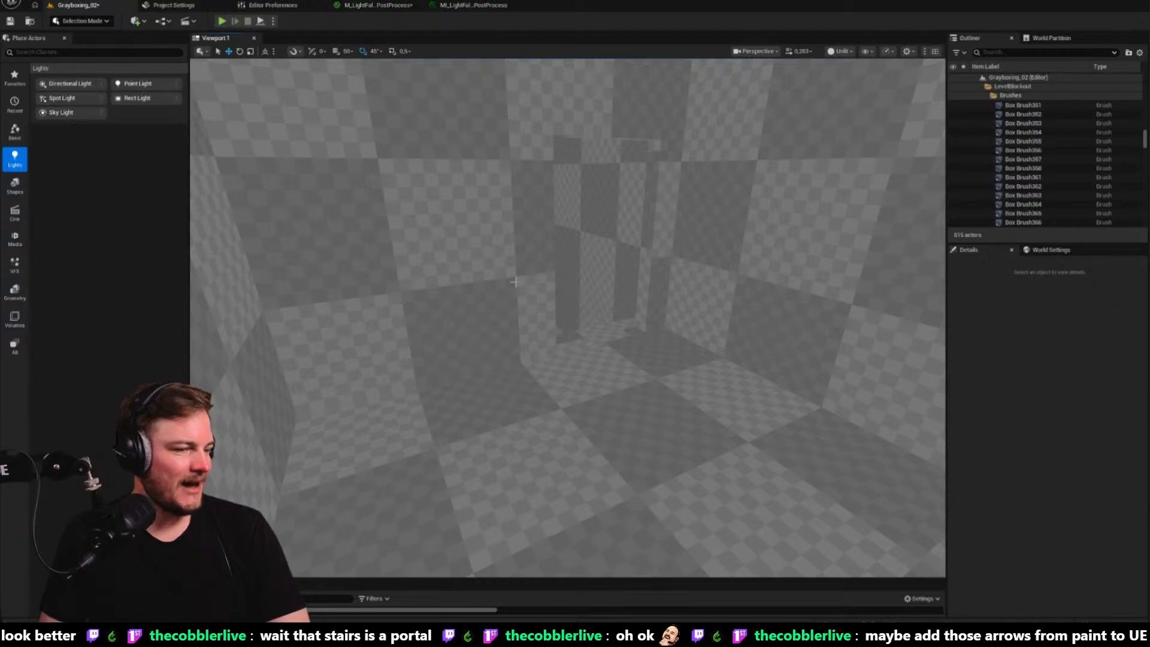
pyautogui.press('w')
pyautogui.moveTo(568, 318); pyautogui.dragTo(755, 318, button='right')
pyautogui.moveTo(517, 287); pyautogui.dragTo(498, 288, button='right')
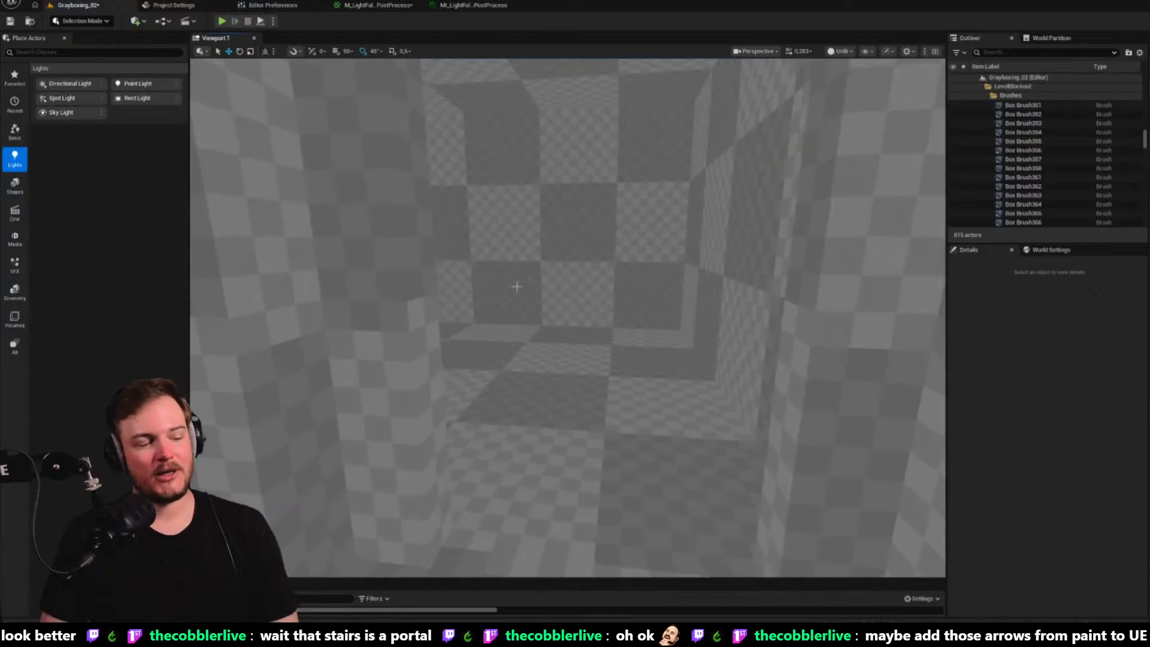
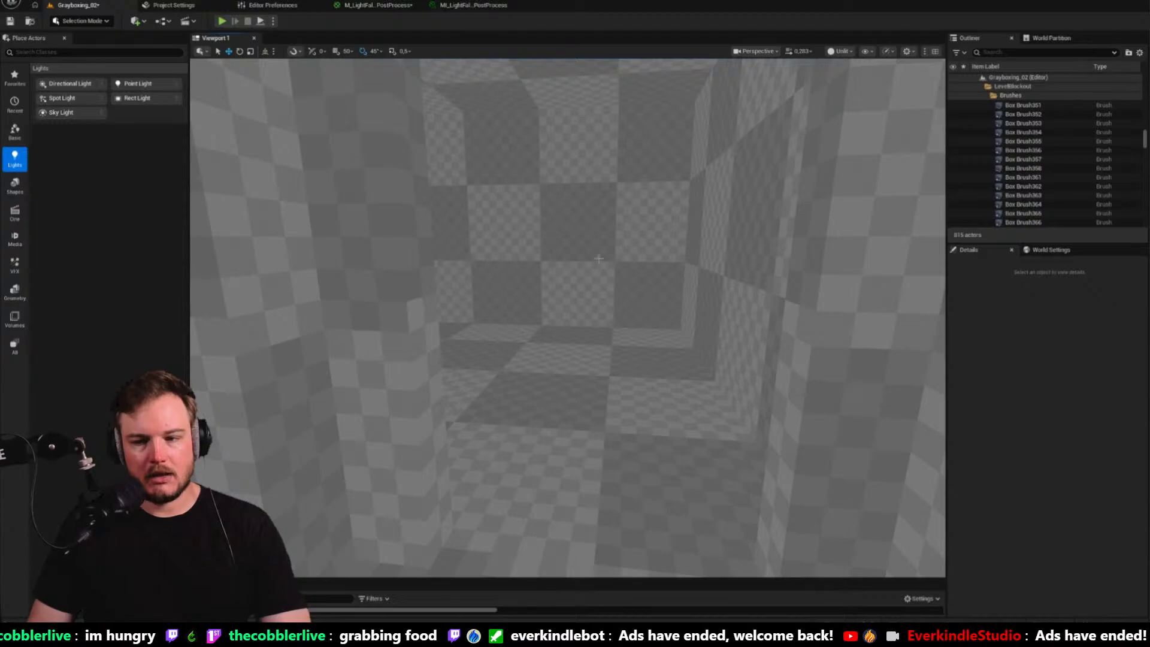
# Start a playtest from the checkered floor of the tall grey-box room and walk towards its dark doorway
pyautogui.moveTo(599, 258)
pyautogui.mouseDown(button='right')
pyautogui.moveTo(451, 231)
pyautogui.moveTo(383, 255)
pyautogui.moveTo(614, 247)
pyautogui.mouseUp(button='right')
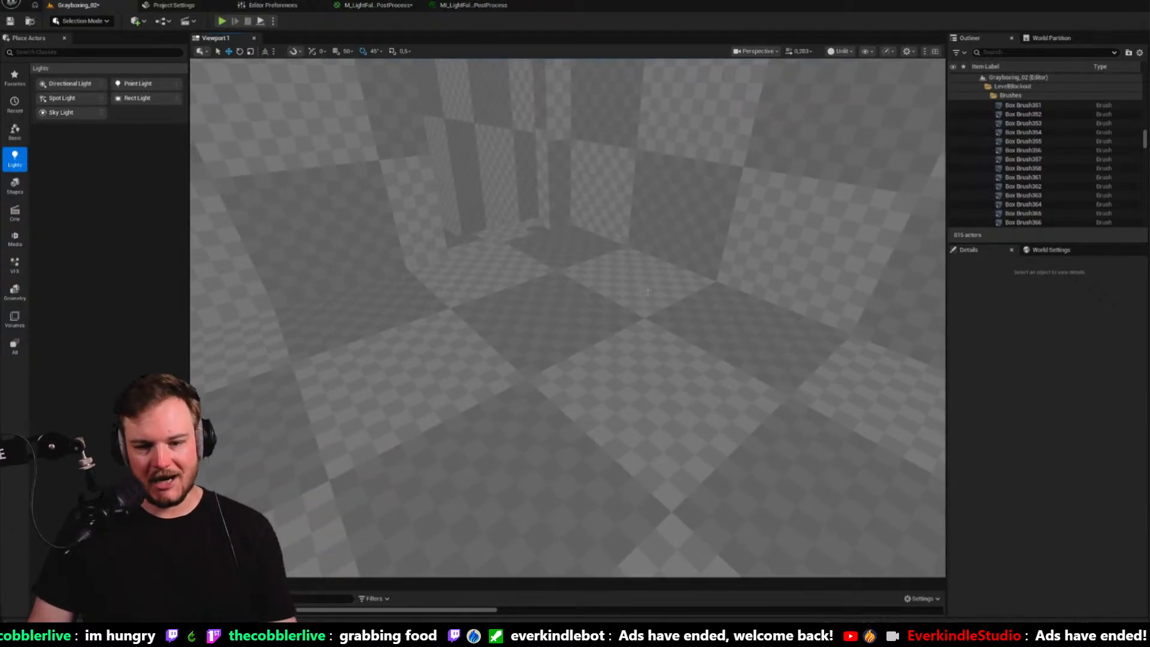
pyautogui.rightClick(521, 335)
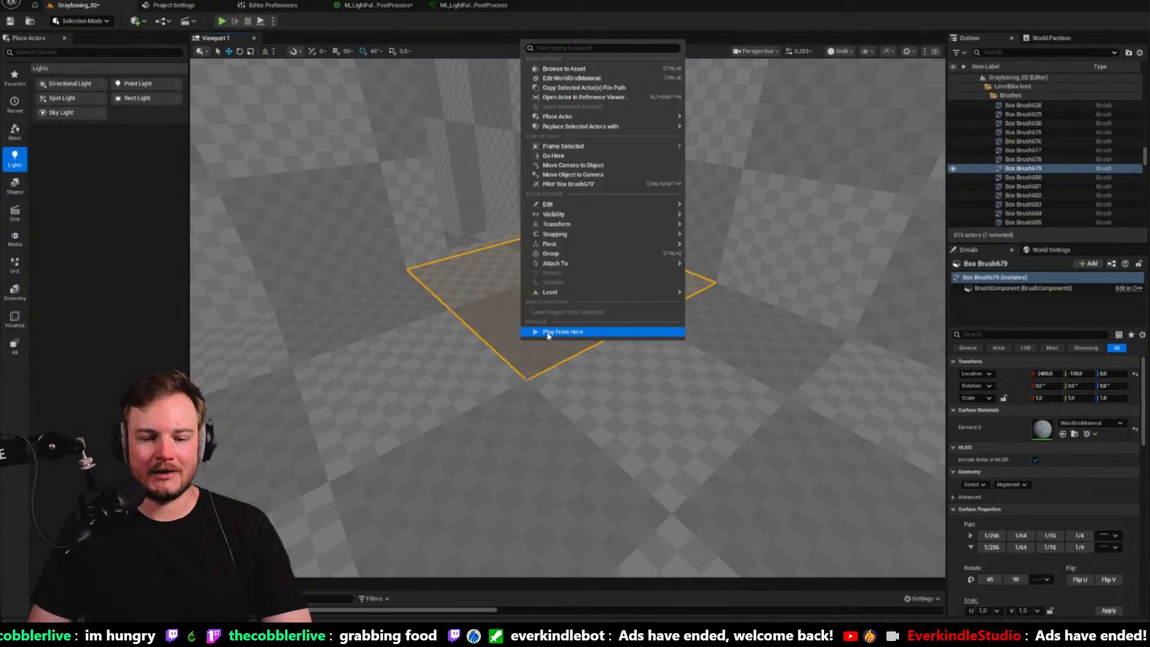
pyautogui.click(542, 331)
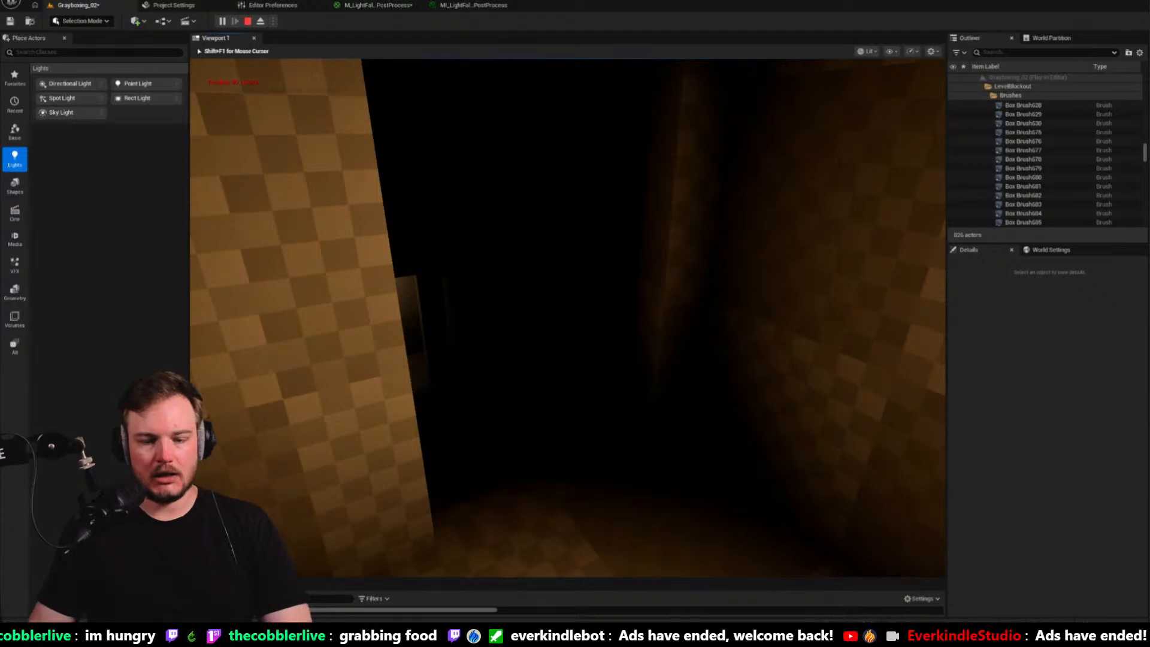
pyautogui.press('w')
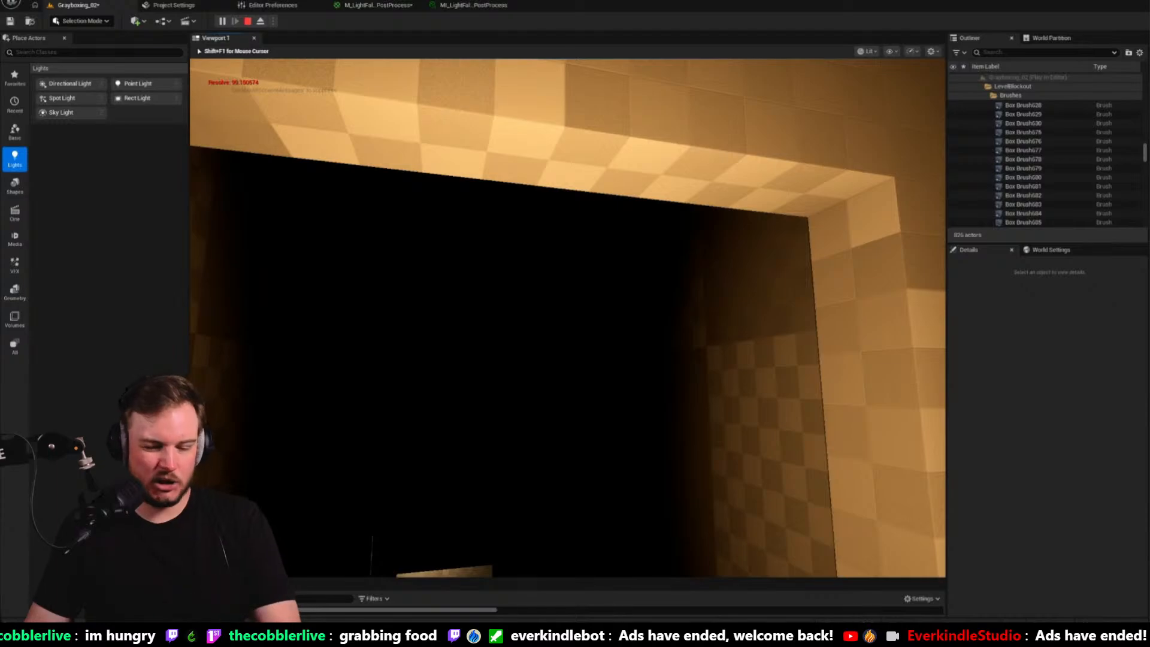
# Walk through the doorway and up the narrow staircase into the lit corridor, checking how the light guides the player
pyautogui.press('w')
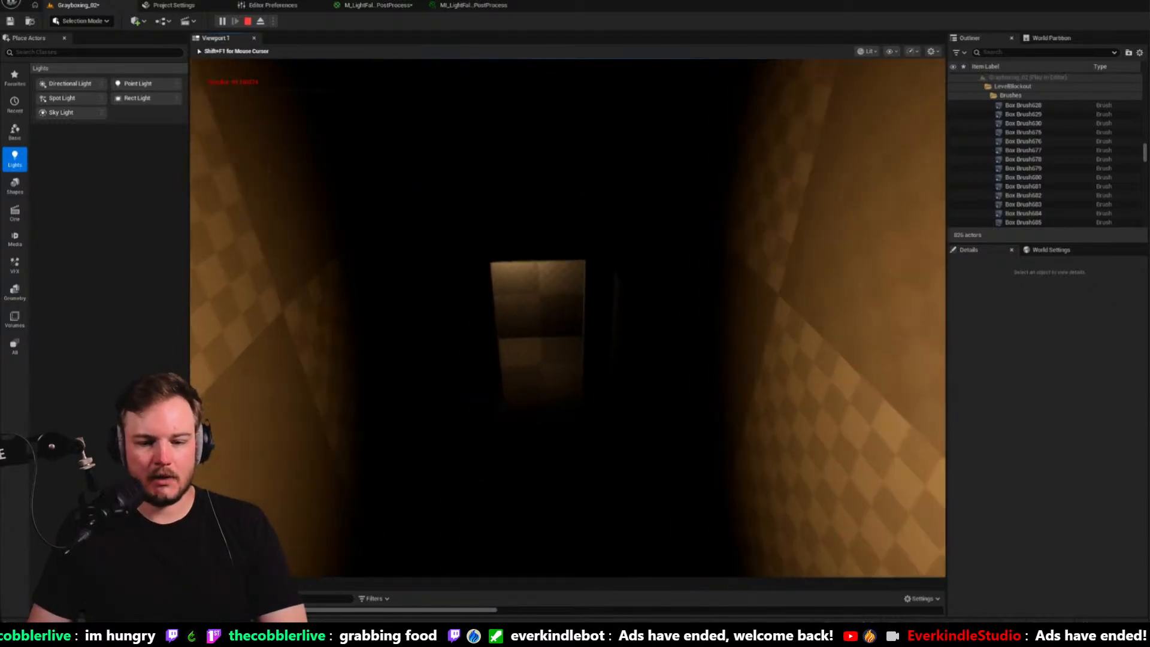
pyautogui.press('w')
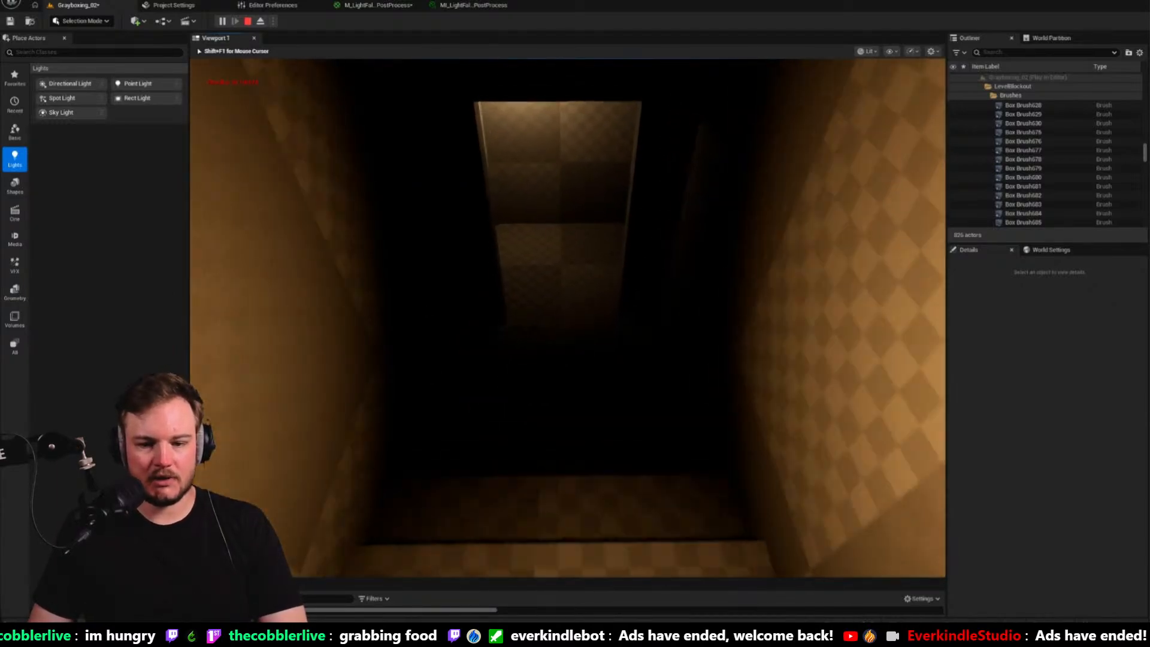
pyautogui.press('w')
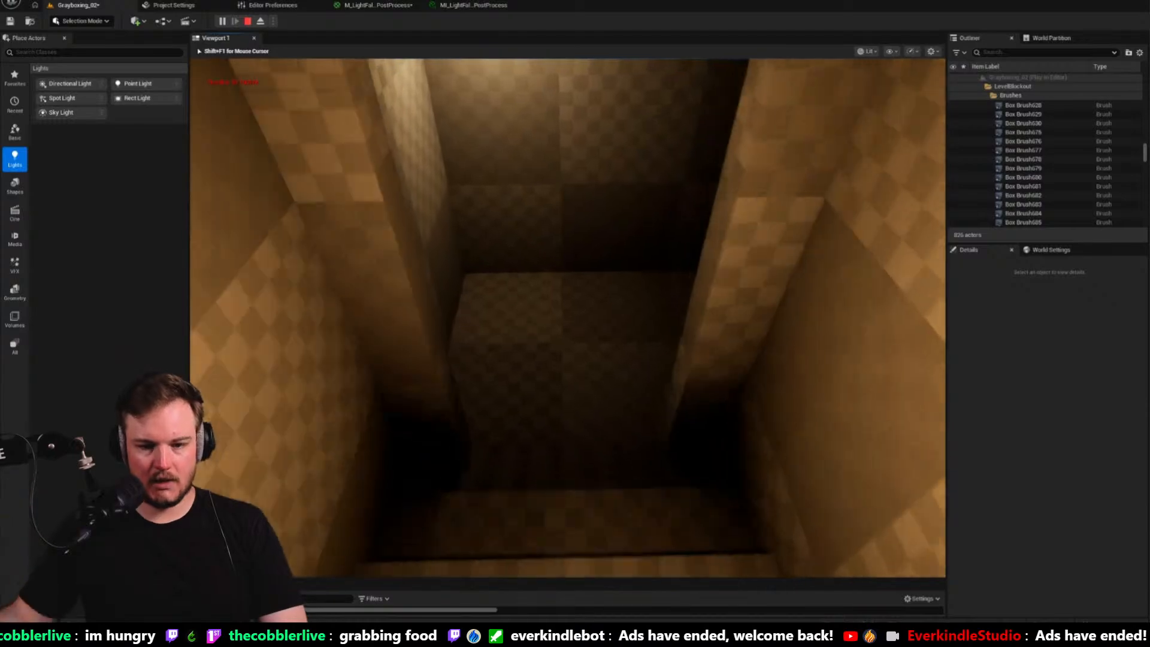
pyautogui.press('w')
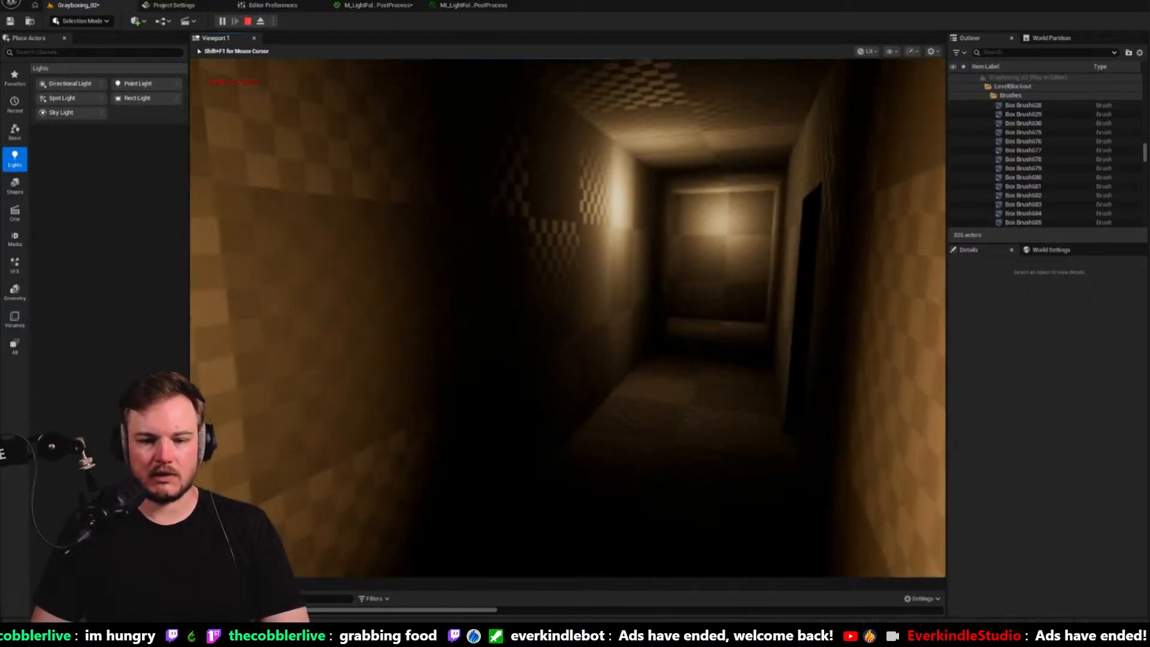
pyautogui.press('w')
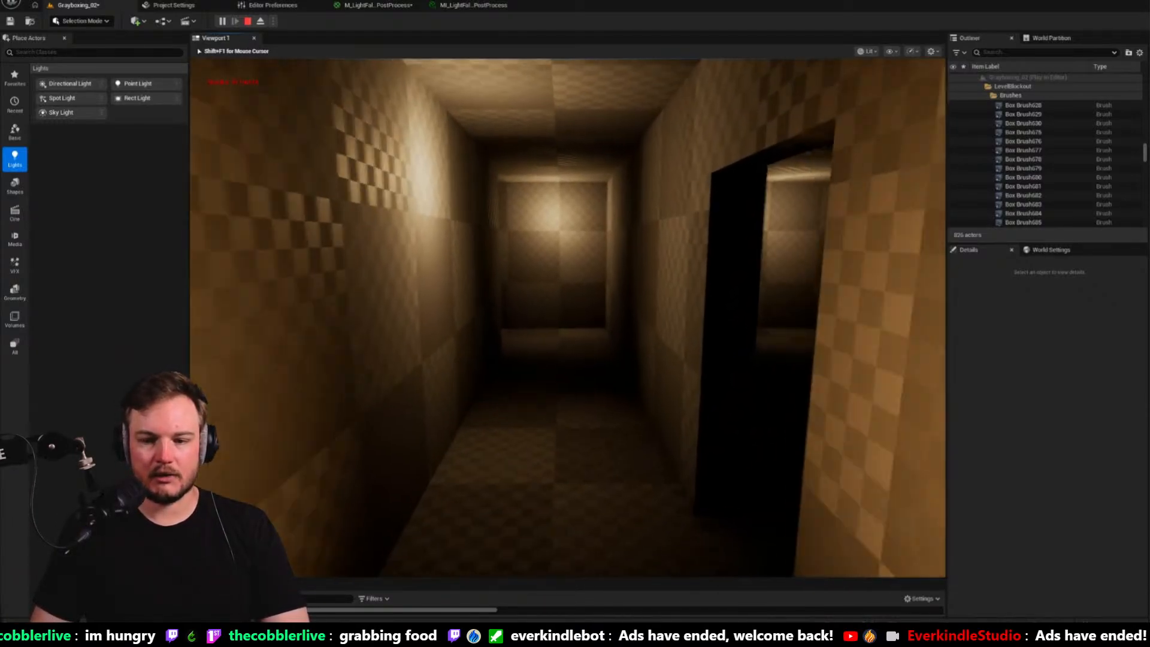
# Explore the dark side room off the corridor and go through its doorway to examine the lighting
pyautogui.press('w')
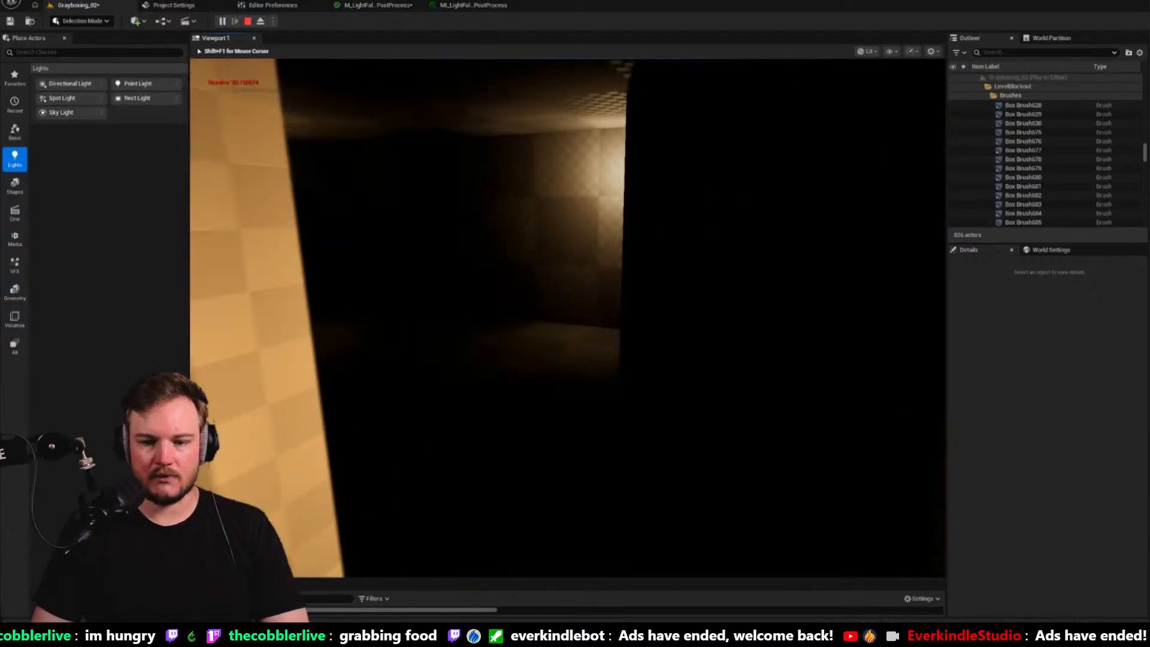
pyautogui.press('w')
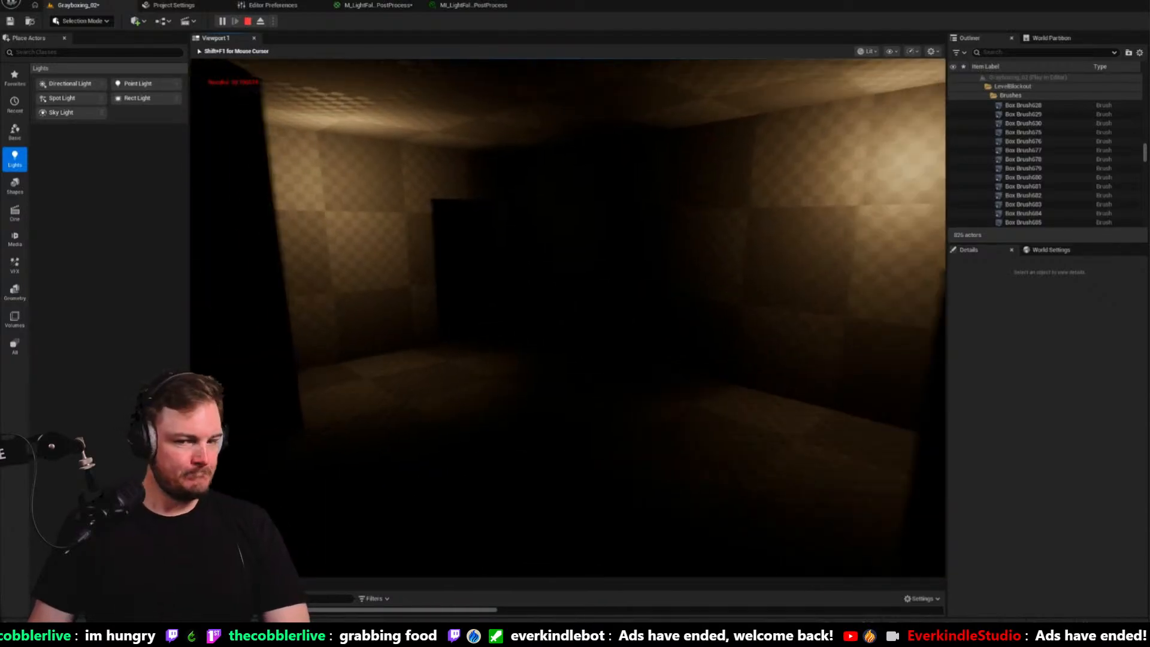
pyautogui.press('w')
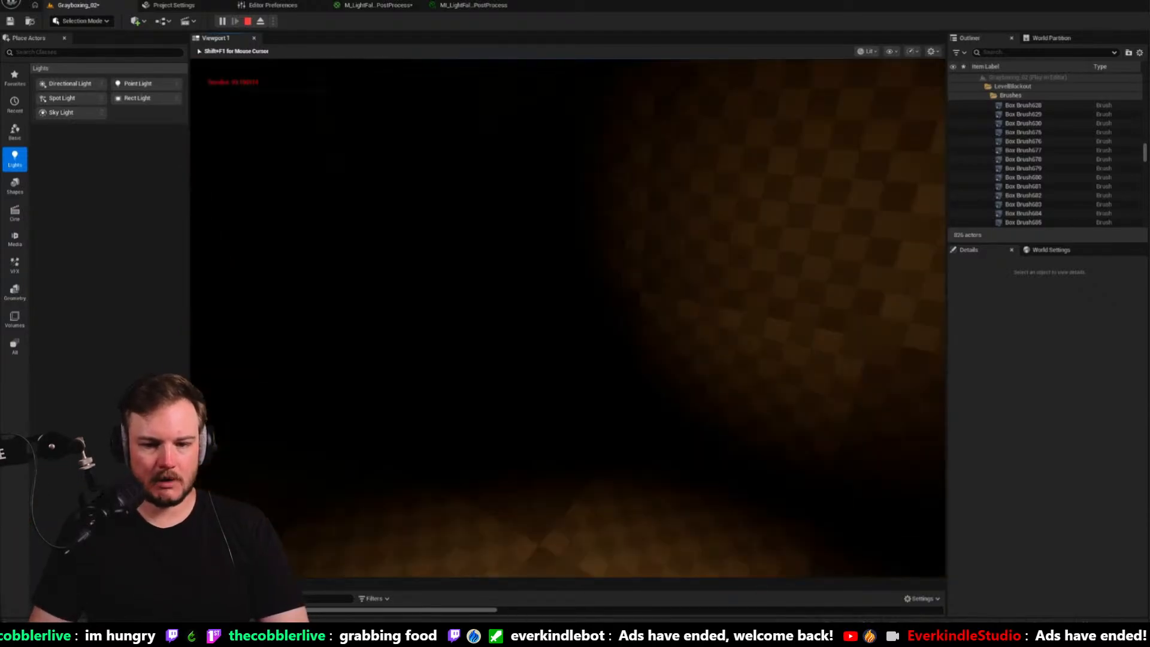
pyautogui.press('w')
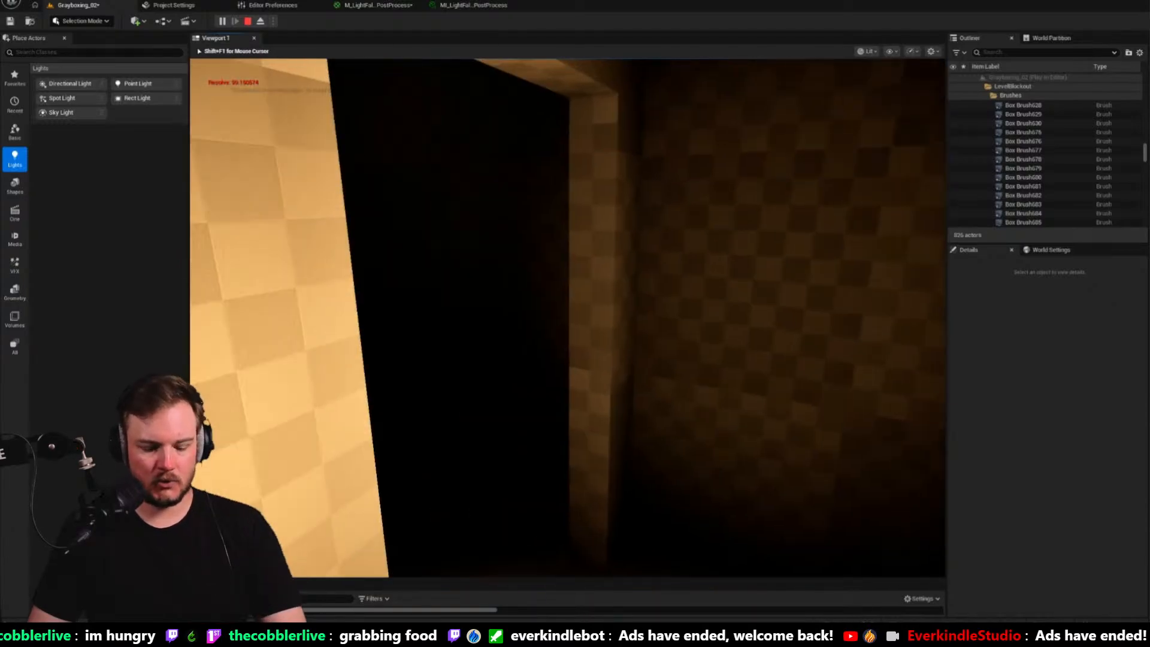
pyautogui.press('w')
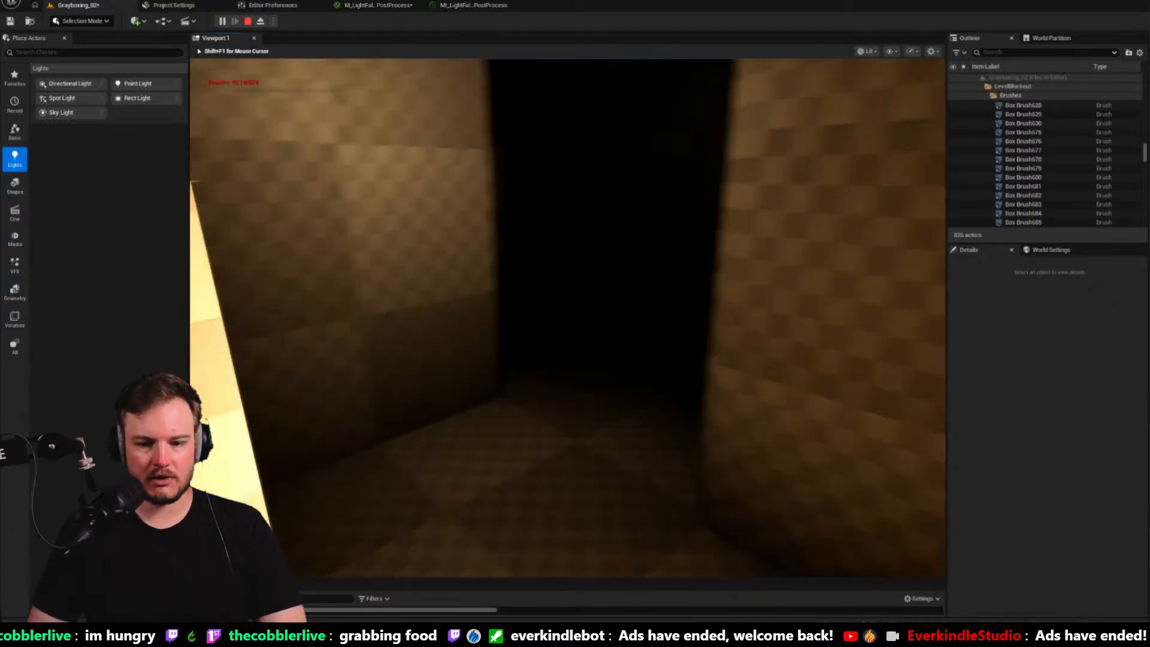
# Walk through the narrow dark passage back to the long corridor and check the visibility of its side doorways
pyautogui.press('w')
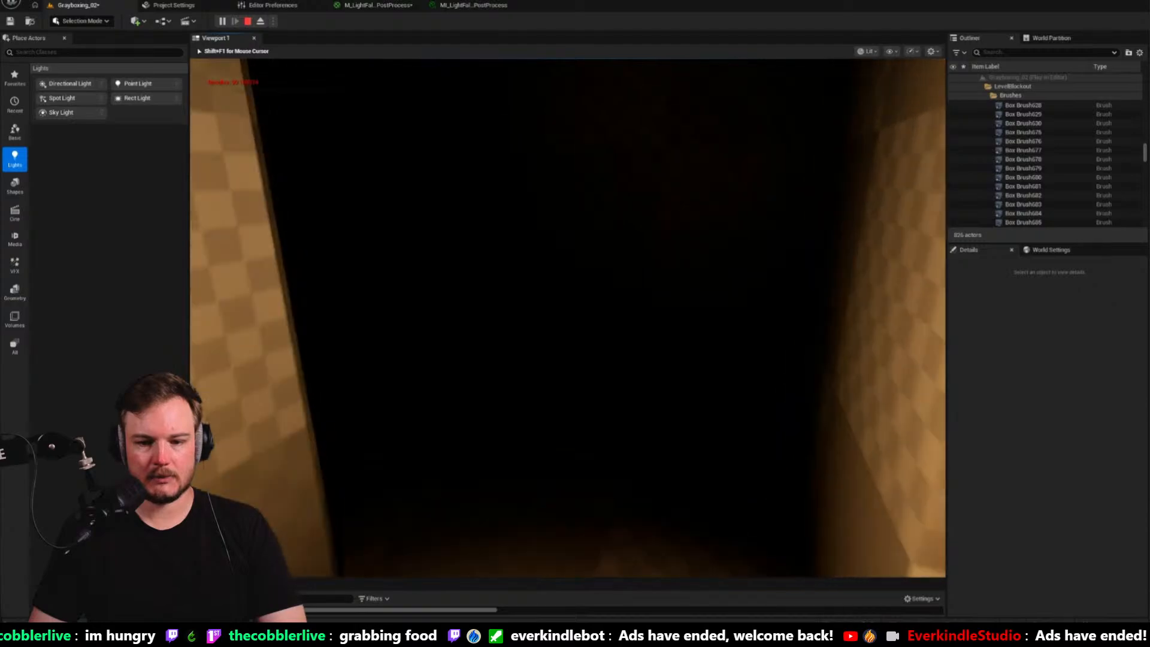
pyautogui.press('w')
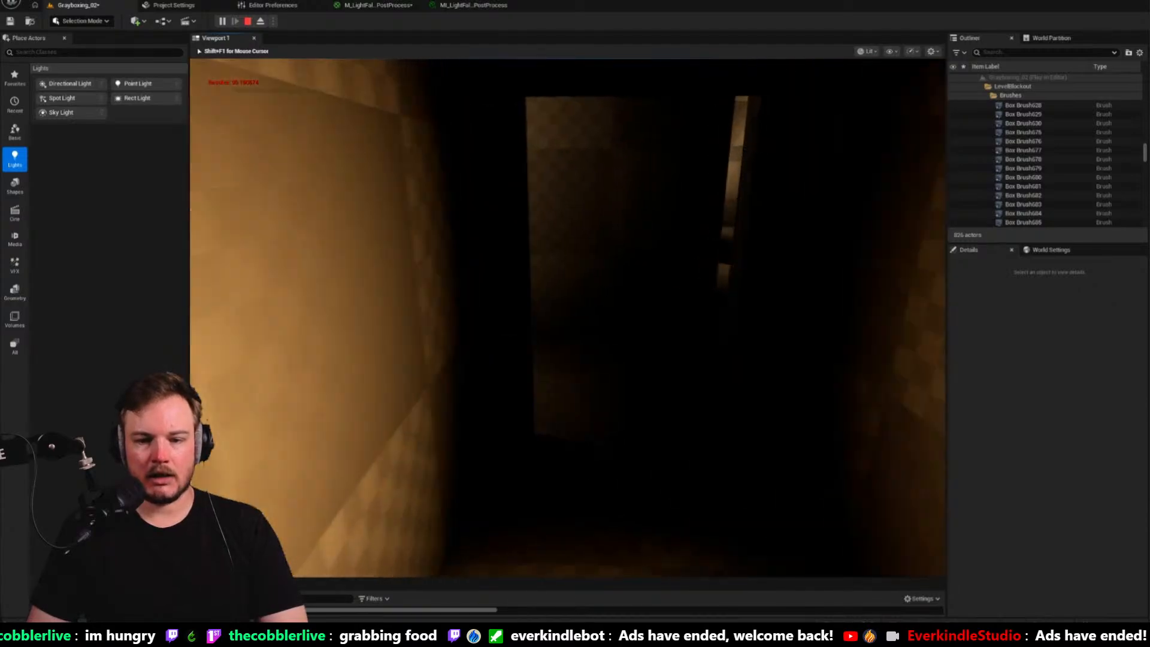
pyautogui.press('w')
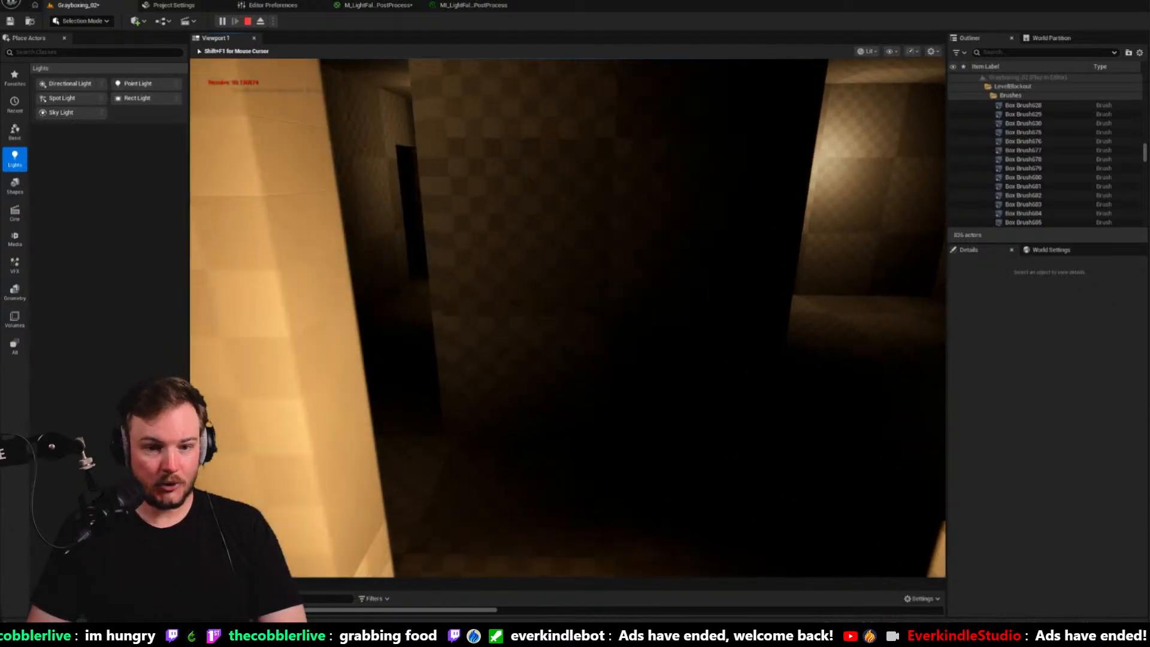
pyautogui.press('w')
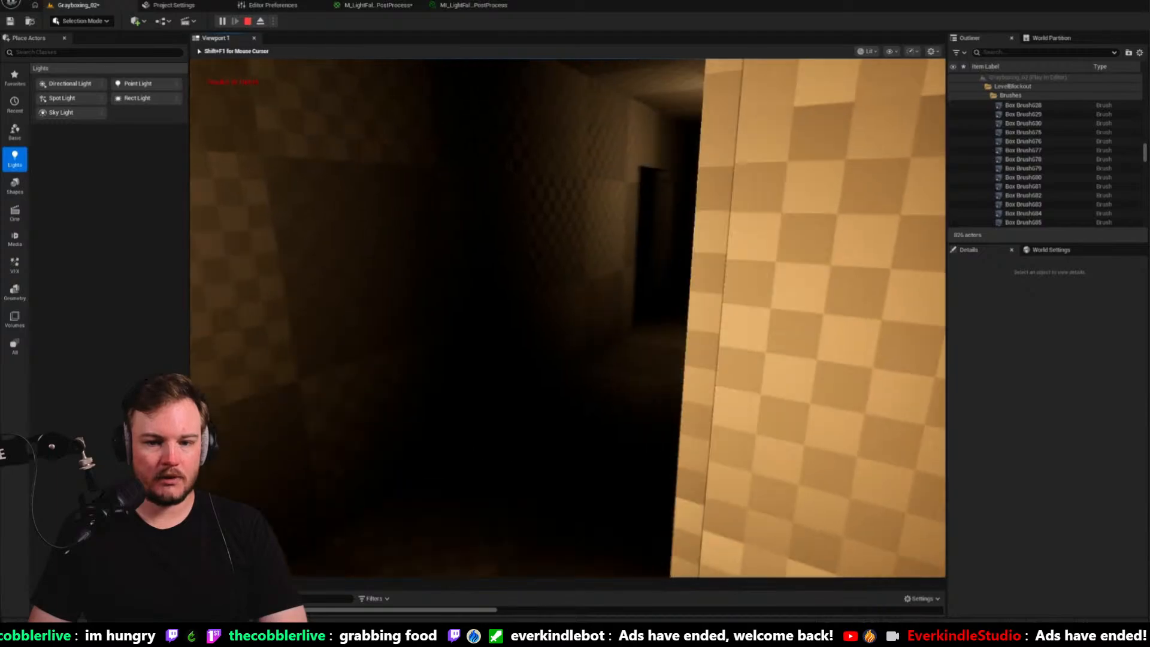
pyautogui.press('w')
pyautogui.press('w')
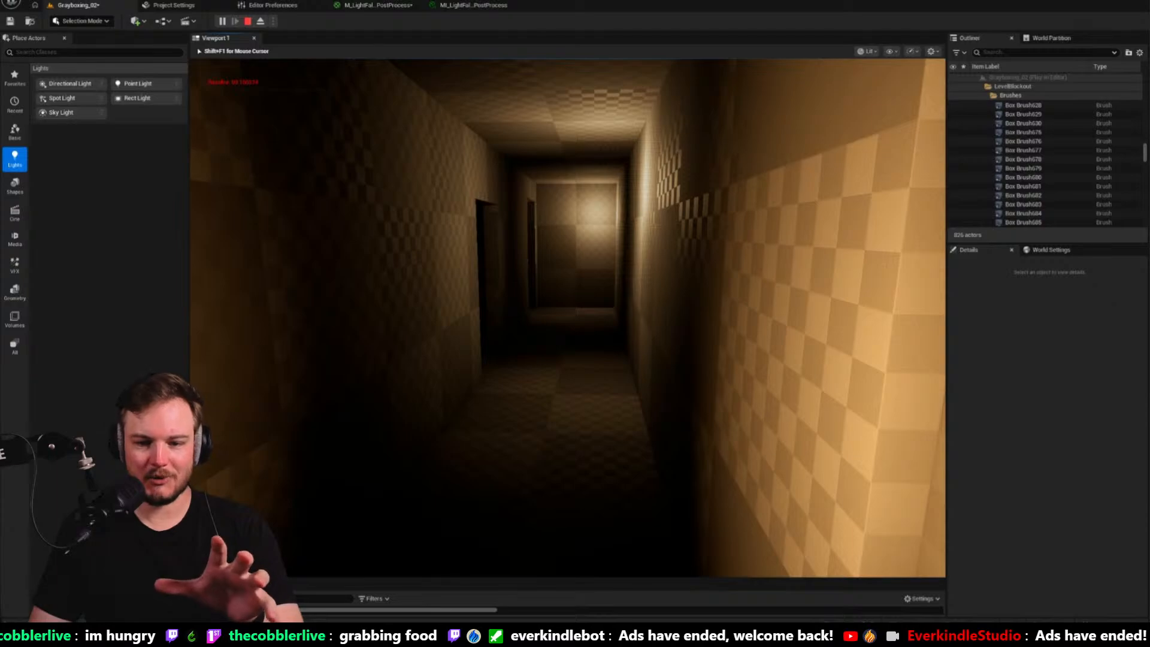
# Walk from the corridor through the adjoining lit room and its doorway into the large hall
pyautogui.press('w')
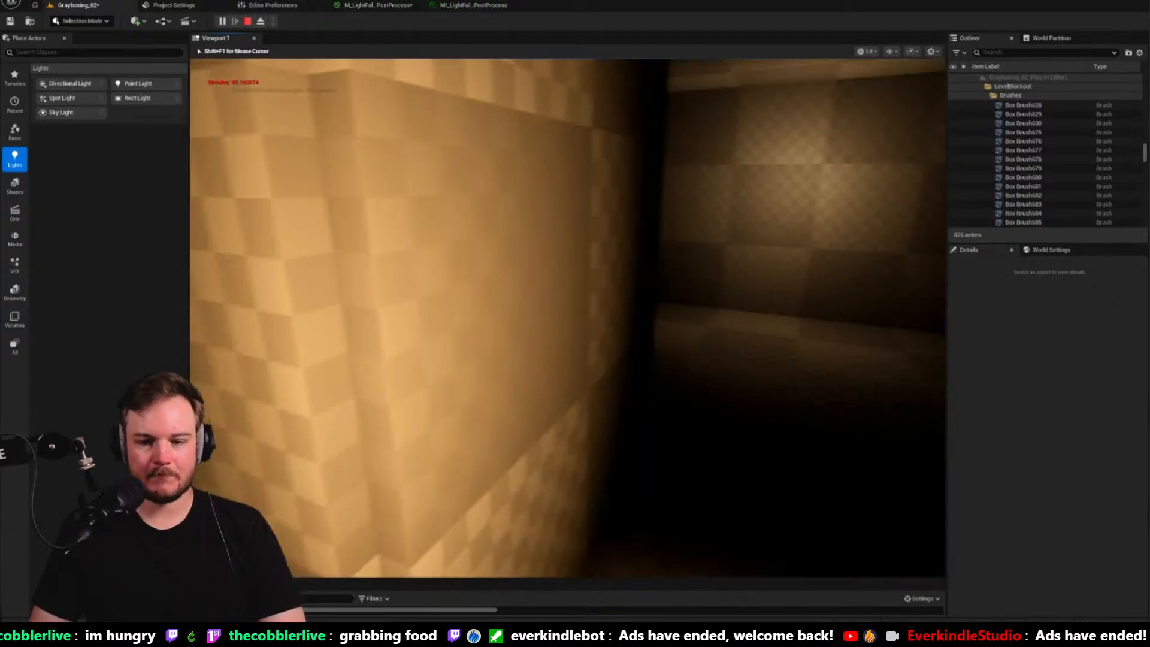
pyautogui.press('w')
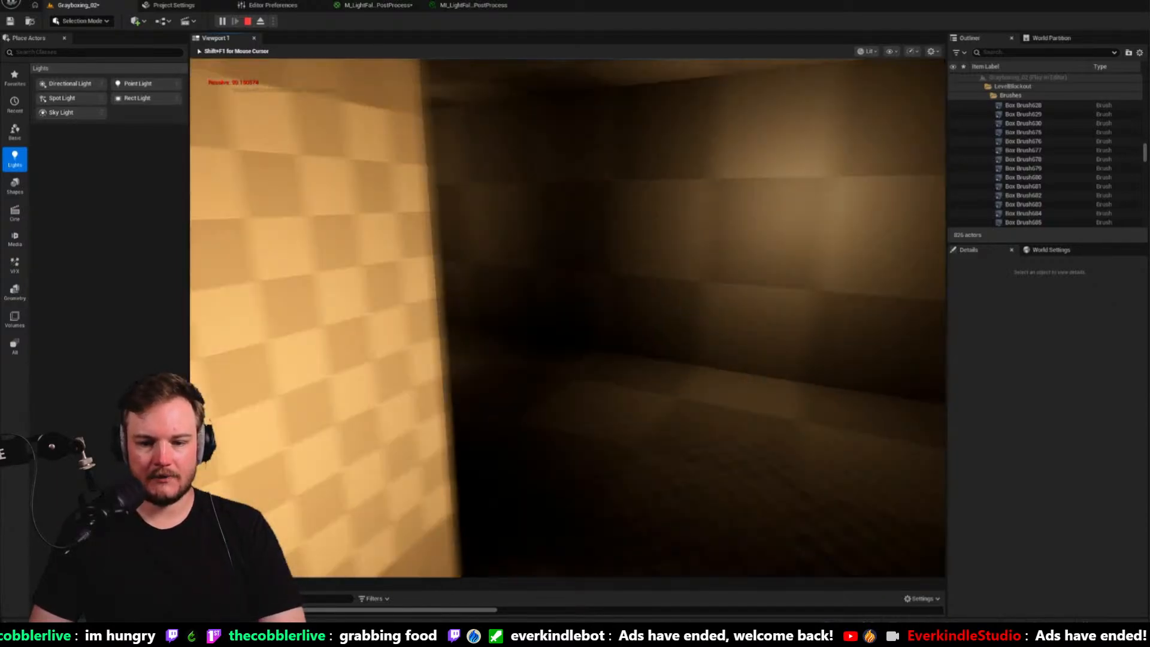
pyautogui.press('w')
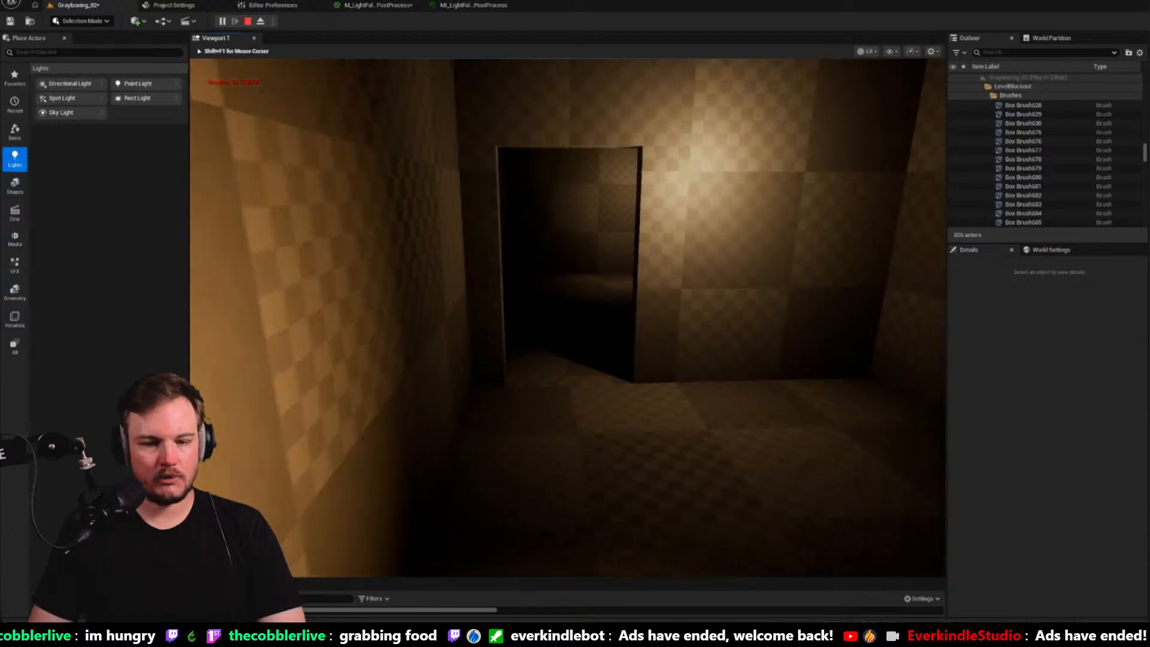
pyautogui.press('w')
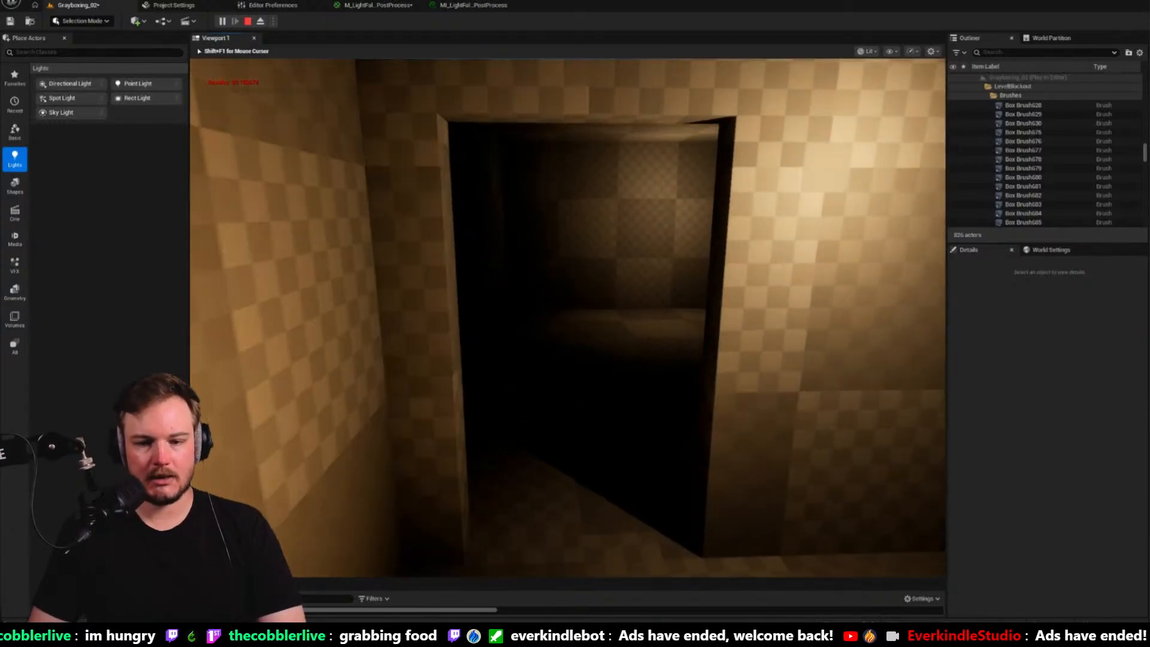
pyautogui.press('w')
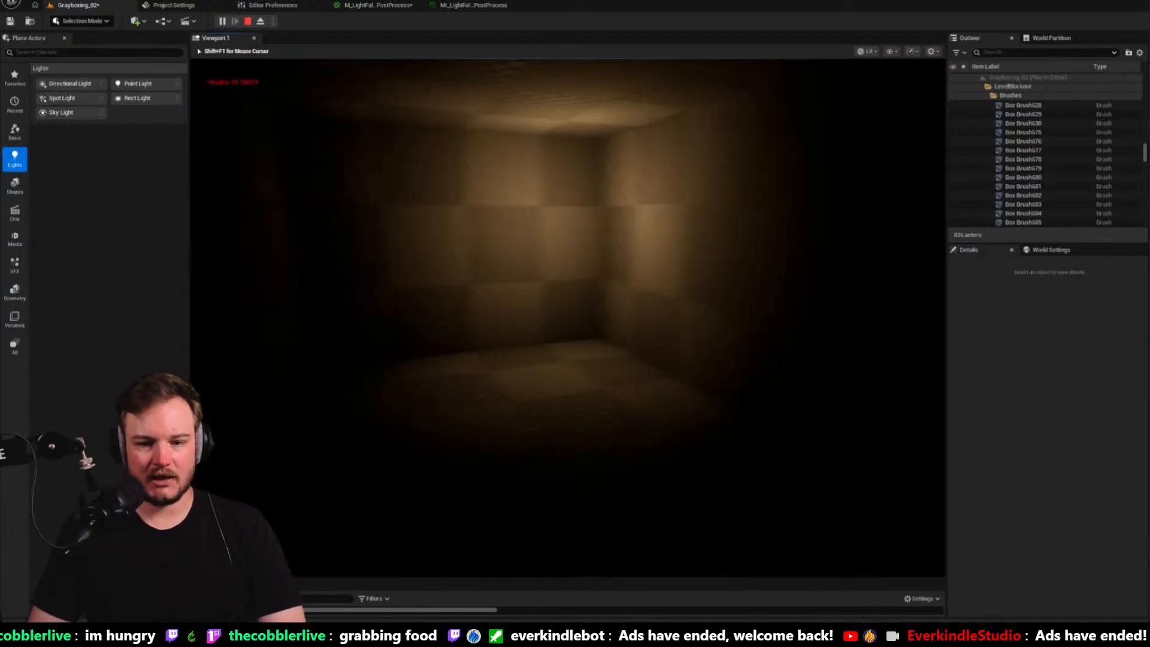
# Follow the lit wall of the large hall to its far doorway, examining the light pools and dark areas
pyautogui.press('w')
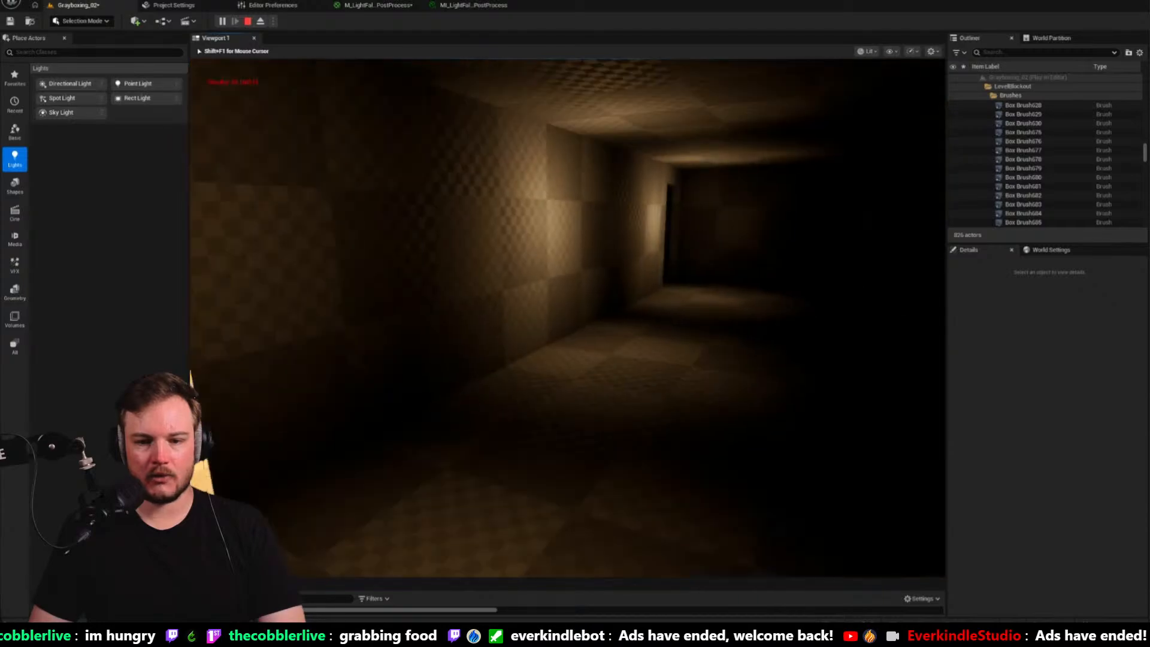
pyautogui.press('w')
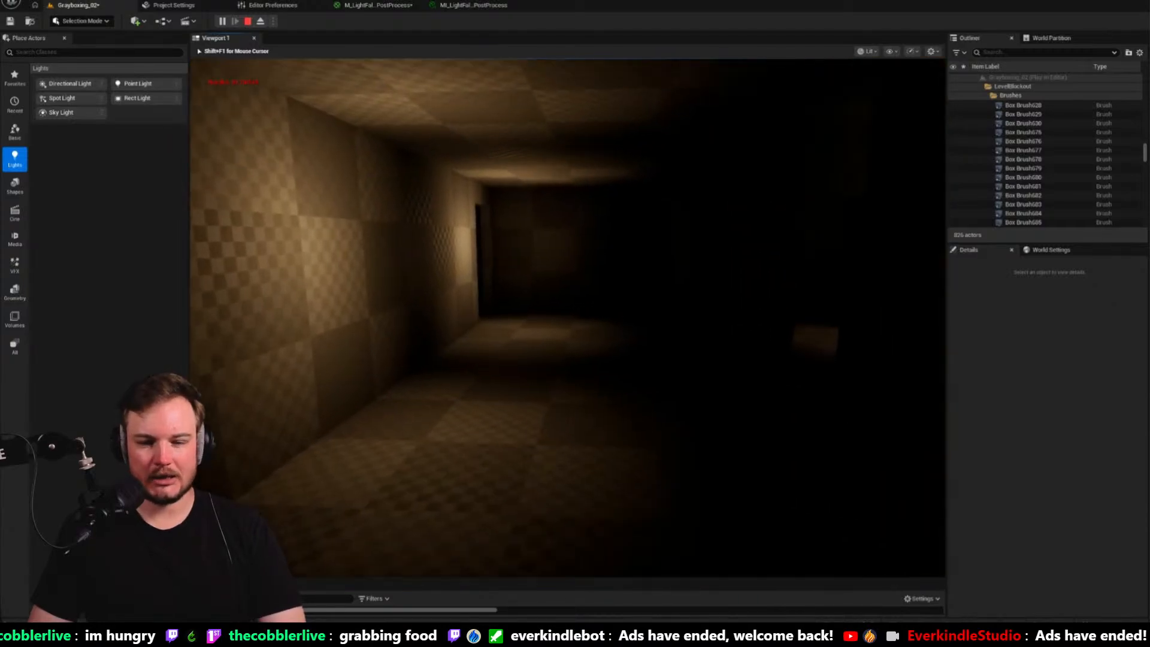
pyautogui.press('w')
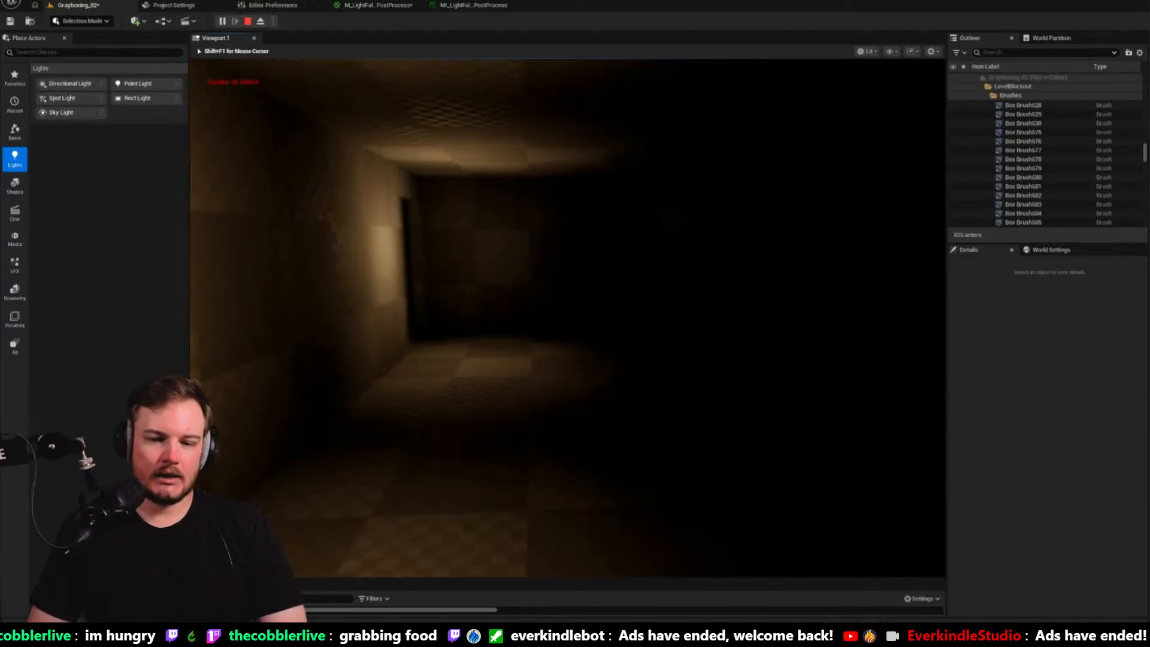
pyautogui.press('w')
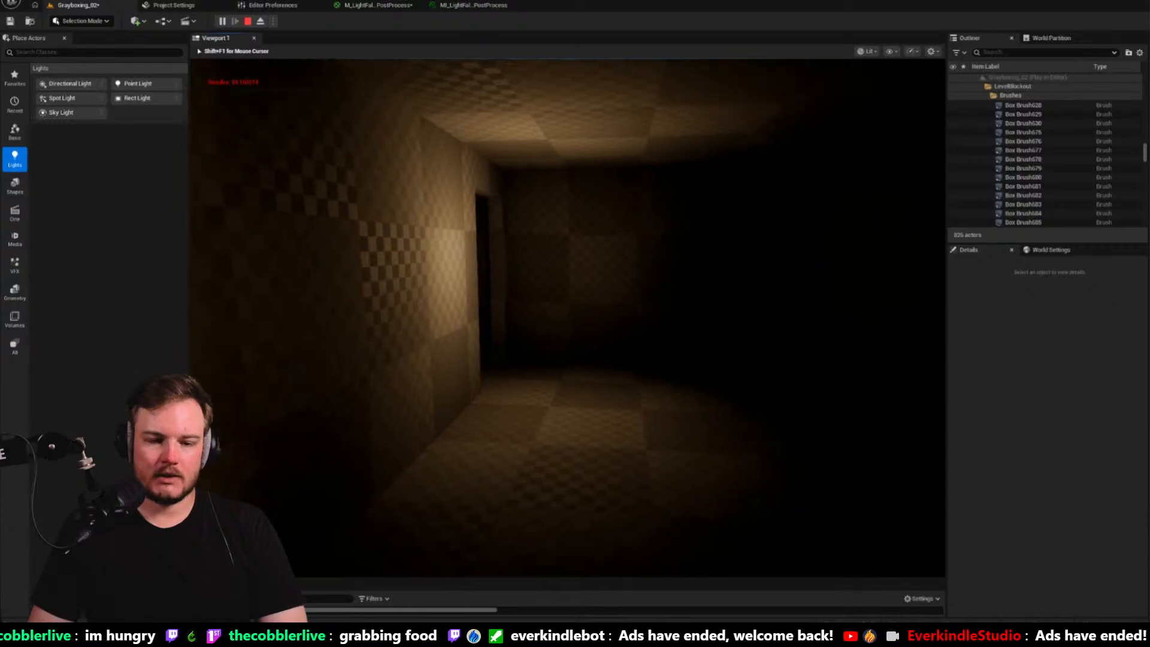
pyautogui.press('w')
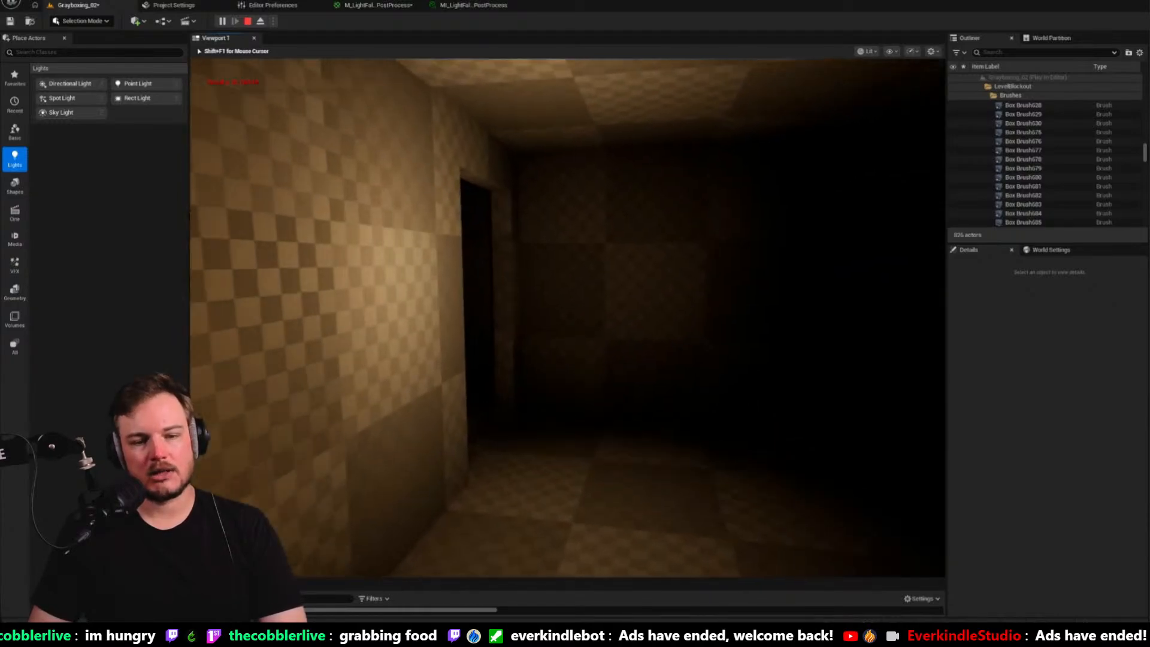
pyautogui.press('w')
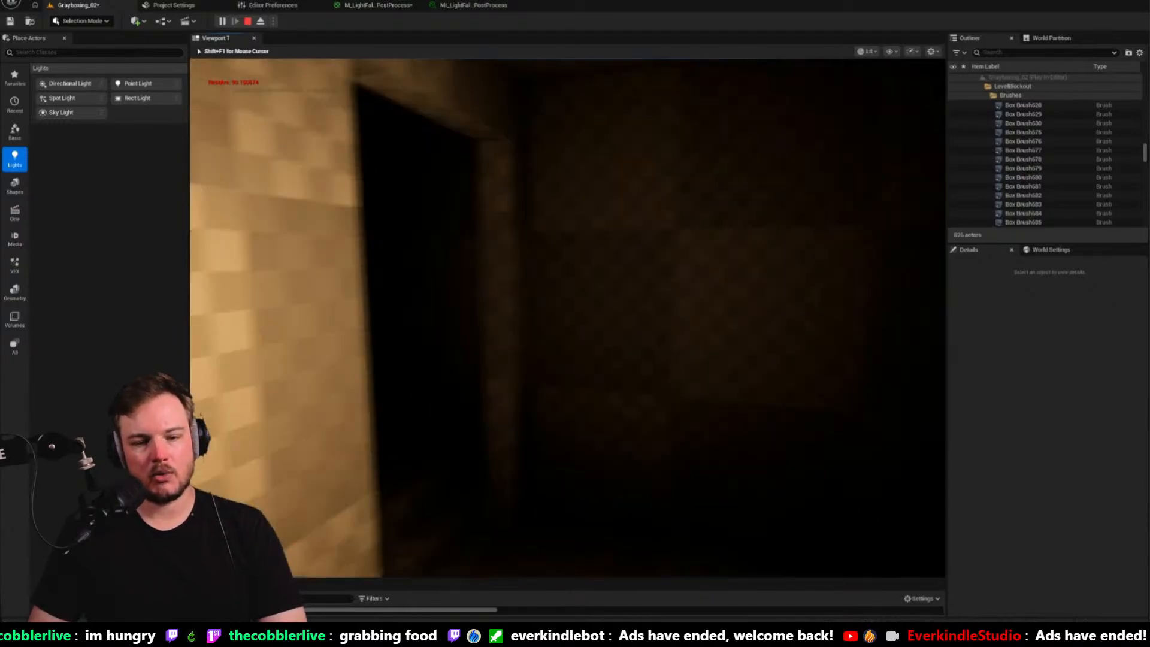
# Climb the stairs beyond the hall's far doorway and inspect the lighting in the upper passages
pyautogui.press('w')
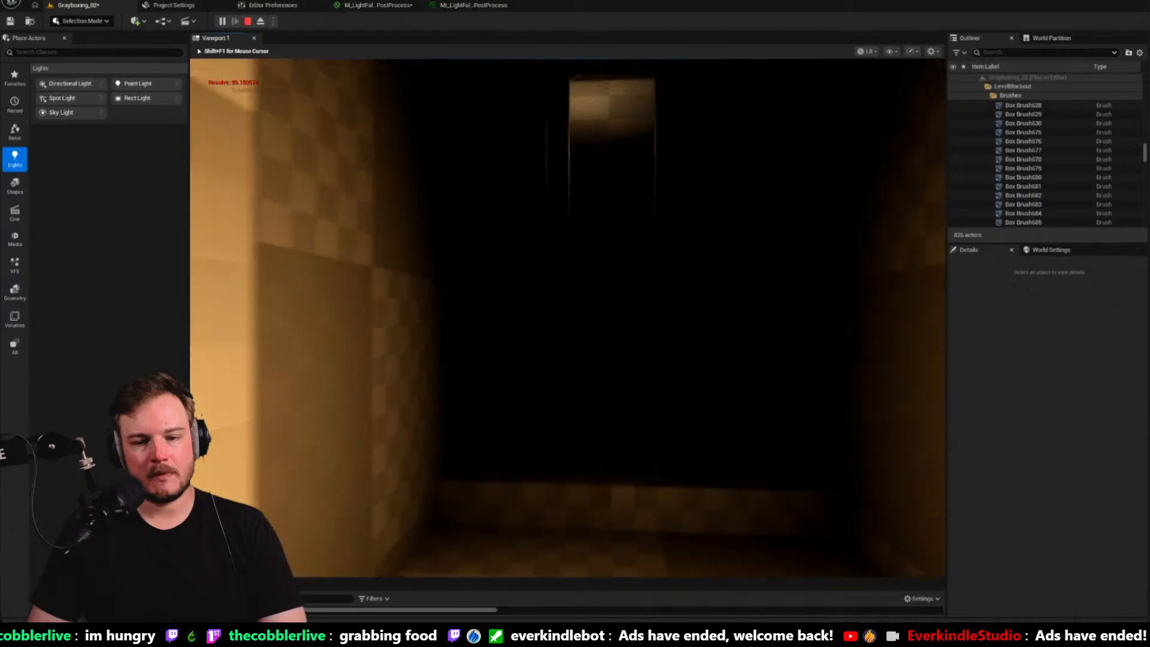
pyautogui.press('w')
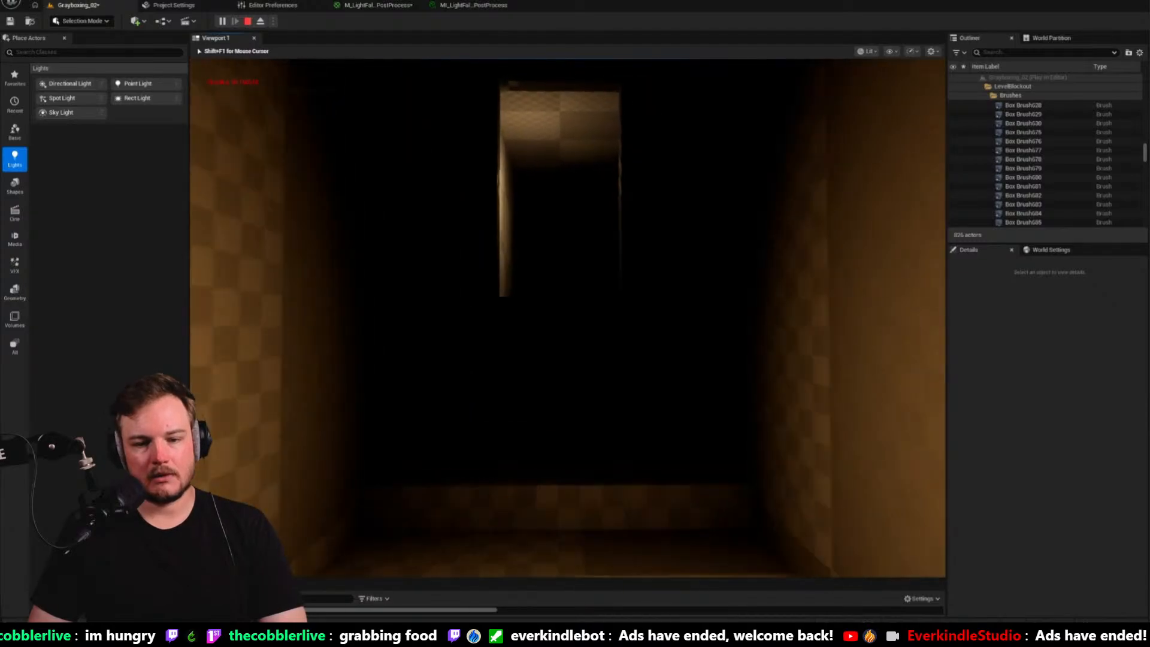
pyautogui.press('w')
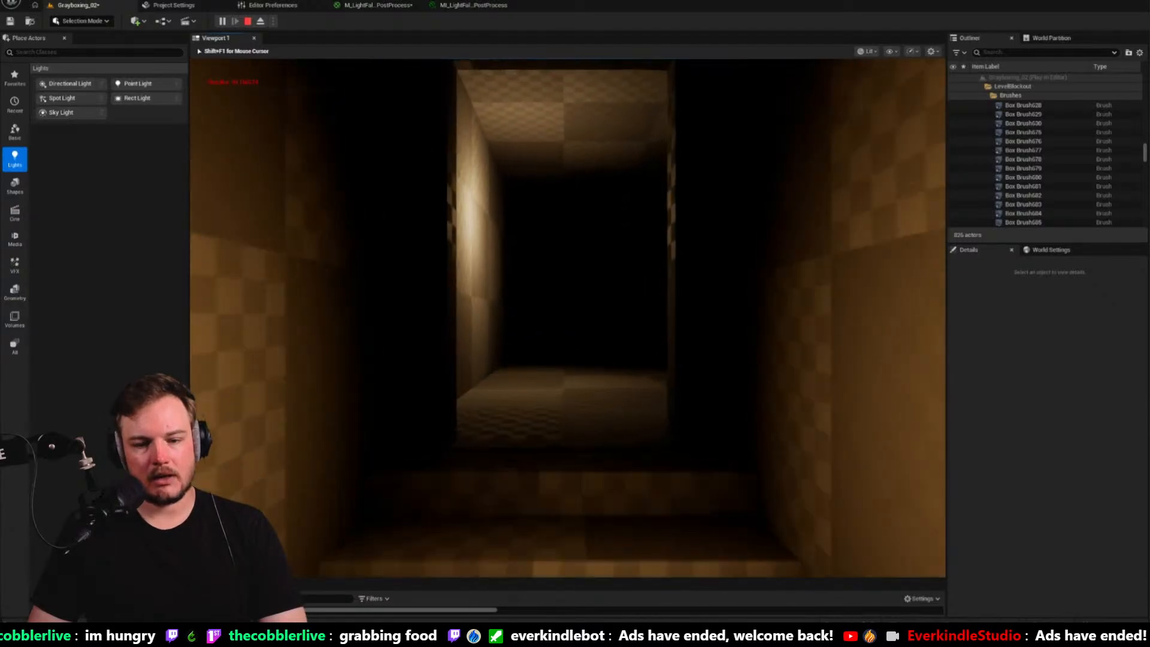
pyautogui.press('w')
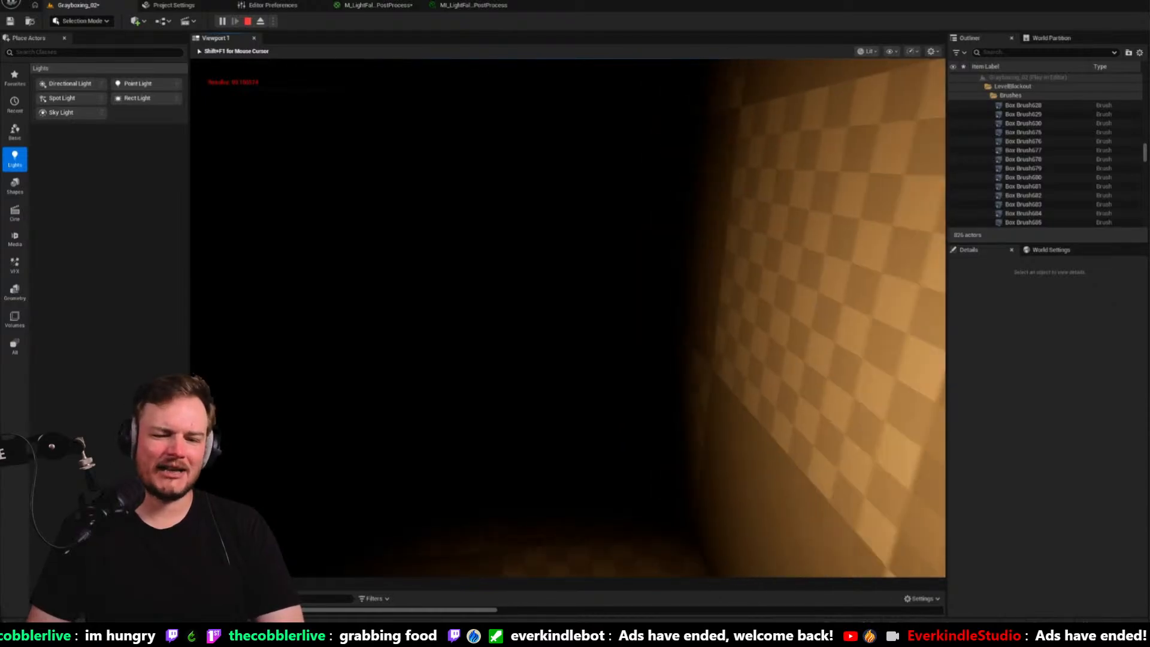
pyautogui.press('w')
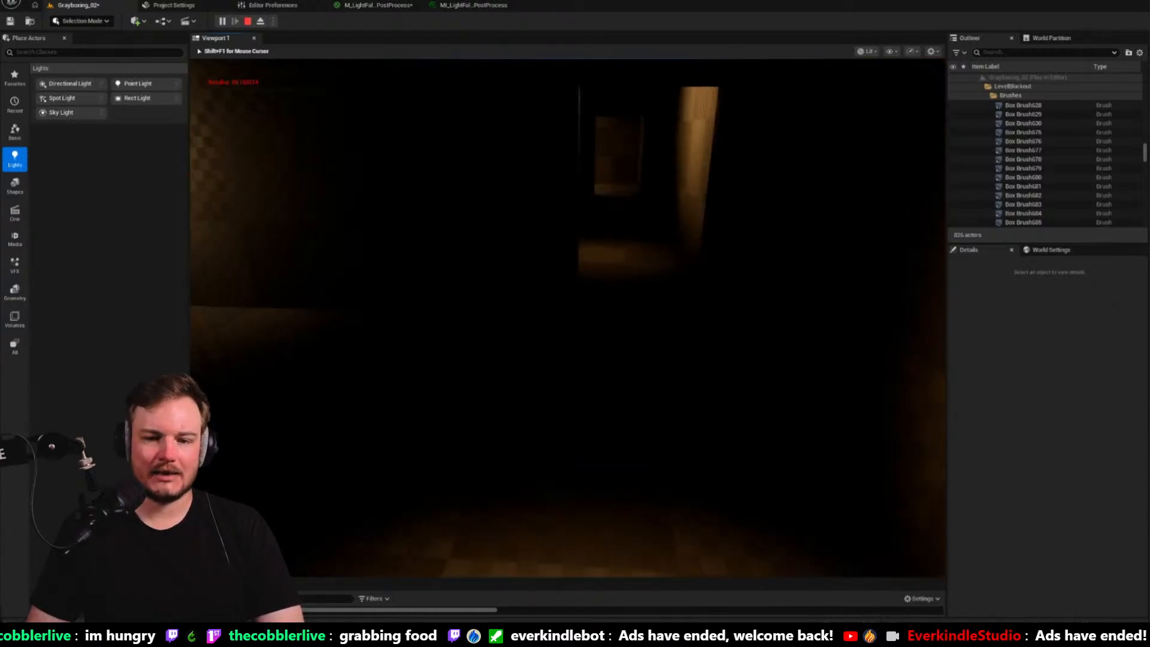
# Walk through the dark upper passage and across the orange-lit room to its far doorway, checking how the light leads onward
pyautogui.press('w')
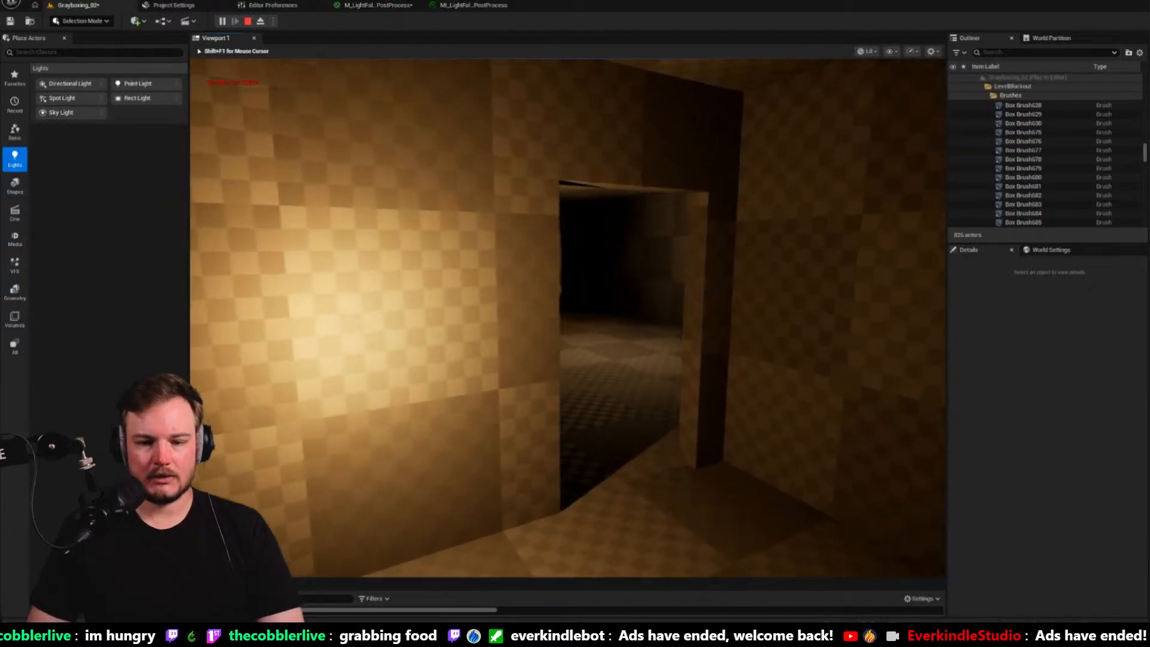
pyautogui.press('w')
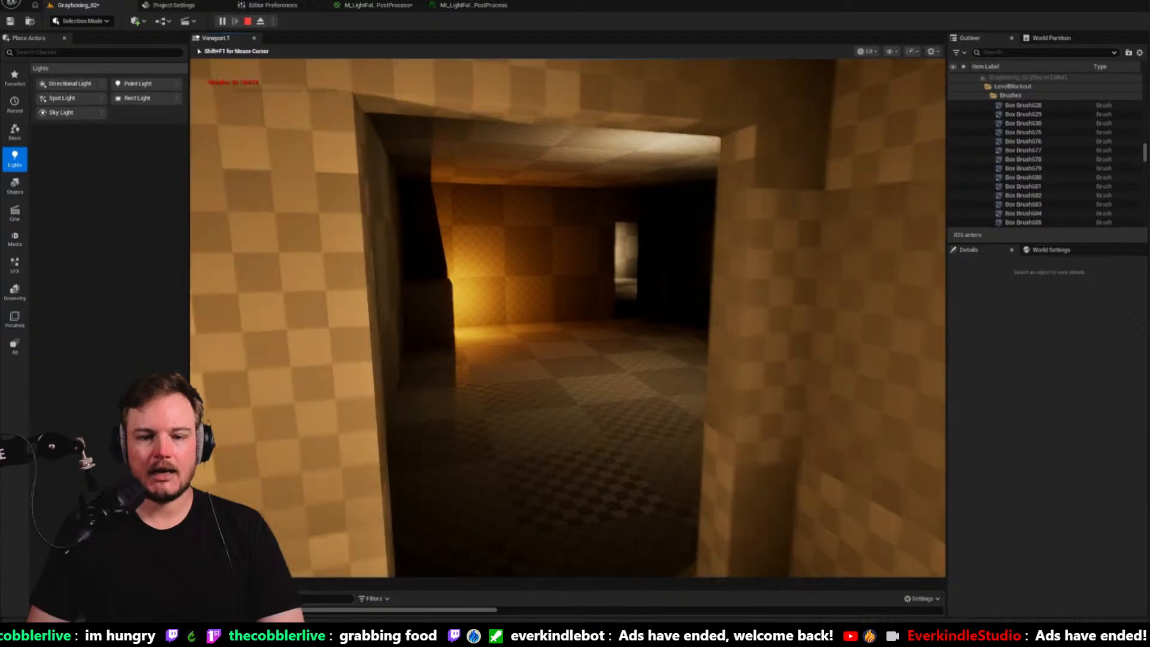
pyautogui.press('w')
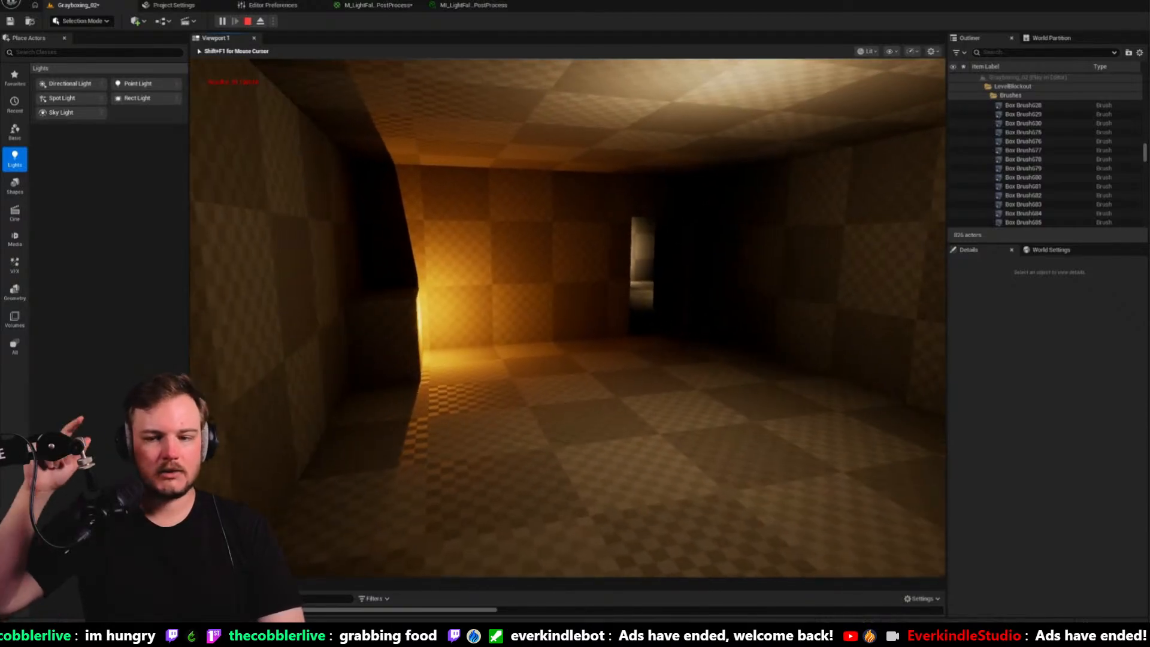
pyautogui.press('w')
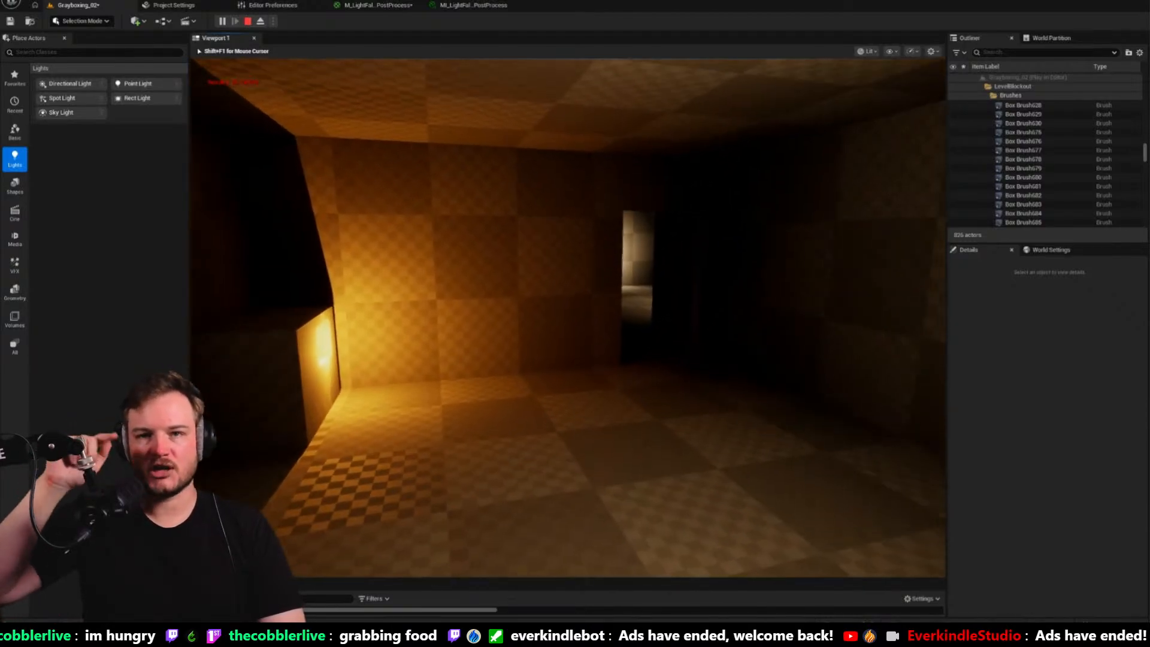
pyautogui.press('w')
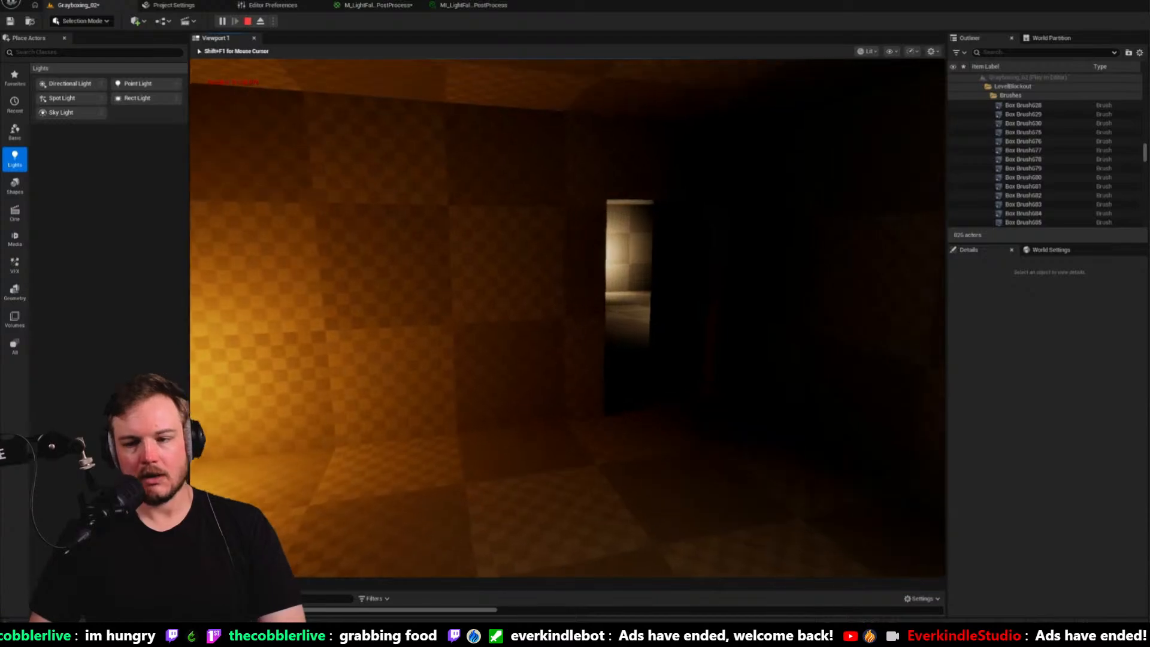
pyautogui.press('w')
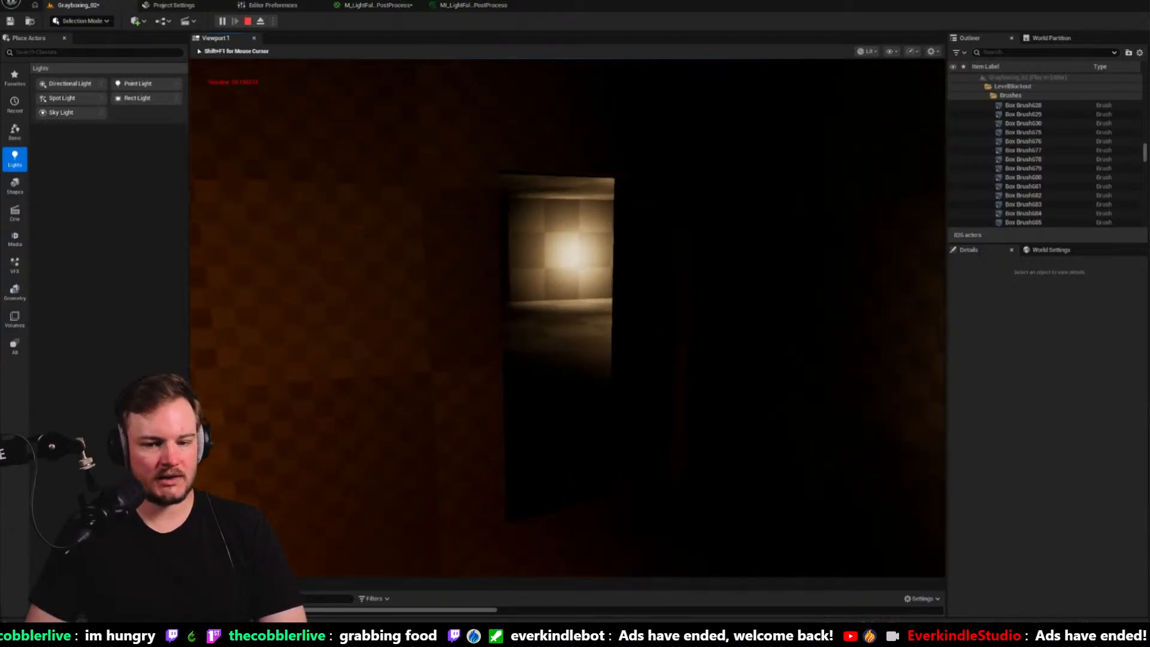
pyautogui.press('w')
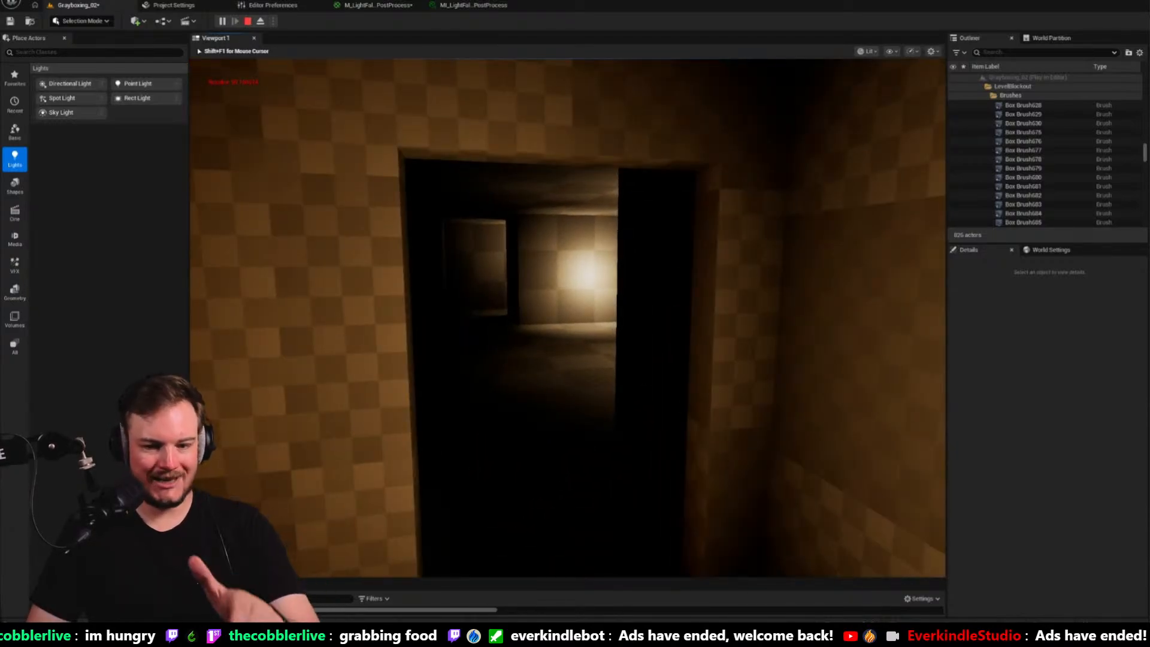
# Stop the playtest and inspect the level blockout from outside and above, around its outer edge
pyautogui.press('Escape')
pyautogui.moveTo(640, 265); pyautogui.dragTo(612, 269, button='right')
pyautogui.press('s')
pyautogui.press('s')
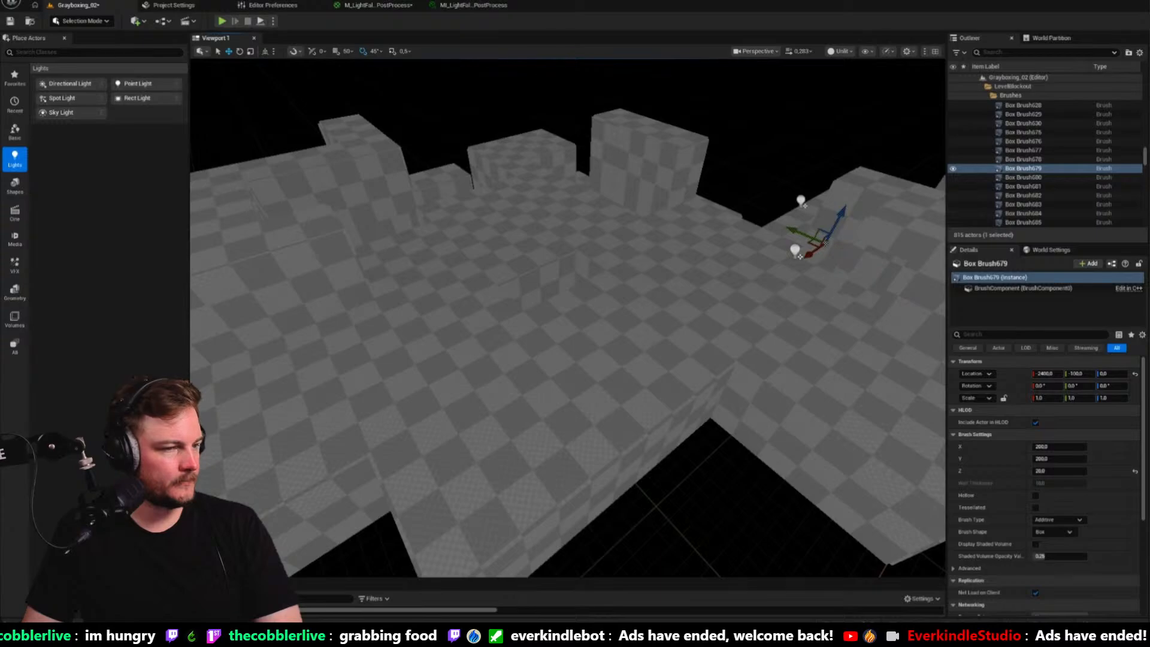
pyautogui.press('s')
pyautogui.moveTo(456, 300)
pyautogui.mouseDown(button='right')
pyautogui.moveTo(575, 318)
pyautogui.moveTo(539, 310)
pyautogui.moveTo(563, 313)
pyautogui.moveTo(558, 304)
pyautogui.moveTo(557, 324)
pyautogui.moveTo(570, 316)
pyautogui.moveTo(543, 316)
pyautogui.moveTo(617, 248)
pyautogui.mouseUp(button='right')
pyautogui.press('w')
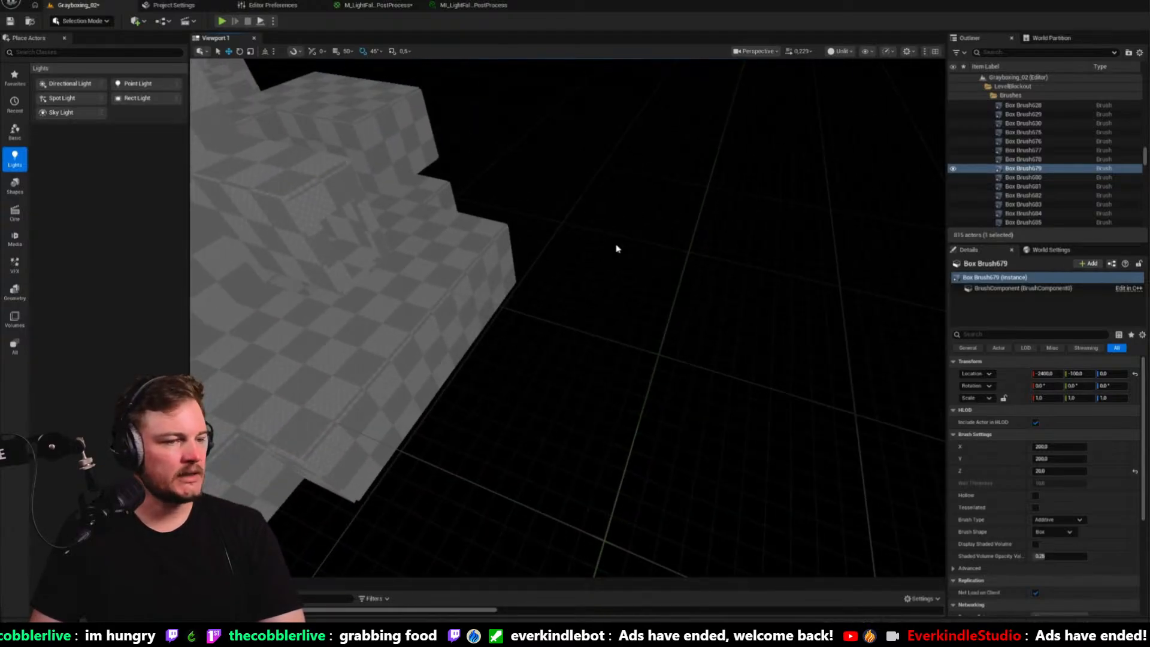
# Switch past the Dungeon Scrawl map to the annotated floor plan reference and maximize its window
pyautogui.hotkey('alt', 'Tab')
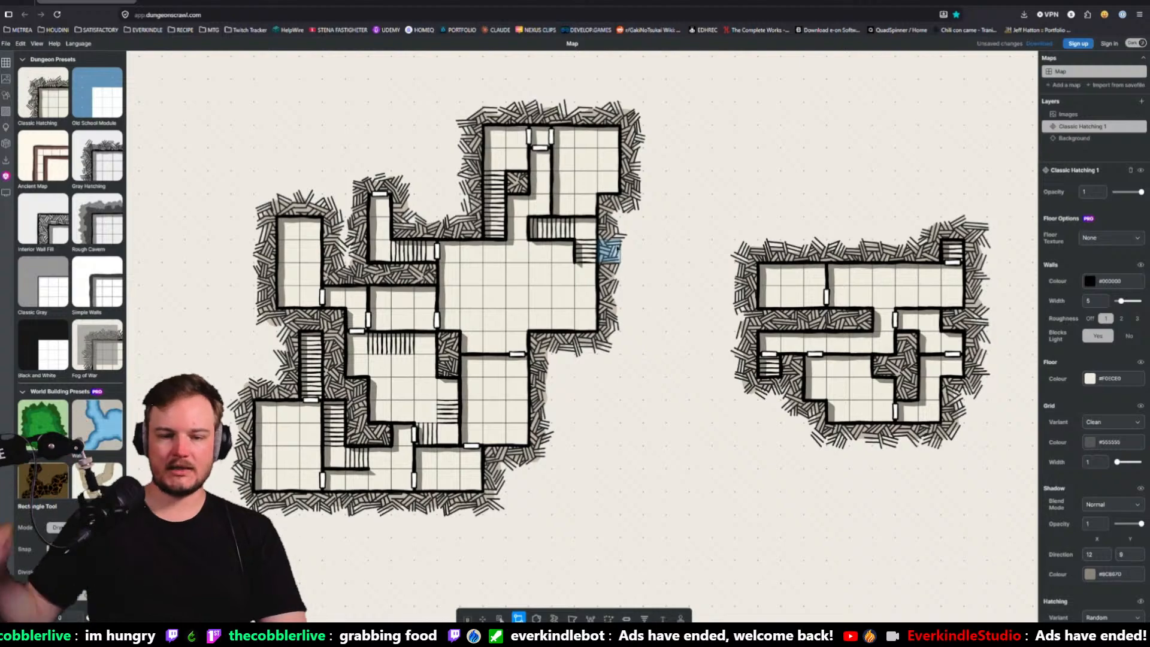
pyautogui.moveTo(379, 250); pyautogui.dragTo(329, 280, button='middle')
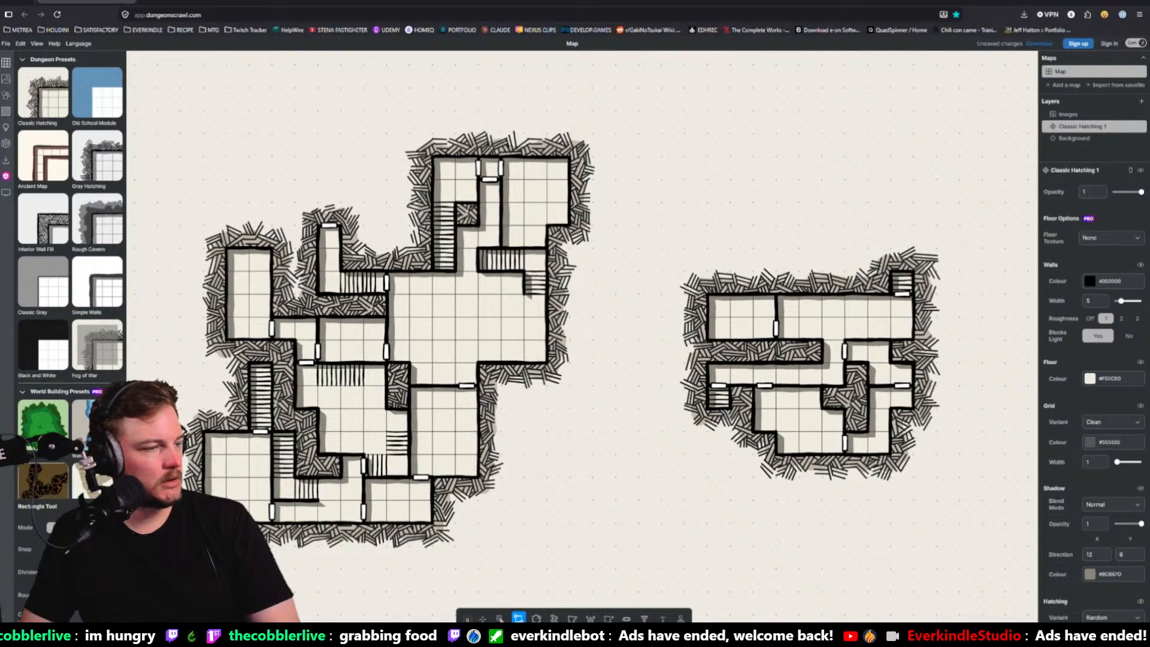
pyautogui.hotkey('ctrl', 'f')
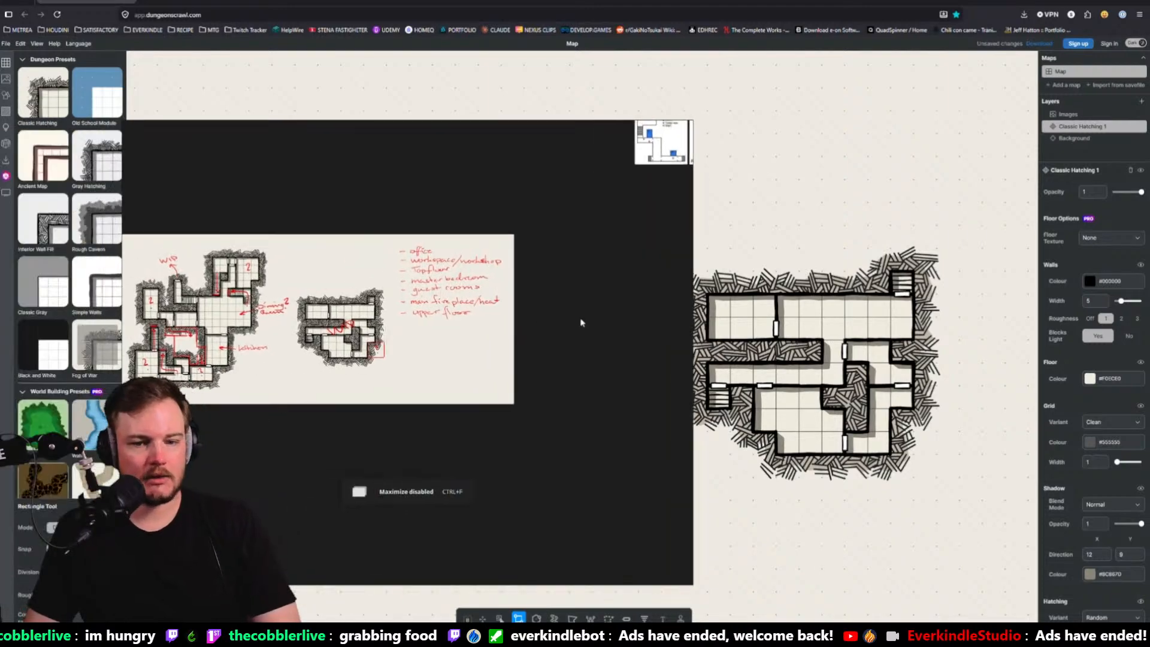
pyautogui.hotkey('ctrl', 'f')
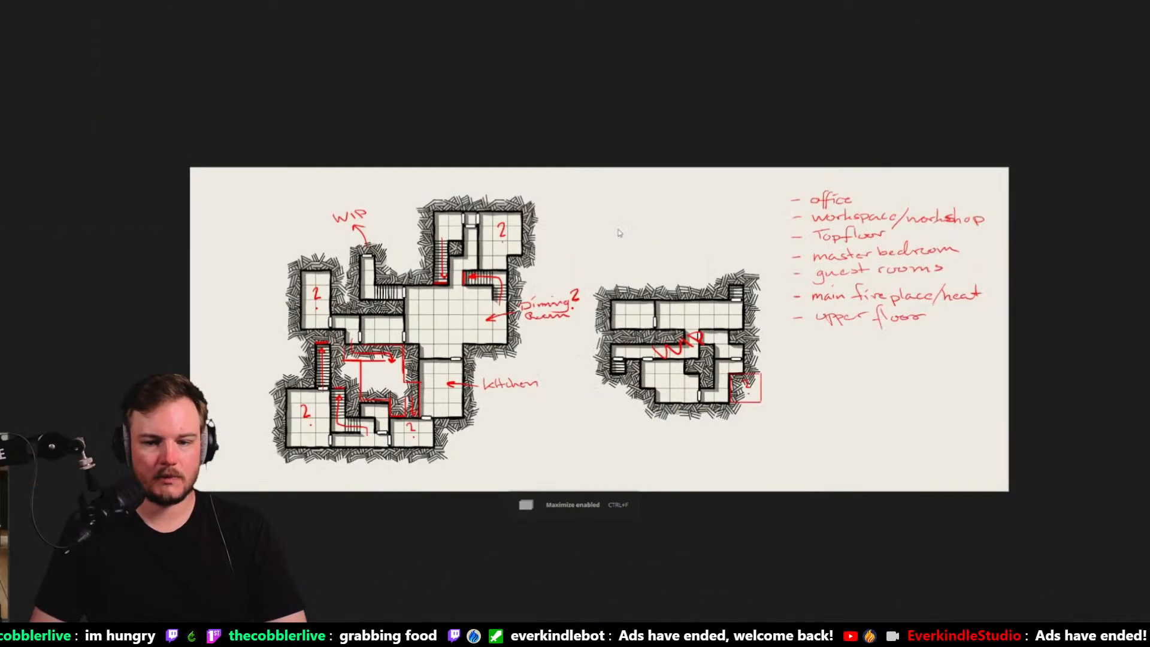
# Examine the annotated floor plan's question-marked rooms, WIP areas and the handwritten list of rooms still missing
pyautogui.scroll(4, 641, 225)
pyautogui.moveTo(649, 222); pyautogui.dragTo(660, 119, button='middle')
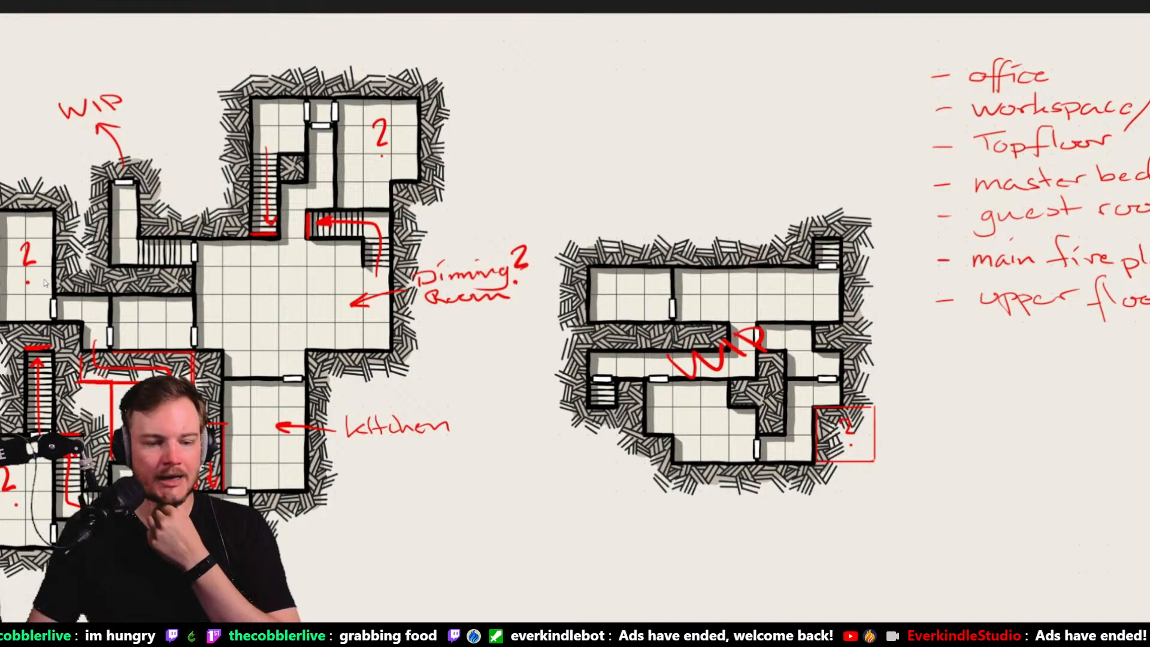
pyautogui.moveTo(45, 282); pyautogui.dragTo(242, 286, button='middle')
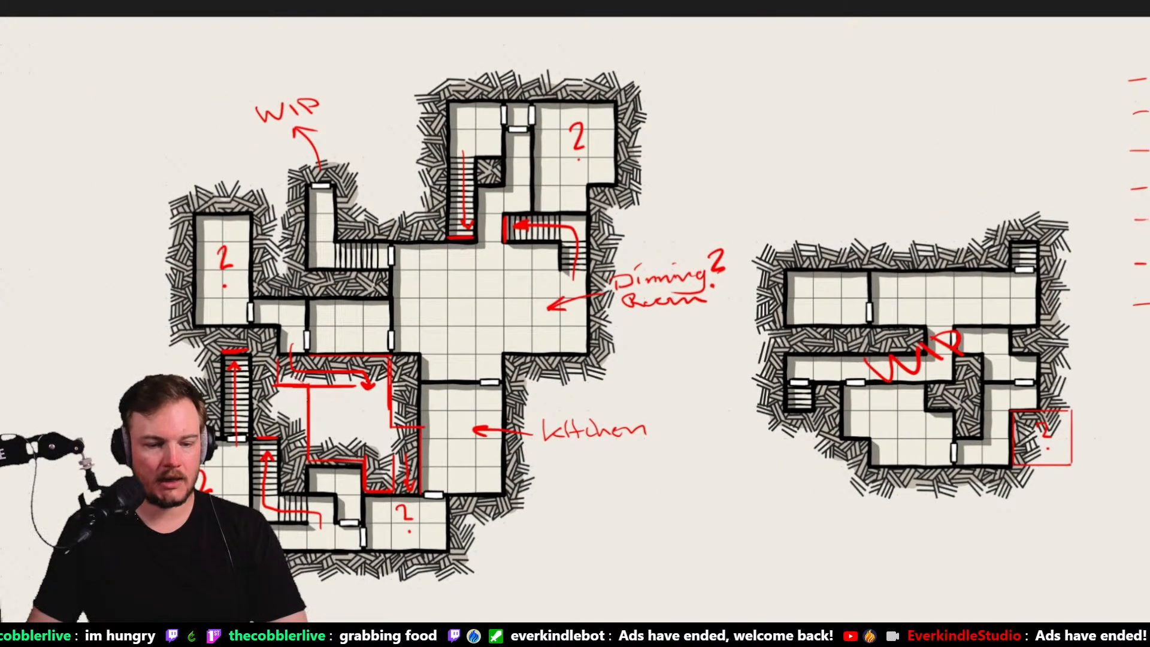
pyautogui.moveTo(25, 211); pyautogui.dragTo(67, 223, button='middle')
pyautogui.moveTo(189, 174); pyautogui.dragTo(227, 233, button='middle')
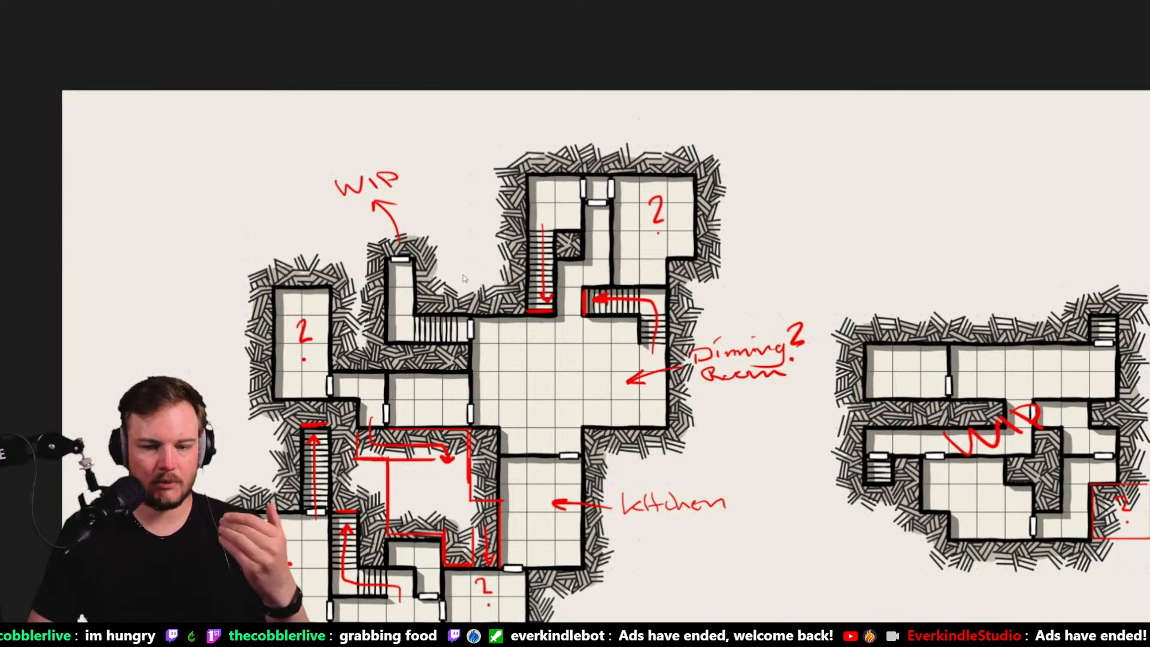
pyautogui.moveTo(782, 356); pyautogui.dragTo(546, 293, button='middle')
pyautogui.moveTo(718, 238); pyautogui.dragTo(694, 237, button='middle')
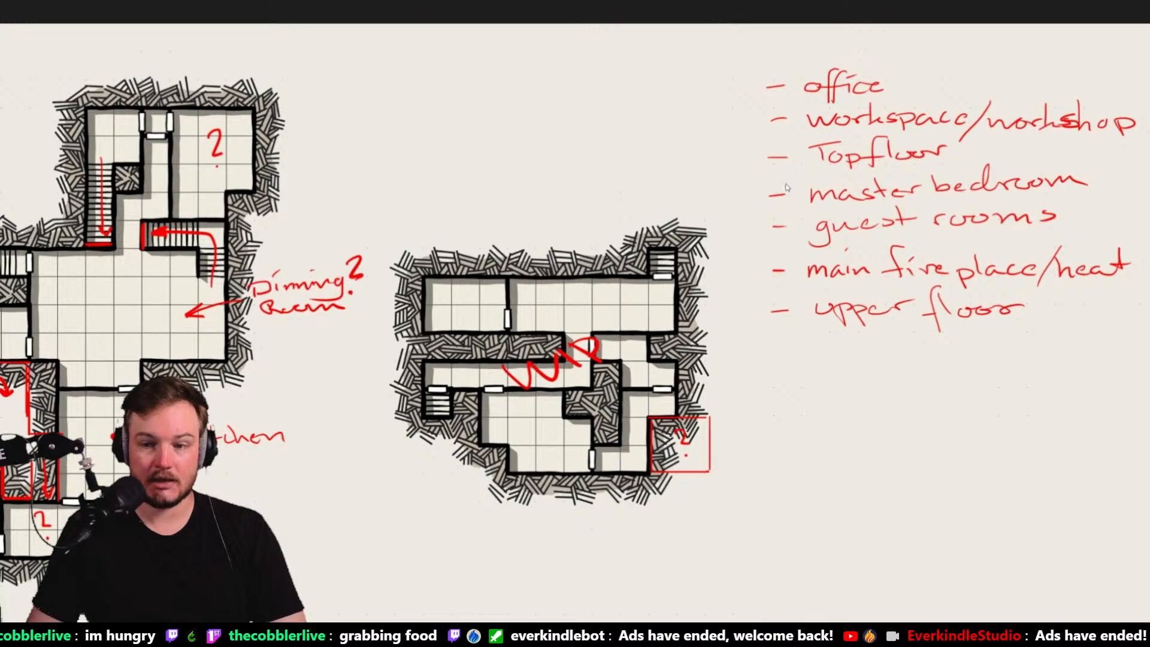
pyautogui.scroll(-2, 775, 303)
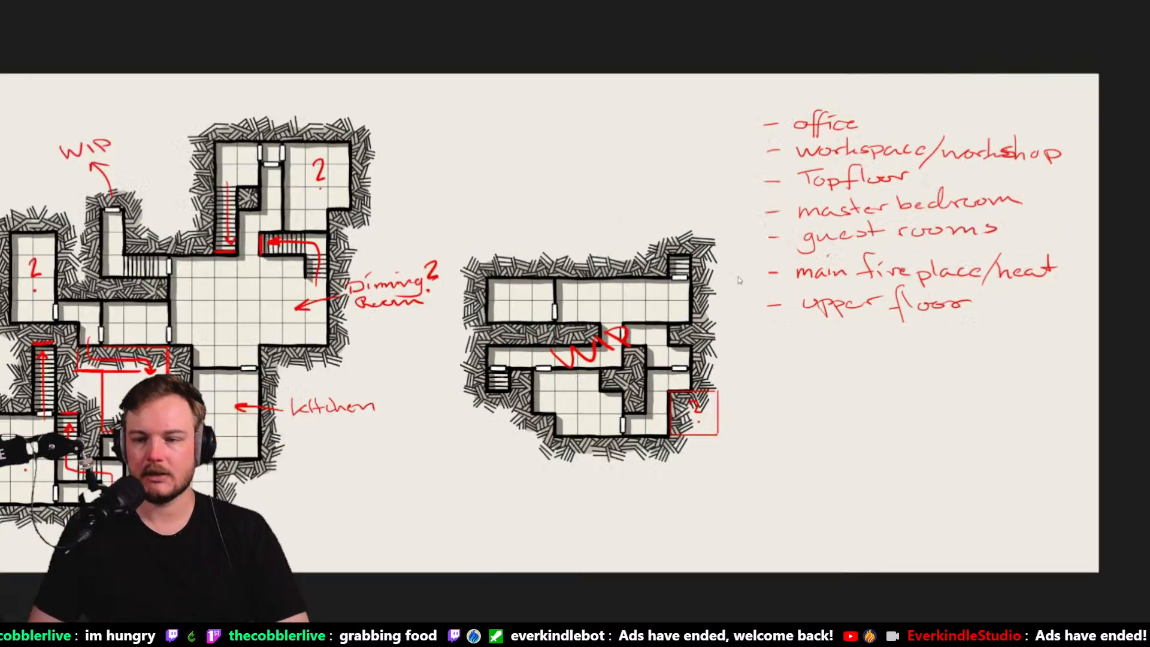
pyautogui.scroll(-2, 580, 259)
pyautogui.scroll(1, 578, 223)
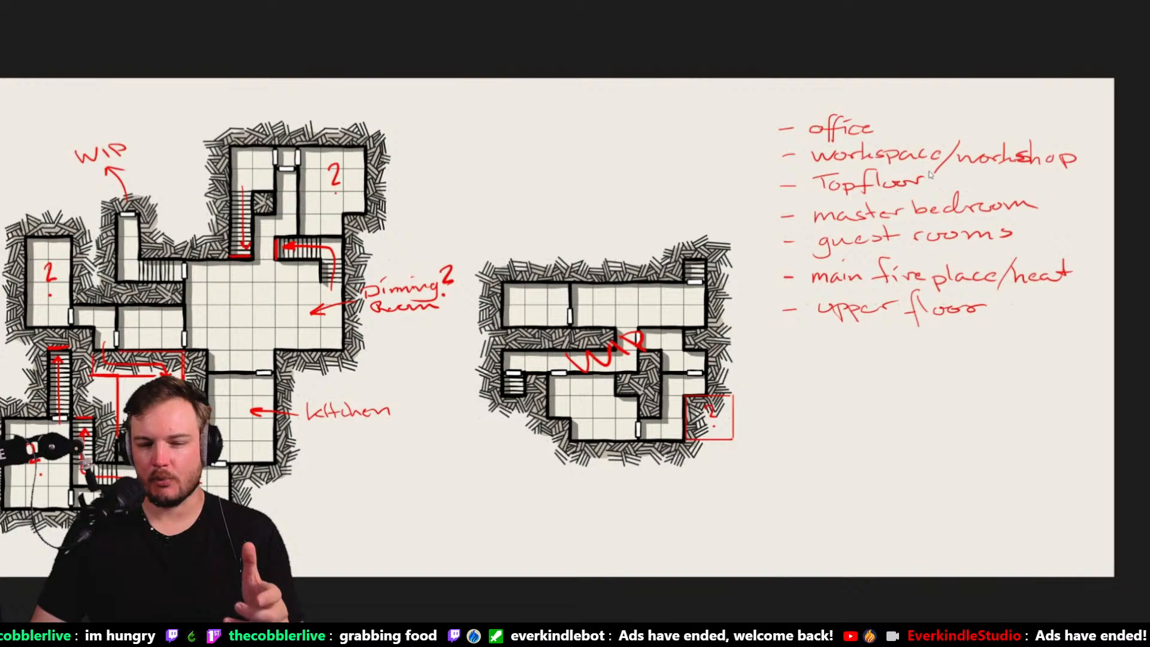
pyautogui.scroll(-2, 855, 187)
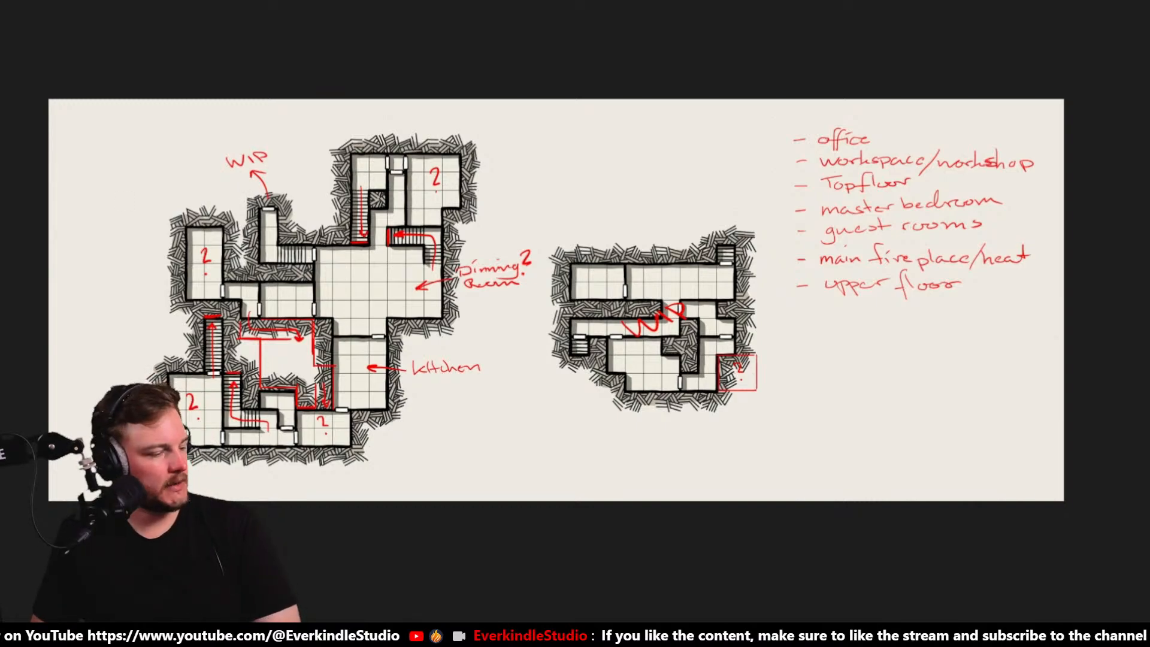
# Switch to the Dungeon Scrawl map and draw a detached 3 by 4 square room in the empty area northwest of the main floor
pyautogui.hotkey('alt', 'Tab')
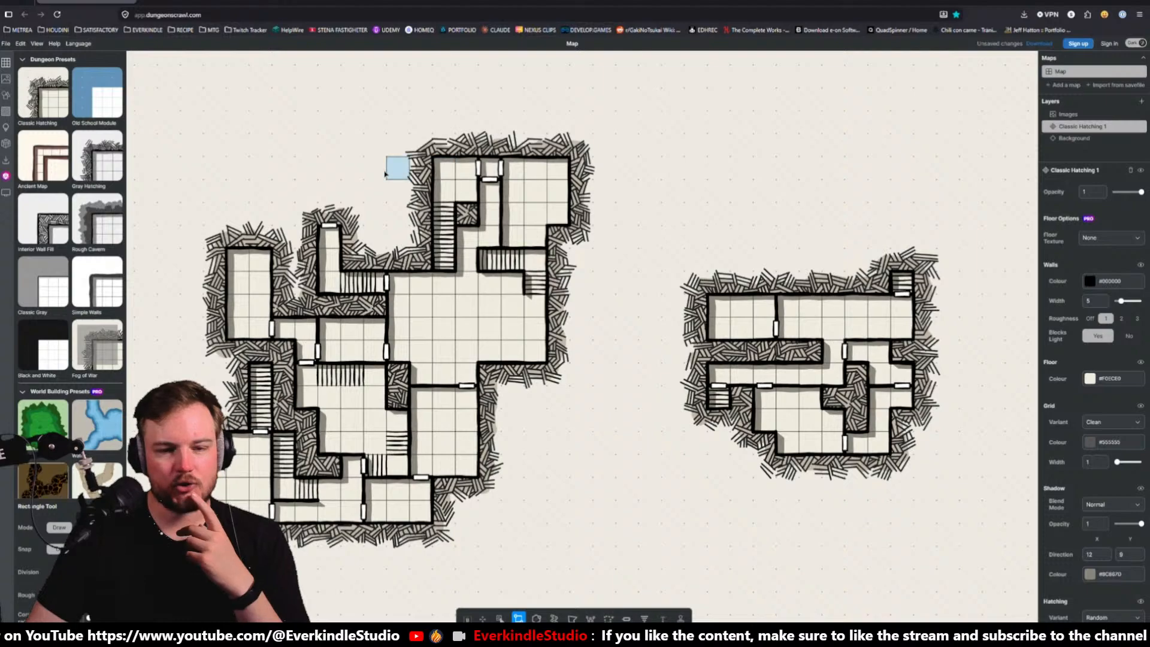
pyautogui.moveTo(406, 174); pyautogui.dragTo(717, 262, button='middle')
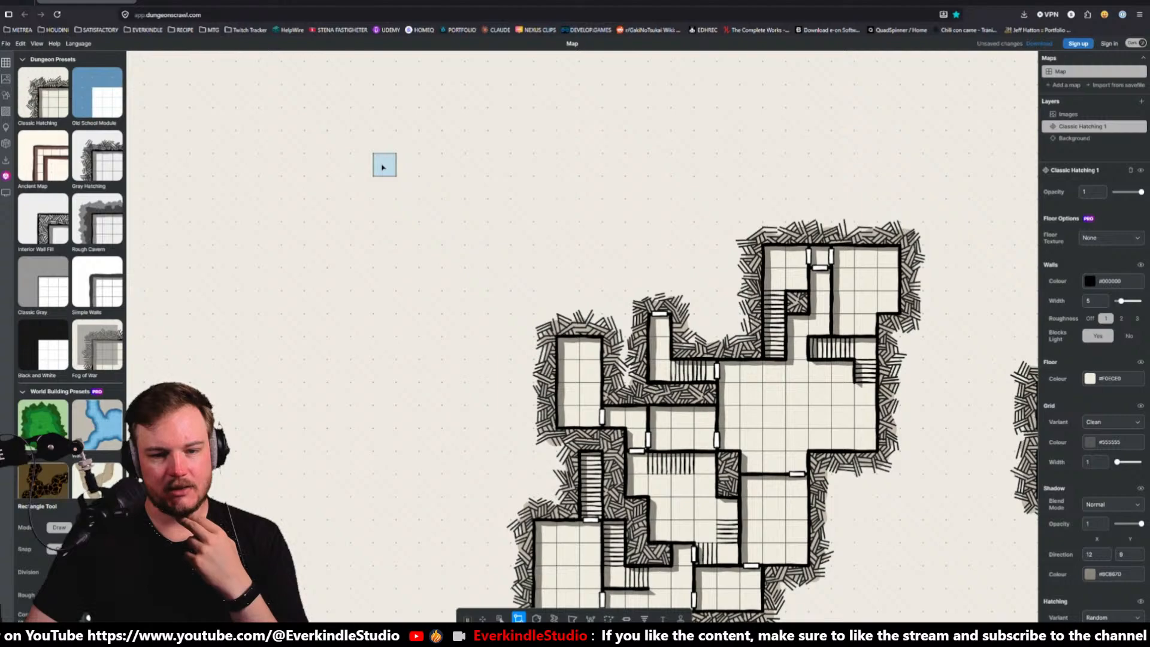
pyautogui.moveTo(383, 166)
pyautogui.mouseDown()
pyautogui.moveTo(424, 245)
pyautogui.moveTo(429, 227)
pyautogui.mouseUp()
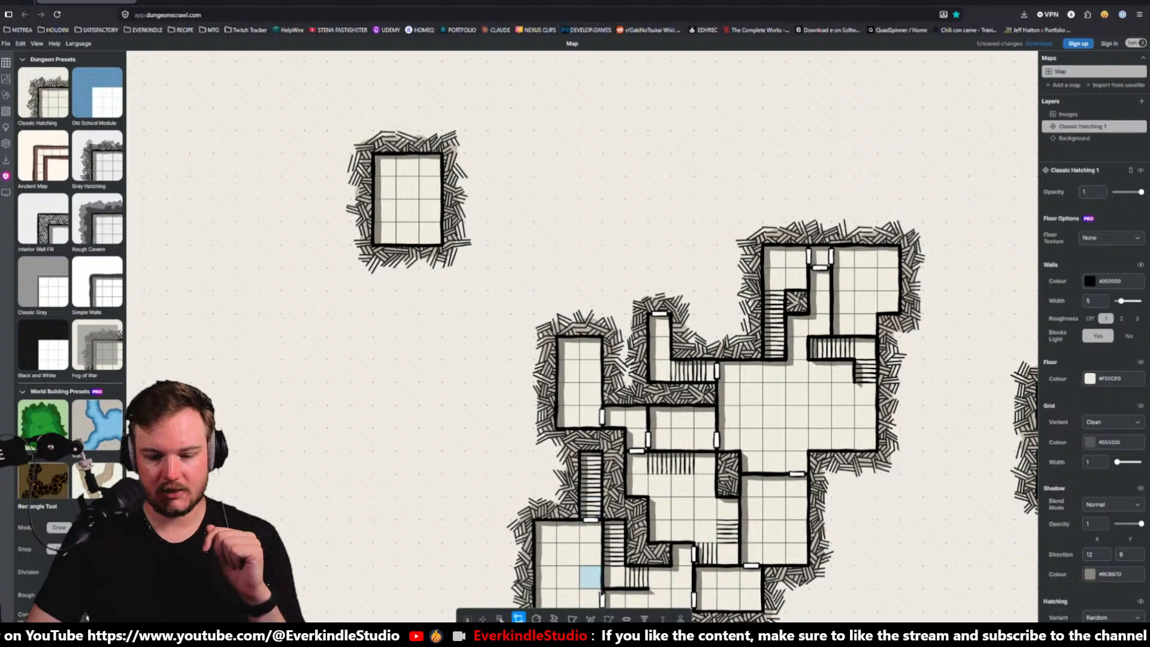
# Try to reposition the detached room by cutting it and pasting it slightly further east, then discard the paste
pyautogui.click(609, 618)
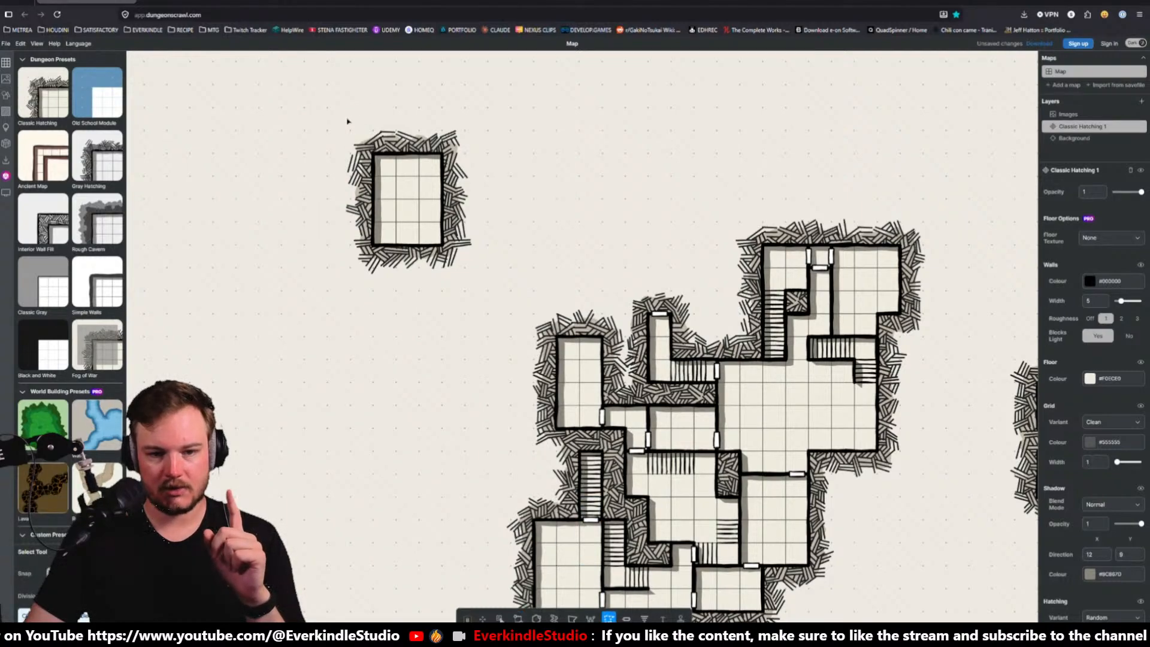
pyautogui.moveTo(351, 110)
pyautogui.mouseDown()
pyautogui.moveTo(475, 120)
pyautogui.moveTo(476, 198)
pyautogui.moveTo(320, 317)
pyautogui.moveTo(310, 168)
pyautogui.moveTo(321, 172)
pyautogui.mouseUp()
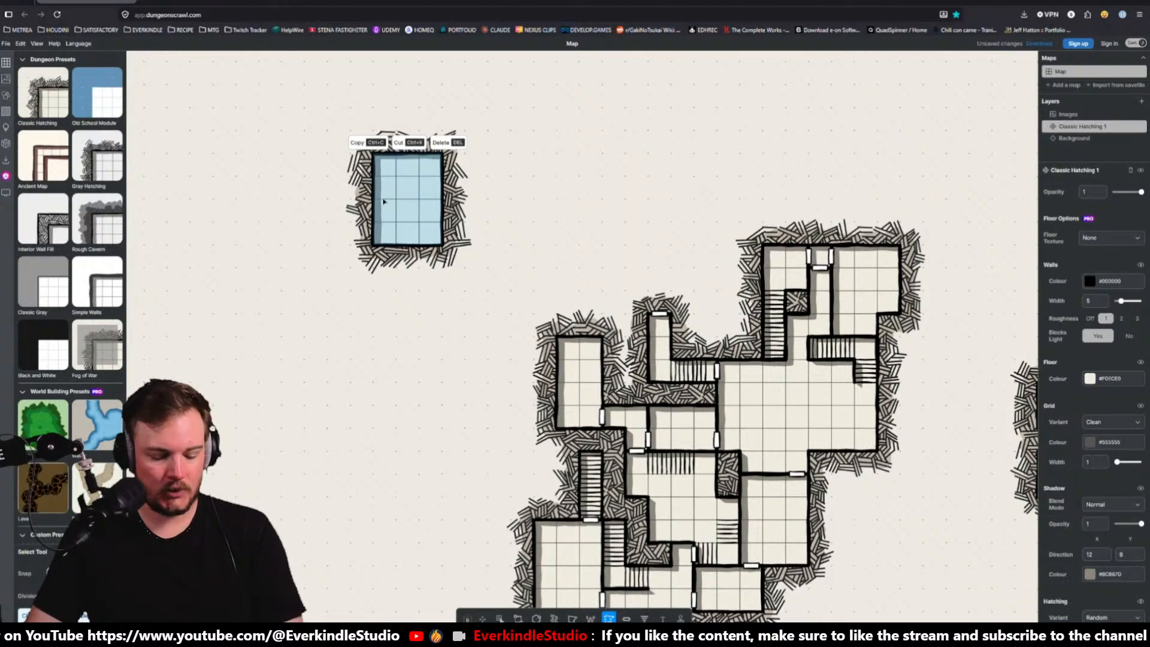
pyautogui.hotkey('ctrl', 'x')
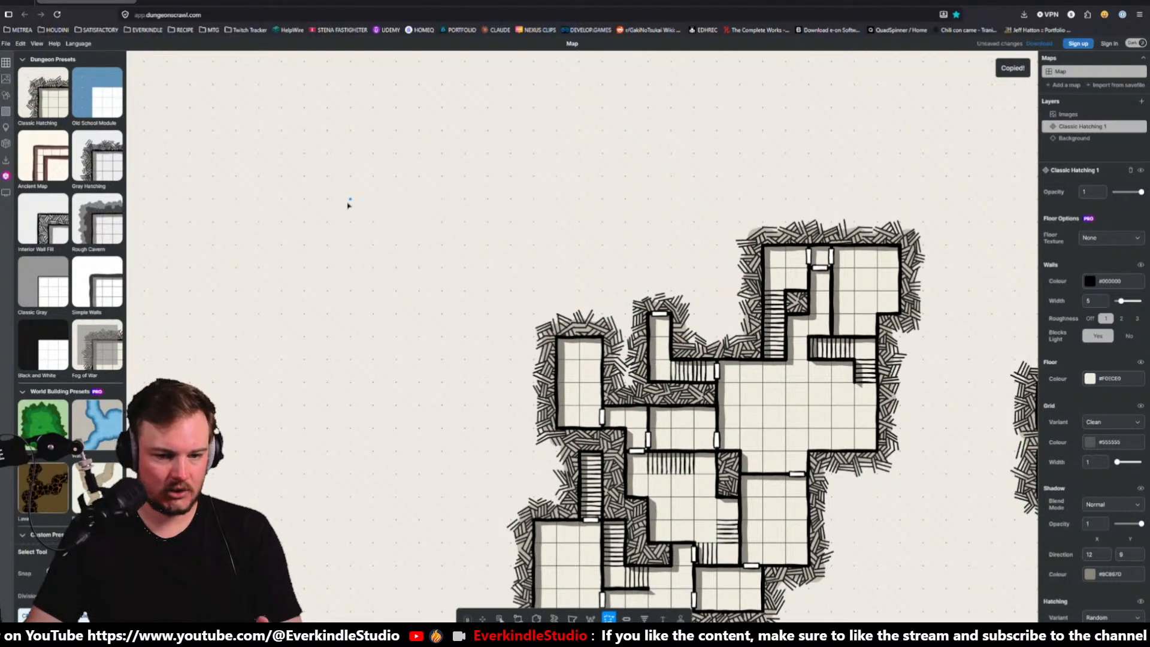
pyautogui.hotkey('ctrl', 'v')
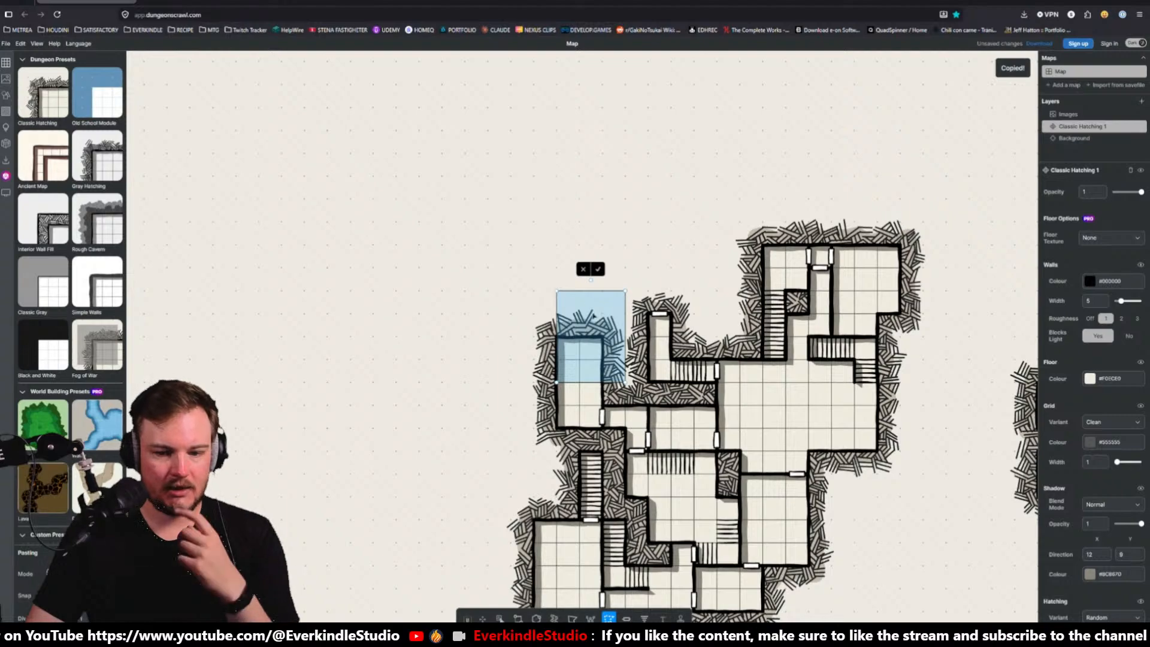
pyautogui.moveTo(593, 316); pyautogui.dragTo(496, 180)
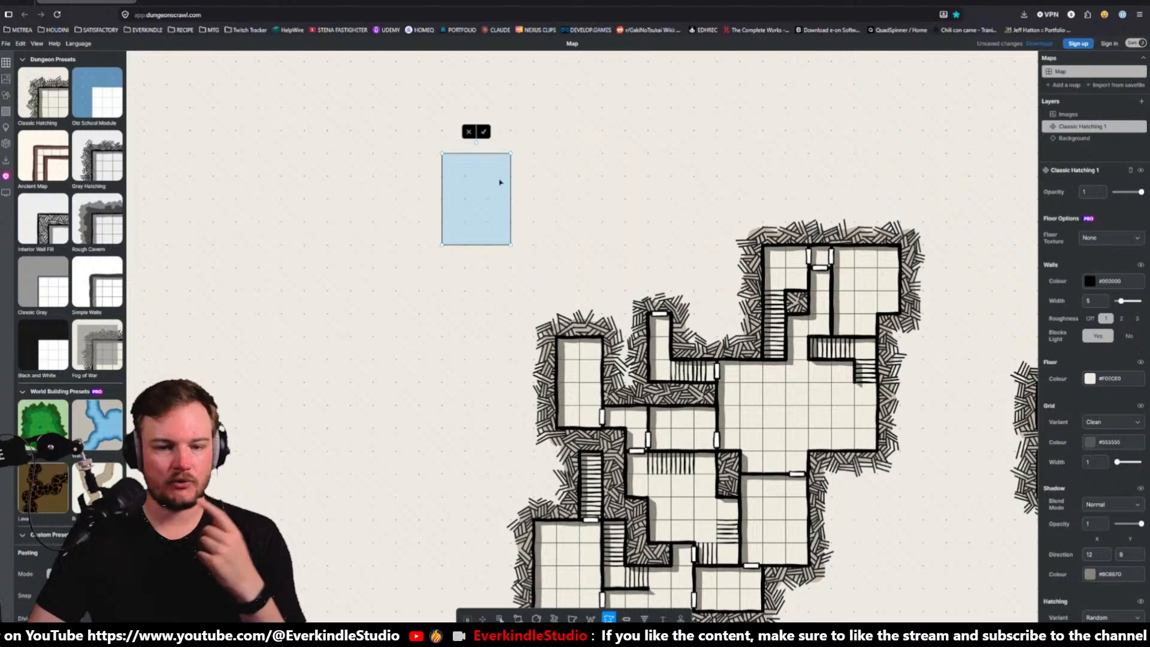
pyautogui.click(470, 133)
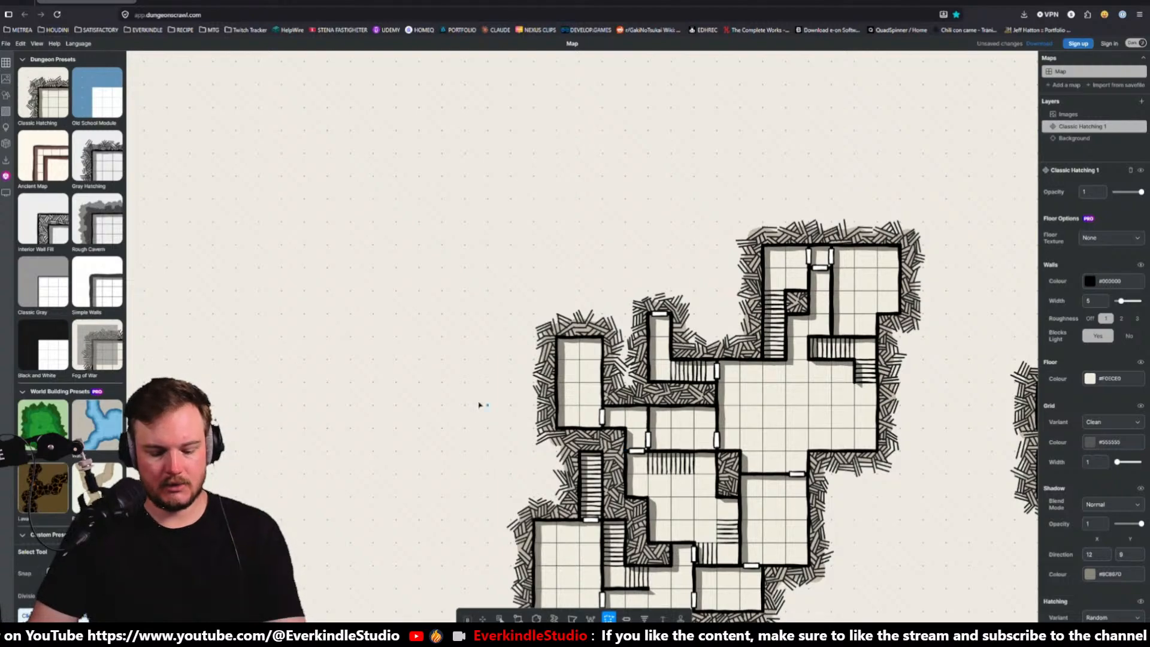
# Extend the narrow corridor north past its end door and connect an 8 by 2 square room and an L-shaped room along its west side
pyautogui.press('r')
pyautogui.moveTo(665, 324)
pyautogui.mouseDown()
pyautogui.moveTo(649, 135)
pyautogui.moveTo(659, 111)
pyautogui.mouseUp()
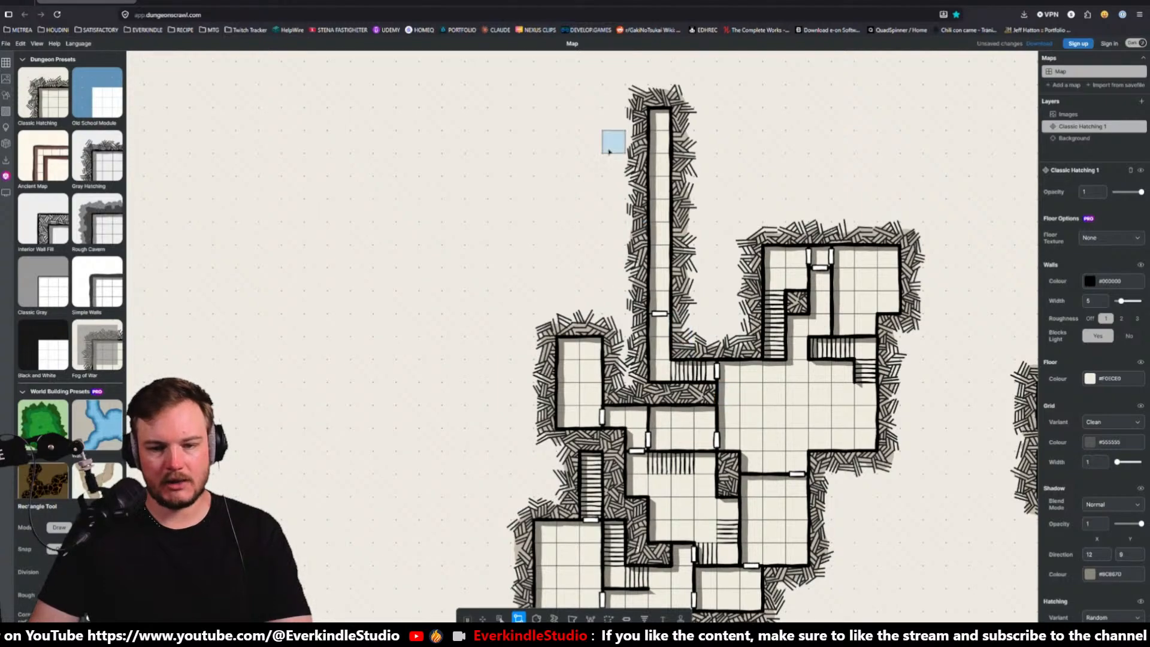
pyautogui.moveTo(611, 141); pyautogui.dragTo(443, 175)
pyautogui.moveTo(570, 187); pyautogui.dragTo(617, 236)
pyautogui.moveTo(614, 279)
pyautogui.mouseDown()
pyautogui.moveTo(443, 257)
pyautogui.moveTo(421, 223)
pyautogui.mouseUp()
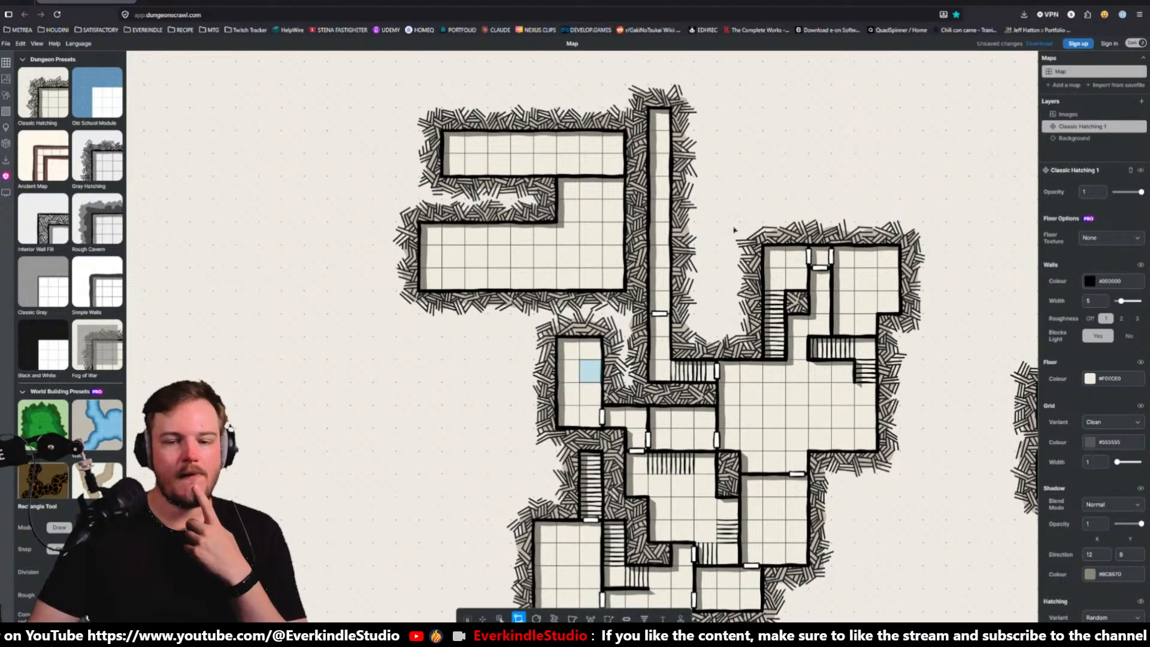
pyautogui.moveTo(660, 233); pyautogui.dragTo(611, 234)
pyautogui.click(638, 143)
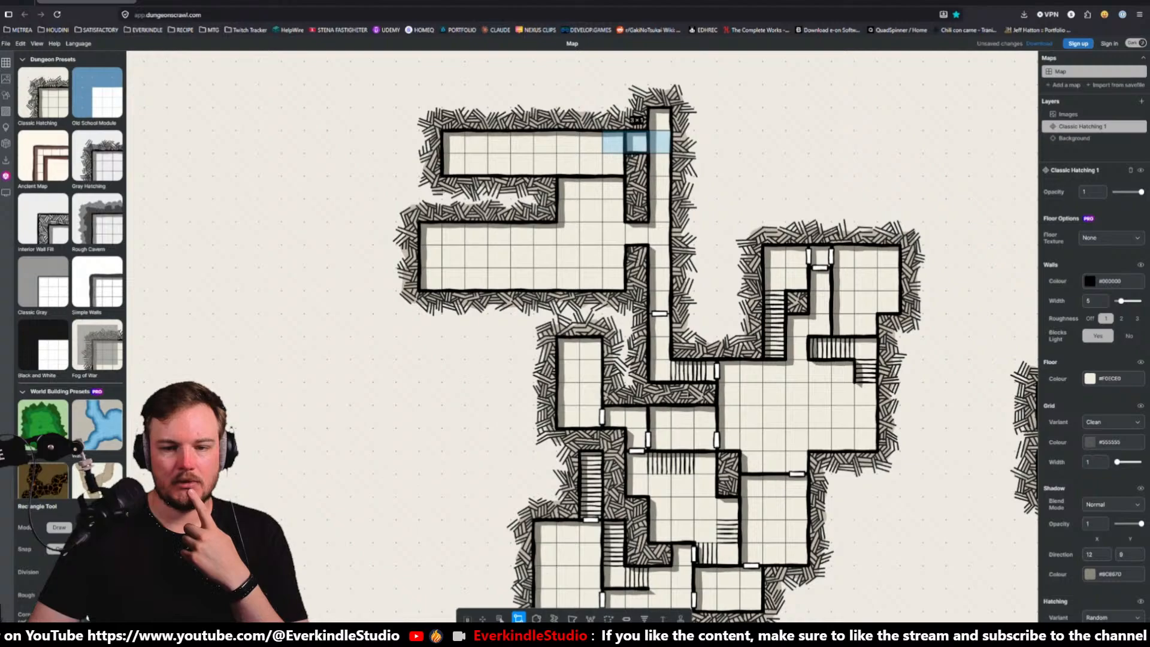
# Erase the corridor extension and its two connected rooms with a 17 by 11 square rectangle
pyautogui.scroll(-3, 688, 390)
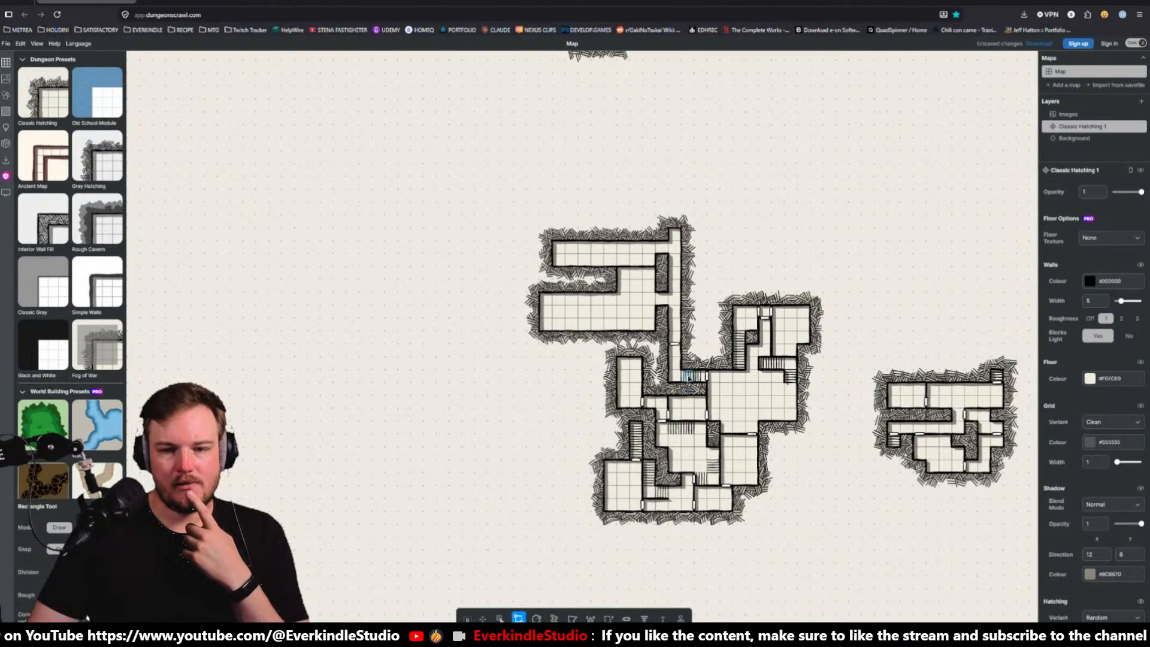
pyautogui.scroll(-2, 689, 386)
pyautogui.scroll(3, 644, 320)
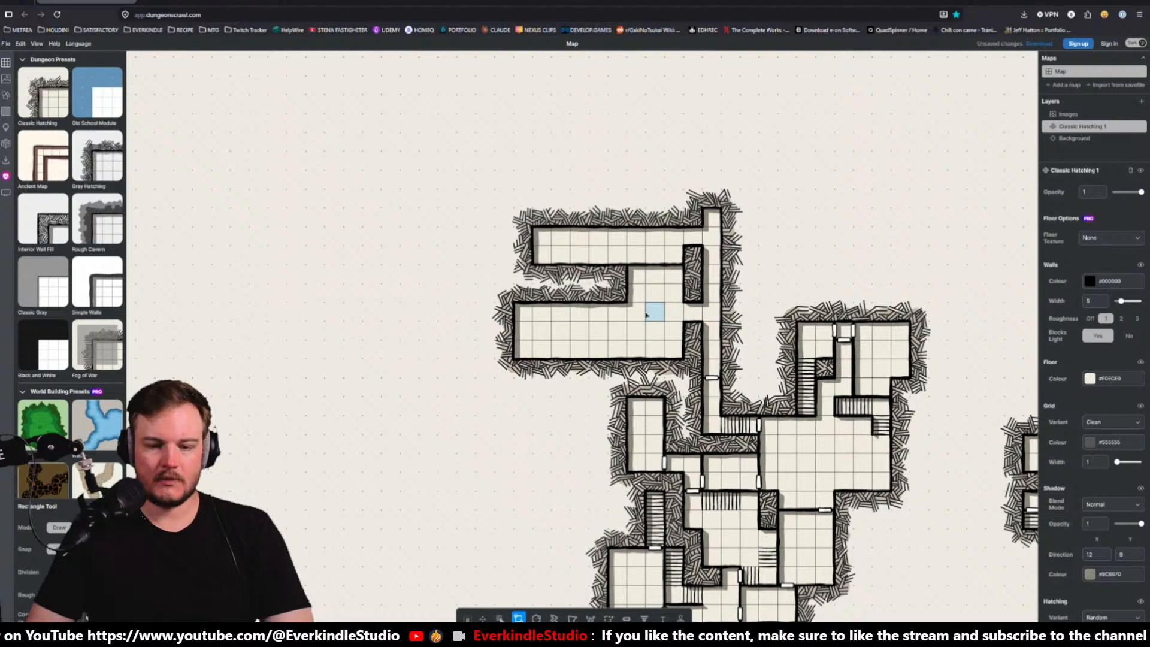
pyautogui.moveTo(447, 180); pyautogui.dragTo(743, 363)
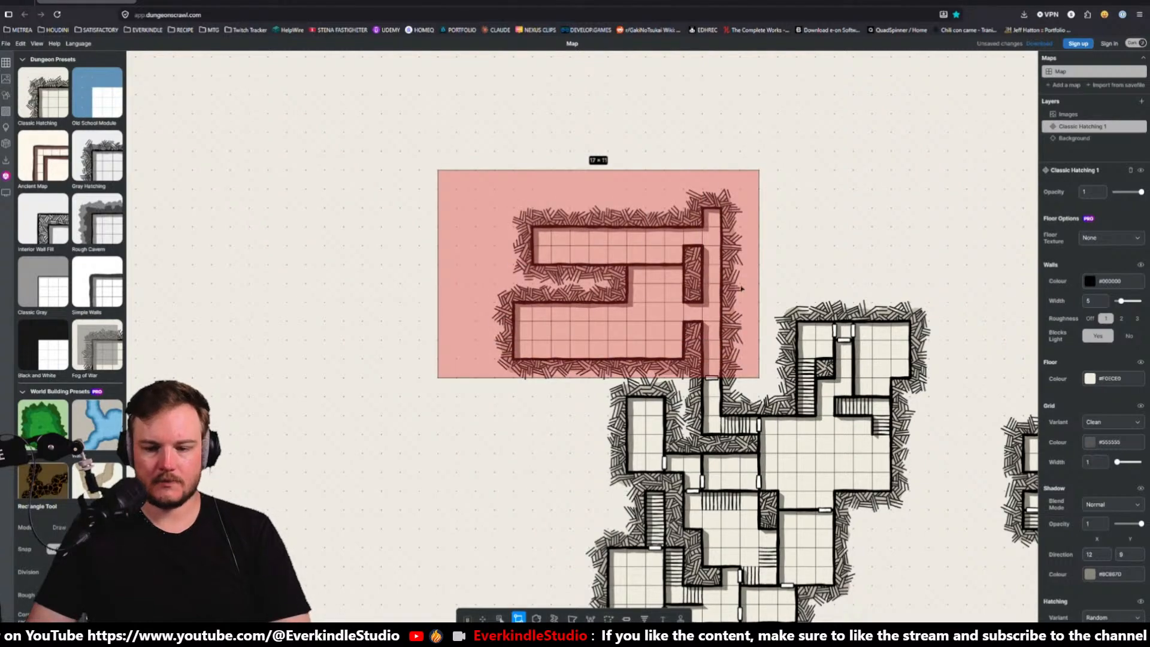
# Draw a T-shaped corridor beyond the narrow corridor's north end door, flanked by a 3 by 4 square room west and a 2 by 4 square room east
pyautogui.moveTo(742, 289); pyautogui.dragTo(743, 287)
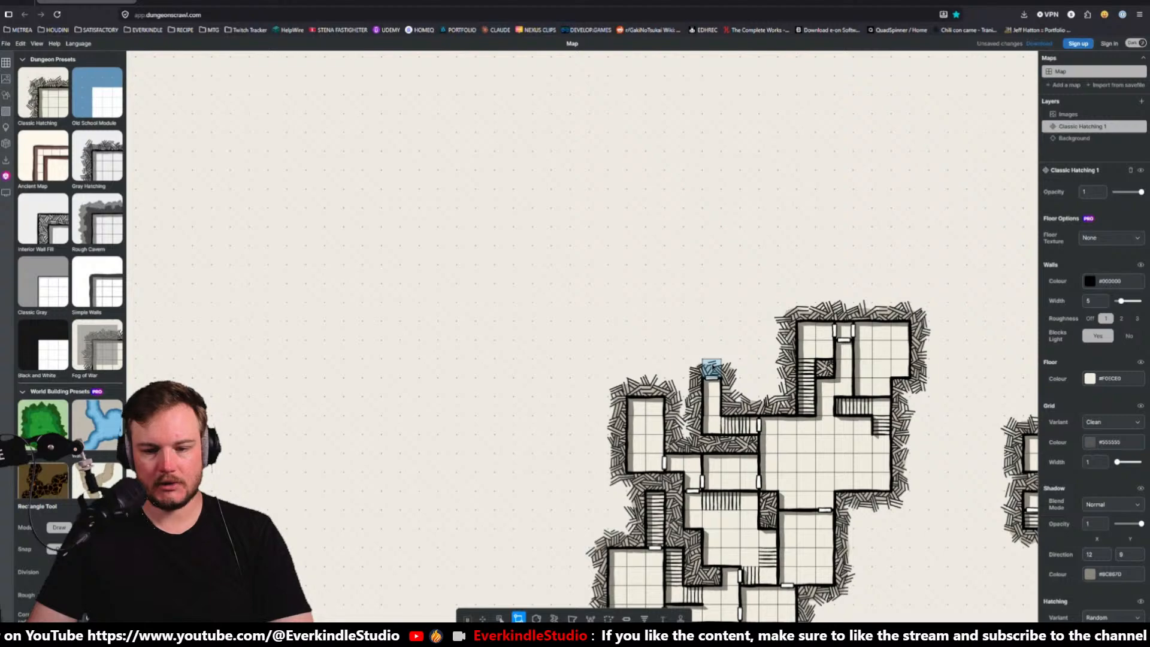
pyautogui.moveTo(712, 368); pyautogui.dragTo(674, 285)
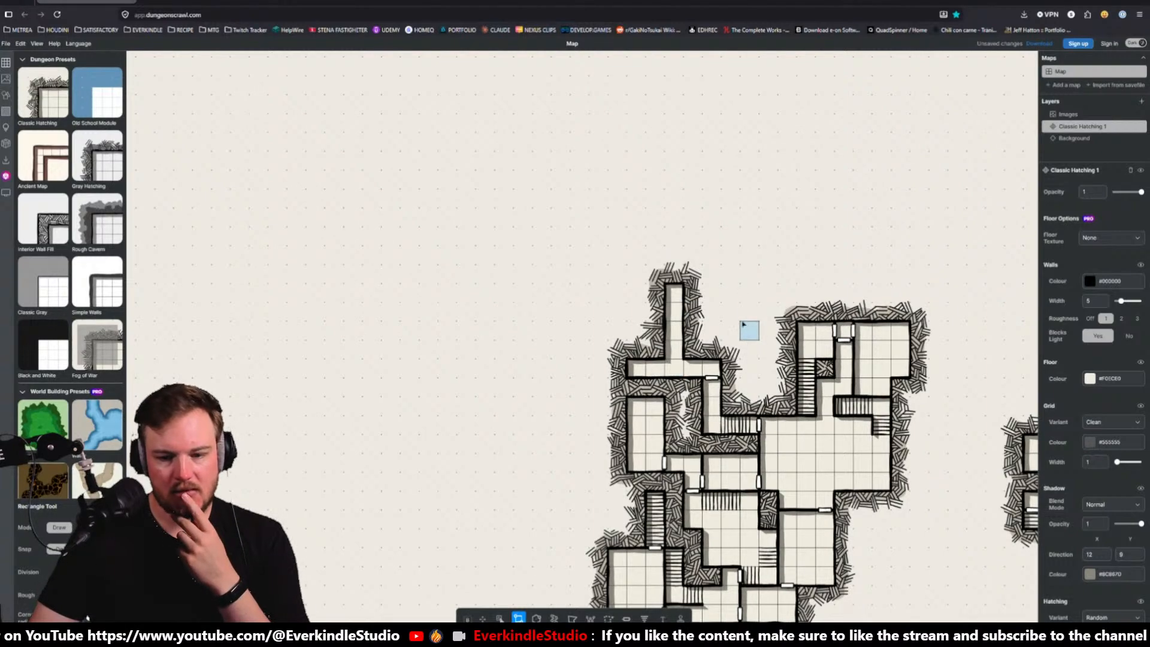
pyautogui.moveTo(693, 348); pyautogui.dragTo(711, 304)
pyautogui.moveTo(654, 348); pyautogui.dragTo(614, 299)
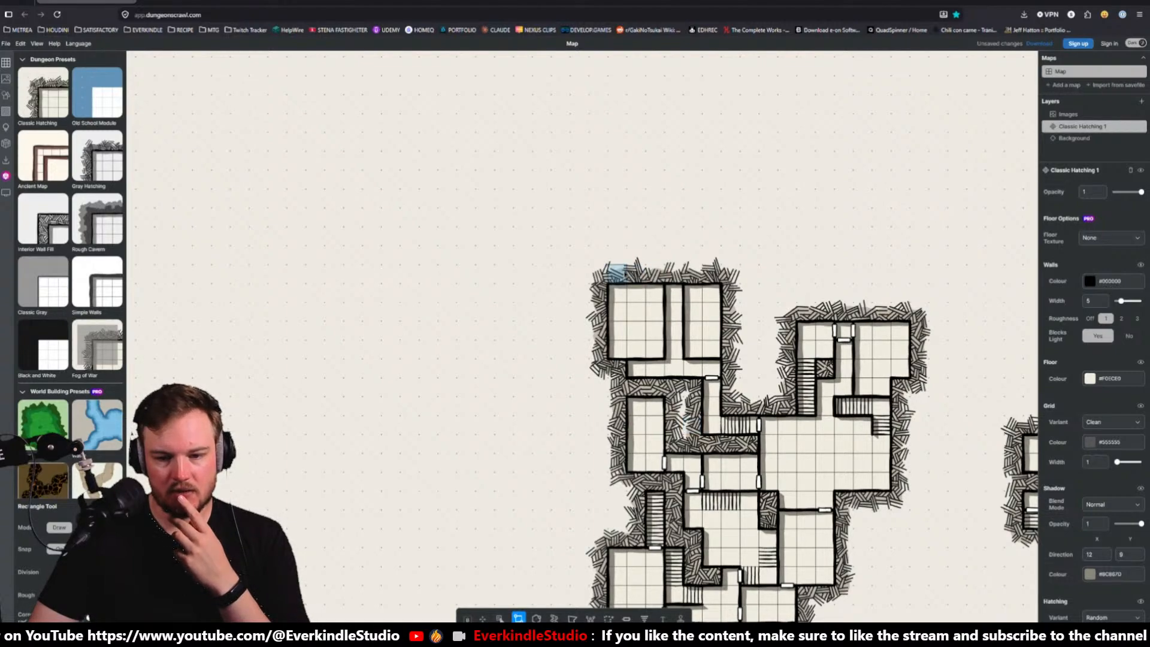
# Add a cross corridor with a 3 by 4 square room north of it, and widen the east room to three squares
pyautogui.moveTo(616, 273); pyautogui.dragTo(660, 190)
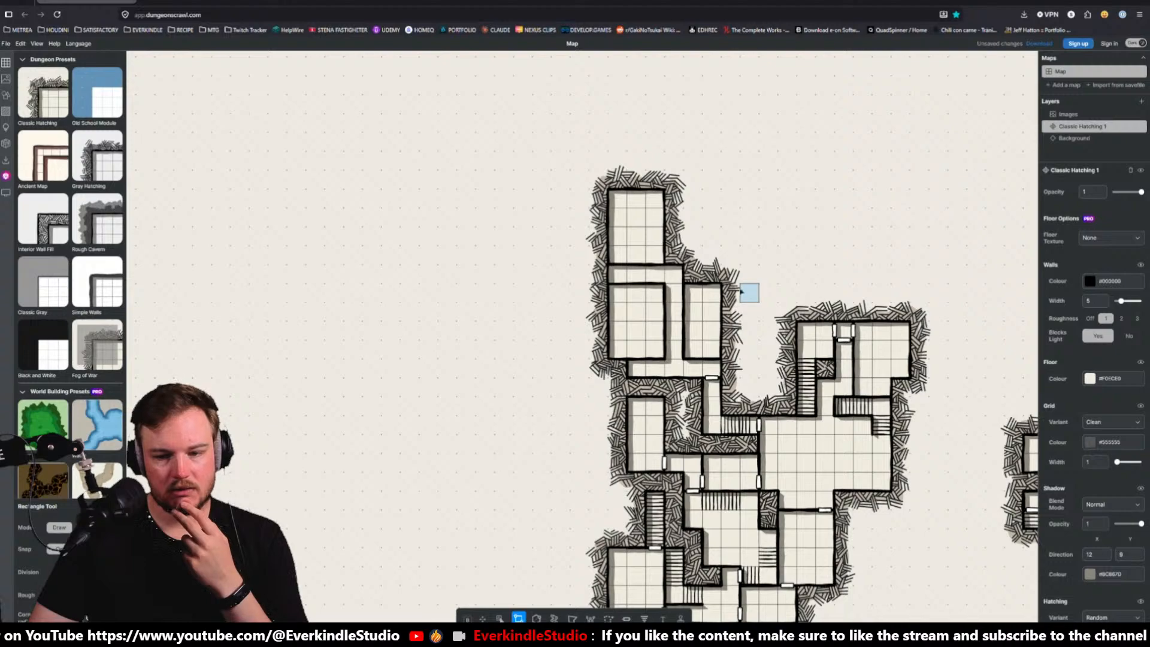
pyautogui.moveTo(732, 285); pyautogui.dragTo(713, 348)
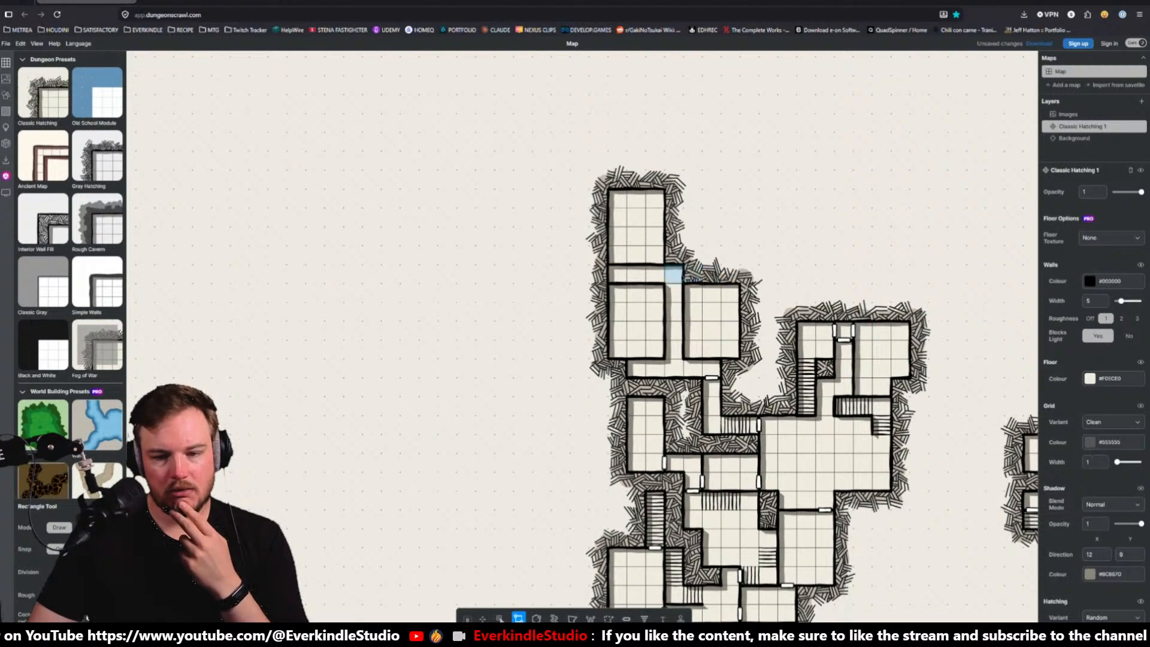
pyautogui.moveTo(692, 274); pyautogui.dragTo(734, 277)
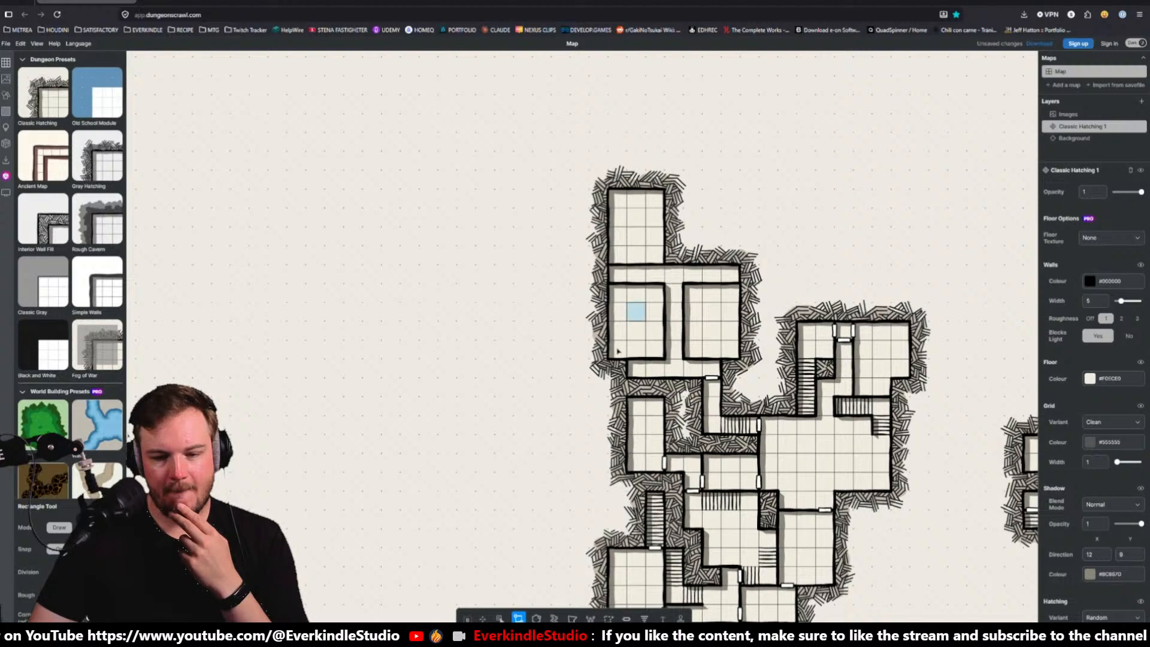
# Extend the lower corridor southwest beside the small room, and continue it east and north to close a ring around the east room
pyautogui.moveTo(616, 408); pyautogui.dragTo(619, 374)
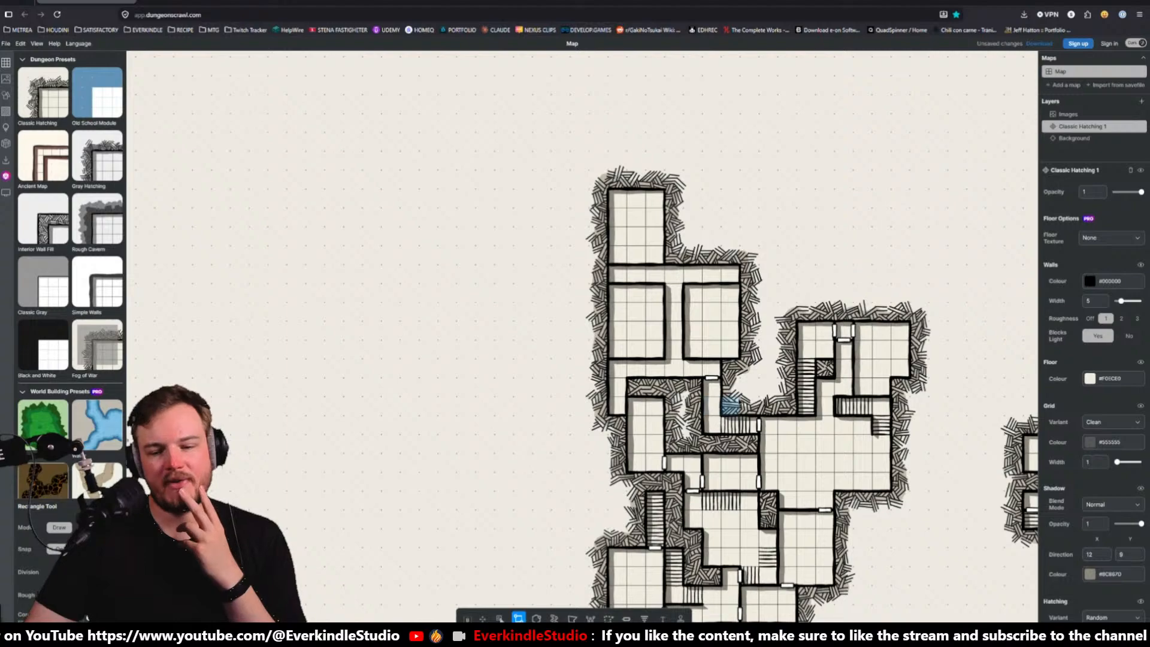
pyautogui.moveTo(712, 369); pyautogui.dragTo(752, 372)
pyautogui.moveTo(750, 370); pyautogui.dragTo(753, 279)
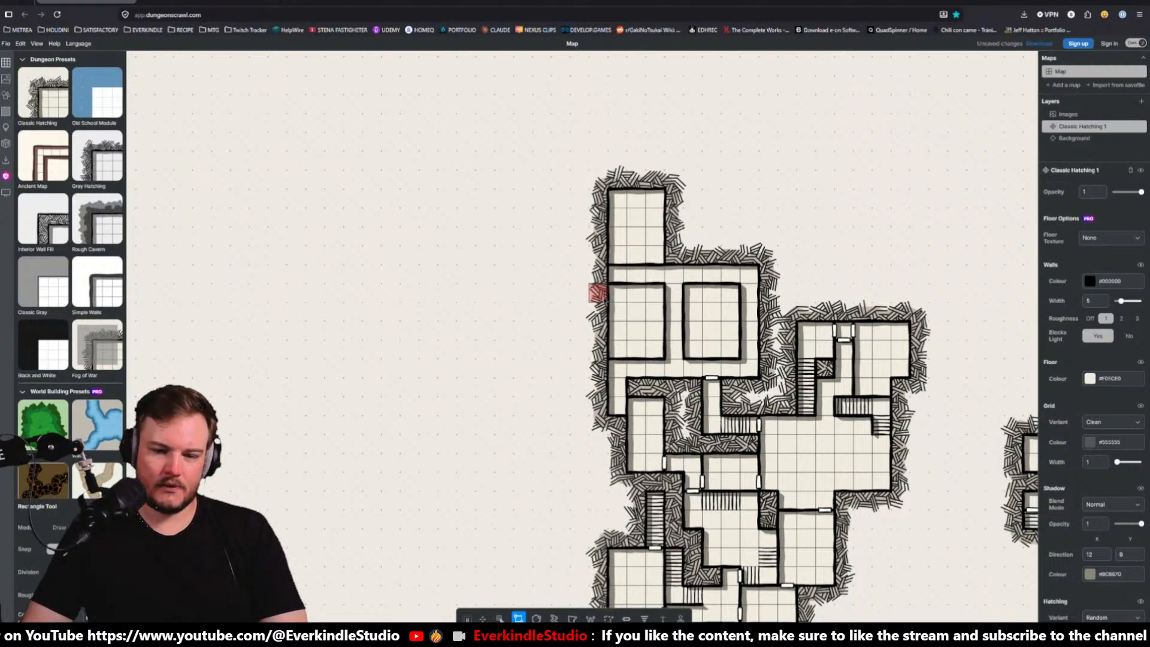
# Erase the west 3 by 4 square room with its lower corridor link, and draw a one-square-wide corridor down the west side
pyautogui.moveTo(596, 291)
pyautogui.mouseDown()
pyautogui.moveTo(646, 317)
pyautogui.moveTo(663, 358)
pyautogui.mouseUp()
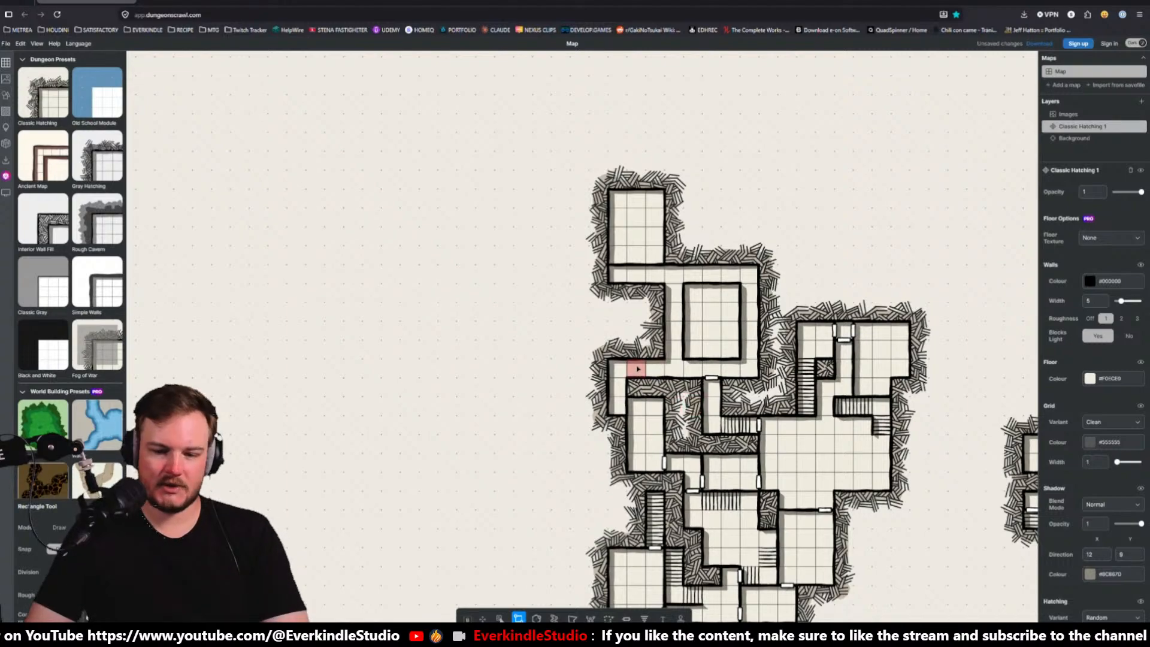
pyautogui.moveTo(635, 368); pyautogui.dragTo(659, 369)
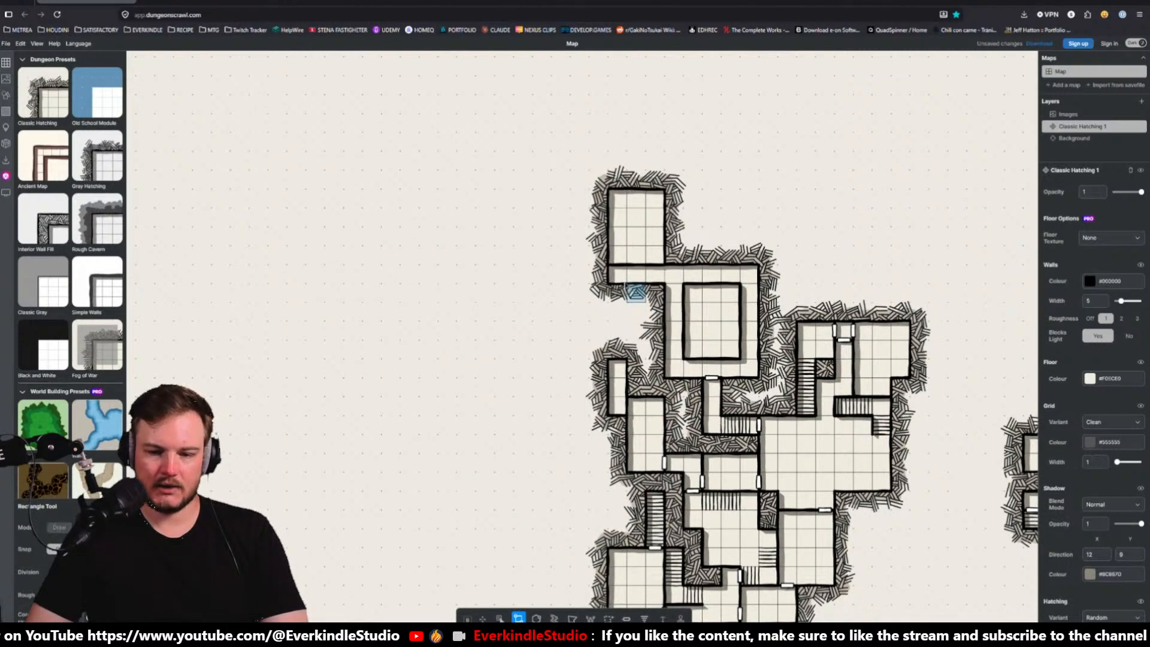
pyautogui.moveTo(618, 276); pyautogui.dragTo(617, 410)
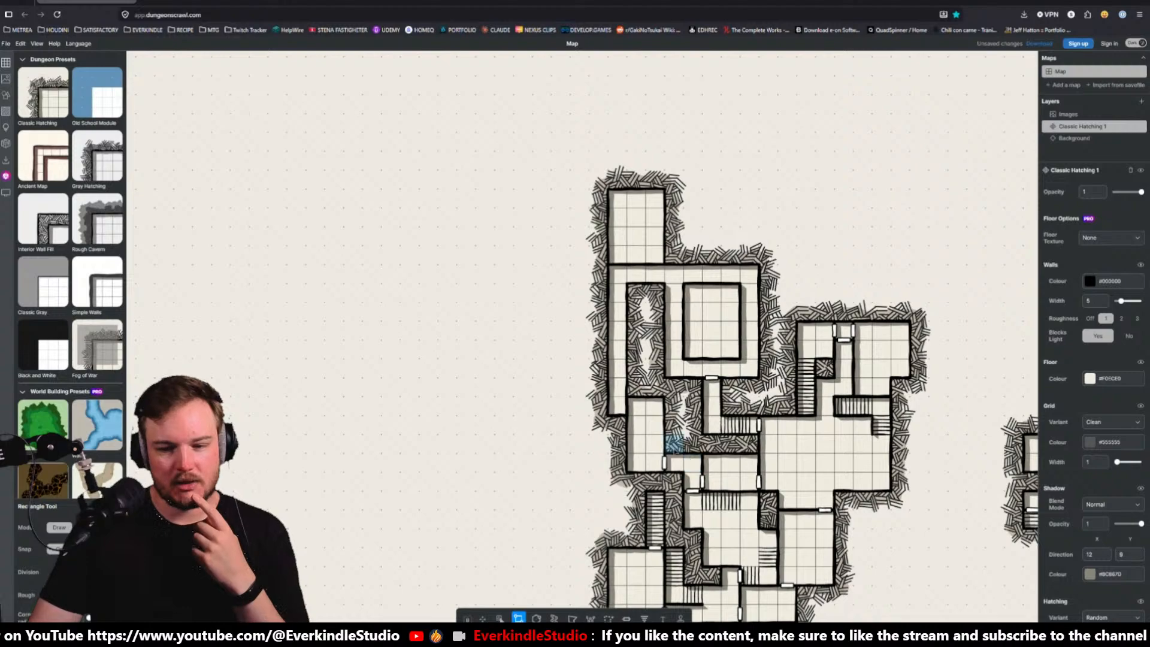
# Place stairs in the ring corridor's west side, and stairs plus a door into the small room at the west corridor's south end
pyautogui.moveTo(674, 441); pyautogui.dragTo(546, 376, button='middle')
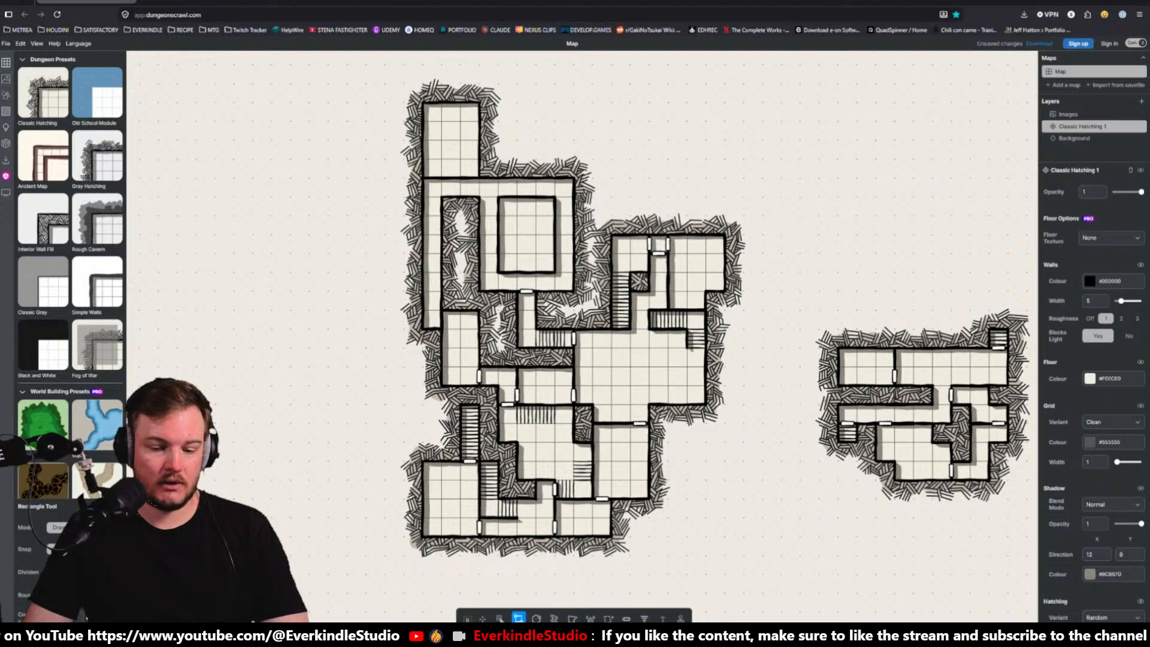
pyautogui.click(645, 618)
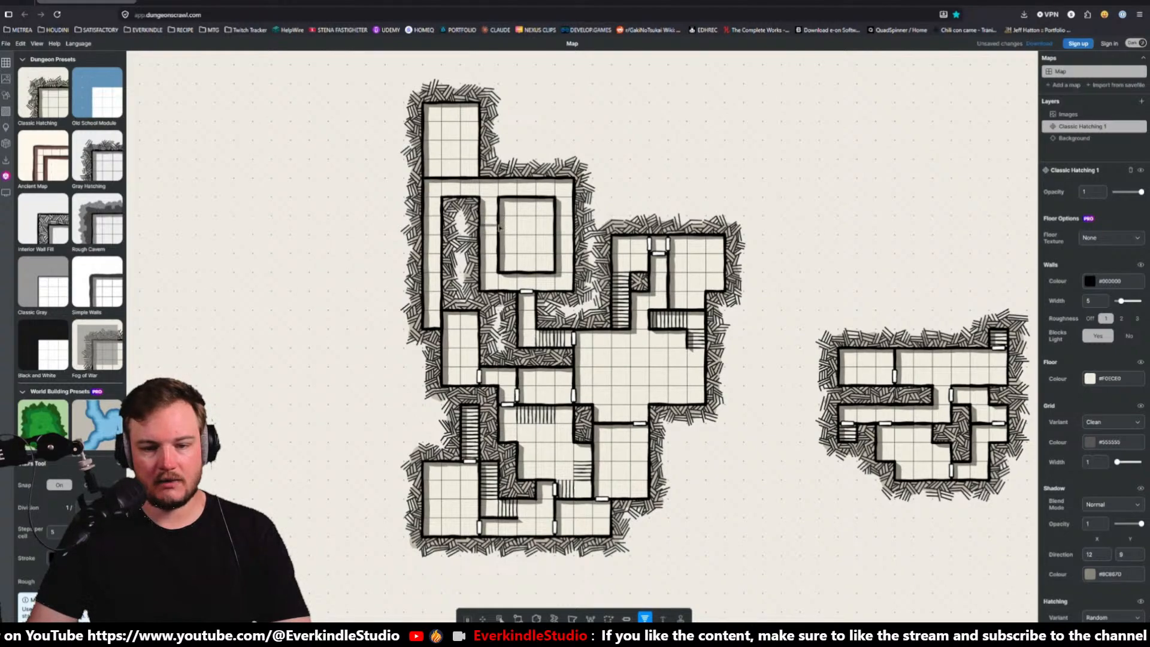
pyautogui.moveTo(492, 229); pyautogui.dragTo(488, 198)
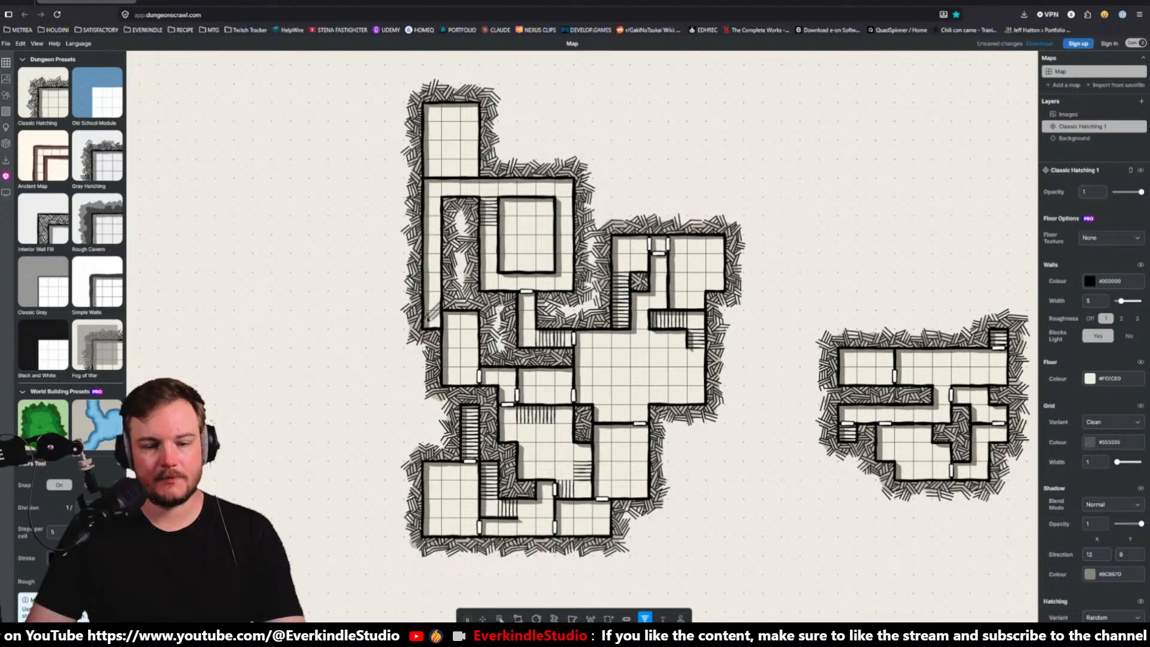
pyautogui.moveTo(432, 319); pyautogui.dragTo(427, 287)
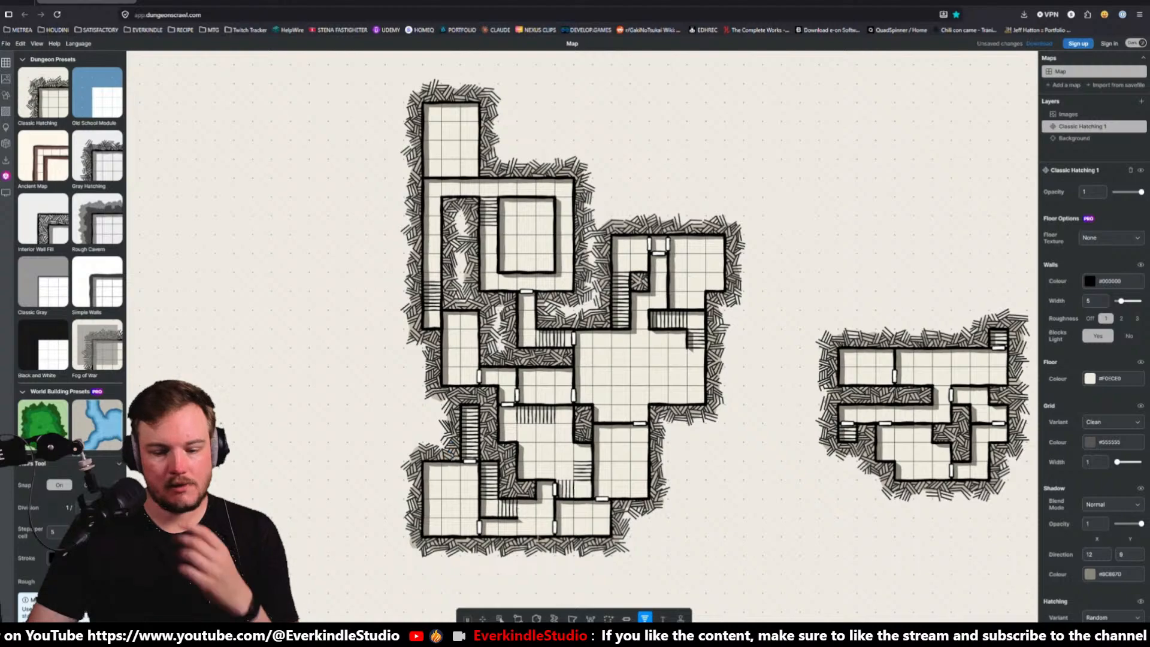
pyautogui.click(628, 618)
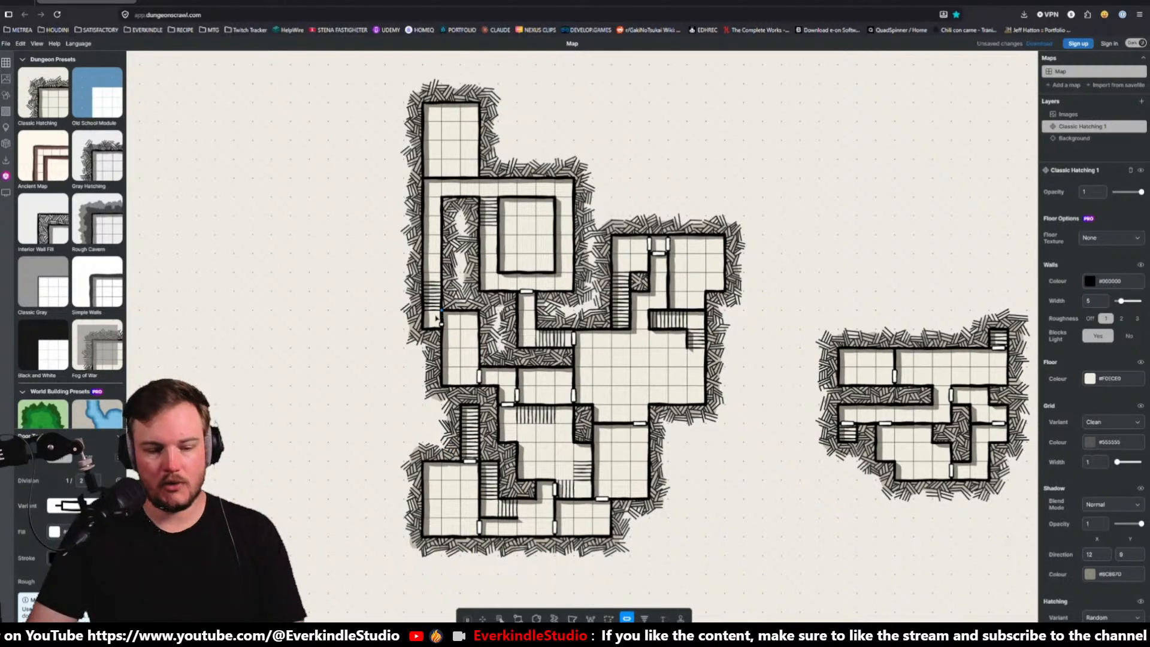
pyautogui.doubleClick(80, 481)
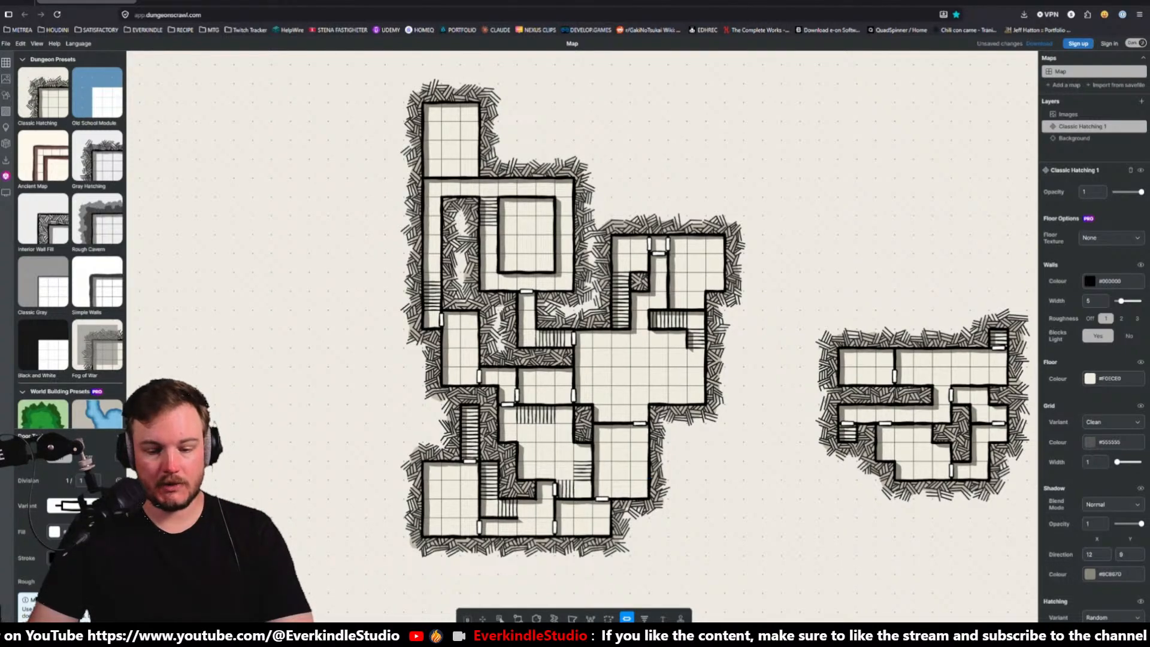
# Extend the west corridor south to the southwest room and divide it with a wall and door just below the small room's west door
pyautogui.click(519, 617)
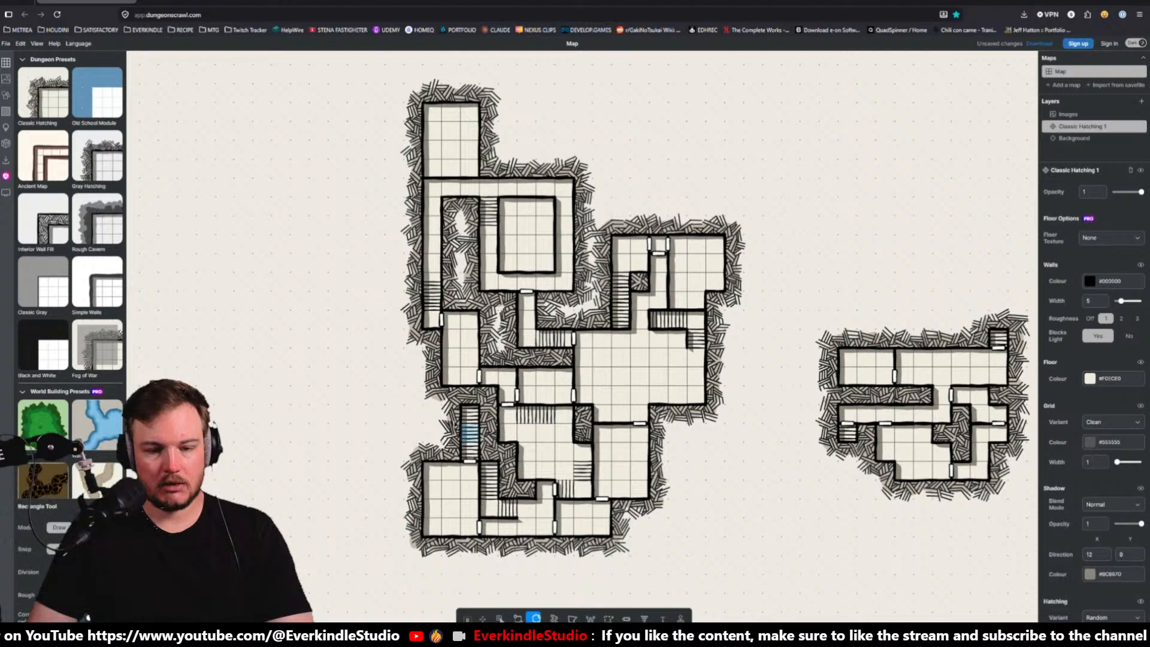
pyautogui.moveTo(433, 343); pyautogui.dragTo(433, 457)
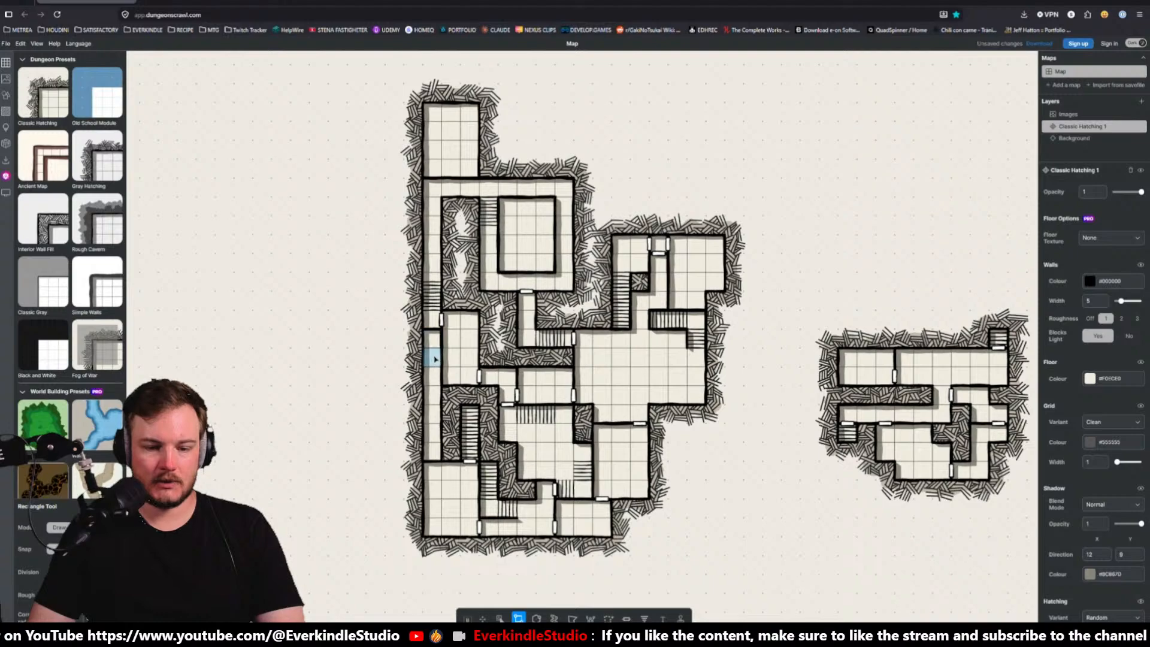
pyautogui.moveTo(440, 329); pyautogui.dragTo(433, 363)
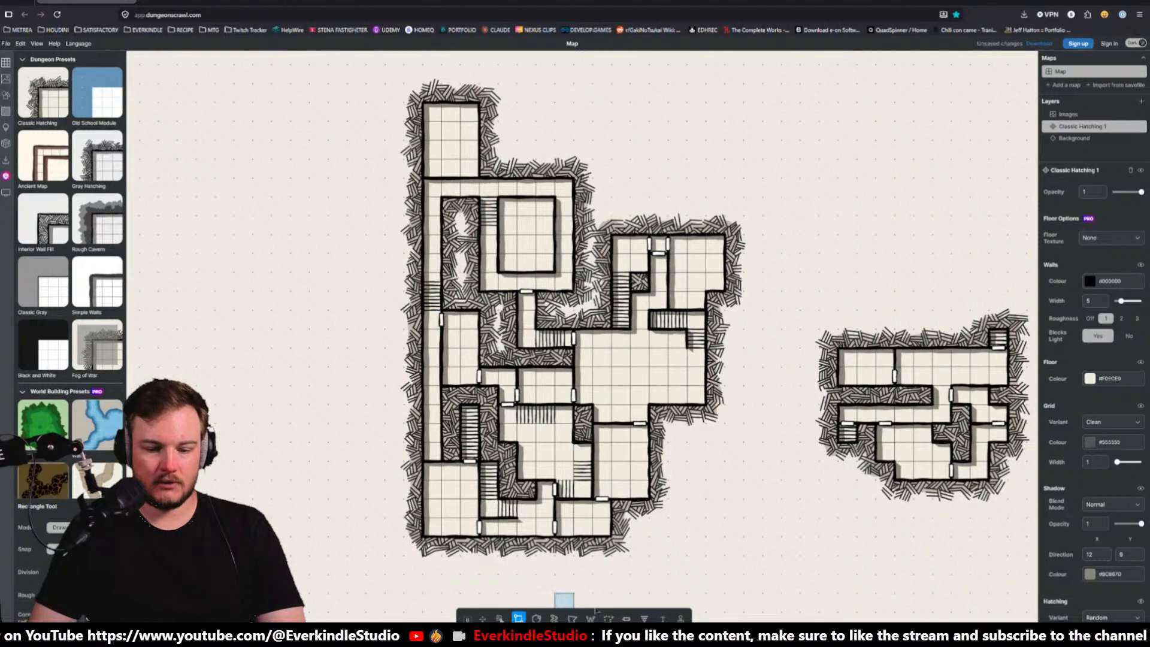
pyautogui.click(591, 618)
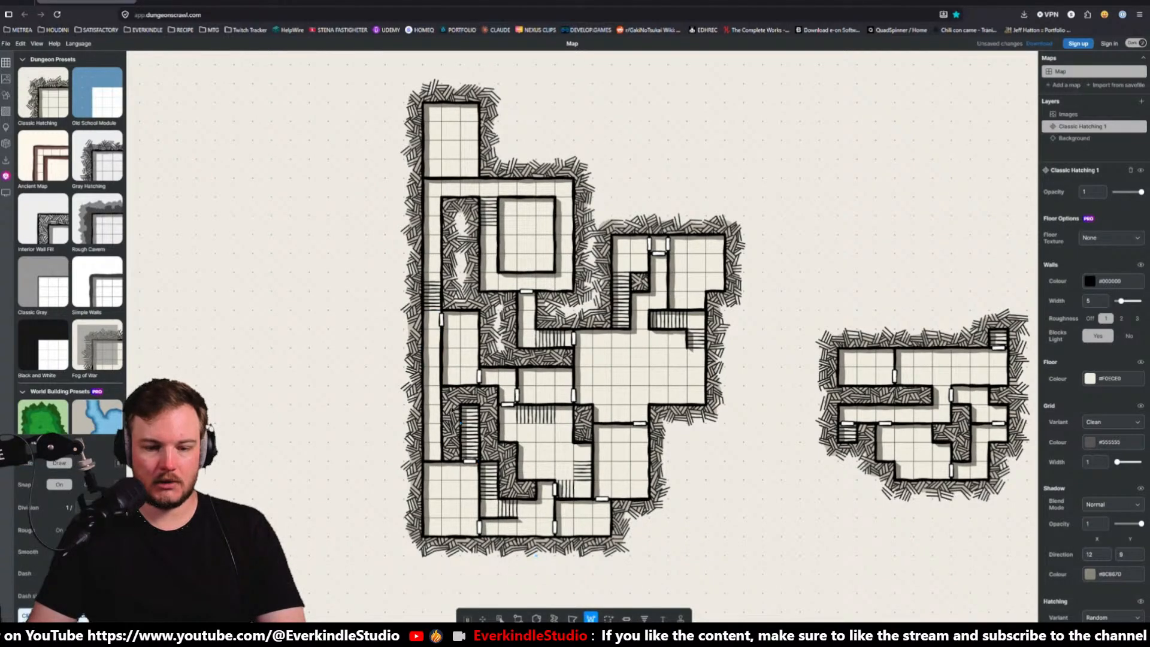
pyautogui.moveTo(442, 366); pyautogui.dragTo(423, 367)
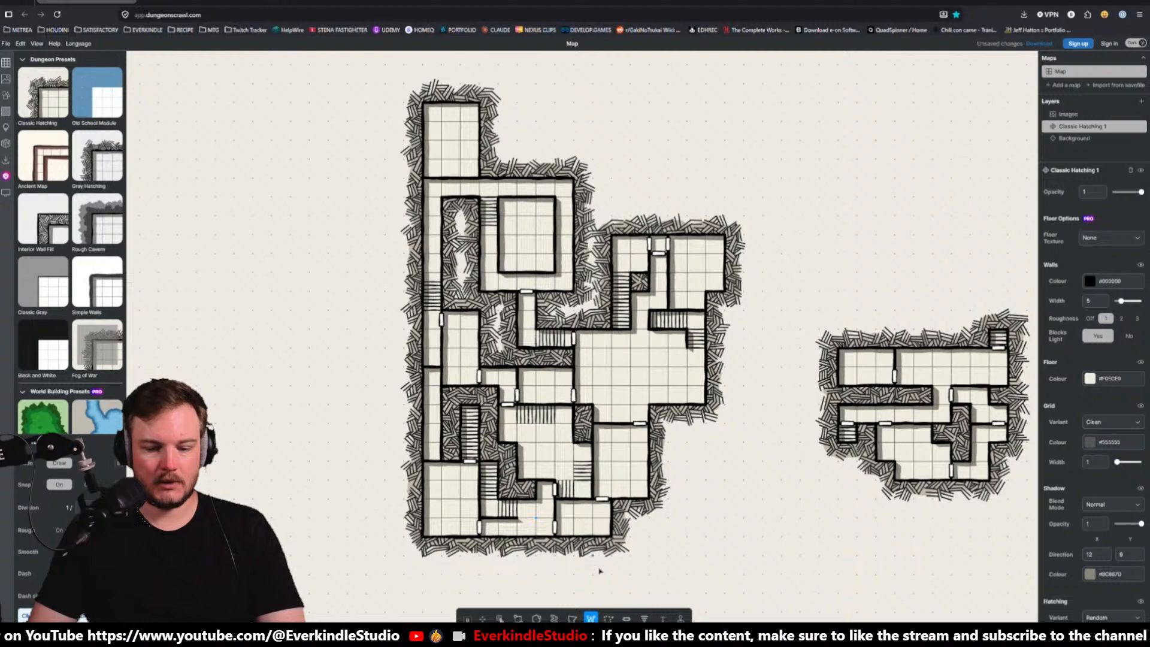
pyautogui.click(627, 618)
pyautogui.click(432, 367)
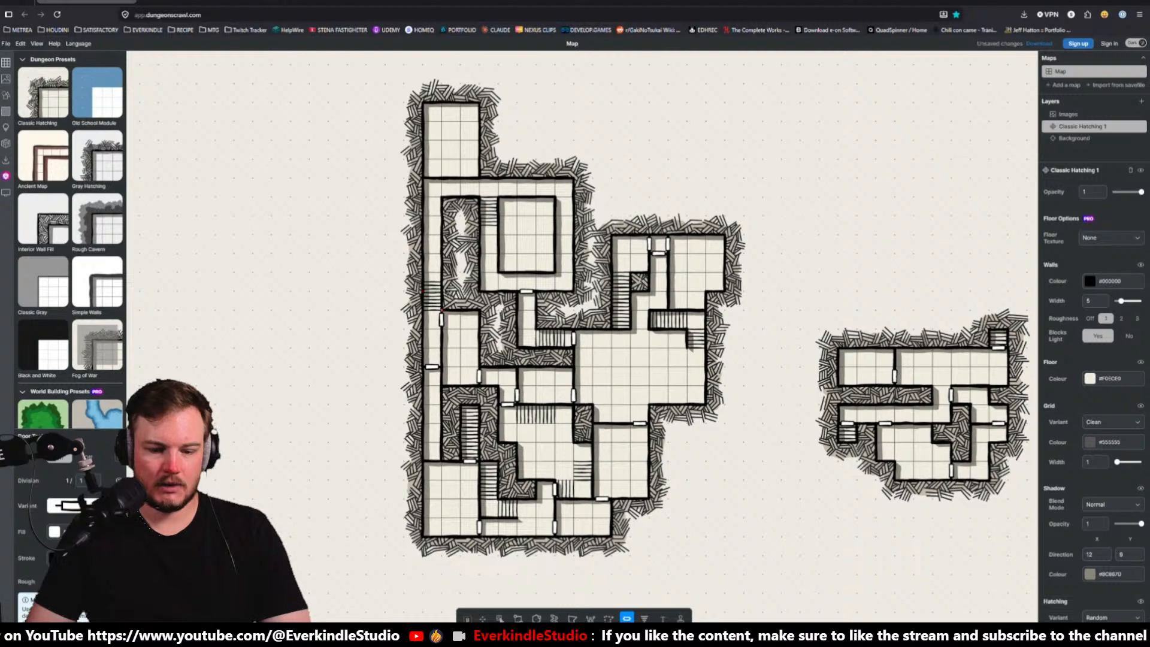
# Move the west corridor's staircase slightly further north
pyautogui.click(500, 618)
pyautogui.click(432, 291)
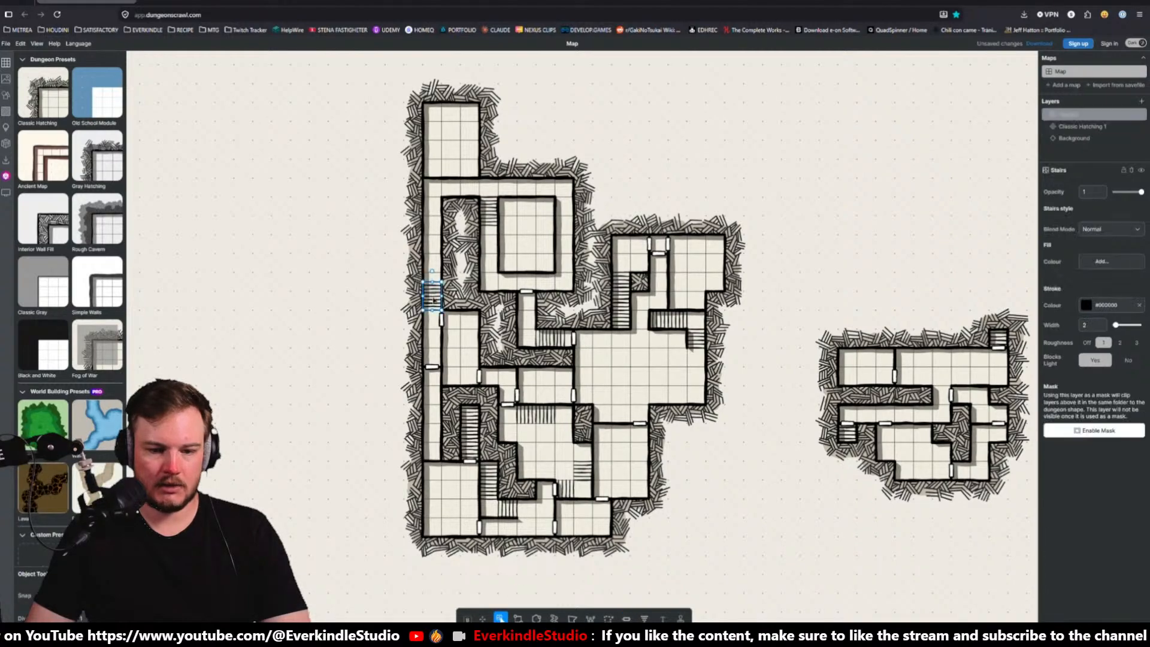
pyautogui.moveTo(434, 291); pyautogui.dragTo(432, 288)
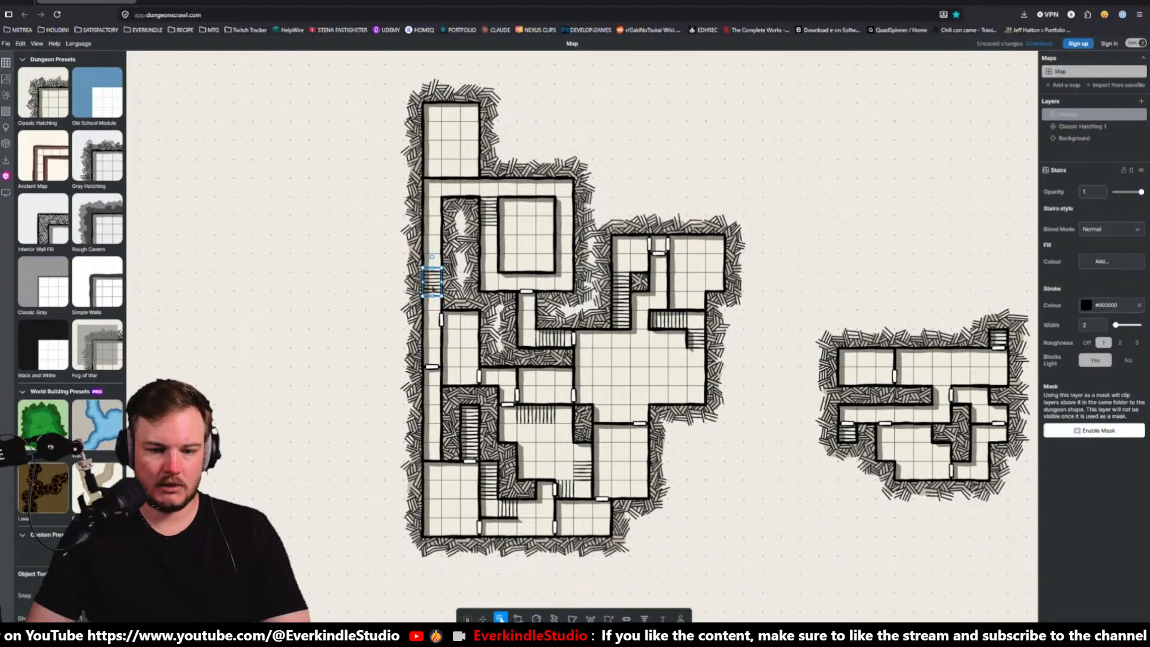
pyautogui.press('Delete')
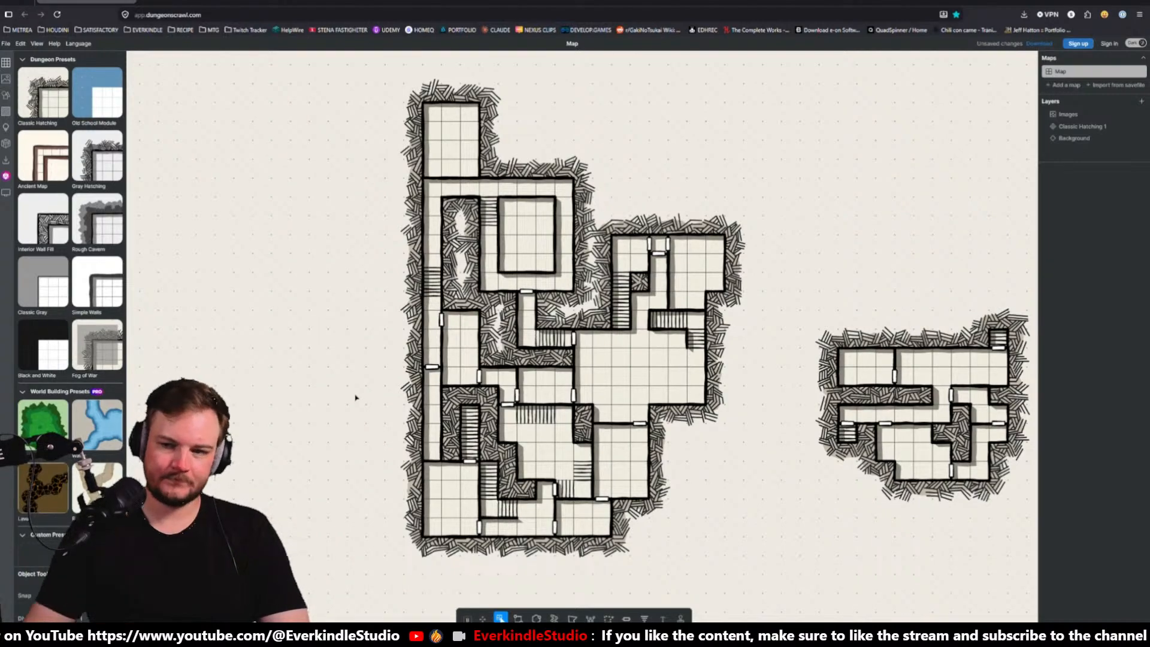
# On the Classic Hatching 1 layer, reroute the west corridor's upper part two squares further west and draw a 4 by 3 square room inside the bend
pyautogui.click(1140, 116)
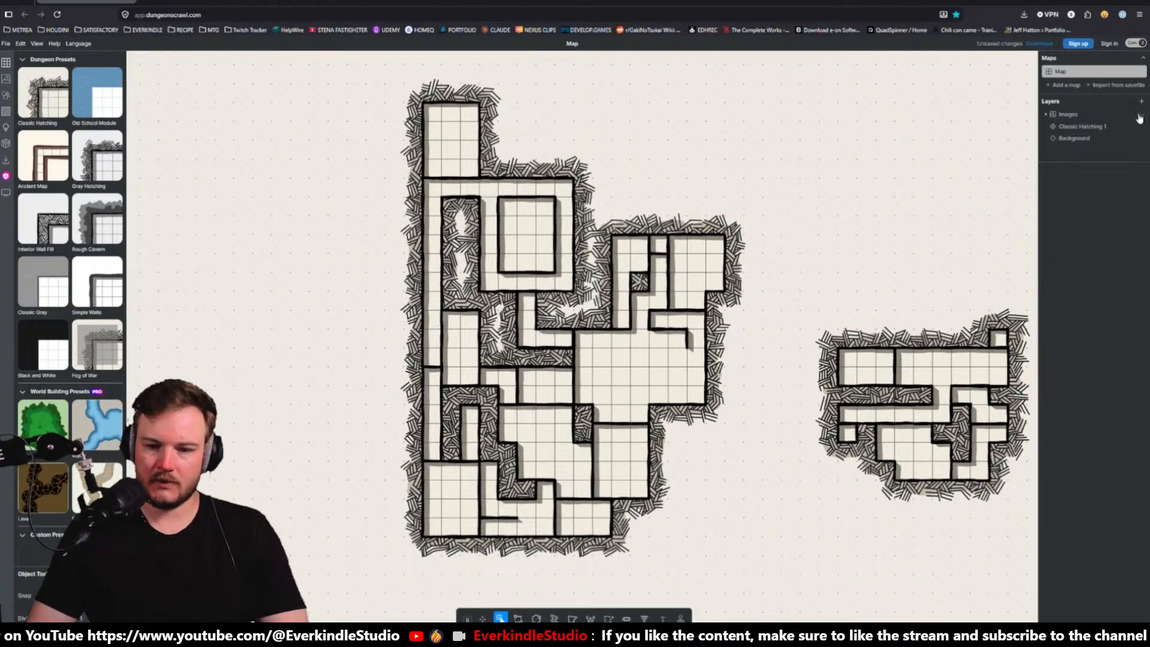
pyautogui.click(1141, 117)
pyautogui.click(548, 246)
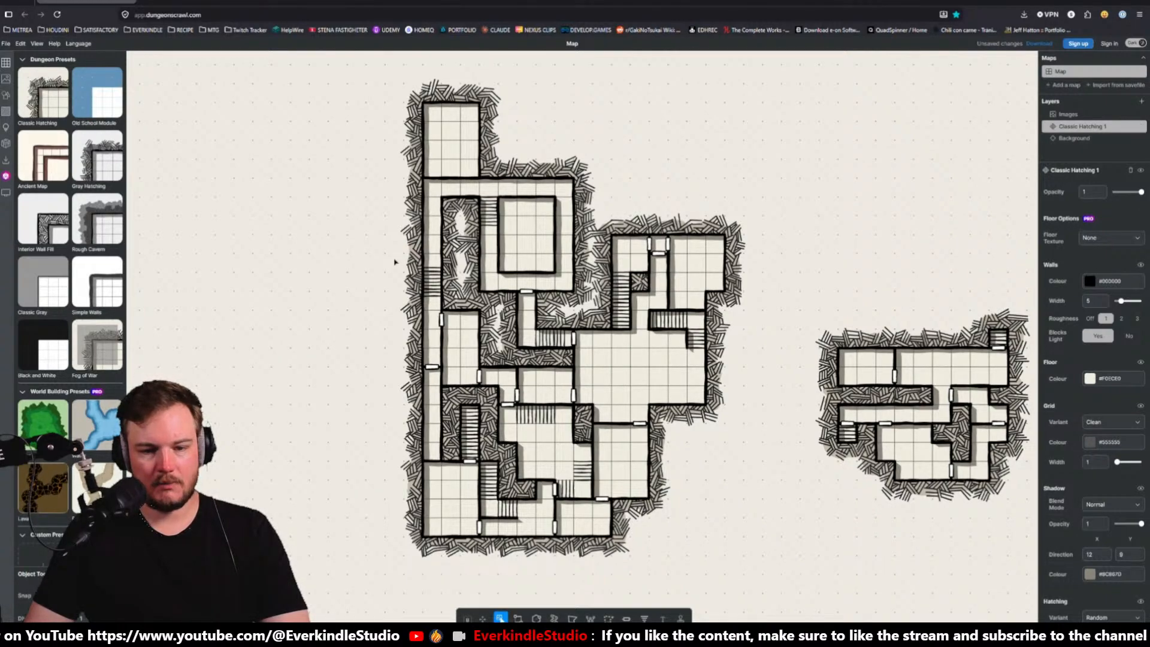
pyautogui.press('r')
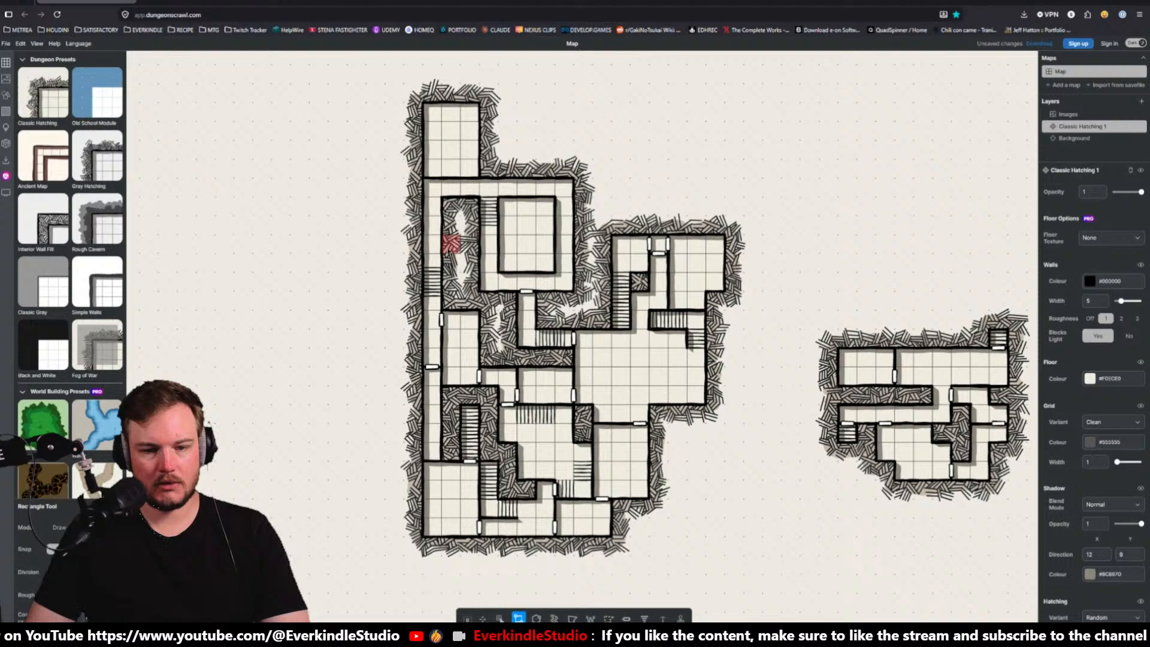
pyautogui.moveTo(435, 251)
pyautogui.mouseDown()
pyautogui.moveTo(433, 213)
pyautogui.moveTo(413, 187)
pyautogui.moveTo(392, 187)
pyautogui.moveTo(392, 206)
pyautogui.moveTo(409, 210)
pyautogui.mouseUp()
pyautogui.hotkey('ctrl', 'z')
pyautogui.moveTo(394, 189)
pyautogui.mouseDown()
pyautogui.moveTo(393, 259)
pyautogui.moveTo(397, 211)
pyautogui.mouseUp()
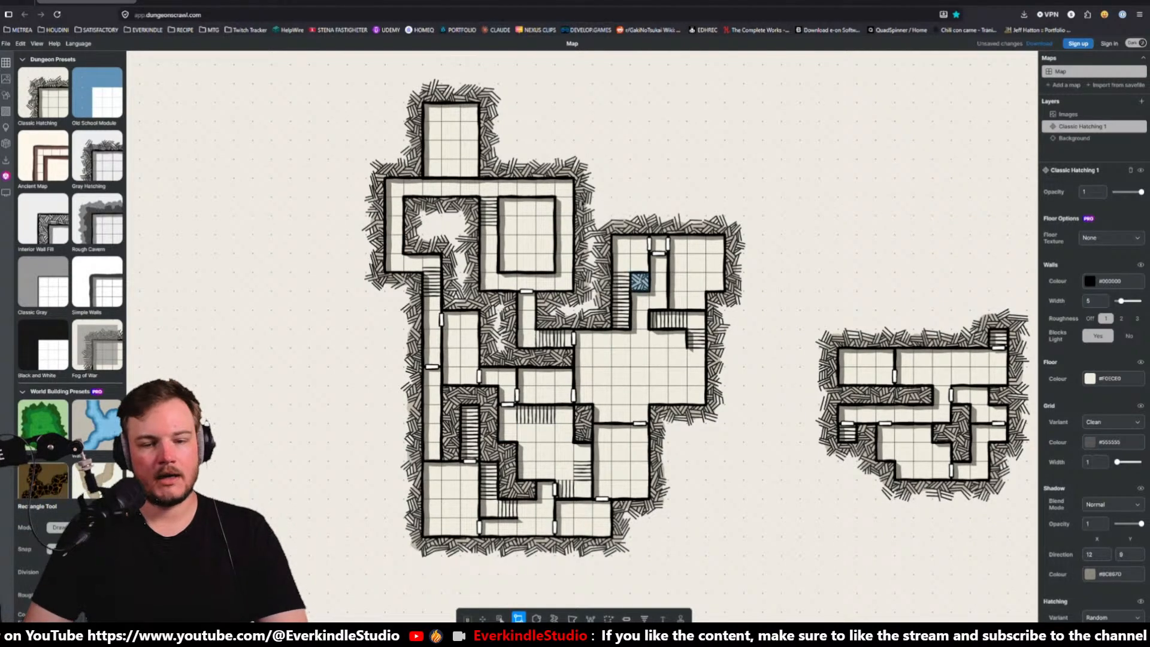
pyautogui.moveTo(413, 244); pyautogui.dragTo(474, 215)
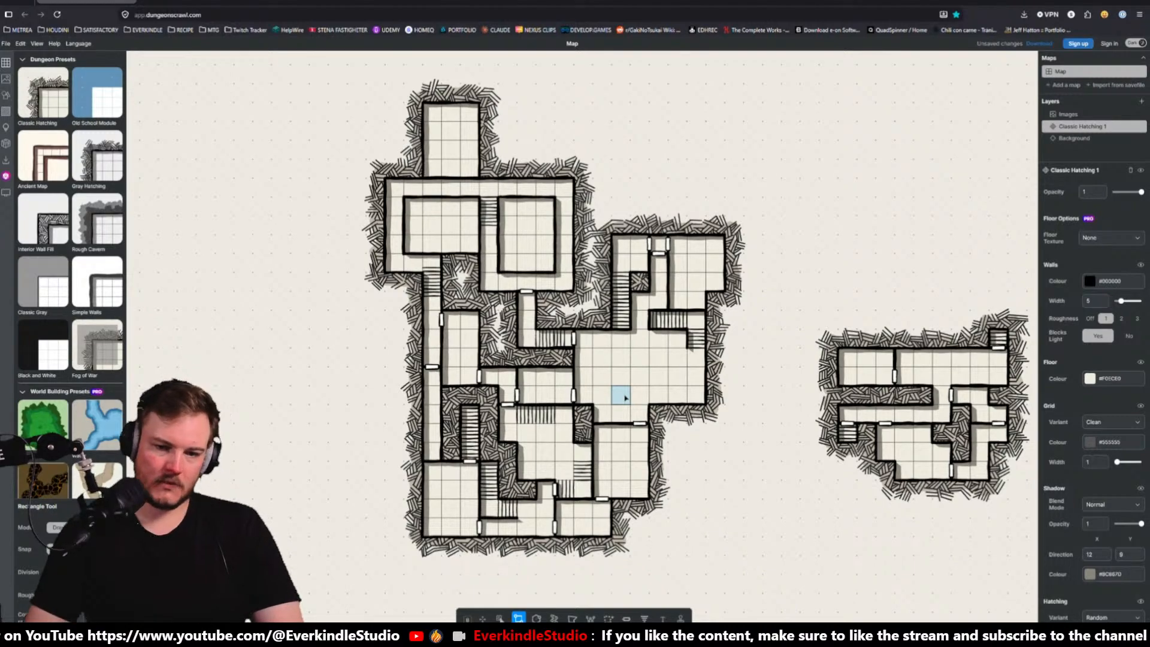
# Open the northwest corner of the ring corridor's west inner room by merging its corner square with the corridor
pyautogui.click(632, 616)
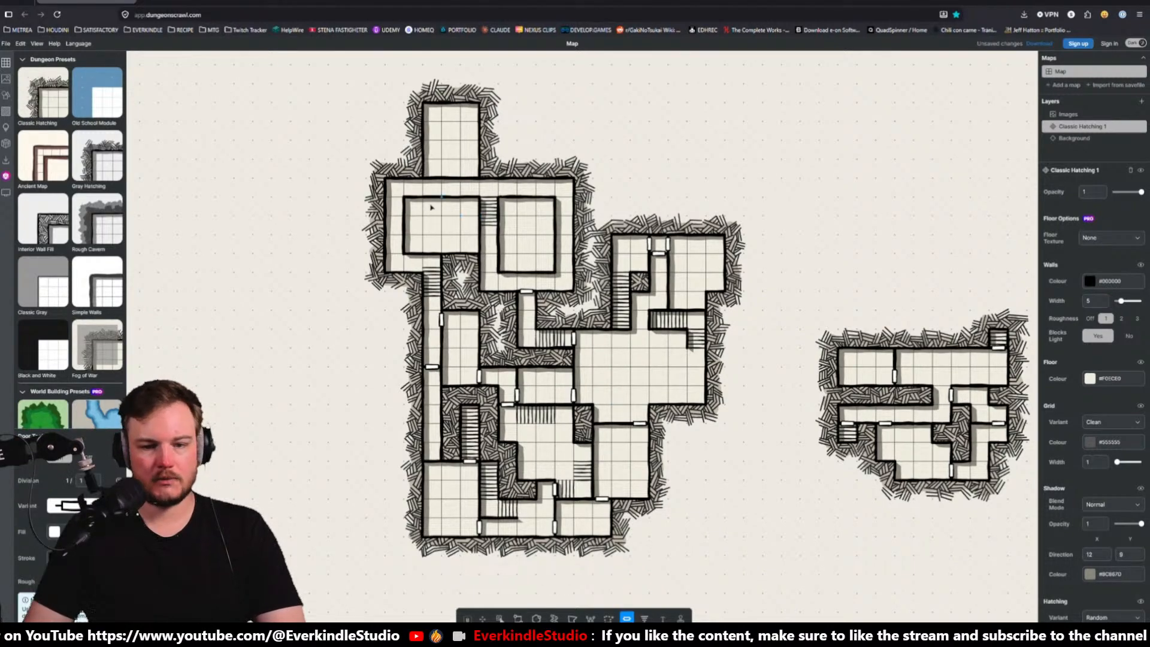
pyautogui.moveTo(438, 217); pyautogui.dragTo(423, 217, button='middle')
pyautogui.press('r')
pyautogui.moveTo(385, 194)
pyautogui.keyDown('shift'); pyautogui.mouseDown()
pyautogui.moveTo(401, 209)
pyautogui.moveTo(394, 204)
pyautogui.moveTo(400, 233)
pyautogui.moveTo(401, 209)
pyautogui.mouseUp(); pyautogui.keyUp('shift')
pyautogui.hotkey('ctrl', 'z')
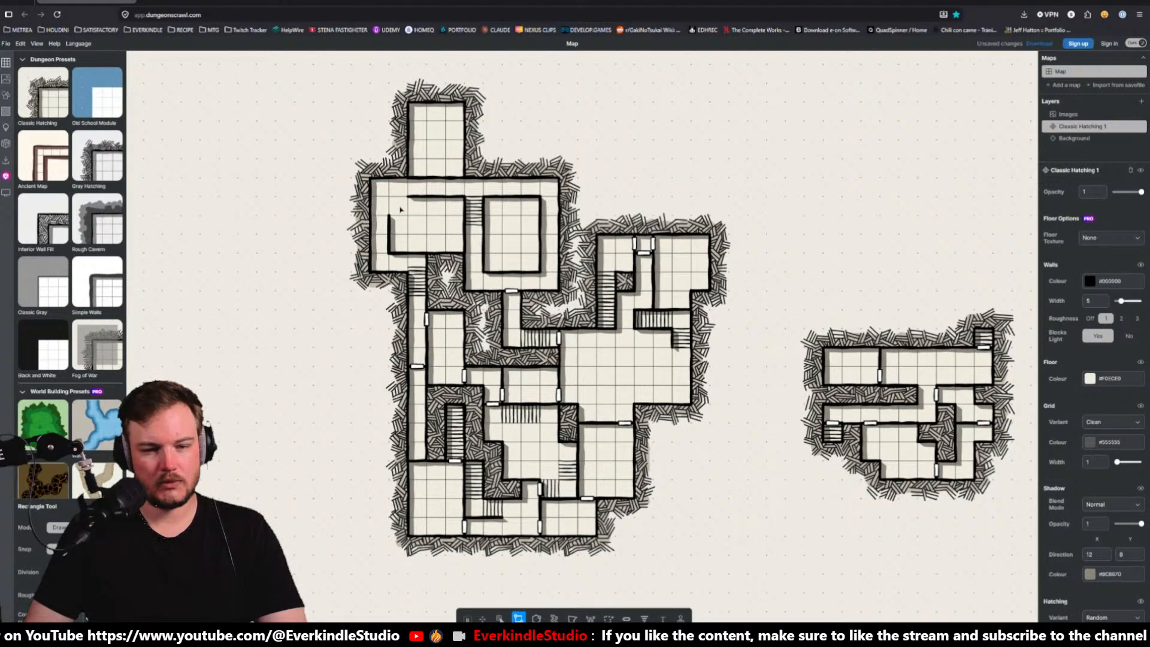
pyautogui.hotkey('ctrl', 'z')
pyautogui.moveTo(382, 190); pyautogui.dragTo(399, 211)
# Wall off the inner room's opened corner square and draw diagonal walls across it and the ring corridor's northwest outer corner
pyautogui.click(590, 618)
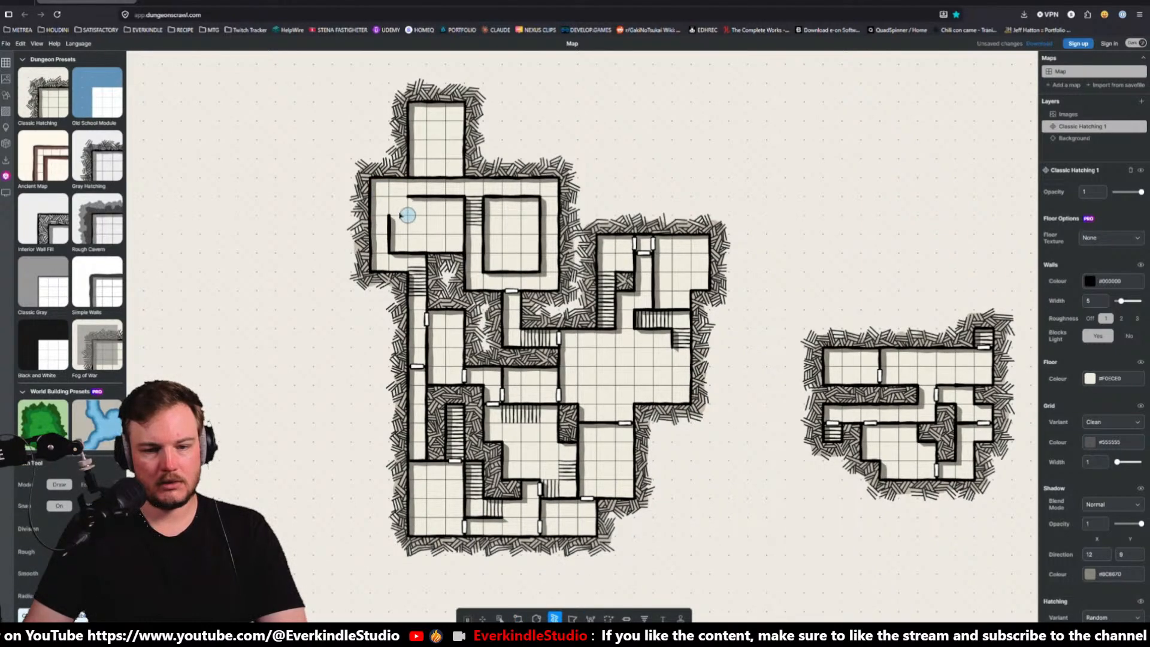
pyautogui.click(554, 619)
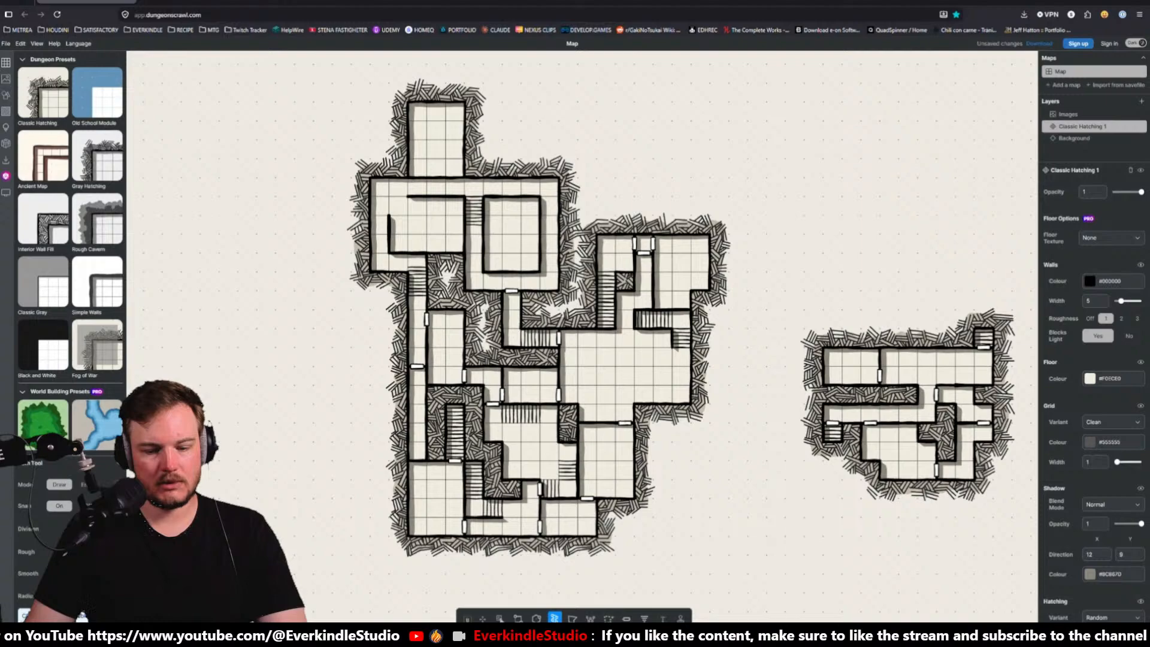
pyautogui.press('w')
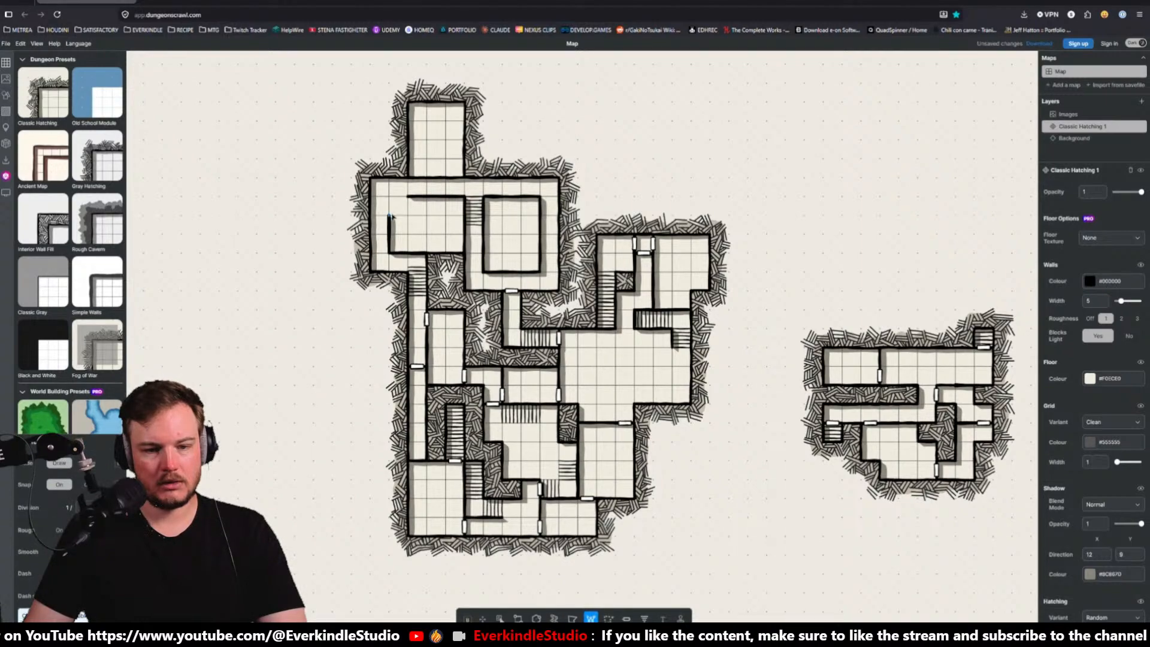
pyautogui.click(408, 215)
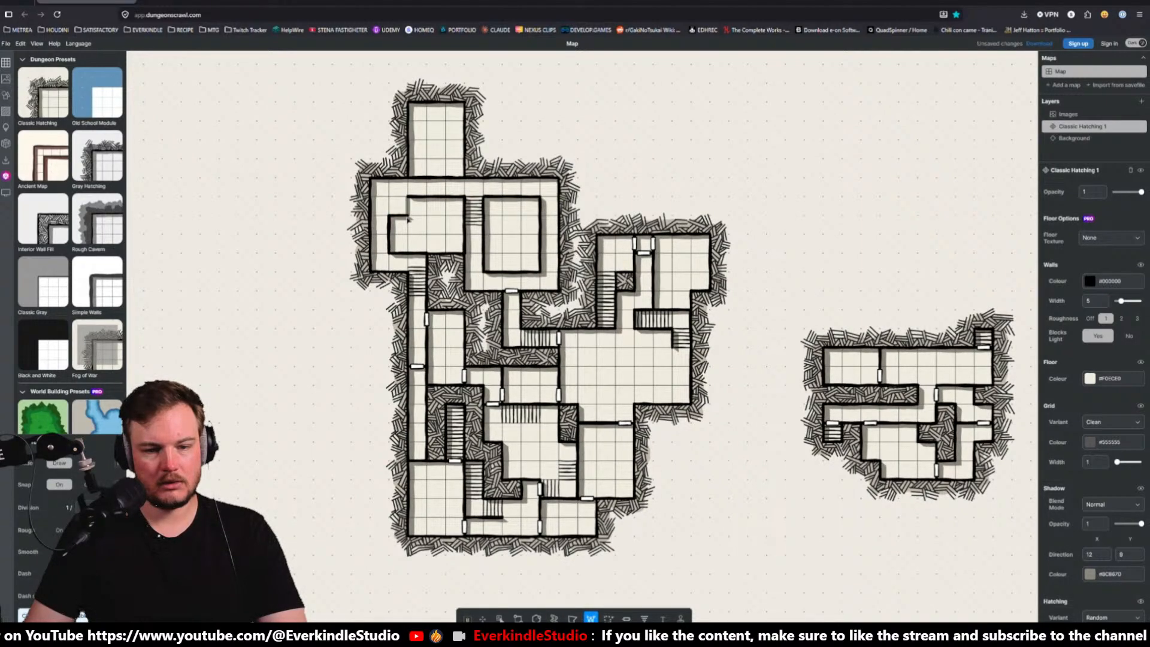
pyautogui.click(408, 196)
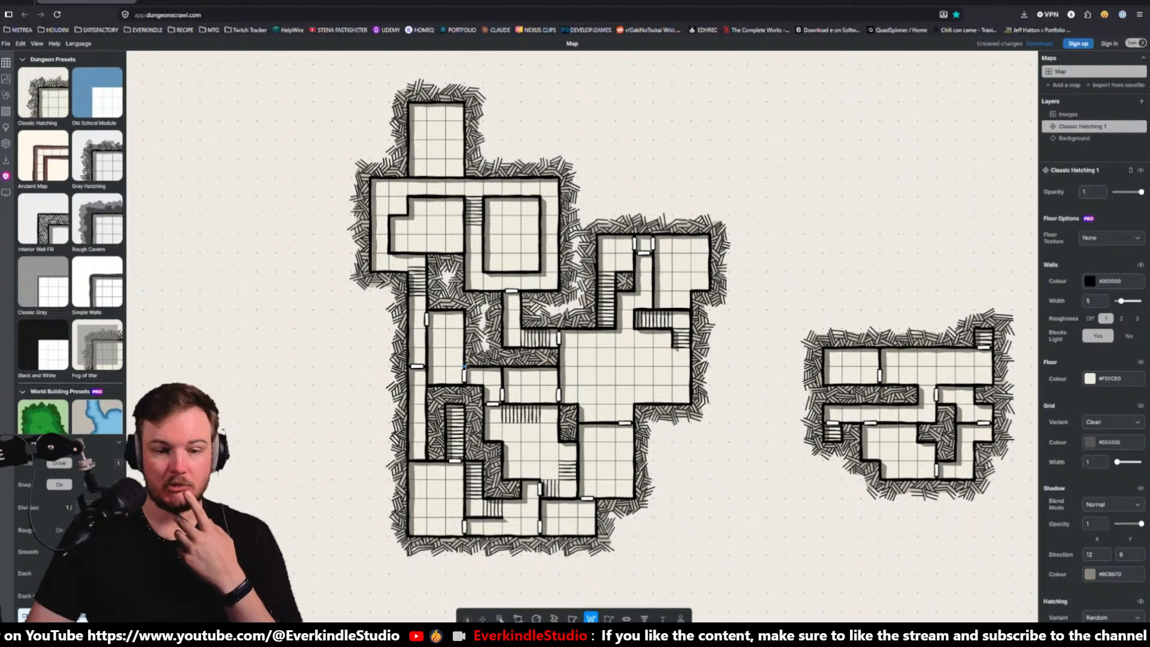
pyautogui.moveTo(407, 197); pyautogui.dragTo(390, 216)
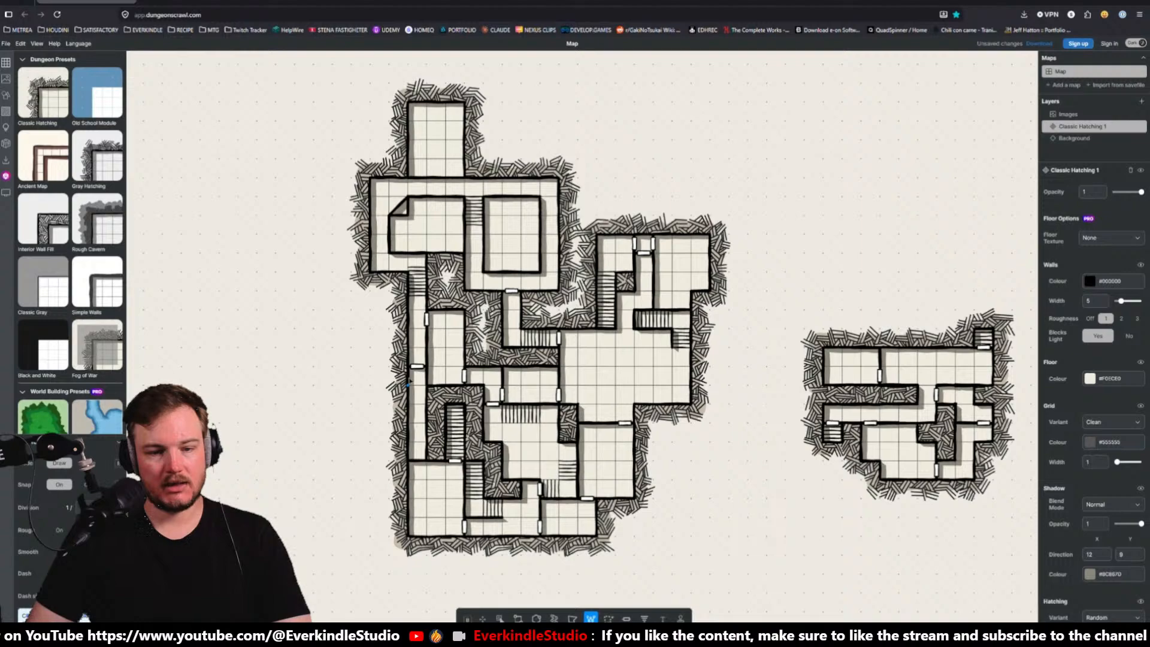
pyautogui.moveTo(388, 178); pyautogui.dragTo(371, 195)
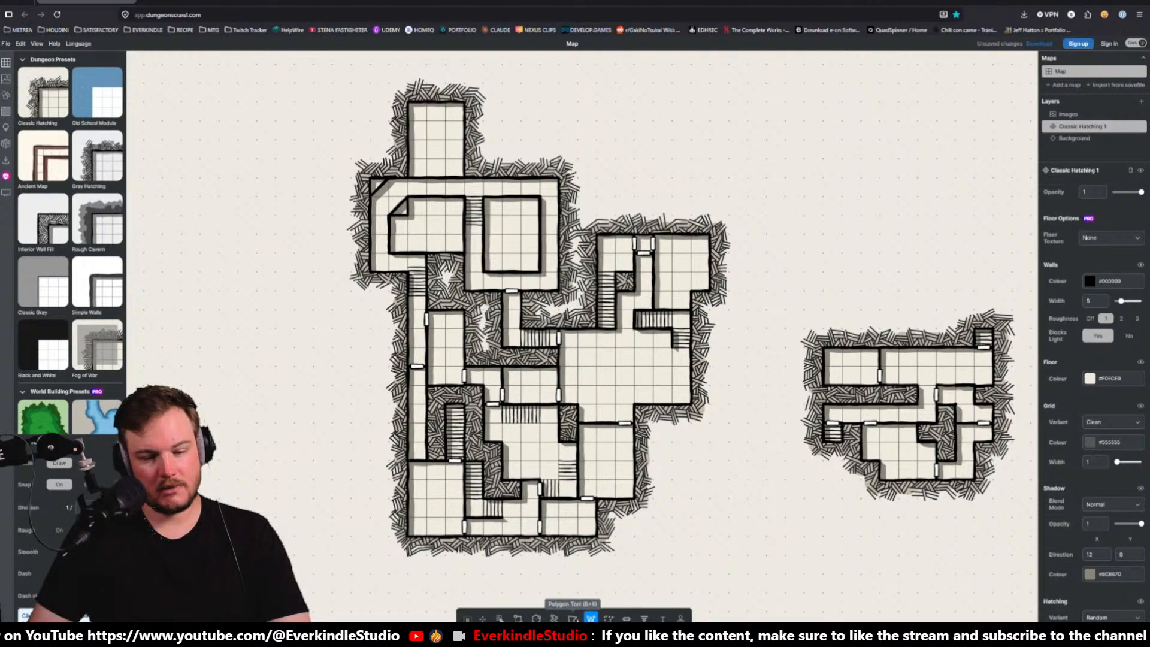
pyautogui.click(572, 618)
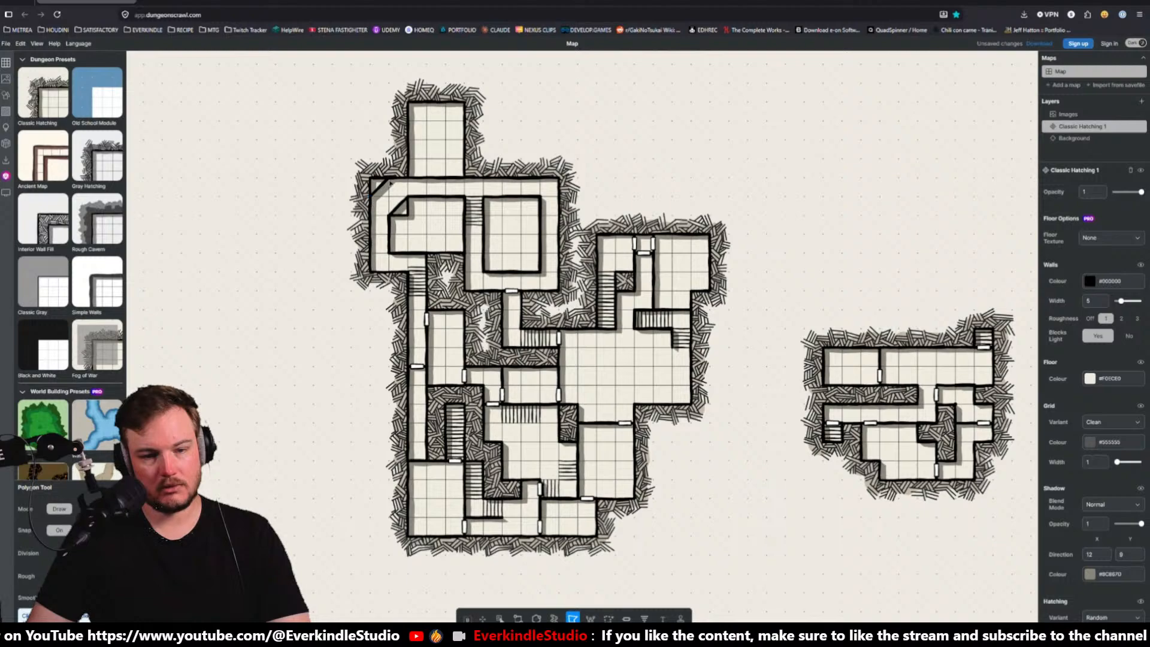
pyautogui.click(371, 122)
pyautogui.doubleClick(333, 142)
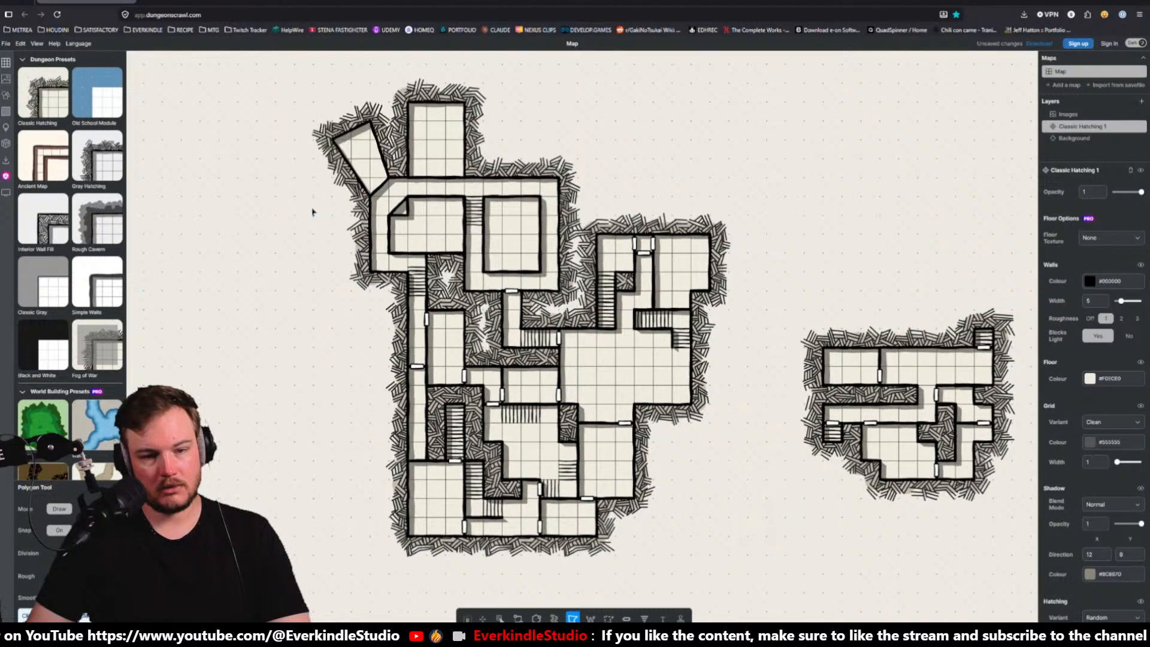
pyautogui.hotkey('ctrl', 'z')
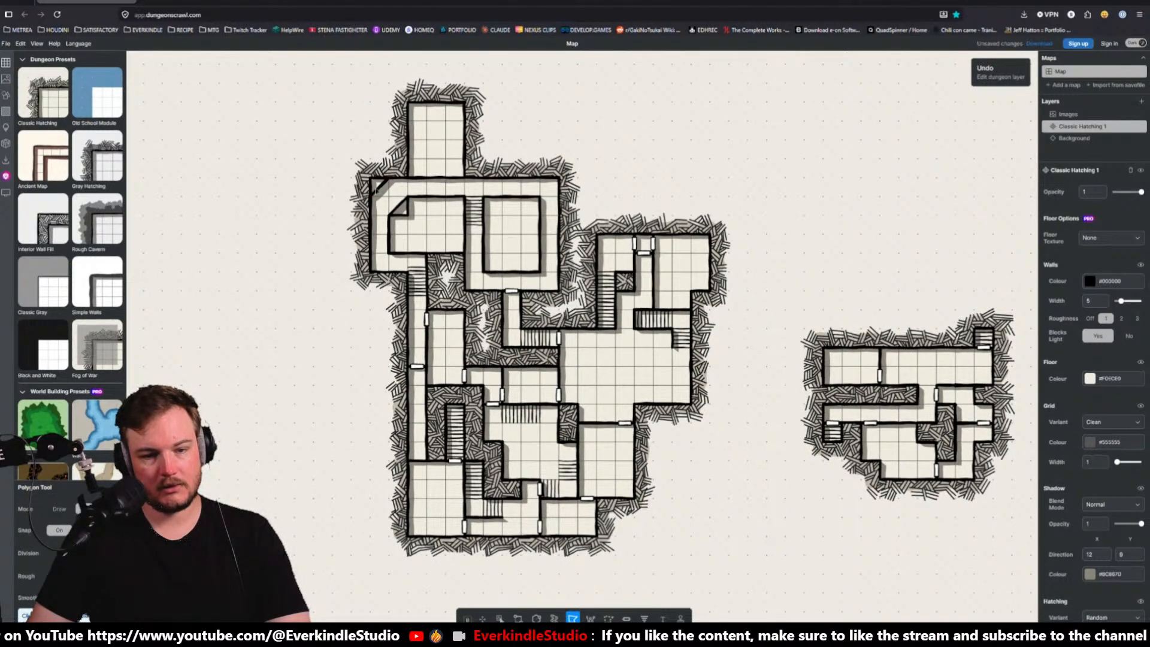
# Cut away the floor triangle outside the diagonal wall at the ring corridor's northwest corner with the Polygon tool
pyautogui.click(389, 179)
pyautogui.click(370, 192)
pyautogui.press('Escape')
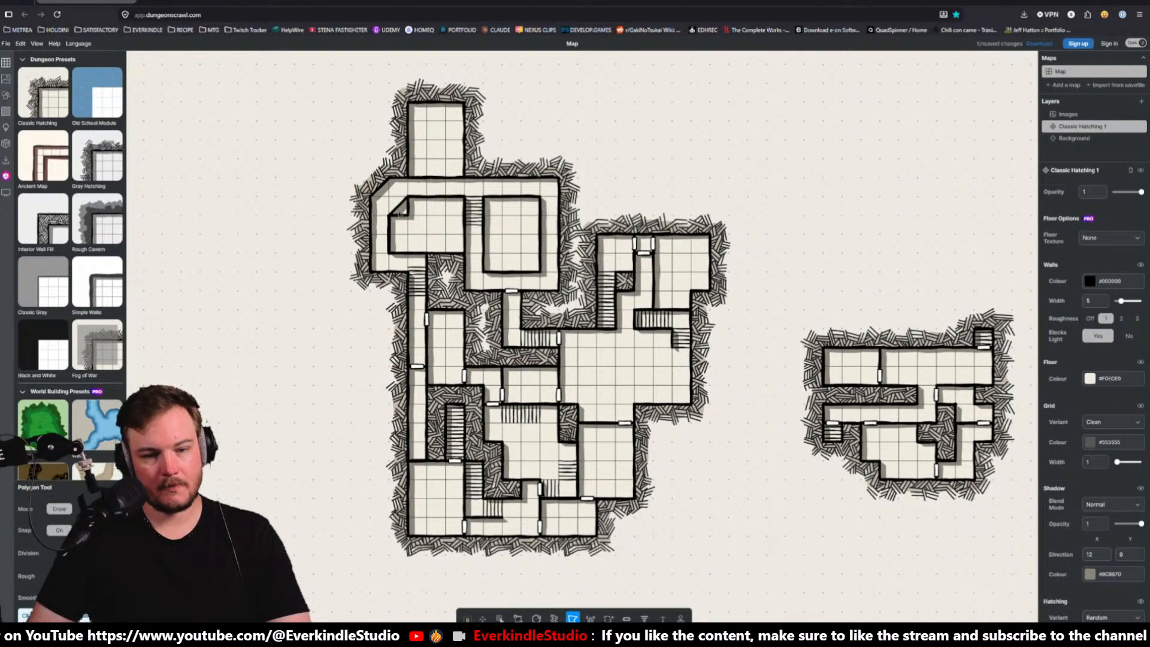
# Remove the square notch walls in the west inner room's northwest corner, keeping only the diagonal wall
pyautogui.click(410, 201)
pyautogui.click(408, 234)
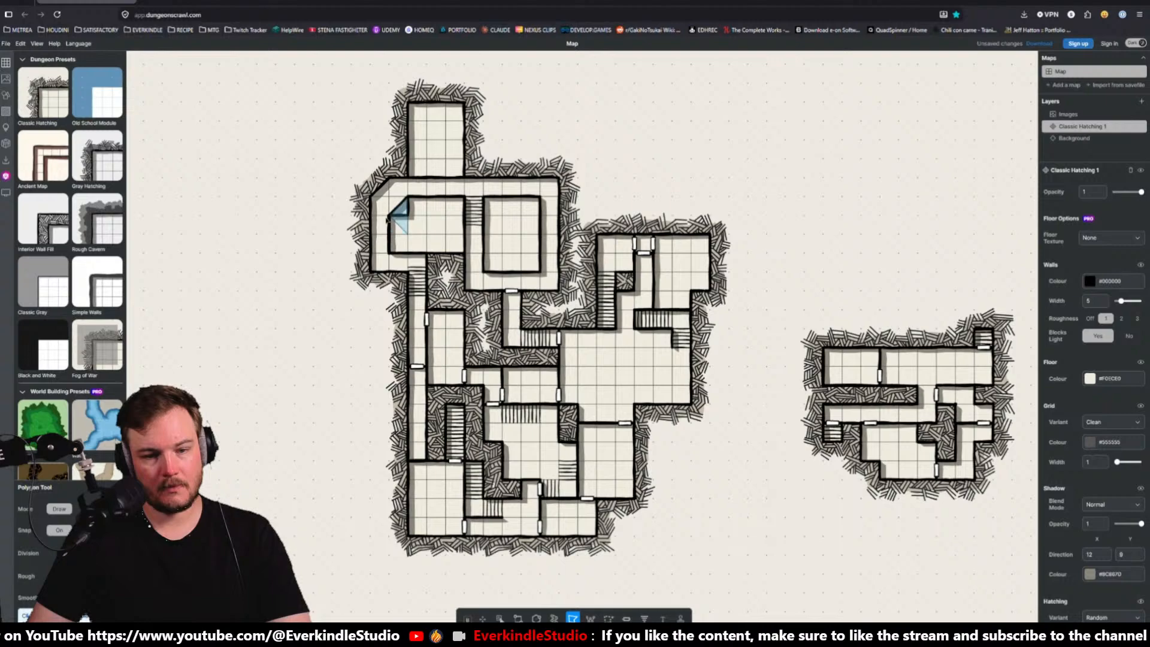
pyautogui.click(389, 218)
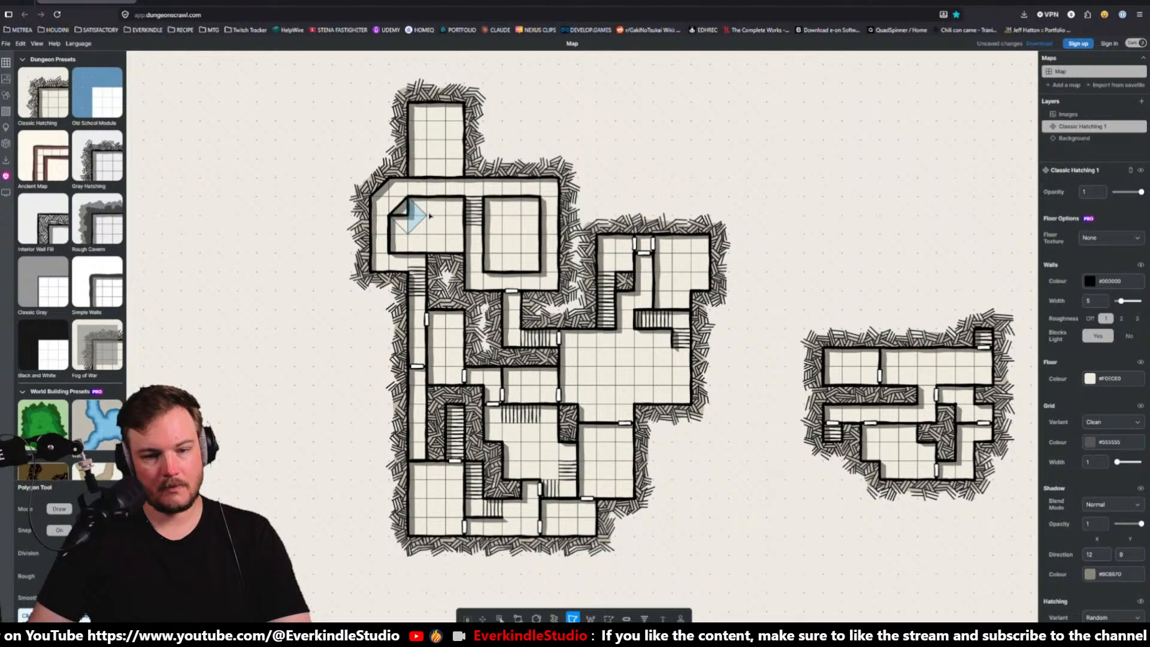
pyautogui.click(408, 217)
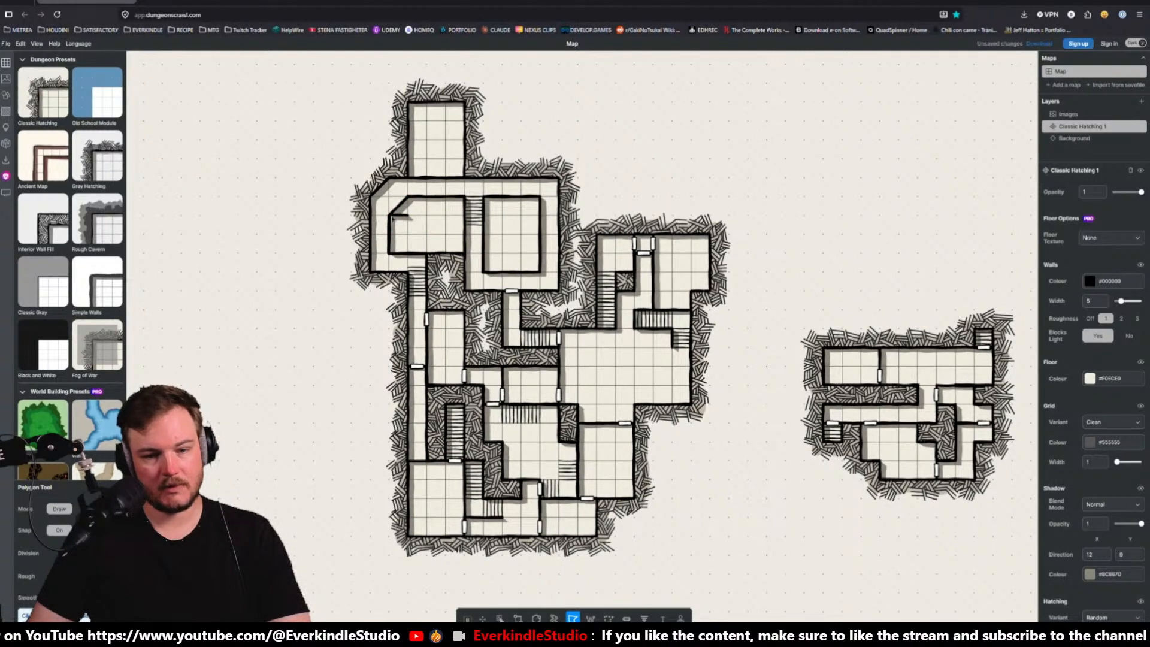
pyautogui.click(407, 215)
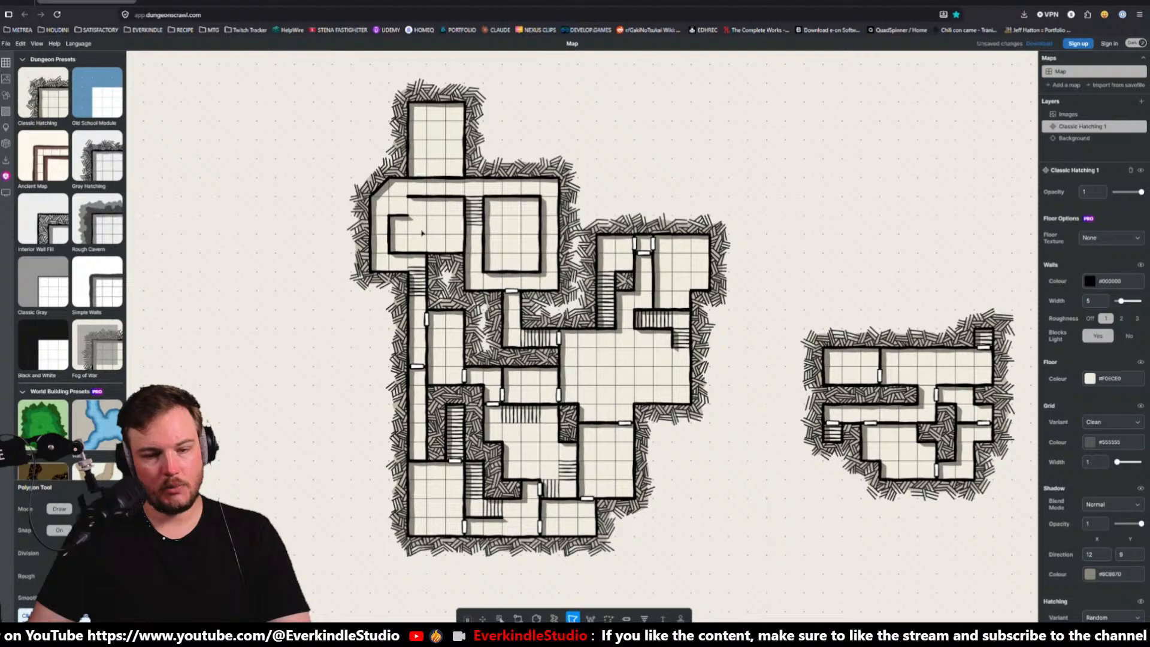
pyautogui.hotkey('ctrl', 'z')
pyautogui.click(391, 232)
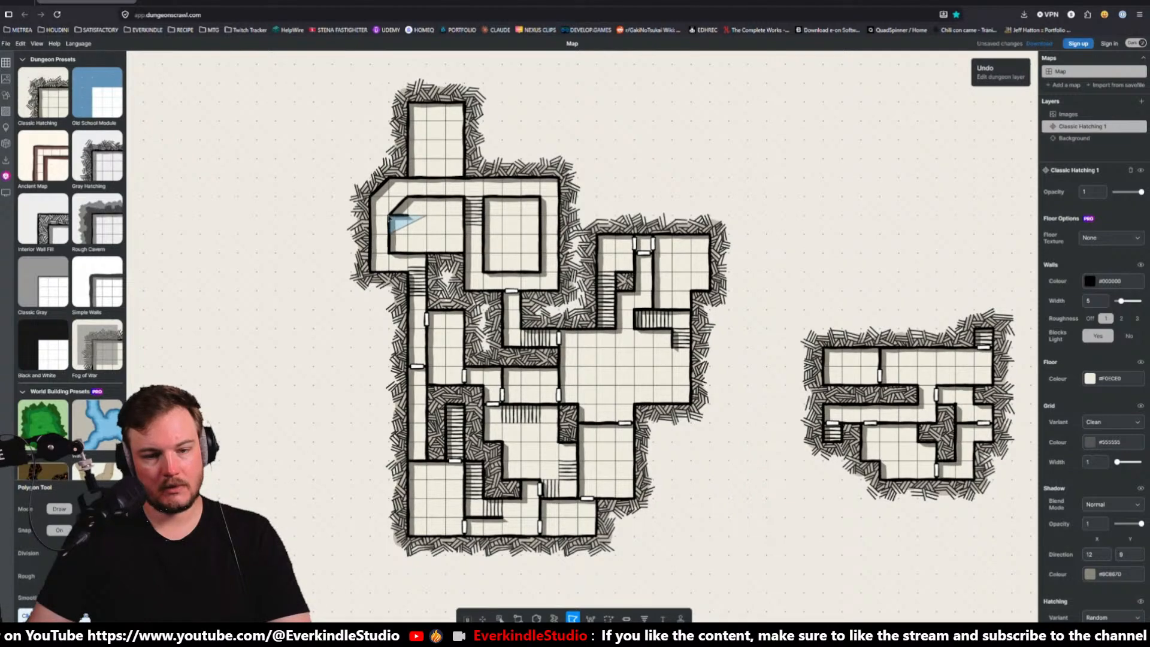
pyautogui.press('Escape')
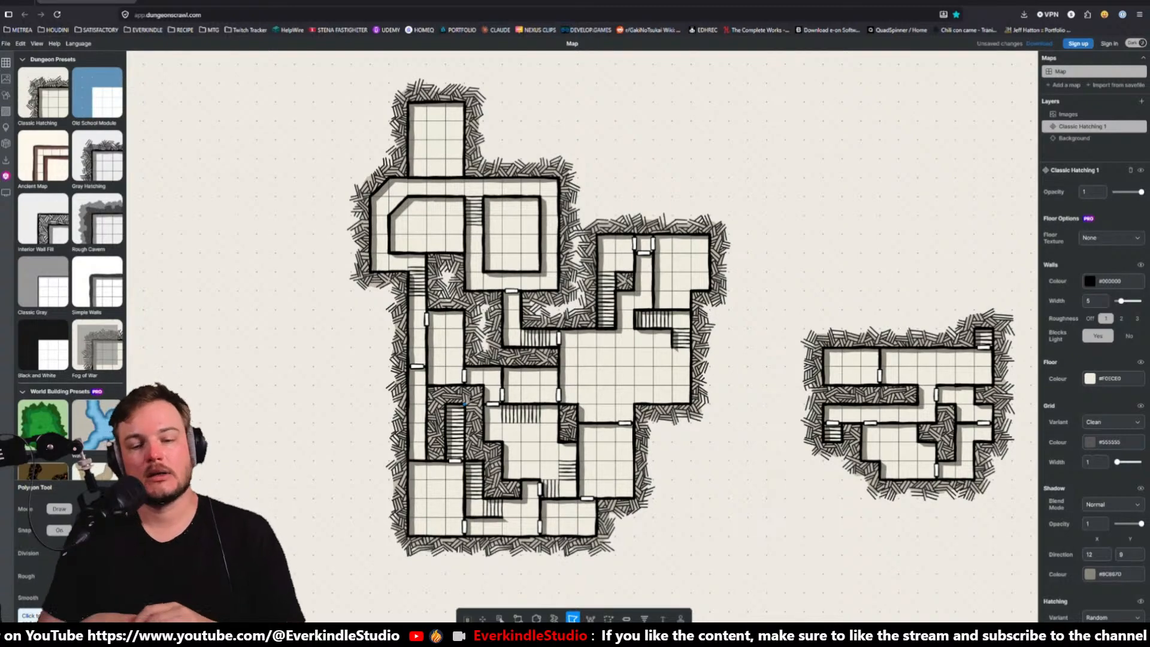
# Open the east inner room's southeast corner with a diamond polygon and cut a triangle off the ring corridor's outer southeast corner
pyautogui.click(524, 271)
pyautogui.click(541, 256)
pyautogui.click(557, 271)
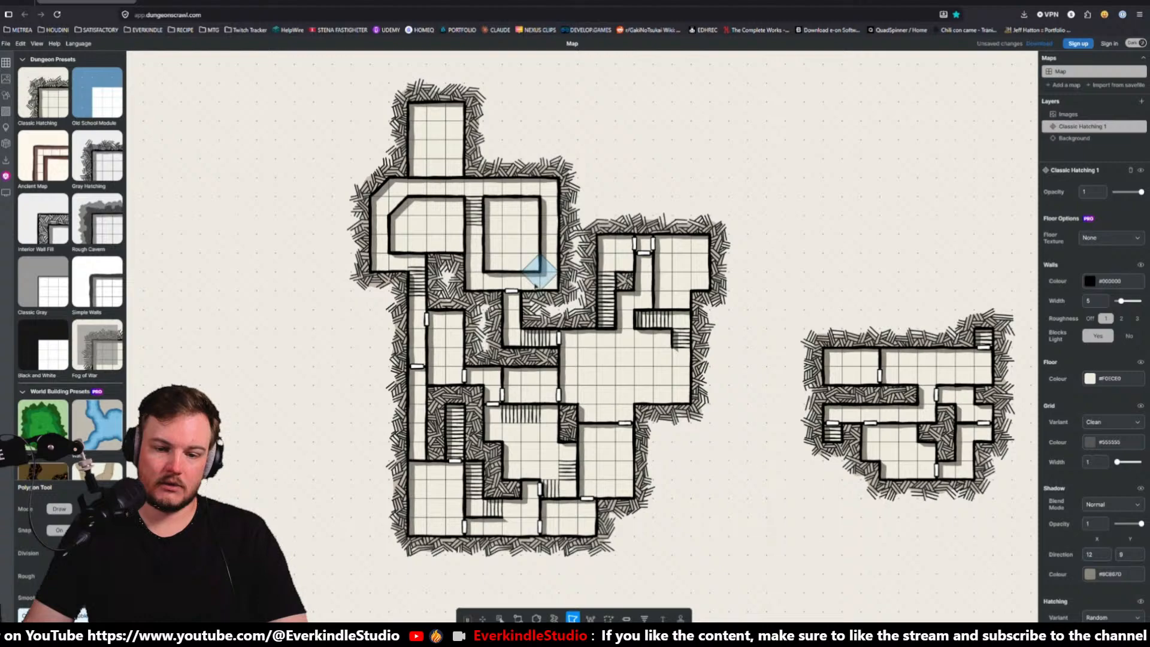
pyautogui.doubleClick(536, 287)
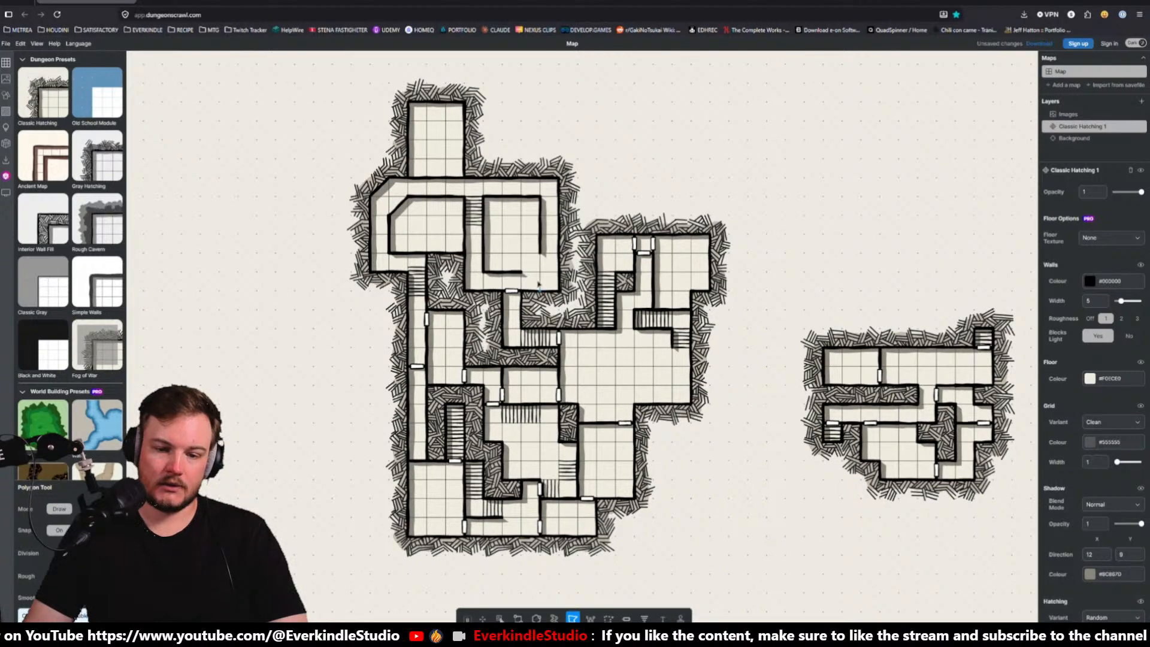
pyautogui.keyDown('shift'); pyautogui.click(558, 273); pyautogui.keyUp('shift')
pyautogui.click(559, 309)
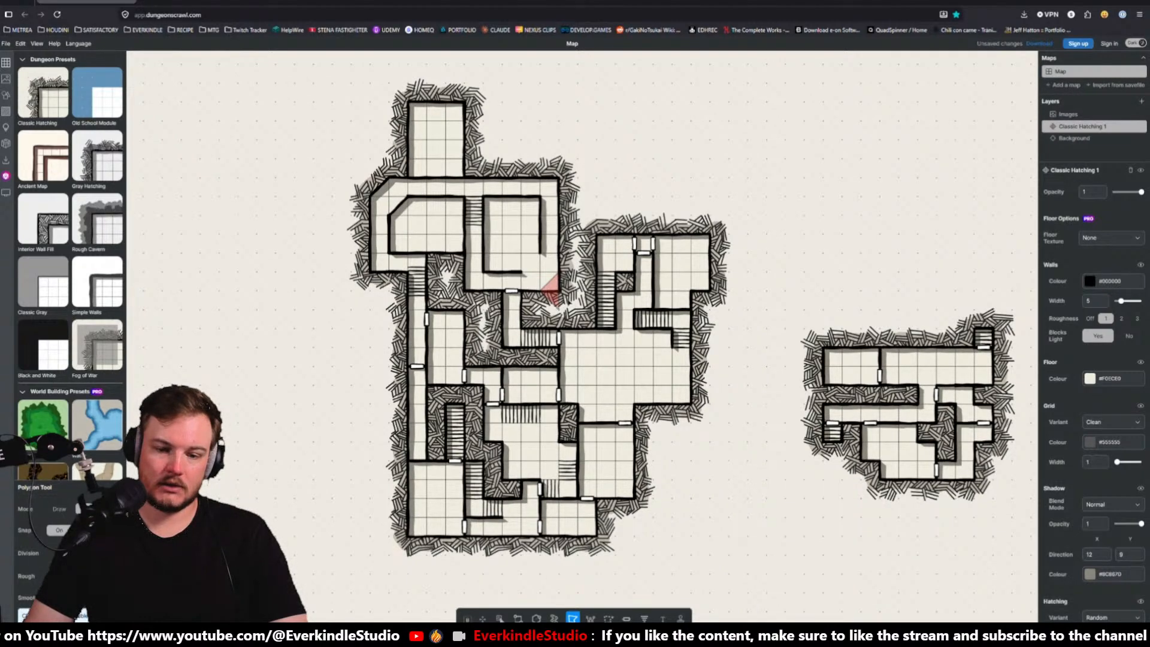
pyautogui.doubleClick(573, 293)
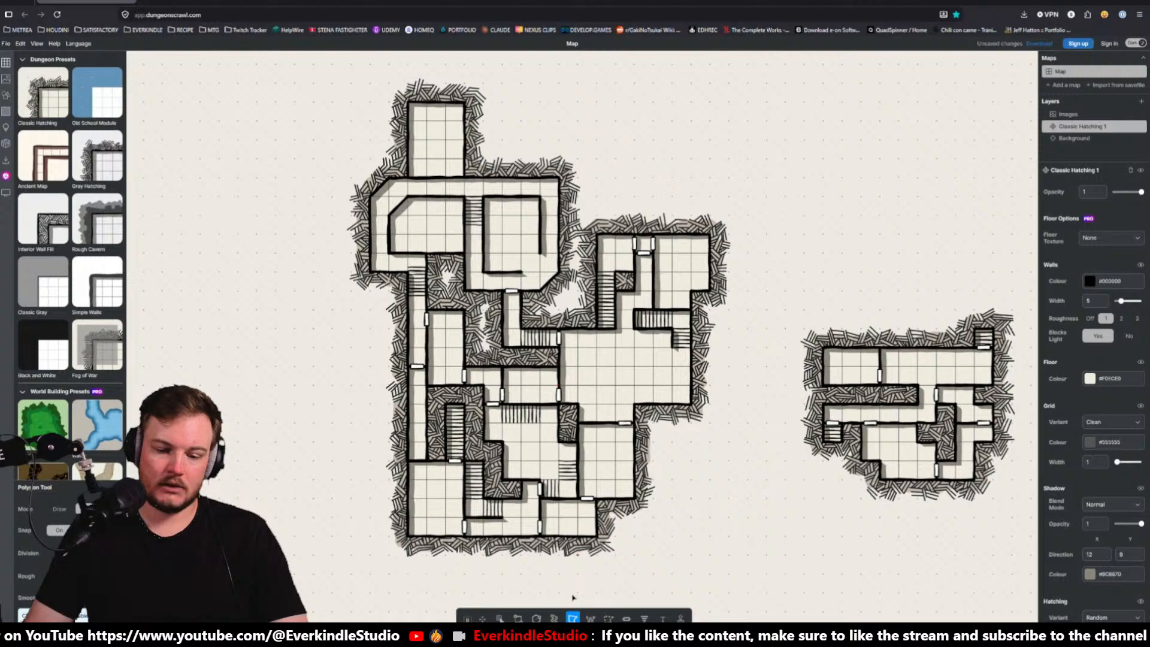
# Close the east inner room's open southeast corner with a diagonal wall
pyautogui.click(591, 618)
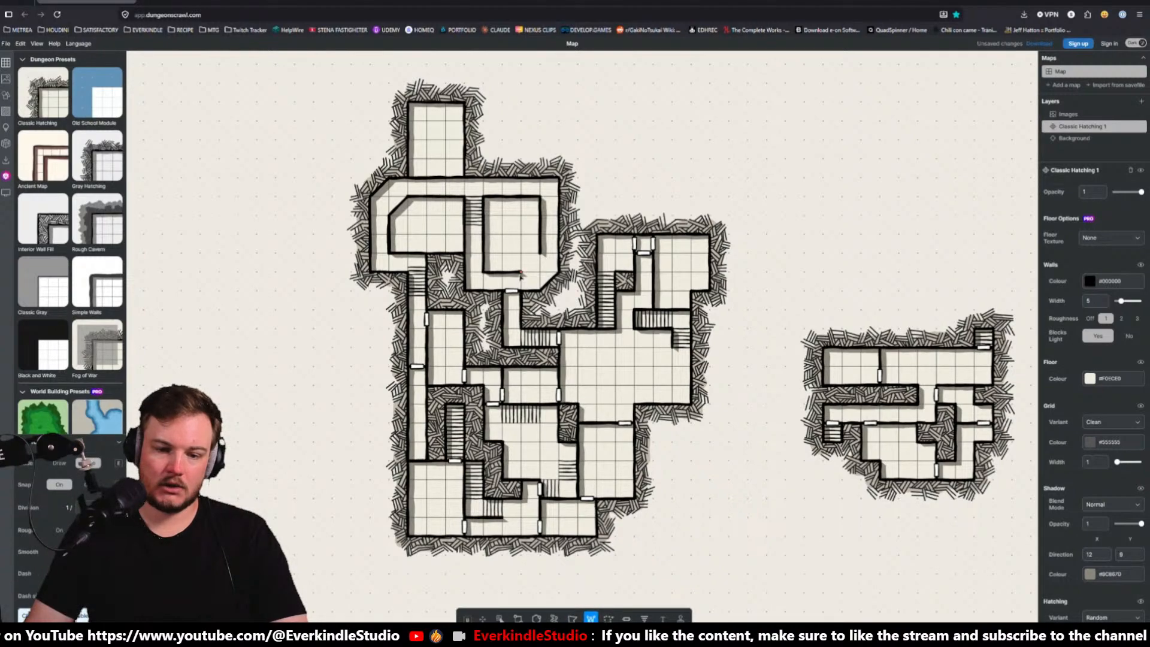
pyautogui.click(522, 273)
pyautogui.doubleClick(537, 260)
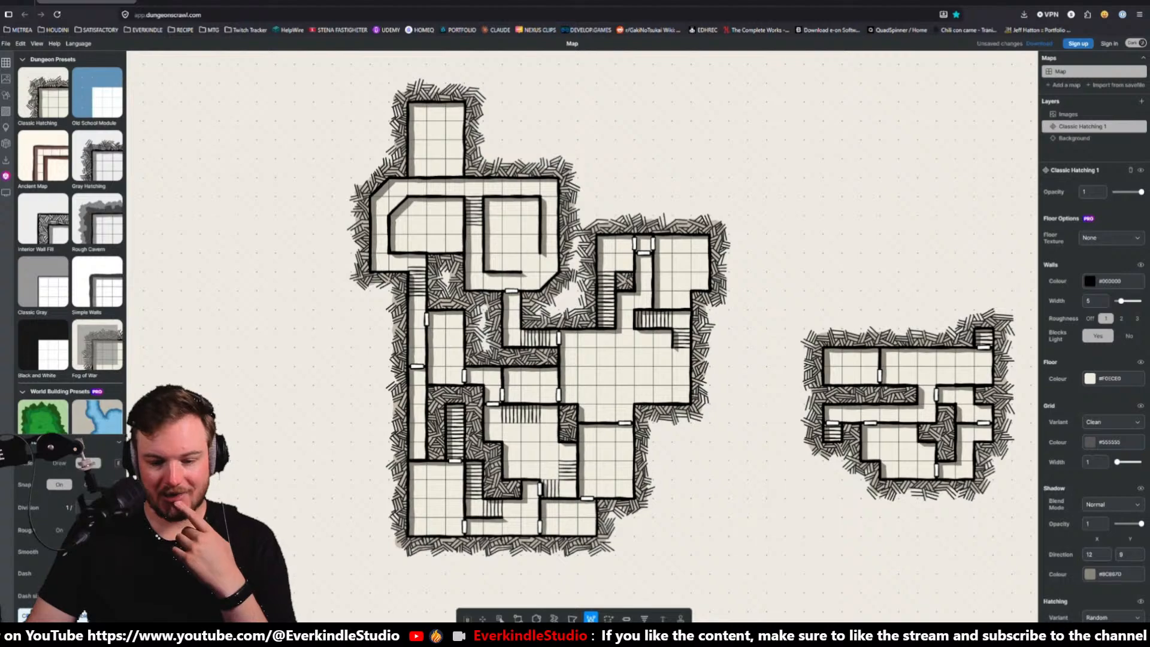
pyautogui.doubleClick(537, 259)
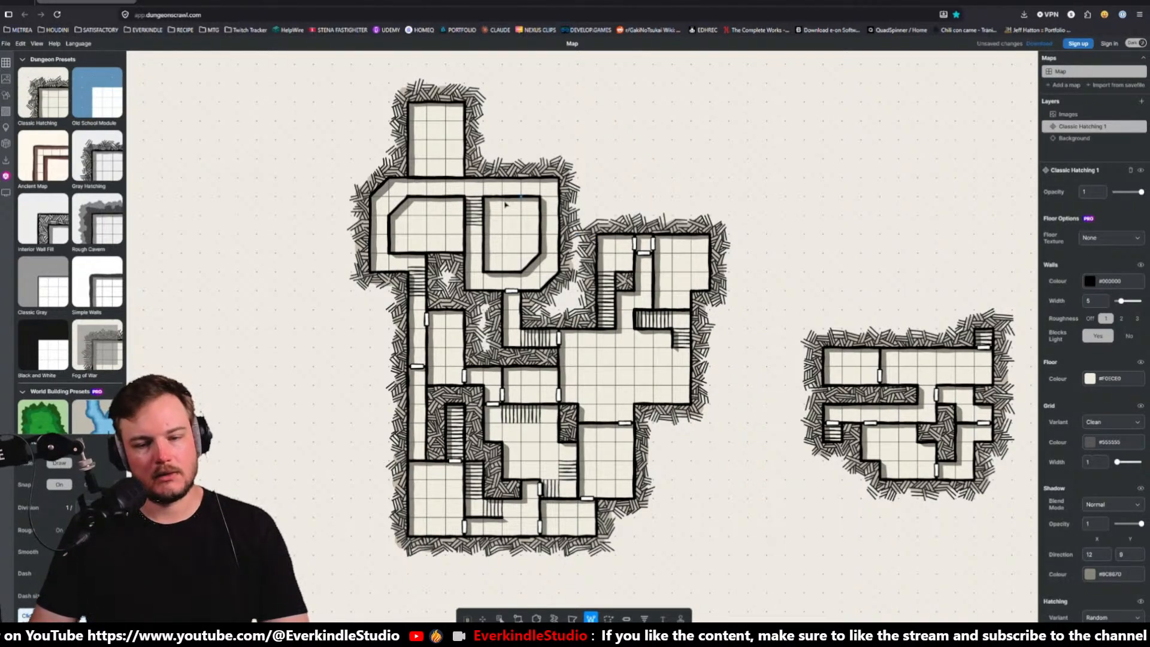
# Place a door between the west corridor's south end and the southwest room
pyautogui.scroll(2, 707, 328)
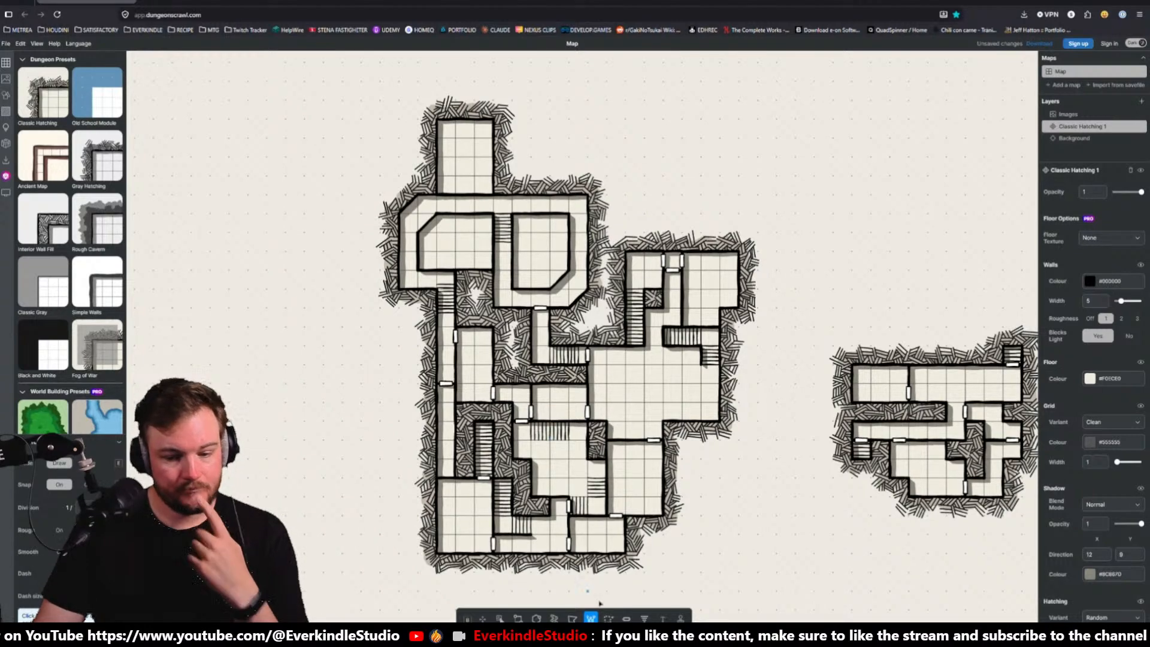
pyautogui.press('d')
pyautogui.click(447, 478)
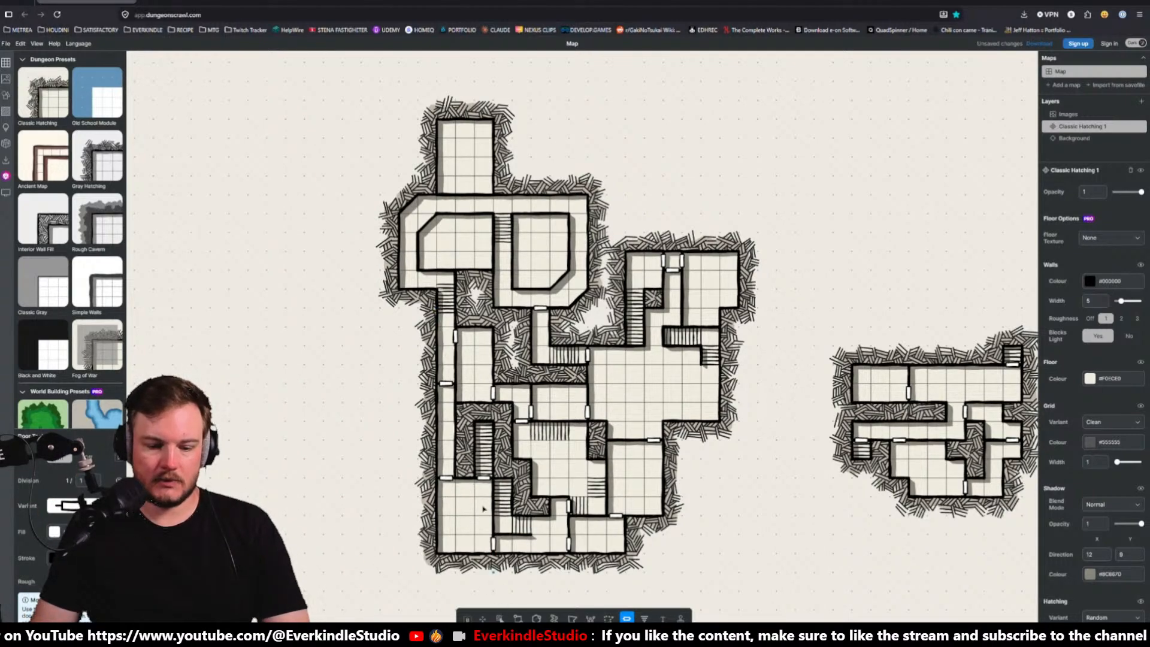
# Replace the west corridor's upper staircase with one starting at the ring corridor junction, and add stairs to the ring corridor's east side
pyautogui.press('v')
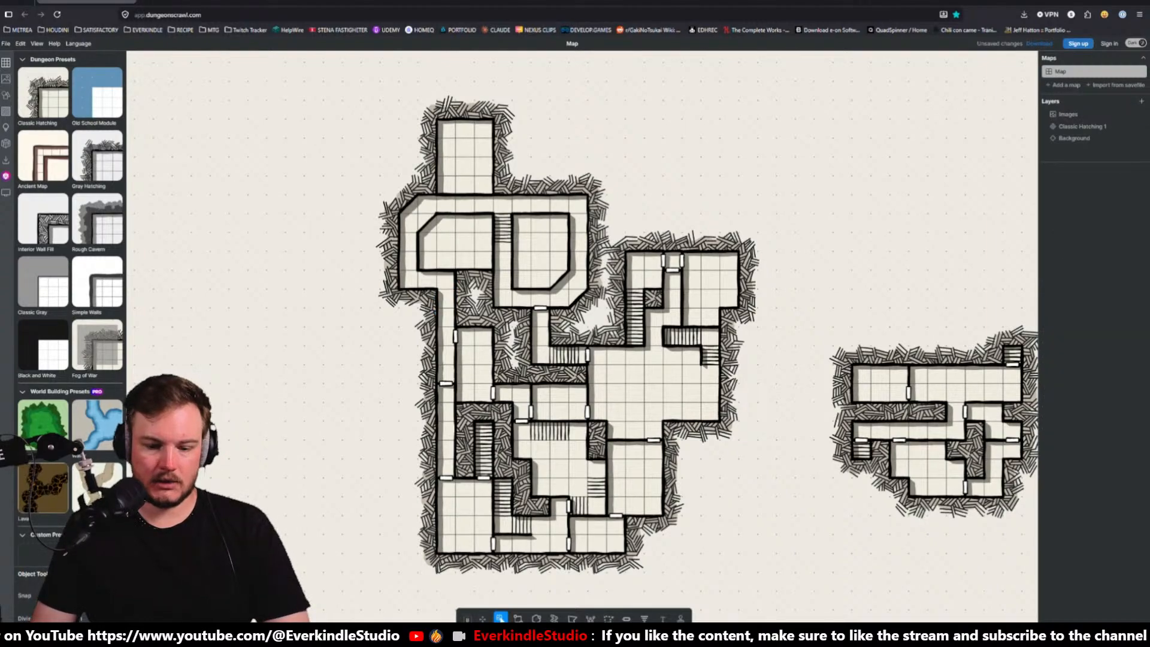
pyautogui.click(645, 623)
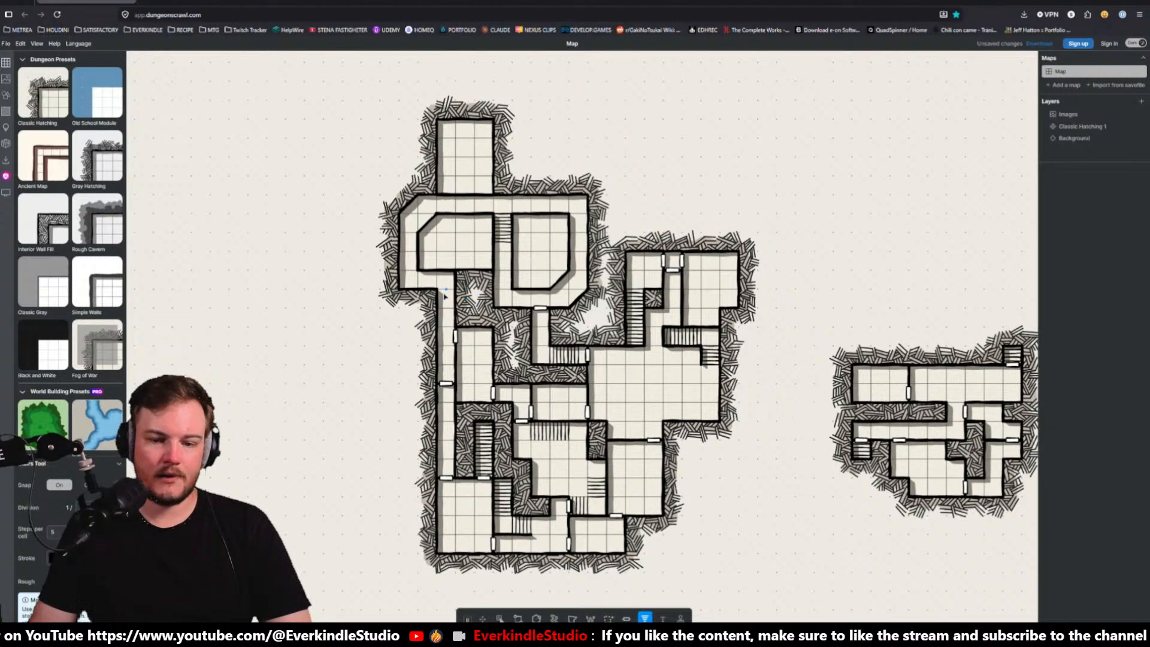
pyautogui.moveTo(444, 290); pyautogui.dragTo(460, 313)
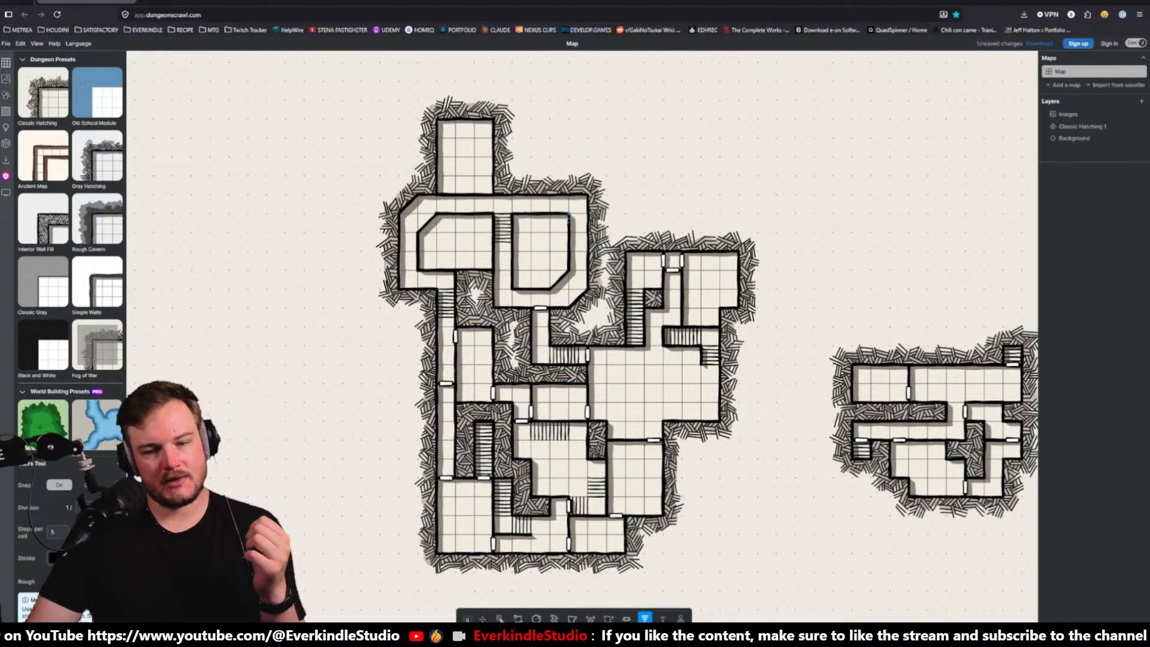
pyautogui.moveTo(581, 216); pyautogui.dragTo(590, 248)
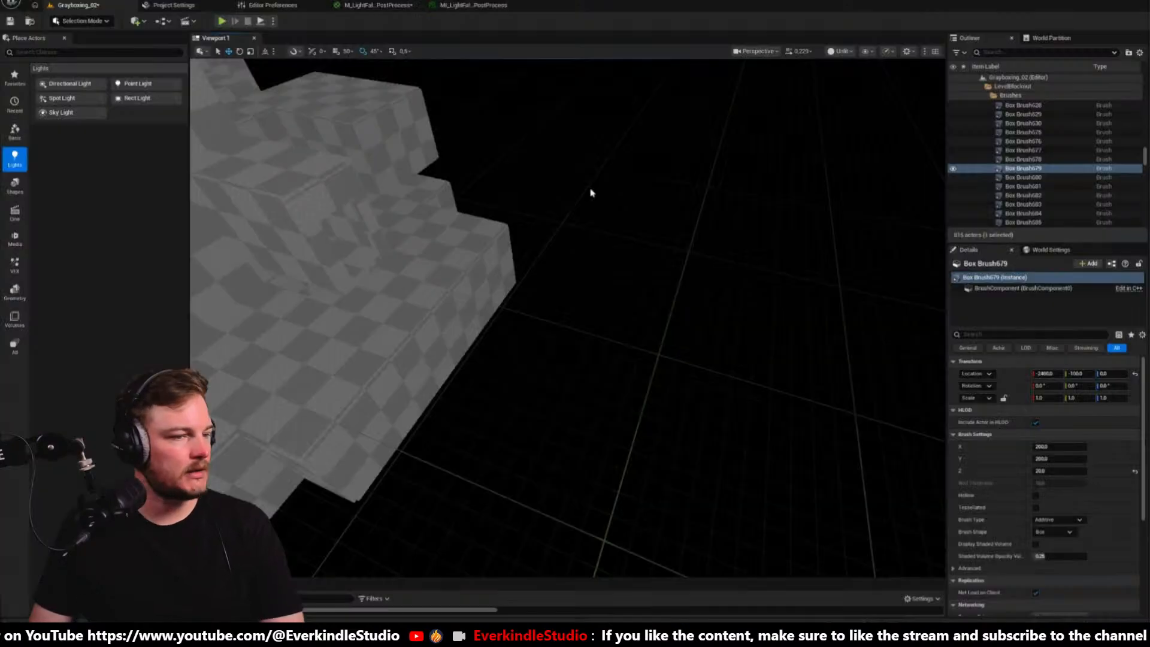
# Inspect the greyboxed level in the Unreal Editor viewport and return to Dungeon Scrawl to compare it with the ring corridor area
pyautogui.moveTo(578, 218); pyautogui.dragTo(395, 300, button='right')
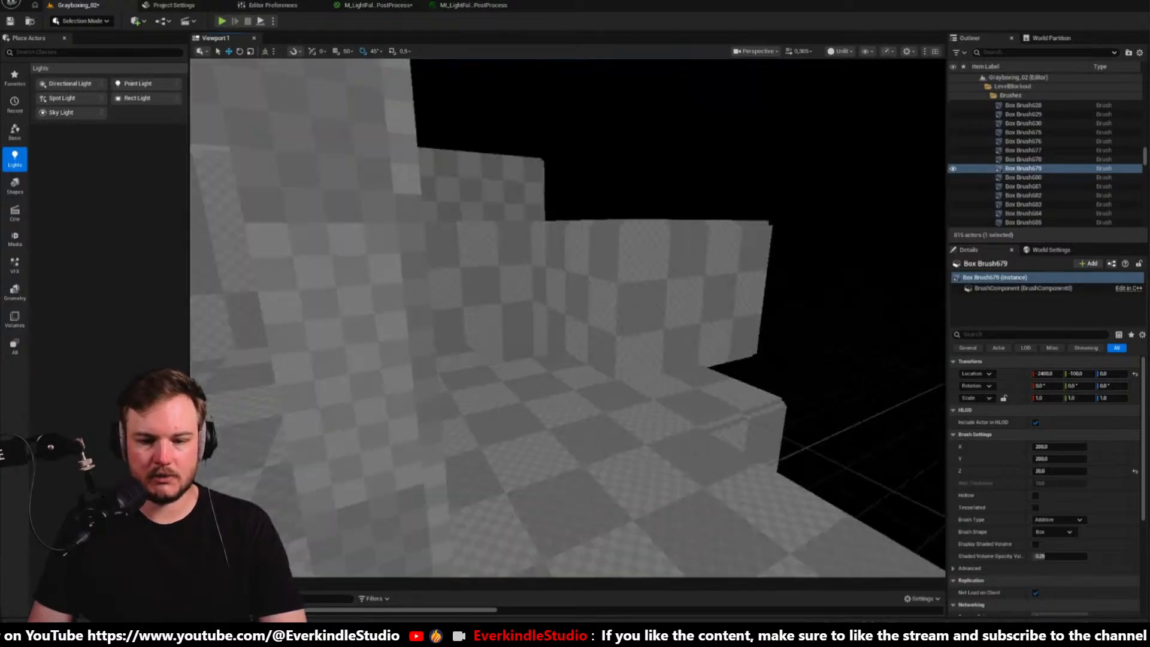
pyautogui.hotkey('alt', 'Tab')
pyautogui.scroll(6, 378, 163)
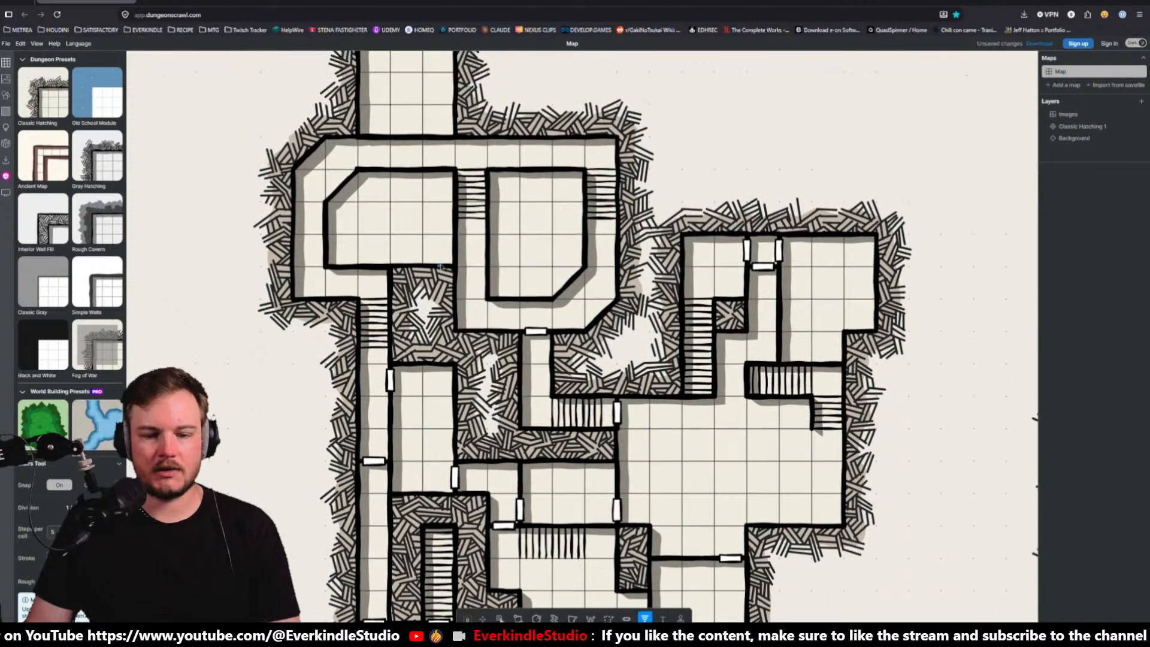
pyautogui.scroll(-2, 377, 163)
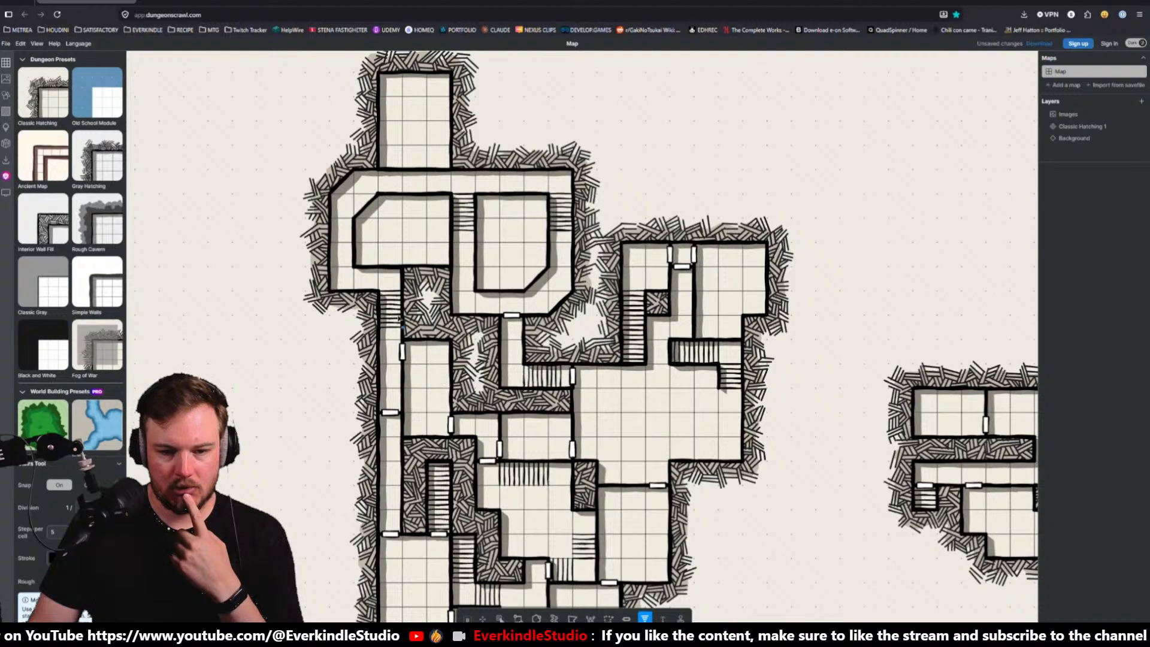
# Delete the staircase at the upper end of the west corridor, just below the ring corridor junction
pyautogui.press('v')
pyautogui.click(390, 309)
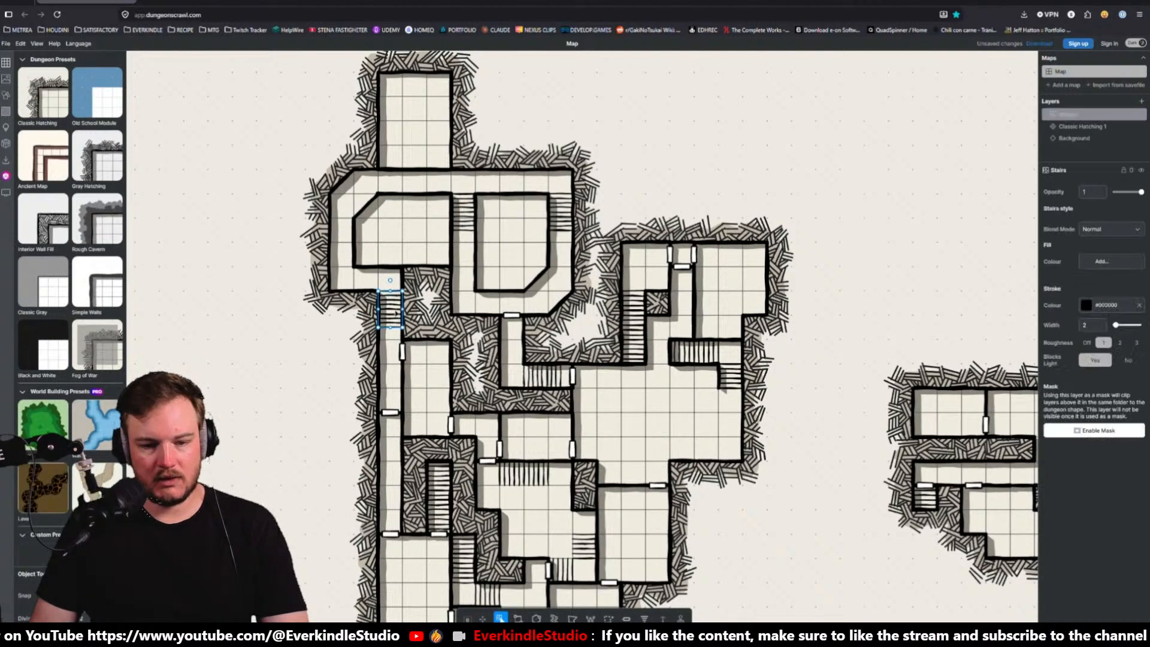
pyautogui.press('Delete')
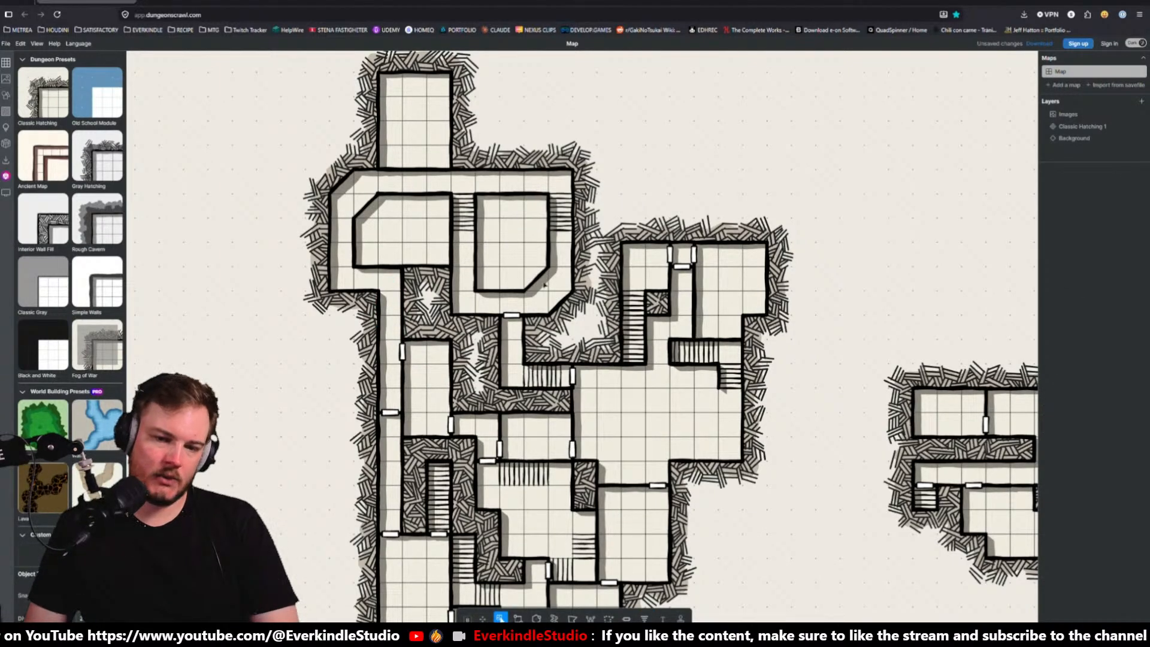
# Shift the two staircases flanking the ring corridor's east inner room together half a grid cell south
pyautogui.click(464, 211)
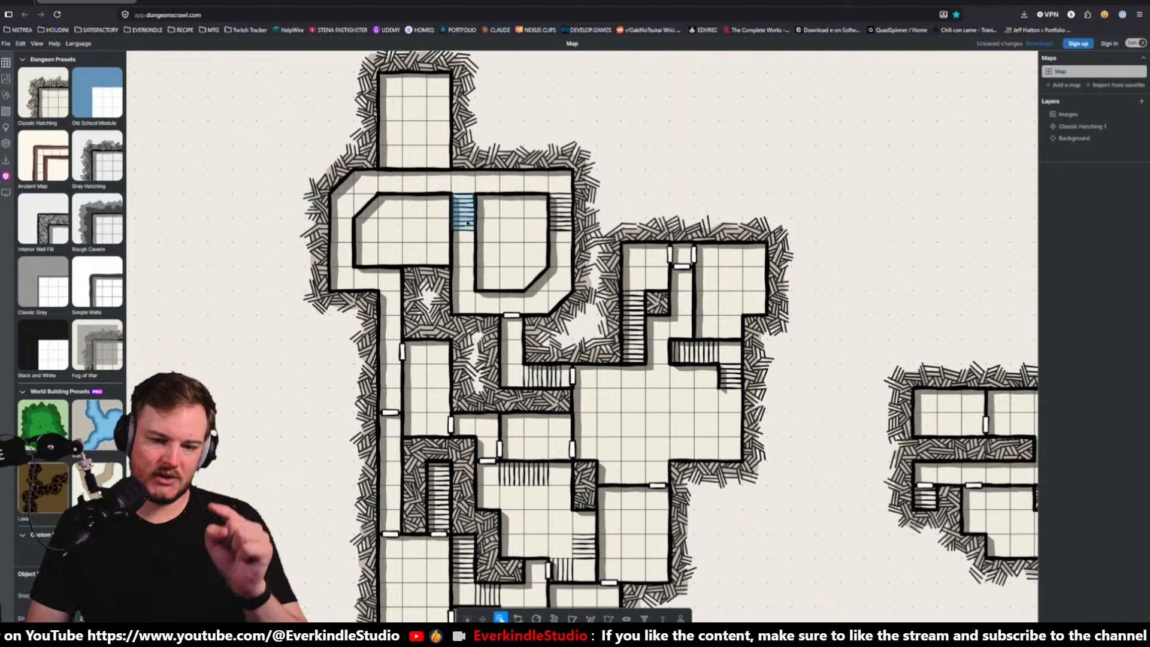
pyautogui.keyDown('shift'); pyautogui.click(563, 216); pyautogui.keyUp('shift')
pyautogui.moveTo(566, 223); pyautogui.dragTo(563, 235)
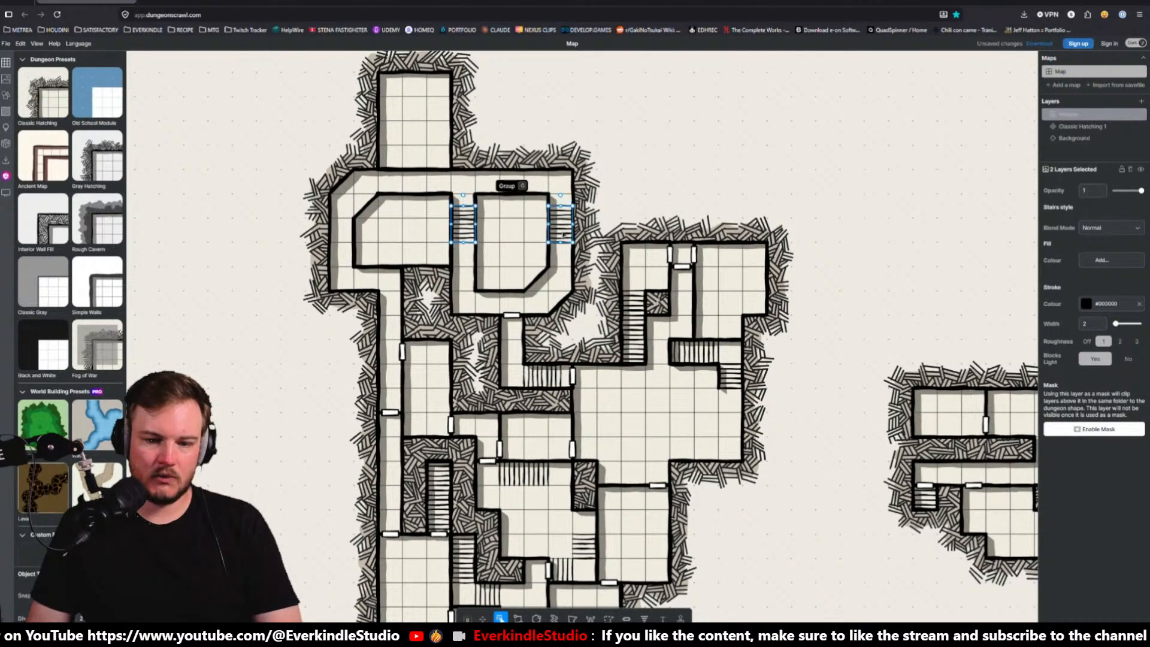
pyautogui.click(630, 206)
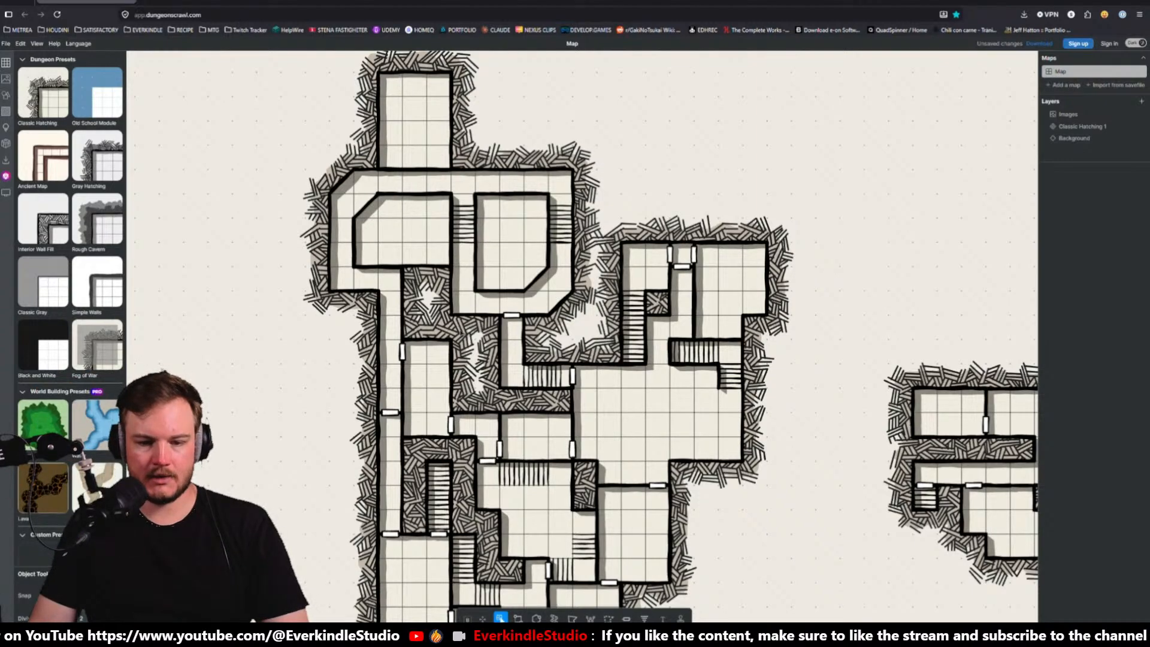
# Switch to the Unreal Editor and, following the Dungeon Scrawl map, duplicate the two parallel corridor wall brushes along X to extend both walls
pyautogui.hotkey('alt', 'Tab')
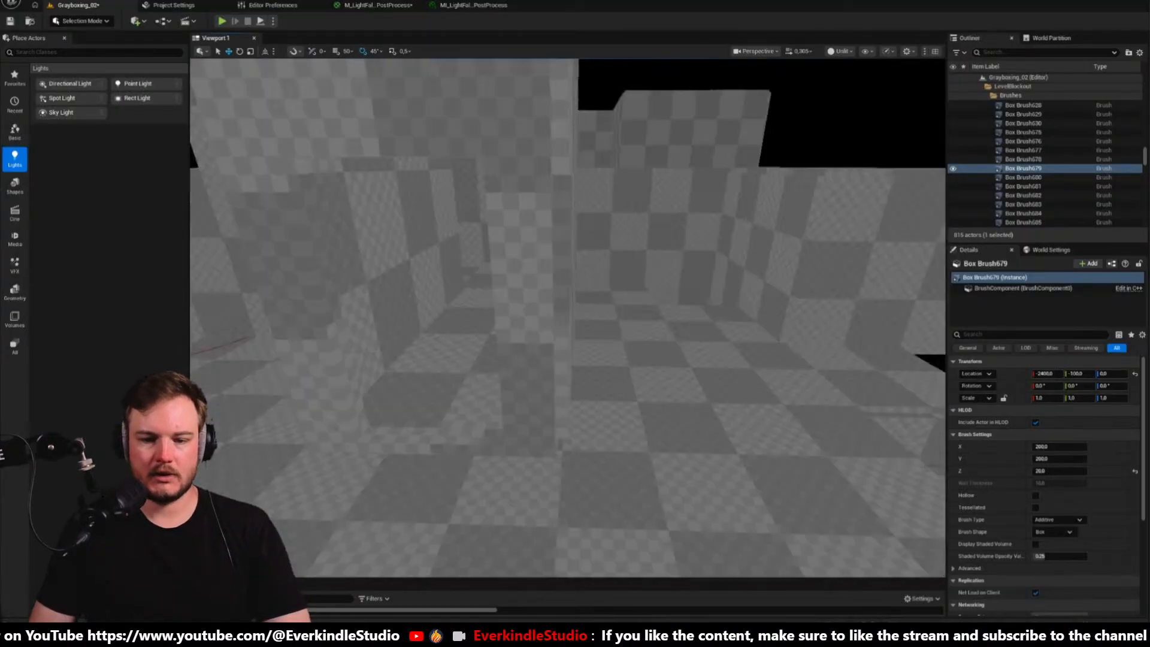
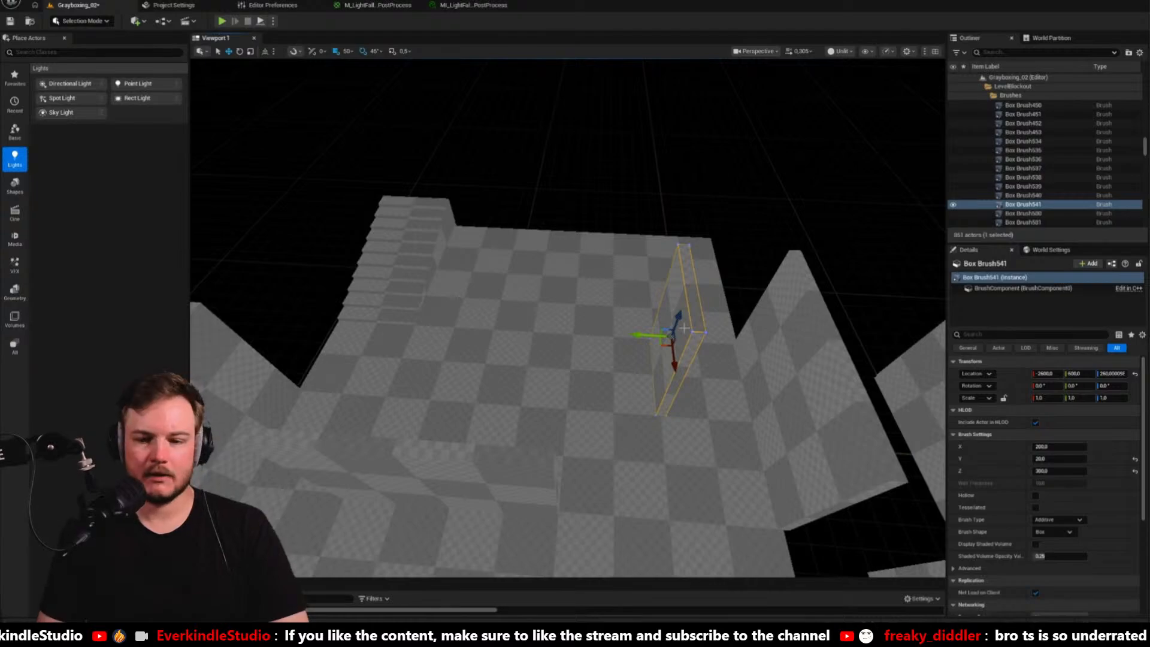
pyautogui.moveTo(684, 328); pyautogui.dragTo(815, 326, button='right')
pyautogui.hotkey('alt', 'Tab')
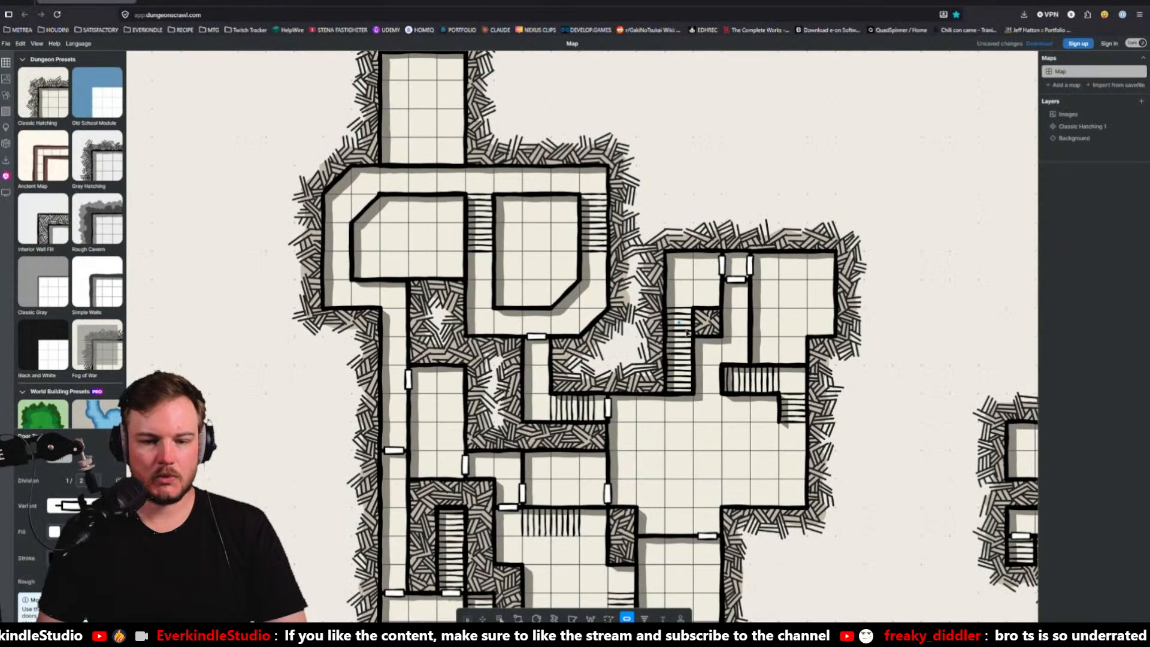
pyautogui.hotkey('alt', 'Tab')
pyautogui.moveTo(678, 333)
pyautogui.mouseDown(button='right')
pyautogui.moveTo(698, 328)
pyautogui.moveTo(682, 331)
pyautogui.mouseUp(button='right')
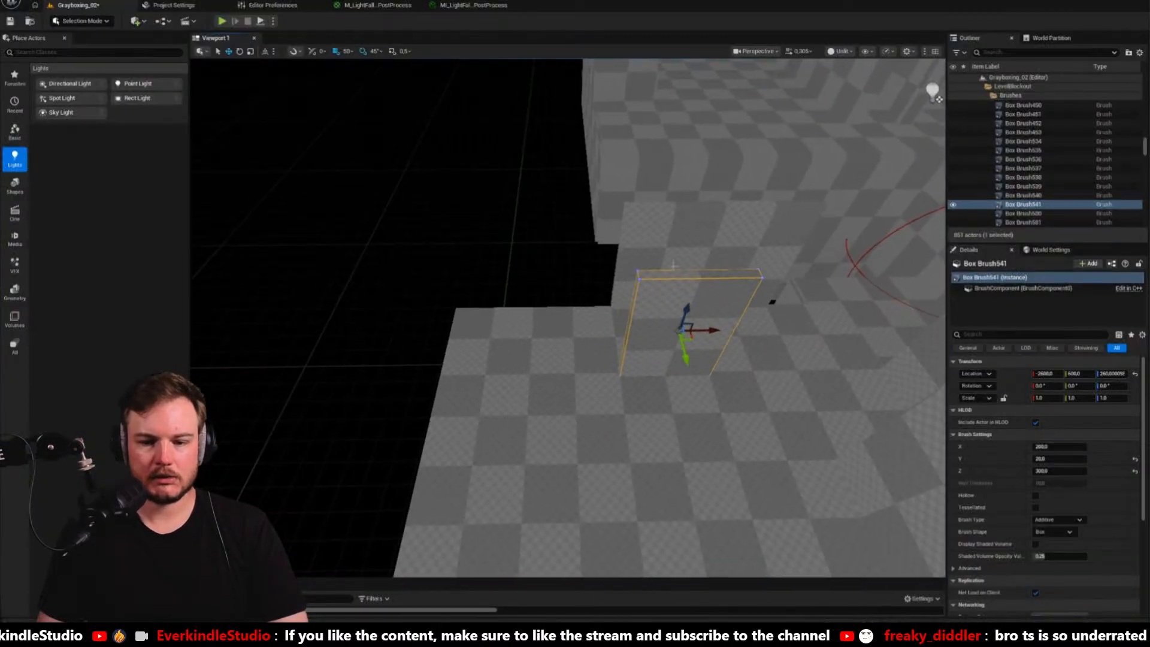
pyautogui.keyDown('ctrl'); pyautogui.click(672, 266); pyautogui.keyUp('ctrl')
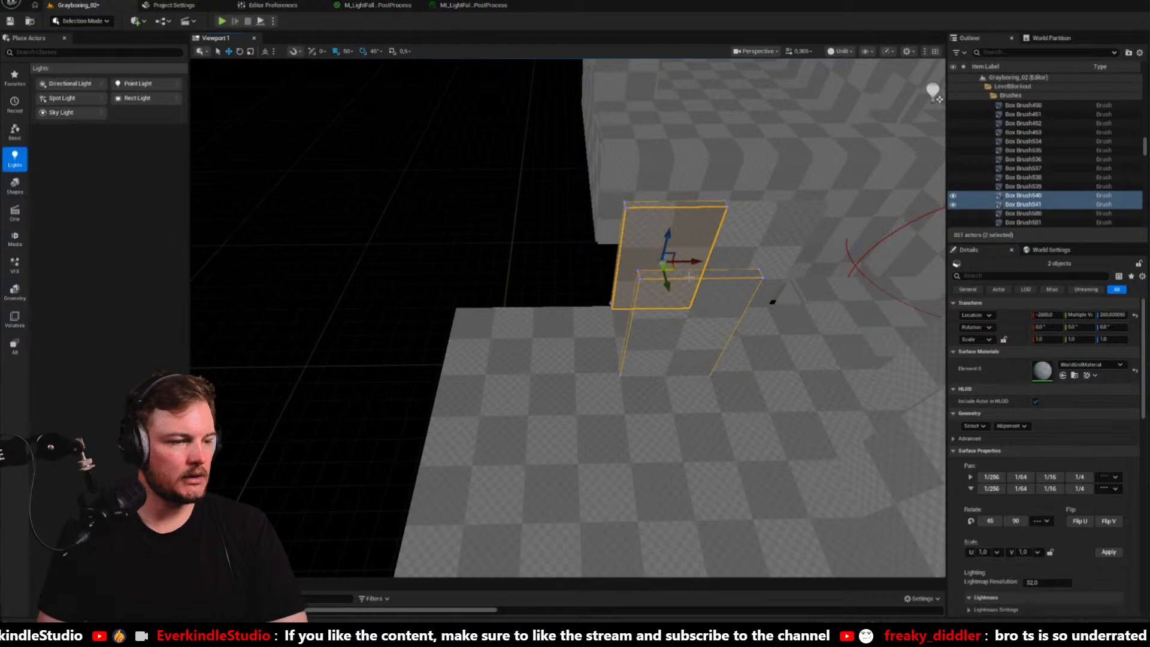
pyautogui.moveTo(689, 262)
pyautogui.keyDown('alt'); pyautogui.mouseDown()
pyautogui.moveTo(583, 275)
pyautogui.moveTo(609, 274)
pyautogui.moveTo(470, 269)
pyautogui.moveTo(519, 277)
pyautogui.mouseUp(); pyautogui.keyUp('alt')
pyautogui.moveTo(519, 277)
pyautogui.mouseDown(button='right')
pyautogui.moveTo(243, 279)
pyautogui.moveTo(290, 282)
pyautogui.mouseUp(button='right')
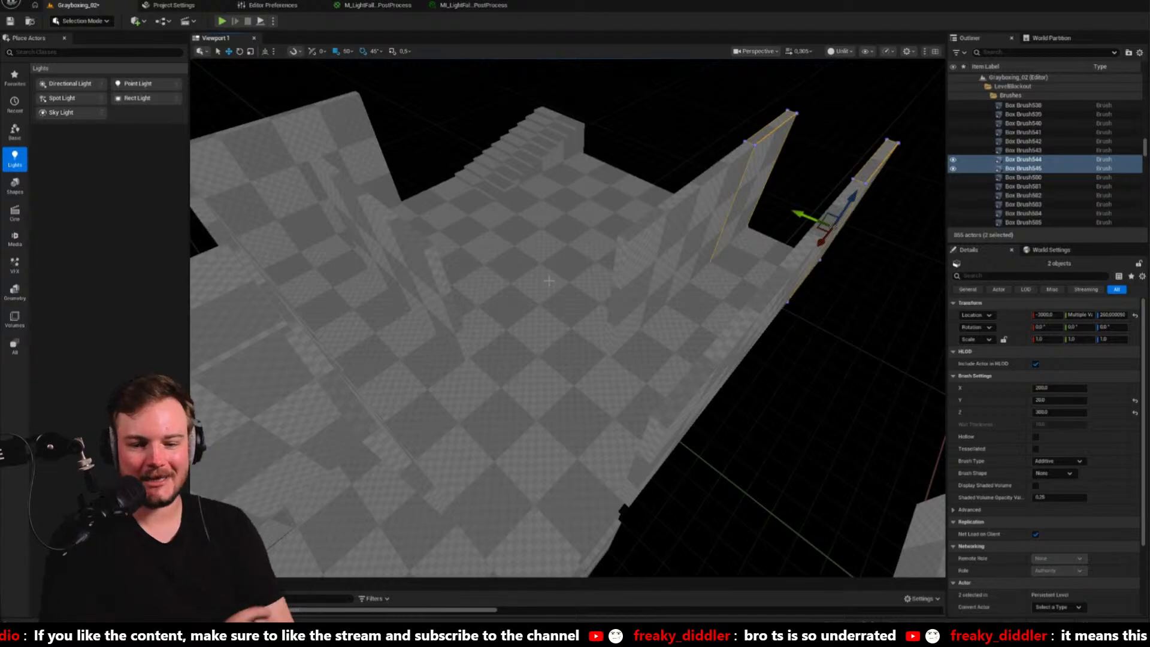
# Duplicate the corridor wall brush to the corner at X -2400, Y 700 and rotate the copy -45° around Z
pyautogui.moveTo(575, 244)
pyautogui.mouseDown(button='right')
pyautogui.moveTo(677, 306)
pyautogui.moveTo(707, 353)
pyautogui.moveTo(761, 342)
pyautogui.mouseUp(button='right')
pyautogui.moveTo(576, 318)
pyautogui.mouseDown(button='right')
pyautogui.moveTo(593, 335)
pyautogui.moveTo(521, 321)
pyautogui.moveTo(414, 335)
pyautogui.moveTo(523, 275)
pyautogui.mouseUp(button='right')
pyautogui.click(516, 272)
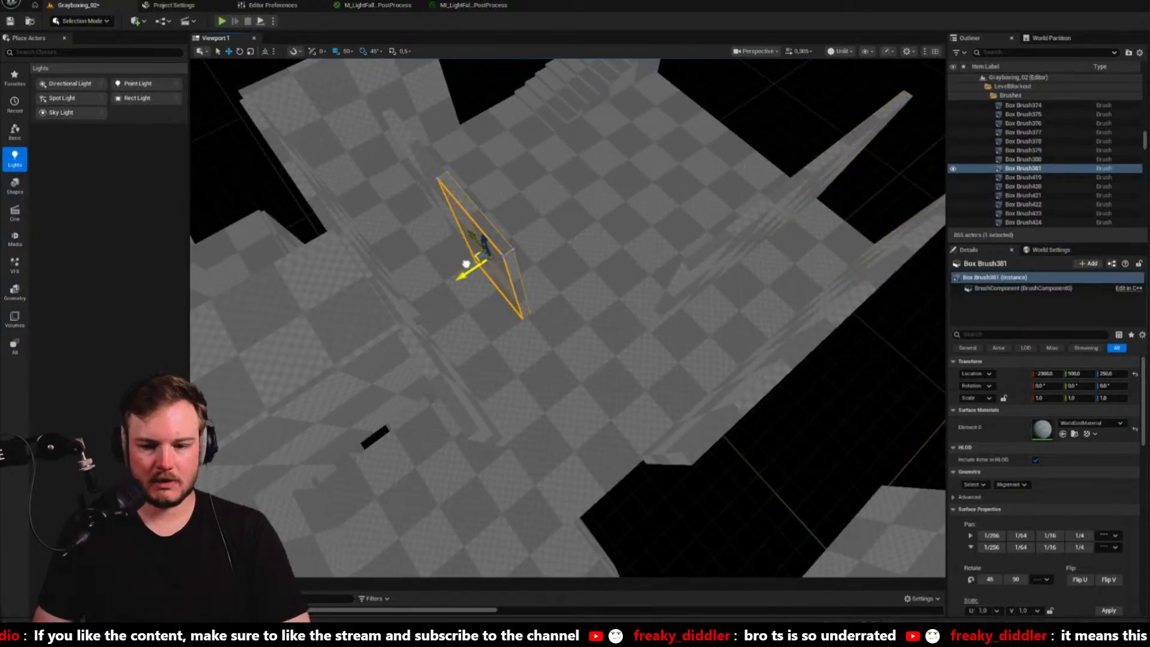
pyautogui.moveTo(466, 264)
pyautogui.keyDown('alt'); pyautogui.mouseDown()
pyautogui.moveTo(635, 322)
pyautogui.moveTo(578, 329)
pyautogui.moveTo(568, 312)
pyautogui.moveTo(569, 348)
pyautogui.mouseUp(); pyautogui.keyUp('alt')
pyautogui.press('e')
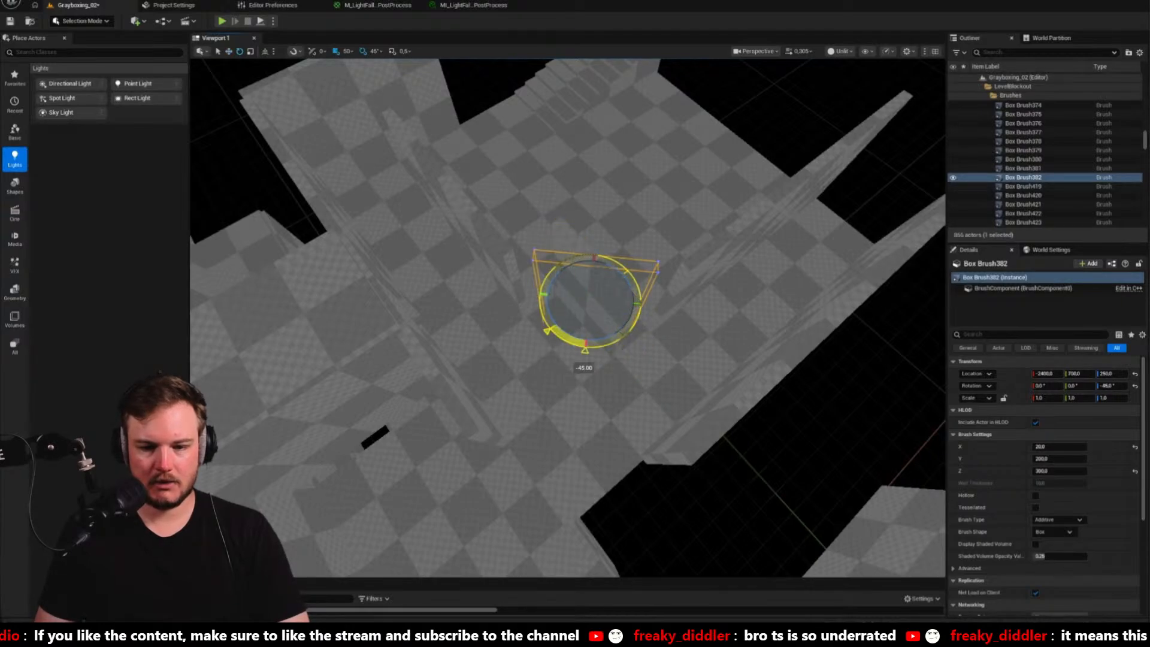
pyautogui.scroll(8, 586, 345)
pyautogui.press('f')
pyautogui.scroll(-3, 587, 345)
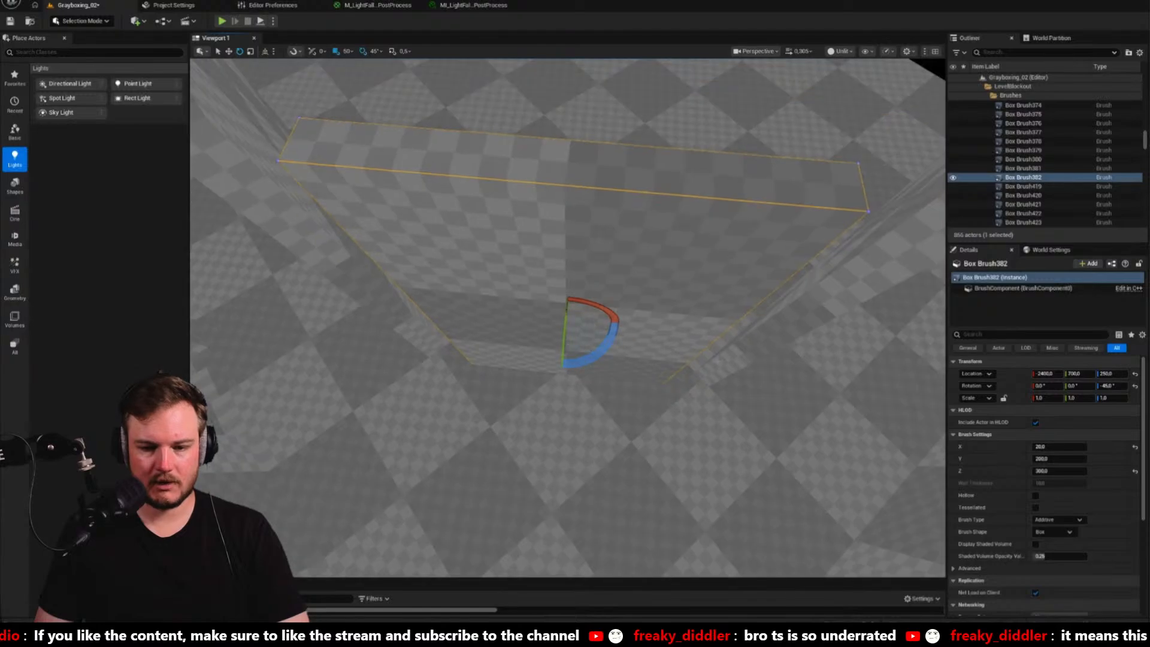
# Widen the diagonal wall brush to 293 along Y so it spans the corner
pyautogui.moveTo(587, 345); pyautogui.dragTo(581, 255, button='right')
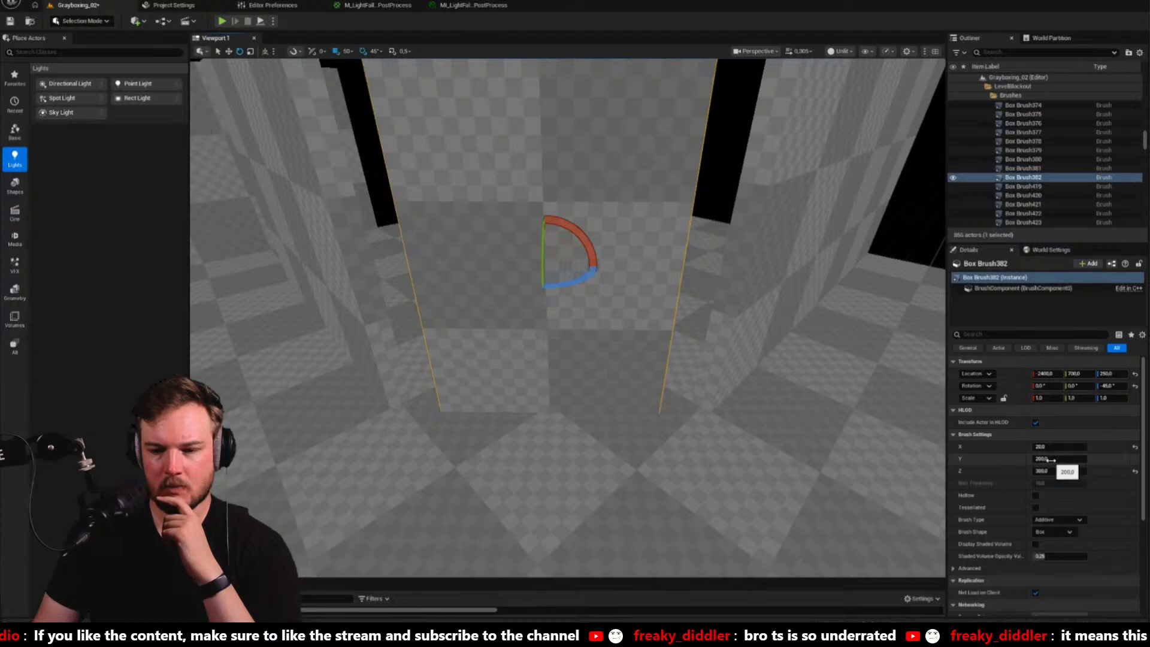
pyautogui.moveTo(1052, 460); pyautogui.dragTo(1085, 460)
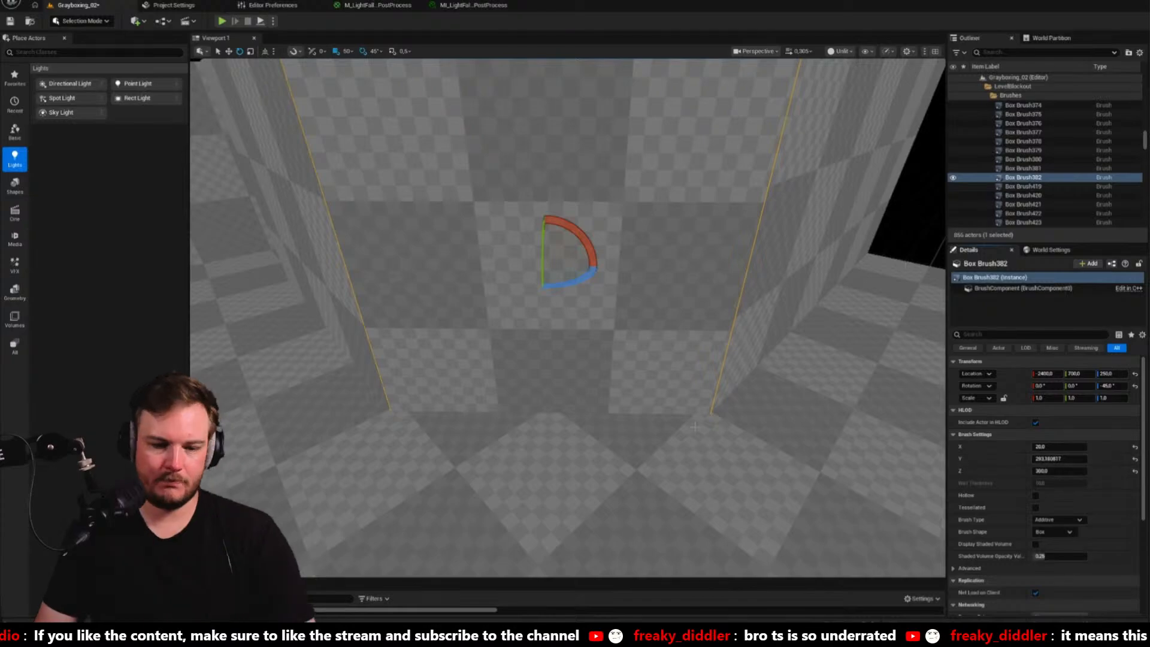
pyautogui.moveTo(743, 359)
pyautogui.mouseDown(button='right')
pyautogui.moveTo(635, 372)
pyautogui.moveTo(644, 408)
pyautogui.moveTo(611, 377)
pyautogui.mouseUp(button='right')
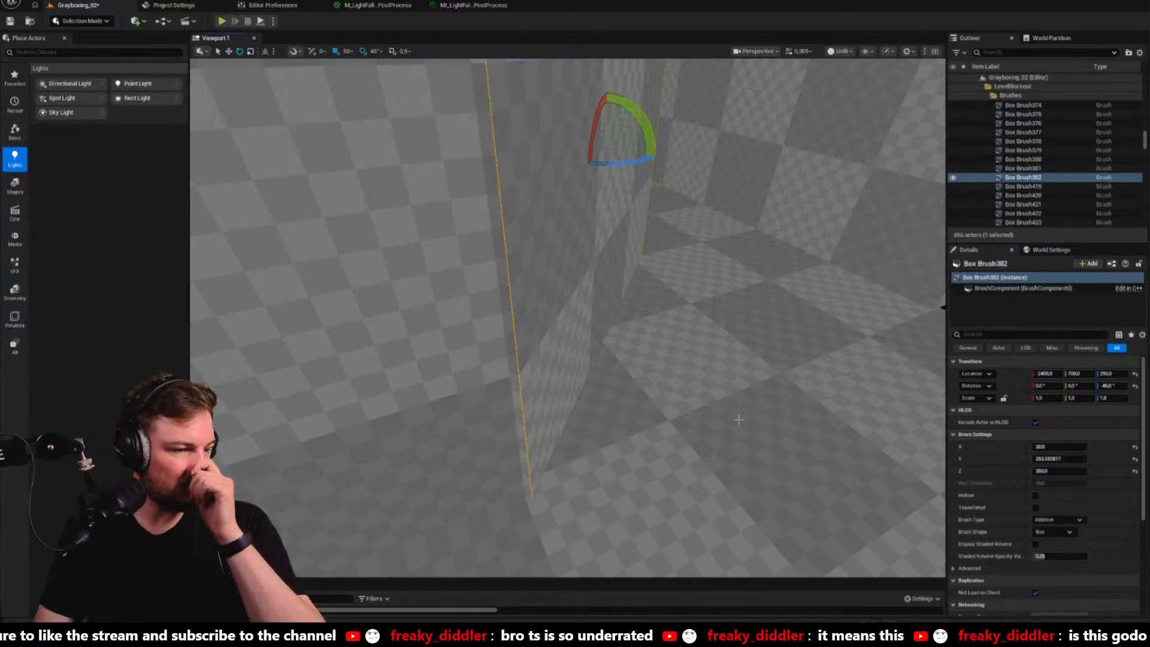
pyautogui.moveTo(739, 420); pyautogui.dragTo(707, 389, button='right')
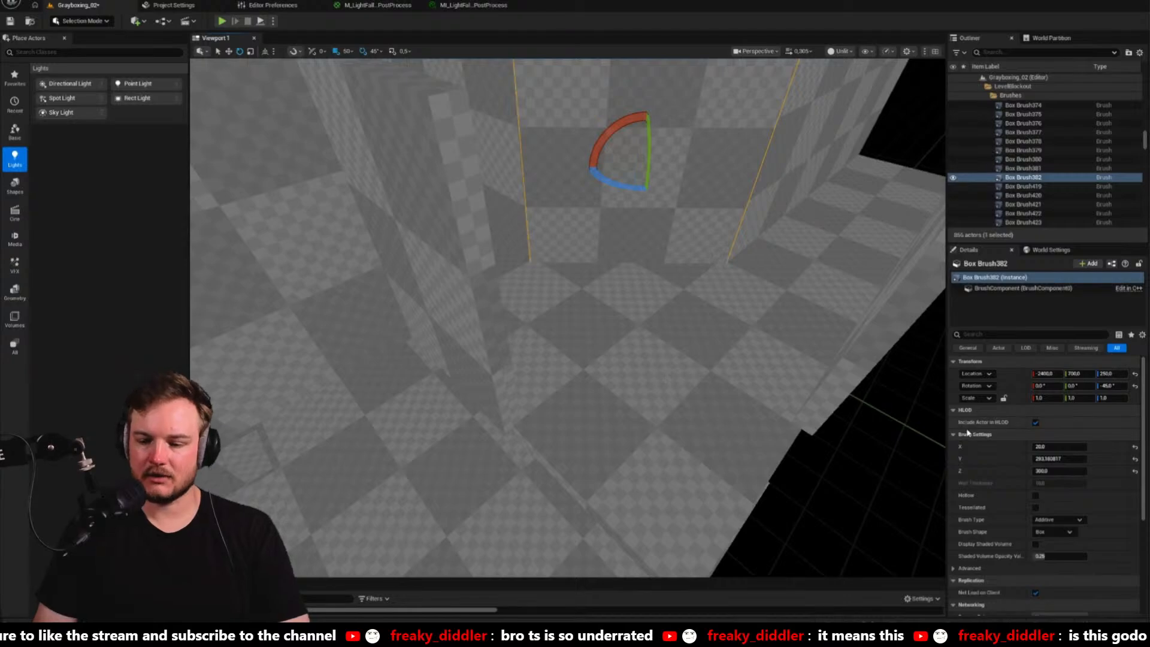
pyautogui.click(1060, 459)
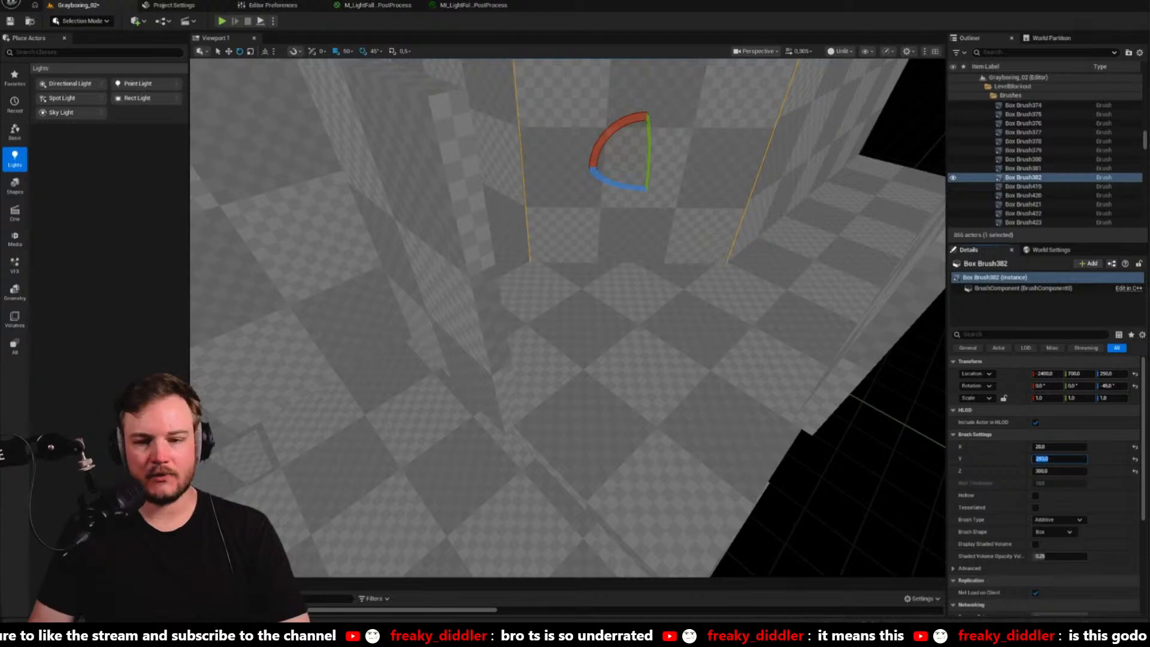
# Duplicate the diagonal wall to the inner corner on the opposite side and fine-tune its offset with a snap size of 10
pyautogui.moveTo(695, 269); pyautogui.dragTo(695, 269, button='right')
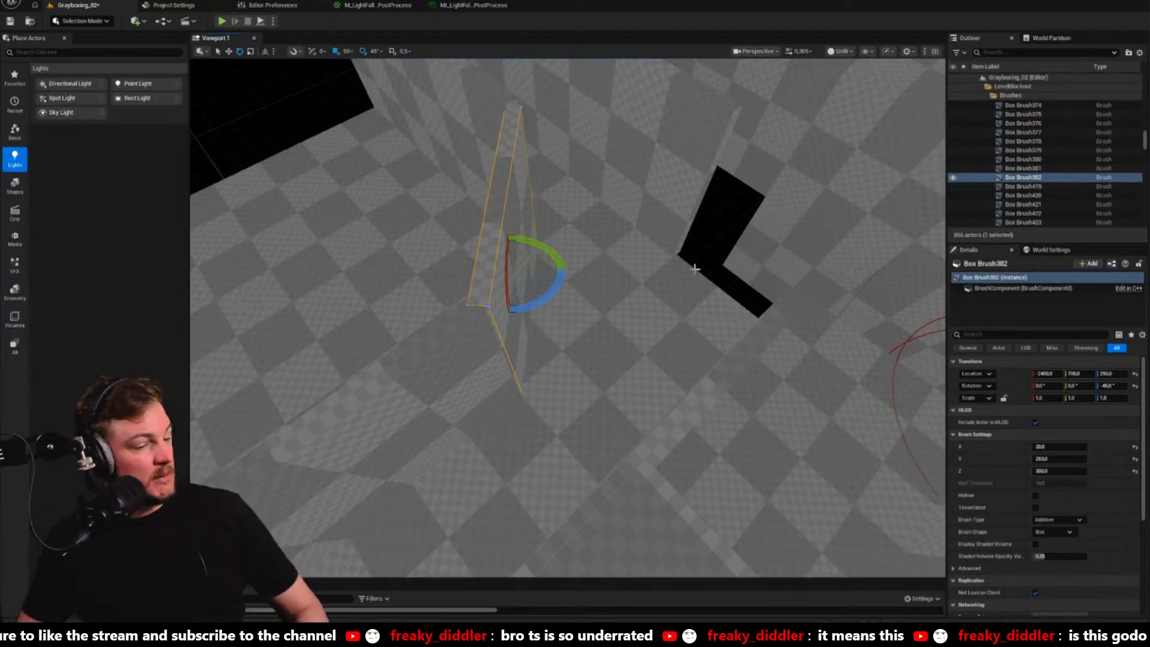
pyautogui.press('w')
pyautogui.moveTo(694, 269); pyautogui.dragTo(688, 277, button='right')
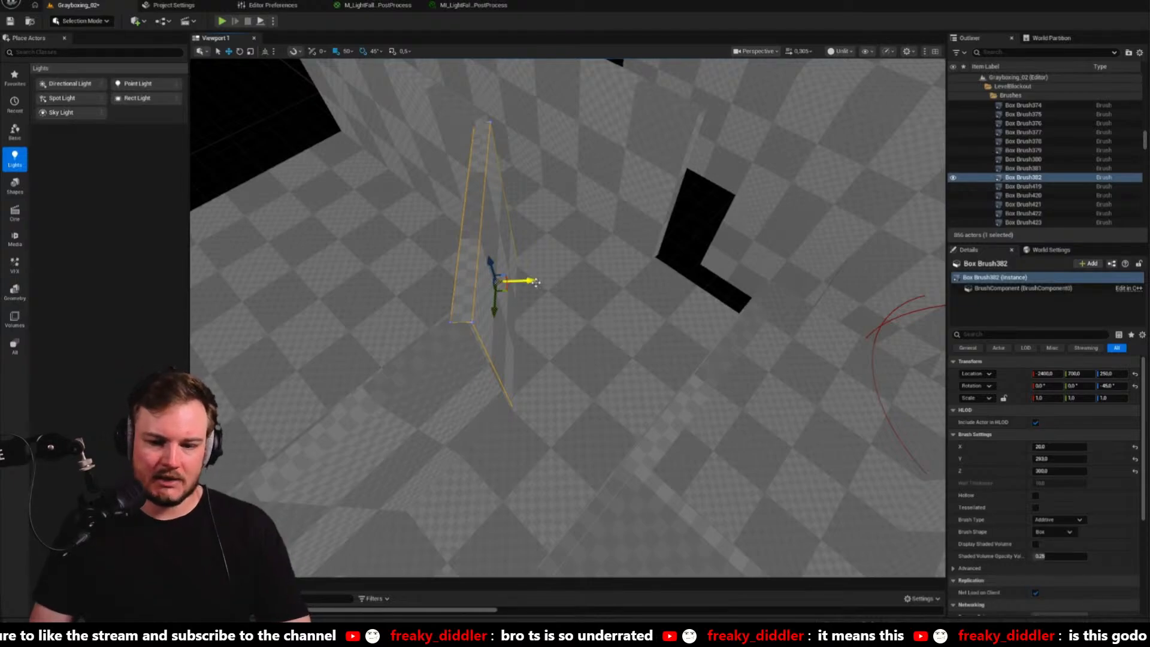
pyautogui.moveTo(553, 282)
pyautogui.keyDown('alt'); pyautogui.mouseDown()
pyautogui.moveTo(704, 268)
pyautogui.moveTo(740, 276)
pyautogui.mouseUp(); pyautogui.keyUp('alt')
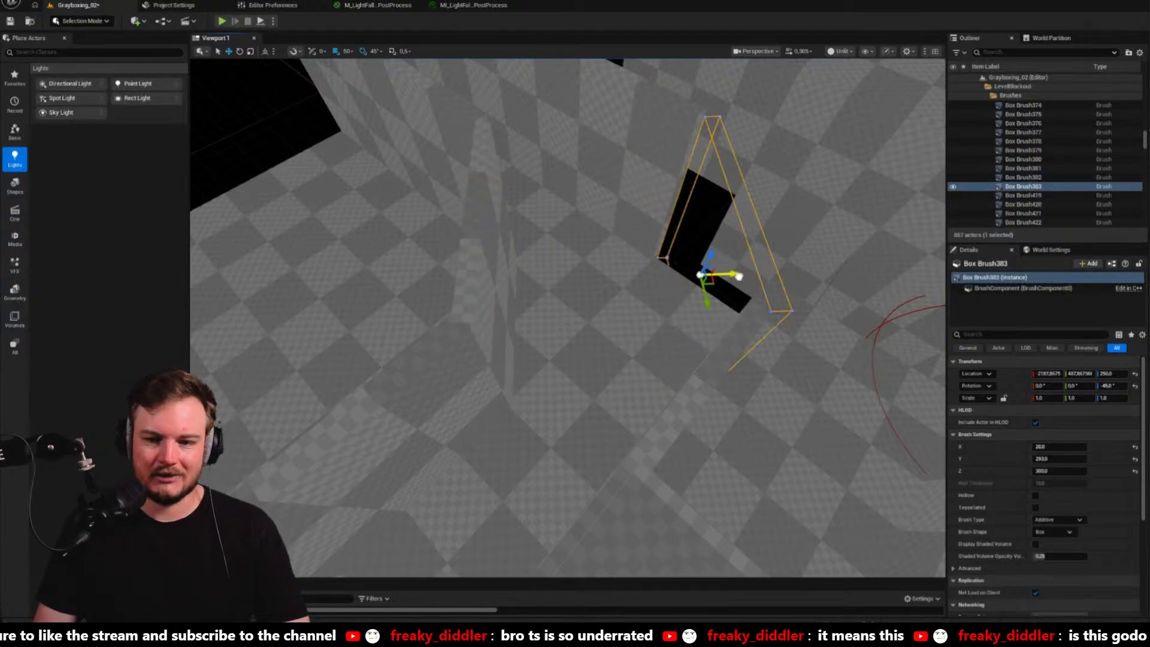
pyautogui.moveTo(669, 297)
pyautogui.mouseDown(button='right')
pyautogui.moveTo(695, 298)
pyautogui.moveTo(669, 299)
pyautogui.mouseUp(button='right')
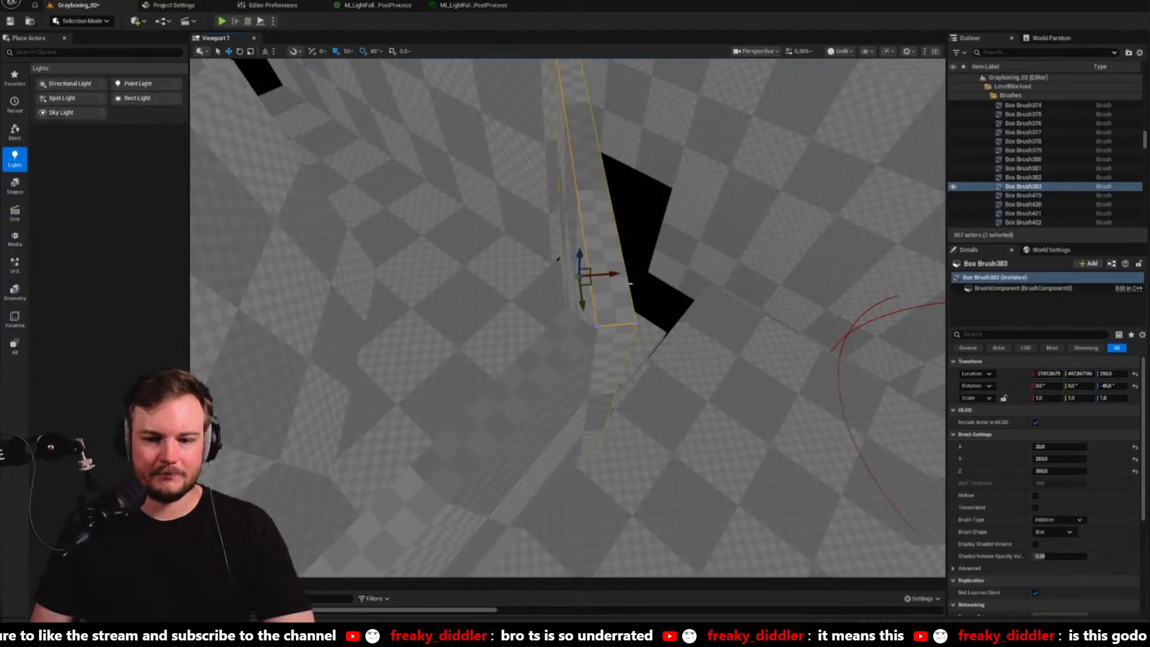
pyautogui.moveTo(615, 275); pyautogui.dragTo(597, 276)
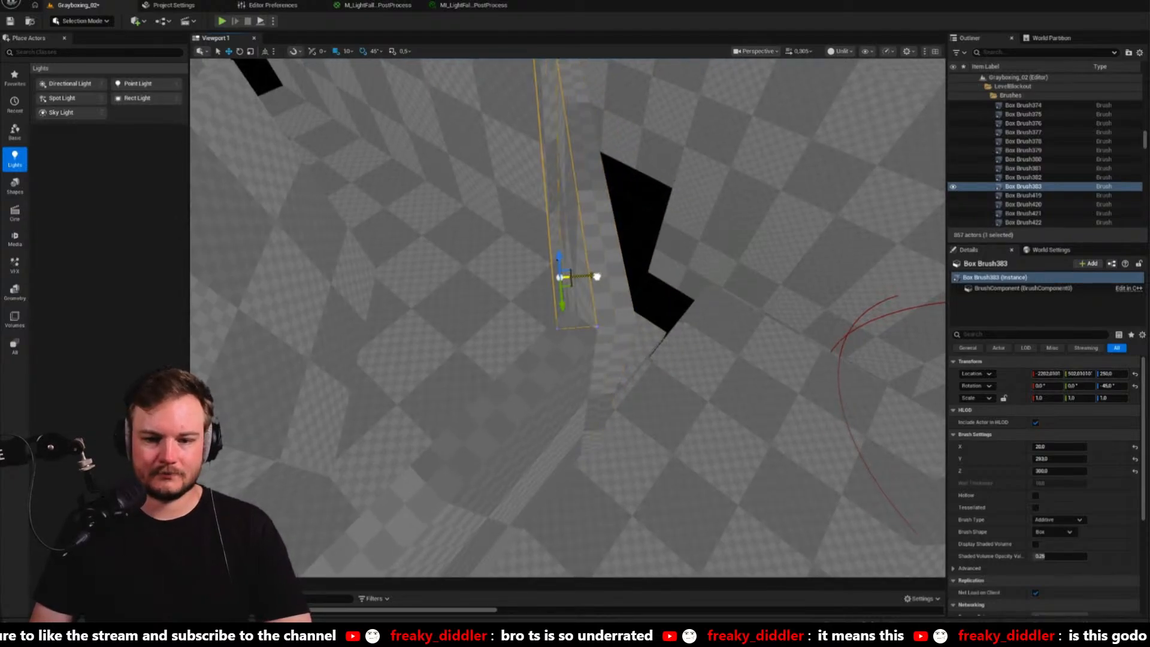
pyautogui.moveTo(597, 277); pyautogui.dragTo(597, 276, button='right')
# Play-test the level from the floor brush between the walls, walk through the passage and stop the session
pyautogui.press('Escape')
pyautogui.rightClick(543, 389)
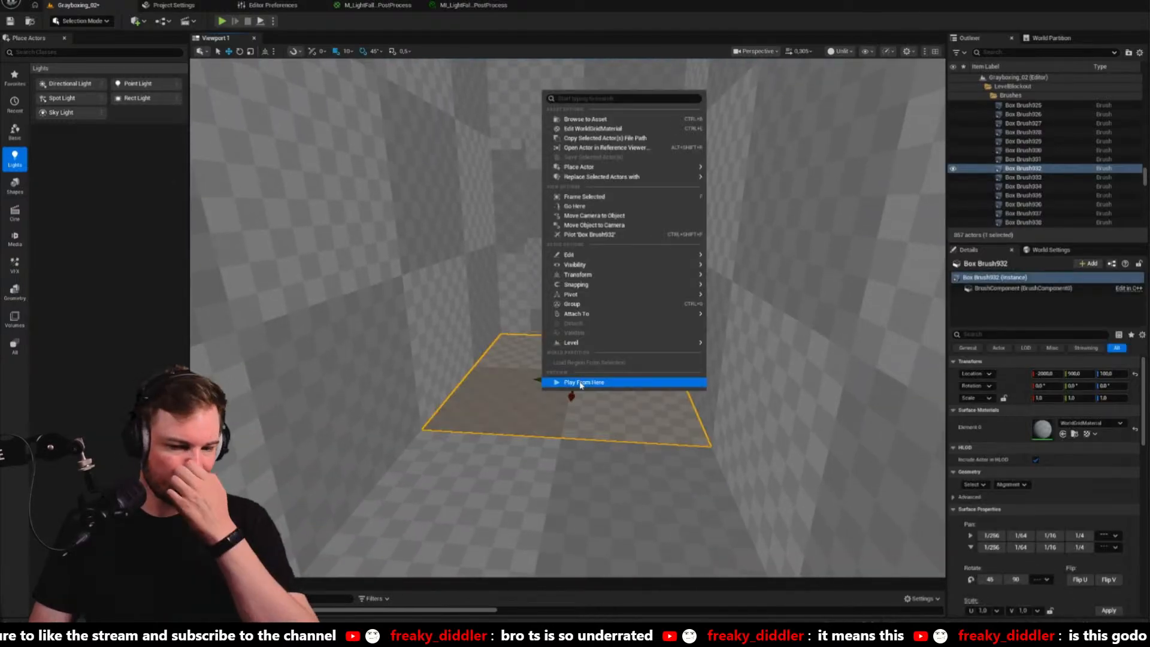
pyautogui.click(580, 385)
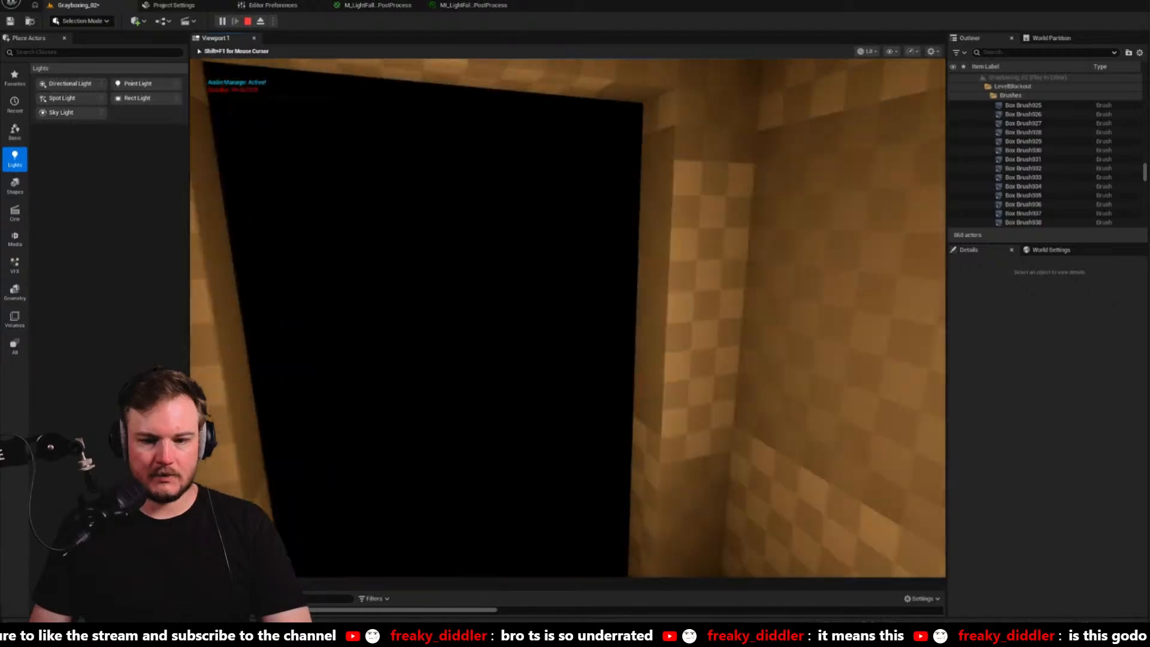
pyautogui.press('w')
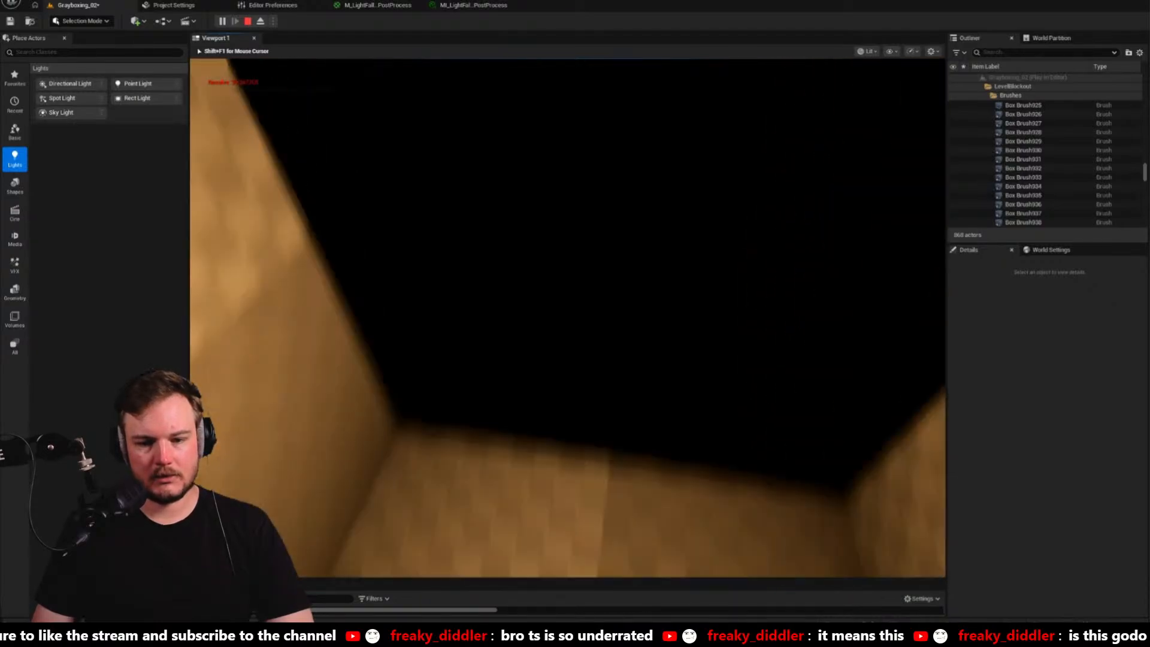
pyautogui.press('Escape')
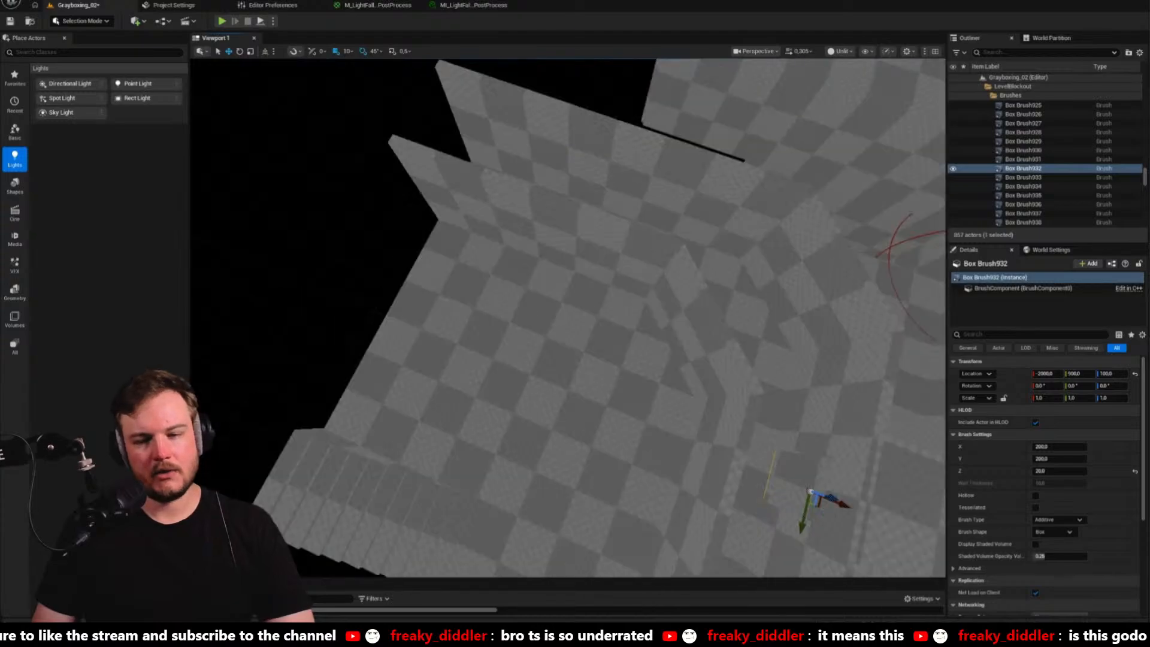
pyautogui.click(438, 314)
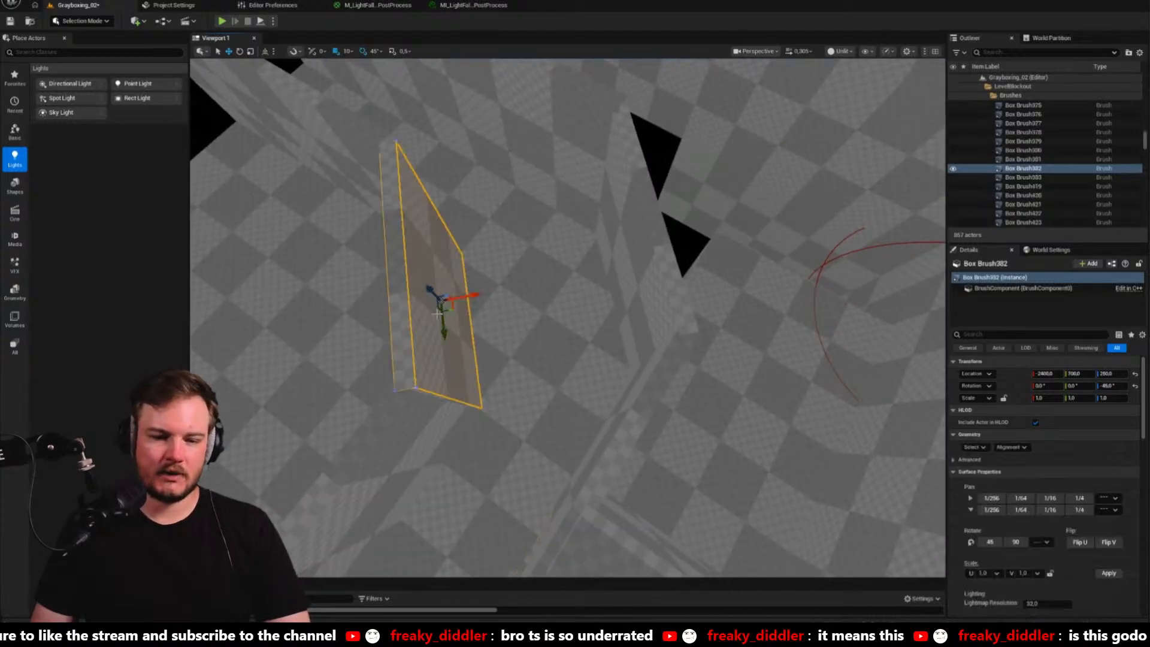
pyautogui.keyDown('alt'); pyautogui.moveTo(464, 296); pyautogui.dragTo(516, 293); pyautogui.keyUp('alt')
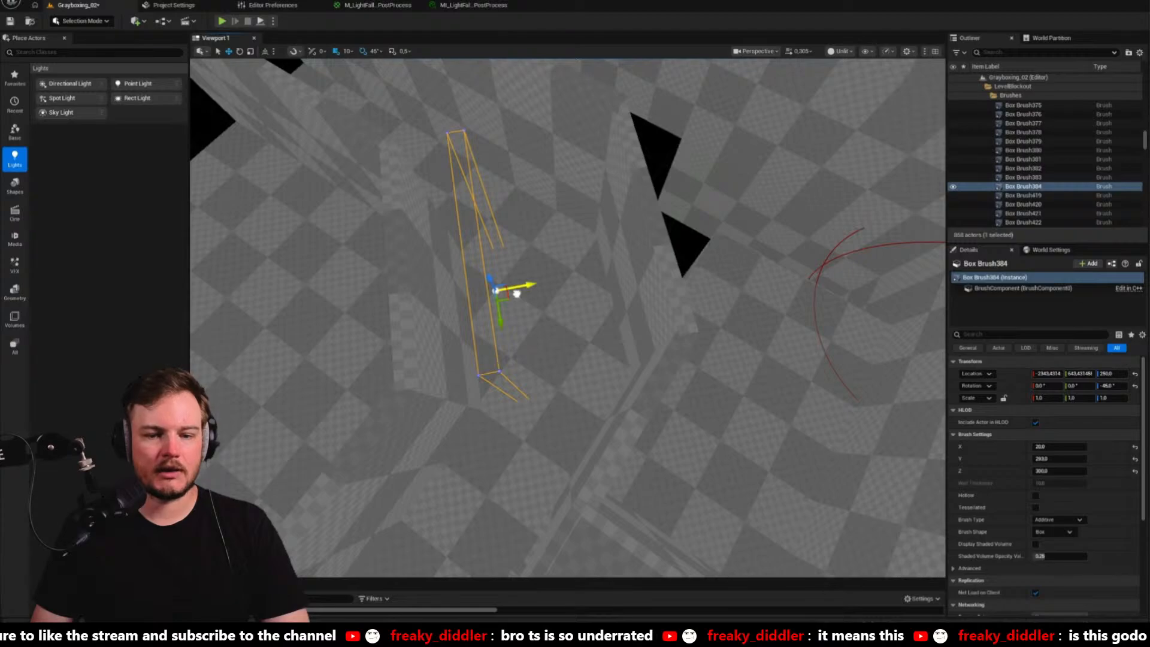
pyautogui.hotkey('ctrl', 'z')
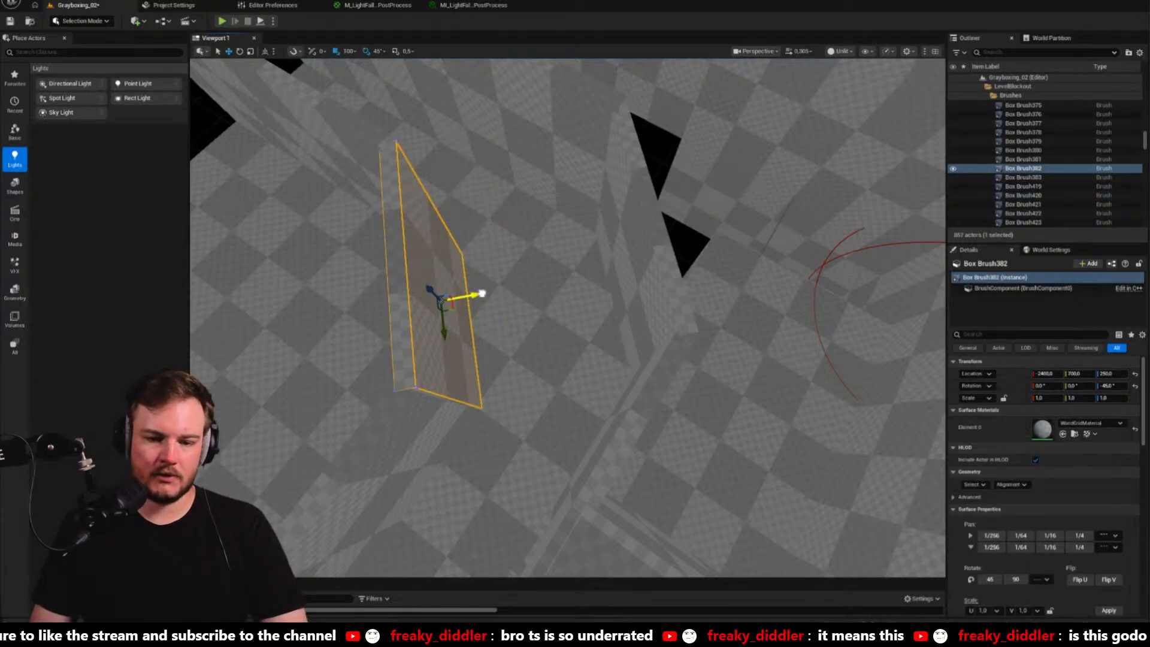
pyautogui.keyDown('alt'); pyautogui.moveTo(482, 294); pyautogui.dragTo(586, 281); pyautogui.keyUp('alt')
pyautogui.hotkey('ctrl', 'z')
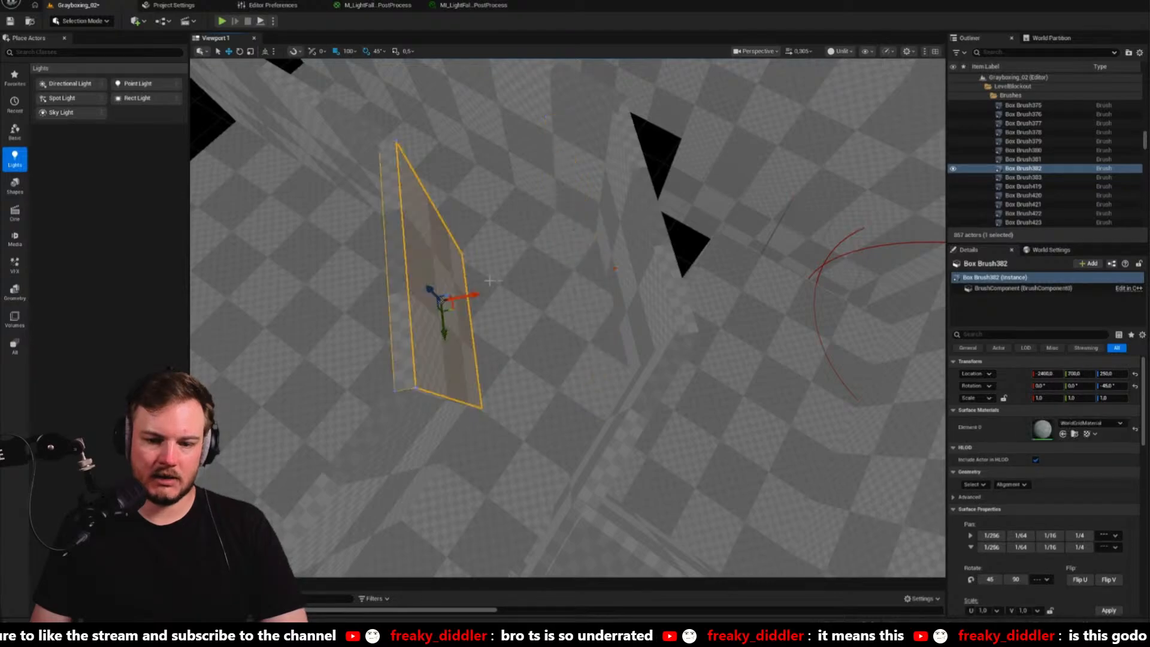
# Replace the inner diagonal wall with a duplicate of the outer one placed closer to it, widened to about 443 along Y
pyautogui.keyDown('alt'); pyautogui.moveTo(505, 293); pyautogui.dragTo(599, 283); pyautogui.keyUp('alt')
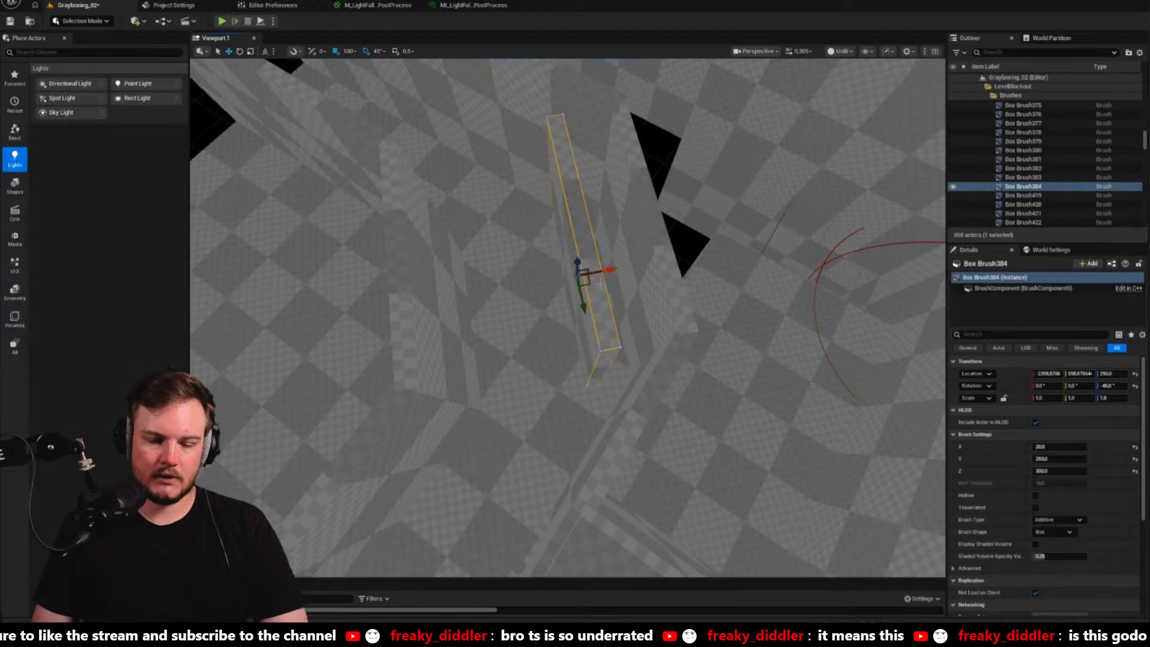
pyautogui.moveTo(599, 283)
pyautogui.mouseDown(button='right')
pyautogui.moveTo(557, 300)
pyautogui.moveTo(527, 288)
pyautogui.moveTo(561, 274)
pyautogui.mouseUp(button='right')
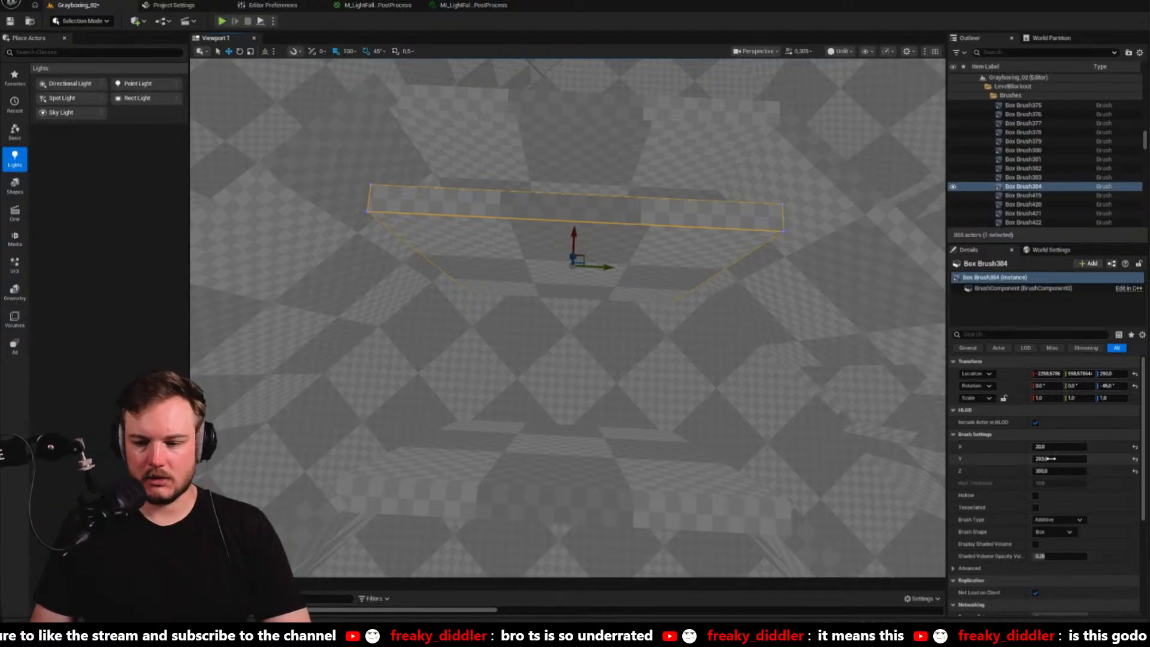
pyautogui.moveTo(1054, 459); pyautogui.dragTo(1072, 459)
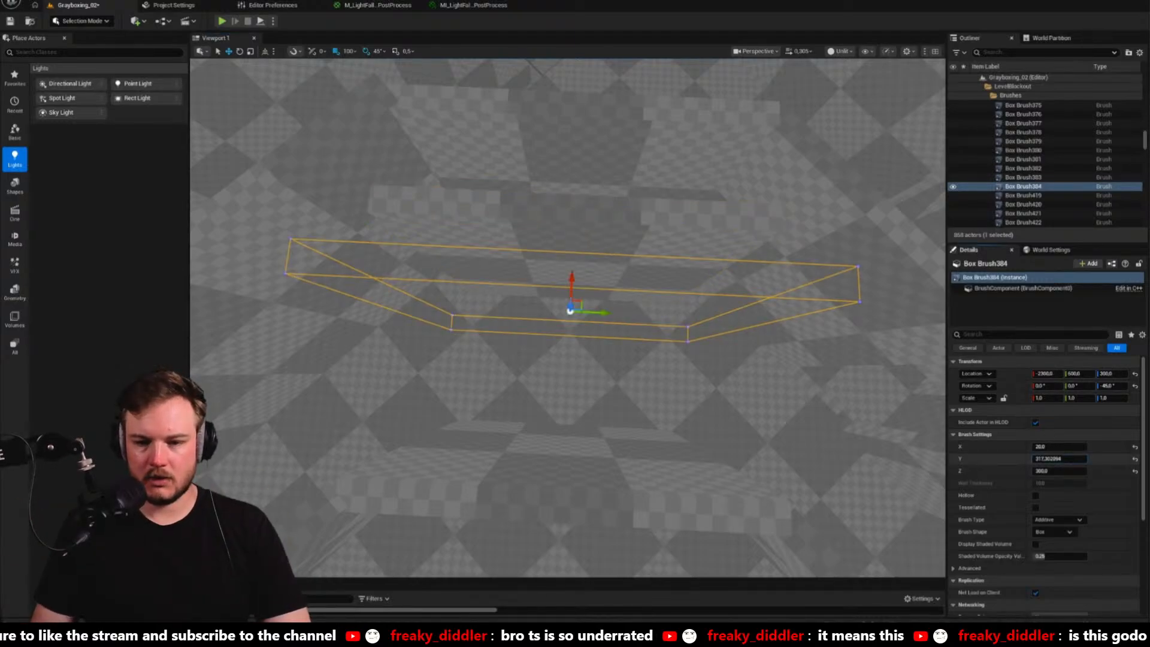
pyautogui.hotkey('ctrl', 'z')
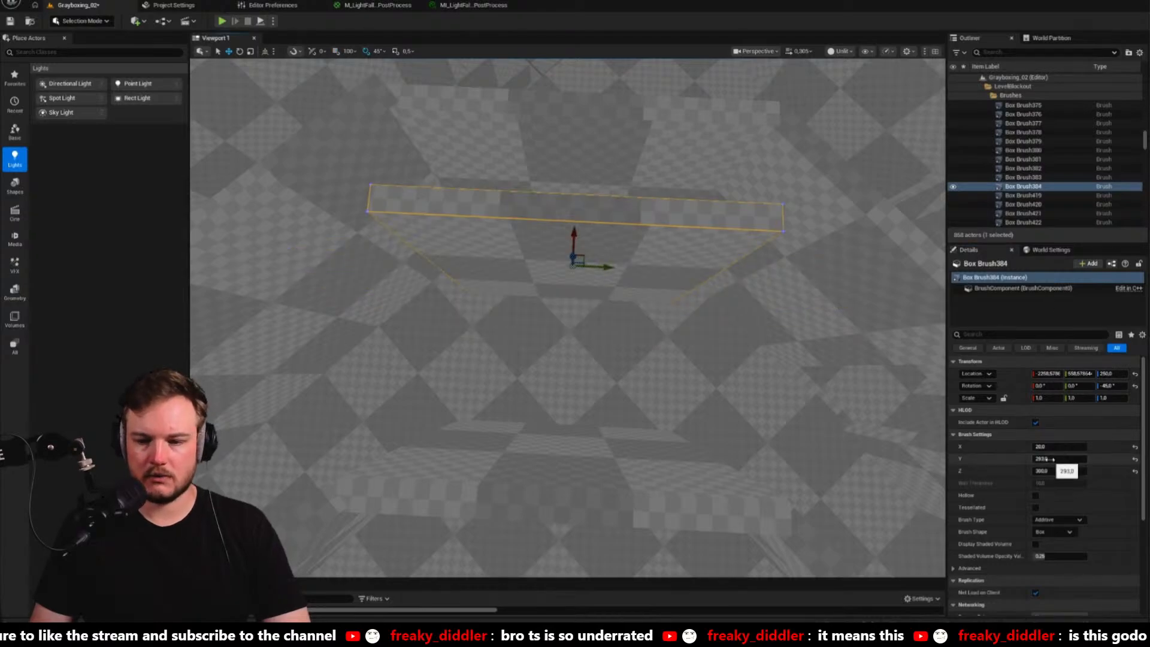
pyautogui.moveTo(1056, 459); pyautogui.dragTo(1109, 459)
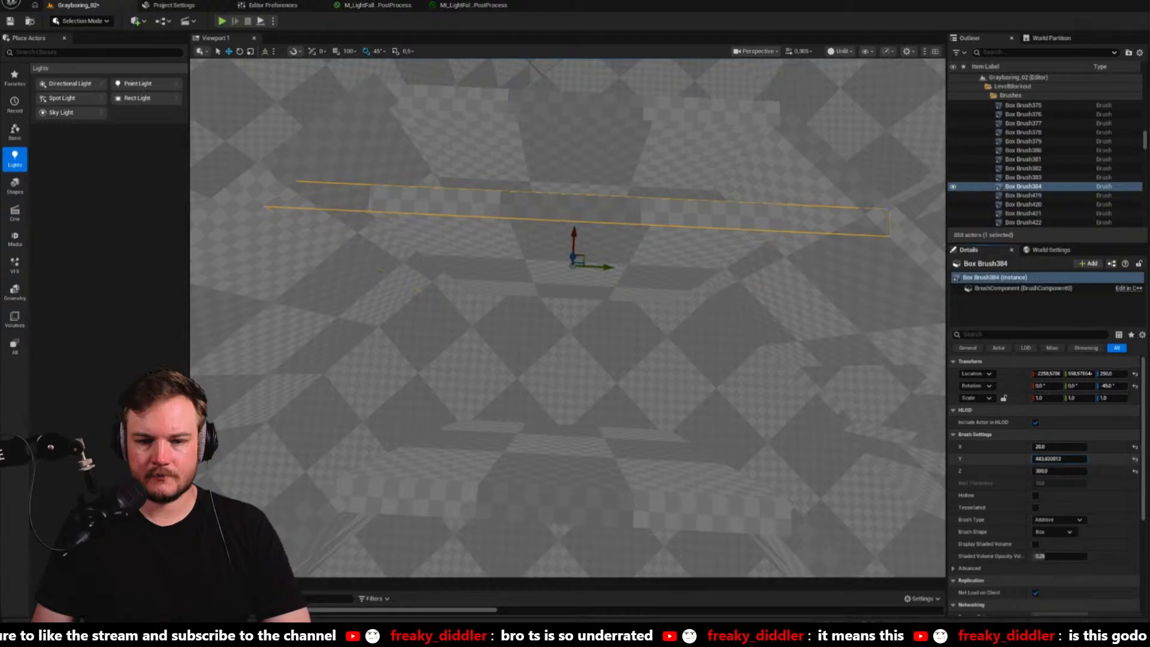
pyautogui.click(583, 130)
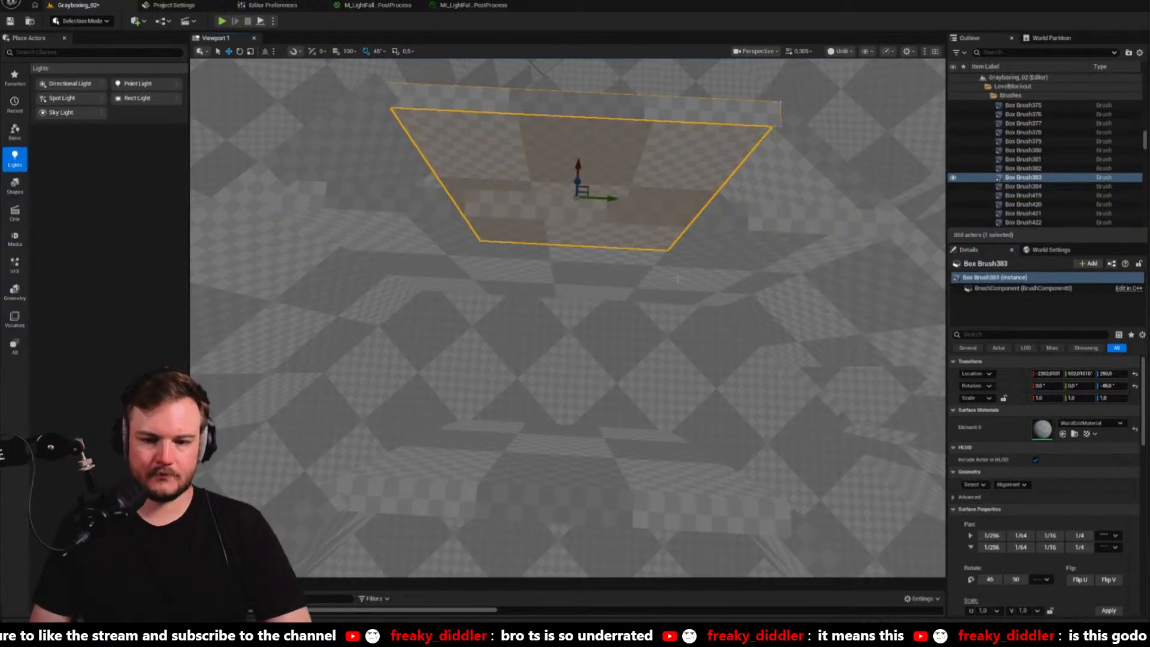
pyautogui.press('Delete')
# Play-test the level from the corridor floor brush, walk through the diagonal passage and stop the session
pyautogui.moveTo(583, 130); pyautogui.dragTo(583, 130, button='right')
pyautogui.moveTo(577, 379); pyautogui.dragTo(578, 380, button='right')
pyautogui.rightClick(578, 380)
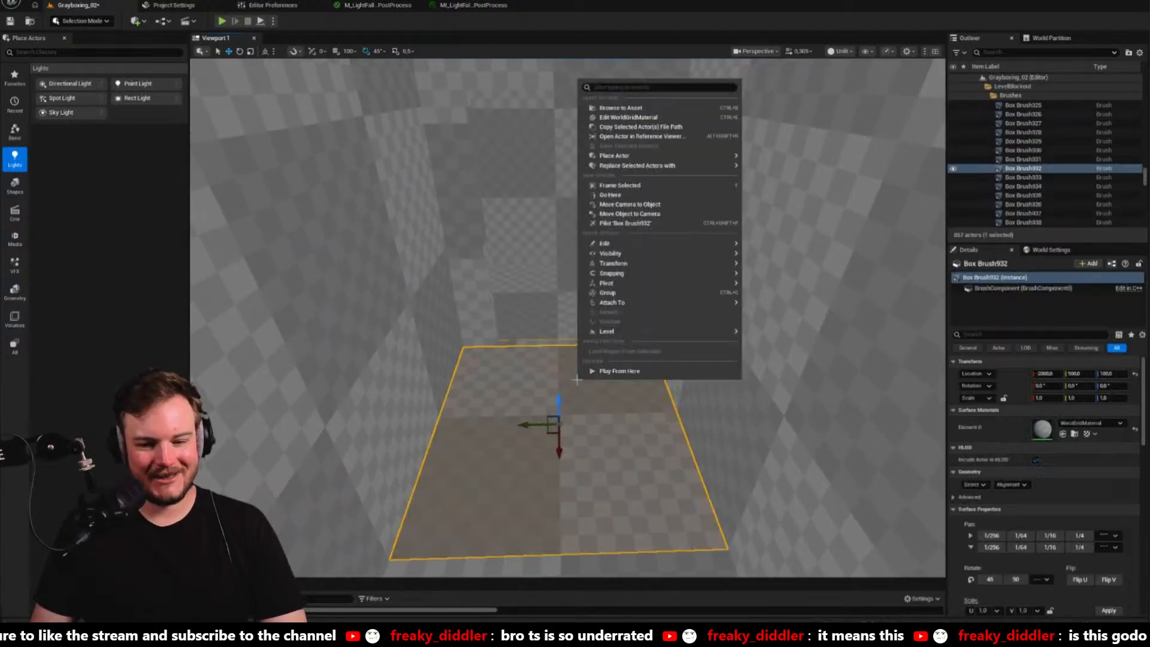
pyautogui.click(601, 372)
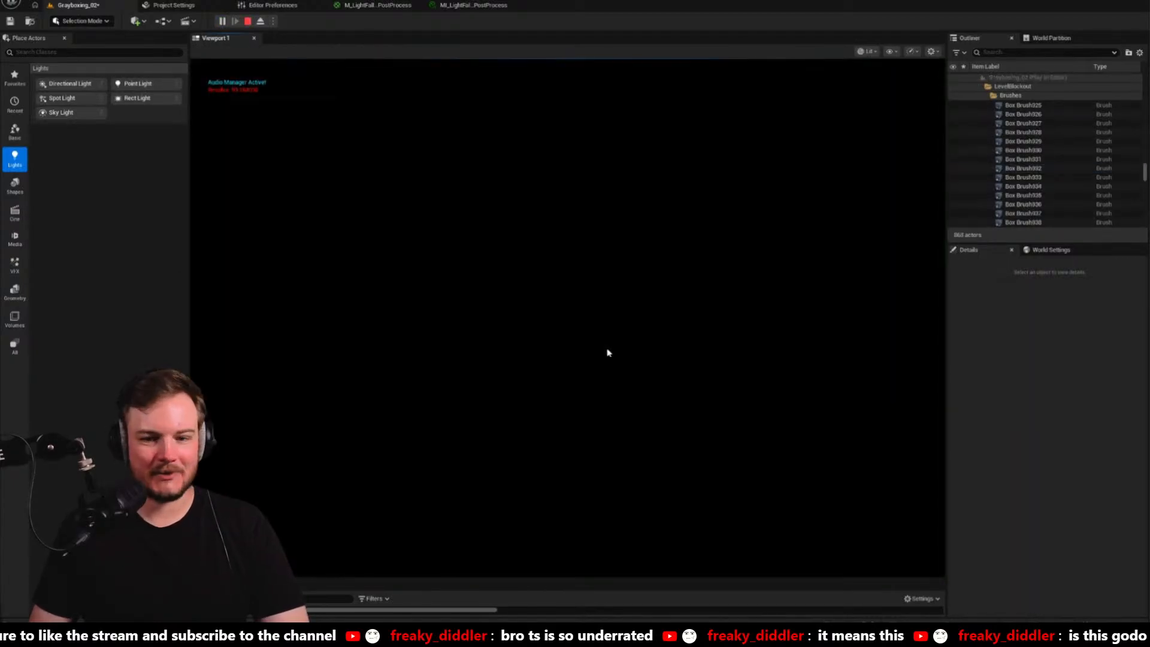
pyautogui.press('w')
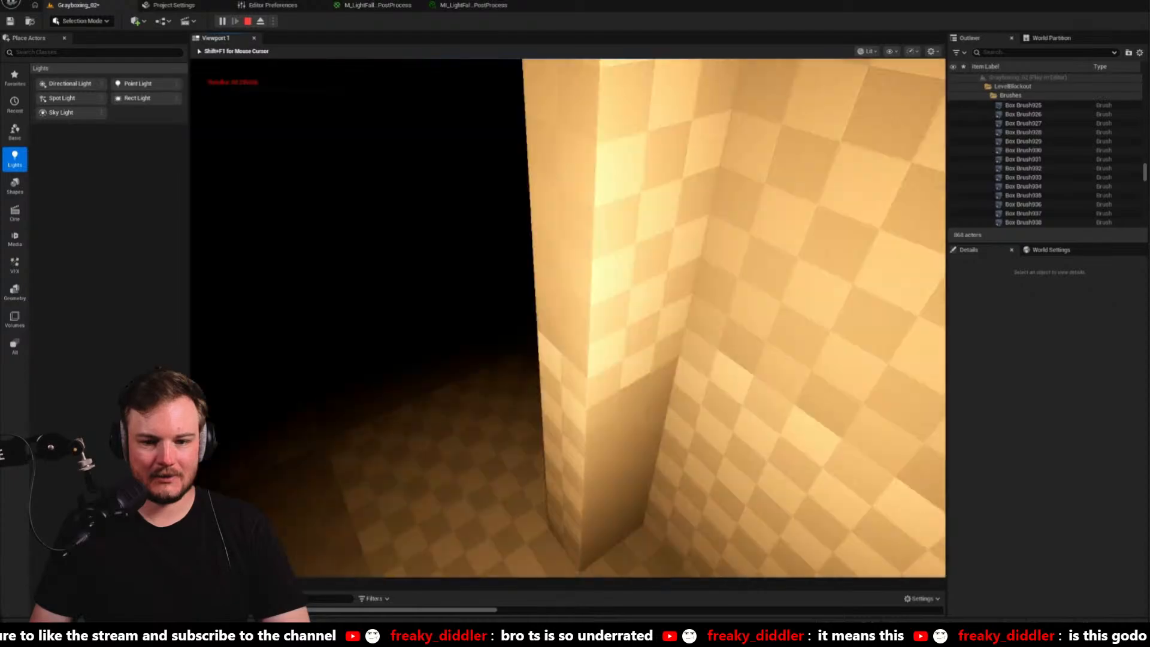
pyautogui.press('w')
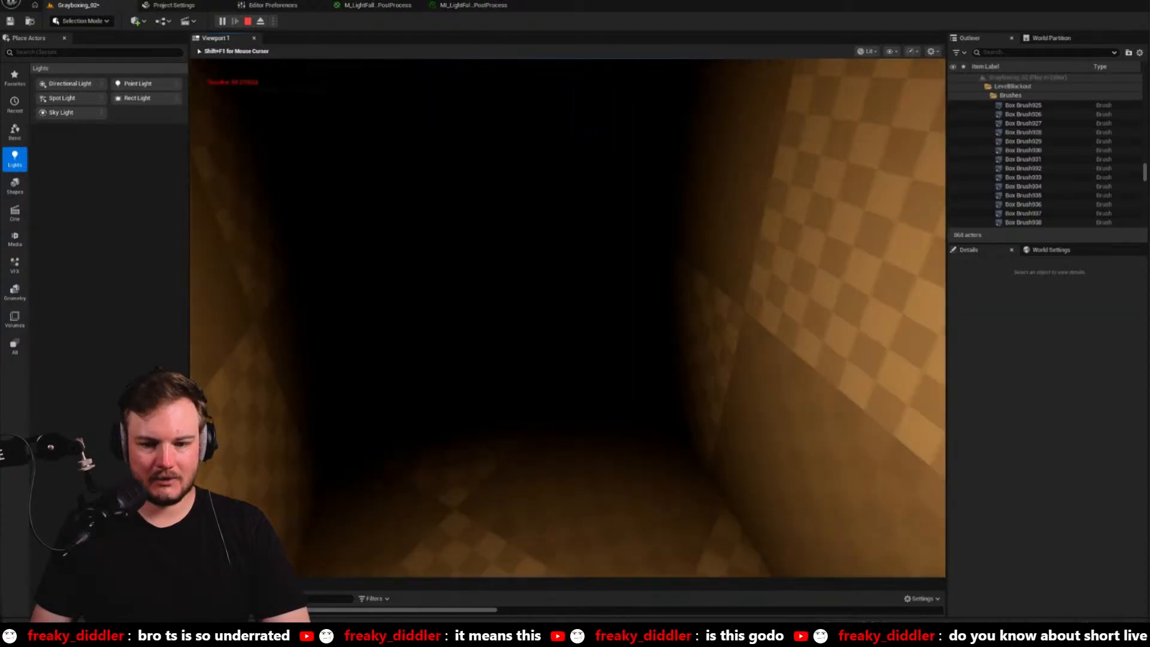
pyautogui.press('w')
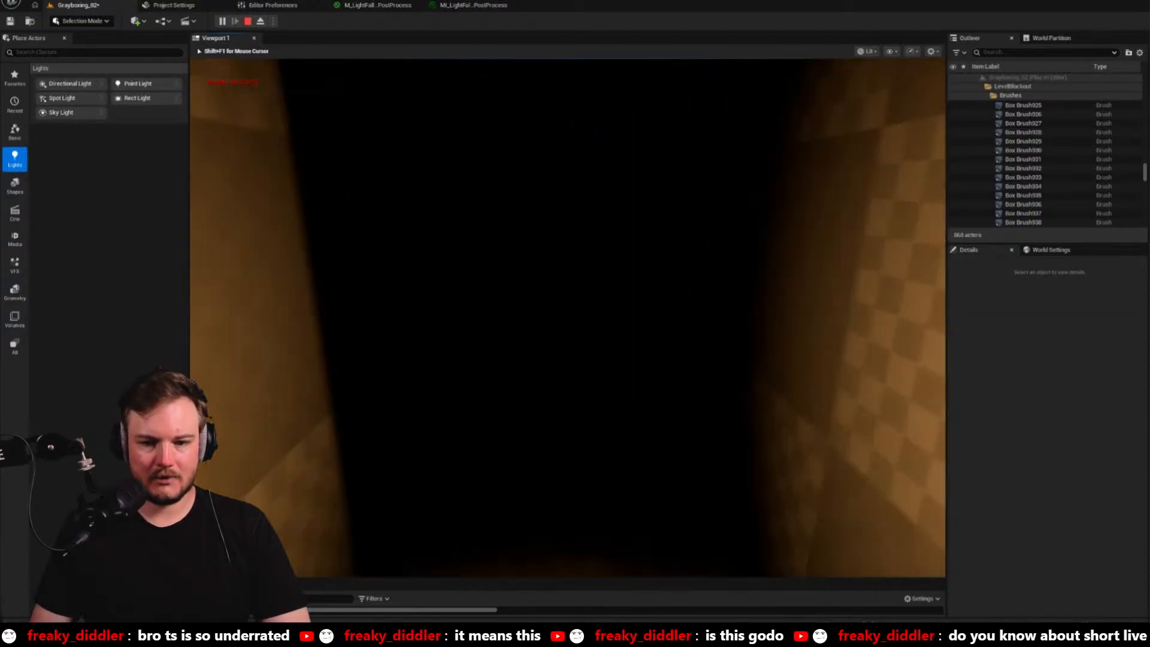
pyautogui.press('w')
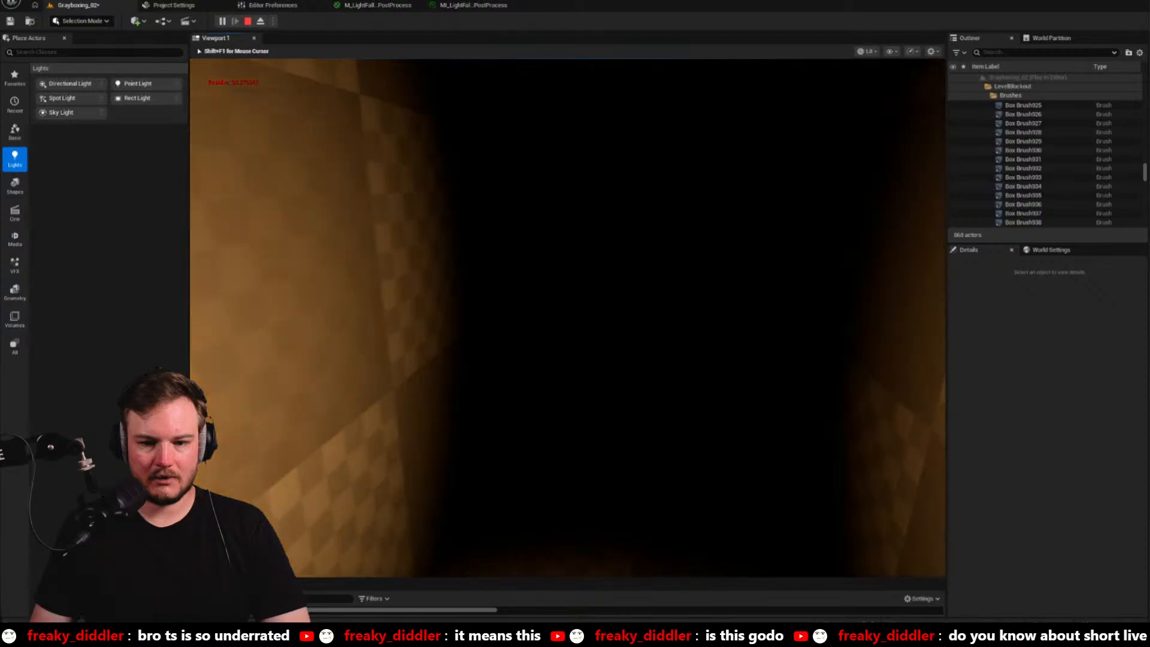
pyautogui.press('w')
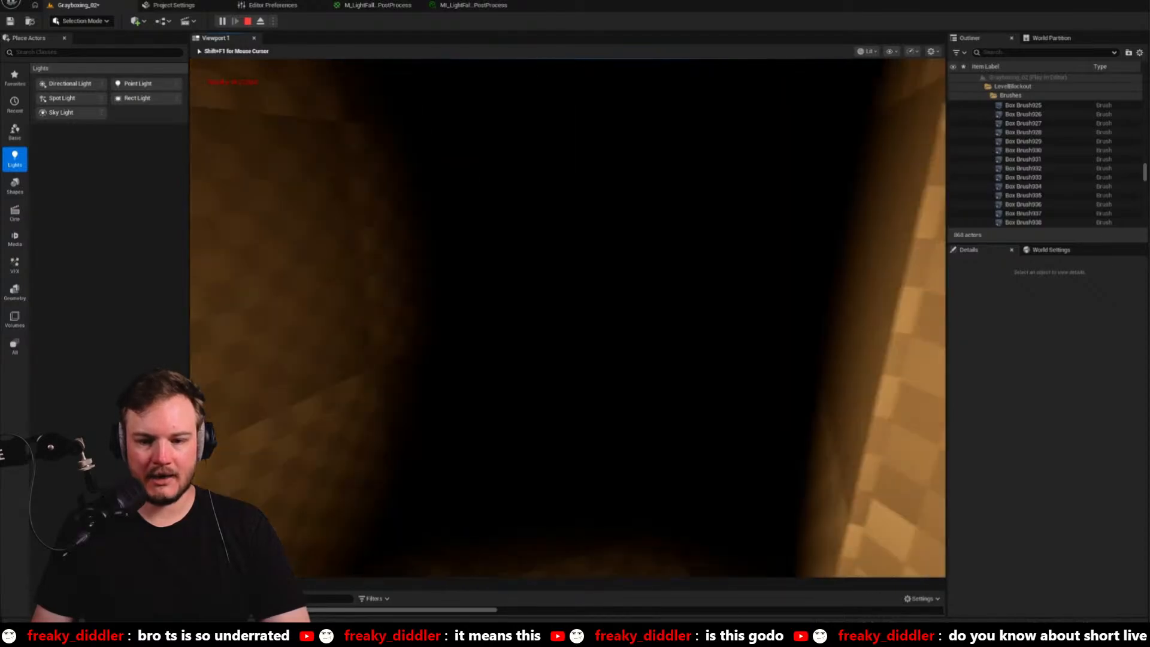
pyautogui.press('Escape')
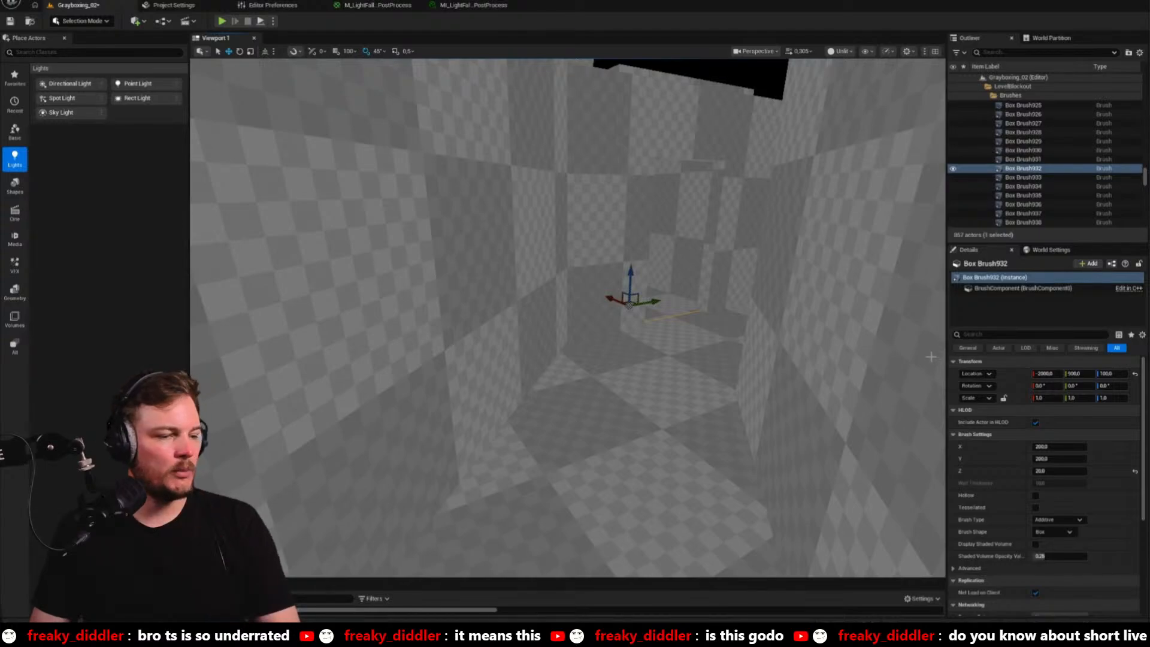
# Duplicate the ceiling brush at X -2000, Y 500 to X -2200 over the neighbouring corridor section
pyautogui.moveTo(917, 358)
pyautogui.mouseDown(button='right')
pyautogui.moveTo(985, 323)
pyautogui.moveTo(995, 338)
pyautogui.moveTo(965, 365)
pyautogui.moveTo(944, 358)
pyautogui.moveTo(964, 367)
pyautogui.mouseUp(button='right')
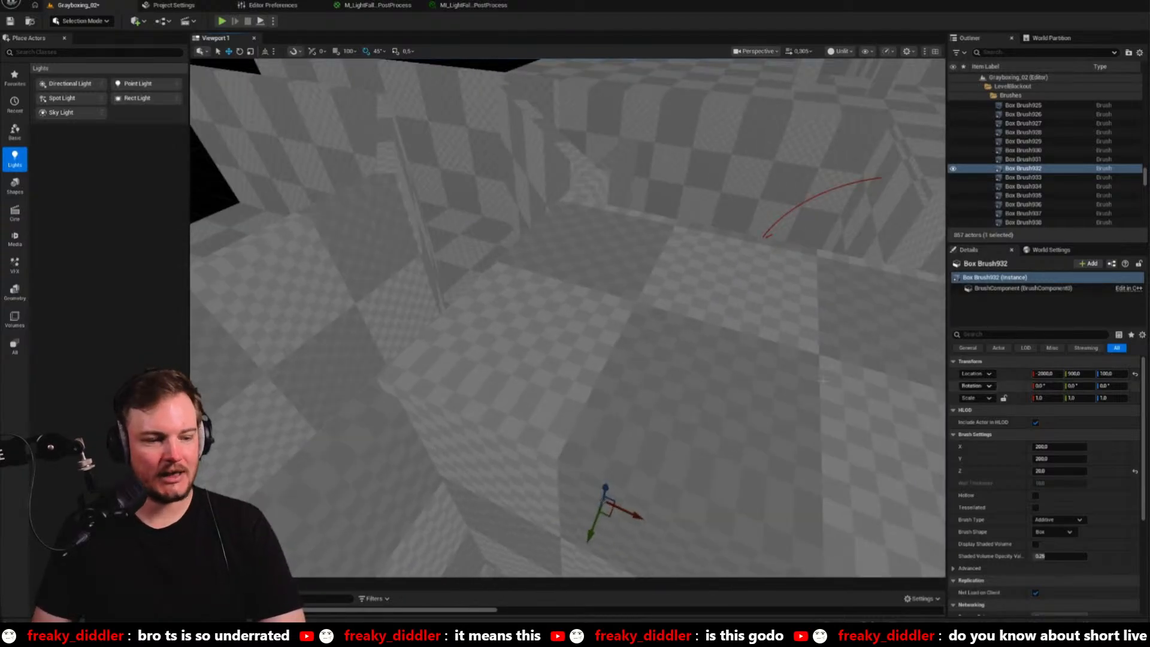
pyautogui.click(635, 339)
pyautogui.moveTo(635, 340); pyautogui.dragTo(668, 340, button='right')
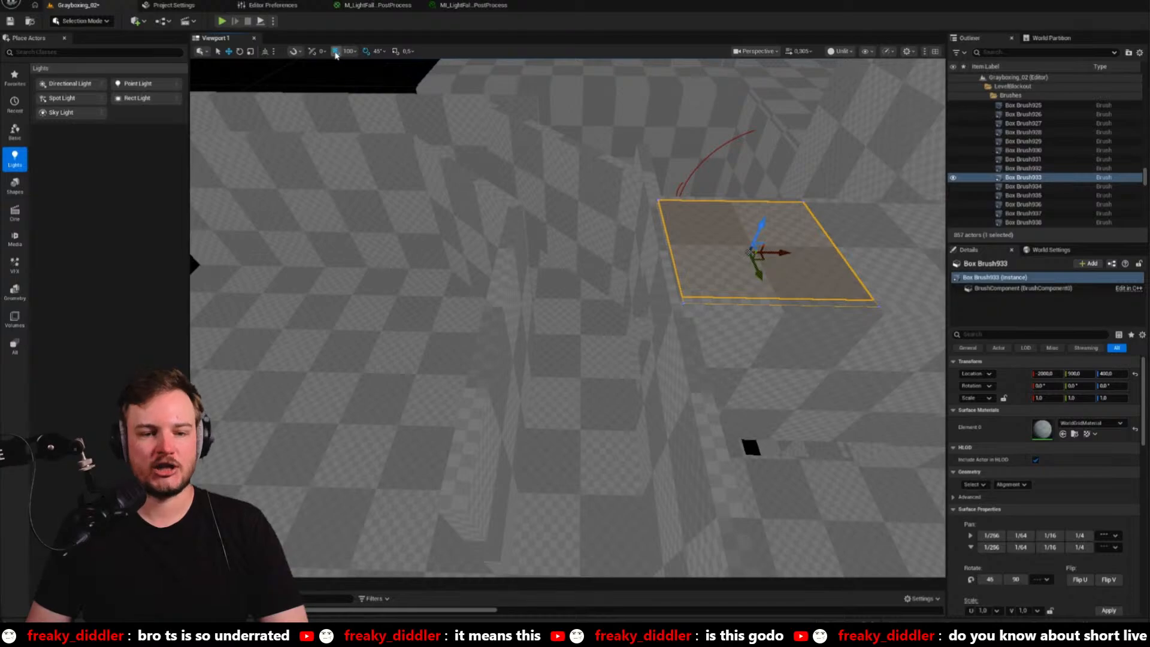
pyautogui.moveTo(689, 235); pyautogui.dragTo(692, 234, button='right')
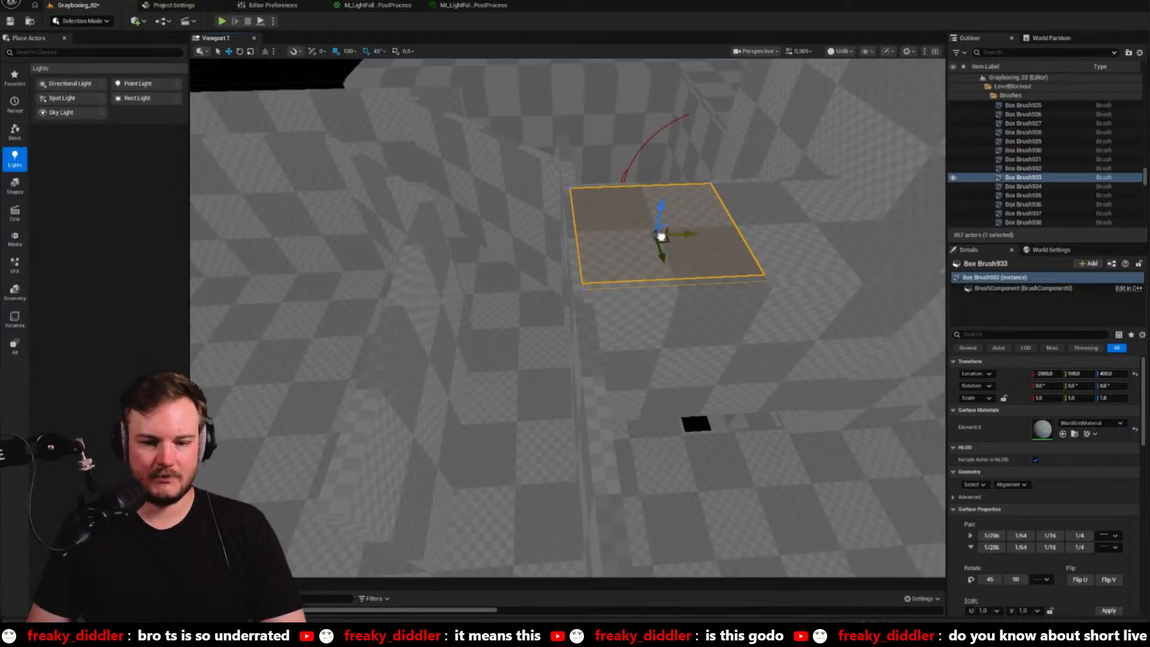
pyautogui.moveTo(662, 236)
pyautogui.keyDown('alt'); pyautogui.mouseDown()
pyautogui.moveTo(506, 252)
pyautogui.moveTo(525, 255)
pyautogui.mouseUp(); pyautogui.keyUp('alt')
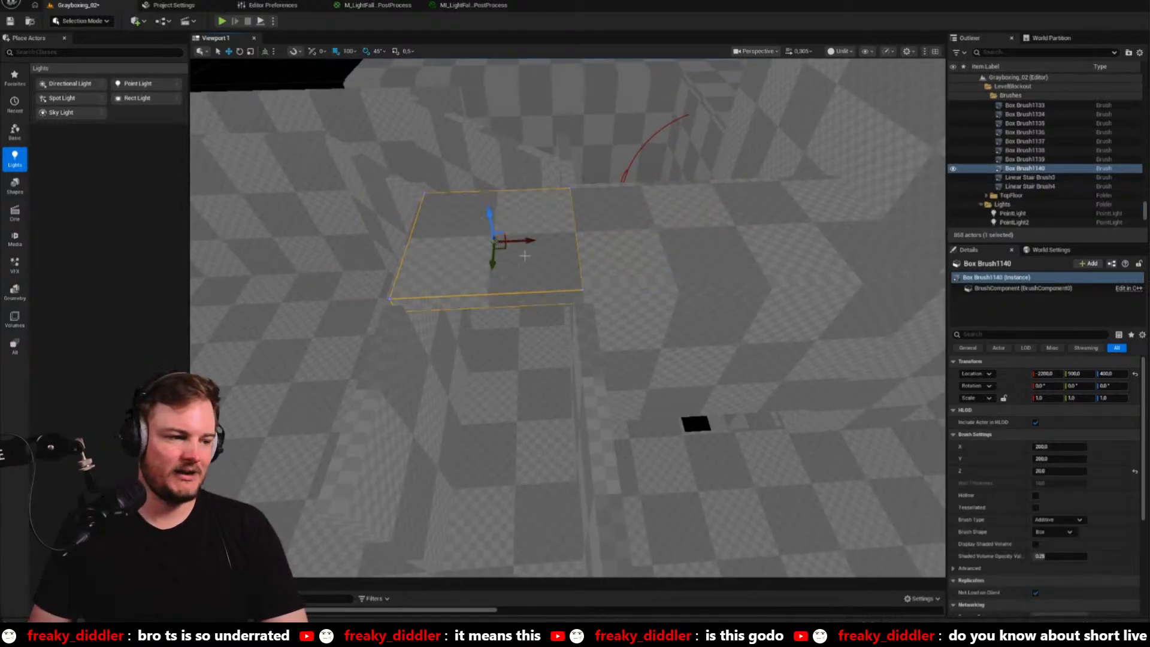
# Select the floor brushes of the angled corridor and duplicate them upward as its ceiling
pyautogui.moveTo(525, 256); pyautogui.dragTo(522, 257, button='right')
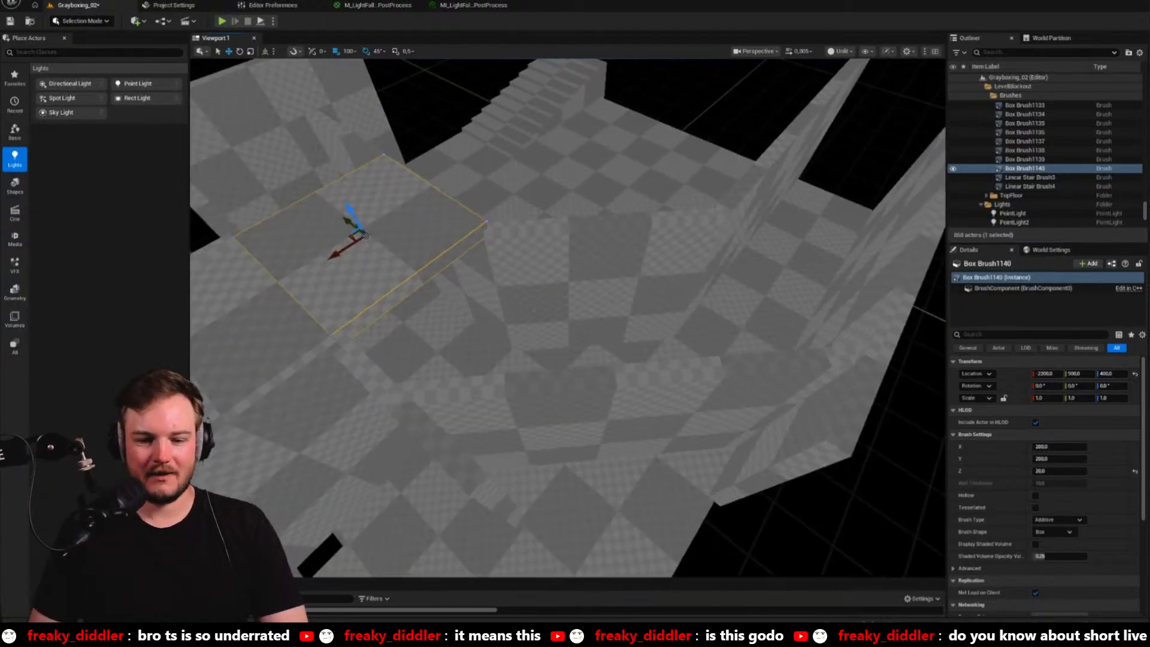
pyautogui.click(599, 354)
pyautogui.moveTo(562, 347); pyautogui.dragTo(562, 346, button='right')
pyautogui.click(562, 346)
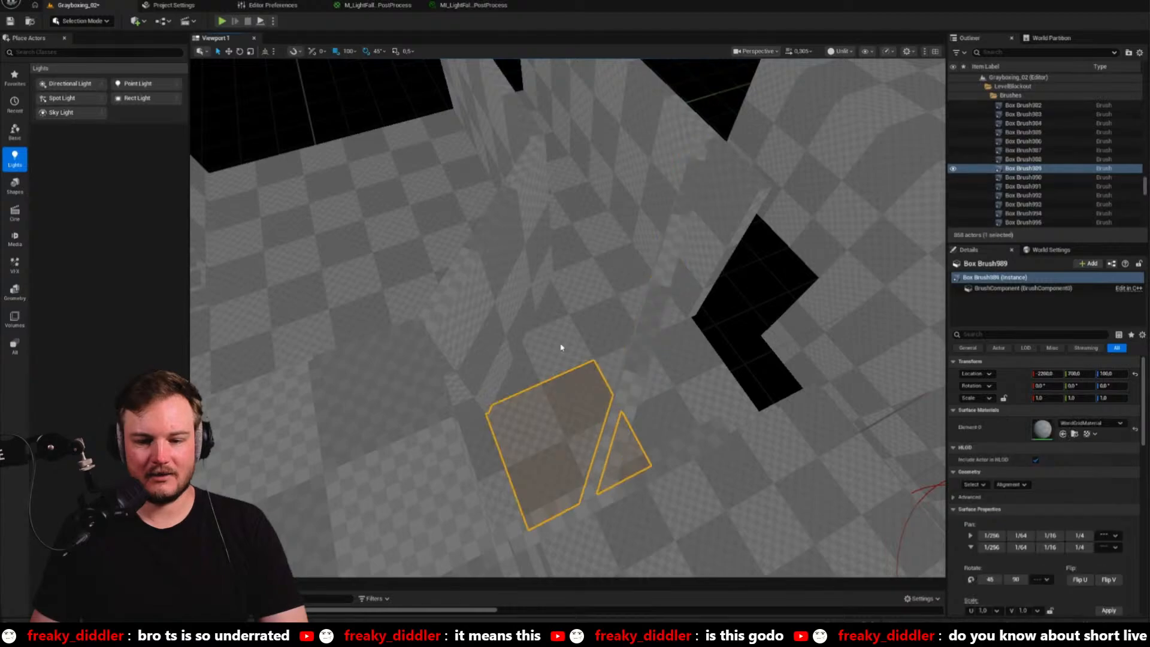
pyautogui.keyDown('ctrl'); pyautogui.click(595, 316); pyautogui.keyUp('ctrl')
pyautogui.moveTo(645, 416); pyautogui.dragTo(645, 417, button='right')
pyautogui.moveTo(617, 405)
pyautogui.keyDown('alt'); pyautogui.mouseDown()
pyautogui.moveTo(623, 224)
pyautogui.moveTo(616, 261)
pyautogui.mouseUp(); pyautogui.keyUp('alt')
pyautogui.moveTo(616, 262); pyautogui.dragTo(616, 261, button='right')
# Duplicate the corridor wall brush at X -2100, Y 700 to Y 500
pyautogui.press('e')
pyautogui.click(358, 293)
pyautogui.press('w')
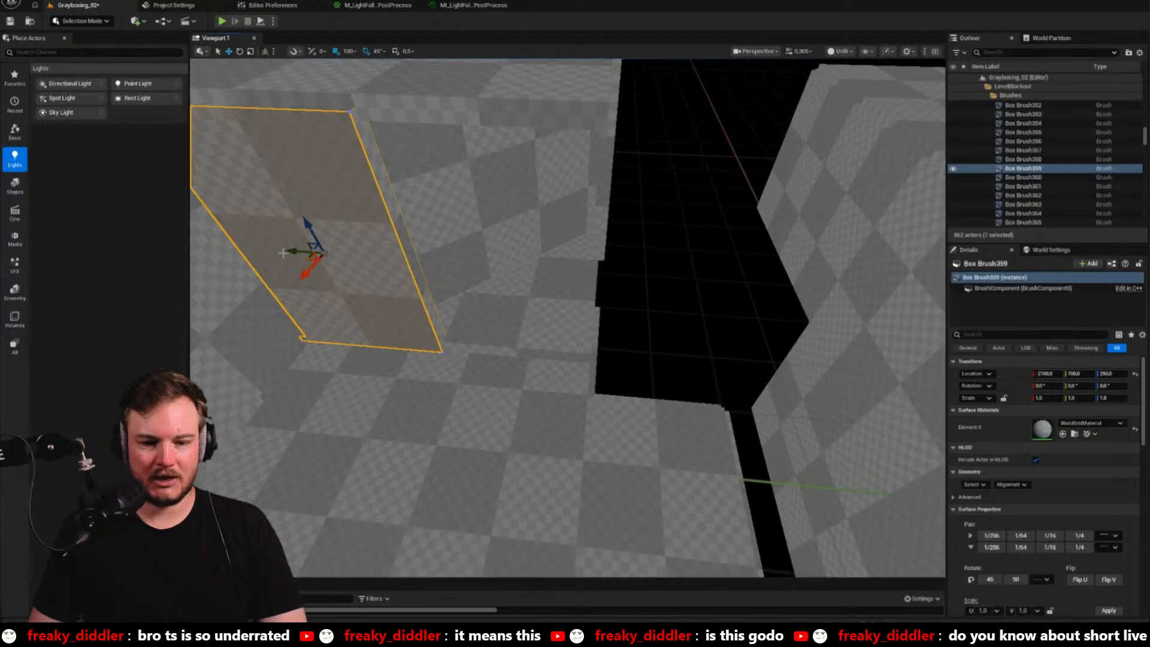
pyautogui.keyDown('alt'); pyautogui.moveTo(328, 256); pyautogui.dragTo(477, 269); pyautogui.keyUp('alt')
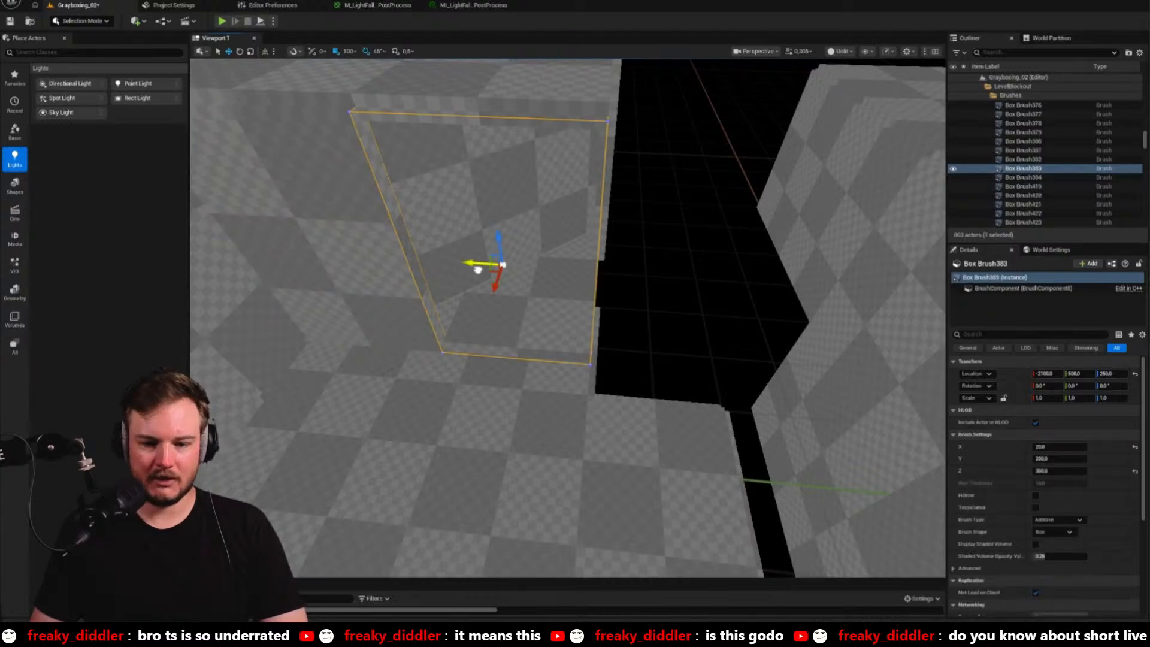
pyautogui.moveTo(684, 326); pyautogui.dragTo(684, 327, button='right')
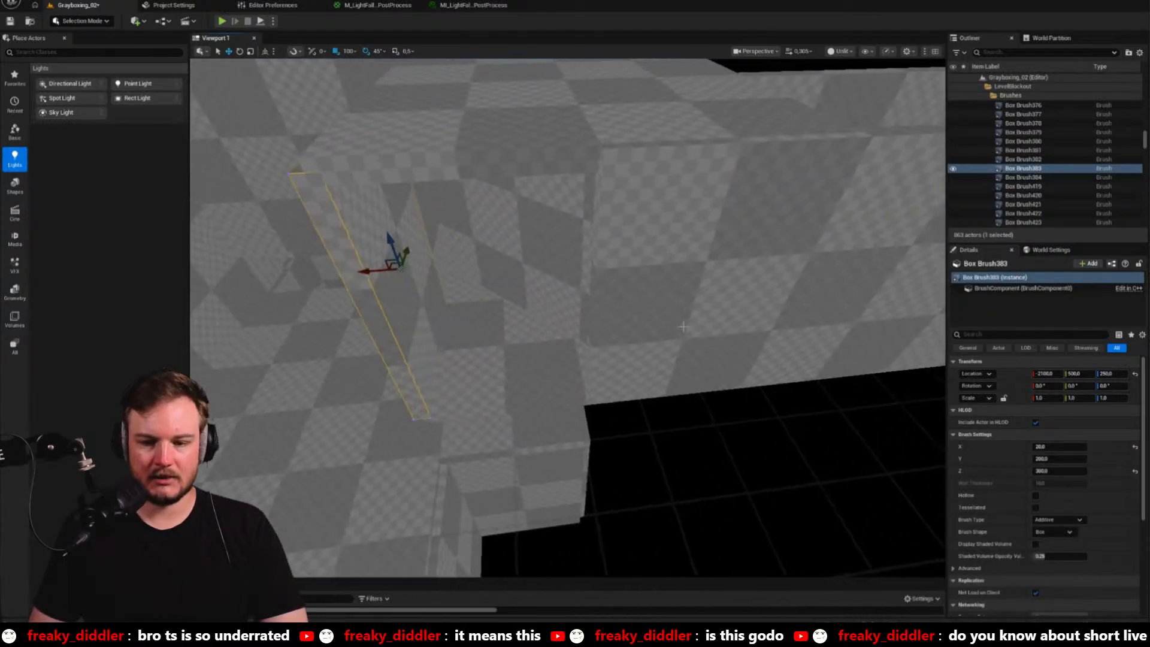
# Duplicate the adjoining straight wall brush sideways along the corridor toward the new wall
pyautogui.click(683, 327)
pyautogui.keyDown('alt'); pyautogui.moveTo(616, 301); pyautogui.dragTo(460, 331); pyautogui.keyUp('alt')
pyautogui.moveTo(446, 333); pyautogui.dragTo(447, 333, button='right')
pyautogui.press('Escape')
pyautogui.moveTo(527, 327); pyautogui.dragTo(526, 326, button='right')
# Select the three floor brushes of the straight corridor at Y 500 and duplicate them up to Z 400 as ceiling
pyautogui.click(568, 383)
pyautogui.click(578, 322)
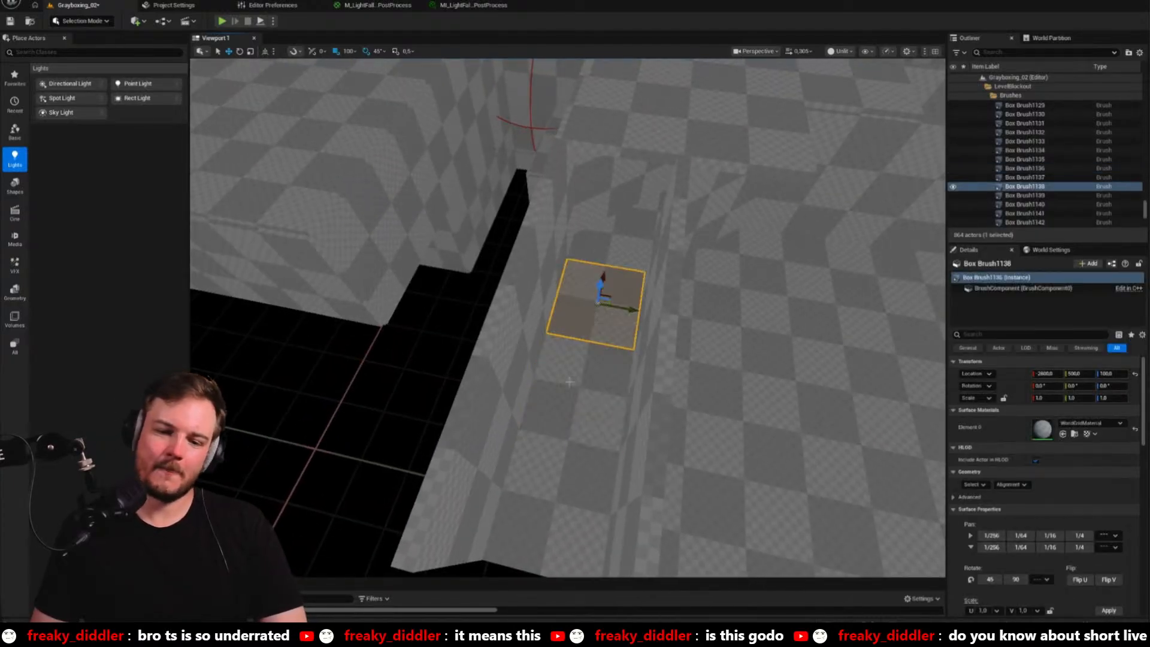
pyautogui.keyDown('ctrl'); pyautogui.click(576, 412); pyautogui.keyUp('ctrl')
pyautogui.keyDown('ctrl'); pyautogui.click(576, 383); pyautogui.keyUp('ctrl')
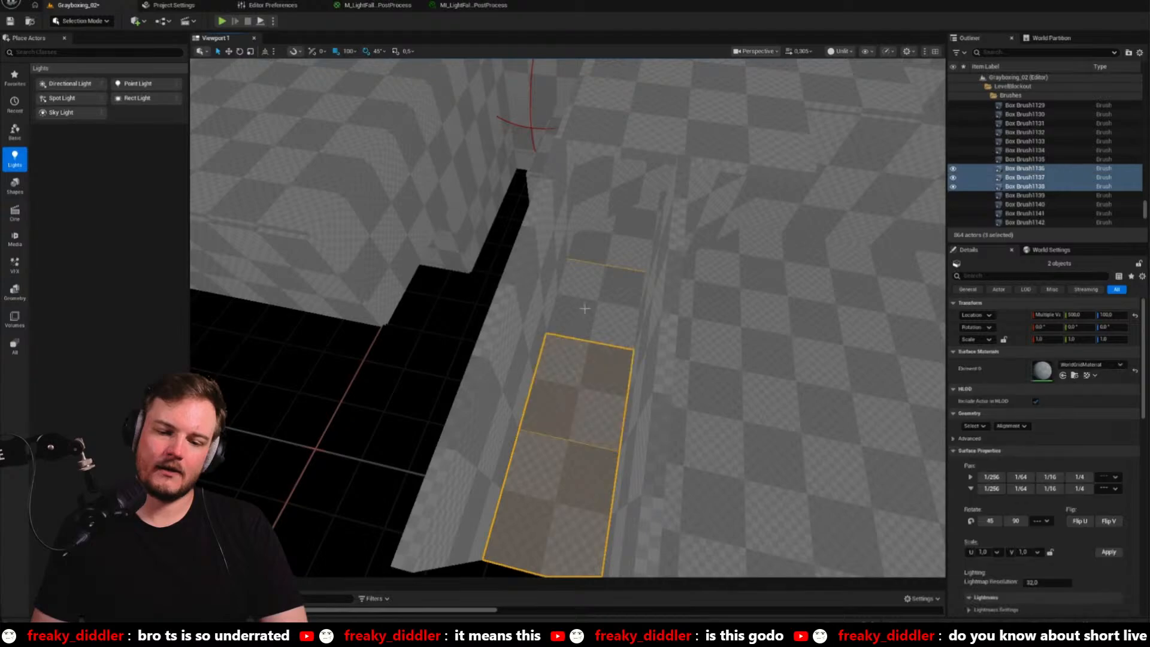
pyautogui.moveTo(575, 383); pyautogui.dragTo(556, 350, button='right')
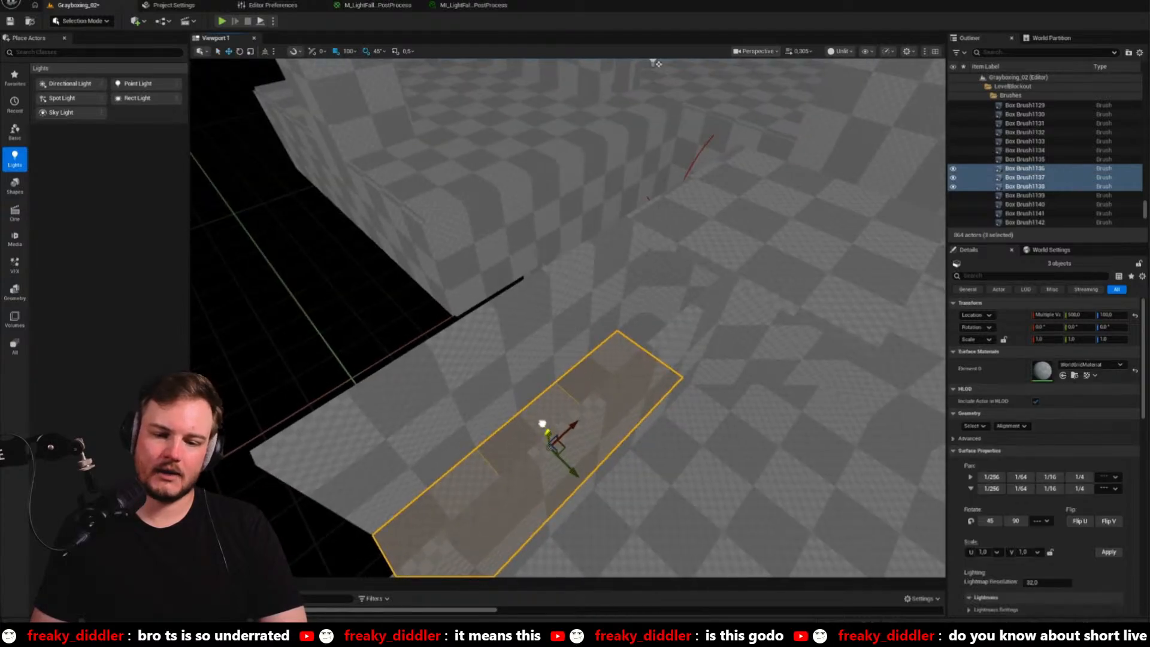
pyautogui.moveTo(541, 421)
pyautogui.keyDown('alt'); pyautogui.mouseDown()
pyautogui.moveTo(562, 236)
pyautogui.moveTo(561, 271)
pyautogui.mouseUp(); pyautogui.keyUp('alt')
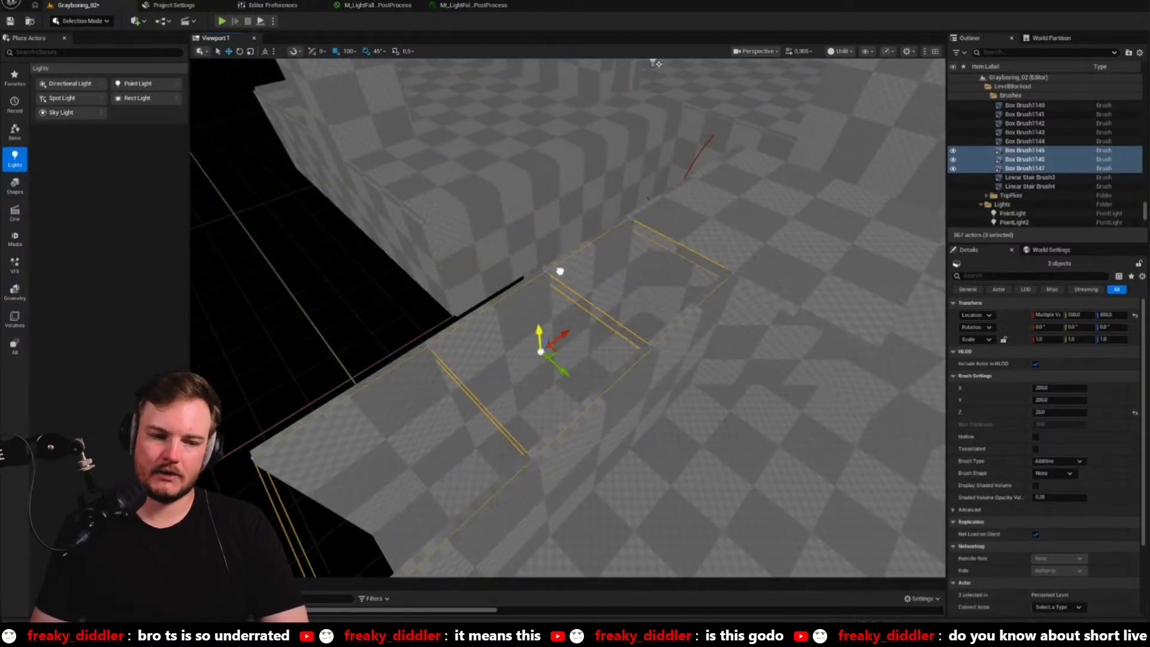
# Check the corridor against the Dungeon Scrawl map and delete the three new ceiling copies in the Unreal Editor level
pyautogui.hotkey('alt', 'Tab')
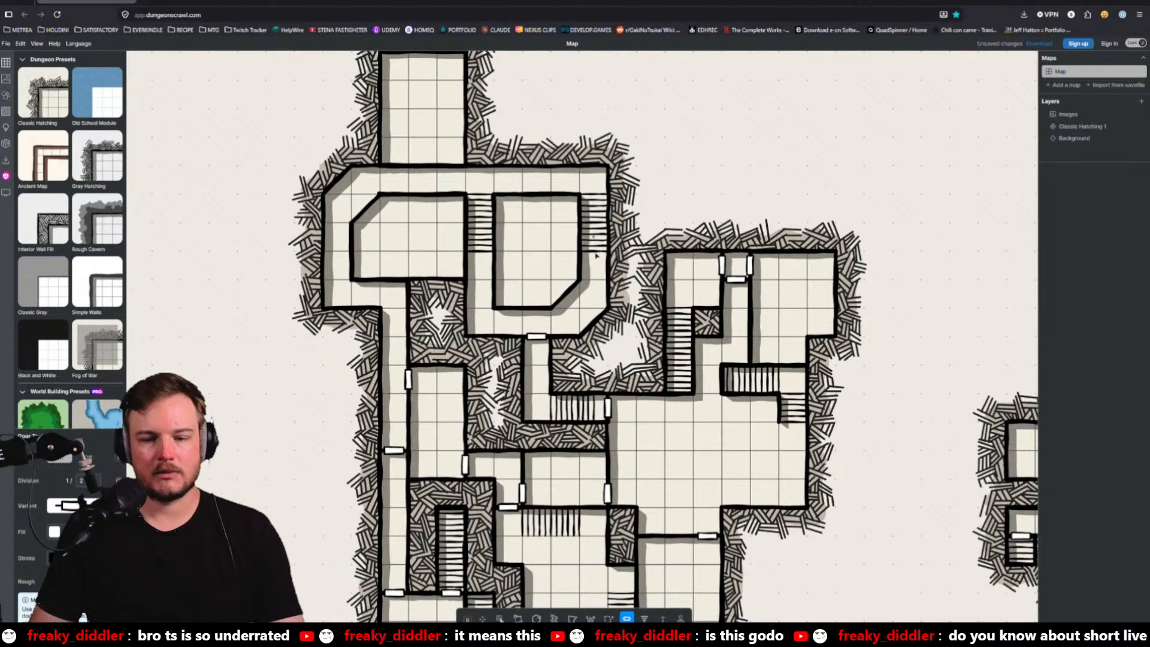
pyautogui.hotkey('alt', 'Tab')
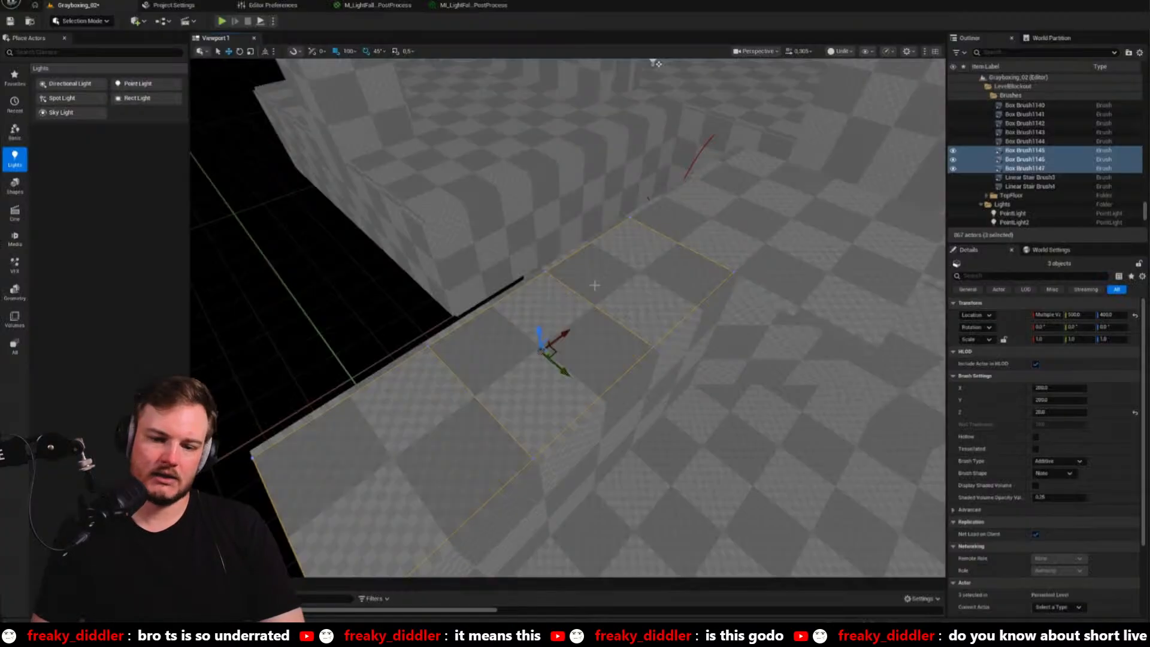
pyautogui.moveTo(594, 281); pyautogui.dragTo(648, 290, button='right')
pyautogui.click(537, 397)
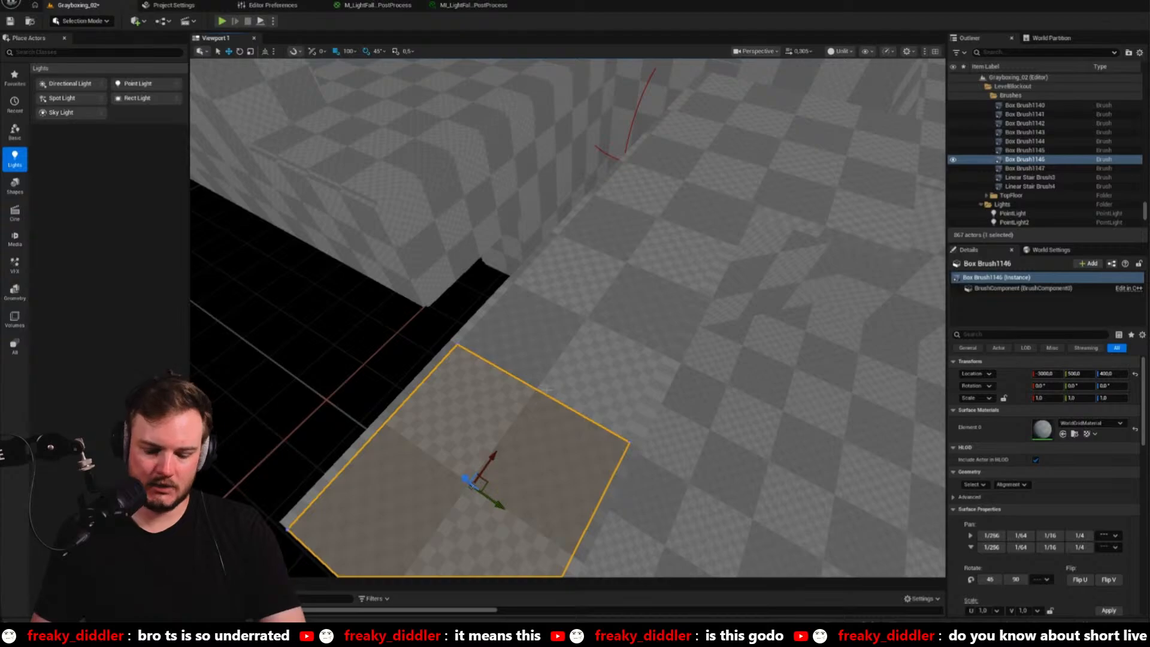
pyautogui.press('Delete')
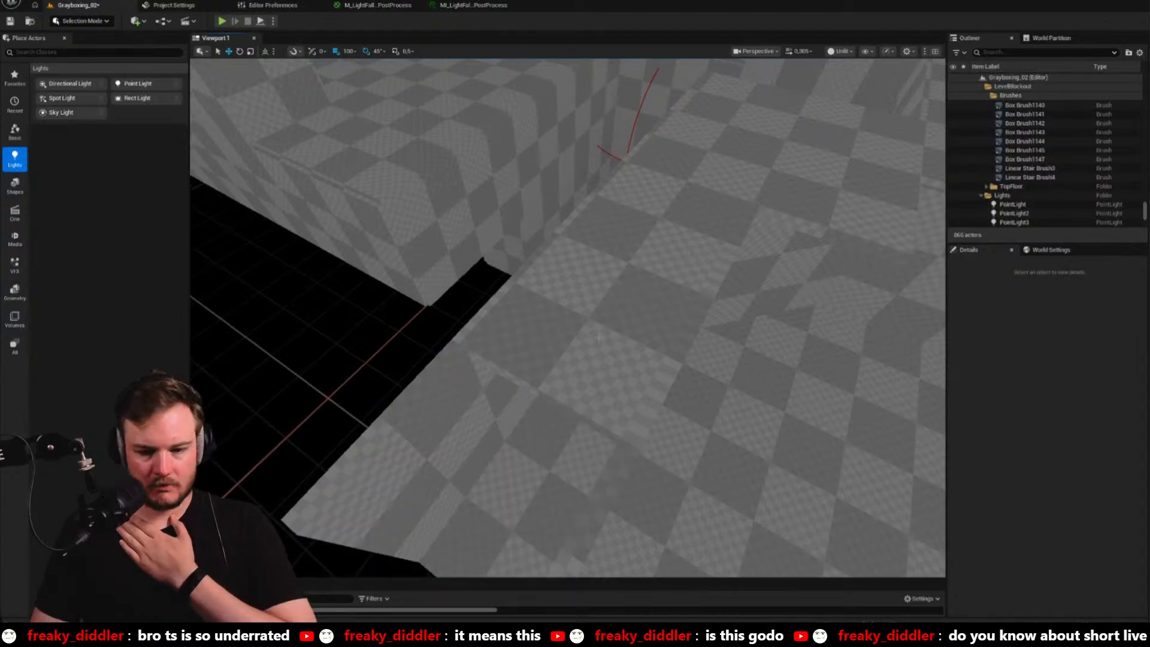
pyautogui.click(599, 338)
pyautogui.press('Delete')
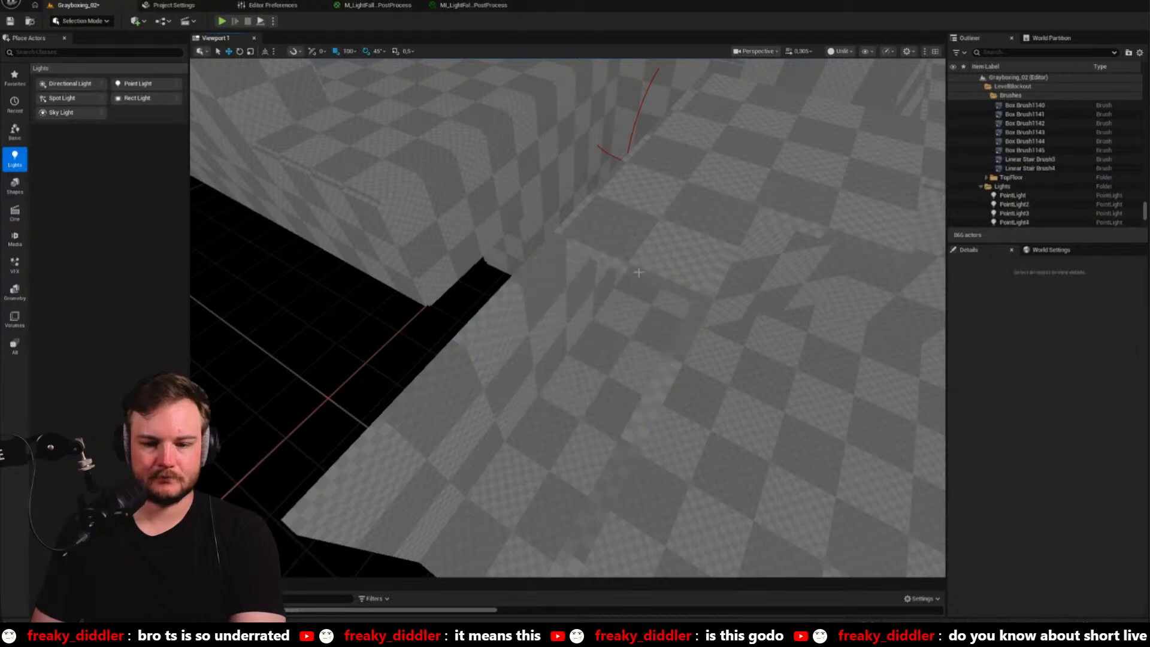
pyautogui.click(636, 274)
pyautogui.press('Delete')
pyautogui.moveTo(632, 293); pyautogui.dragTo(477, 253, button='right')
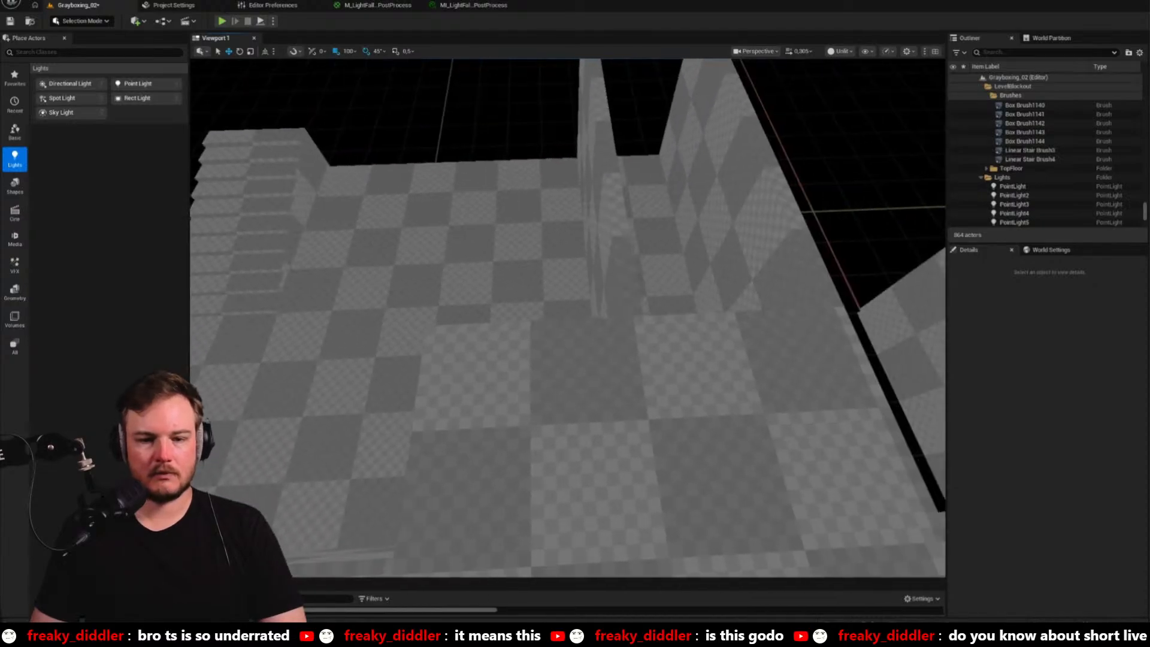
# Duplicate the linear stair brush into the narrow corridor at Y 600, keeping it at X -2700
pyautogui.click(298, 231)
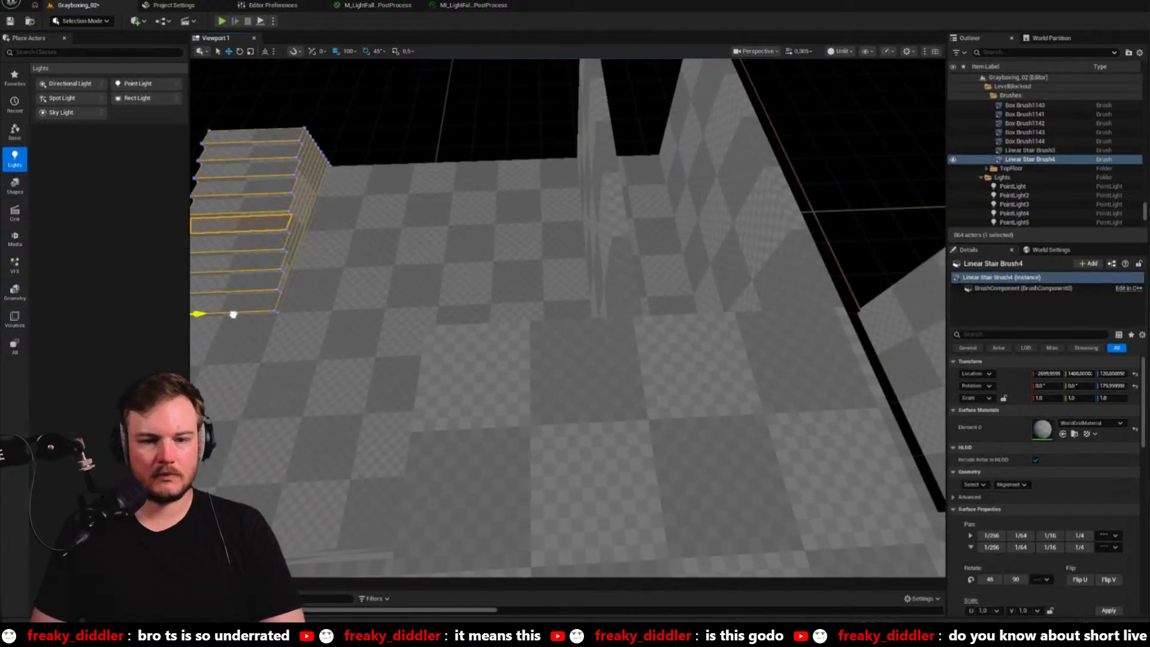
pyautogui.keyDown('alt'); pyautogui.moveTo(233, 314); pyautogui.dragTo(647, 302); pyautogui.keyUp('alt')
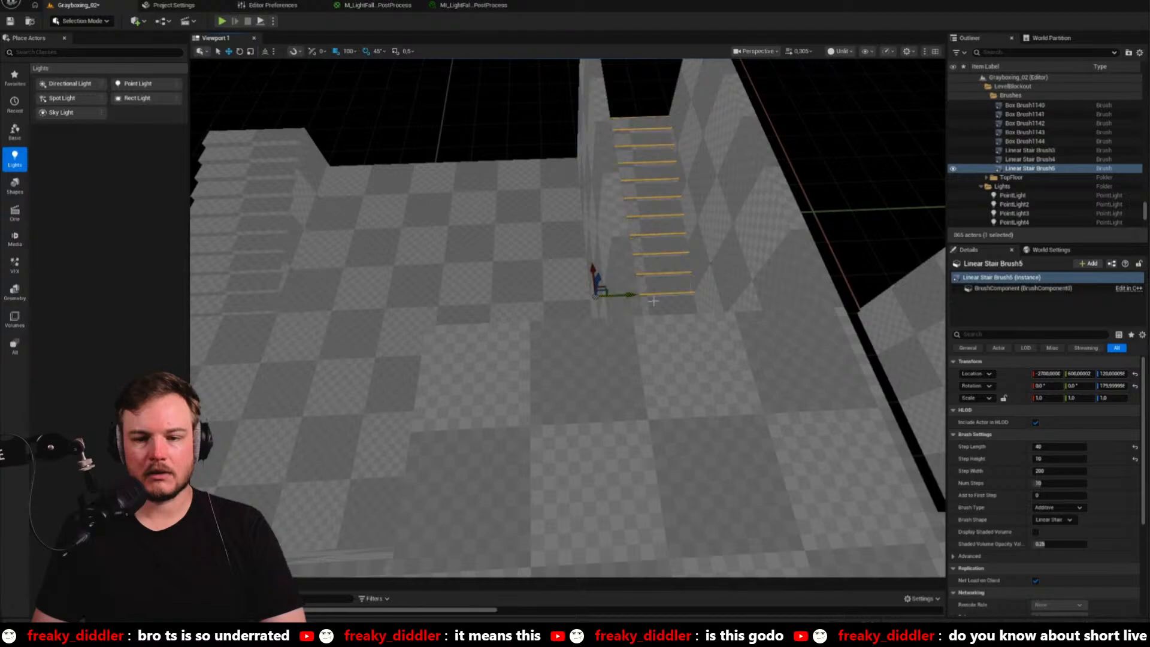
# Select both linear stair brushes at the corridor's outer end and set their Z location to 120
pyautogui.moveTo(654, 302)
pyautogui.mouseDown(button='right')
pyautogui.moveTo(645, 322)
pyautogui.moveTo(657, 301)
pyautogui.mouseUp(button='right')
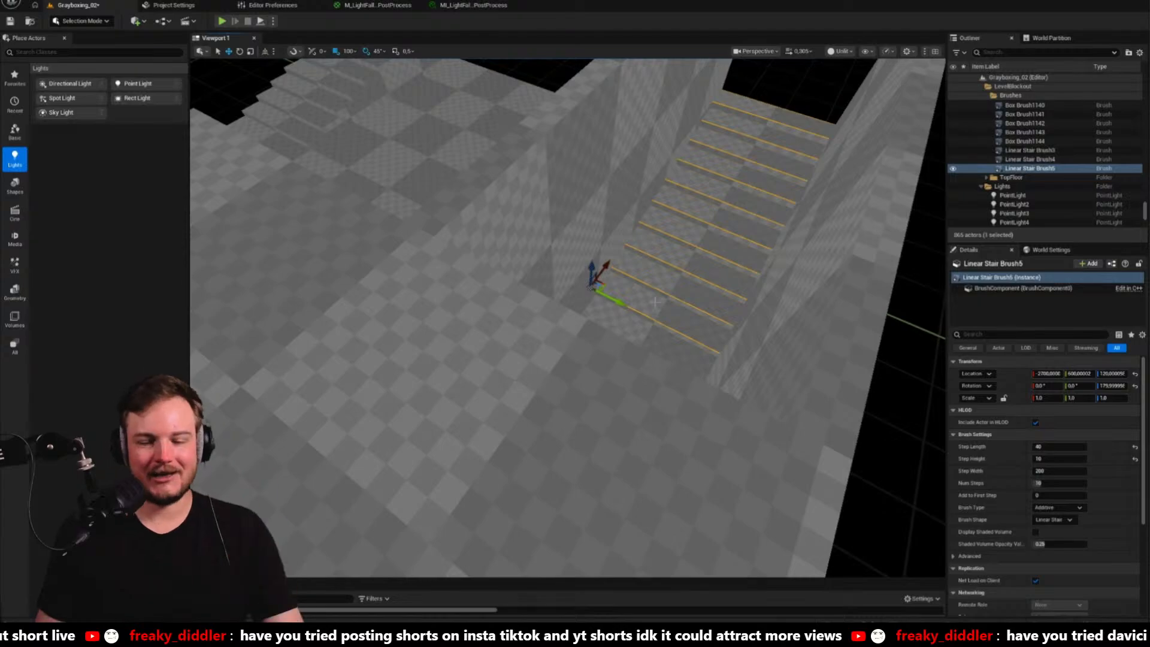
pyautogui.moveTo(655, 302)
pyautogui.mouseDown(button='right')
pyautogui.moveTo(594, 335)
pyautogui.moveTo(484, 296)
pyautogui.mouseUp(button='right')
pyautogui.keyDown('ctrl'); pyautogui.click(715, 250); pyautogui.keyUp('ctrl')
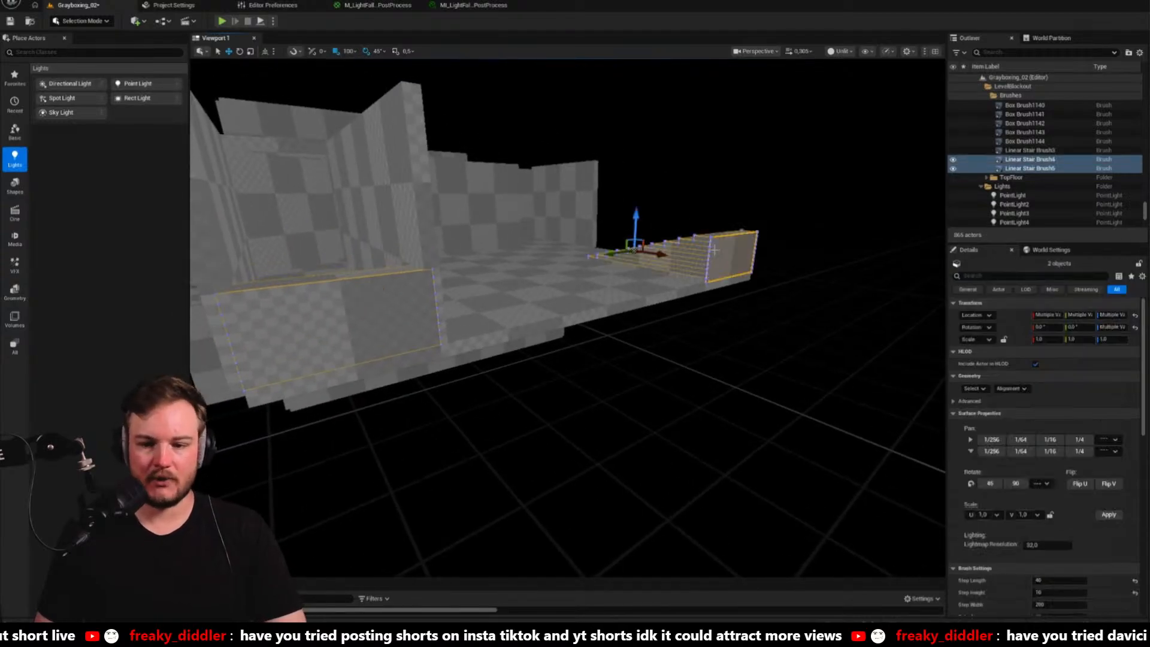
pyautogui.click(717, 266)
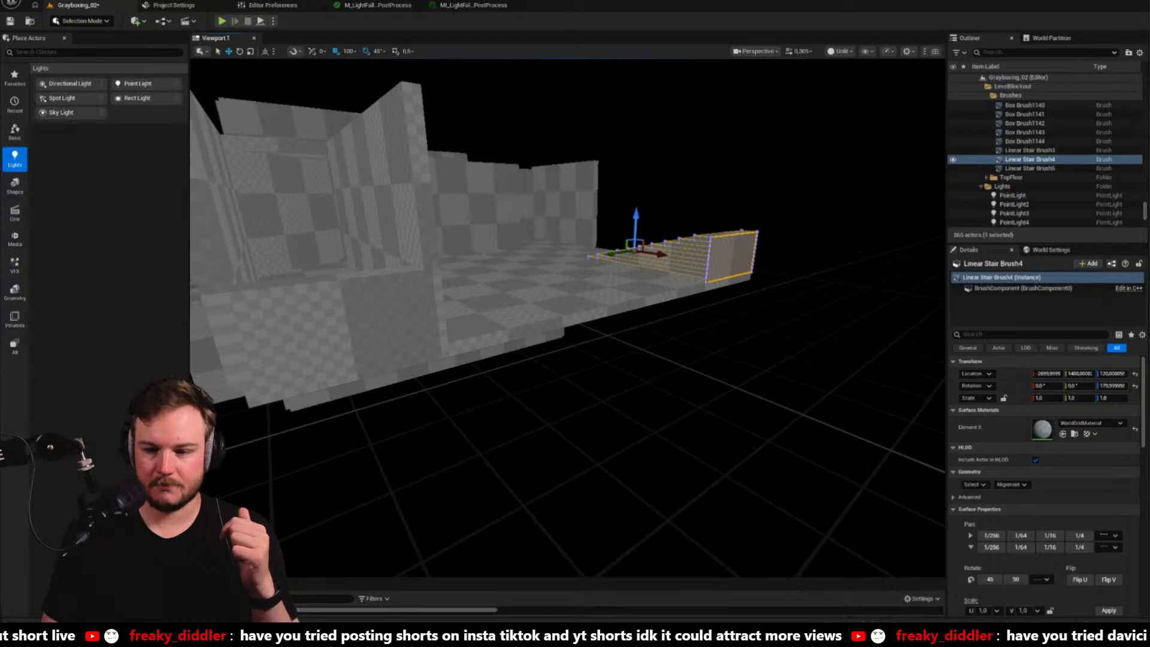
pyautogui.click(1026, 167)
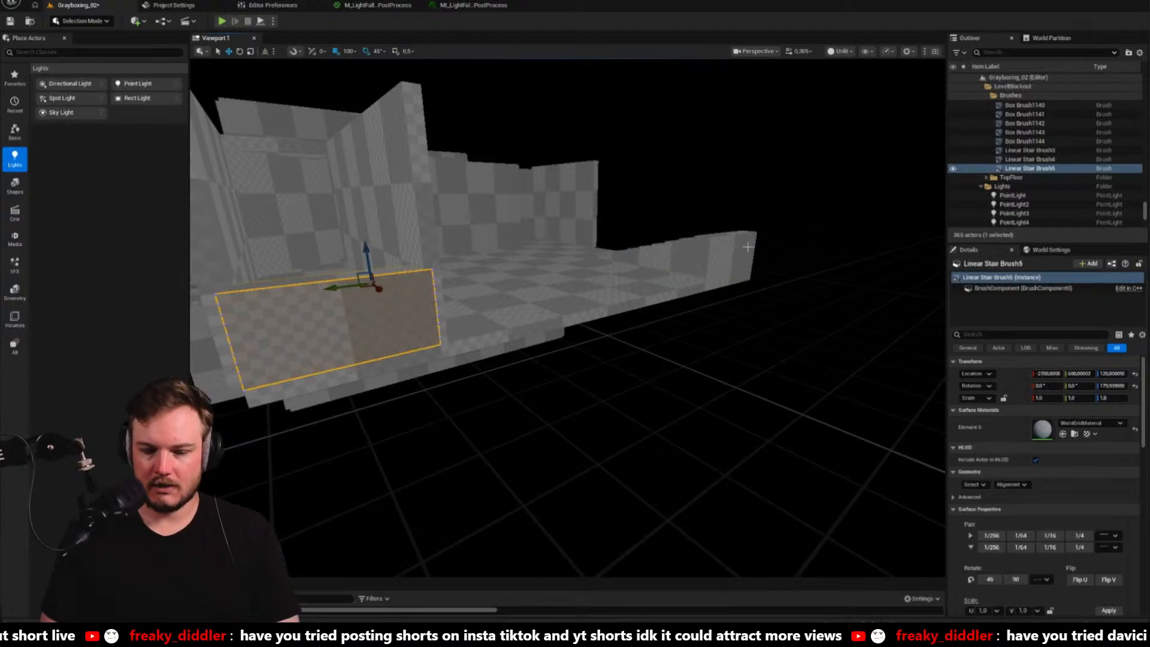
pyautogui.press('q')
pyautogui.keyDown('ctrl'); pyautogui.click(734, 255); pyautogui.keyUp('ctrl')
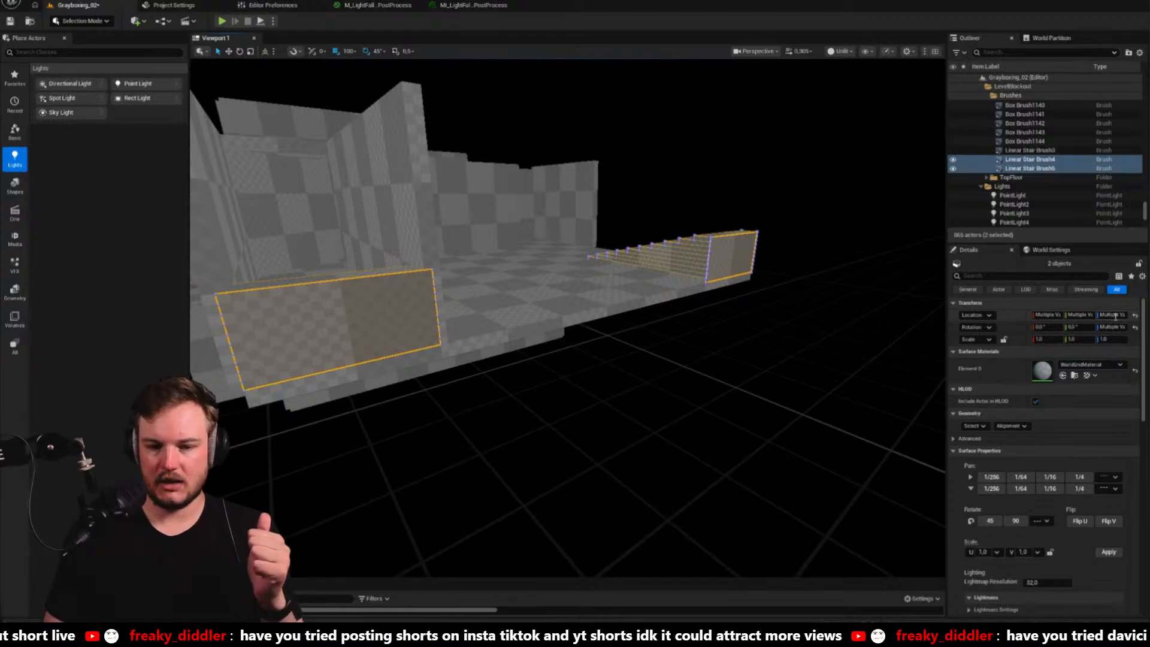
pyautogui.click(1115, 316)
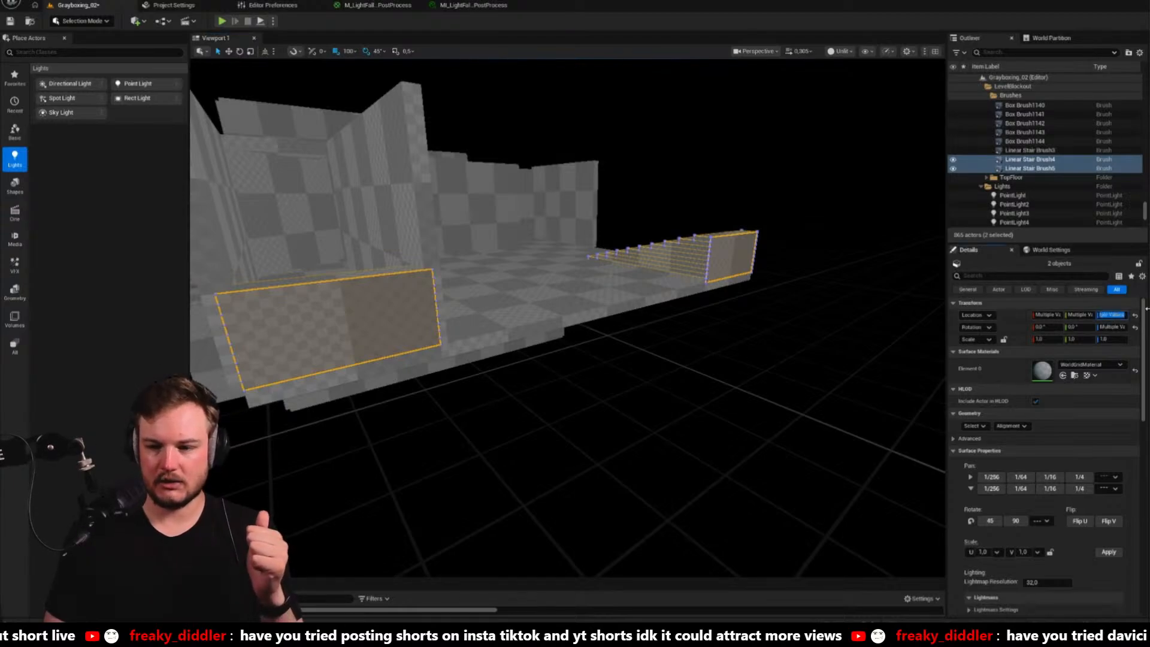
pyautogui.write('120')
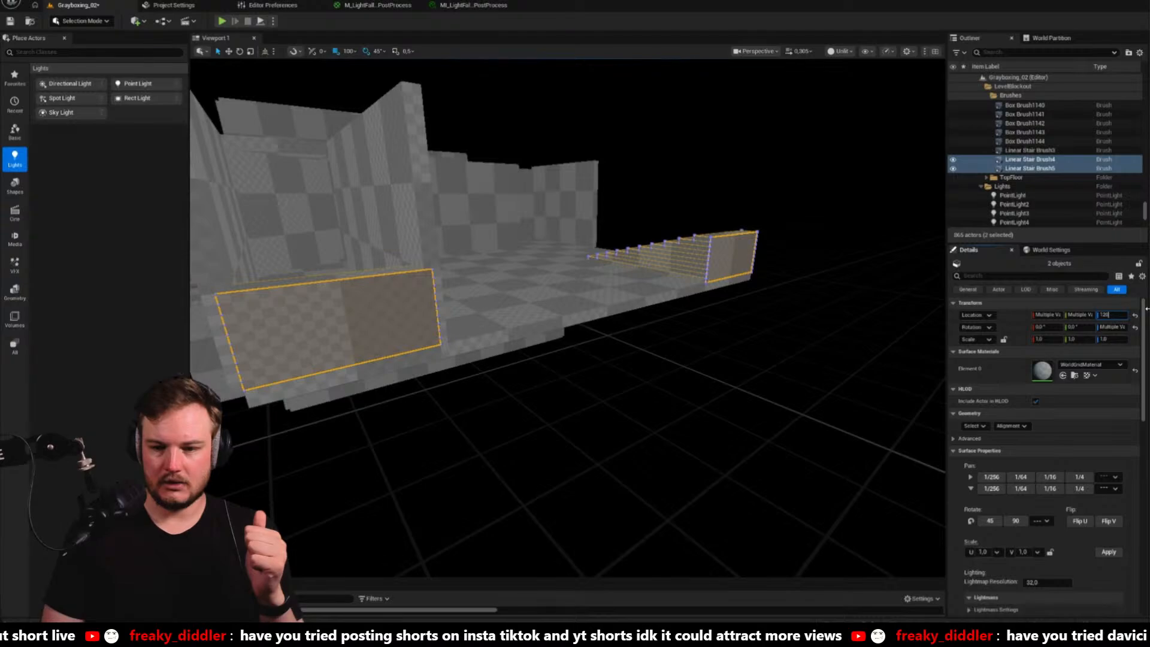
pyautogui.press('Return')
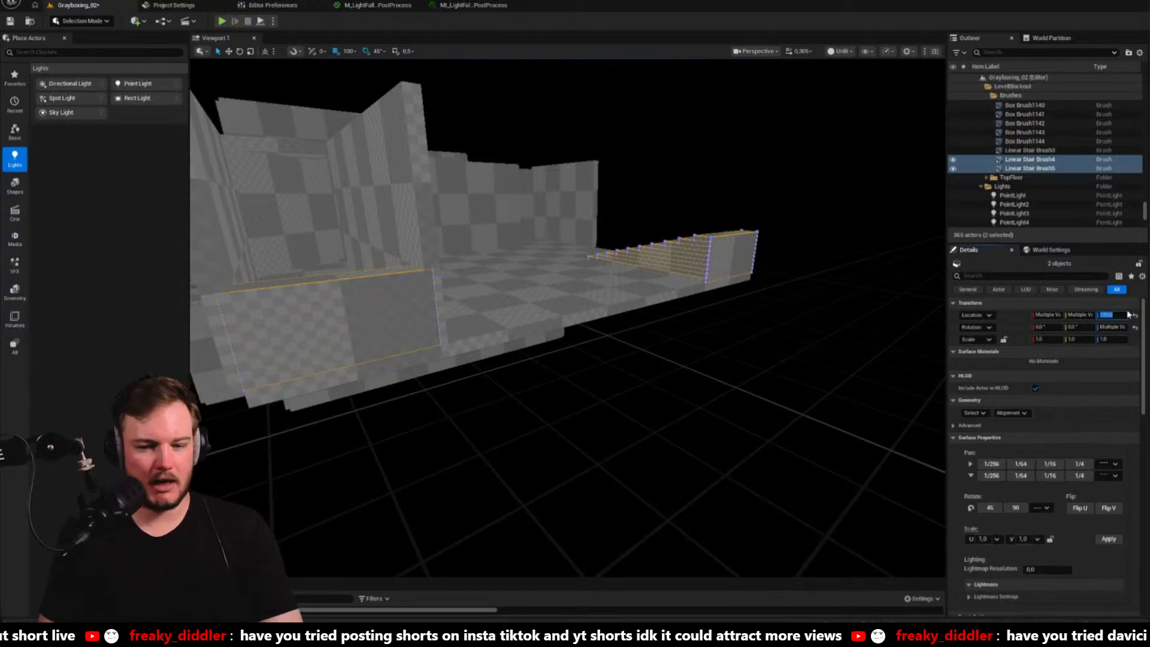
pyautogui.scroll(-1, 628, 387)
# Compare the area around the two stair runs with the Dungeon Scrawl map in the browser and return to the Unreal Editor level
pyautogui.moveTo(628, 386)
pyautogui.mouseDown(button='right')
pyautogui.moveTo(554, 314)
pyautogui.moveTo(624, 385)
pyautogui.mouseUp(button='right')
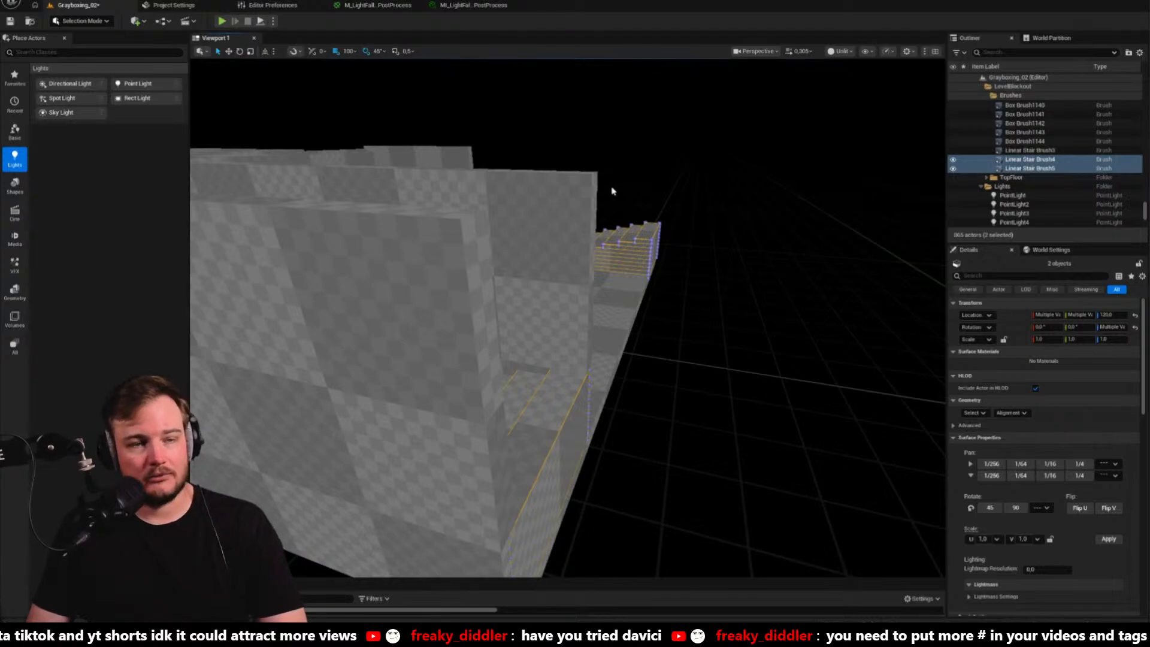
pyautogui.moveTo(613, 188); pyautogui.dragTo(628, 202, button='right')
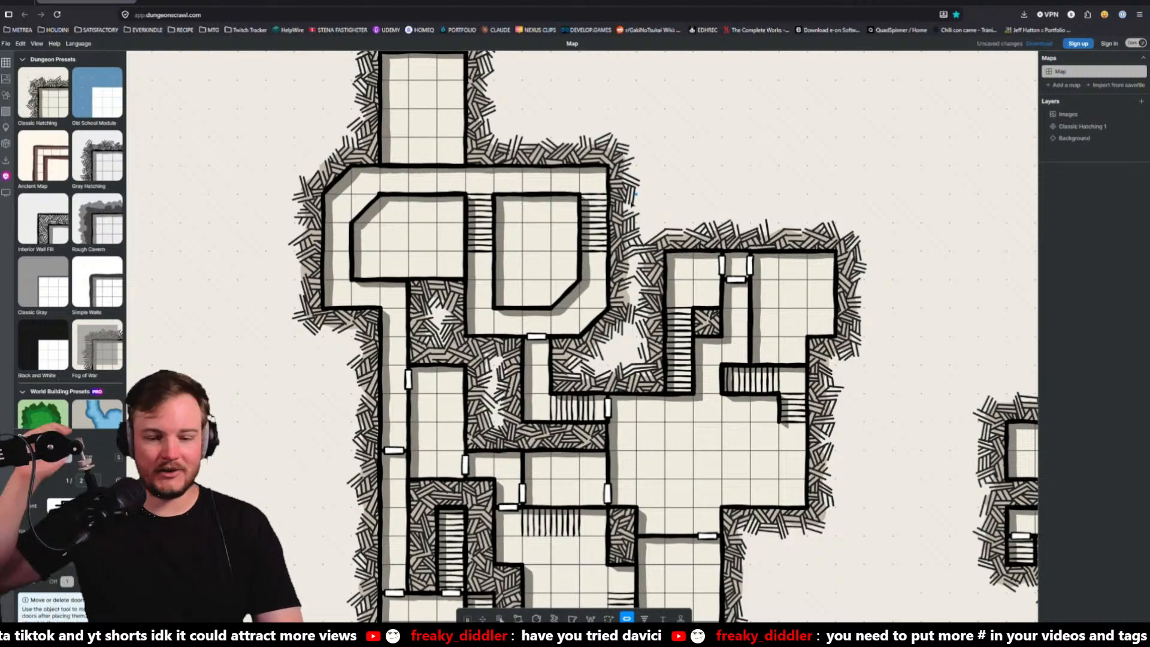
pyautogui.hotkey('alt', 'Tab')
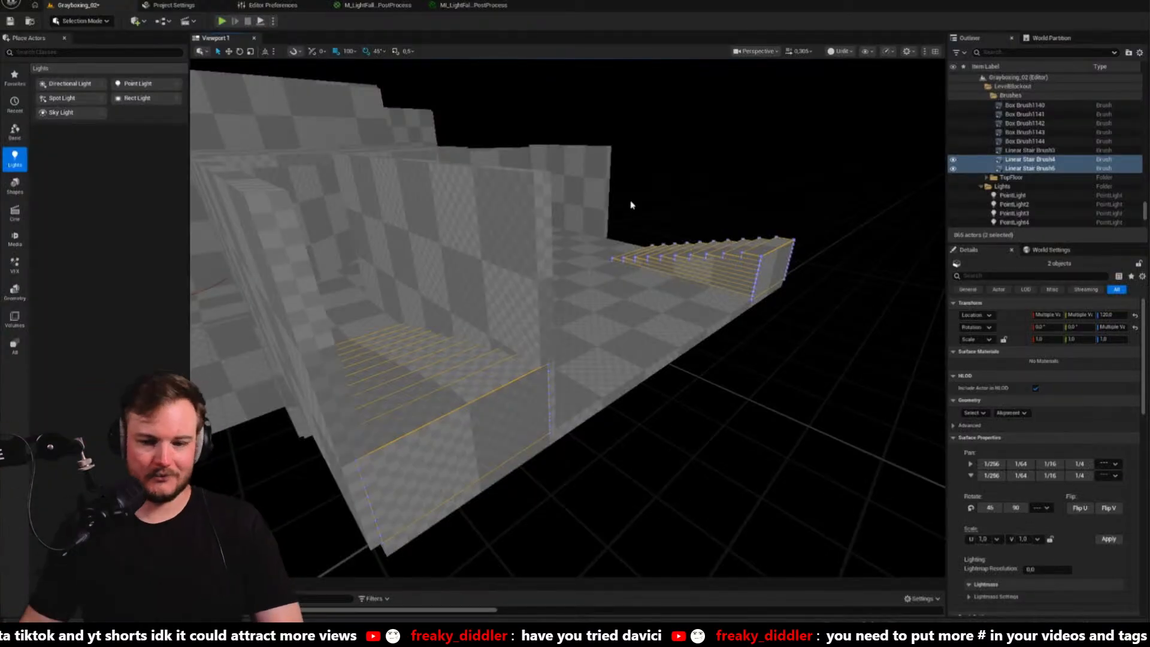
pyautogui.rightClick(631, 204)
pyautogui.moveTo(631, 205); pyautogui.dragTo(594, 208, button='right')
pyautogui.hotkey('alt', 'Tab')
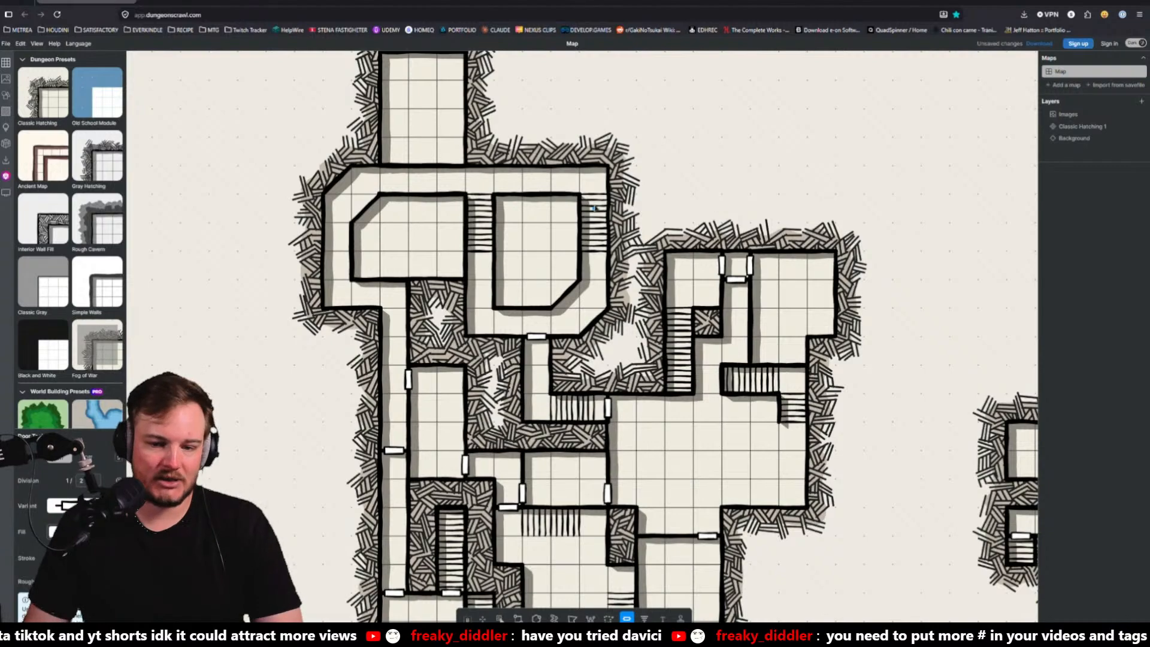
pyautogui.hotkey('alt', 'Tab')
# Duplicate the straight wall brush out to the stairs' far end at X -3100 and continue the copies along to Y 700
pyautogui.click(591, 203)
pyautogui.moveTo(592, 203); pyautogui.dragTo(541, 248, button='right')
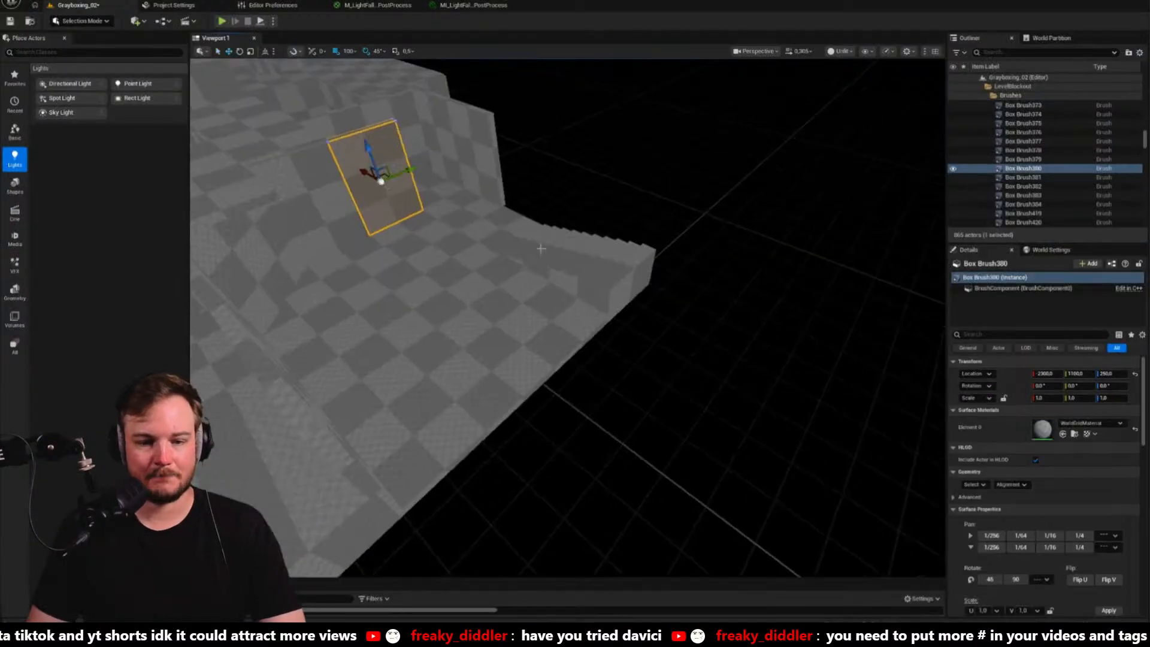
pyautogui.moveTo(366, 177)
pyautogui.keyDown('alt'); pyautogui.mouseDown()
pyautogui.moveTo(552, 311)
pyautogui.moveTo(543, 298)
pyautogui.mouseUp(); pyautogui.keyUp('alt')
pyautogui.moveTo(542, 298); pyautogui.dragTo(666, 327, button='right')
pyautogui.keyDown('alt'); pyautogui.moveTo(659, 333); pyautogui.dragTo(452, 359); pyautogui.keyUp('alt')
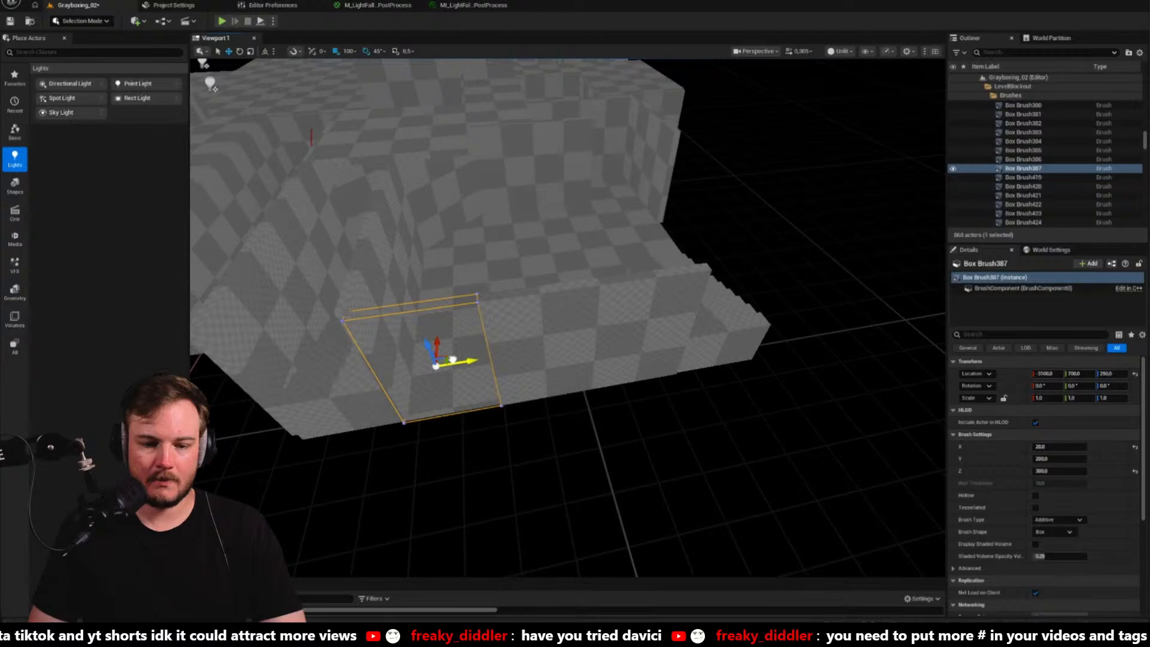
pyautogui.moveTo(454, 359); pyautogui.dragTo(557, 312, button='right')
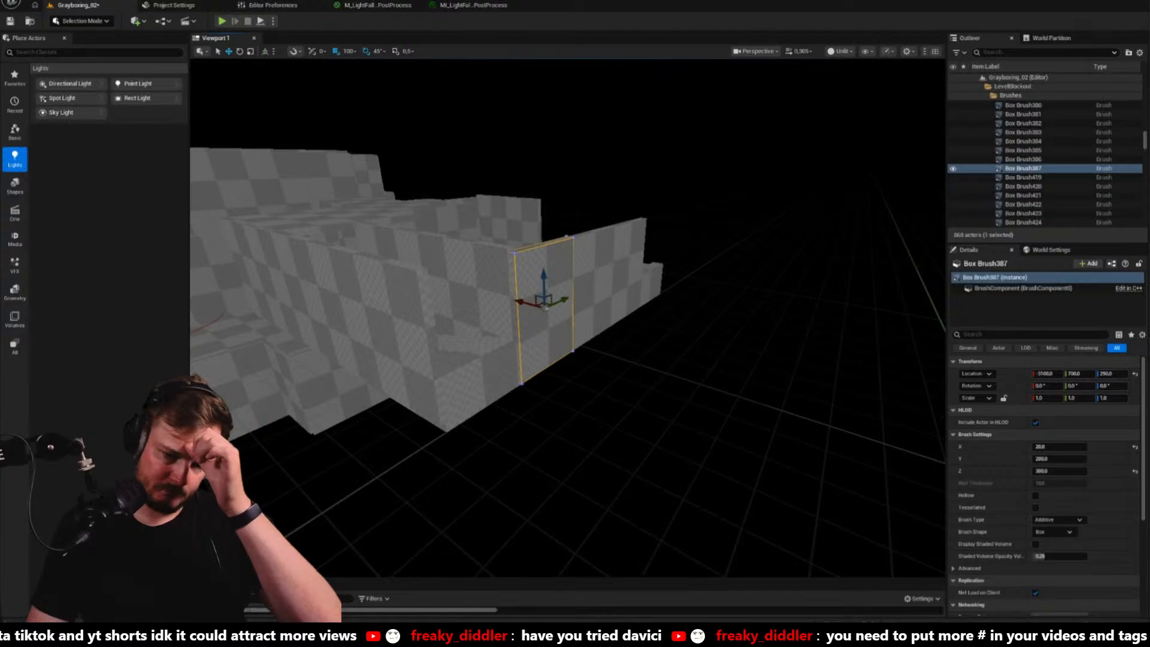
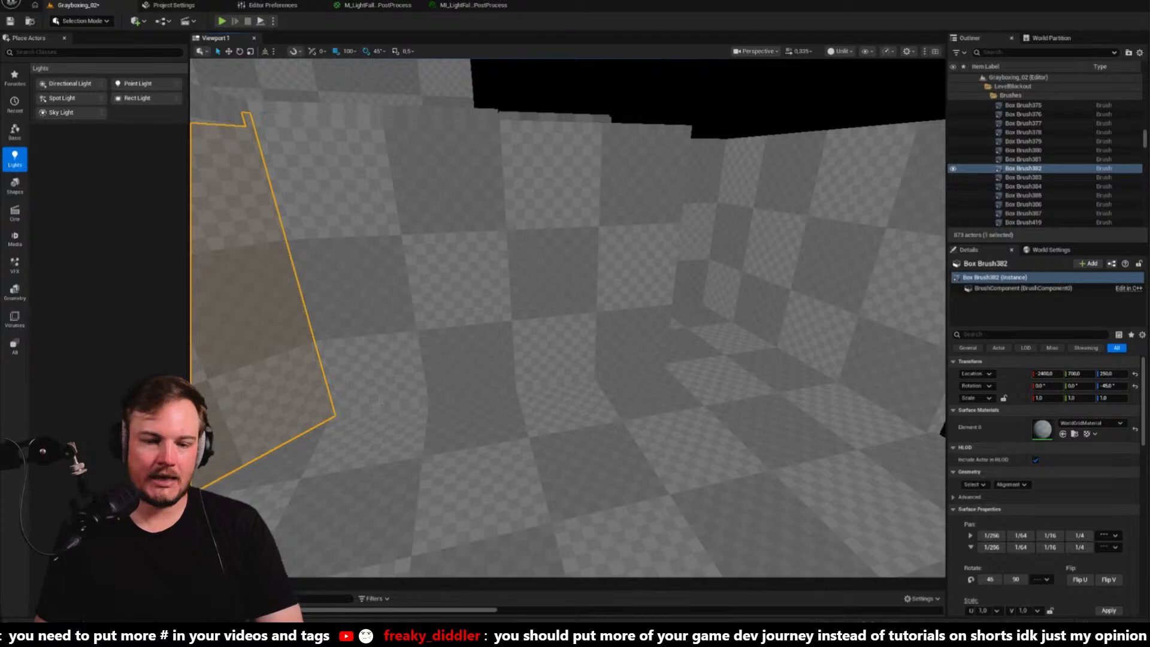
# Inspect the location values of the corridor's straight inner walls and the angled wall brushes
pyautogui.keyDown('ctrl'); pyautogui.click(379, 302); pyautogui.keyUp('ctrl')
pyautogui.keyDown('ctrl'); pyautogui.click(563, 280); pyautogui.keyUp('ctrl')
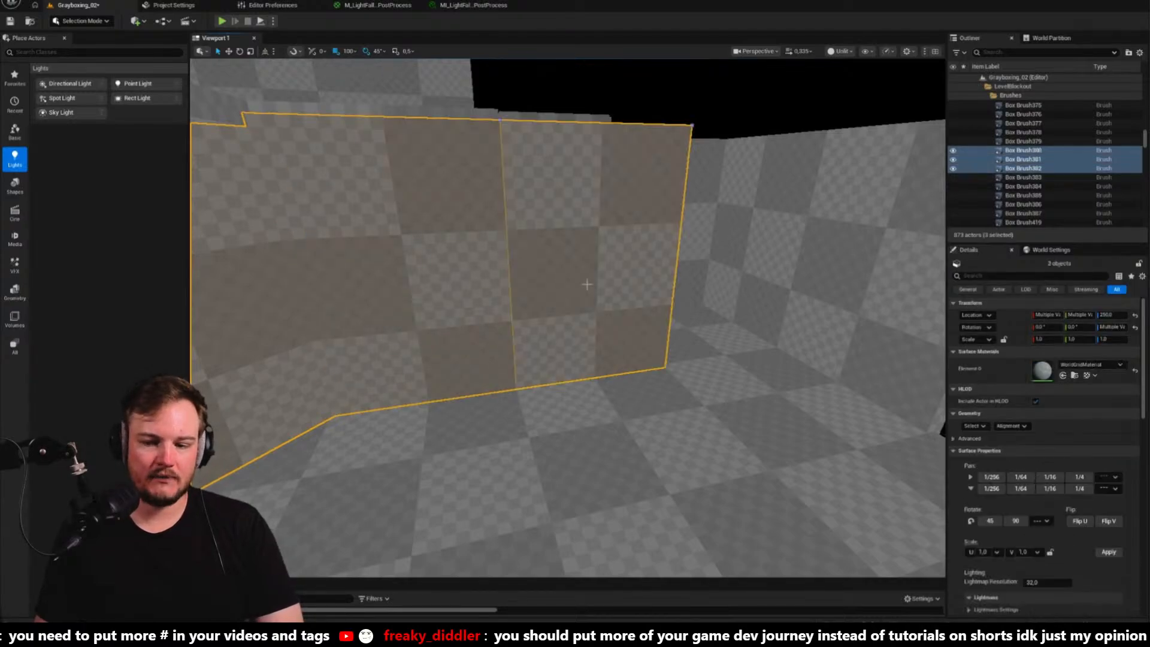
pyautogui.moveTo(346, 315)
pyautogui.mouseDown(button='right')
pyautogui.moveTo(455, 318)
pyautogui.moveTo(408, 315)
pyautogui.mouseUp(button='right')
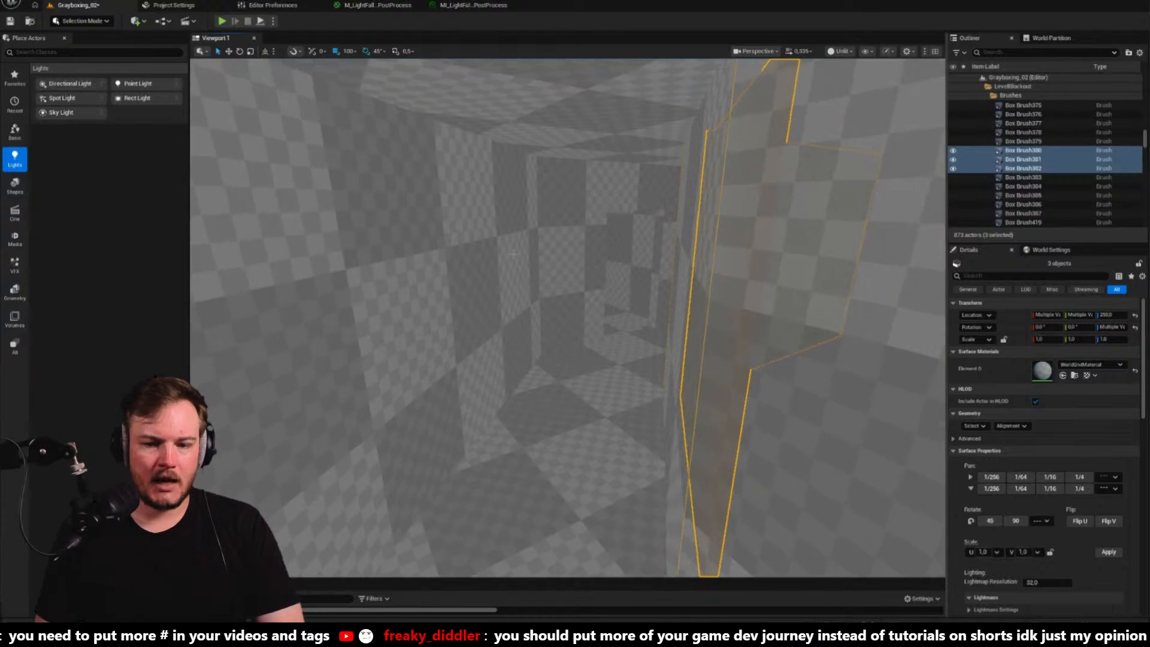
pyautogui.click(554, 233)
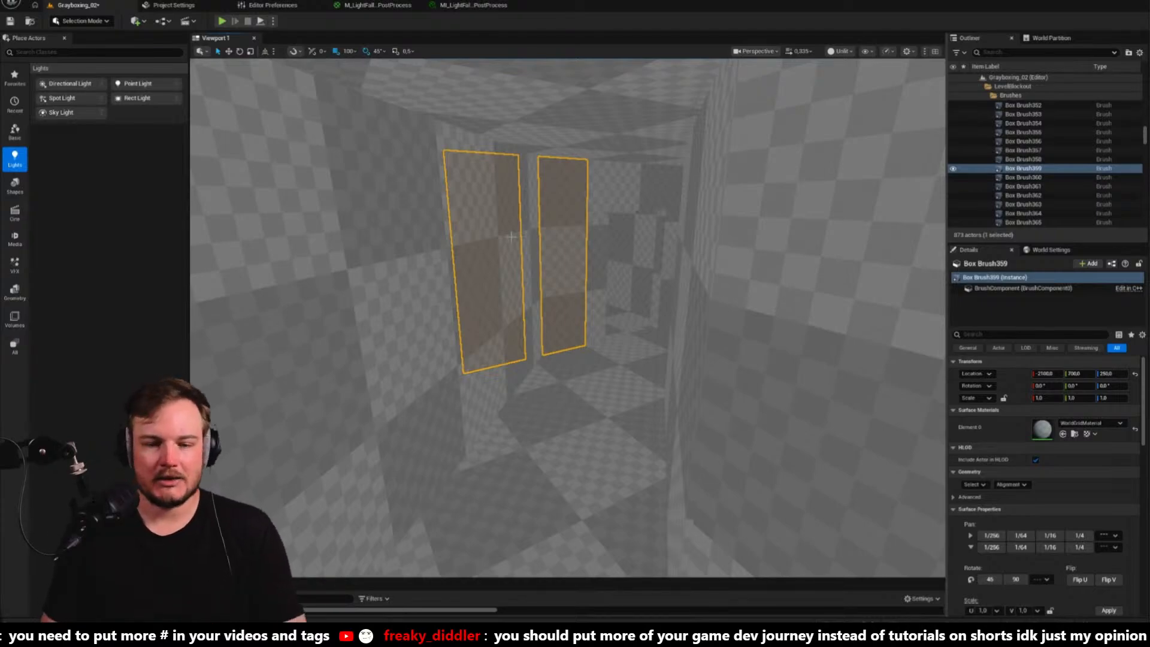
pyautogui.click(490, 250)
pyautogui.moveTo(491, 249); pyautogui.dragTo(372, 267, button='right')
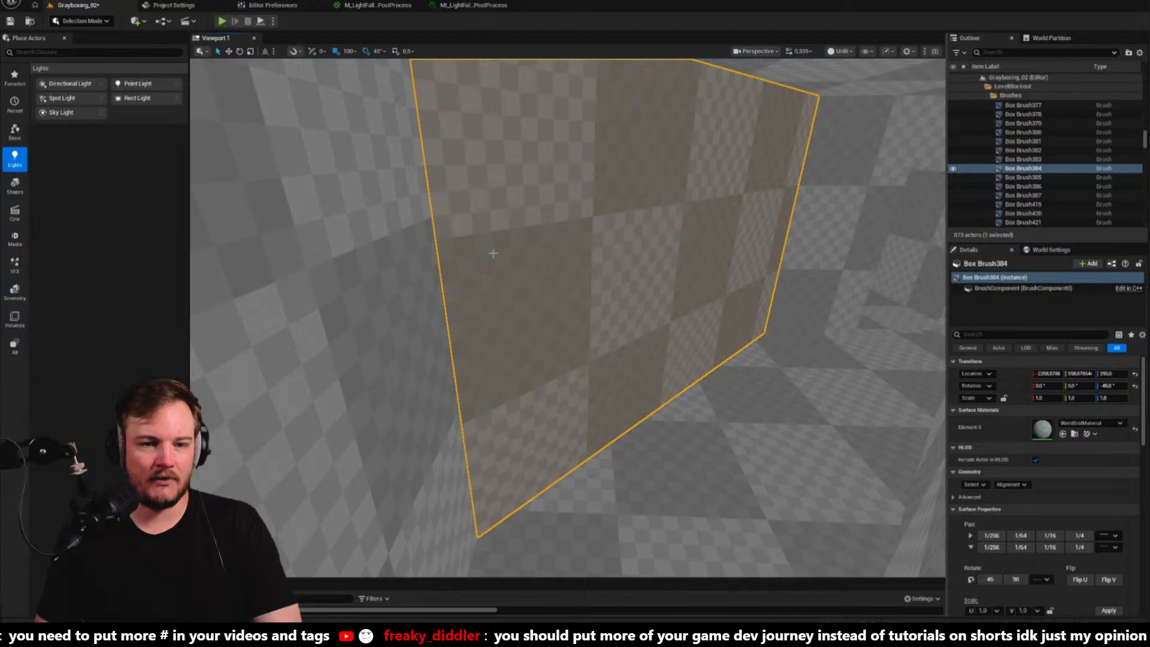
pyautogui.scroll(3, 501, 267)
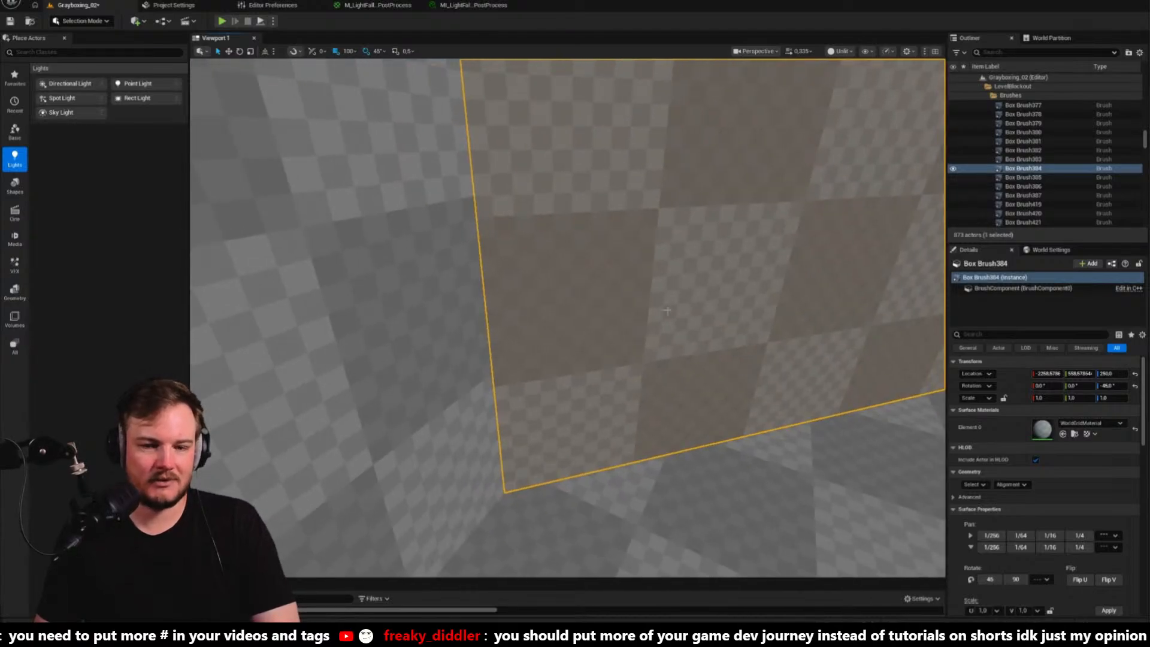
# Select the four outer wall brushes in the row at Y 400 and set their Z location to 250
pyautogui.click(429, 304)
pyautogui.moveTo(430, 304)
pyautogui.mouseDown(button='right')
pyautogui.moveTo(360, 312)
pyautogui.moveTo(384, 335)
pyautogui.moveTo(485, 323)
pyautogui.mouseUp(button='right')
pyautogui.keyDown('ctrl'); pyautogui.click(429, 304); pyautogui.keyUp('ctrl')
pyautogui.keyDown('ctrl'); pyautogui.click(655, 312); pyautogui.keyUp('ctrl')
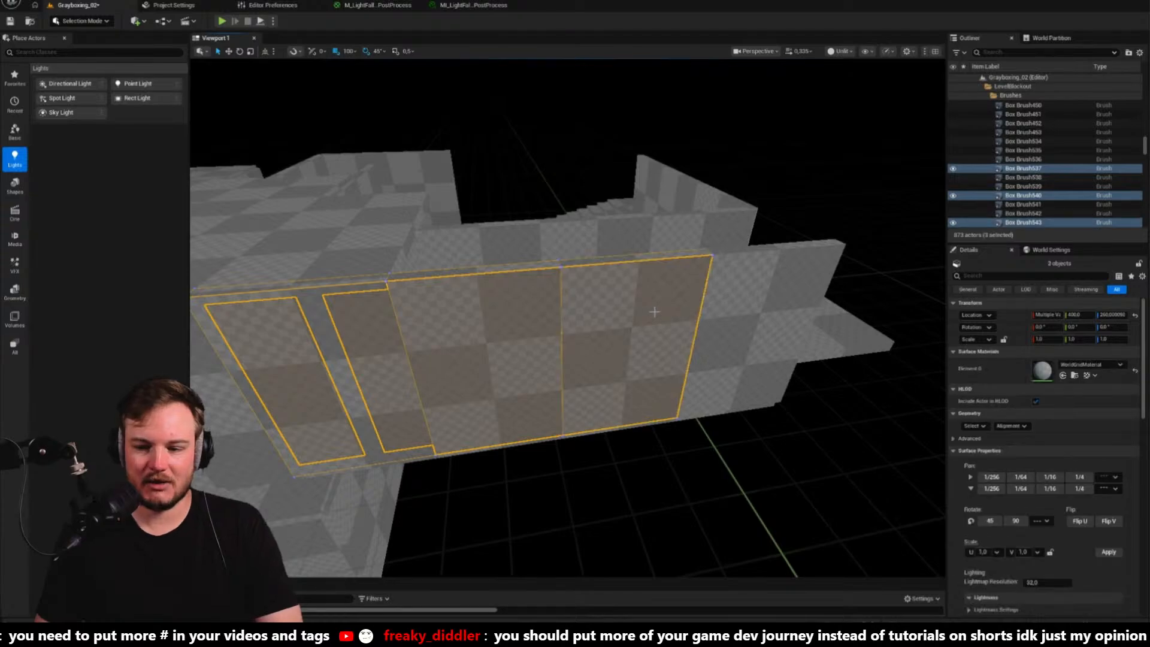
pyautogui.keyDown('ctrl'); pyautogui.click(739, 306); pyautogui.keyUp('ctrl')
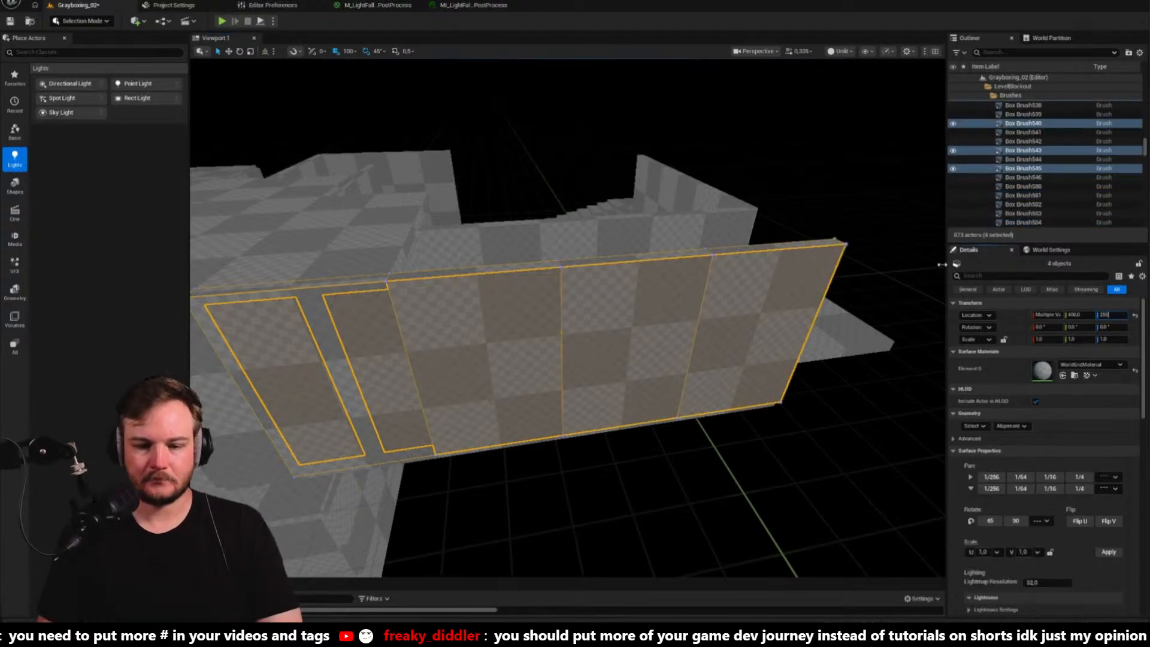
pyautogui.press('Return')
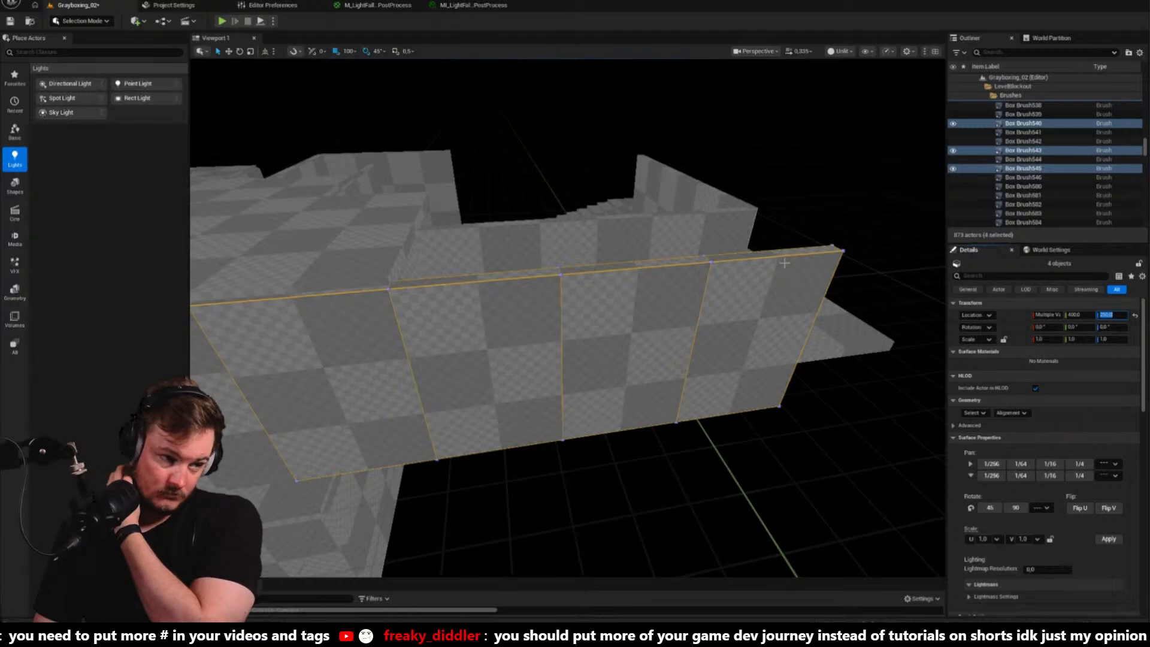
# Set the Z location of the remaining wall brush at the end of that row to 250
pyautogui.moveTo(762, 277)
pyautogui.mouseDown(button='right')
pyautogui.moveTo(650, 284)
pyautogui.moveTo(537, 323)
pyautogui.moveTo(530, 315)
pyautogui.moveTo(606, 329)
pyautogui.moveTo(584, 335)
pyautogui.mouseUp(button='right')
pyautogui.click(537, 324)
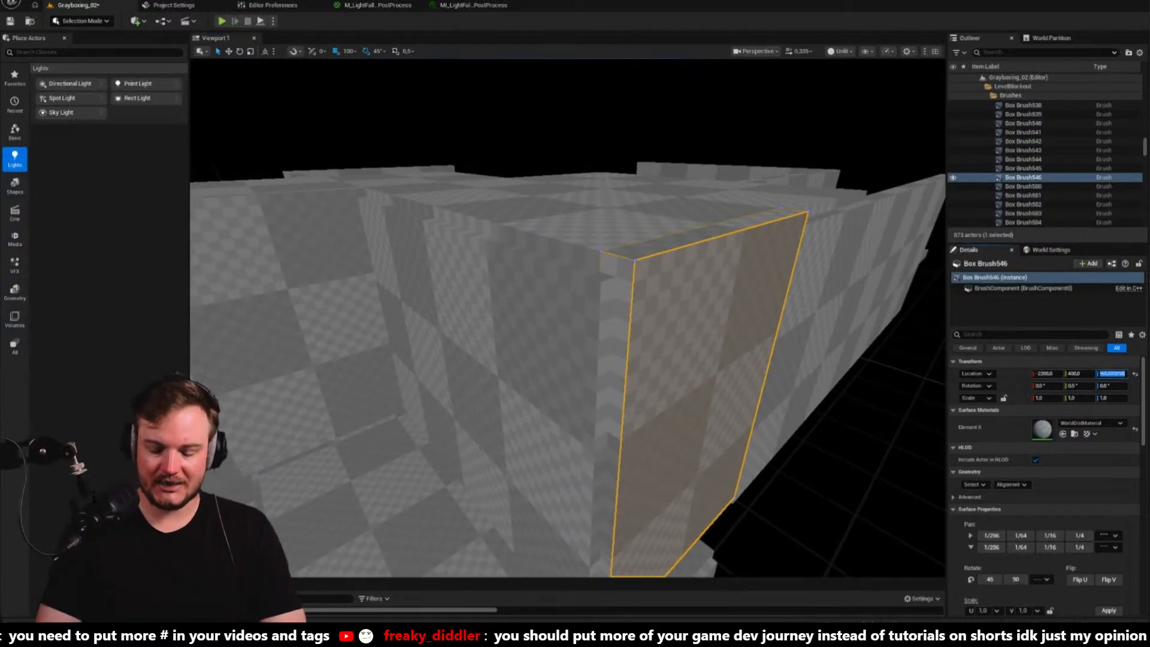
pyautogui.press('Return')
pyautogui.moveTo(770, 316)
pyautogui.mouseDown(button='right')
pyautogui.moveTo(797, 316)
pyautogui.moveTo(808, 336)
pyautogui.moveTo(869, 342)
pyautogui.mouseUp(button='right')
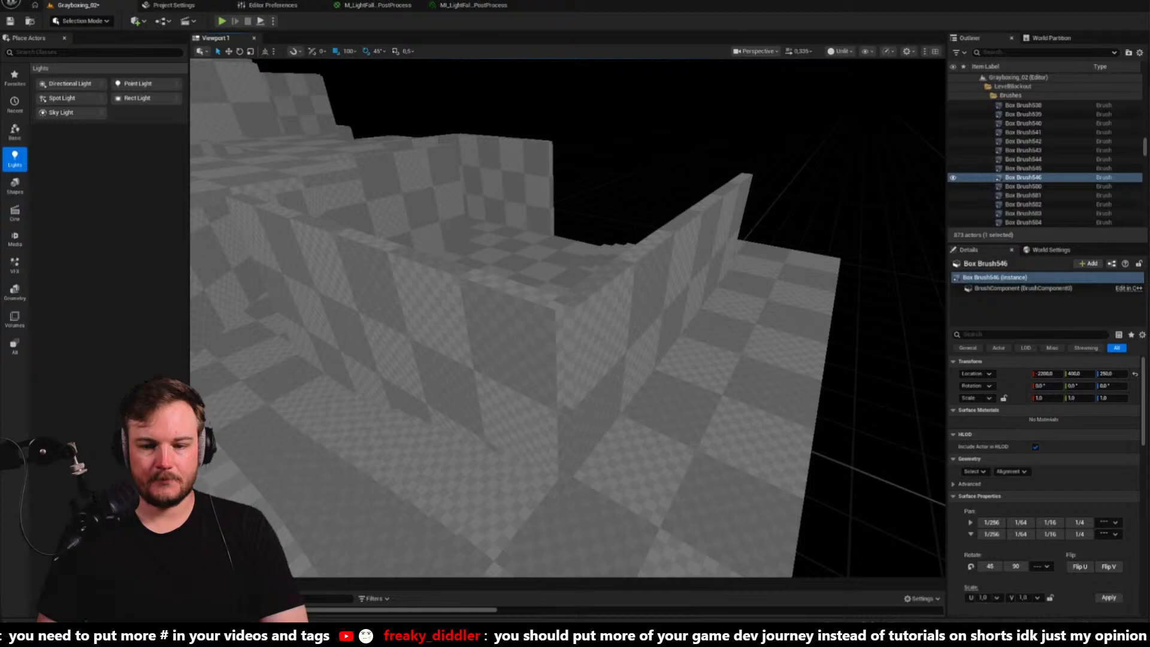
# Duplicate the two floor brushes at X -2400 straight up to the wall tops as ceiling, using a grid snap of 50
pyautogui.moveTo(568, 318); pyautogui.dragTo(542, 309, button='right')
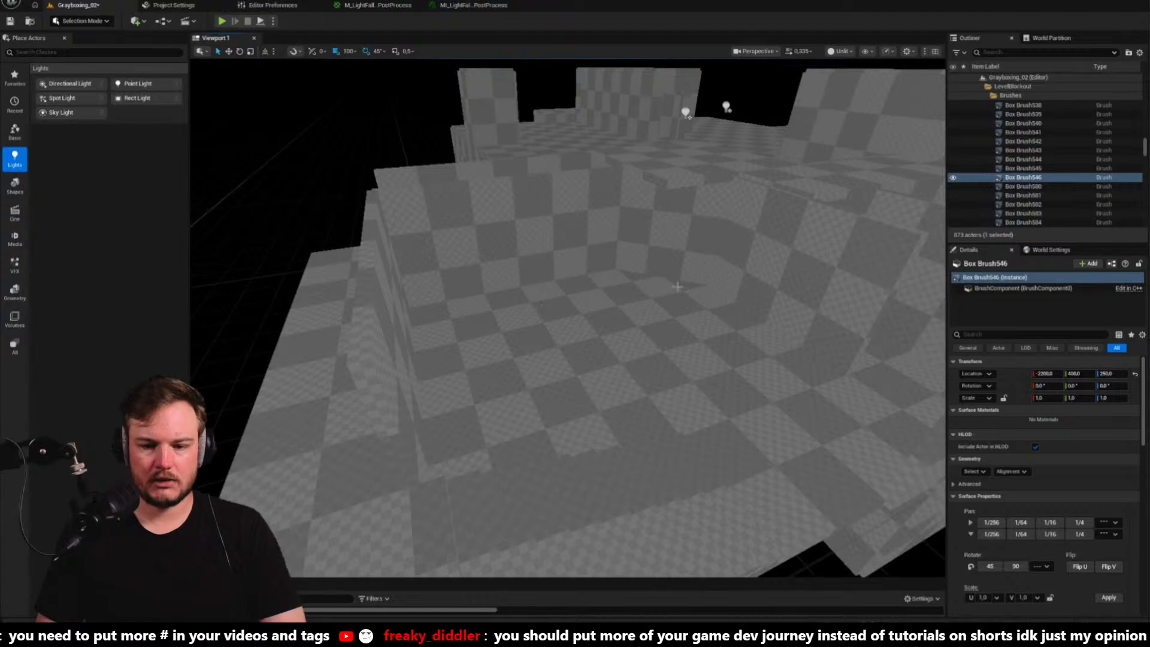
pyautogui.click(704, 309)
pyautogui.keyDown('ctrl'); pyautogui.click(743, 350); pyautogui.keyUp('ctrl')
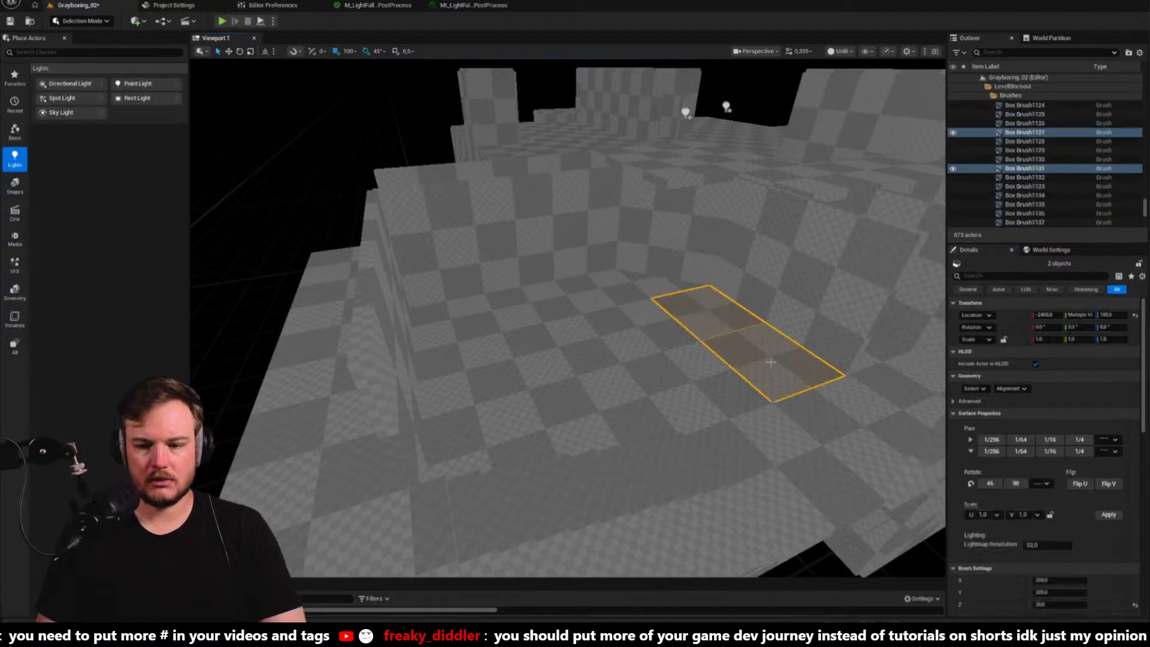
pyautogui.press('f')
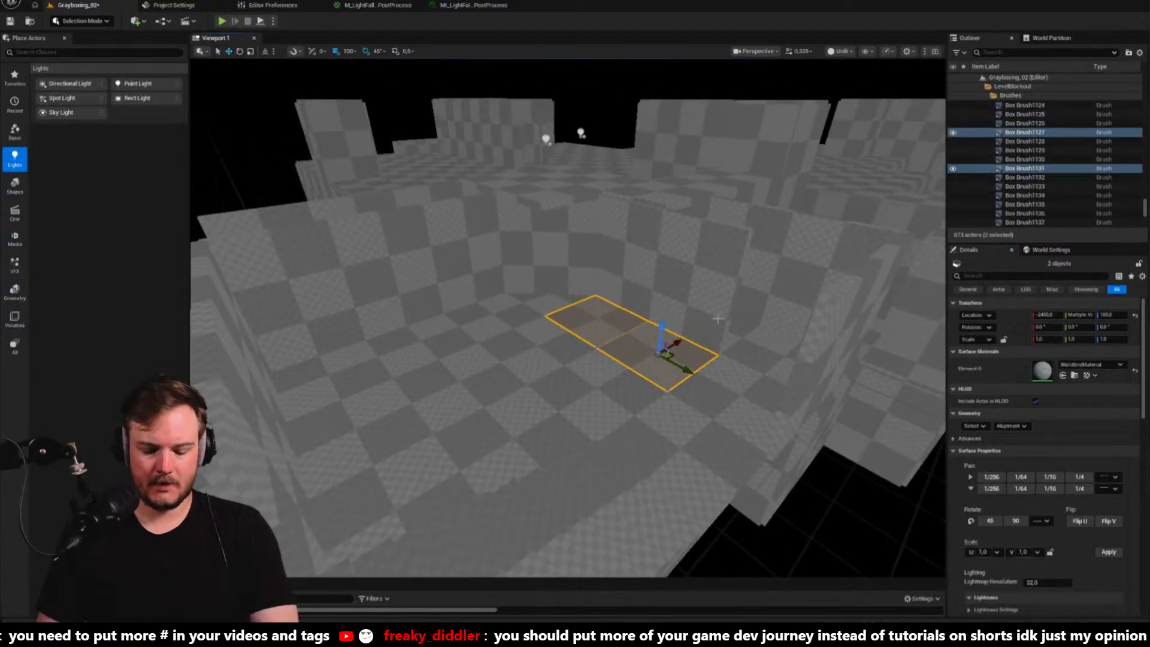
pyautogui.press('[')
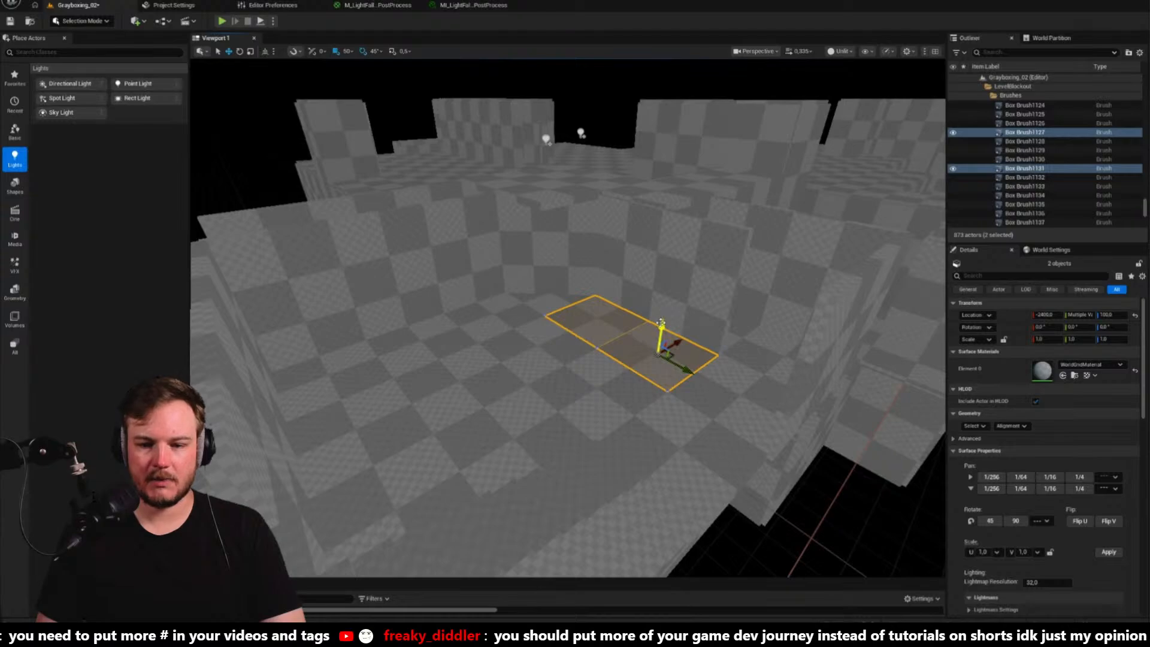
pyautogui.hotkey('ctrl', 'z')
pyautogui.moveTo(691, 196); pyautogui.dragTo(691, 183)
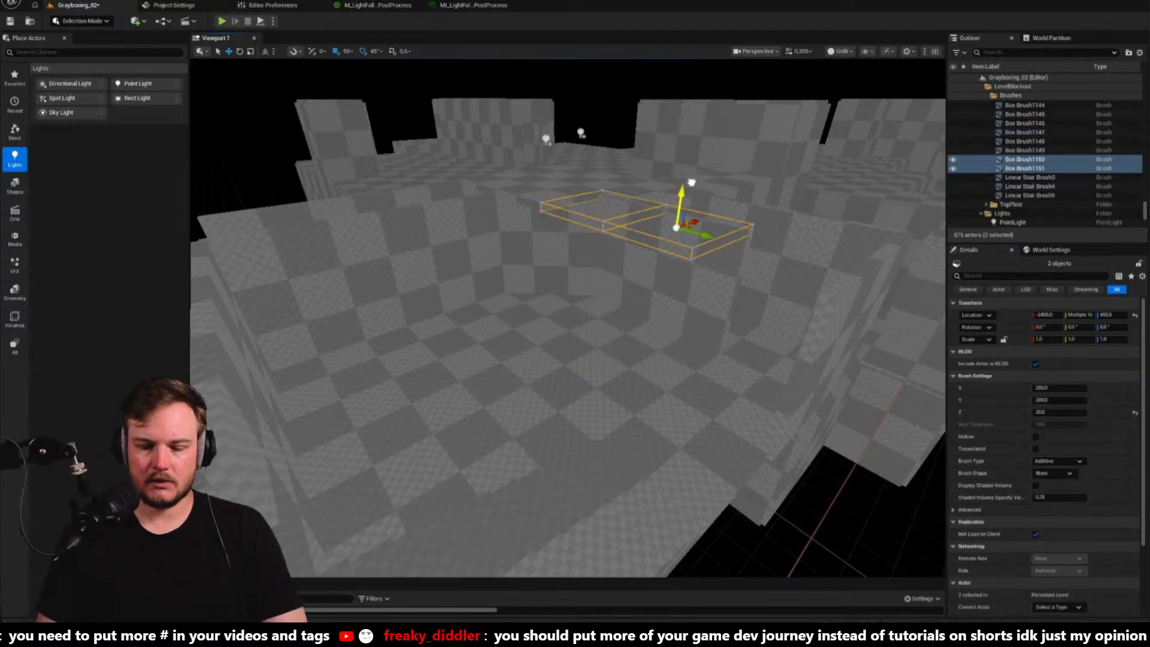
# Select the nine floor brushes in the corridor's corner area and duplicate them straight up to the wall tops as ceiling
pyautogui.click(495, 313)
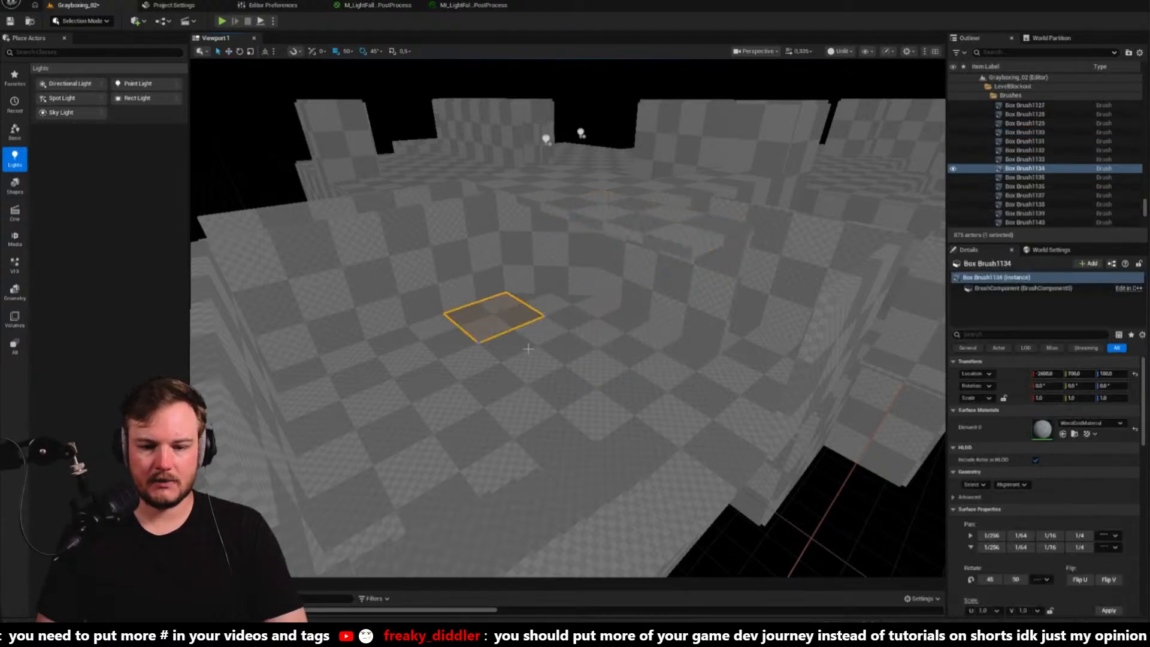
pyautogui.keyDown('ctrl'); pyautogui.click(528, 351); pyautogui.keyUp('ctrl')
pyautogui.keyDown('ctrl'); pyautogui.click(623, 403); pyautogui.keyUp('ctrl')
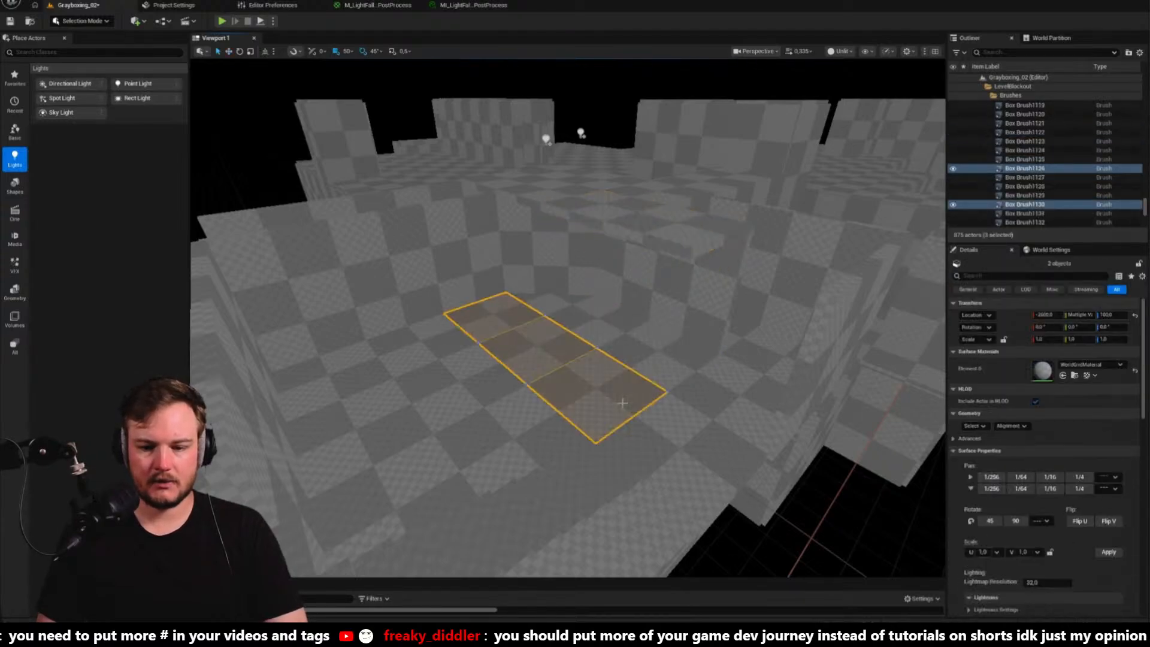
pyautogui.keyDown('ctrl'); pyautogui.click(450, 348); pyautogui.keyUp('ctrl')
pyautogui.keyDown('ctrl'); pyautogui.click(459, 379); pyautogui.keyUp('ctrl')
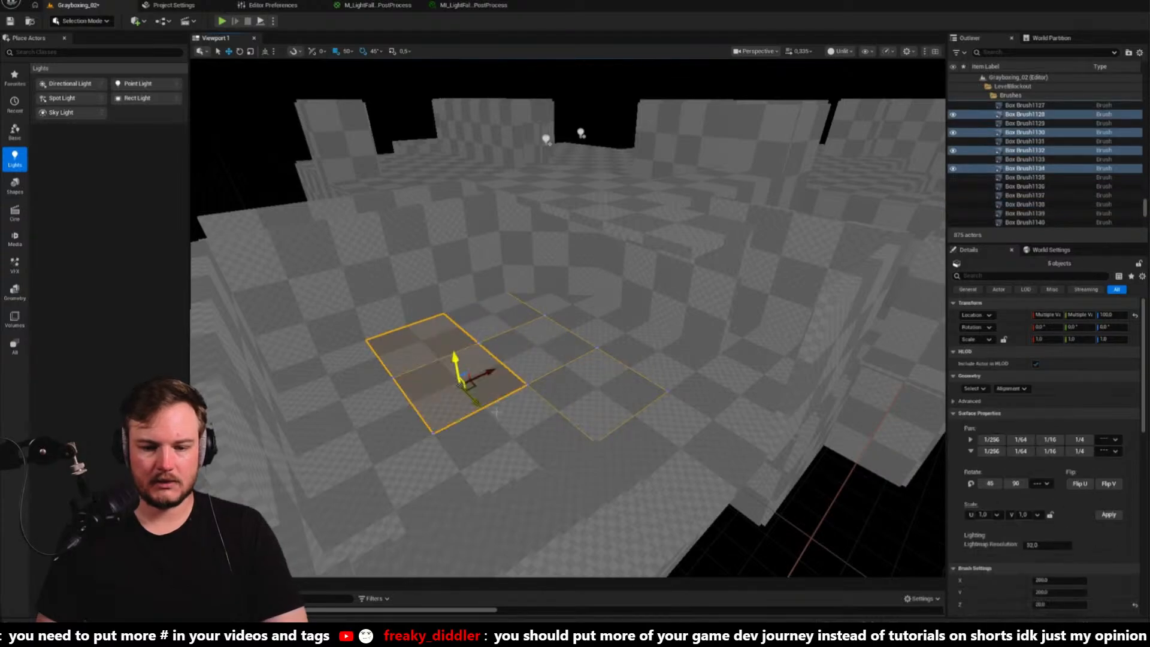
pyautogui.keyDown('ctrl'); pyautogui.click(453, 462); pyautogui.keyUp('ctrl')
pyautogui.keyDown('ctrl'); pyautogui.click(444, 465); pyautogui.keyUp('ctrl')
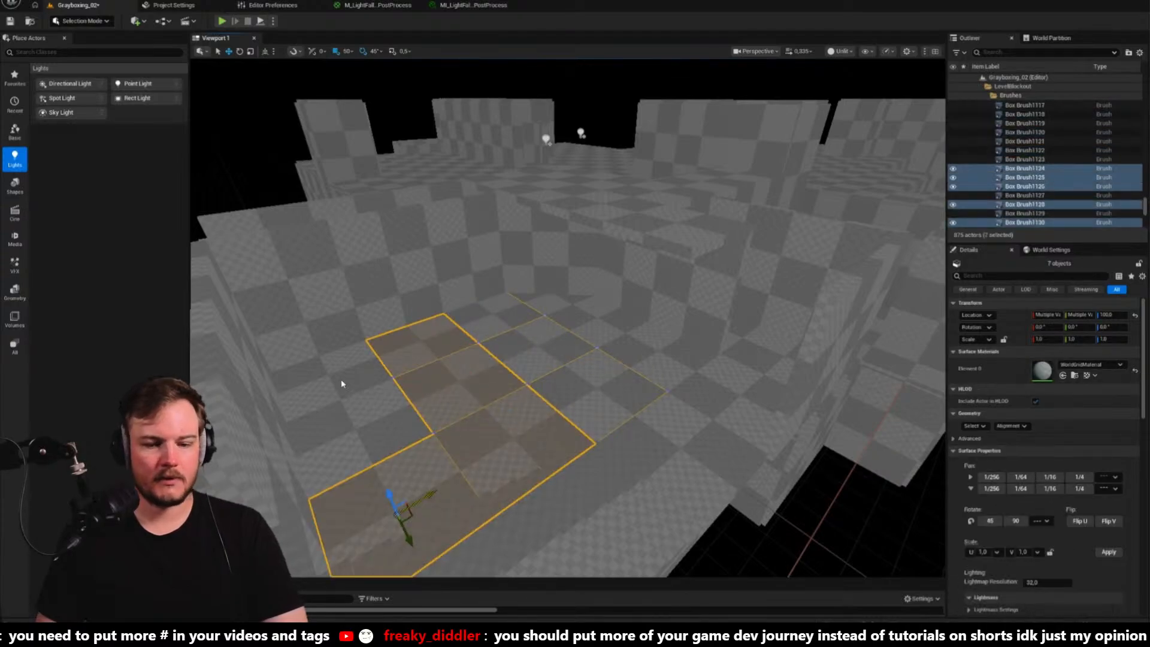
pyautogui.scroll(-3, 342, 383)
pyautogui.keyDown('ctrl'); pyautogui.click(359, 411); pyautogui.keyUp('ctrl')
pyautogui.moveTo(360, 411)
pyautogui.mouseDown(button='right')
pyautogui.moveTo(513, 385)
pyautogui.moveTo(515, 371)
pyautogui.mouseUp(button='right')
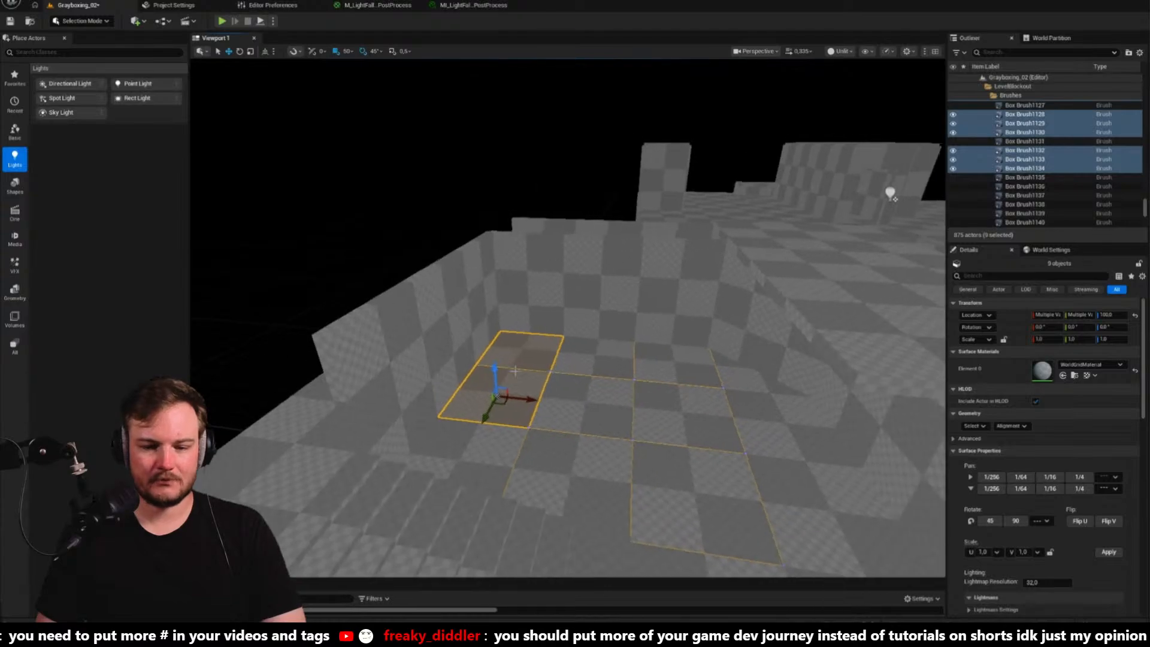
pyautogui.keyDown('alt'); pyautogui.moveTo(491, 359); pyautogui.dragTo(487, 232); pyautogui.keyUp('alt')
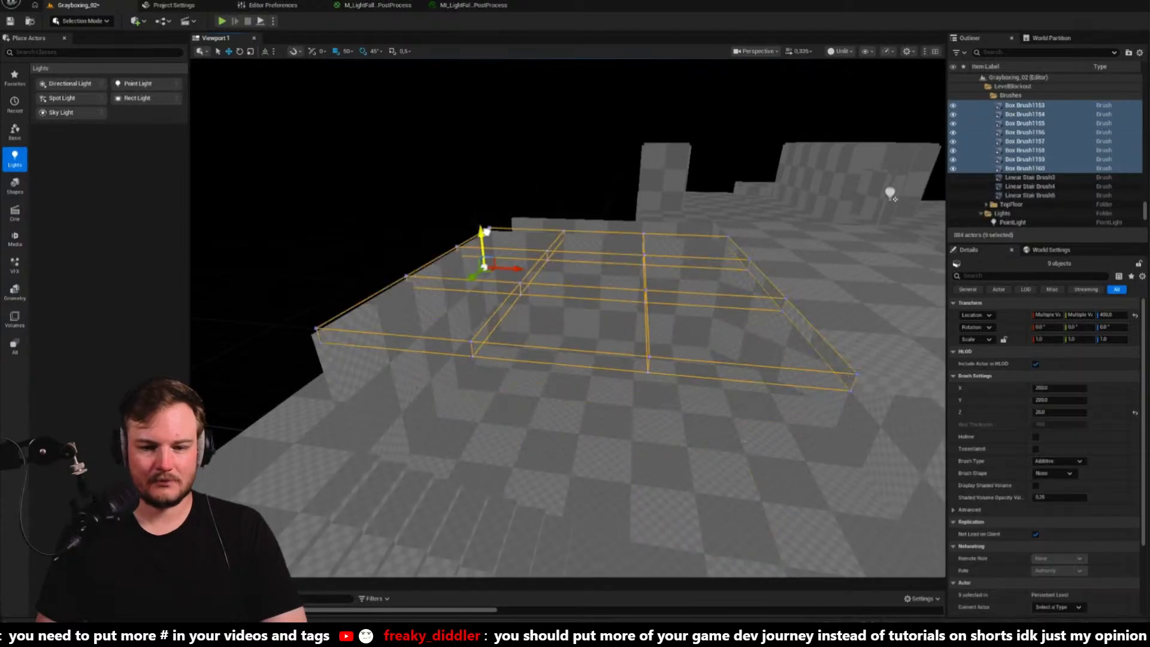
pyautogui.moveTo(487, 232)
pyautogui.mouseDown(button='right')
pyautogui.moveTo(575, 230)
pyautogui.moveTo(605, 257)
pyautogui.moveTo(569, 251)
pyautogui.moveTo(475, 272)
pyautogui.mouseUp(button='right')
# Duplicate an outer wall brush, shift the copy along the row to Y 500 and raise it to Z 350
pyautogui.press('Escape')
pyautogui.click(547, 263)
pyautogui.moveTo(487, 275)
pyautogui.keyDown('alt'); pyautogui.mouseDown()
pyautogui.moveTo(594, 285)
pyautogui.moveTo(563, 284)
pyautogui.mouseUp(); pyautogui.keyUp('alt')
pyautogui.moveTo(563, 284); pyautogui.dragTo(438, 272, button='right')
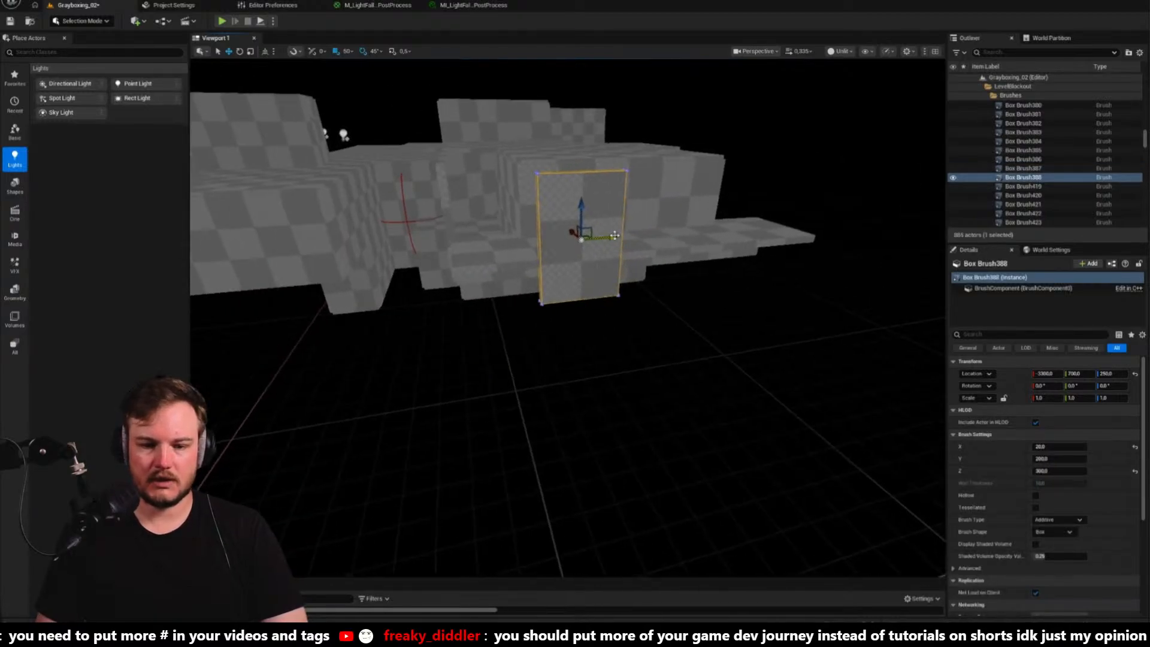
pyautogui.moveTo(609, 238); pyautogui.dragTo(530, 245)
pyautogui.press('f')
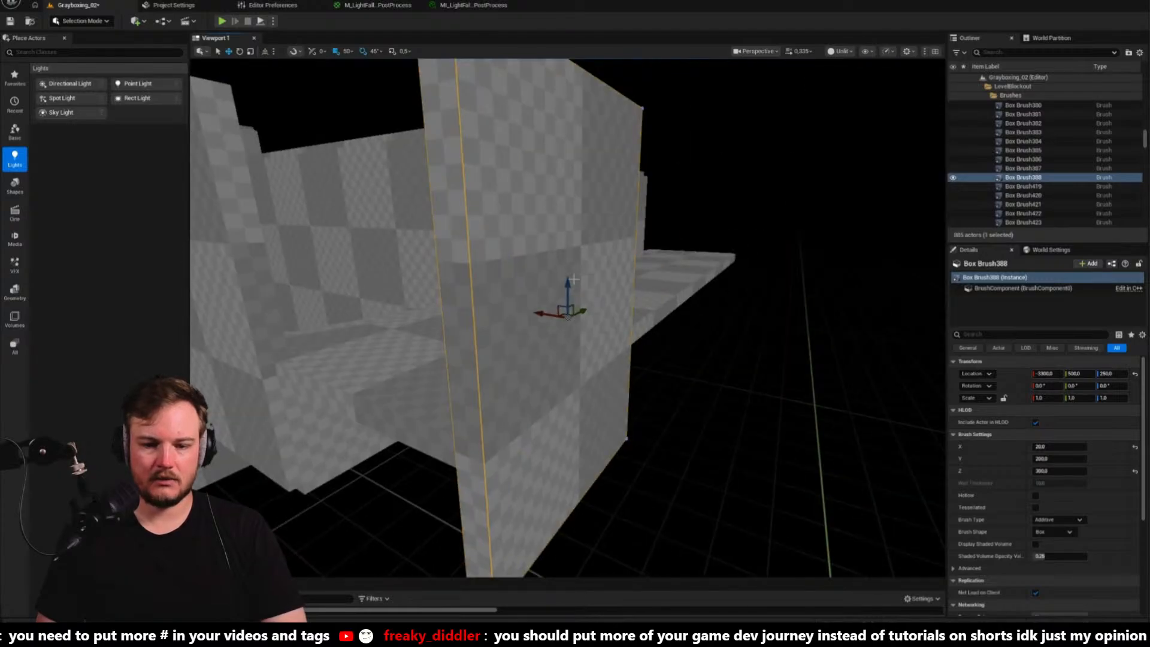
pyautogui.moveTo(574, 280); pyautogui.dragTo(560, 214)
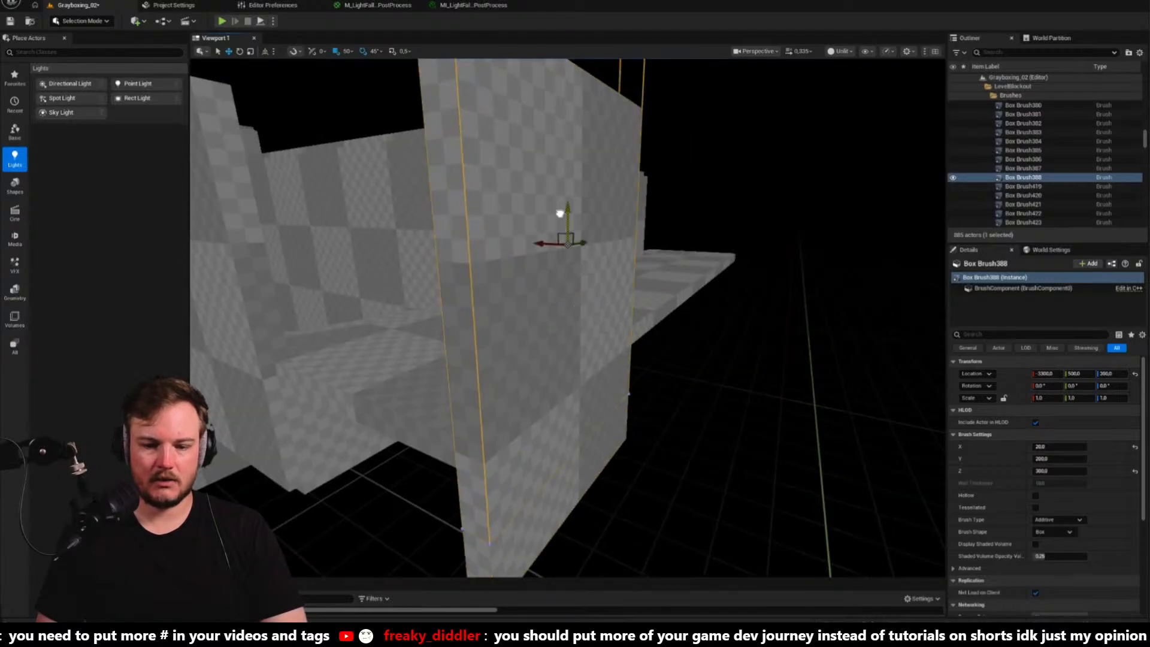
pyautogui.moveTo(563, 170); pyautogui.dragTo(567, 130)
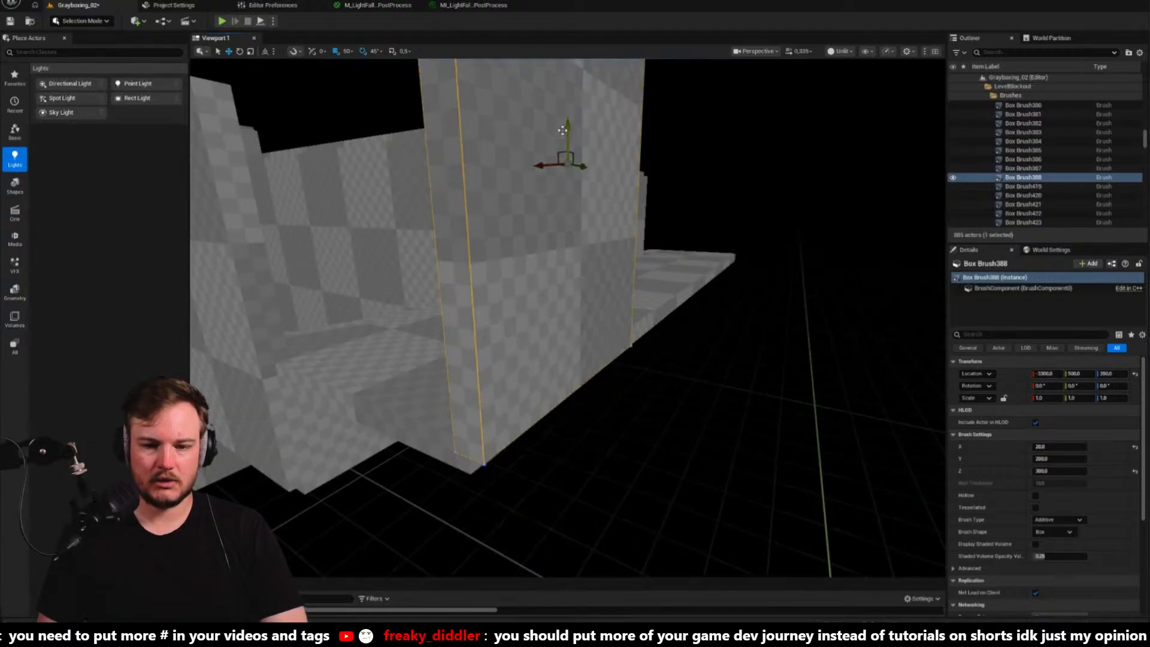
pyautogui.press('e')
pyautogui.moveTo(483, 211)
pyautogui.mouseDown(button='right')
pyautogui.moveTo(468, 218)
pyautogui.moveTo(483, 211)
pyautogui.mouseUp(button='right')
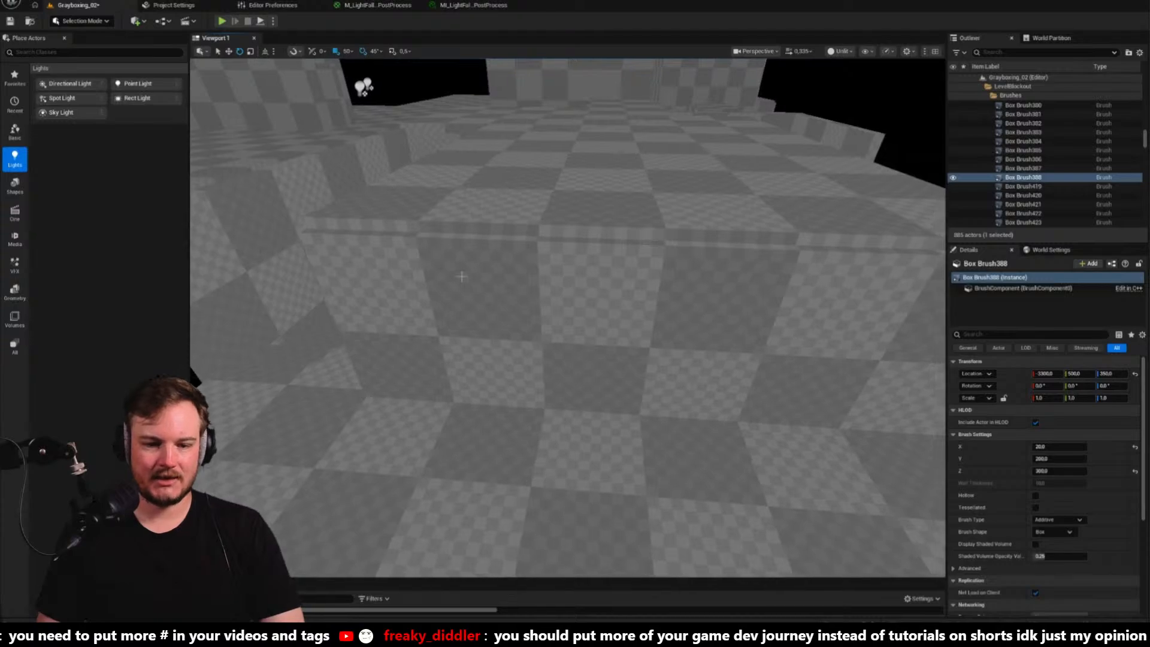
# Raise the three wall brushes along the inner row to Z 300 and set their brush height Z to 400
pyautogui.click(461, 275)
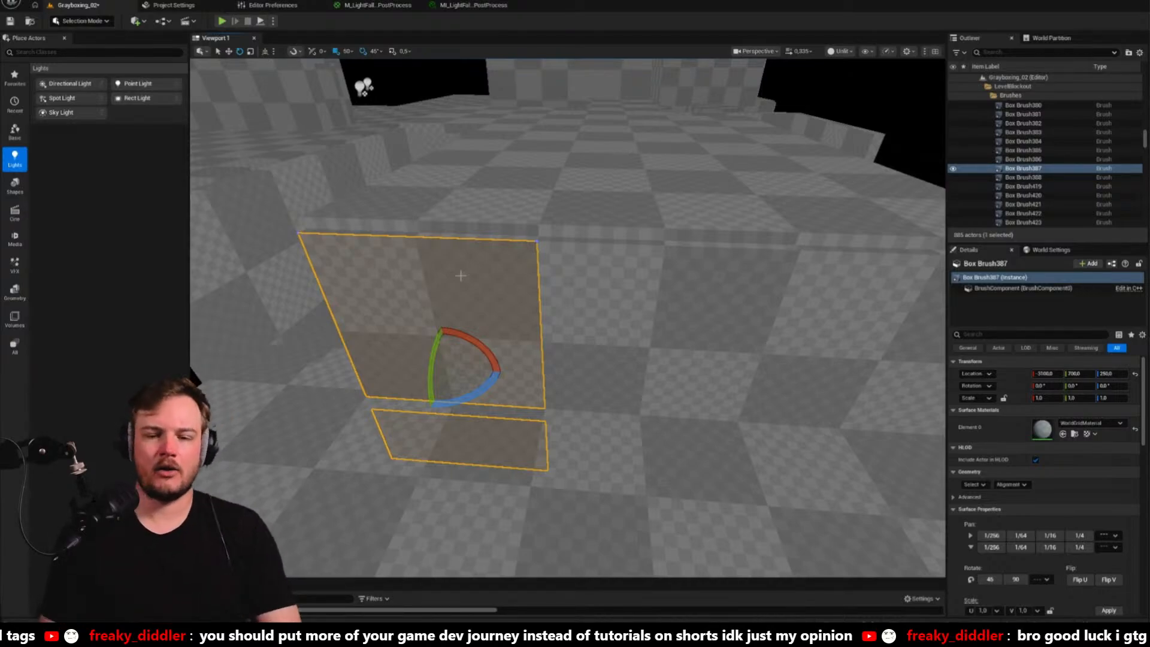
pyautogui.moveTo(449, 280); pyautogui.dragTo(464, 313, button='right')
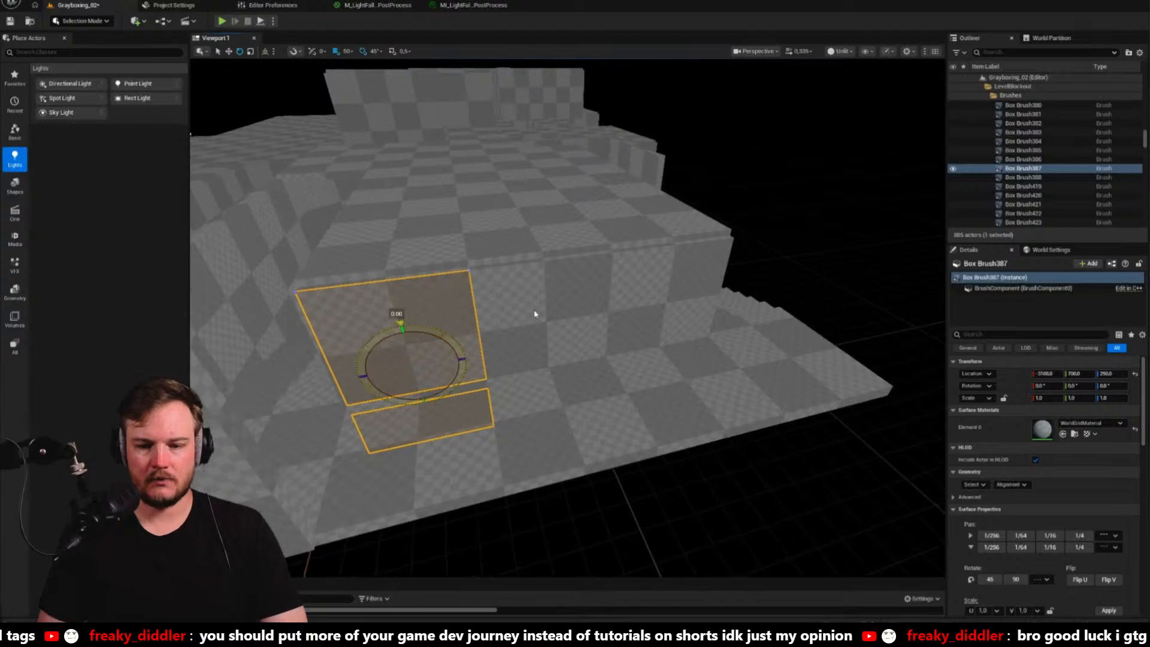
pyautogui.keyDown('ctrl'); pyautogui.click(535, 313); pyautogui.keyUp('ctrl')
pyautogui.keyDown('ctrl'); pyautogui.click(645, 309); pyautogui.keyUp('ctrl')
pyautogui.press('w')
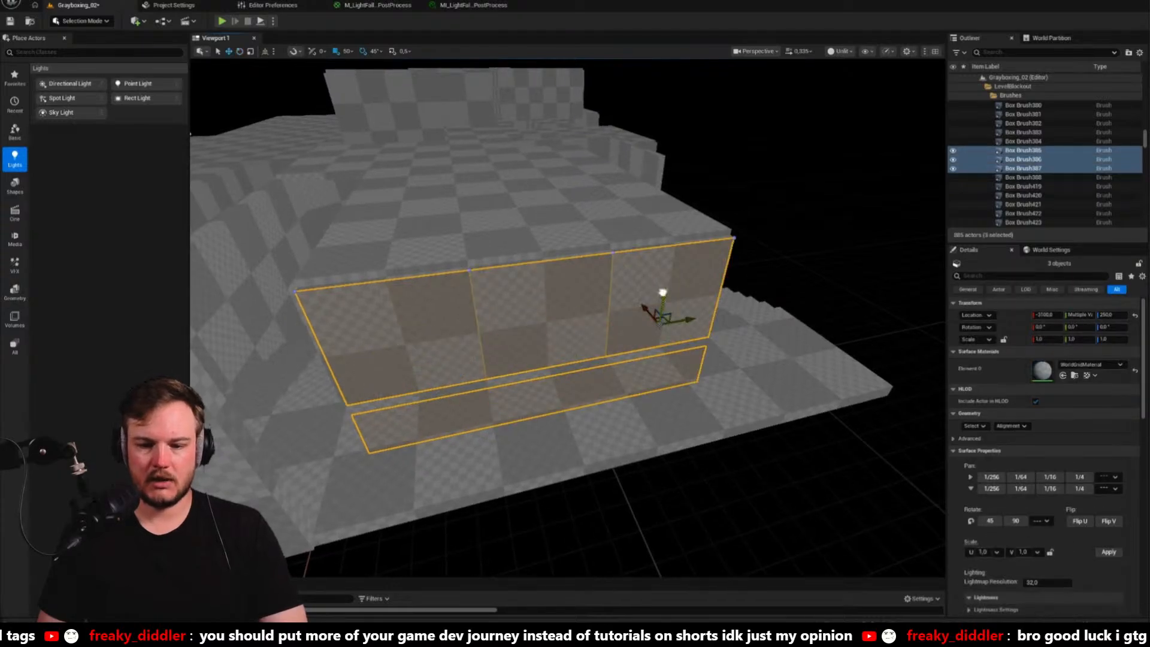
pyautogui.moveTo(663, 292); pyautogui.dragTo(665, 264)
pyautogui.scroll(-5, 995, 411)
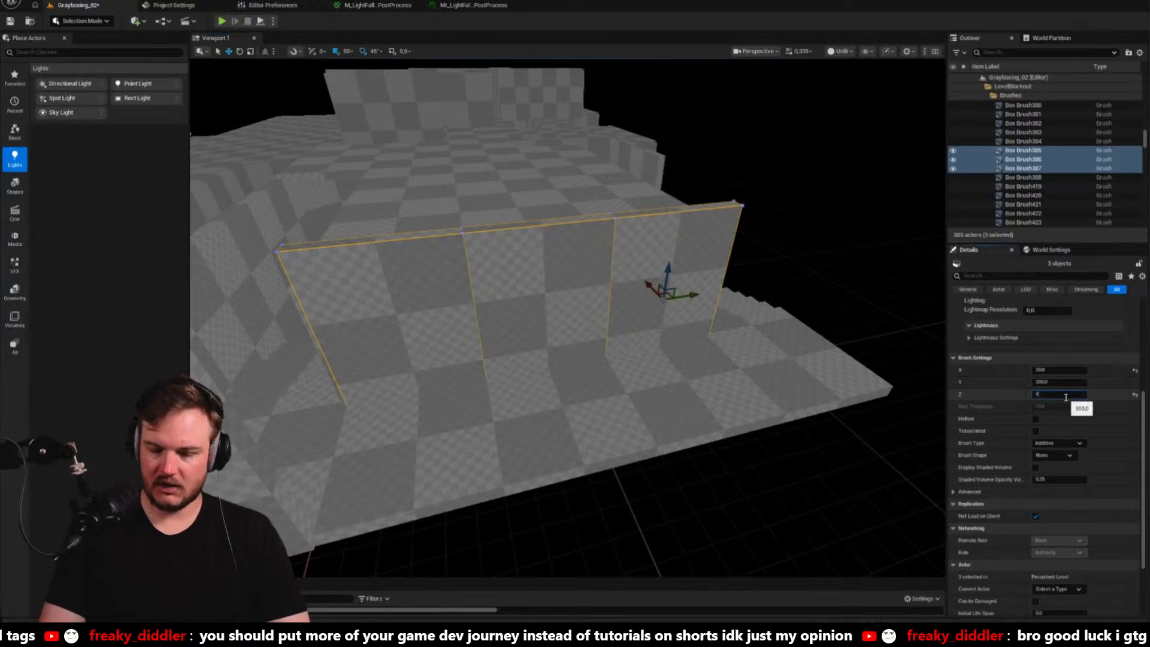
pyautogui.press('Return')
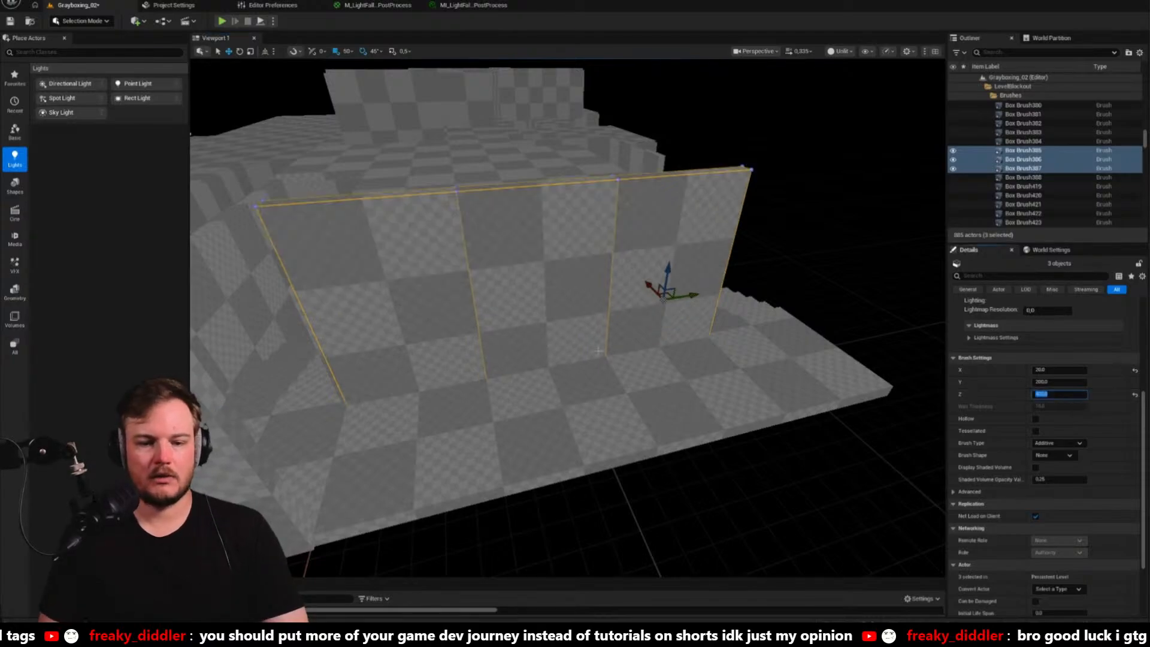
# Duplicate the raised outer wall brush repeatedly along the Y axis to the corridor's far end to close its outer side
pyautogui.press('a')
pyautogui.moveTo(599, 354)
pyautogui.mouseDown(button='right')
pyautogui.moveTo(808, 355)
pyautogui.moveTo(707, 383)
pyautogui.moveTo(539, 384)
pyautogui.moveTo(455, 377)
pyautogui.moveTo(359, 347)
pyautogui.moveTo(306, 402)
pyautogui.moveTo(258, 419)
pyautogui.moveTo(204, 407)
pyautogui.mouseUp(button='right')
pyautogui.press('d')
pyautogui.press('w')
pyautogui.press('s')
pyautogui.moveTo(525, 162)
pyautogui.mouseDown(button='right')
pyautogui.moveTo(633, 245)
pyautogui.moveTo(378, 325)
pyautogui.moveTo(372, 317)
pyautogui.moveTo(397, 349)
pyautogui.mouseUp(button='right')
pyautogui.click(380, 329)
pyautogui.rightClick(397, 349)
pyautogui.click(384, 341)
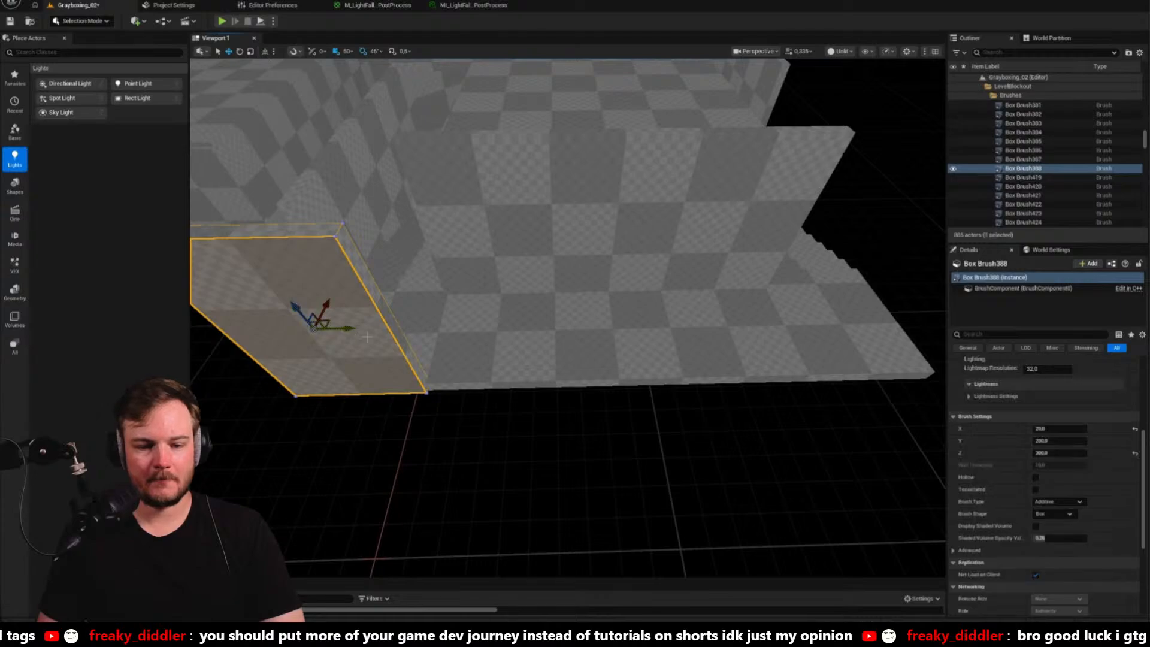
pyautogui.keyDown('alt'); pyautogui.moveTo(369, 330); pyautogui.dragTo(828, 319); pyautogui.keyUp('alt')
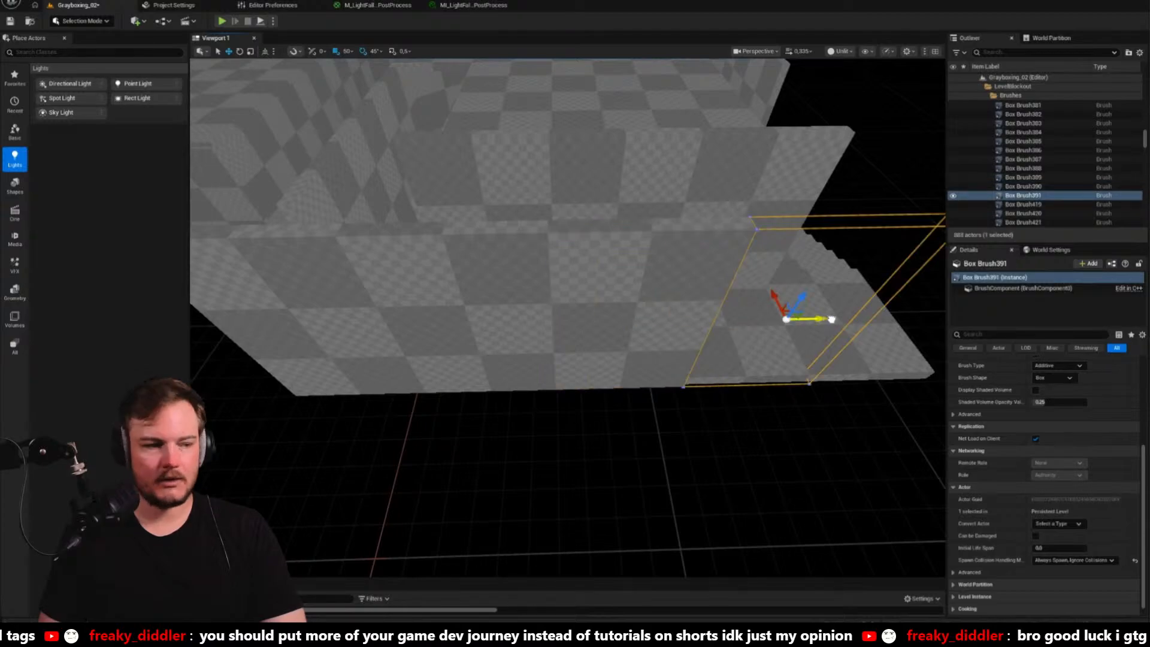
pyautogui.moveTo(832, 320); pyautogui.dragTo(785, 319, button='right')
pyautogui.press('d')
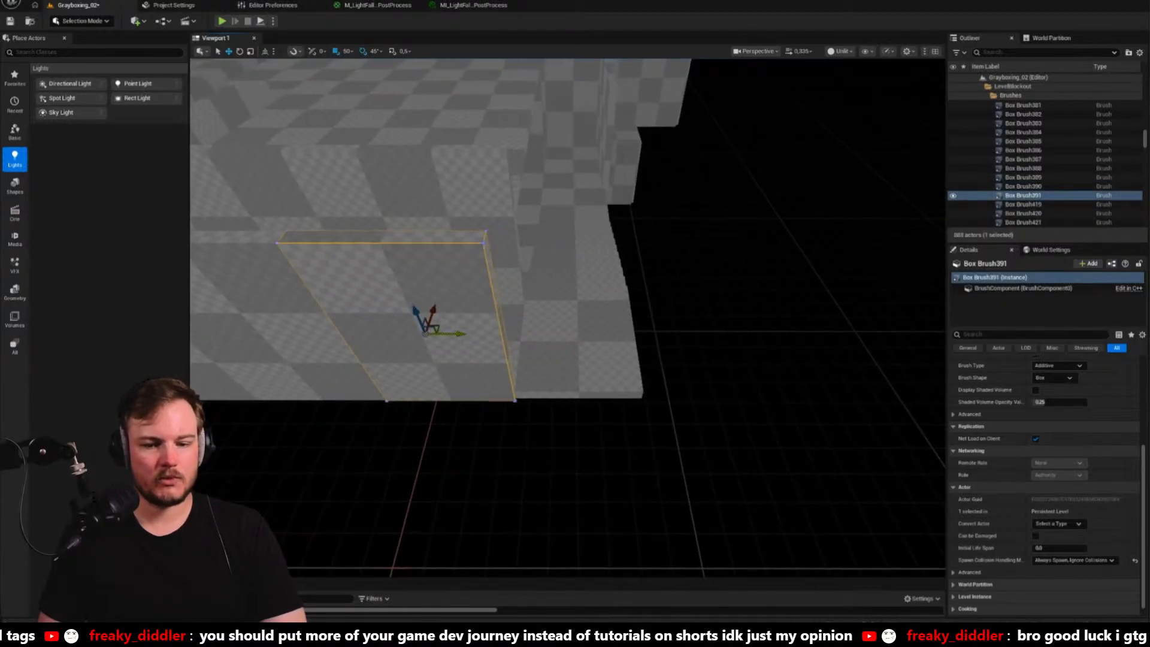
pyautogui.keyDown('alt'); pyautogui.moveTo(484, 334); pyautogui.dragTo(639, 338); pyautogui.keyUp('alt')
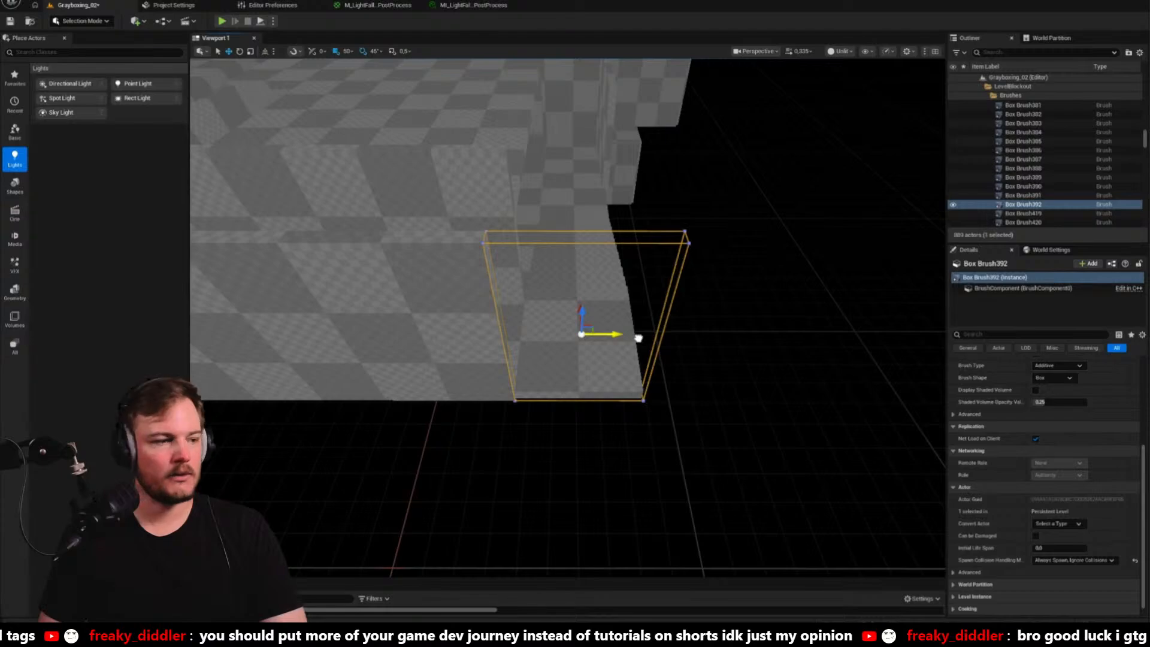
pyautogui.moveTo(638, 339); pyautogui.dragTo(623, 336, button='right')
# Select three straight wall brushes of the corridor and duplicate them along the Y axis toward the open outer edge
pyautogui.moveTo(527, 281)
pyautogui.mouseDown(button='right')
pyautogui.moveTo(491, 276)
pyautogui.moveTo(528, 279)
pyautogui.mouseUp(button='right')
pyautogui.click(527, 279)
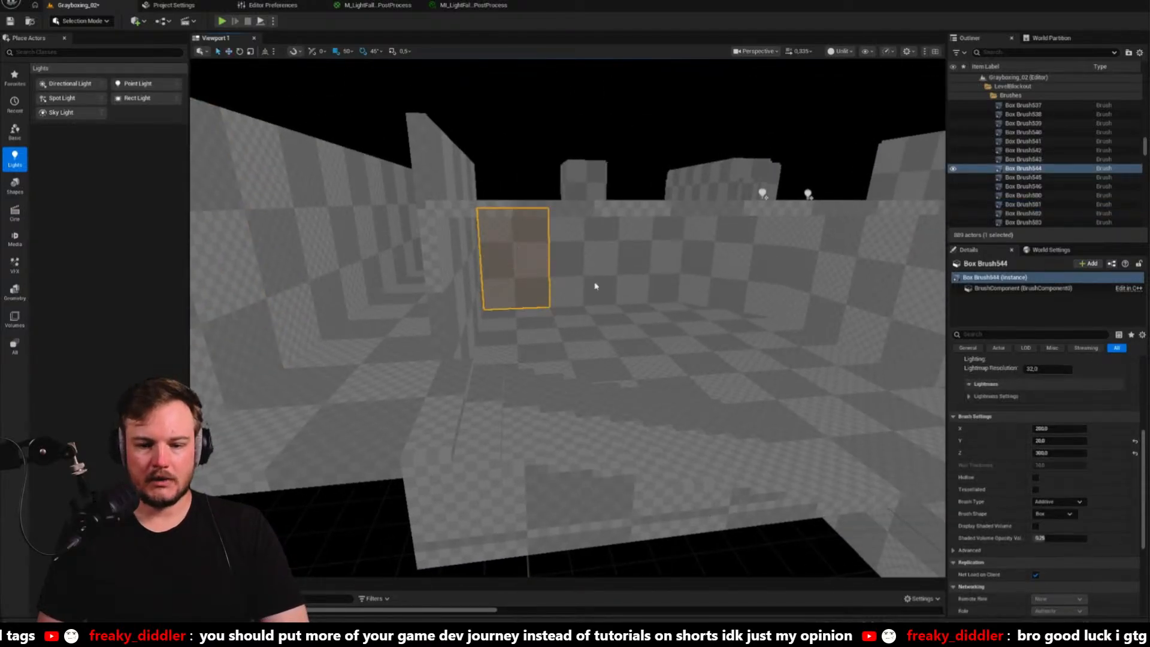
pyautogui.keyDown('ctrl'); pyautogui.click(647, 282); pyautogui.keyUp('ctrl')
pyautogui.keyDown('ctrl'); pyautogui.click(681, 288); pyautogui.keyUp('ctrl')
pyautogui.moveTo(680, 288); pyautogui.dragTo(642, 290, button='right')
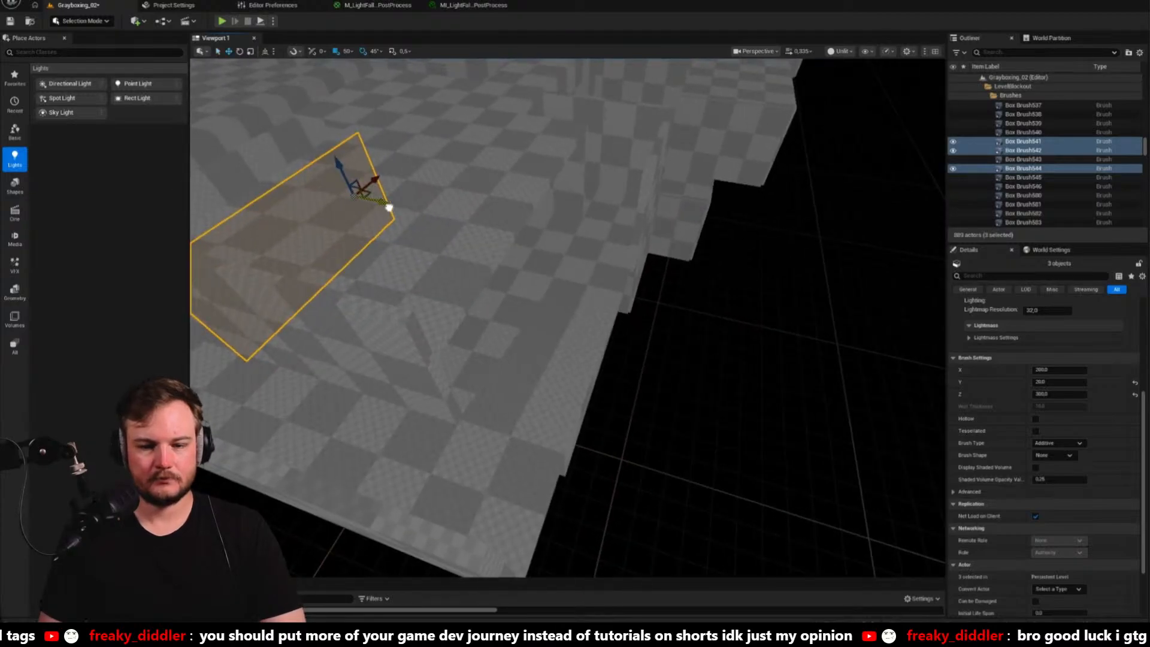
pyautogui.keyDown('alt'); pyautogui.moveTo(389, 207); pyautogui.dragTo(454, 233); pyautogui.keyUp('alt')
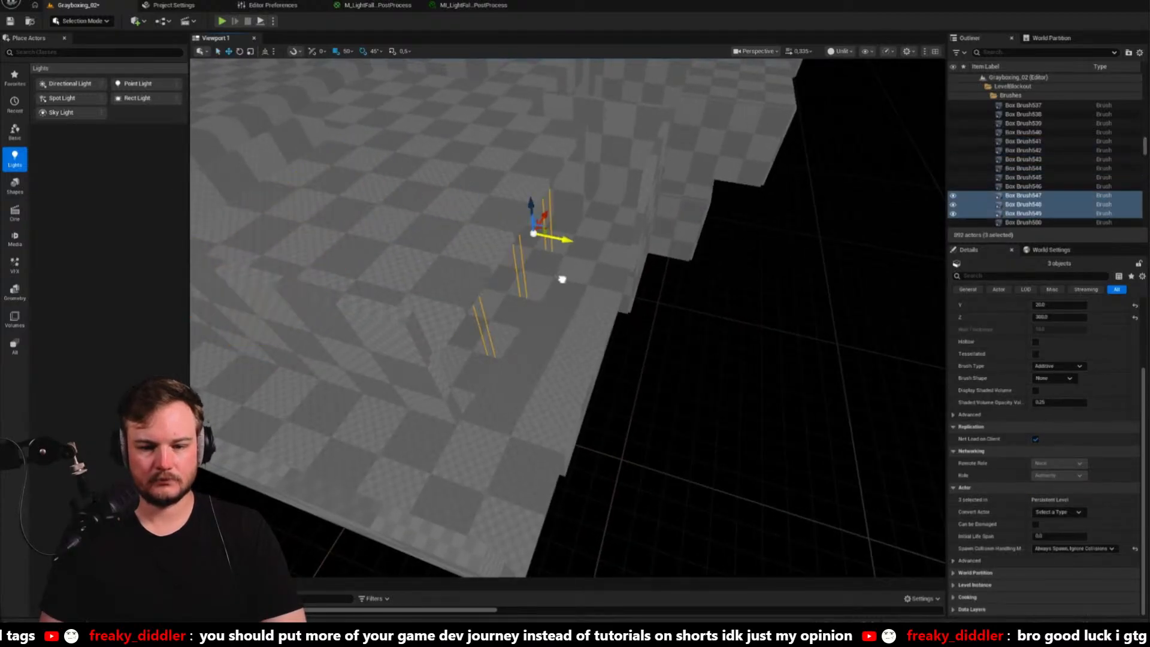
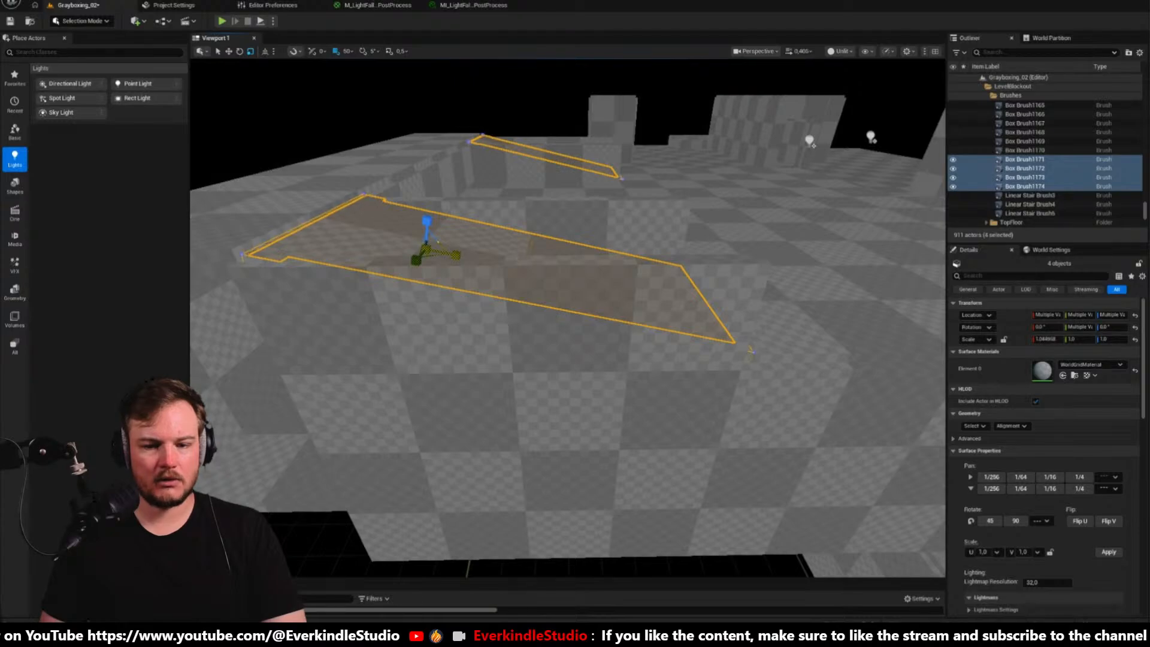
# Deselect the four ceiling brushes and compare the corridor blockout from outside with the ring corridor on the Dungeon Scrawl map
pyautogui.press('w')
pyautogui.moveTo(568, 317)
pyautogui.mouseDown(button='right')
pyautogui.moveTo(568, 336)
pyautogui.moveTo(443, 324)
pyautogui.moveTo(359, 347)
pyautogui.moveTo(330, 318)
pyautogui.moveTo(333, 300)
pyautogui.moveTo(365, 330)
pyautogui.moveTo(311, 354)
pyautogui.mouseUp(button='right')
pyautogui.press('s')
pyautogui.moveTo(467, 256)
pyautogui.mouseDown(button='right')
pyautogui.moveTo(414, 269)
pyautogui.moveTo(390, 251)
pyautogui.moveTo(414, 240)
pyautogui.moveTo(539, 293)
pyautogui.moveTo(456, 246)
pyautogui.moveTo(398, 245)
pyautogui.moveTo(483, 272)
pyautogui.mouseUp(button='right')
pyautogui.press('s')
pyautogui.press('Escape')
pyautogui.press('s')
pyautogui.press('w')
pyautogui.hotkey('alt', 'Tab')
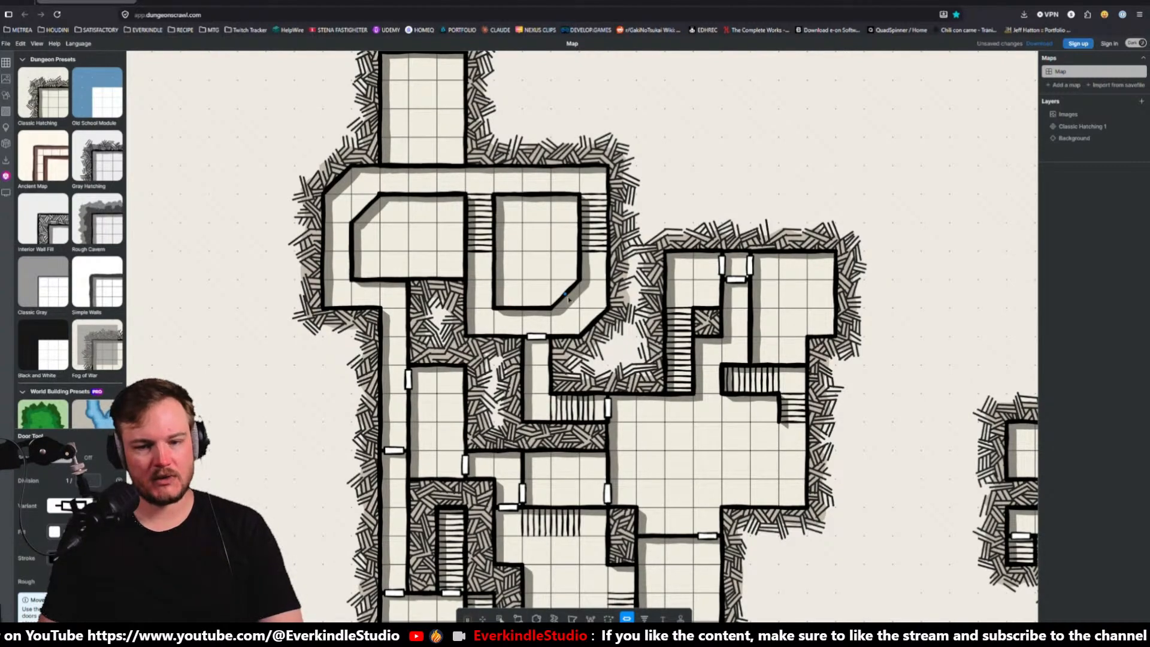
pyautogui.hotkey('alt', 'Tab')
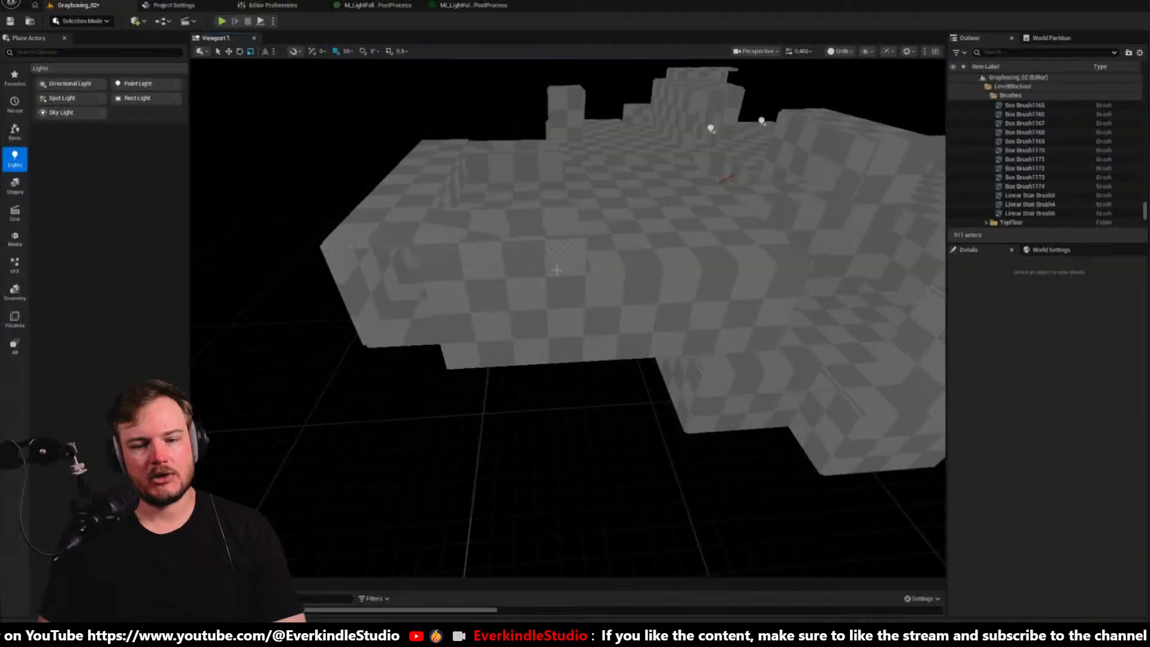
# Inspect the inner wall brush, the roof and the corridor interior, checking the layout against the Dungeon Scrawl map again
pyautogui.moveTo(763, 115); pyautogui.dragTo(815, 178, button='right')
pyautogui.moveTo(497, 307); pyautogui.dragTo(501, 309, button='right')
pyautogui.click(500, 309)
pyautogui.moveTo(468, 176); pyautogui.dragTo(468, 176, button='right')
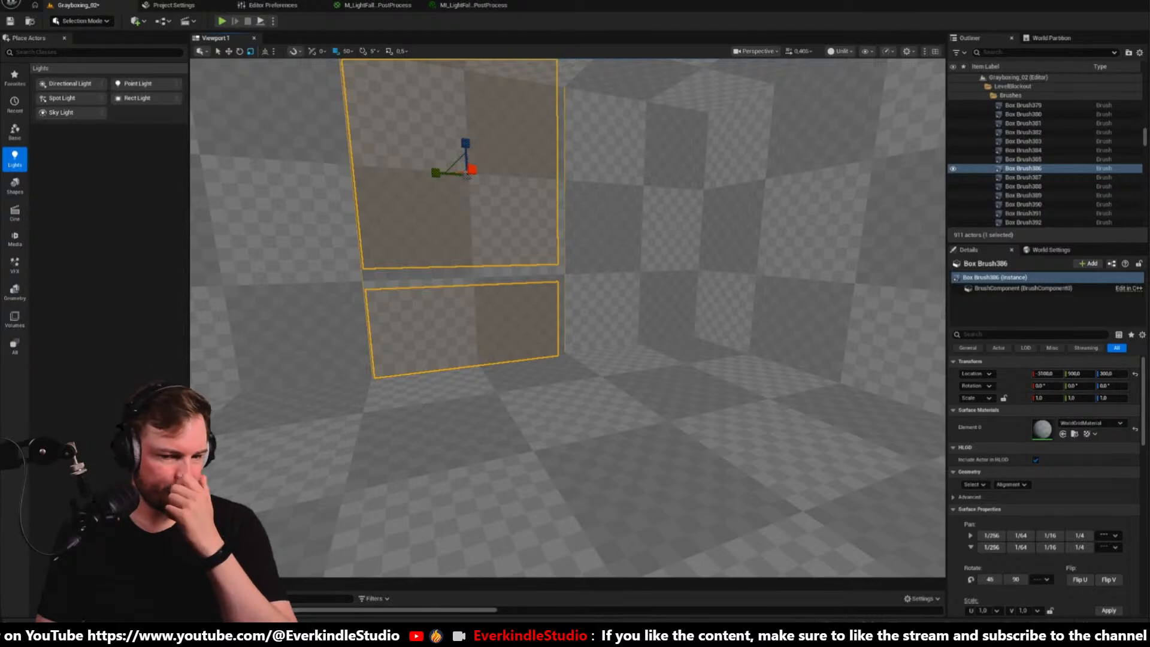
pyautogui.moveTo(550, 383); pyautogui.dragTo(550, 382, button='right')
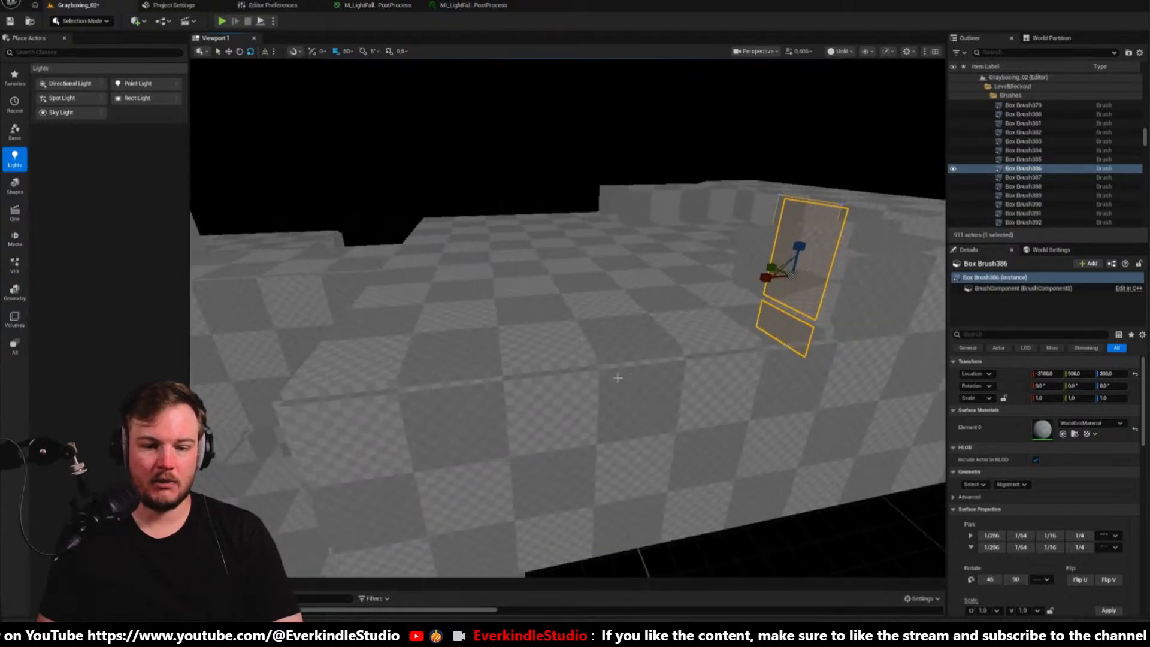
pyautogui.hotkey('alt', 'Tab')
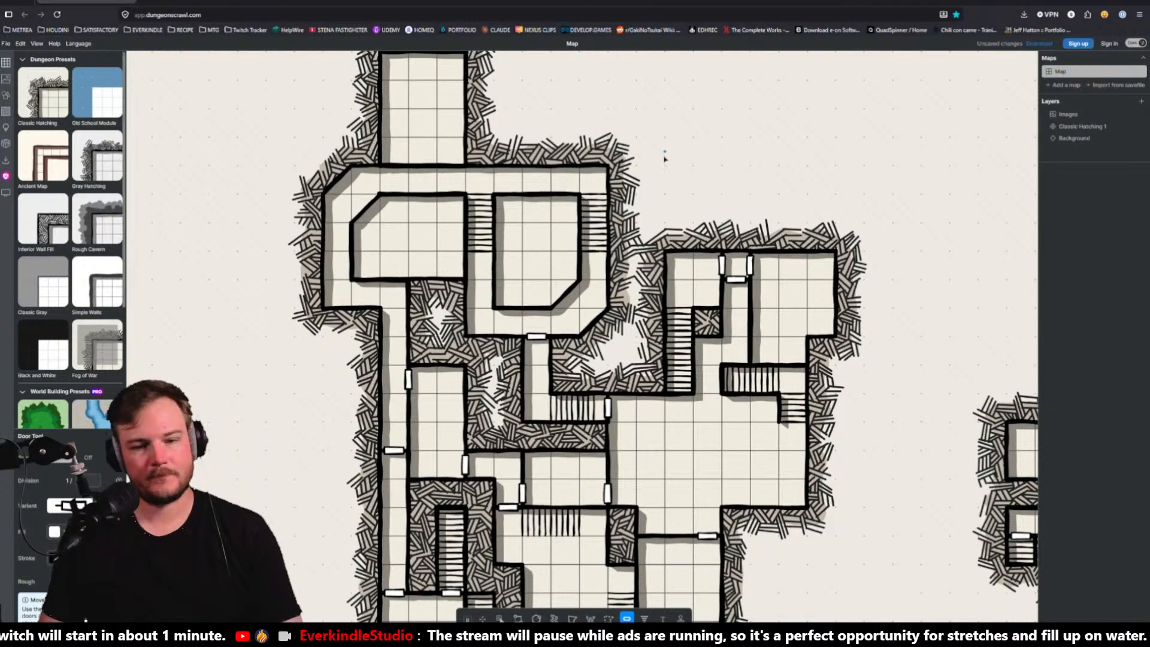
pyautogui.hotkey('alt', 'Tab')
pyautogui.moveTo(705, 164); pyautogui.dragTo(716, 221, button='right')
pyautogui.press('Escape')
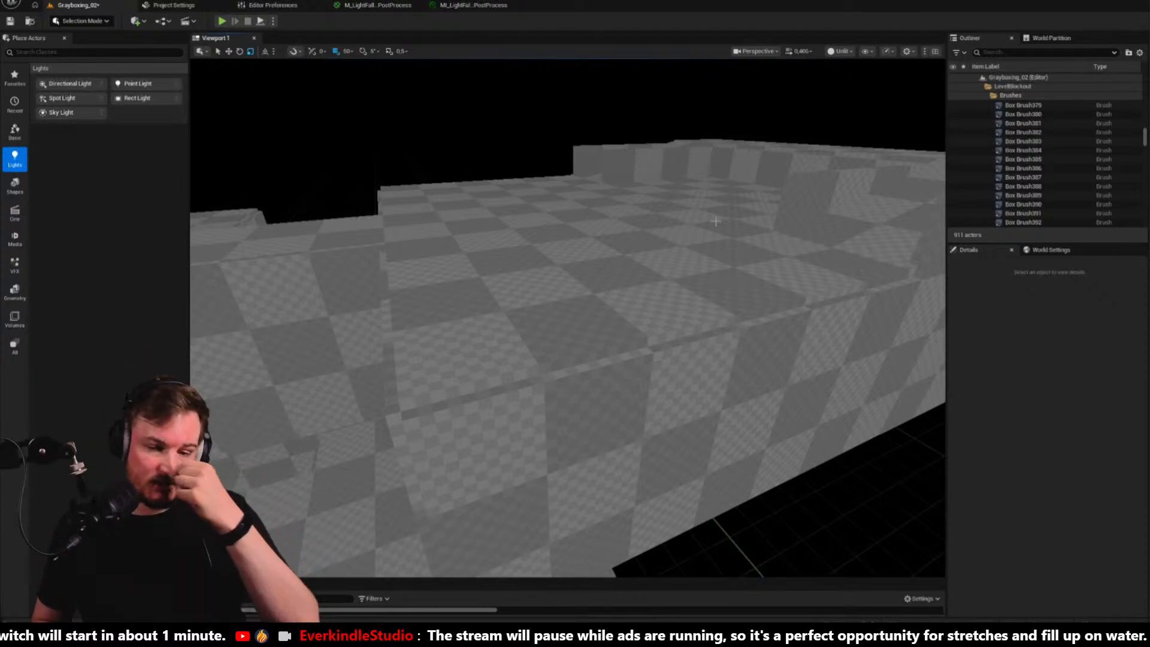
pyautogui.moveTo(716, 222); pyautogui.dragTo(507, 235, button='right')
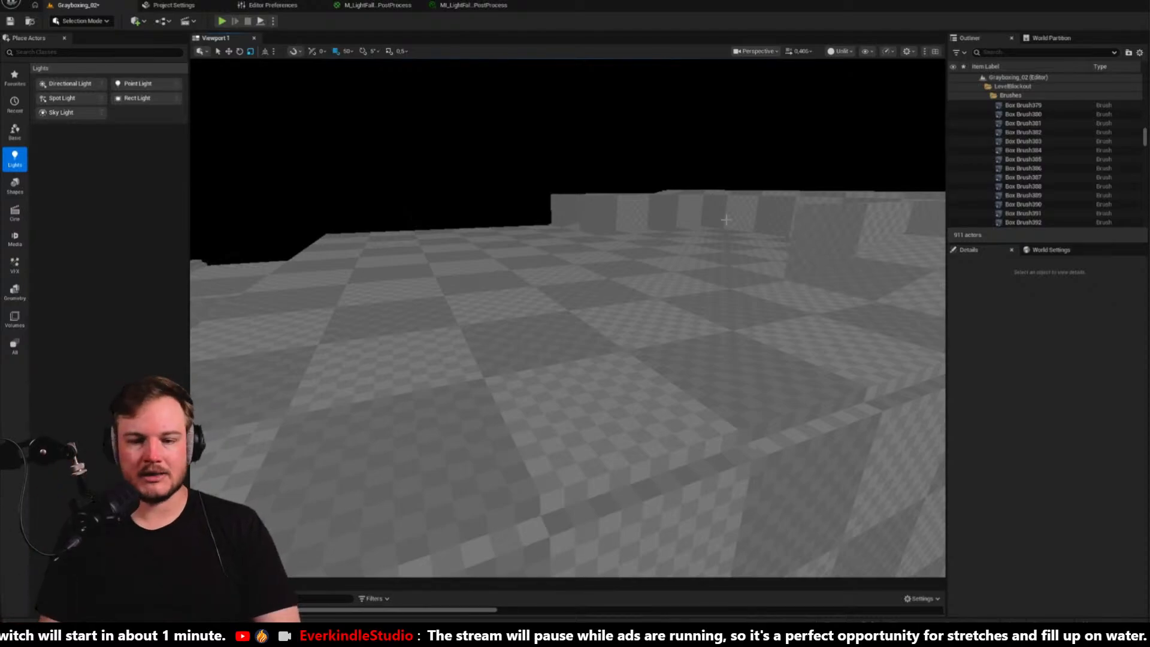
pyautogui.moveTo(717, 272)
pyautogui.mouseDown(button='right')
pyautogui.moveTo(692, 264)
pyautogui.moveTo(723, 276)
pyautogui.mouseUp(button='right')
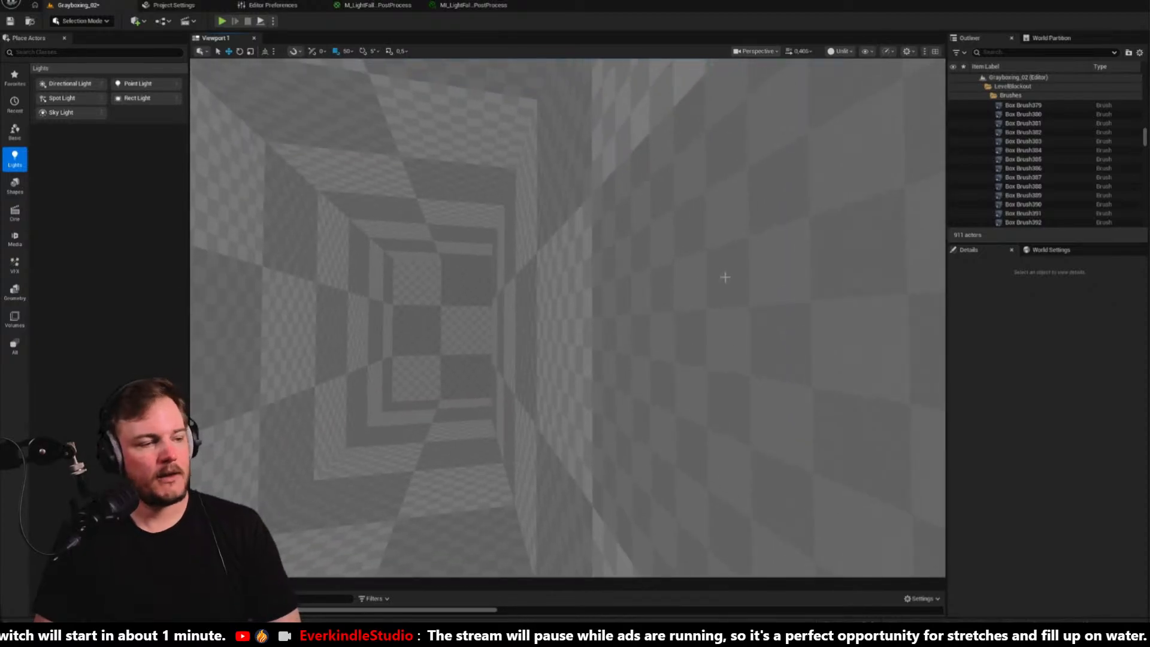